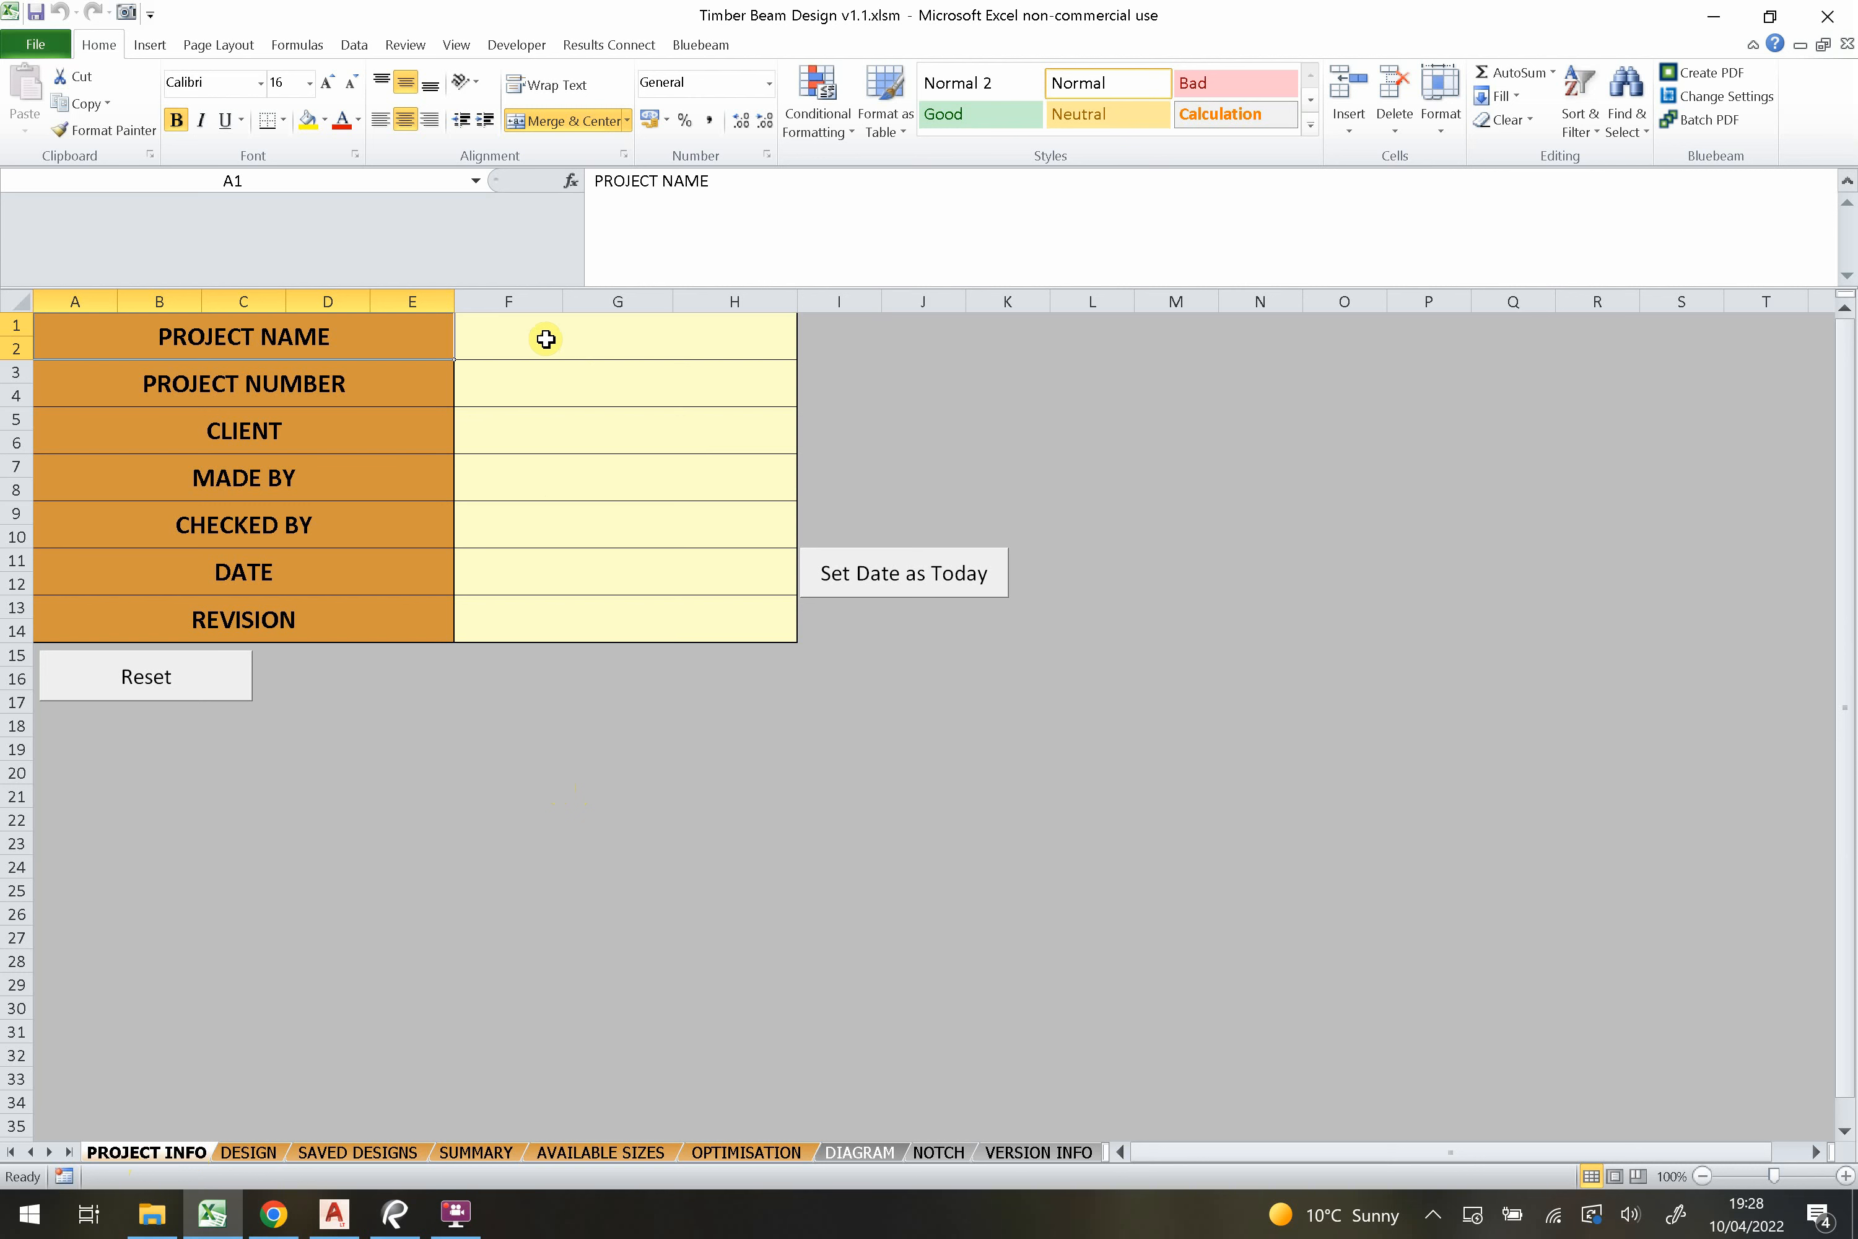
# Fill in the project name as "Project", the project number as 201112 and the client as "client".
pyautogui.click(566, 352)
pyautogui.write('Pojr')
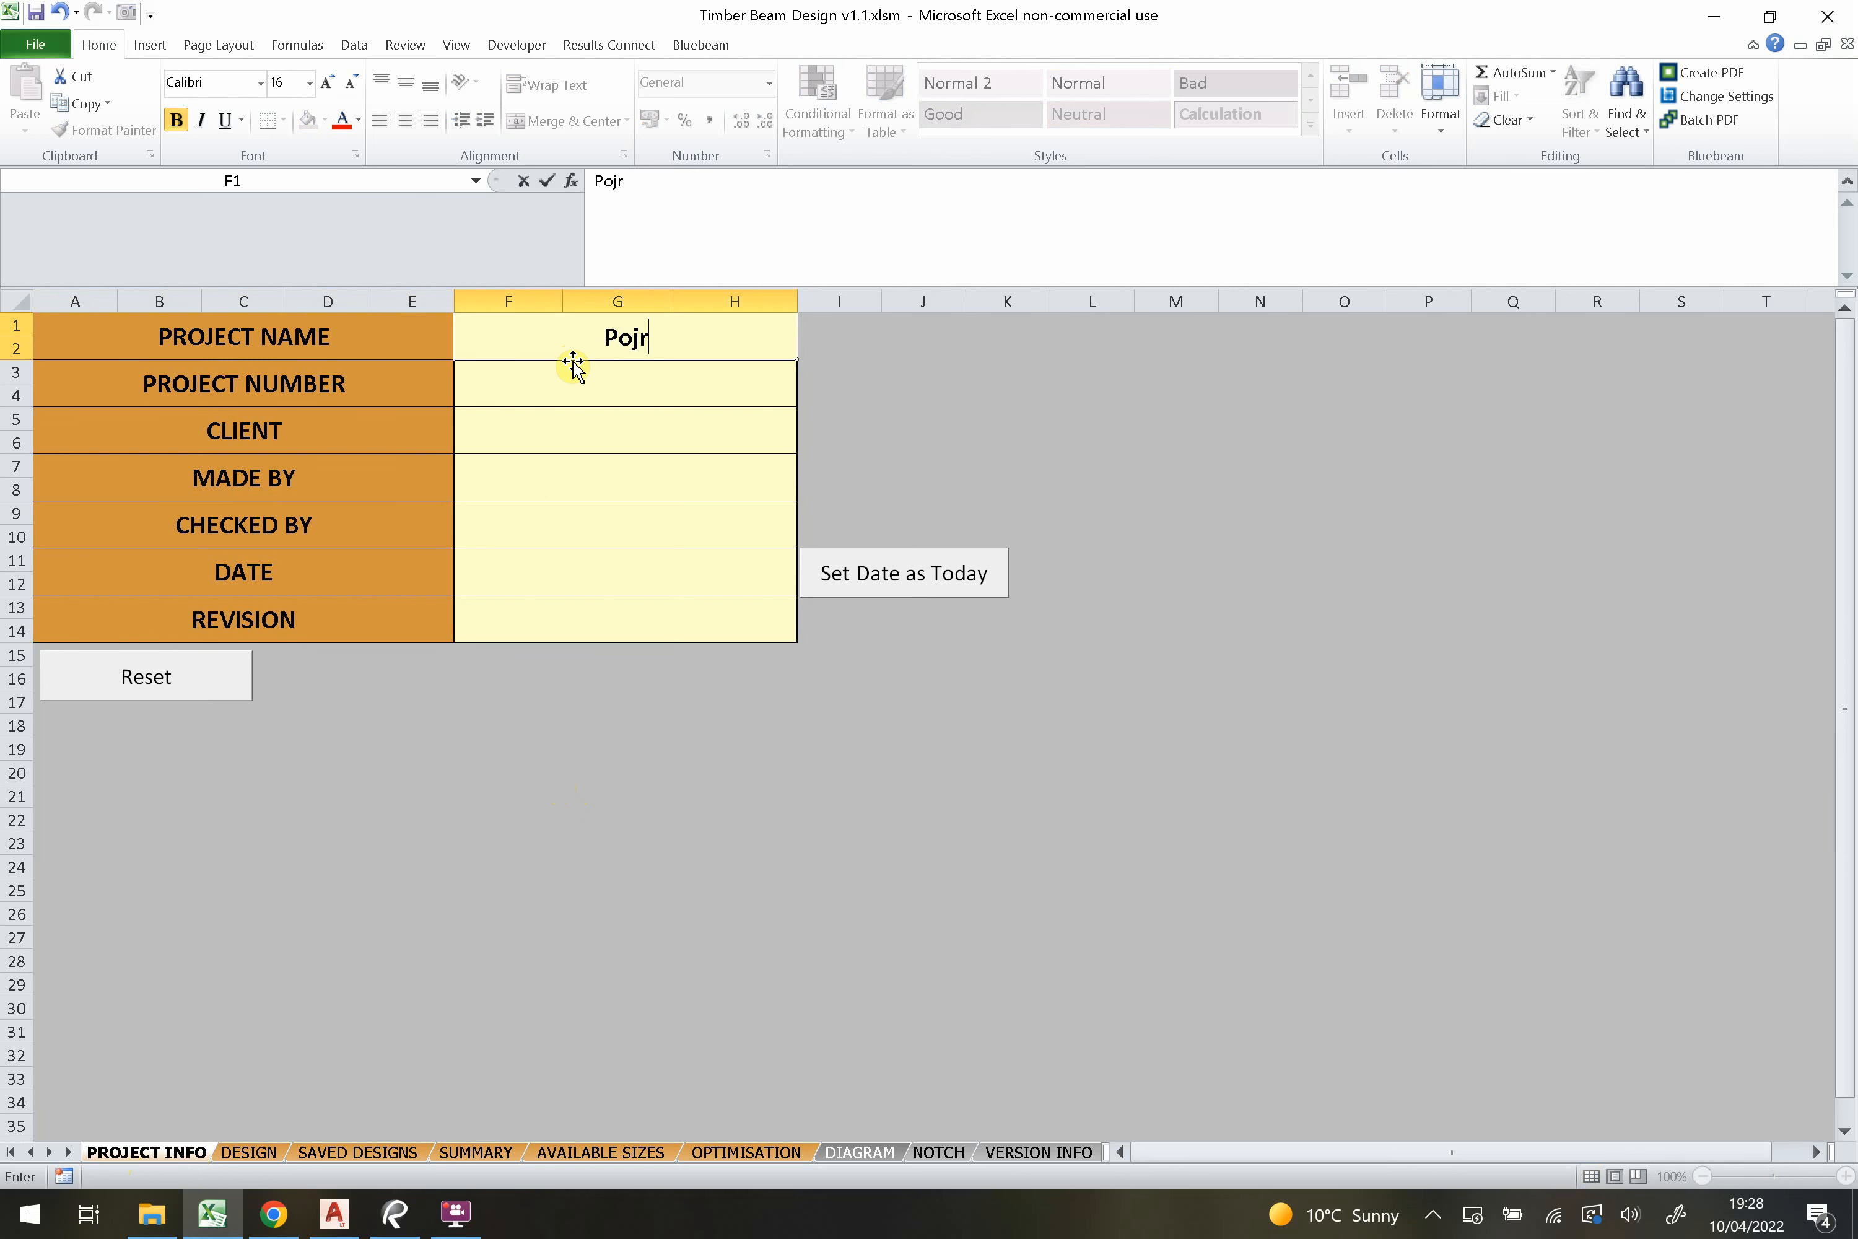
pyautogui.write('oject')
pyautogui.press('Return')
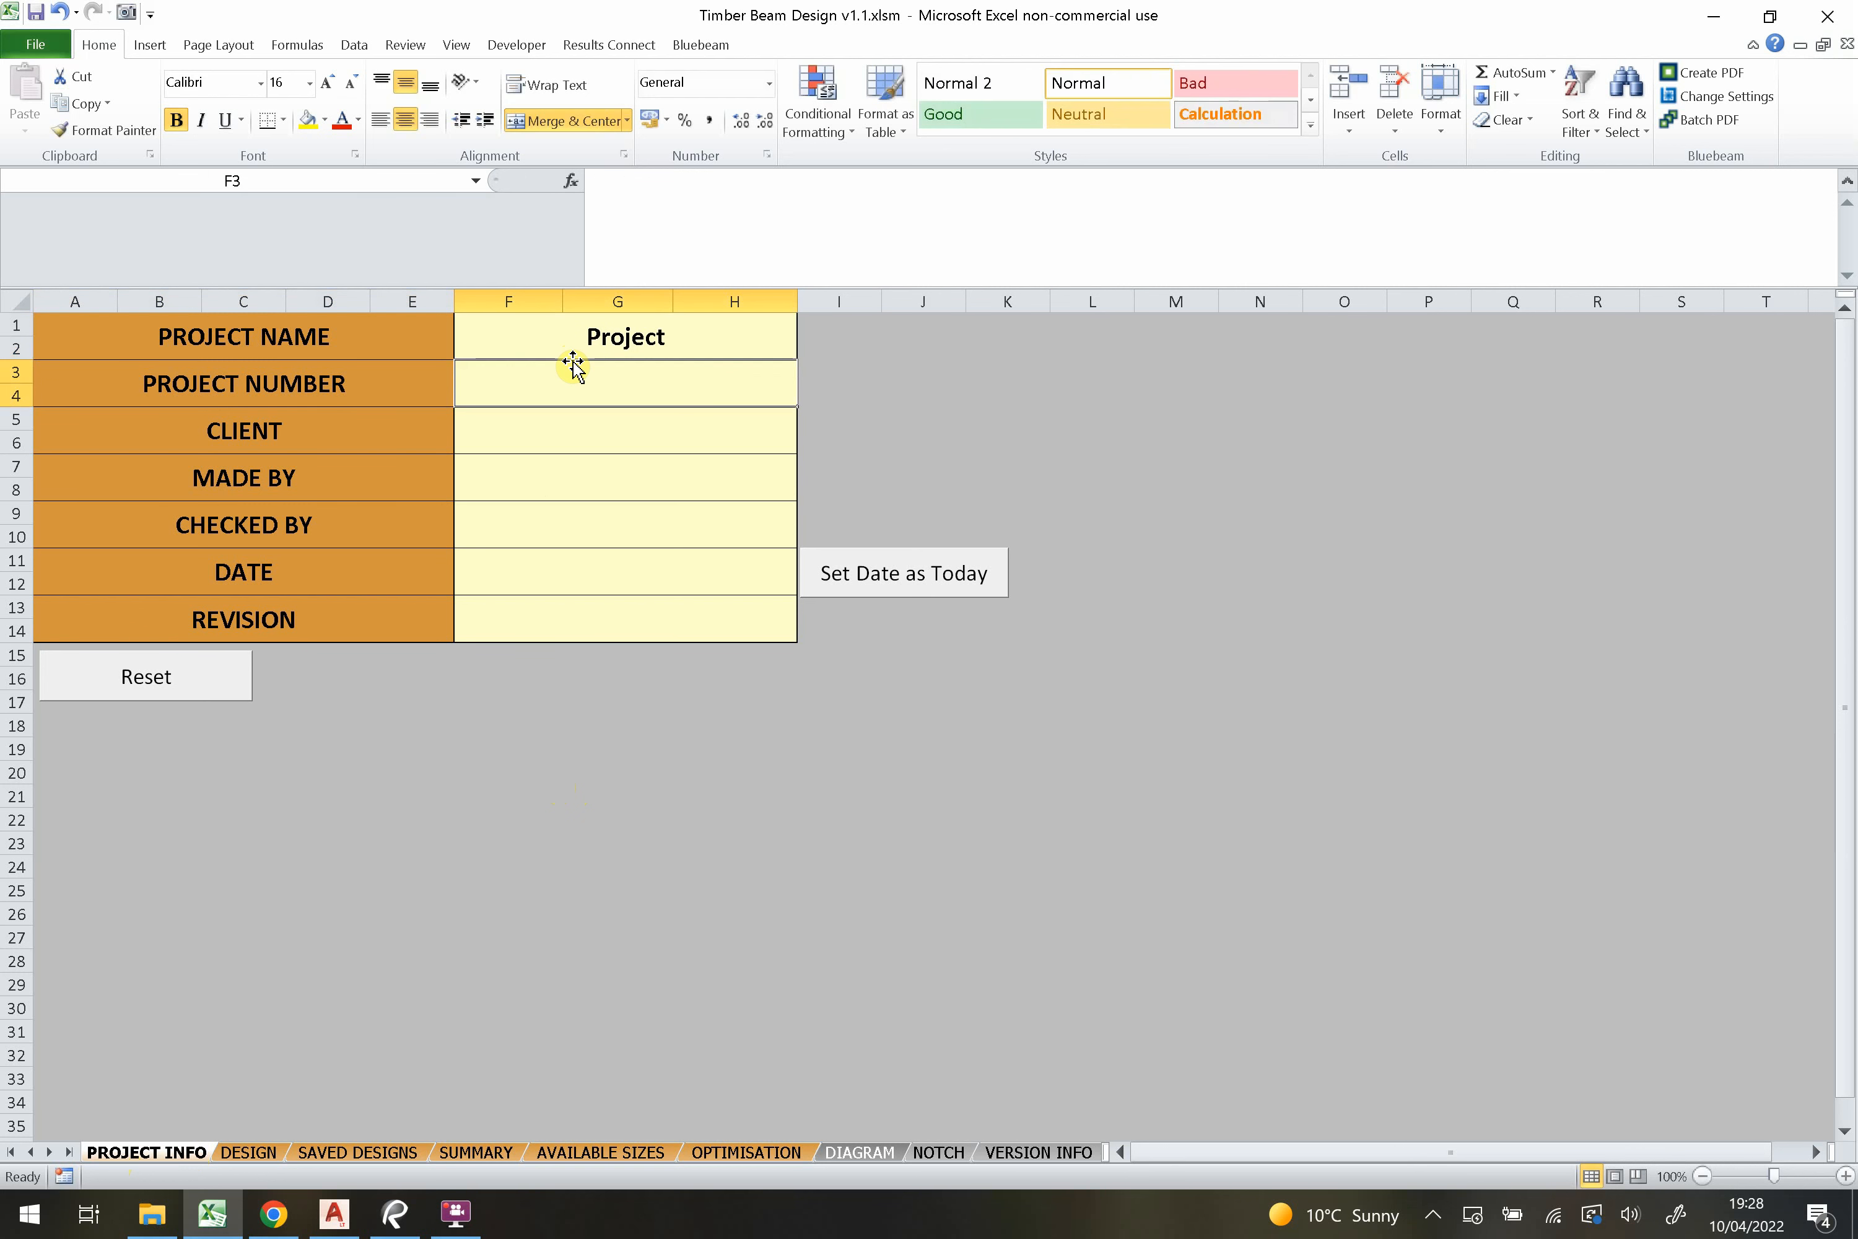
pyautogui.write('201112')
pyautogui.press('Return')
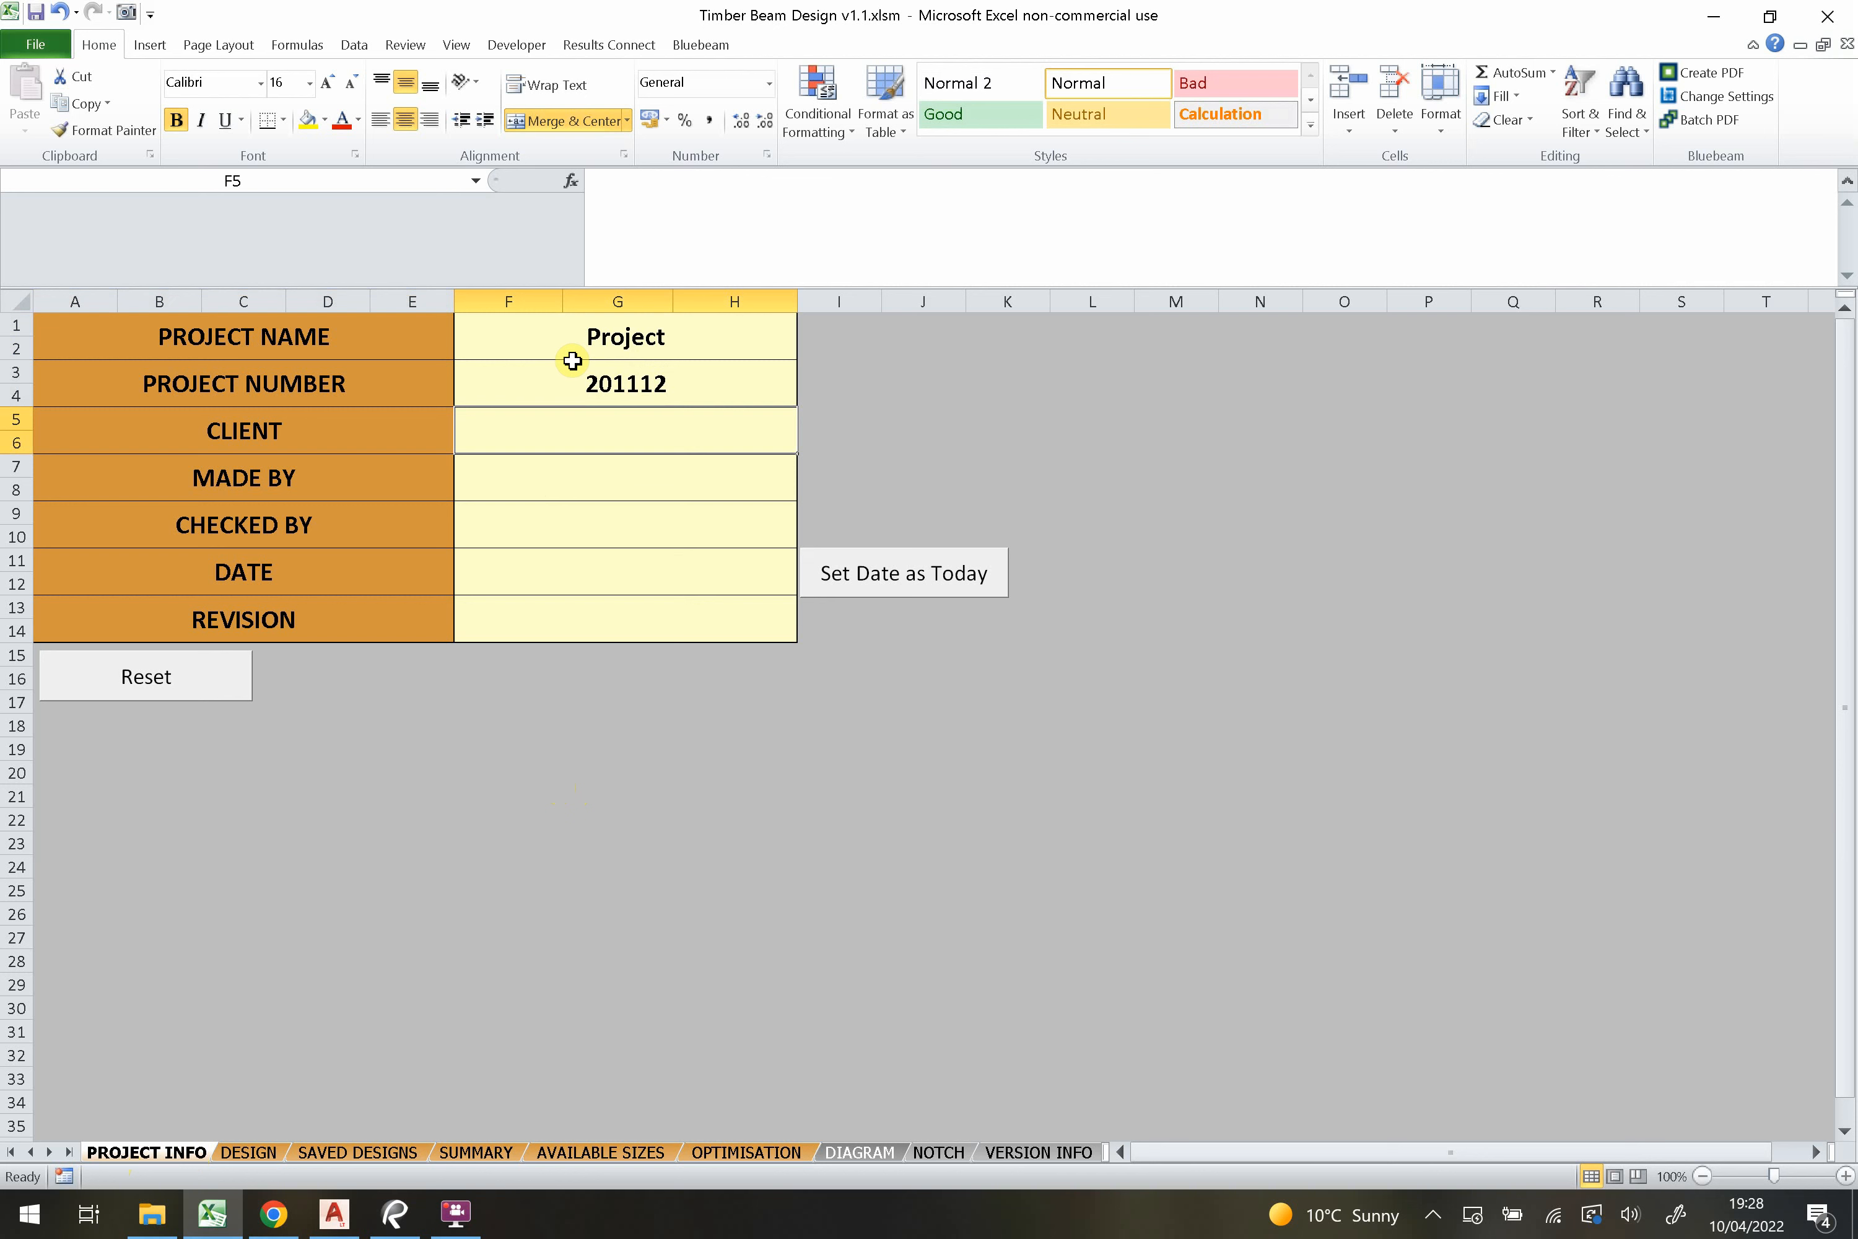
pyautogui.write('client')
pyautogui.press('Return')
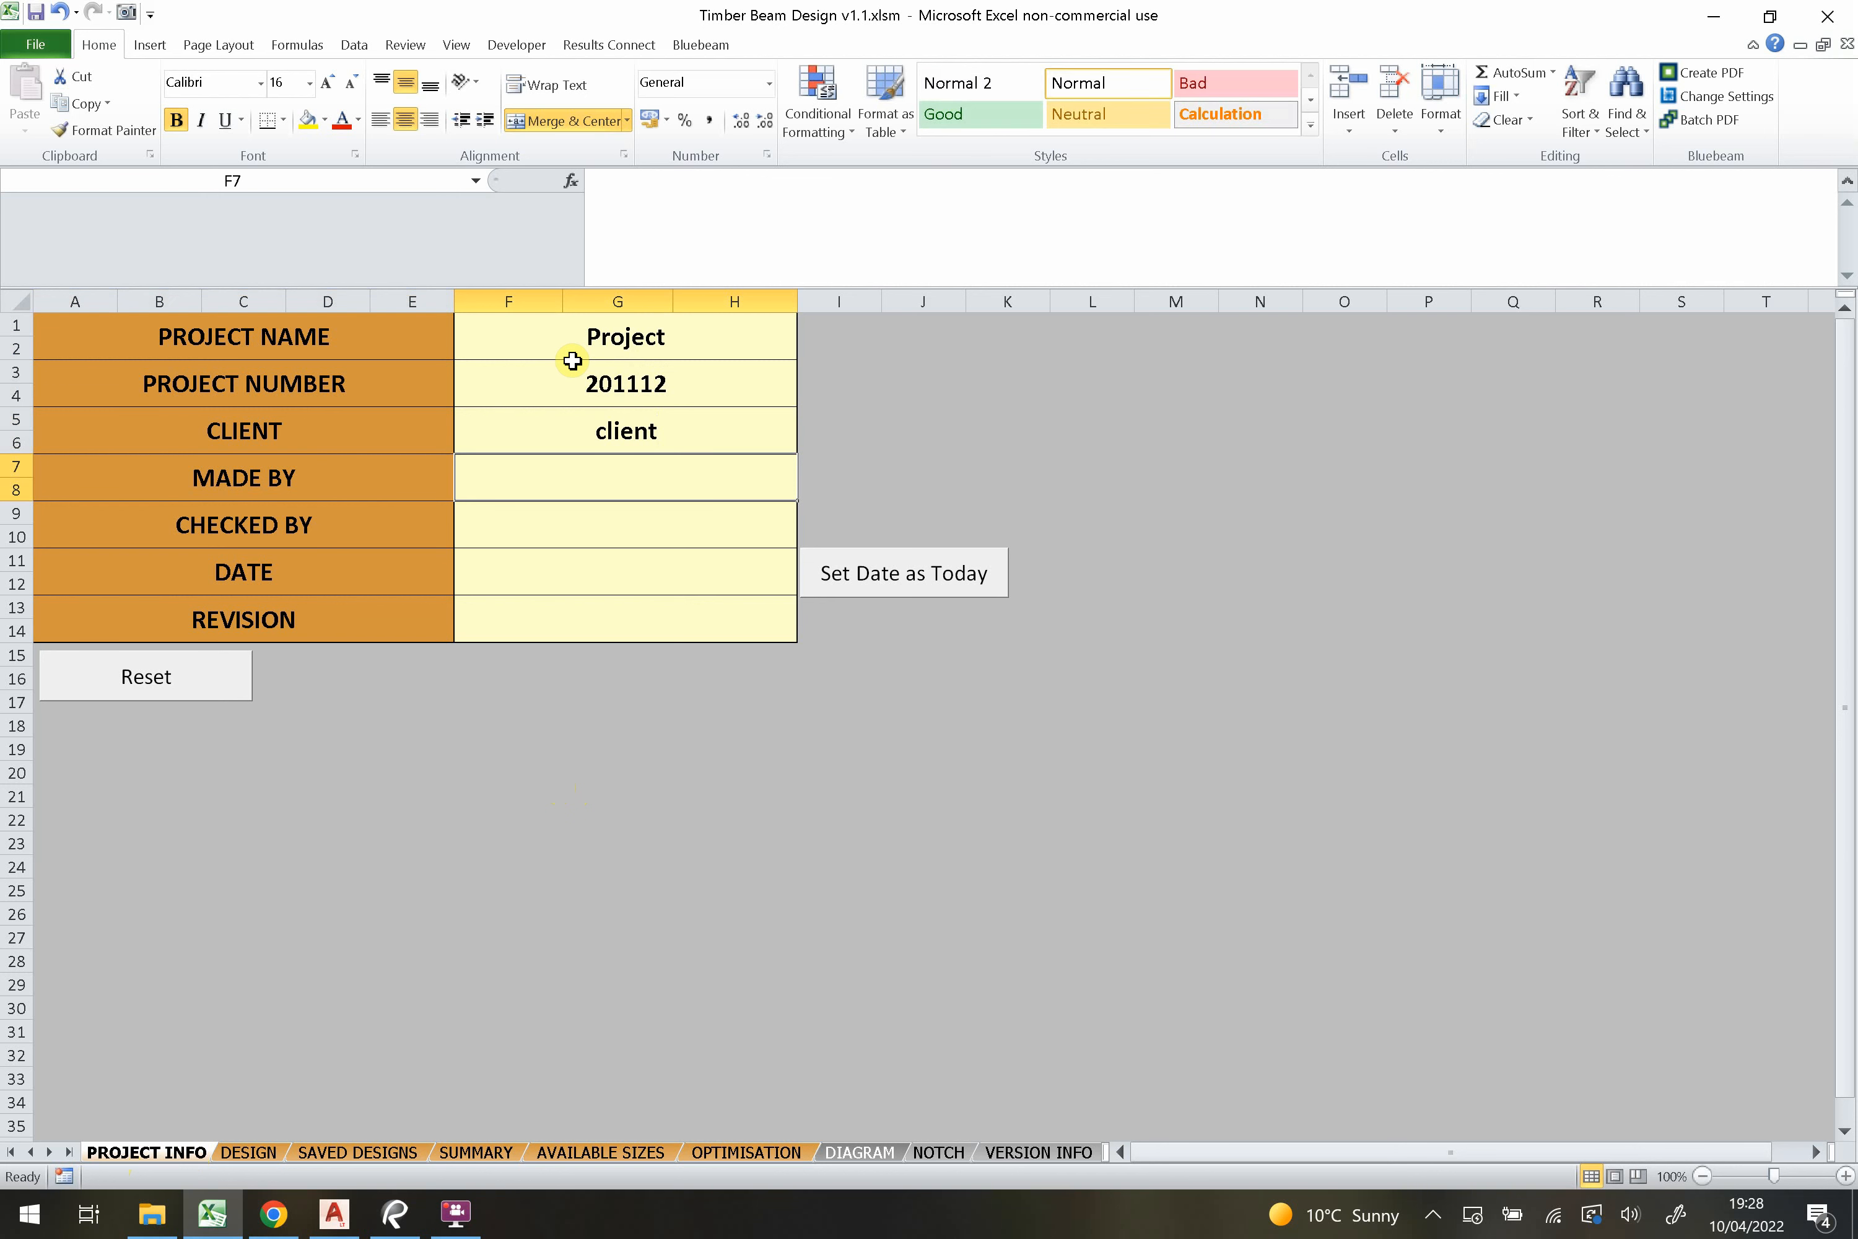
# Enter the engineer's name as maker and checker, set the date to today and the revision to 1.
pyautogui.write('Adam')
pyautogui.press('Return')
pyautogui.write('Adam')
pyautogui.press('Return')
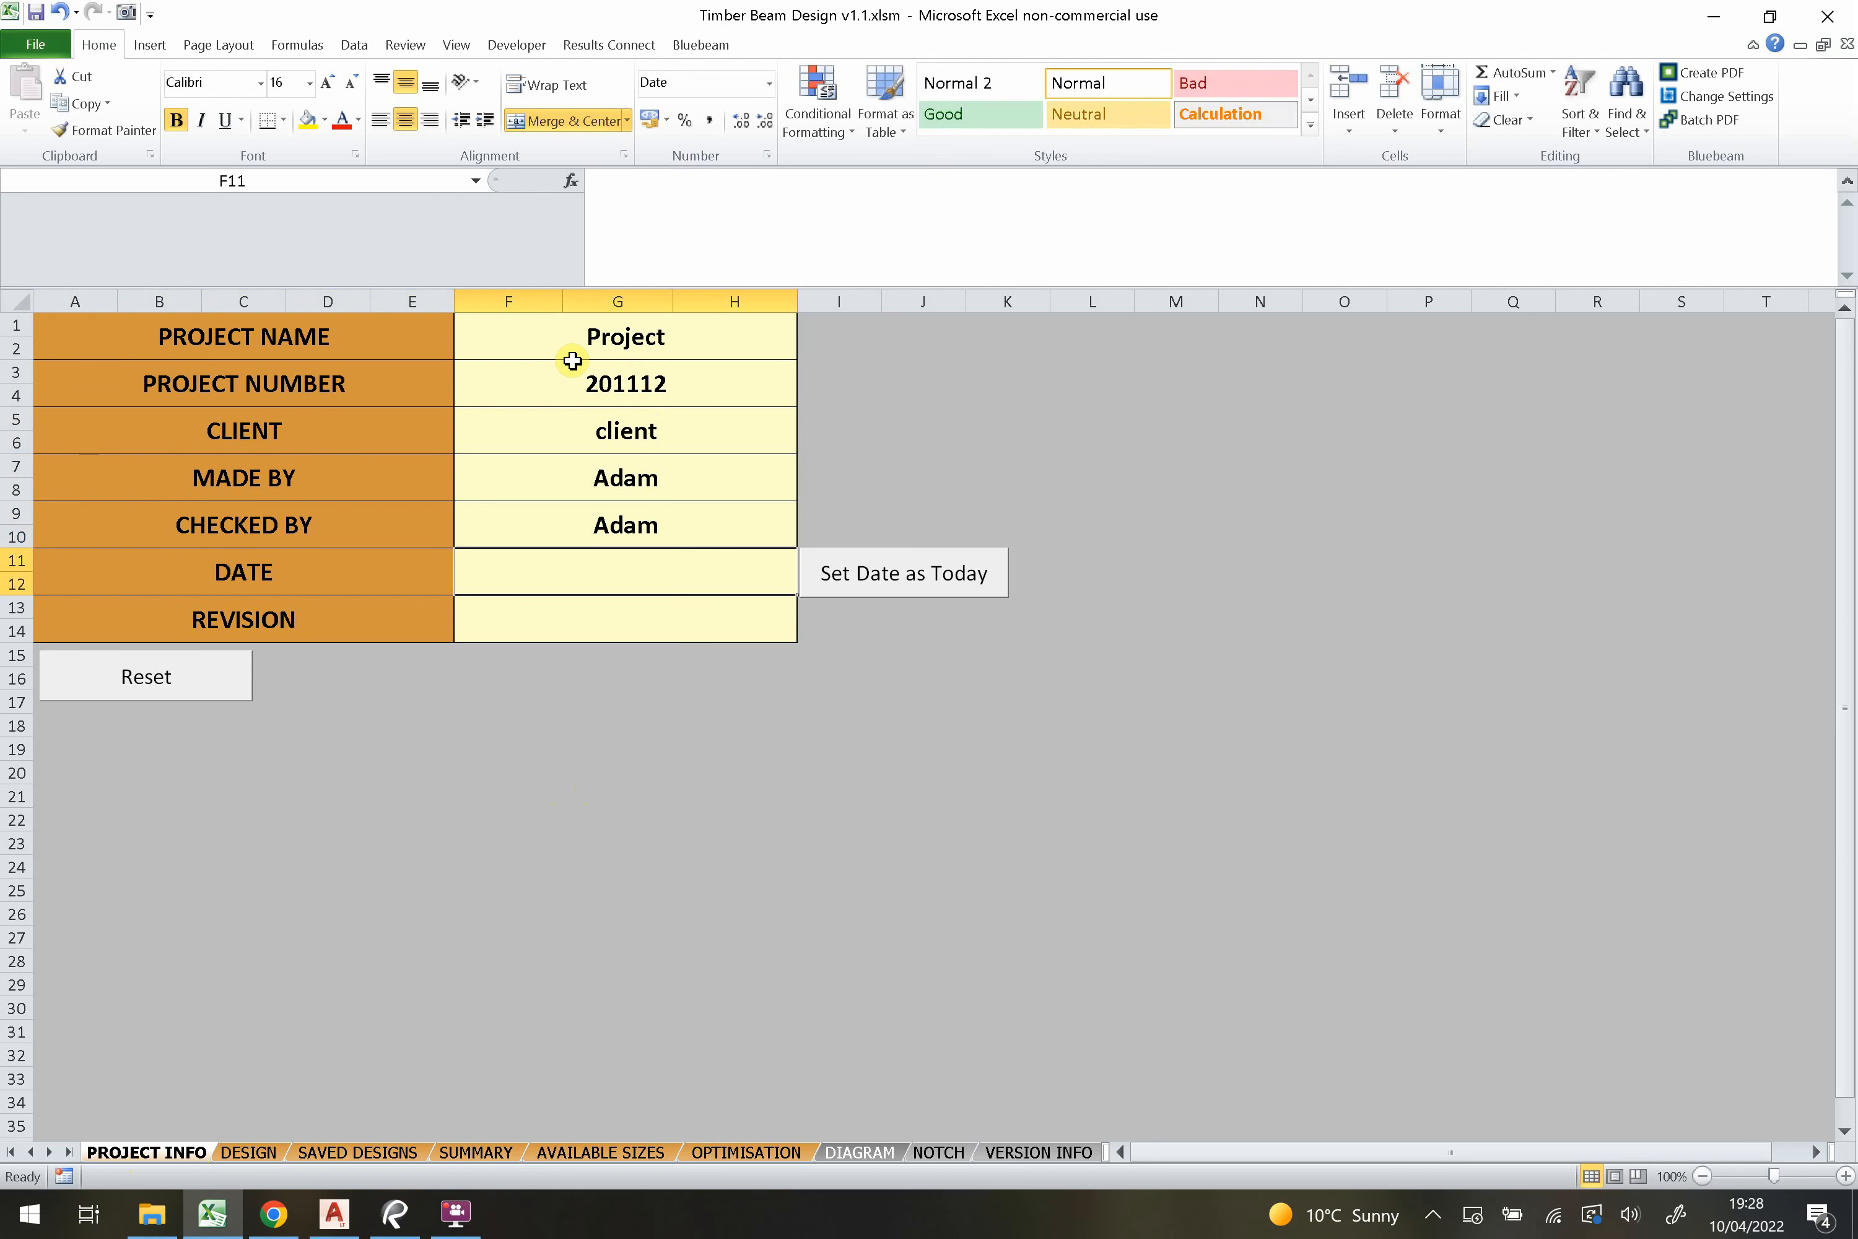
pyautogui.click(859, 588)
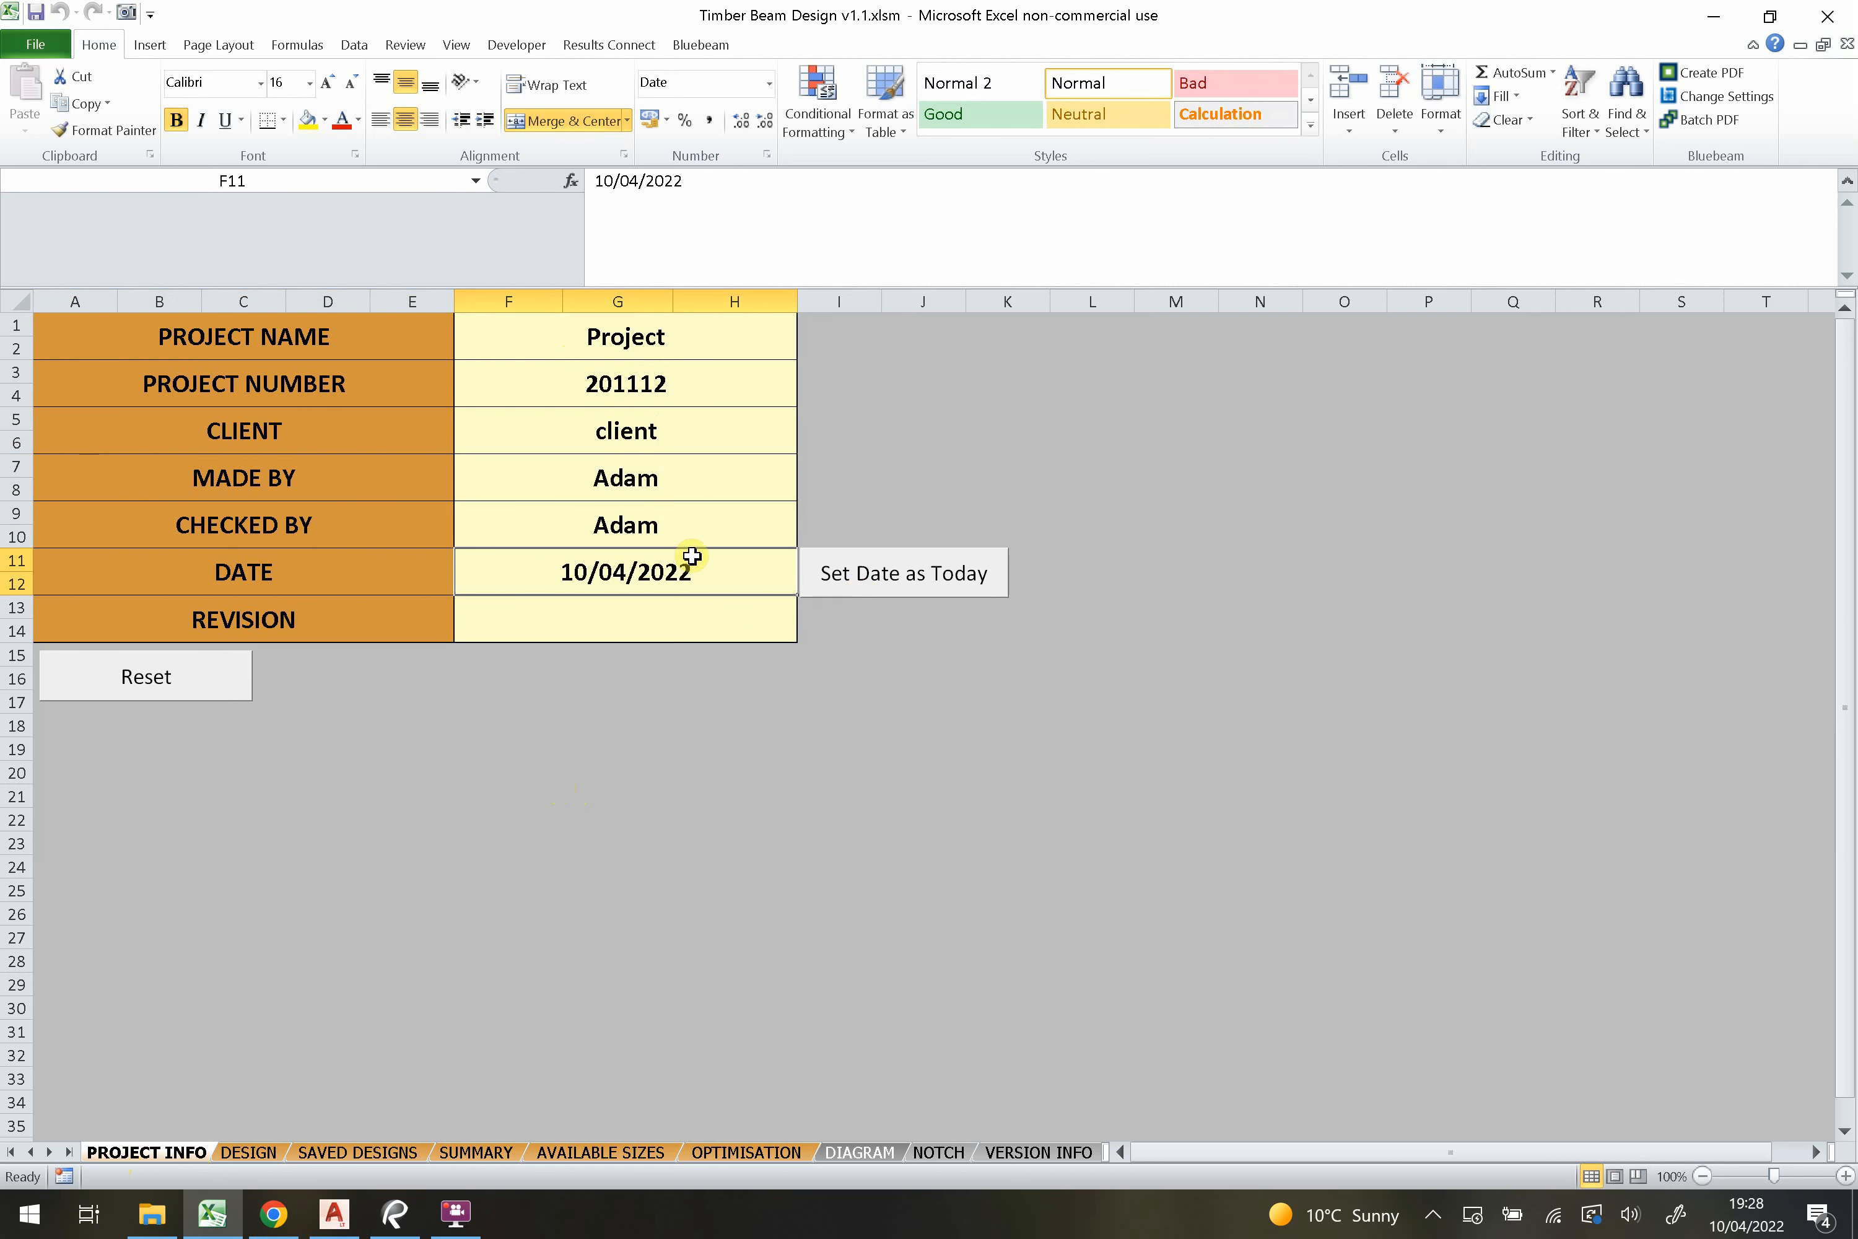
pyautogui.click(656, 631)
pyautogui.write('1')
pyautogui.click(643, 746)
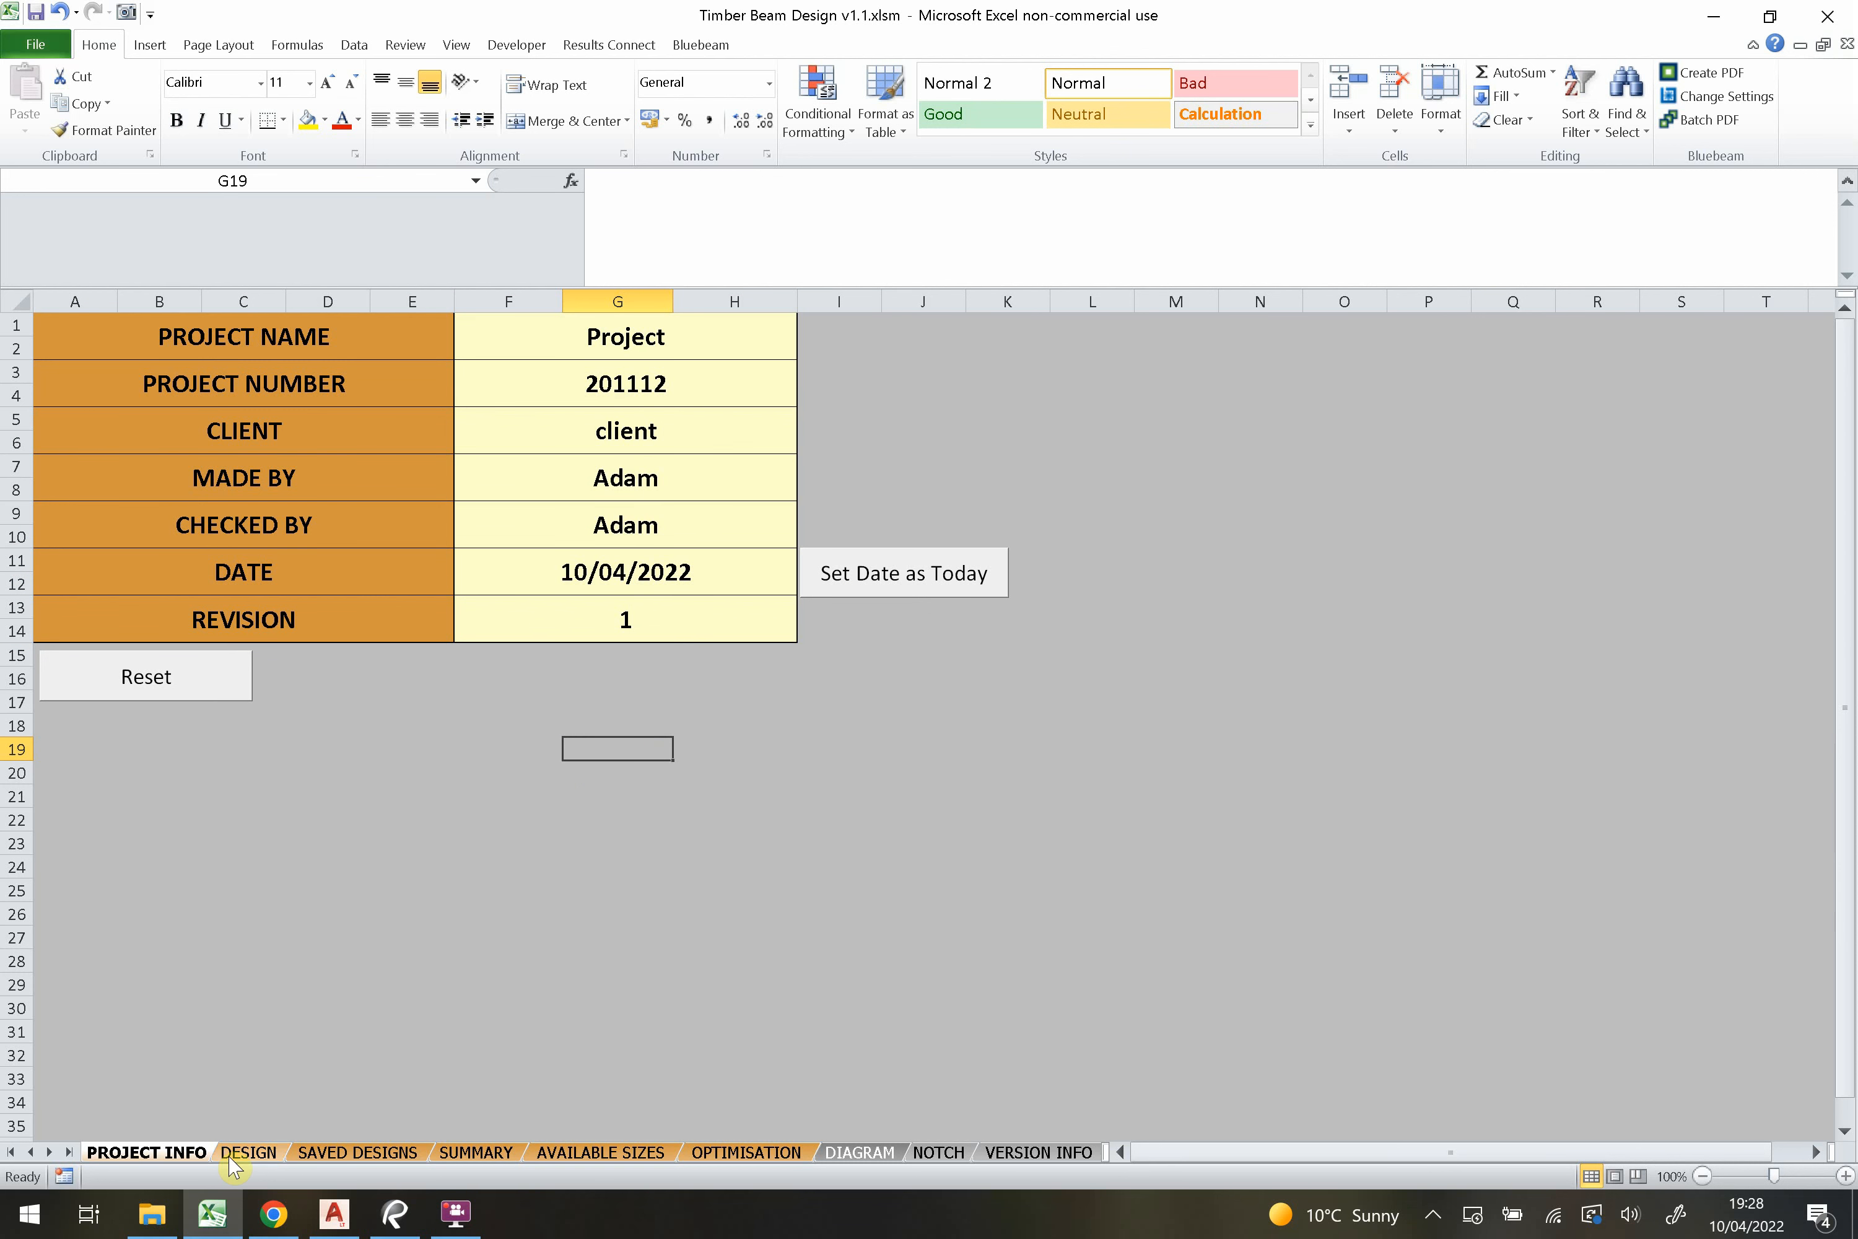
# Autofill the header of the DESIGN sheet with the project information.
pyautogui.click(247, 1153)
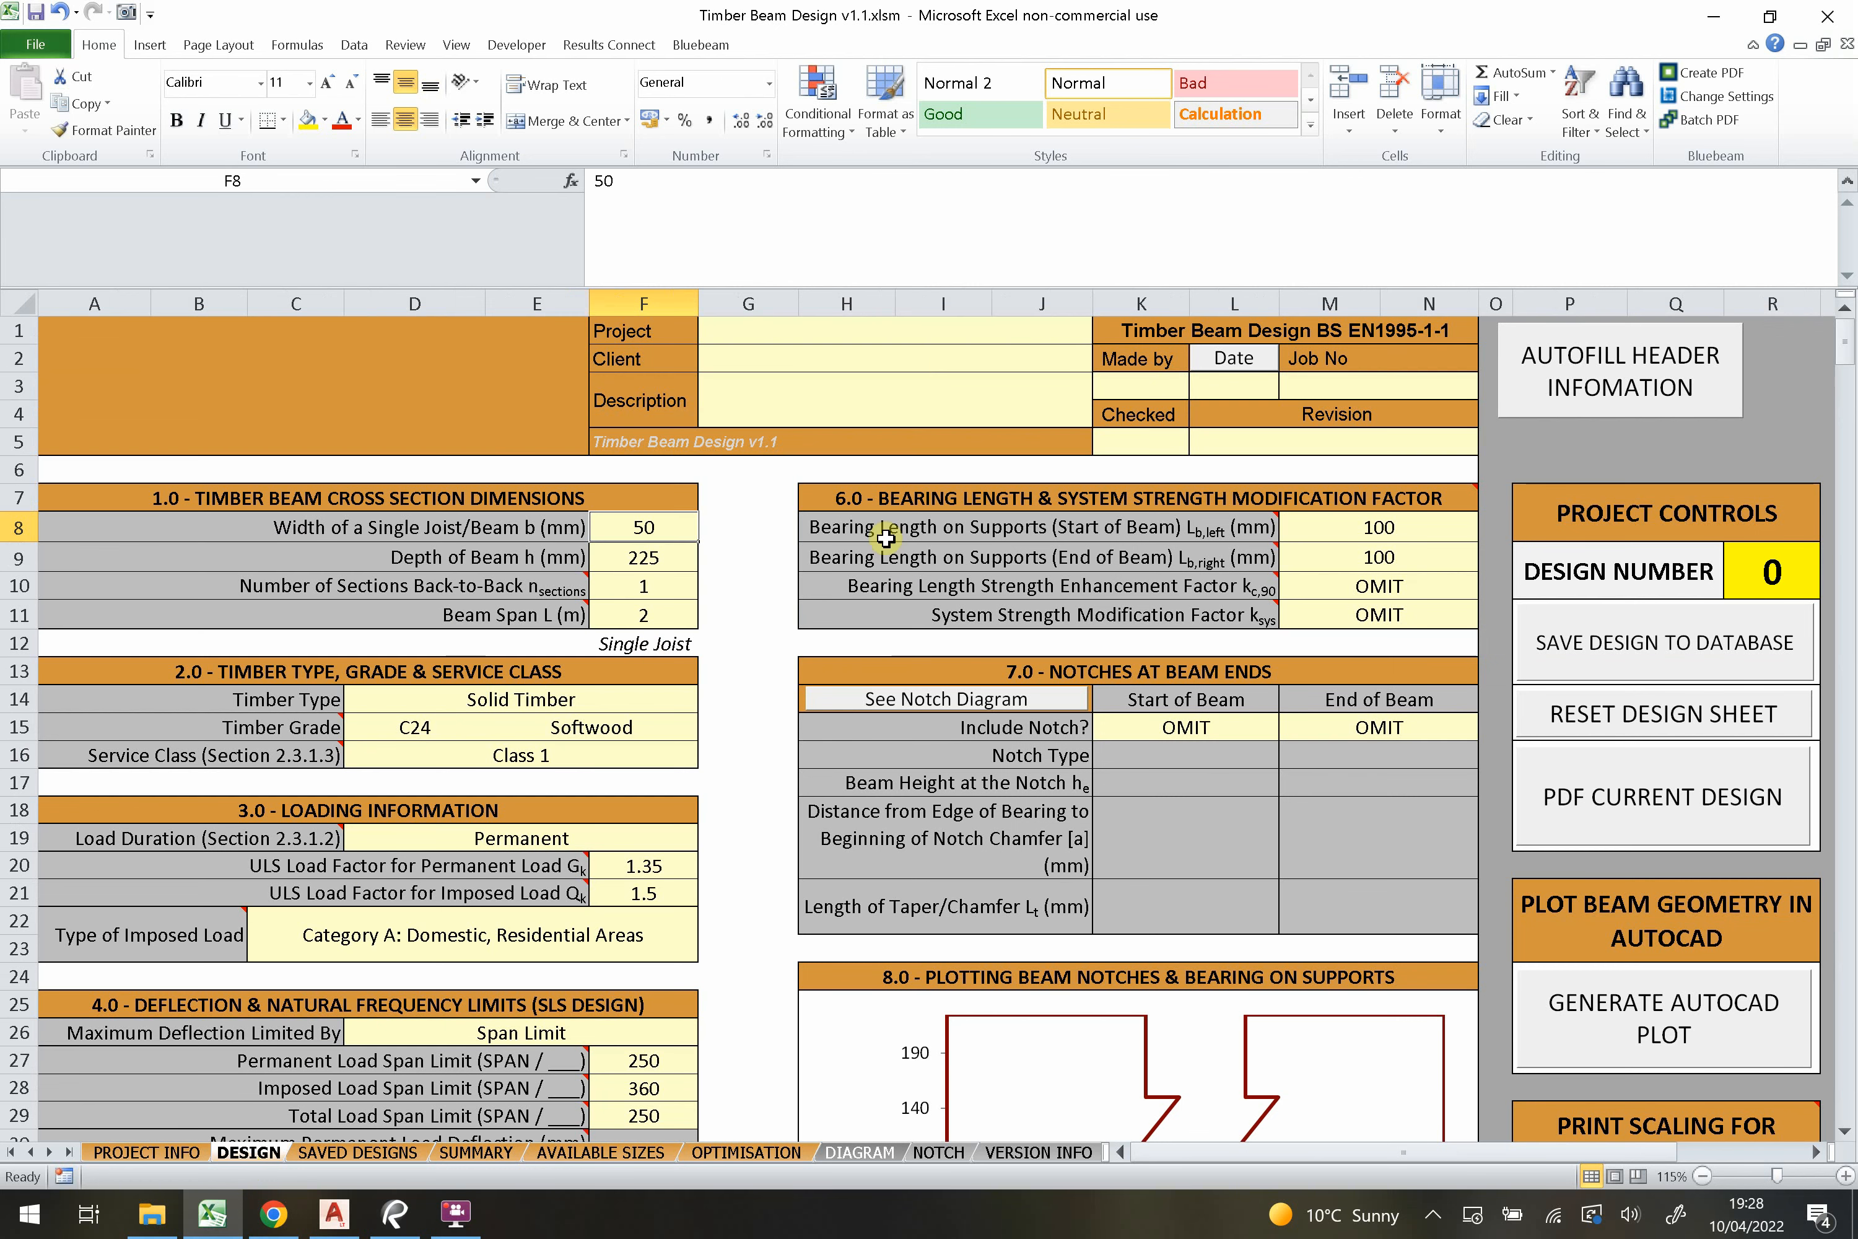
pyautogui.moveTo(452, 354); pyautogui.dragTo(1350, 409)
pyautogui.click(1358, 468)
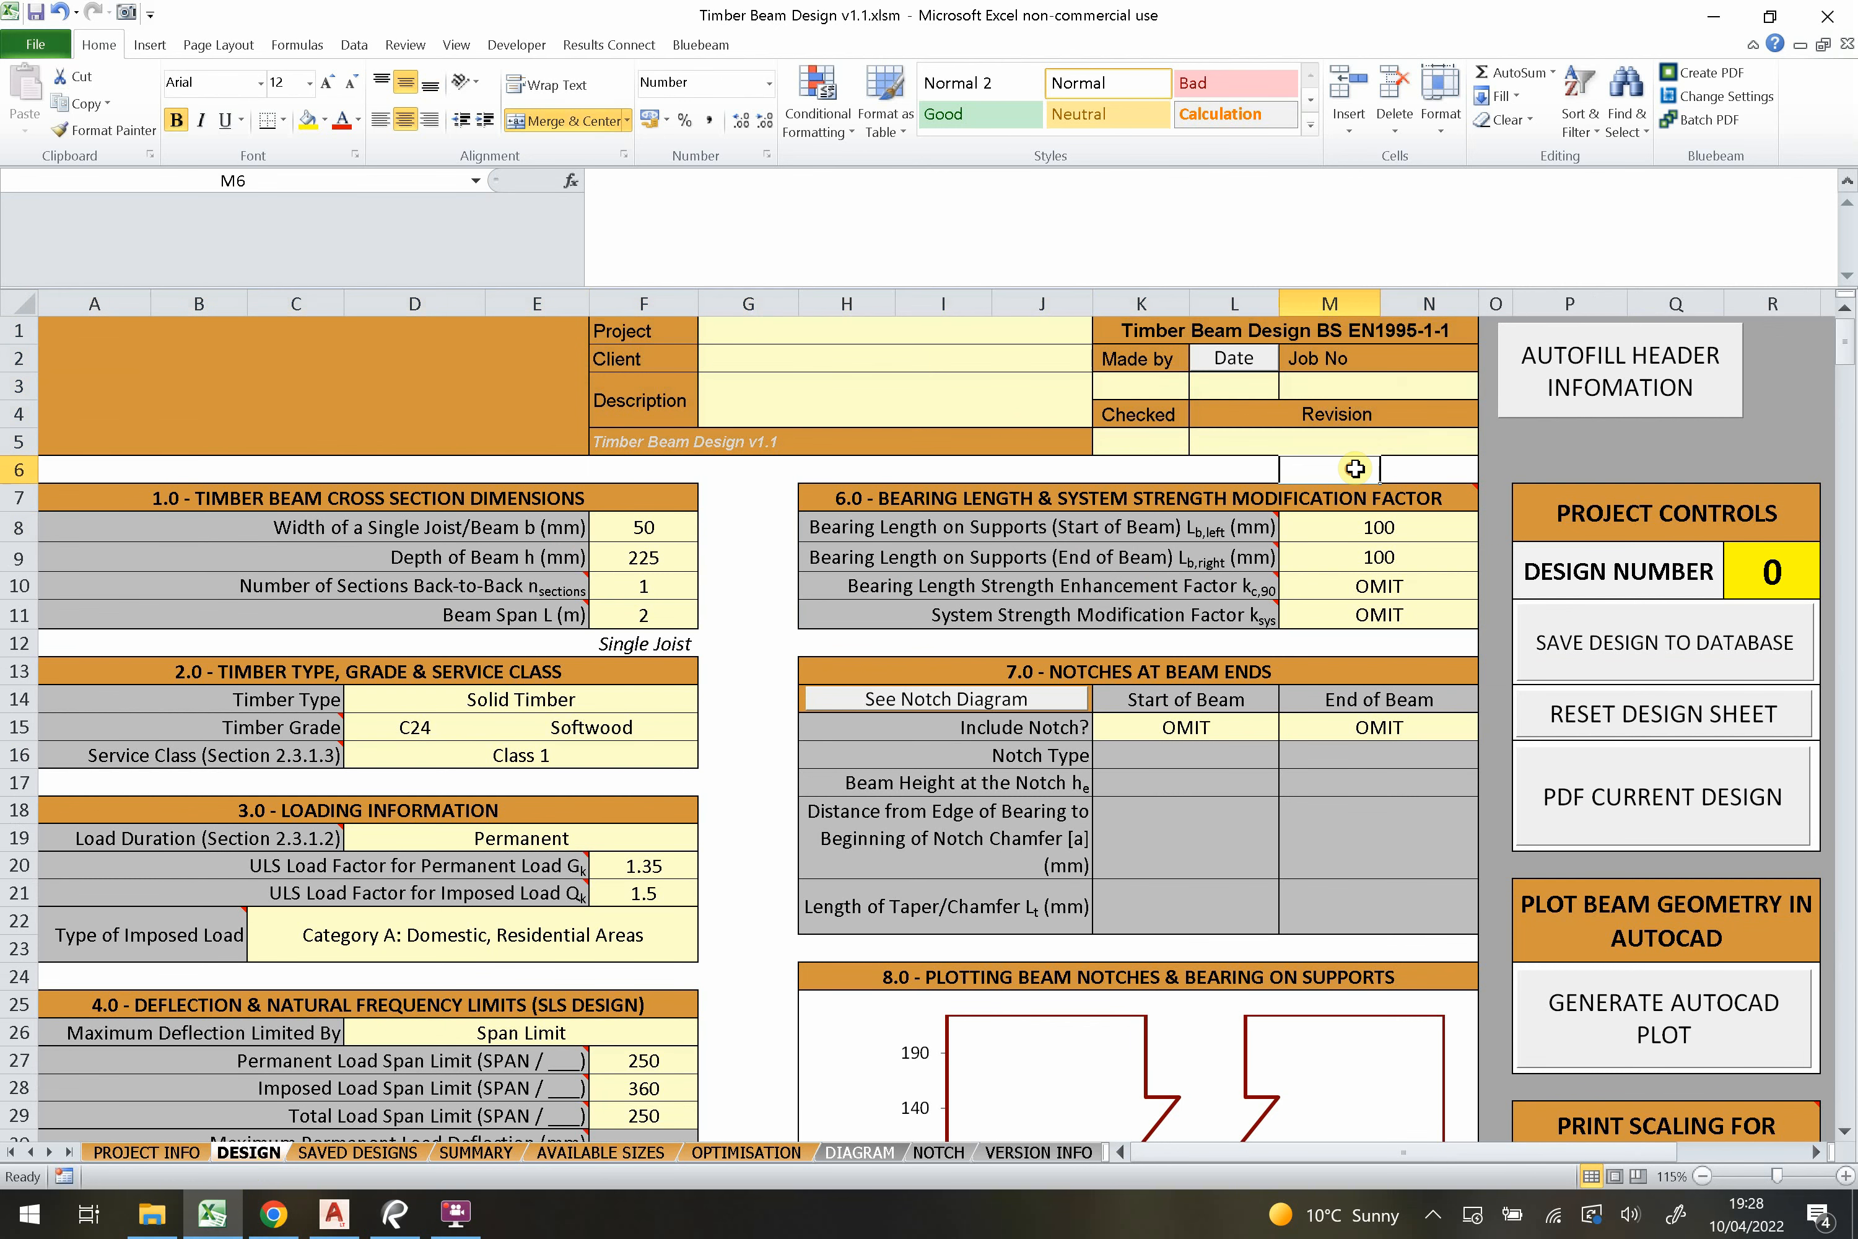
pyautogui.click(1584, 375)
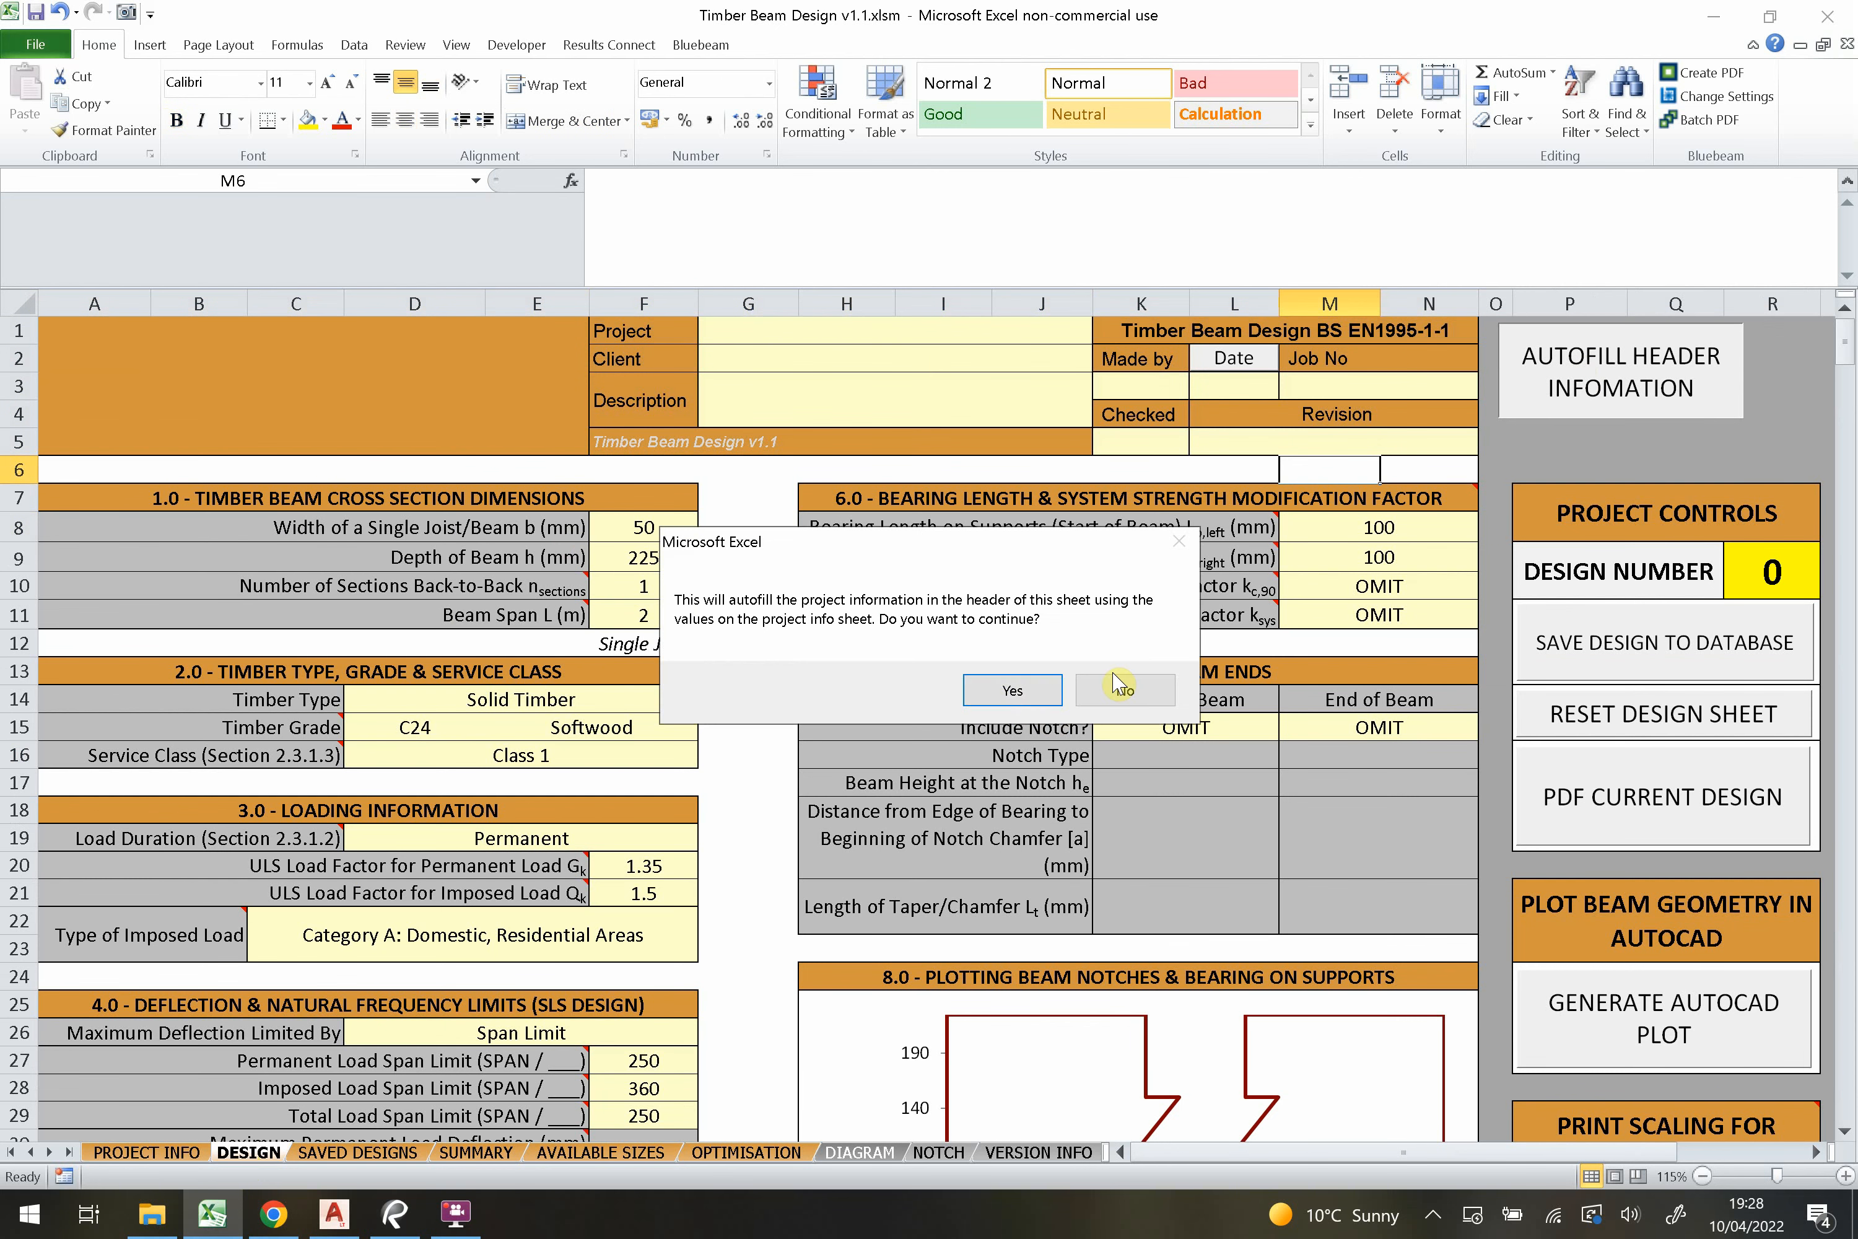
pyautogui.click(995, 697)
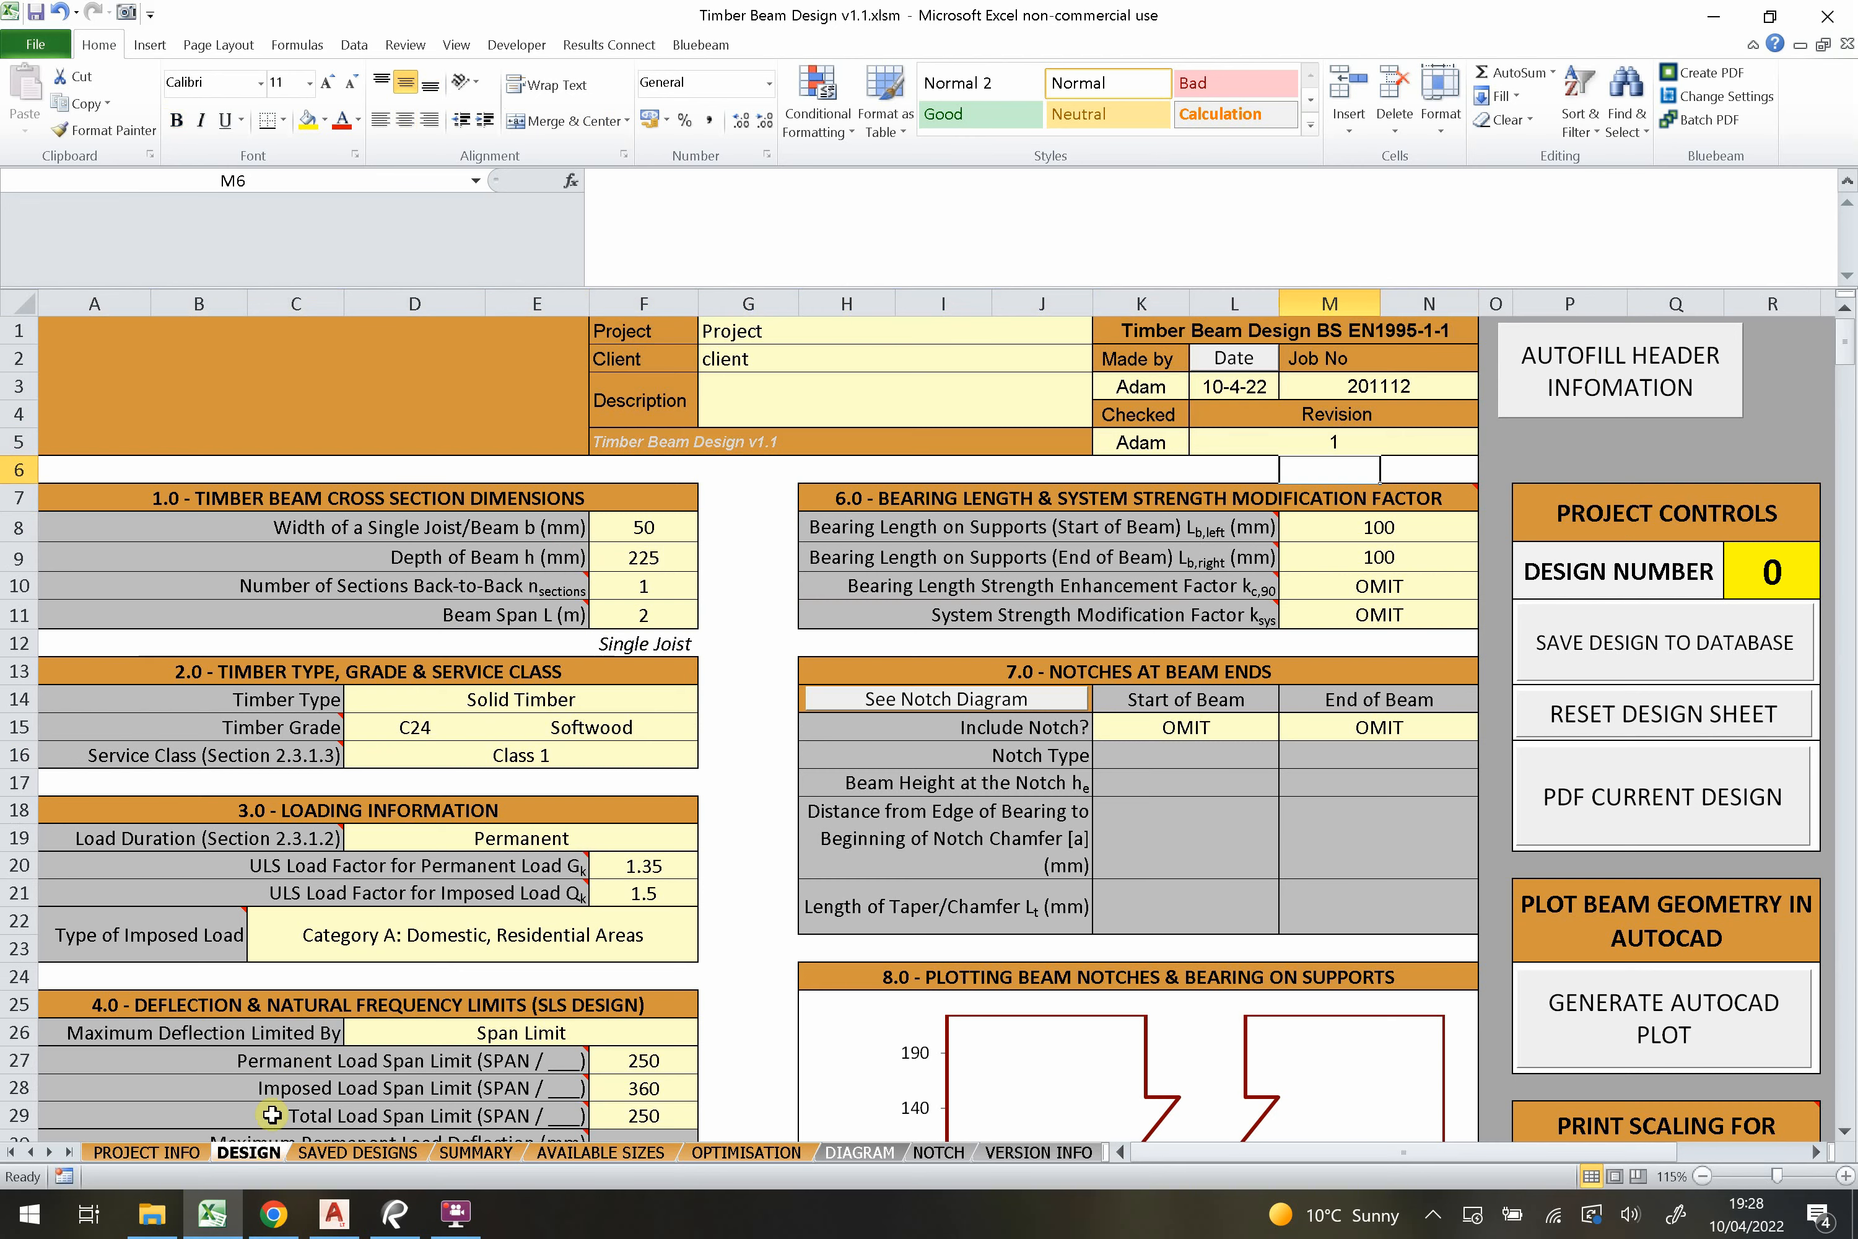
# Revisit the project info, and examine the width, depth and number-of-sections entries in the DESIGN sheet's cross section dimensions.
pyautogui.click(144, 1151)
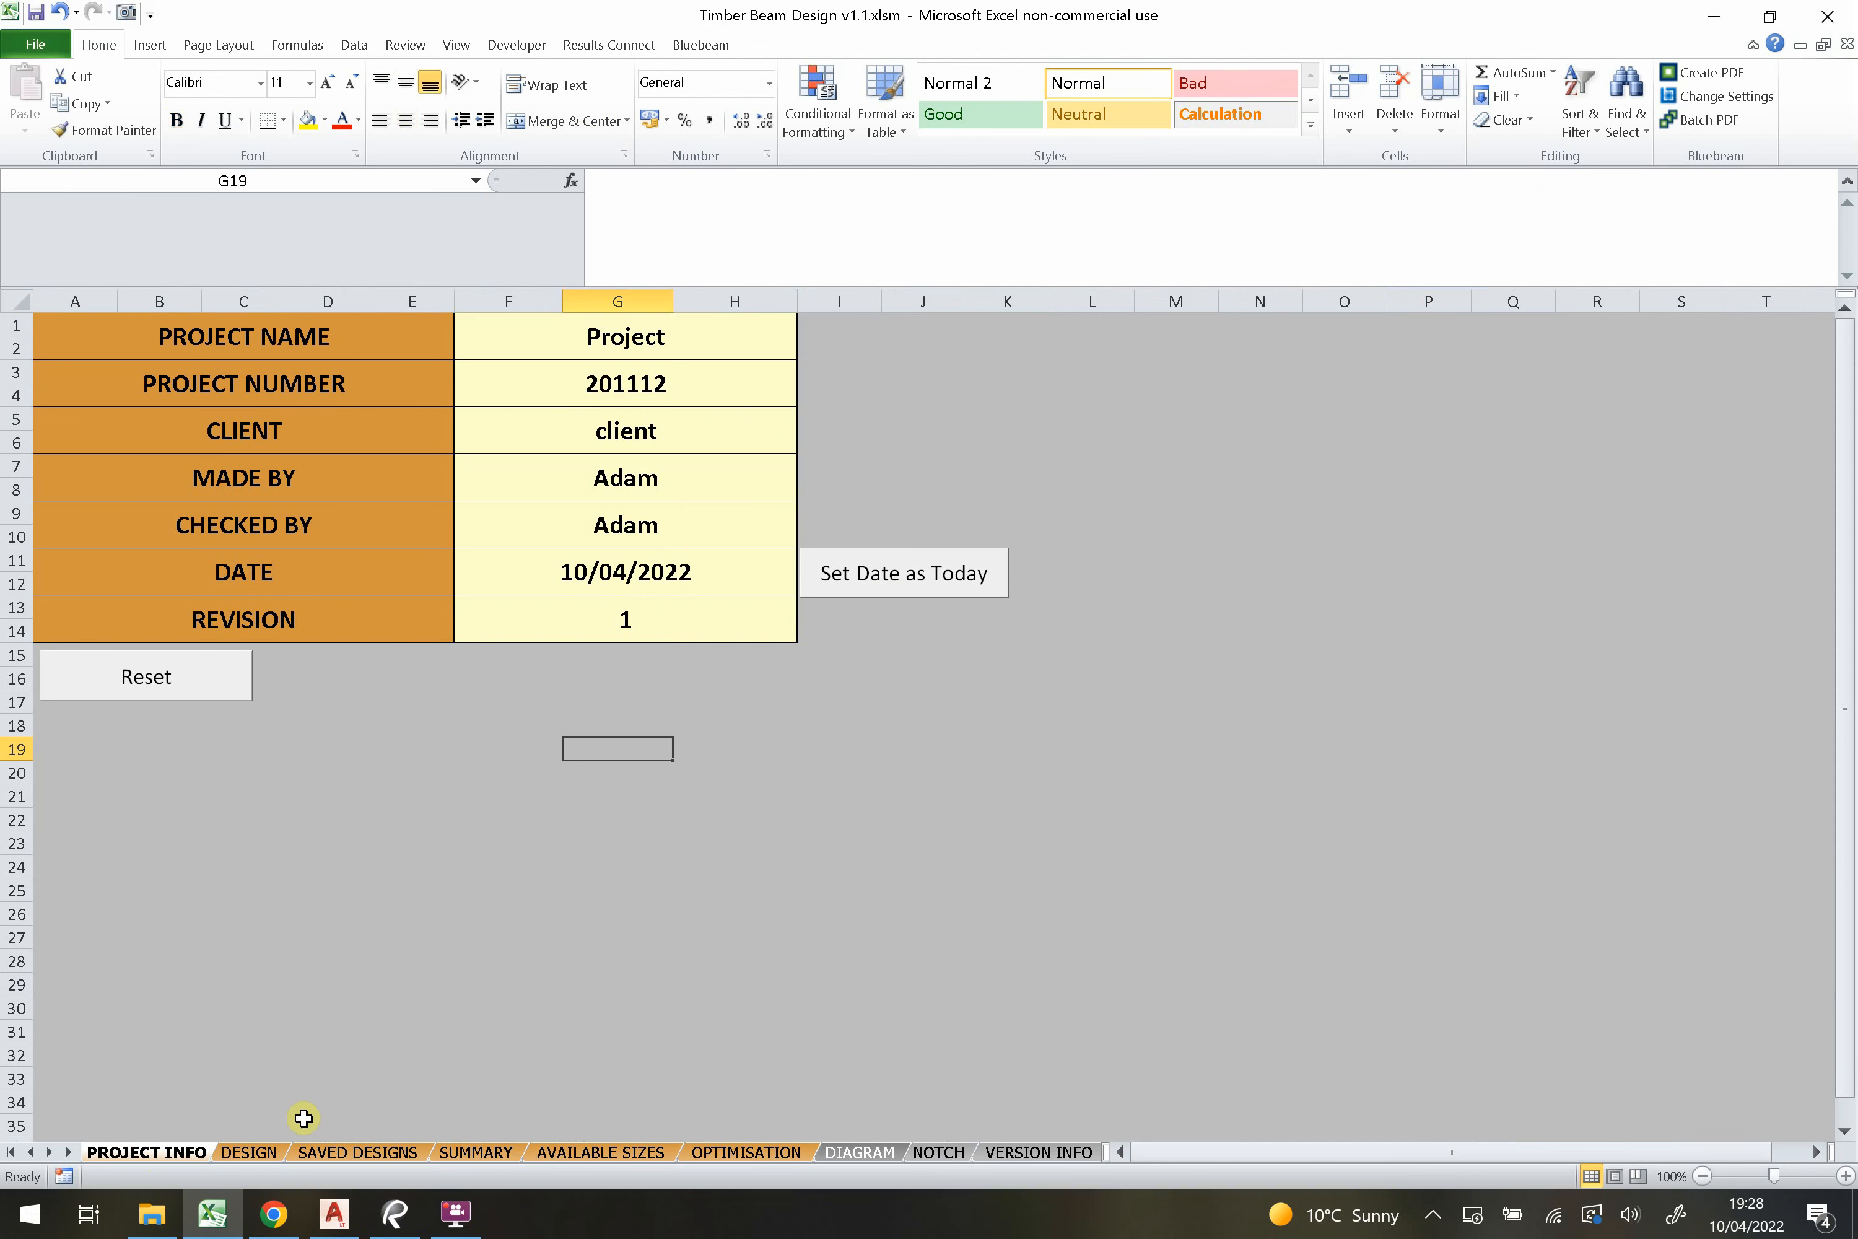
pyautogui.click(262, 1152)
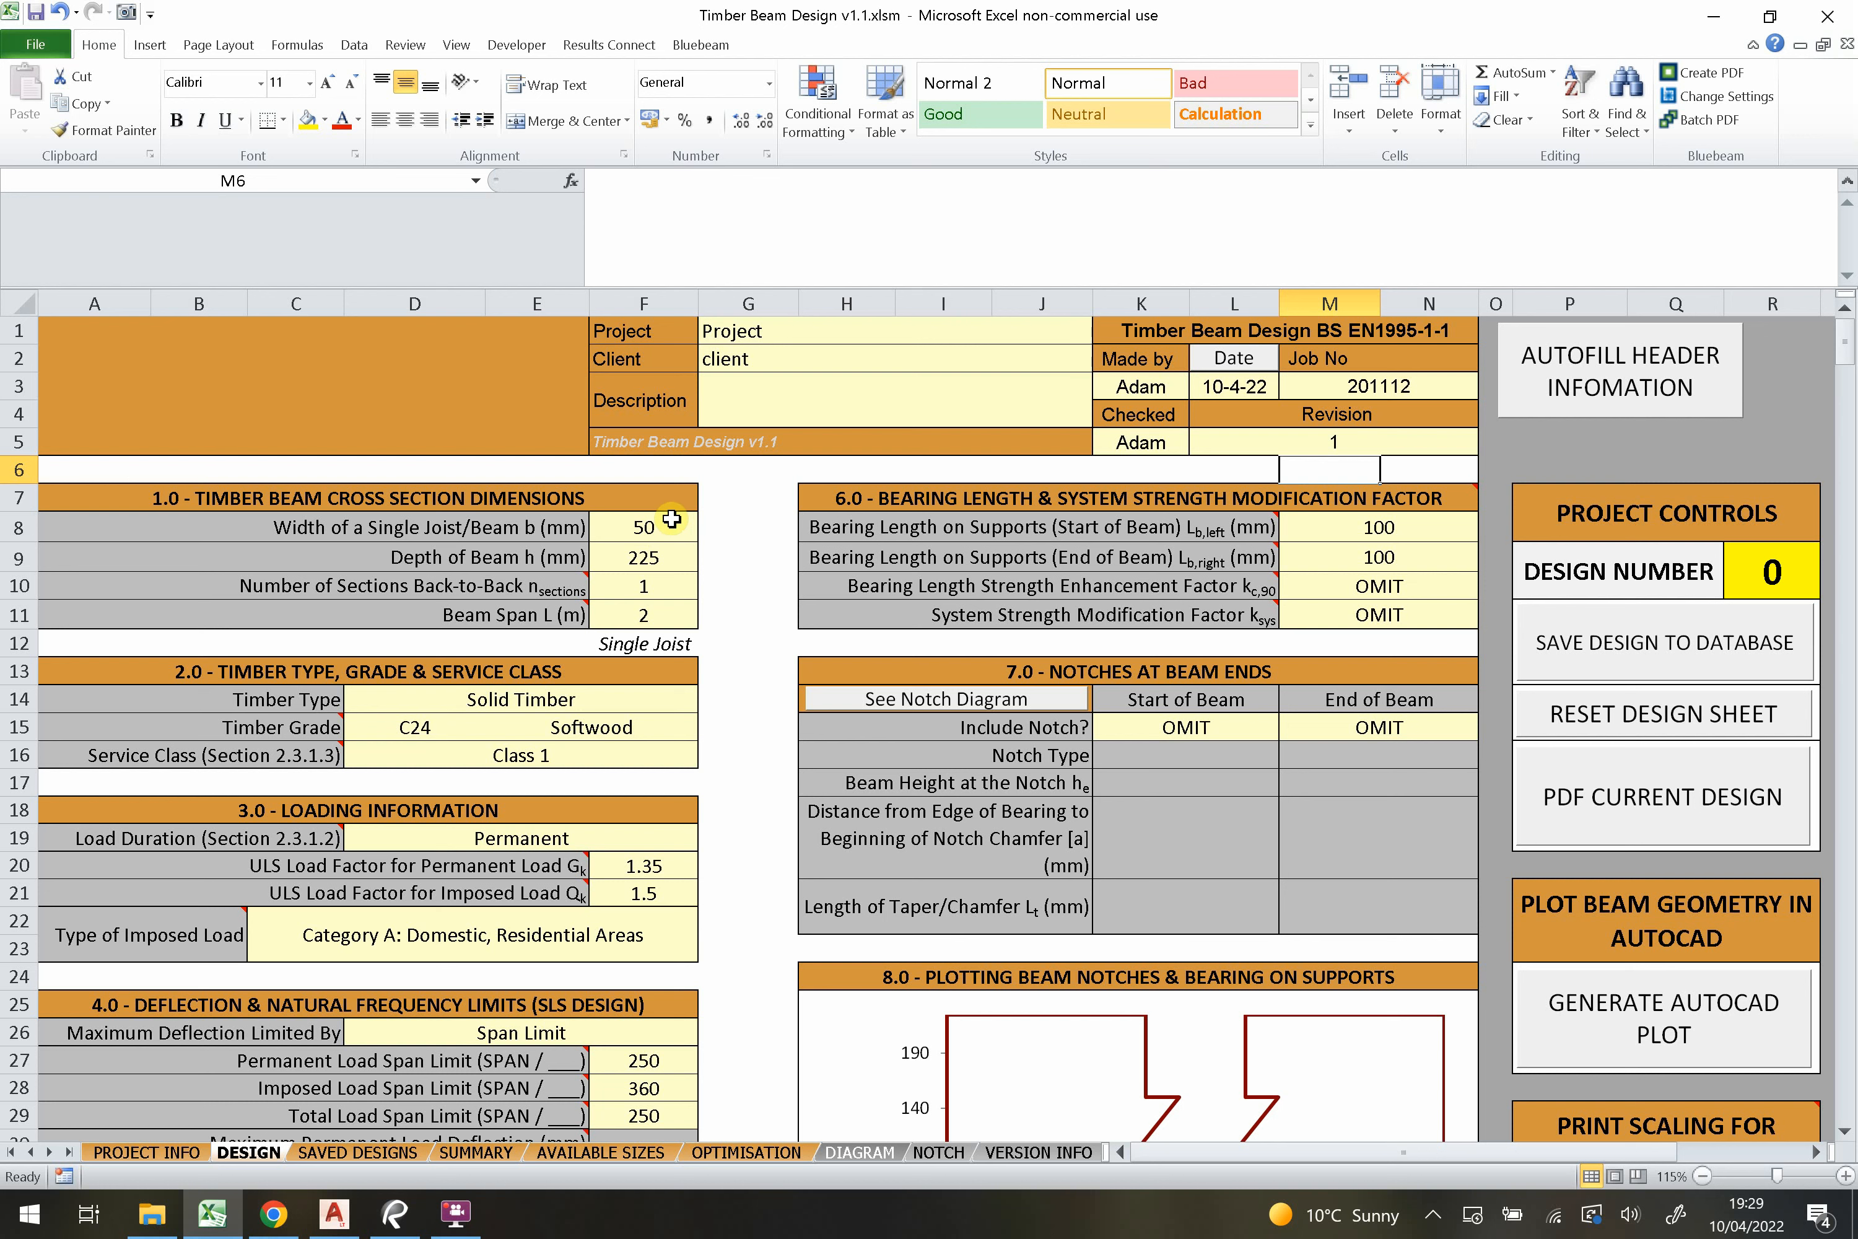
pyautogui.click(742, 521)
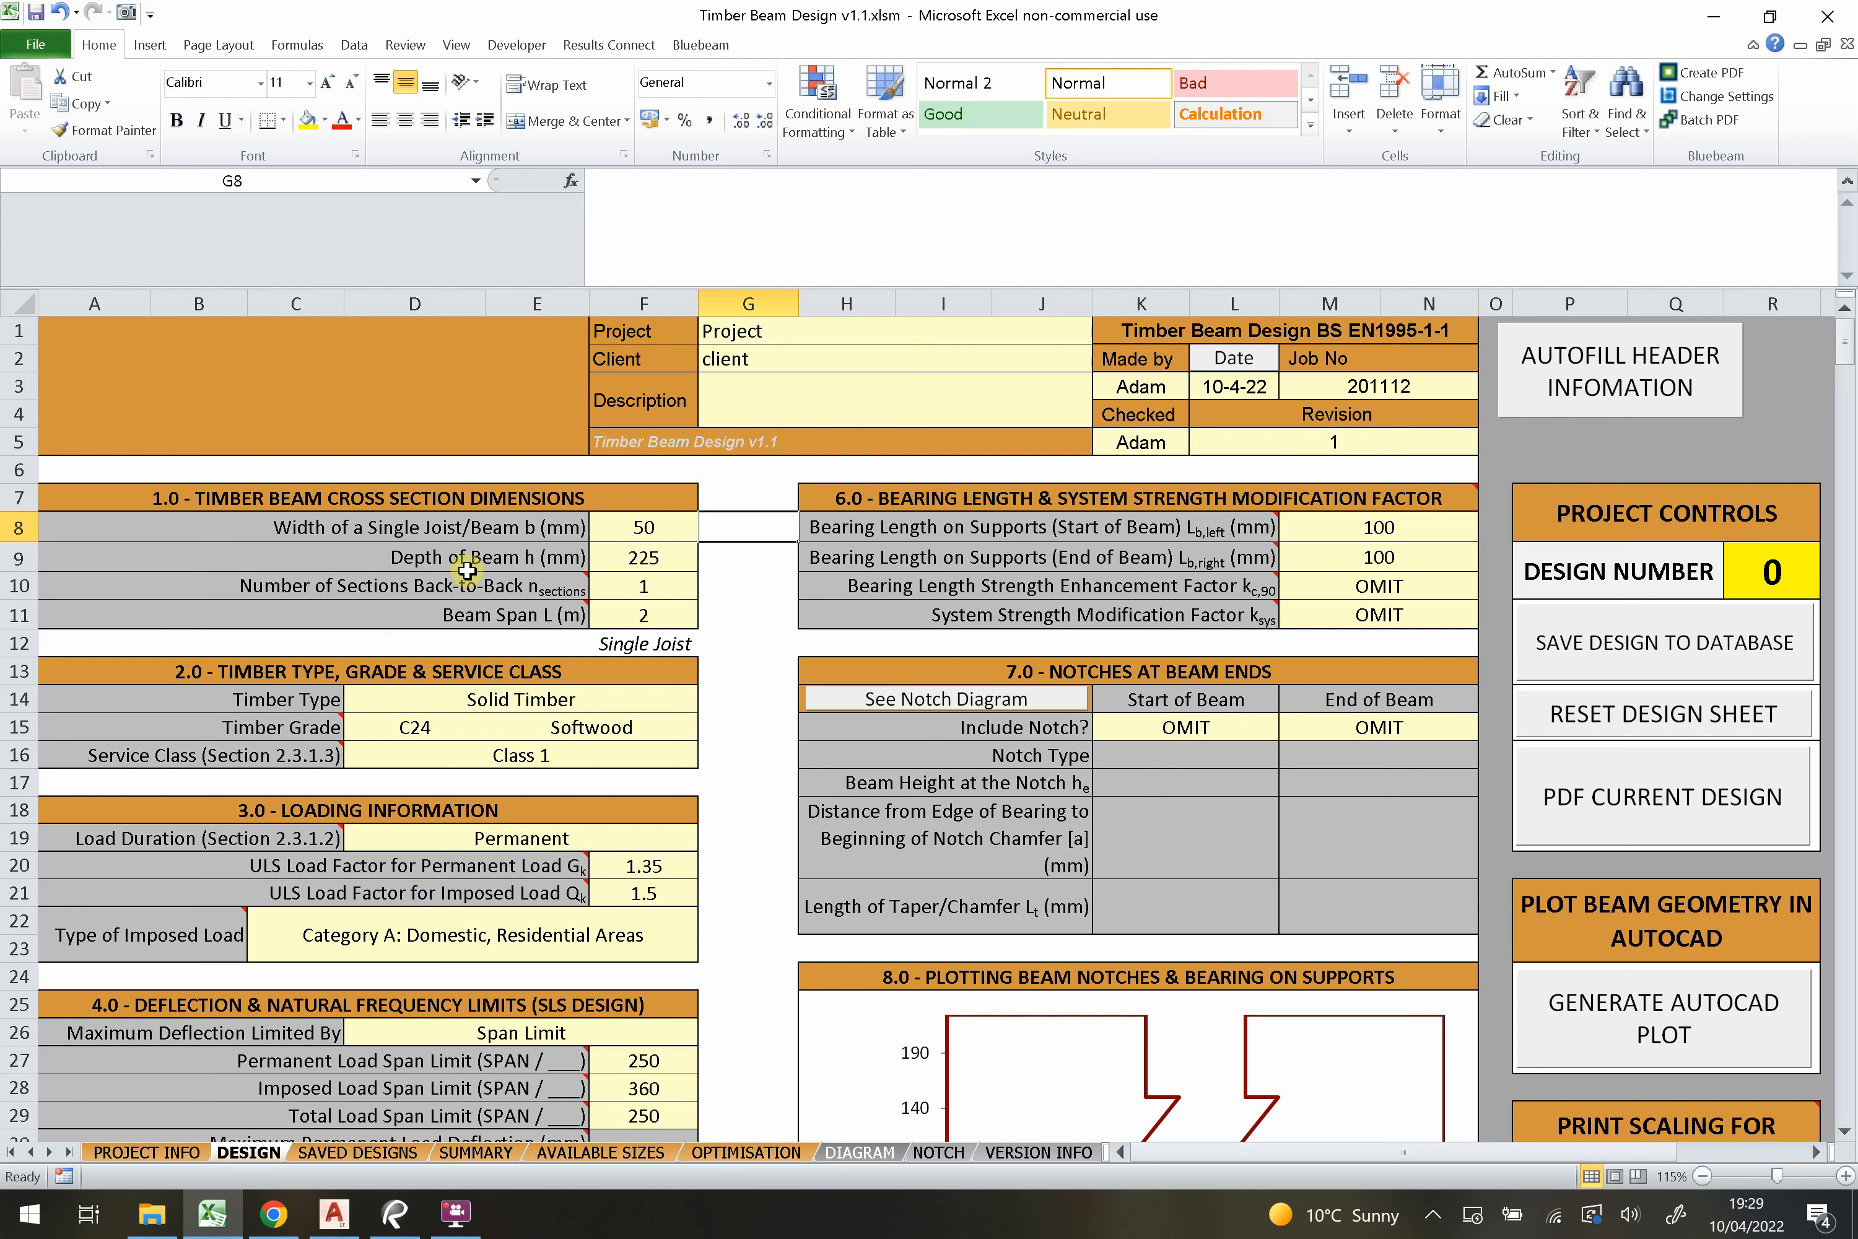
pyautogui.moveTo(467, 593)
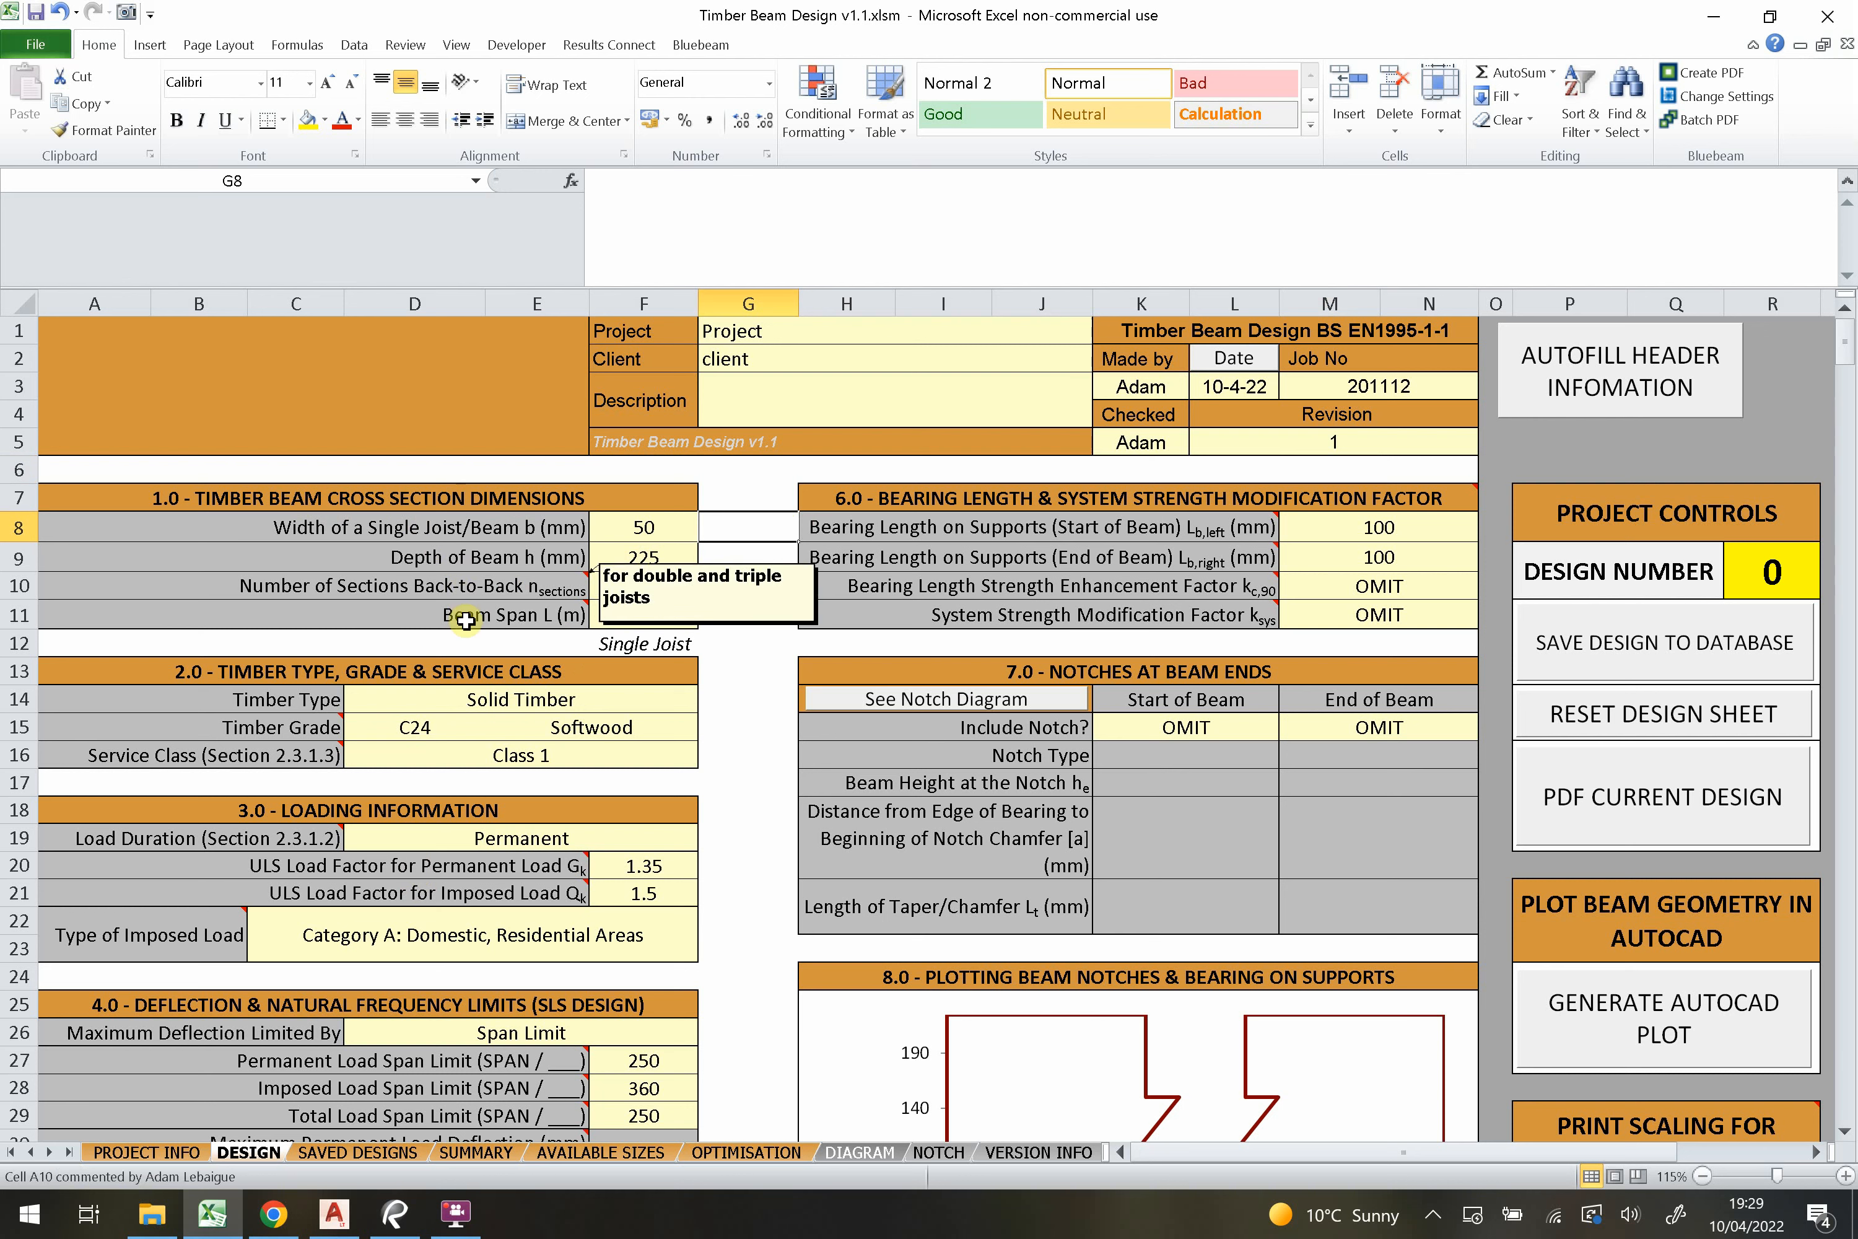
pyautogui.moveTo(431, 492); pyautogui.dragTo(431, 631)
pyautogui.click(476, 499)
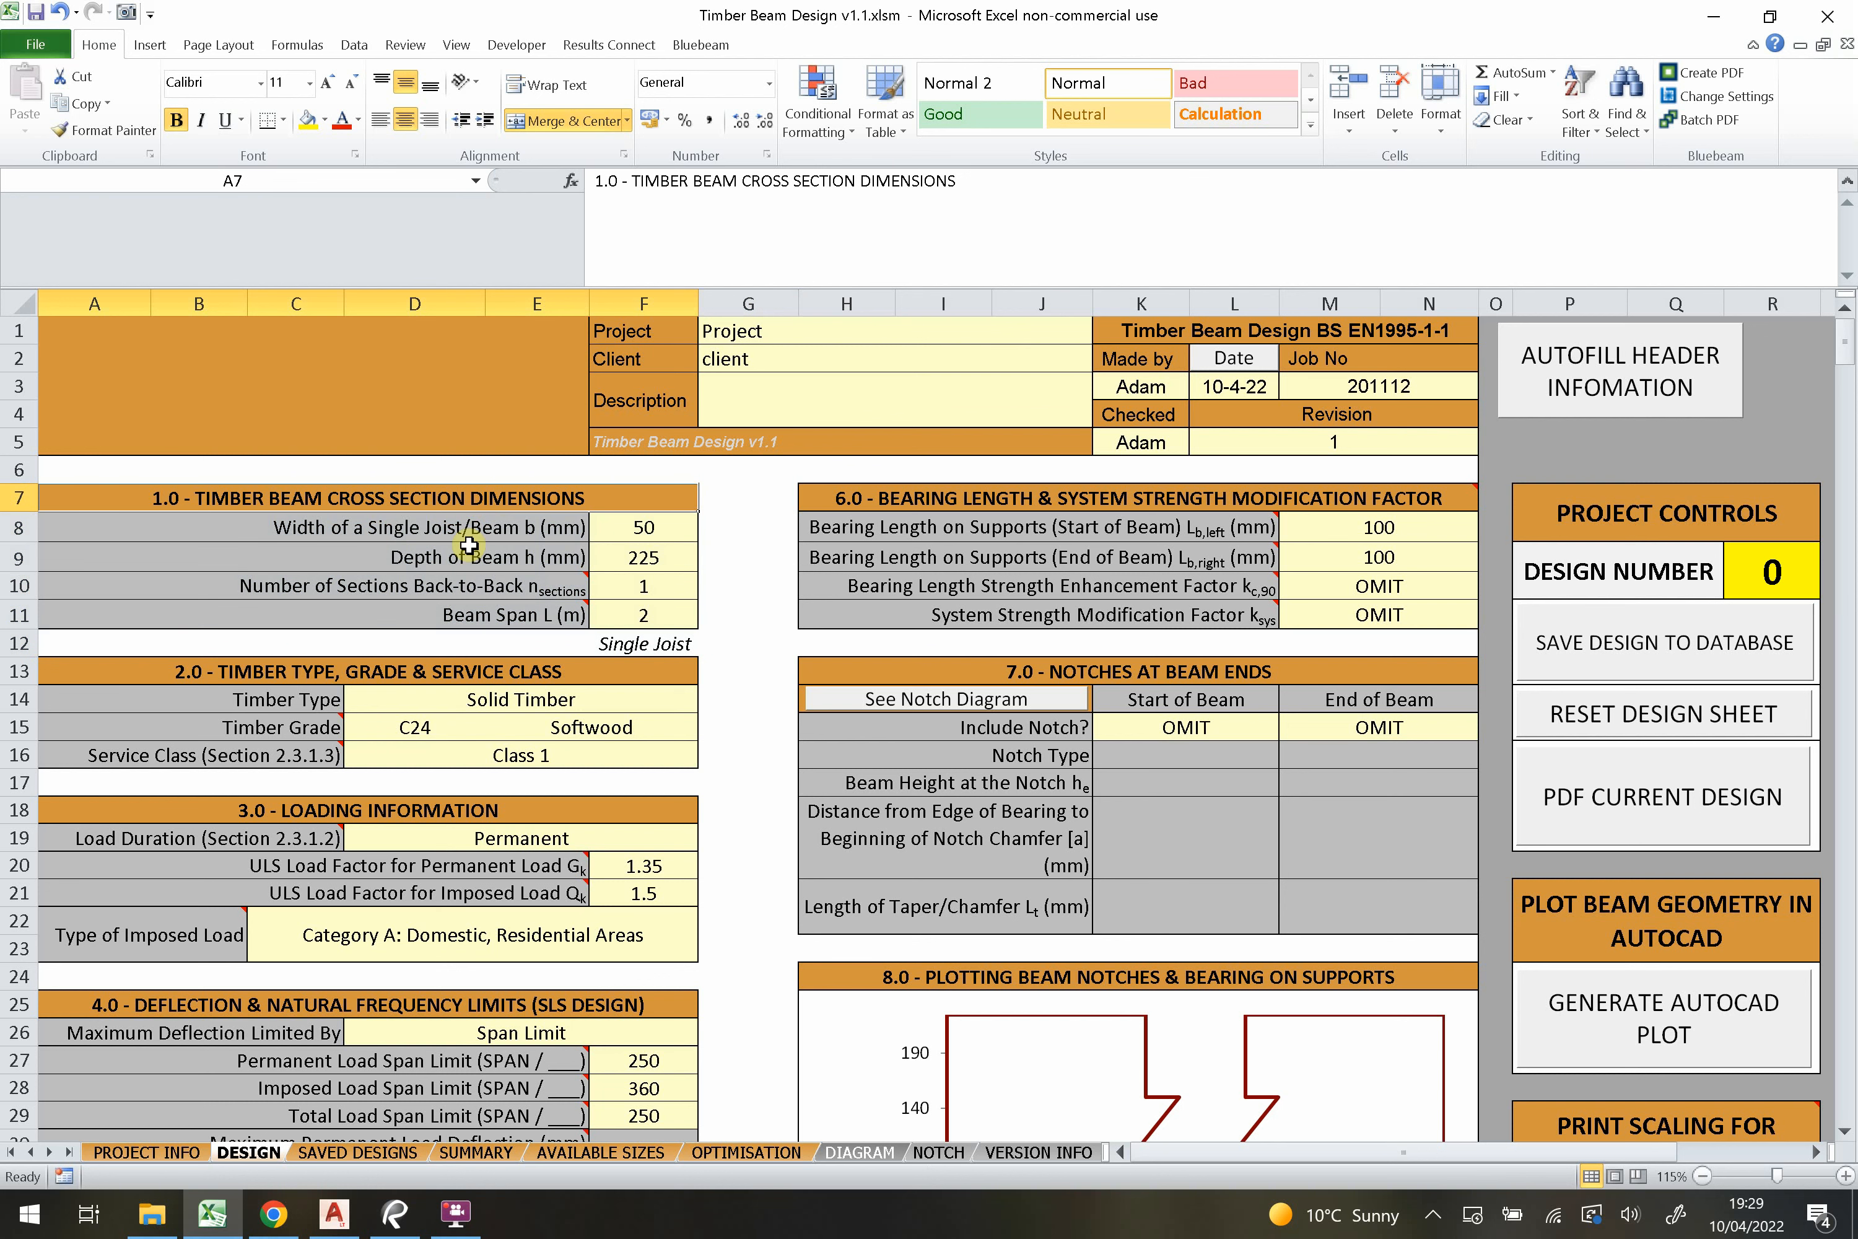
pyautogui.click(431, 529)
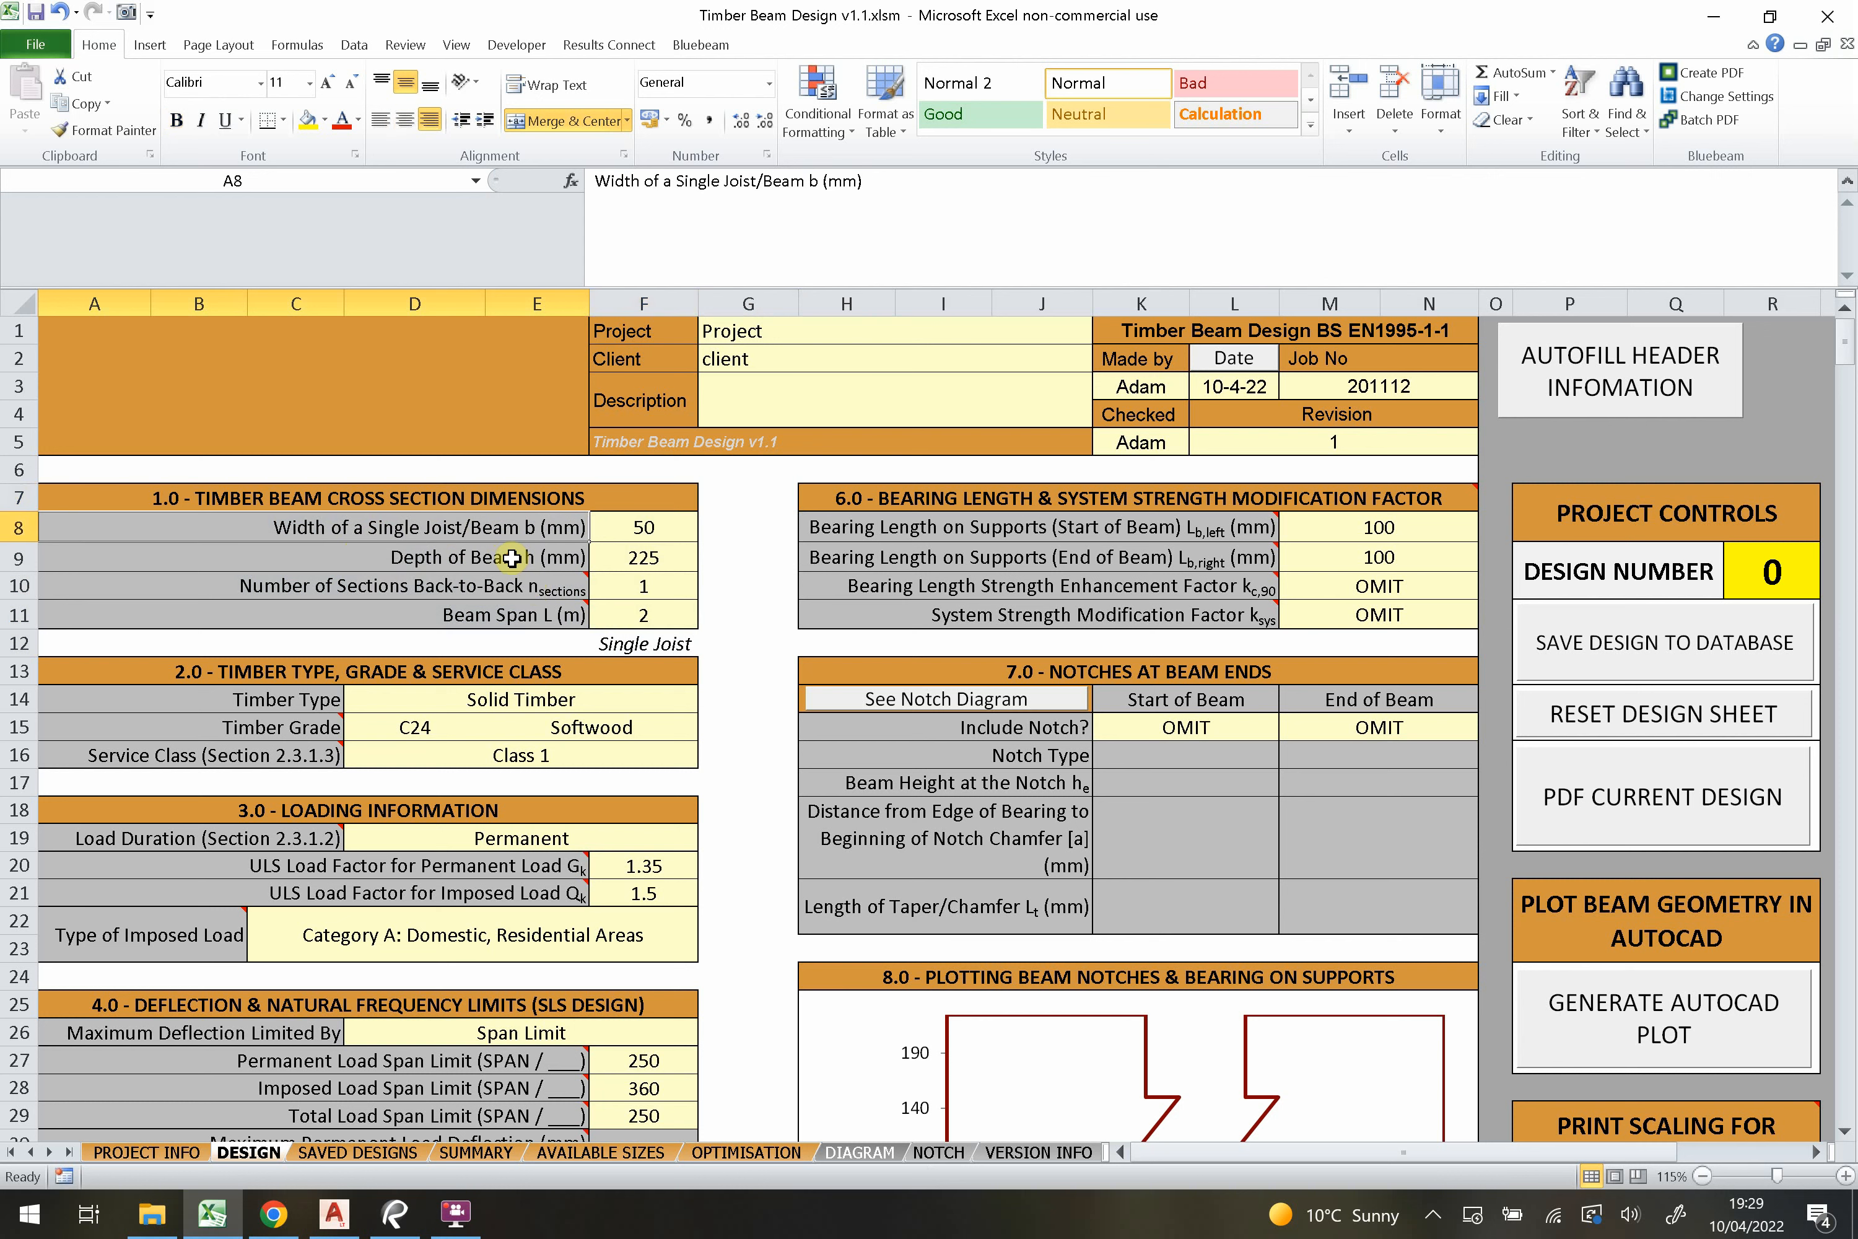
pyautogui.click(474, 558)
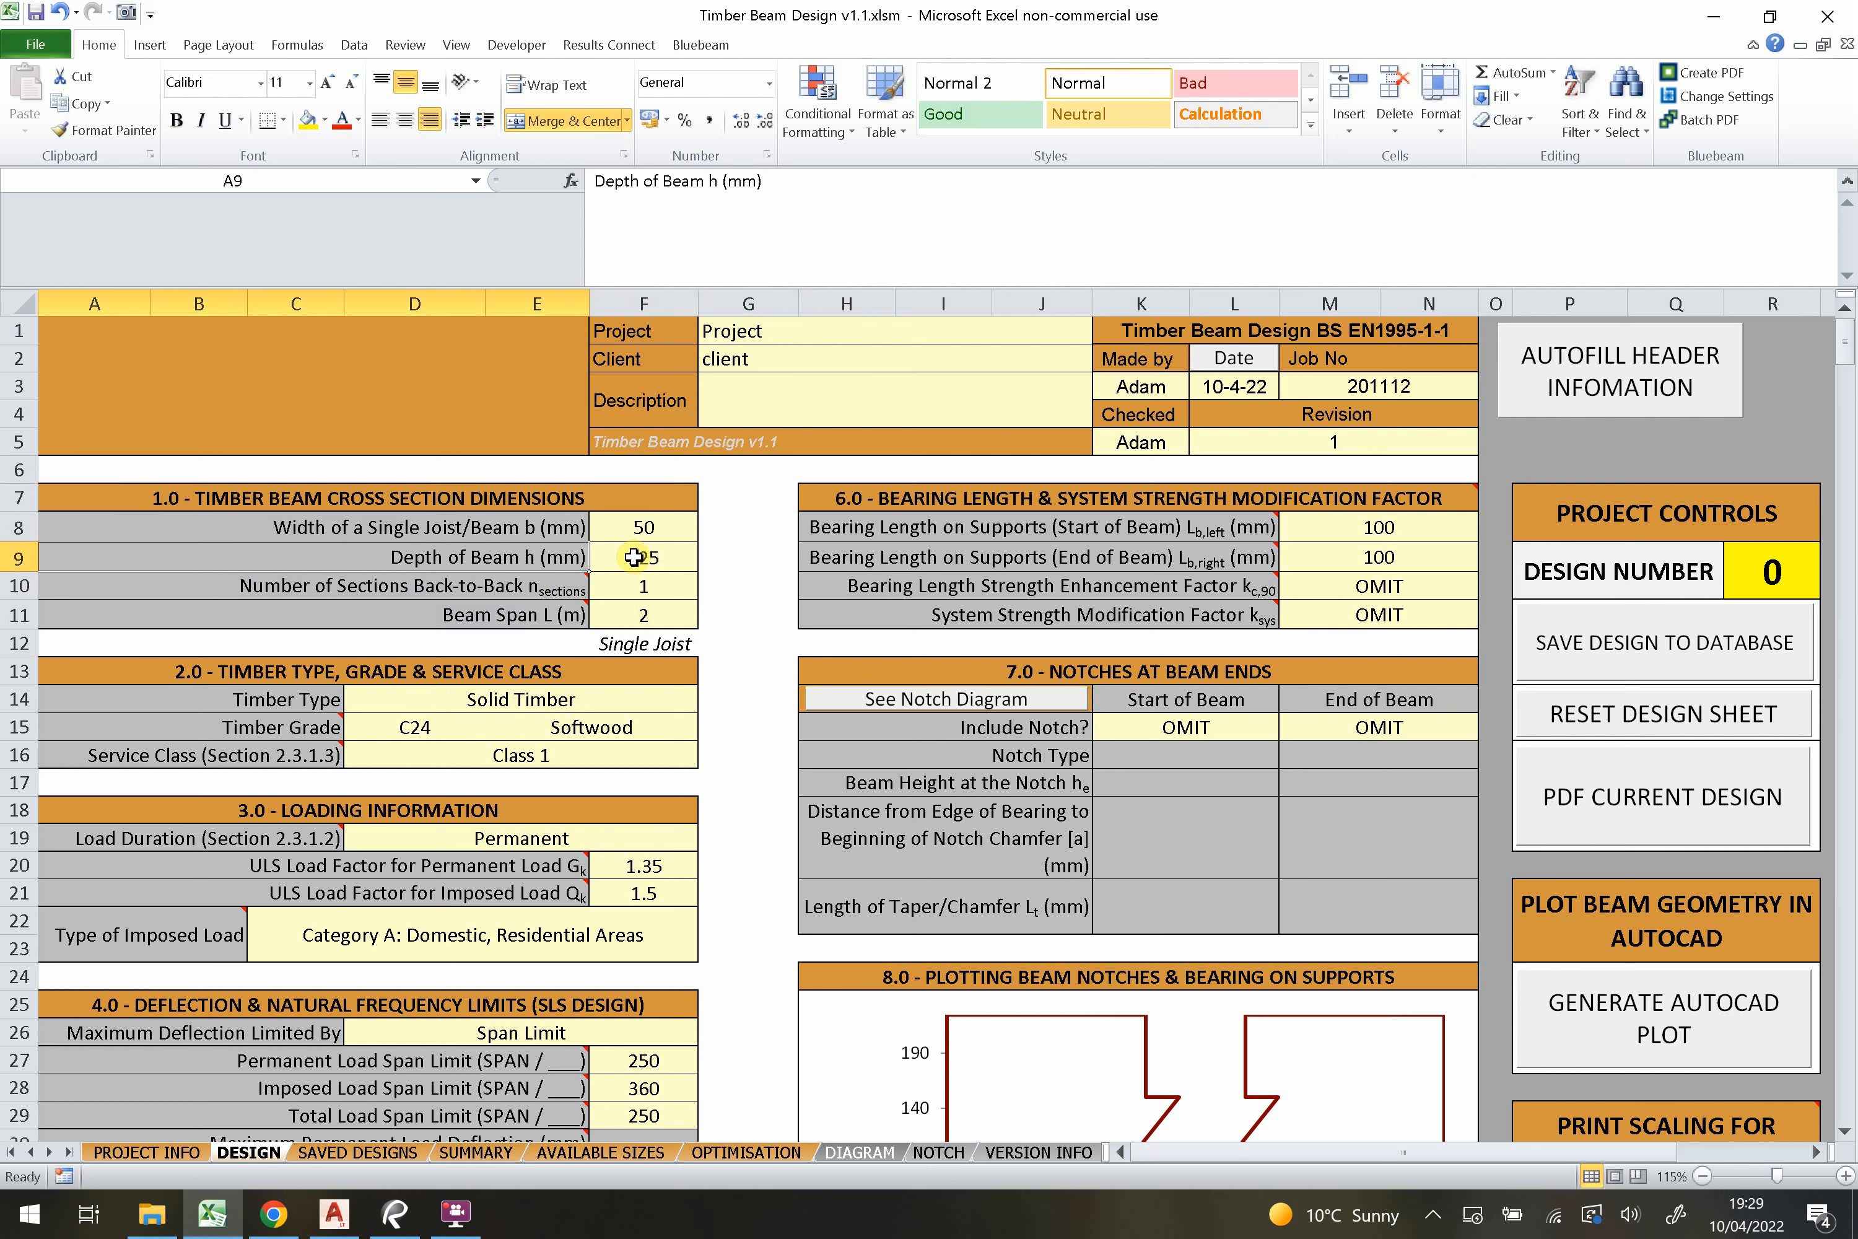
pyautogui.click(509, 586)
# Try 2 and 3 back-to-back sections for the beam, then return the number to 2.
pyautogui.click(682, 589)
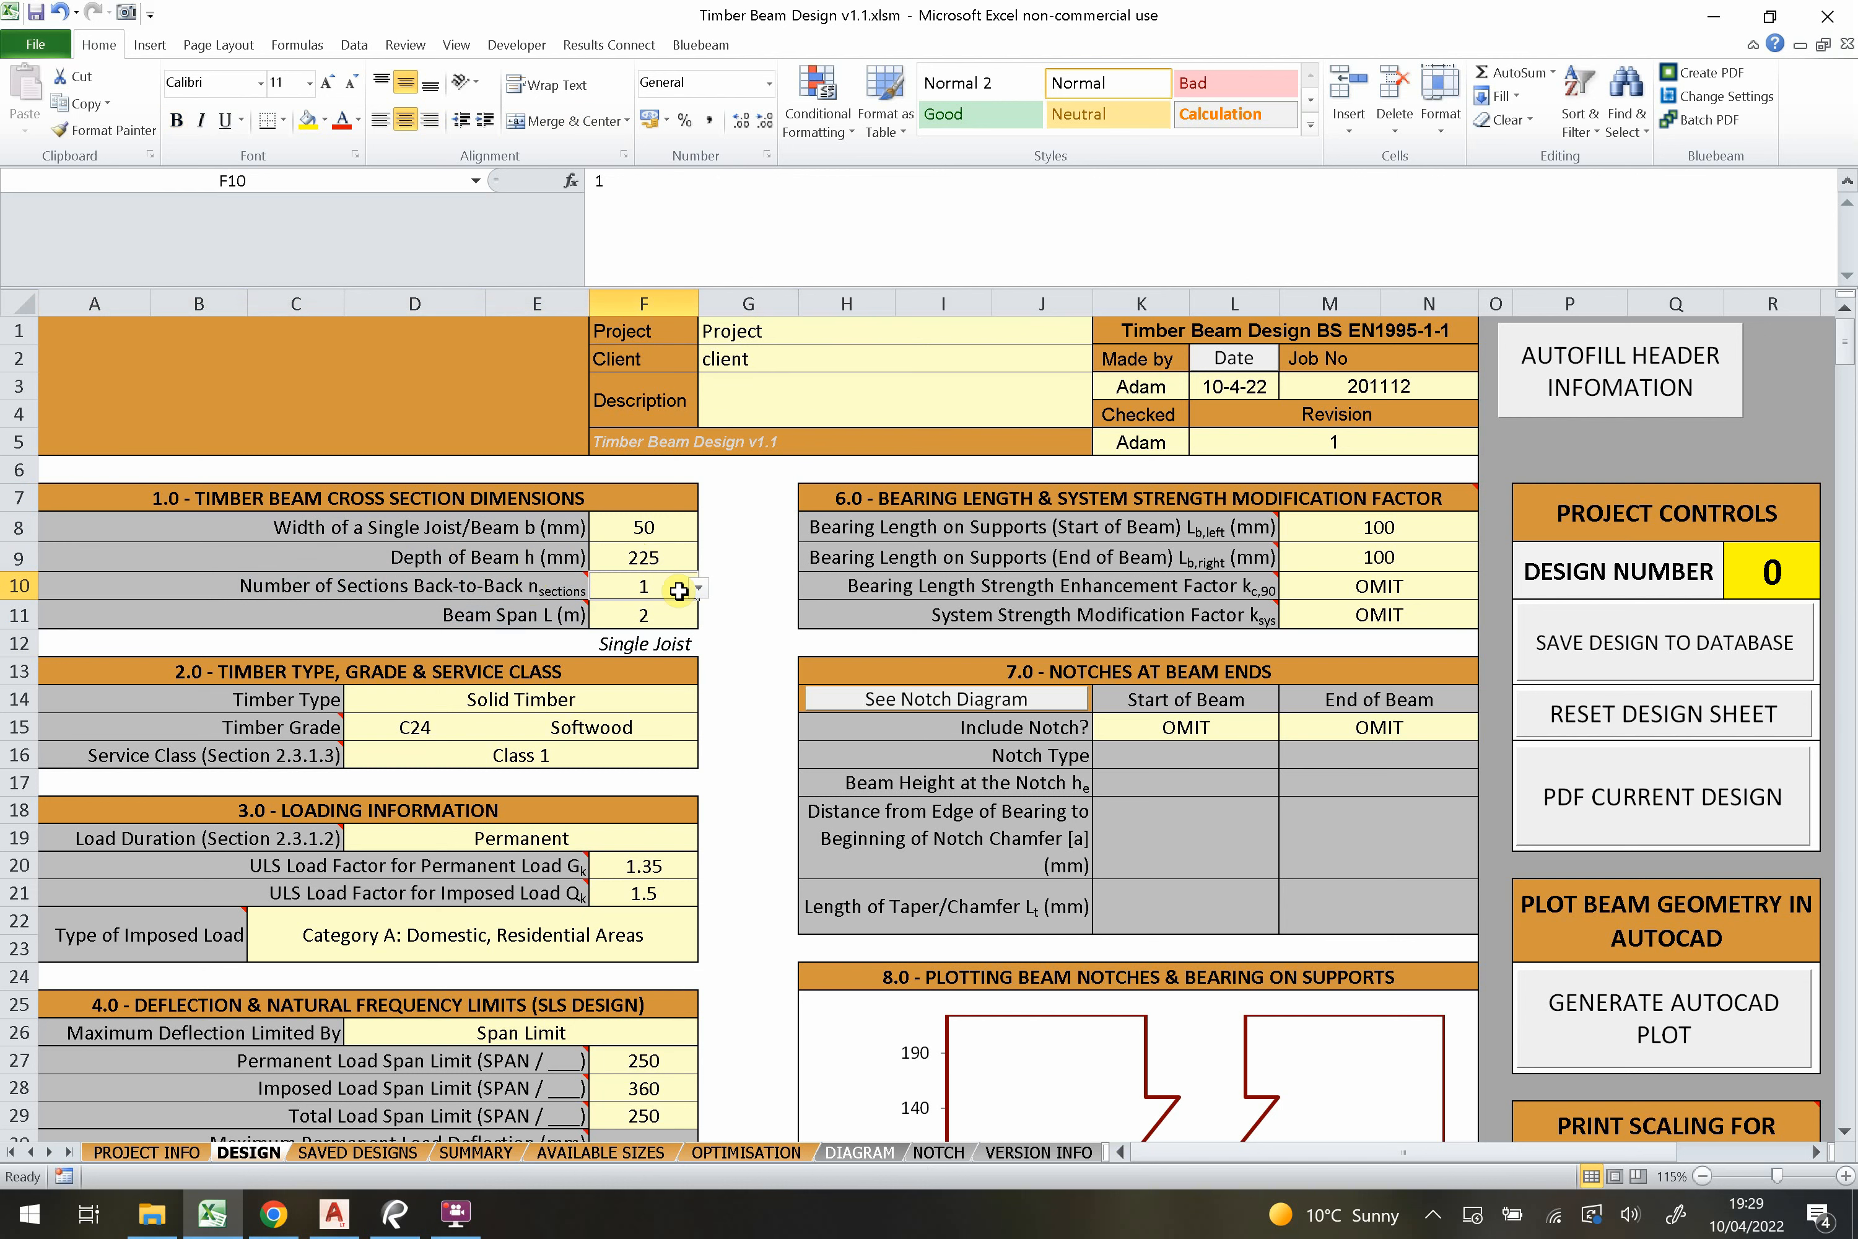
pyautogui.click(699, 588)
pyautogui.click(656, 626)
pyautogui.click(698, 585)
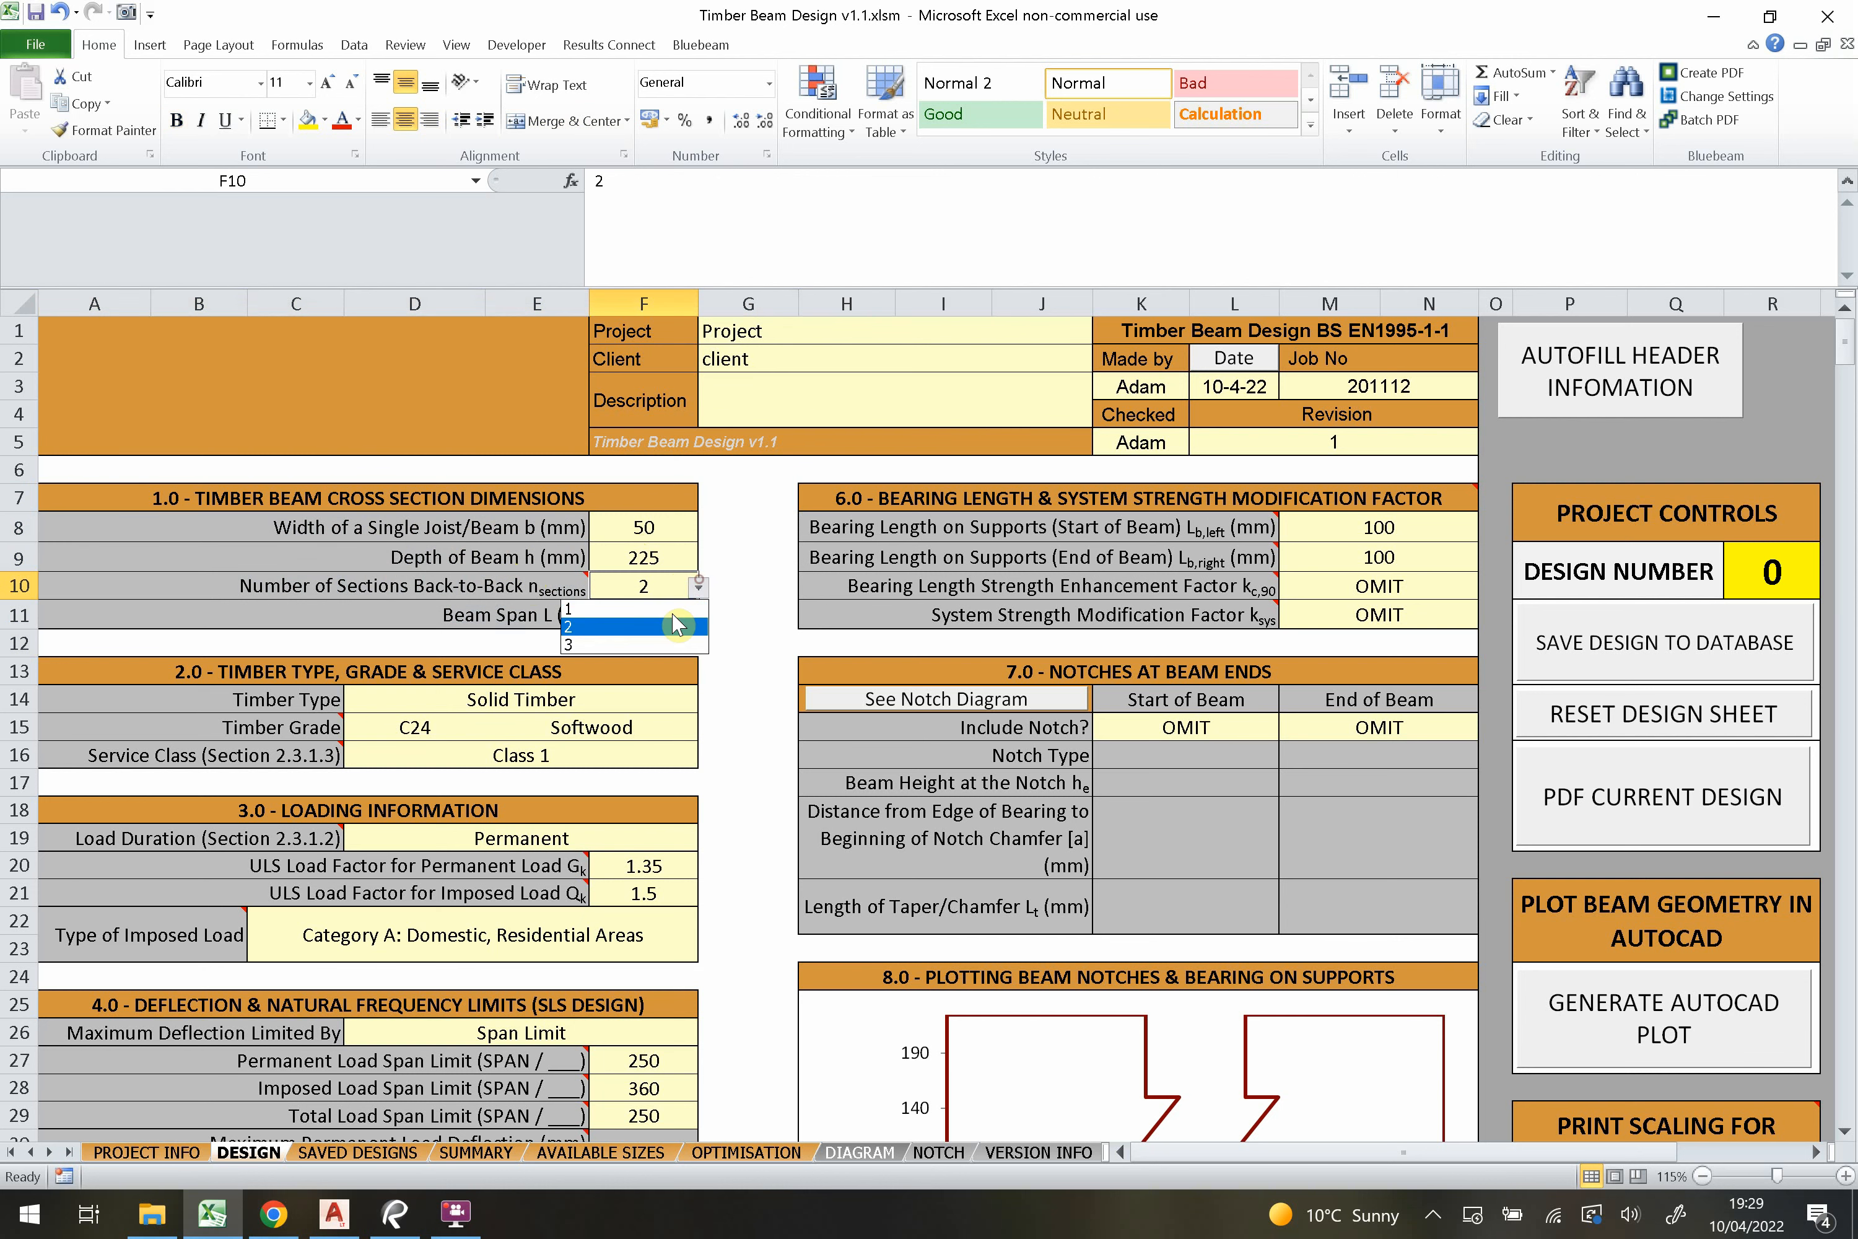
pyautogui.click(646, 644)
pyautogui.click(698, 587)
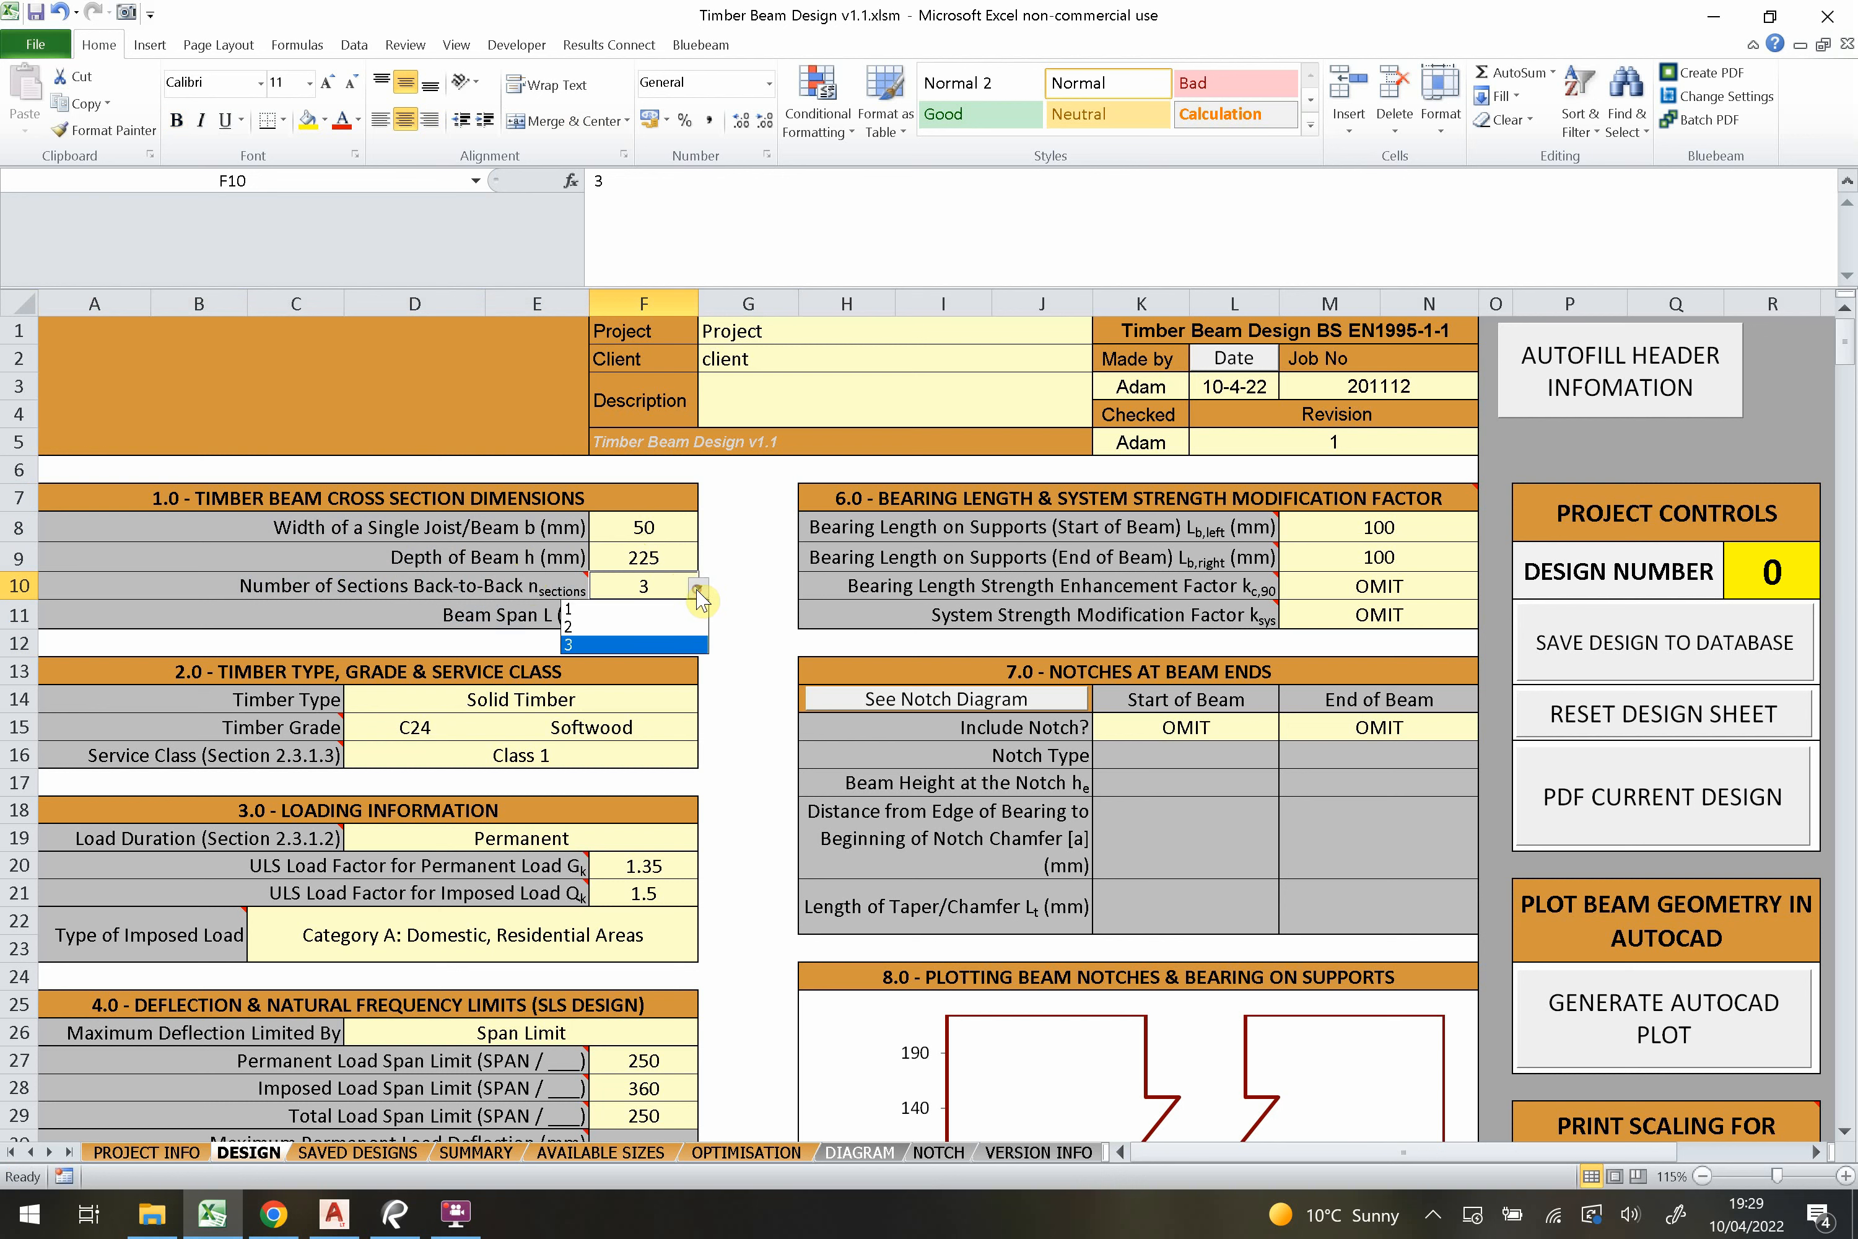
pyautogui.click(640, 627)
pyautogui.click(635, 644)
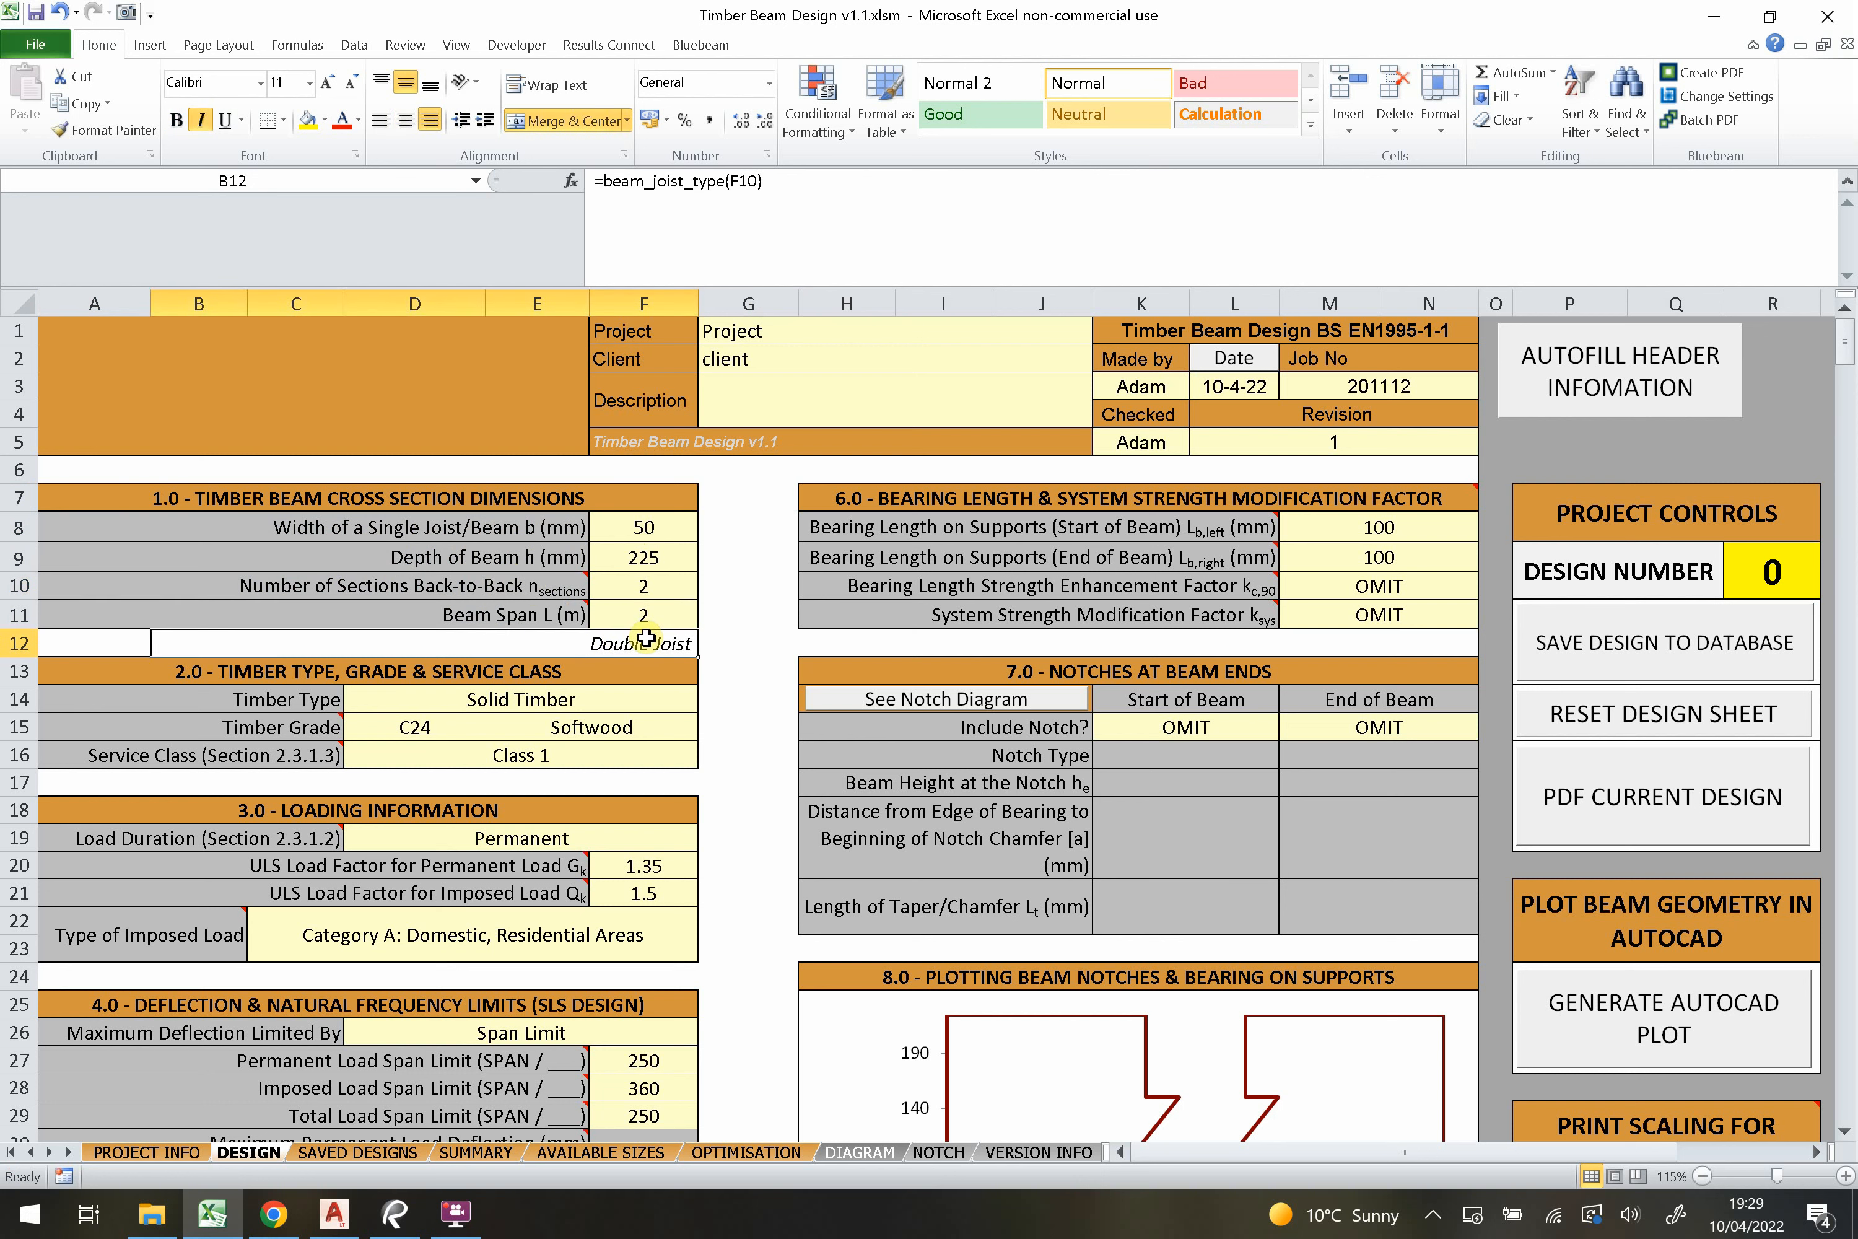
# Review the beam span, width and depth entries, and set the number of back-to-back sections to 1.
pyautogui.click(636, 612)
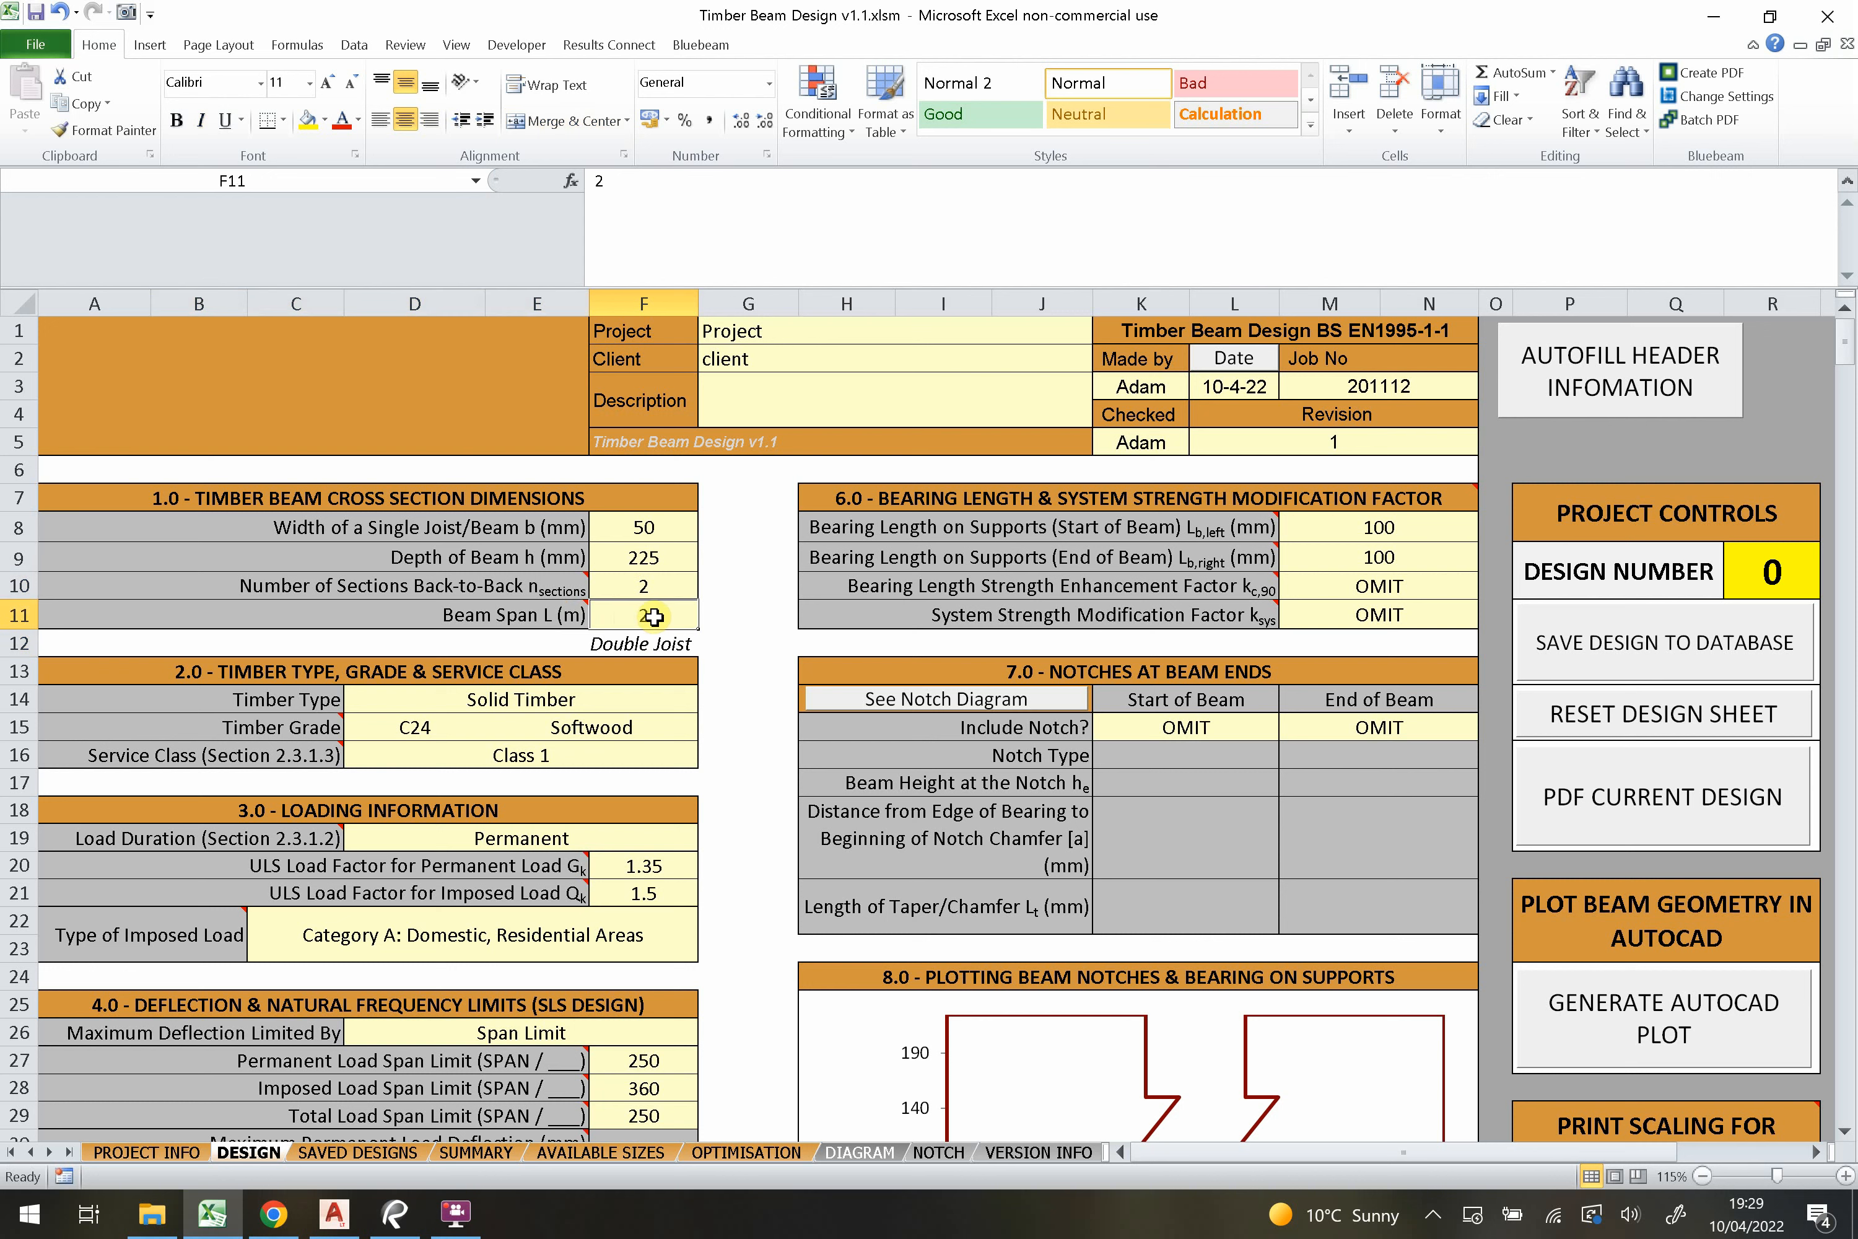
pyautogui.moveTo(638, 563); pyautogui.dragTo(512, 524)
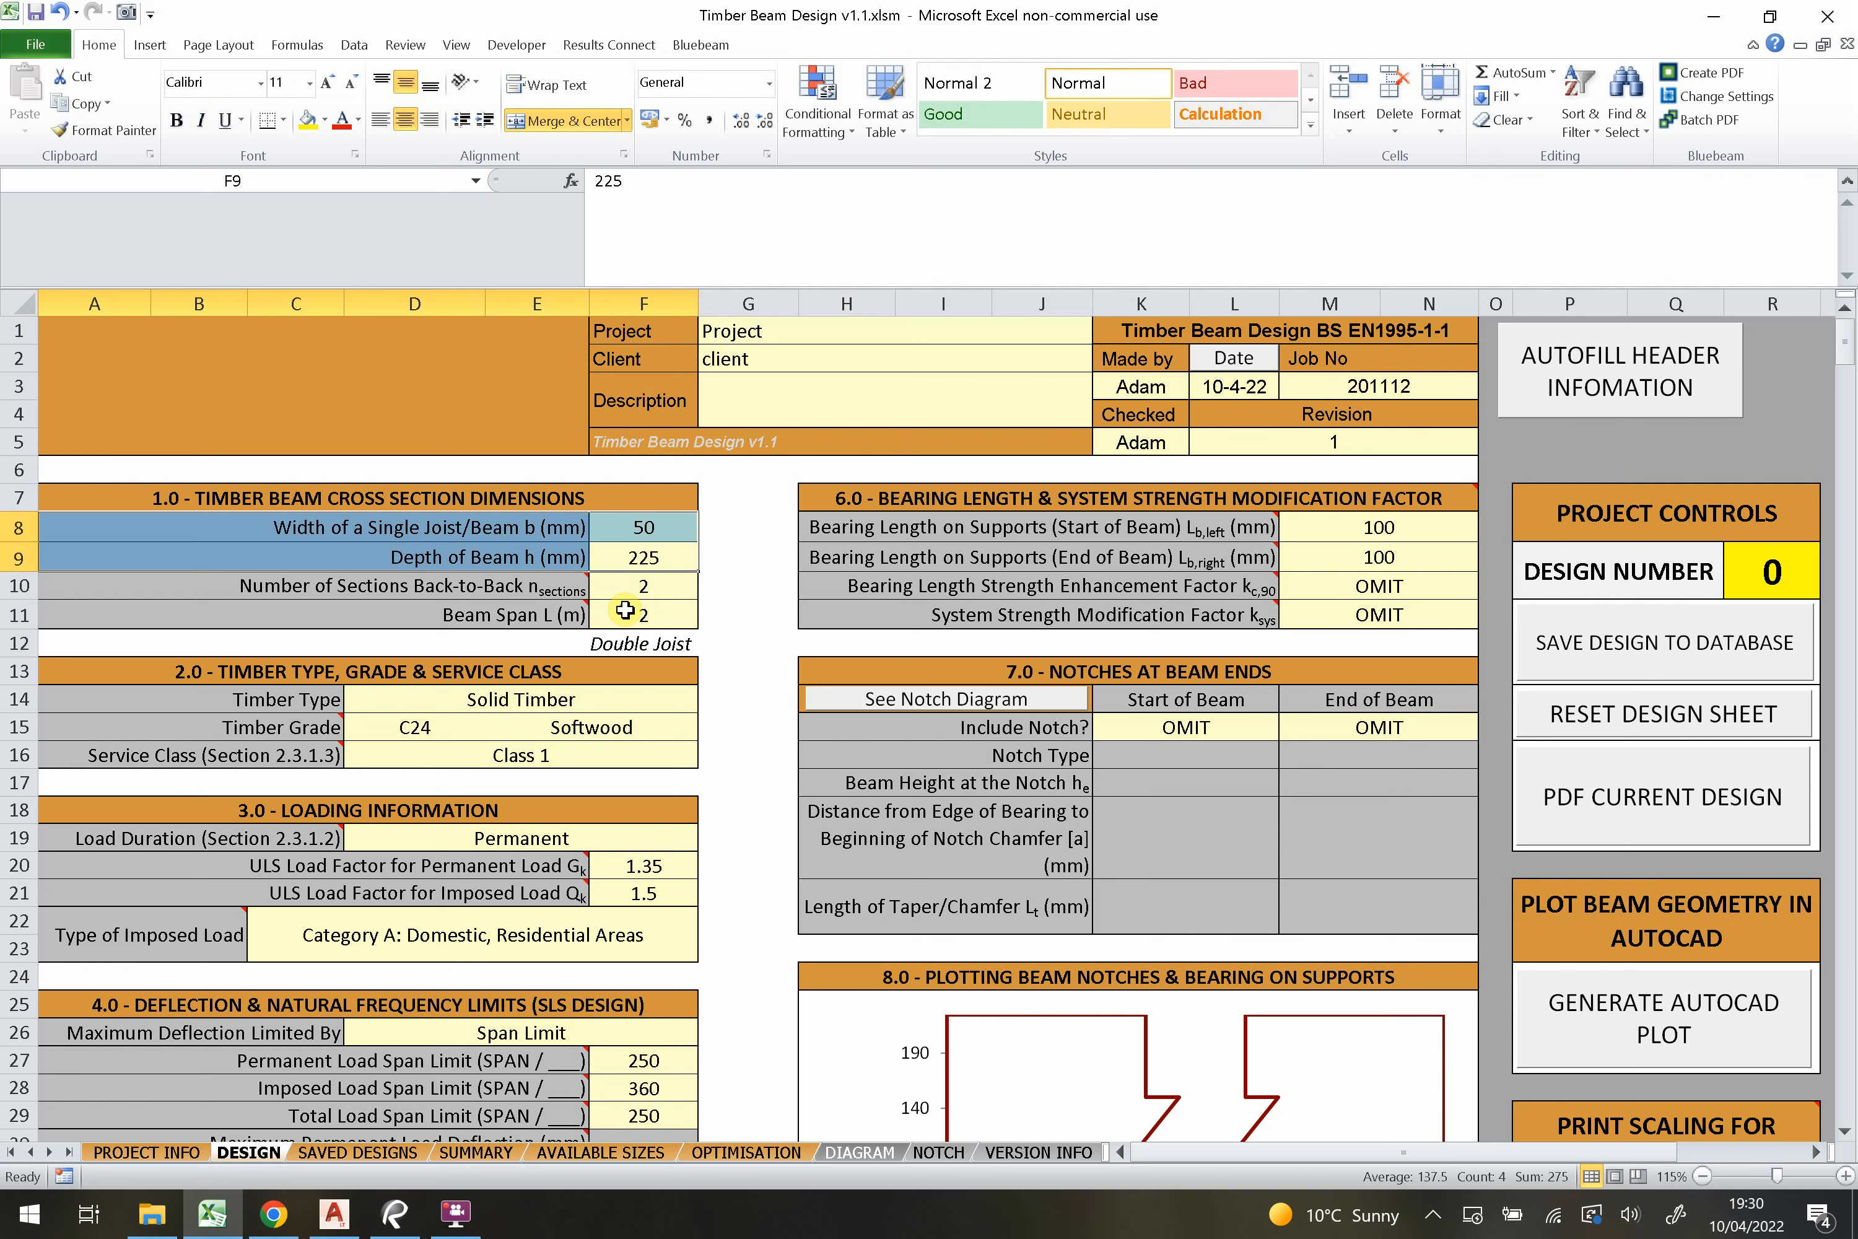
pyautogui.moveTo(623, 612); pyautogui.dragTo(547, 612)
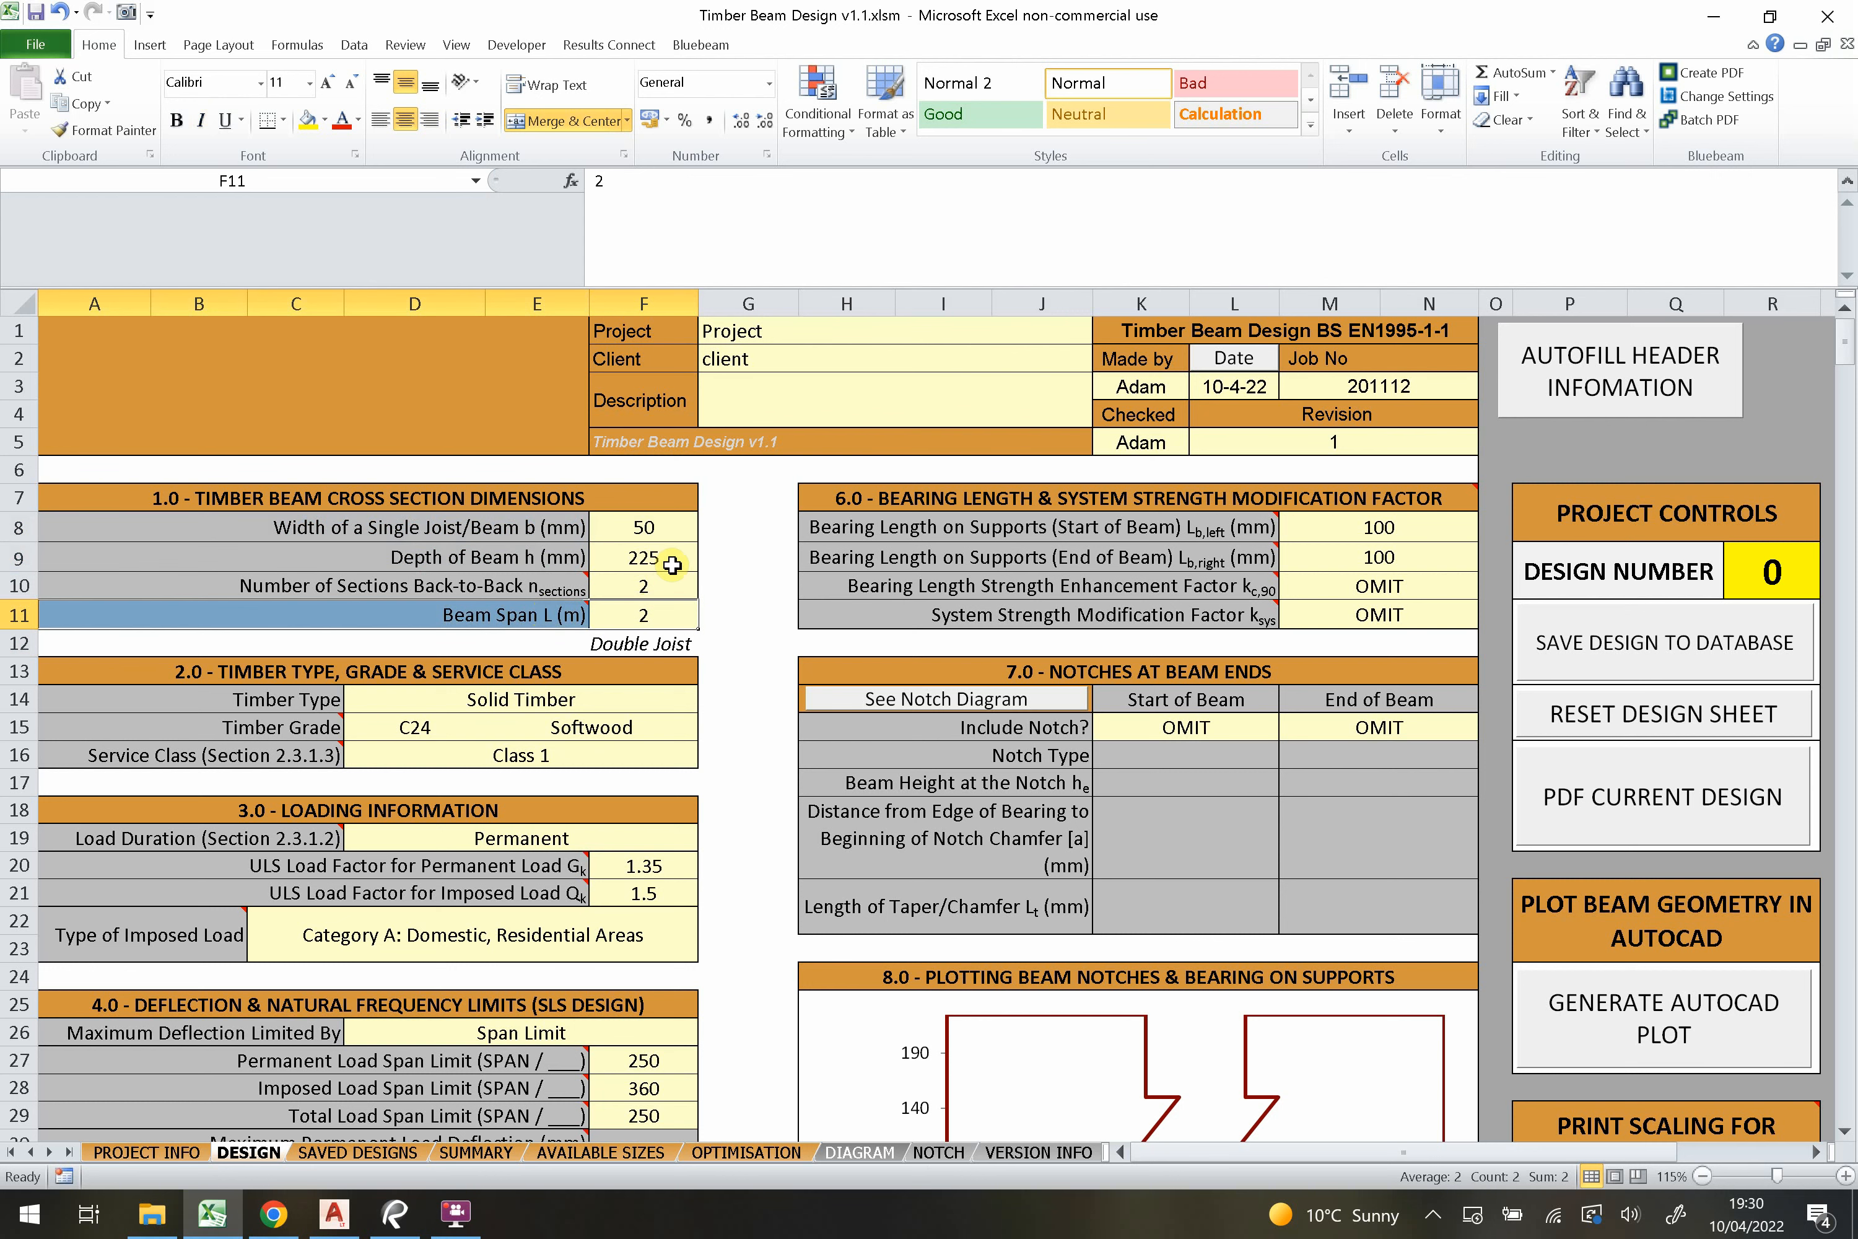
pyautogui.click(667, 586)
pyautogui.click(698, 587)
pyautogui.click(671, 608)
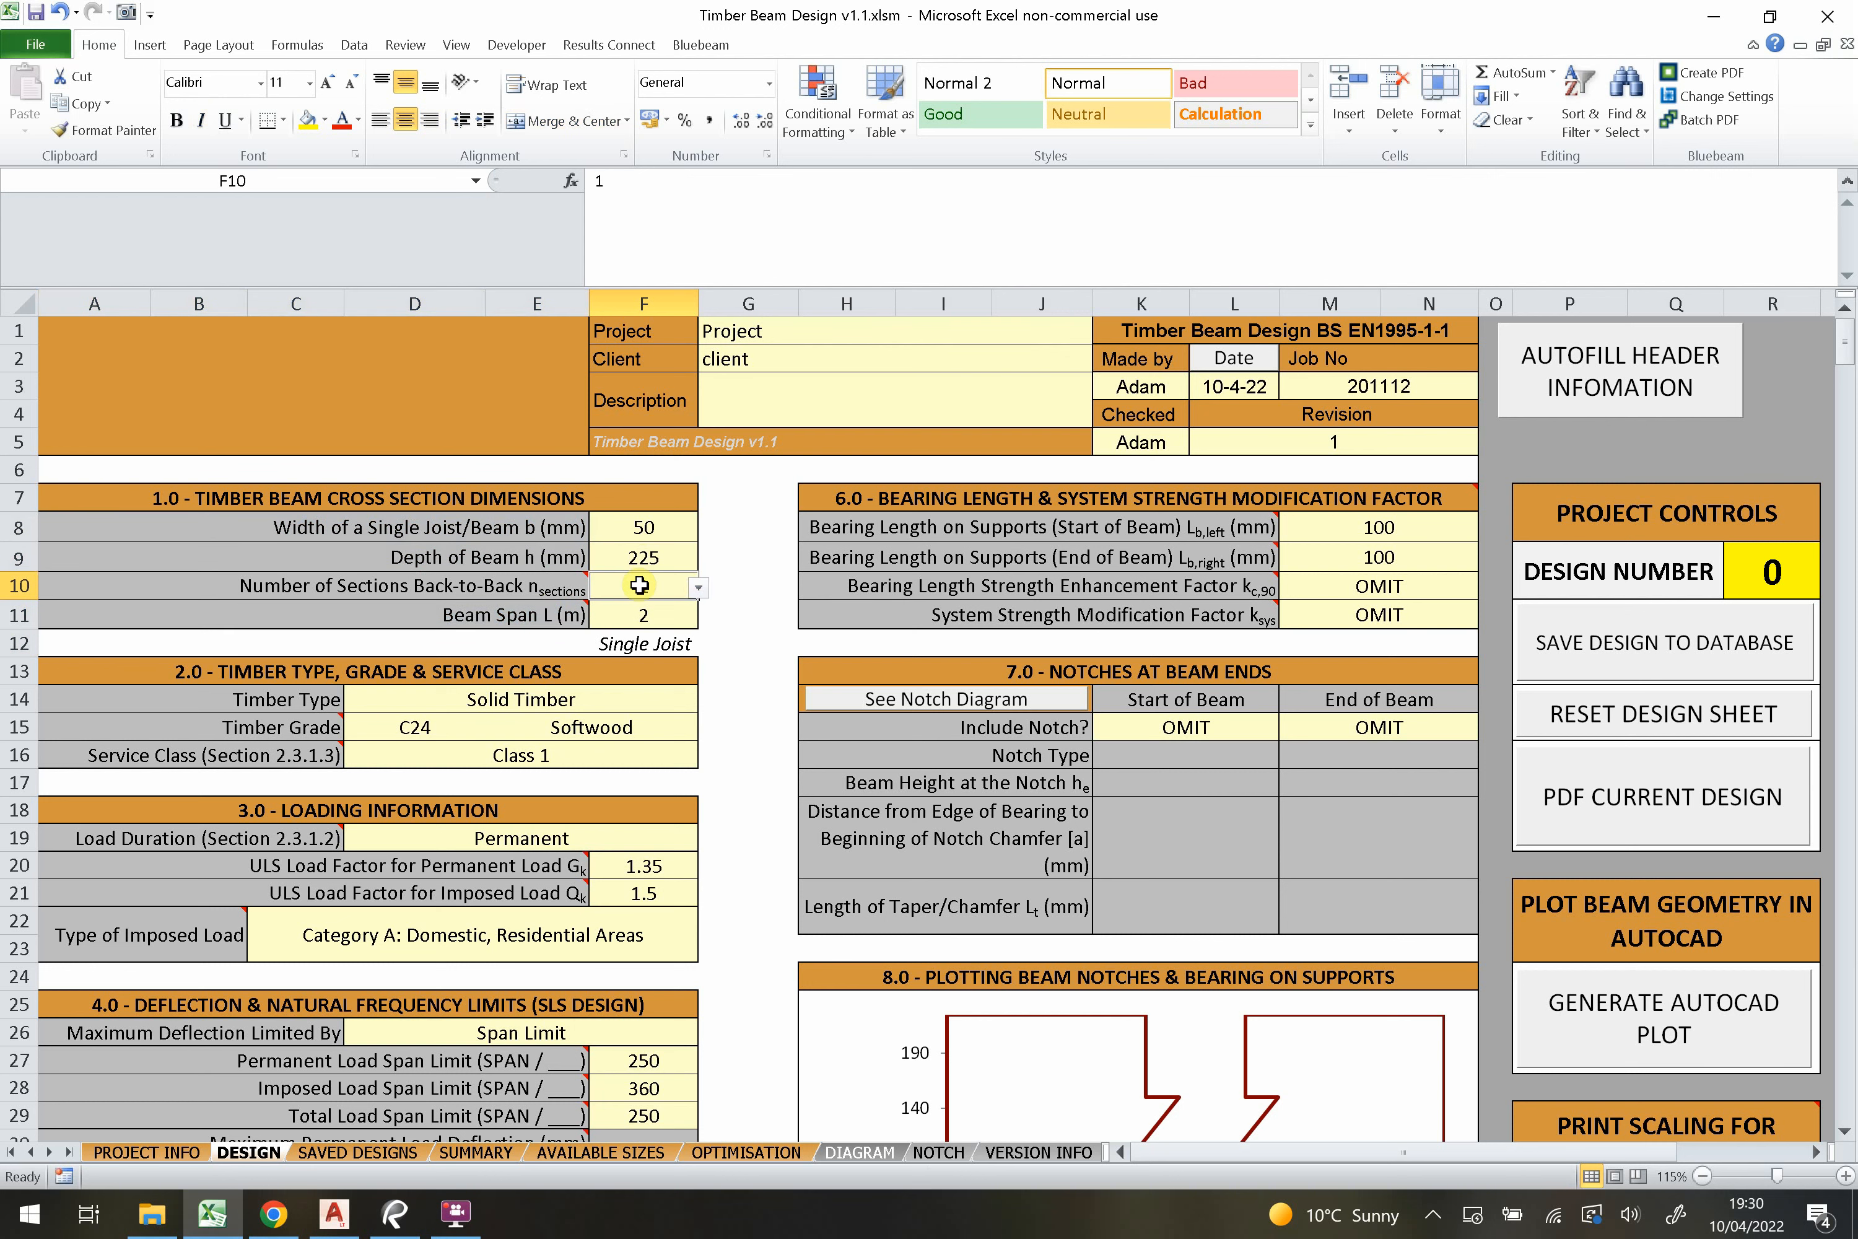
pyautogui.click(640, 612)
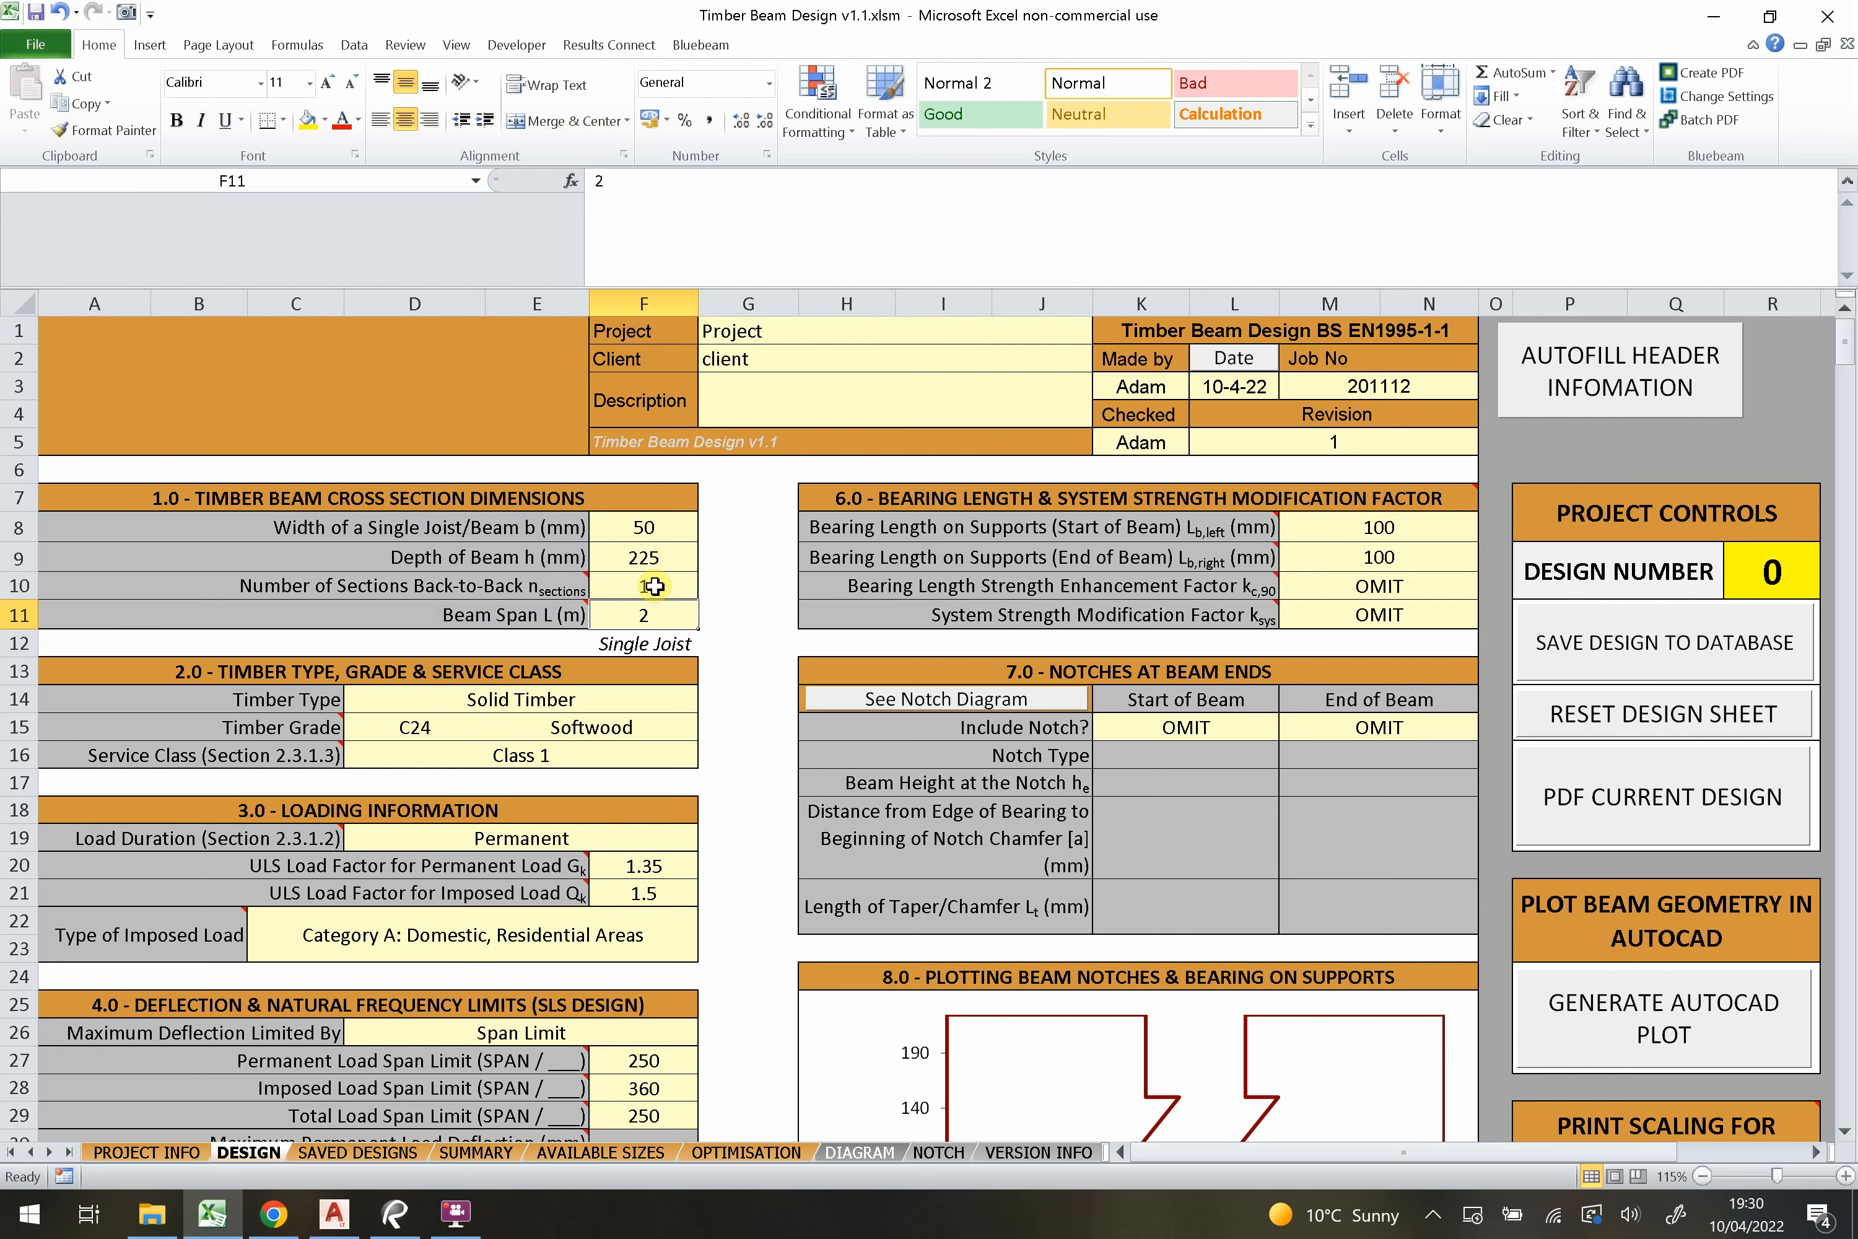
pyautogui.click(645, 585)
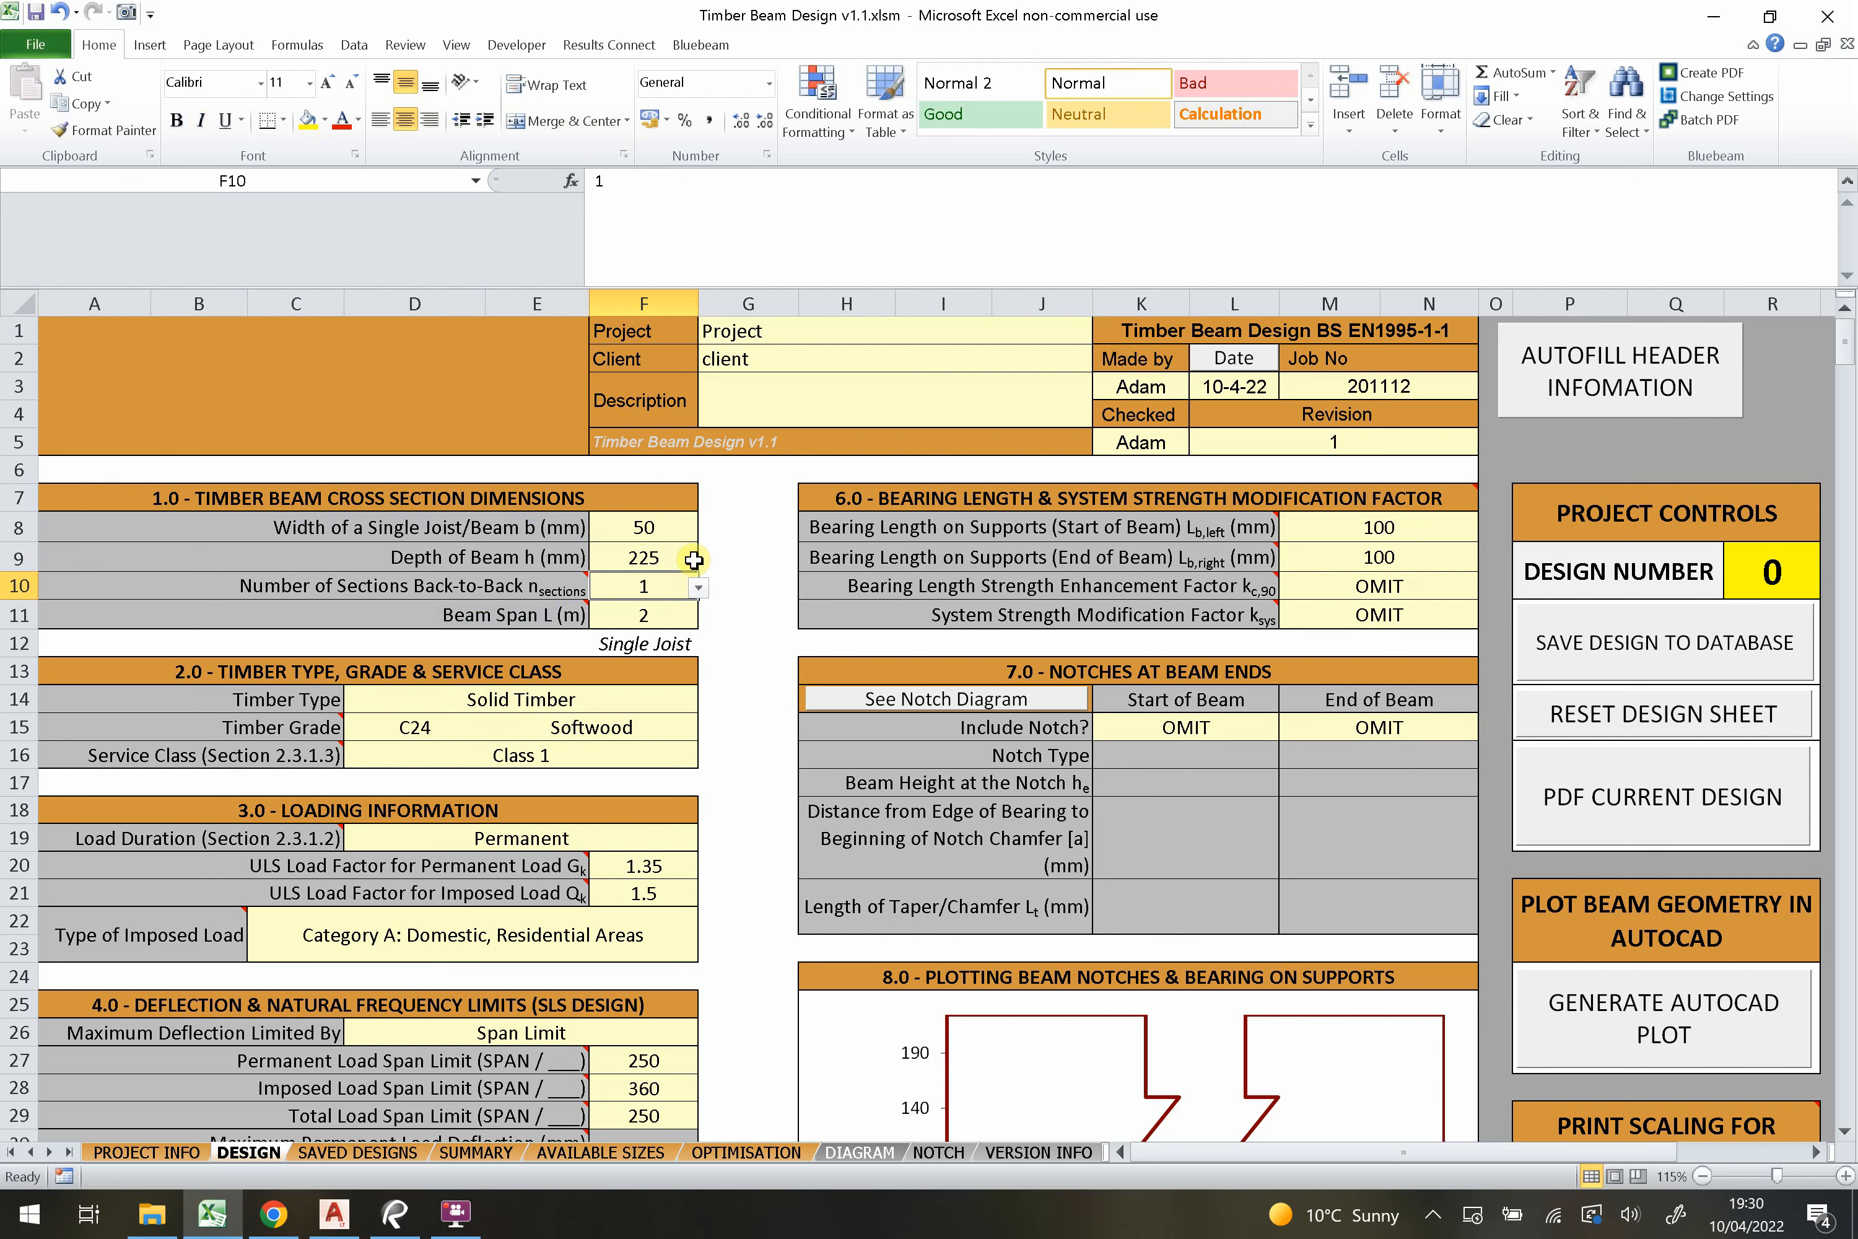
# Choose Solid Timber as the timber type from the available options.
pyautogui.scroll(-2, 649, 587)
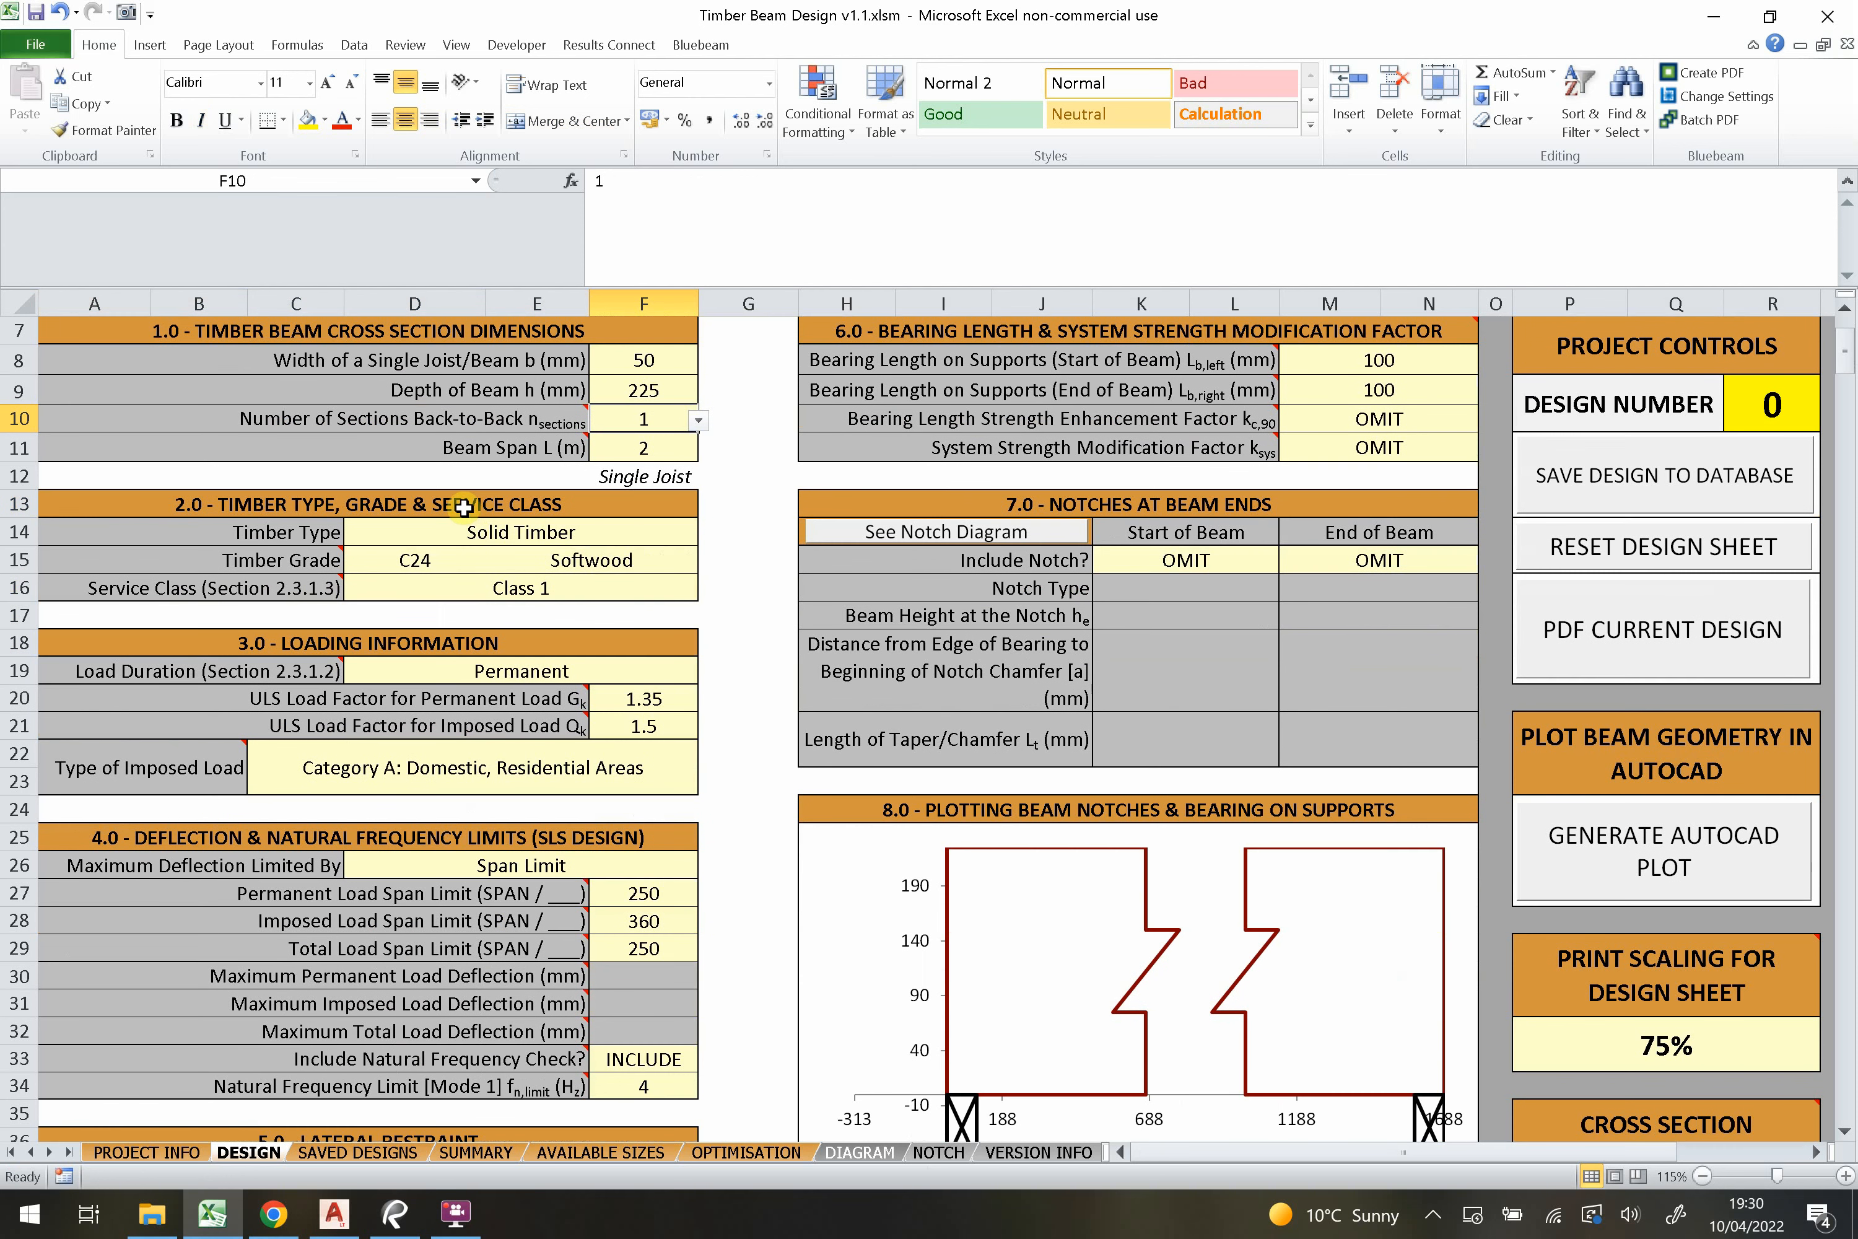
pyautogui.click(493, 509)
pyautogui.click(481, 532)
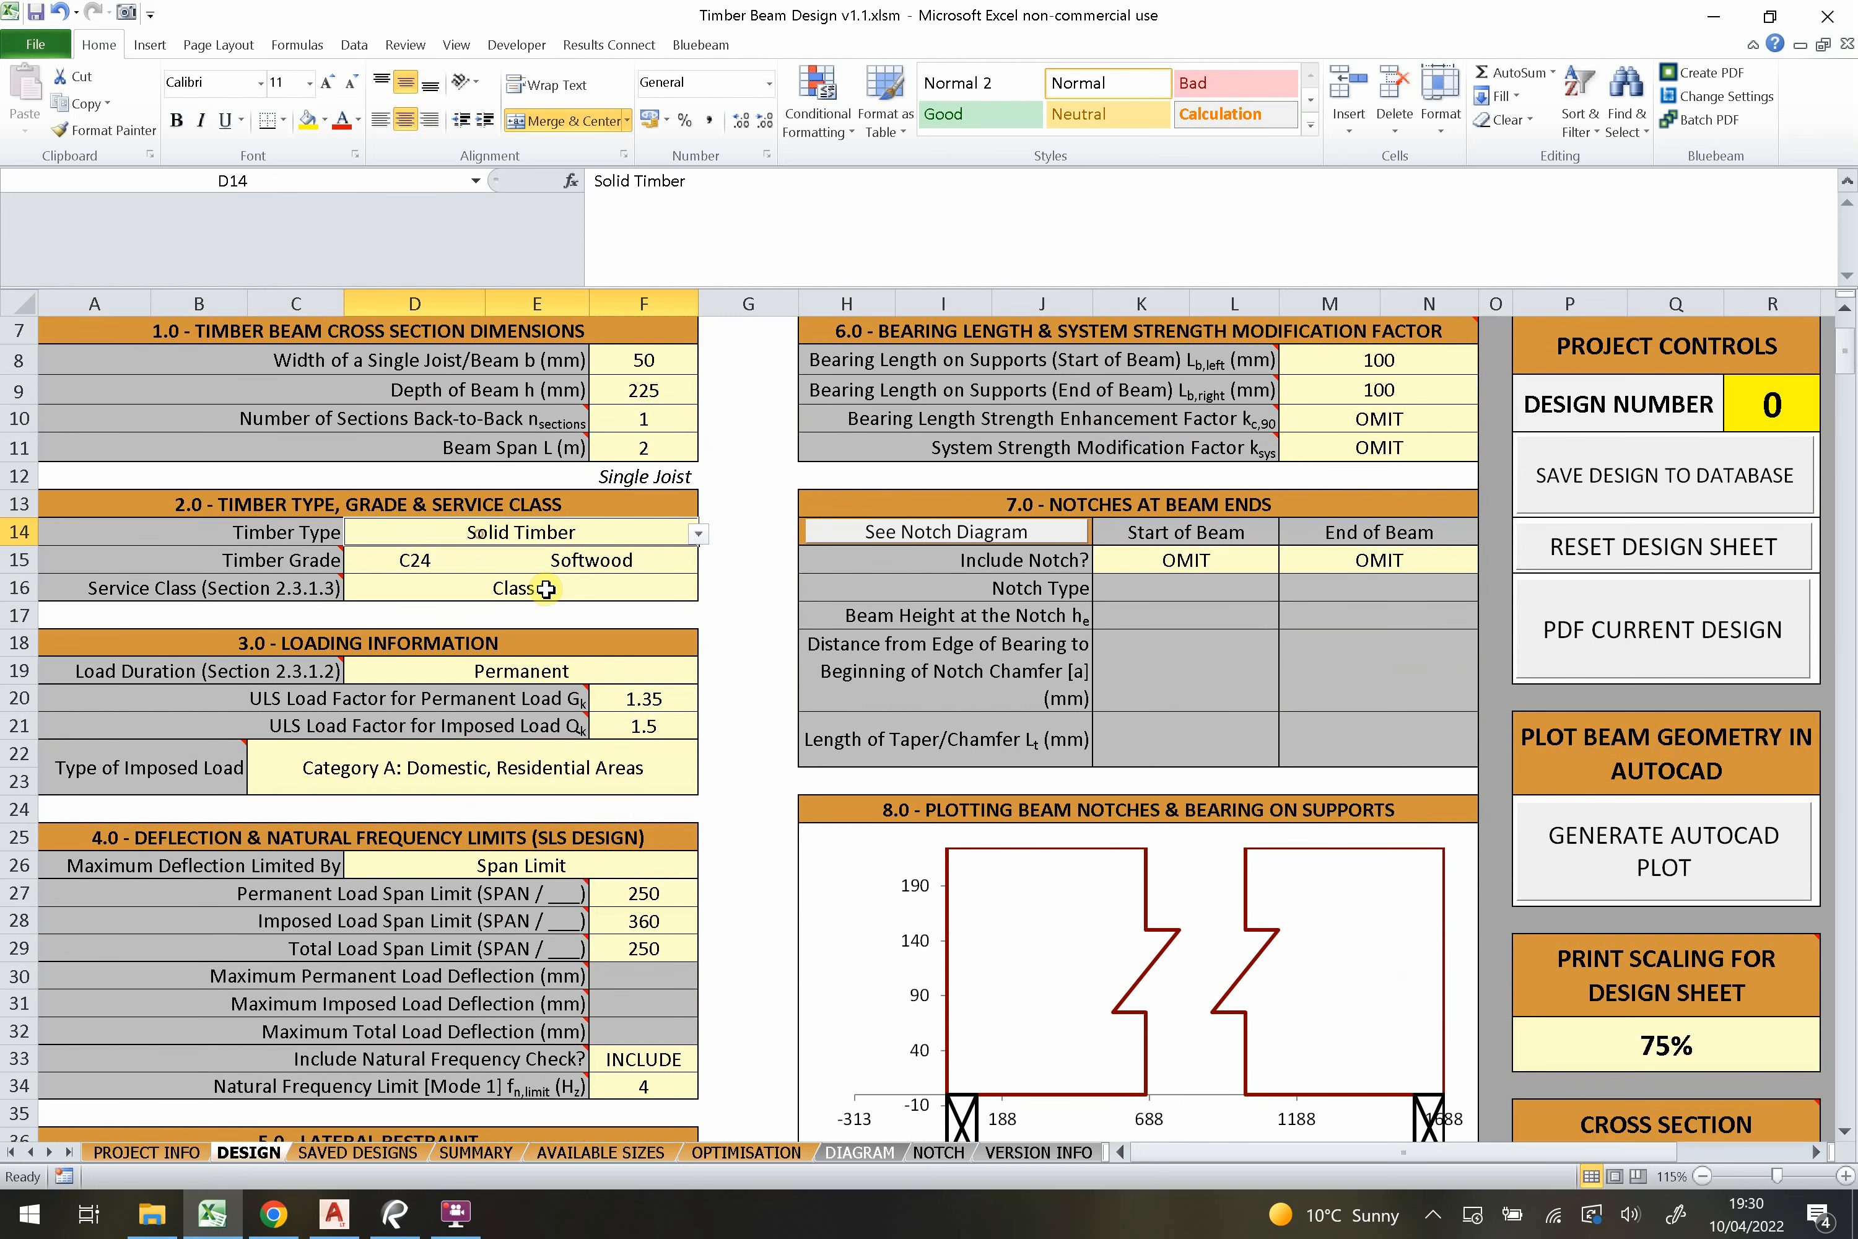
pyautogui.click(694, 533)
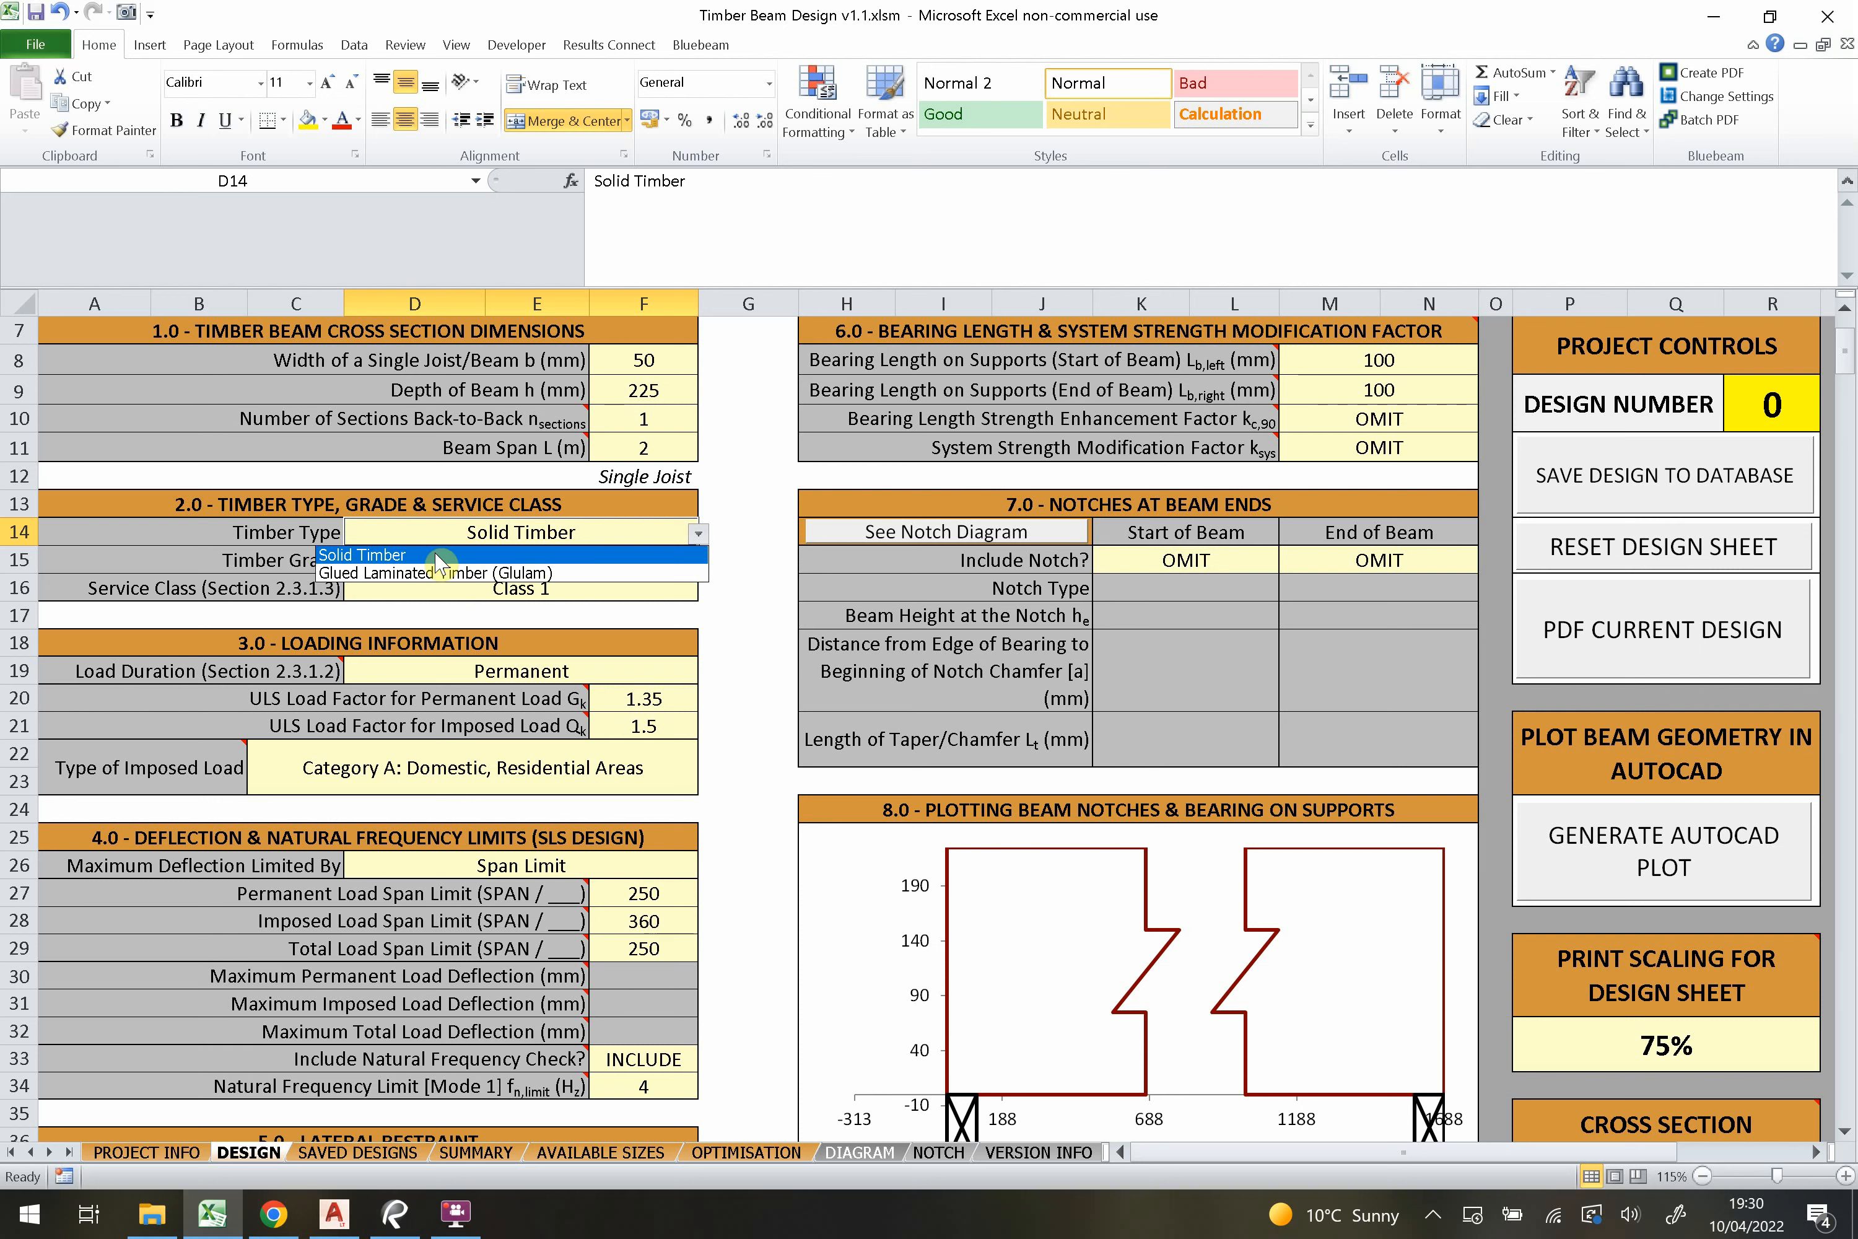
pyautogui.click(463, 558)
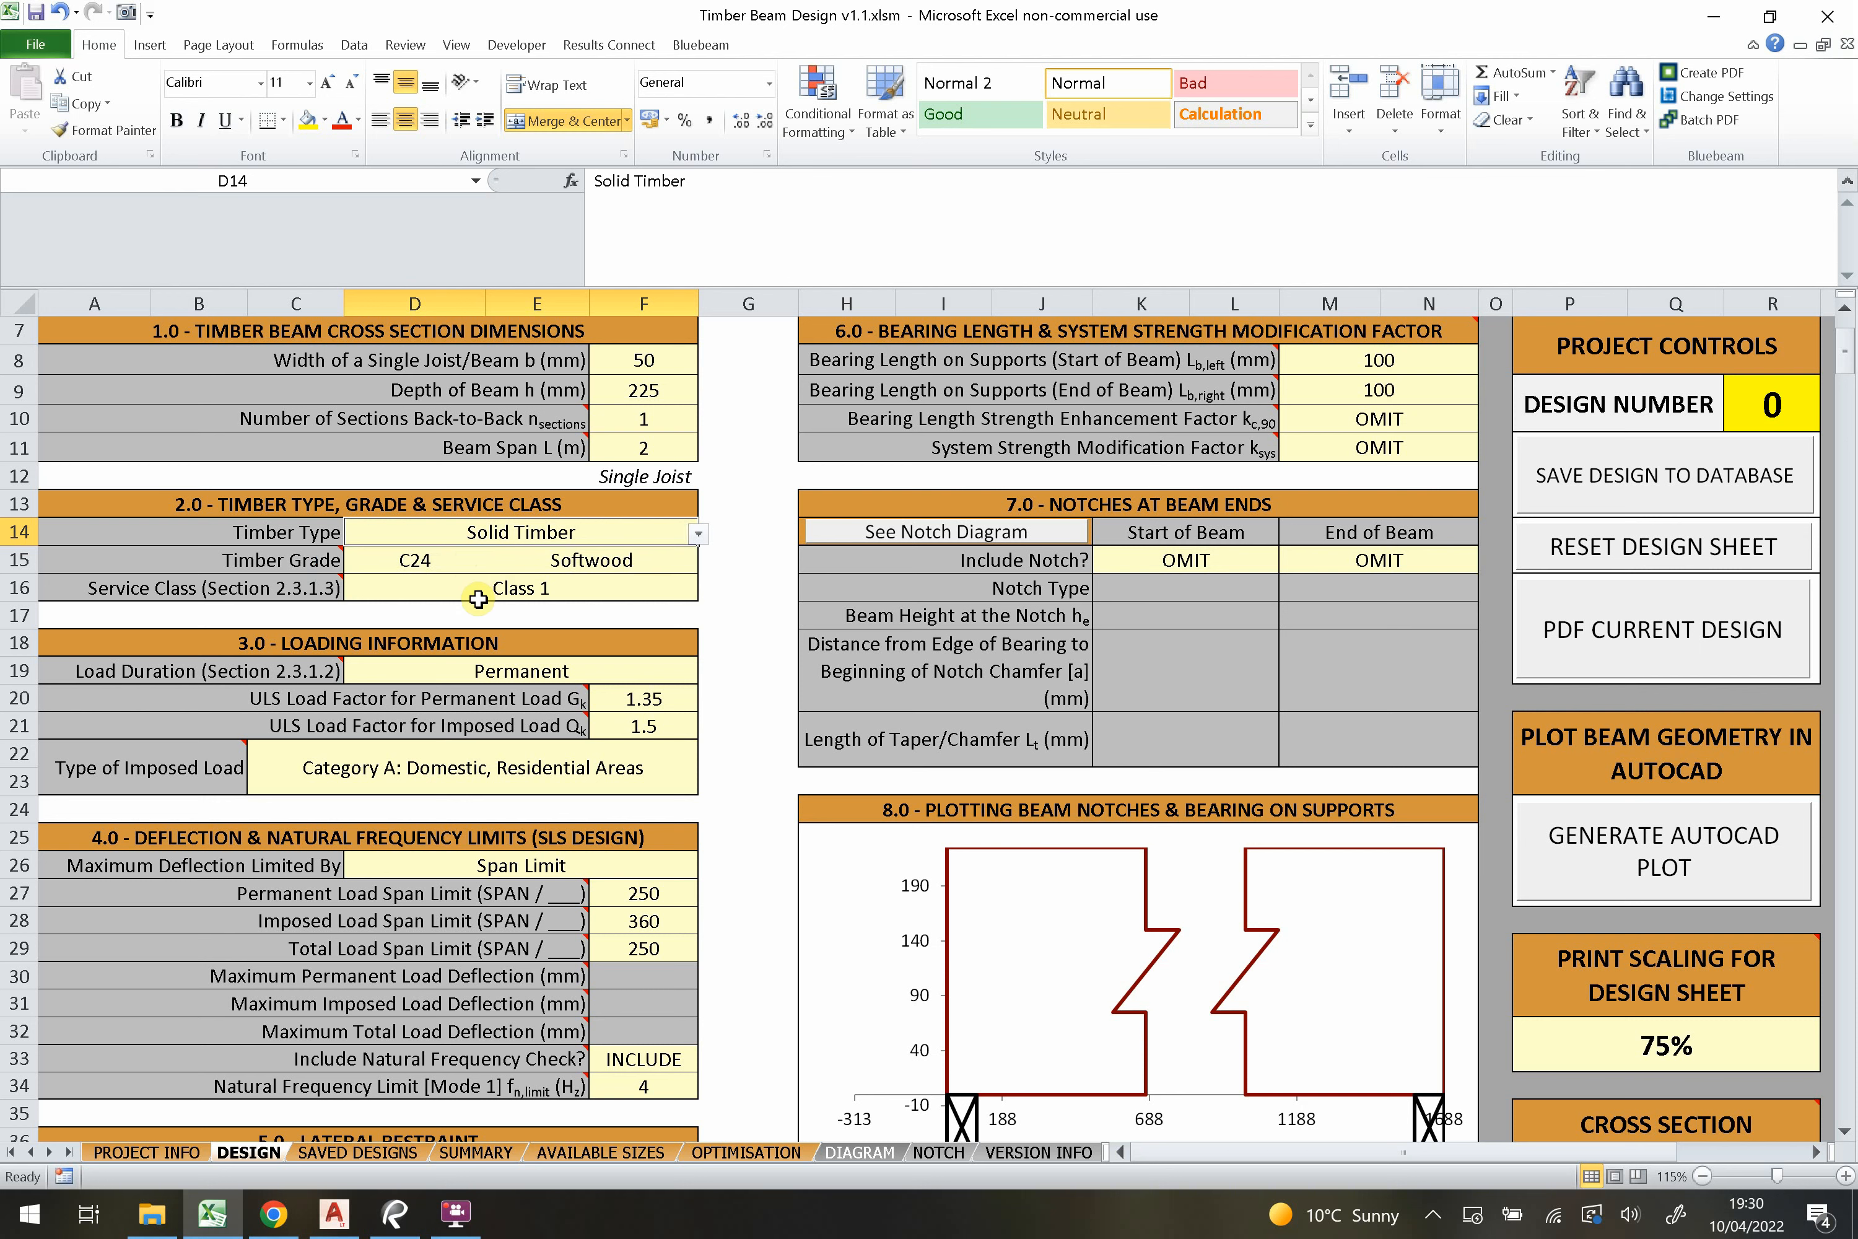
# Choose C24 as the timber grade and select the wood type cell beside it.
pyautogui.click(424, 567)
pyautogui.click(486, 561)
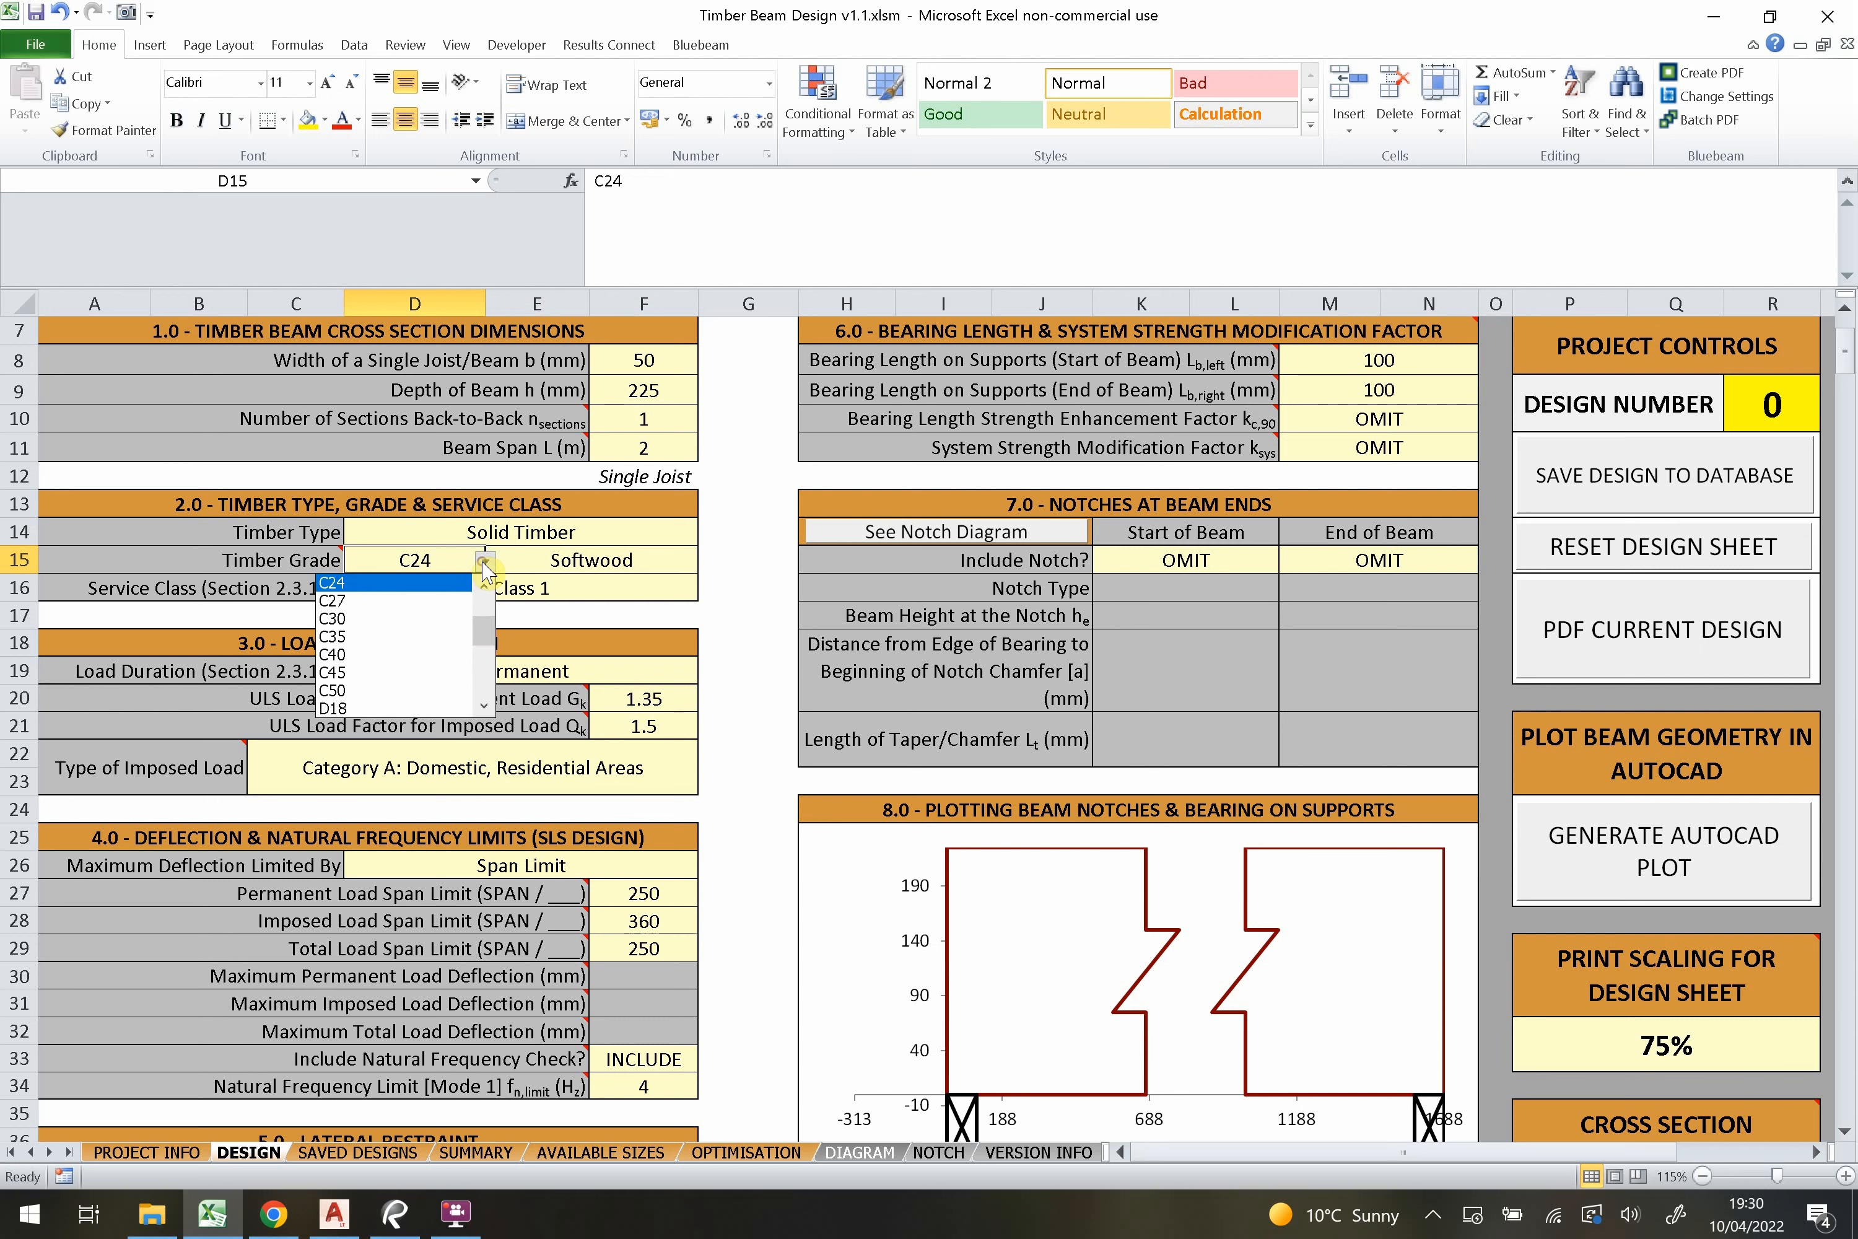
pyautogui.moveTo(487, 622); pyautogui.dragTo(486, 605)
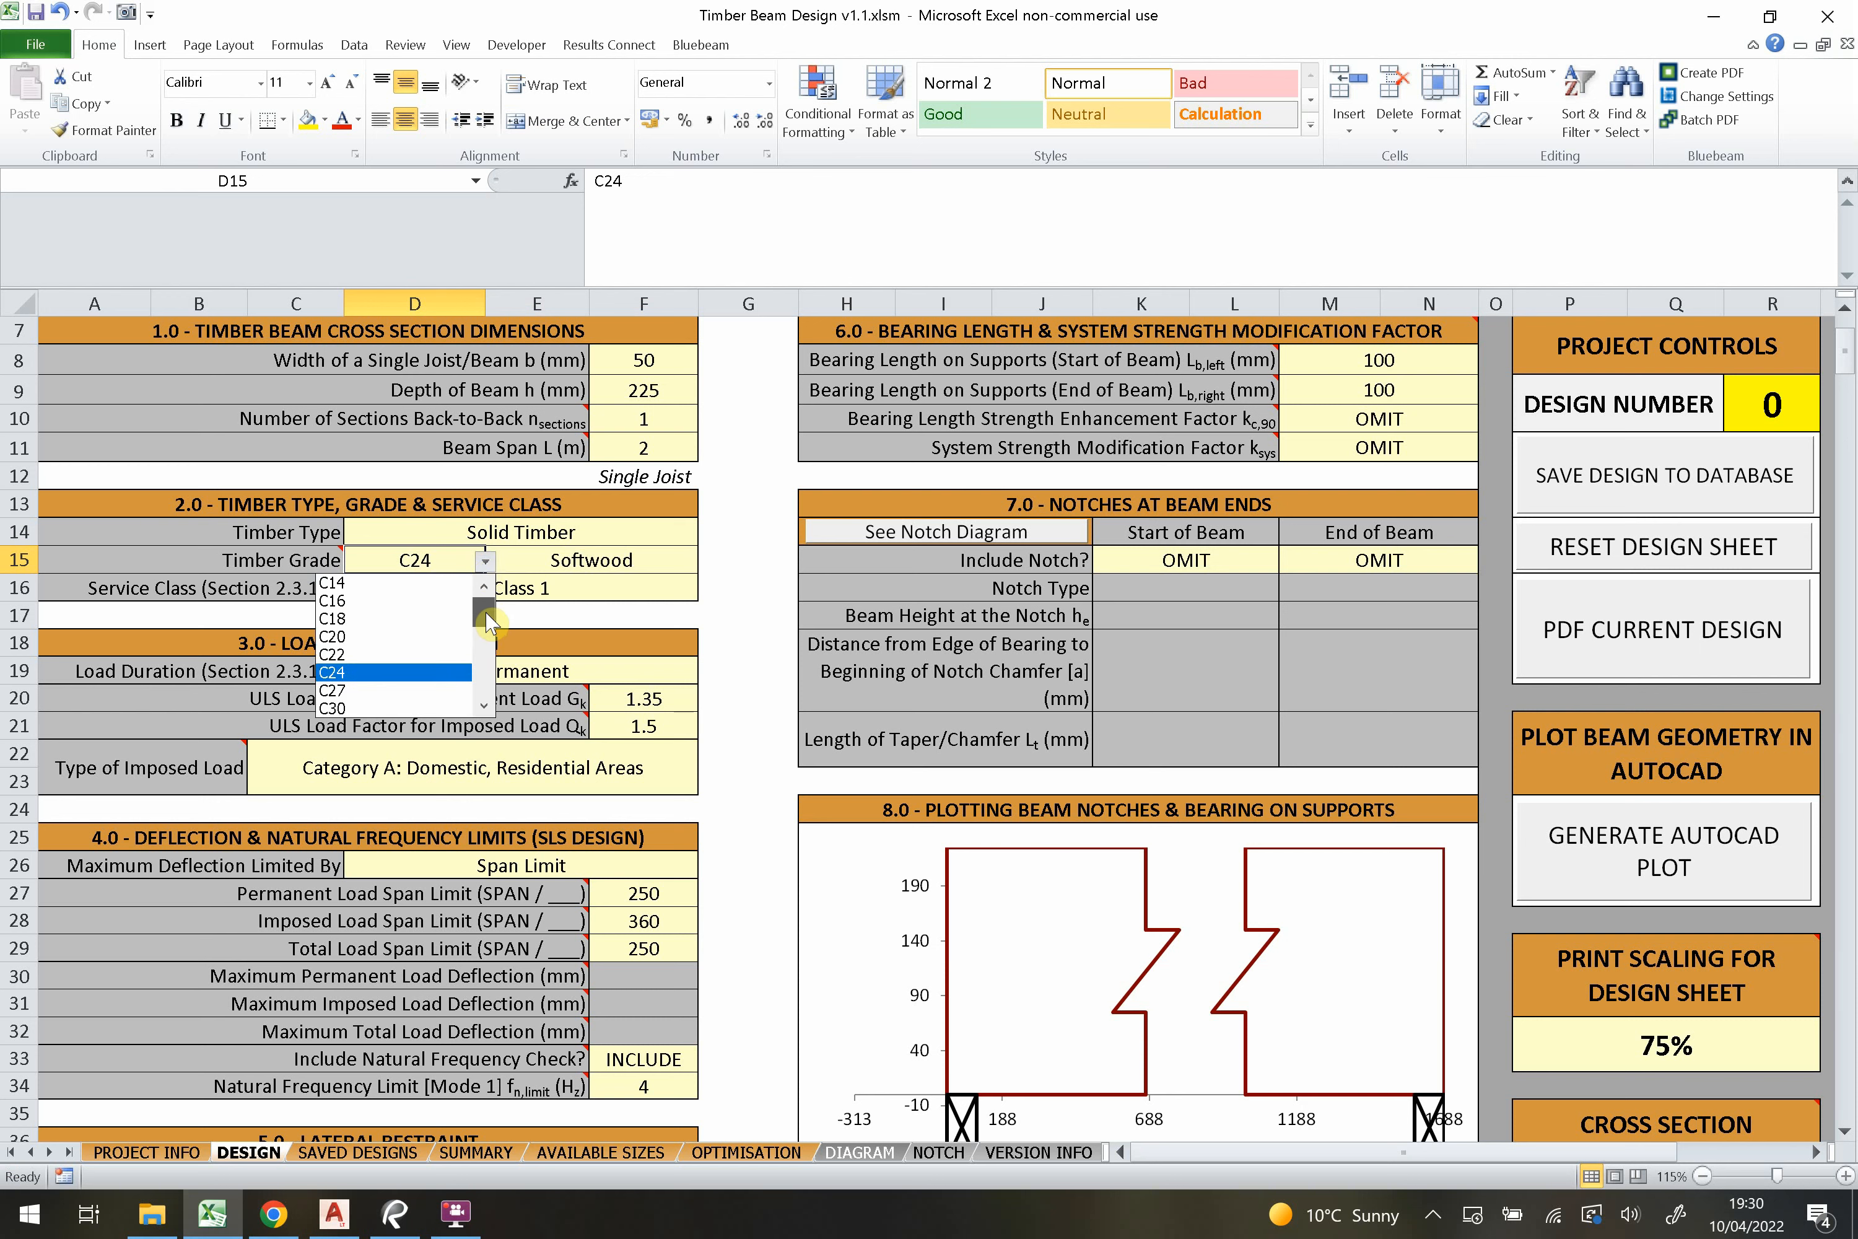
pyautogui.click(358, 672)
pyautogui.click(636, 559)
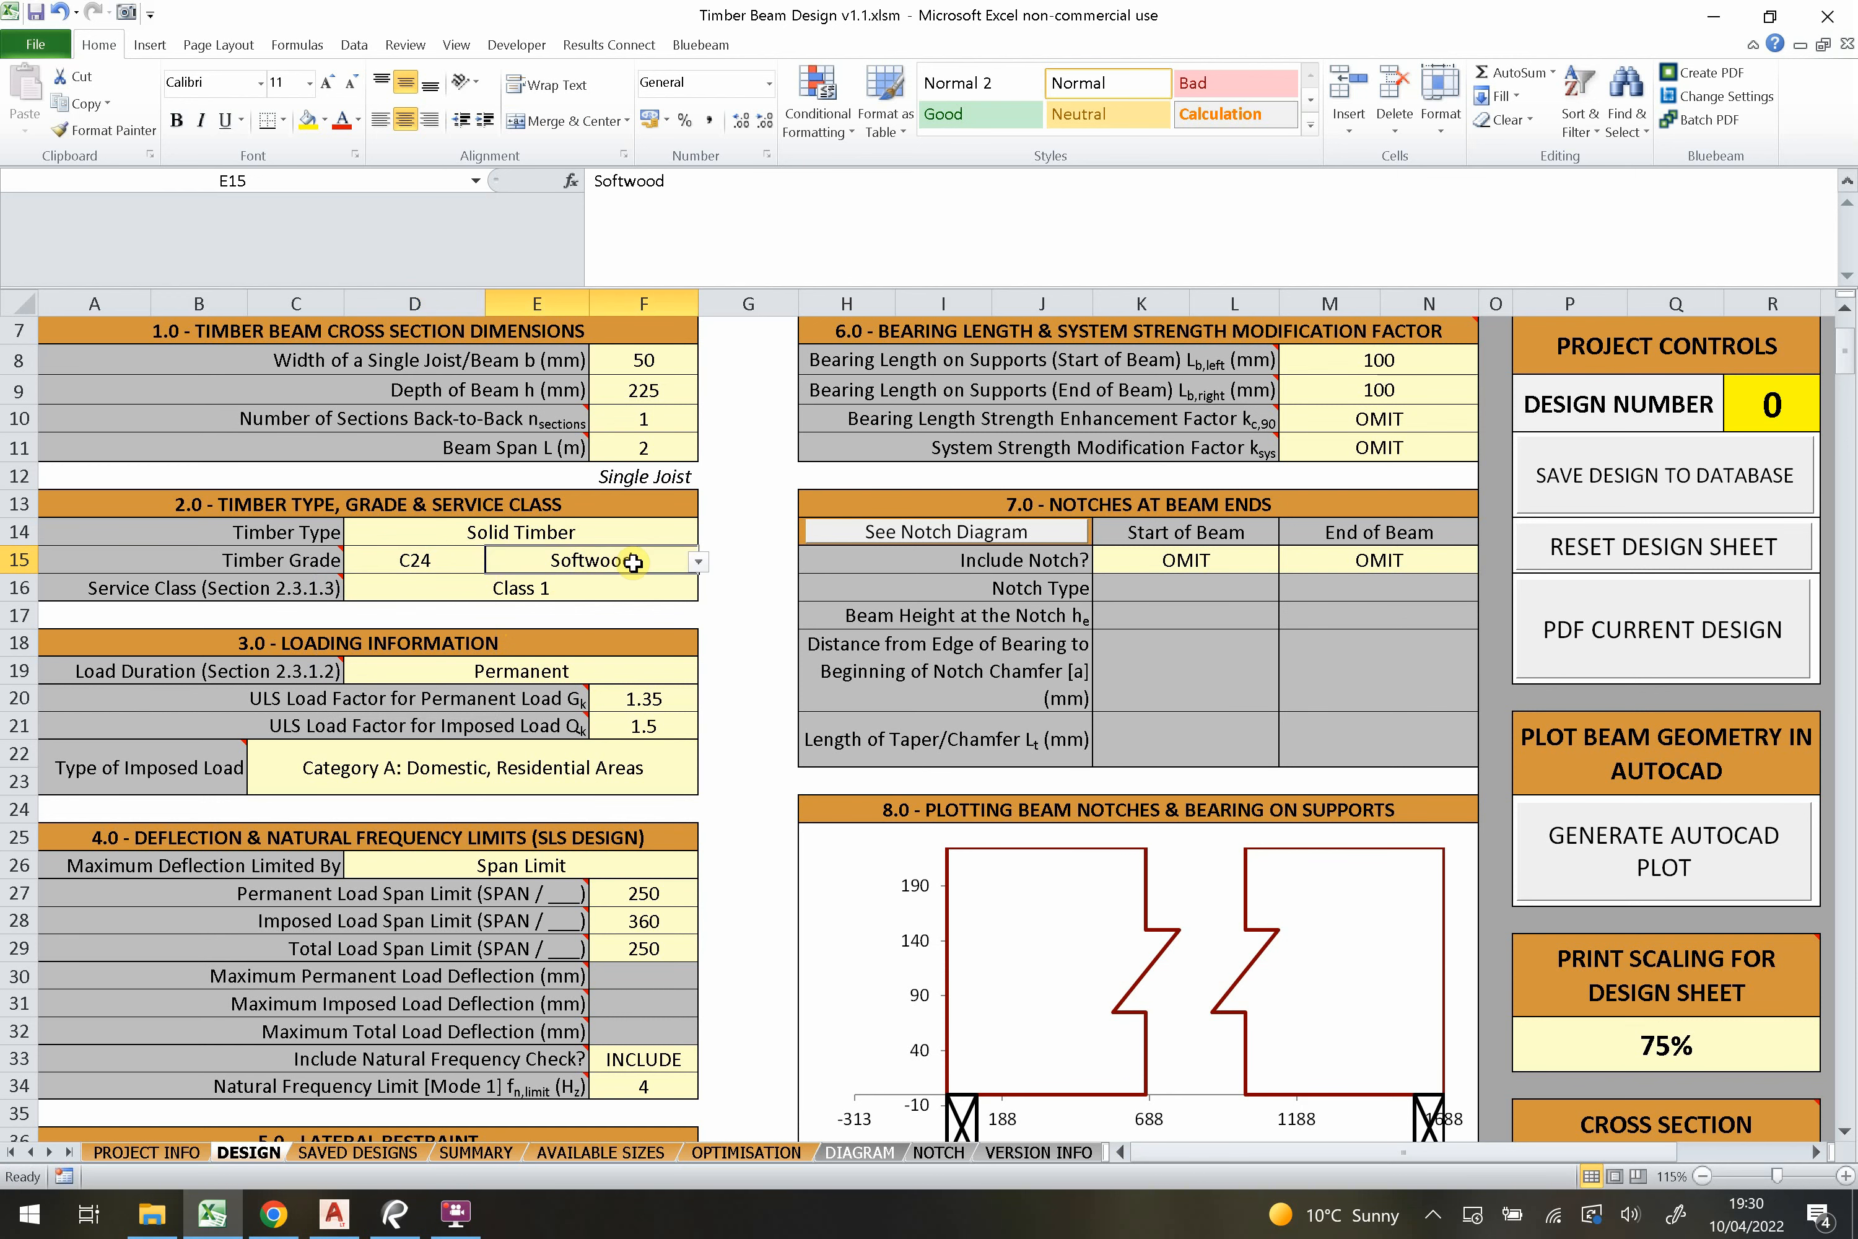
# Choose Softwood as the wood type beside the C24 timber grade.
pyautogui.click(696, 561)
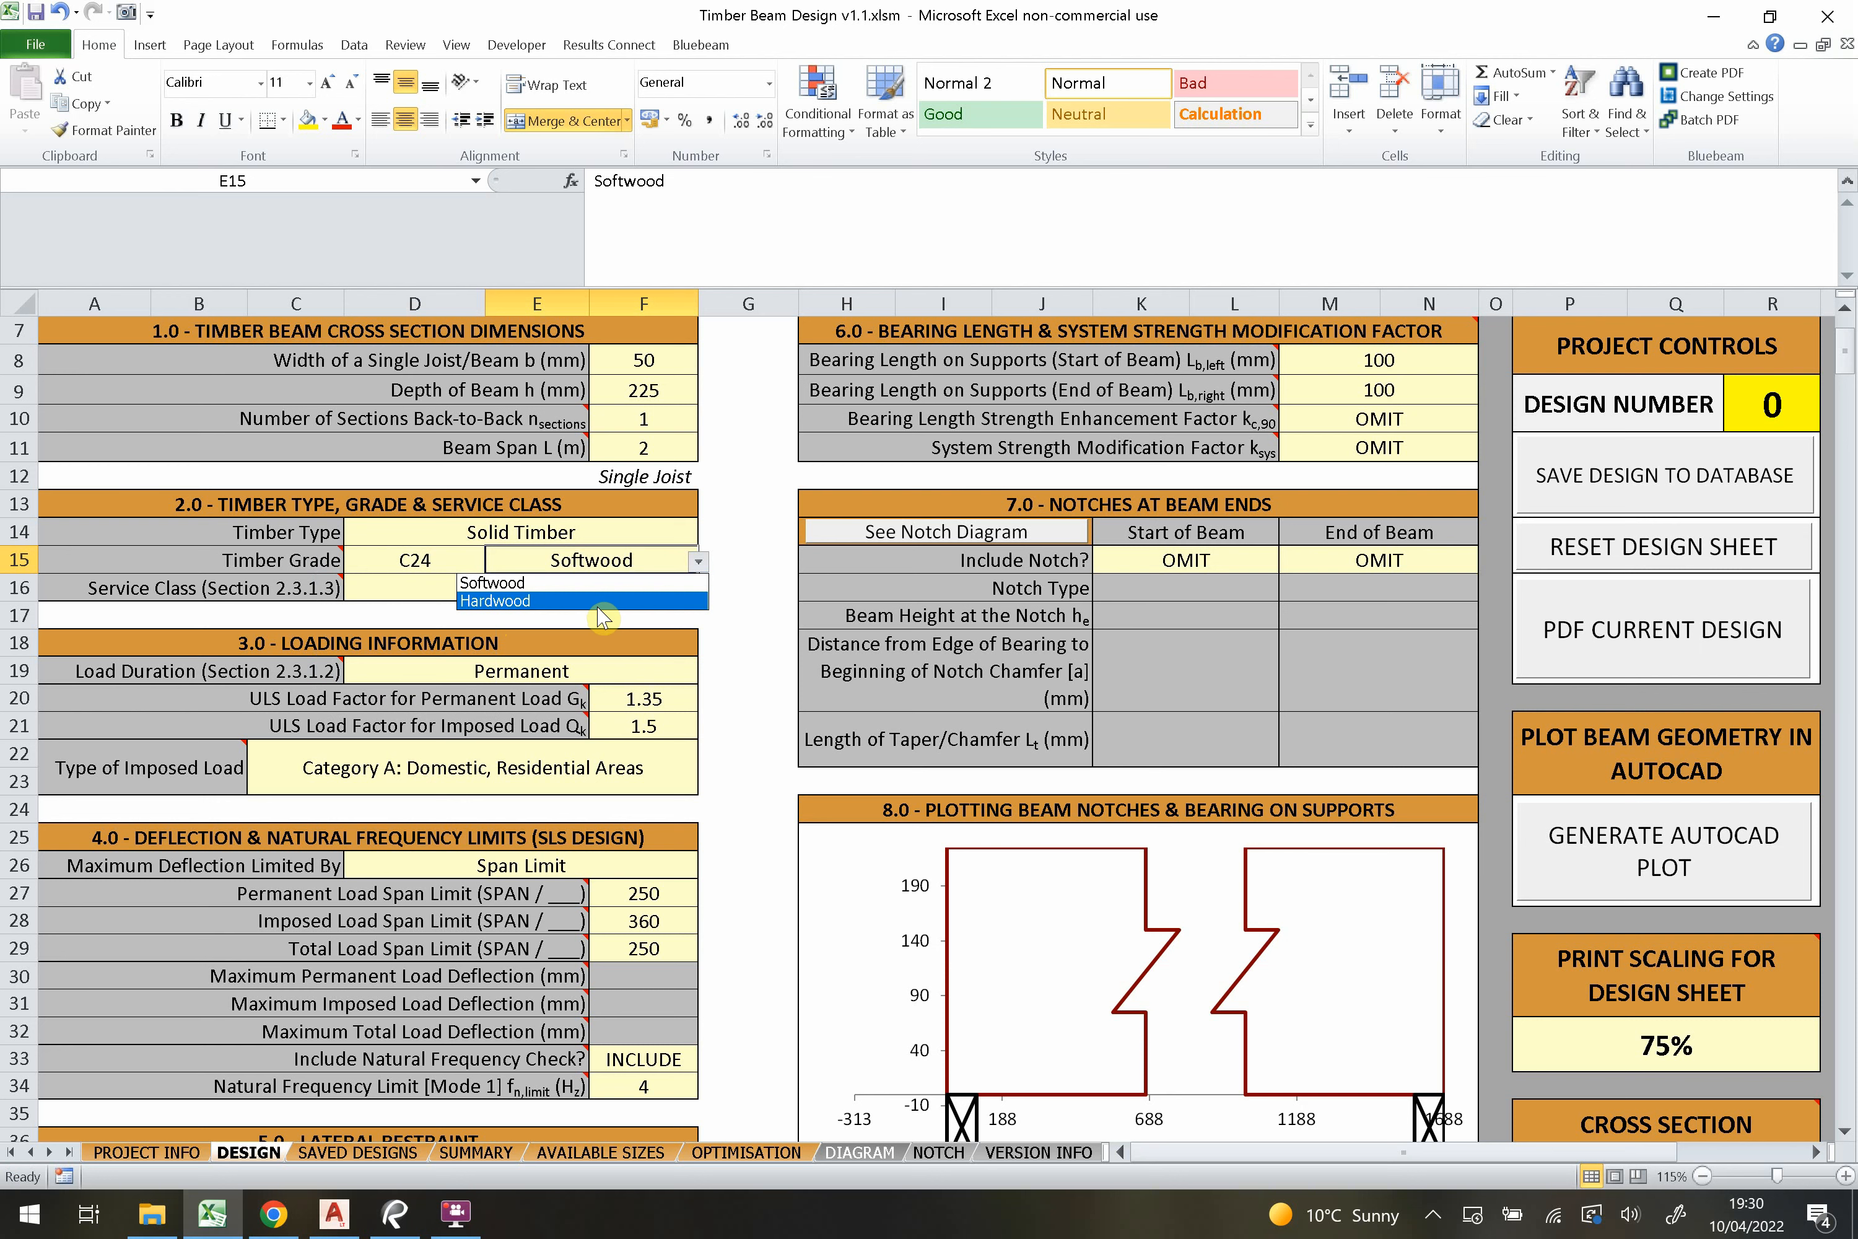
pyautogui.click(591, 587)
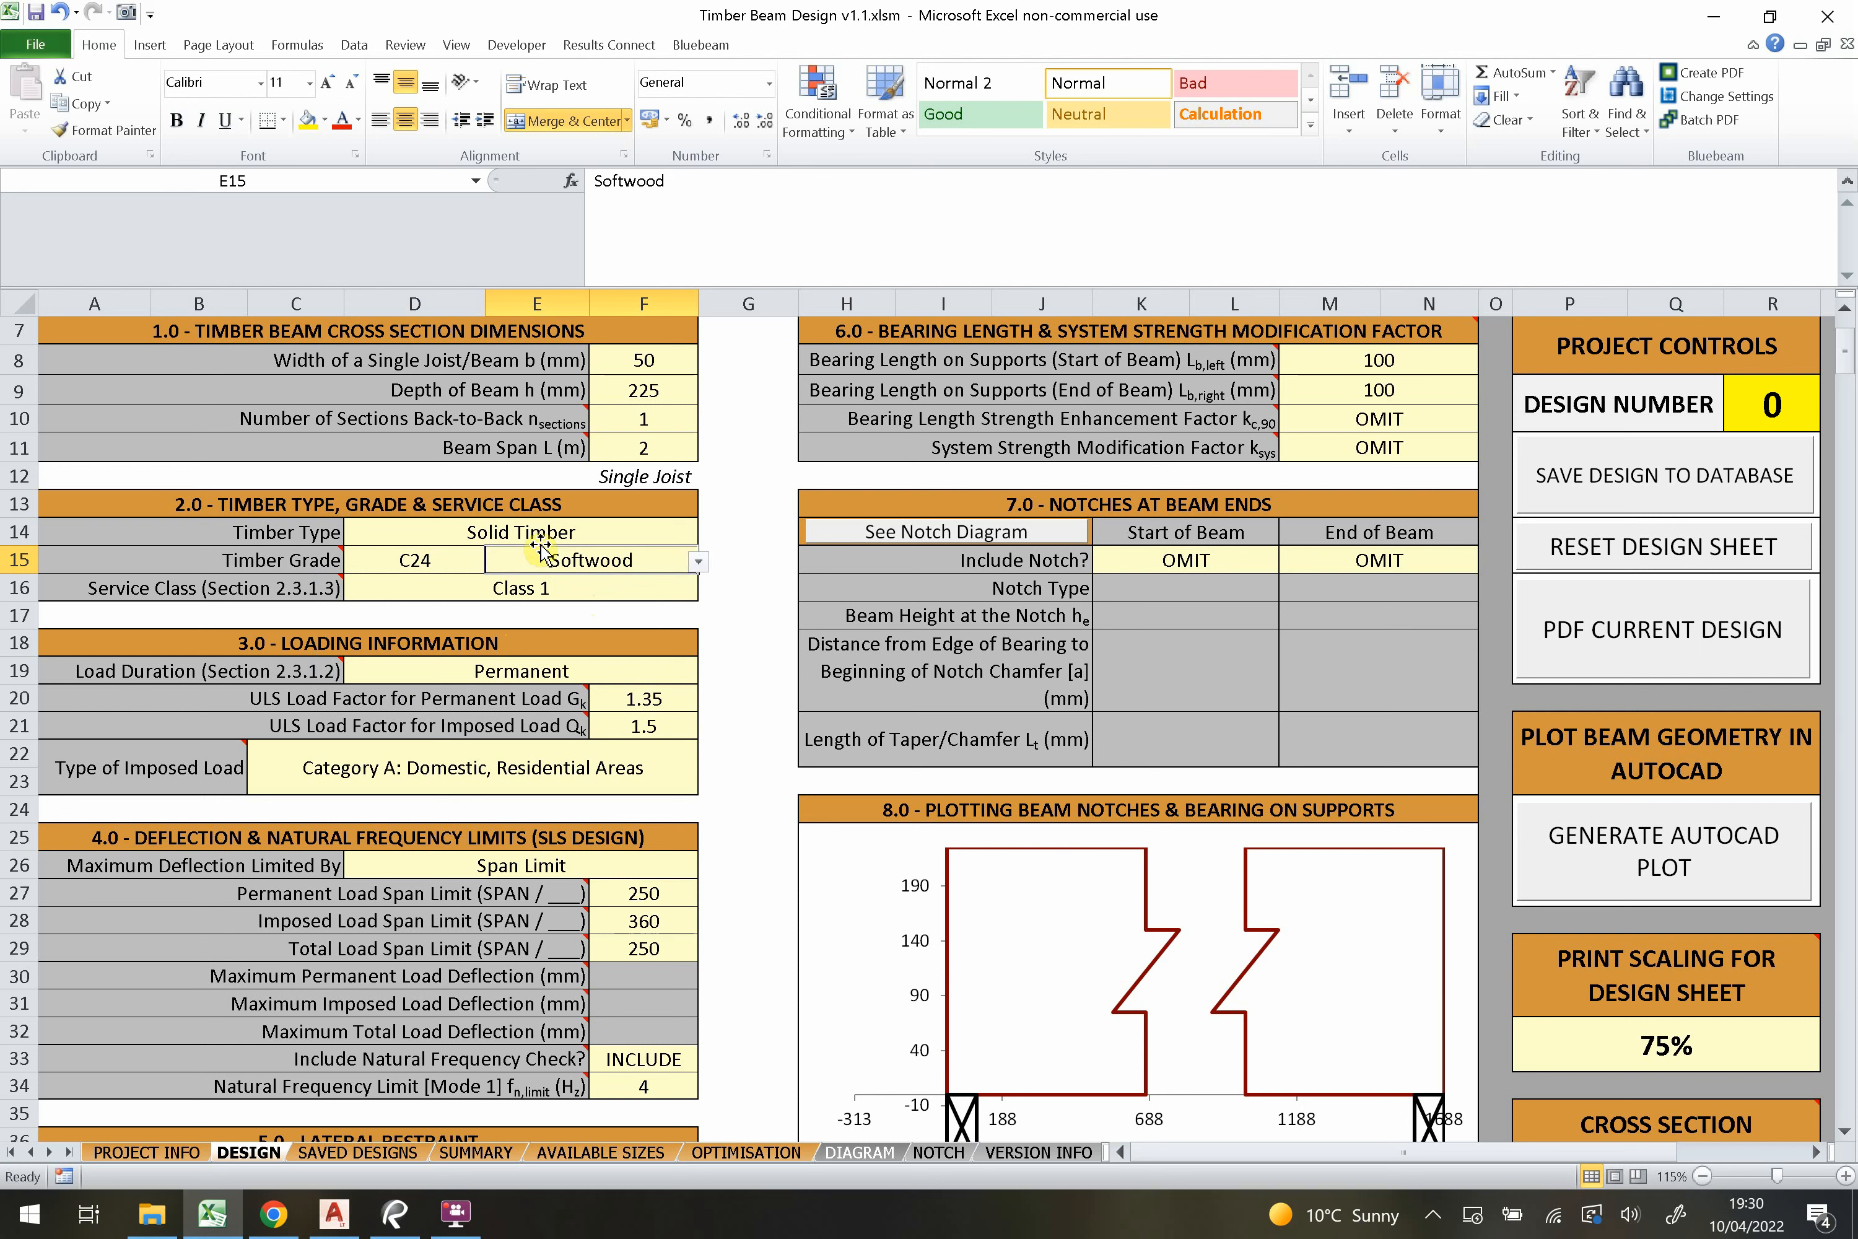
pyautogui.click(415, 565)
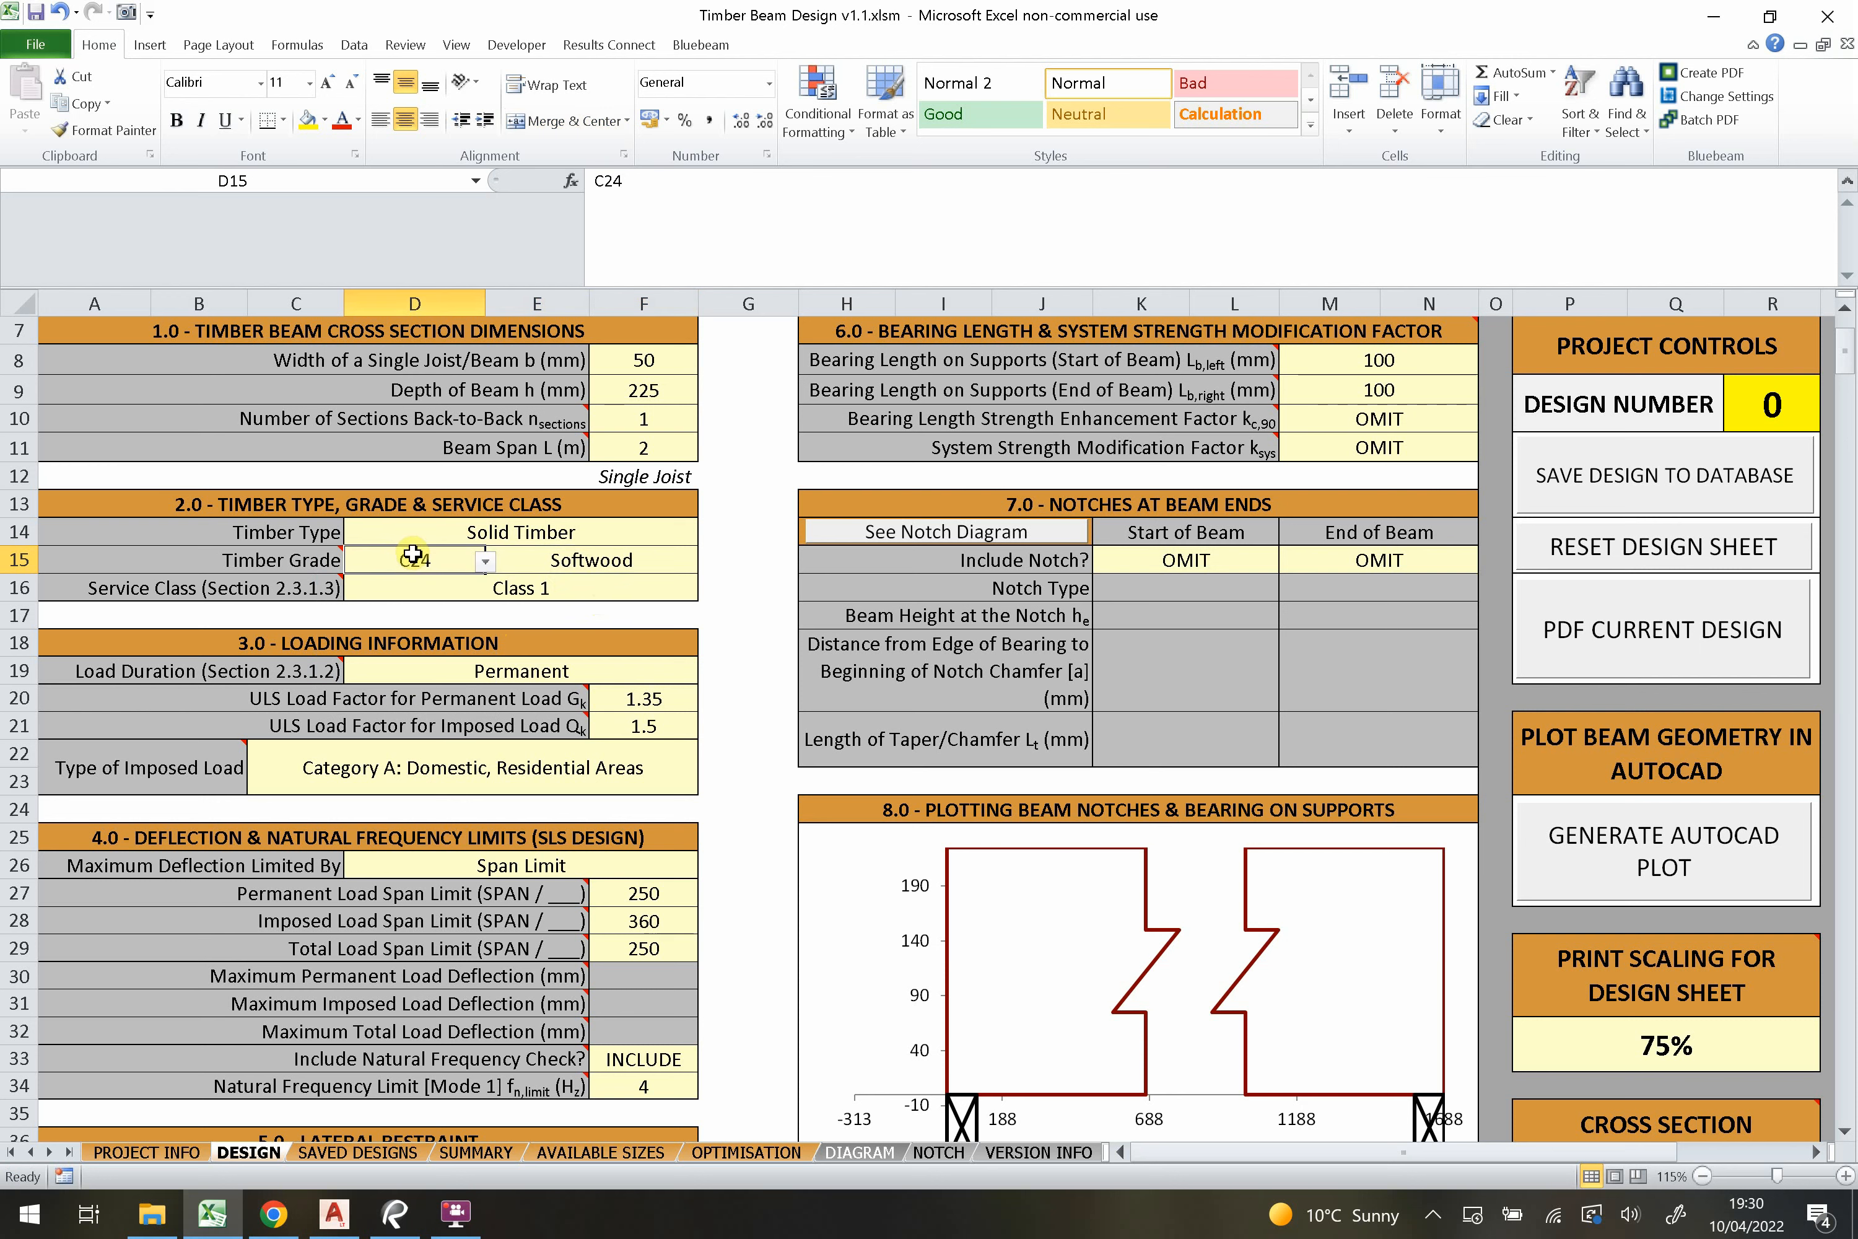
pyautogui.click(608, 561)
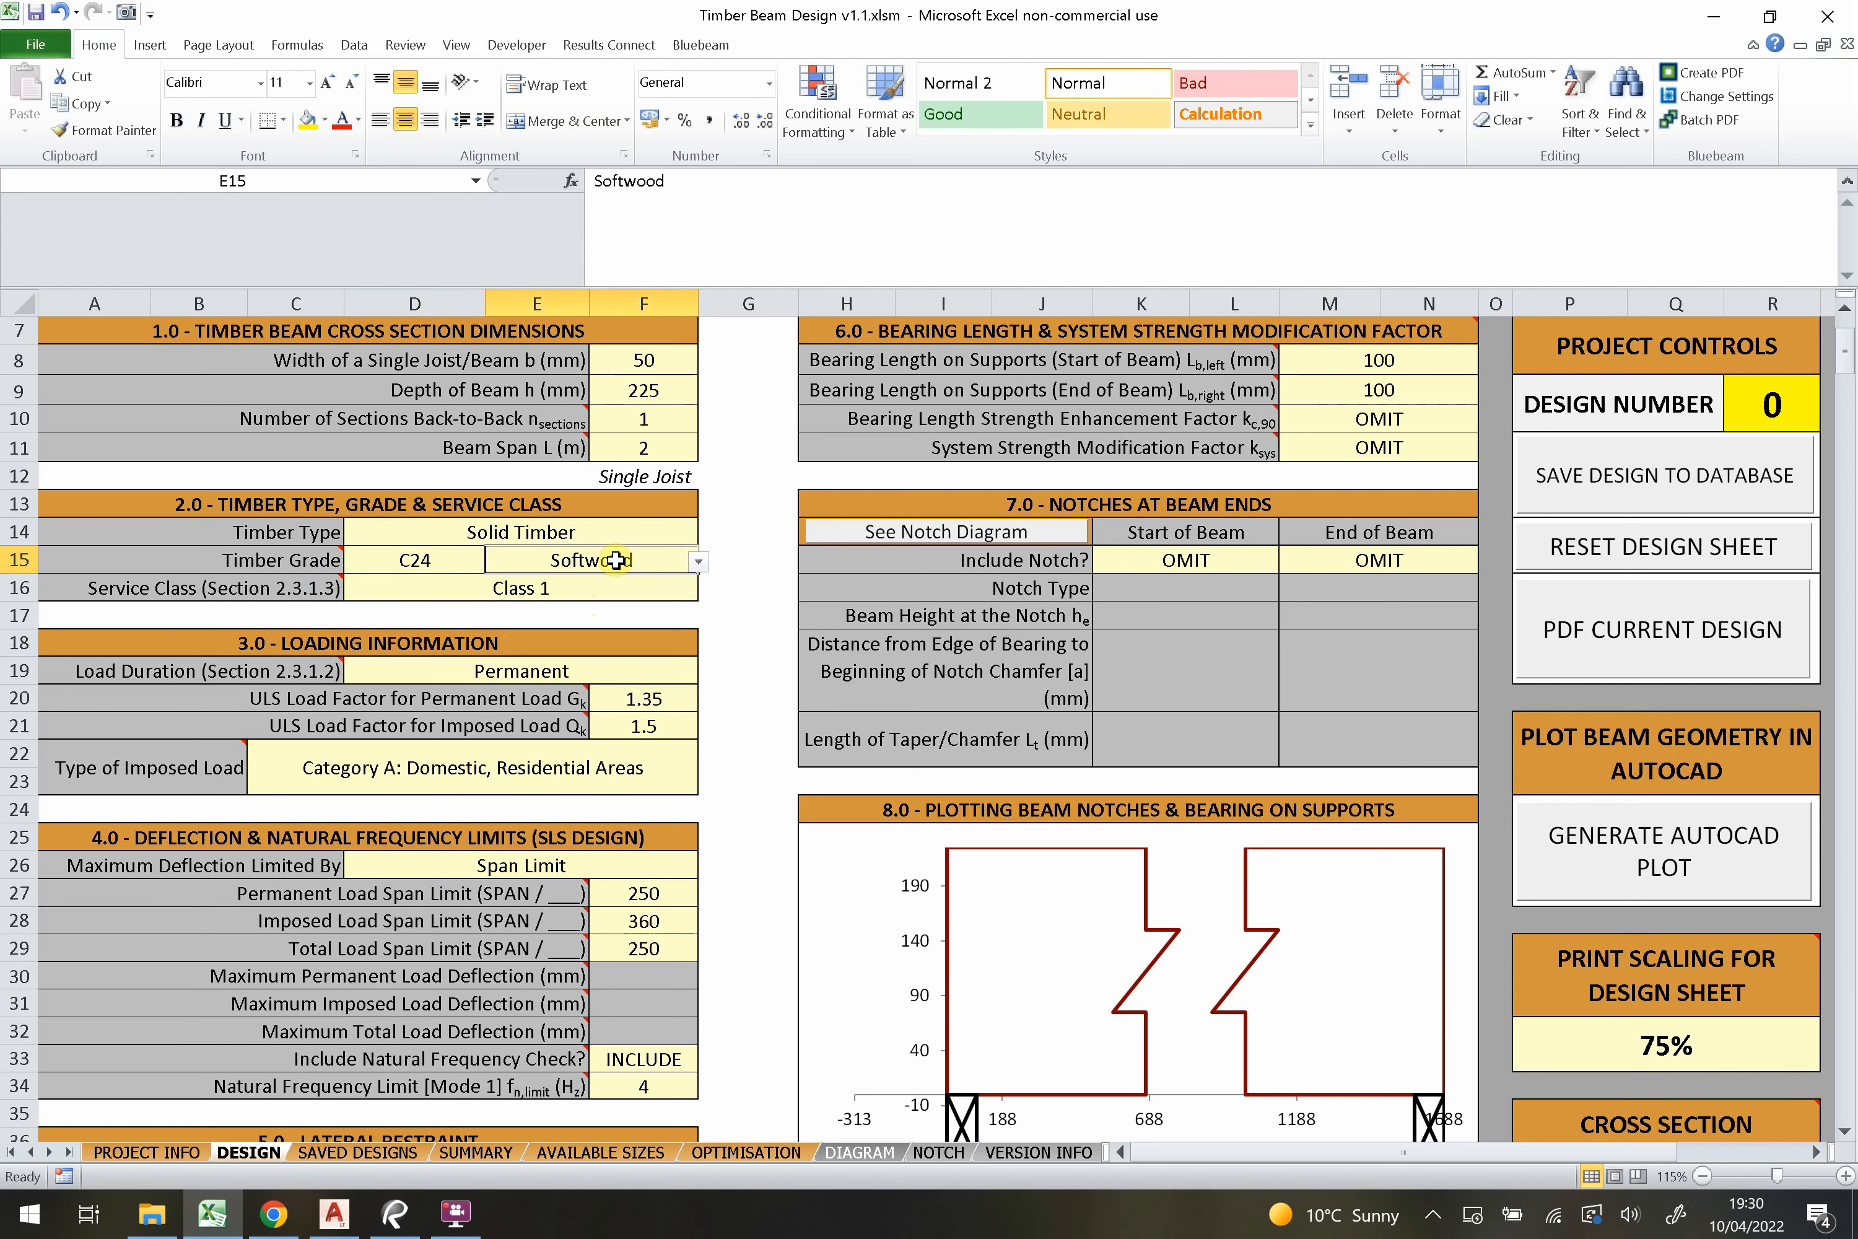
pyautogui.click(698, 562)
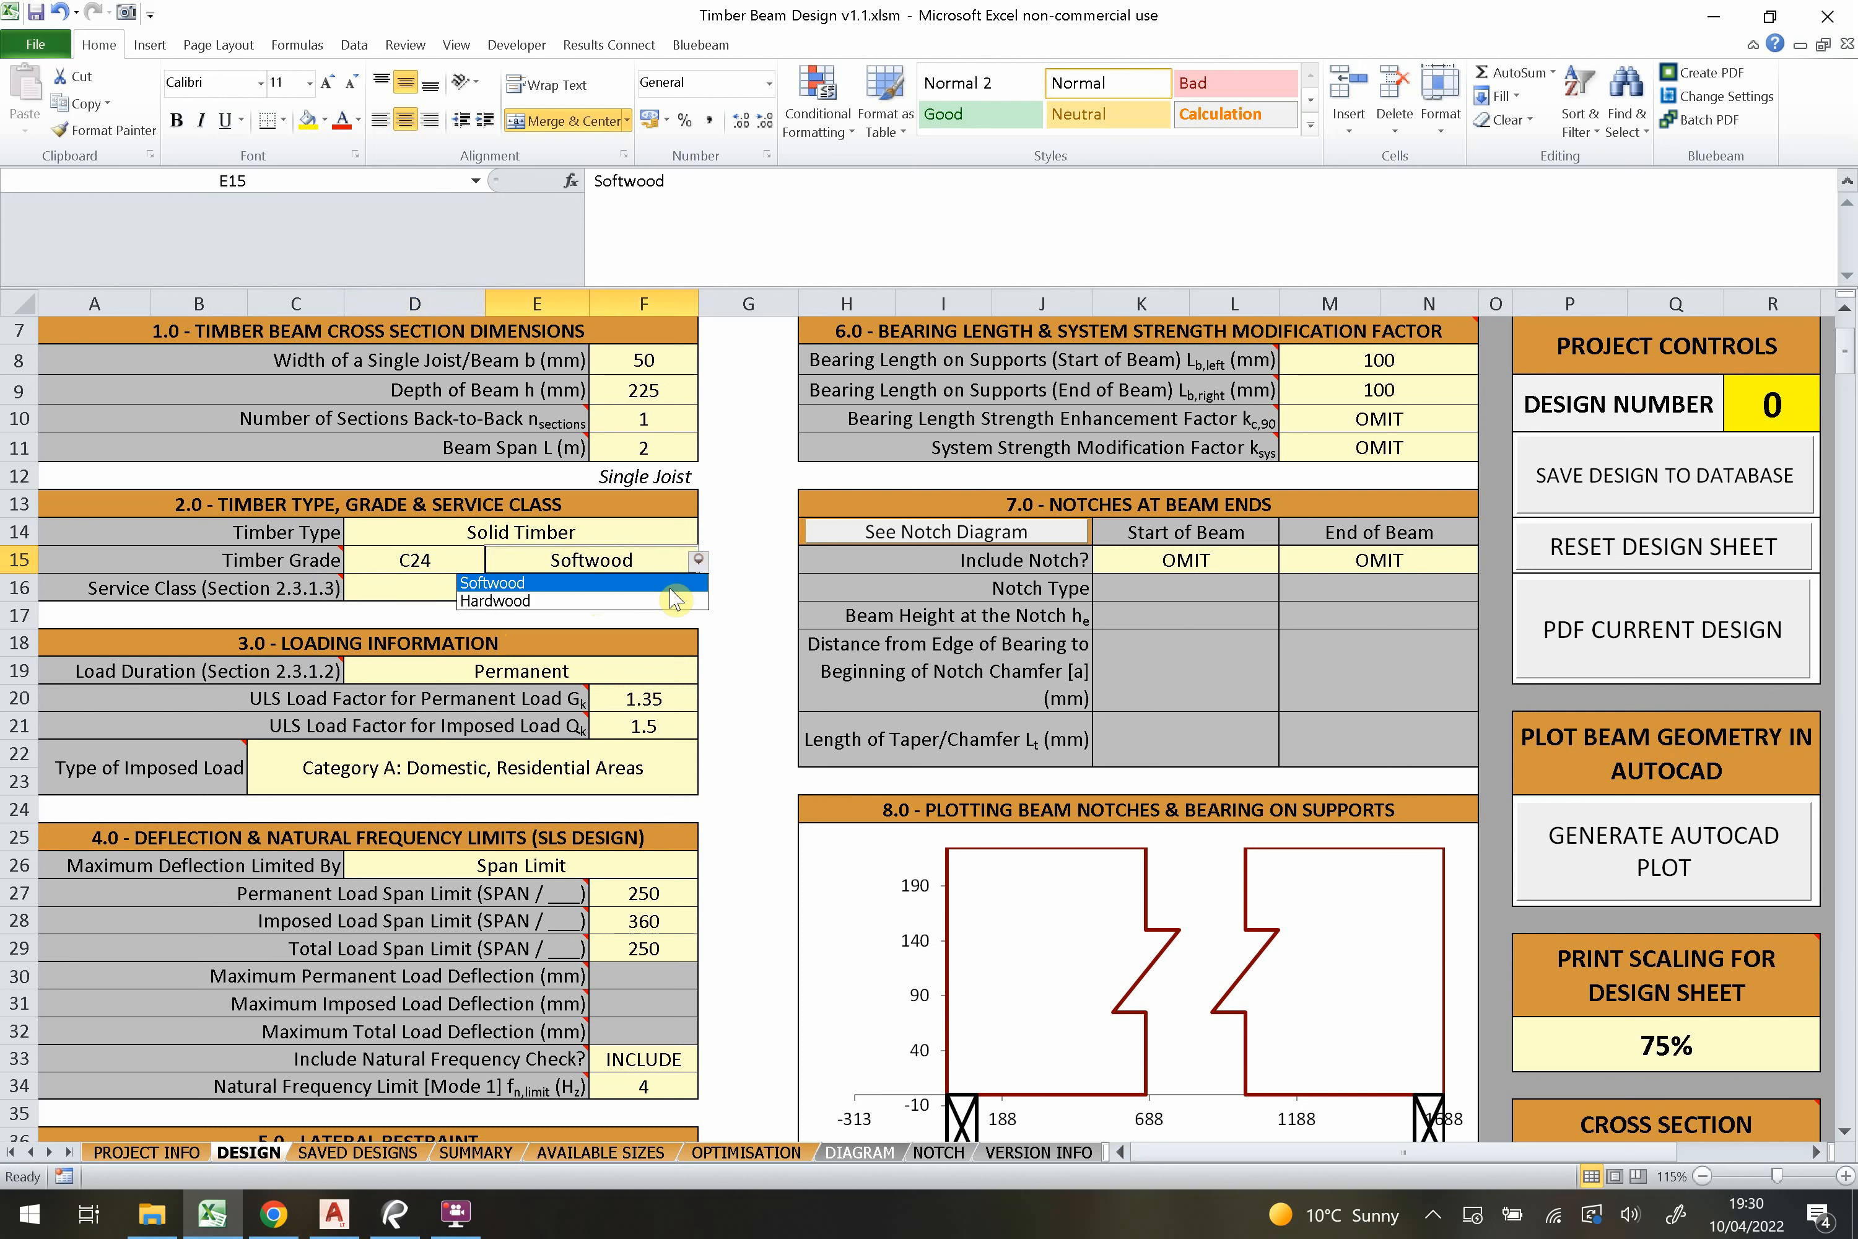
pyautogui.click(649, 590)
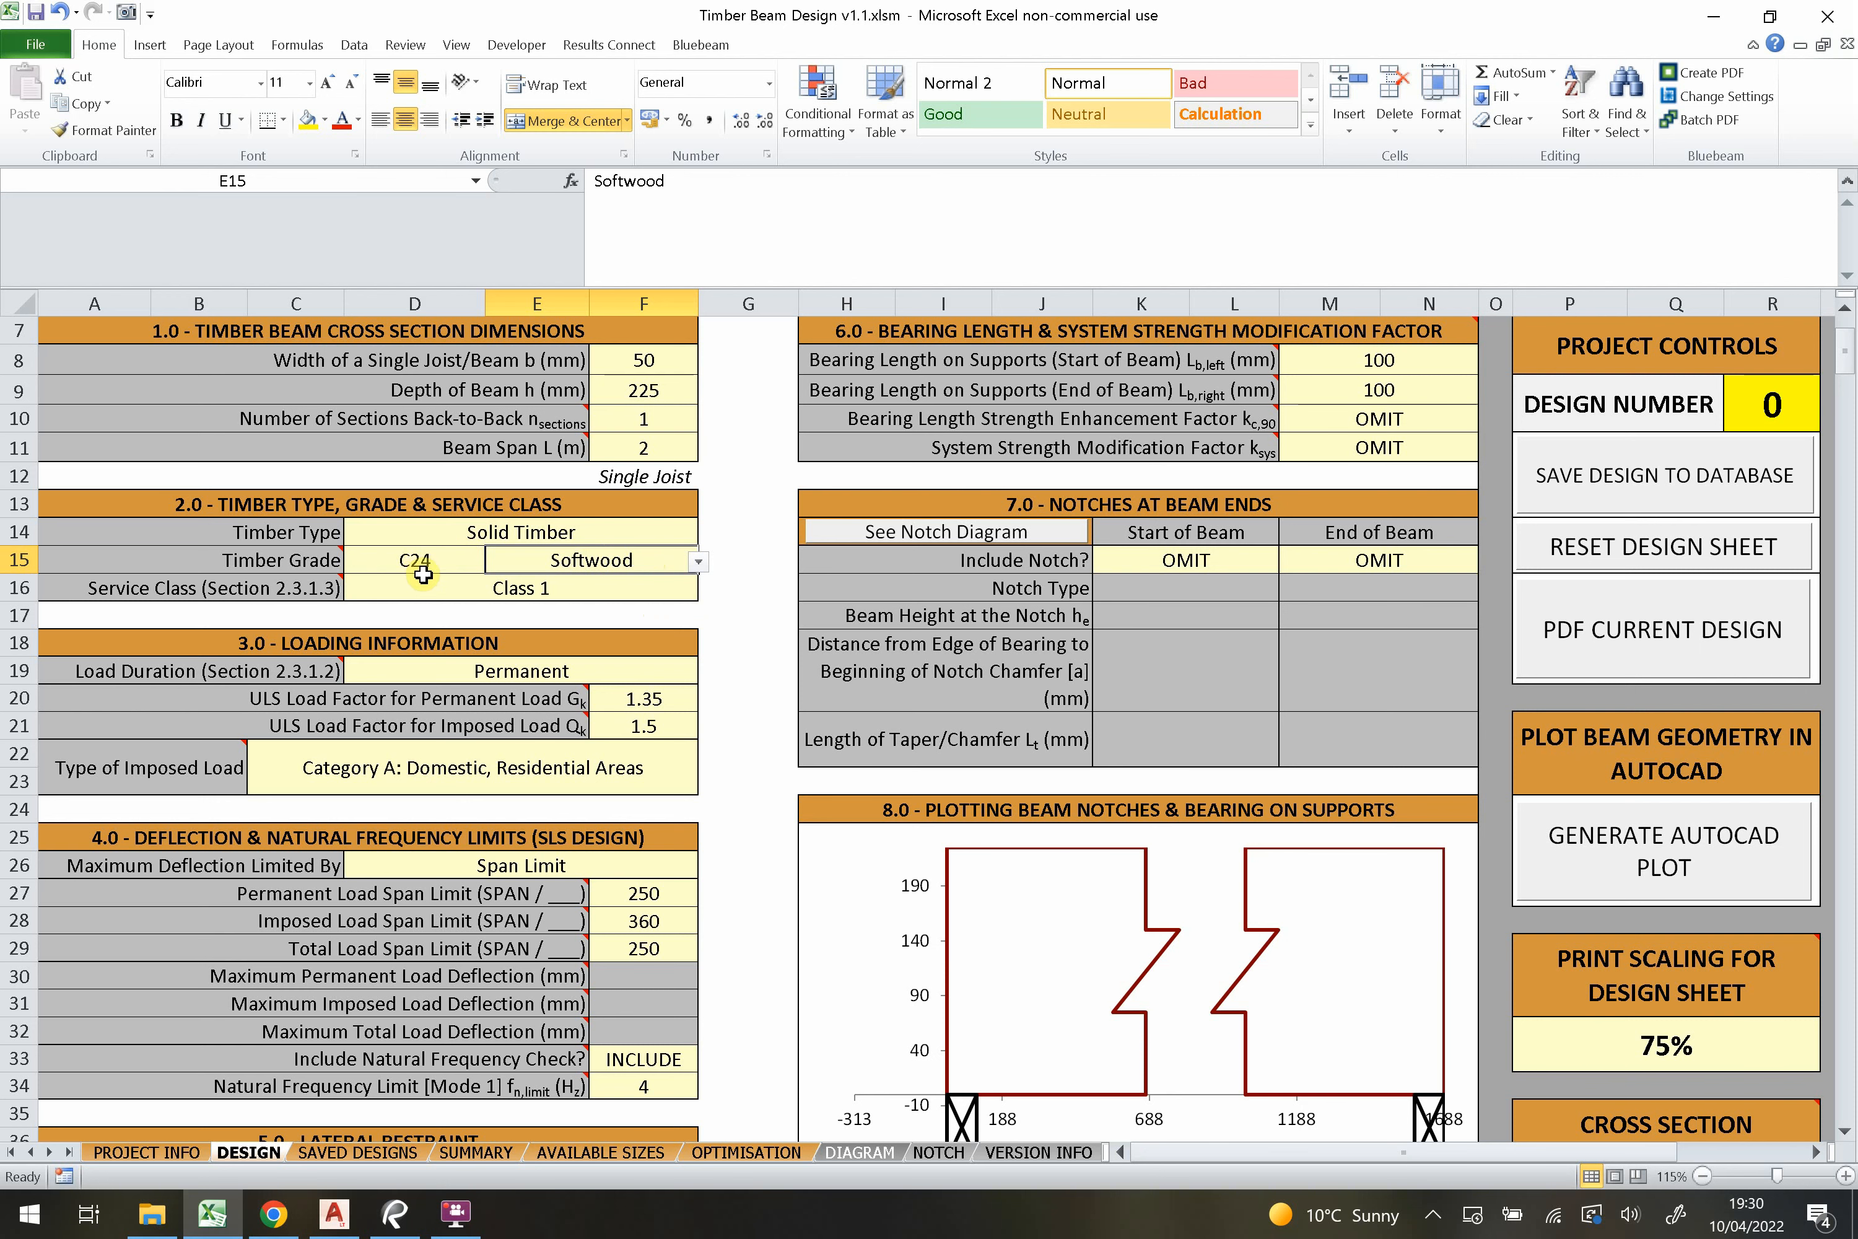
pyautogui.moveTo(327, 560)
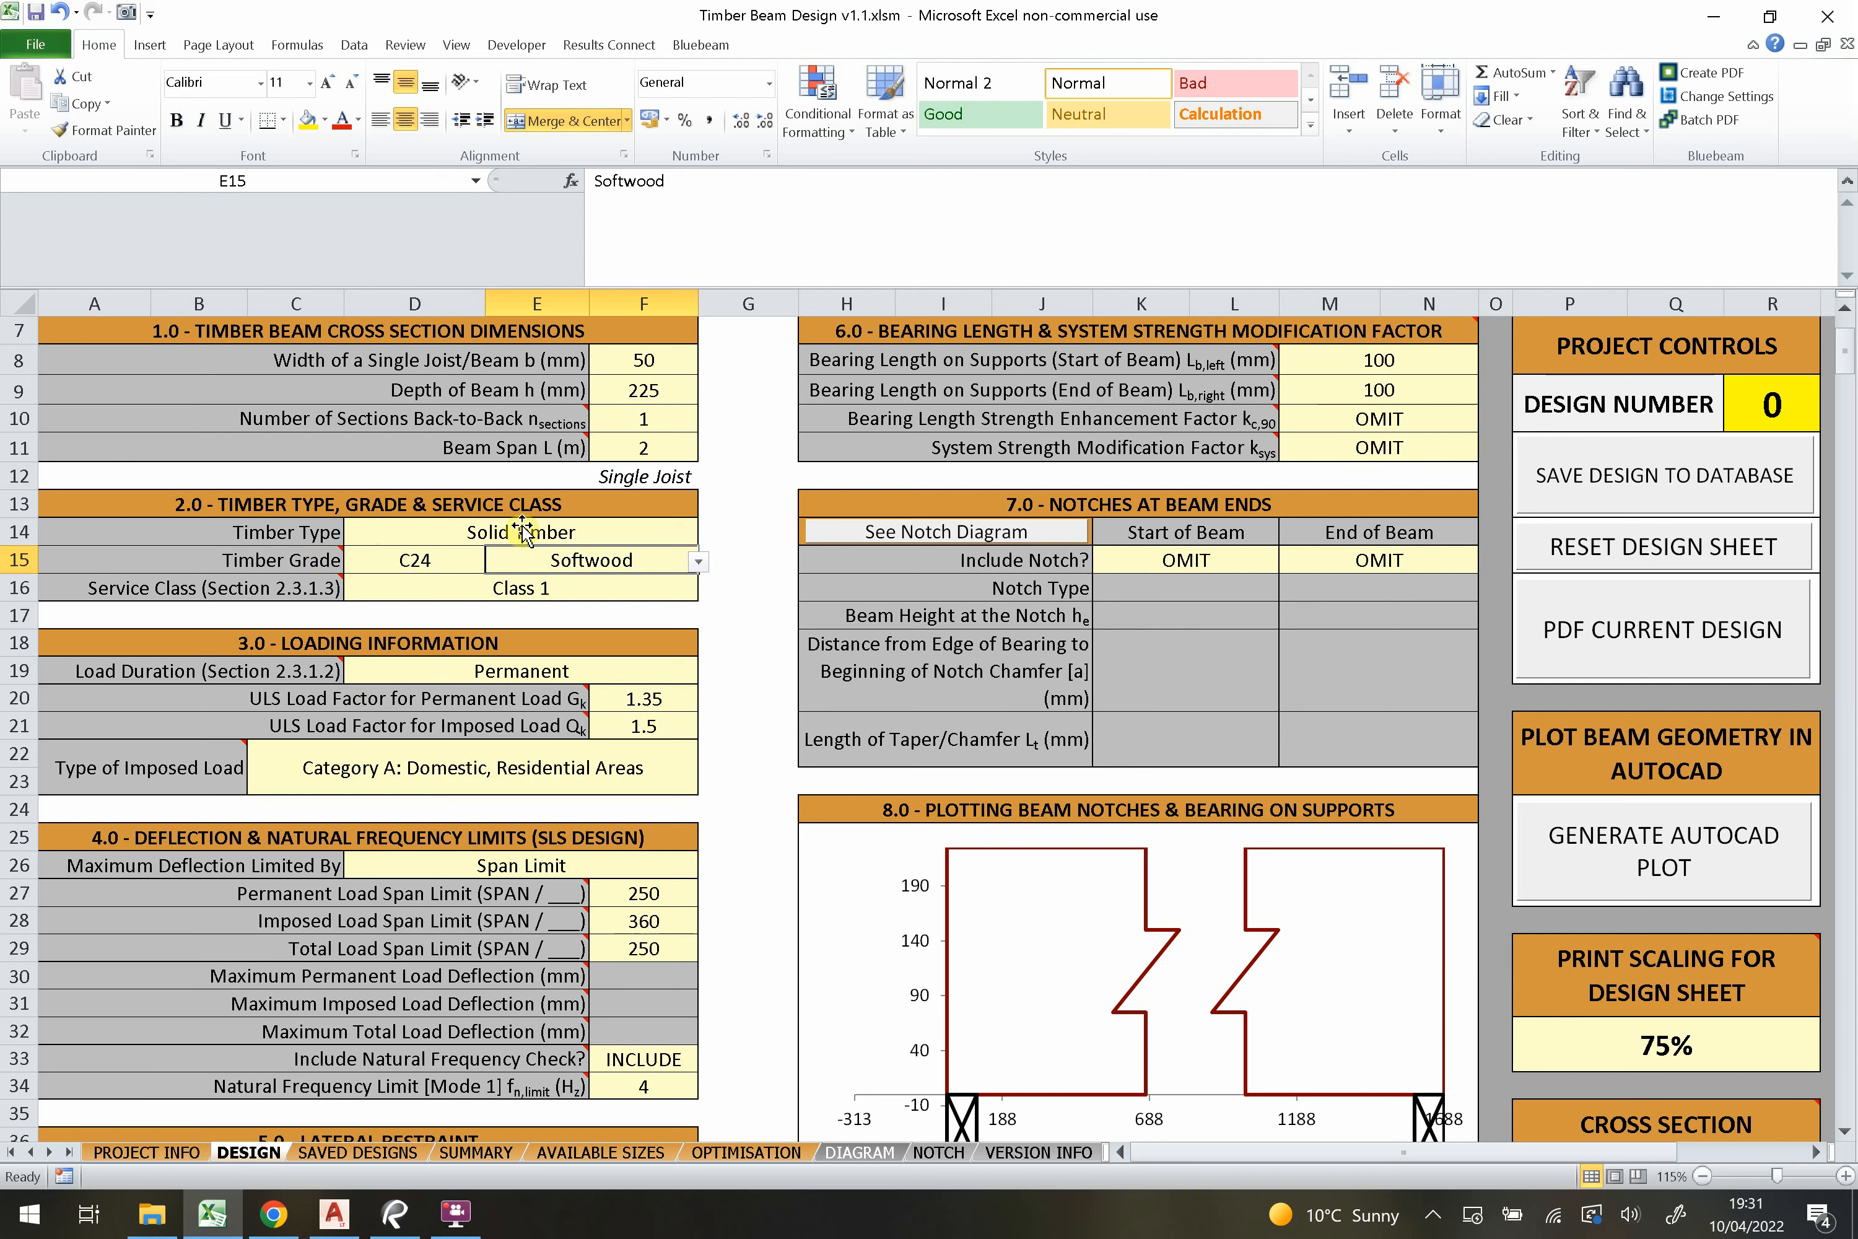
# Look through the C and D strength classes offered for the timber grade.
pyautogui.click(447, 556)
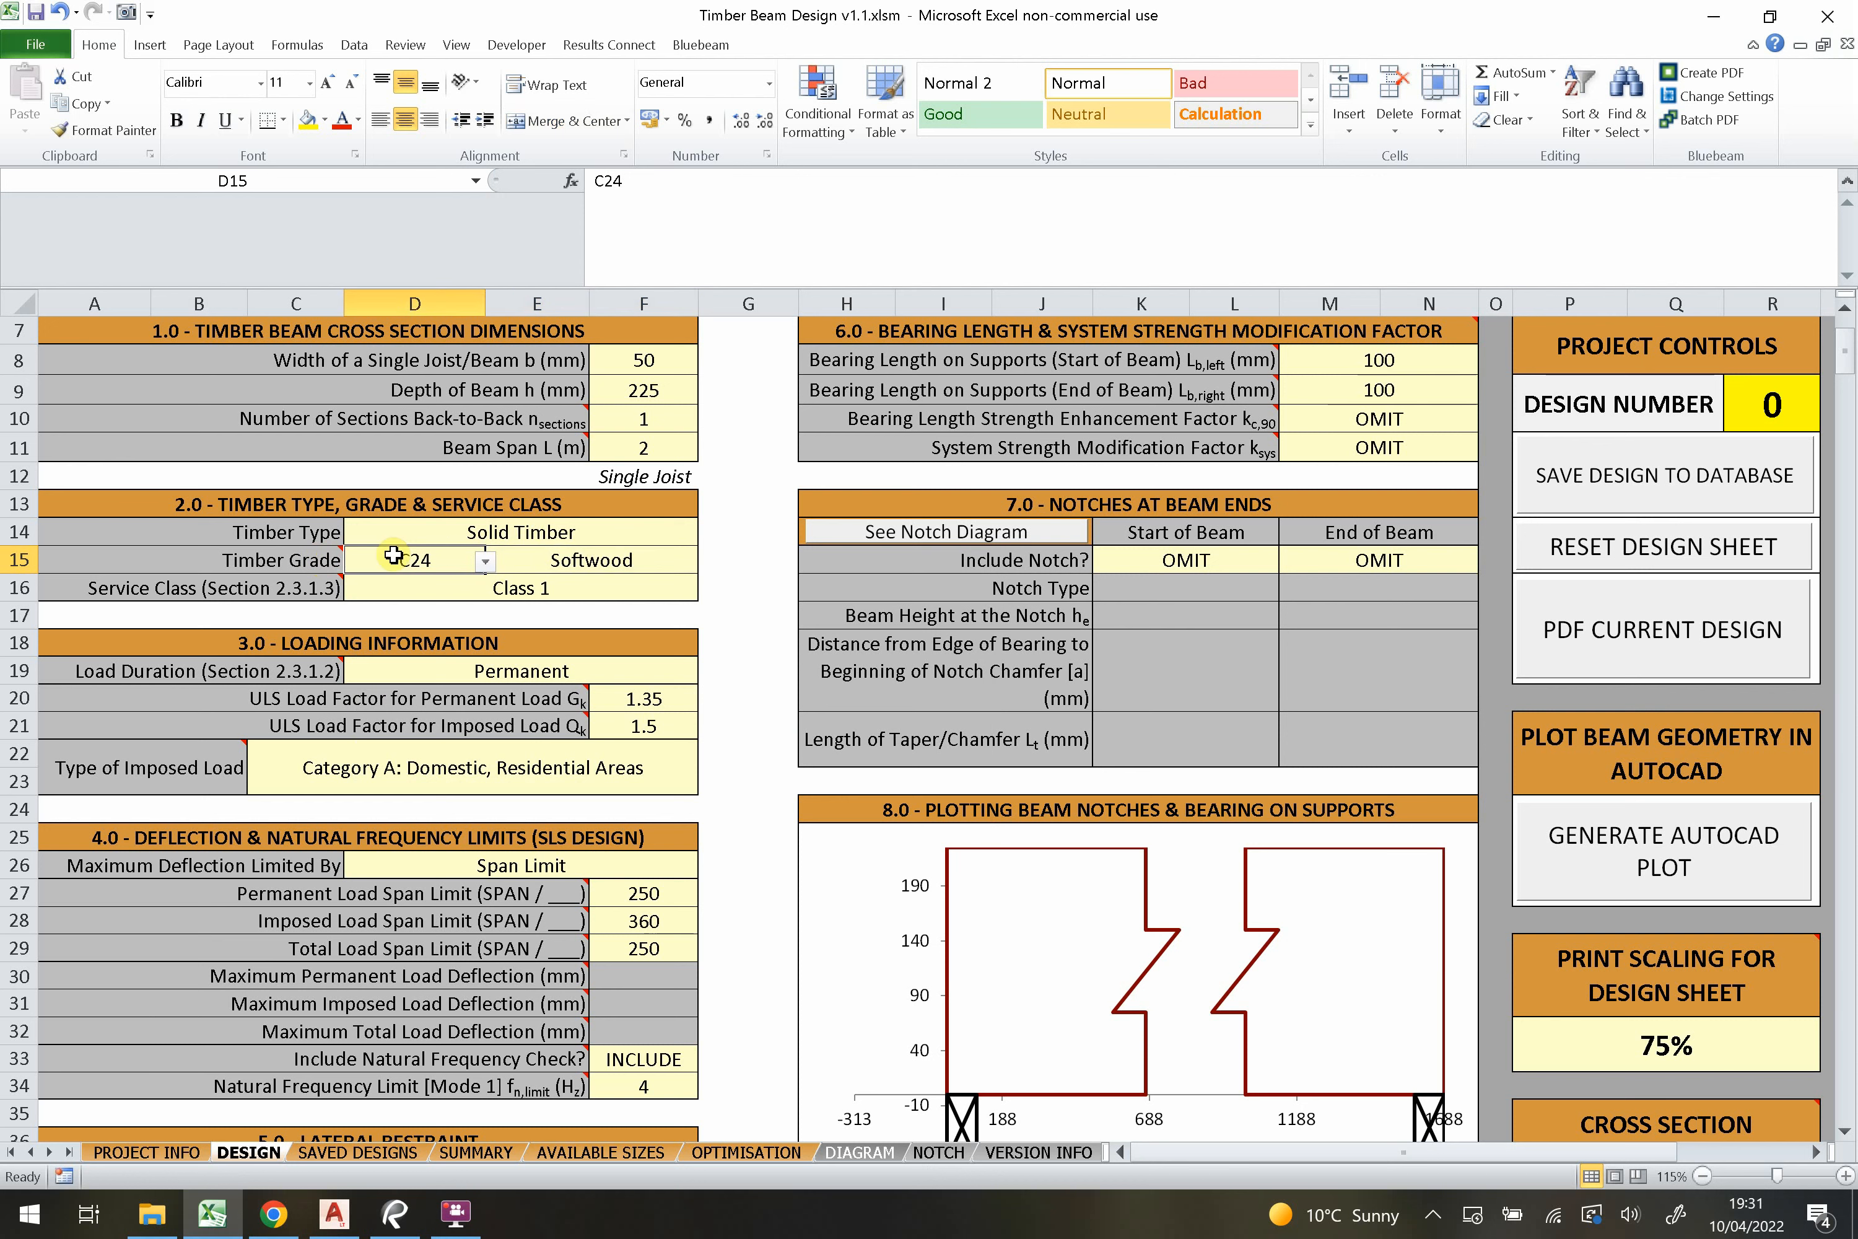
pyautogui.click(484, 562)
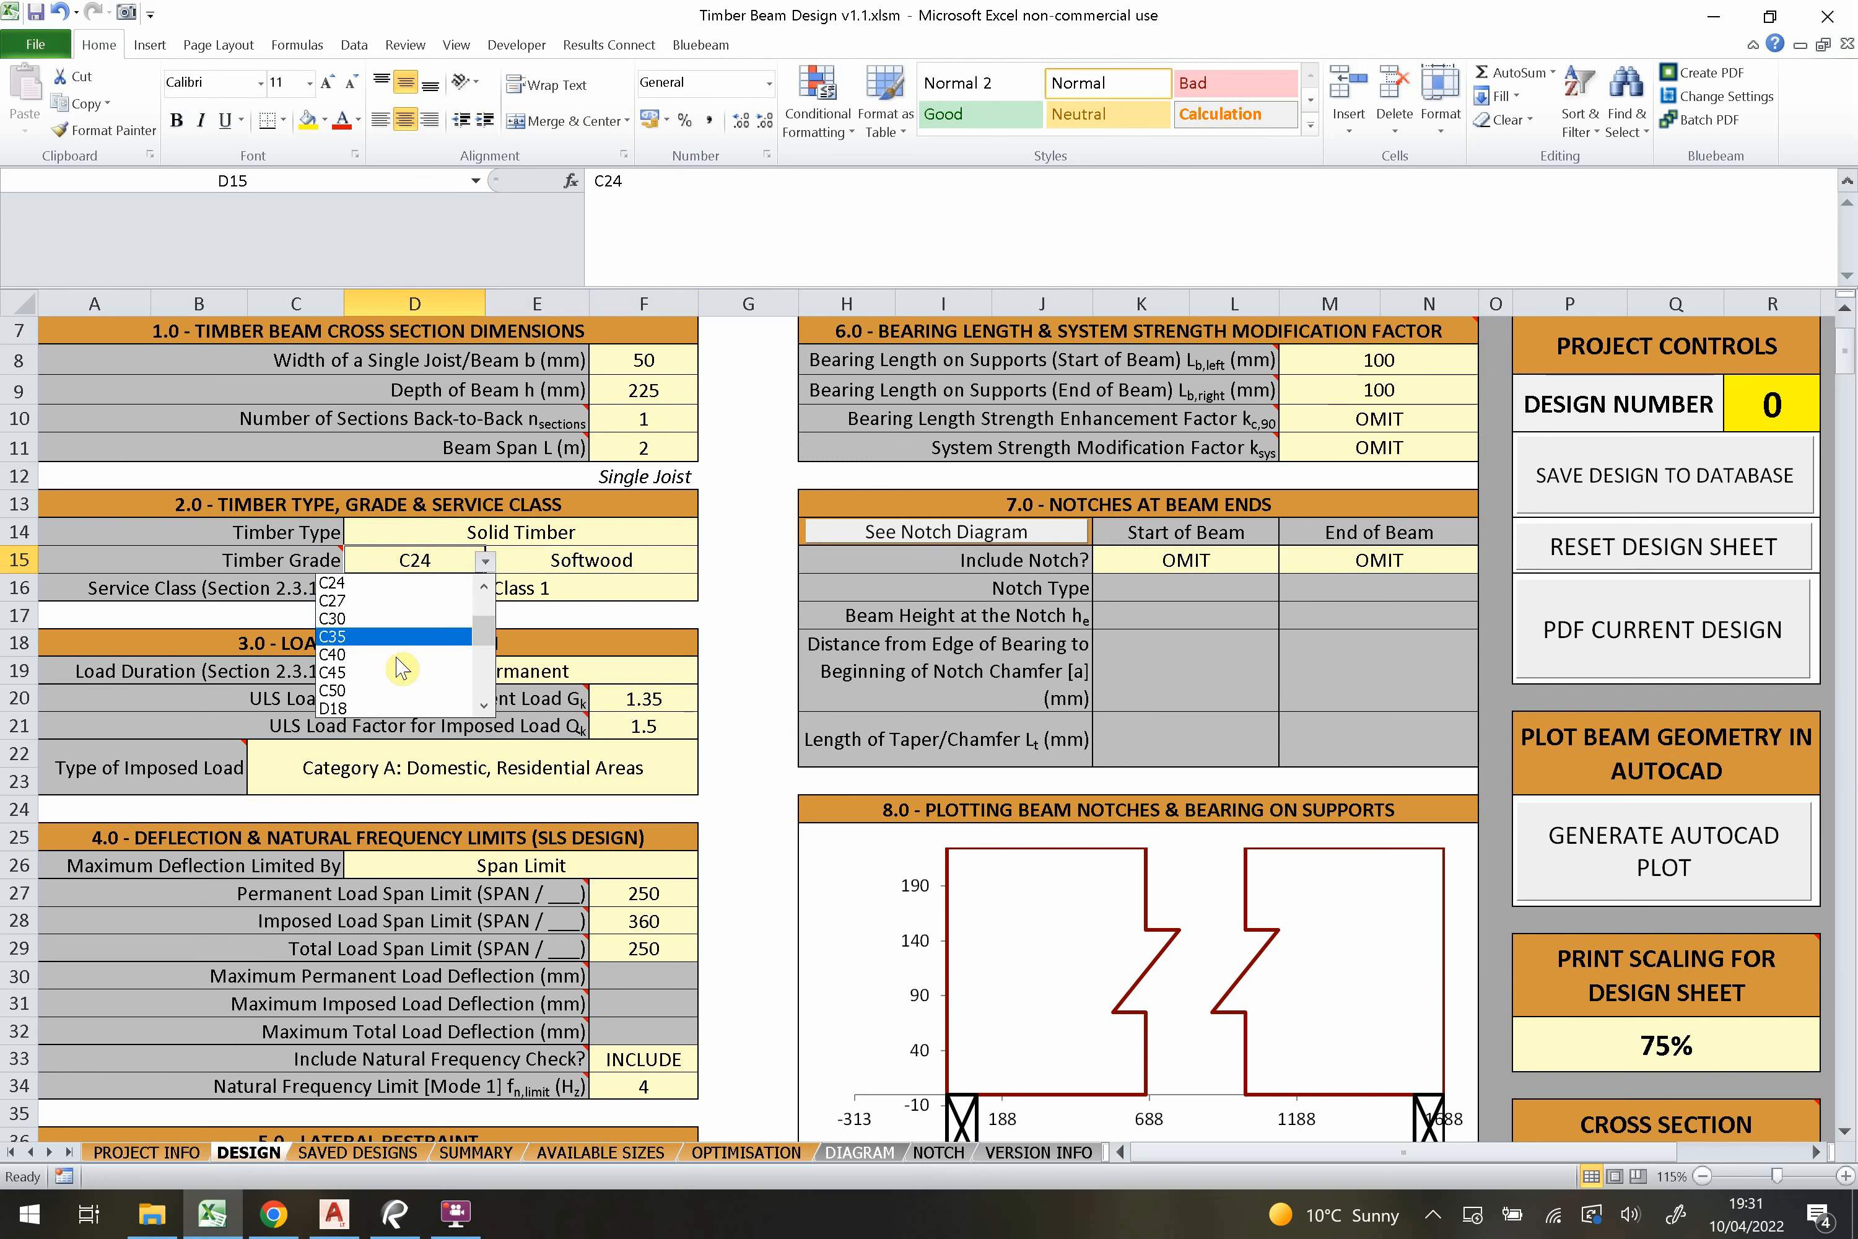
pyautogui.moveTo(489, 626); pyautogui.dragTo(488, 658)
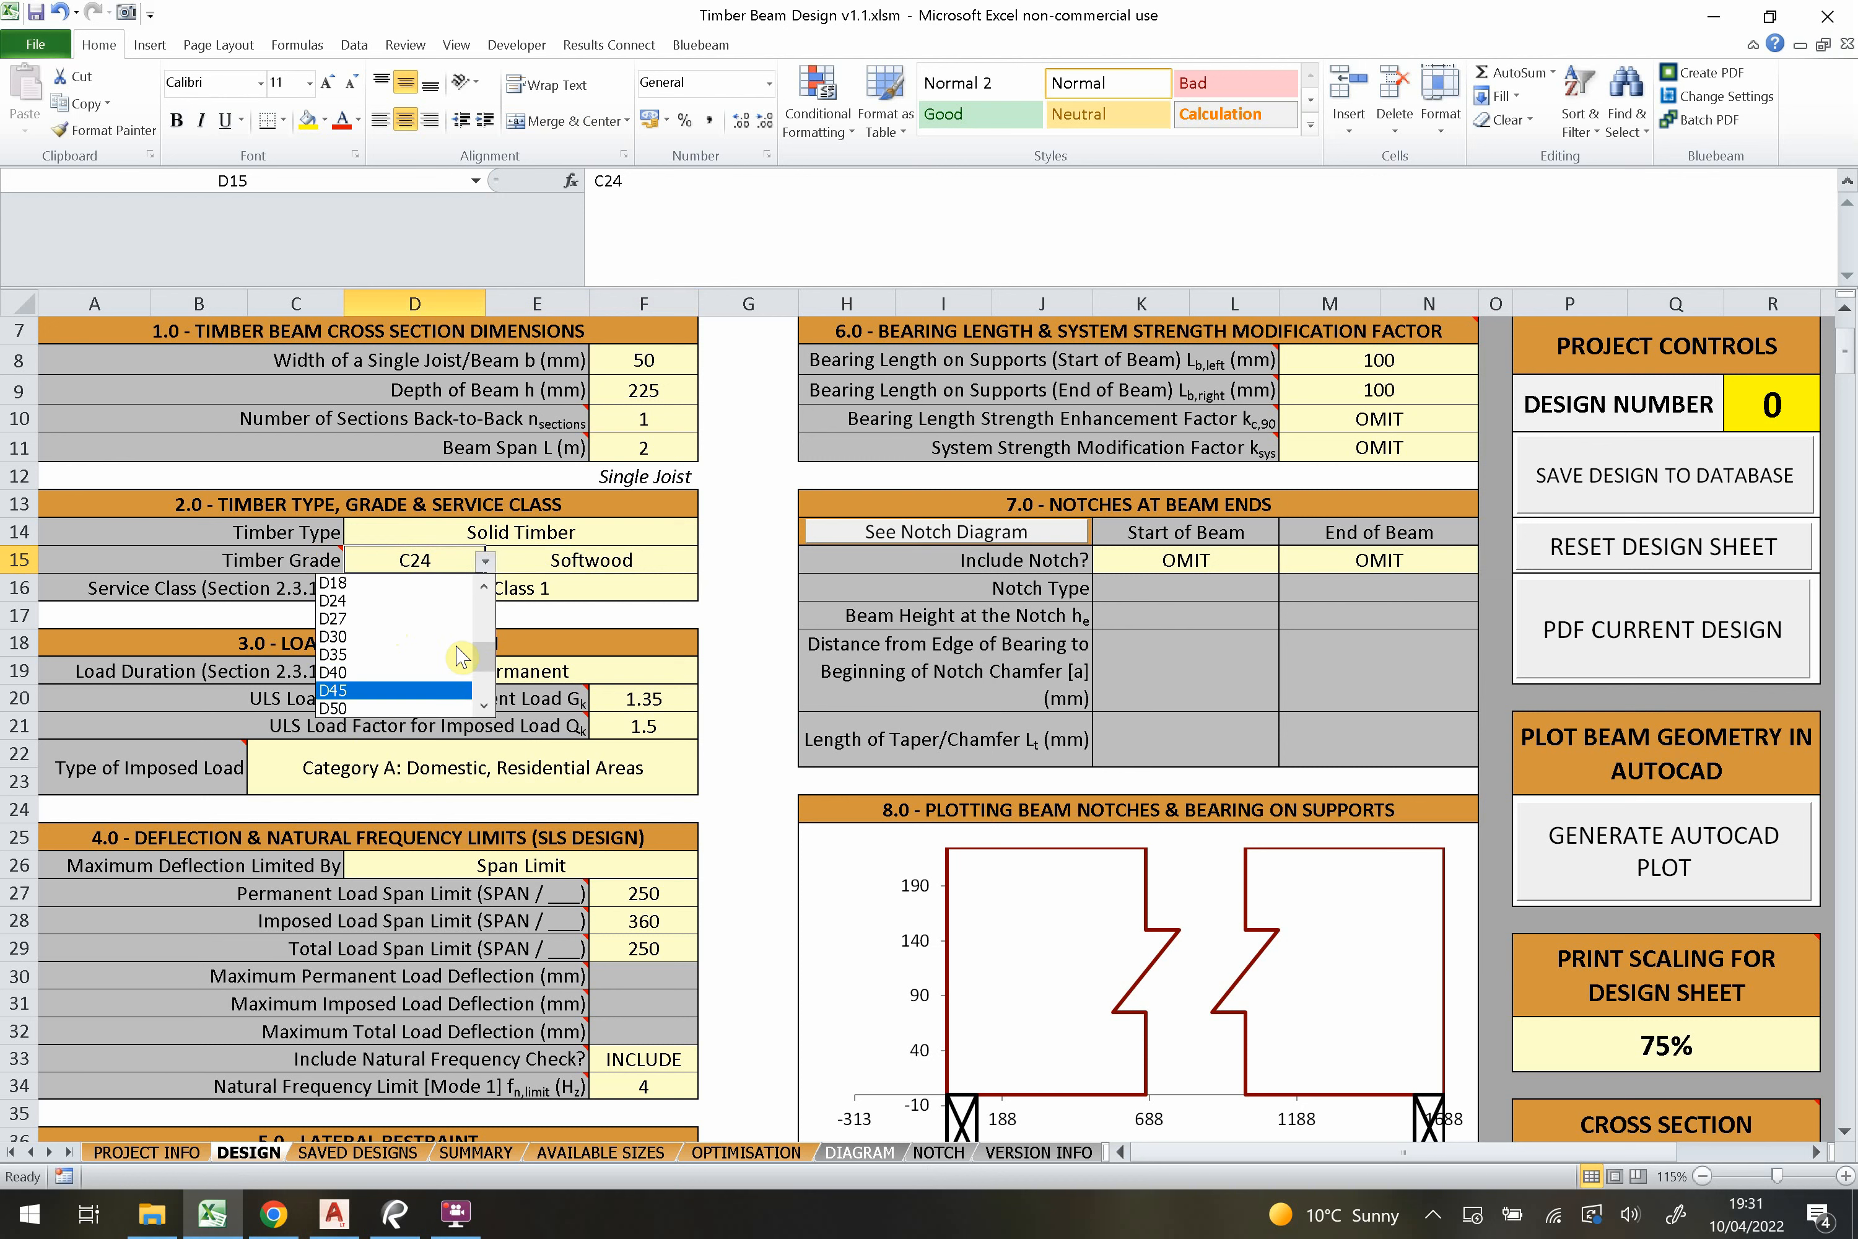
pyautogui.click(484, 587)
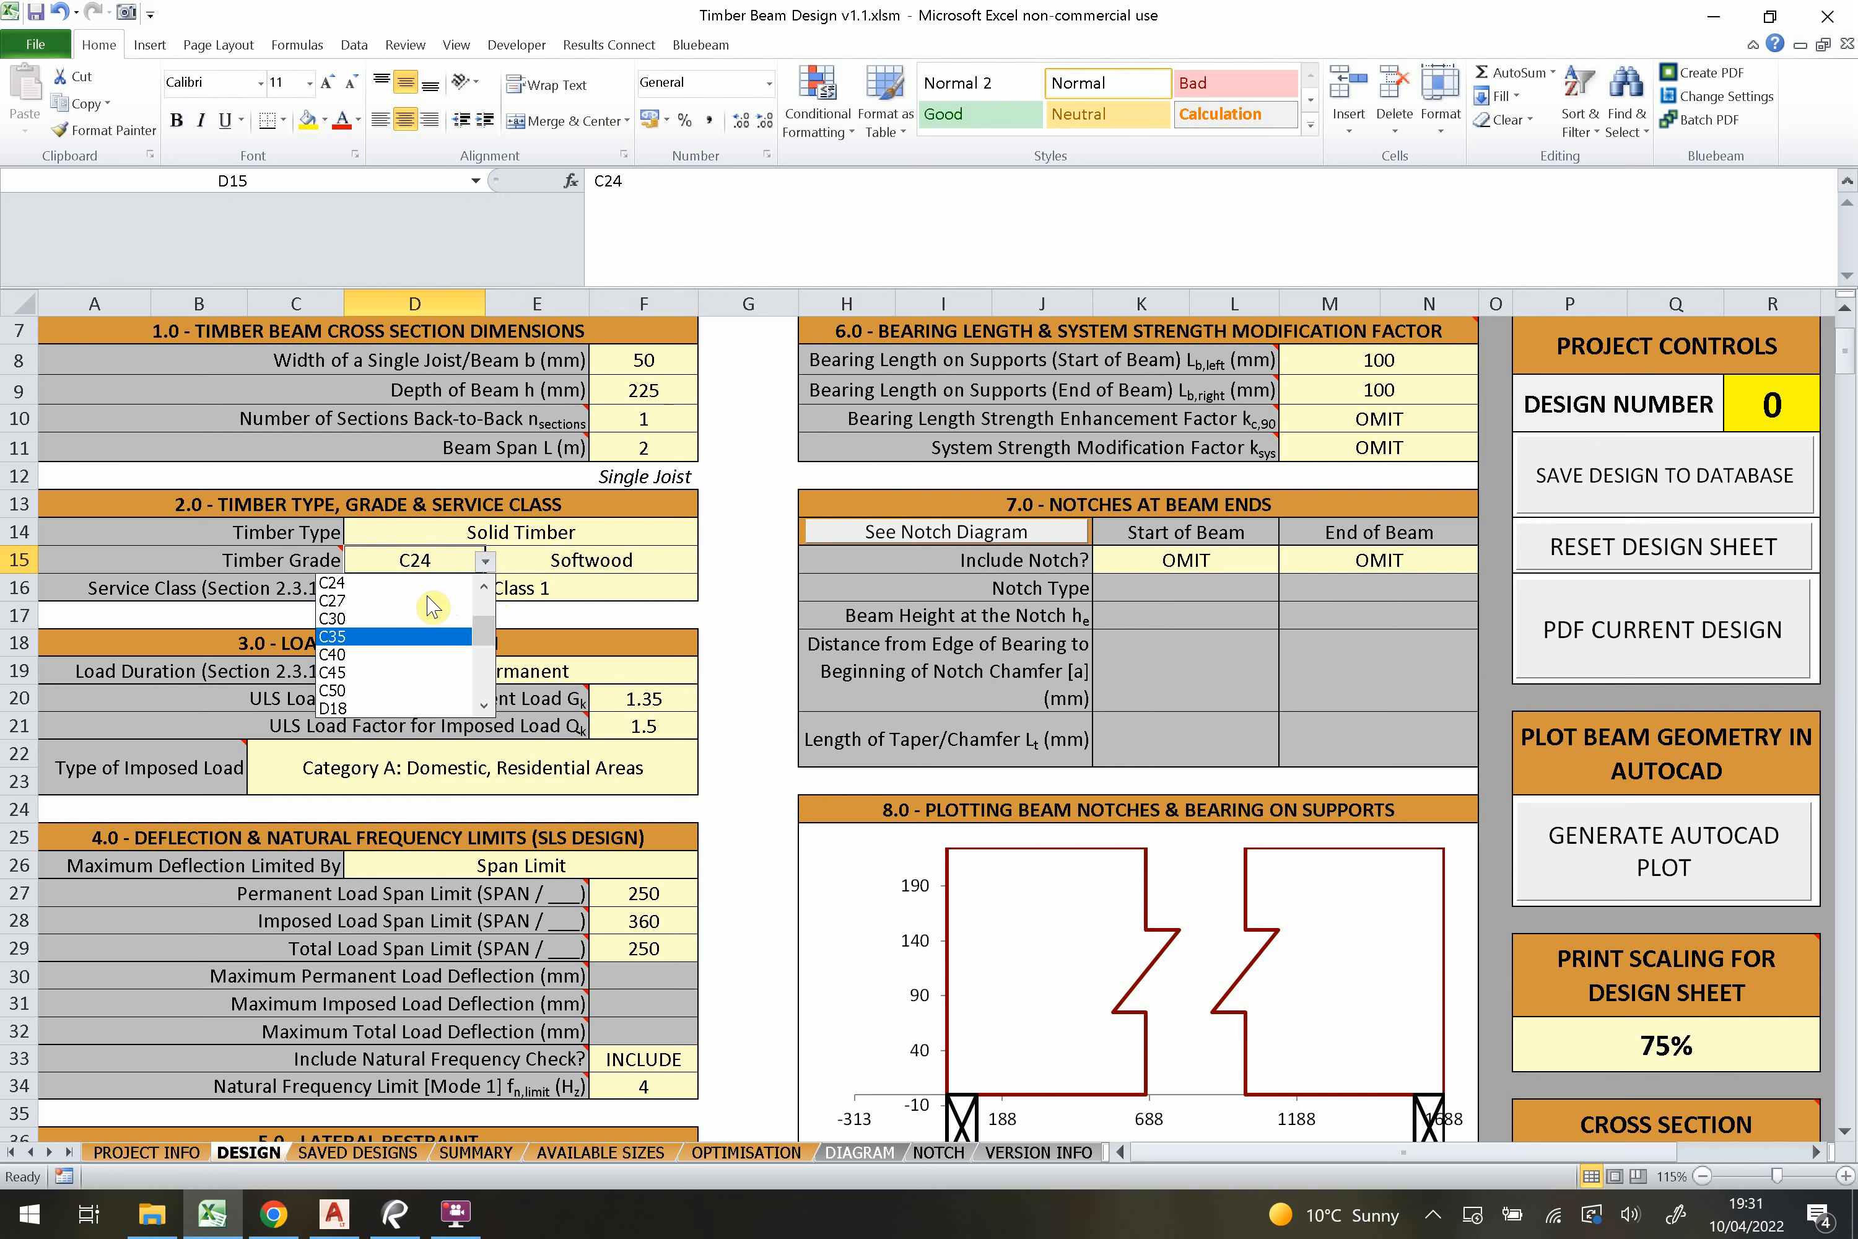
pyautogui.scroll(-1, 489, 639)
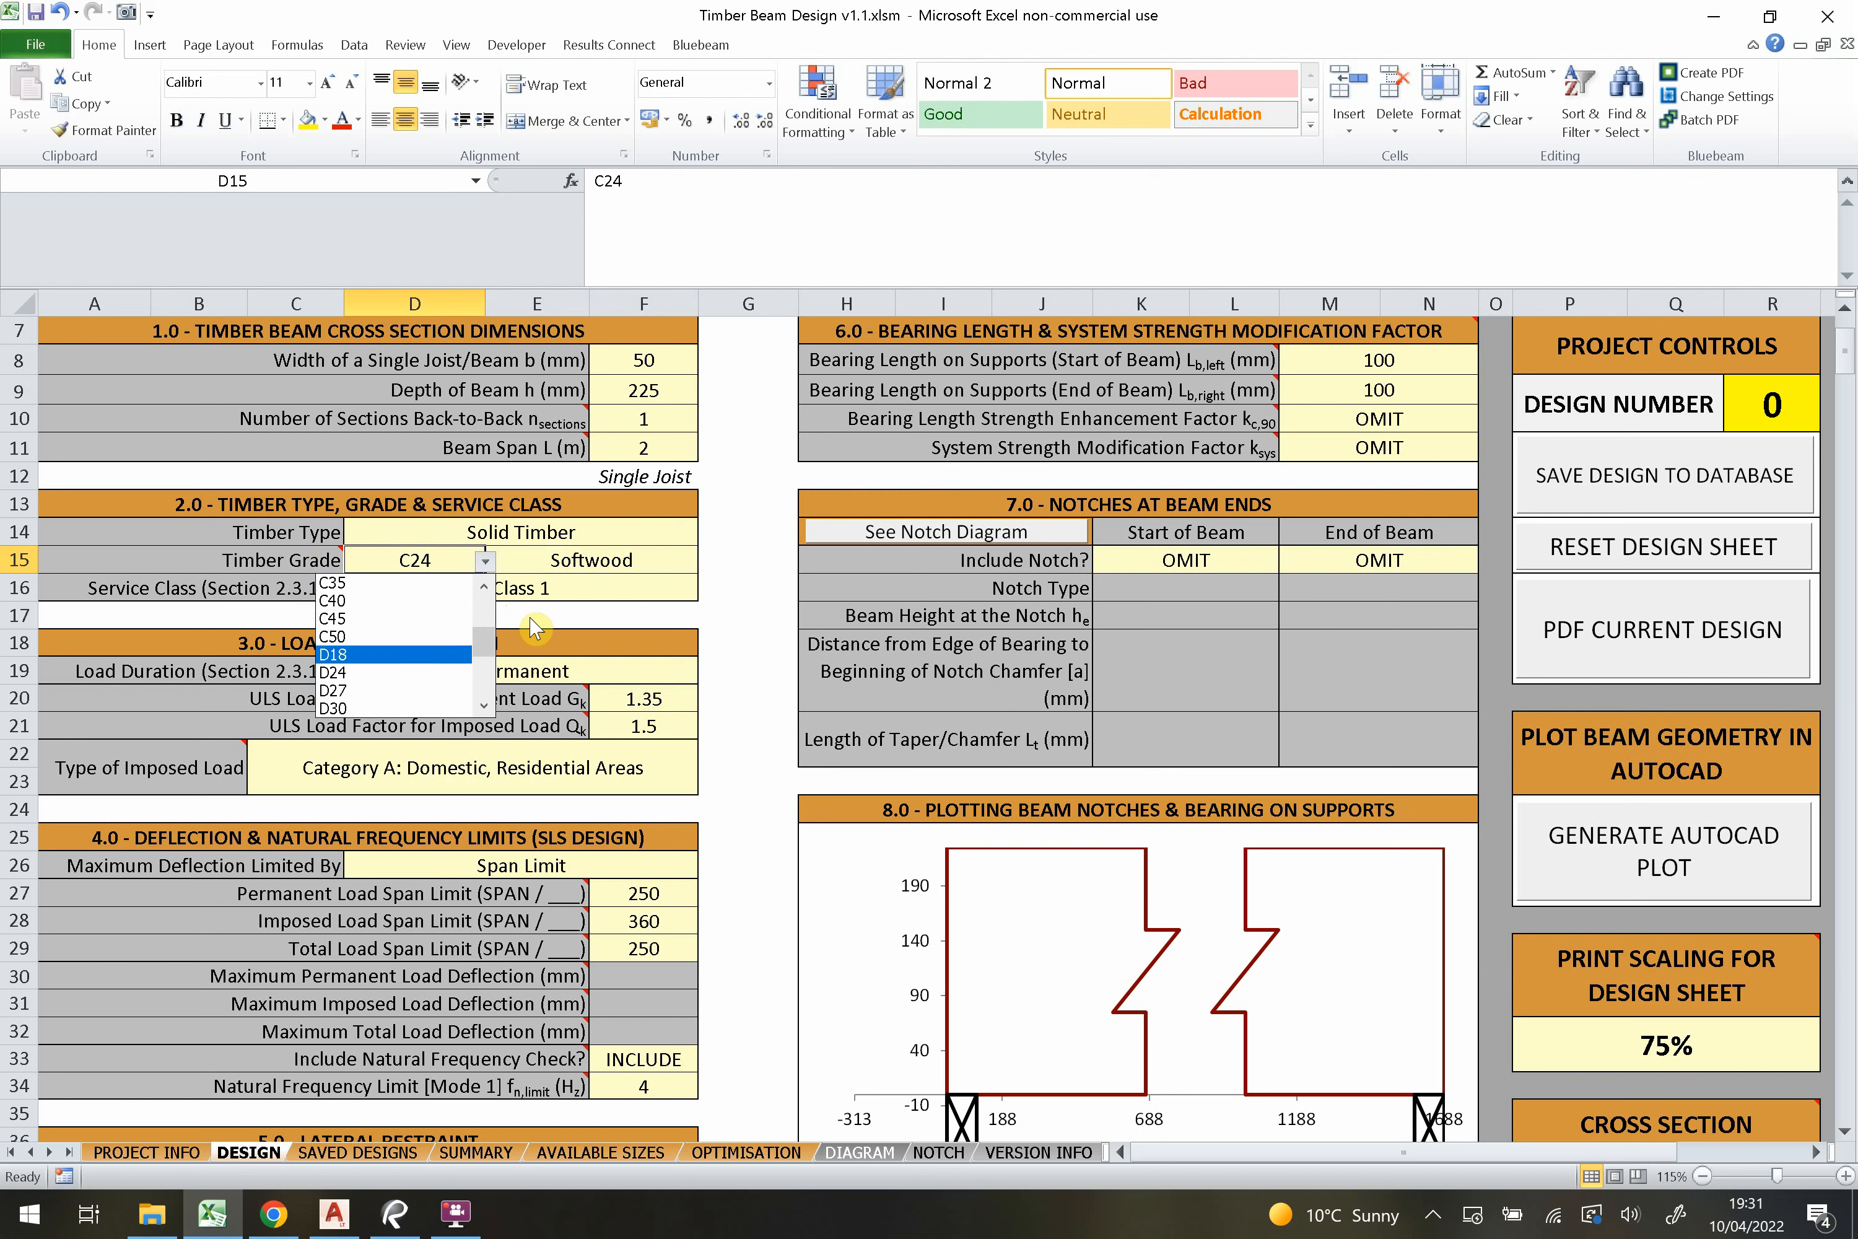
pyautogui.scroll(3, 484, 639)
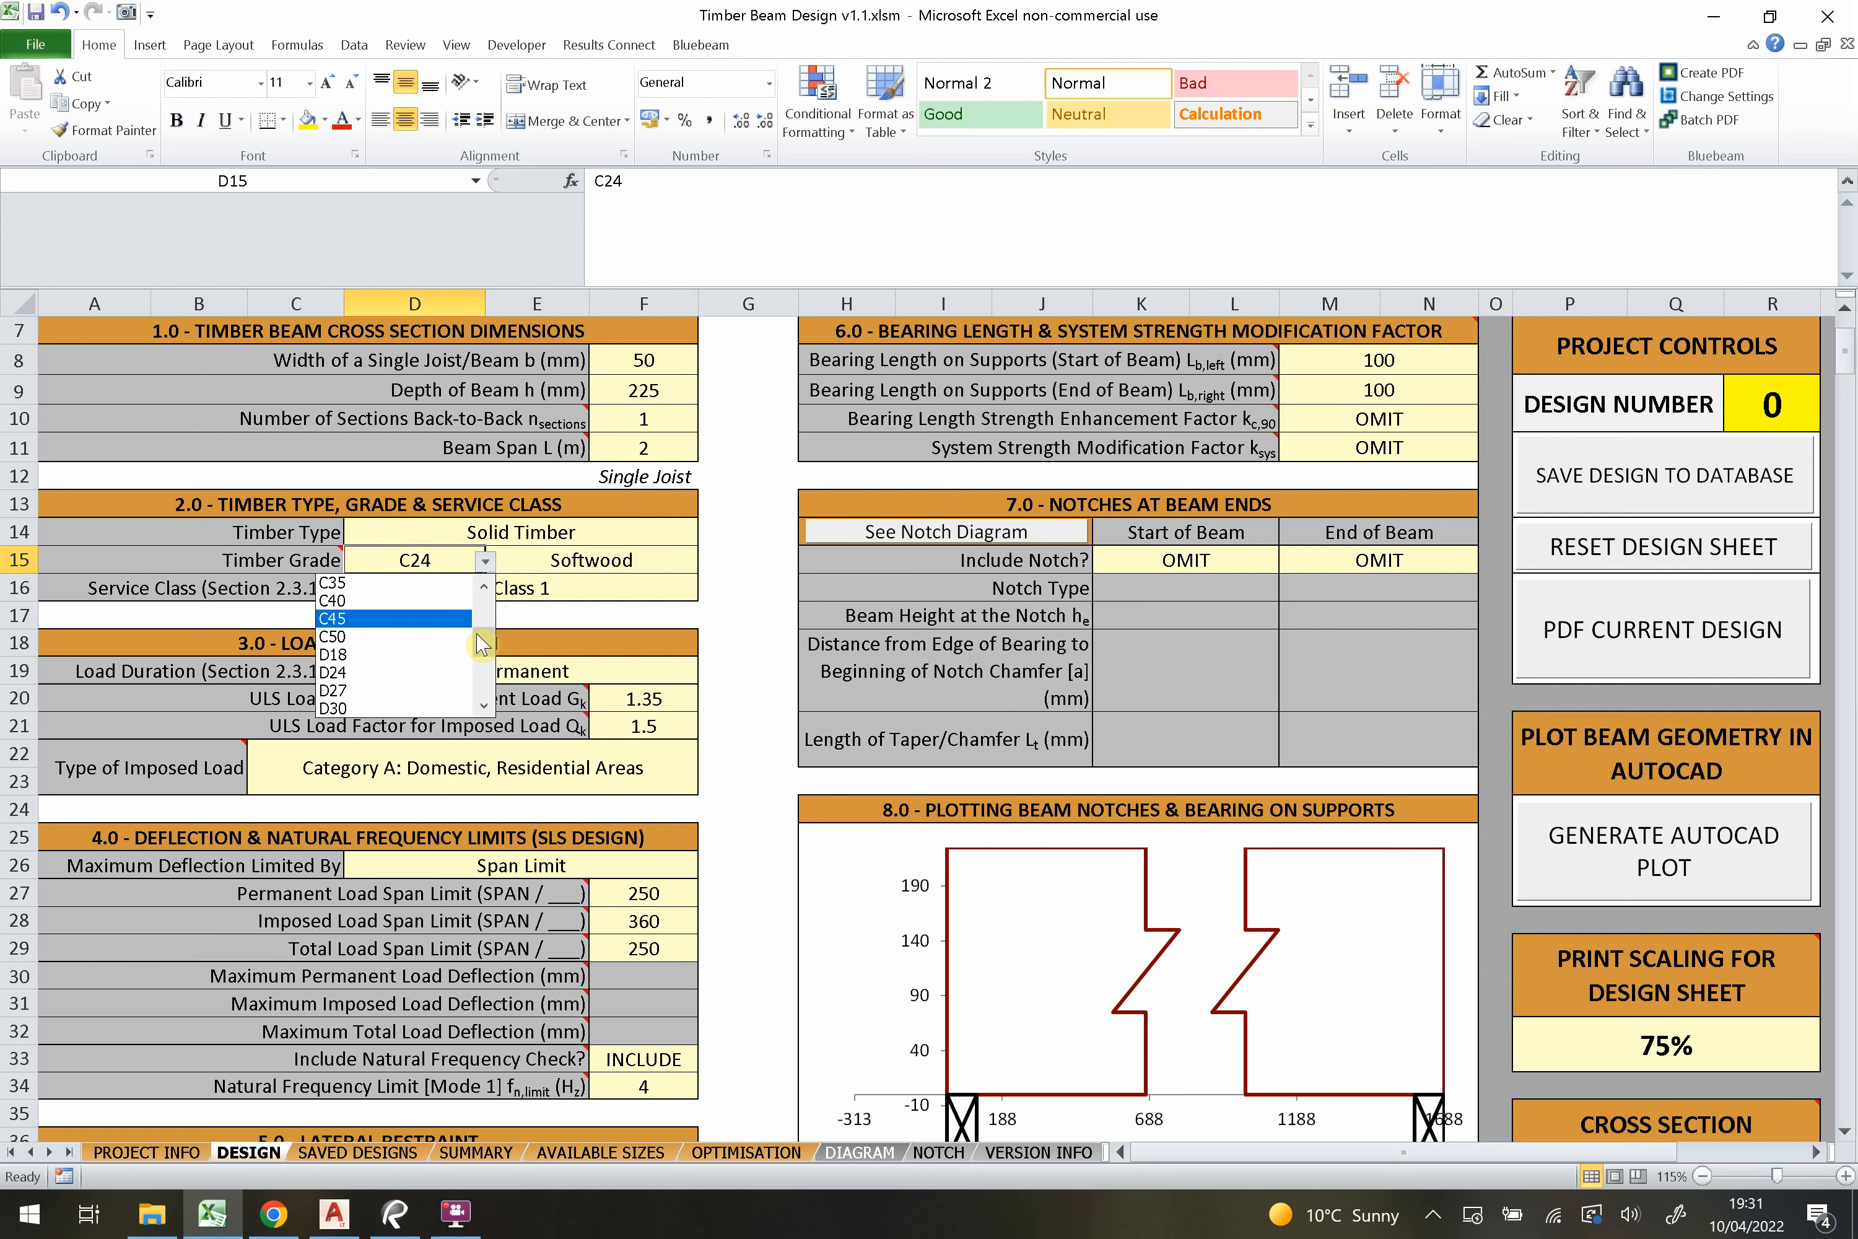
pyautogui.click(544, 562)
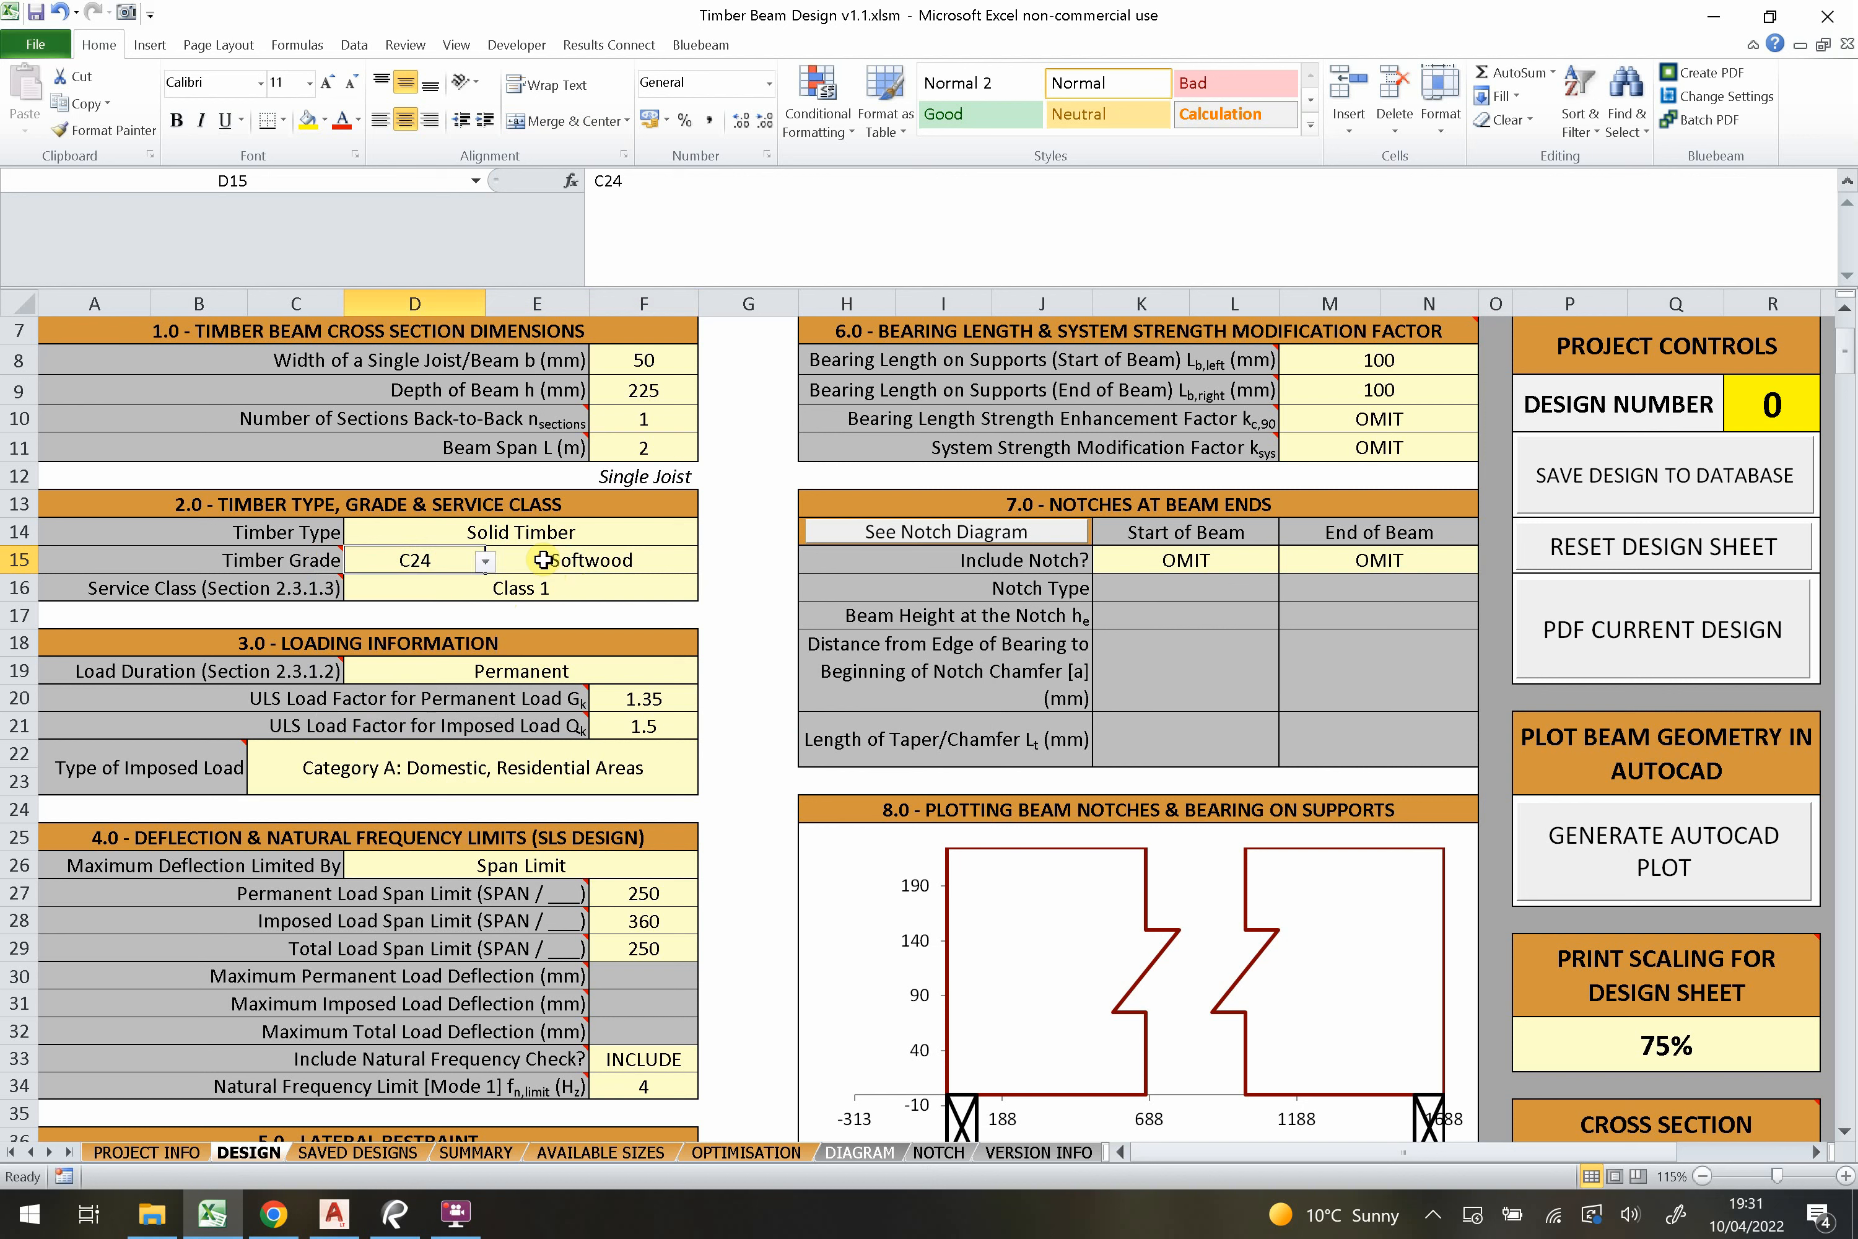
# Set the service class to Class 1 and read the guidance note on the service class label.
pyautogui.click(415, 578)
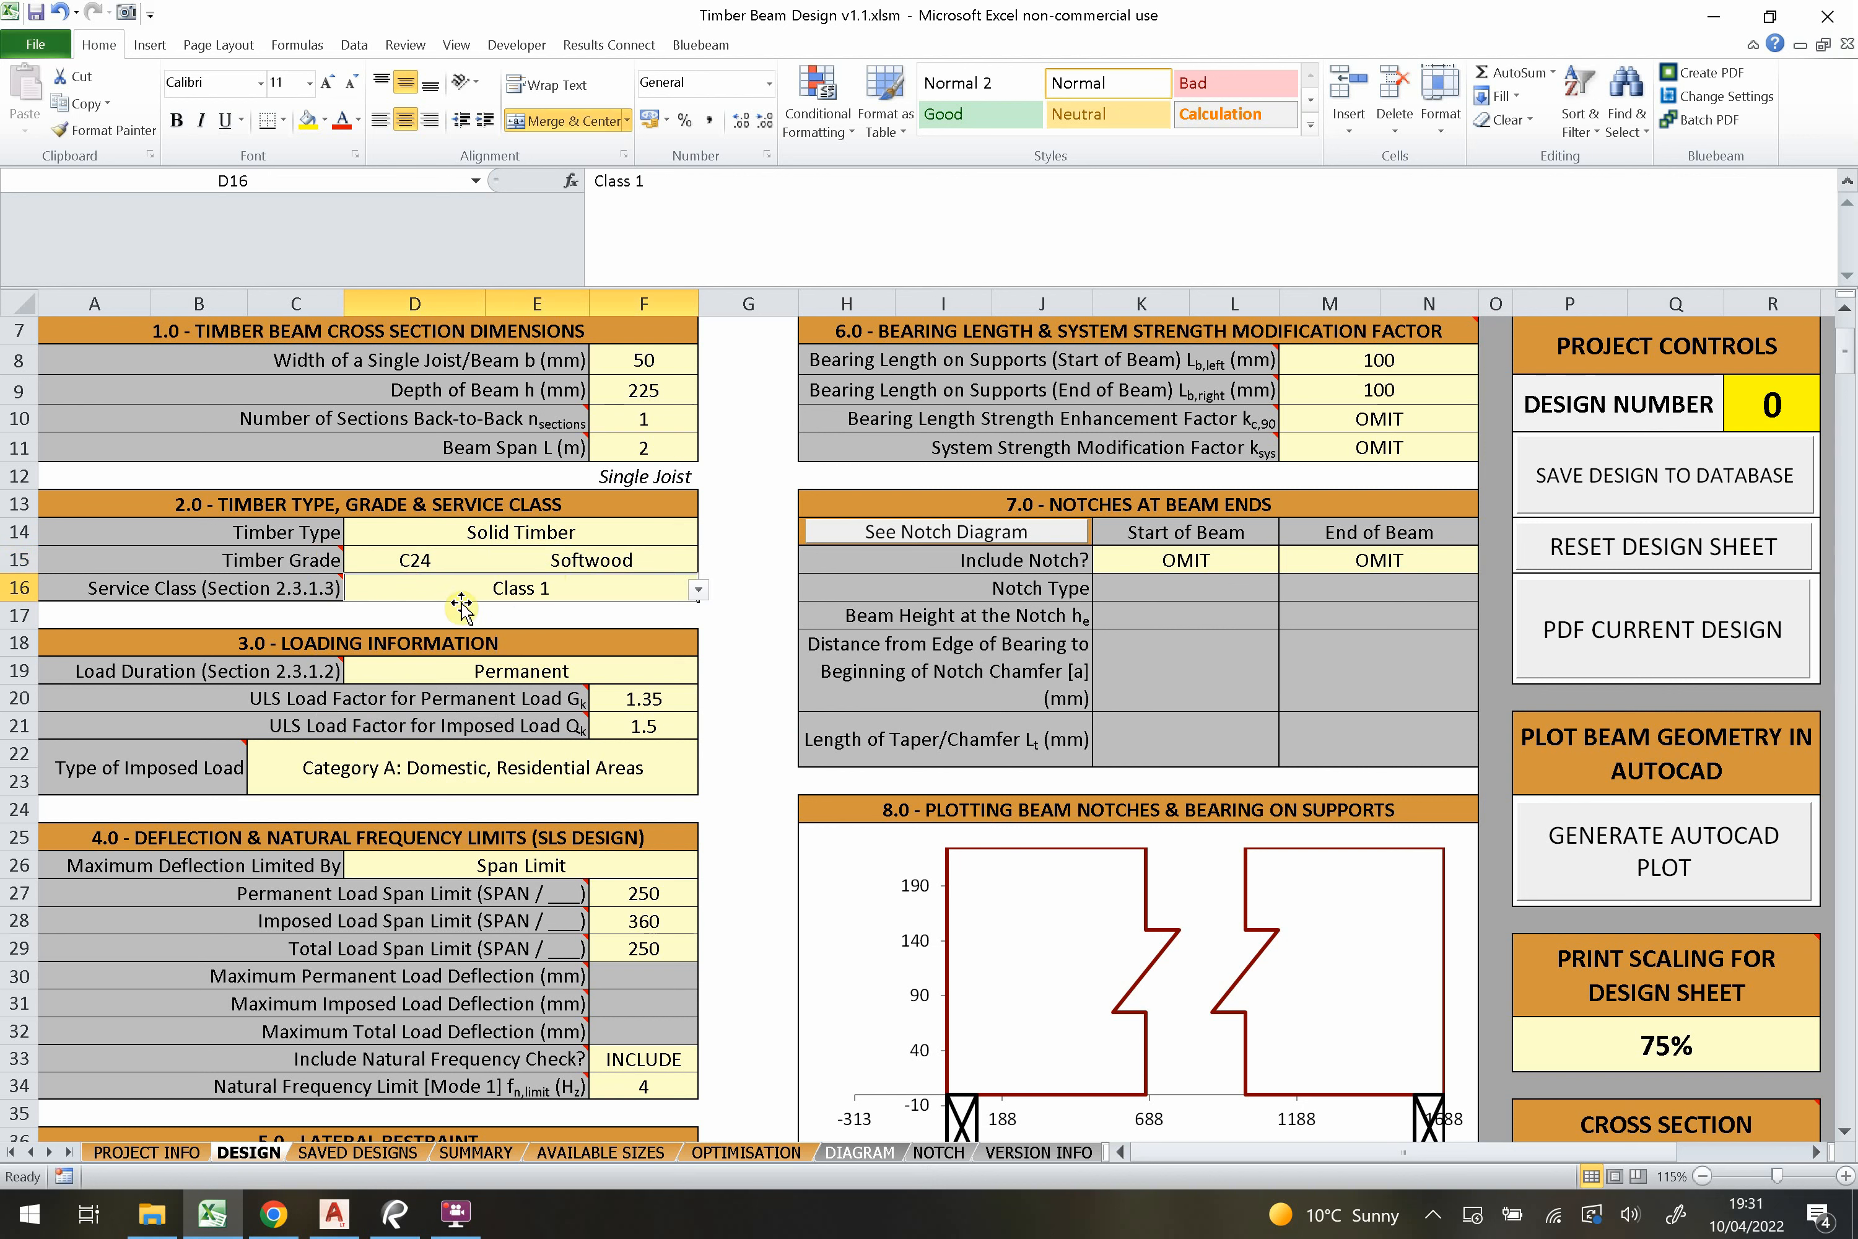
pyautogui.click(698, 591)
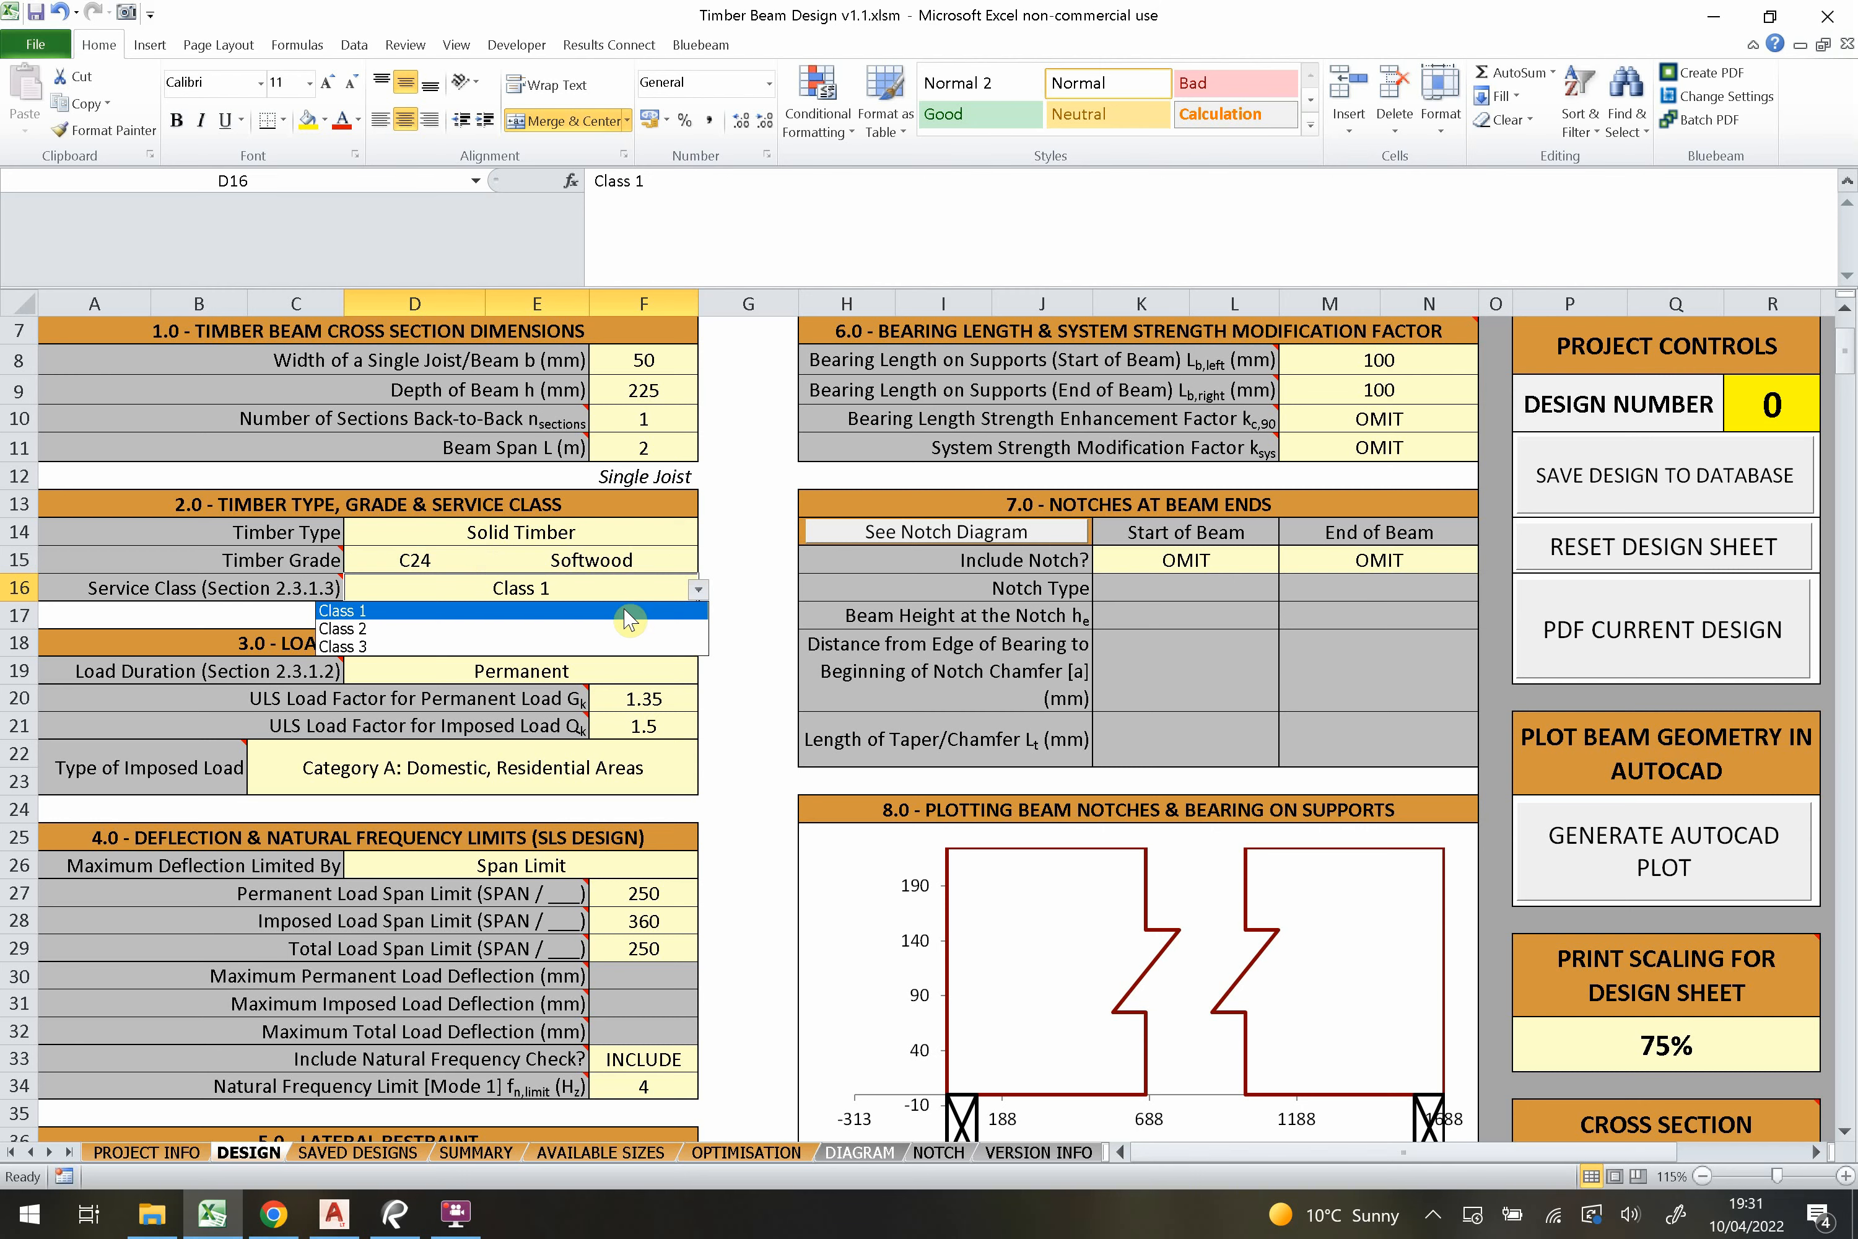
pyautogui.click(613, 583)
pyautogui.click(308, 586)
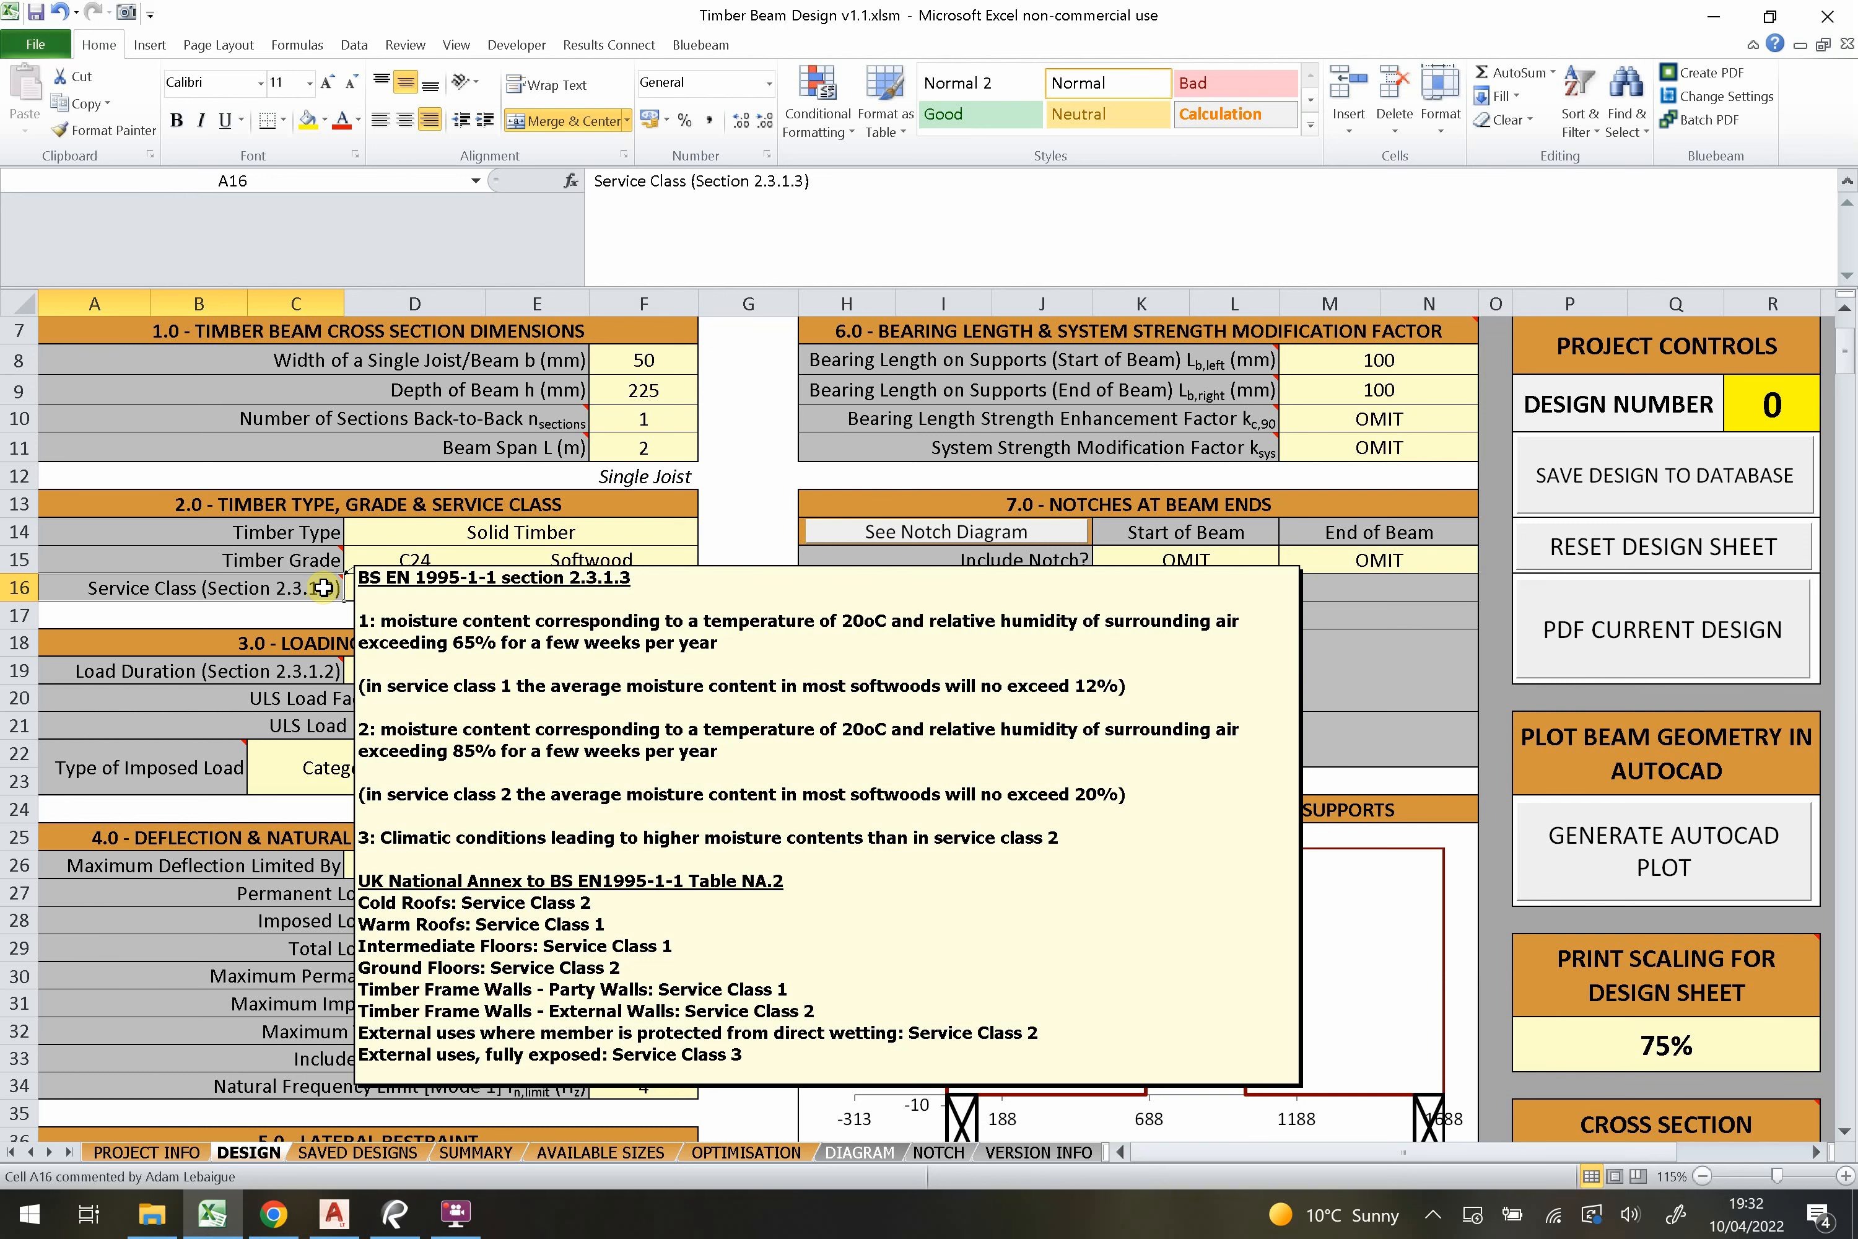
pyautogui.click(432, 593)
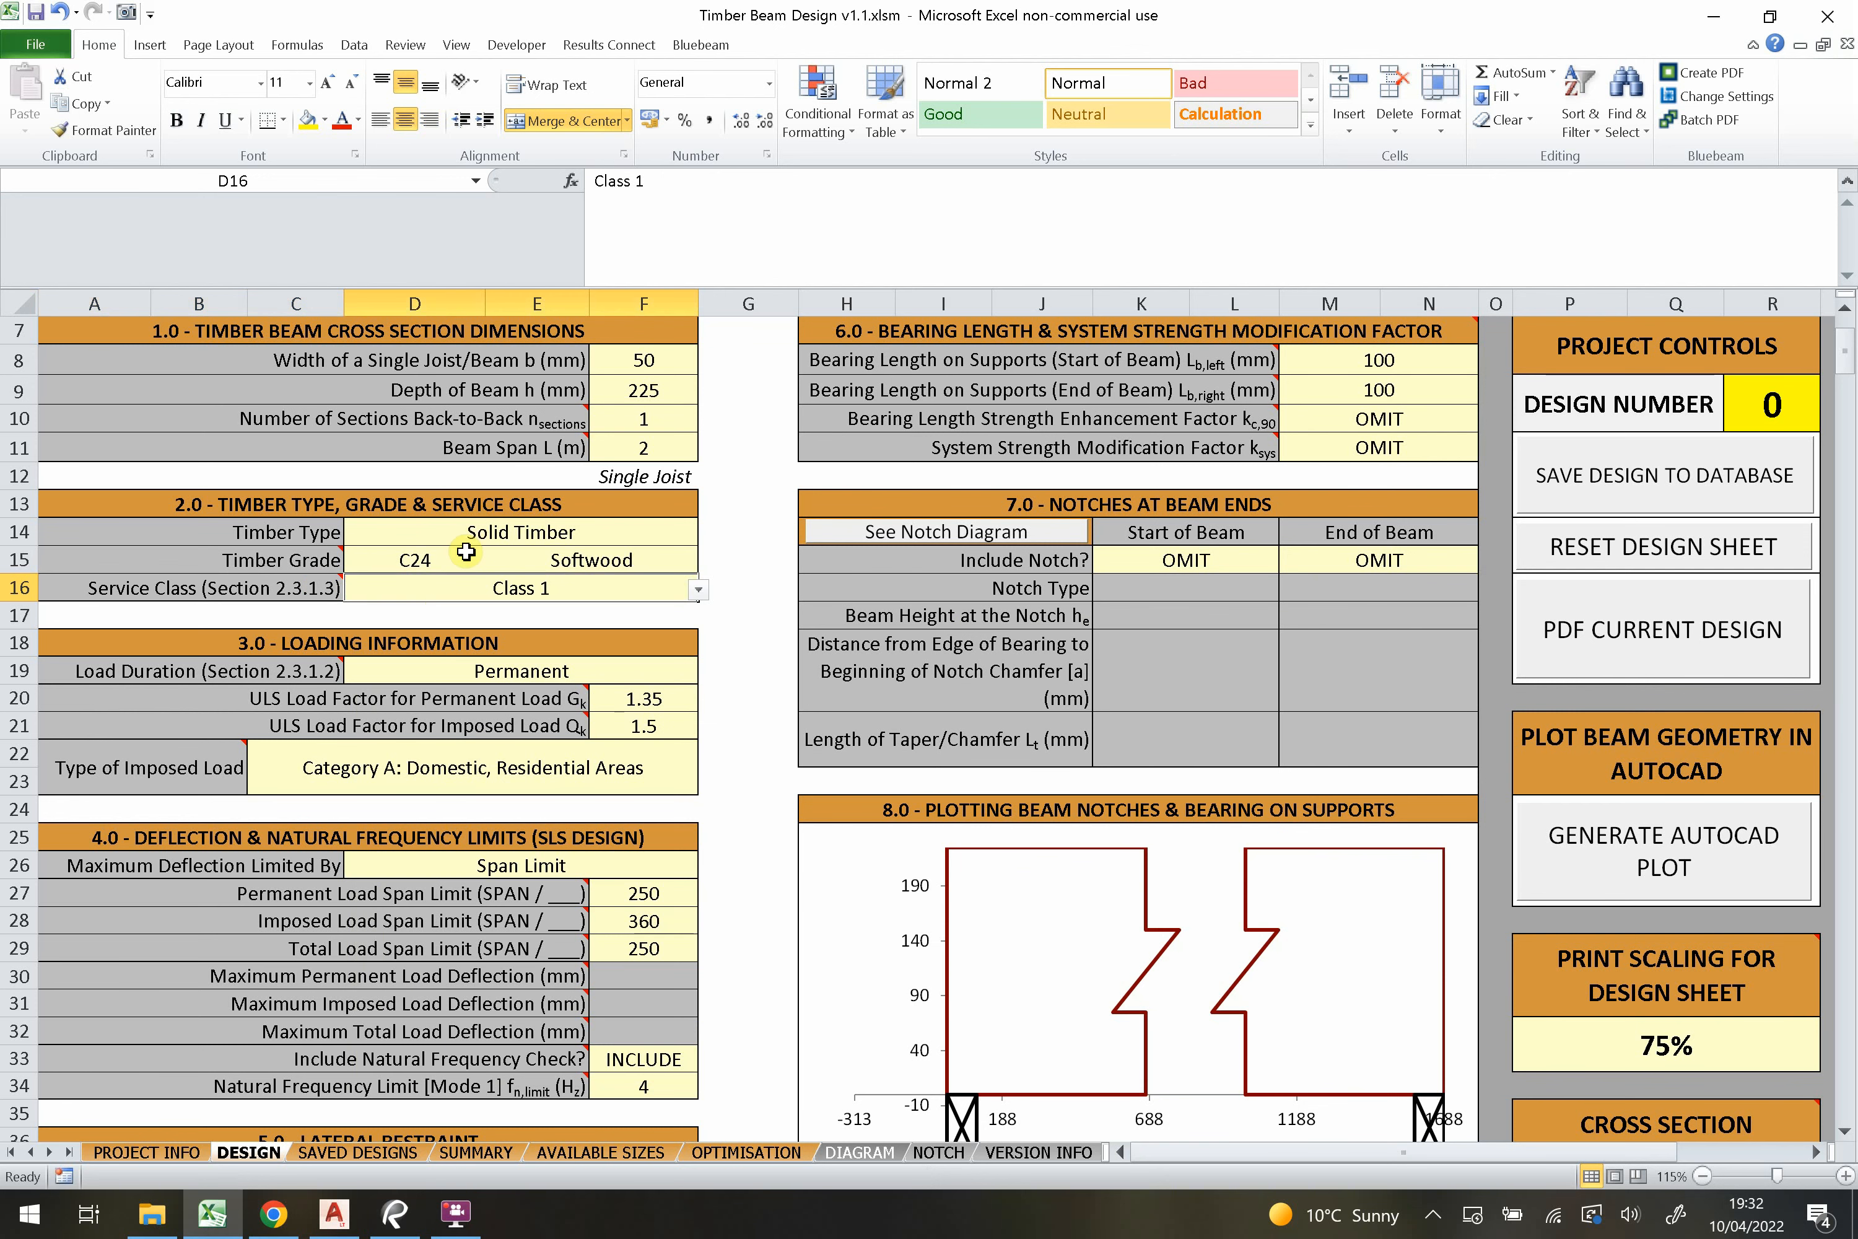
# Choose Permanent as the load duration in the loading information section.
pyautogui.click(373, 644)
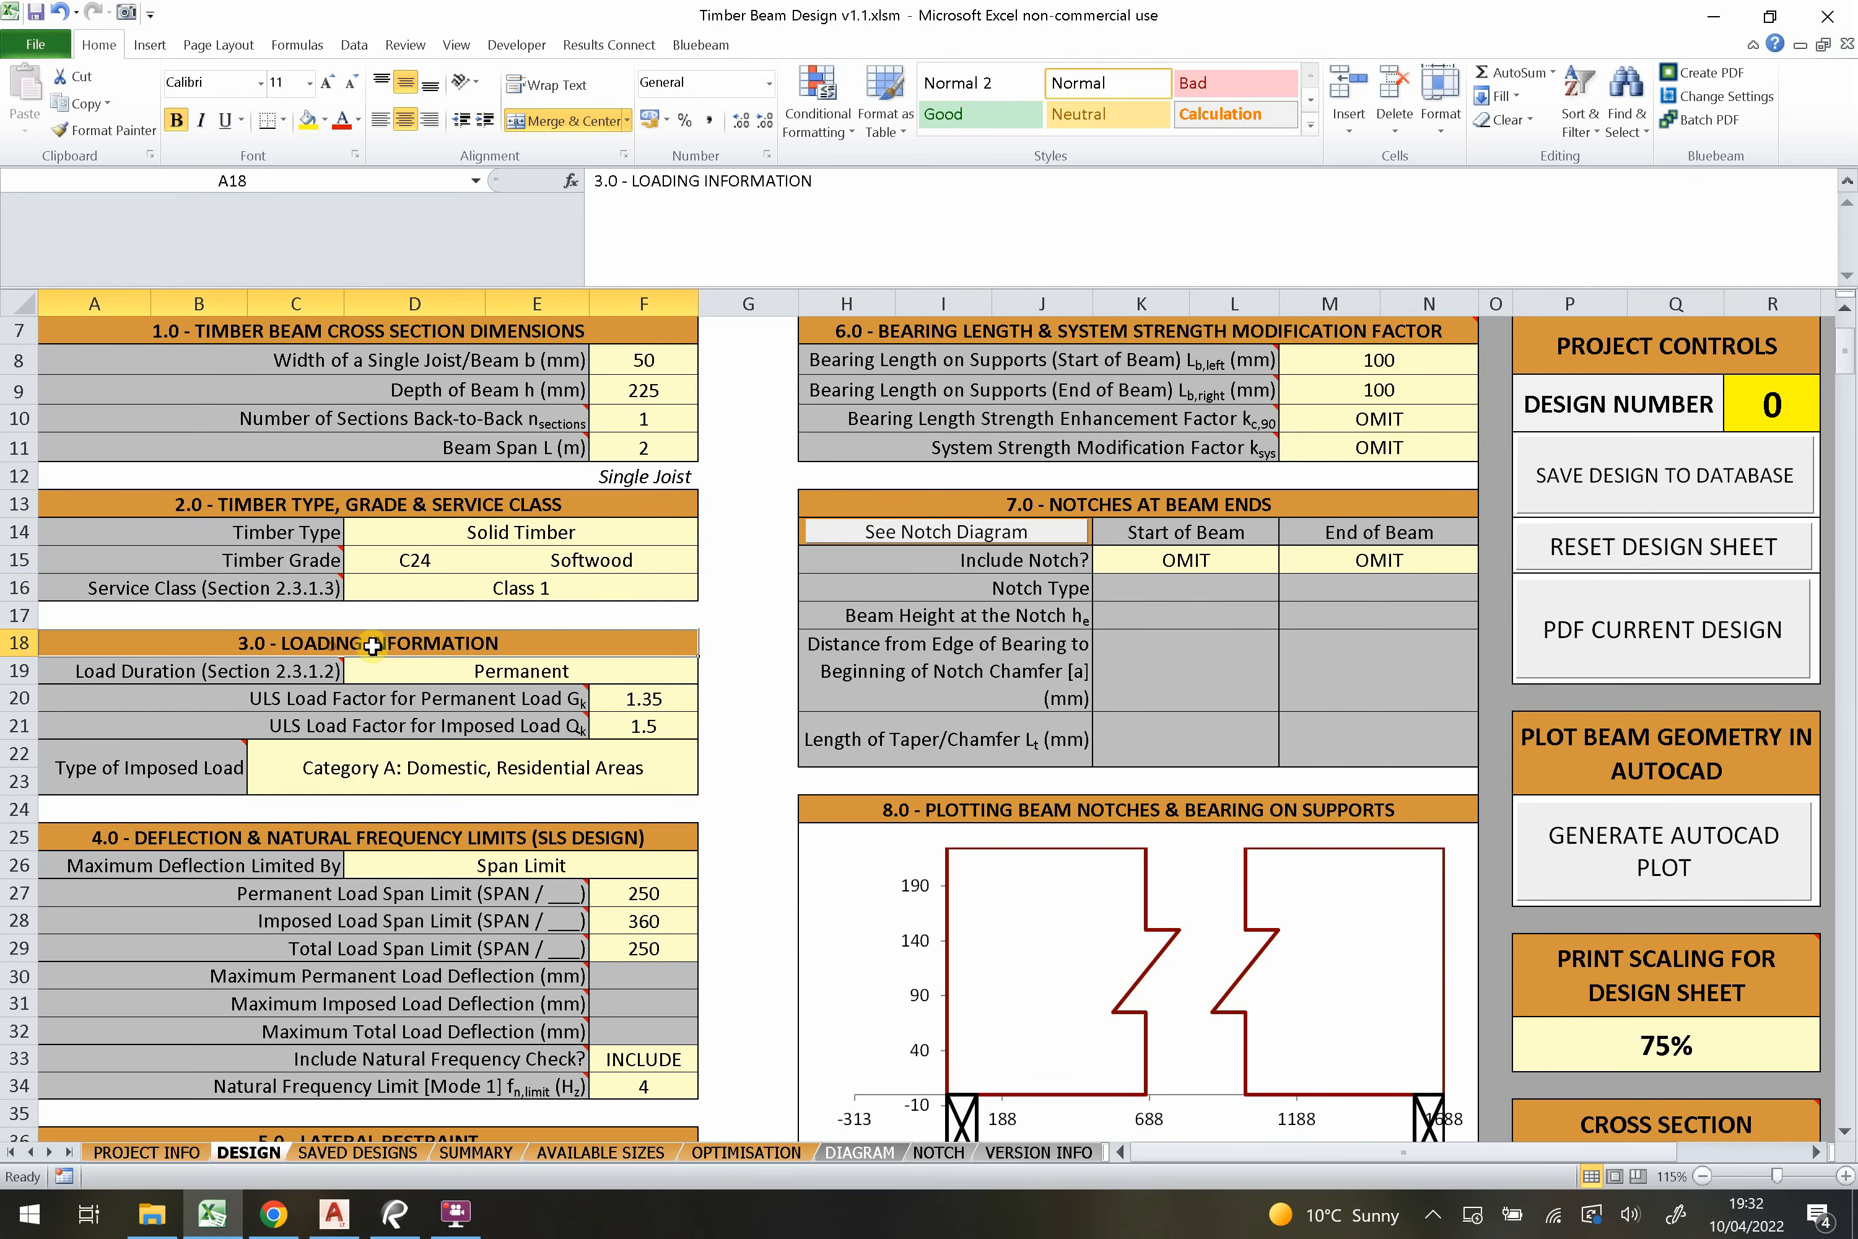
pyautogui.scroll(-1, 424, 638)
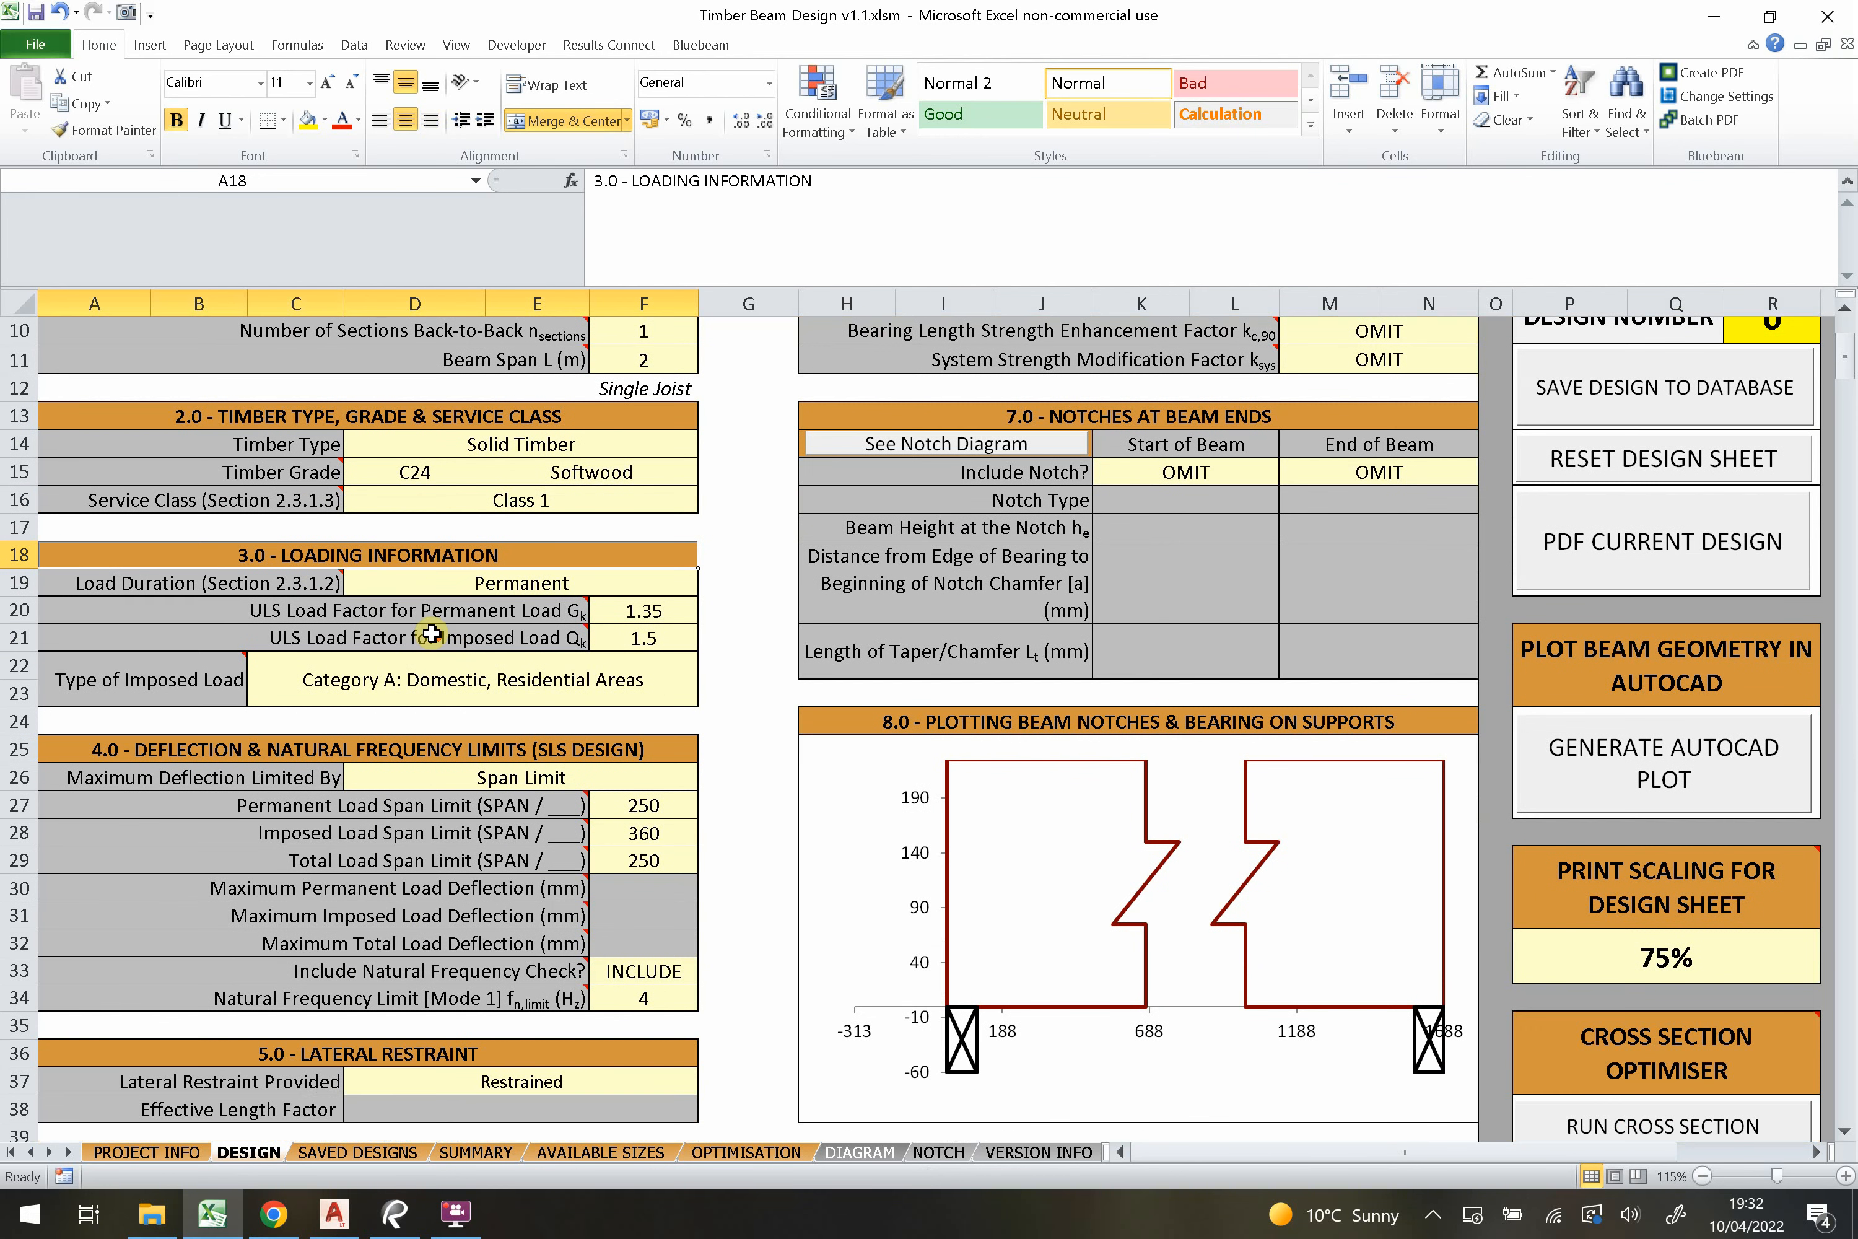
pyautogui.click(385, 578)
pyautogui.click(695, 590)
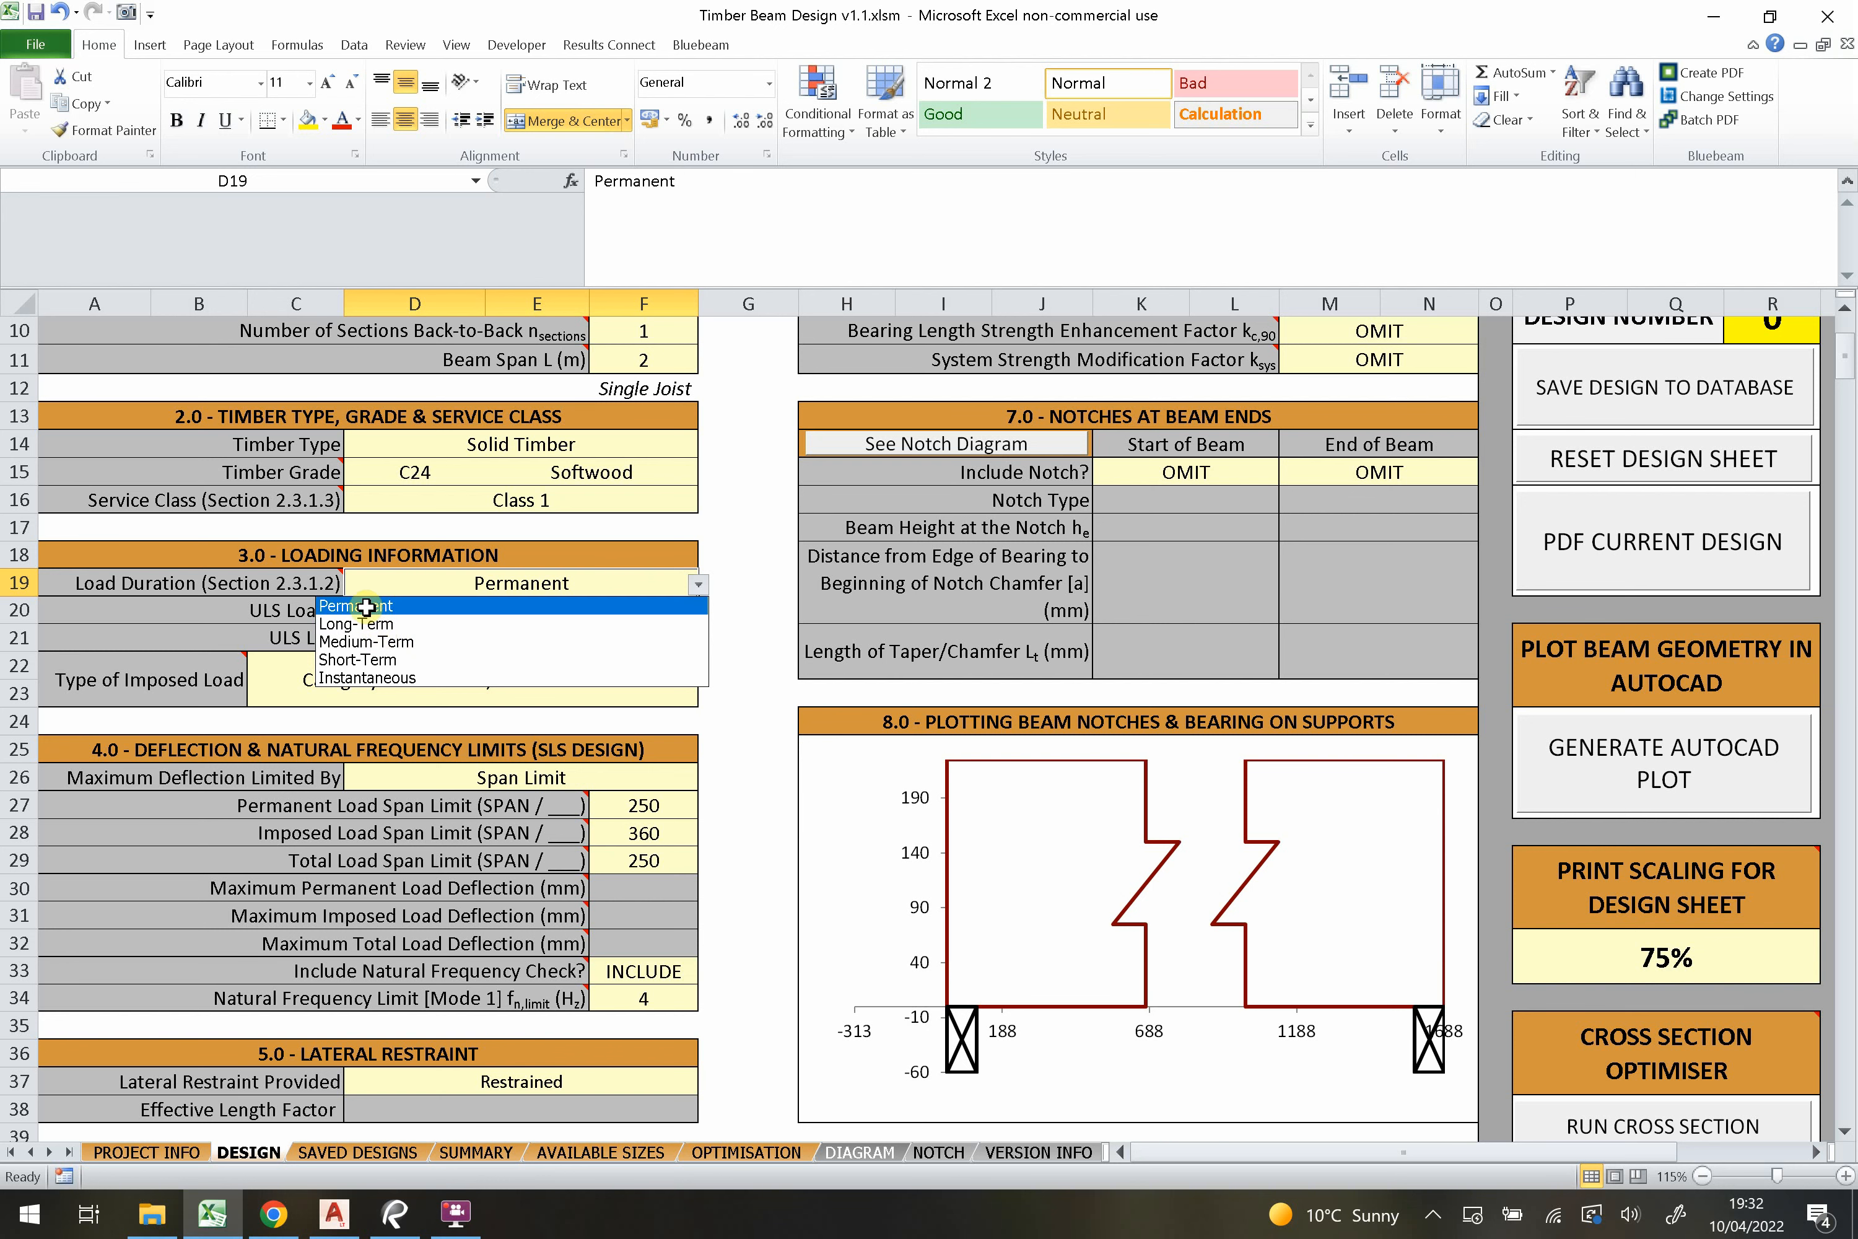
pyautogui.click(368, 605)
# Check the ULS load factors for permanent and imposed load, and choose Category A: Domestic, Residential Areas as the imposed load type.
pyautogui.scroll(-1, 432, 577)
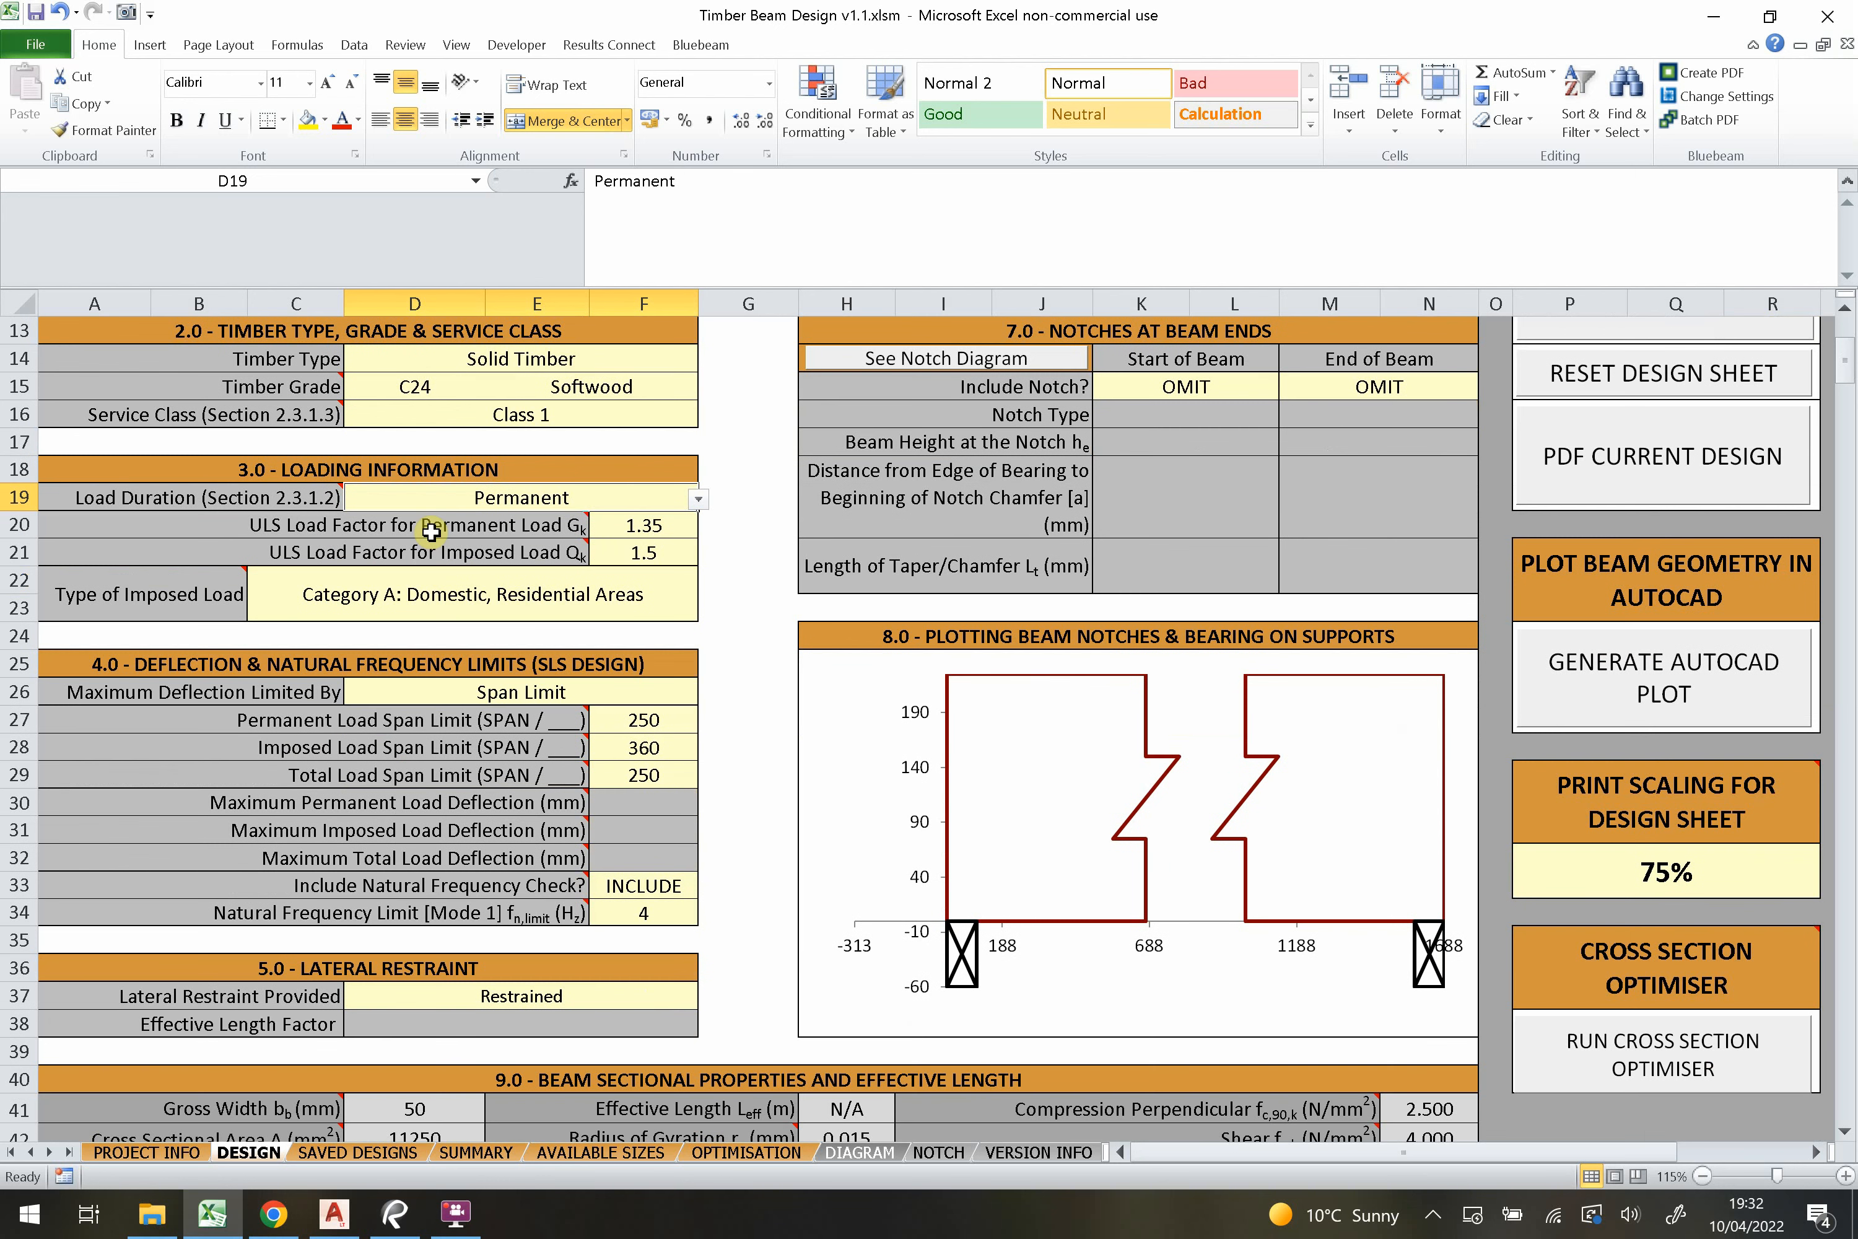
pyautogui.click(638, 524)
pyautogui.click(638, 556)
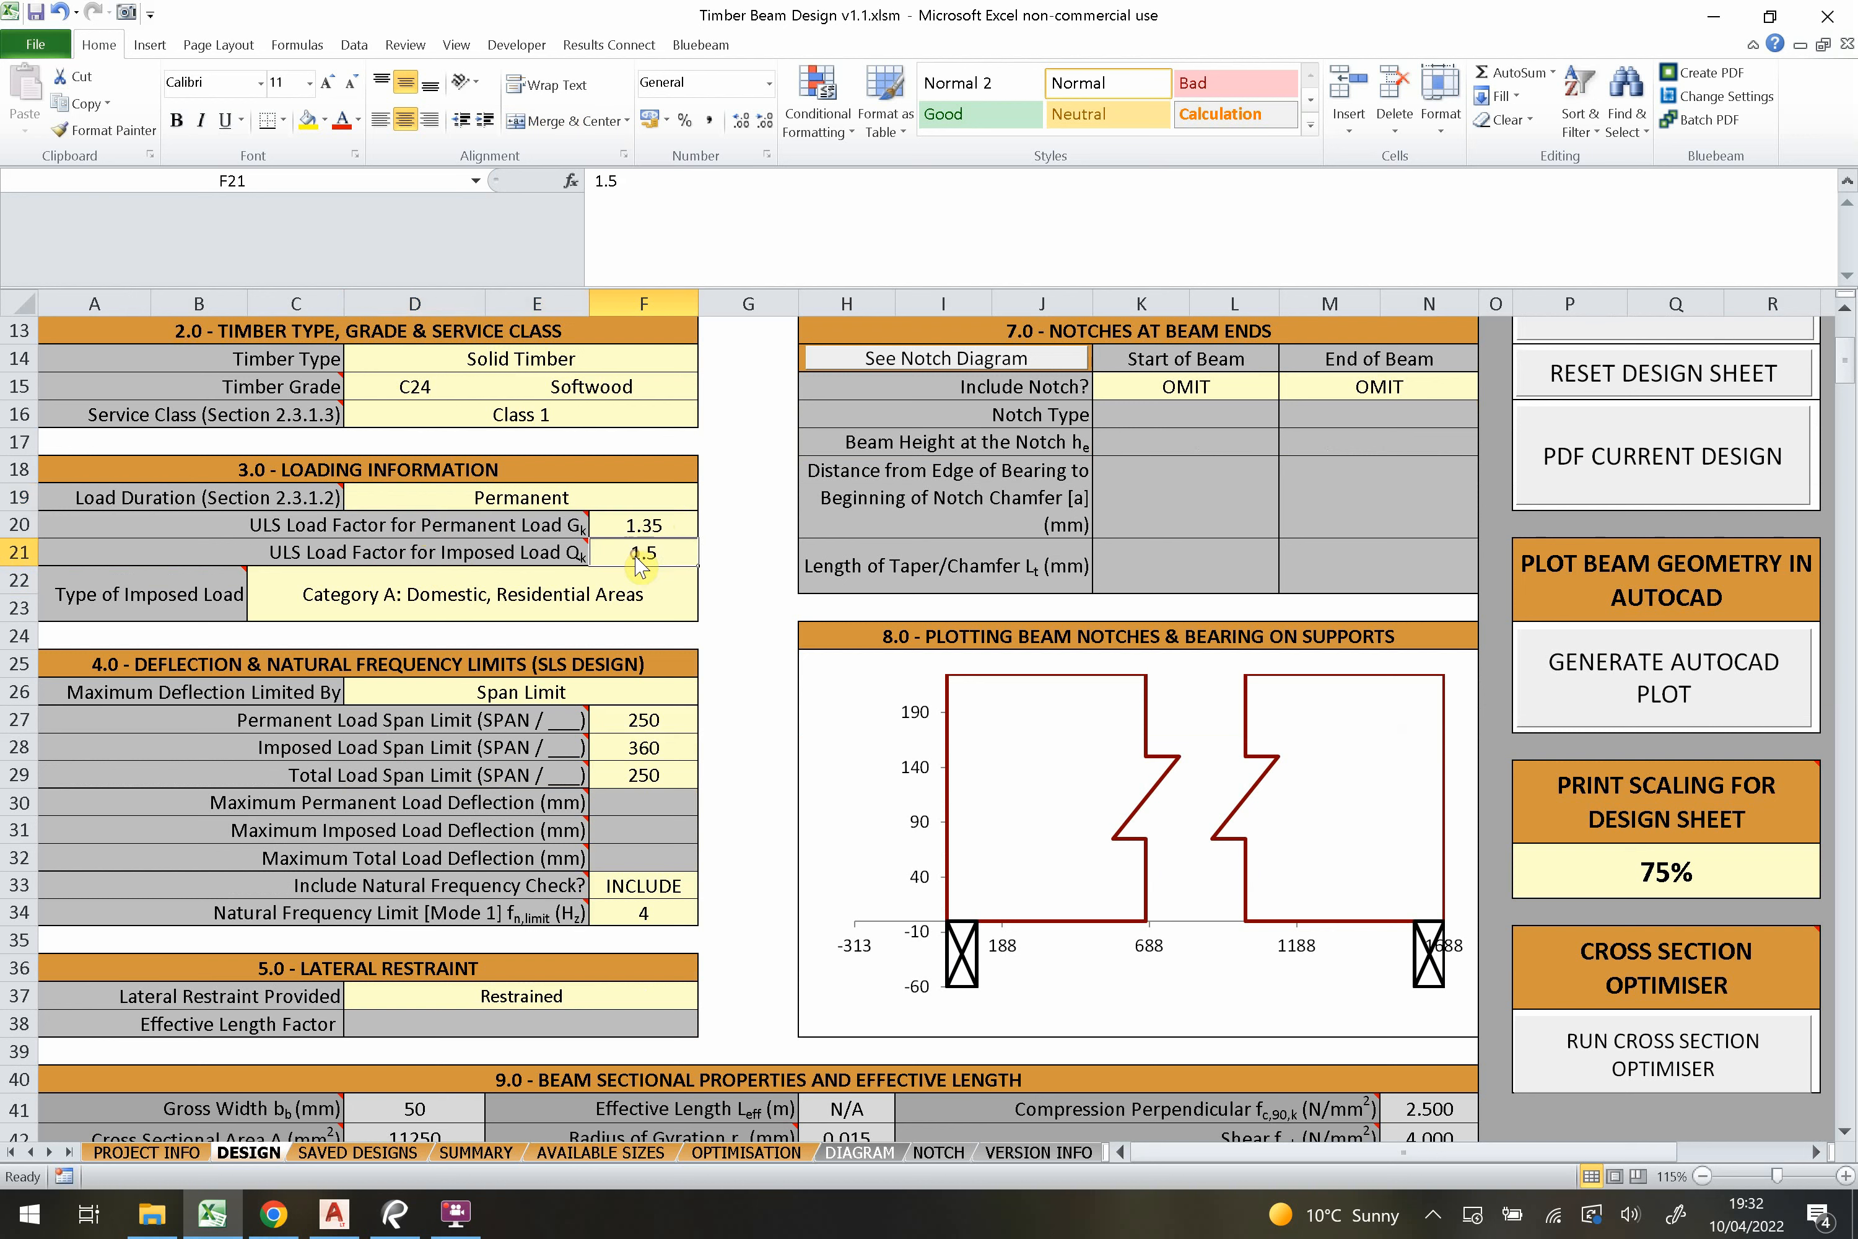
pyautogui.click(643, 522)
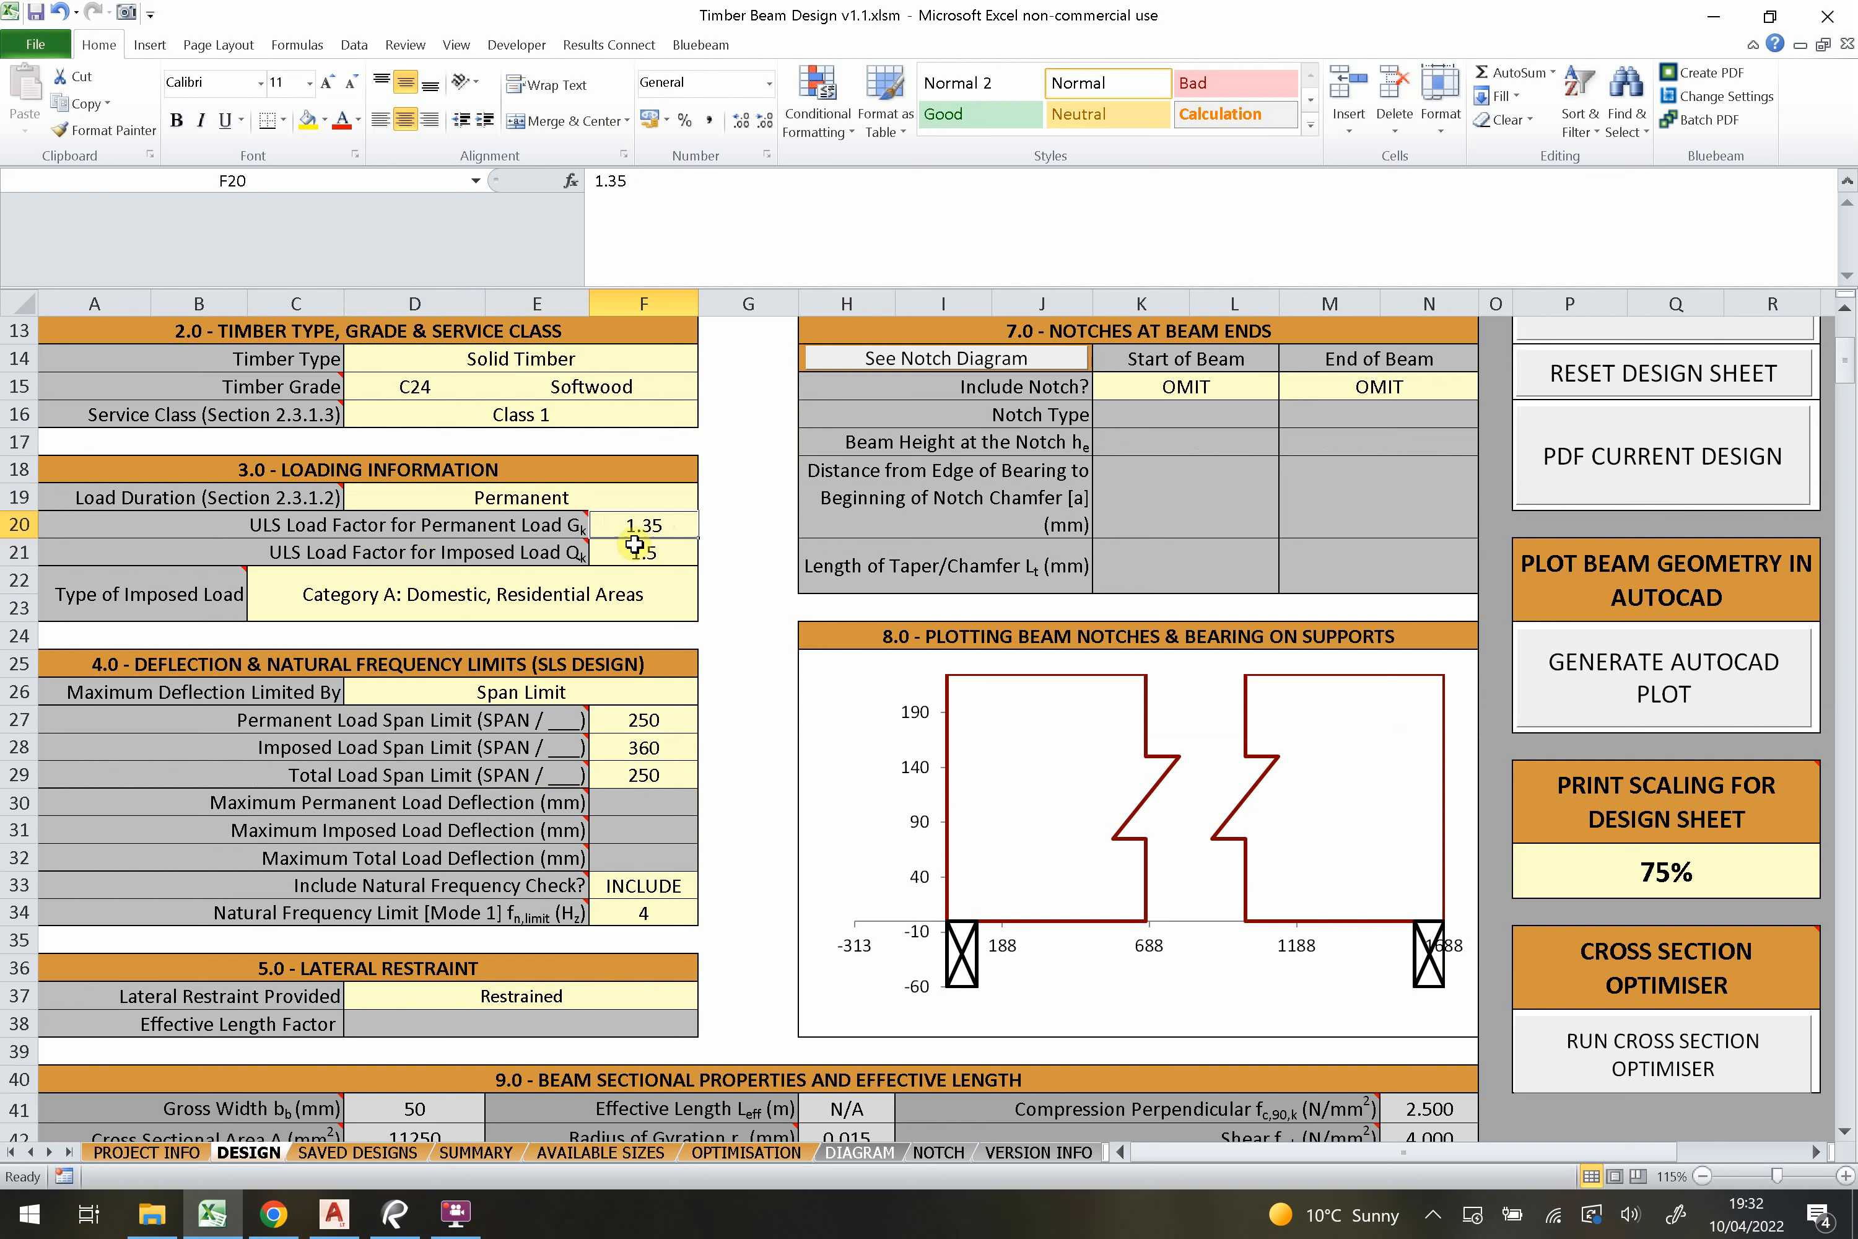
pyautogui.click(627, 588)
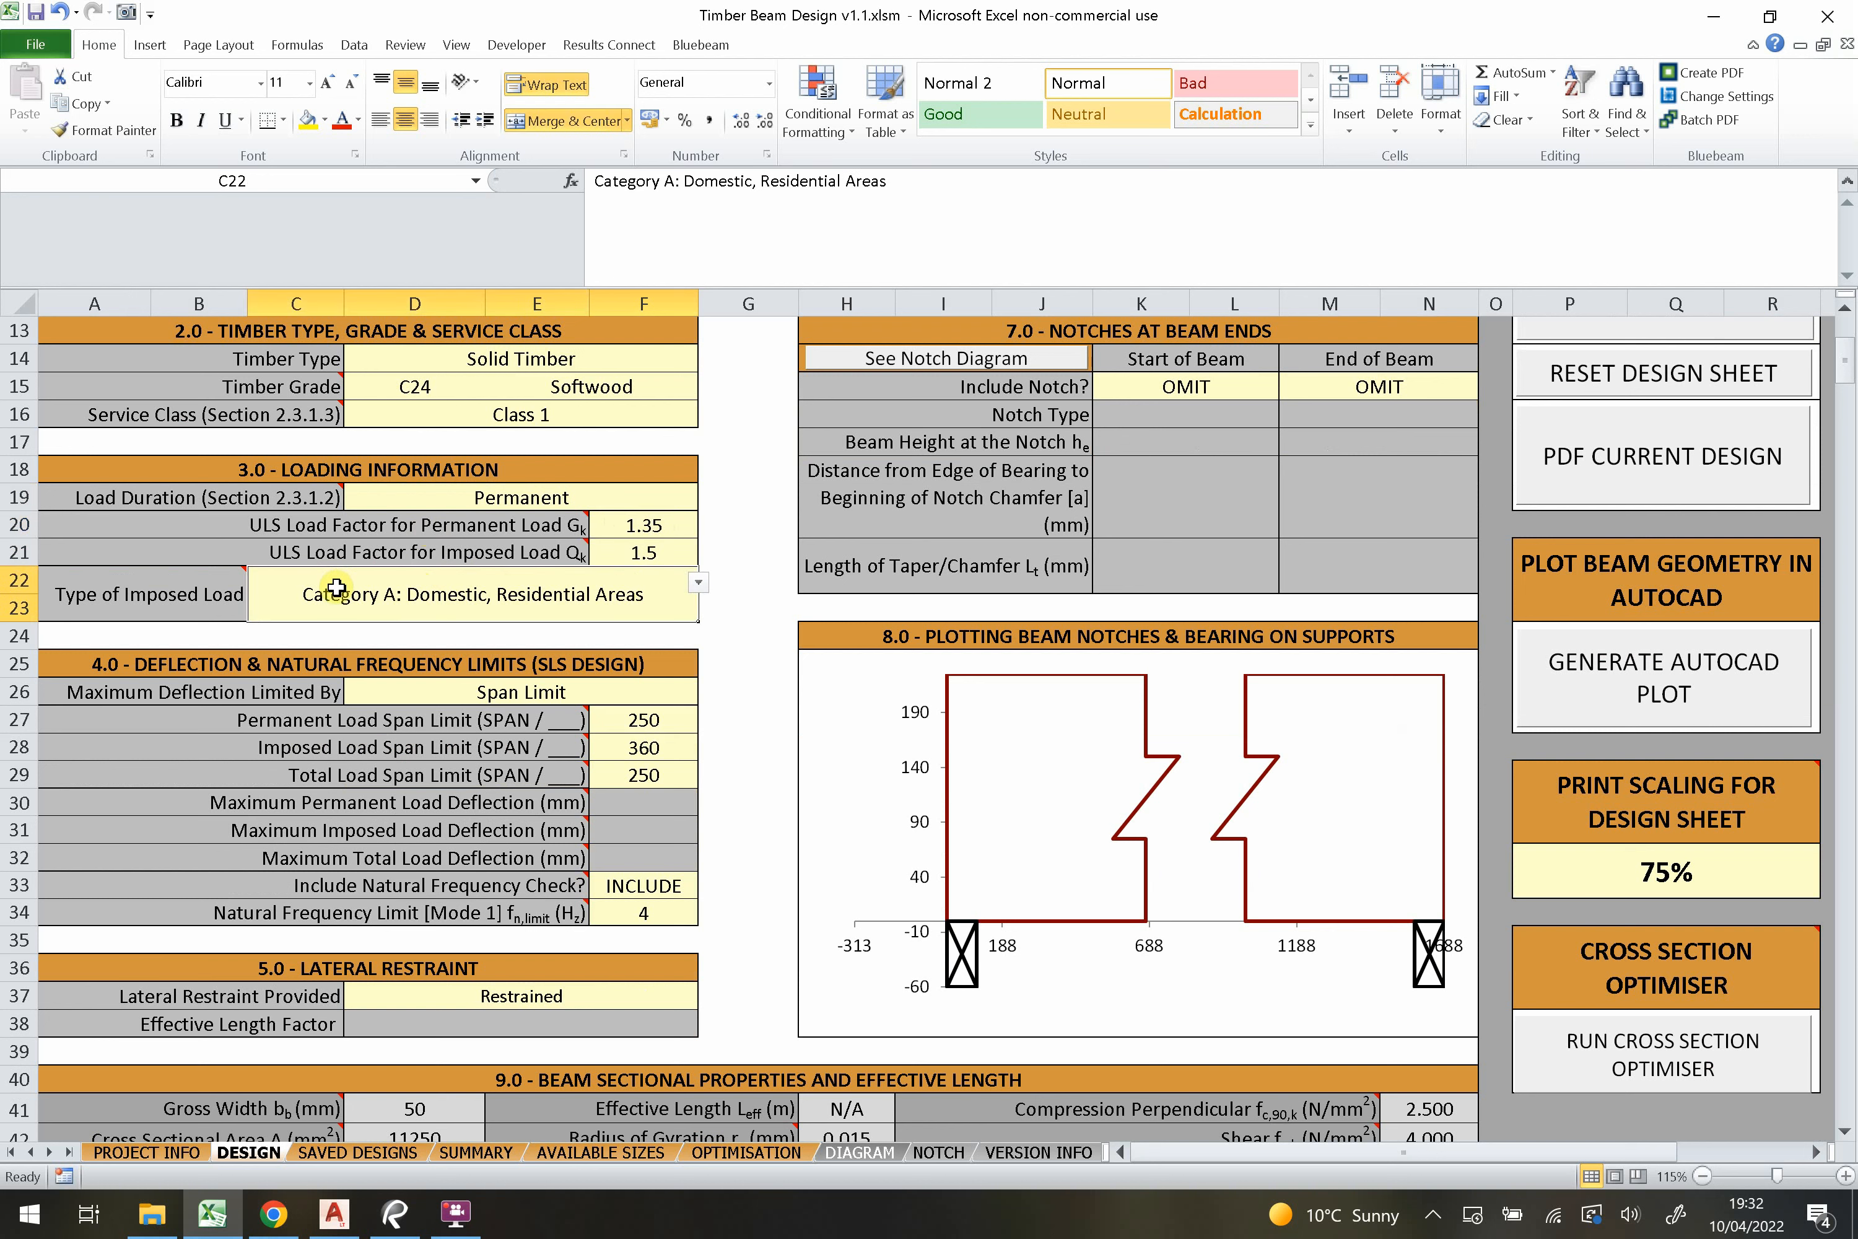
pyautogui.click(699, 583)
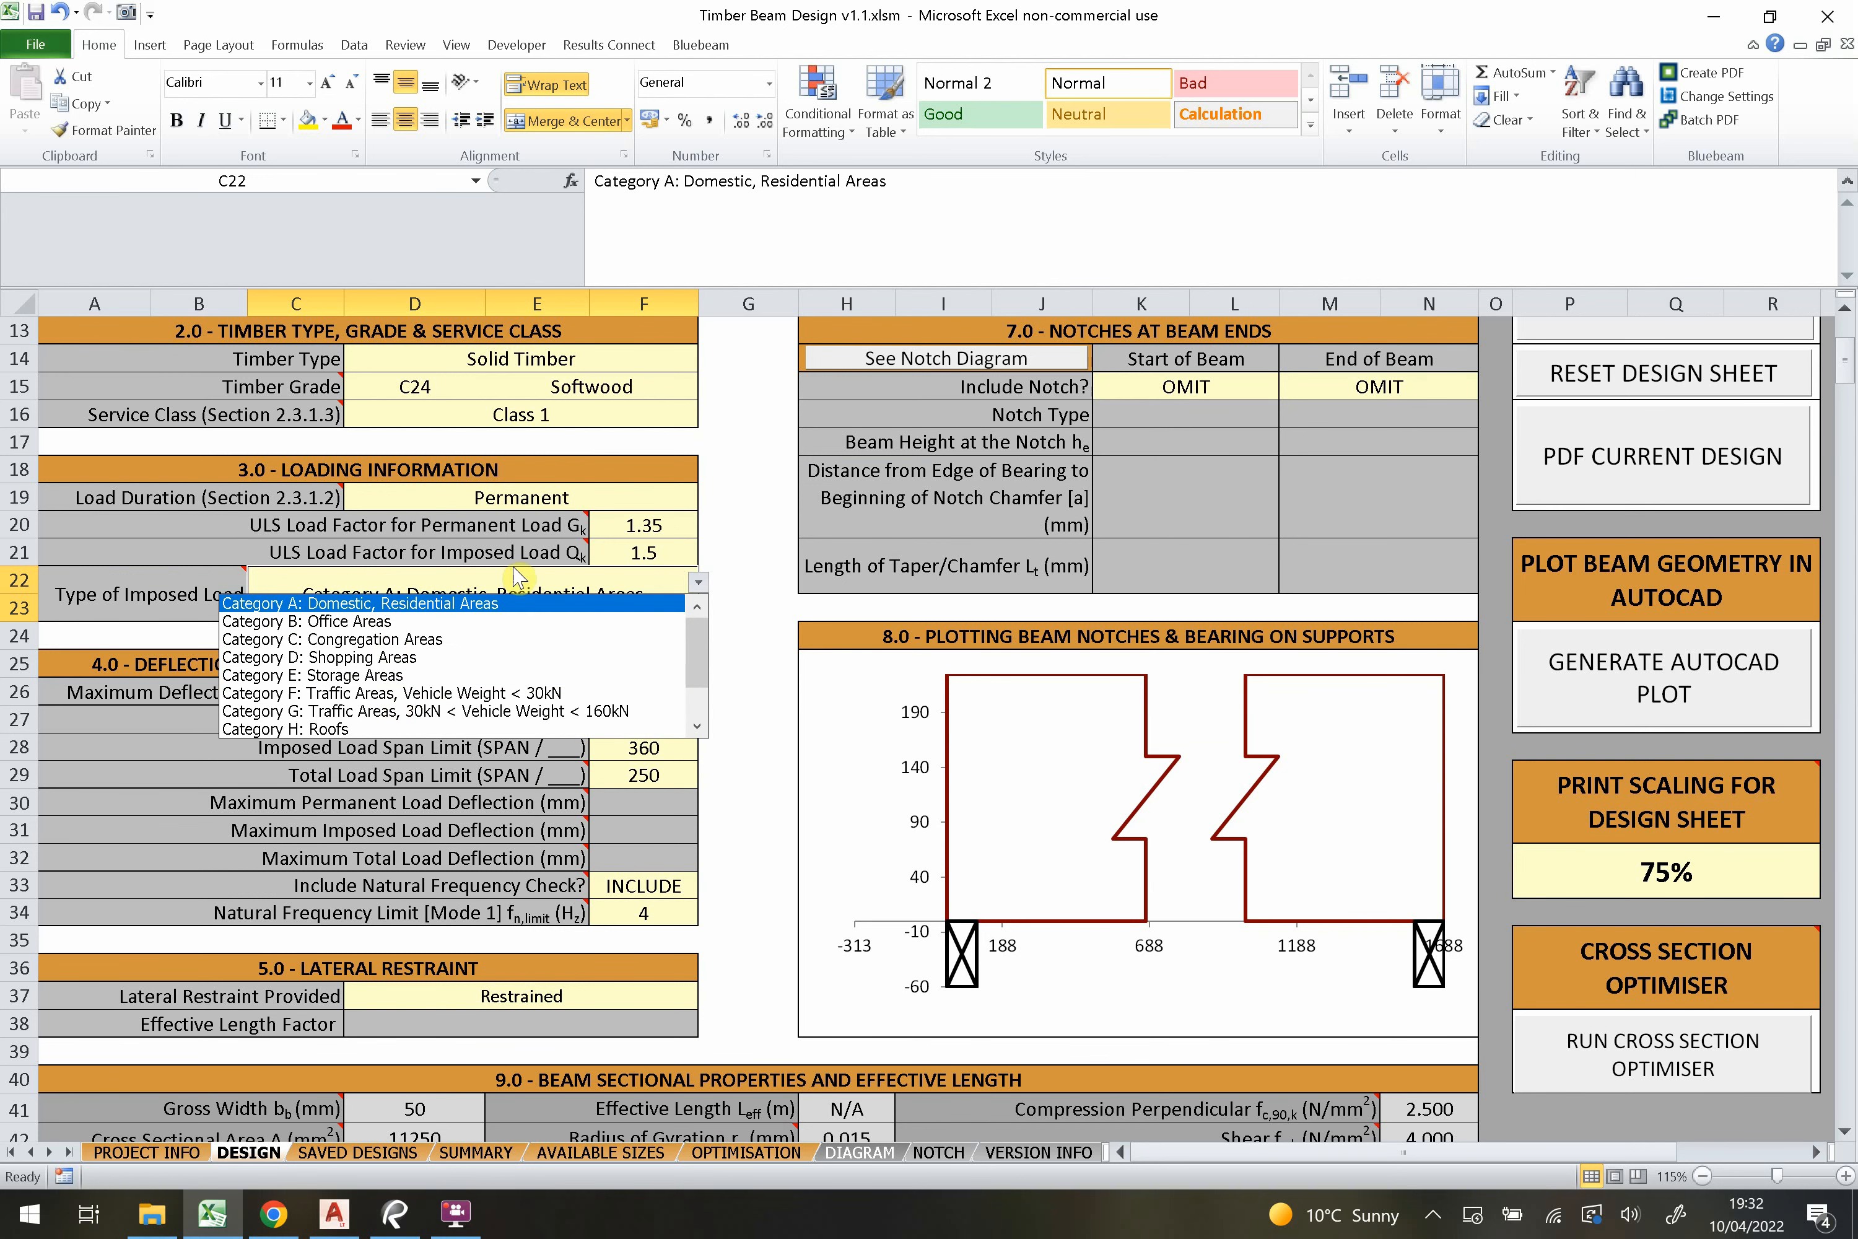
pyautogui.click(560, 601)
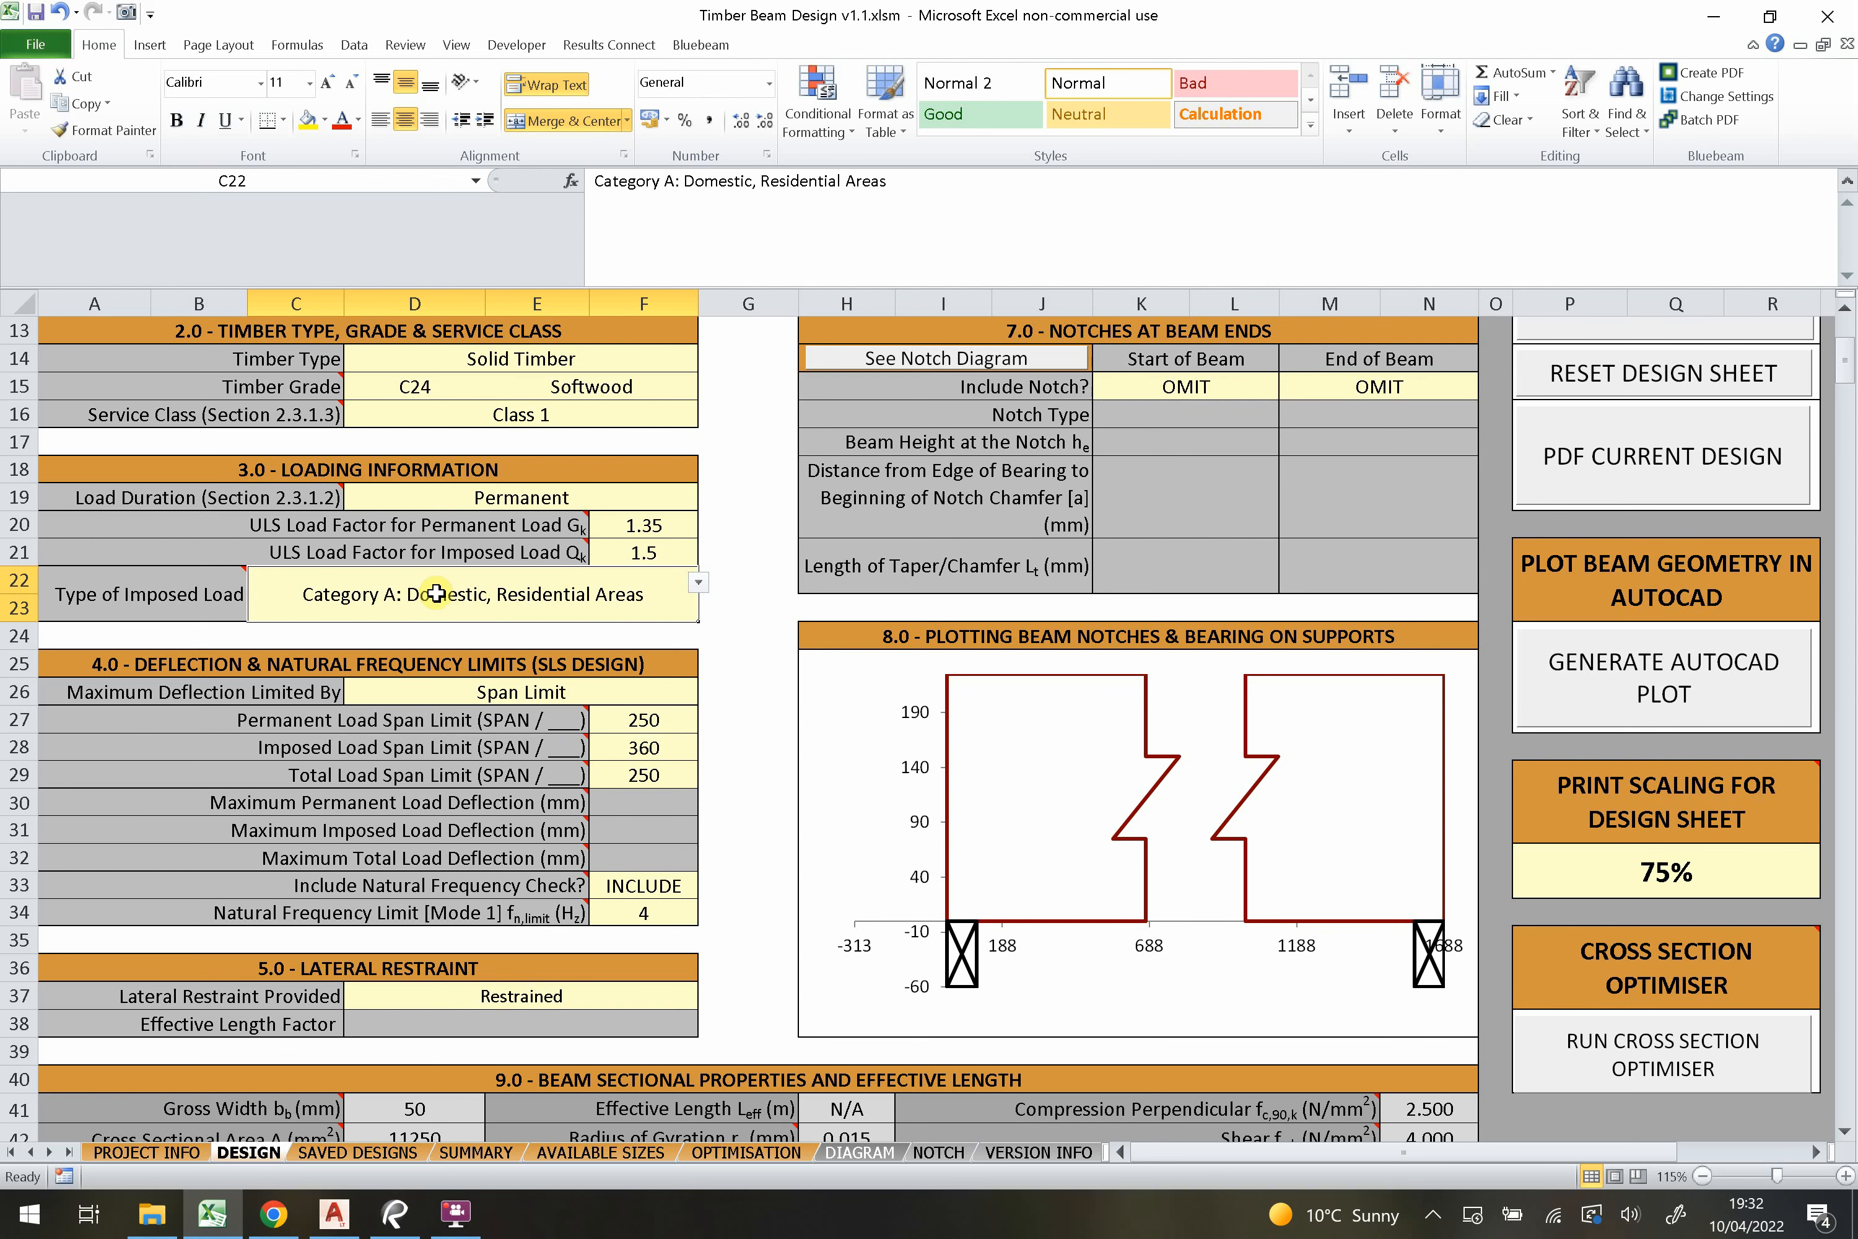
pyautogui.click(522, 551)
pyautogui.click(526, 525)
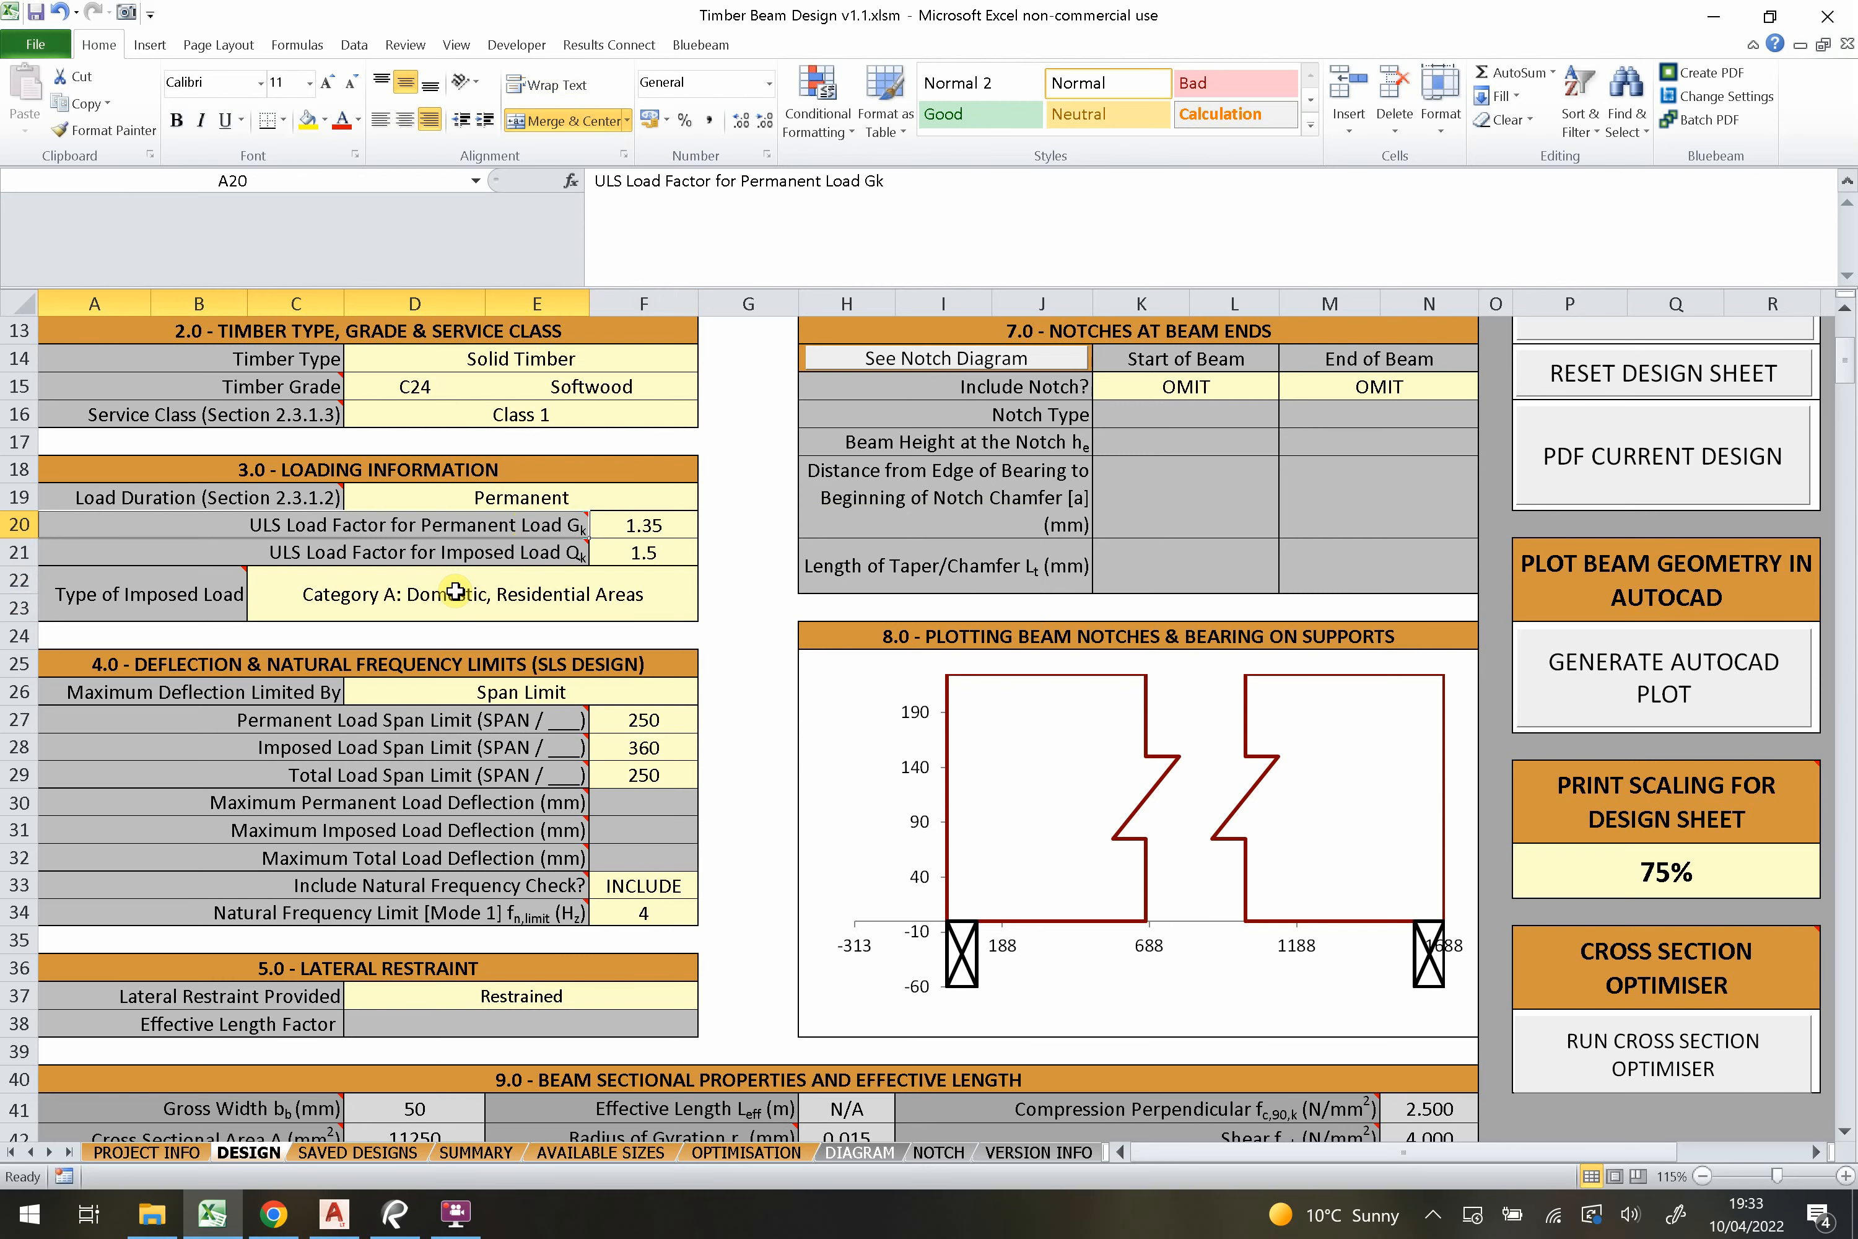
# Choose Span Limit as the maximum deflection criterion and check the permanent, imposed and total load span limit entries.
pyautogui.scroll(-2, 453, 579)
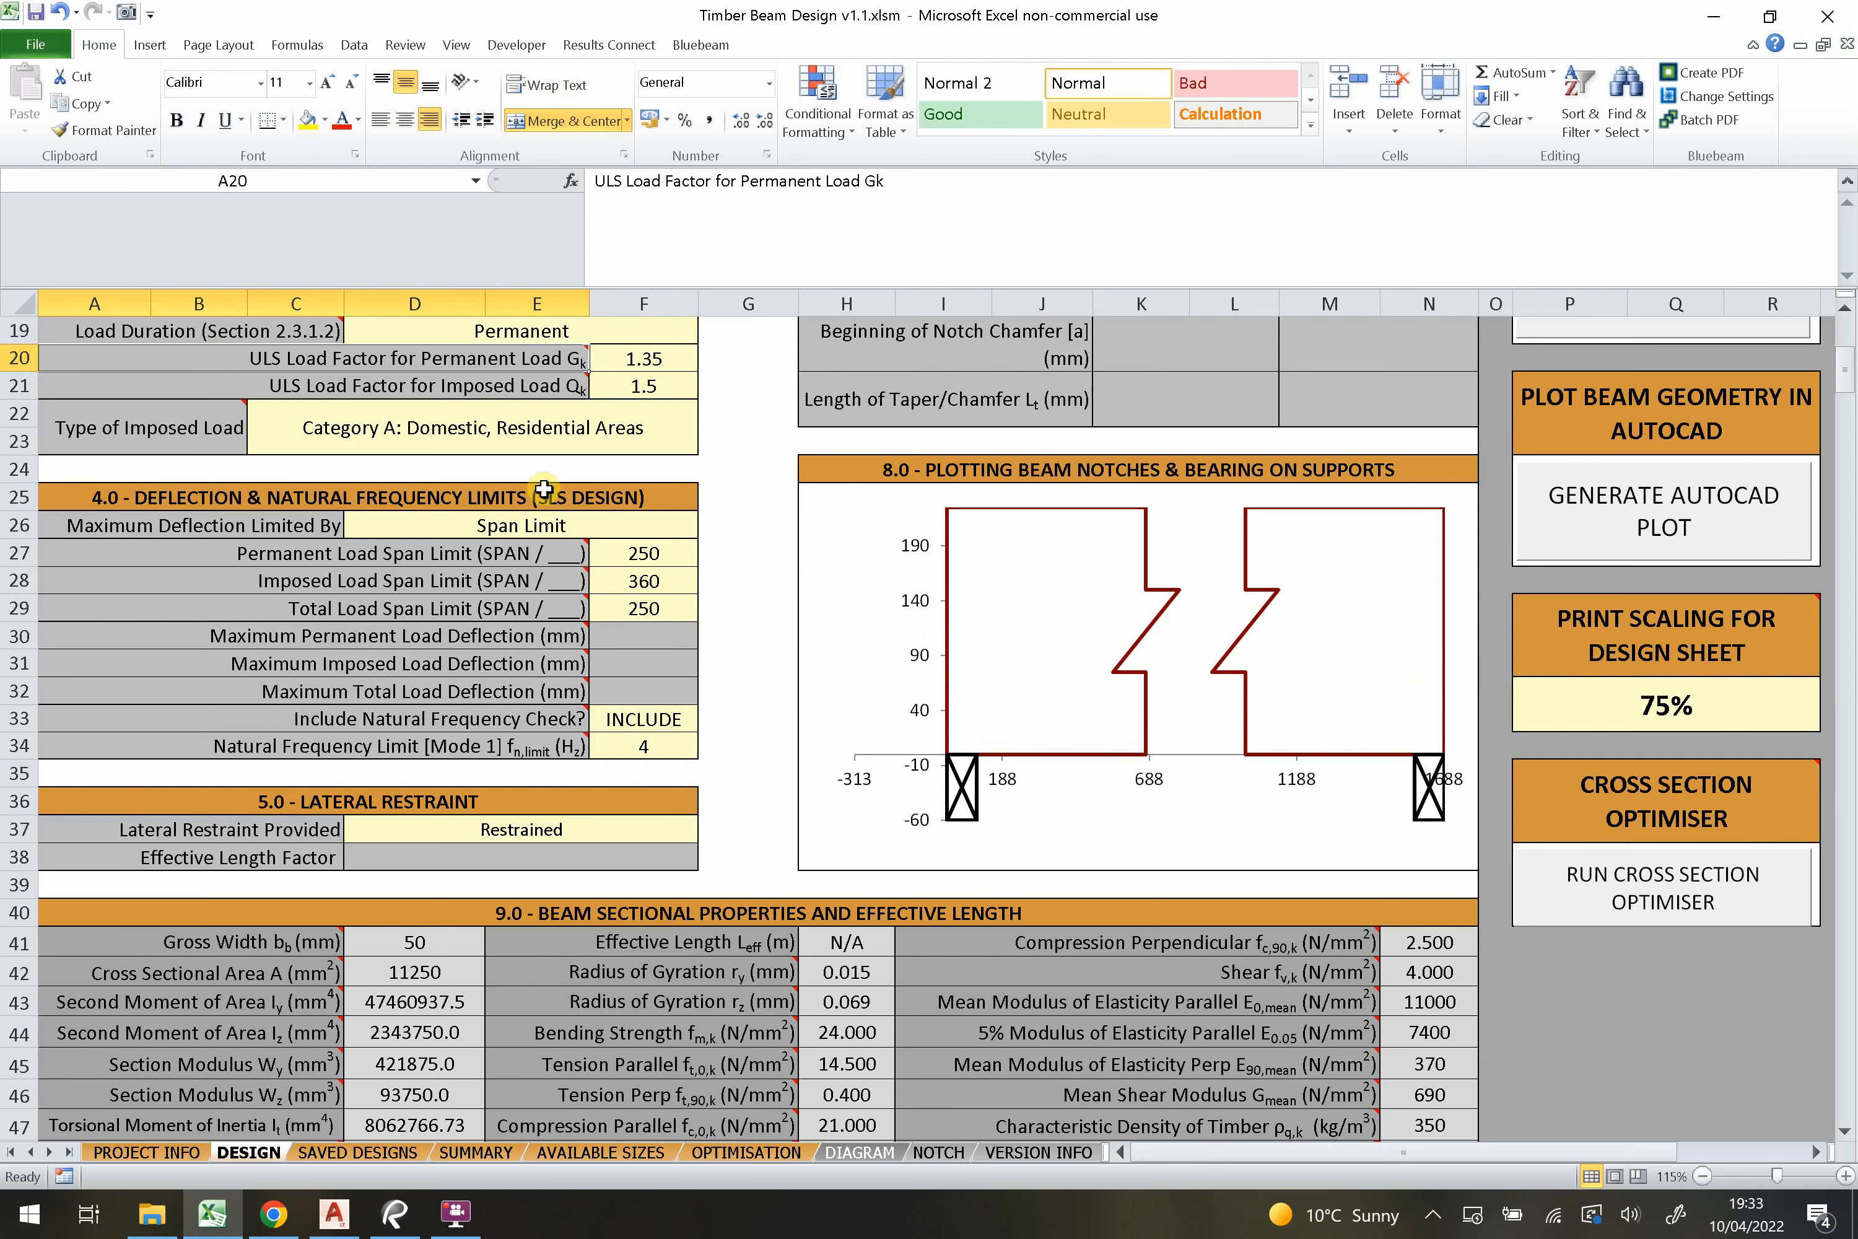
pyautogui.scroll(-1, 478, 542)
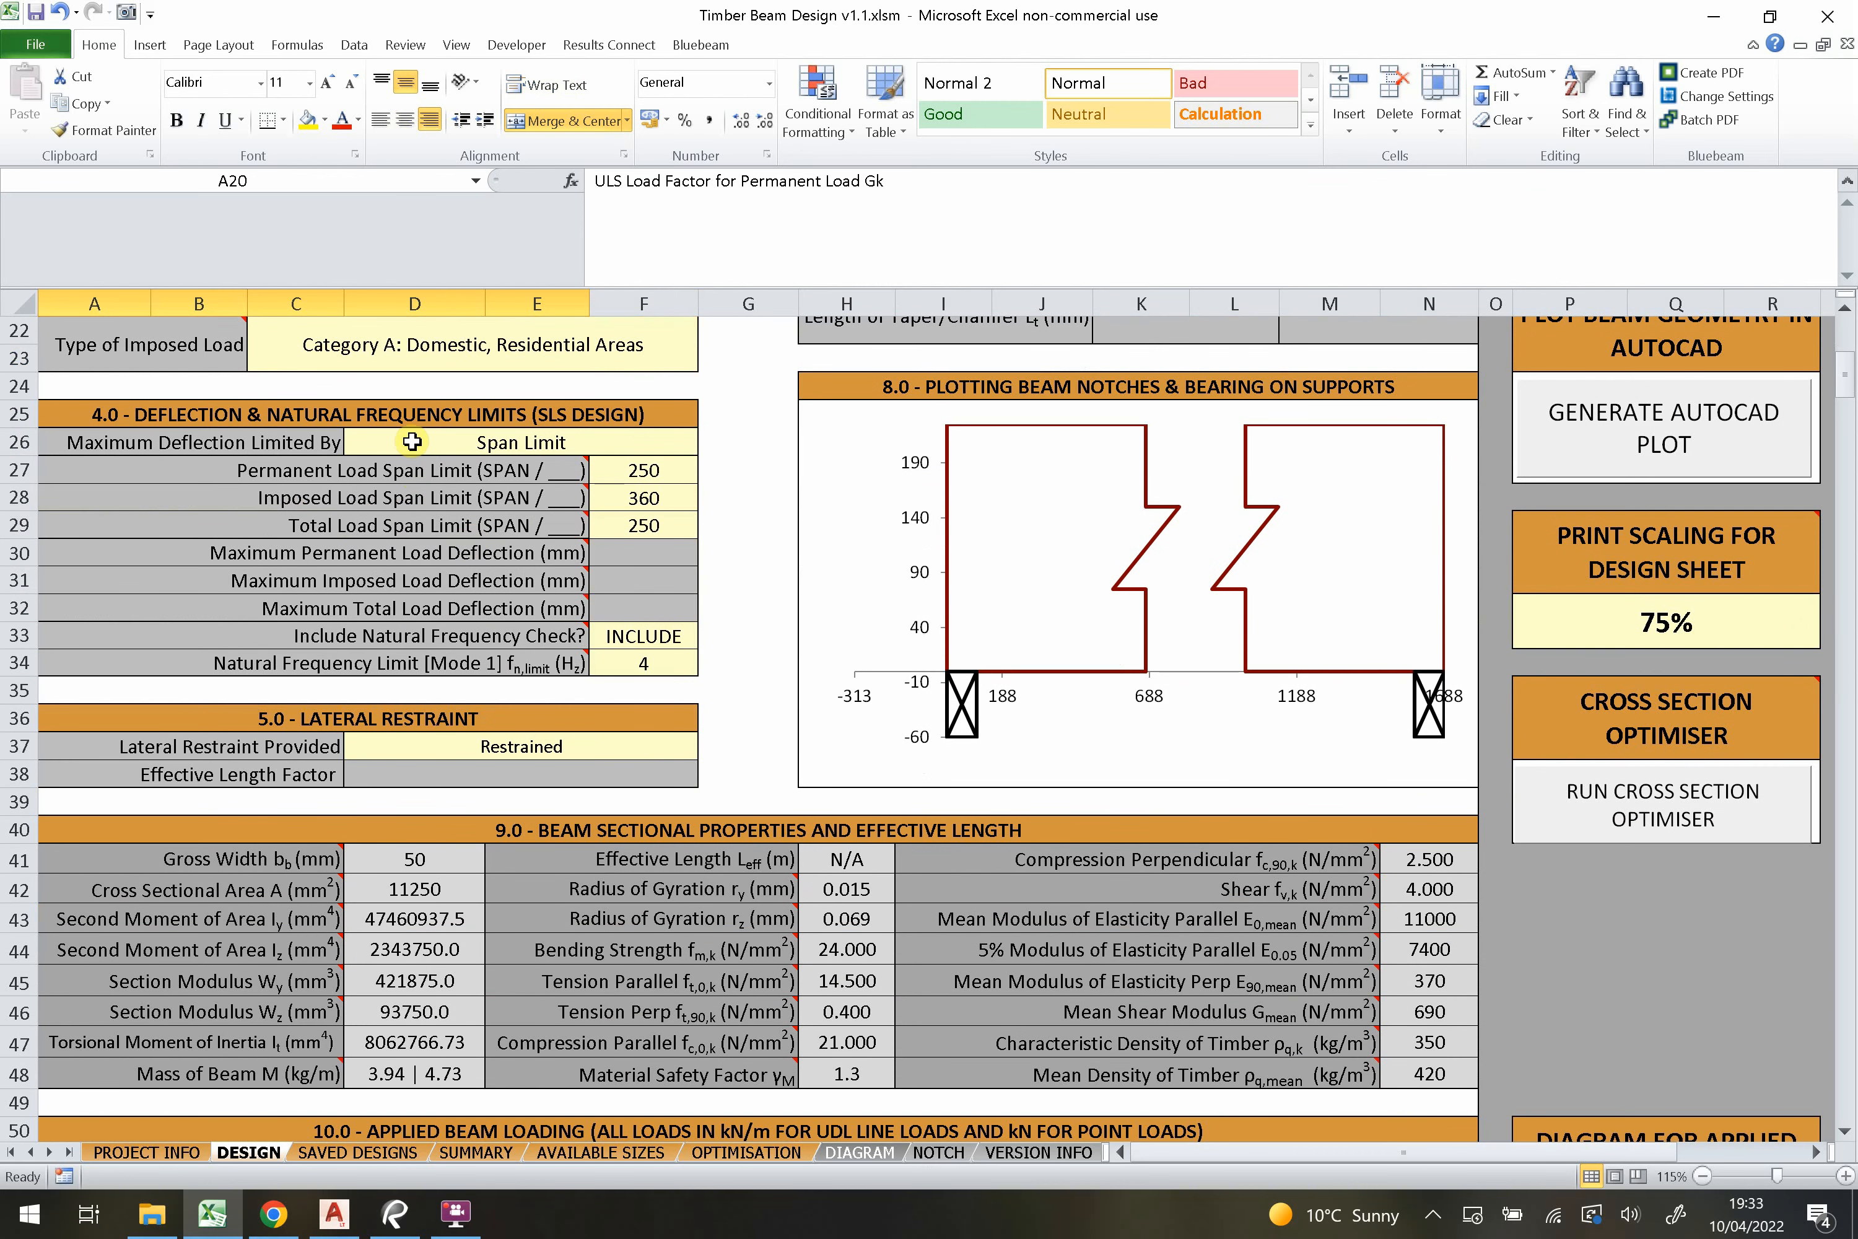
pyautogui.click(465, 439)
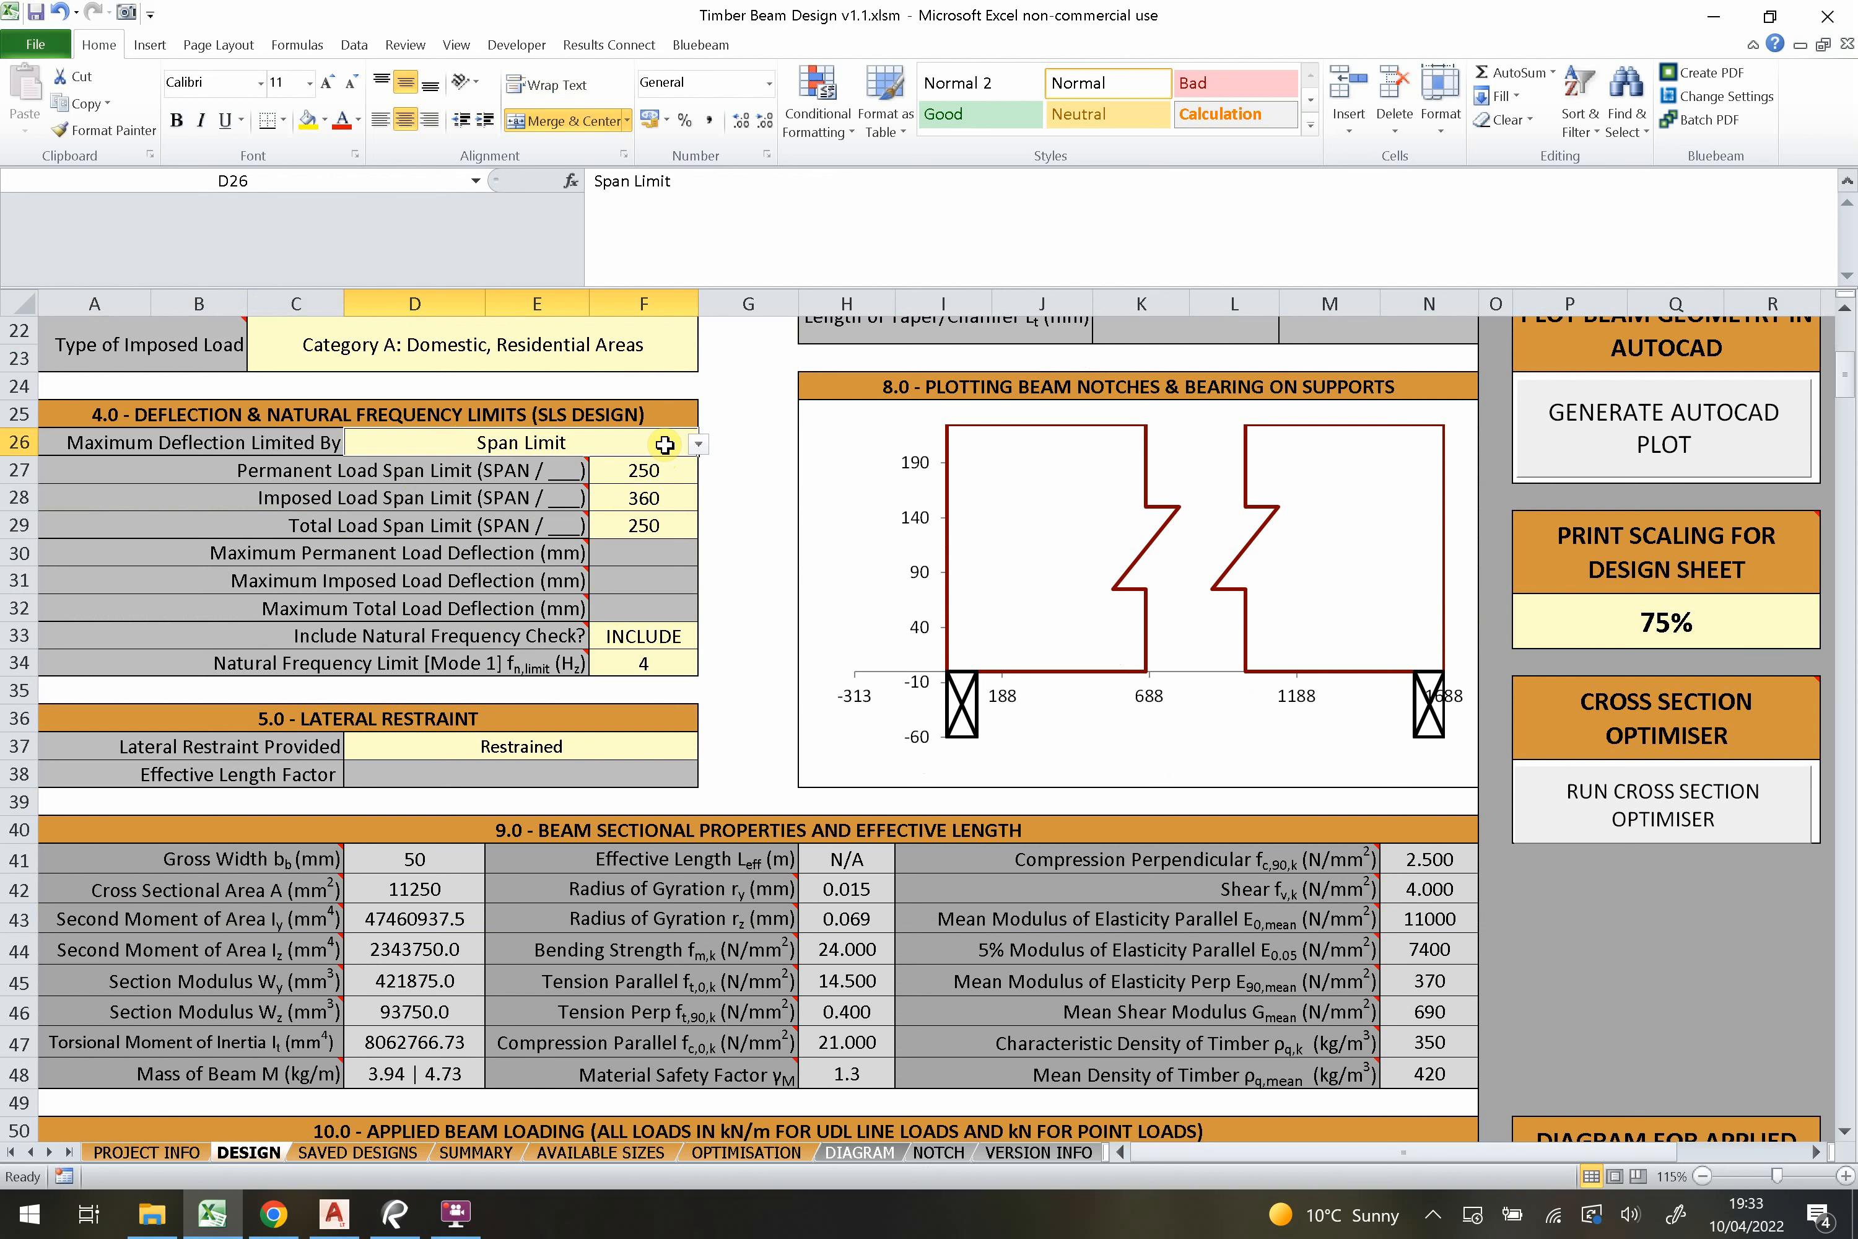
pyautogui.click(698, 444)
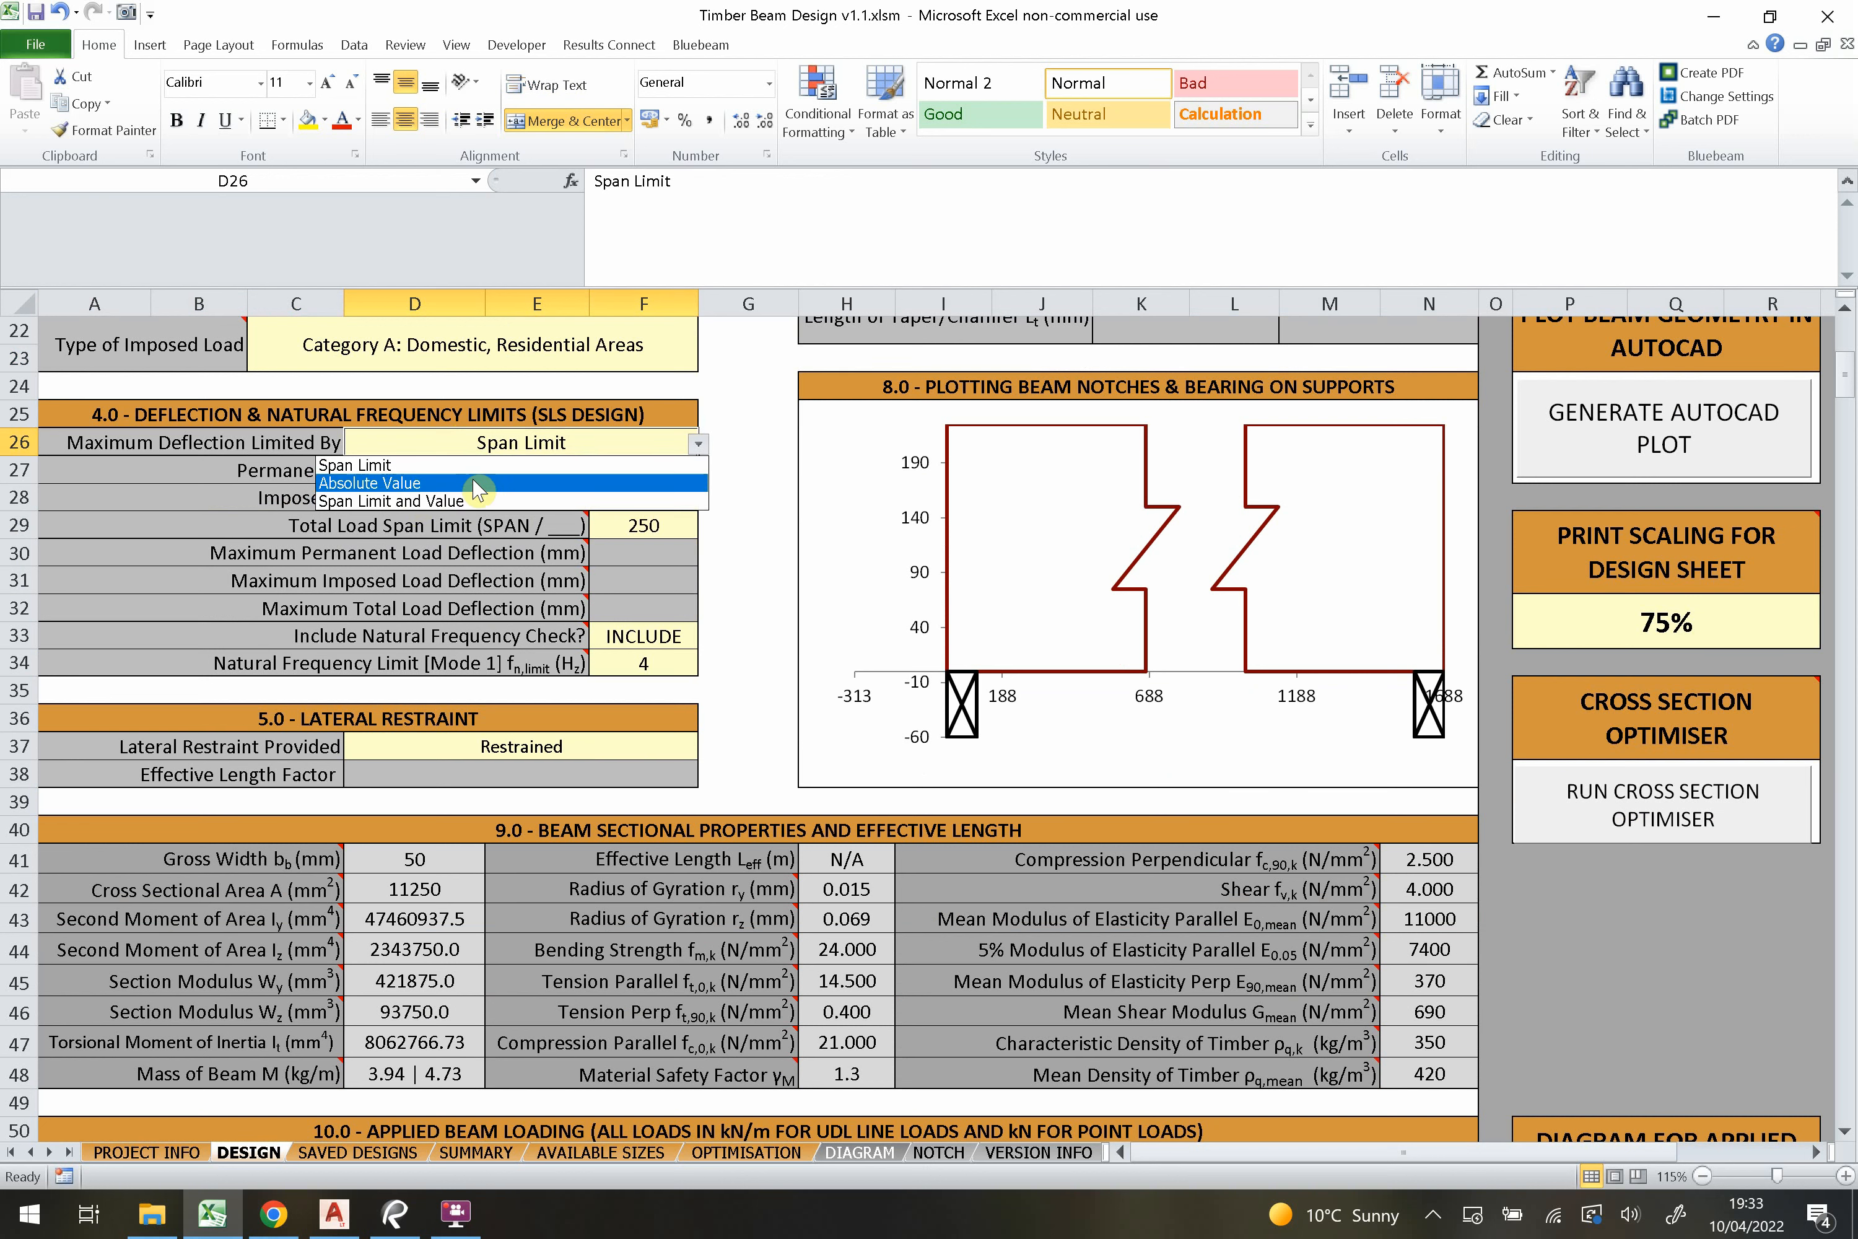
pyautogui.click(434, 464)
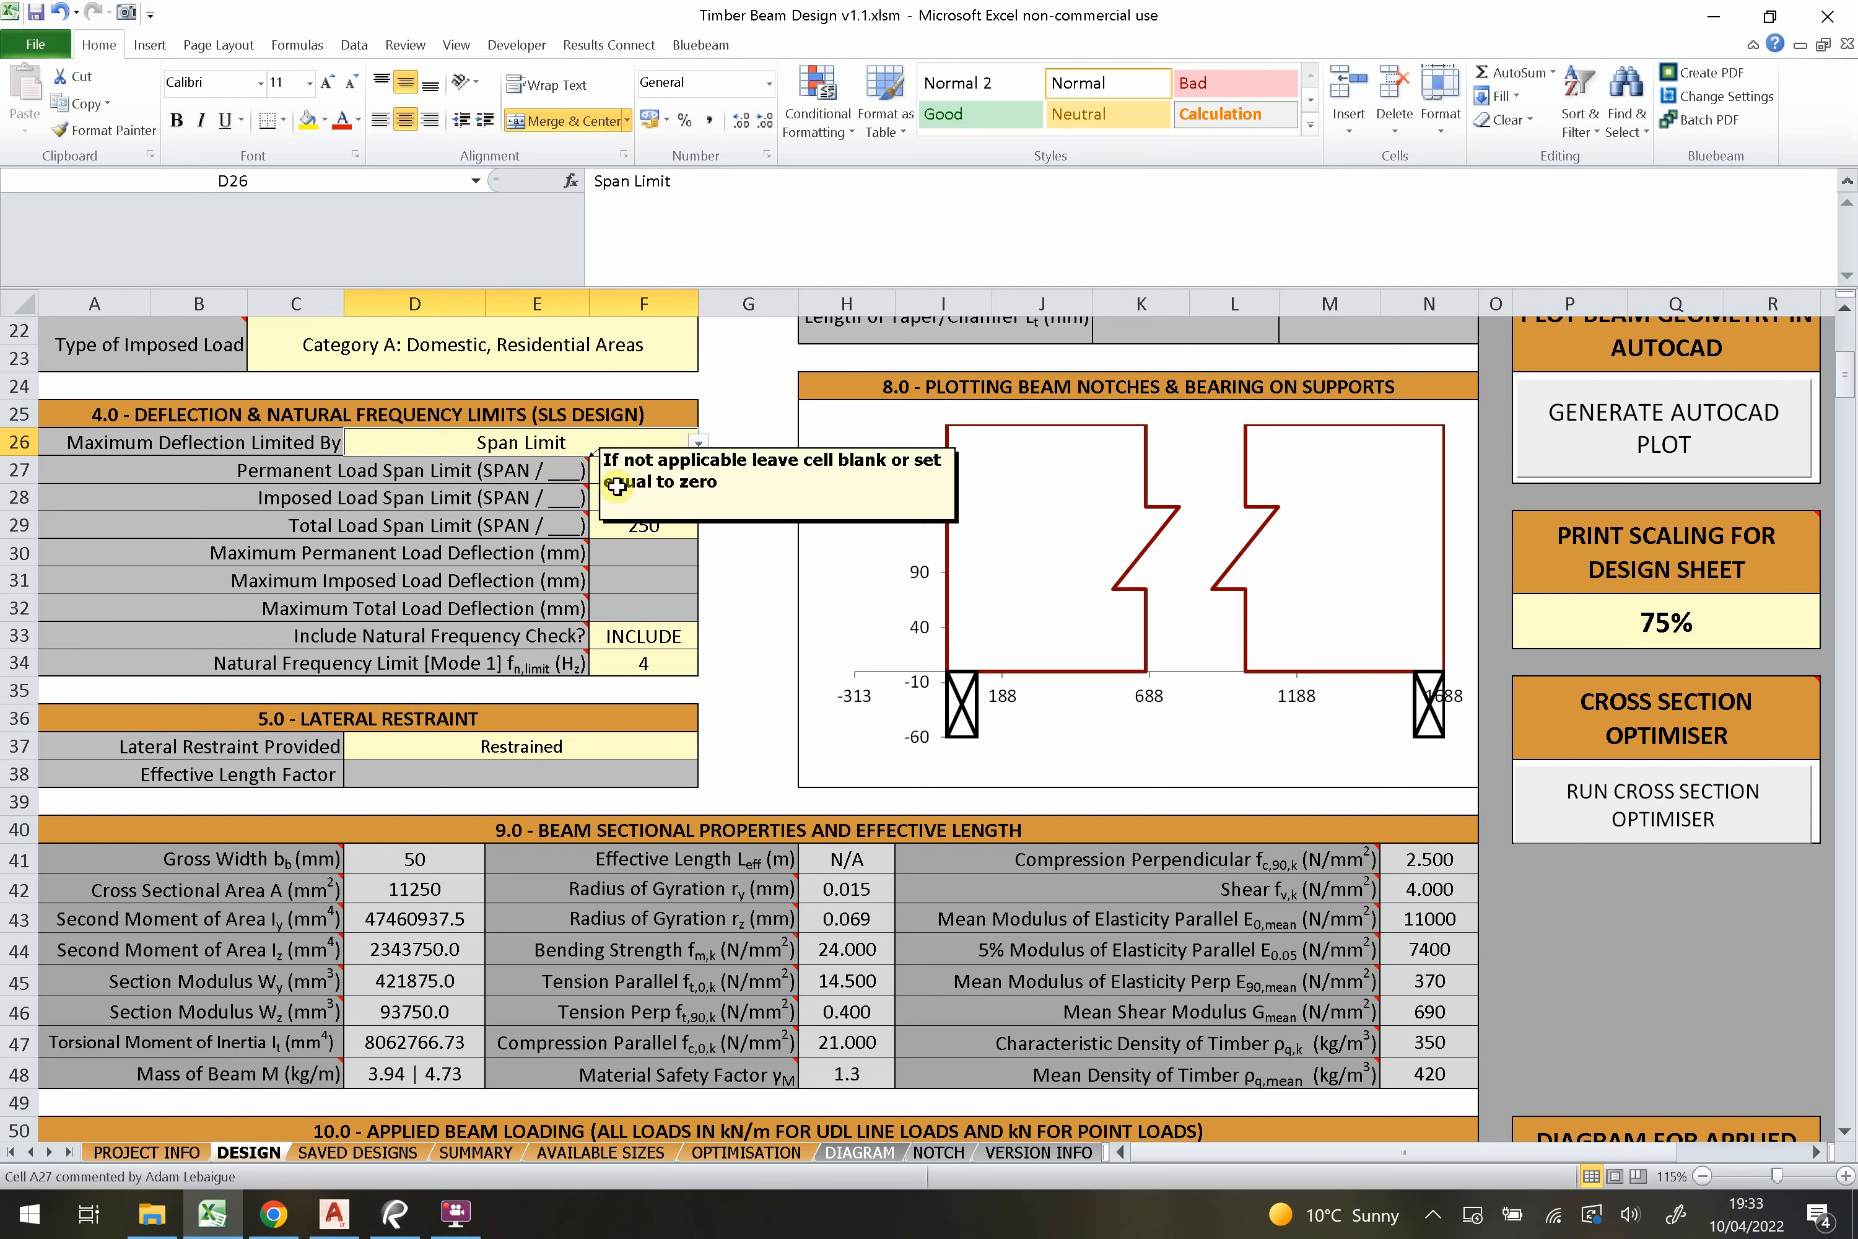
pyautogui.click(644, 472)
pyautogui.moveTo(646, 495); pyautogui.dragTo(635, 518)
# Change the maximum deflection criterion to Absolute Value and select the three maximum load deflection cells.
pyautogui.click(648, 441)
pyautogui.click(701, 446)
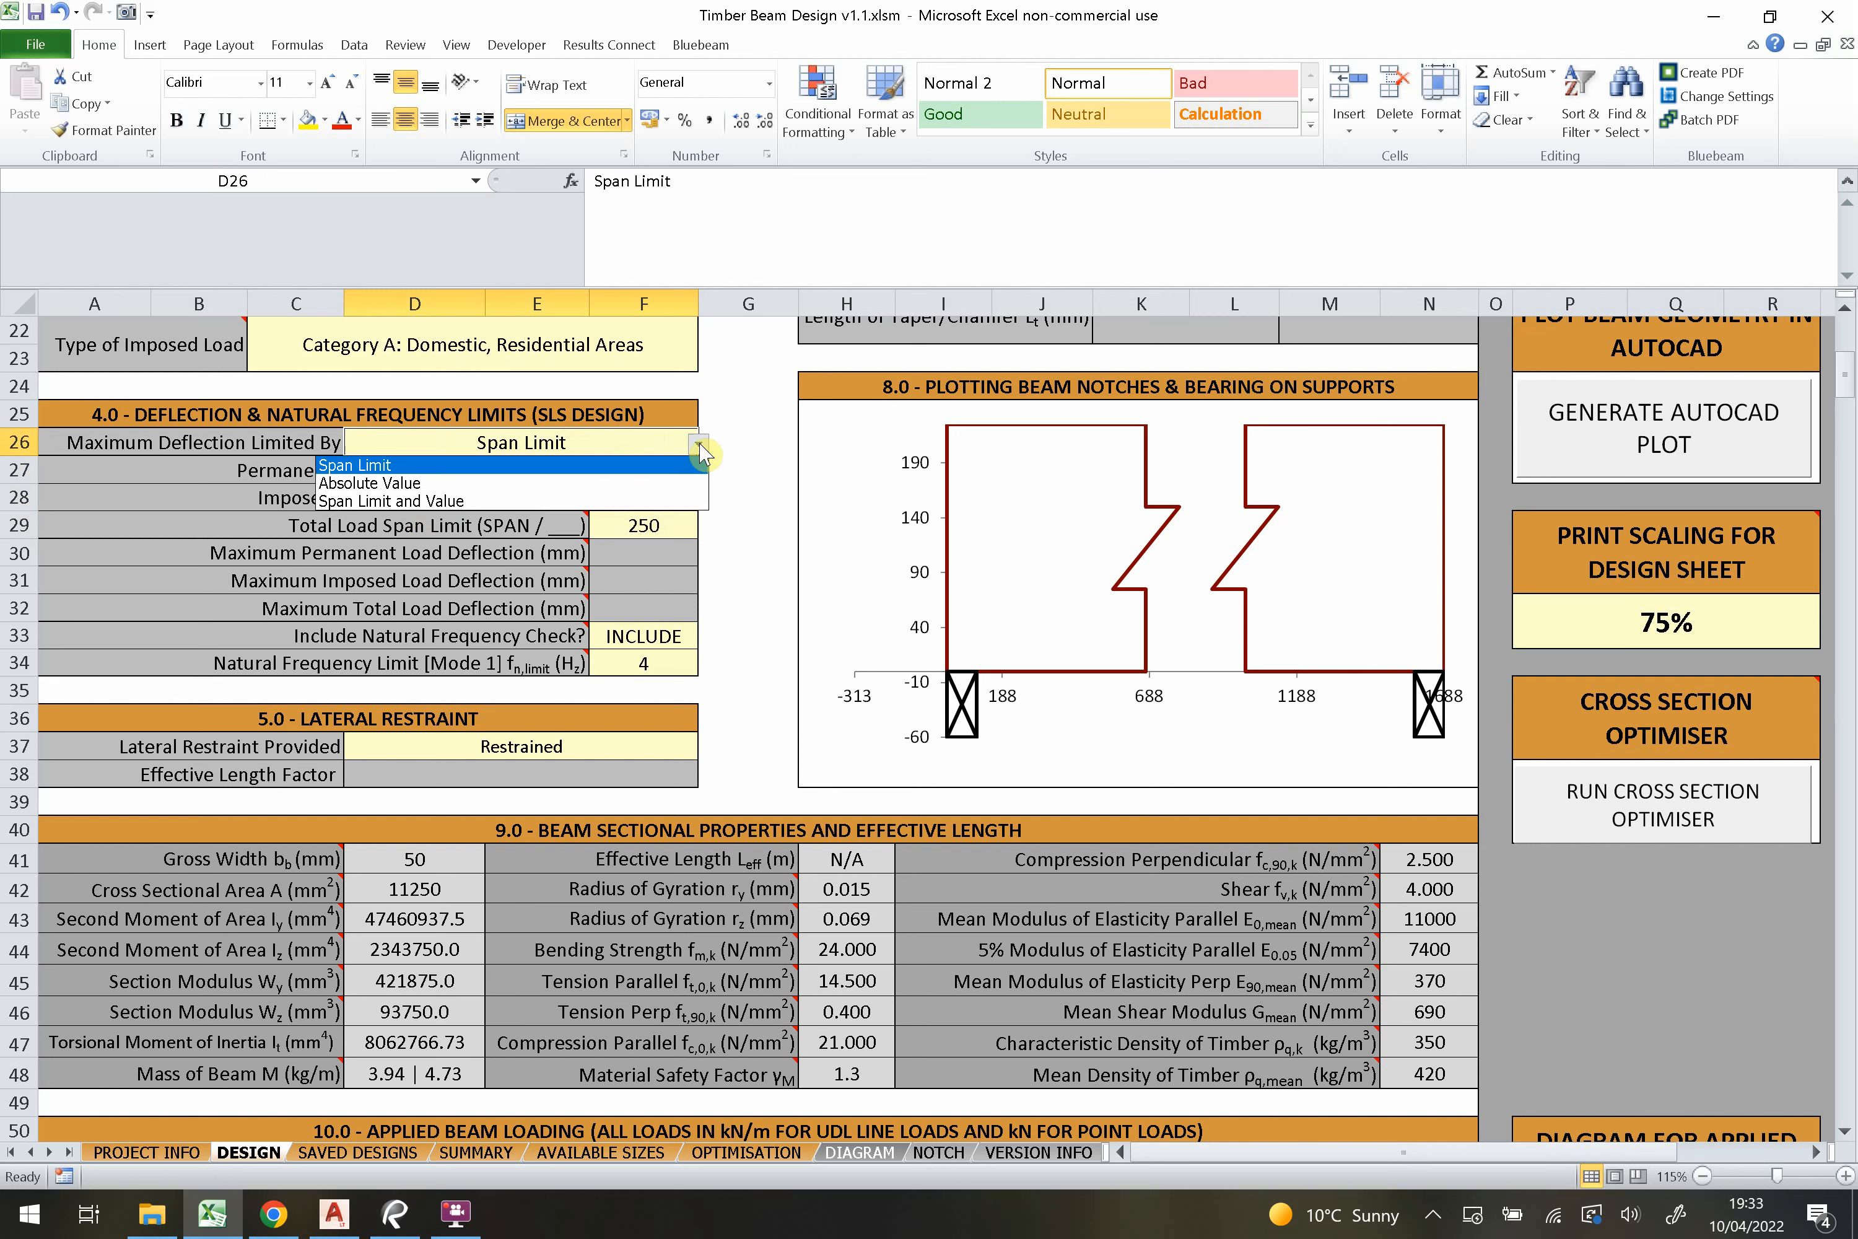
pyautogui.click(602, 483)
pyautogui.moveTo(644, 550); pyautogui.dragTo(632, 611)
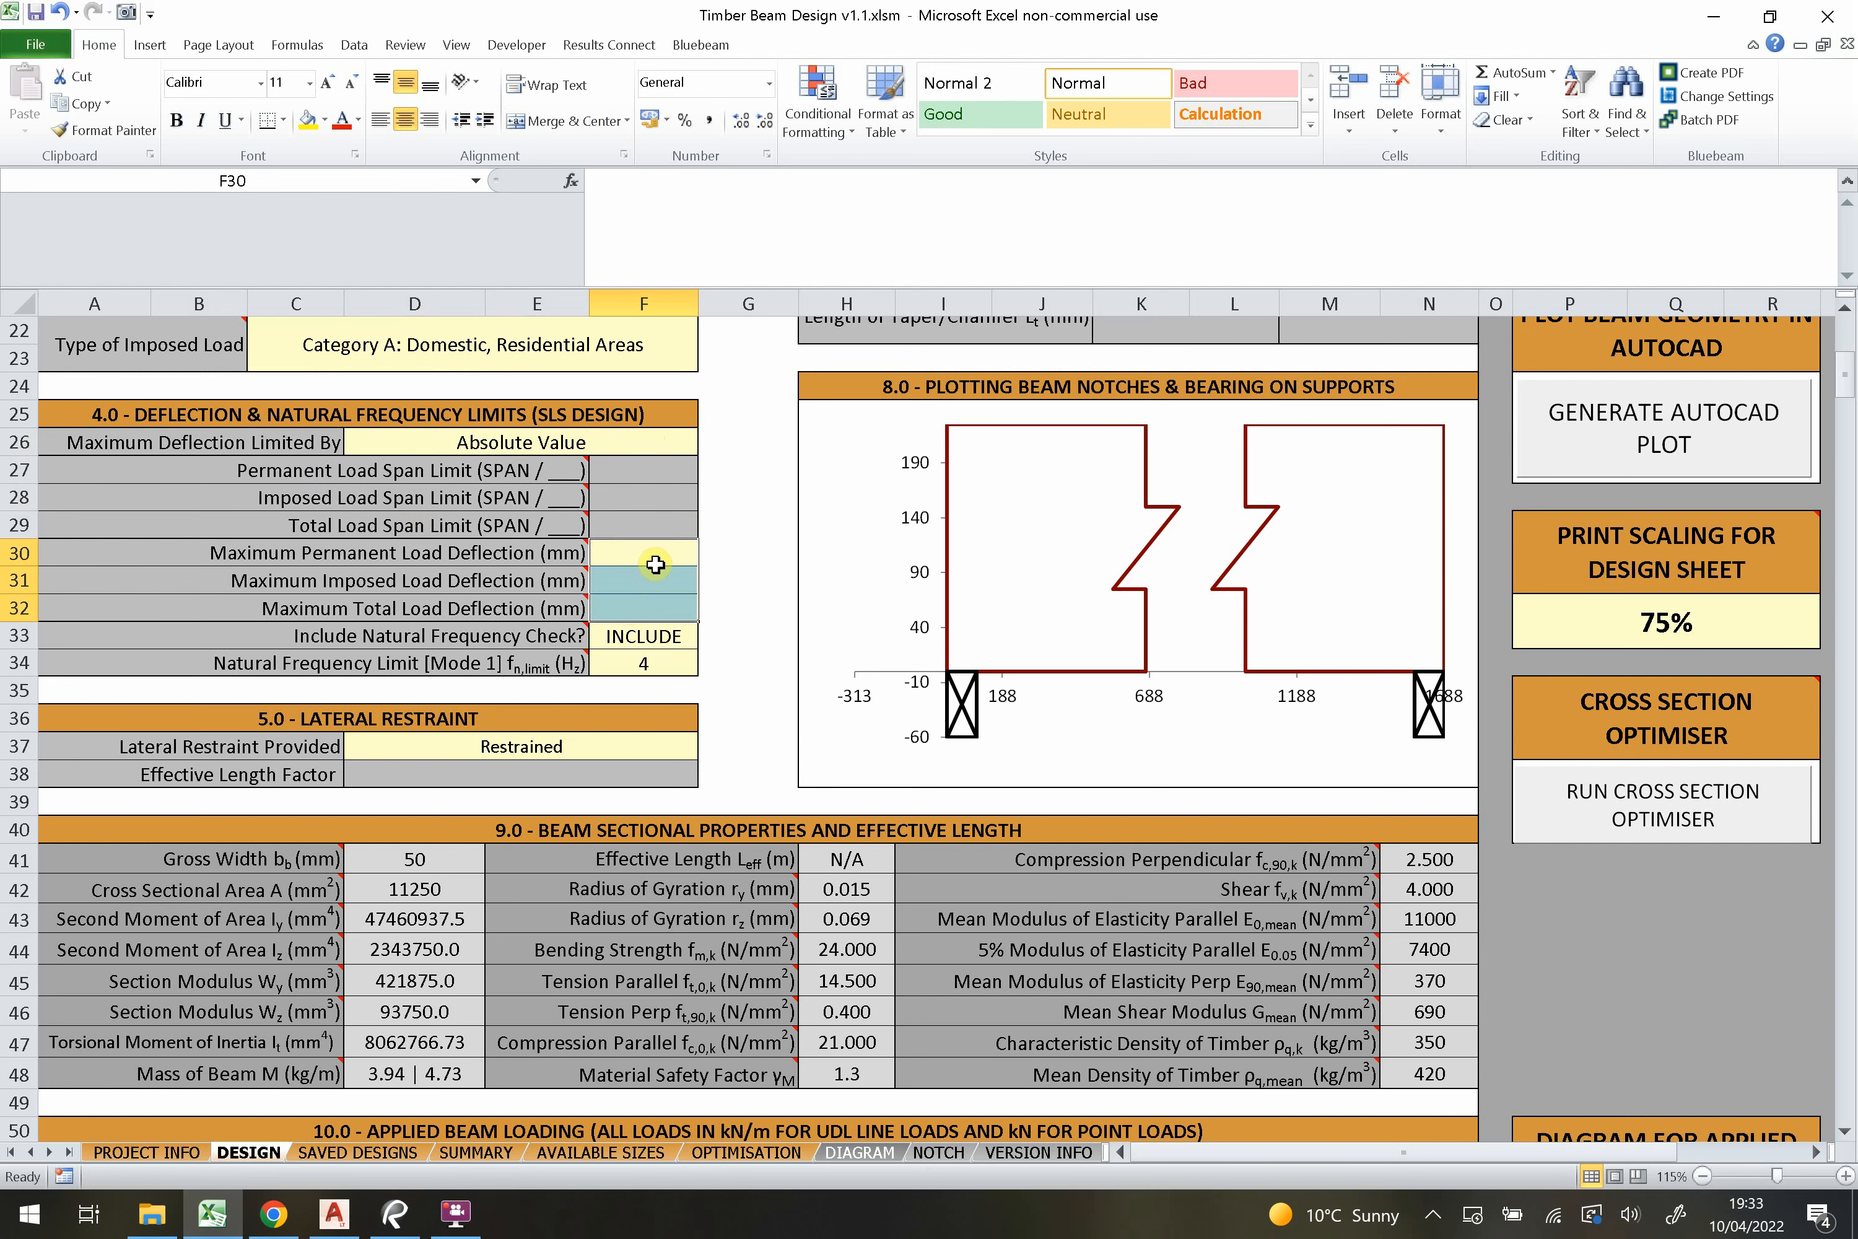
# Change the maximum deflection criterion to Span Limit and Value and check the span limit and maximum load deflection entries.
pyautogui.moveTo(508, 553)
pyautogui.click(616, 559)
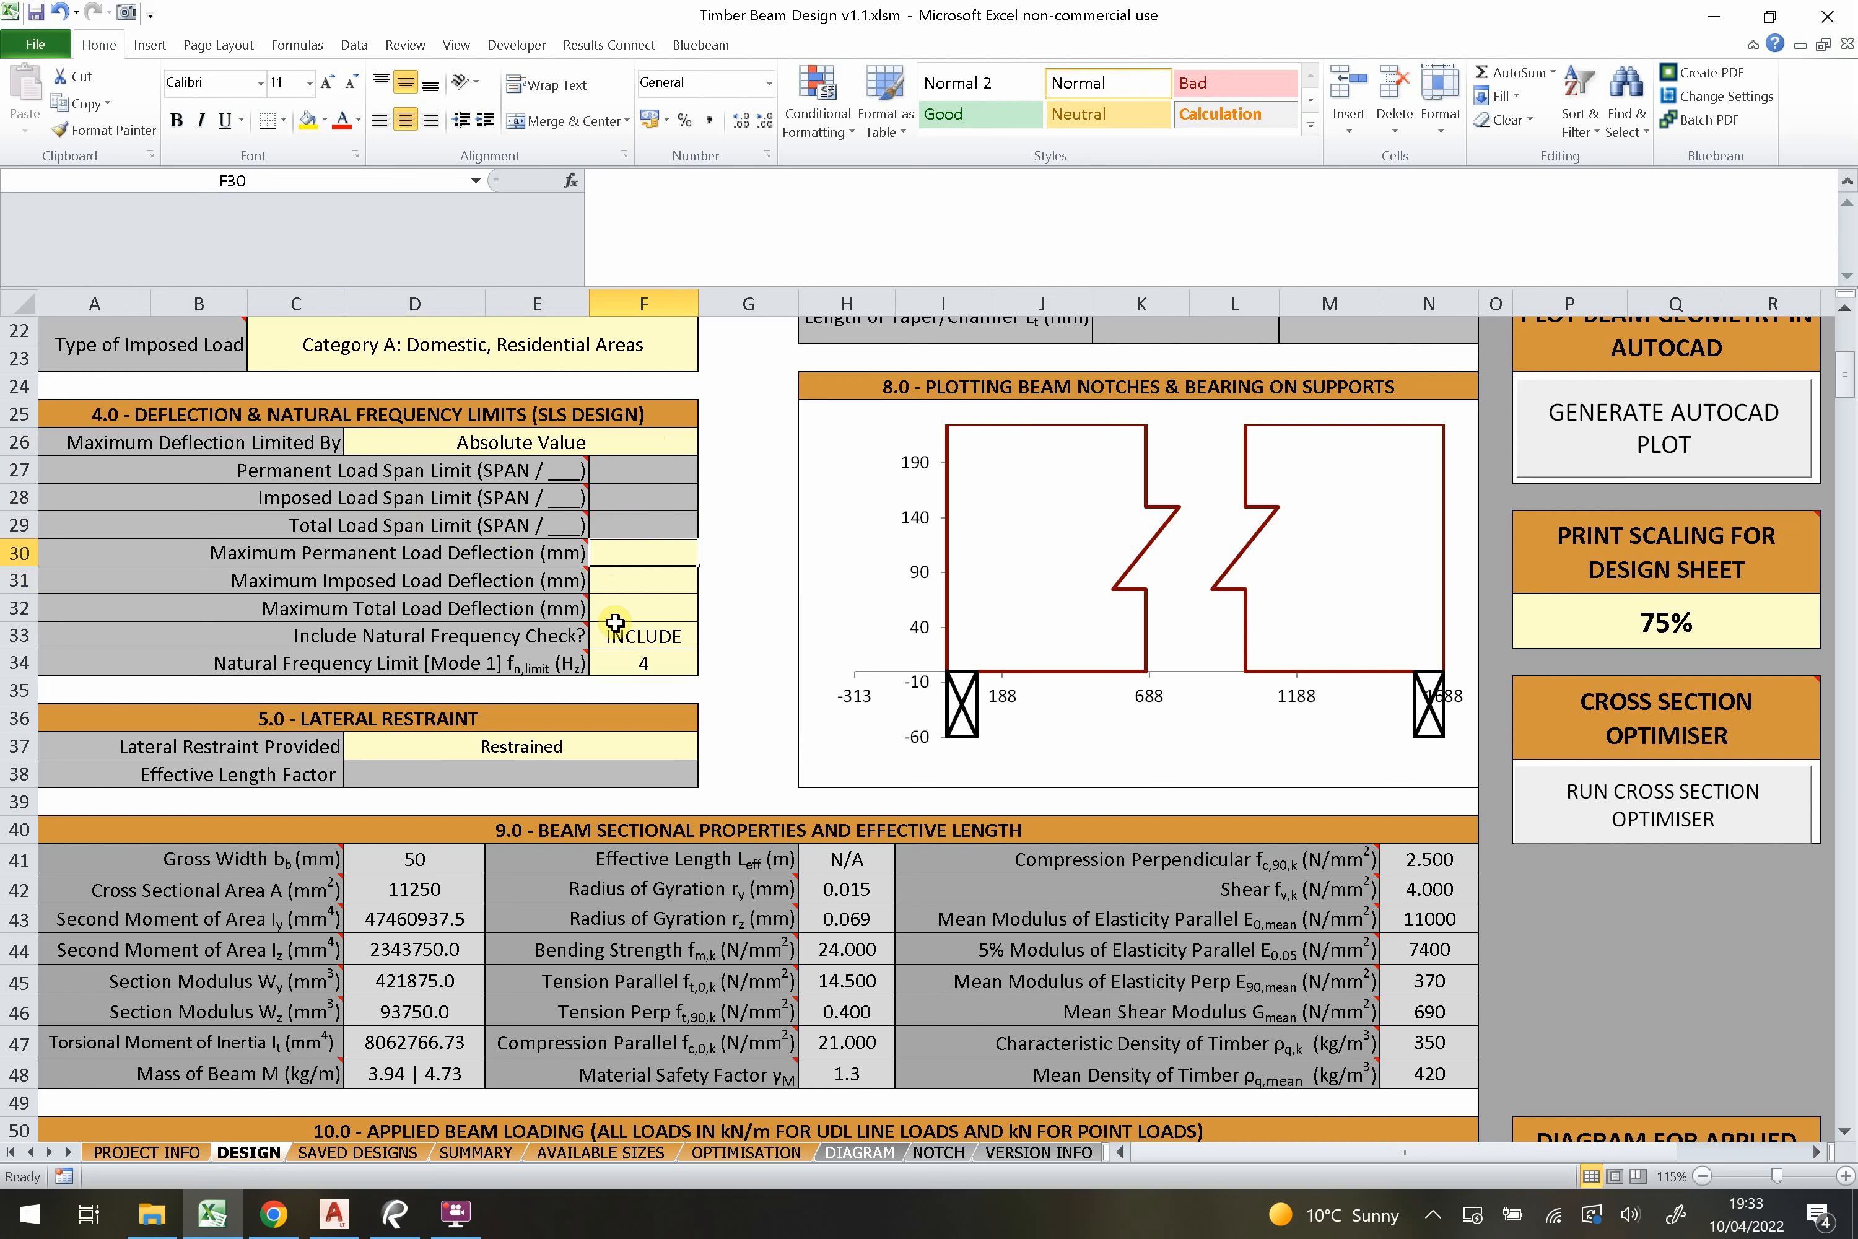
pyautogui.click(661, 452)
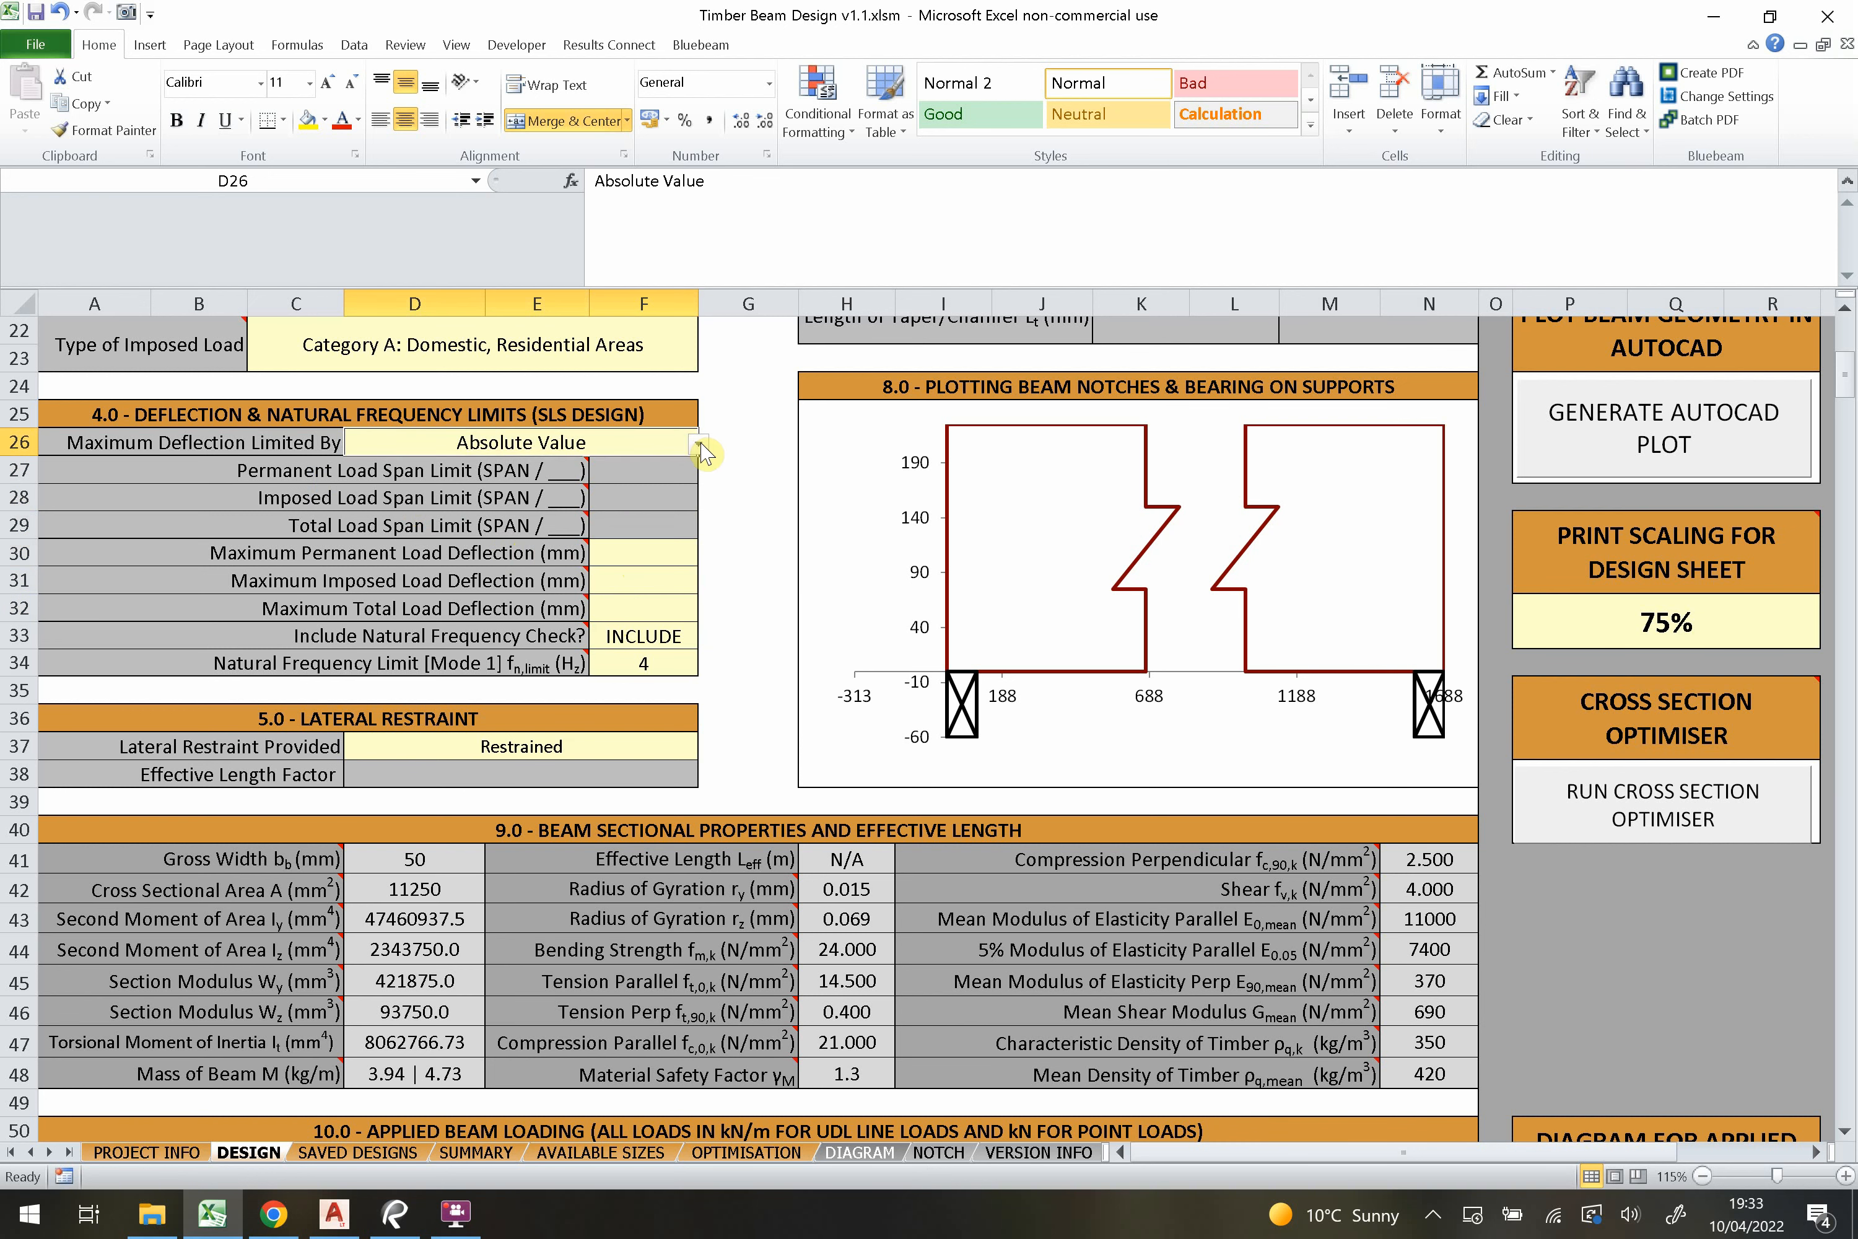
pyautogui.click(698, 443)
pyautogui.click(500, 501)
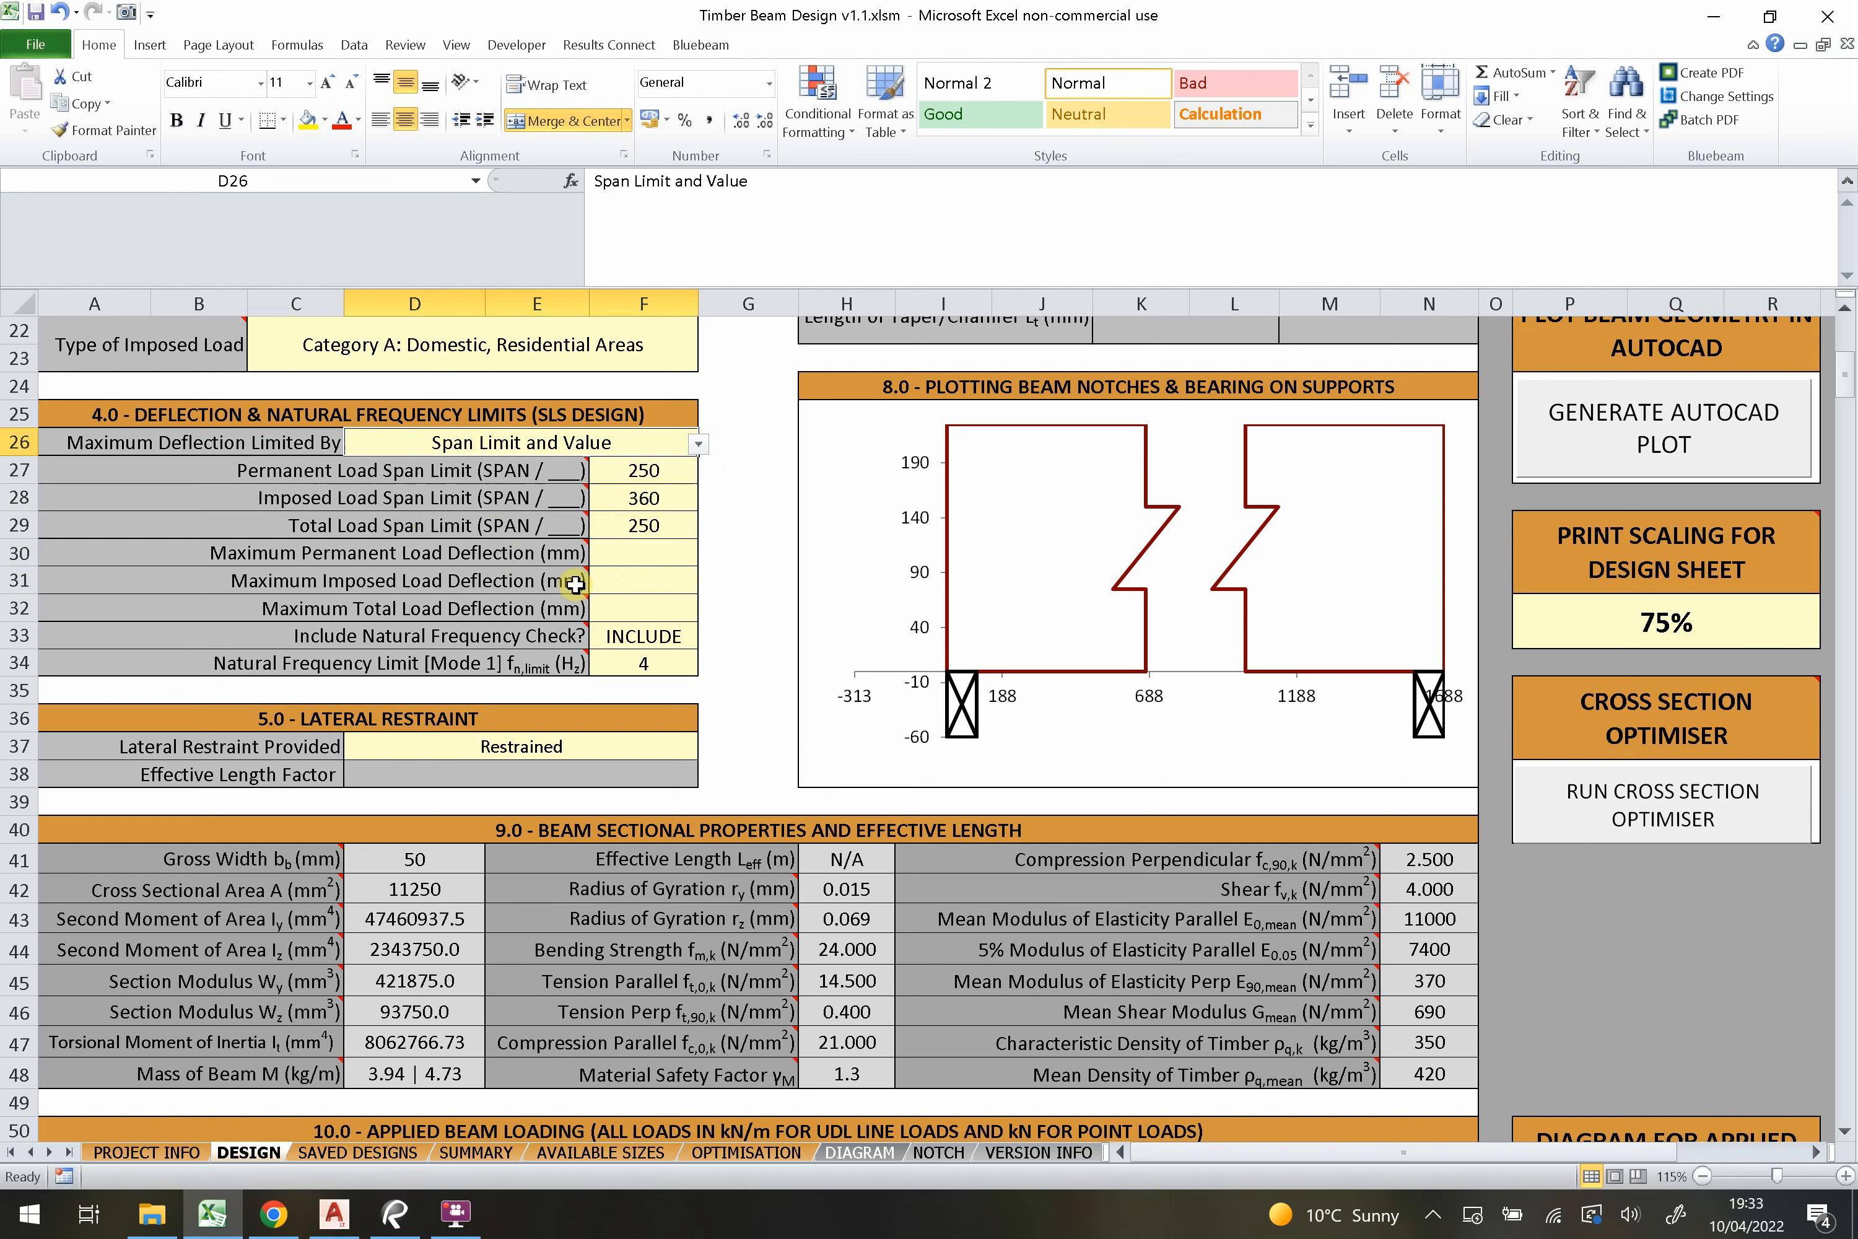
pyautogui.moveTo(625, 476)
pyautogui.mouseDown()
pyautogui.moveTo(615, 611)
pyautogui.moveTo(643, 472)
pyautogui.mouseUp()
pyautogui.click(632, 612)
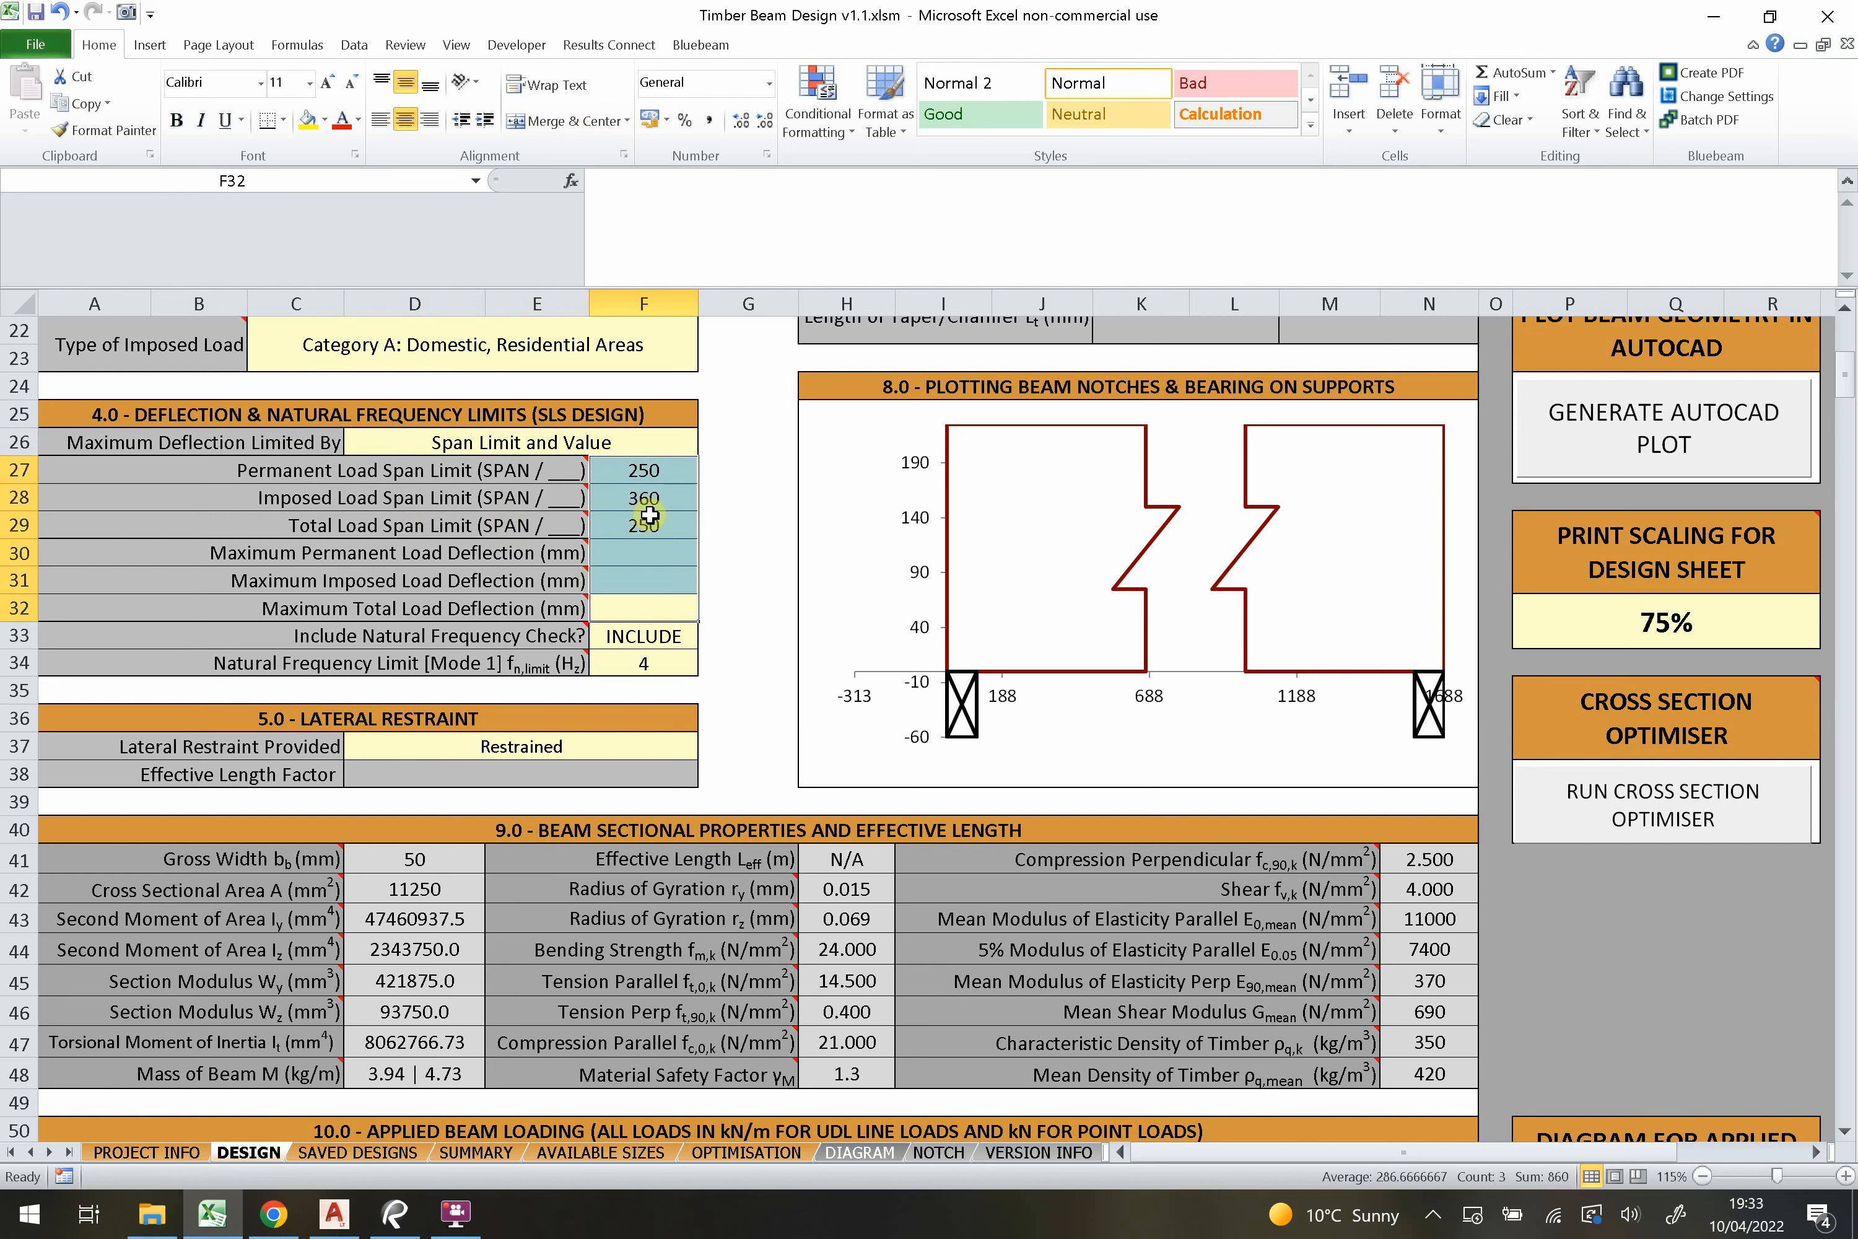
pyautogui.click(644, 550)
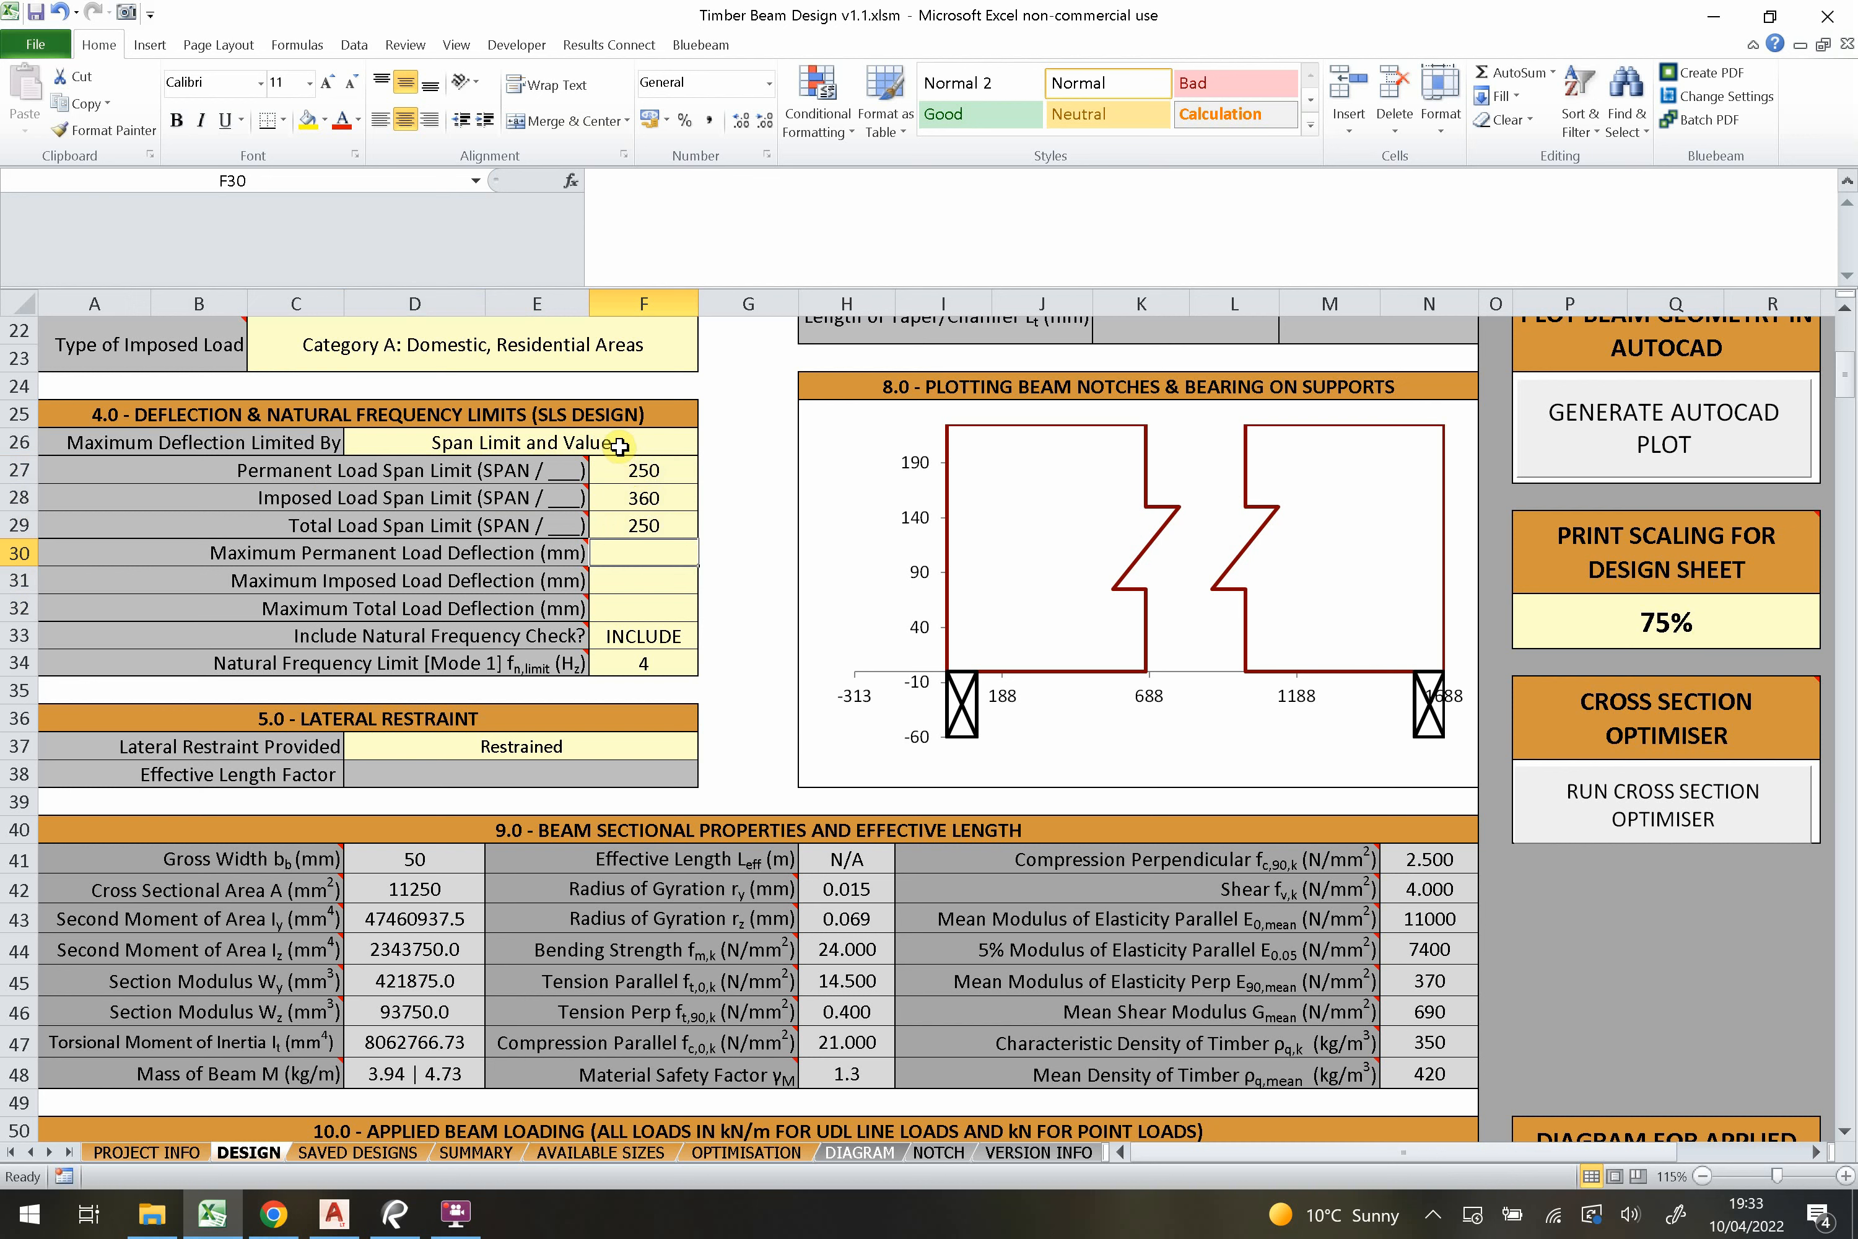
pyautogui.click(645, 471)
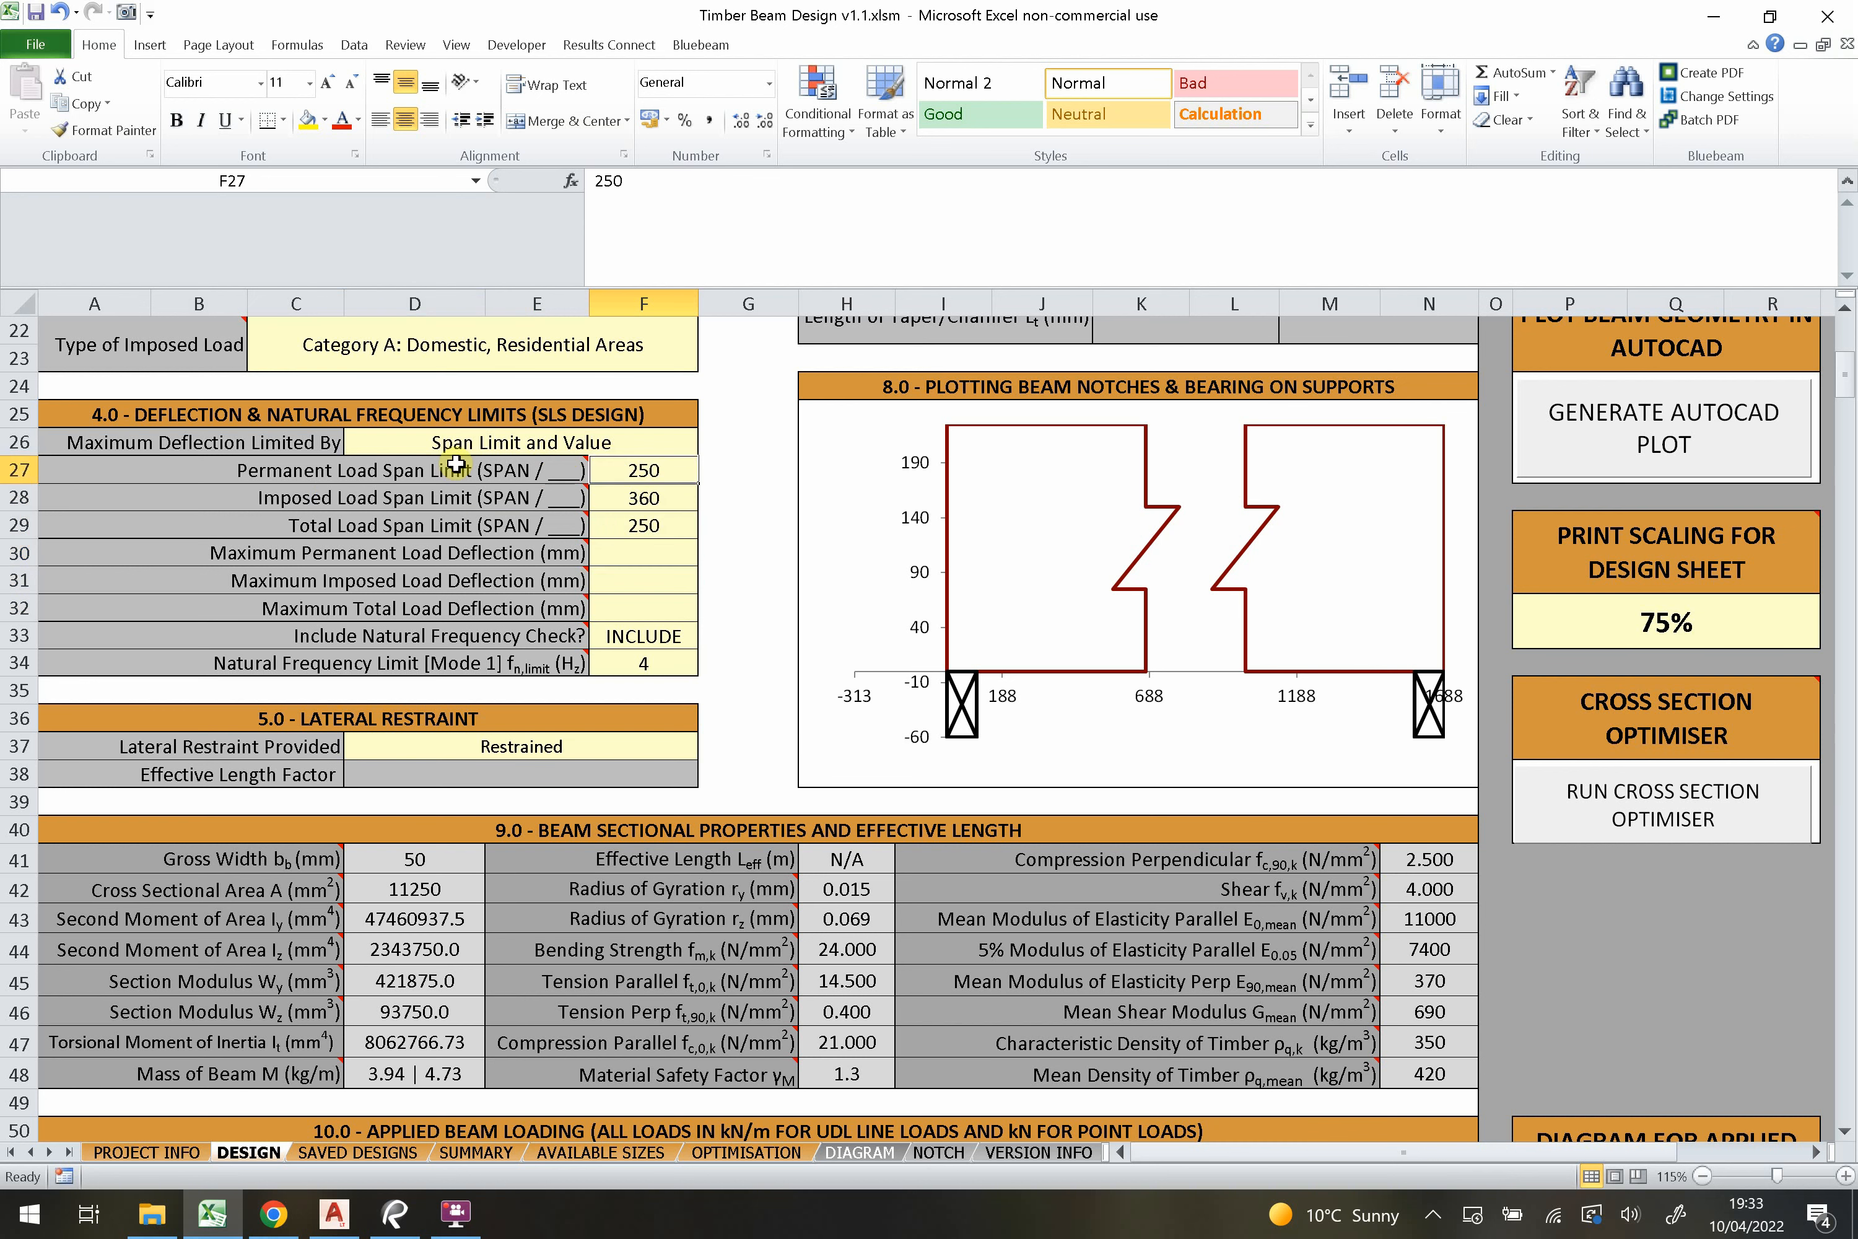
pyautogui.click(420, 469)
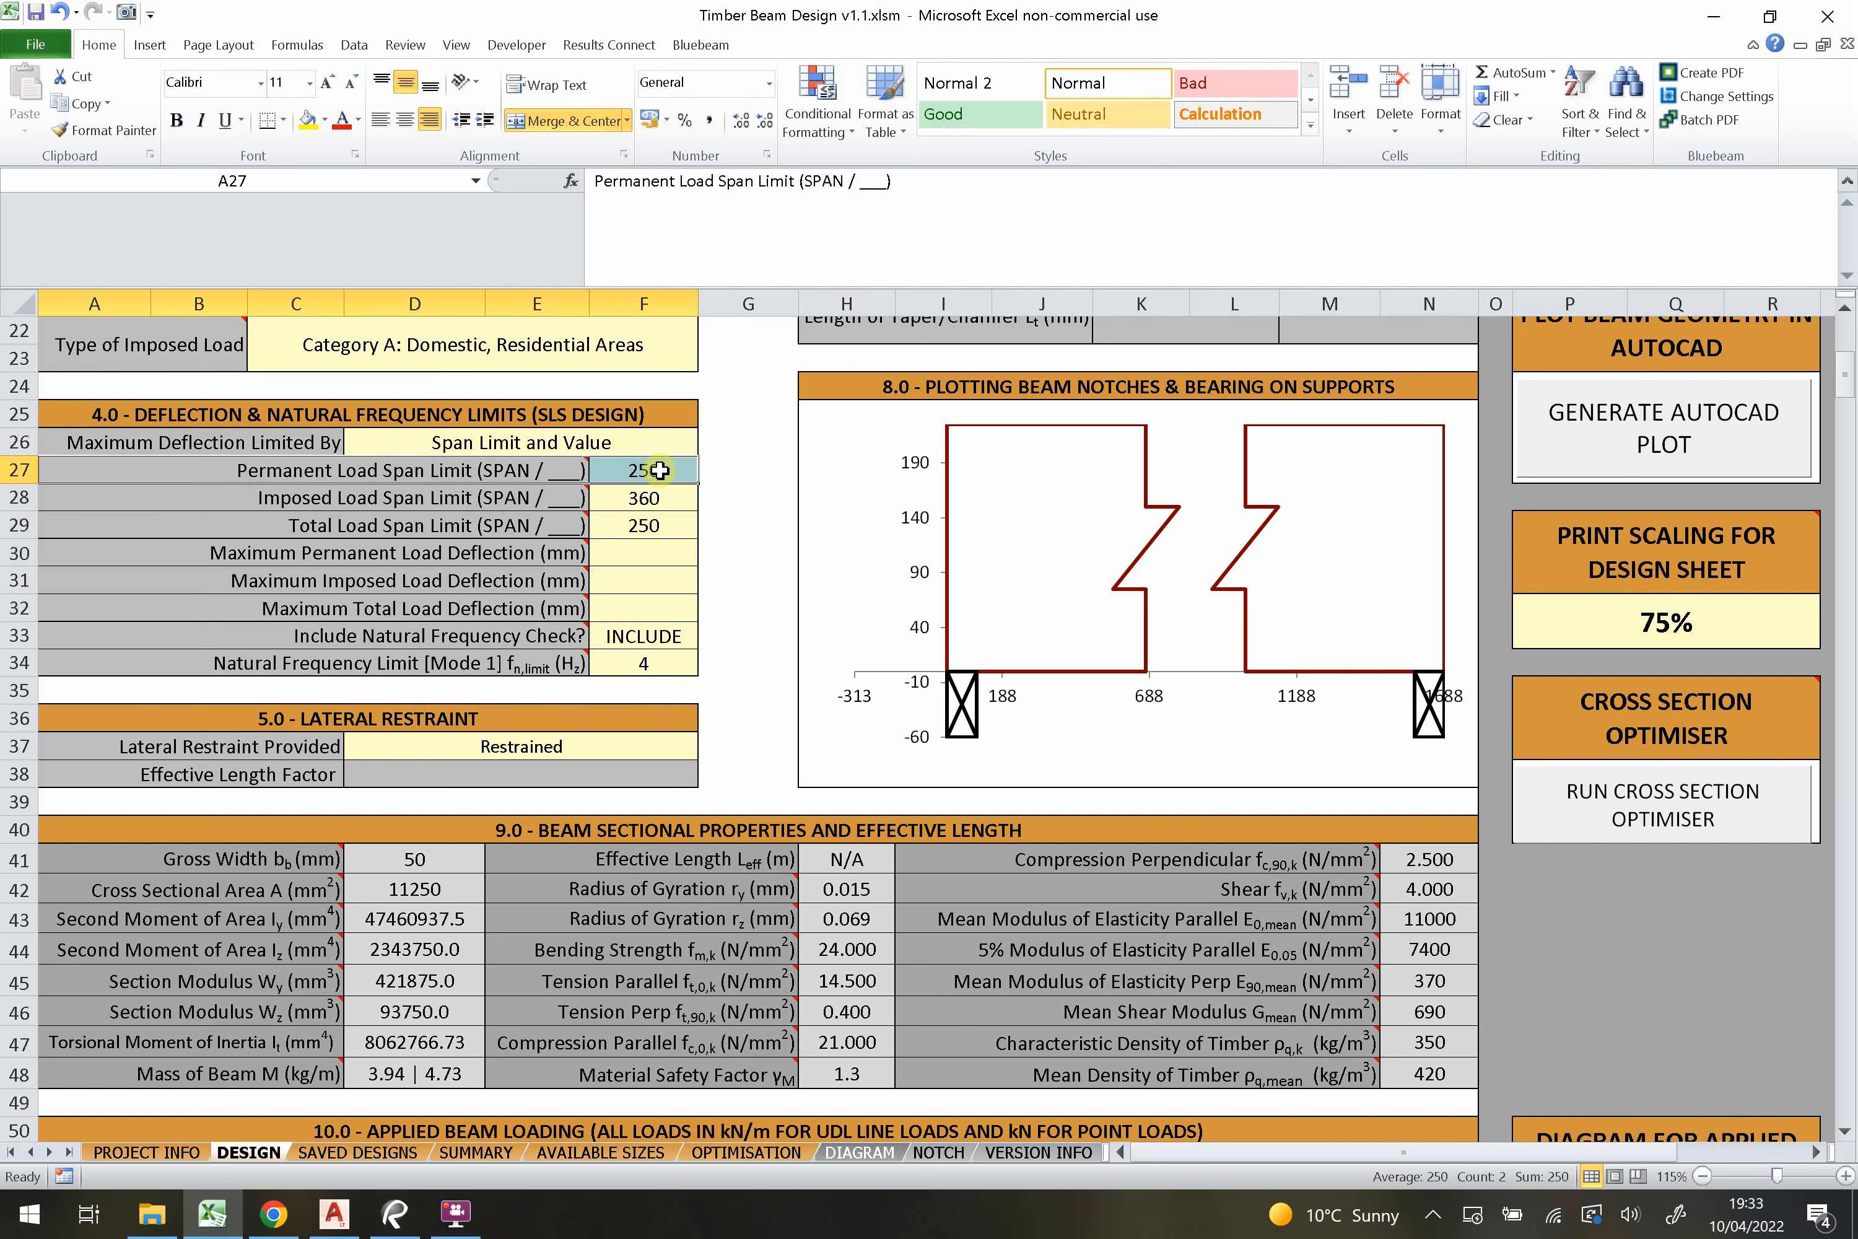
pyautogui.click(655, 473)
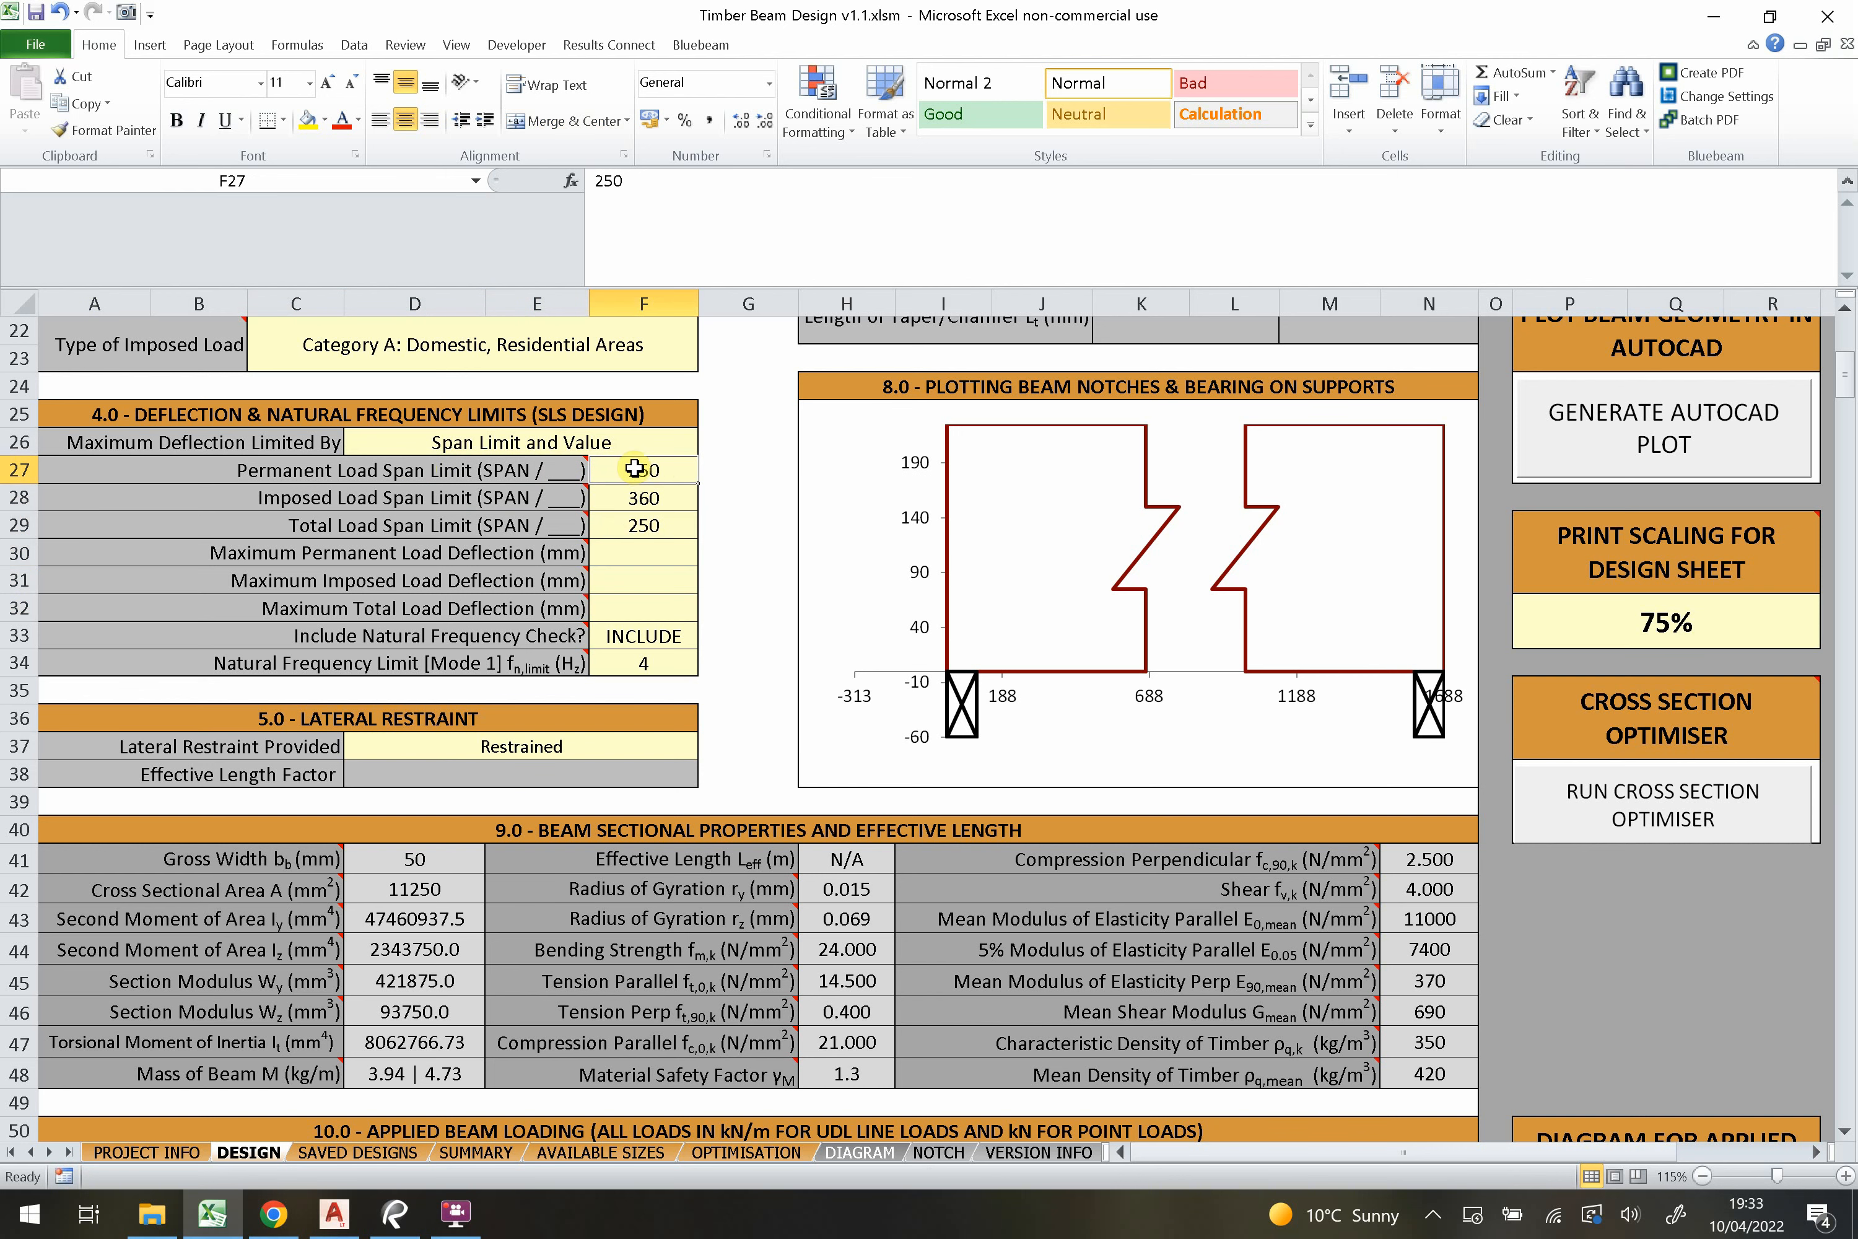
# With the deflection criterion set to Absolute Value, enter 14 mm as the maximum permanent load deflection and clear that entry again.
pyautogui.click(678, 444)
pyautogui.click(699, 443)
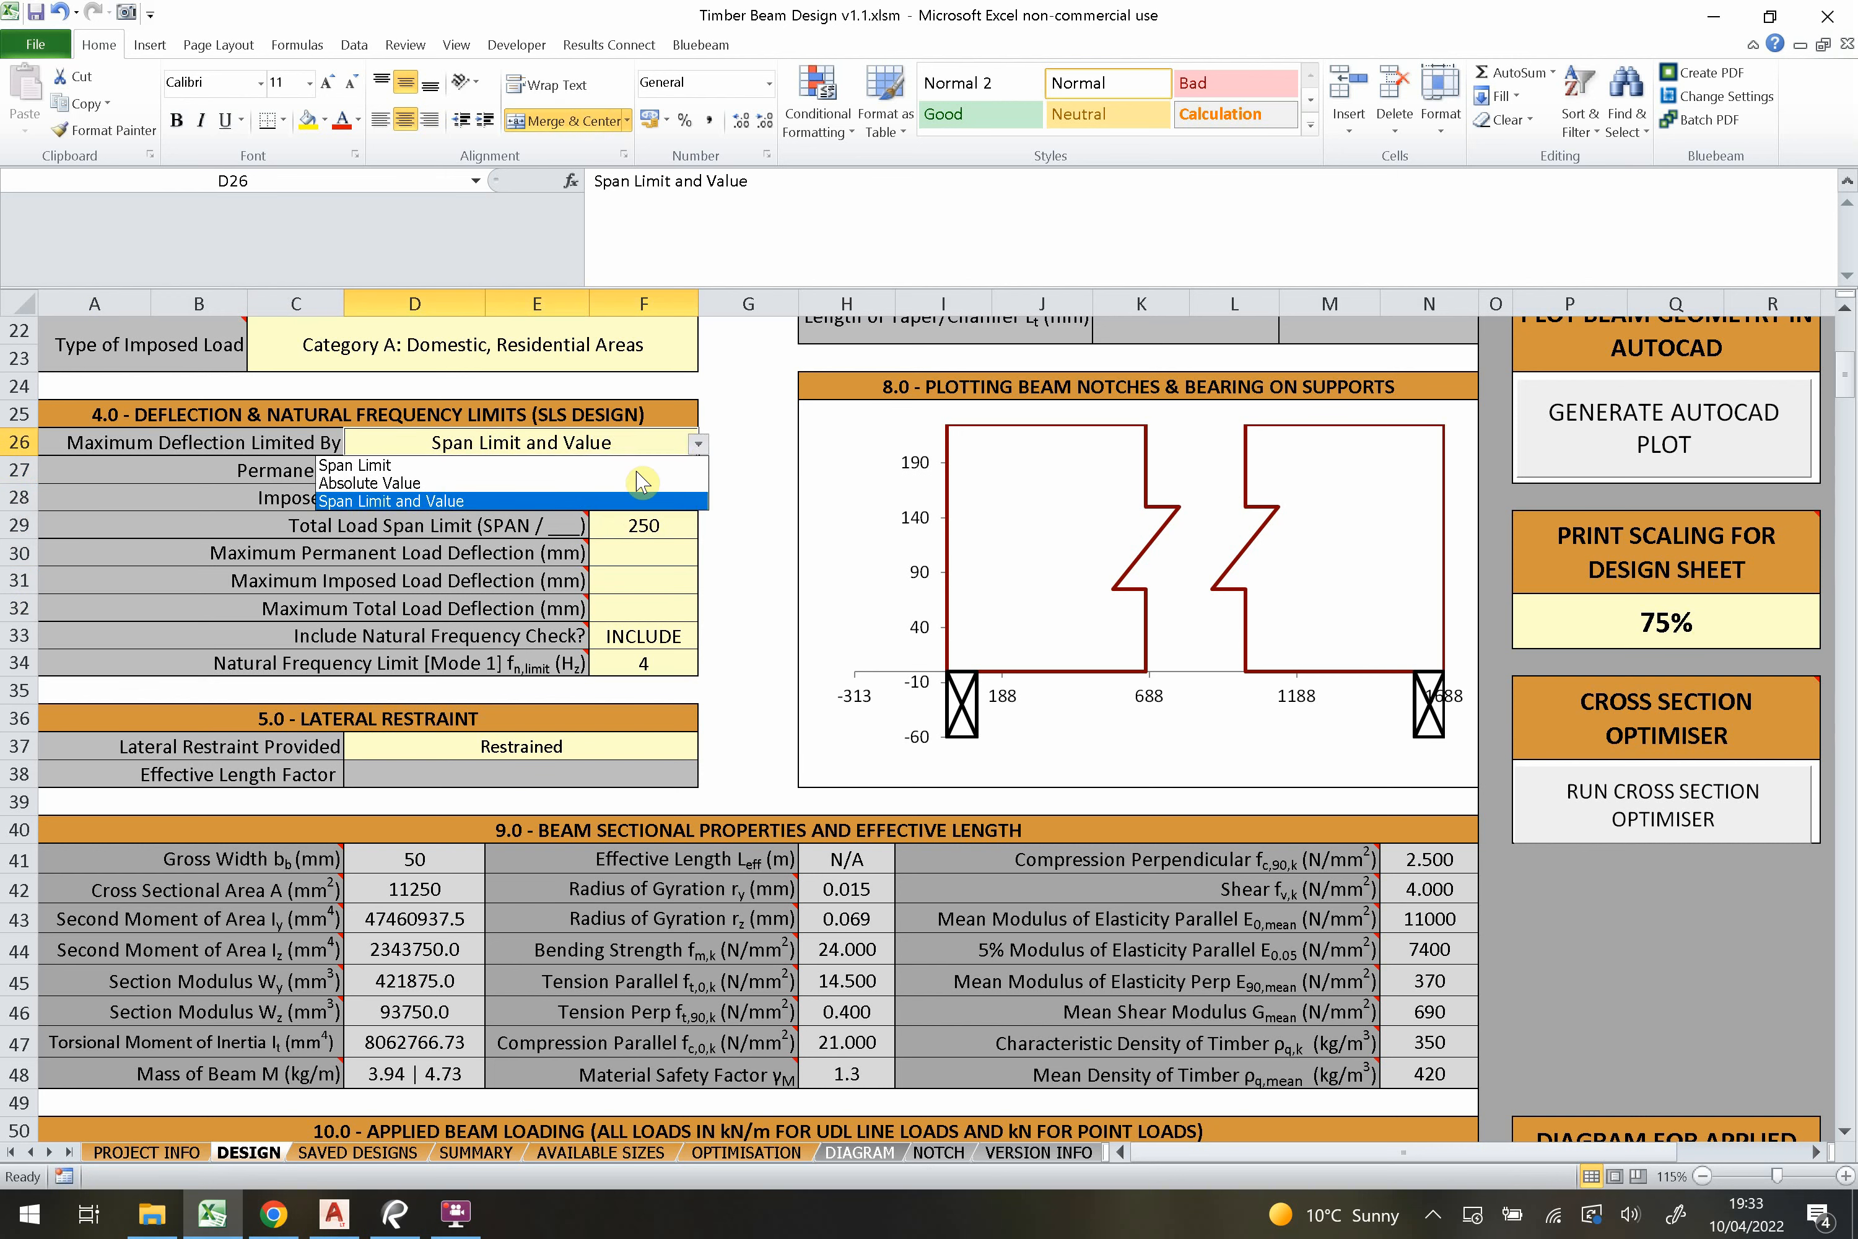
pyautogui.click(598, 484)
pyautogui.click(643, 562)
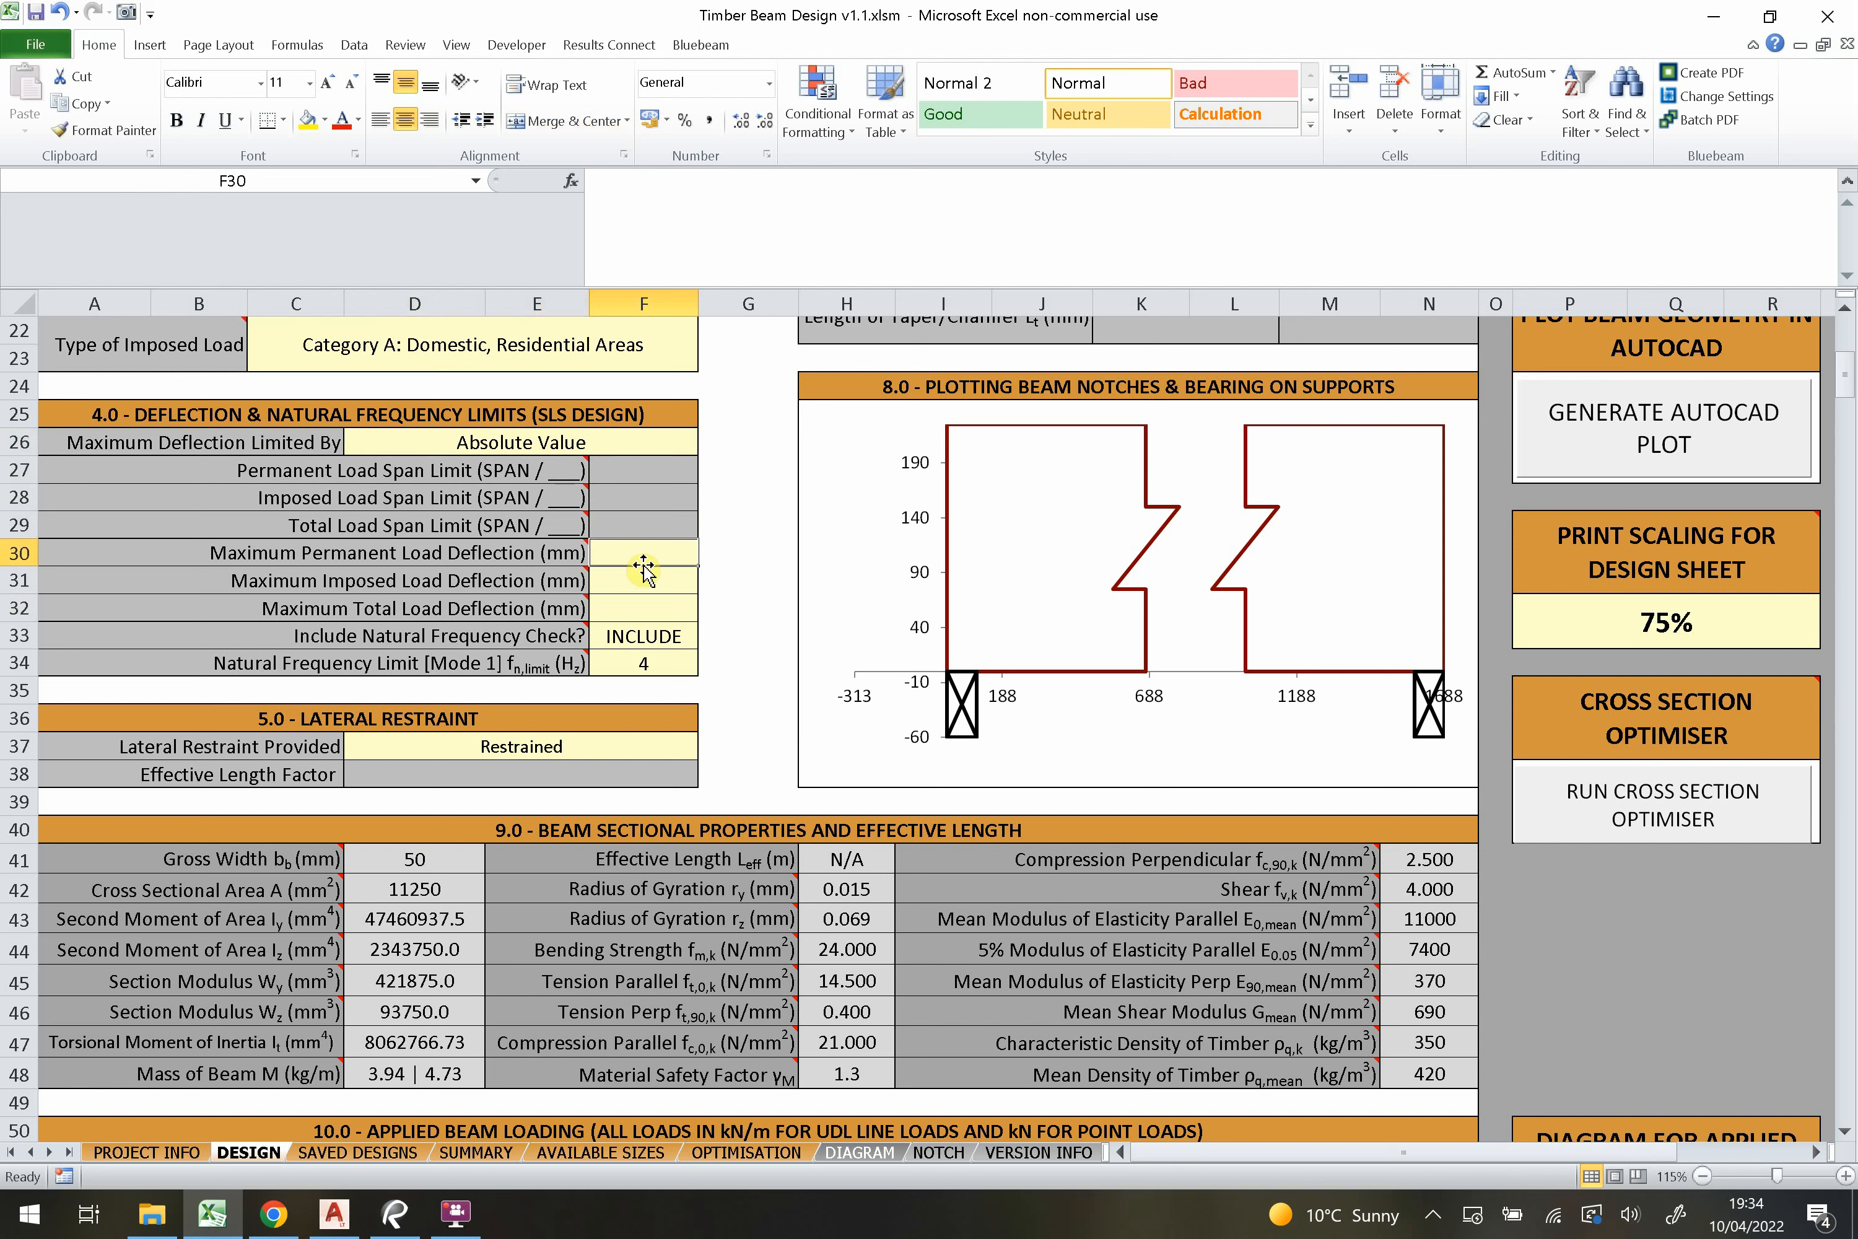
pyautogui.write('14')
pyautogui.press('Return')
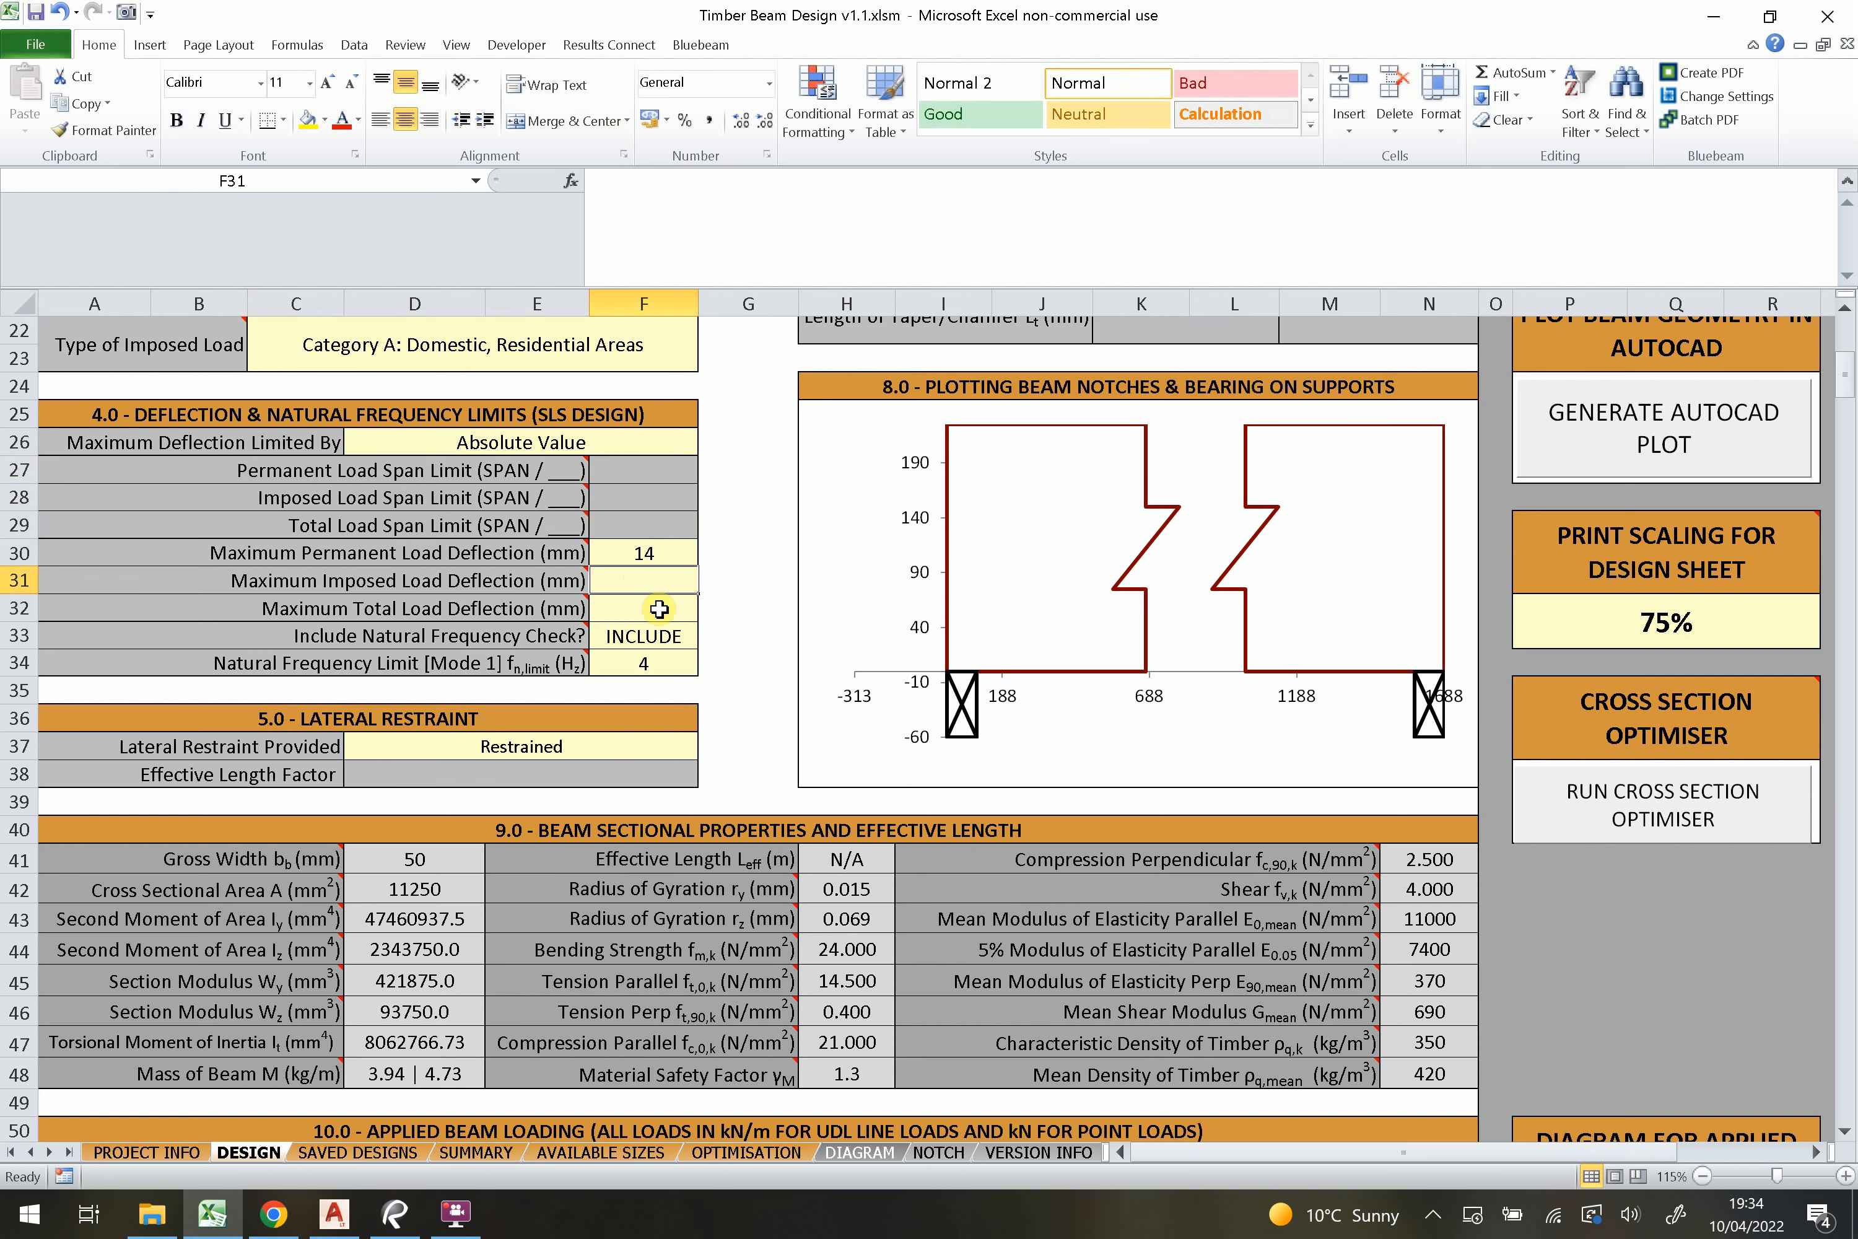
pyautogui.click(649, 553)
pyautogui.press('BackSpace')
# Set the maximum deflection criterion to Span Limit and check the permanent, imposed and total load span limits.
pyautogui.click(684, 432)
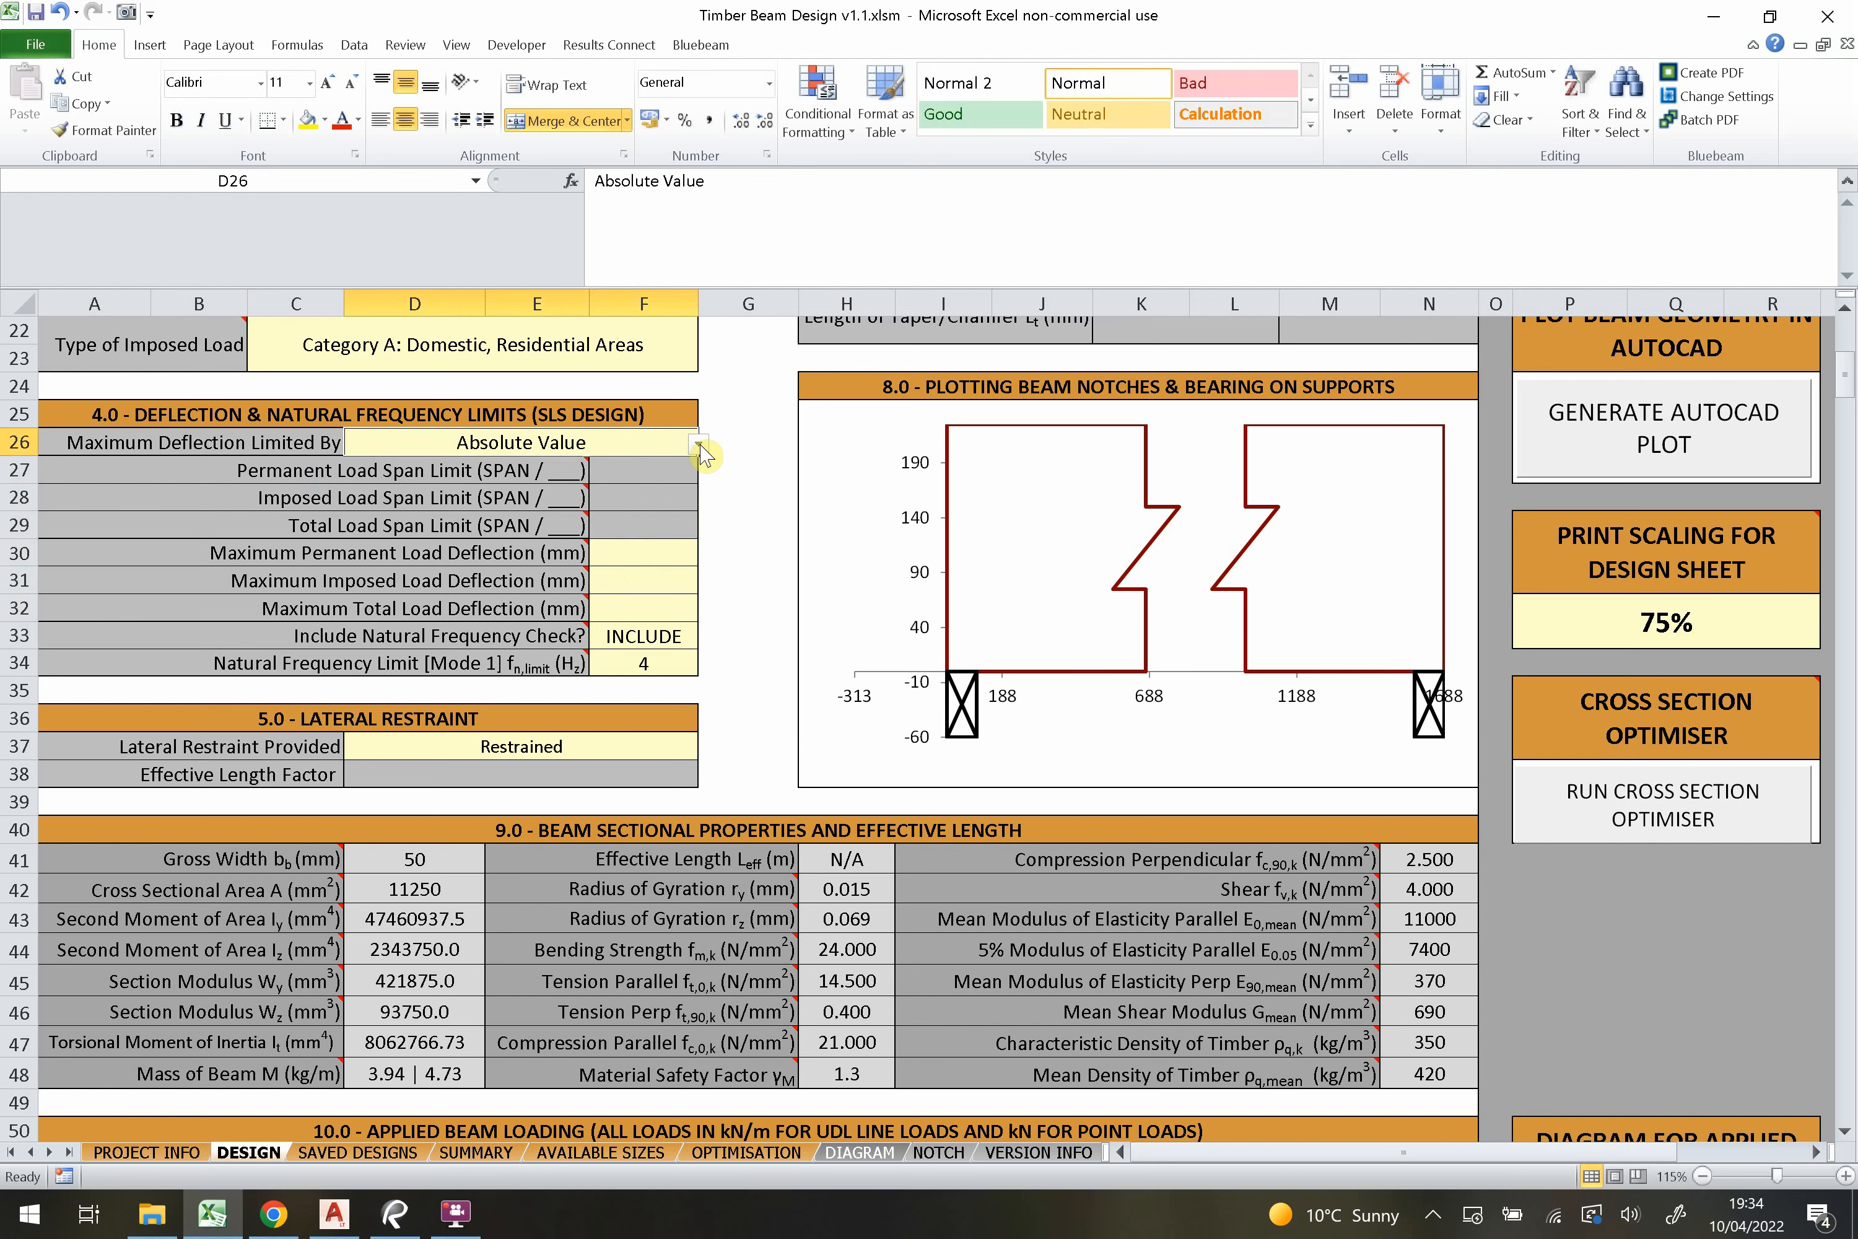
pyautogui.click(698, 444)
pyautogui.click(649, 472)
pyautogui.click(649, 487)
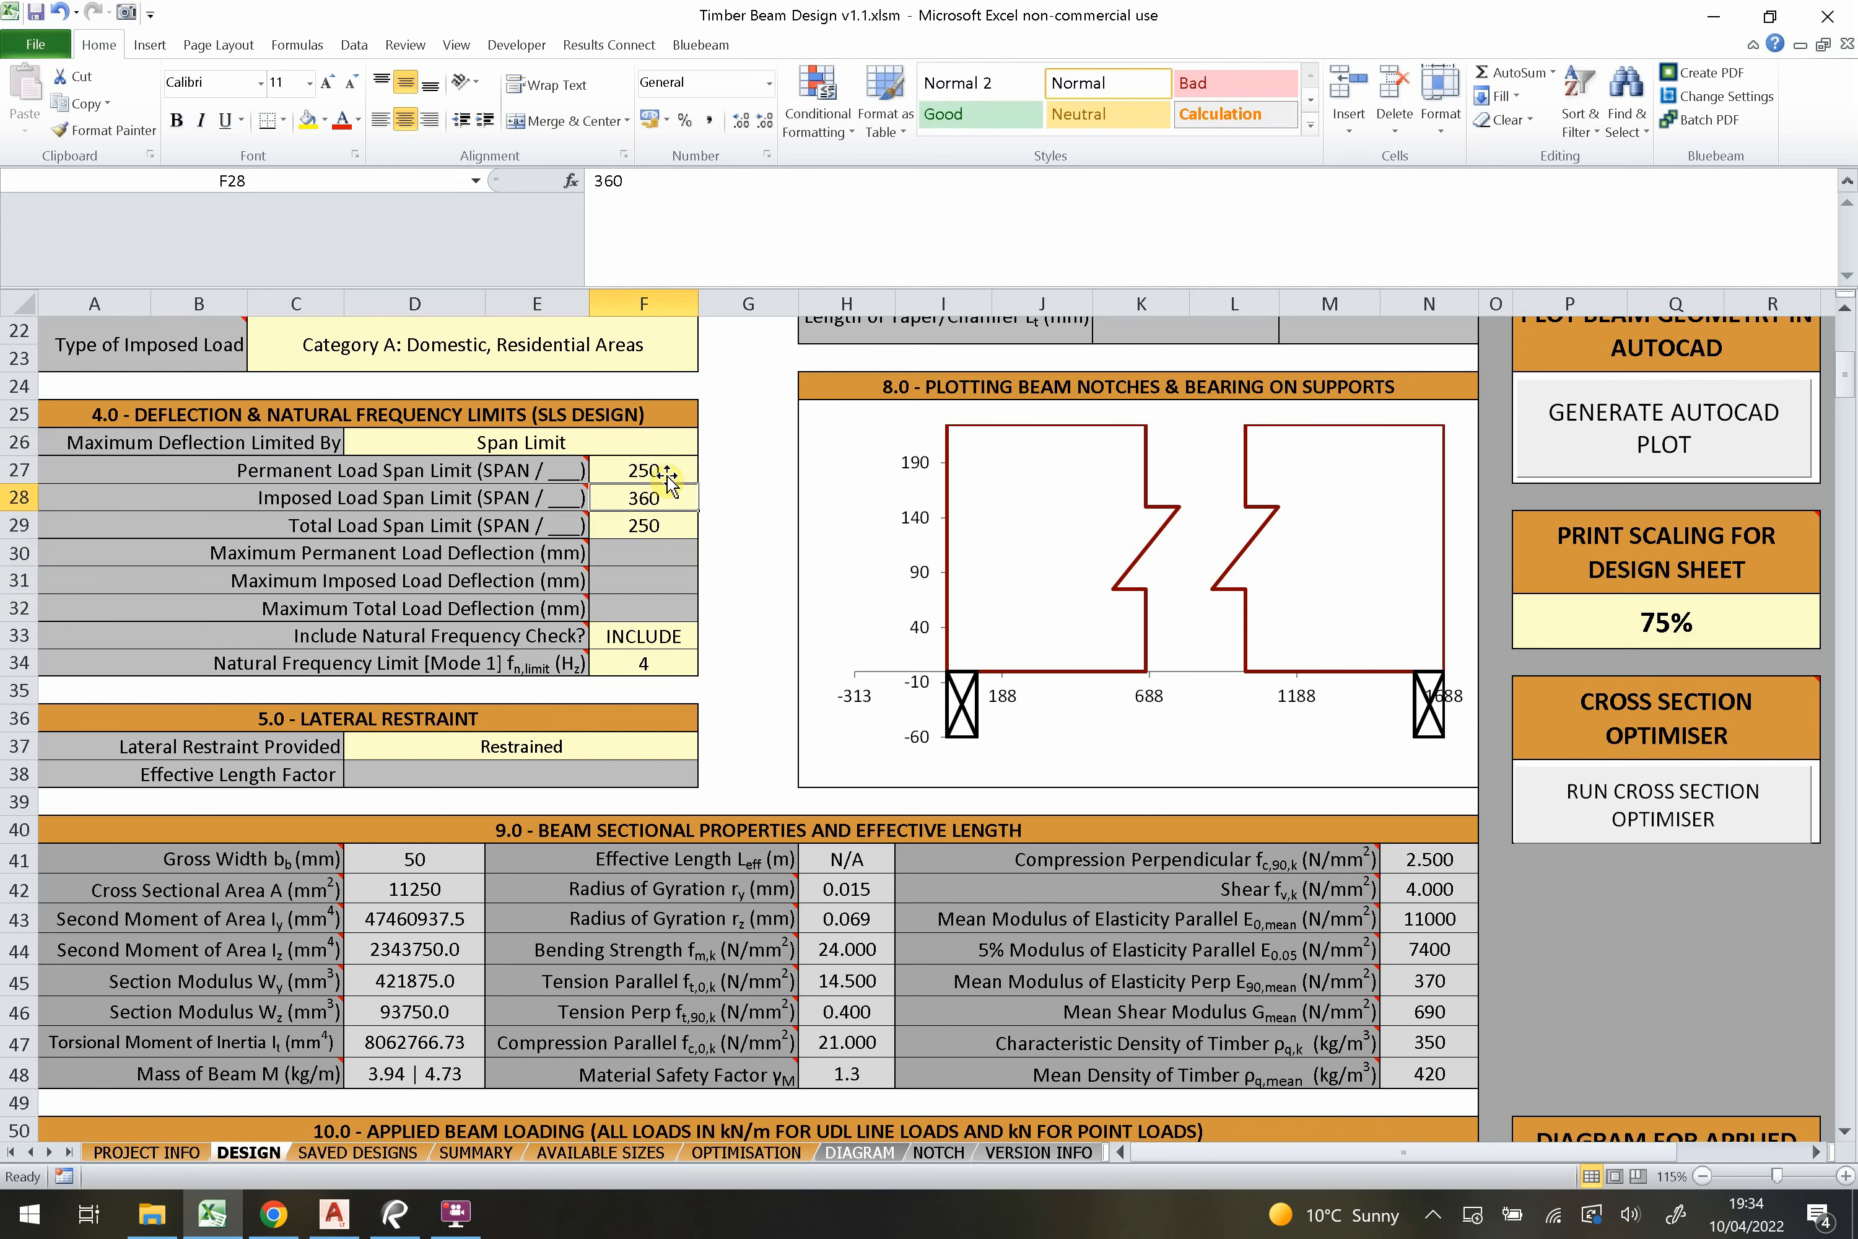
pyautogui.click(665, 471)
pyautogui.click(663, 504)
pyautogui.click(662, 534)
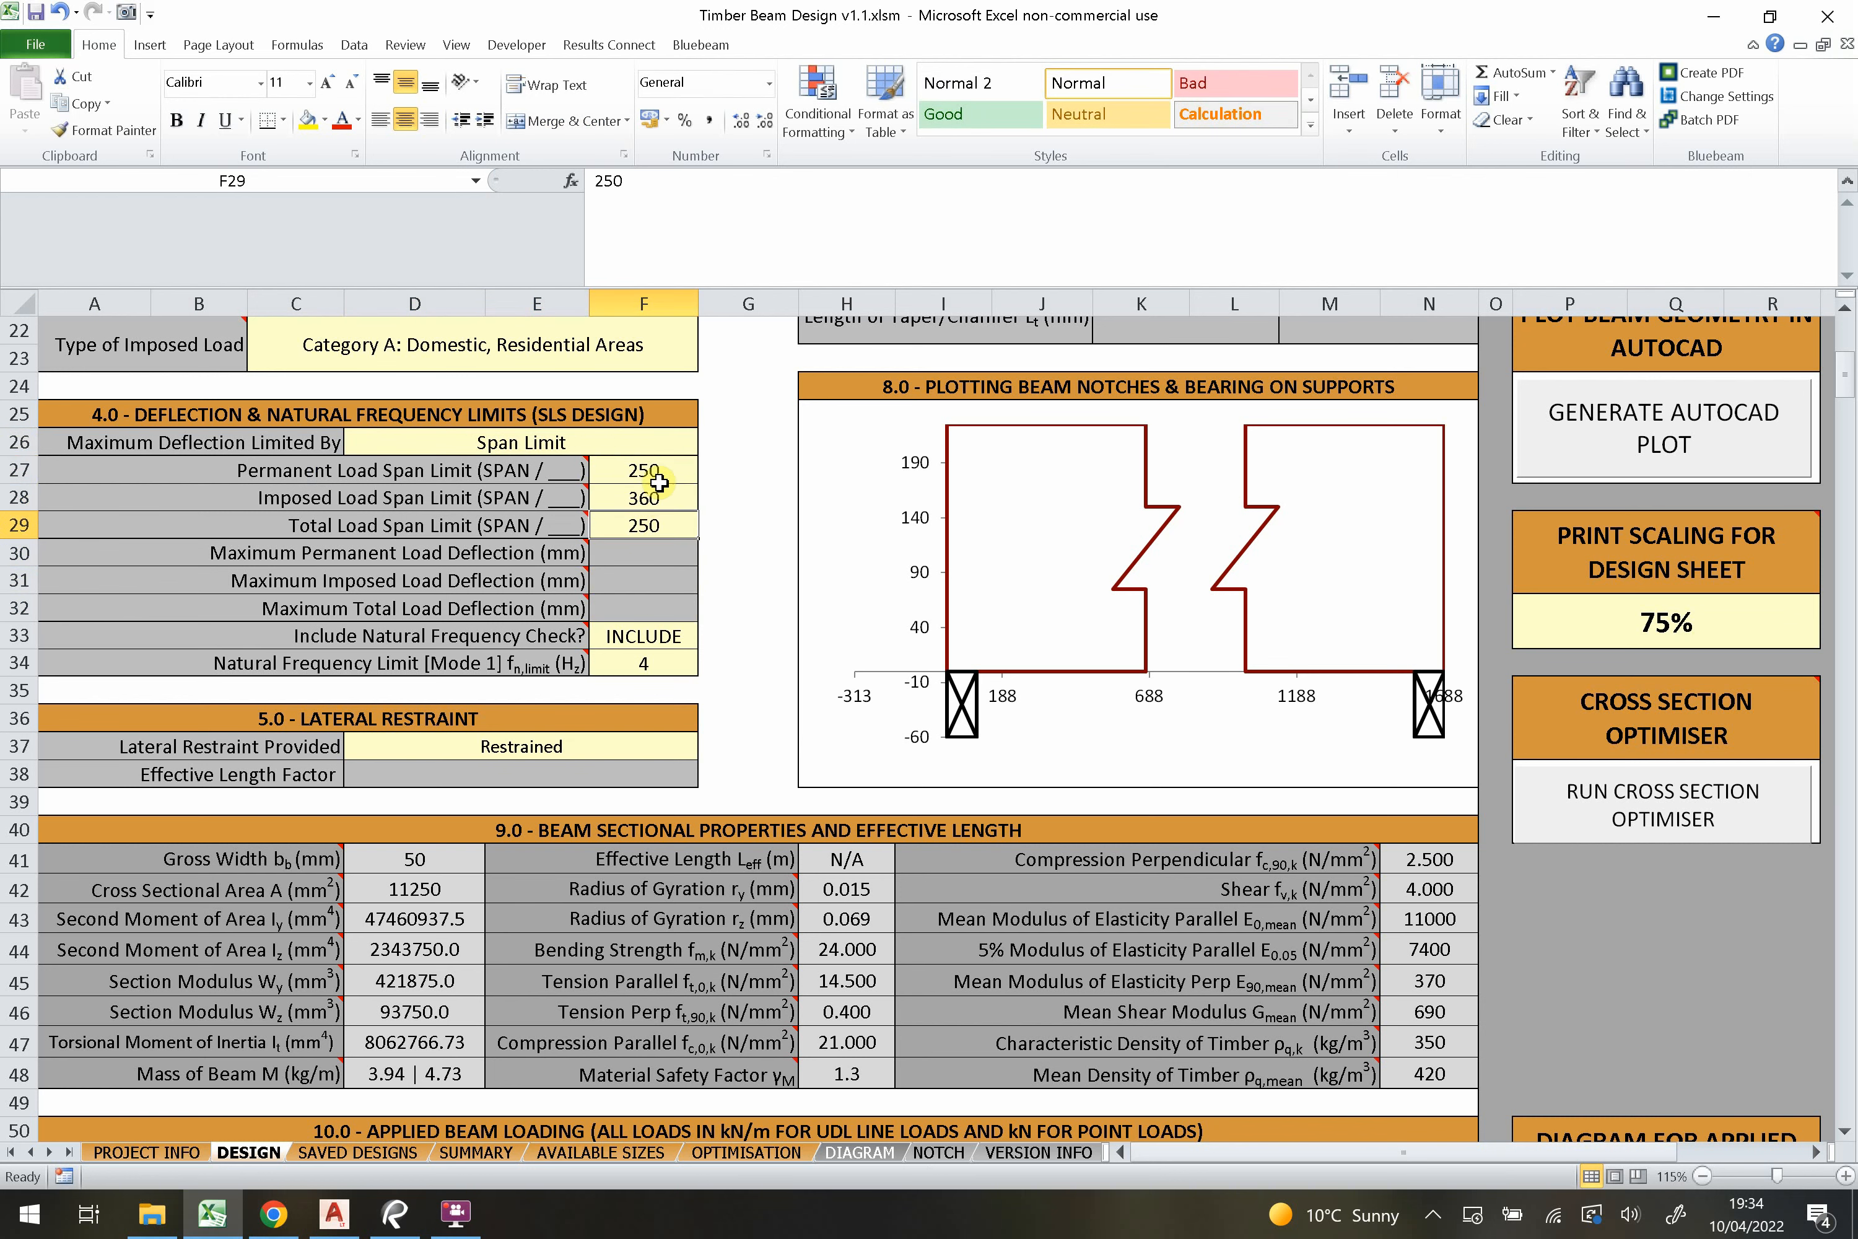
pyautogui.moveTo(646, 472); pyautogui.dragTo(640, 518)
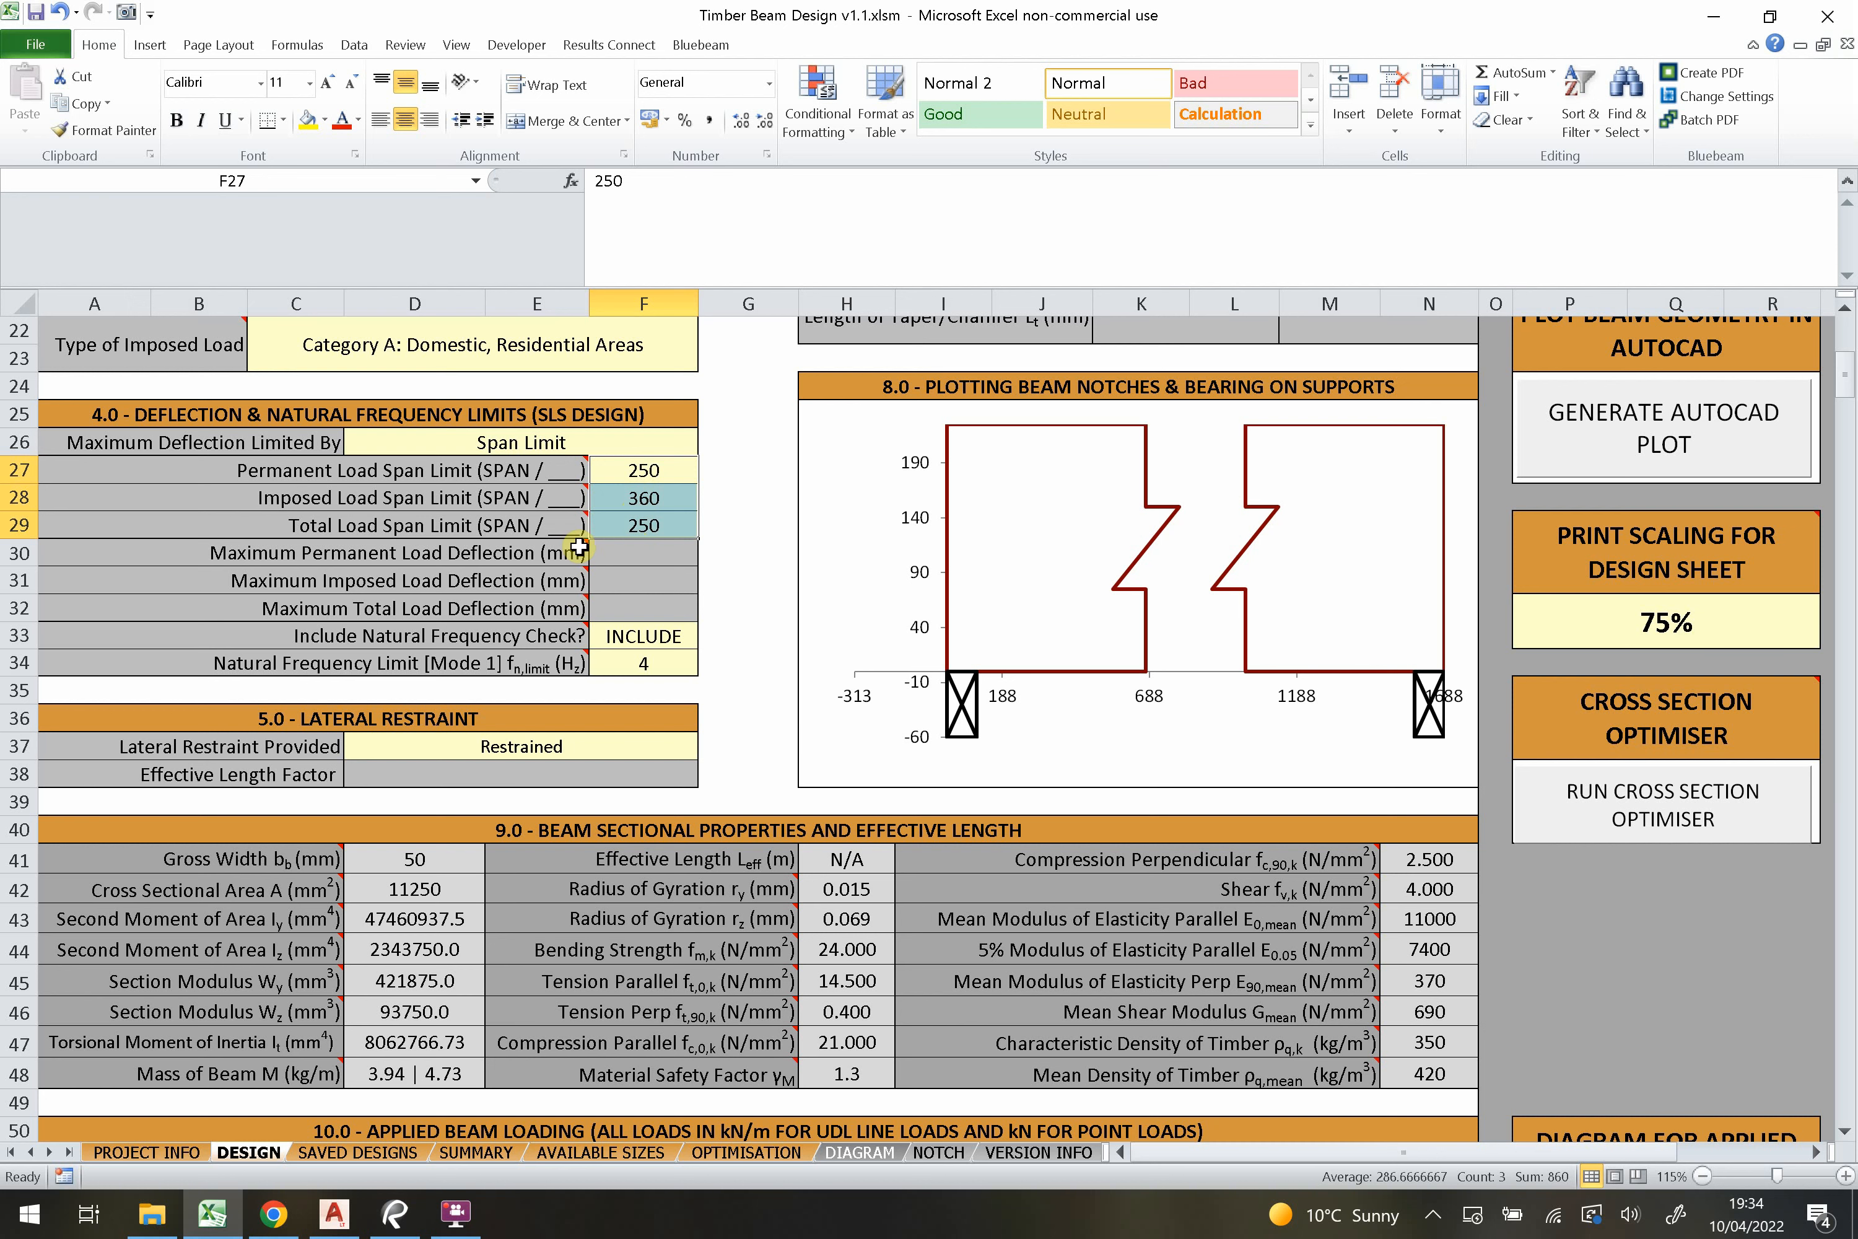
# Set the natural frequency check to OMIT and inspect the natural frequency limit entry.
pyautogui.click(669, 640)
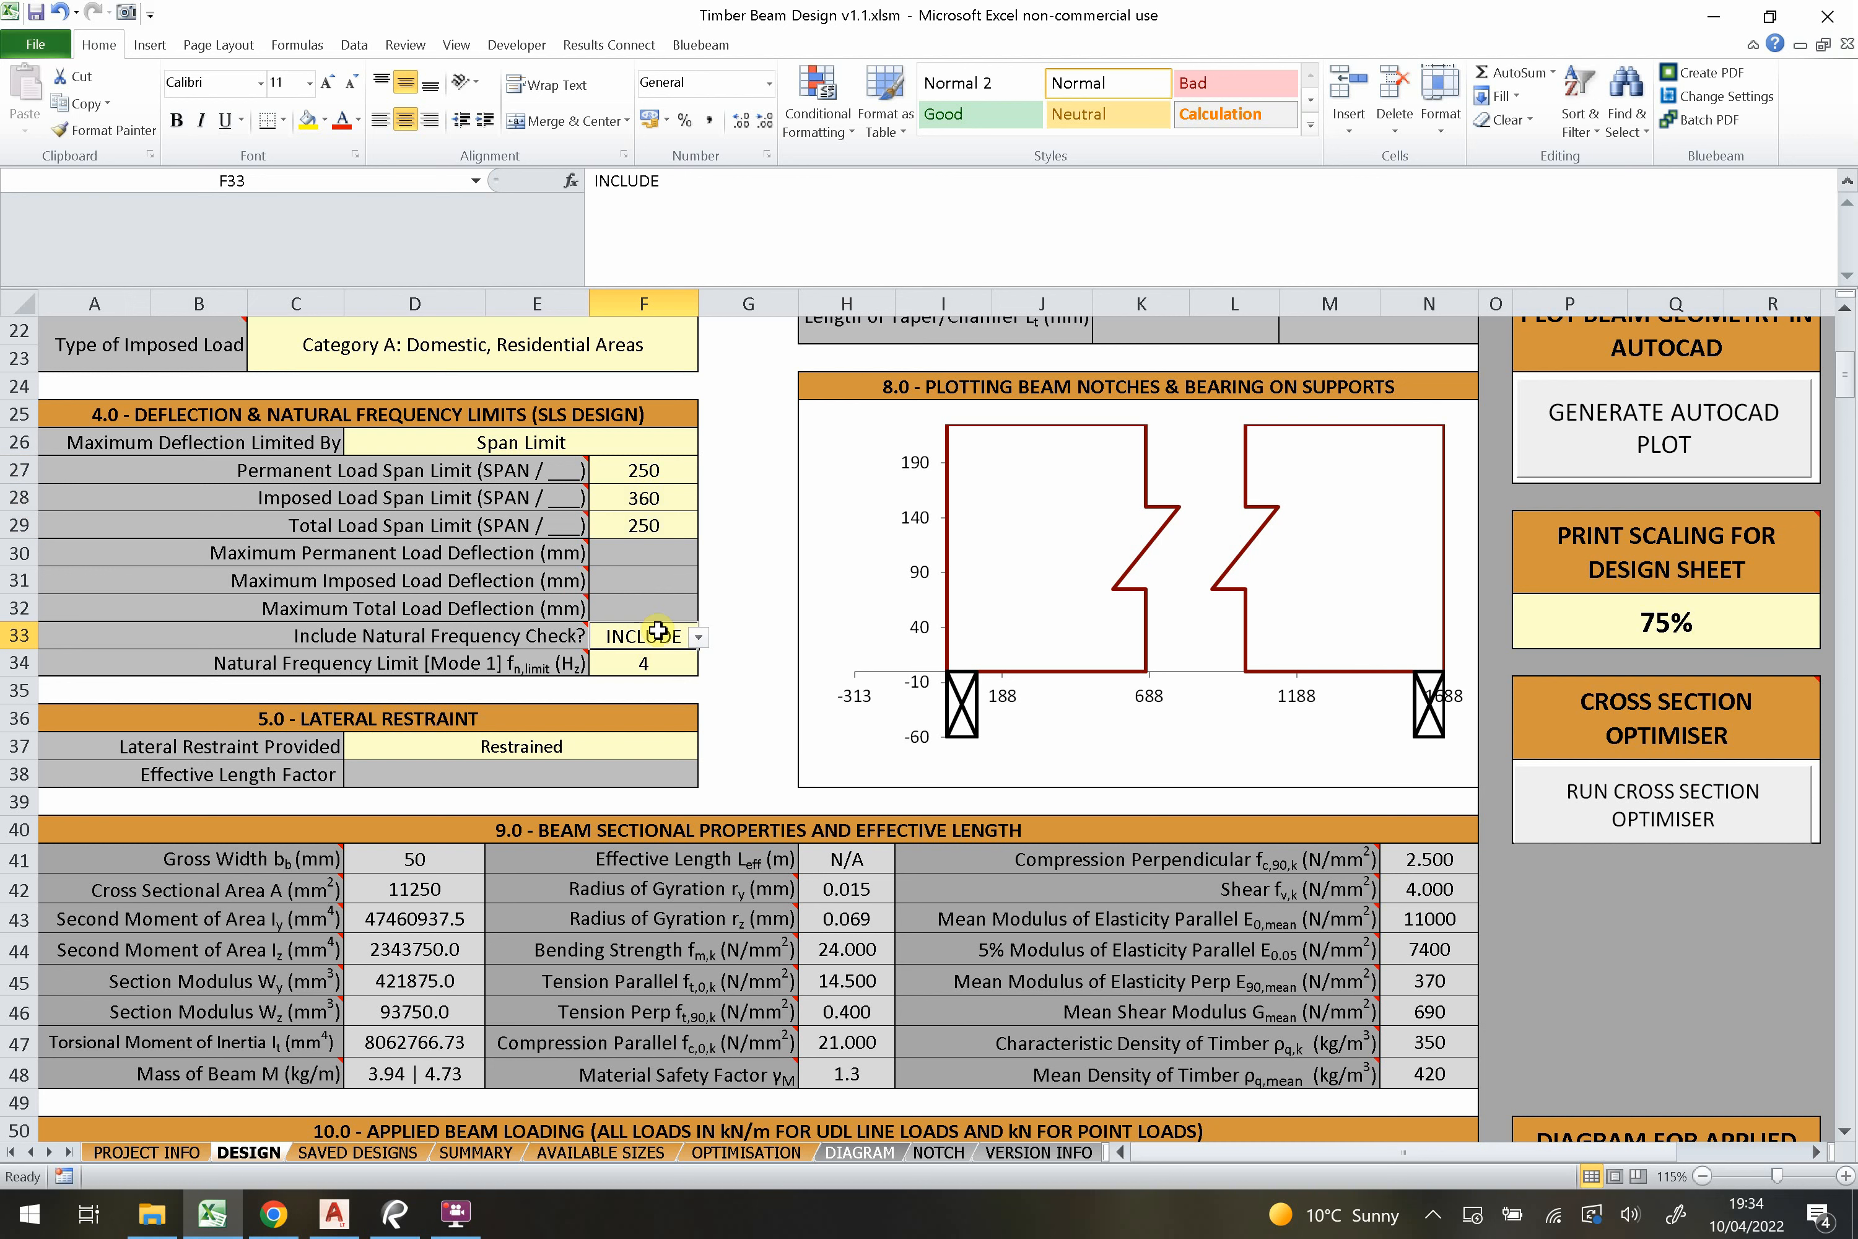
pyautogui.click(698, 637)
pyautogui.click(676, 678)
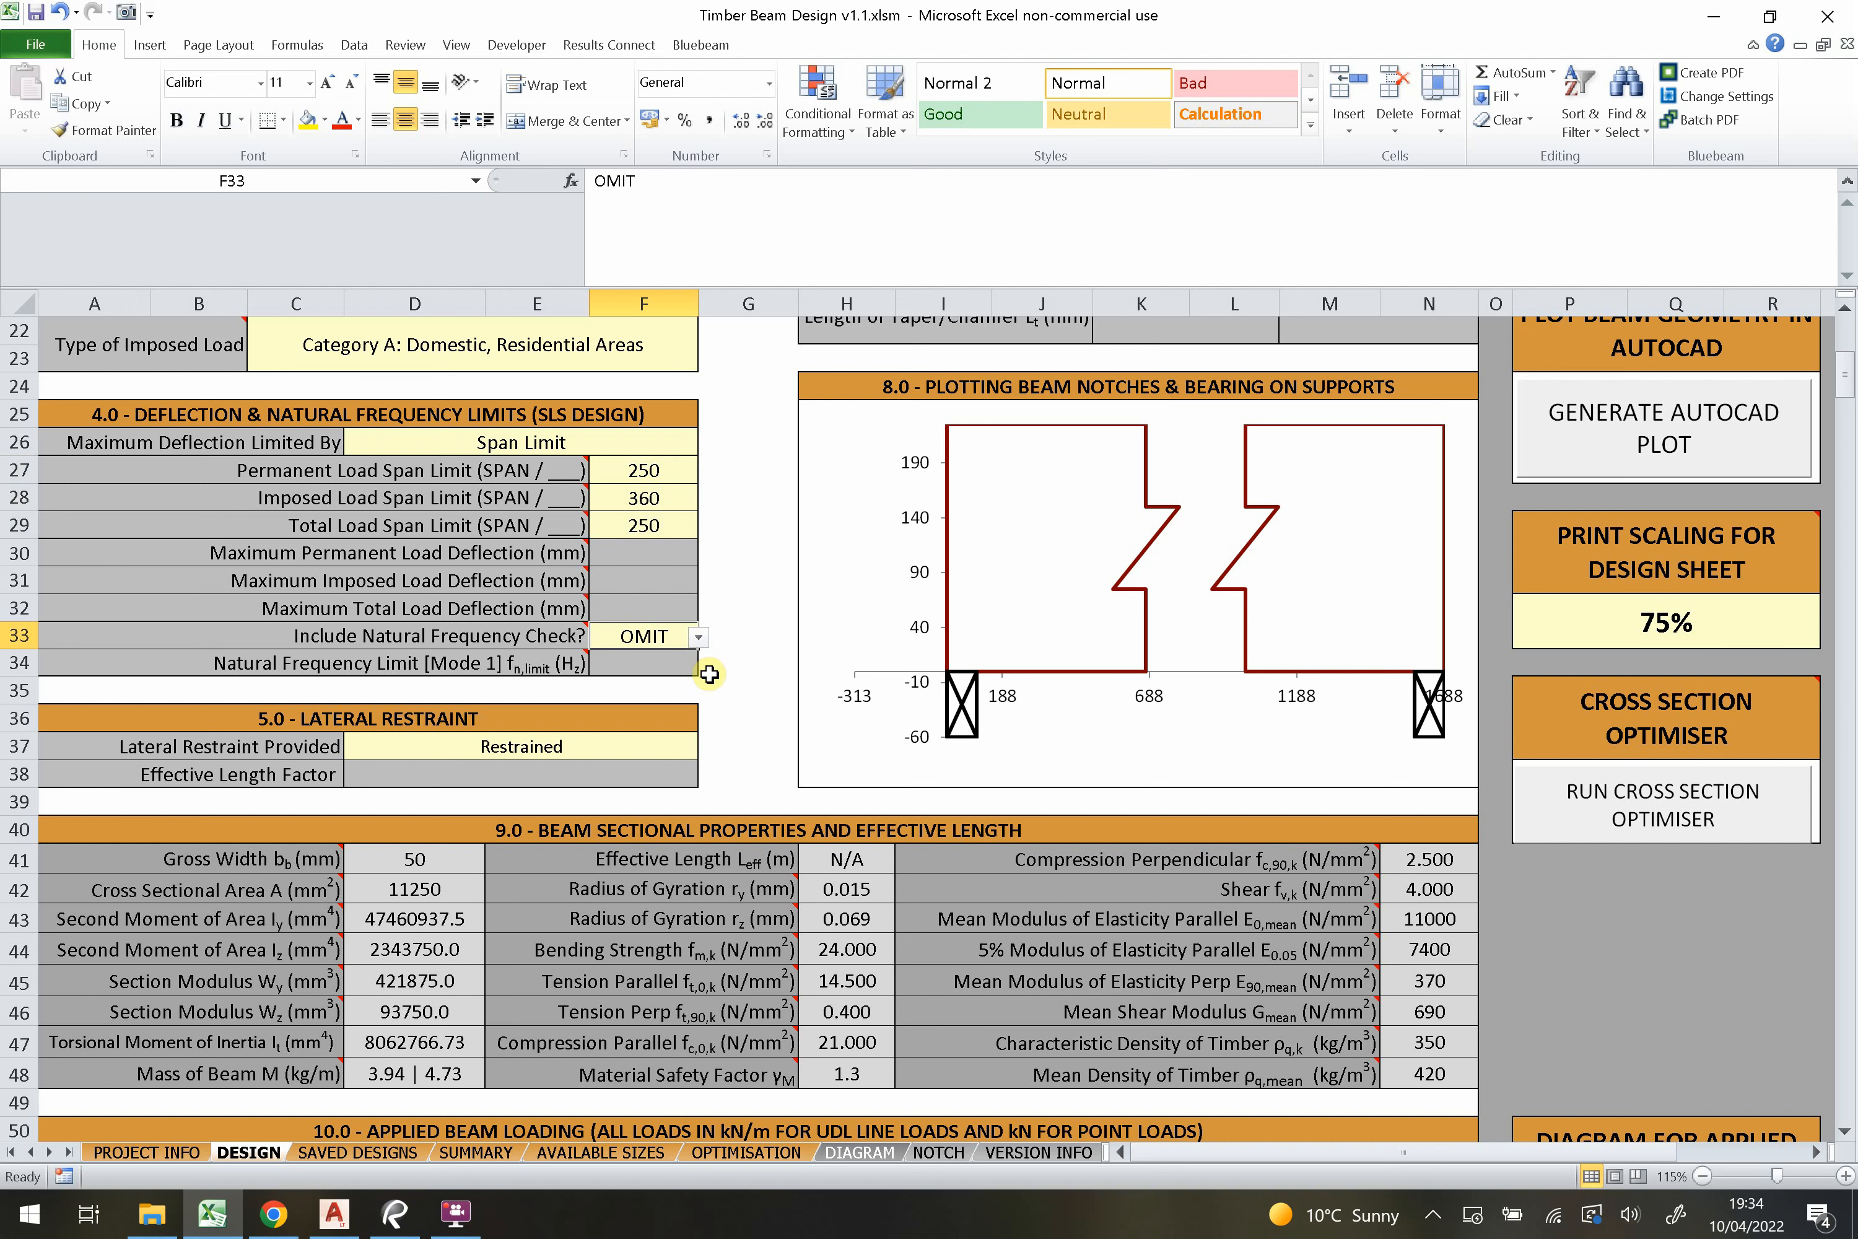
pyautogui.click(660, 669)
# Set the natural frequency check to INCLUDE and enter 4 Hz as the mode 1 natural frequency limit.
pyautogui.click(658, 640)
pyautogui.click(698, 636)
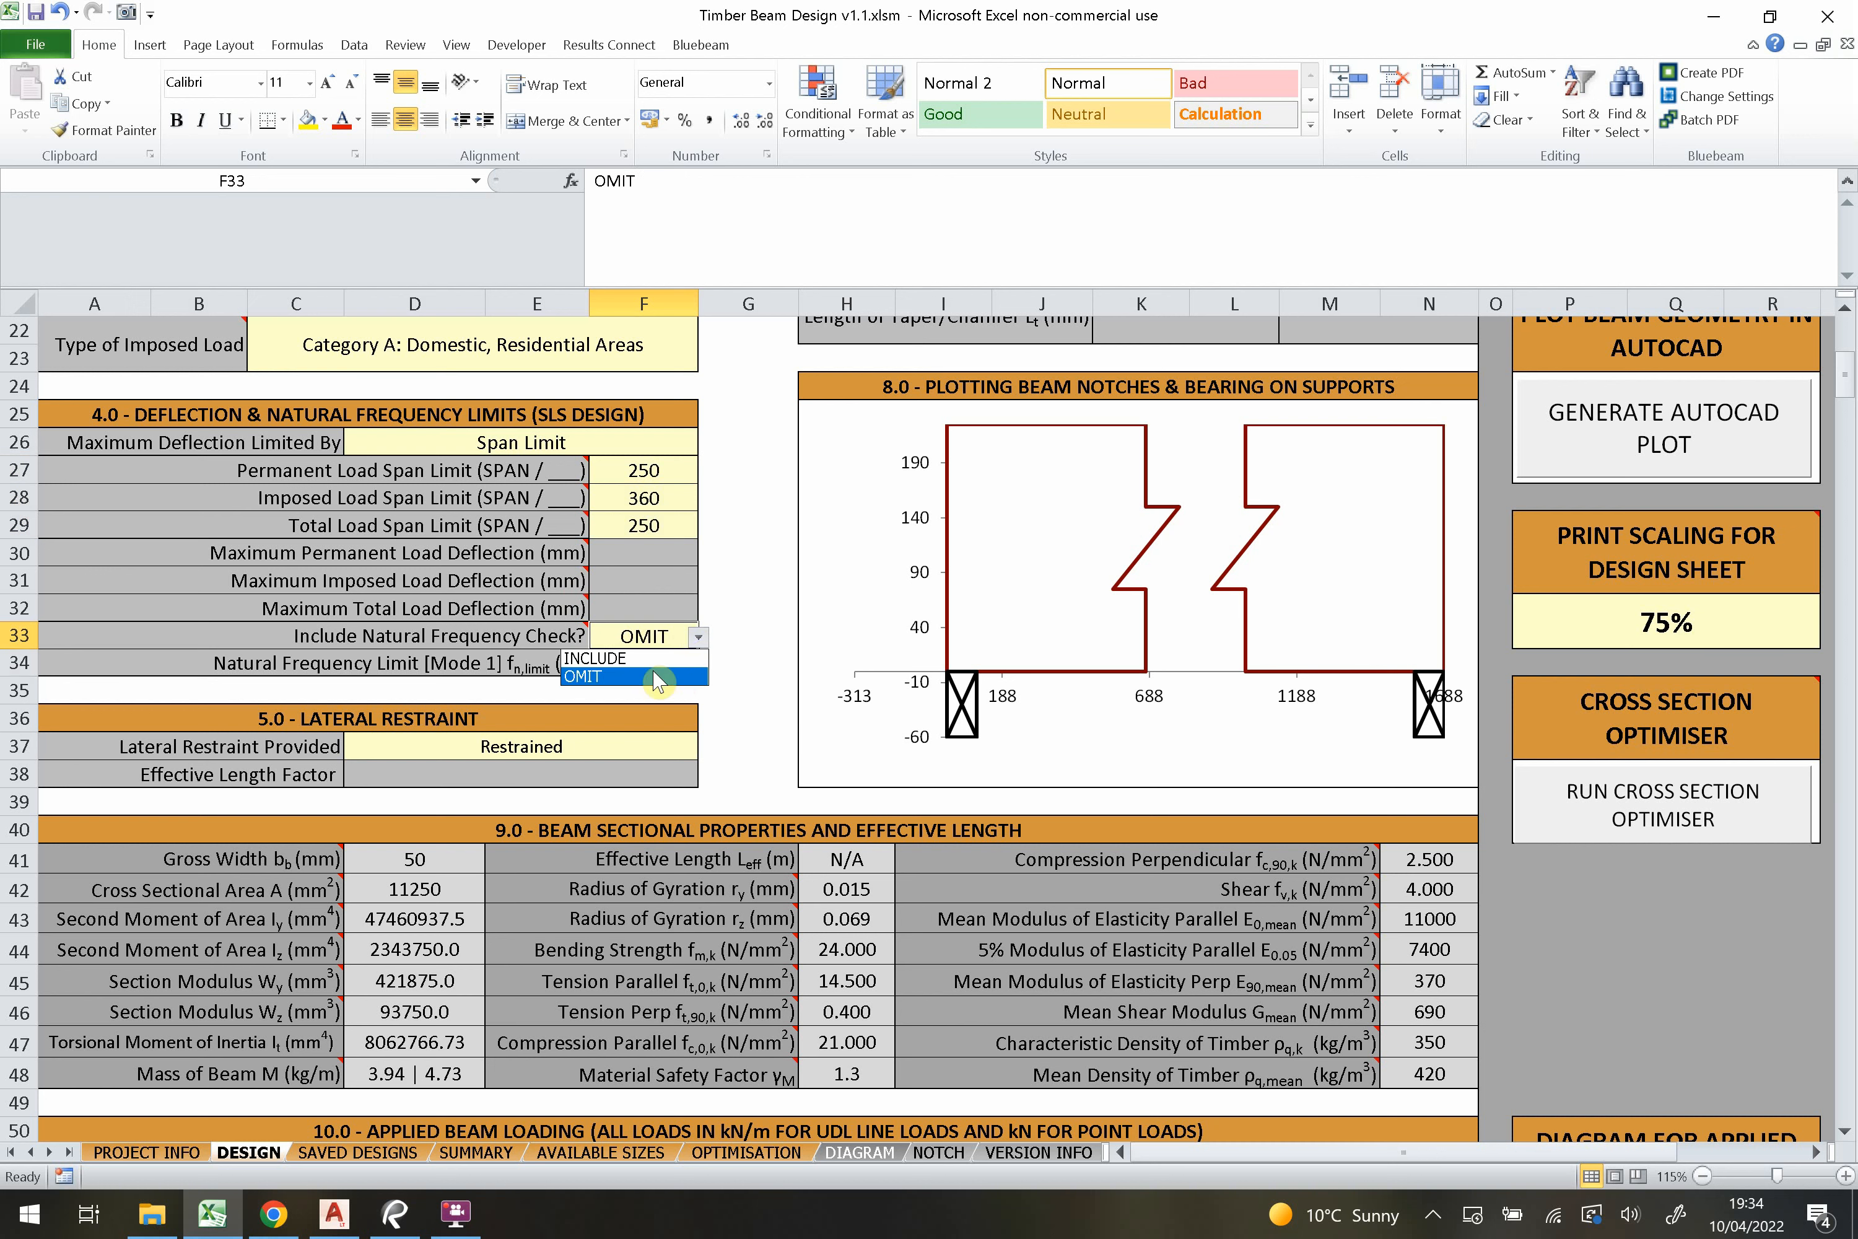
pyautogui.click(648, 654)
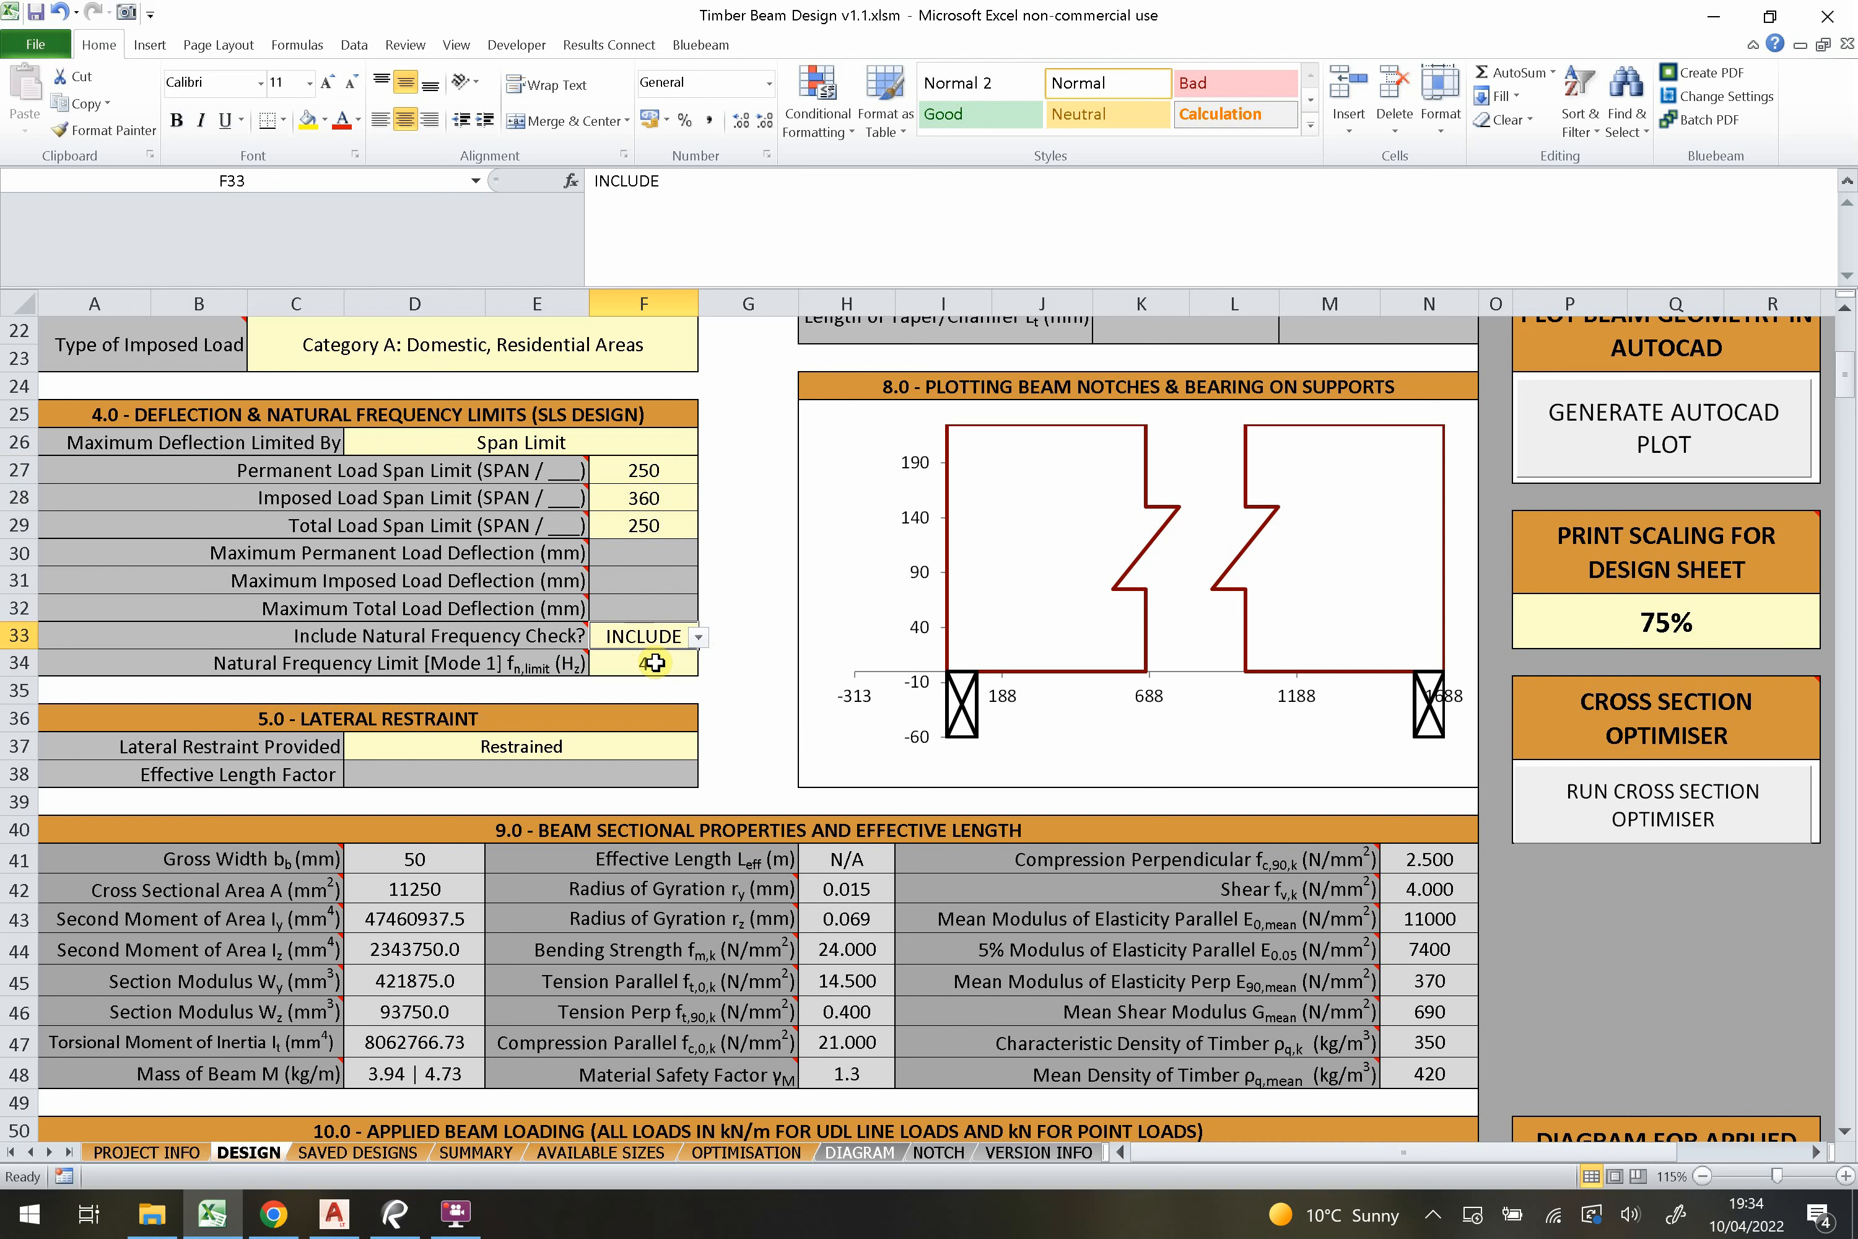
pyautogui.click(660, 663)
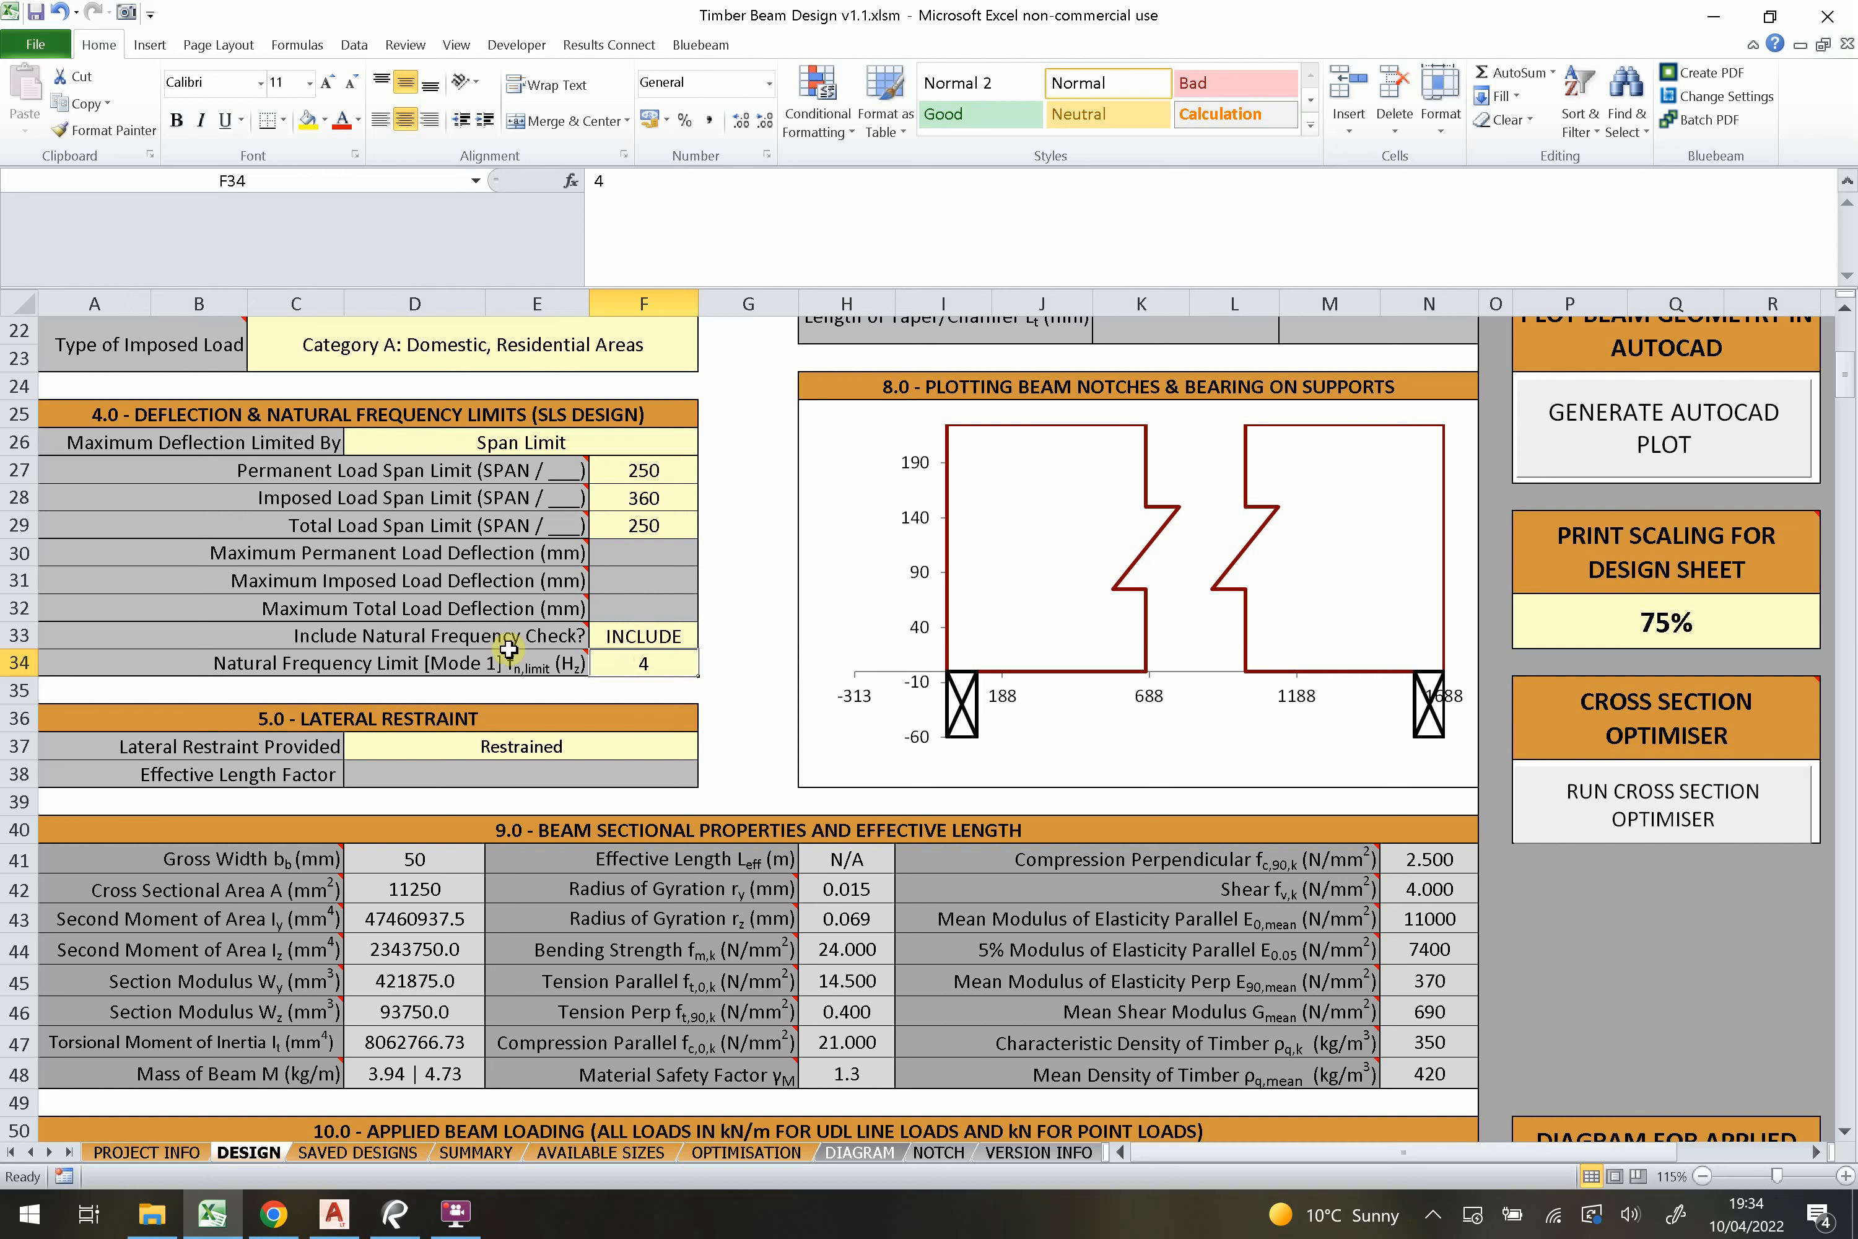
pyautogui.moveTo(573, 662)
pyautogui.click(663, 692)
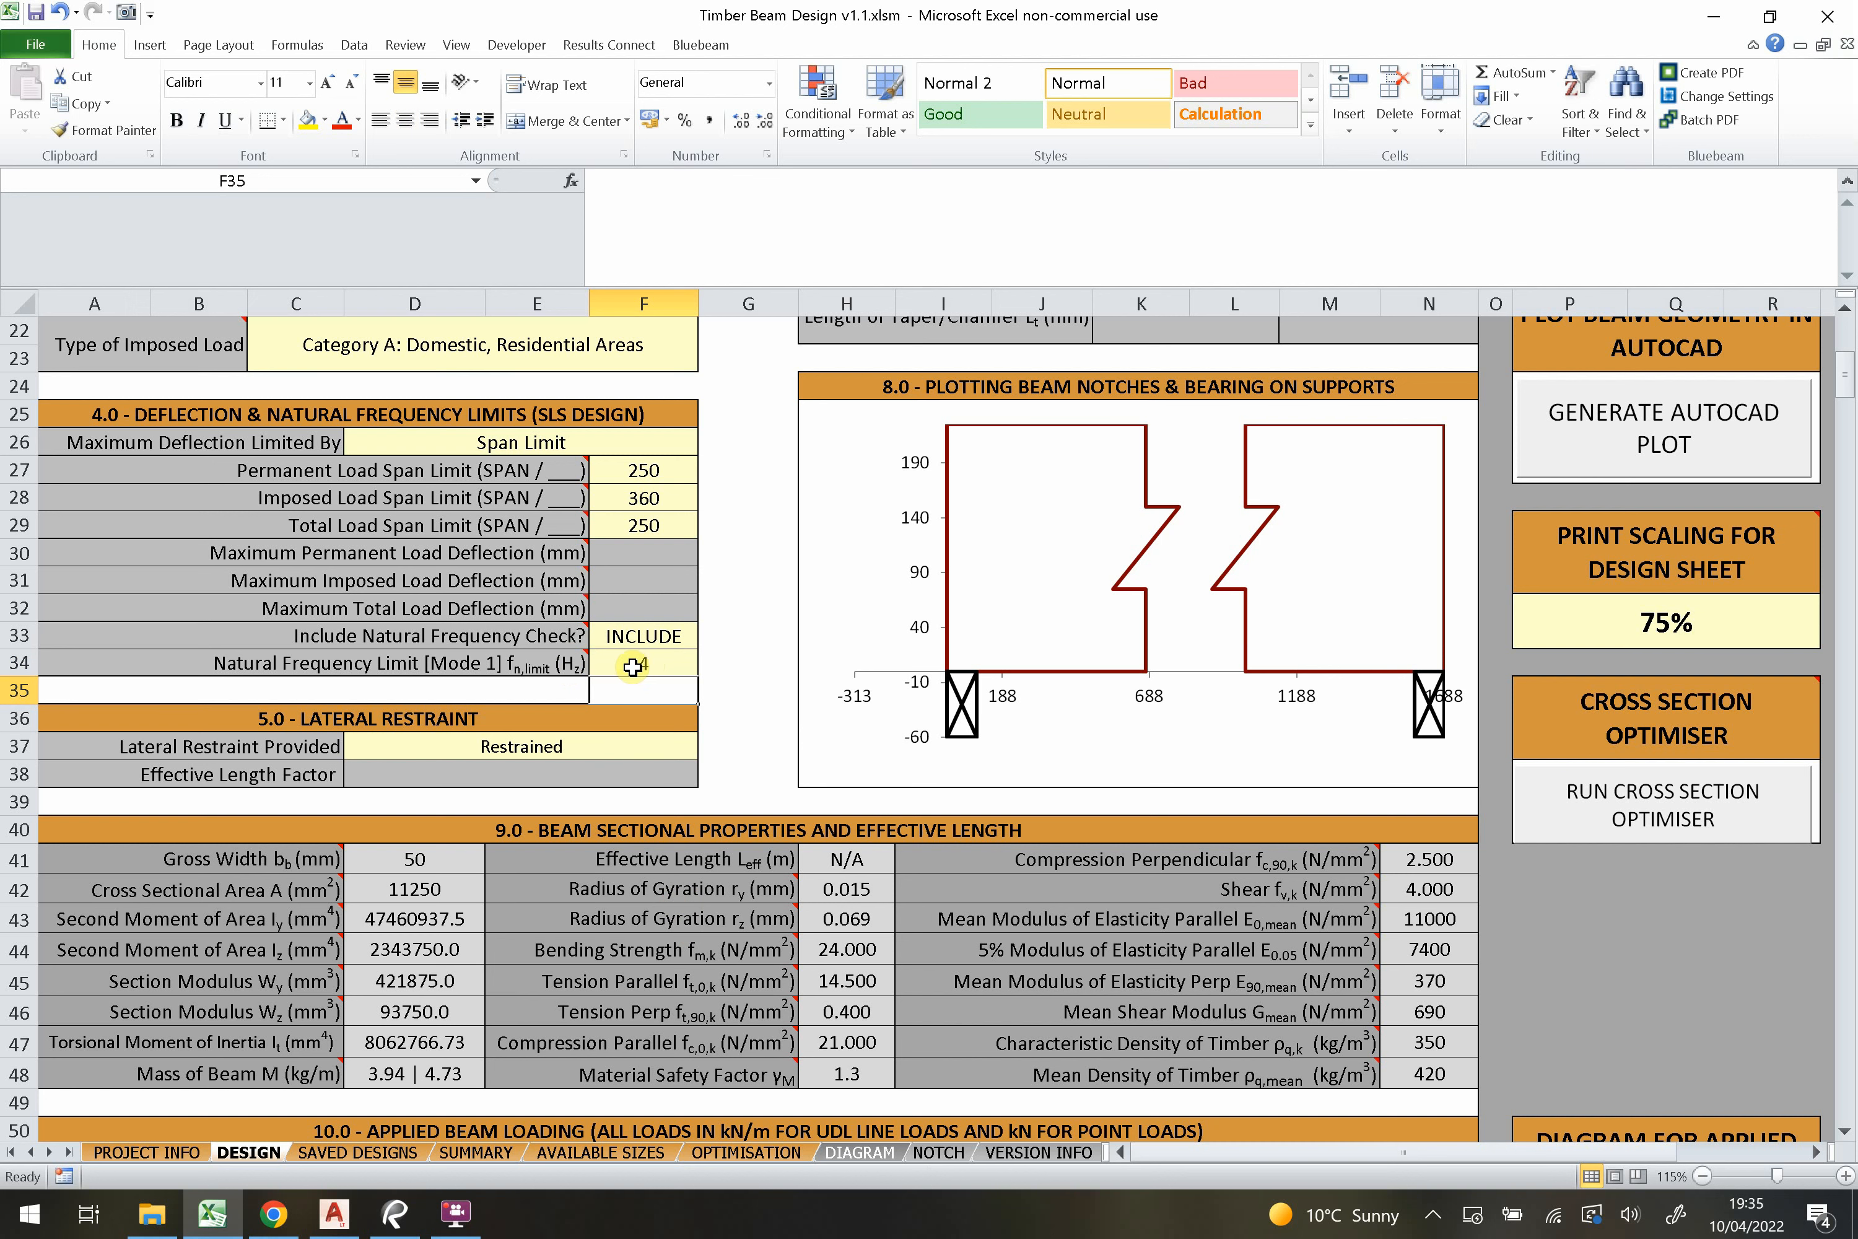
pyautogui.click(644, 664)
pyautogui.write('4')
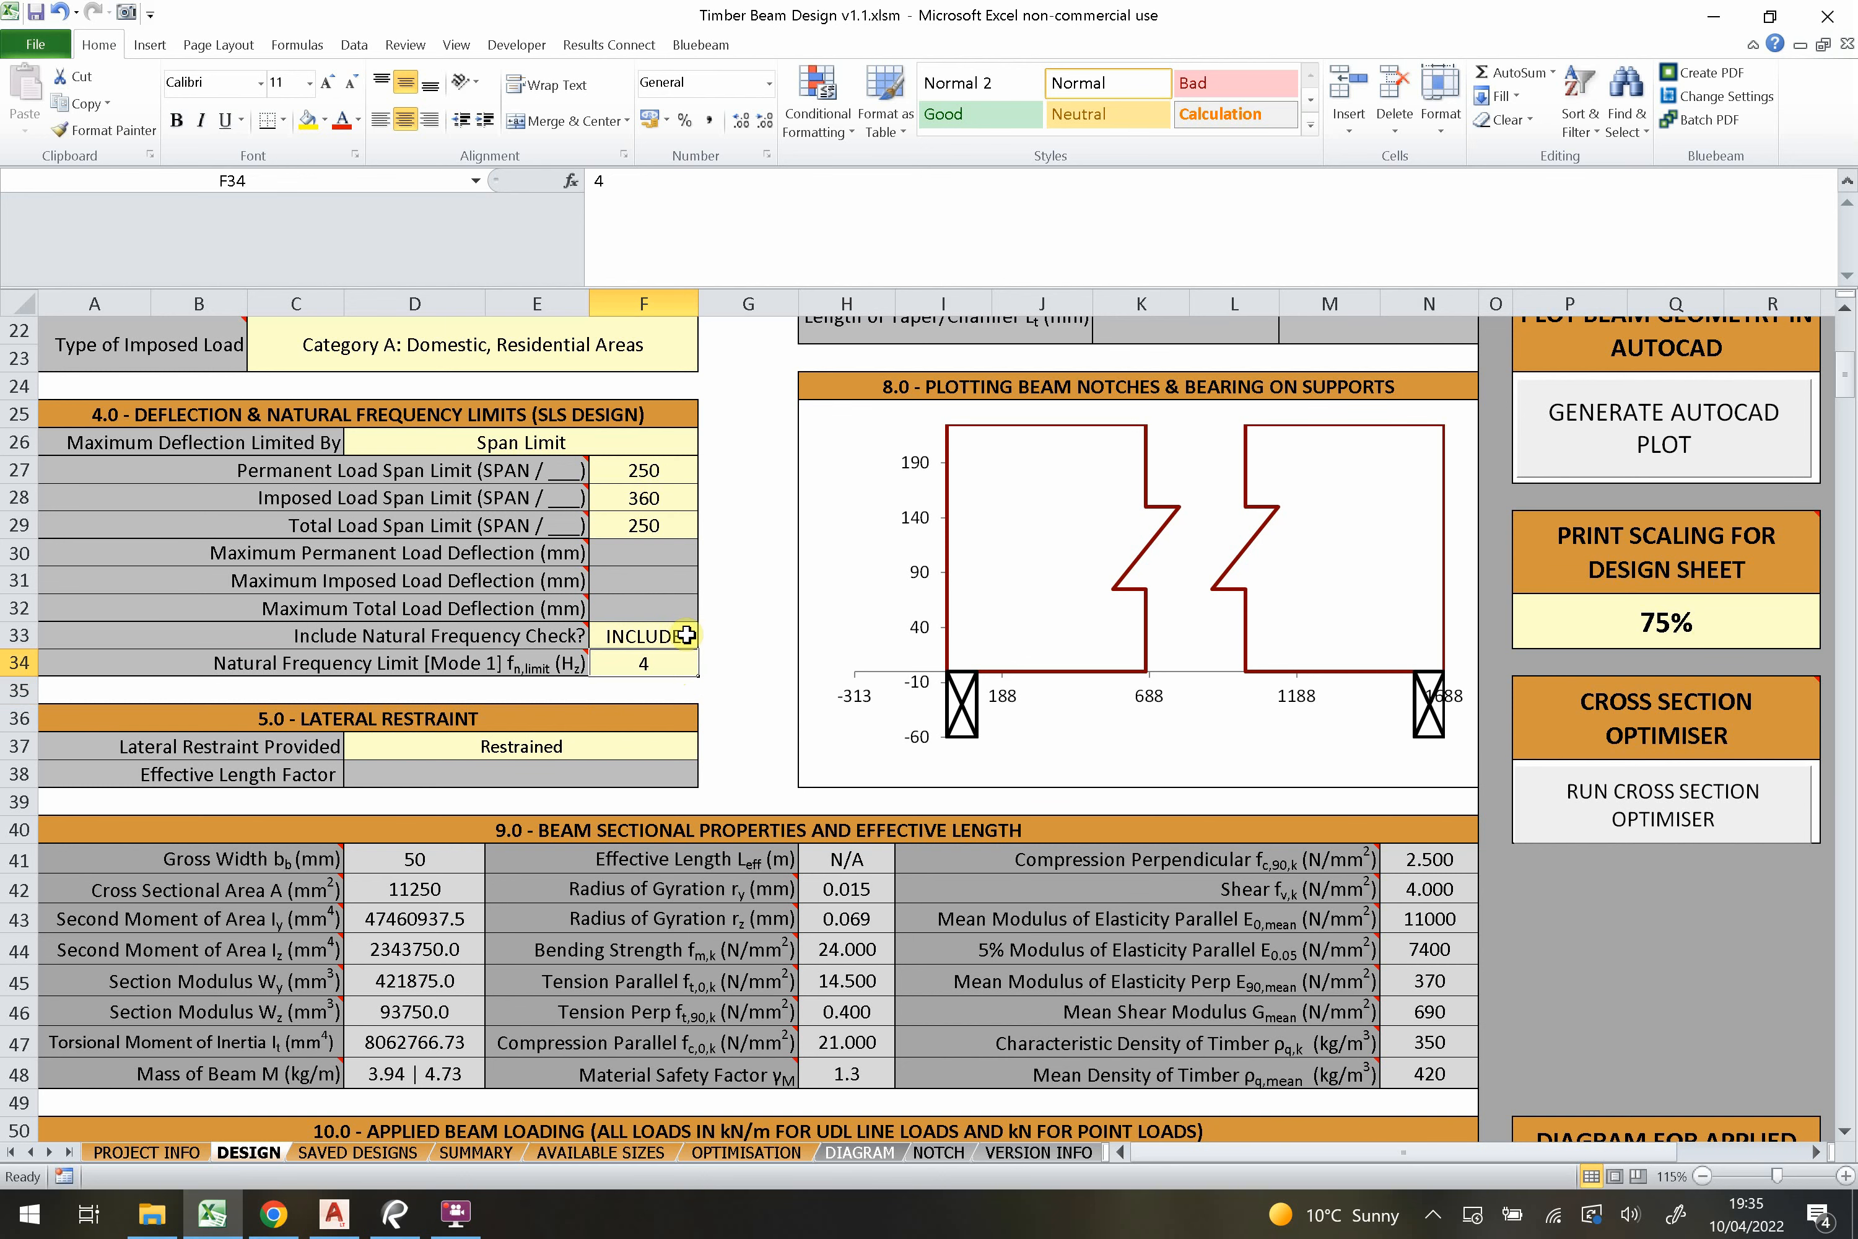
# Review the lateral restraint options and choose Restrained as the lateral restraint provided.
pyautogui.scroll(-1, 657, 619)
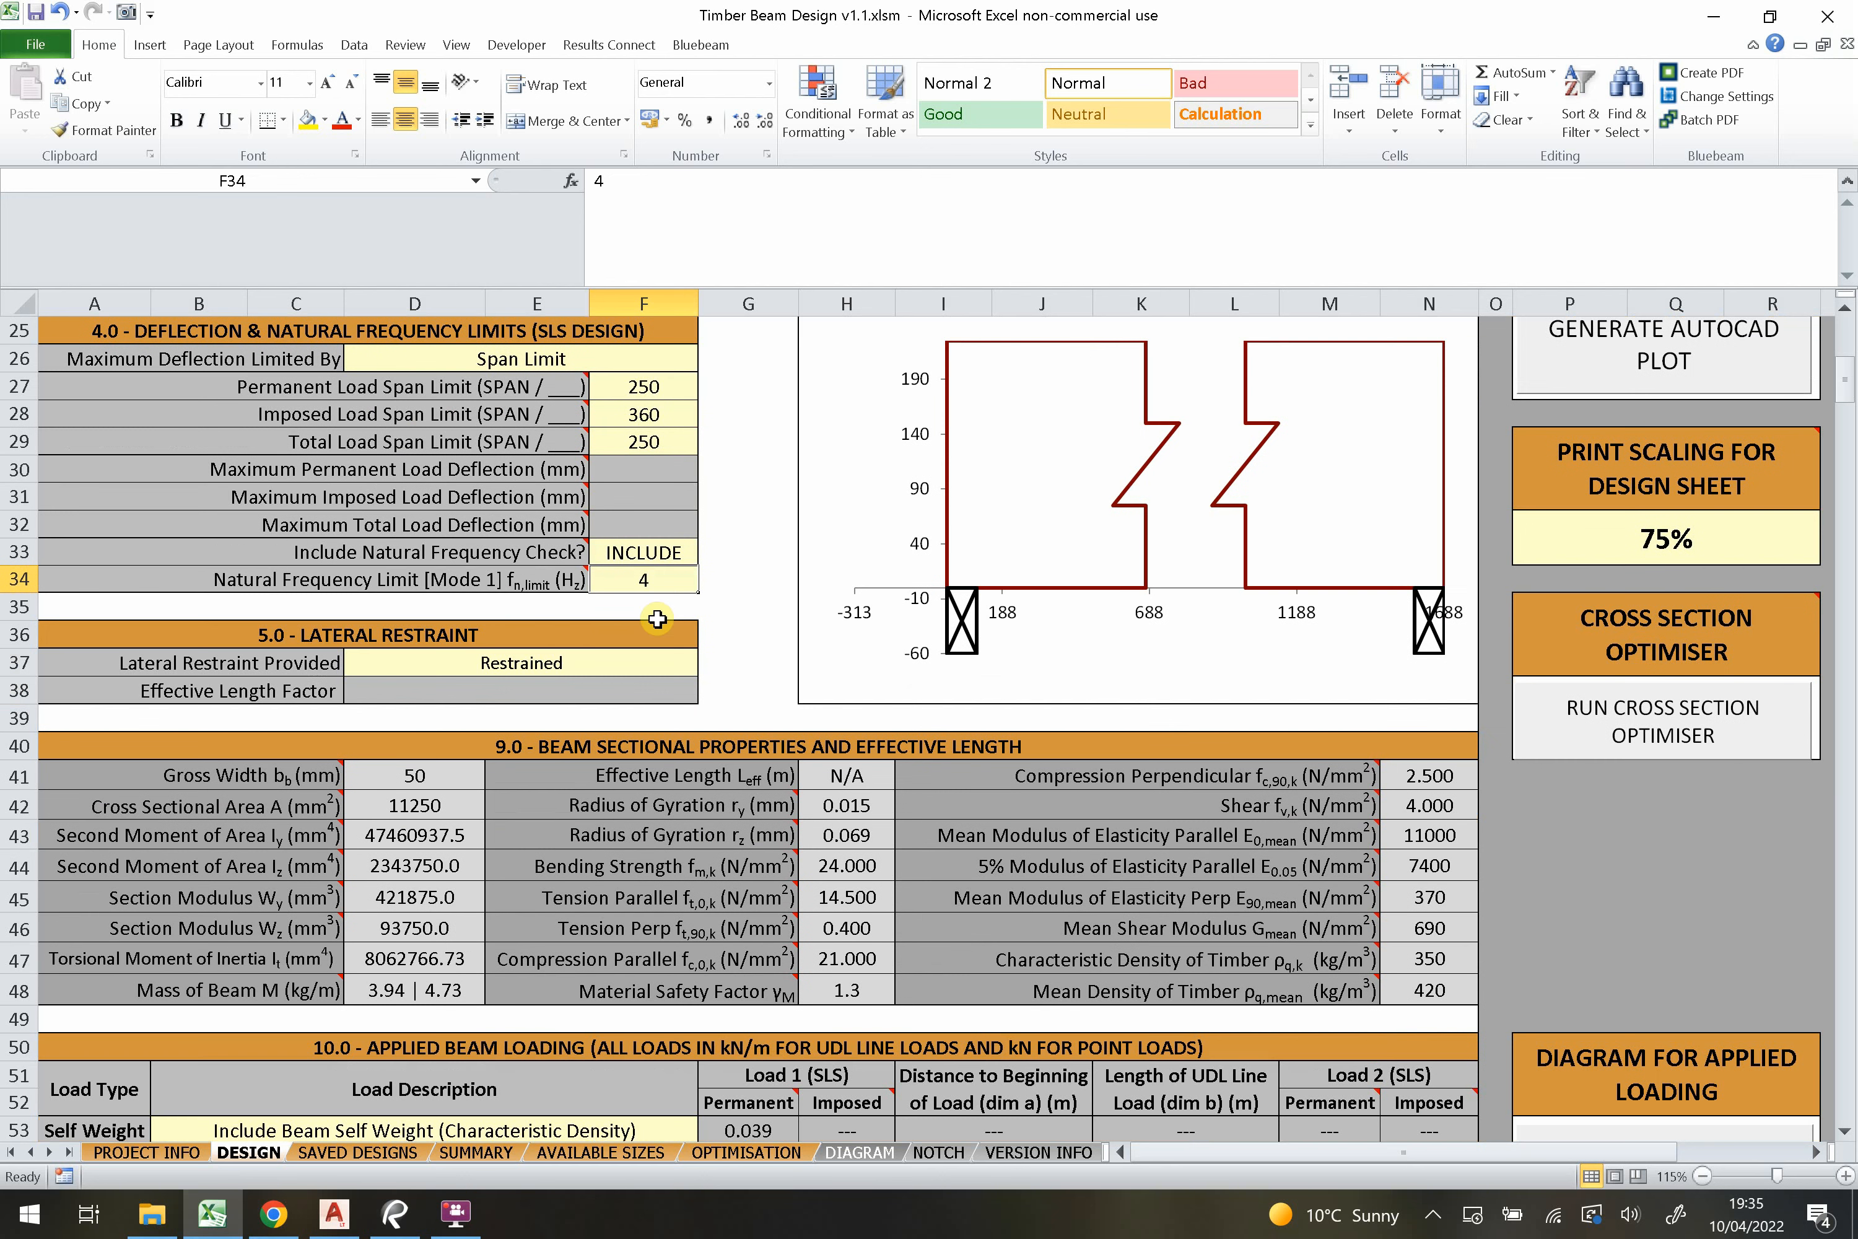
pyautogui.click(281, 633)
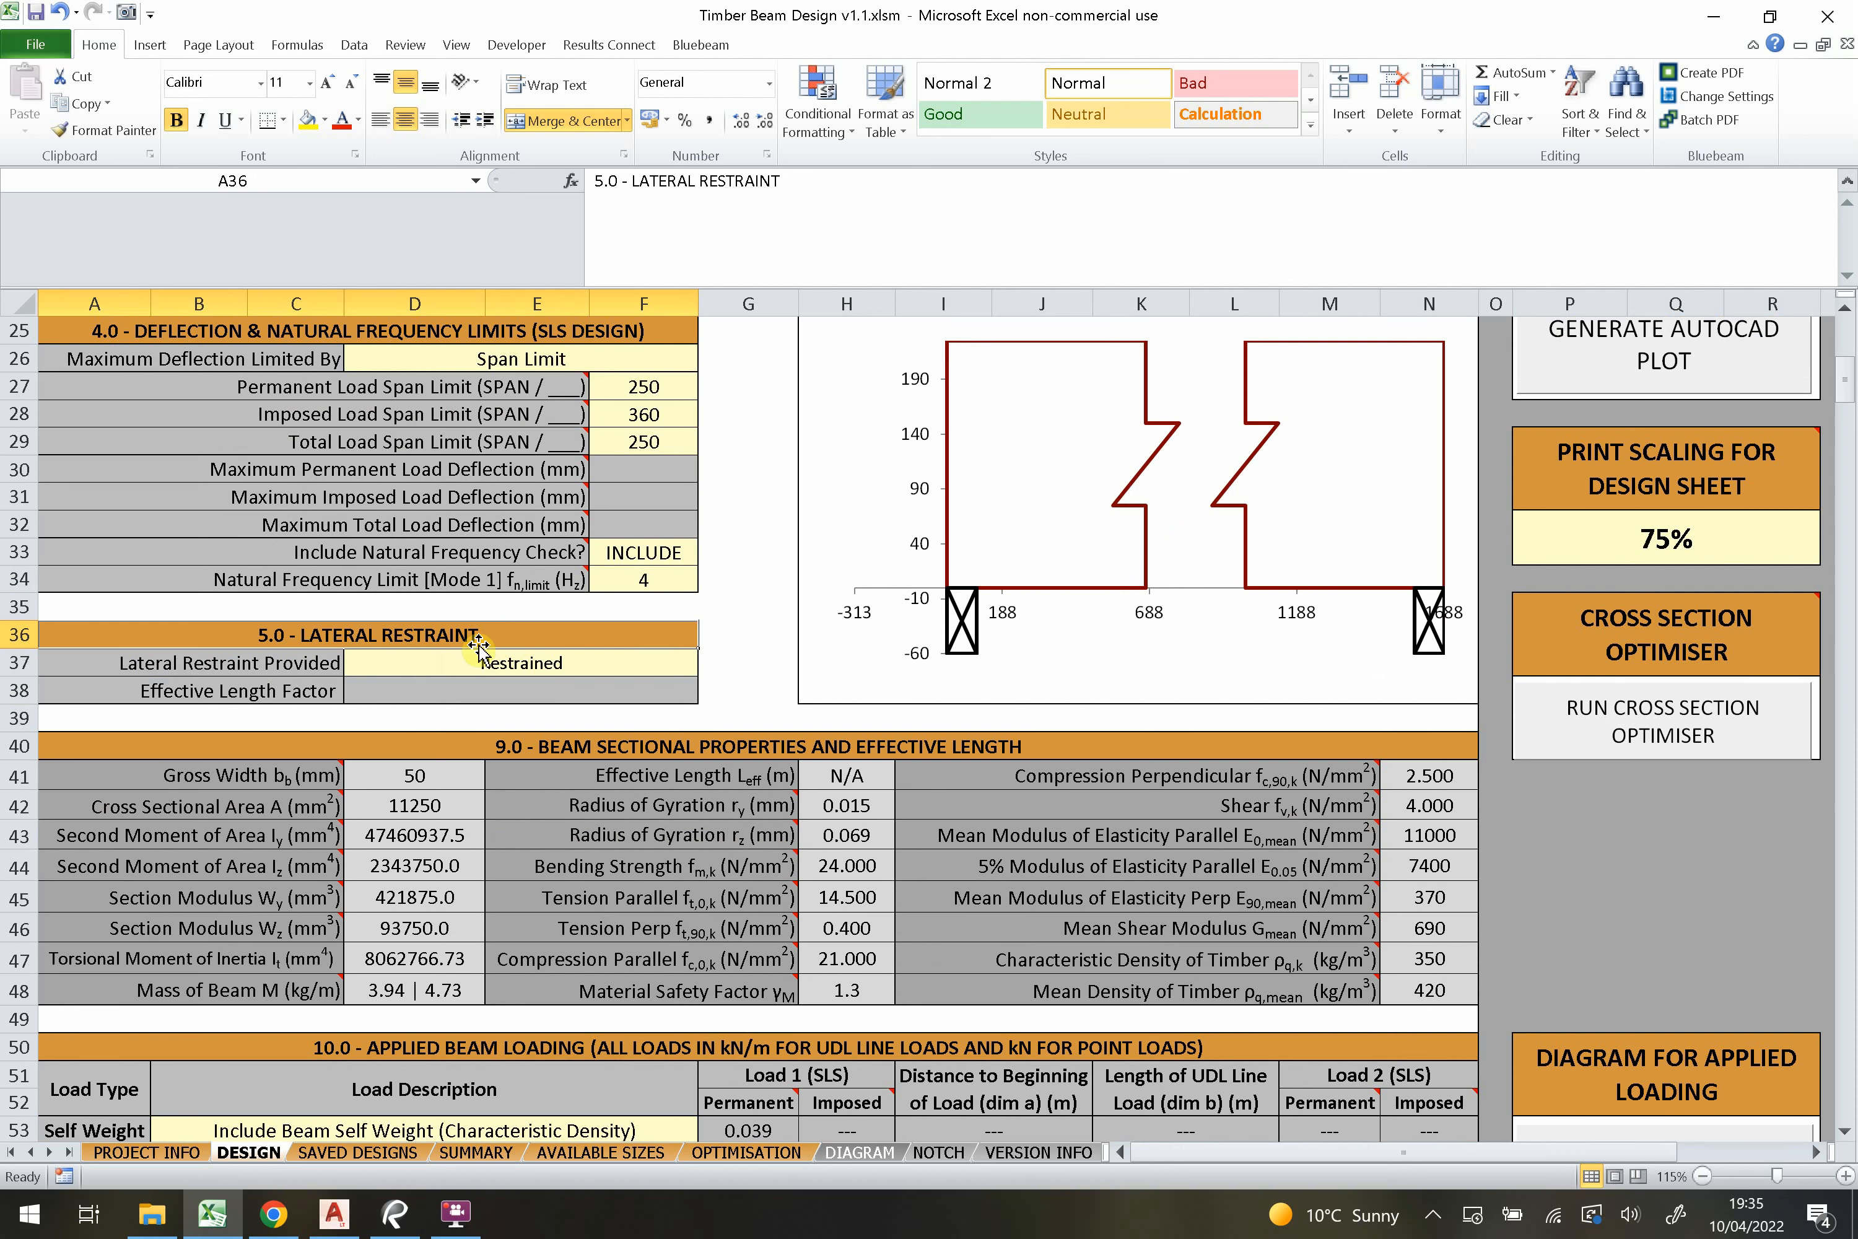
pyautogui.click(516, 670)
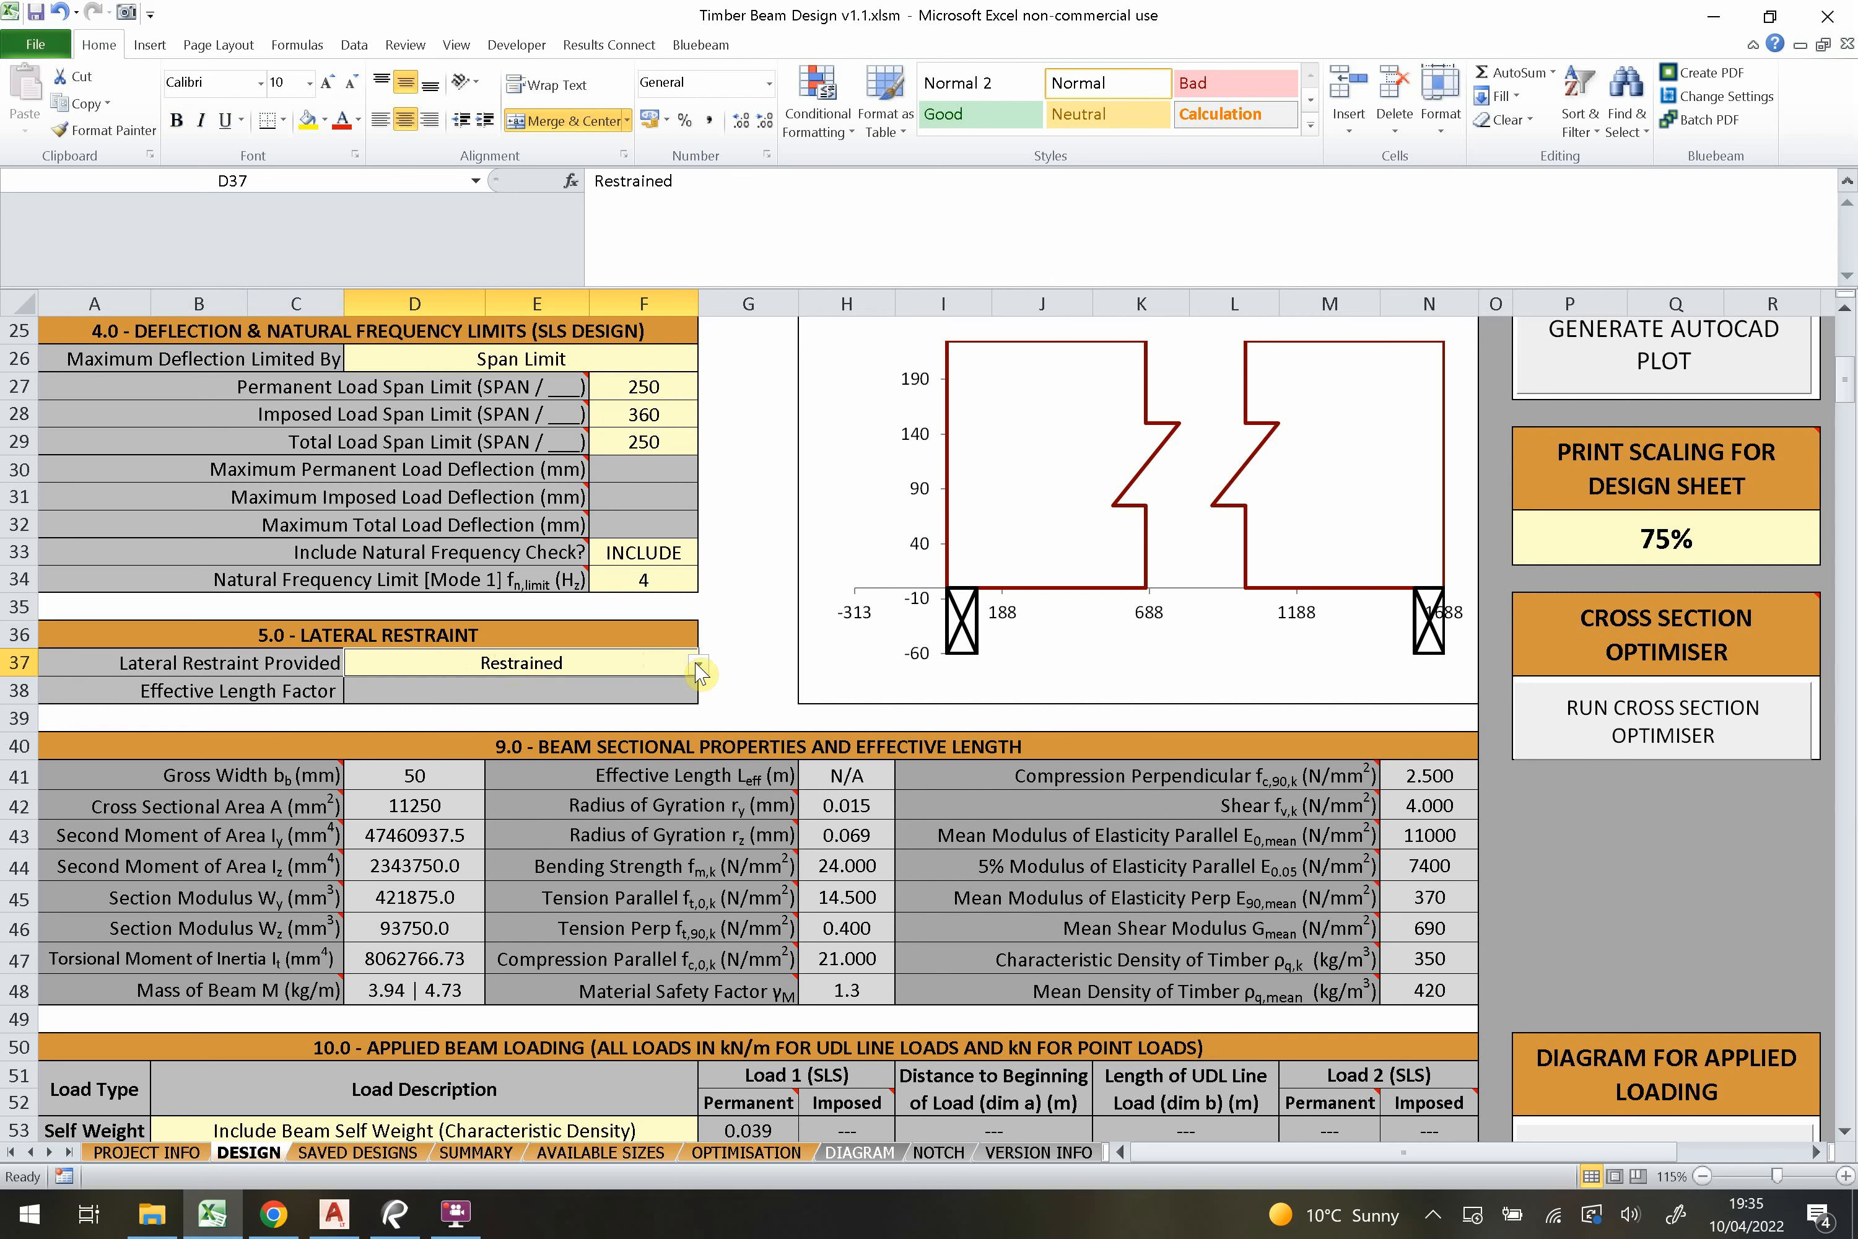
pyautogui.click(698, 665)
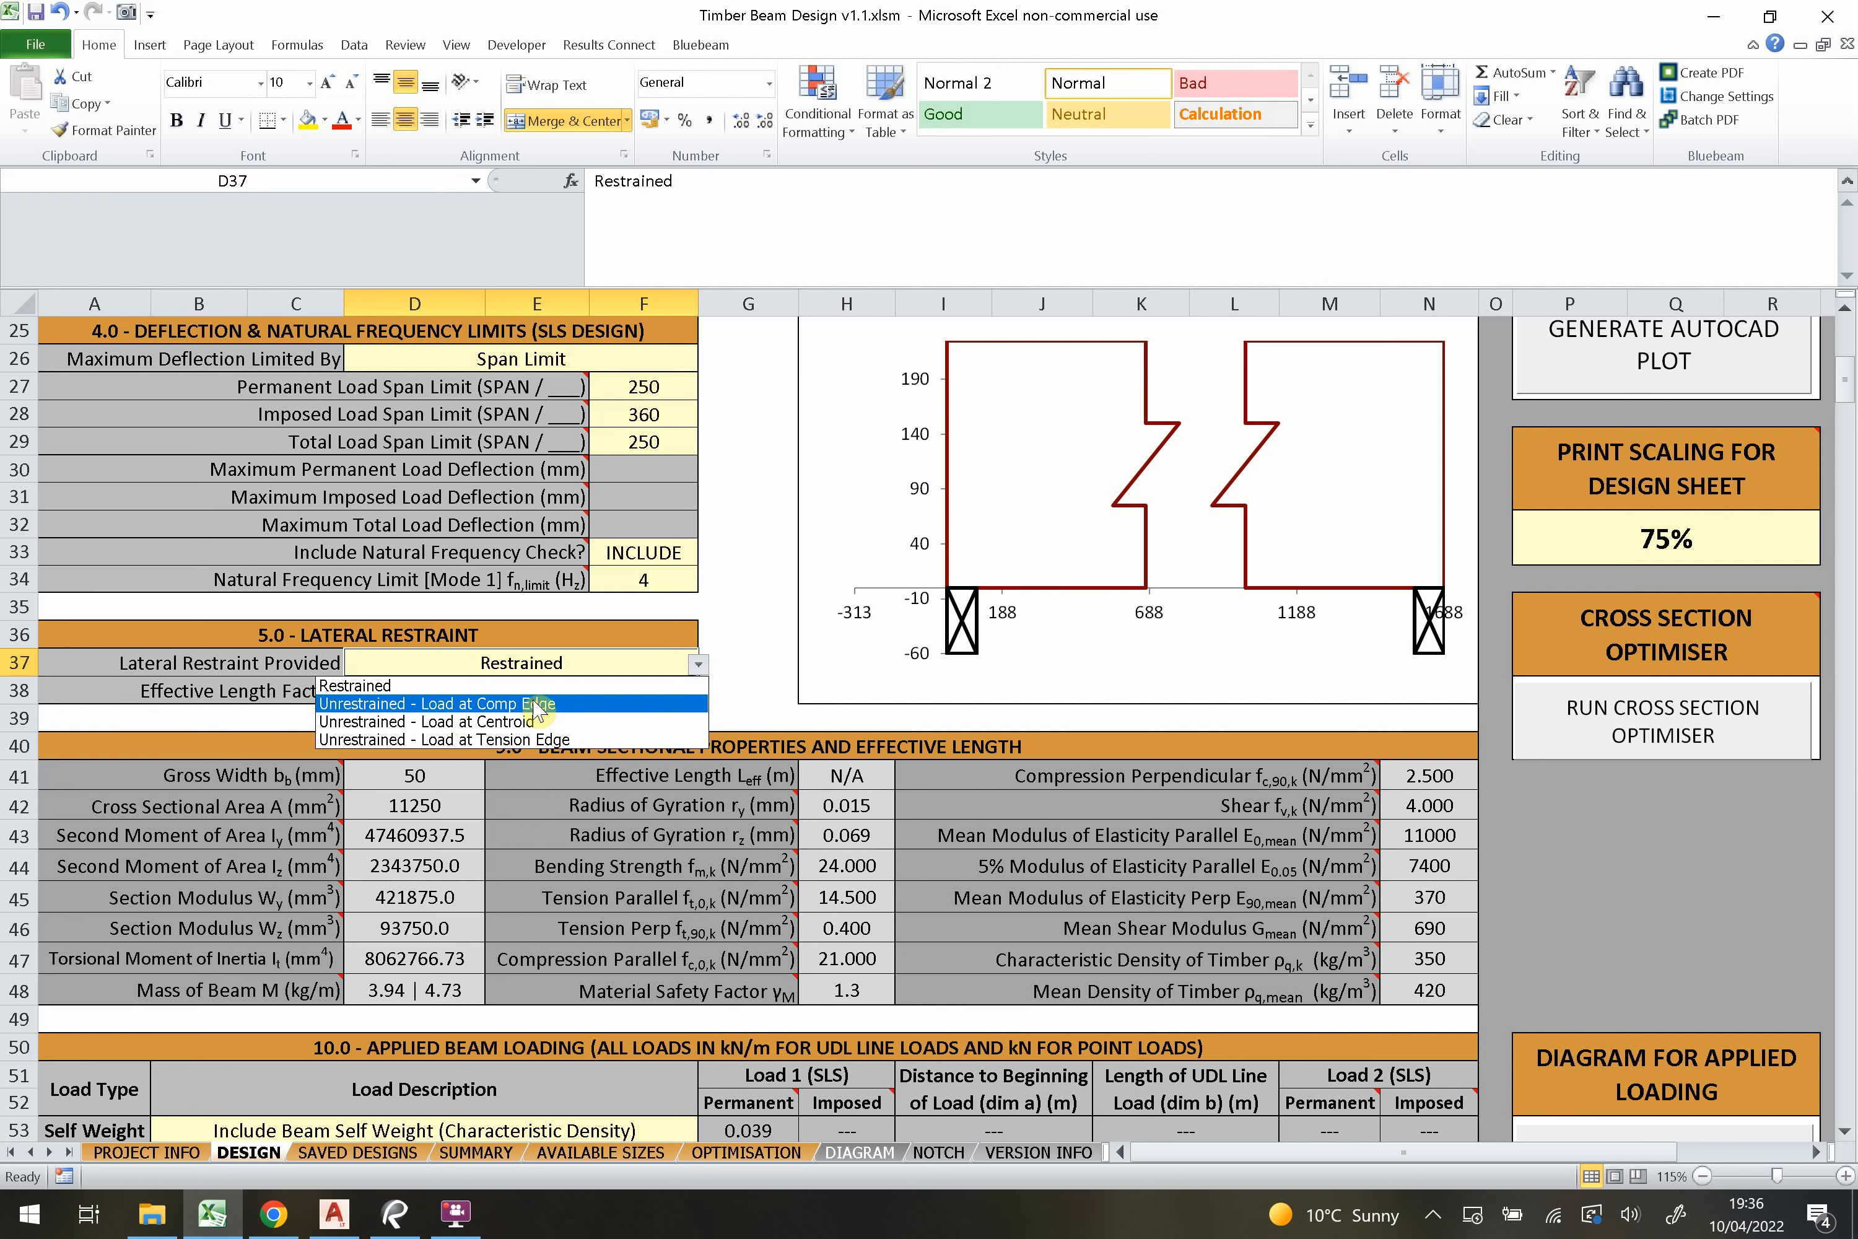
pyautogui.press('Up')
pyautogui.click(497, 686)
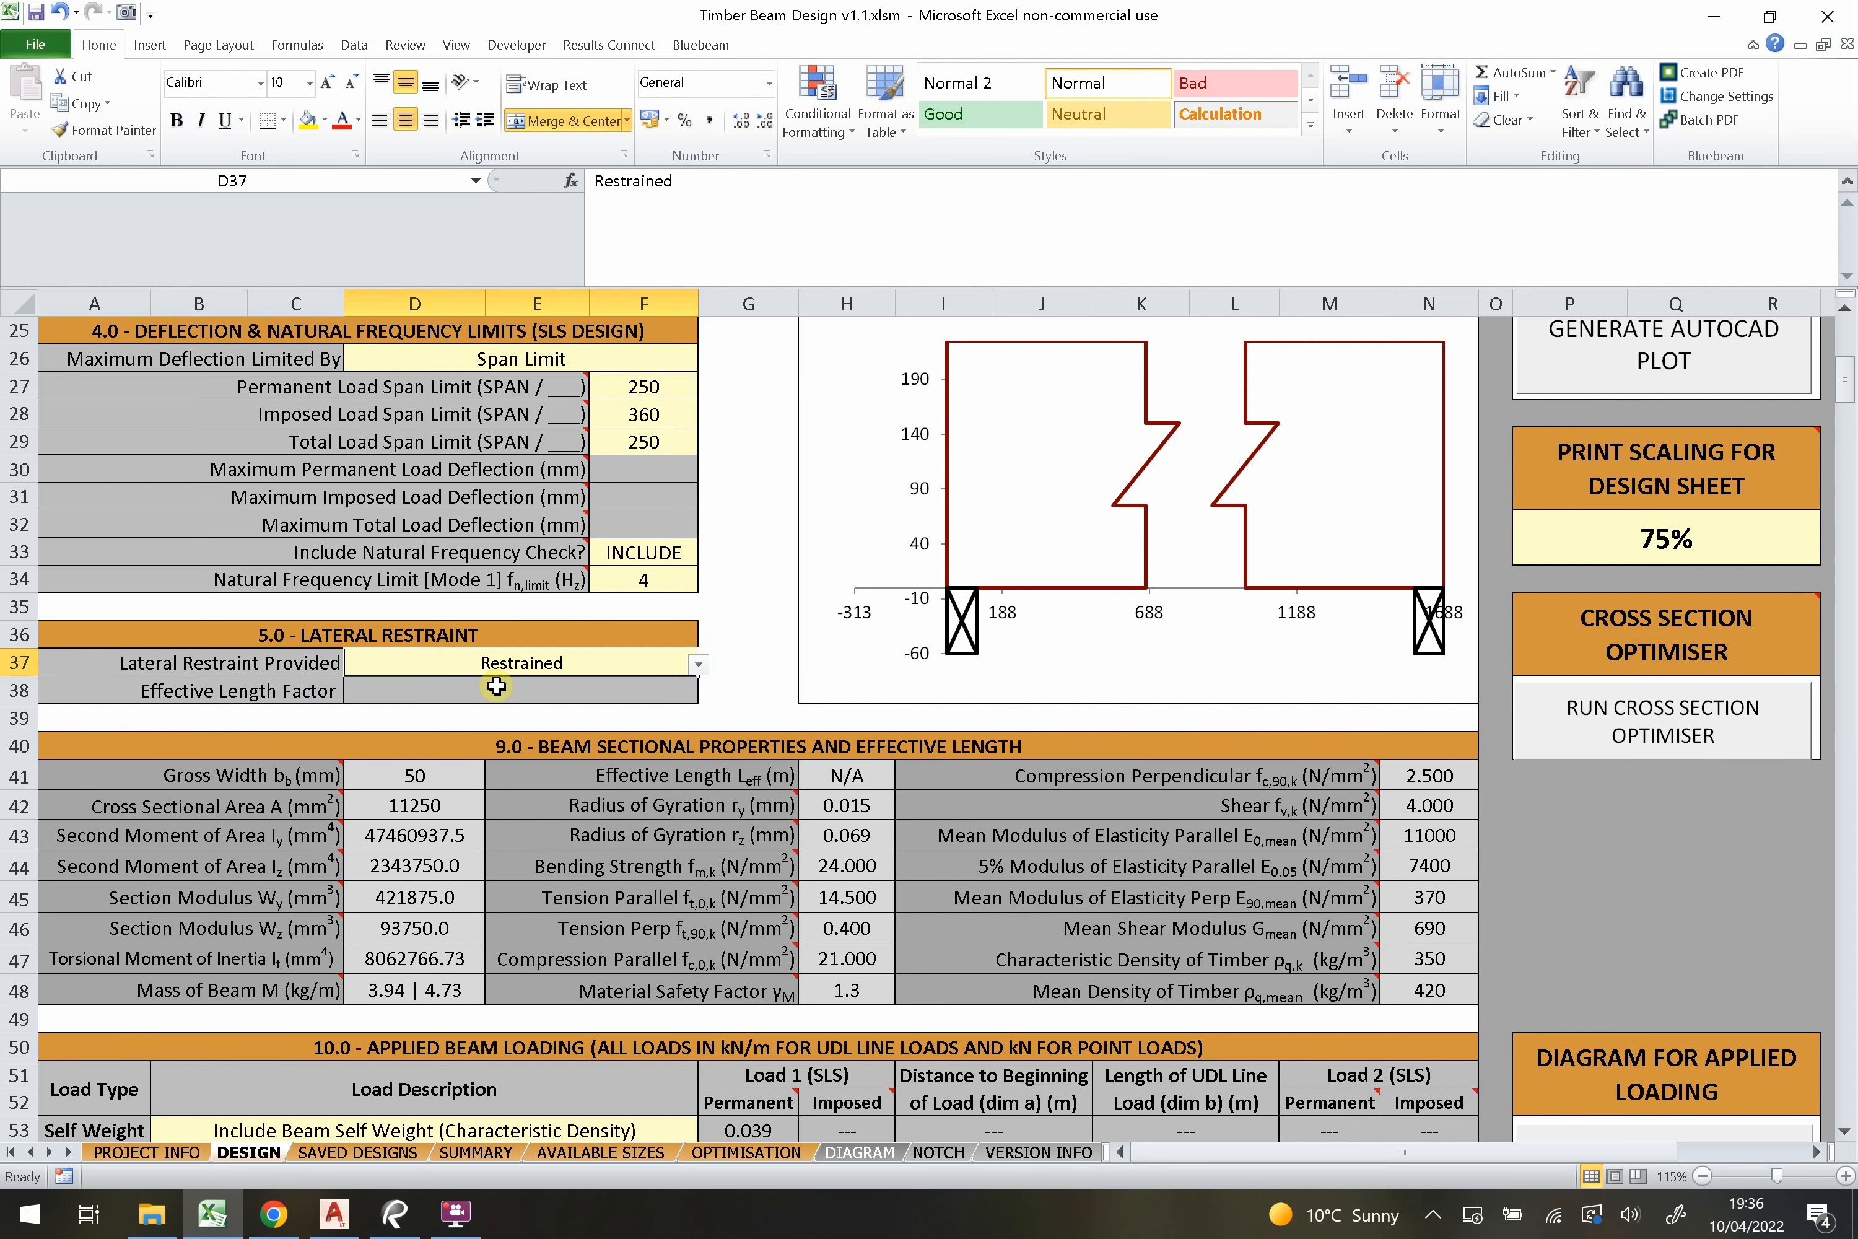
# Examine the bearing lengths at the start and end of the beam and read the notes of the bearing length section.
pyautogui.scroll(7, 640, 688)
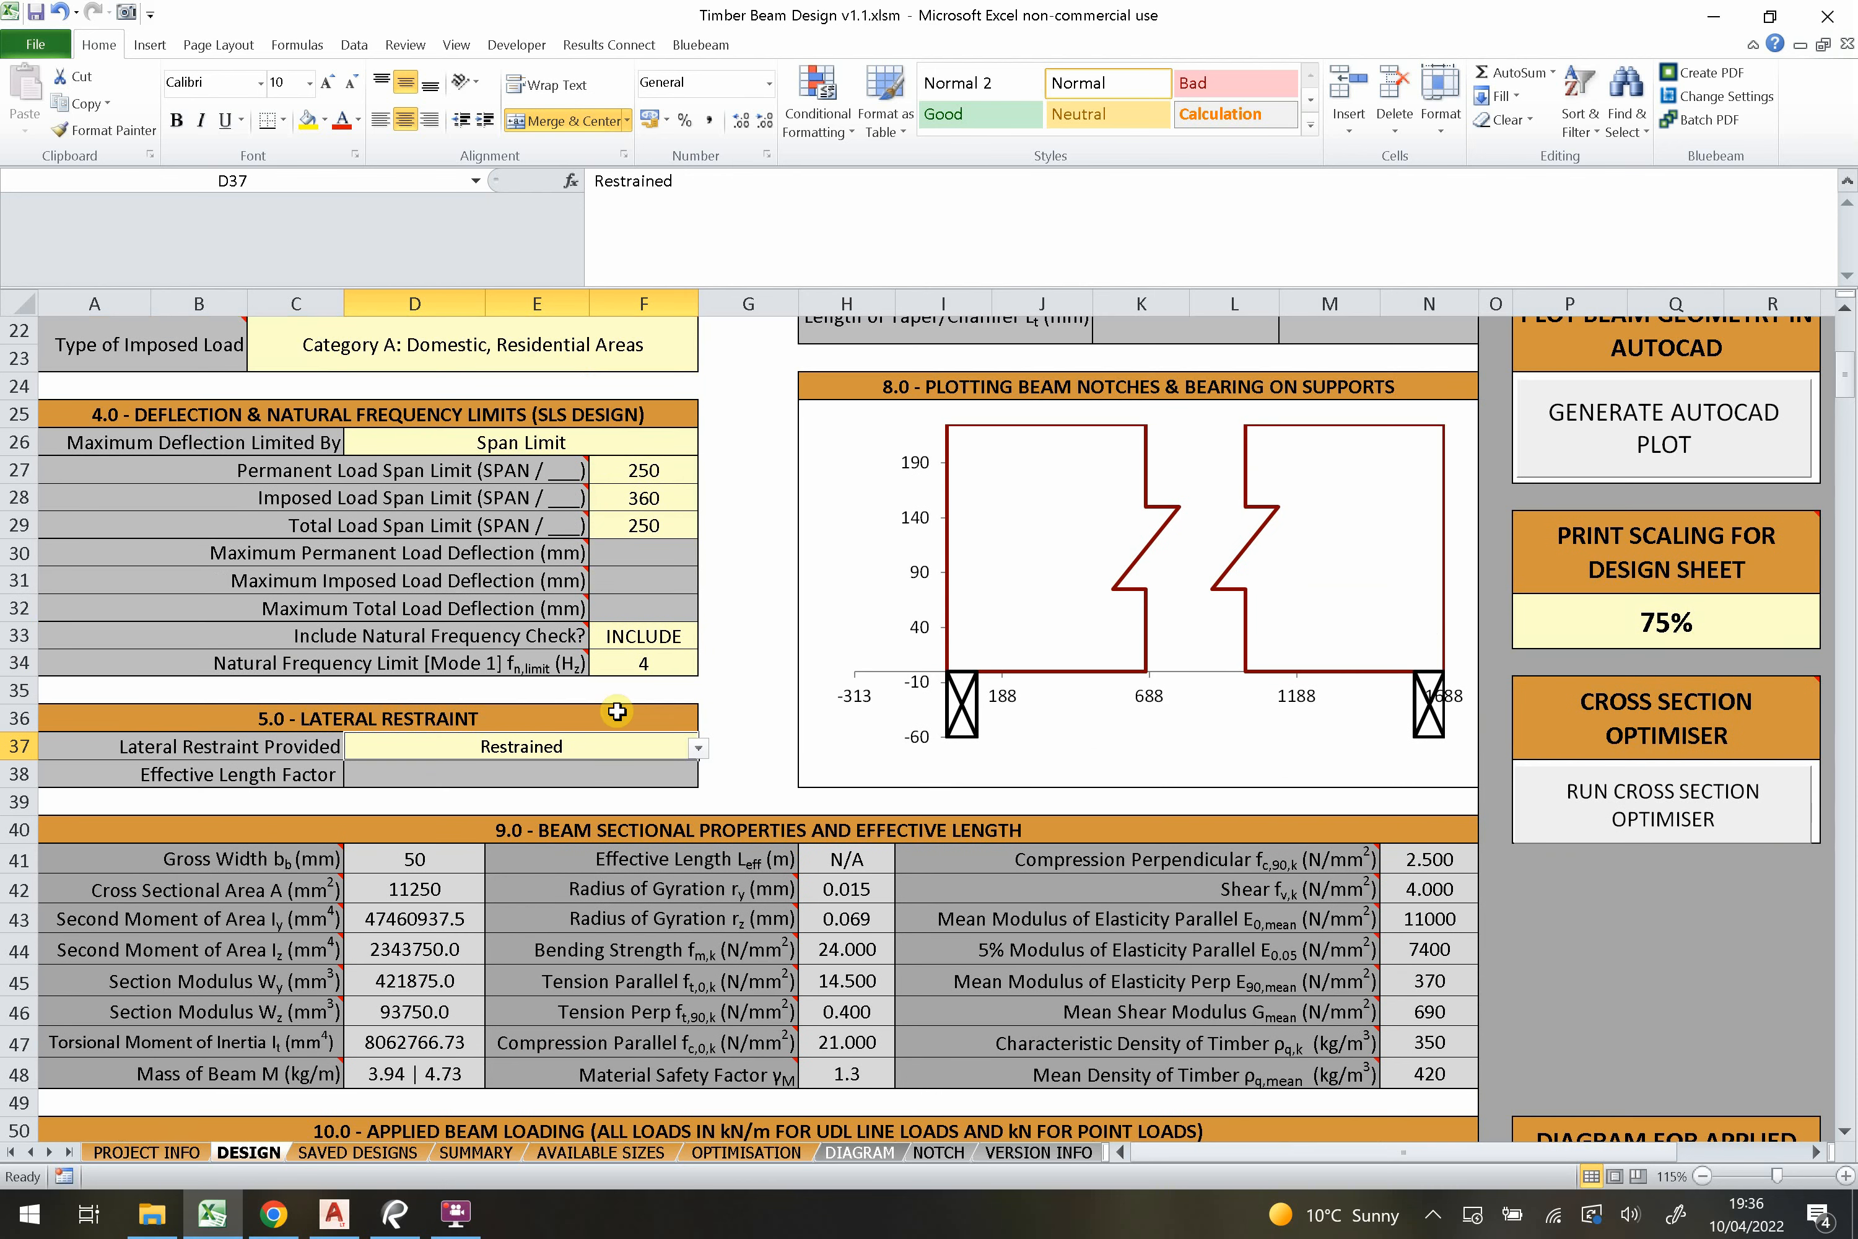
pyautogui.scroll(1, 649, 697)
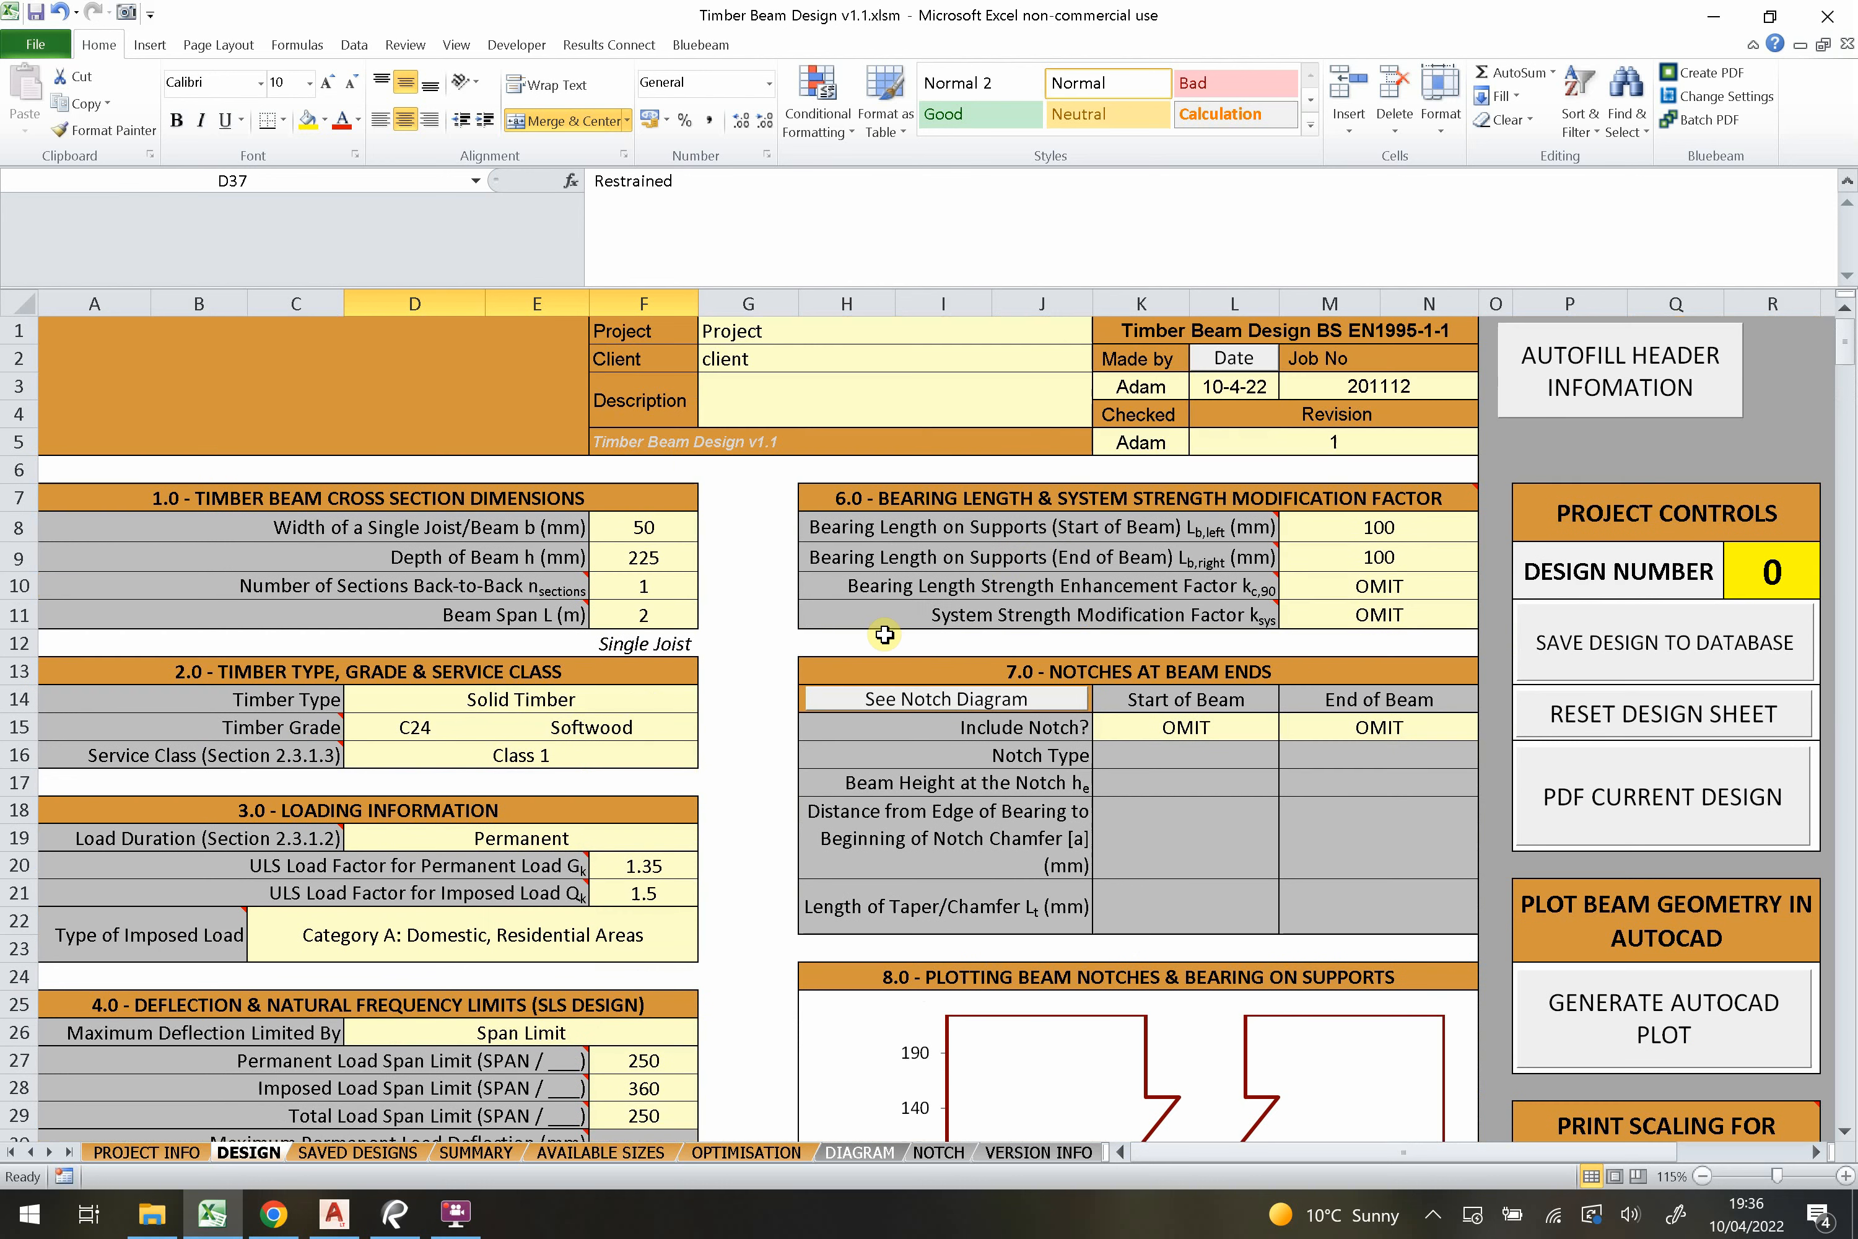
pyautogui.moveTo(1111, 518)
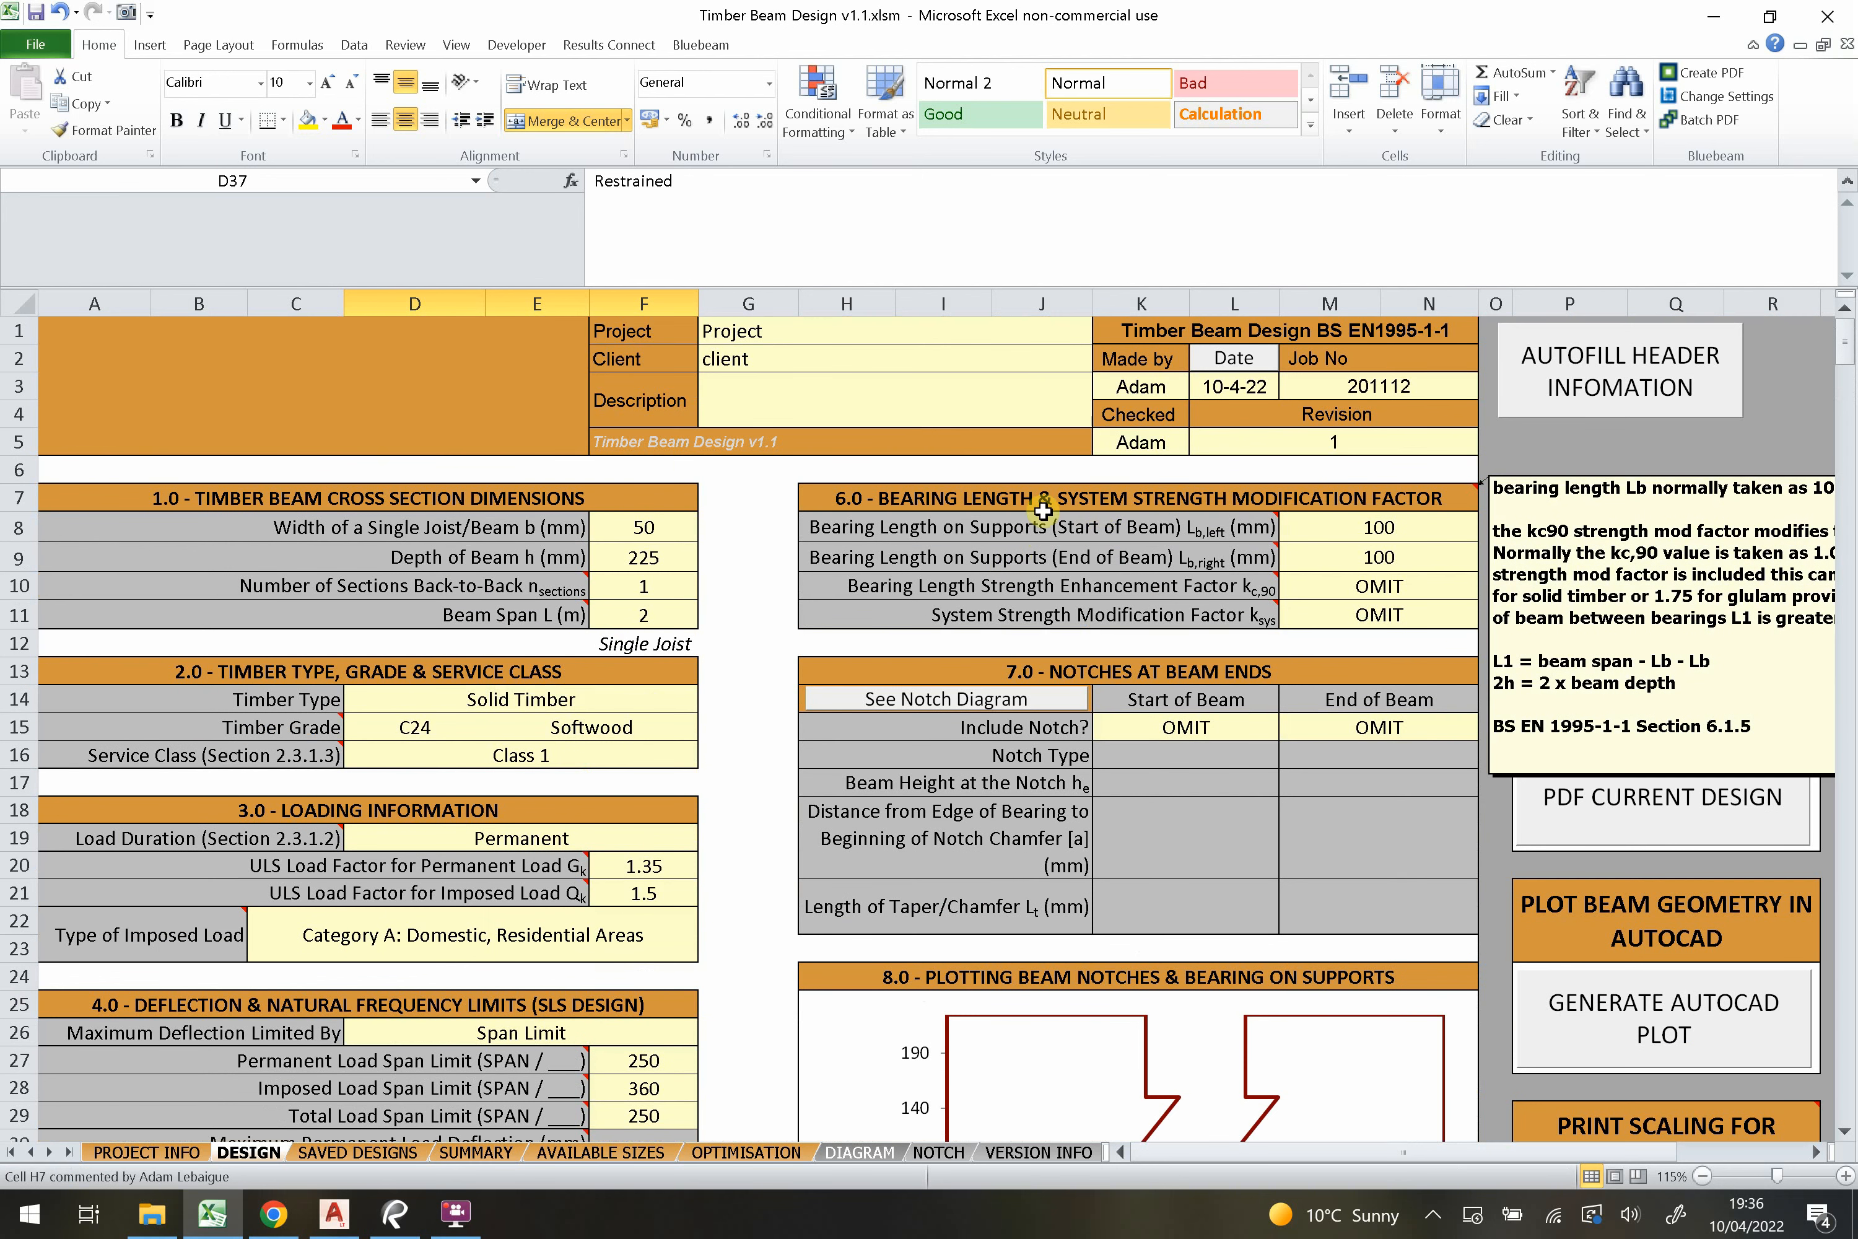
pyautogui.moveTo(1203, 520); pyautogui.dragTo(1283, 622)
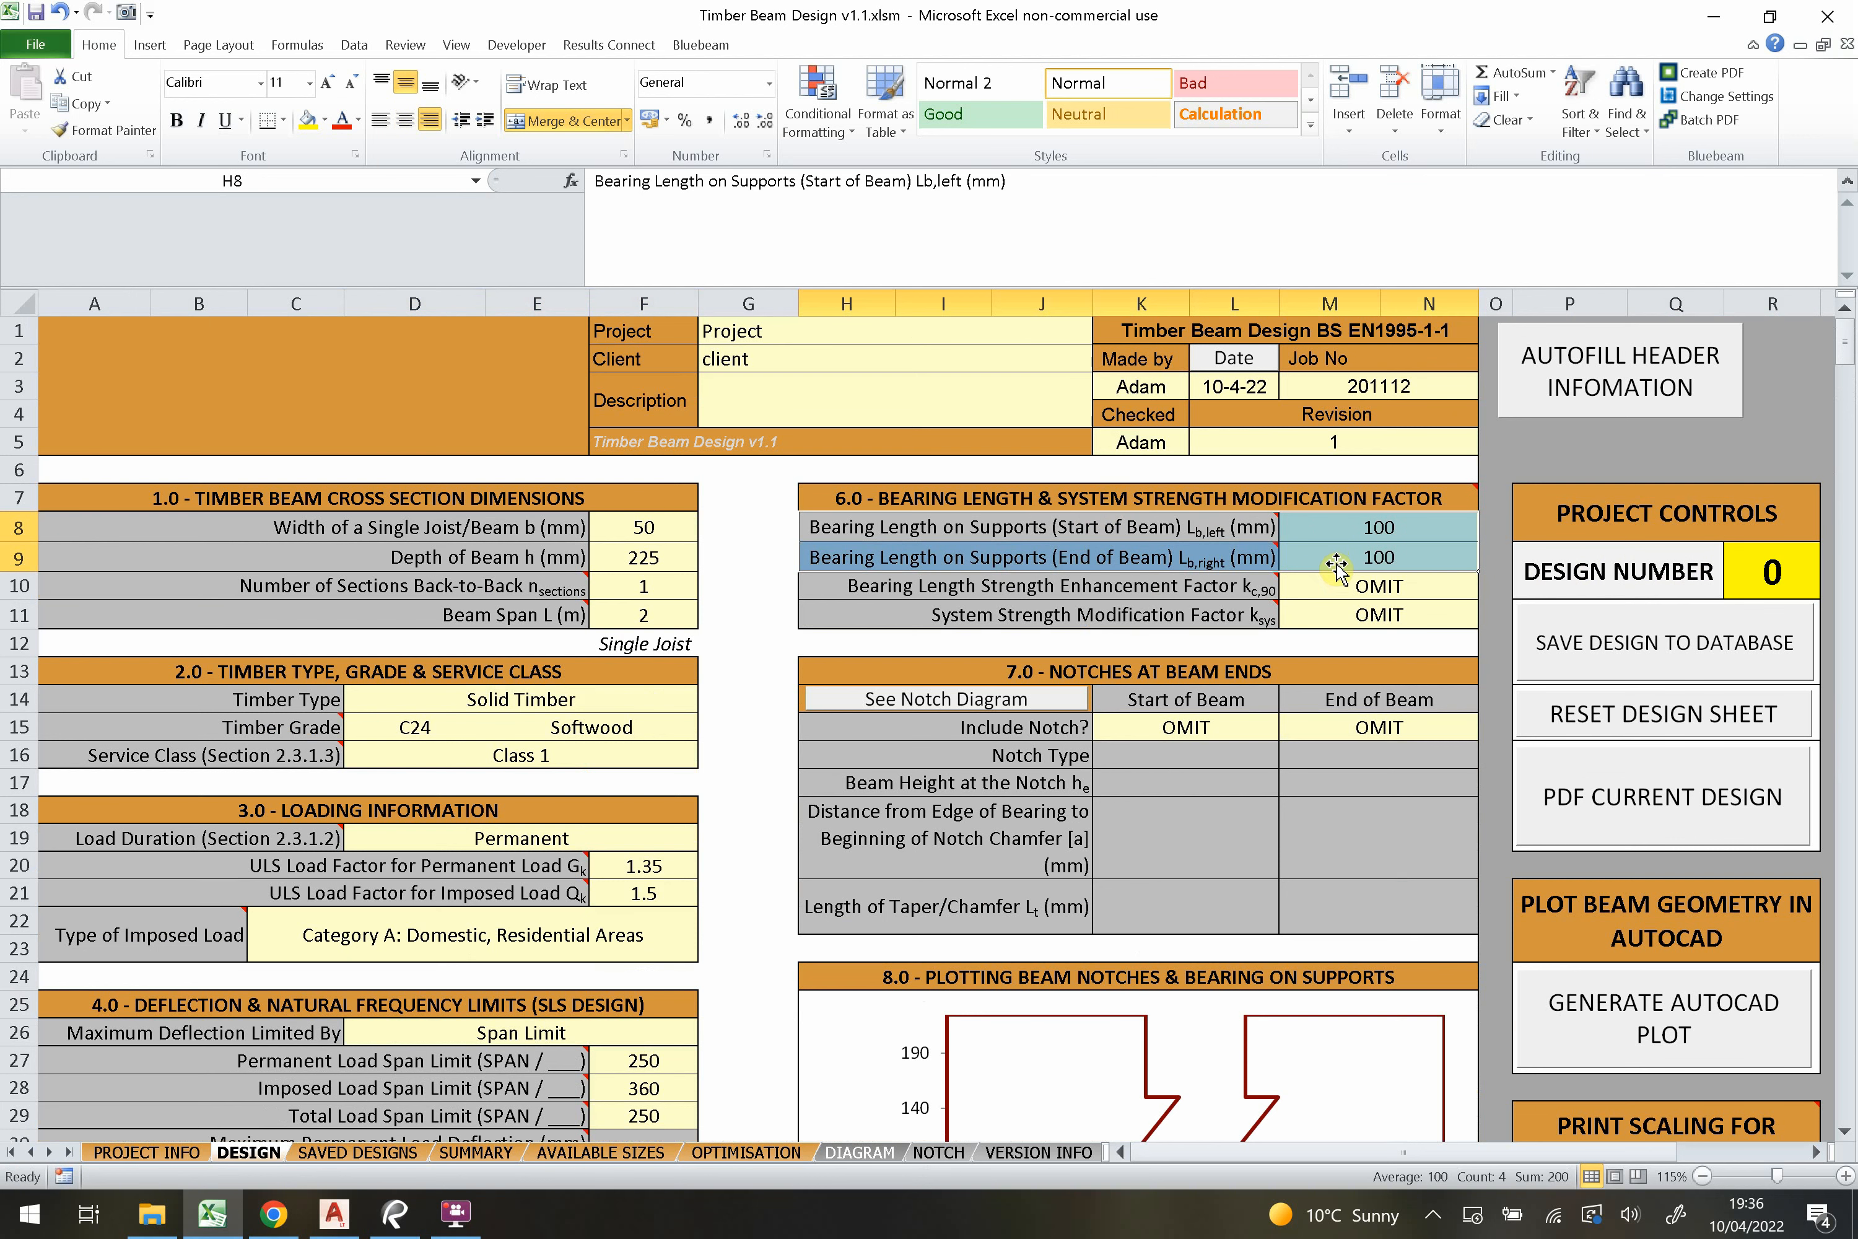
pyautogui.click(1368, 526)
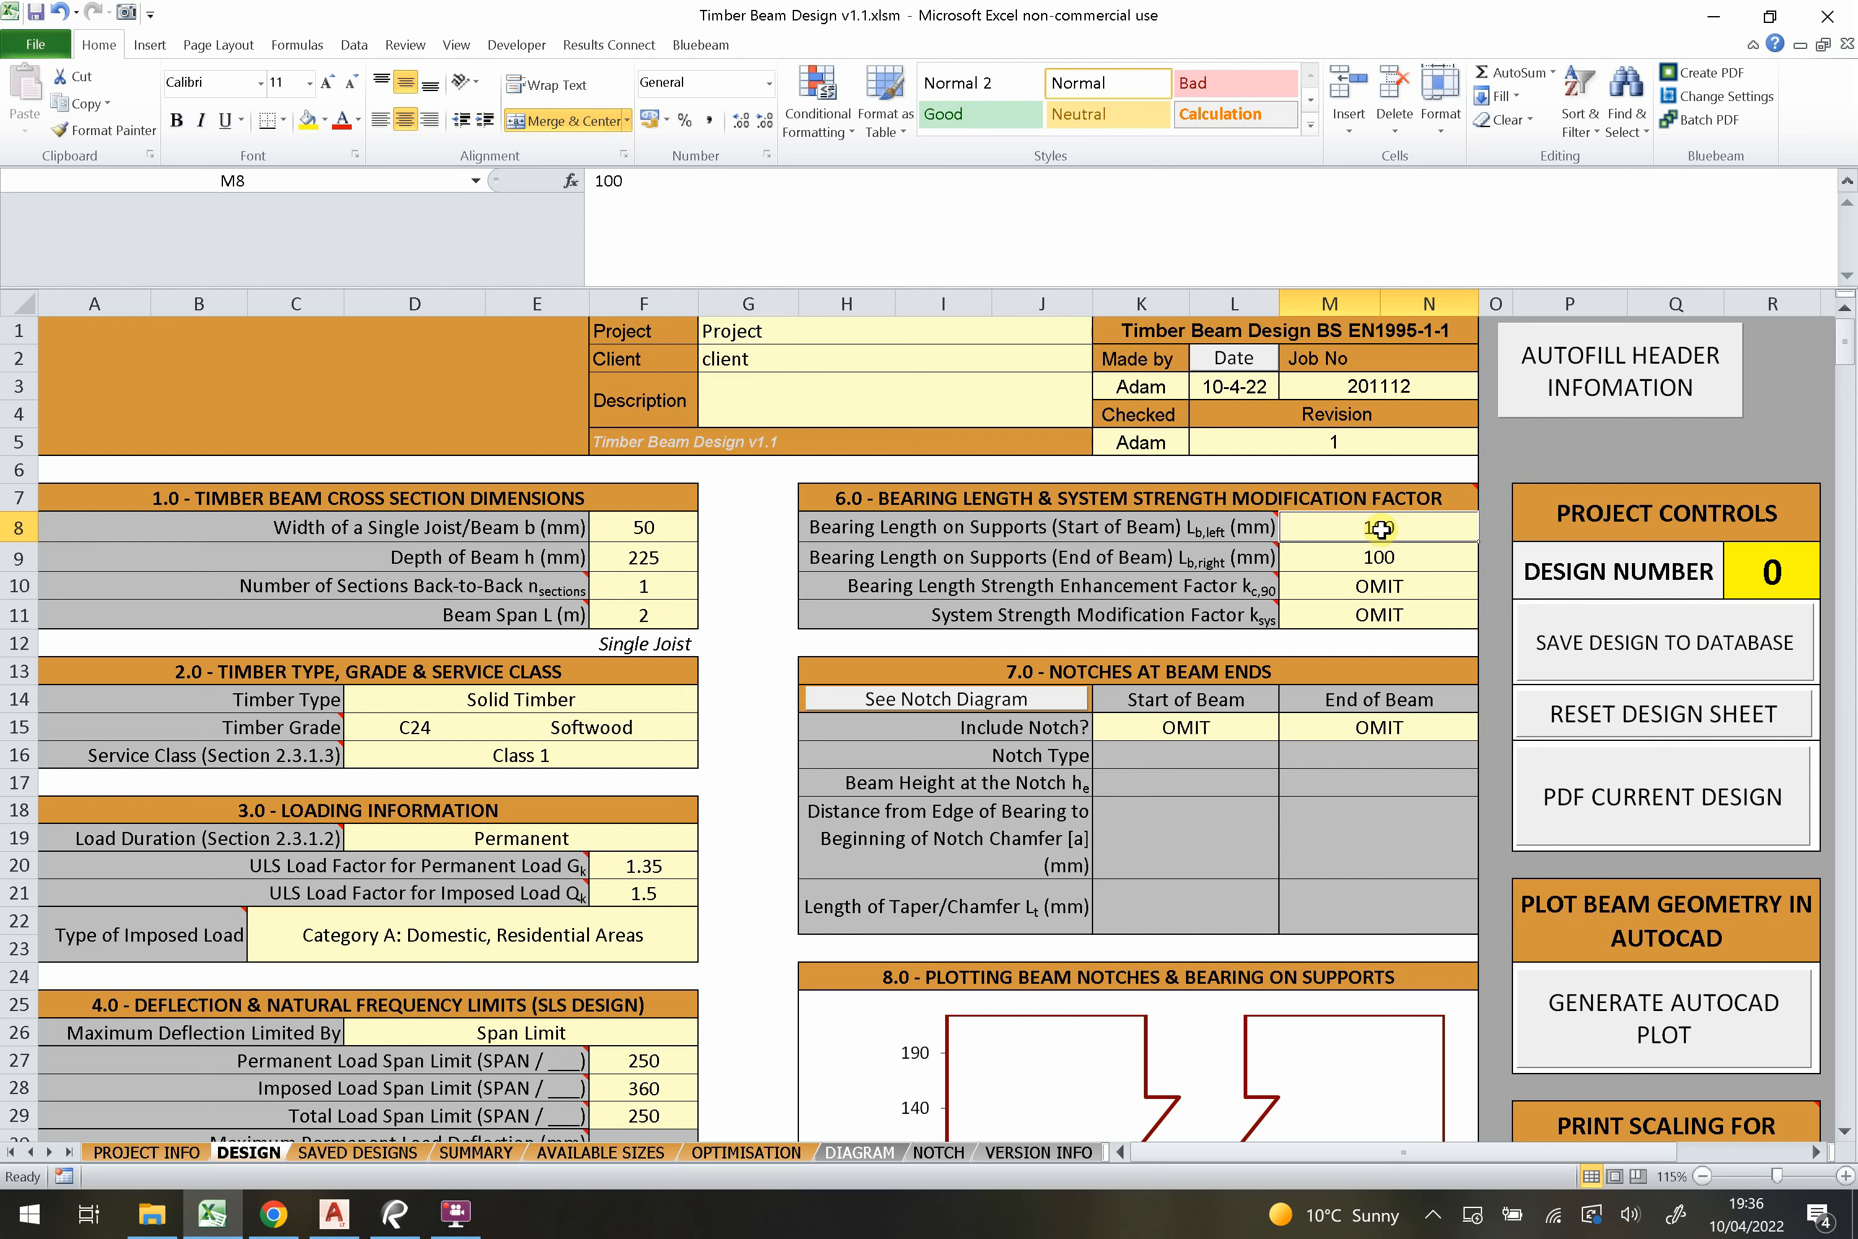
pyautogui.click(1380, 559)
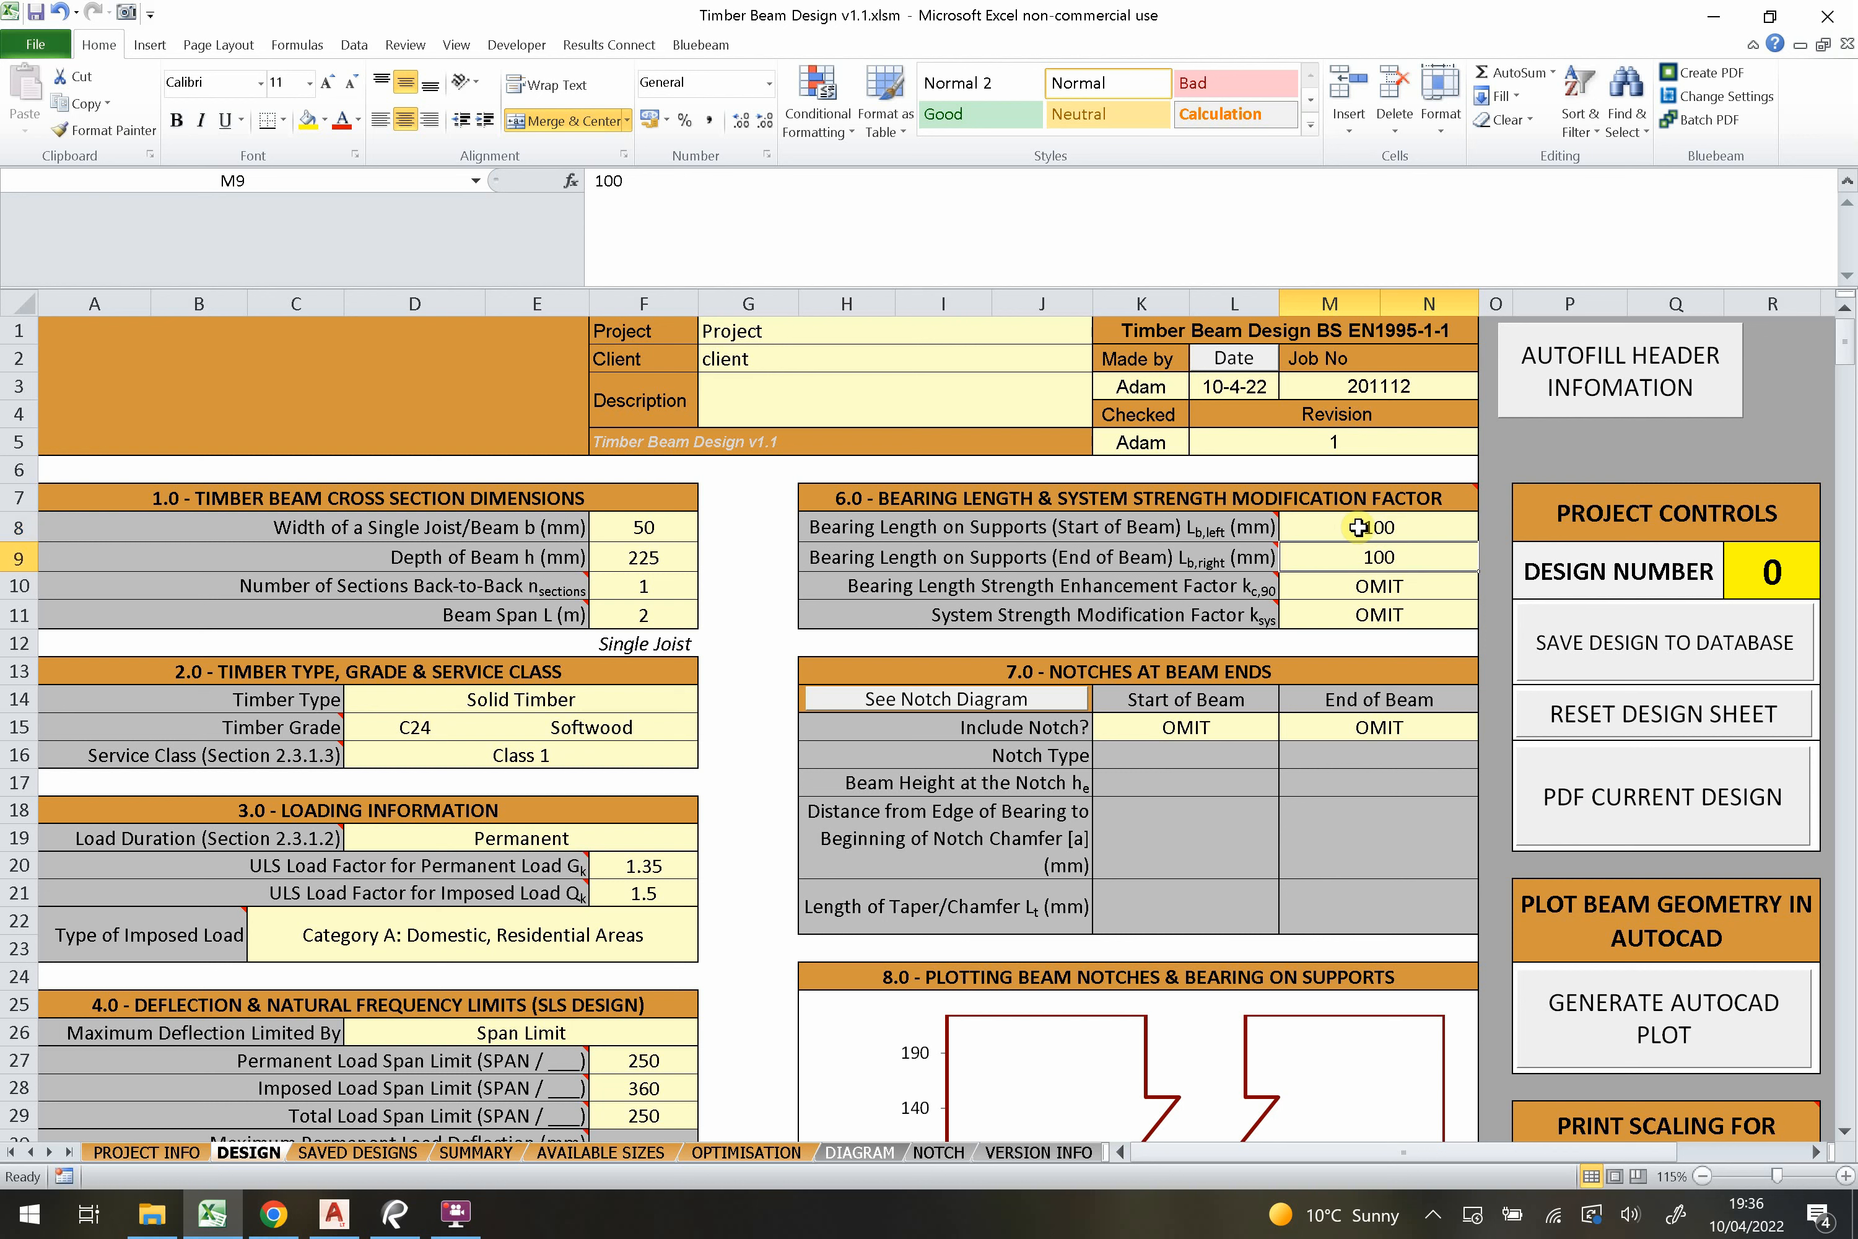
pyautogui.moveTo(1359, 527); pyautogui.dragTo(1223, 551)
pyautogui.moveTo(1234, 545)
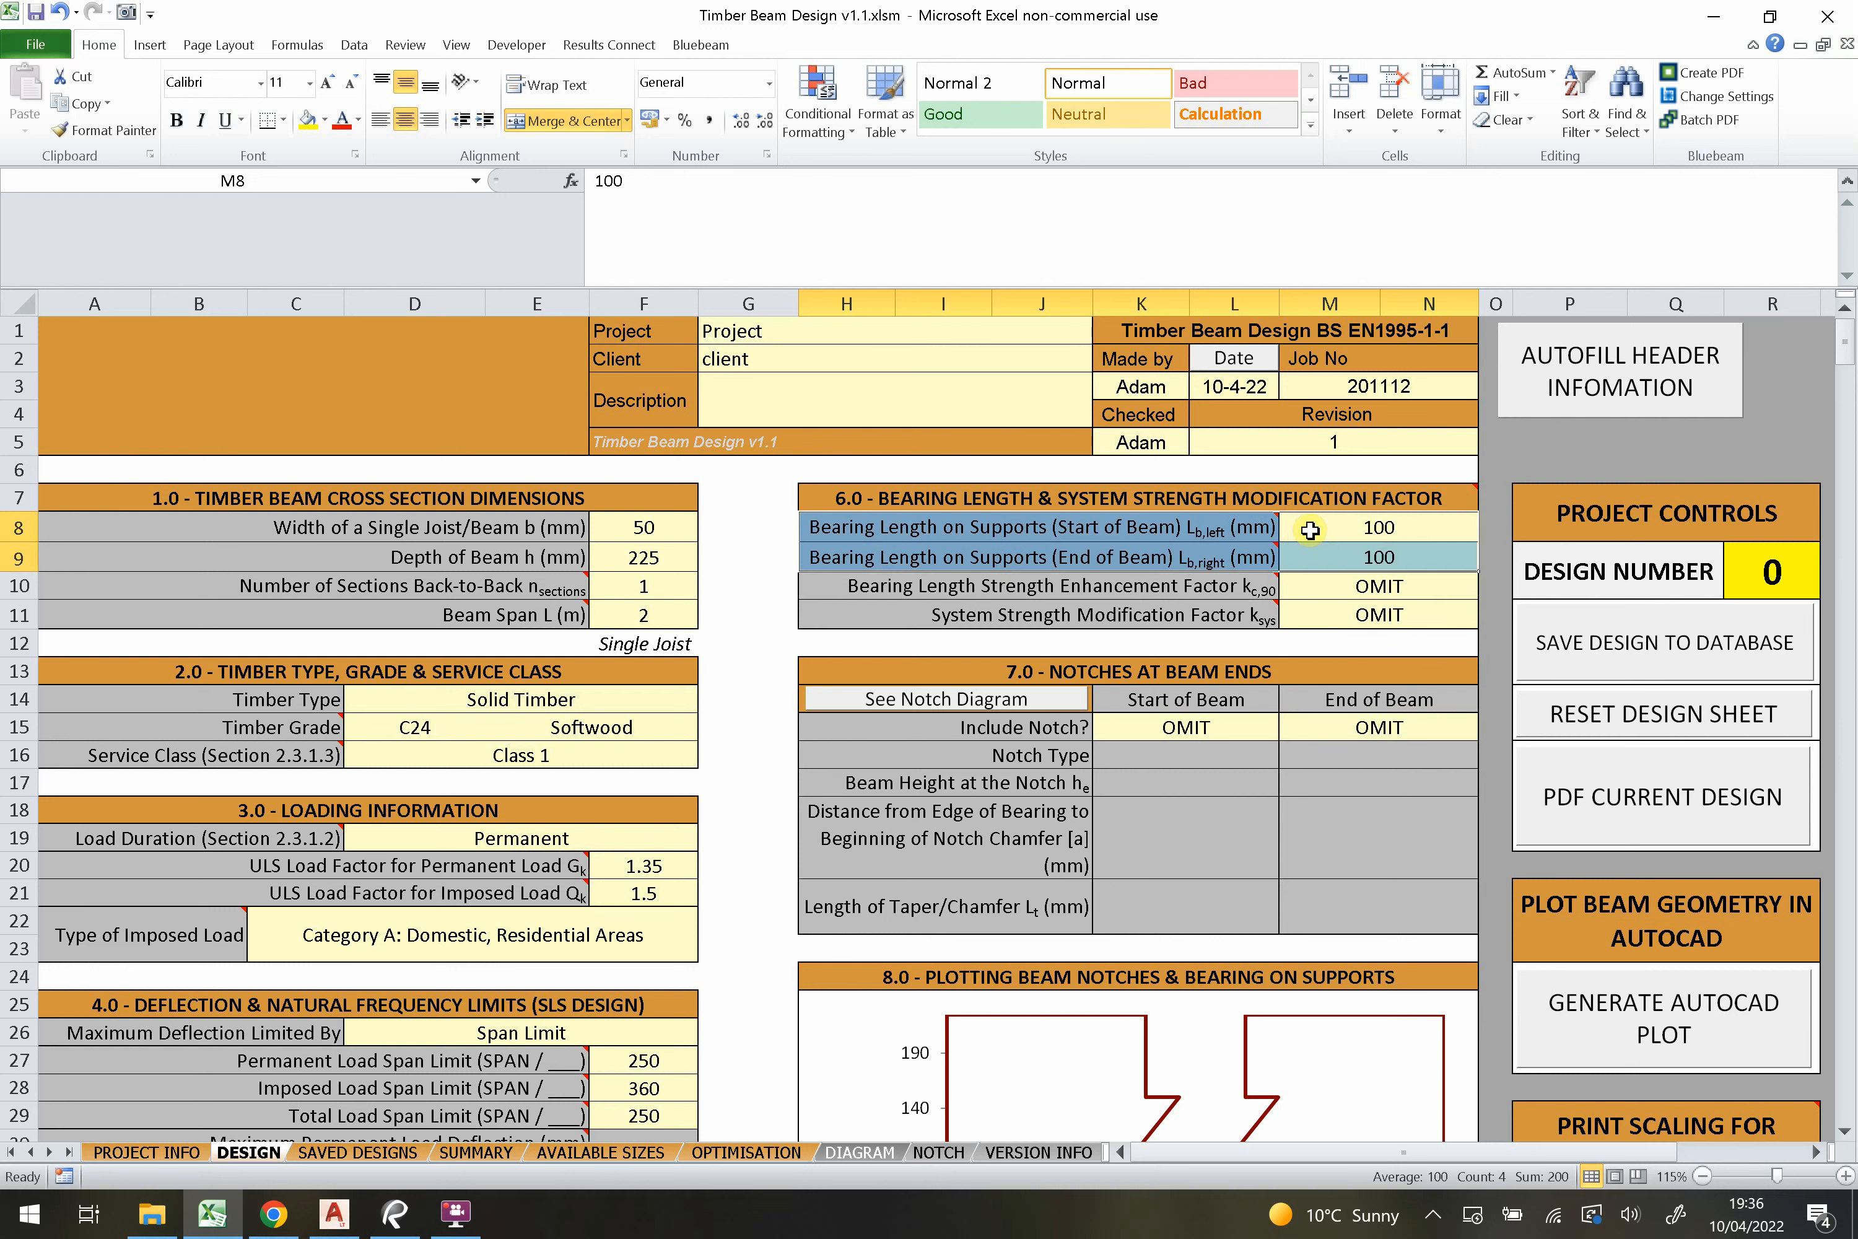
pyautogui.click(1323, 525)
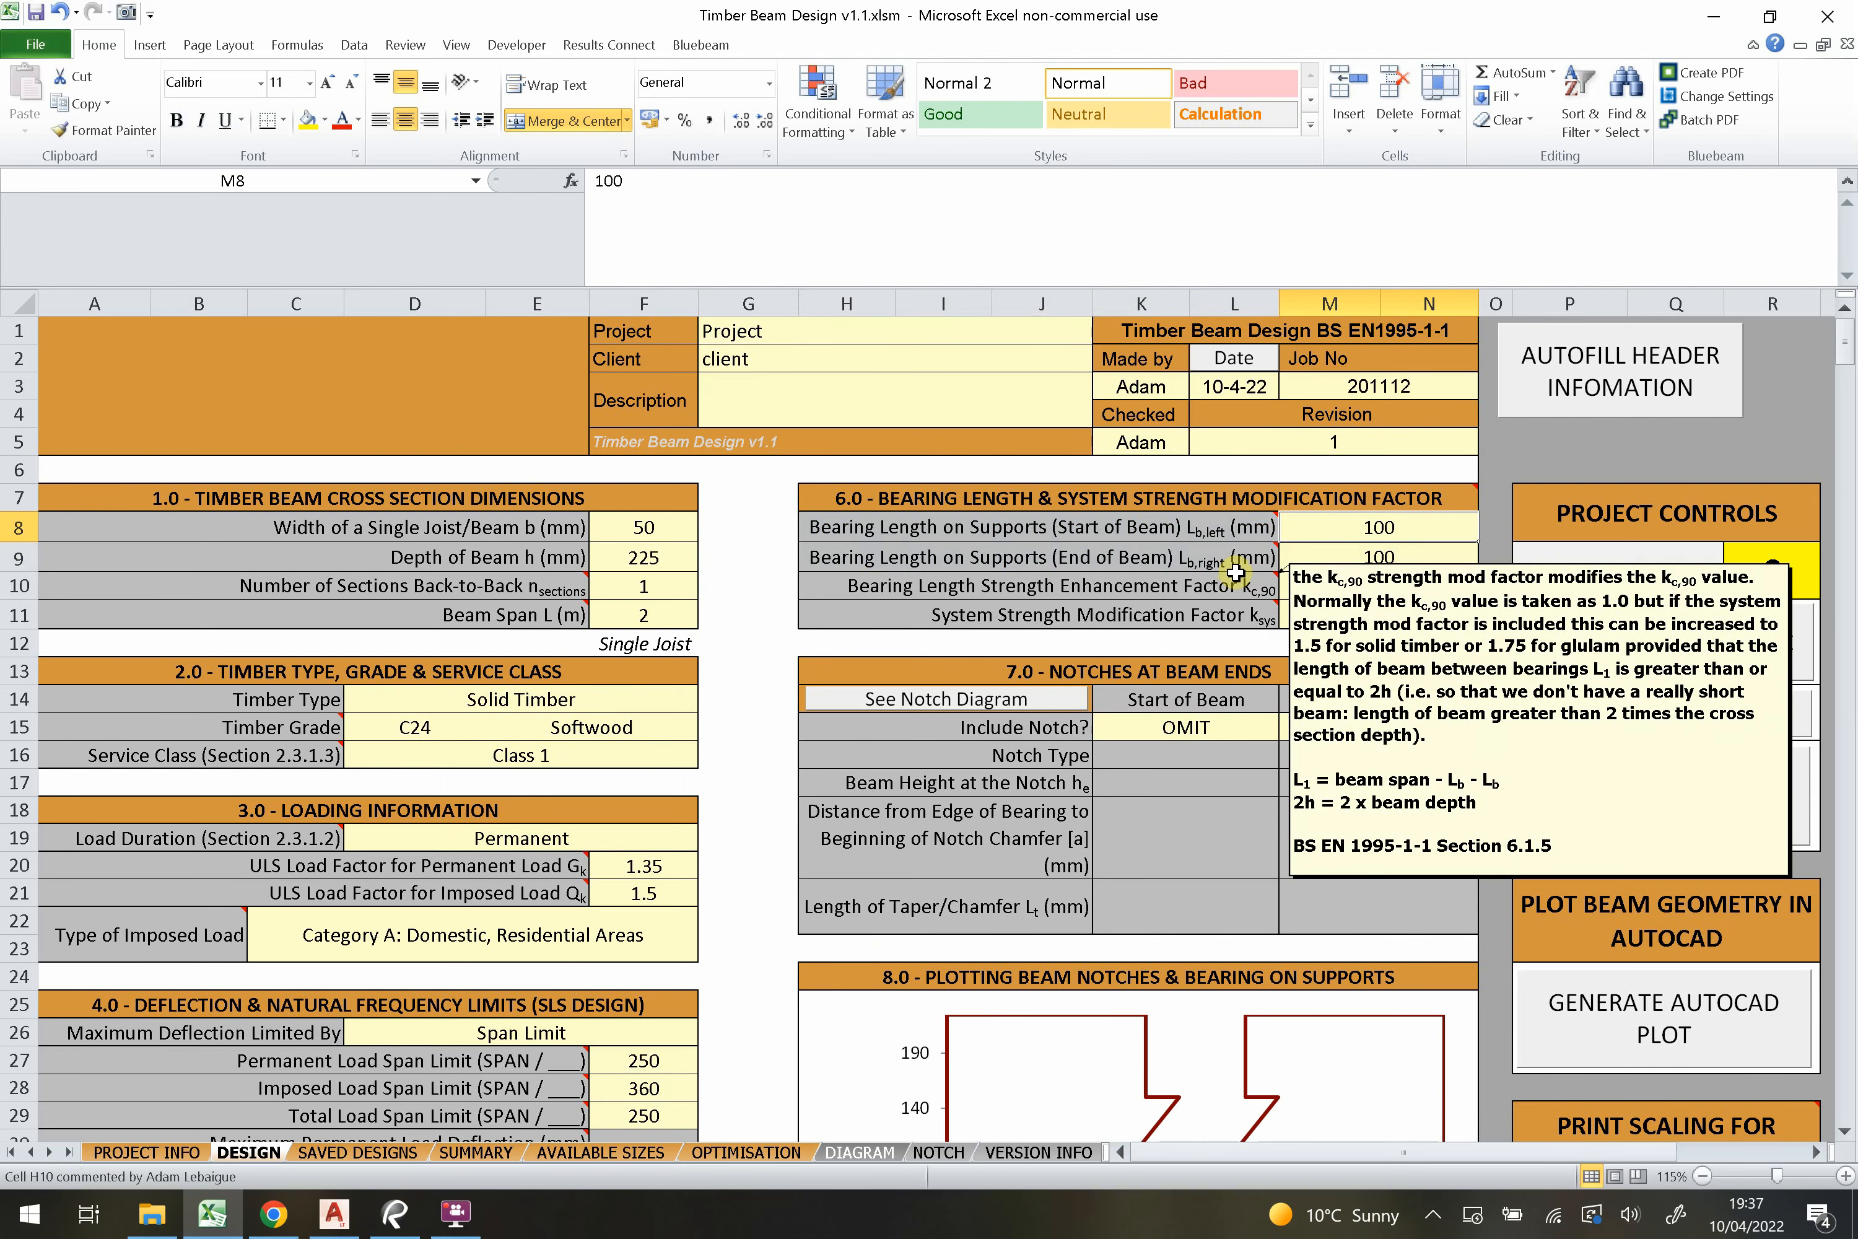
# Check the bearing length strength enhancement factor entry and set the system strength modification factor ksys to INCLUDE.
pyautogui.scroll(-1, 1240, 575)
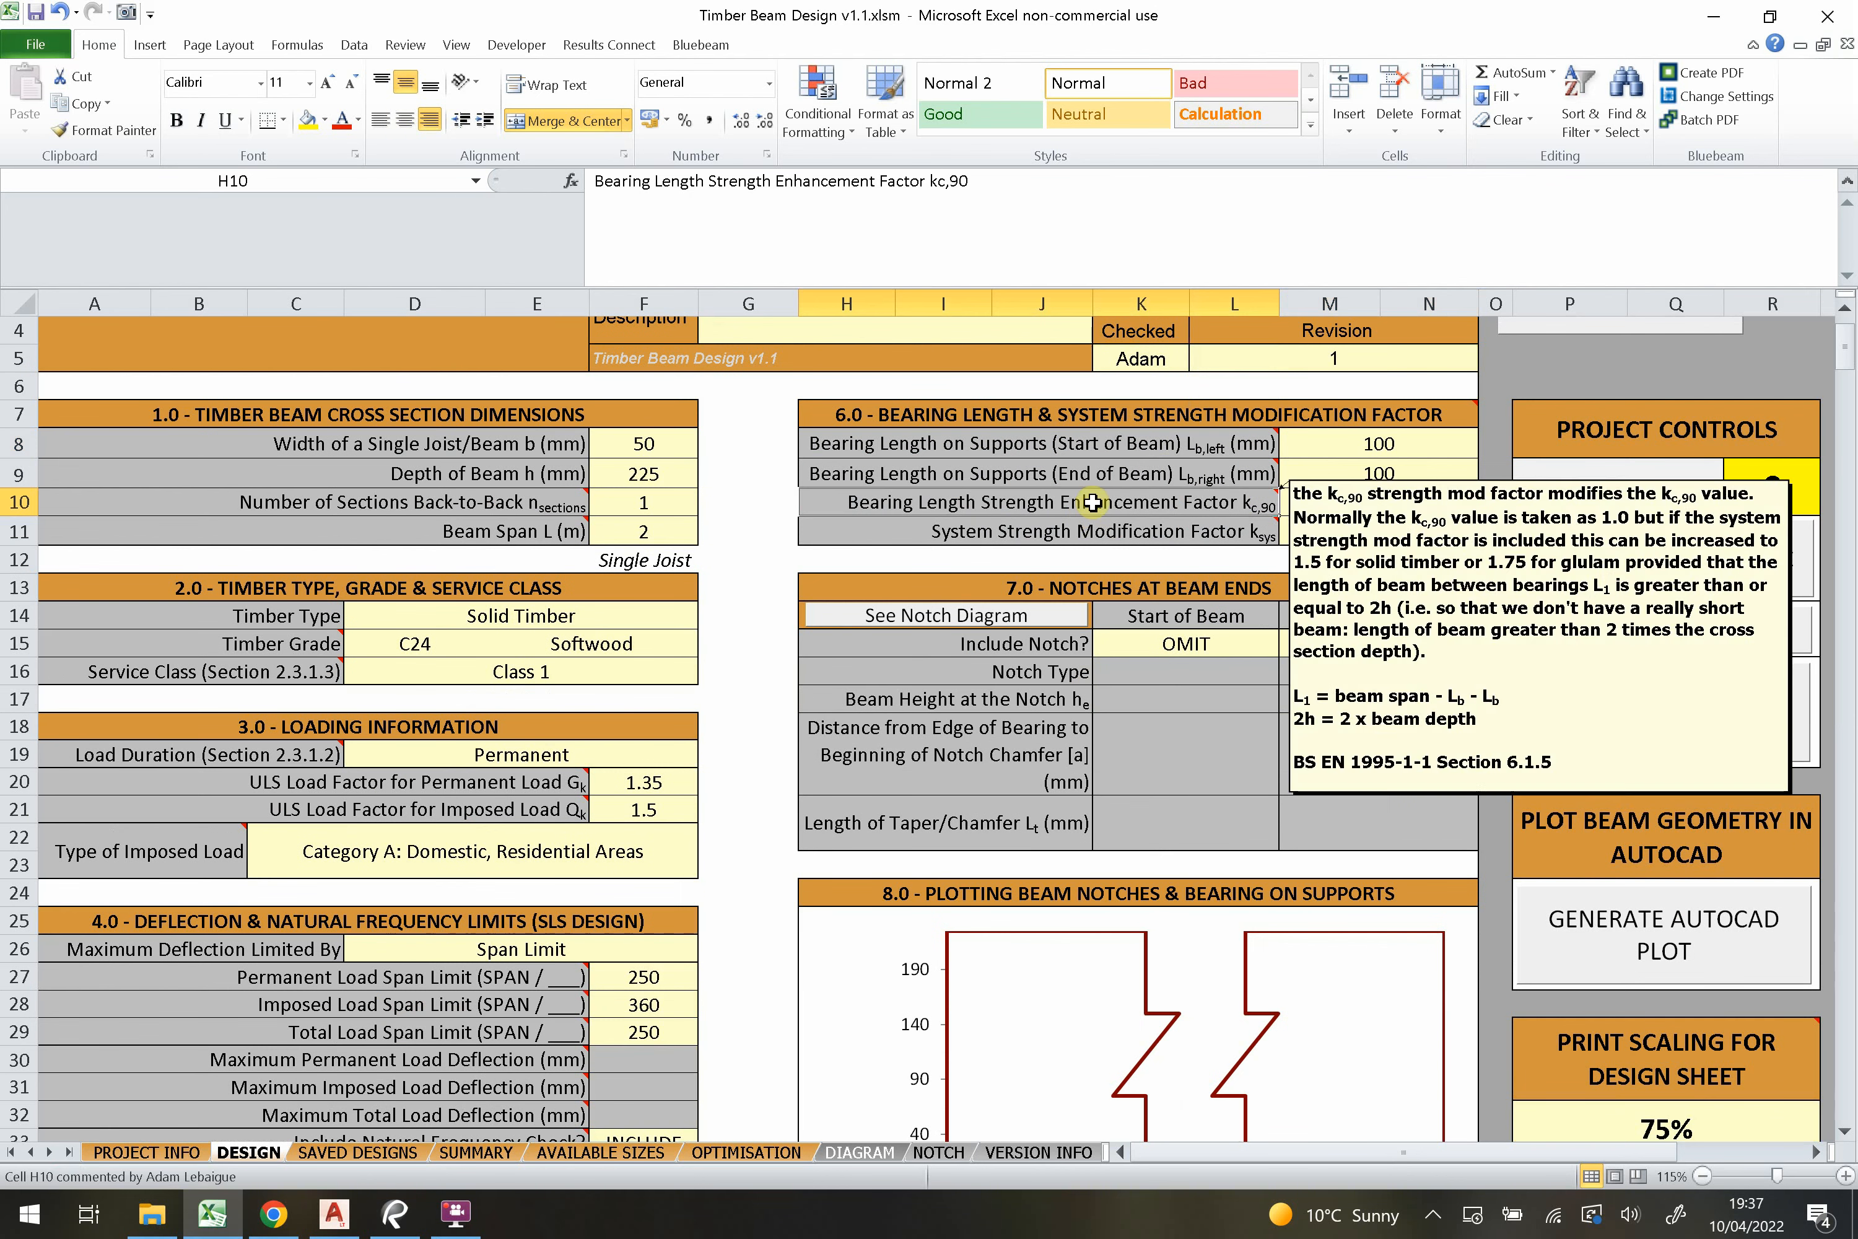
pyautogui.click(1367, 504)
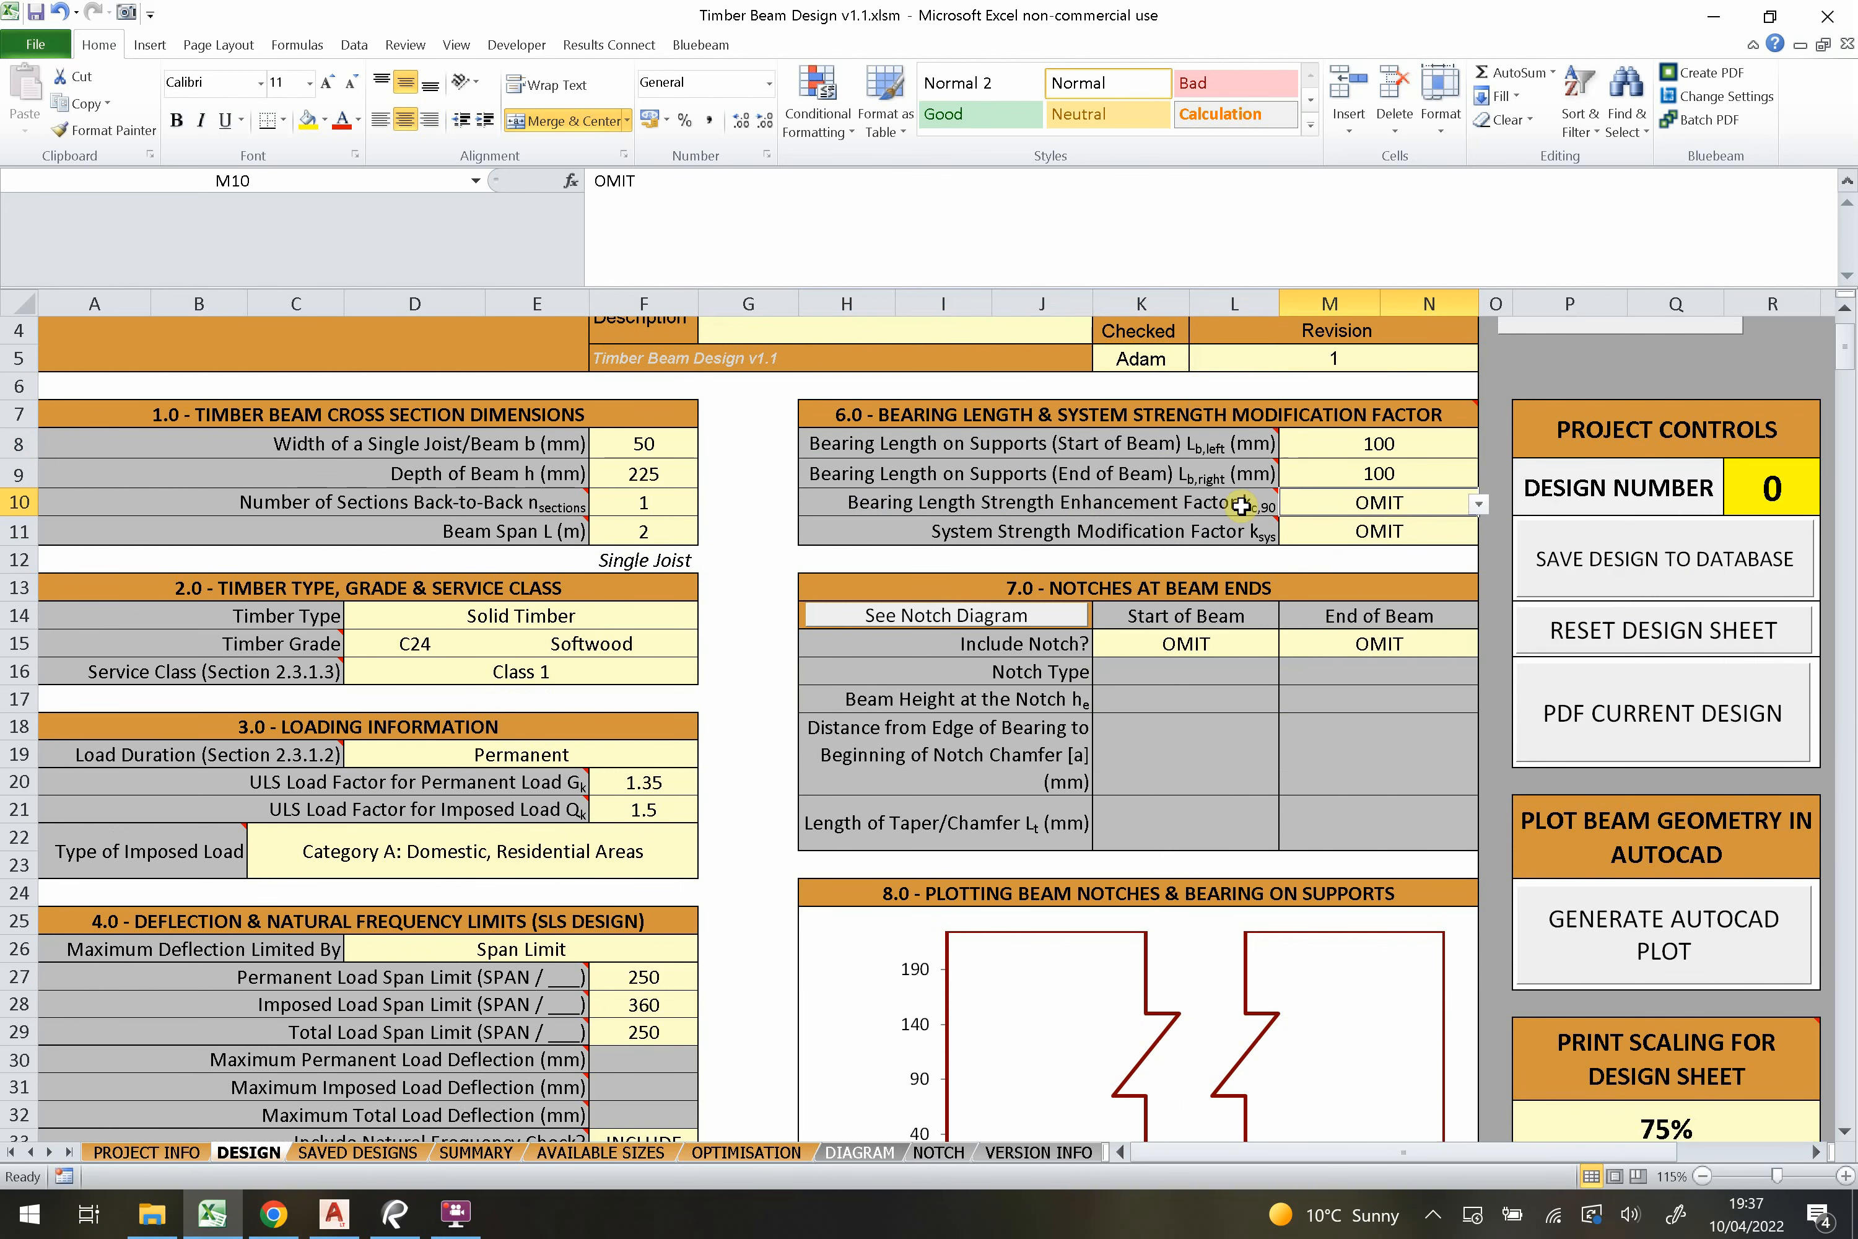
pyautogui.click(1338, 529)
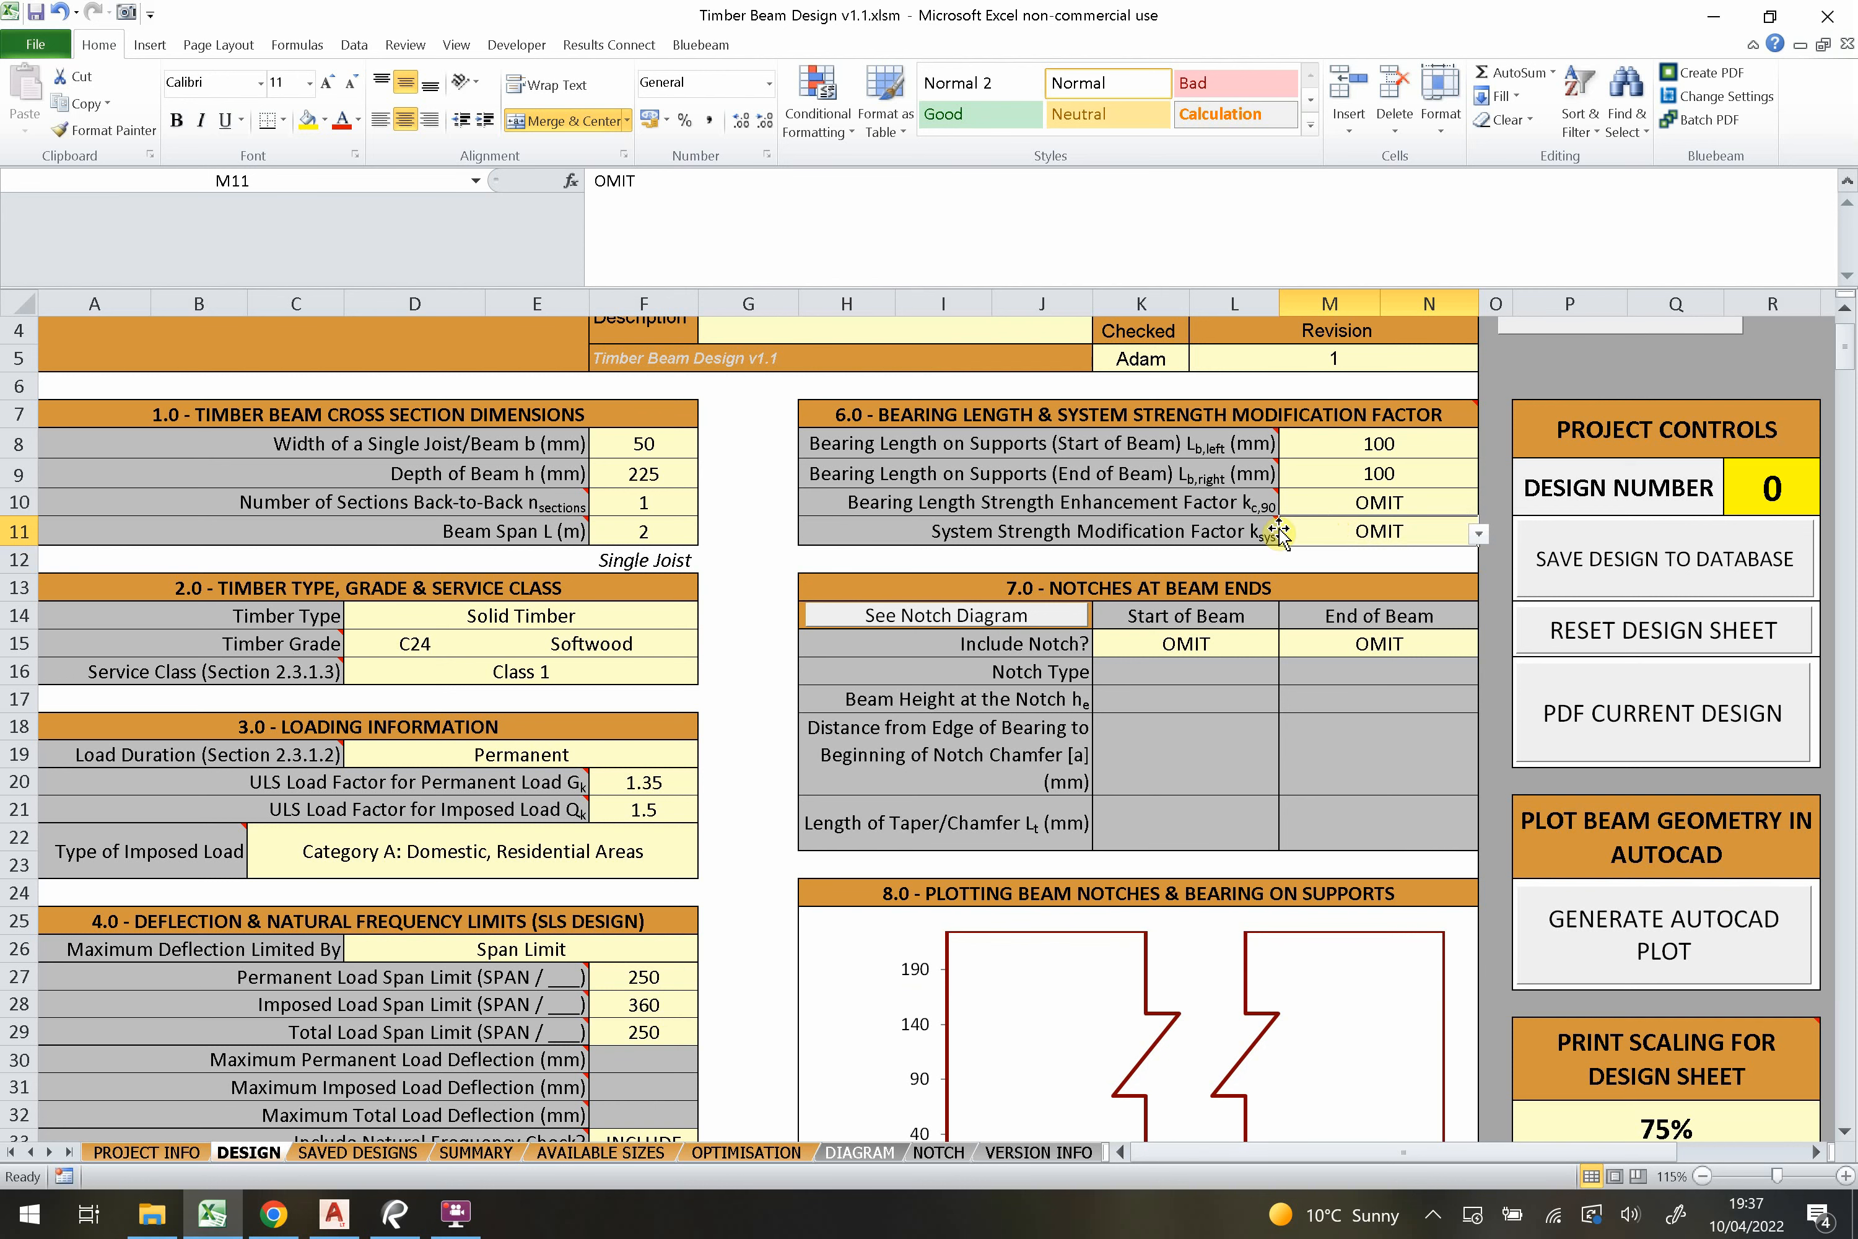
pyautogui.moveTo(1247, 529)
pyautogui.click(1479, 534)
pyautogui.click(1452, 553)
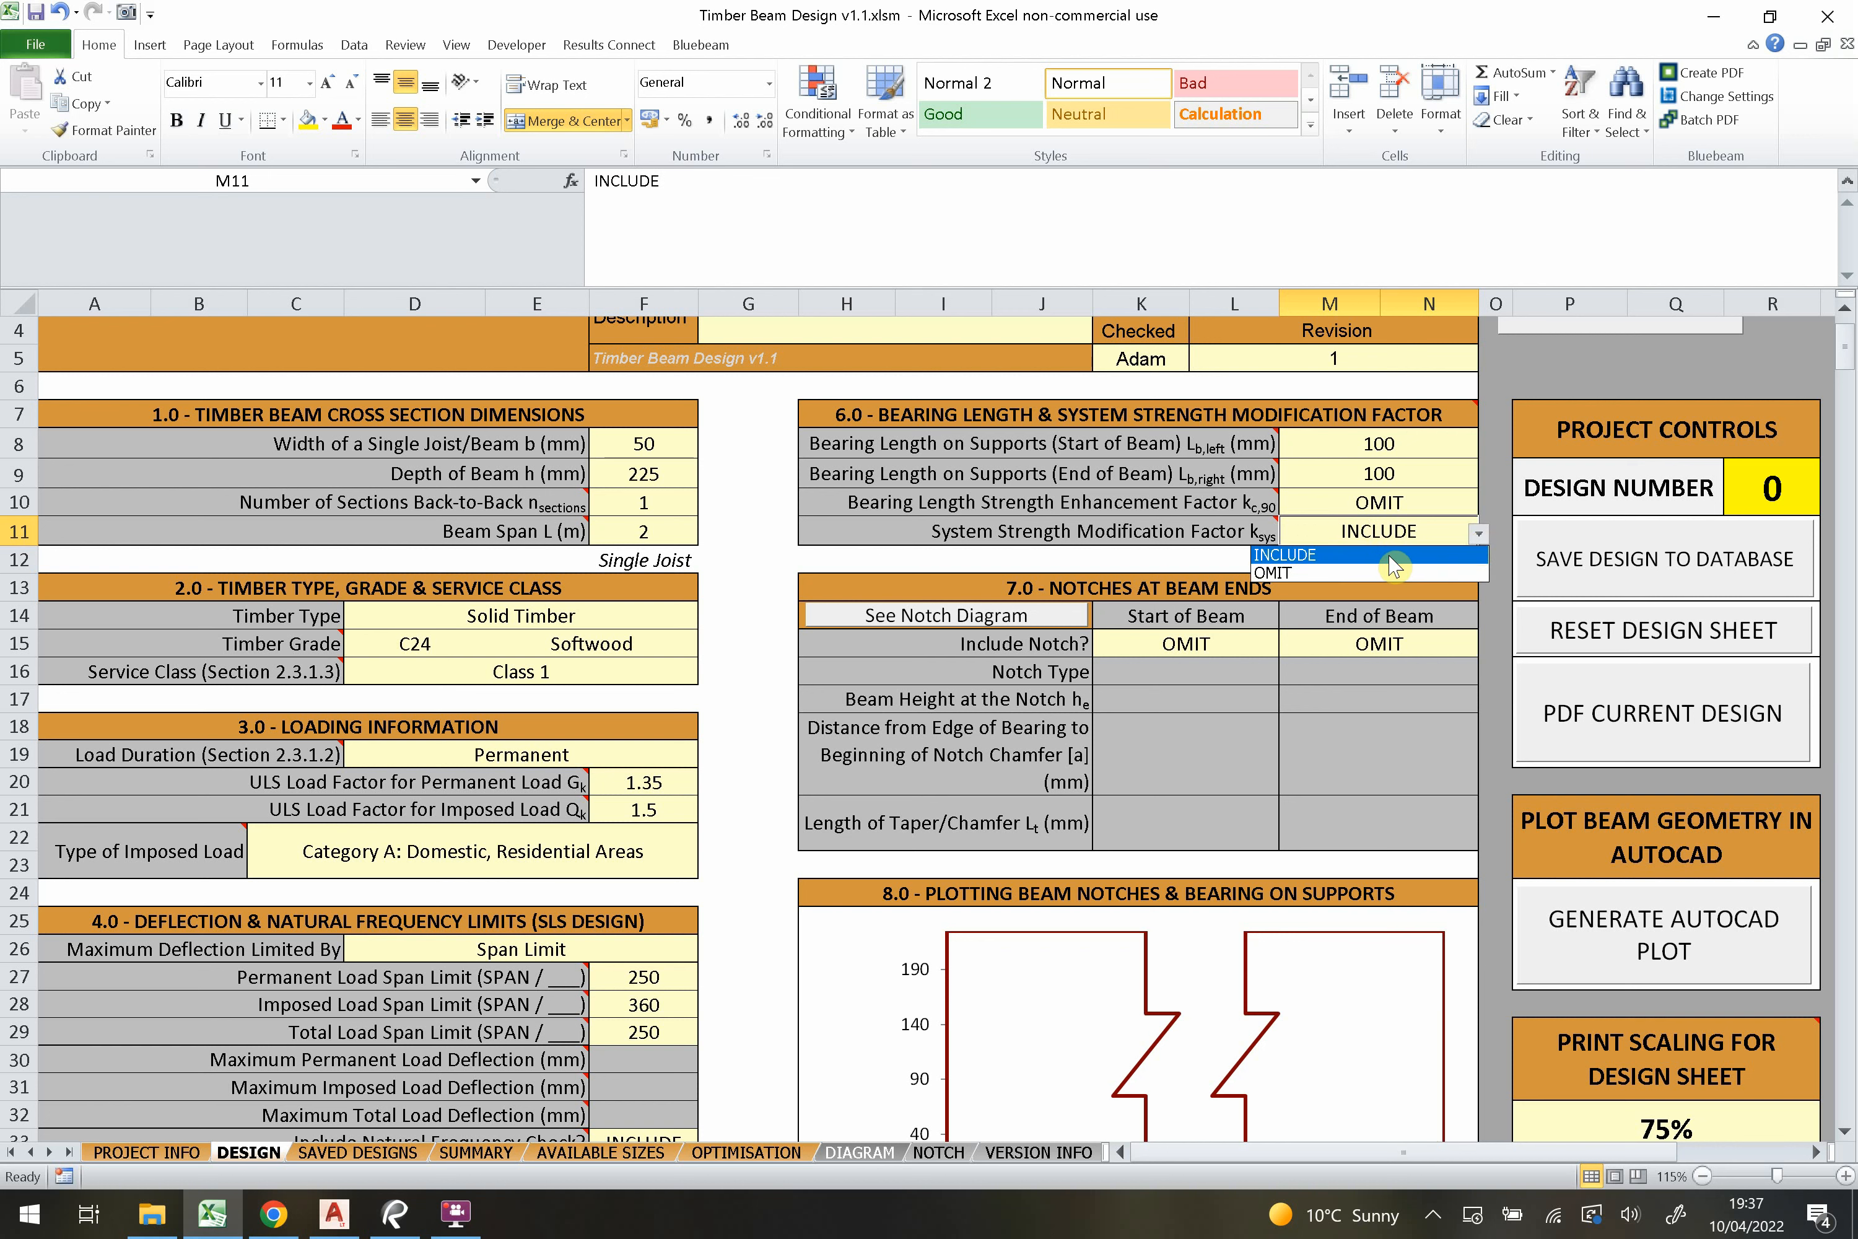
pyautogui.click(1387, 553)
# Read the notes on the bearing length strength enhancement factor kc,90 and the system strength modification factor ksys.
pyautogui.click(1271, 531)
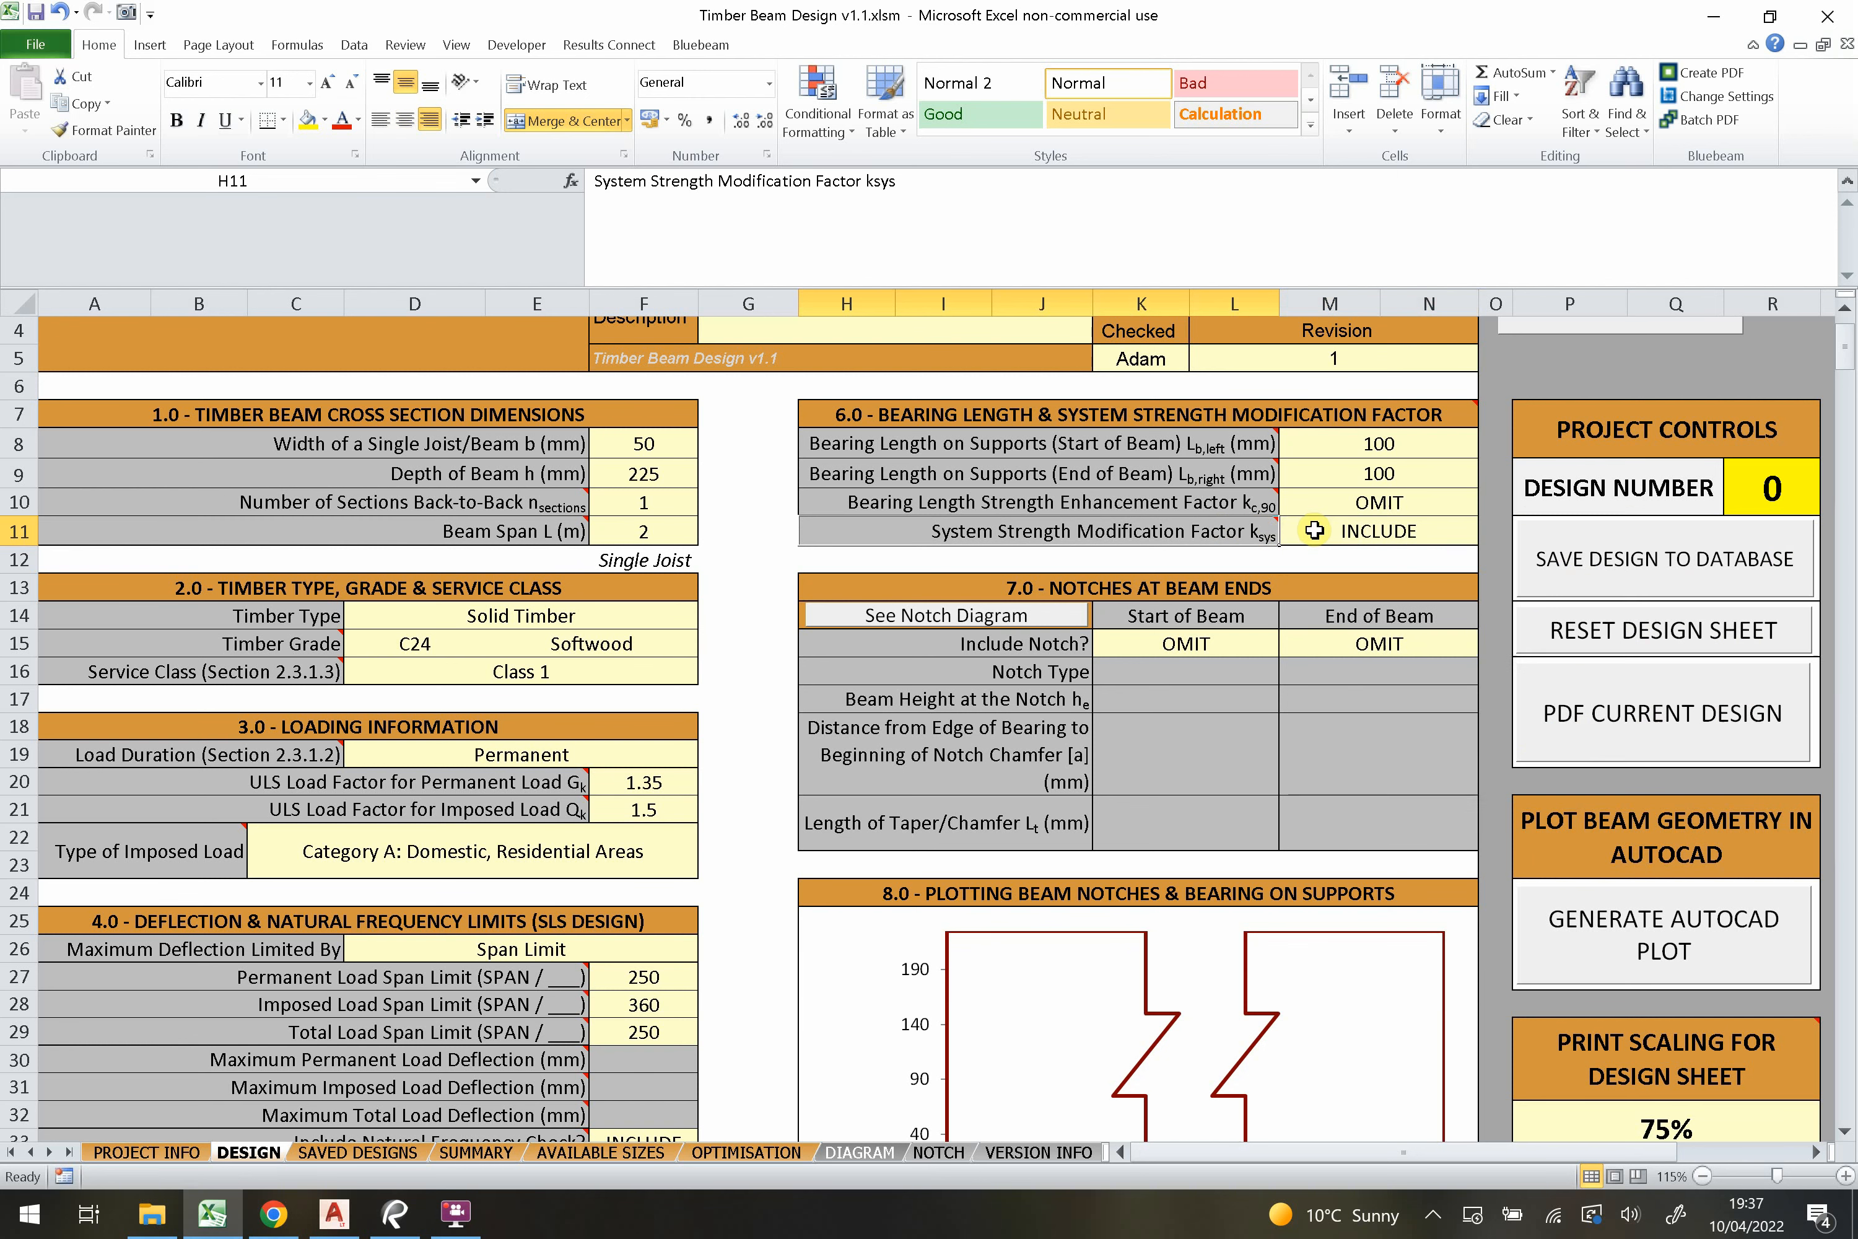
pyautogui.click(1315, 528)
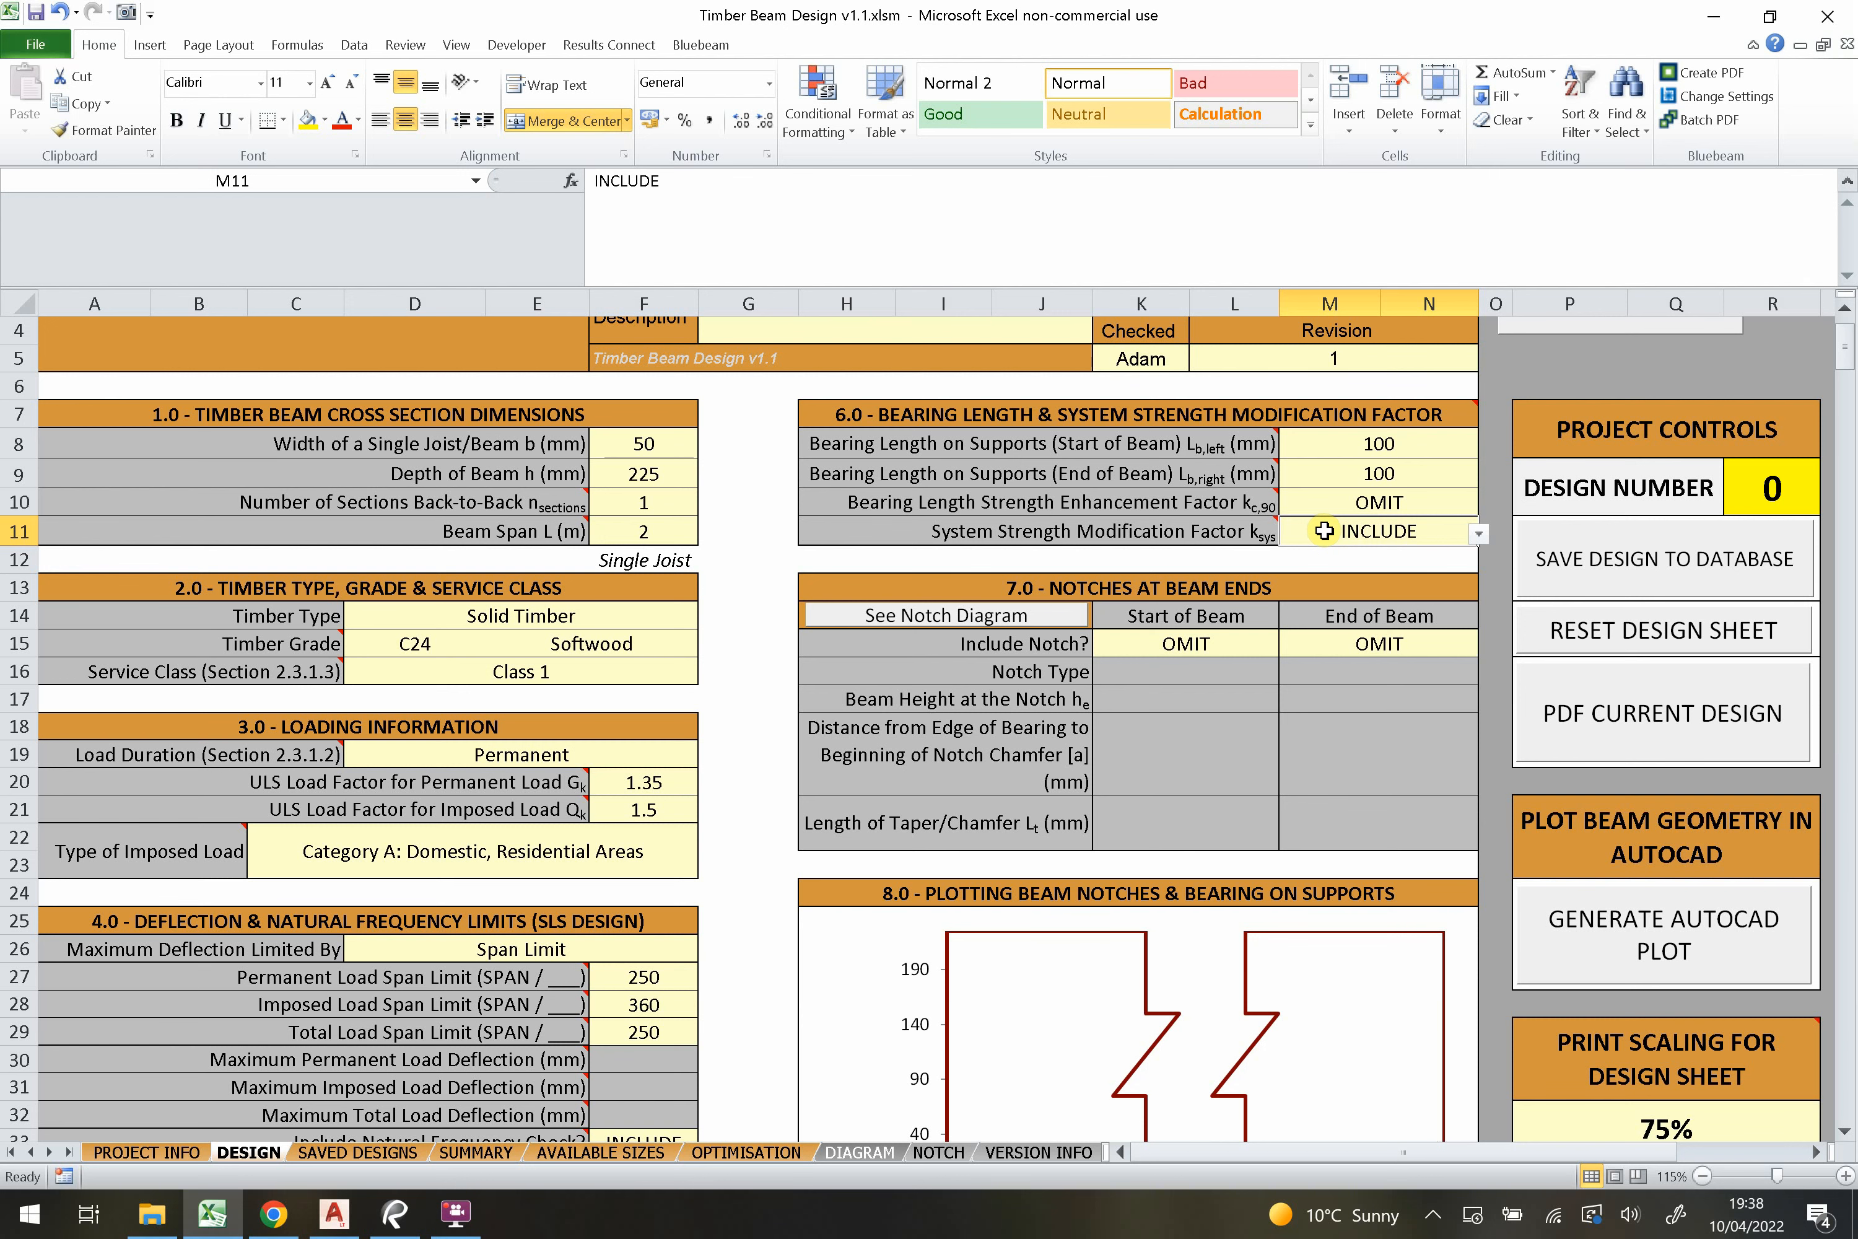
pyautogui.click(1263, 529)
pyautogui.click(1256, 504)
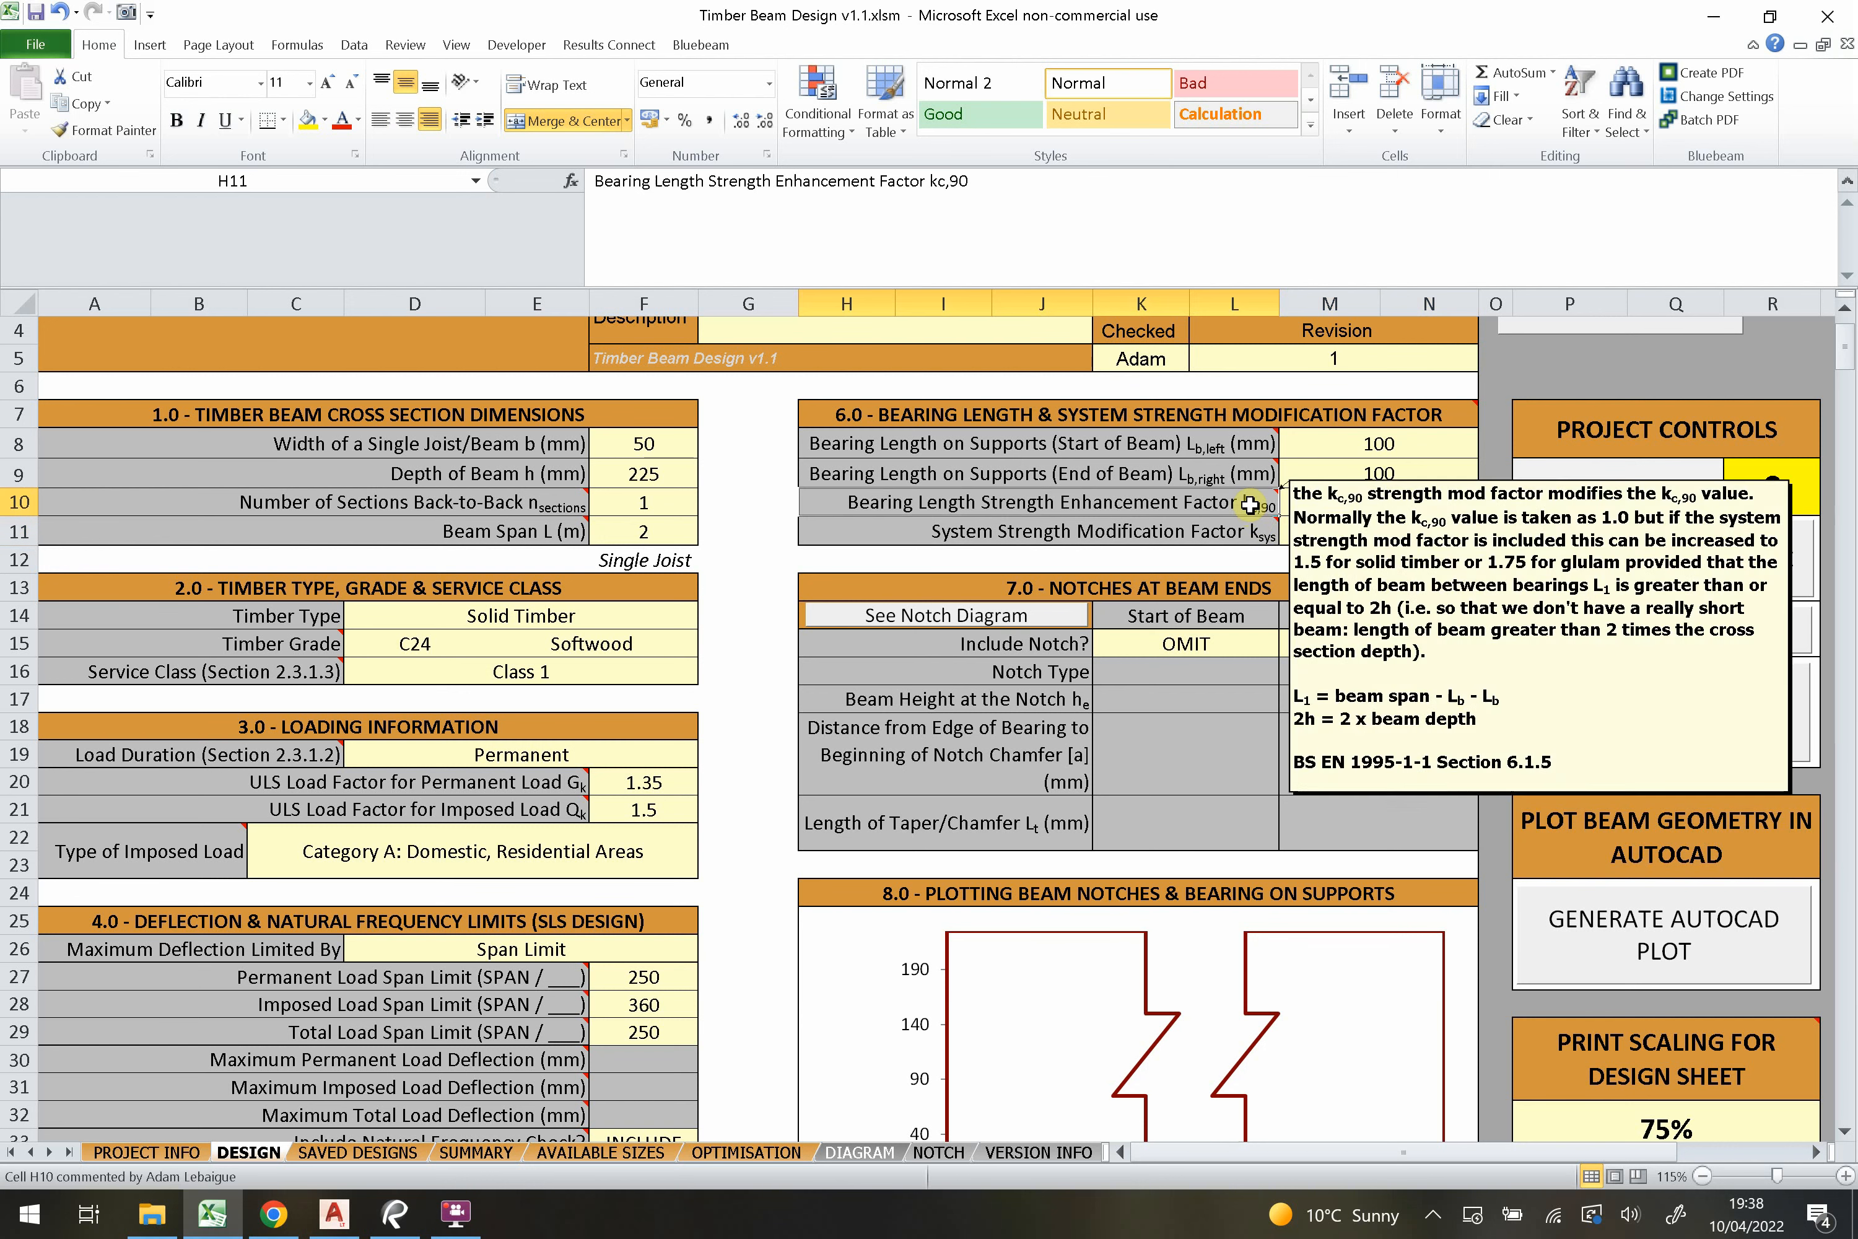
pyautogui.click(1246, 474)
pyautogui.moveTo(1250, 536)
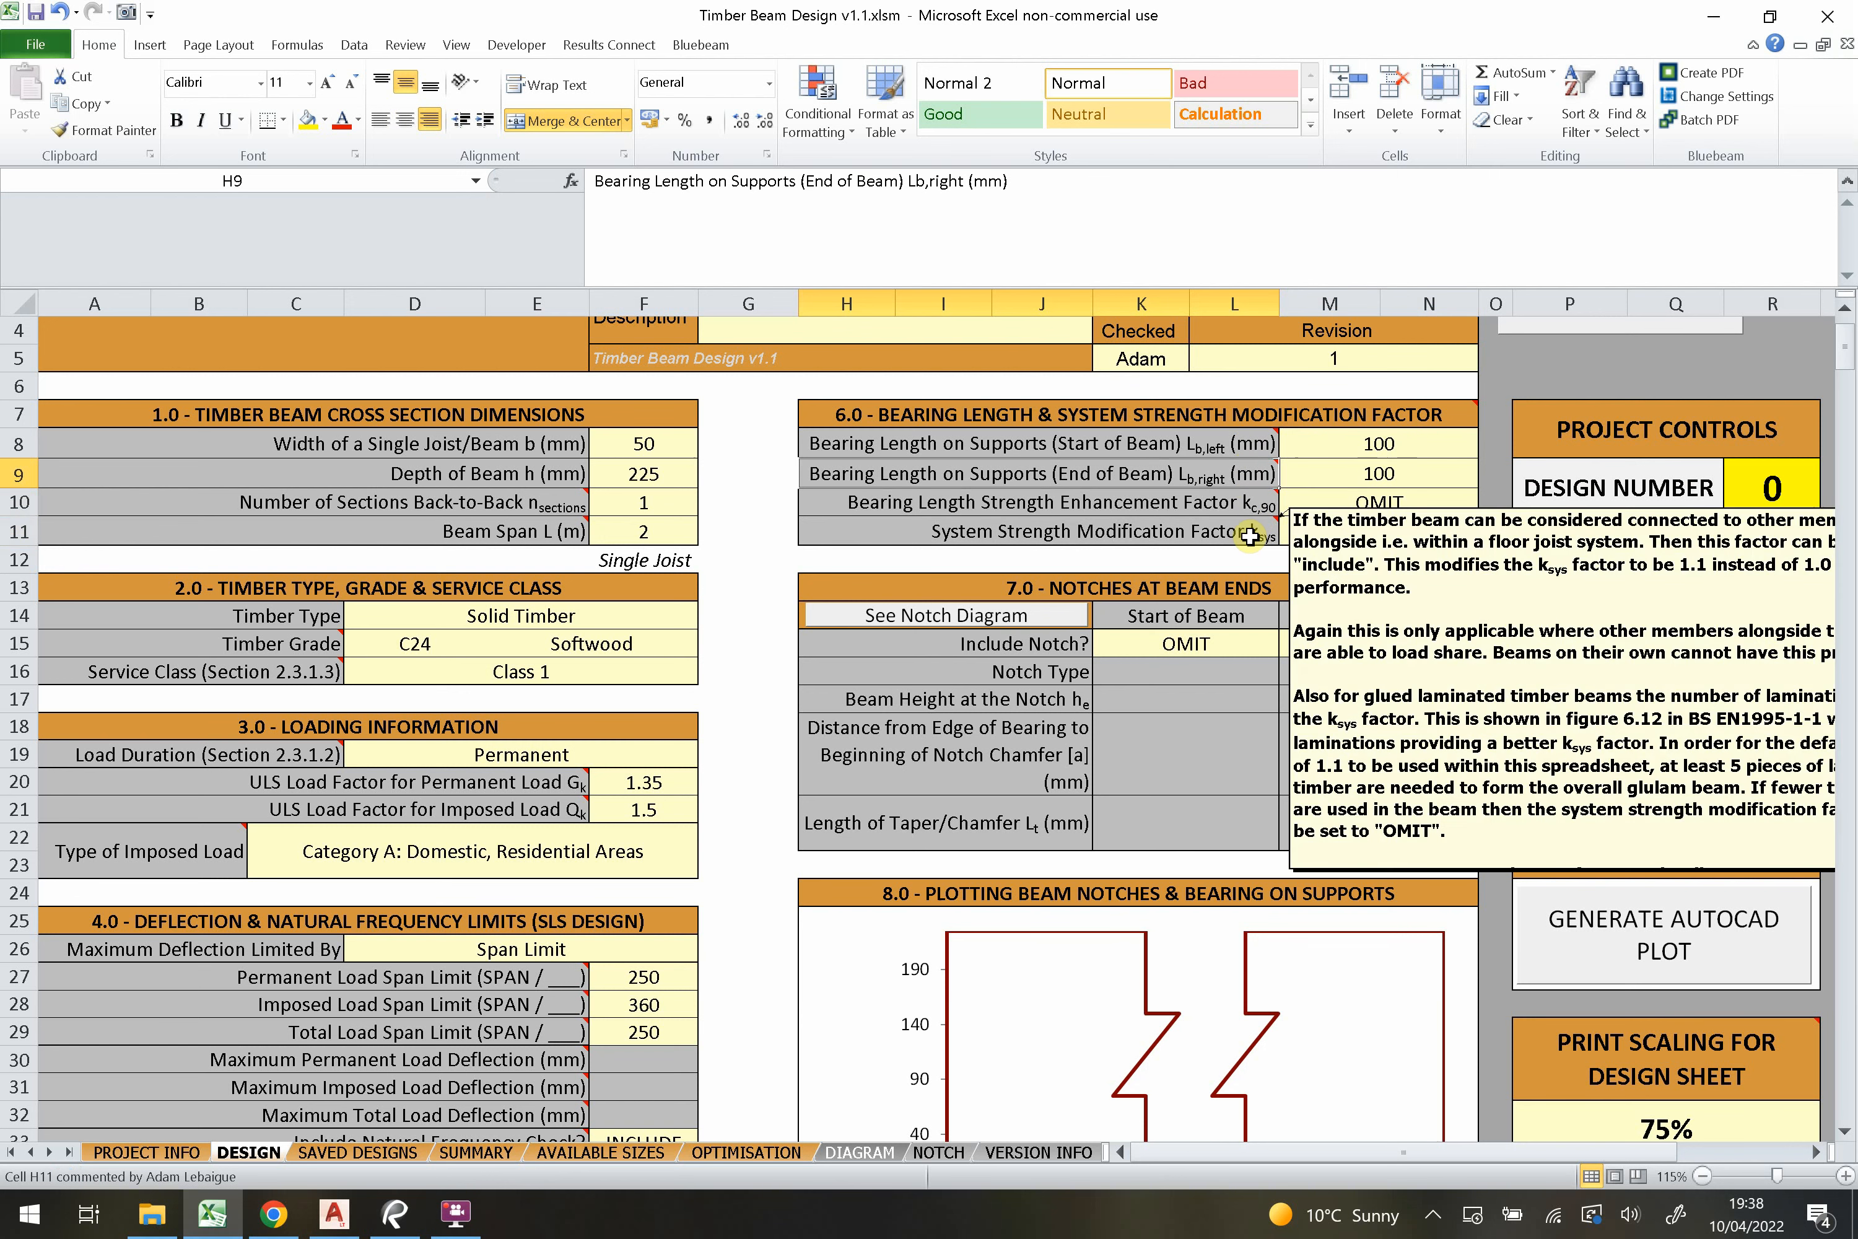
pyautogui.click(1175, 418)
# View the top and bottom notch diagram for the beam ends and return to the design sheet.
pyautogui.scroll(-1, 1200, 495)
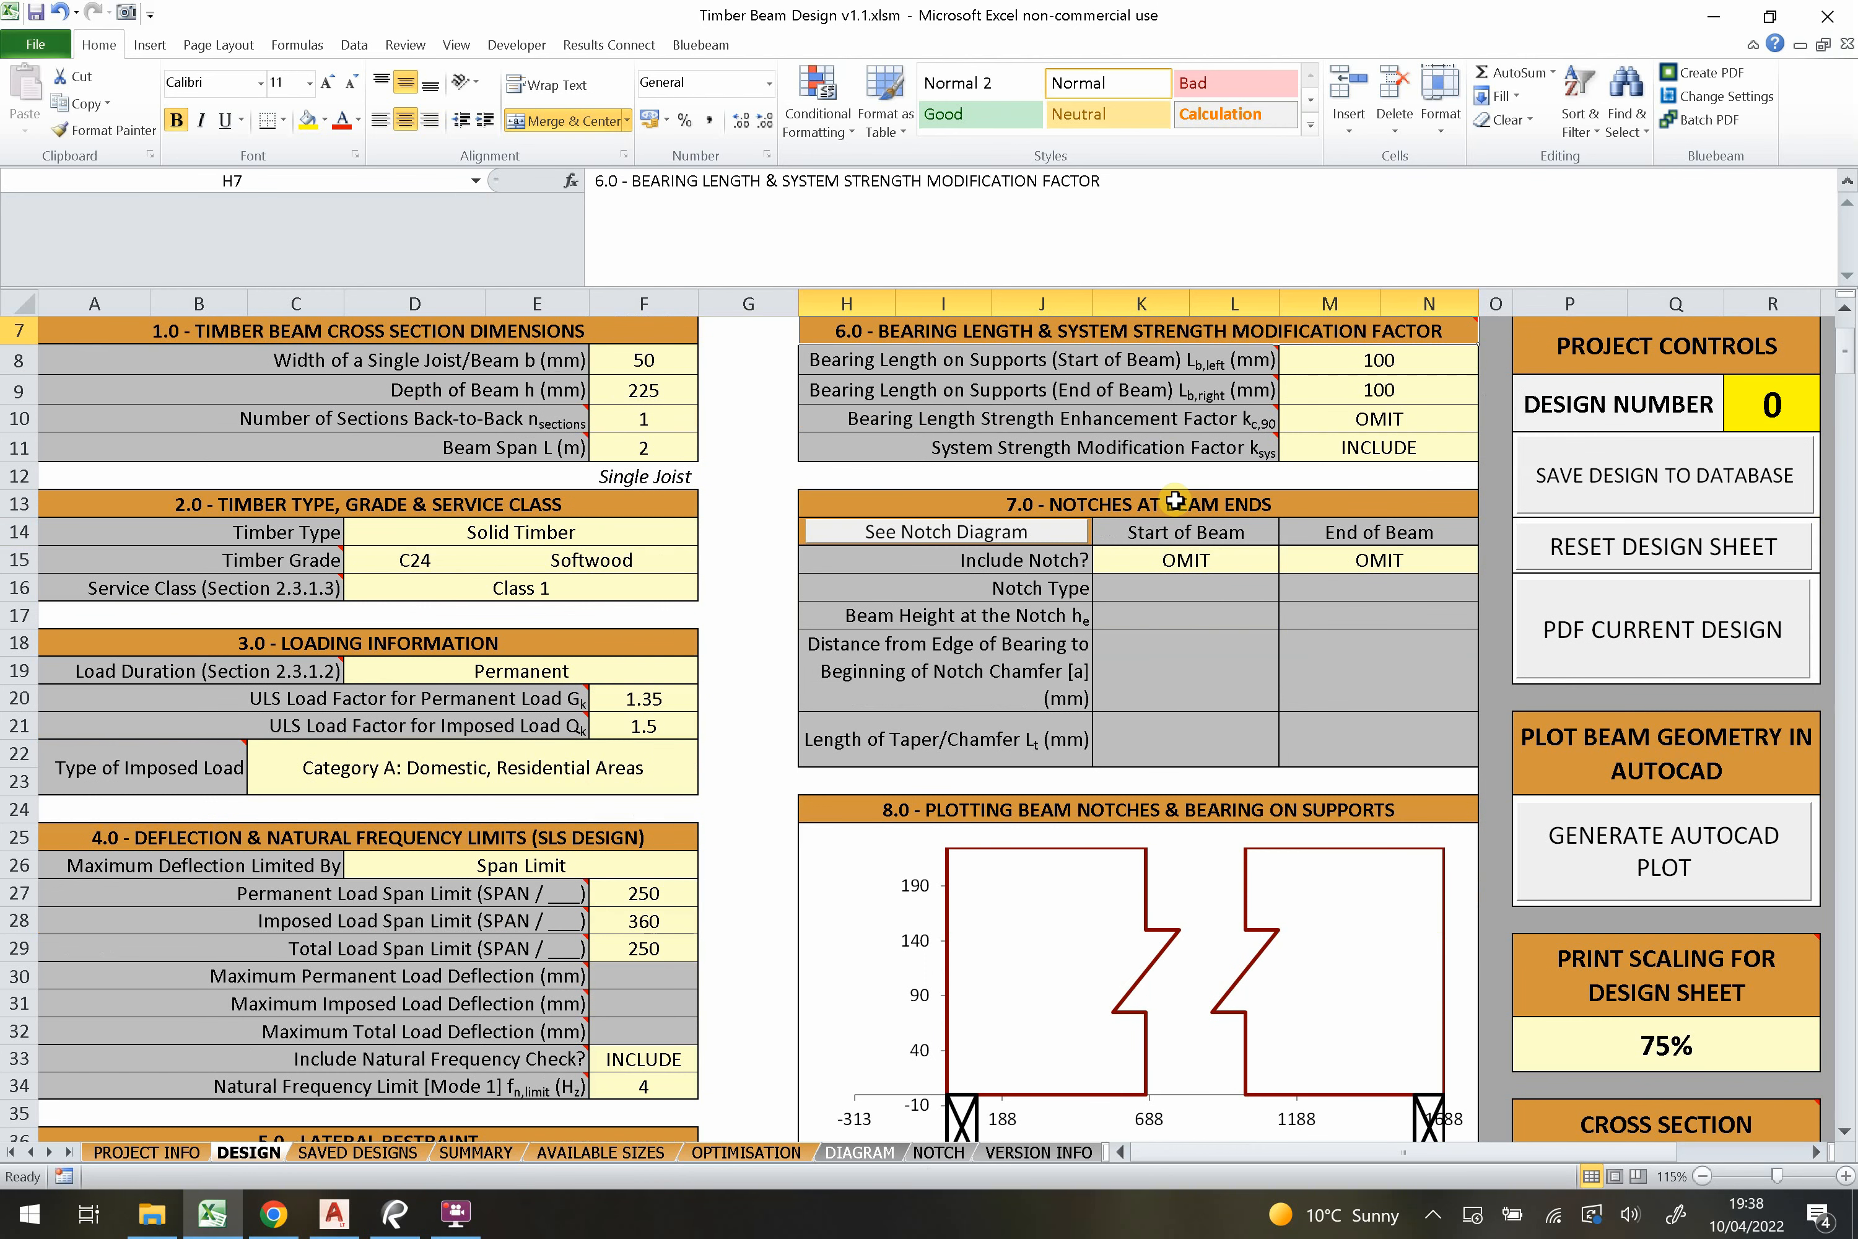
pyautogui.scroll(-1, 1174, 501)
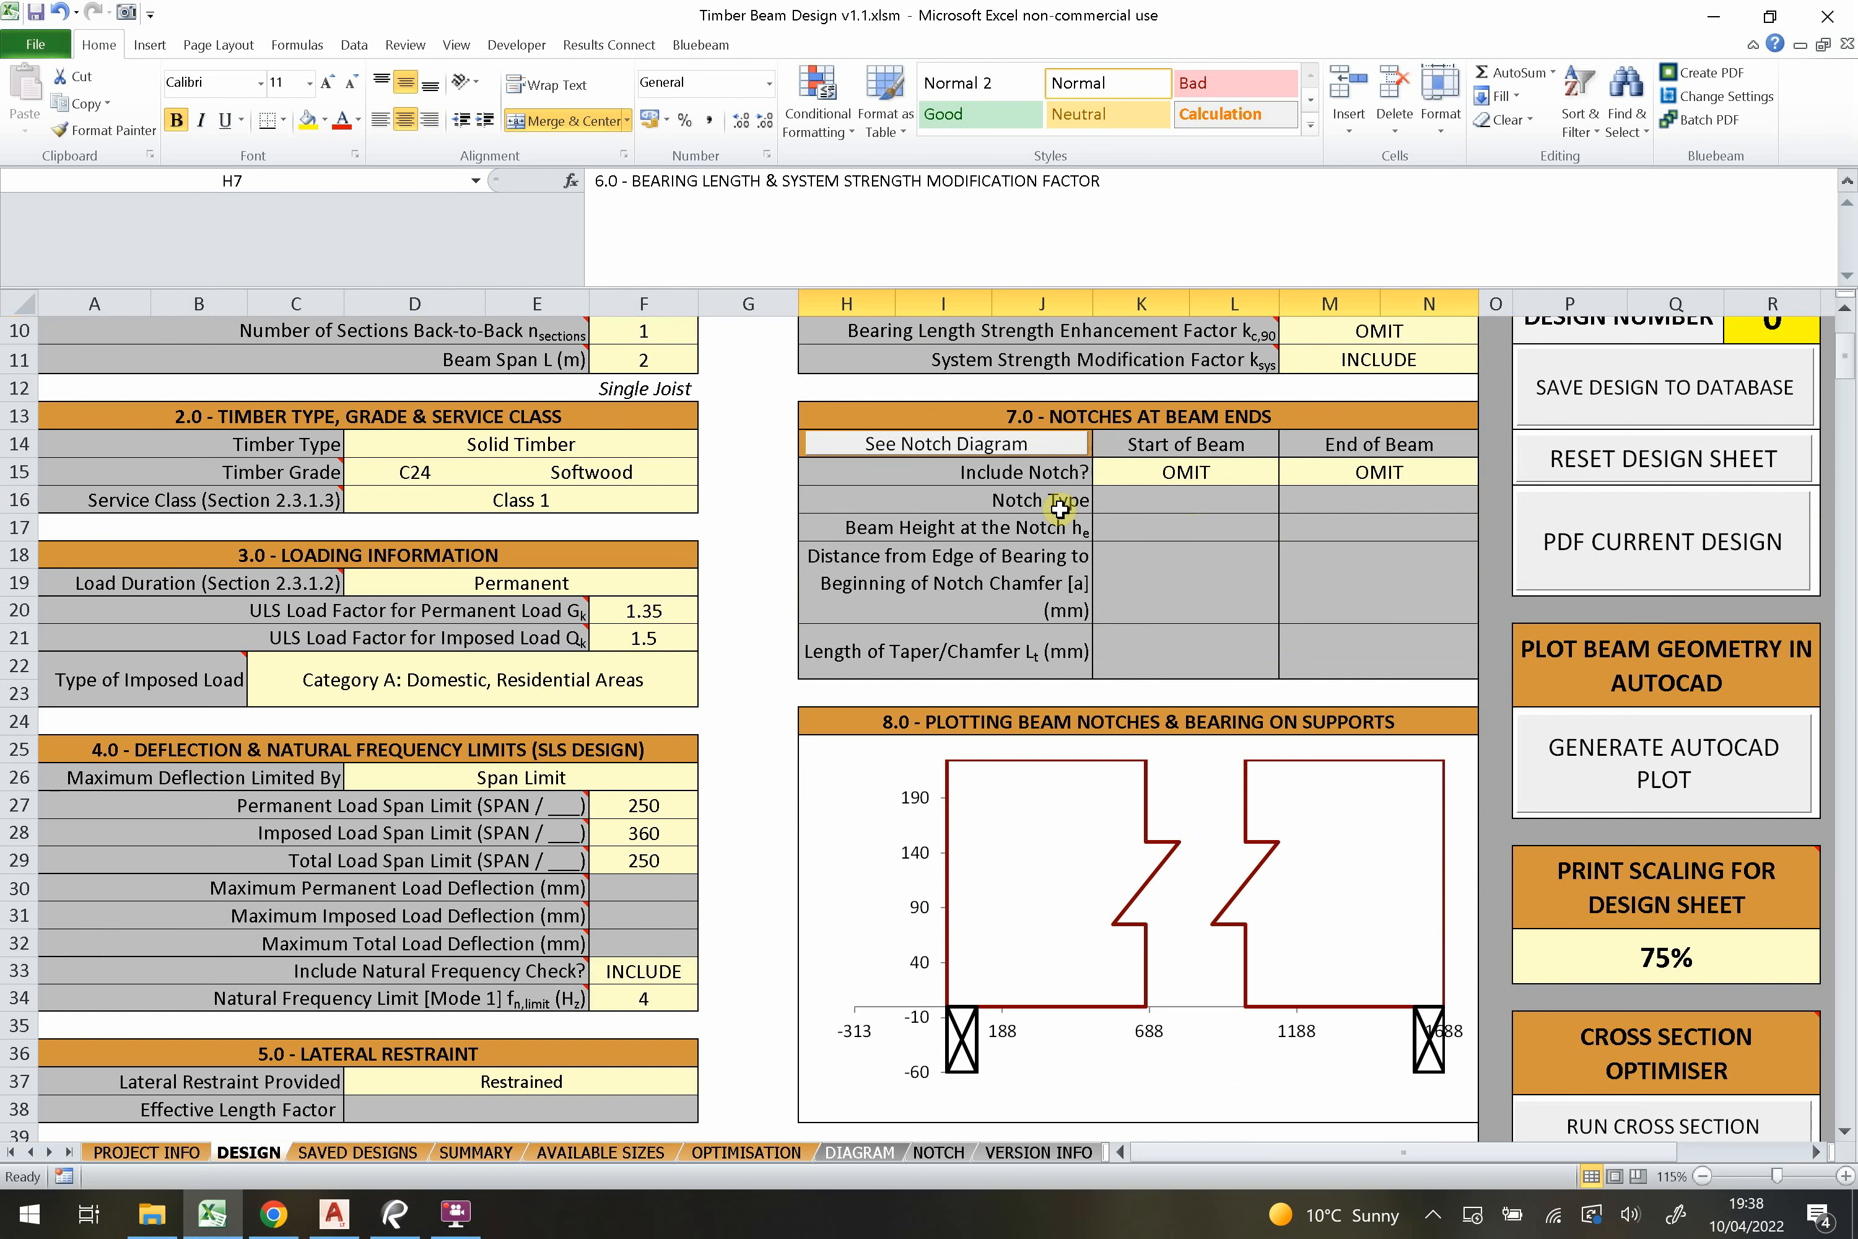
pyautogui.click(937, 450)
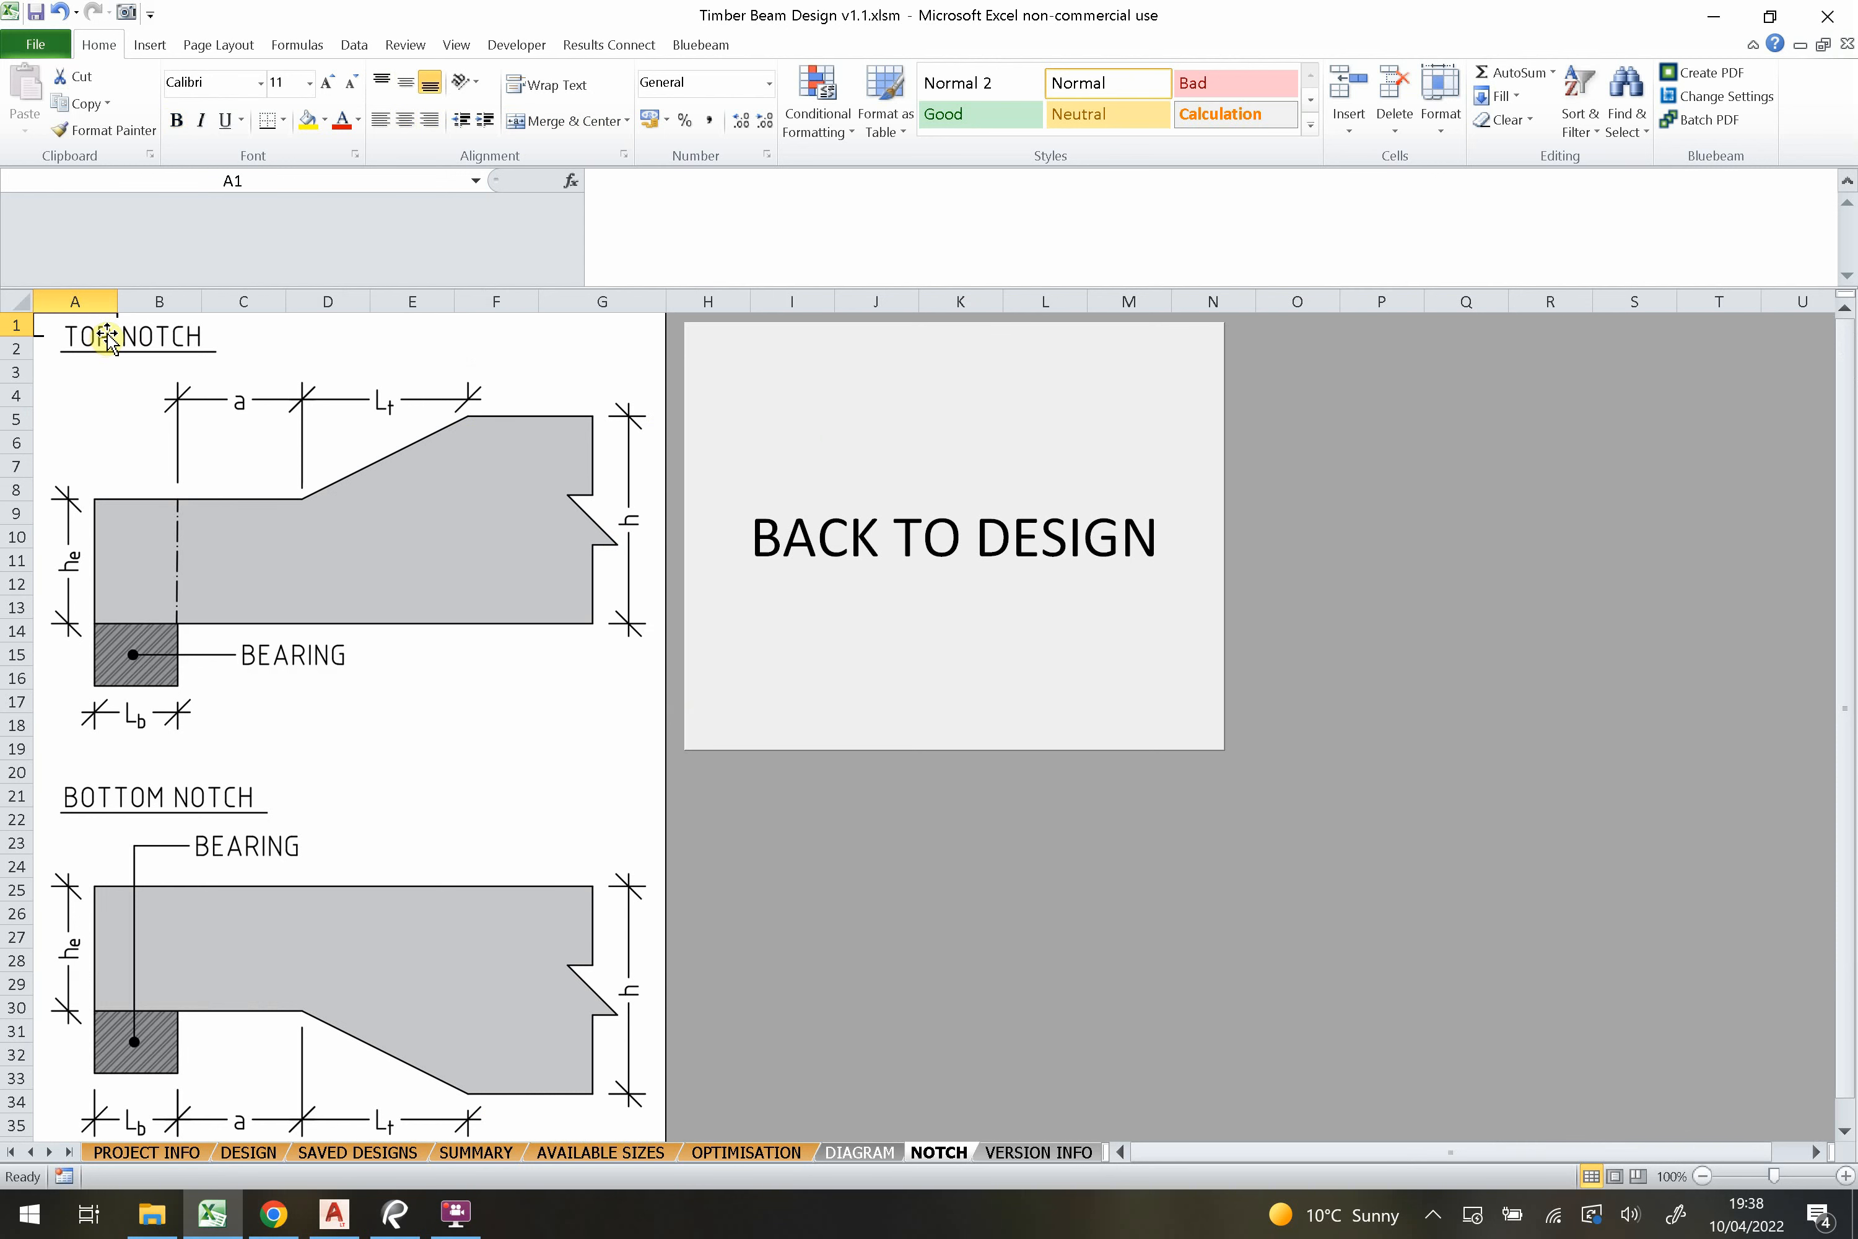
pyautogui.click(822, 608)
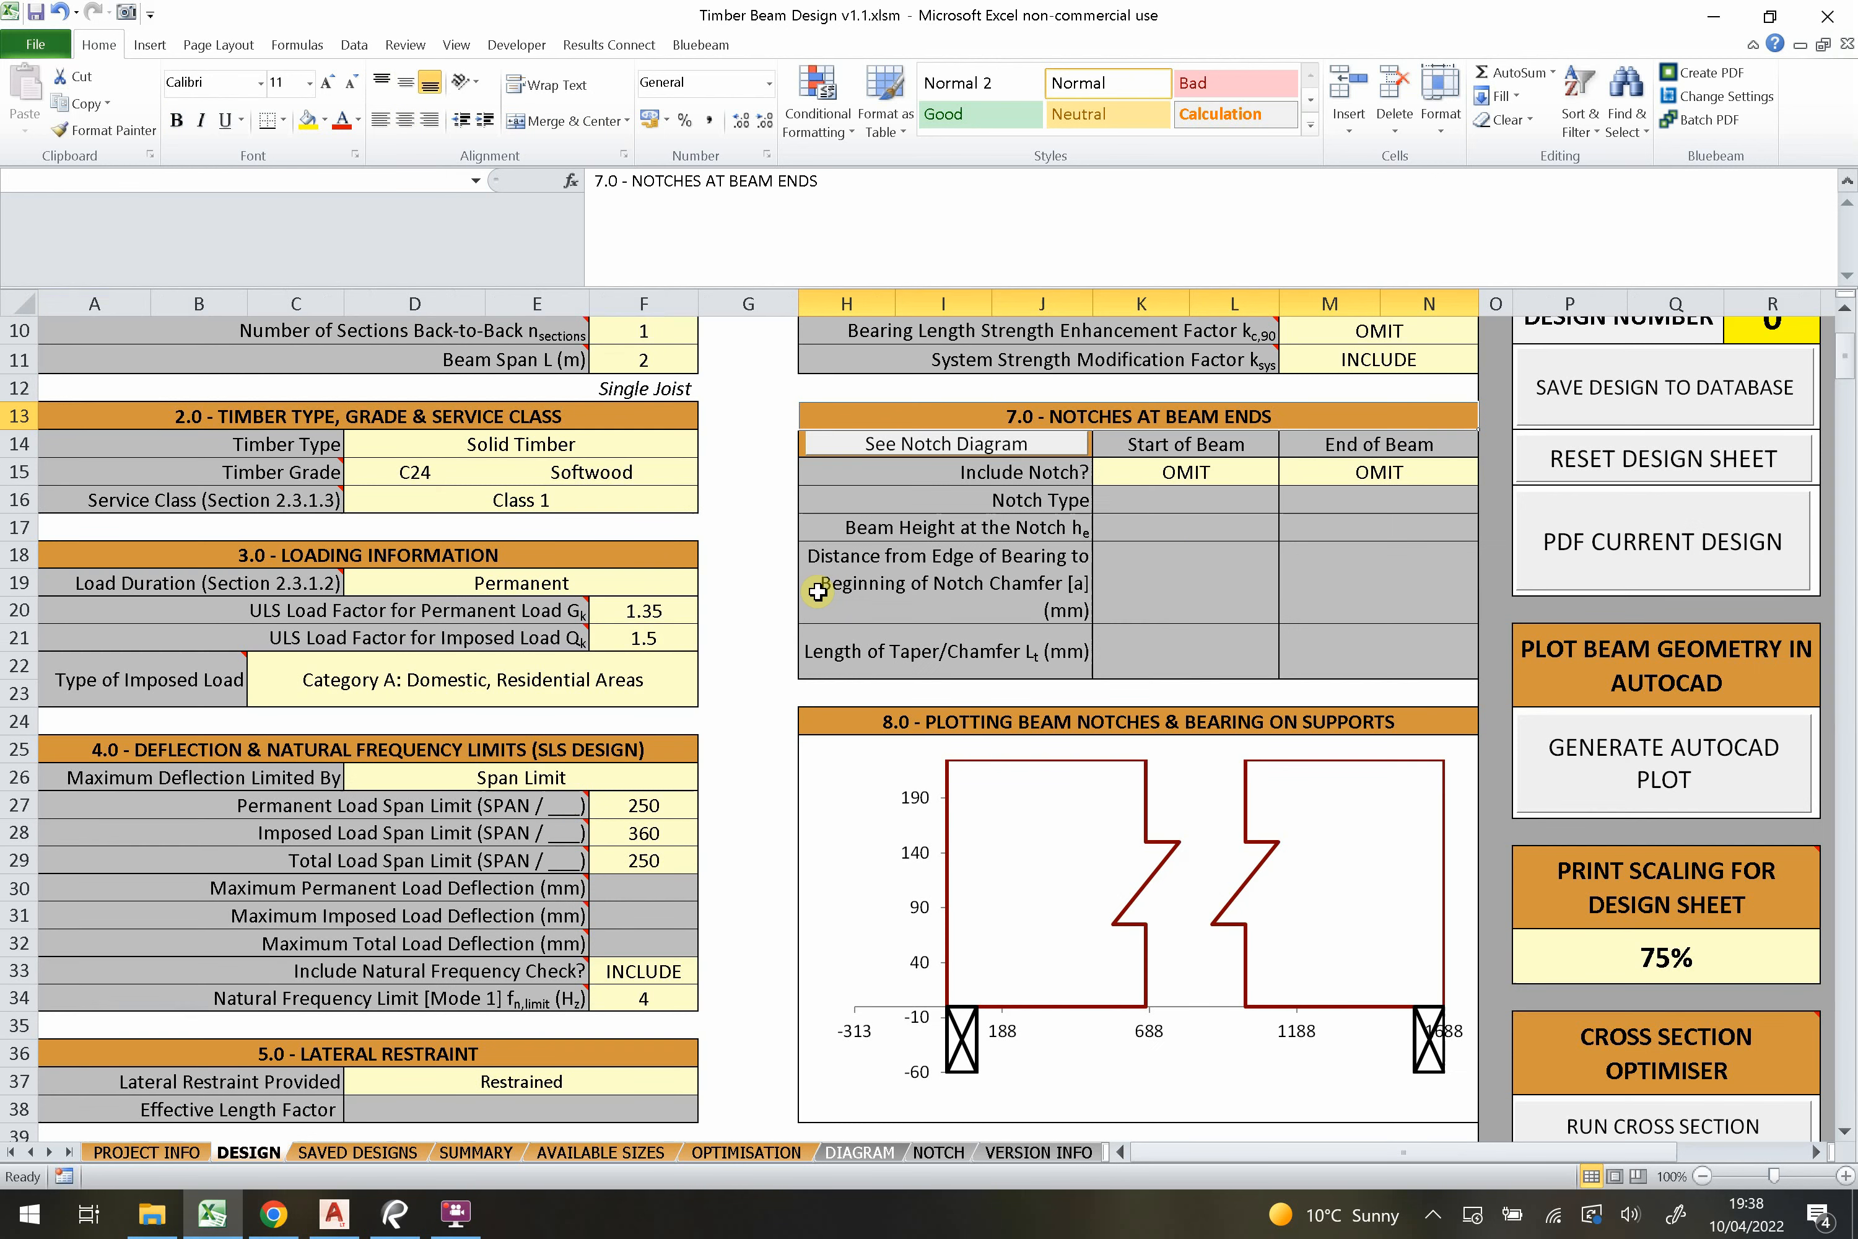
# Set the notch at the start of the beam to INCLUDE and choose Top as its notch type.
pyautogui.click(1174, 533)
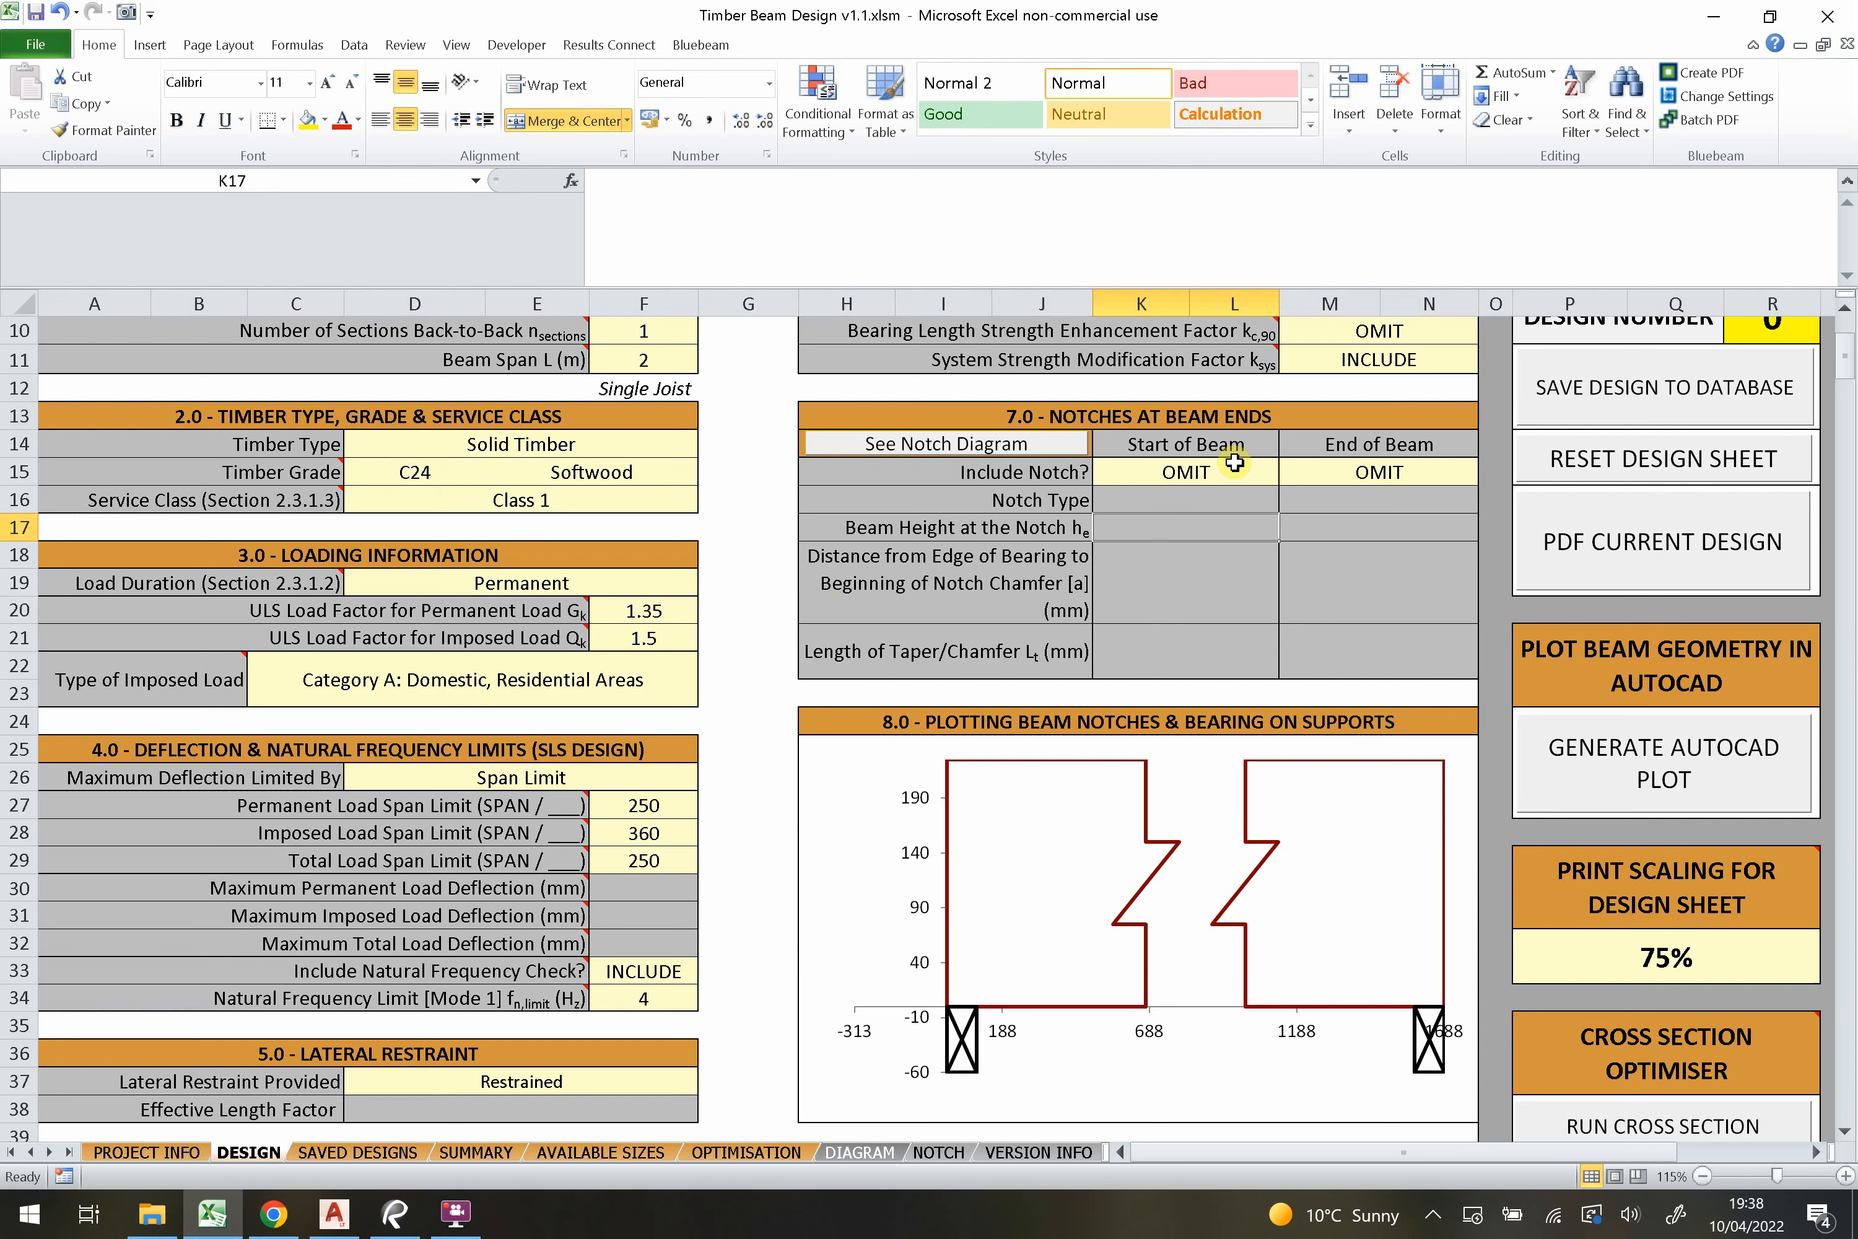
pyautogui.click(1234, 465)
pyautogui.click(1277, 473)
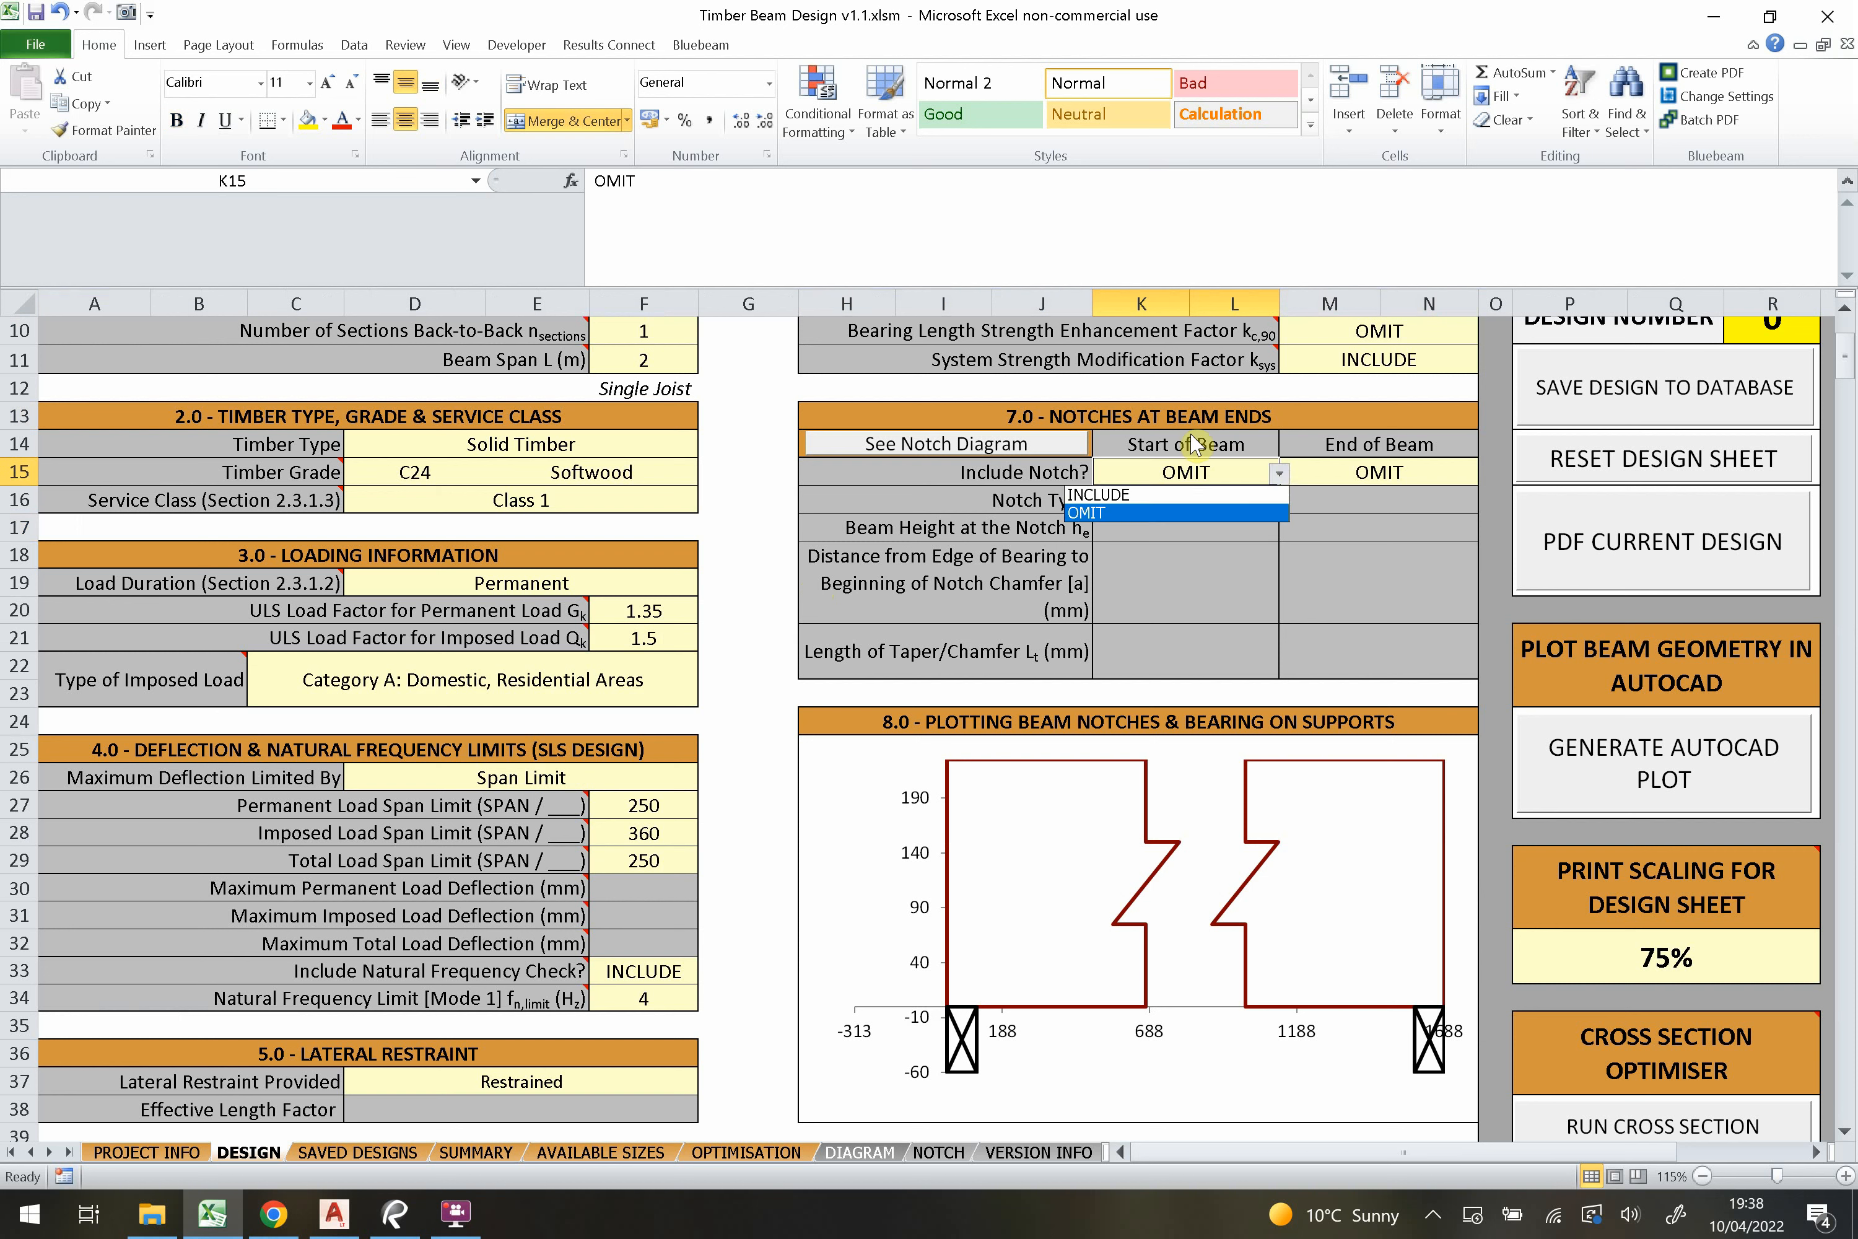
pyautogui.click(1206, 476)
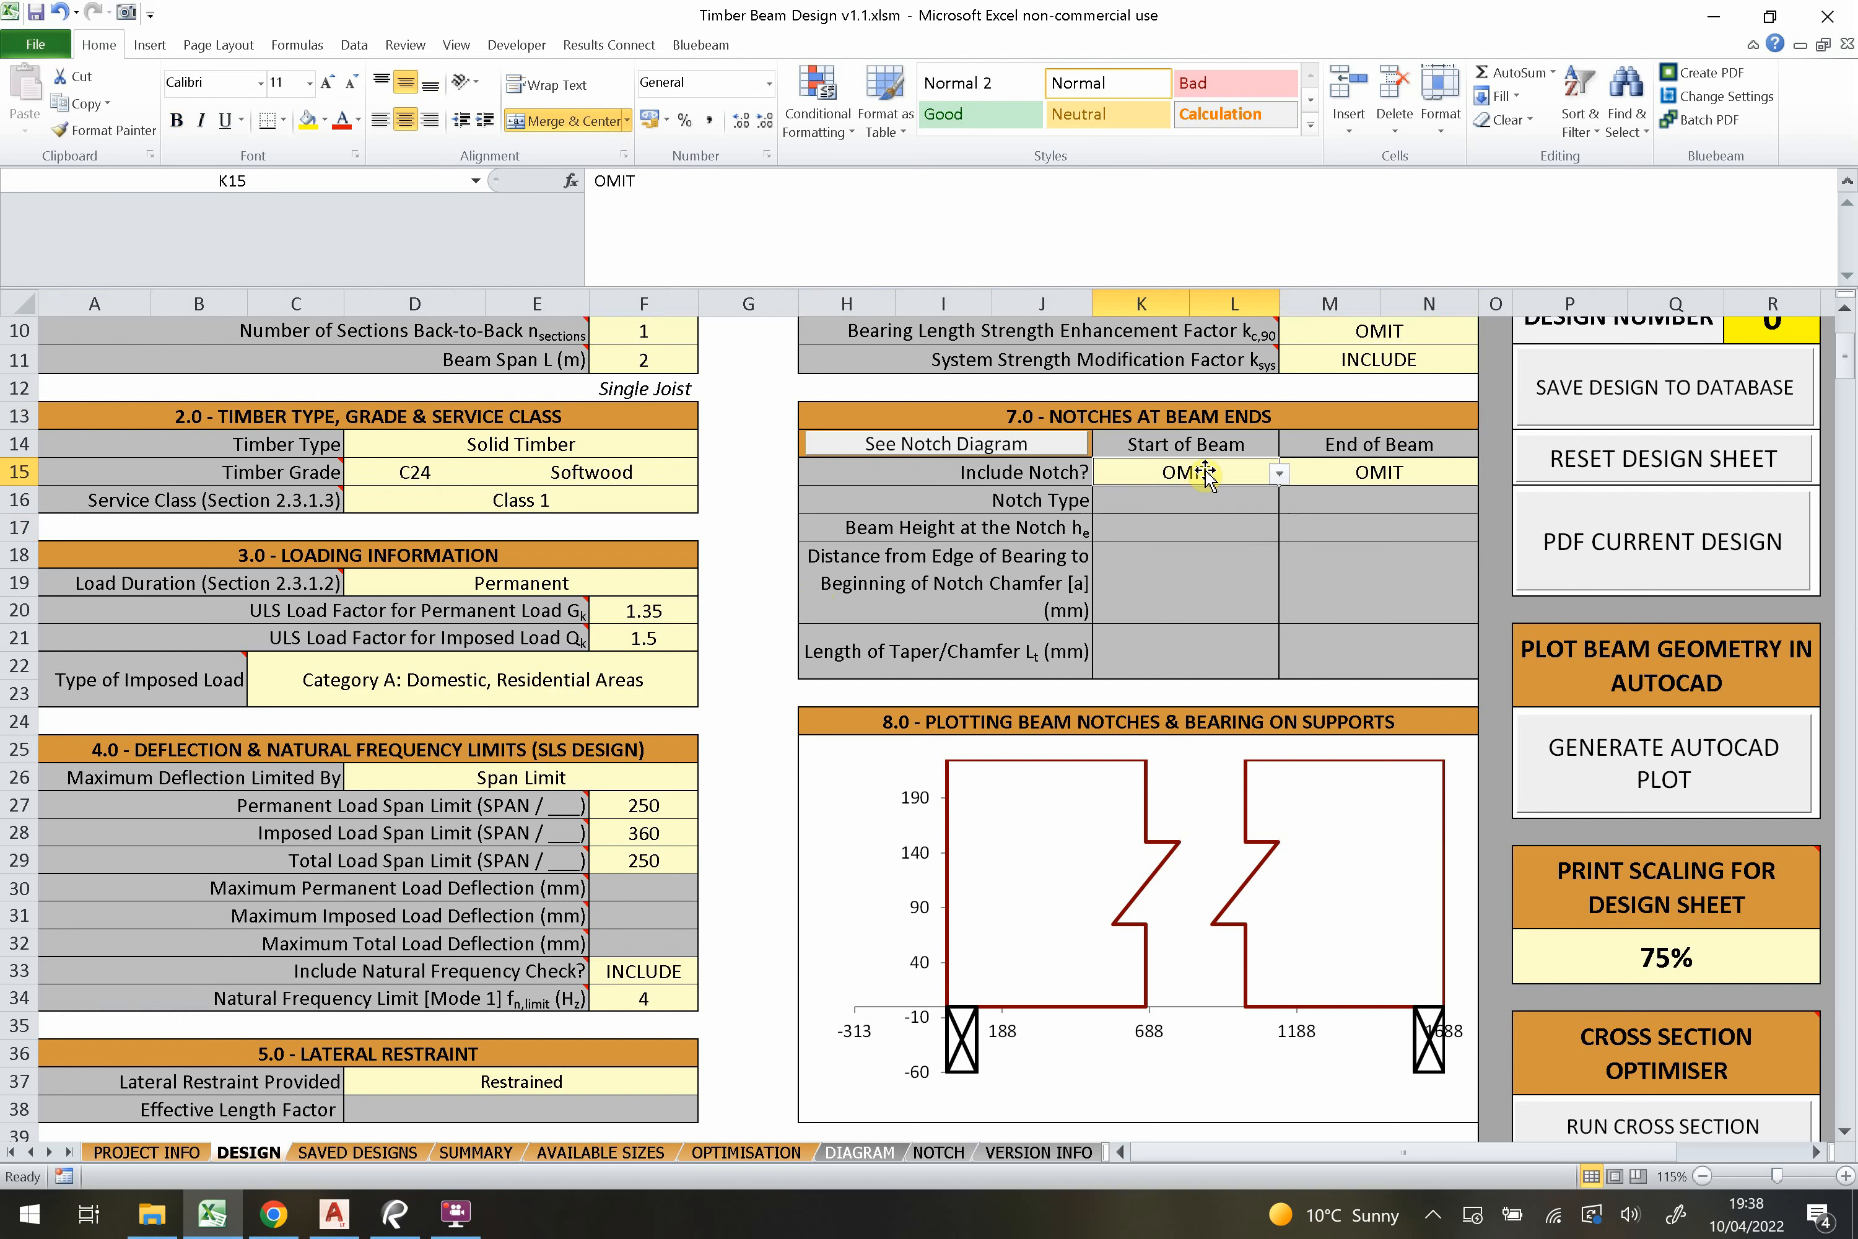
pyautogui.click(1279, 474)
pyautogui.click(1136, 498)
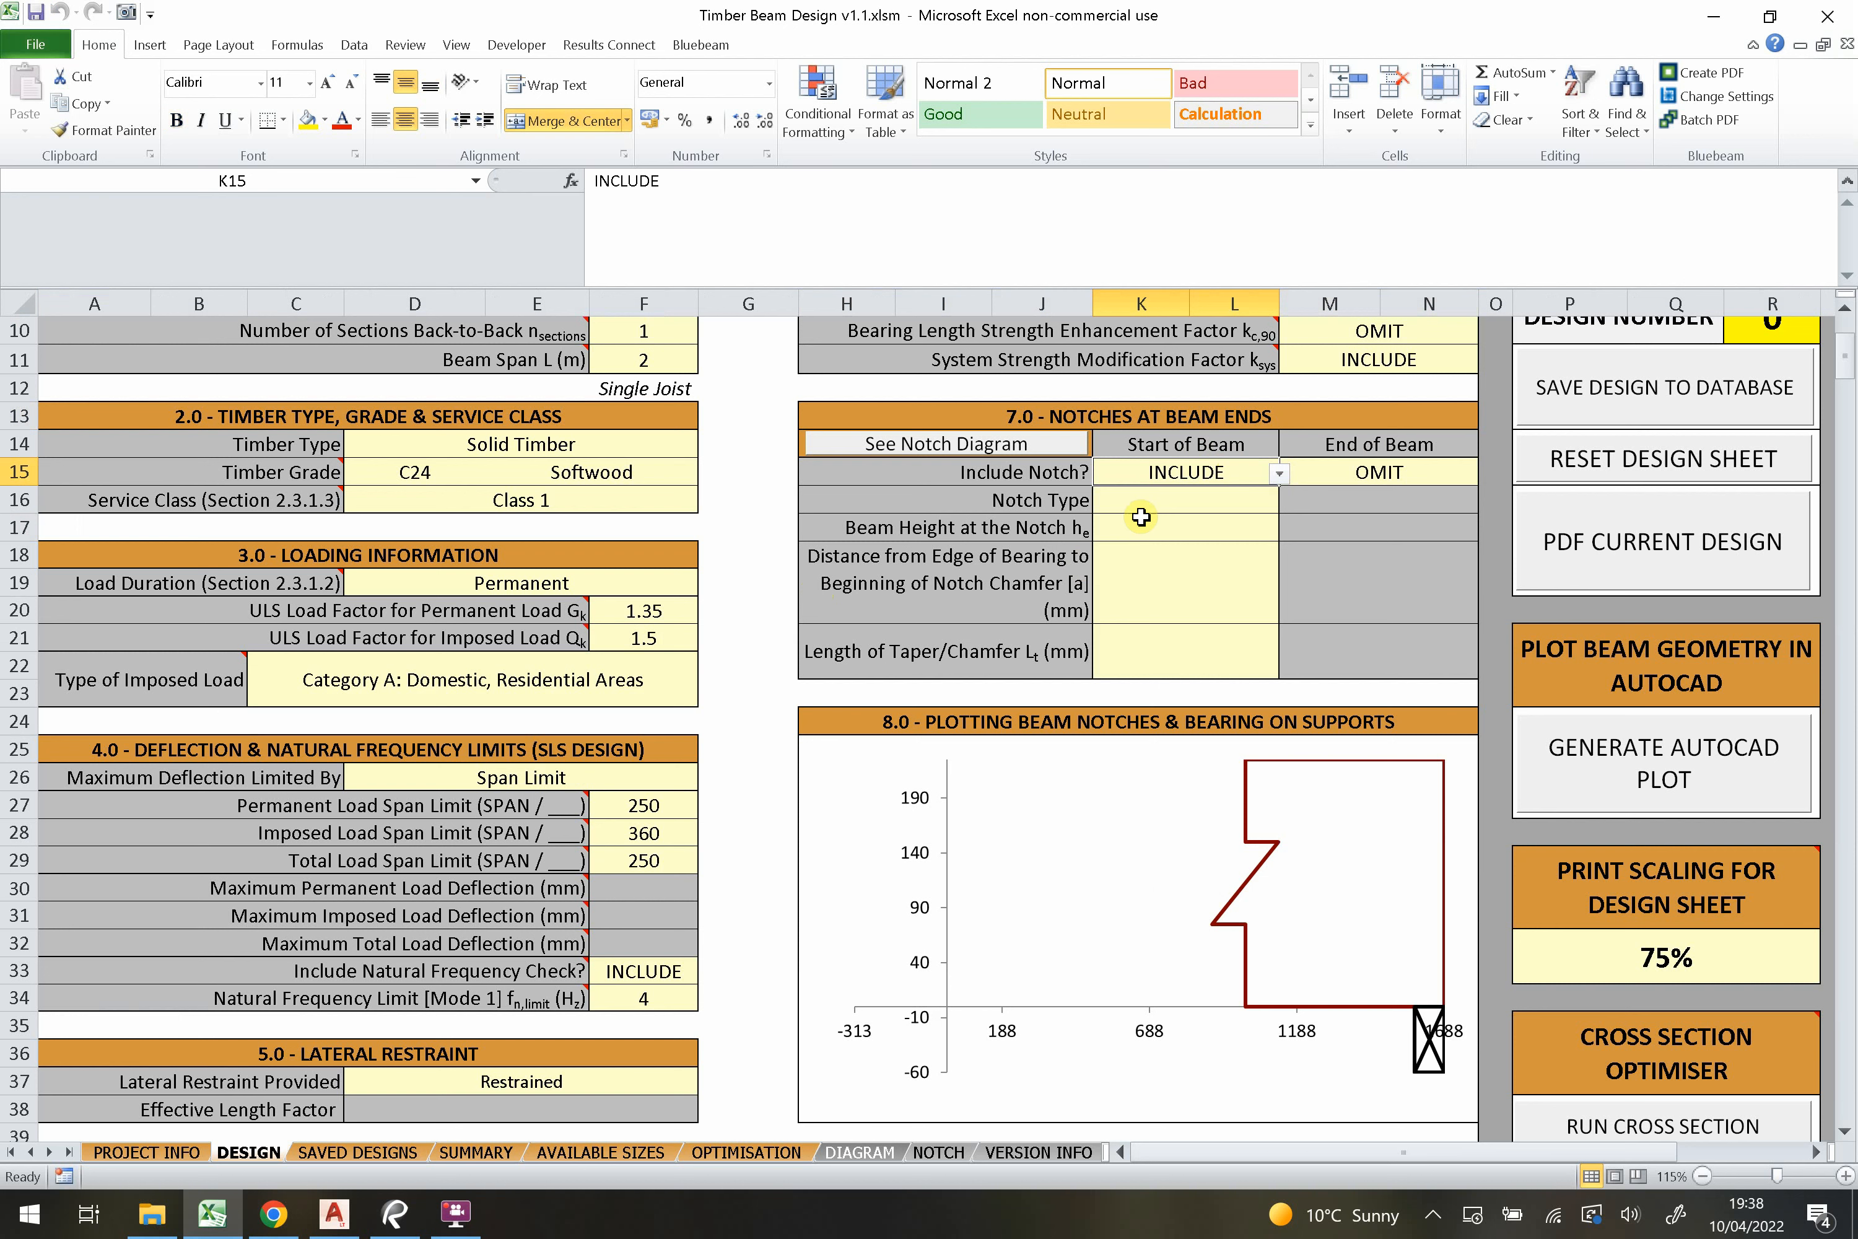
pyautogui.click(1141, 502)
pyautogui.click(1279, 501)
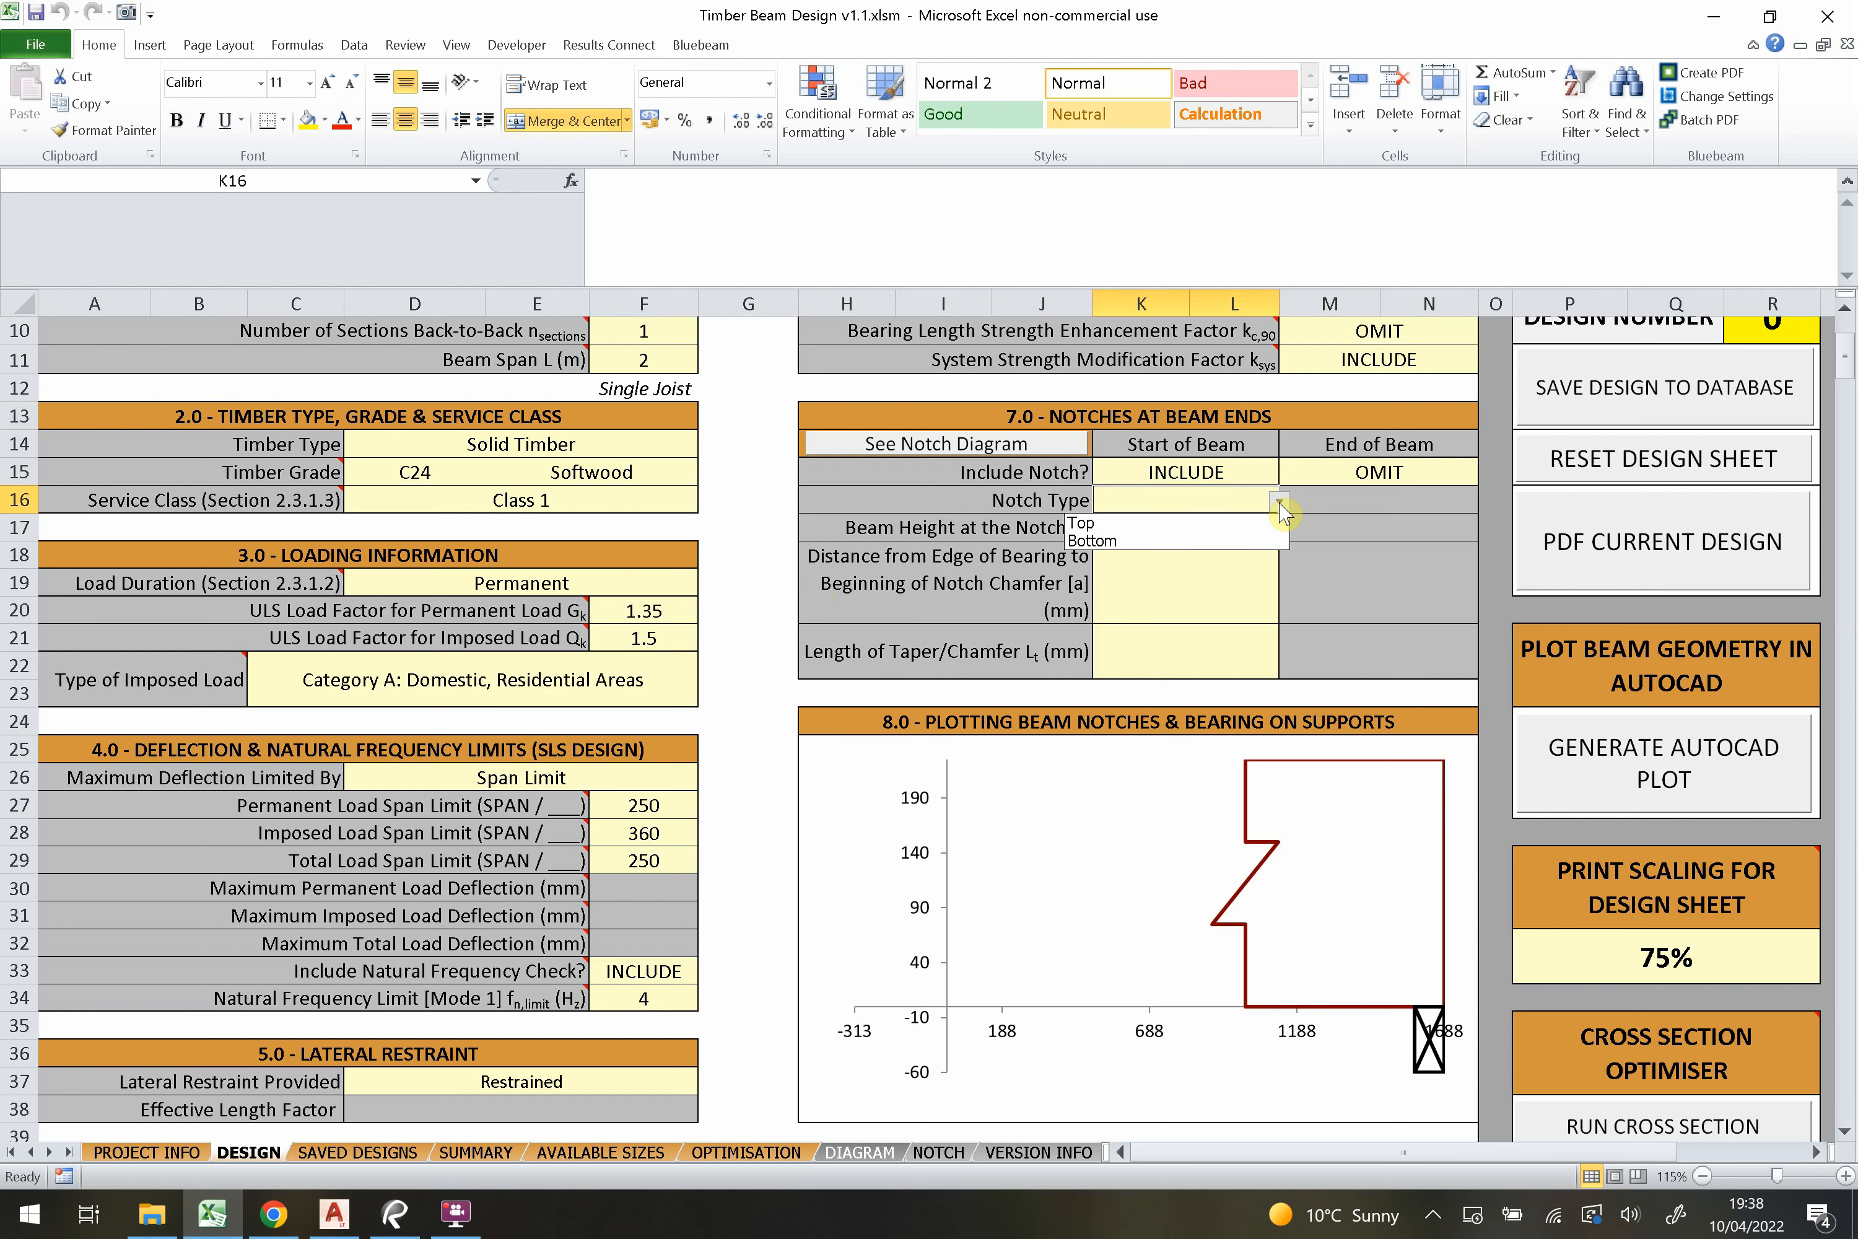
pyautogui.click(1163, 524)
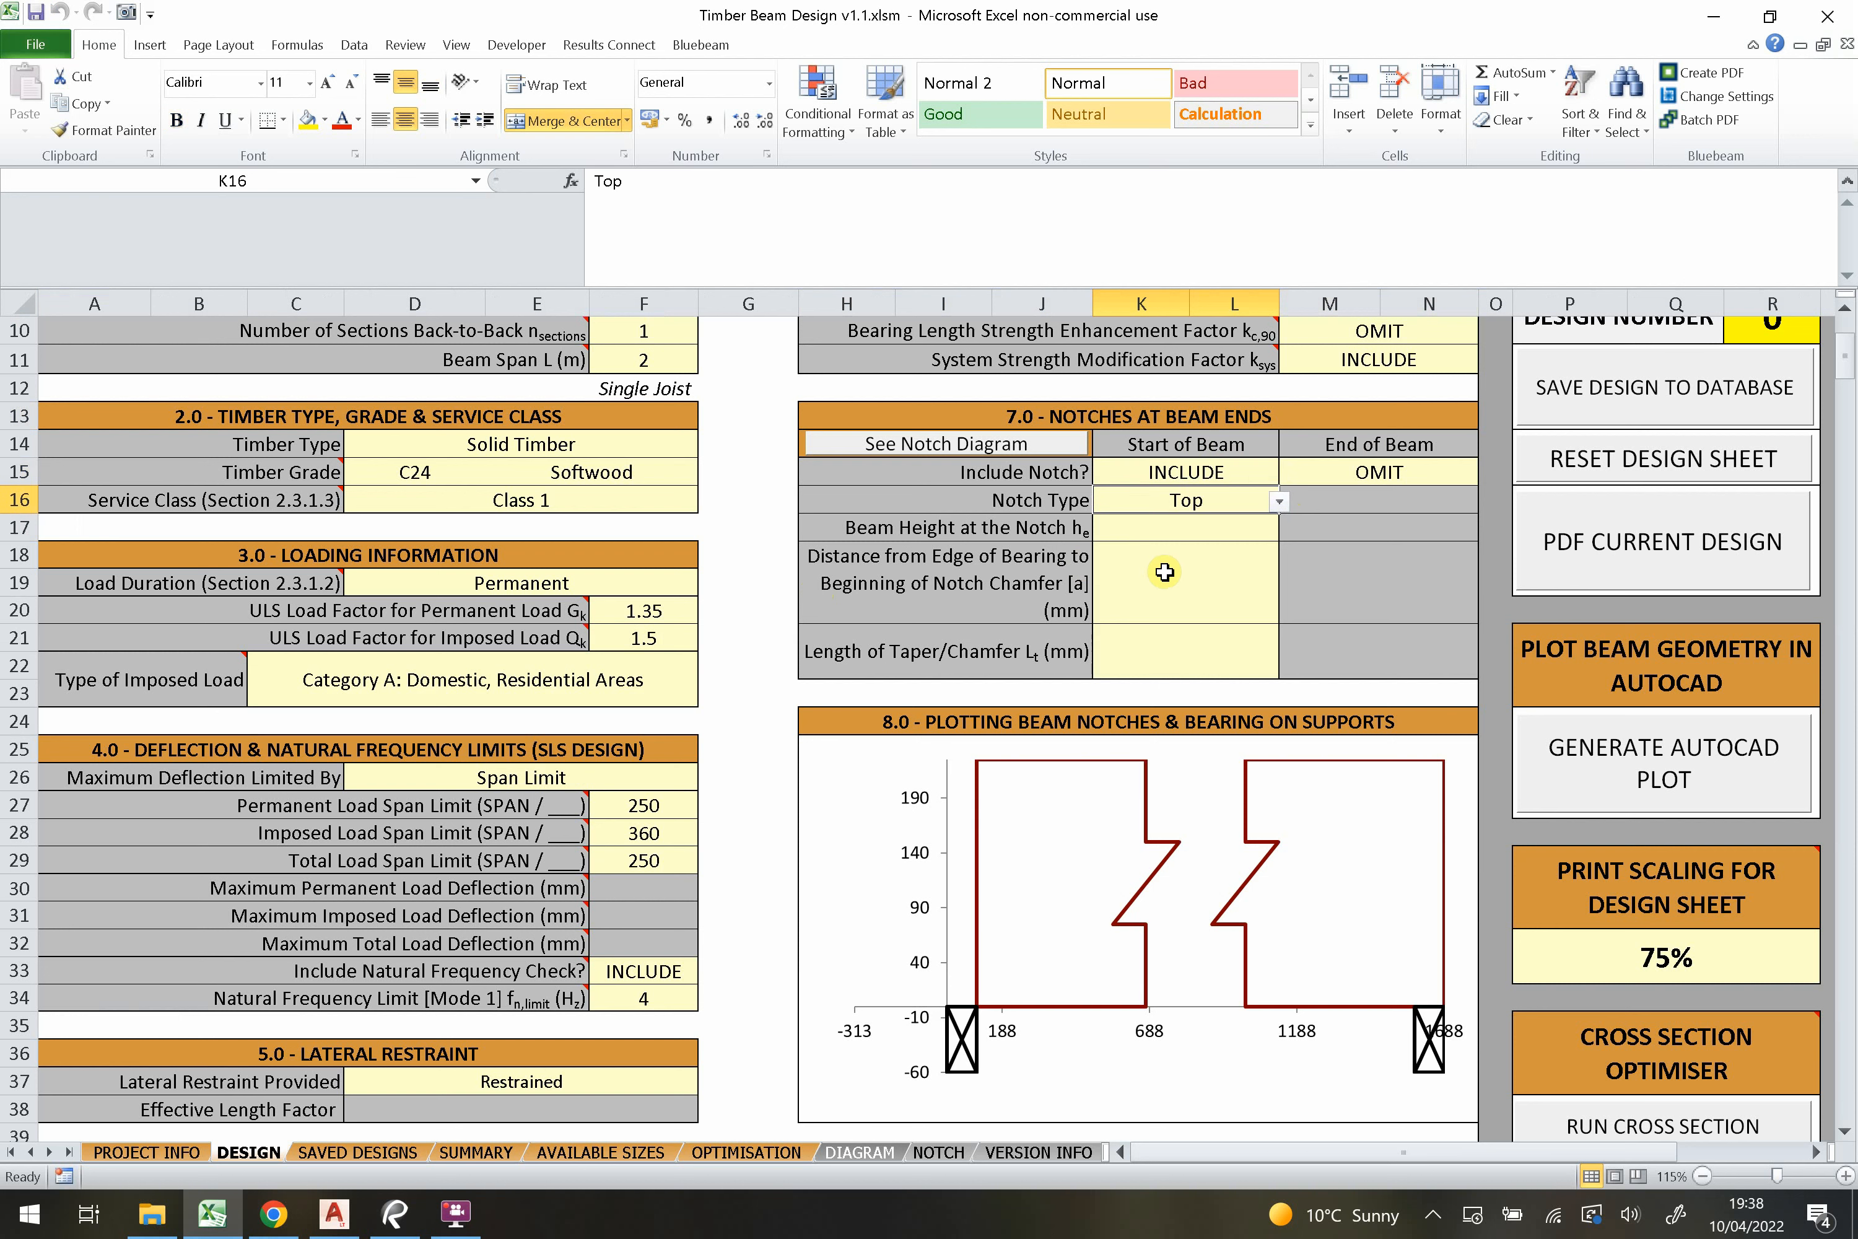
# Check the beam depth and enter 150 as the beam height at the start-of-beam notch.
pyautogui.click(1164, 524)
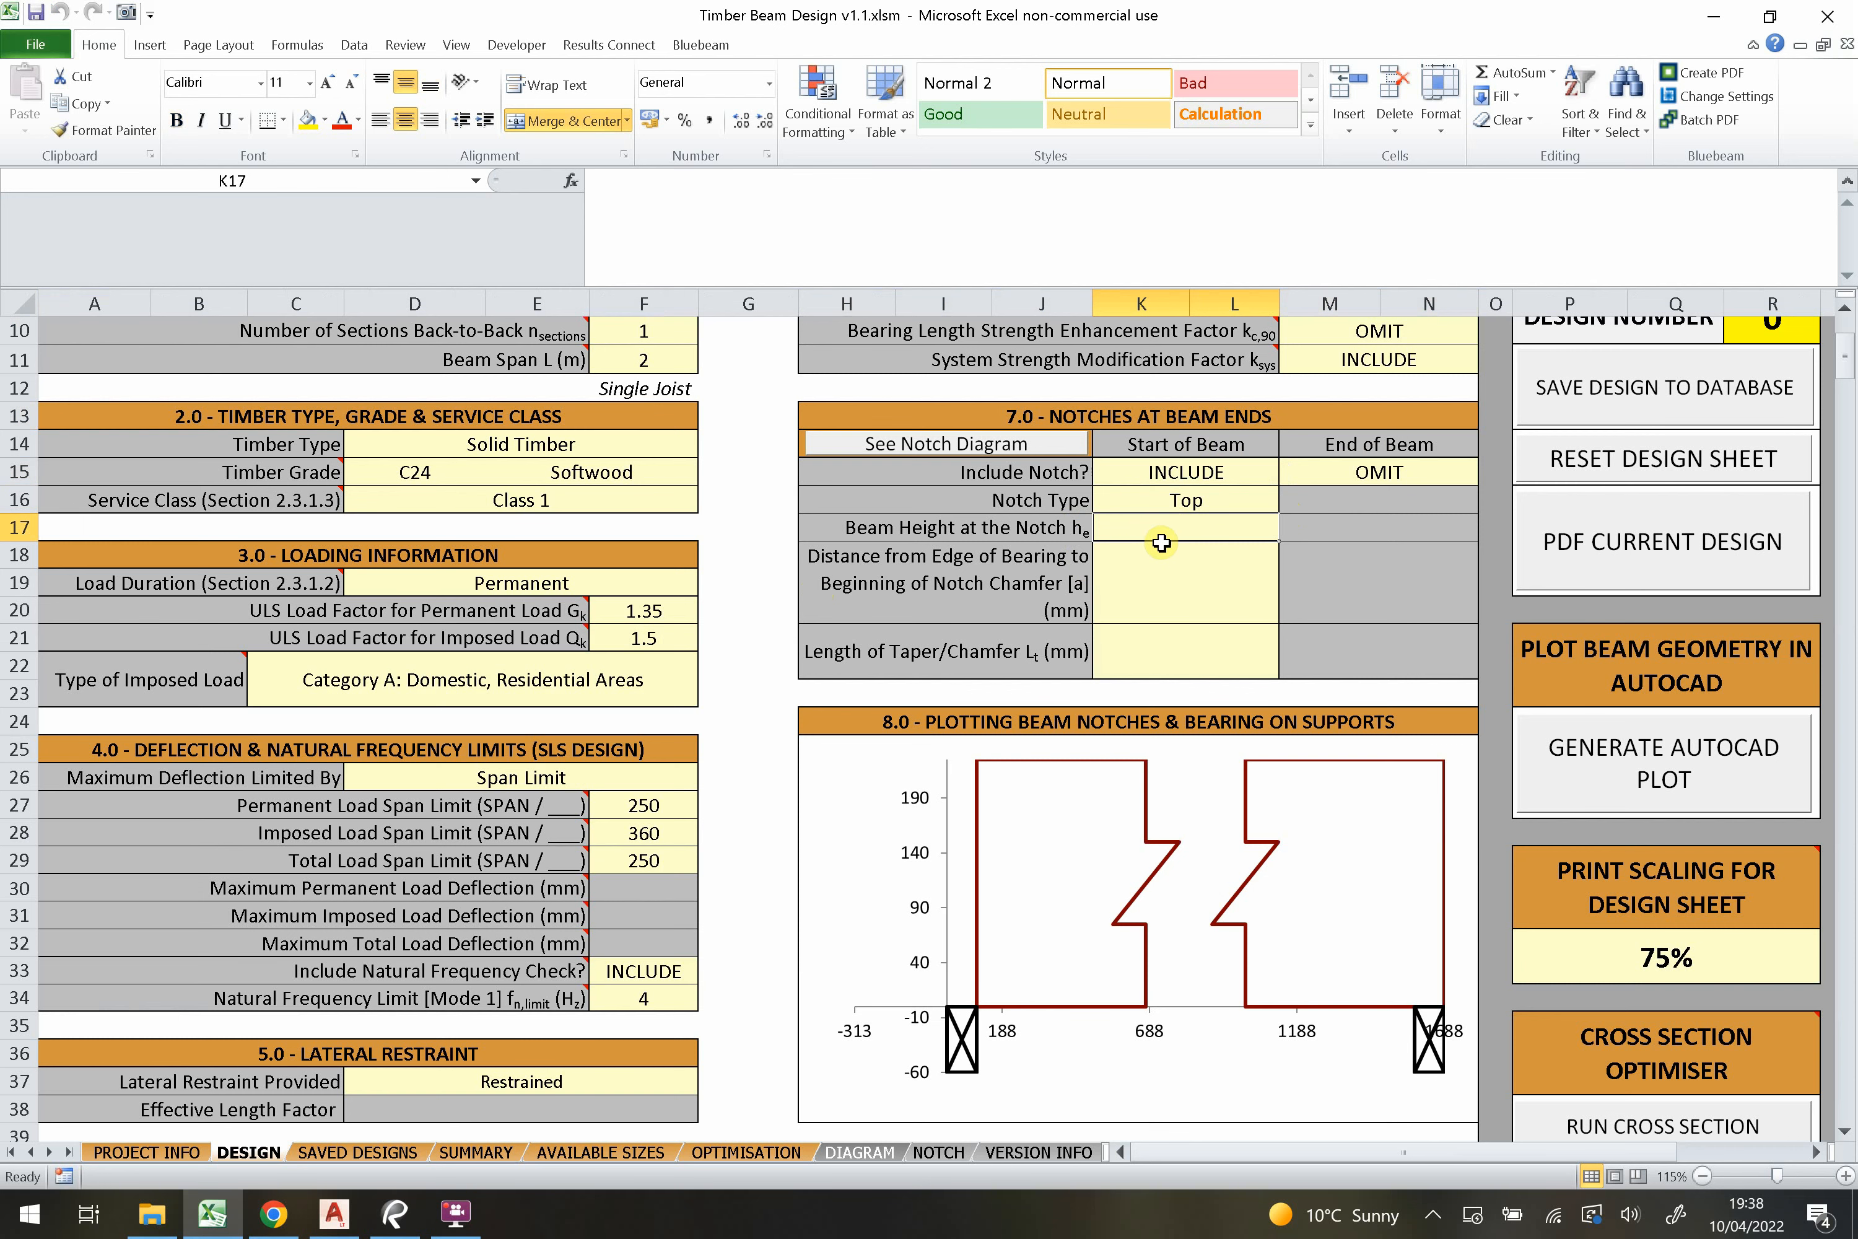
pyautogui.scroll(1, 1188, 540)
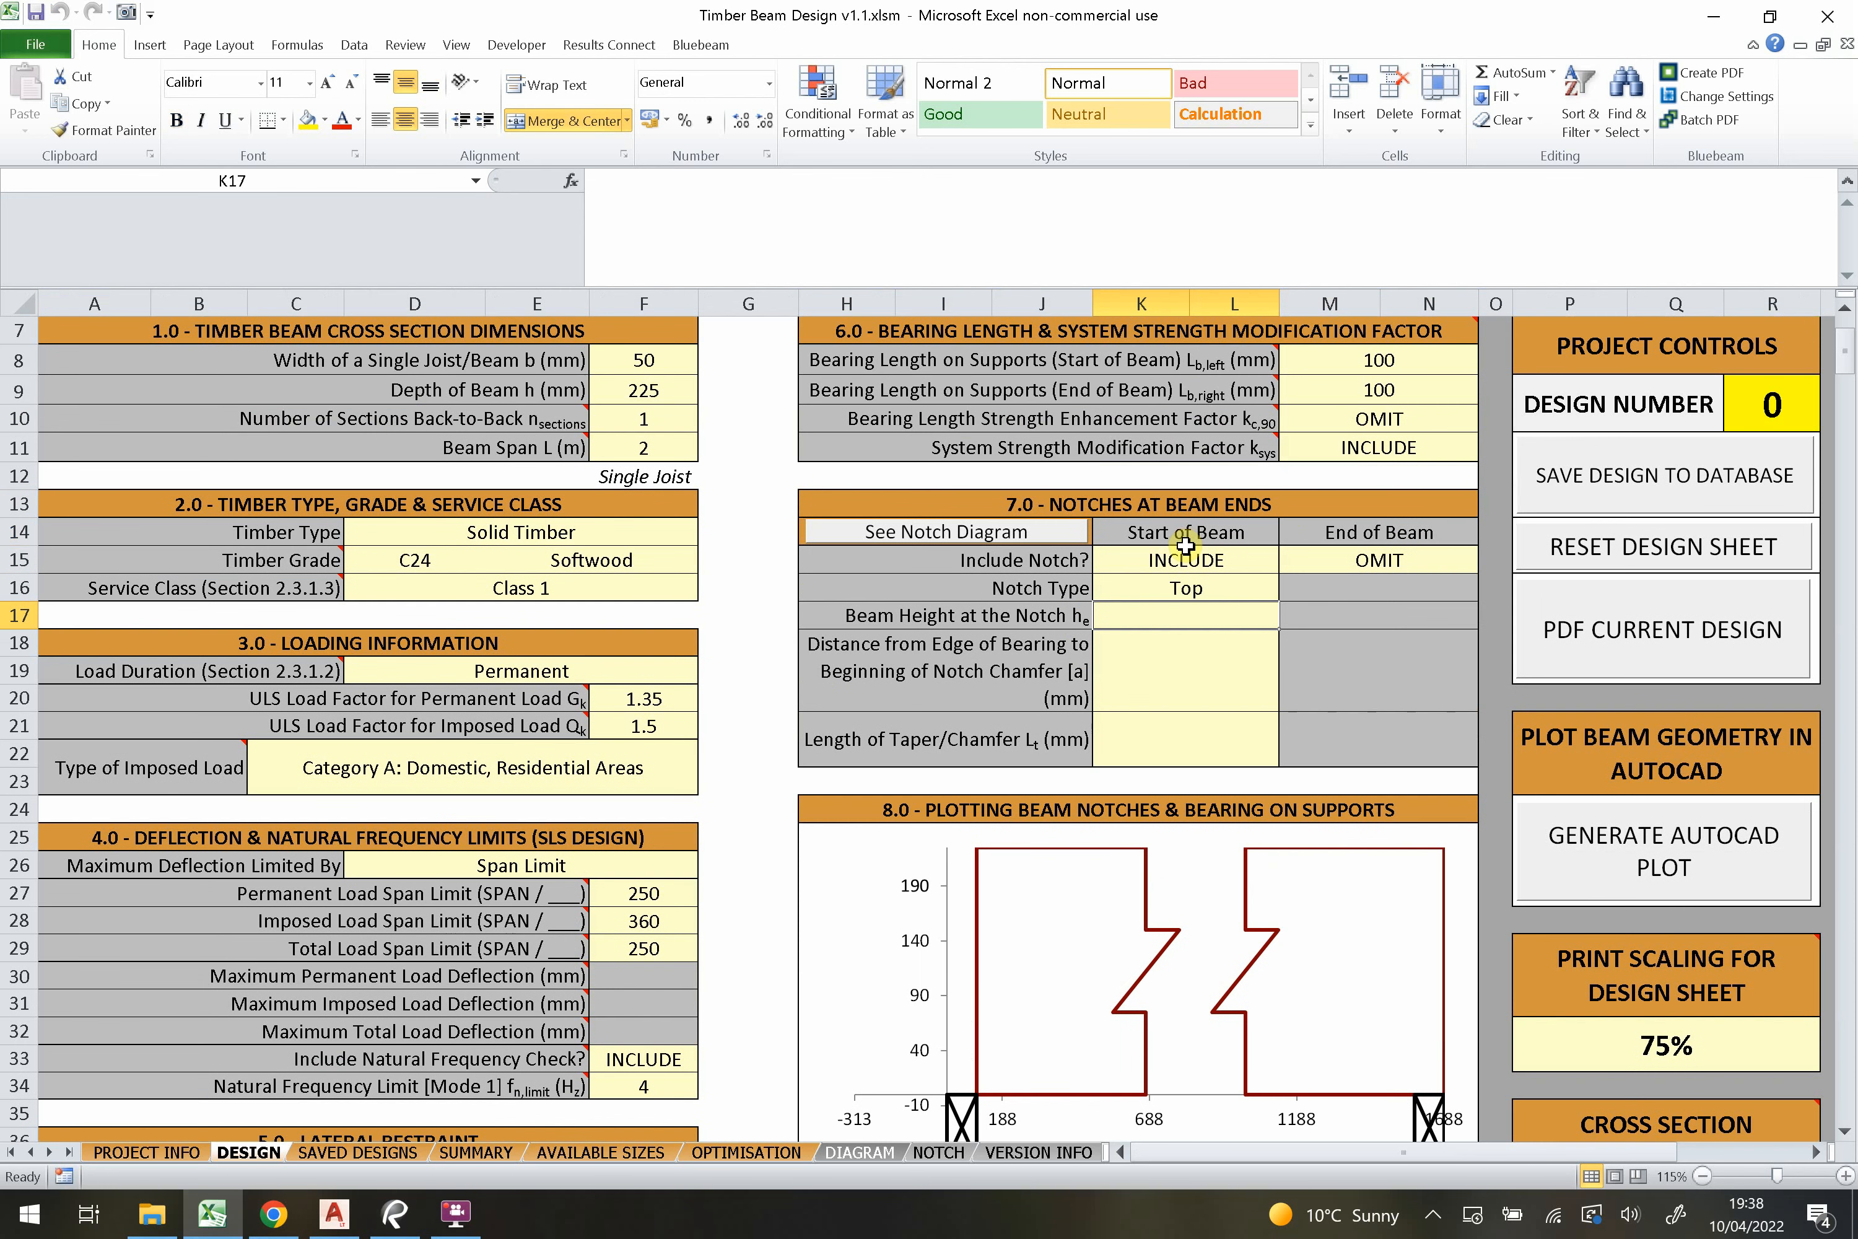
pyautogui.moveTo(626, 381)
pyautogui.mouseDown()
pyautogui.moveTo(568, 388)
pyautogui.moveTo(643, 391)
pyautogui.mouseUp()
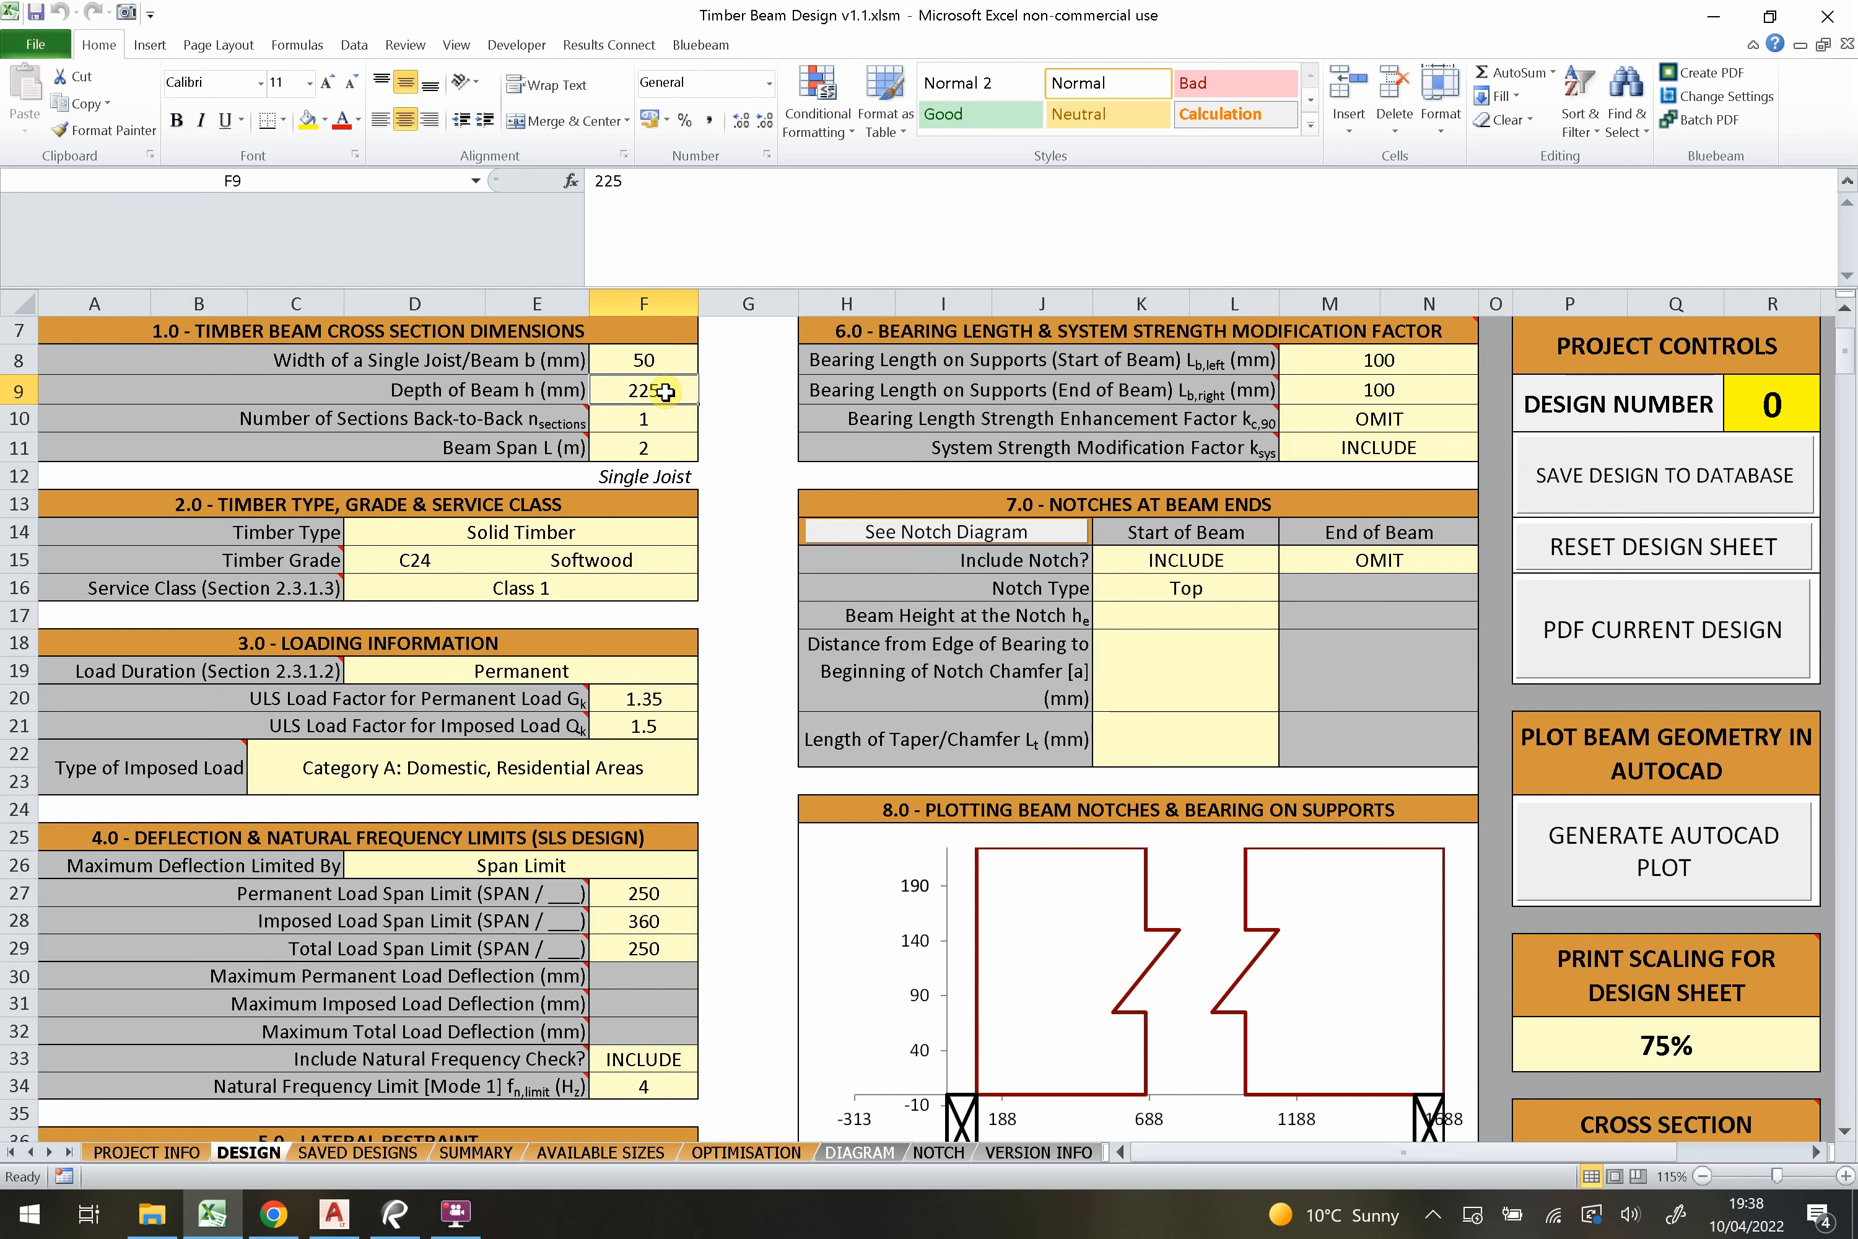
pyautogui.click(1190, 622)
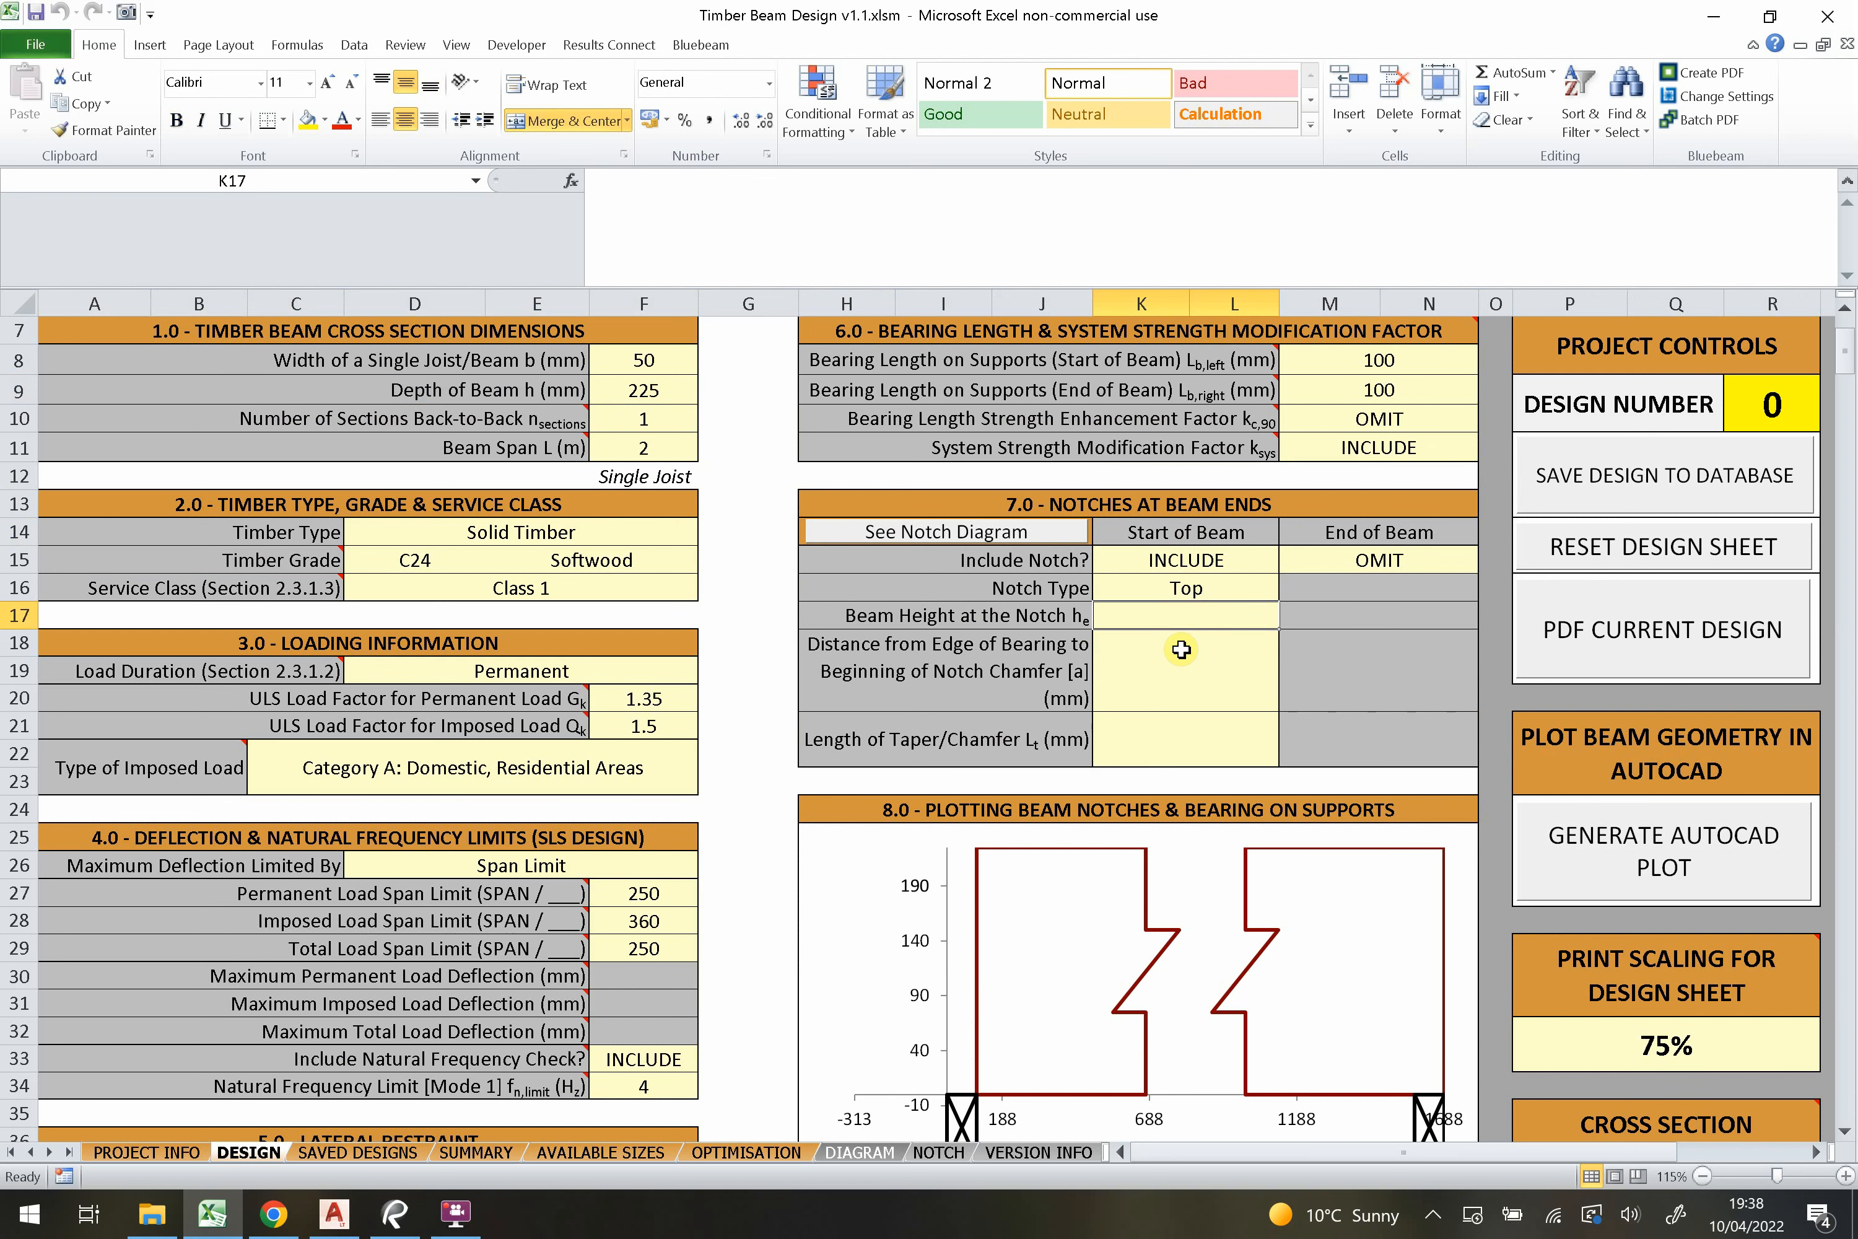
pyautogui.write('150')
pyautogui.press('Return')
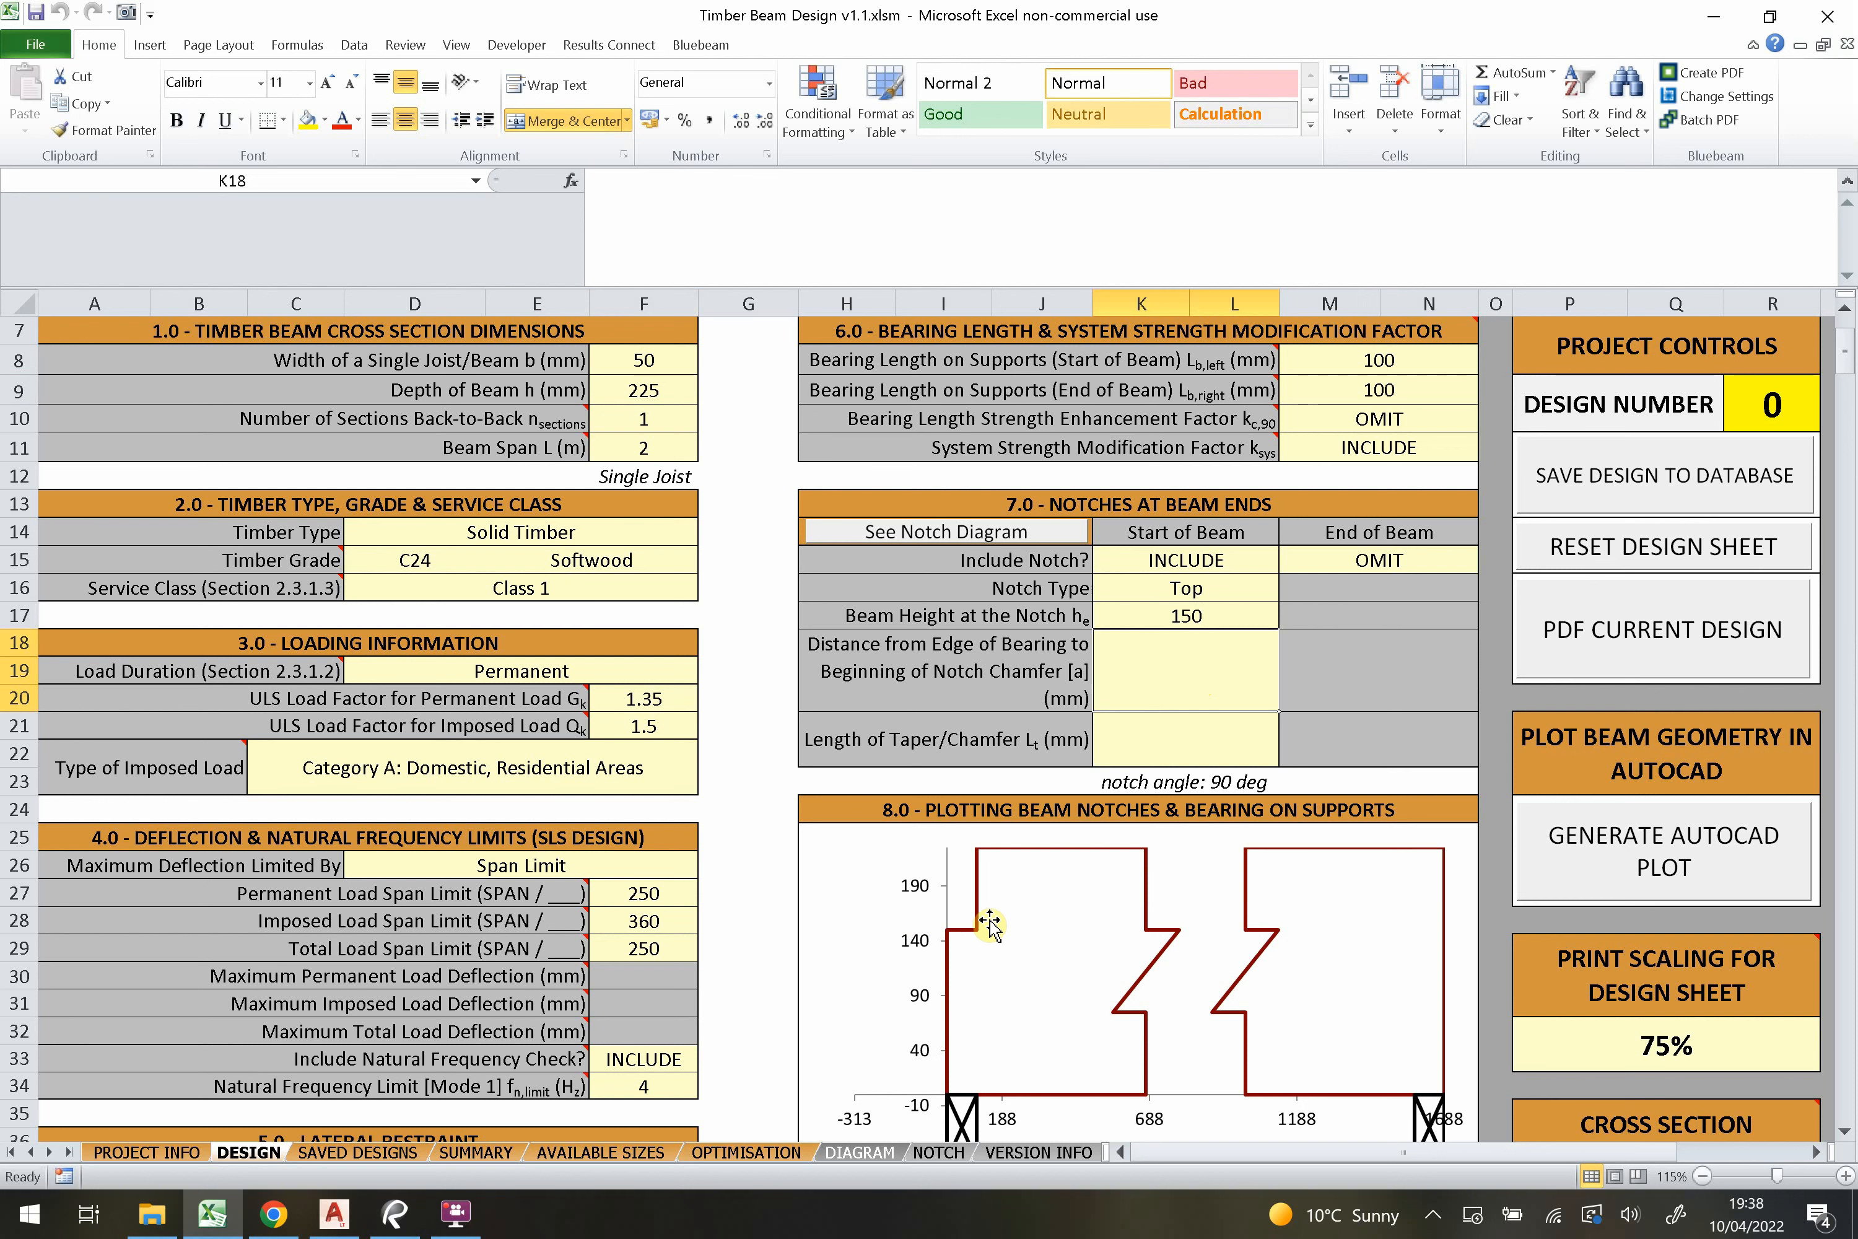
pyautogui.click(1196, 615)
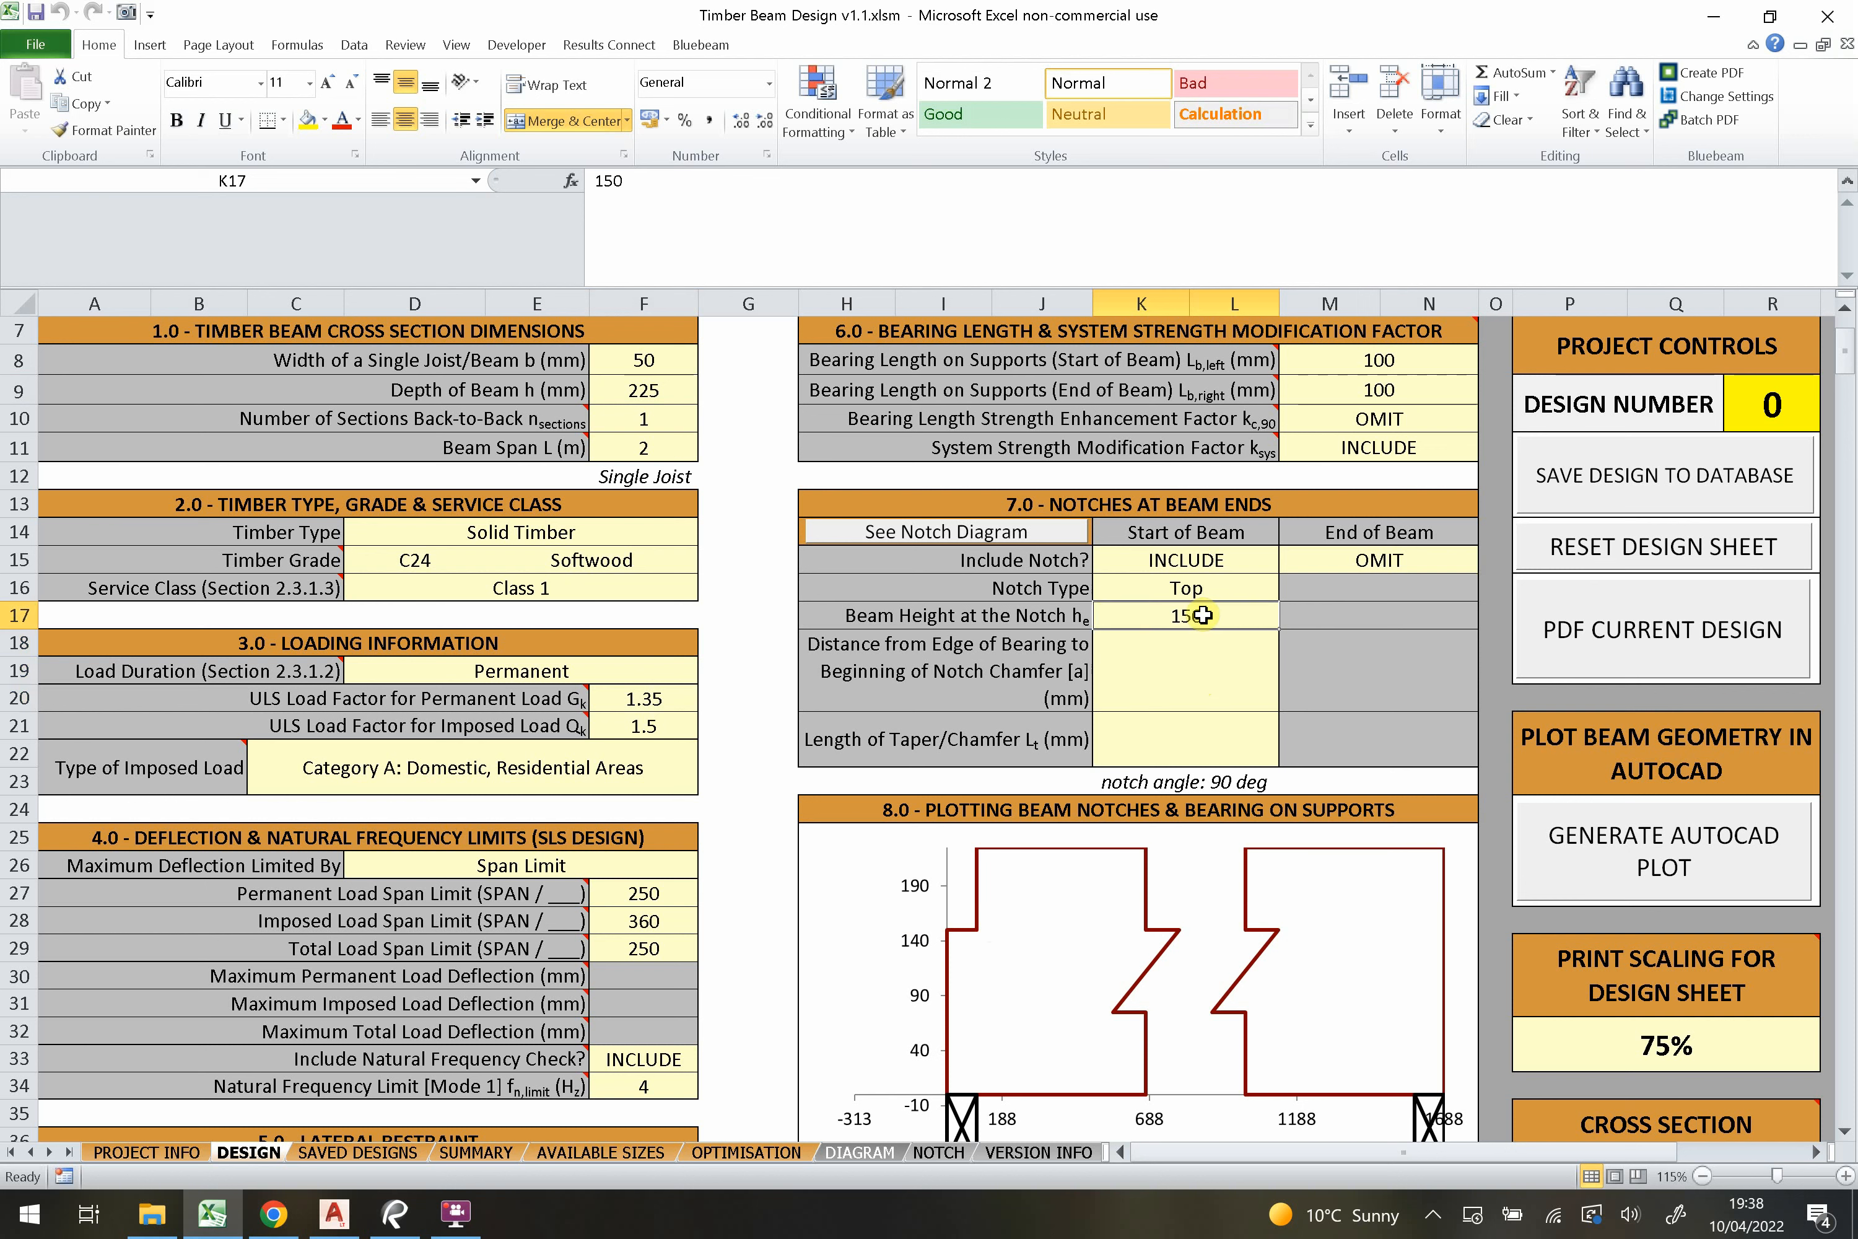
# Consult the notch diagram and enter 100 mm as the start notch's distance from bearing edge to chamfer beginning.
pyautogui.click(1162, 681)
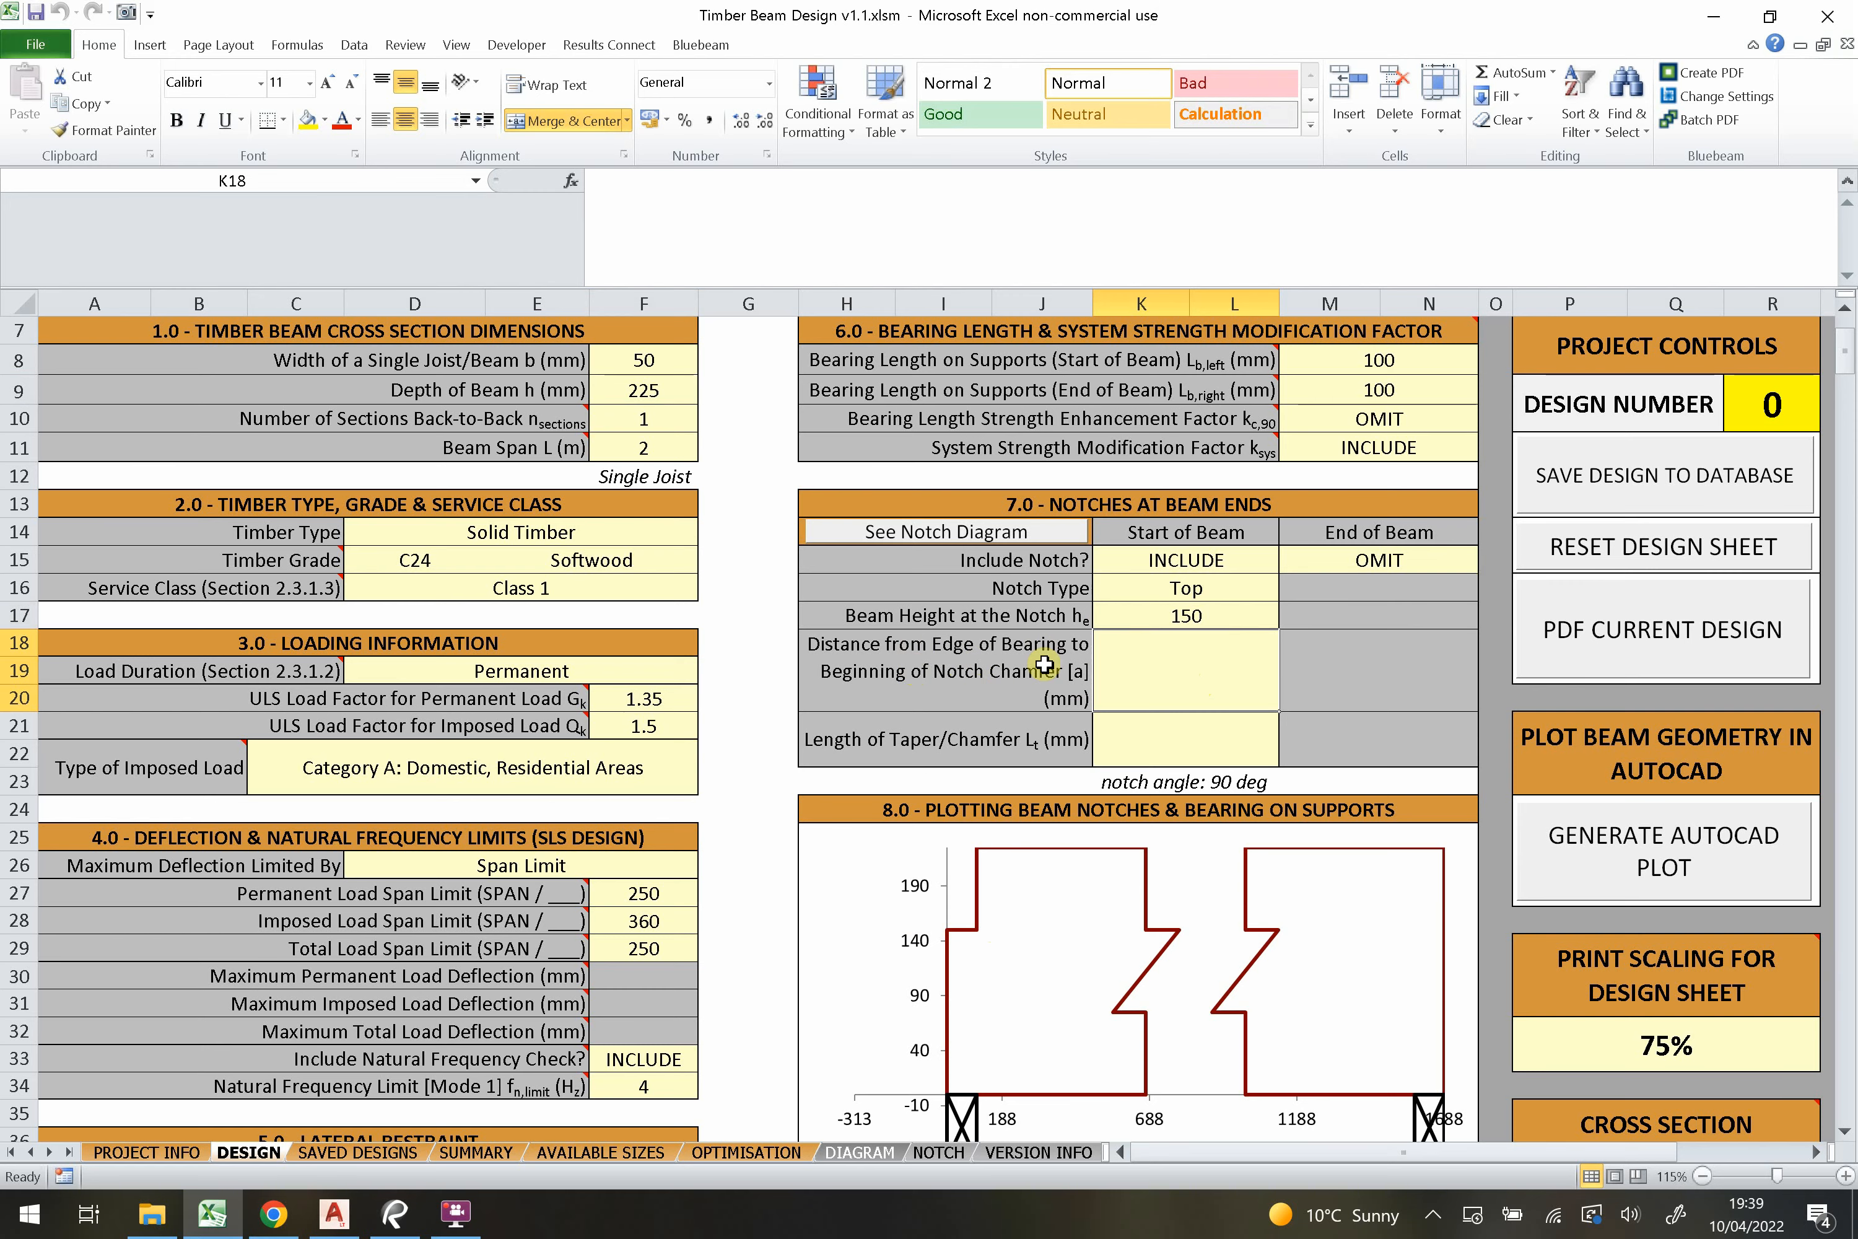
pyautogui.scroll(-1, 1103, 650)
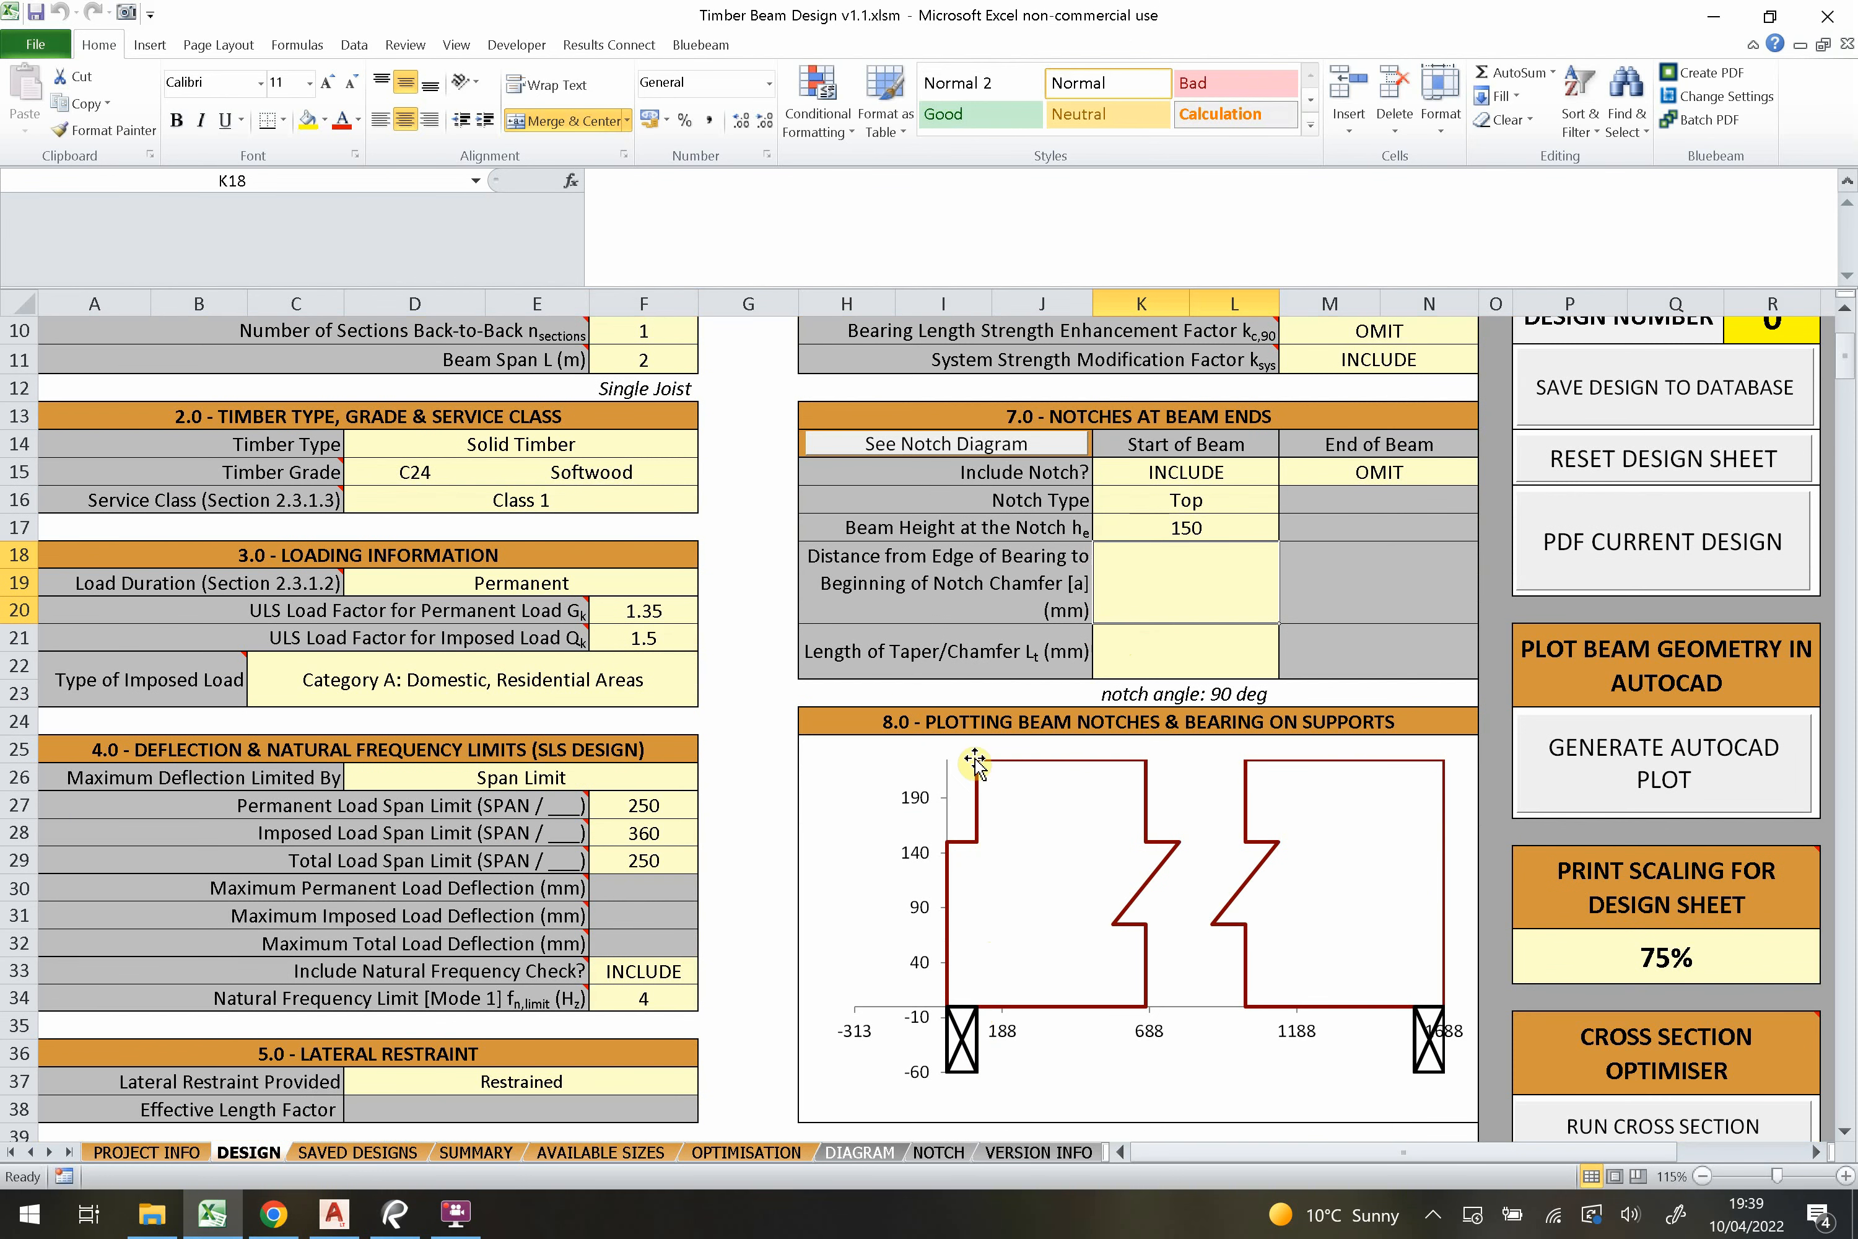
pyautogui.click(1020, 456)
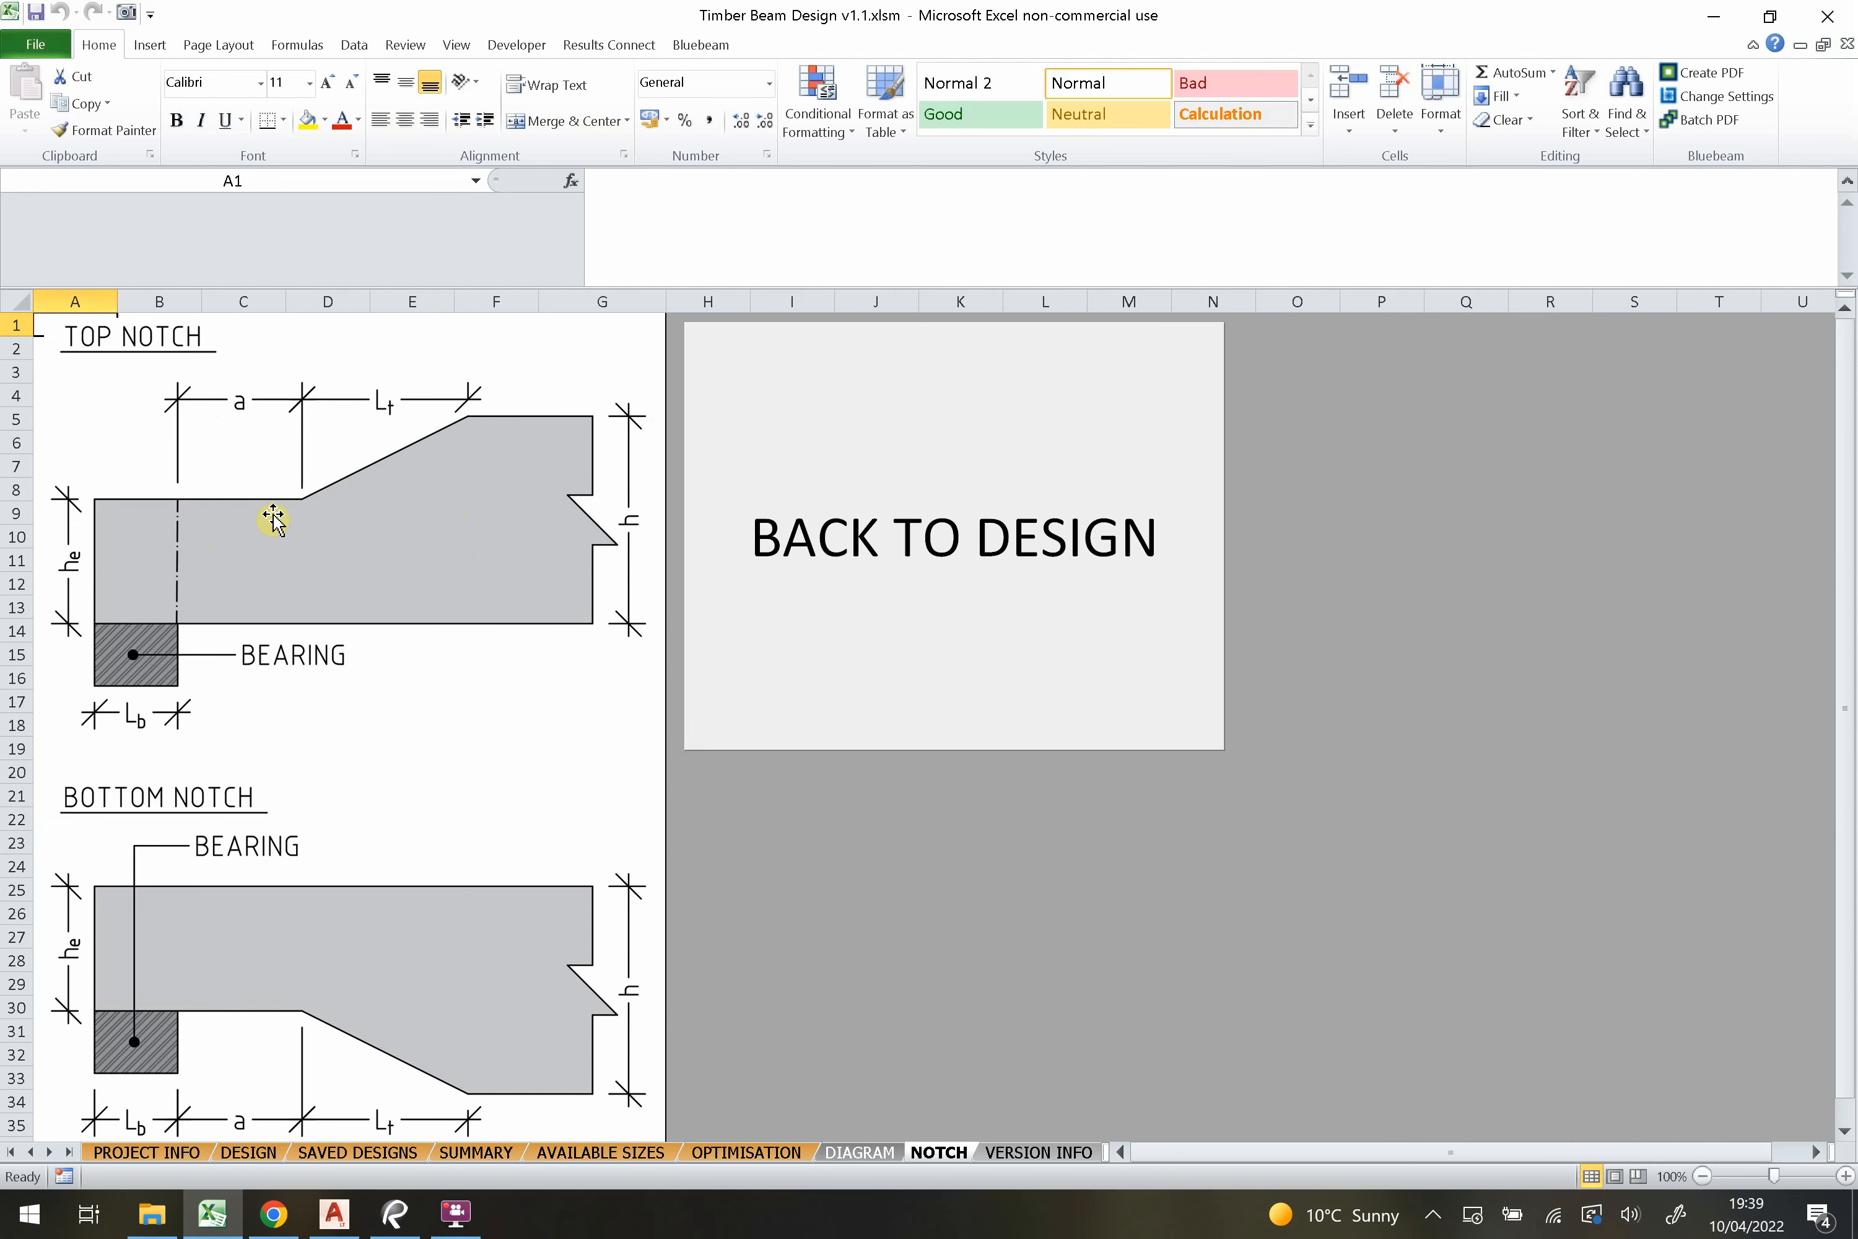
pyautogui.click(1068, 559)
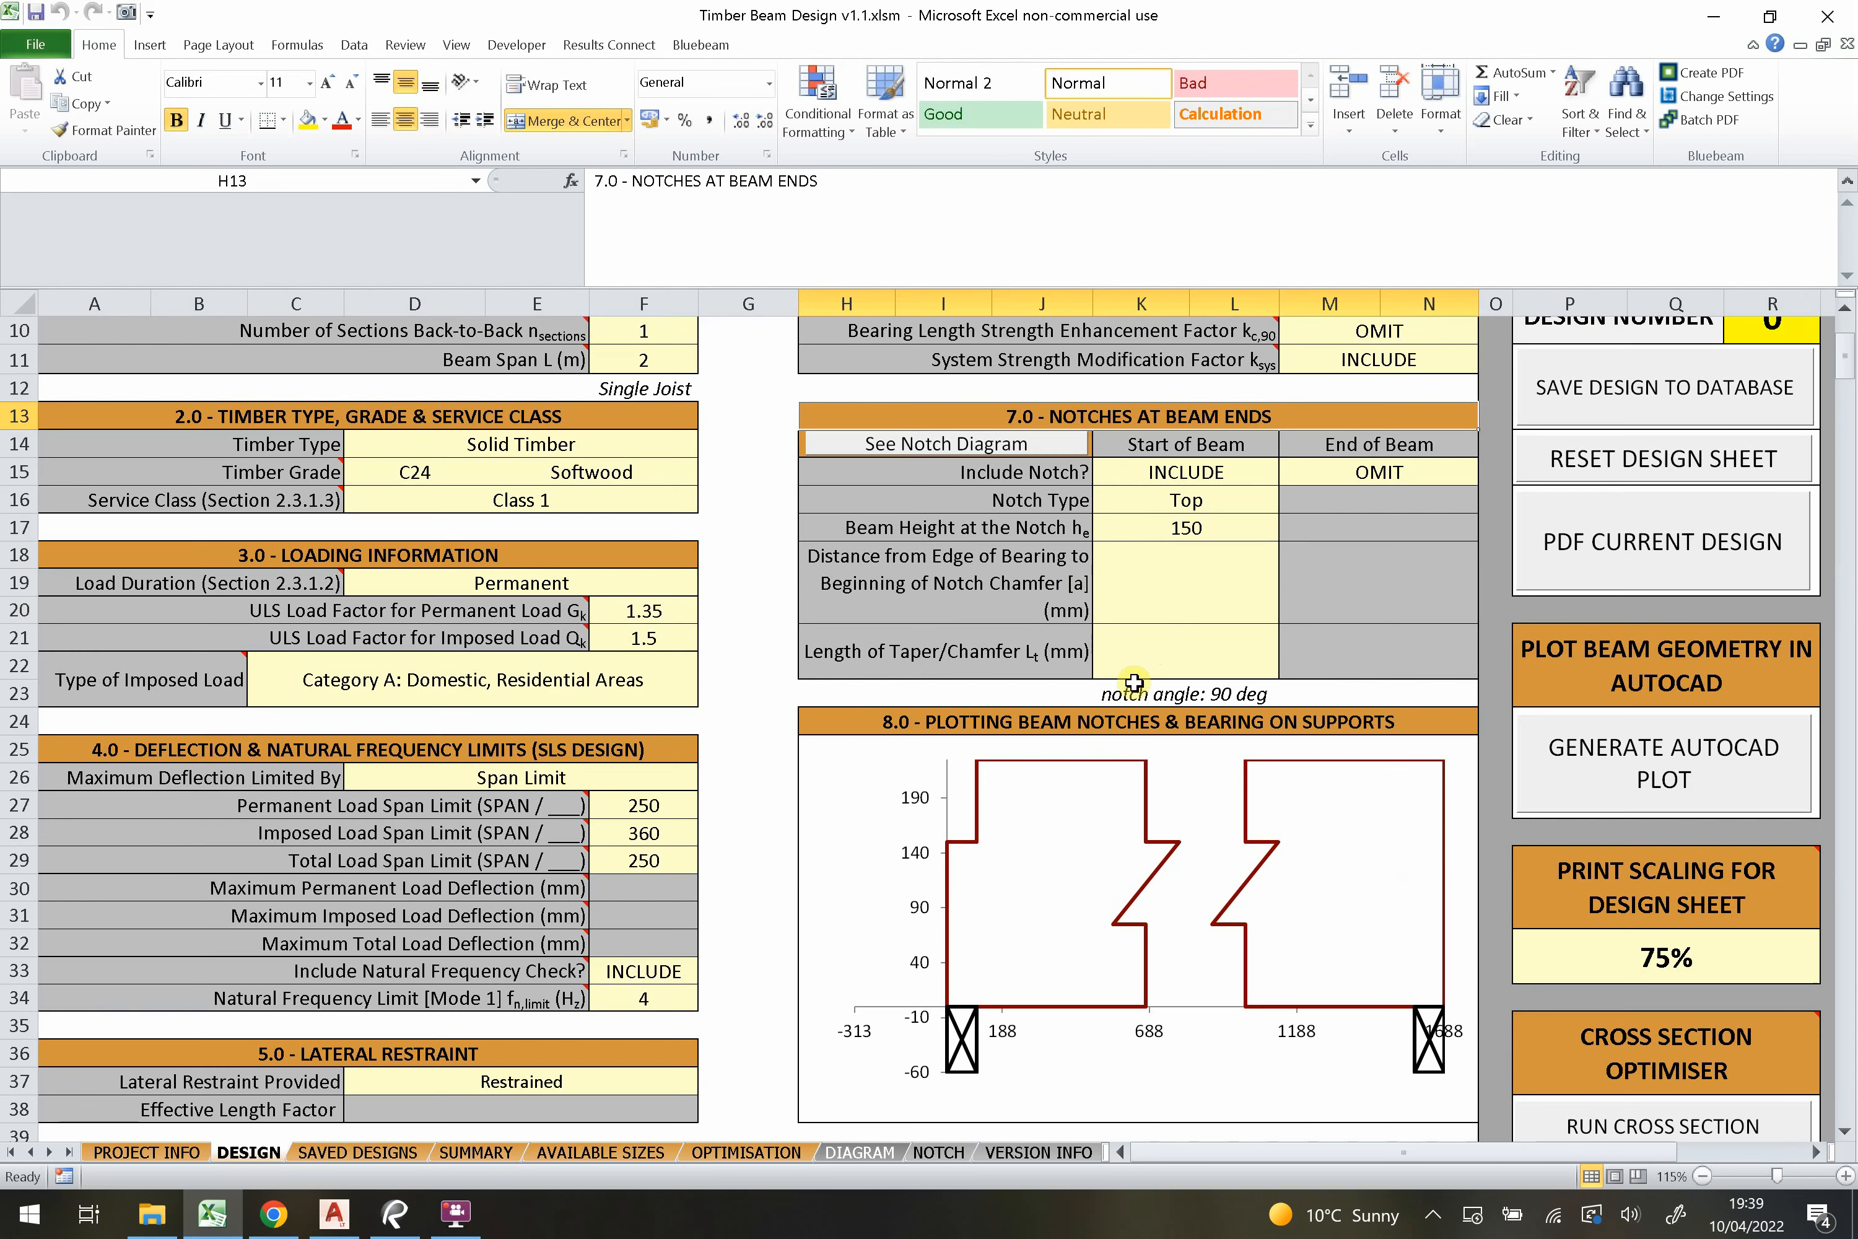
pyautogui.click(1159, 599)
pyautogui.write('100')
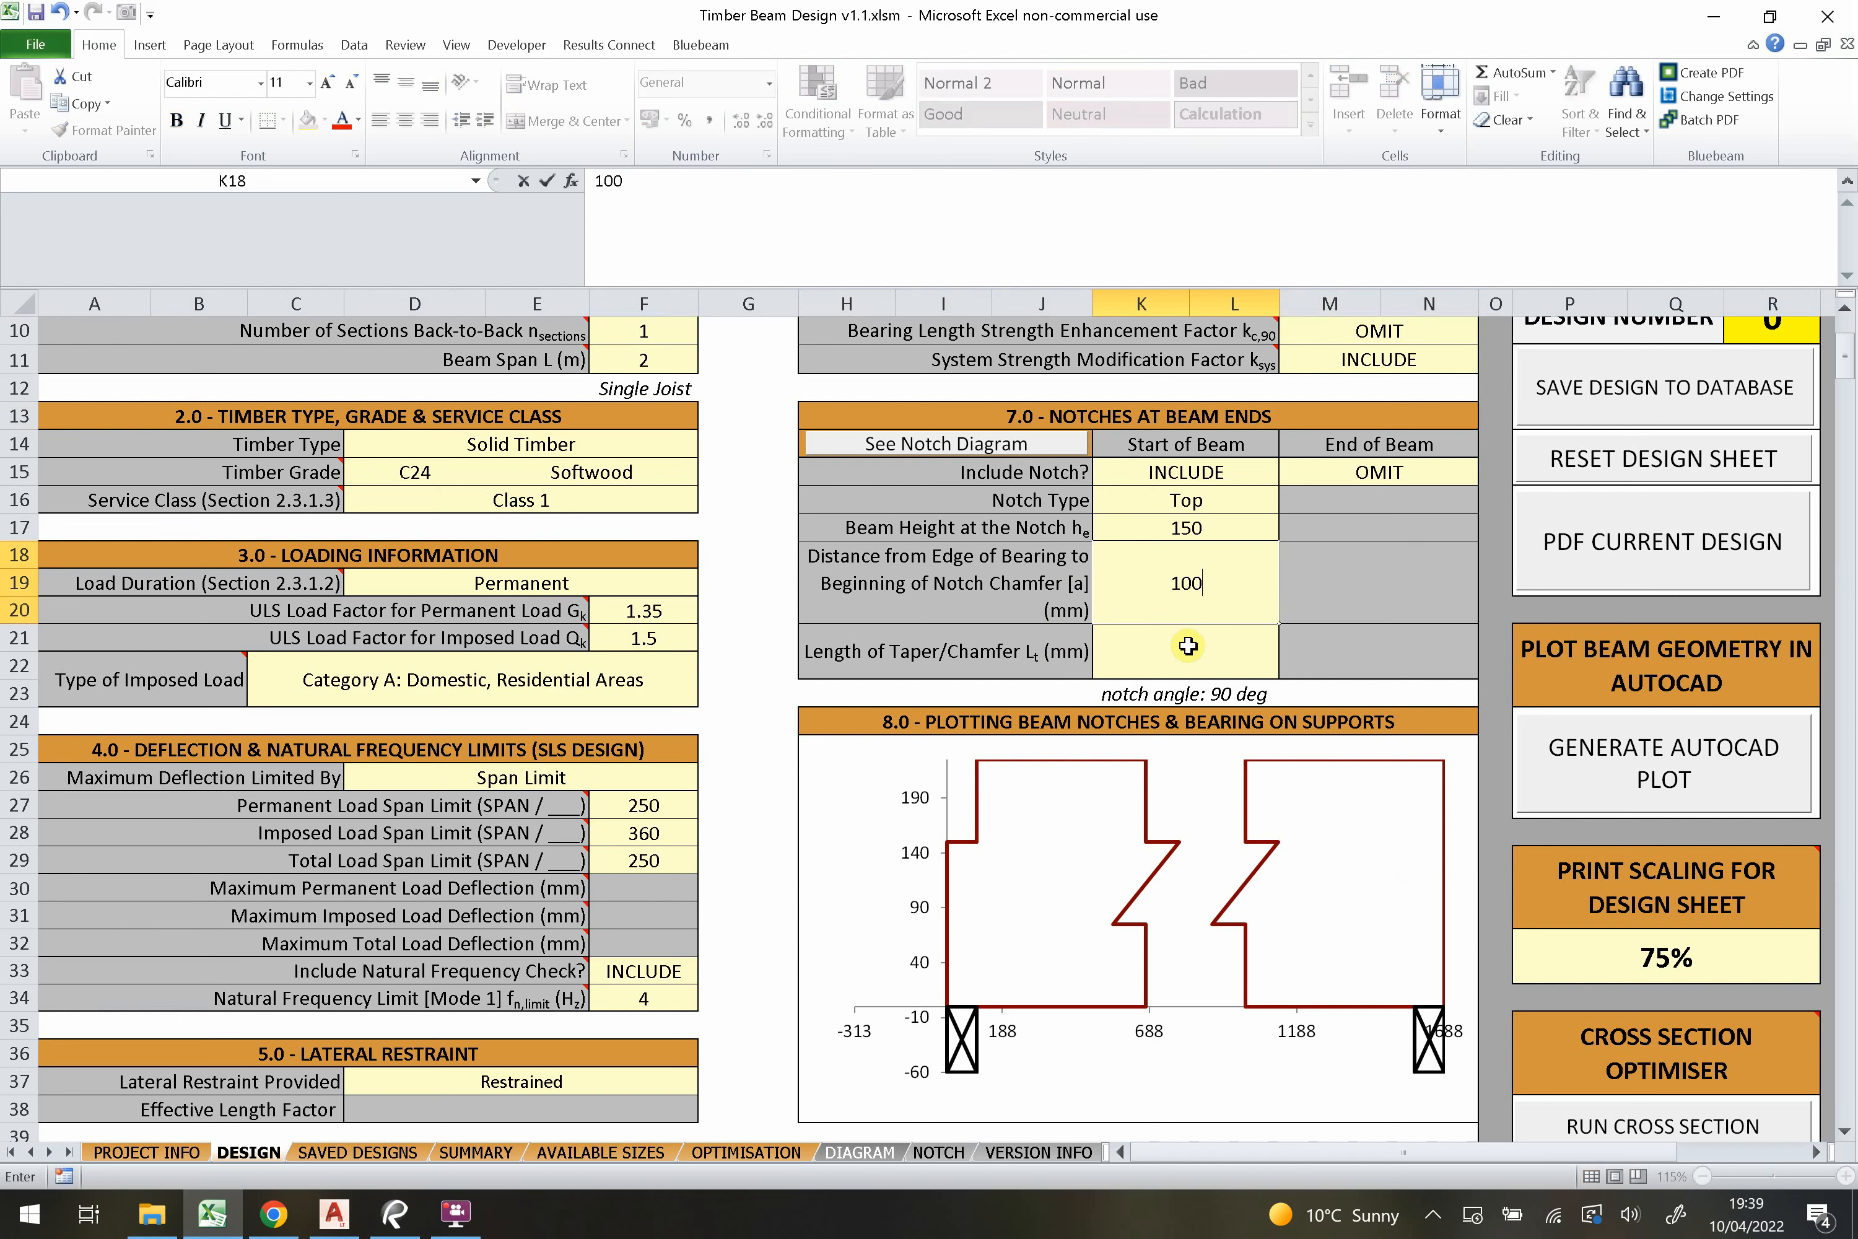
pyautogui.press('Return')
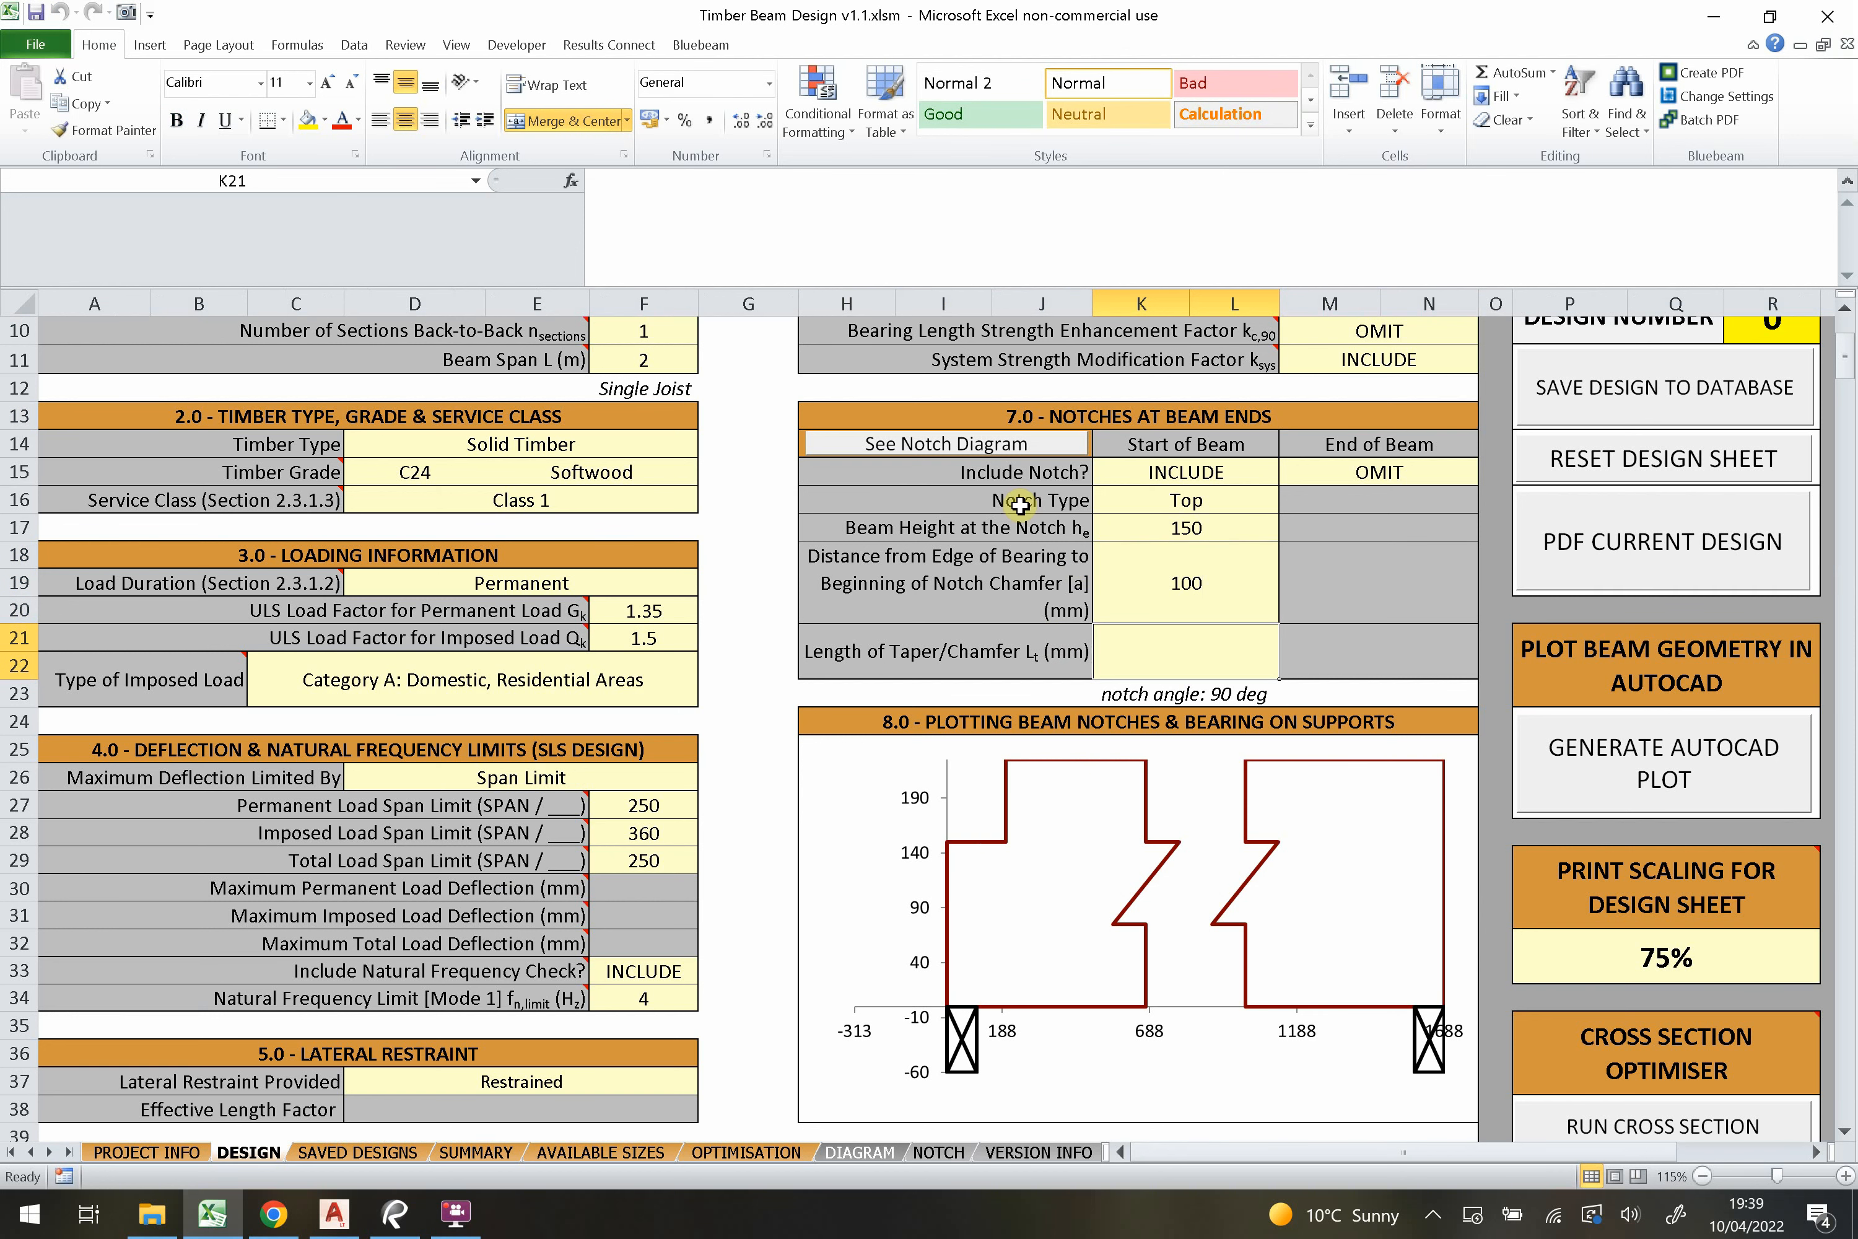
# Consult the notch diagram, set the start notch's taper length to 150 mm and check the notch angle.
pyautogui.click(1017, 446)
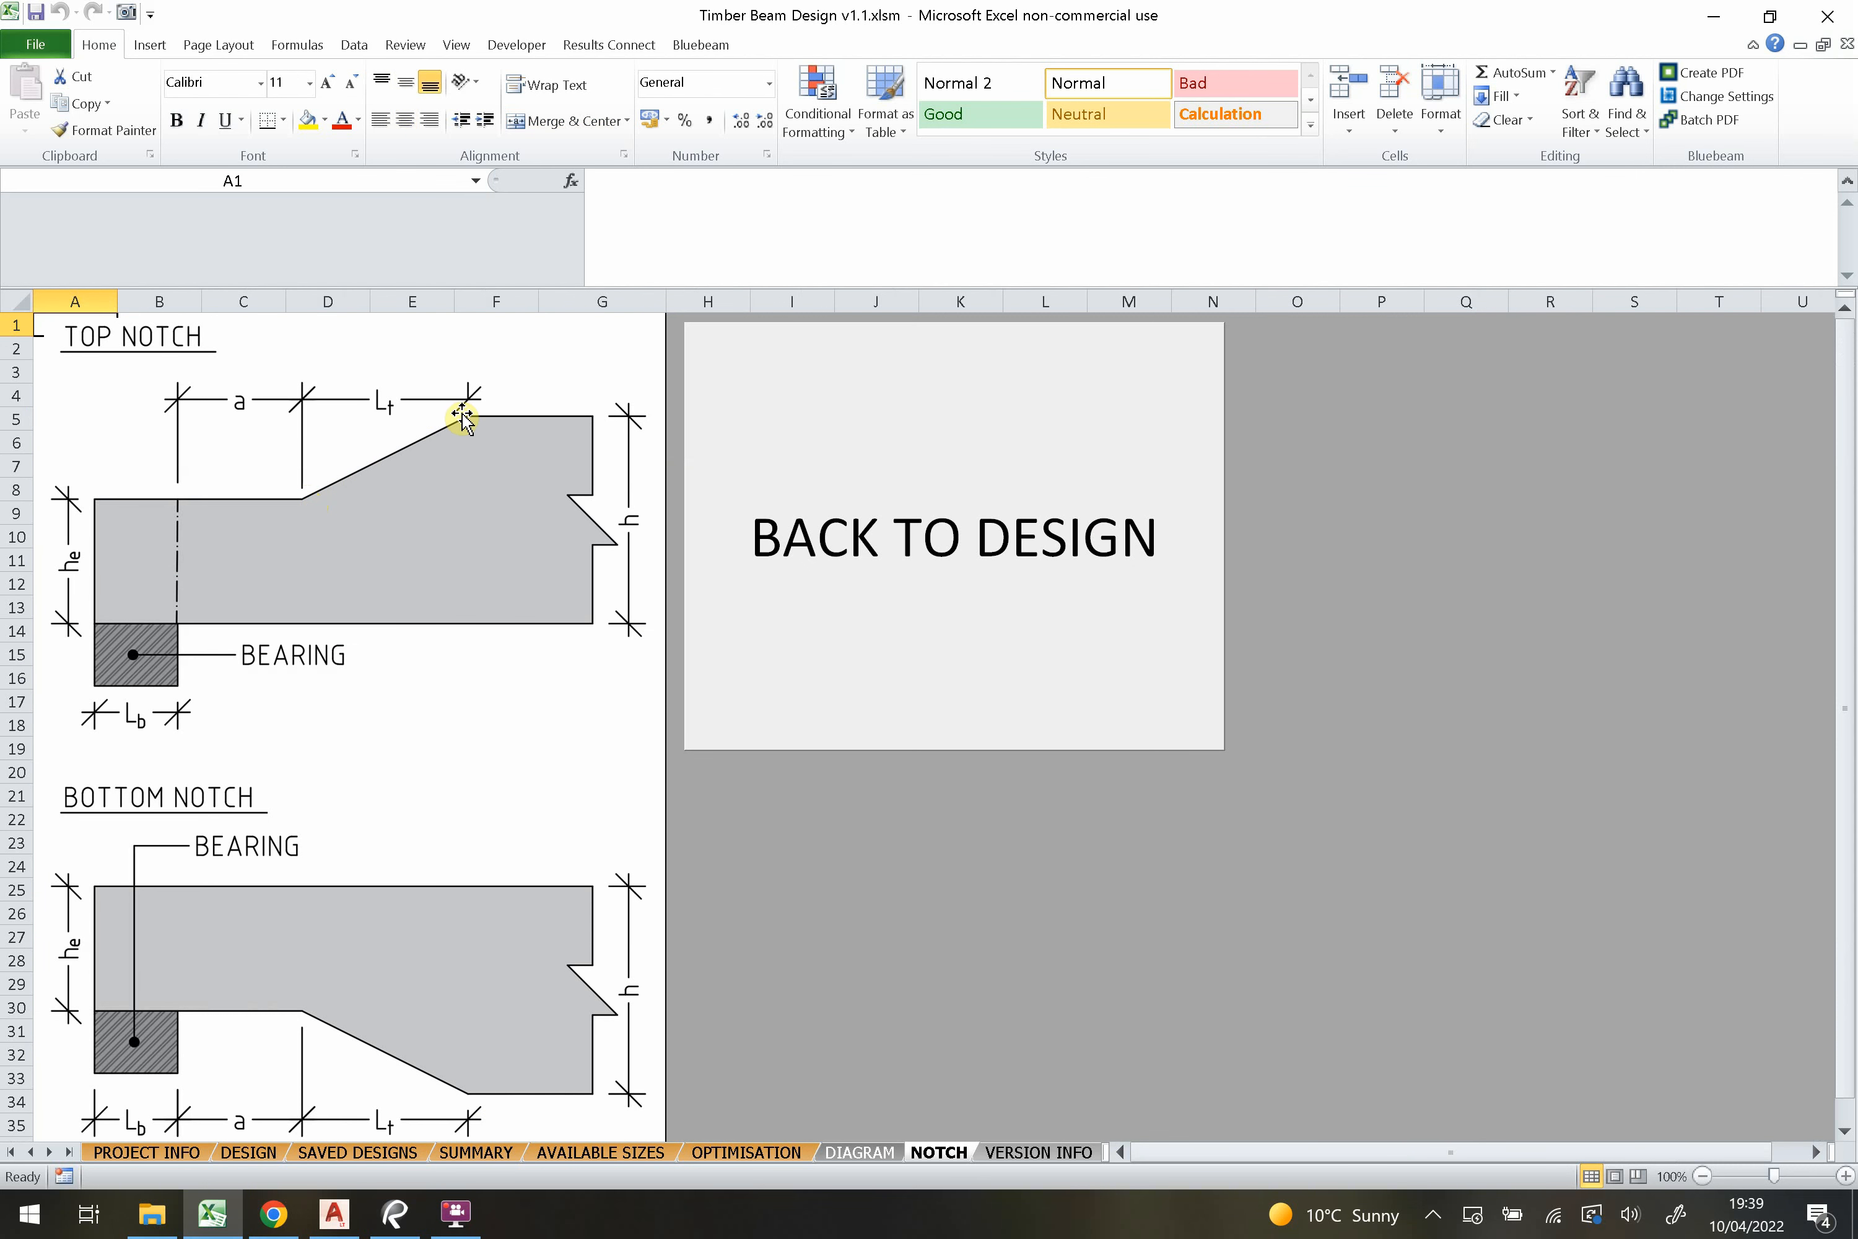
pyautogui.click(809, 478)
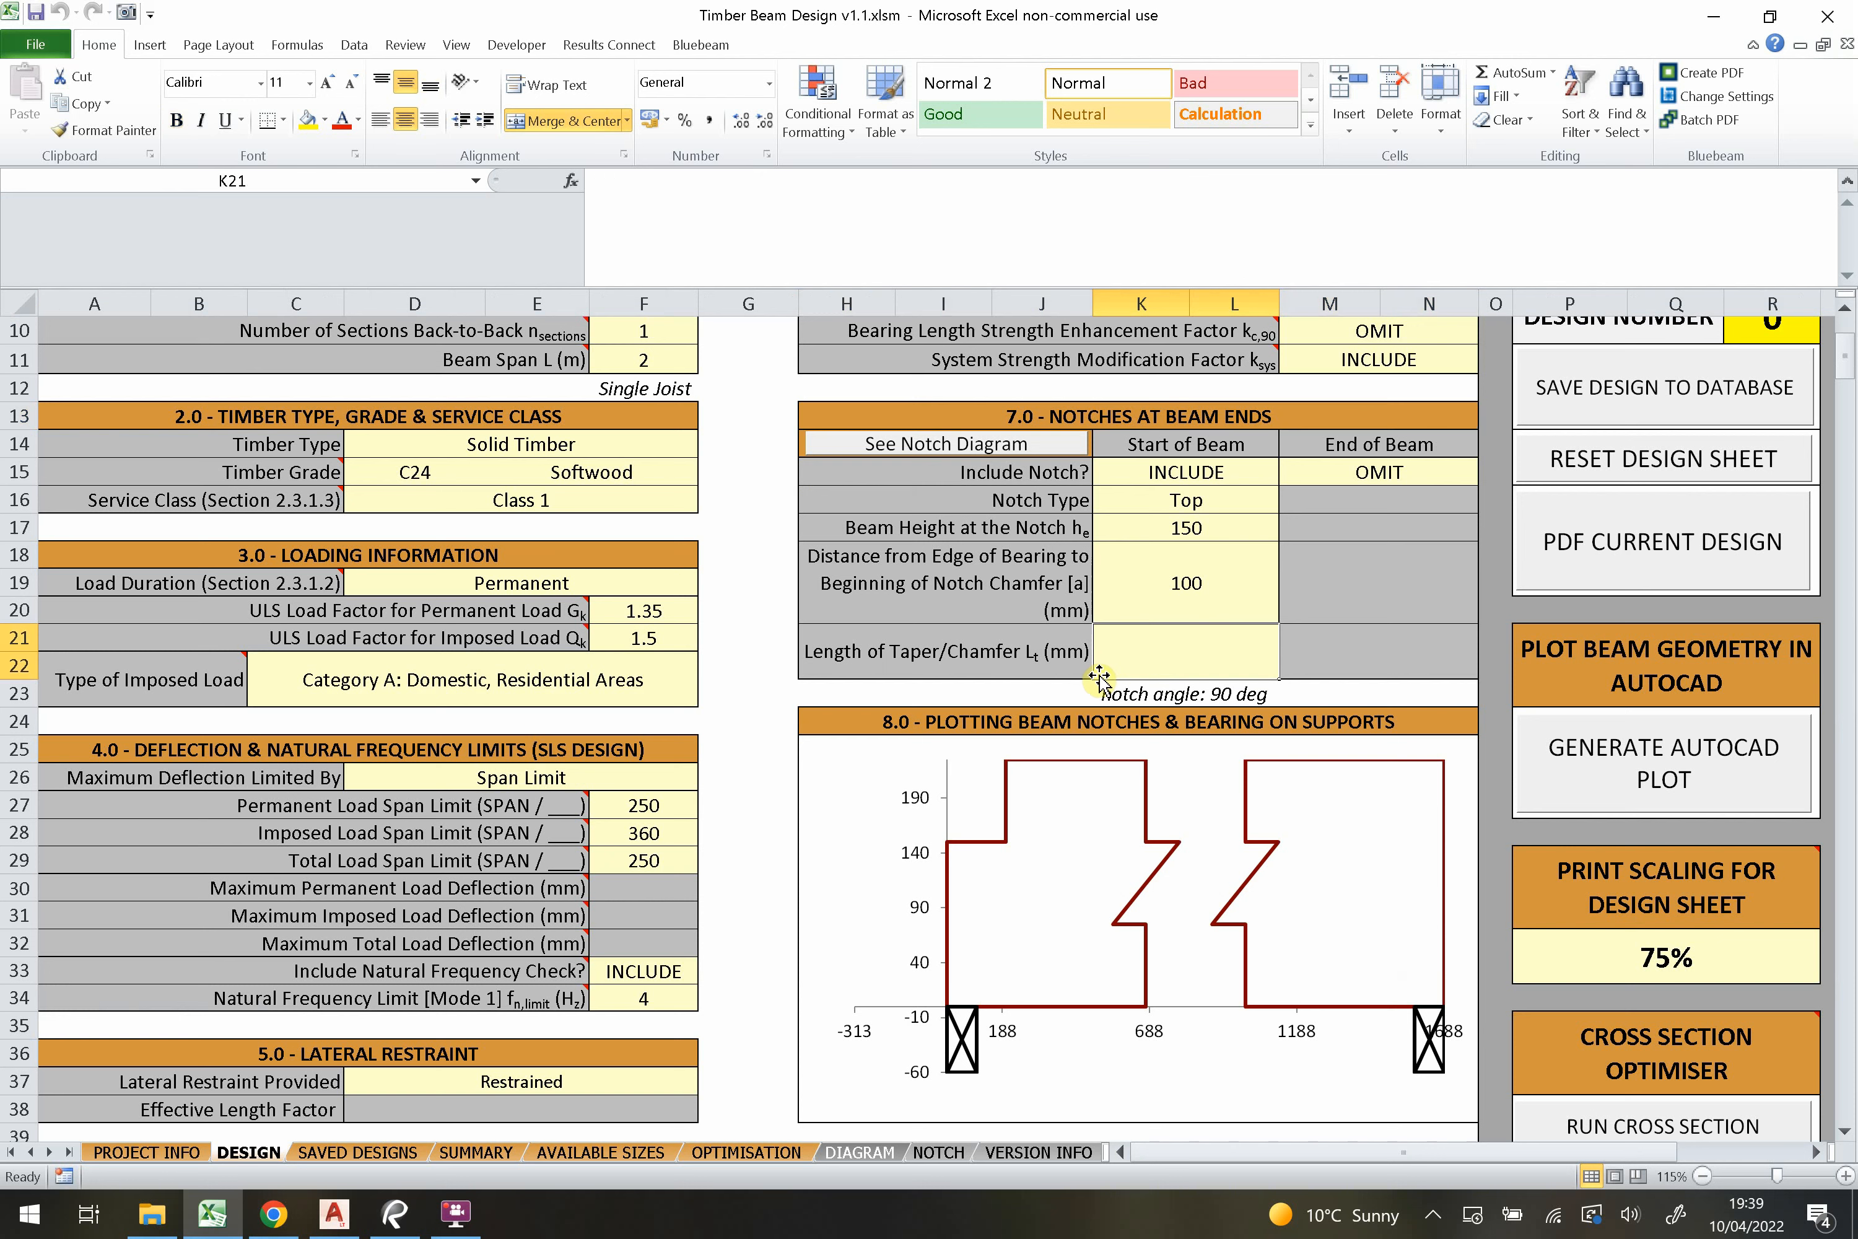
pyautogui.write('150')
pyautogui.click(1244, 540)
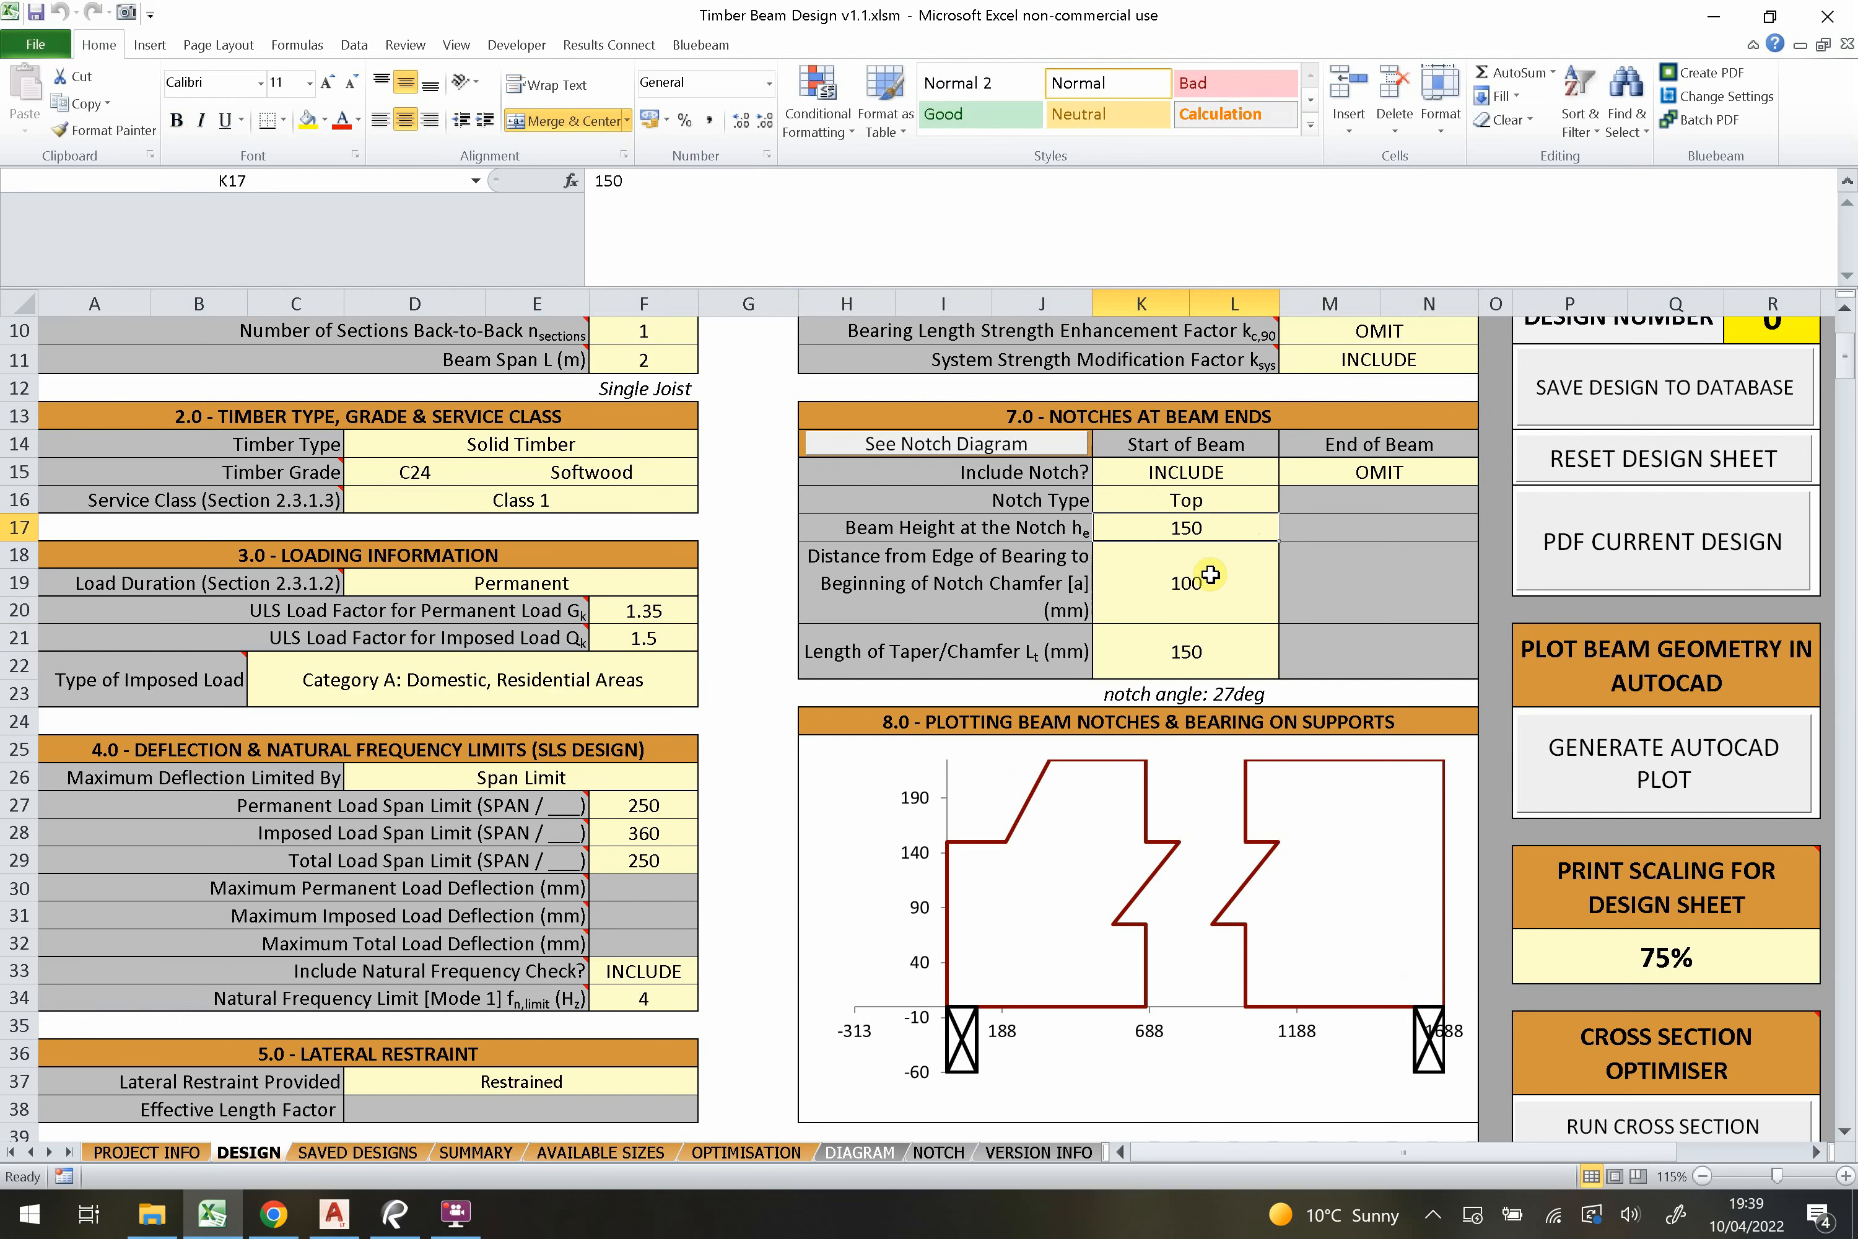
pyautogui.click(1162, 695)
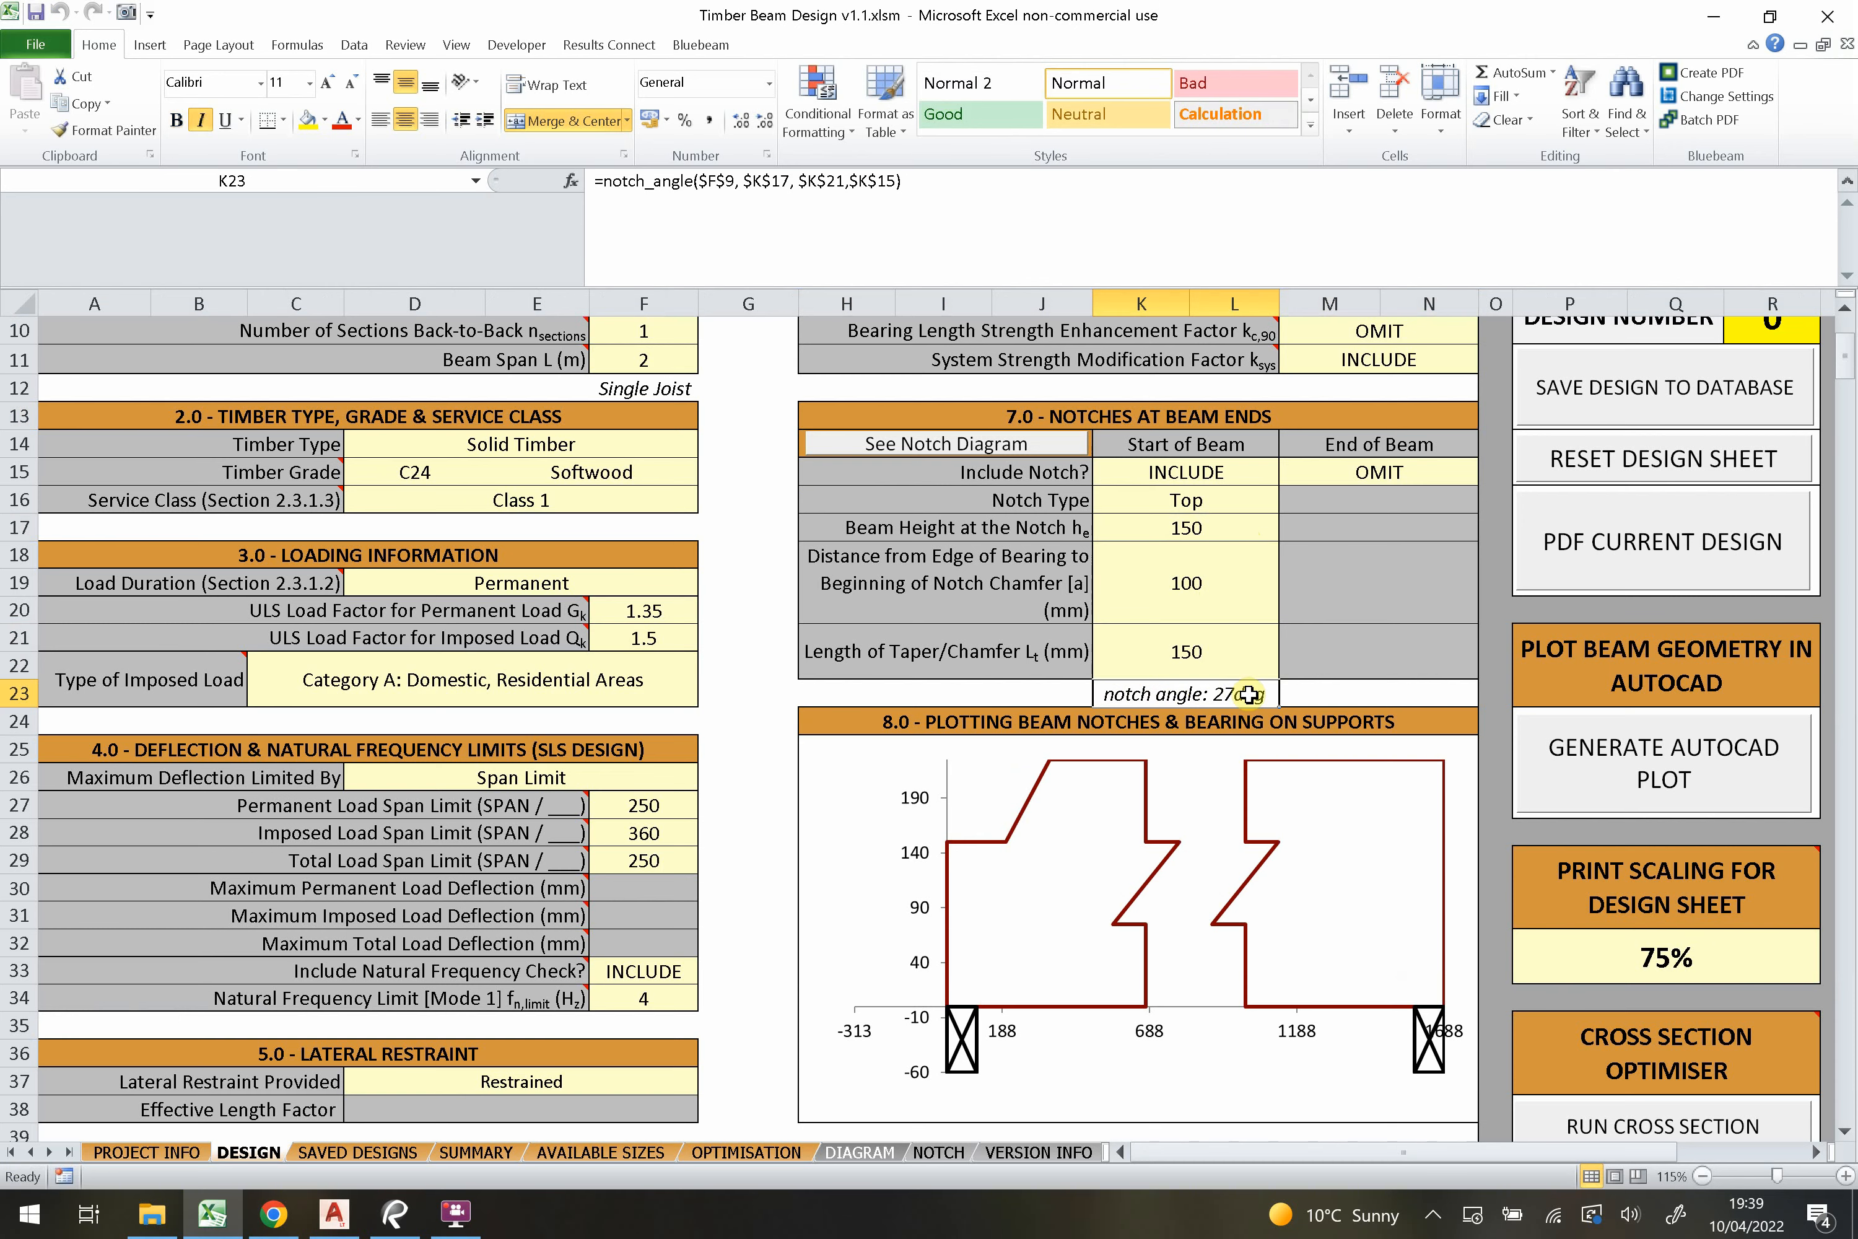
pyautogui.scroll(-1, 1213, 696)
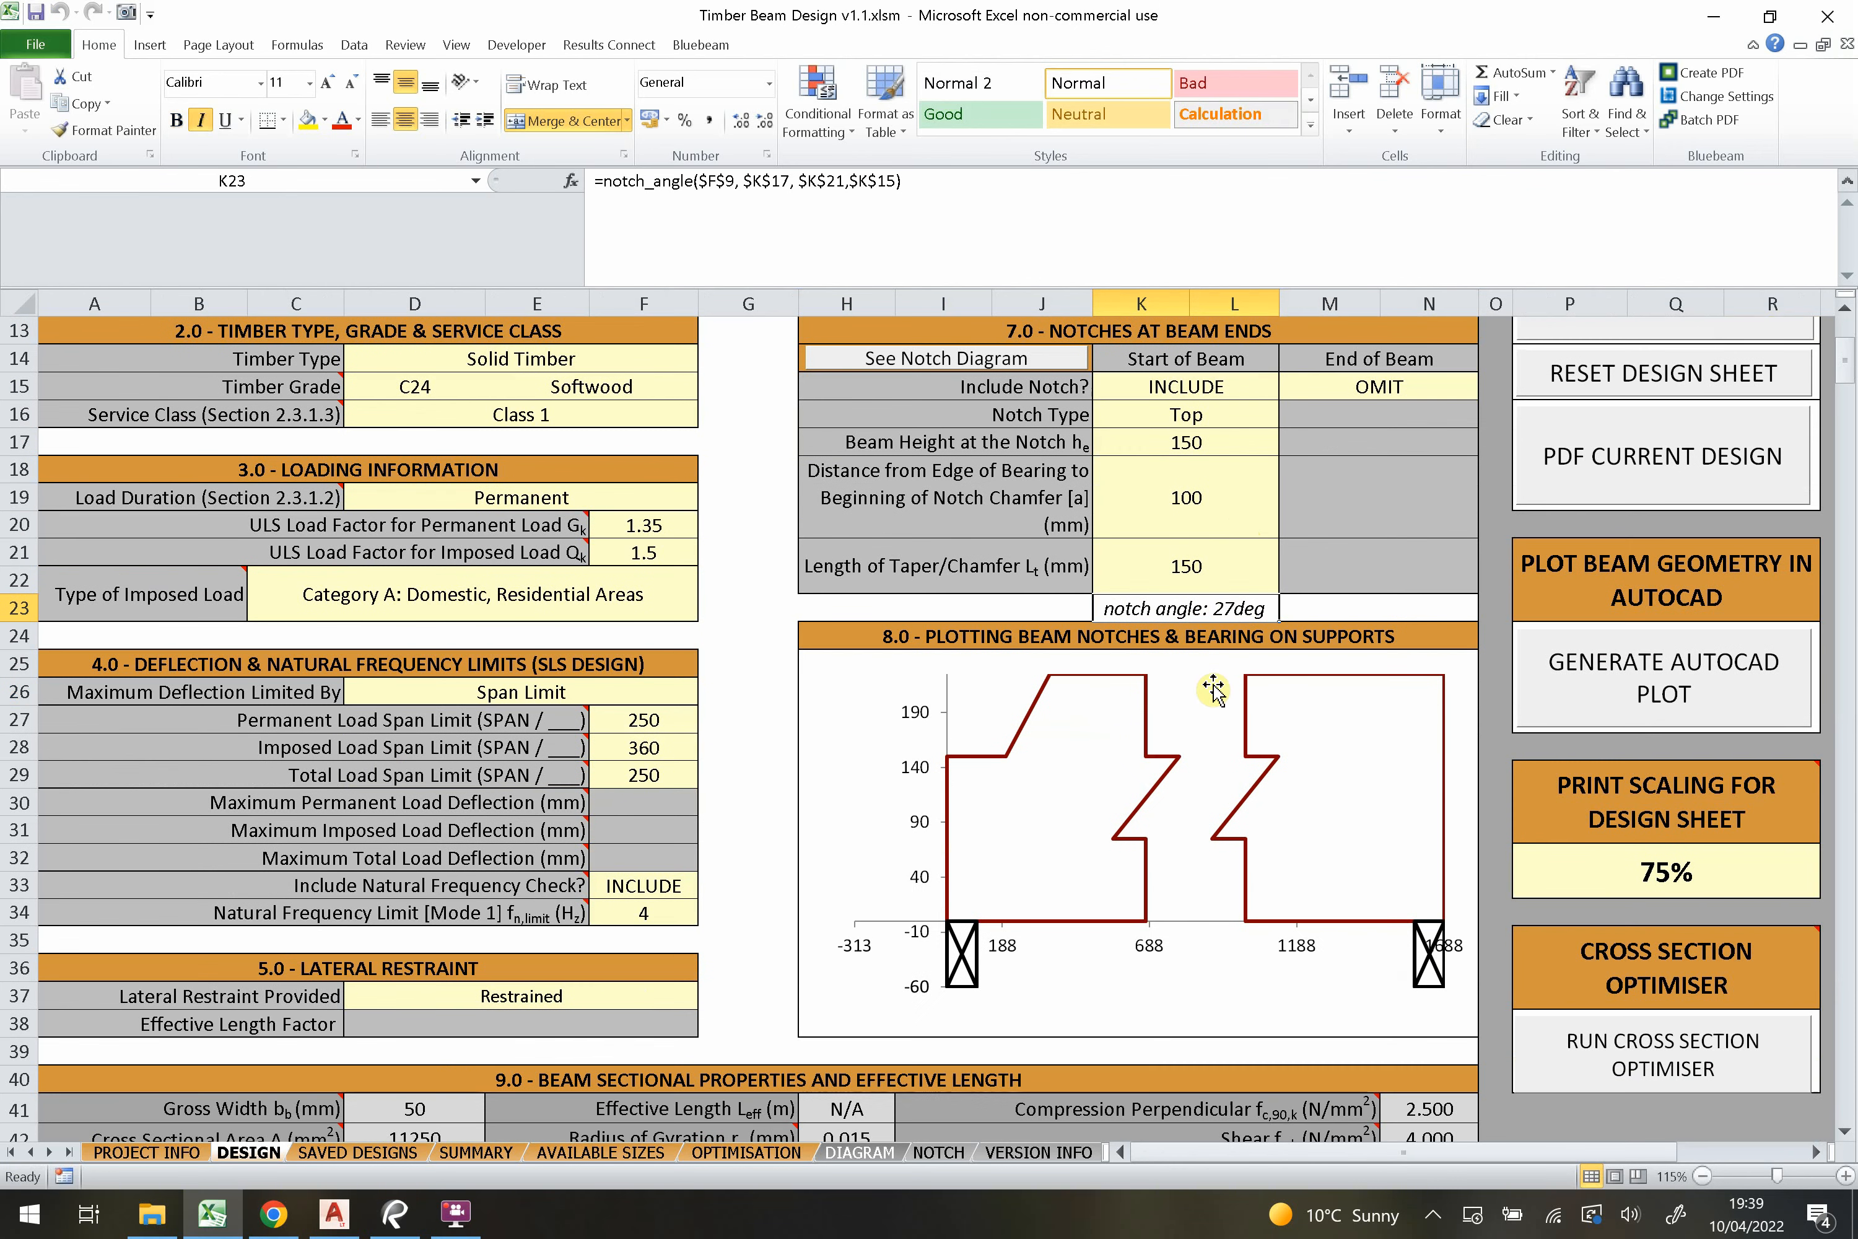
# Examine the plot of beam notches and support bearings against the bearing lengths and notch inputs.
pyautogui.scroll(-1, 1236, 609)
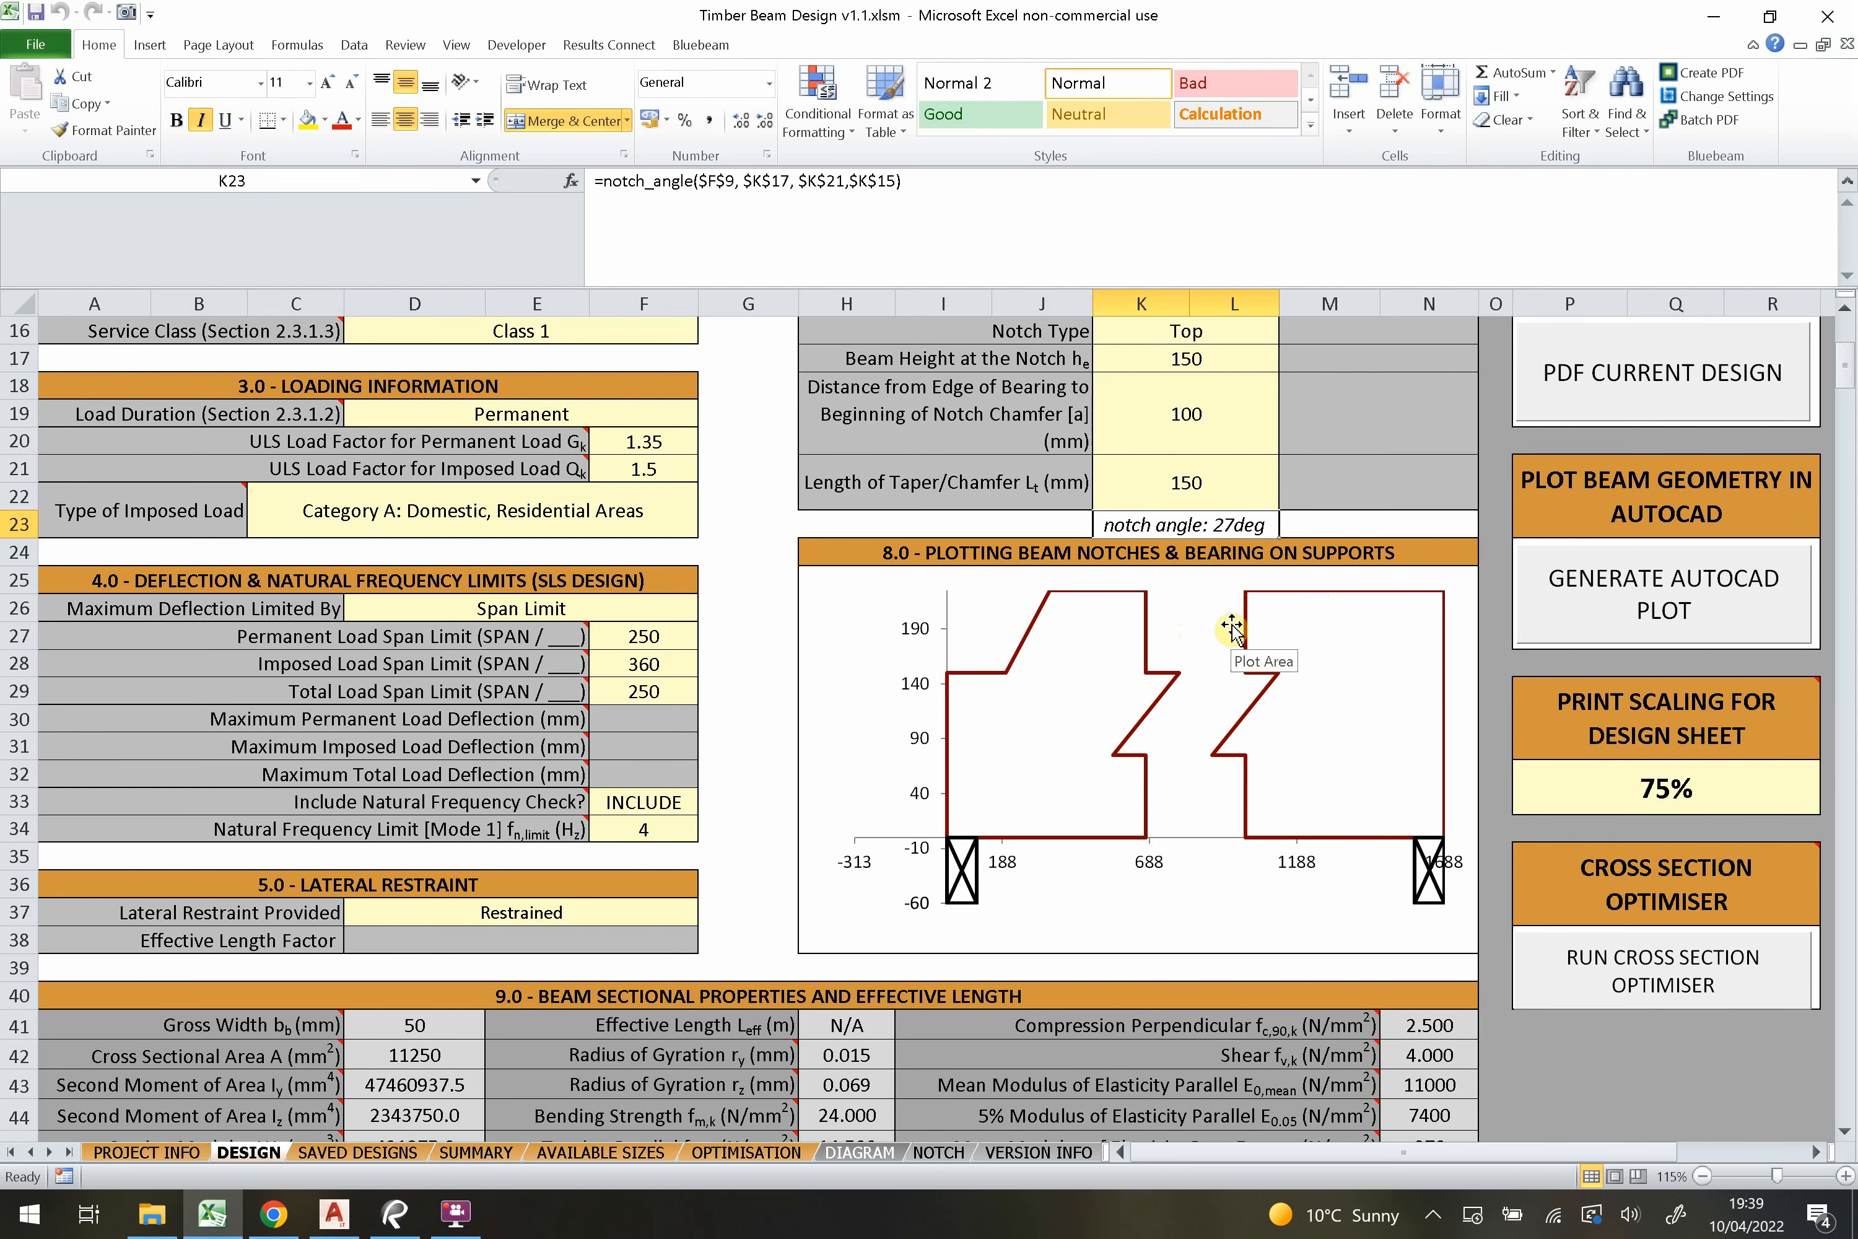
pyautogui.scroll(-1, 1253, 650)
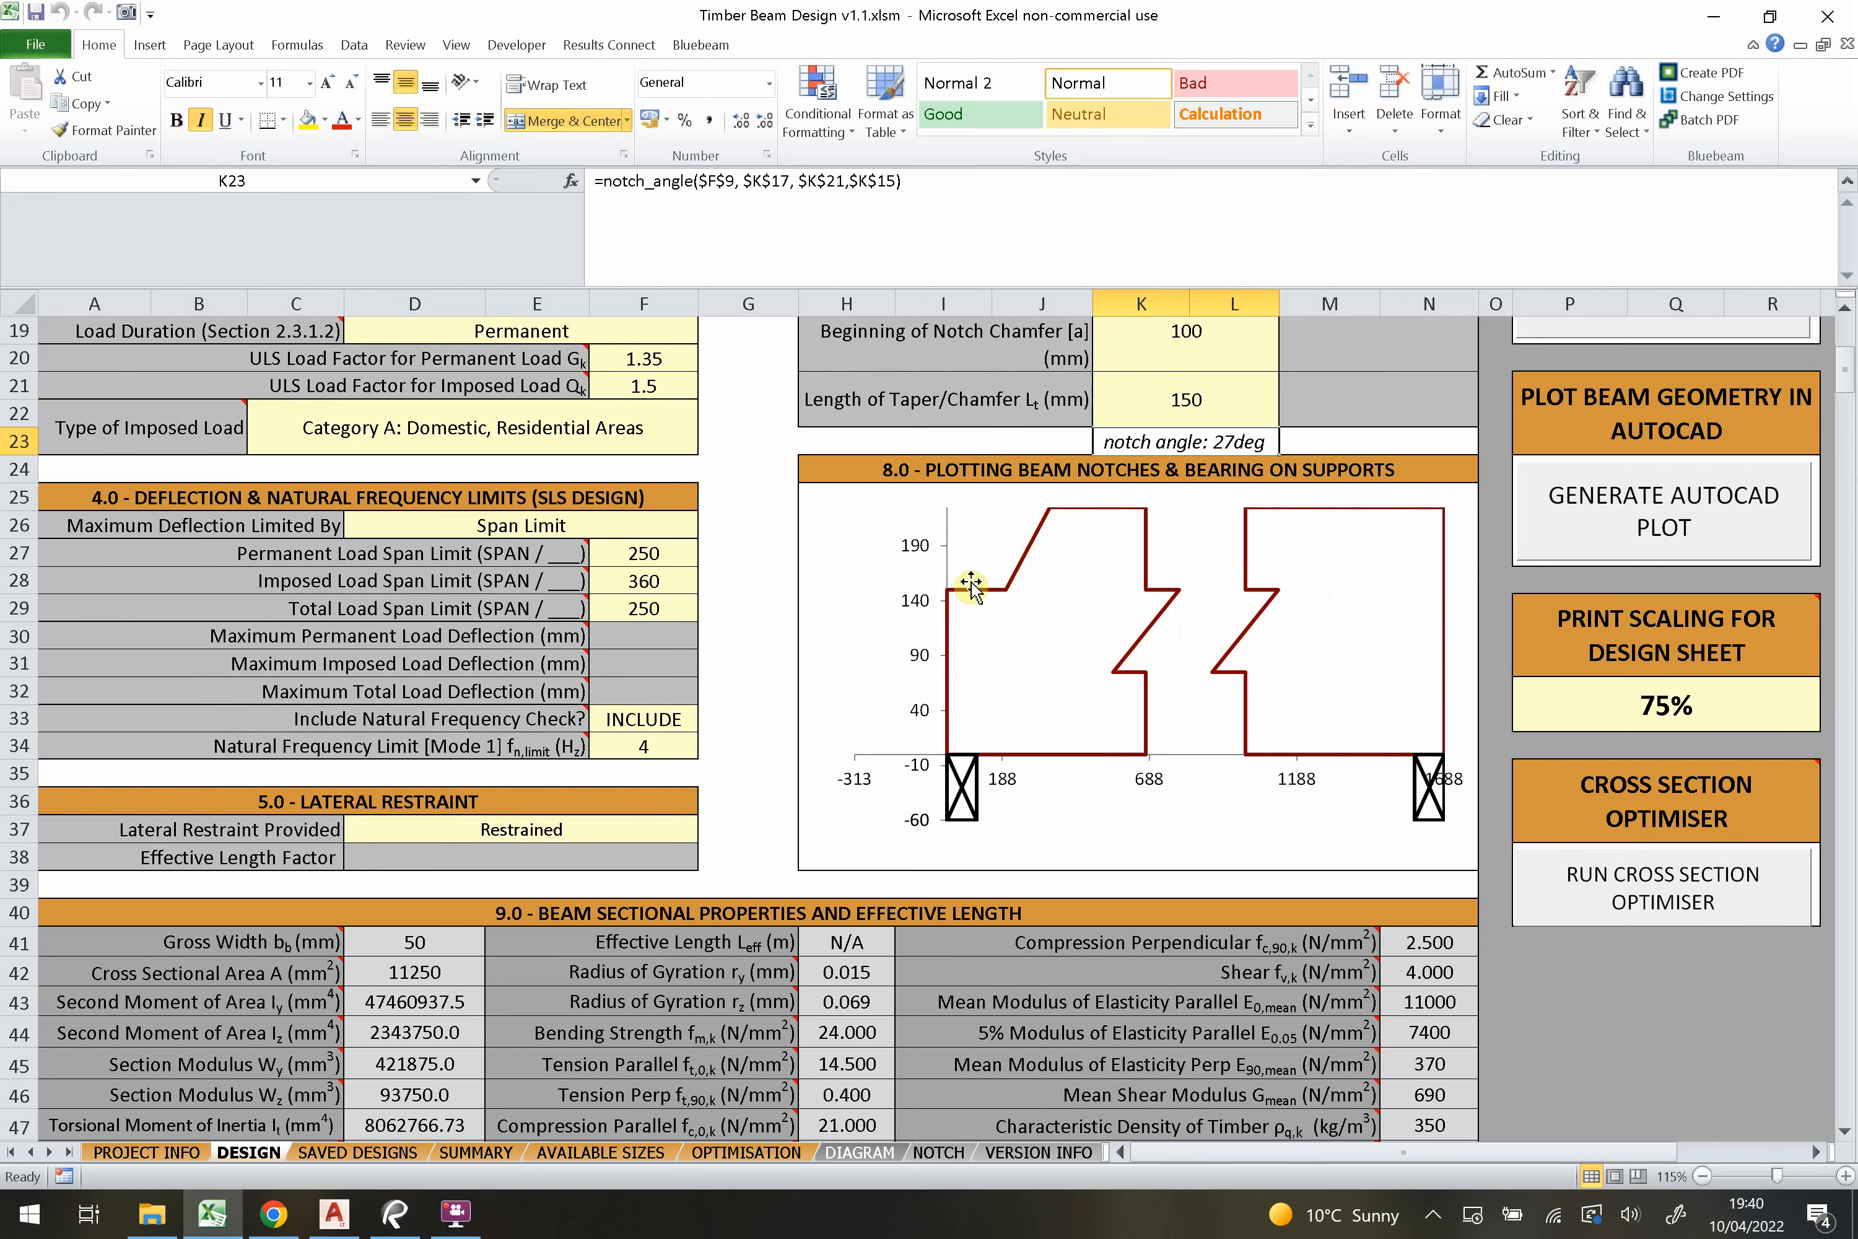
pyautogui.scroll(-1, 970, 592)
pyautogui.click(1054, 387)
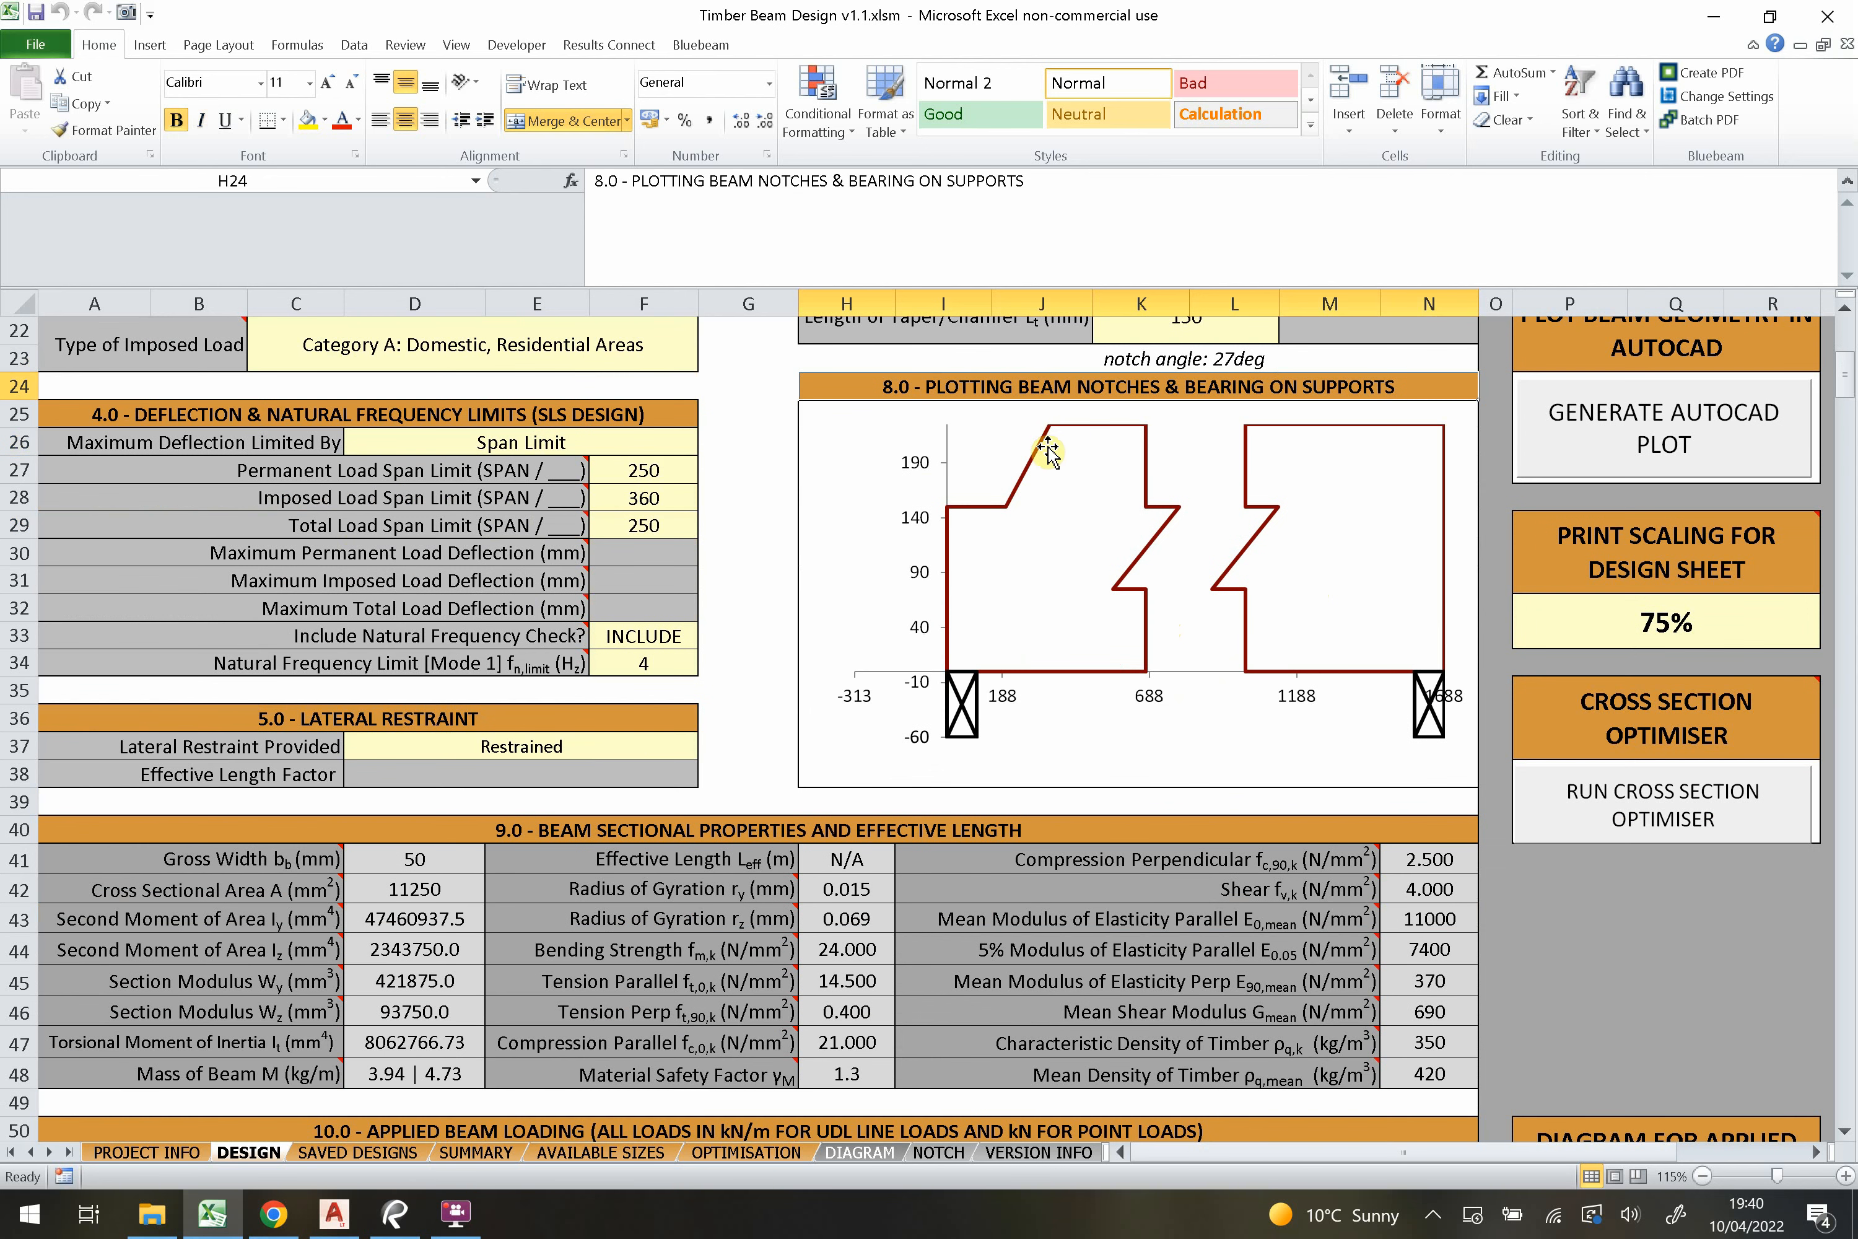
pyautogui.moveTo(1031, 385); pyautogui.dragTo(1044, 772)
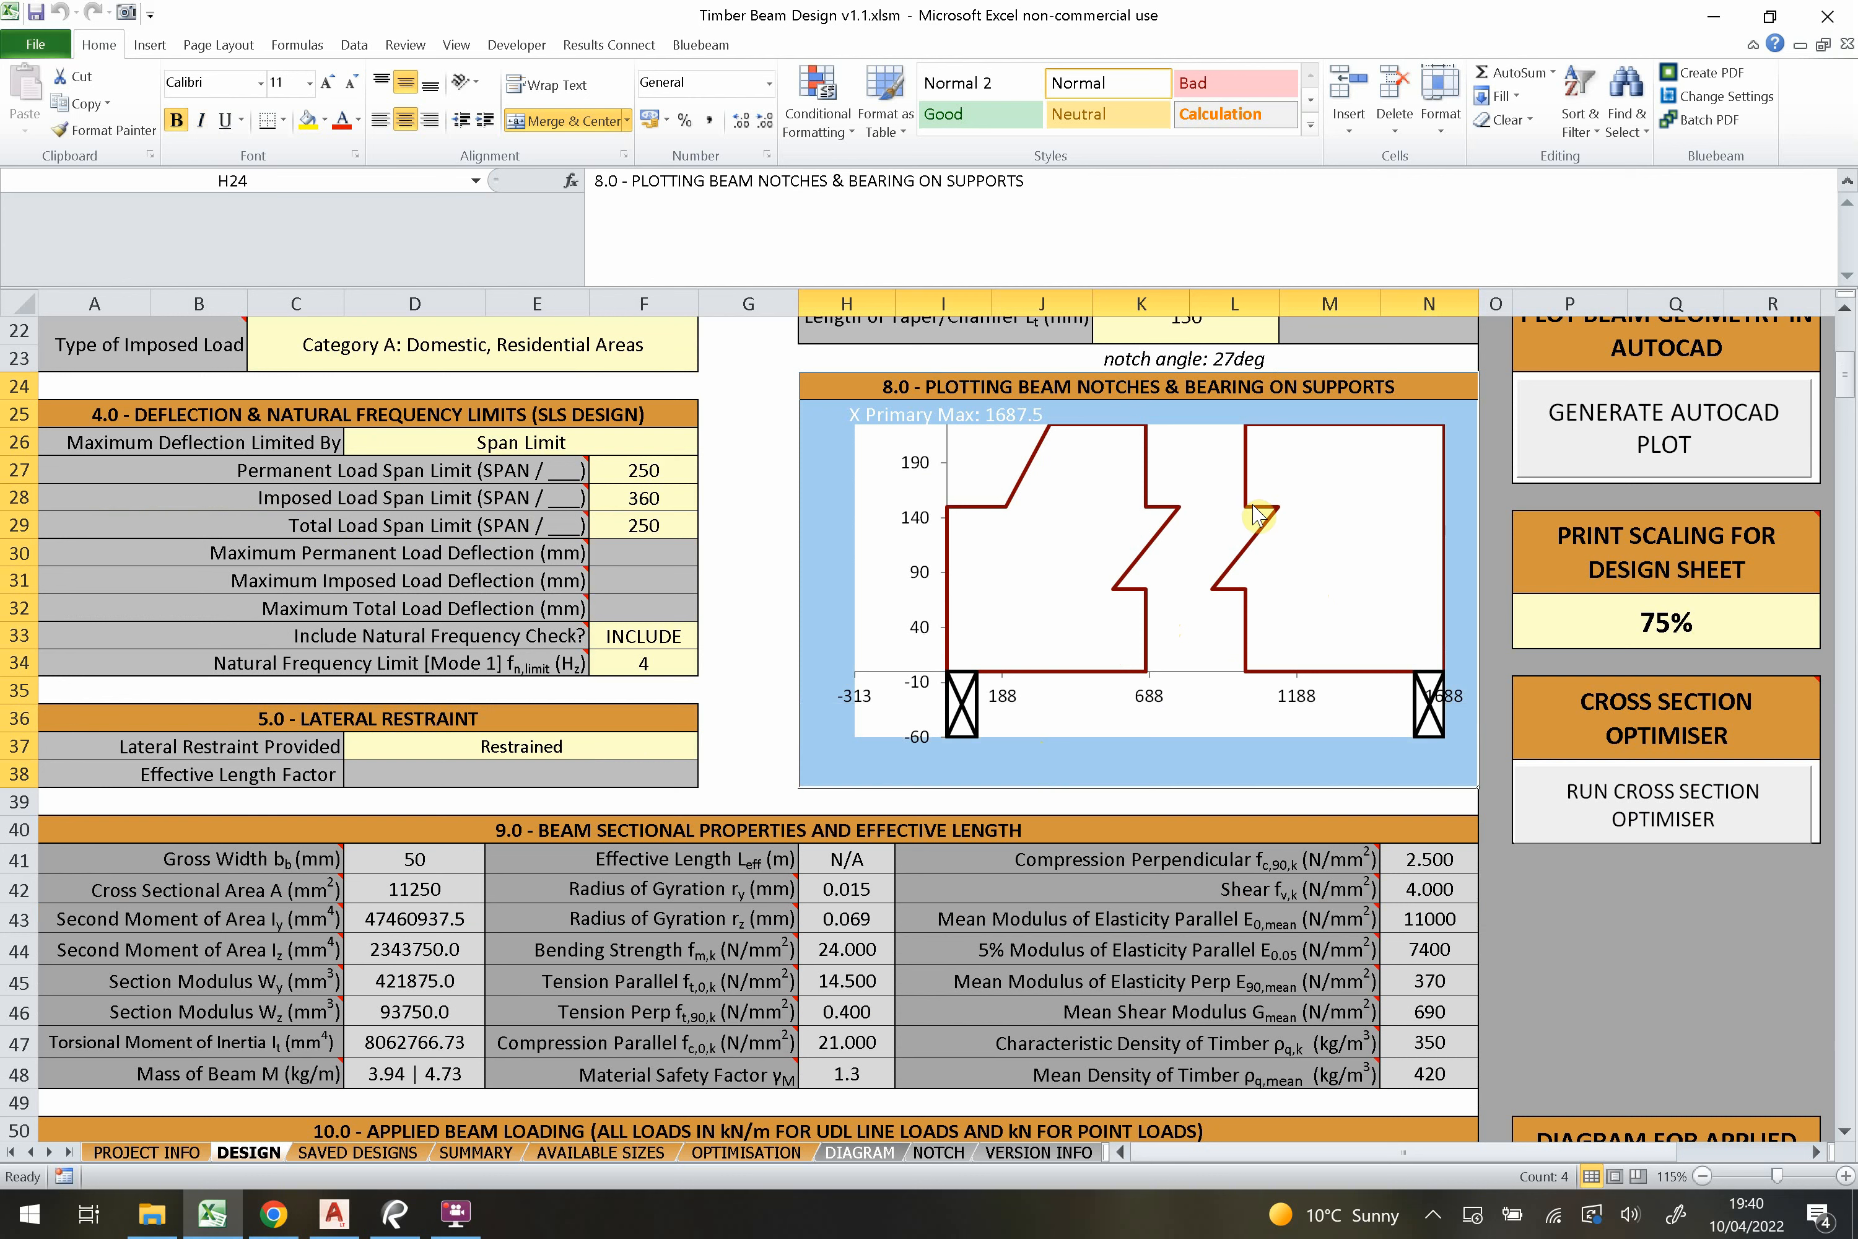
pyautogui.click(1147, 776)
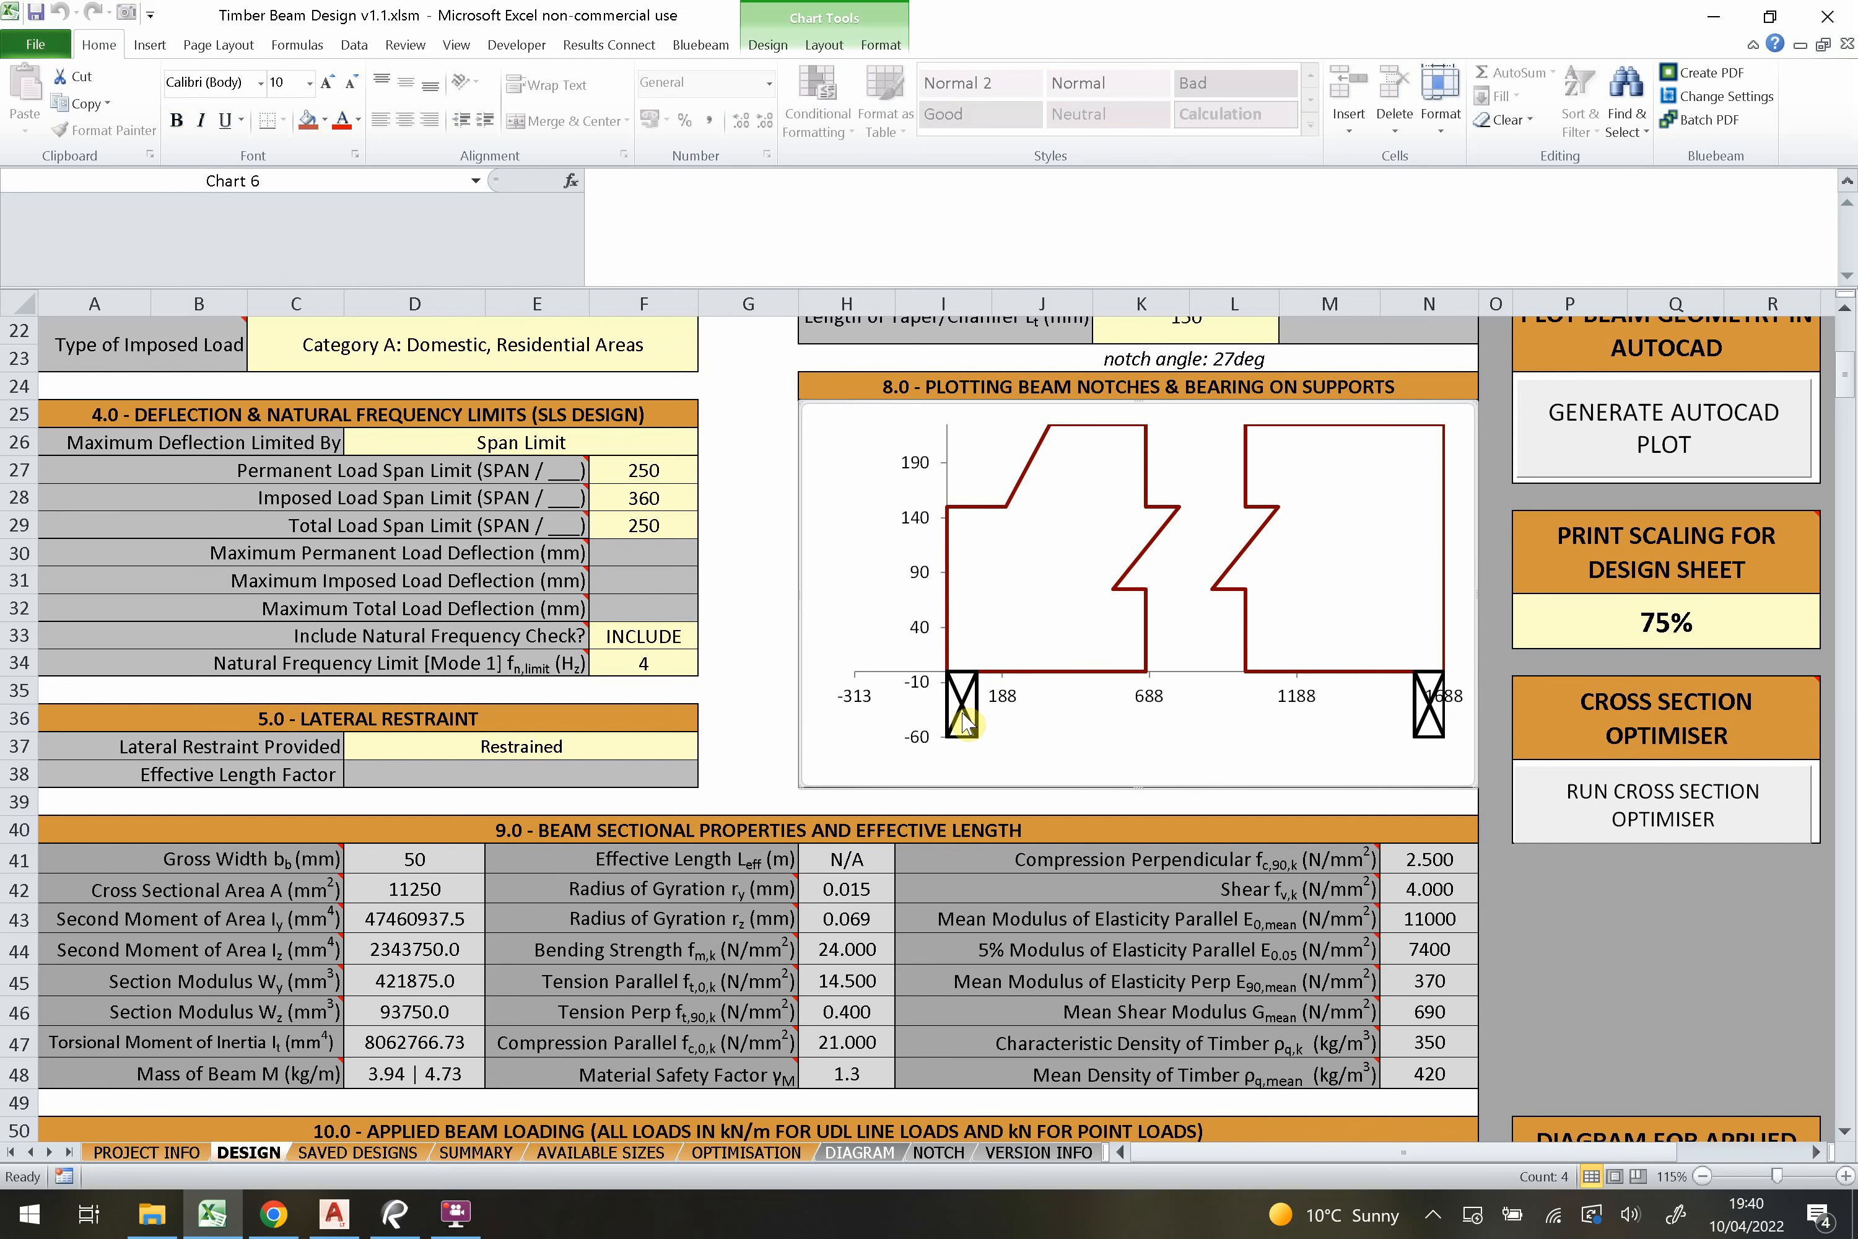
pyautogui.scroll(6, 1052, 572)
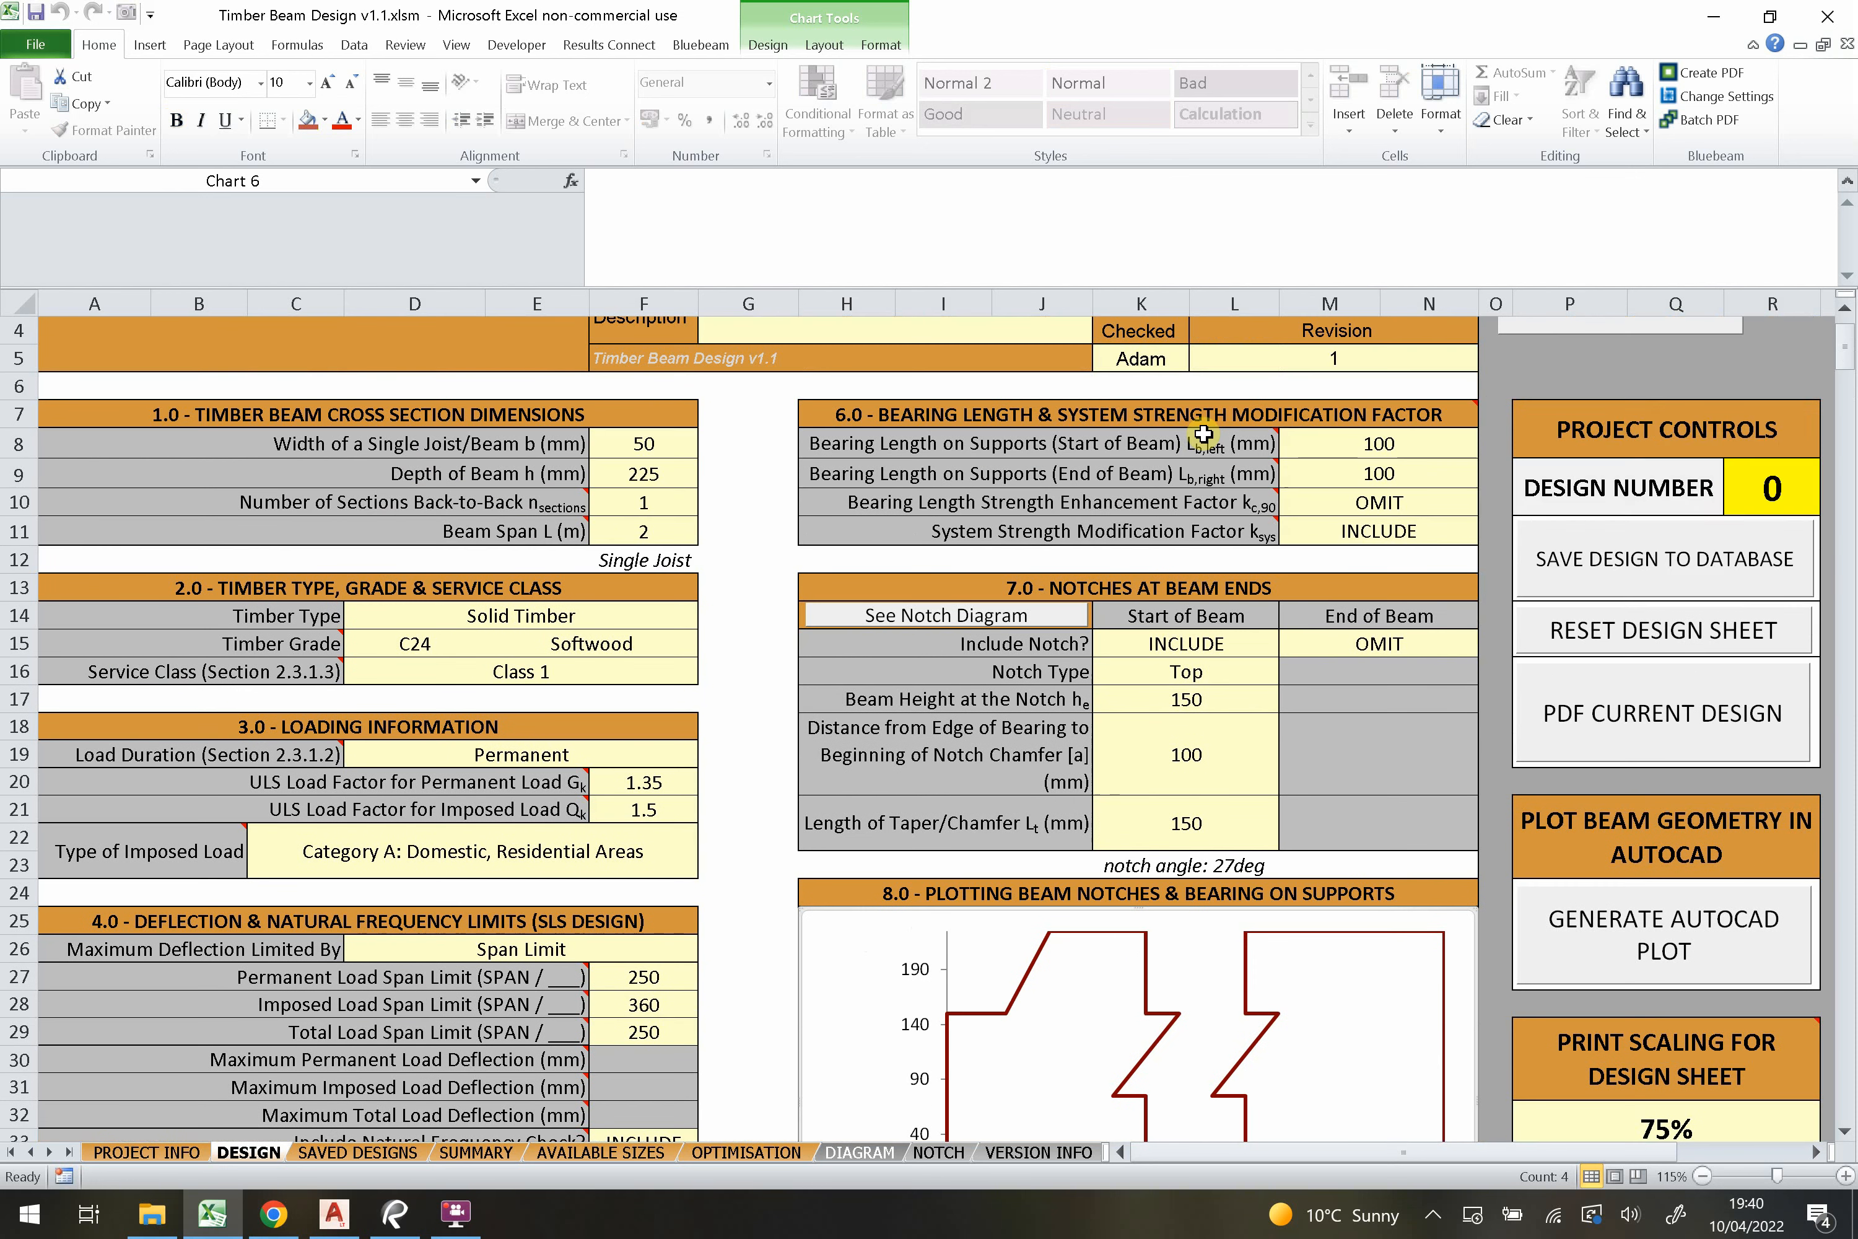
pyautogui.scroll(-6, 751, 581)
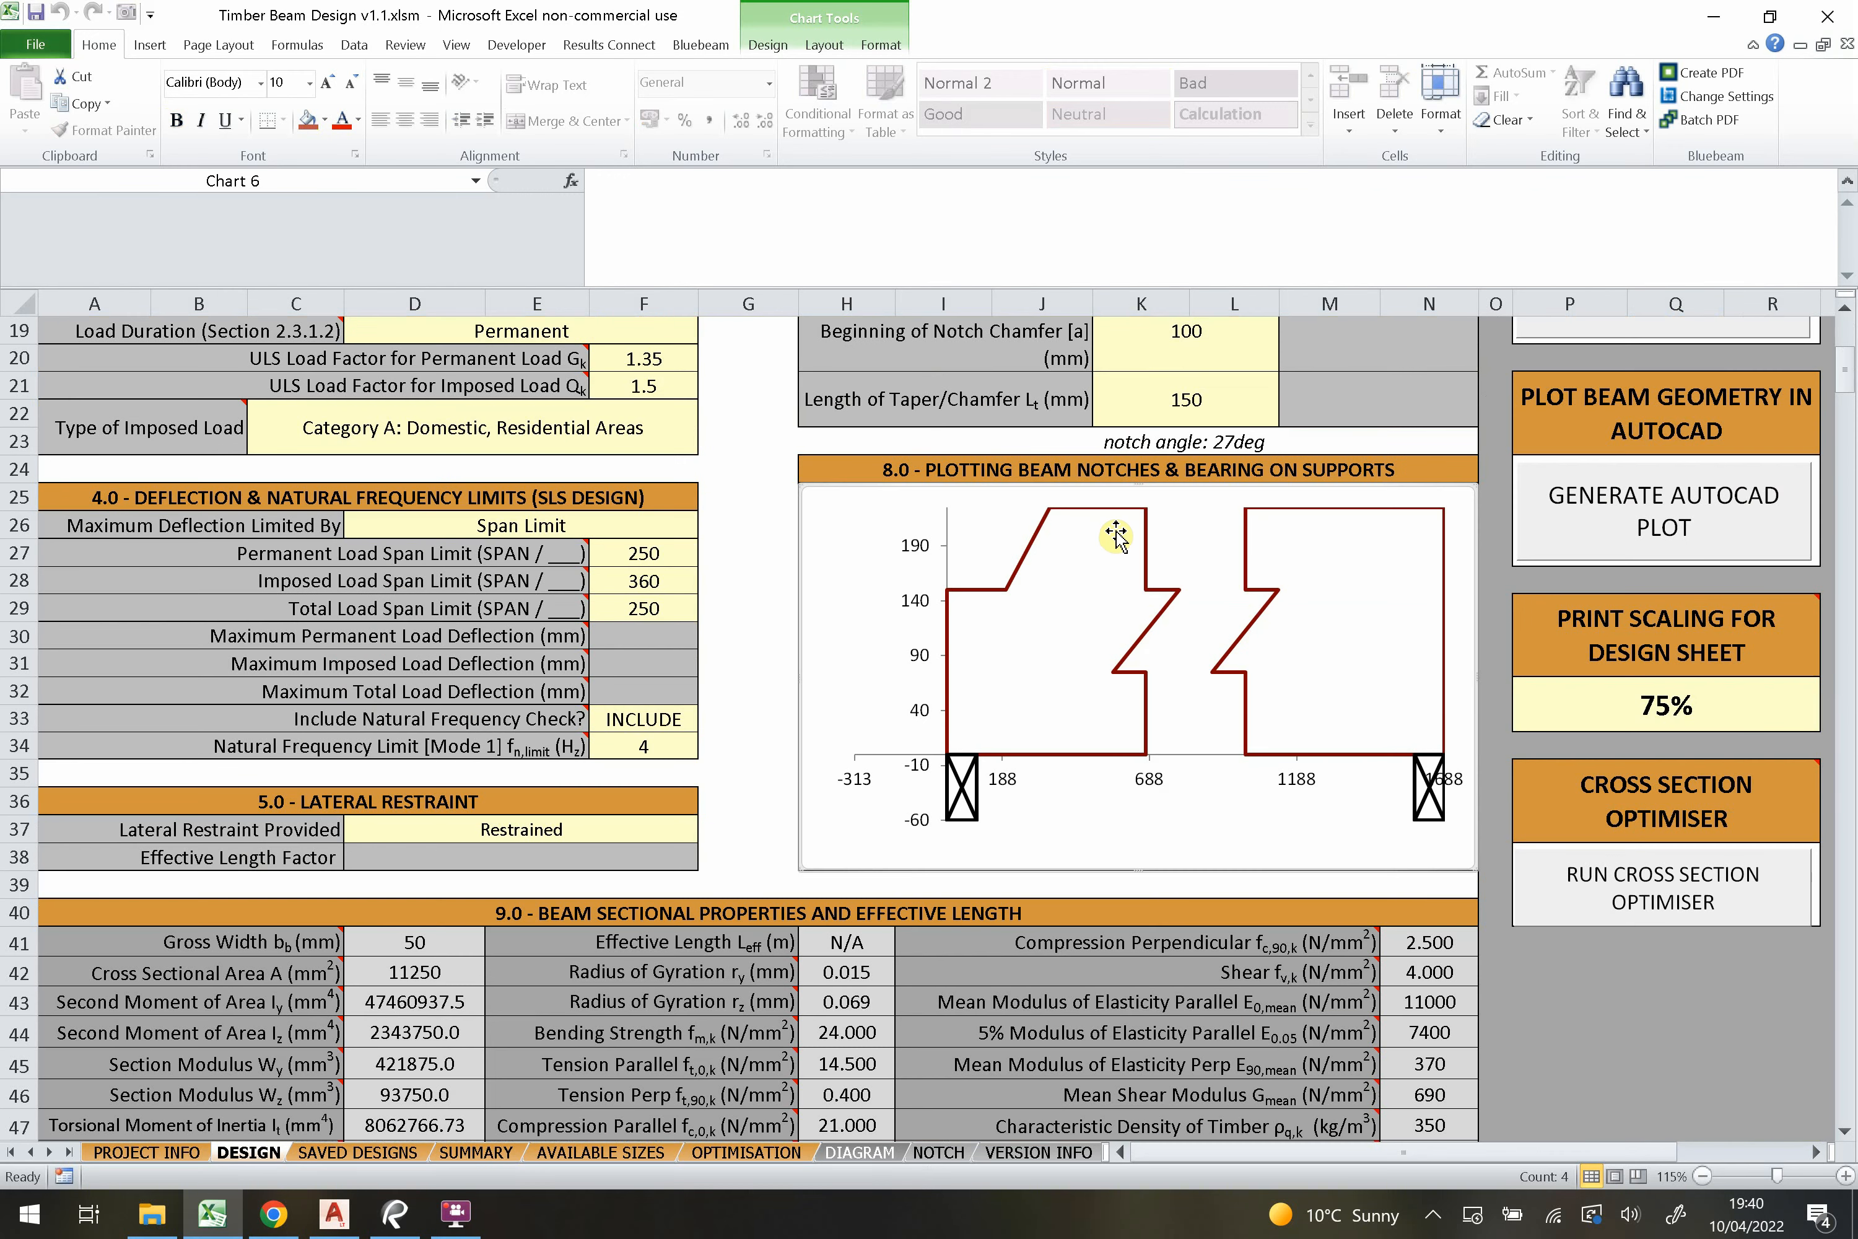
# Check how the gross width is calculated in the beam sectional properties.
pyautogui.scroll(-5, 1033, 605)
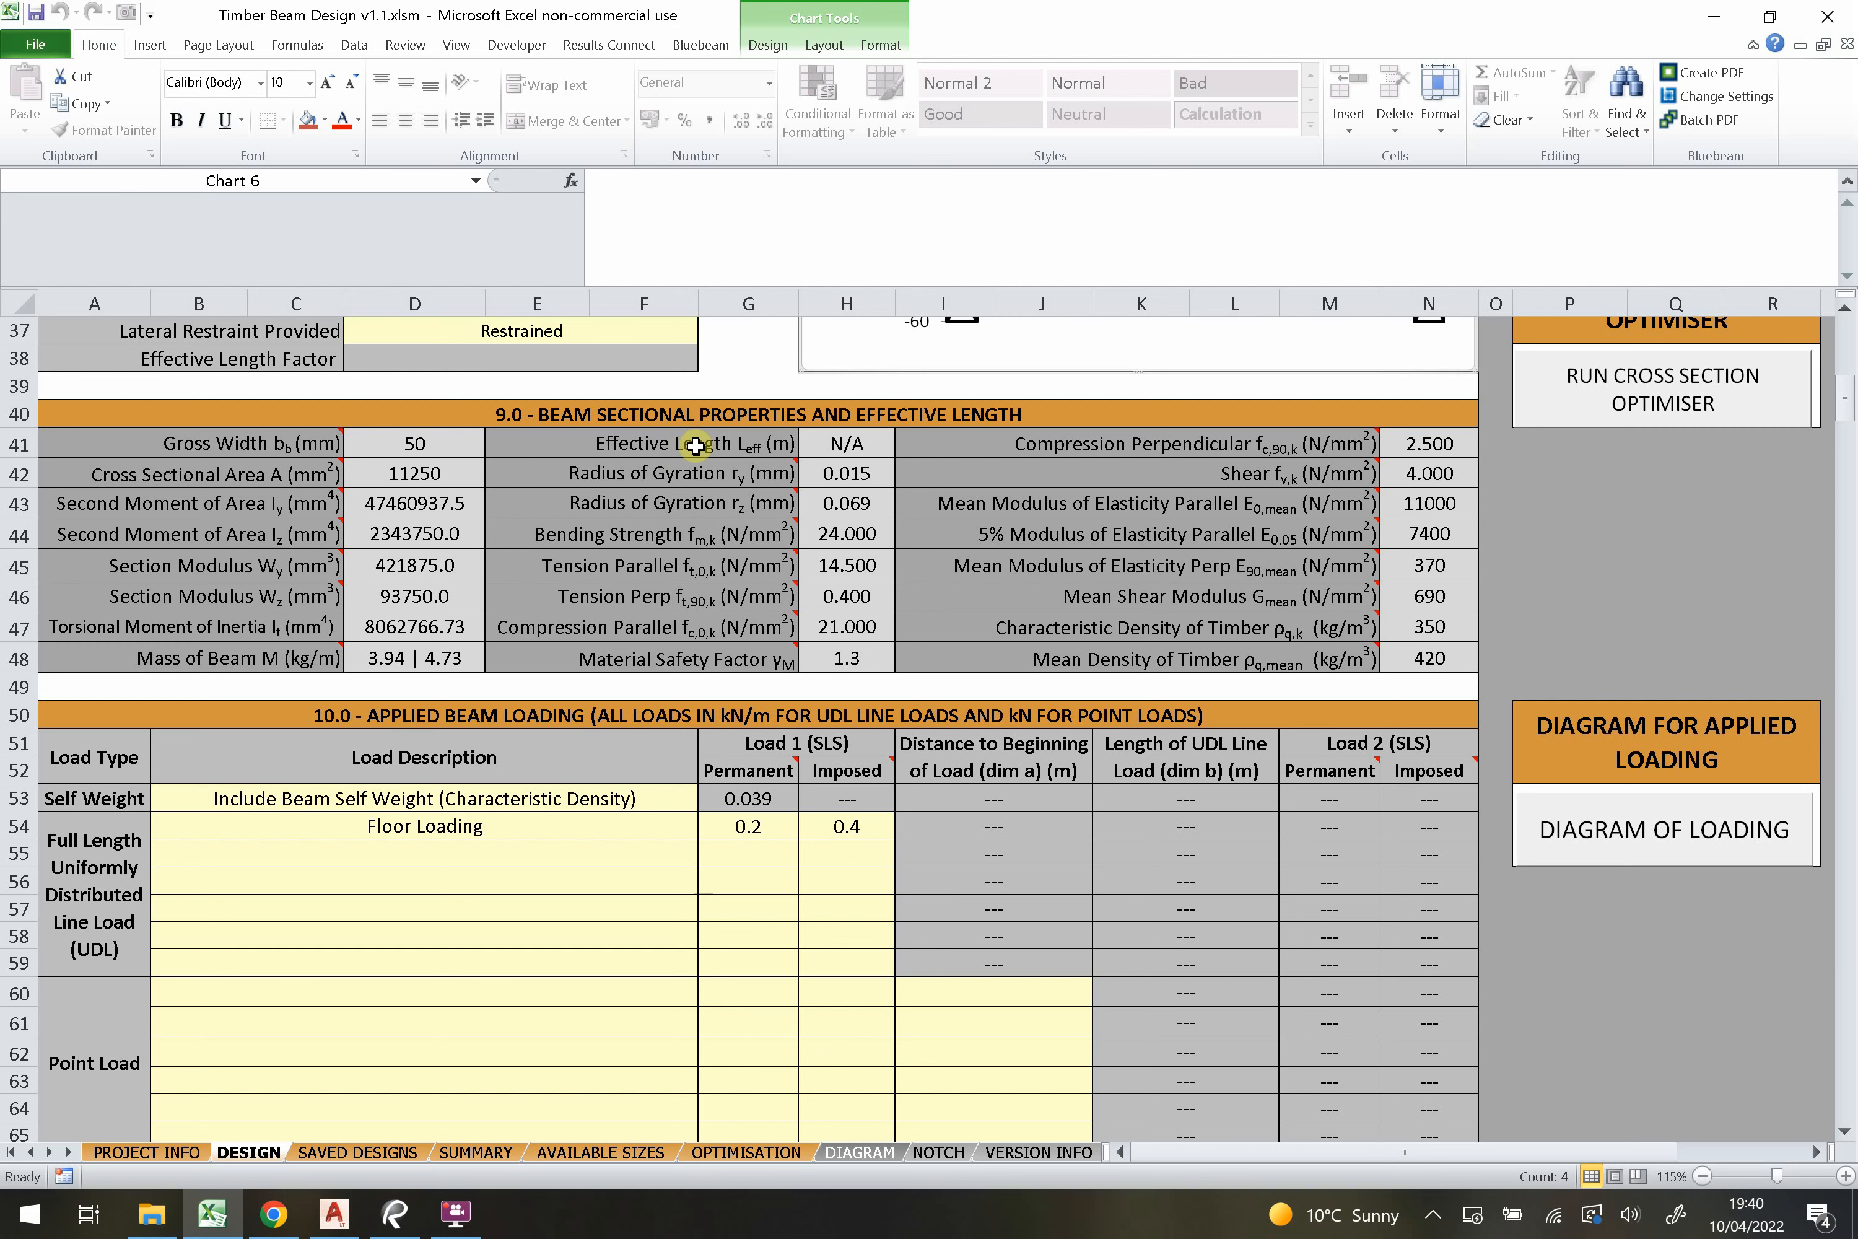
pyautogui.click(253, 441)
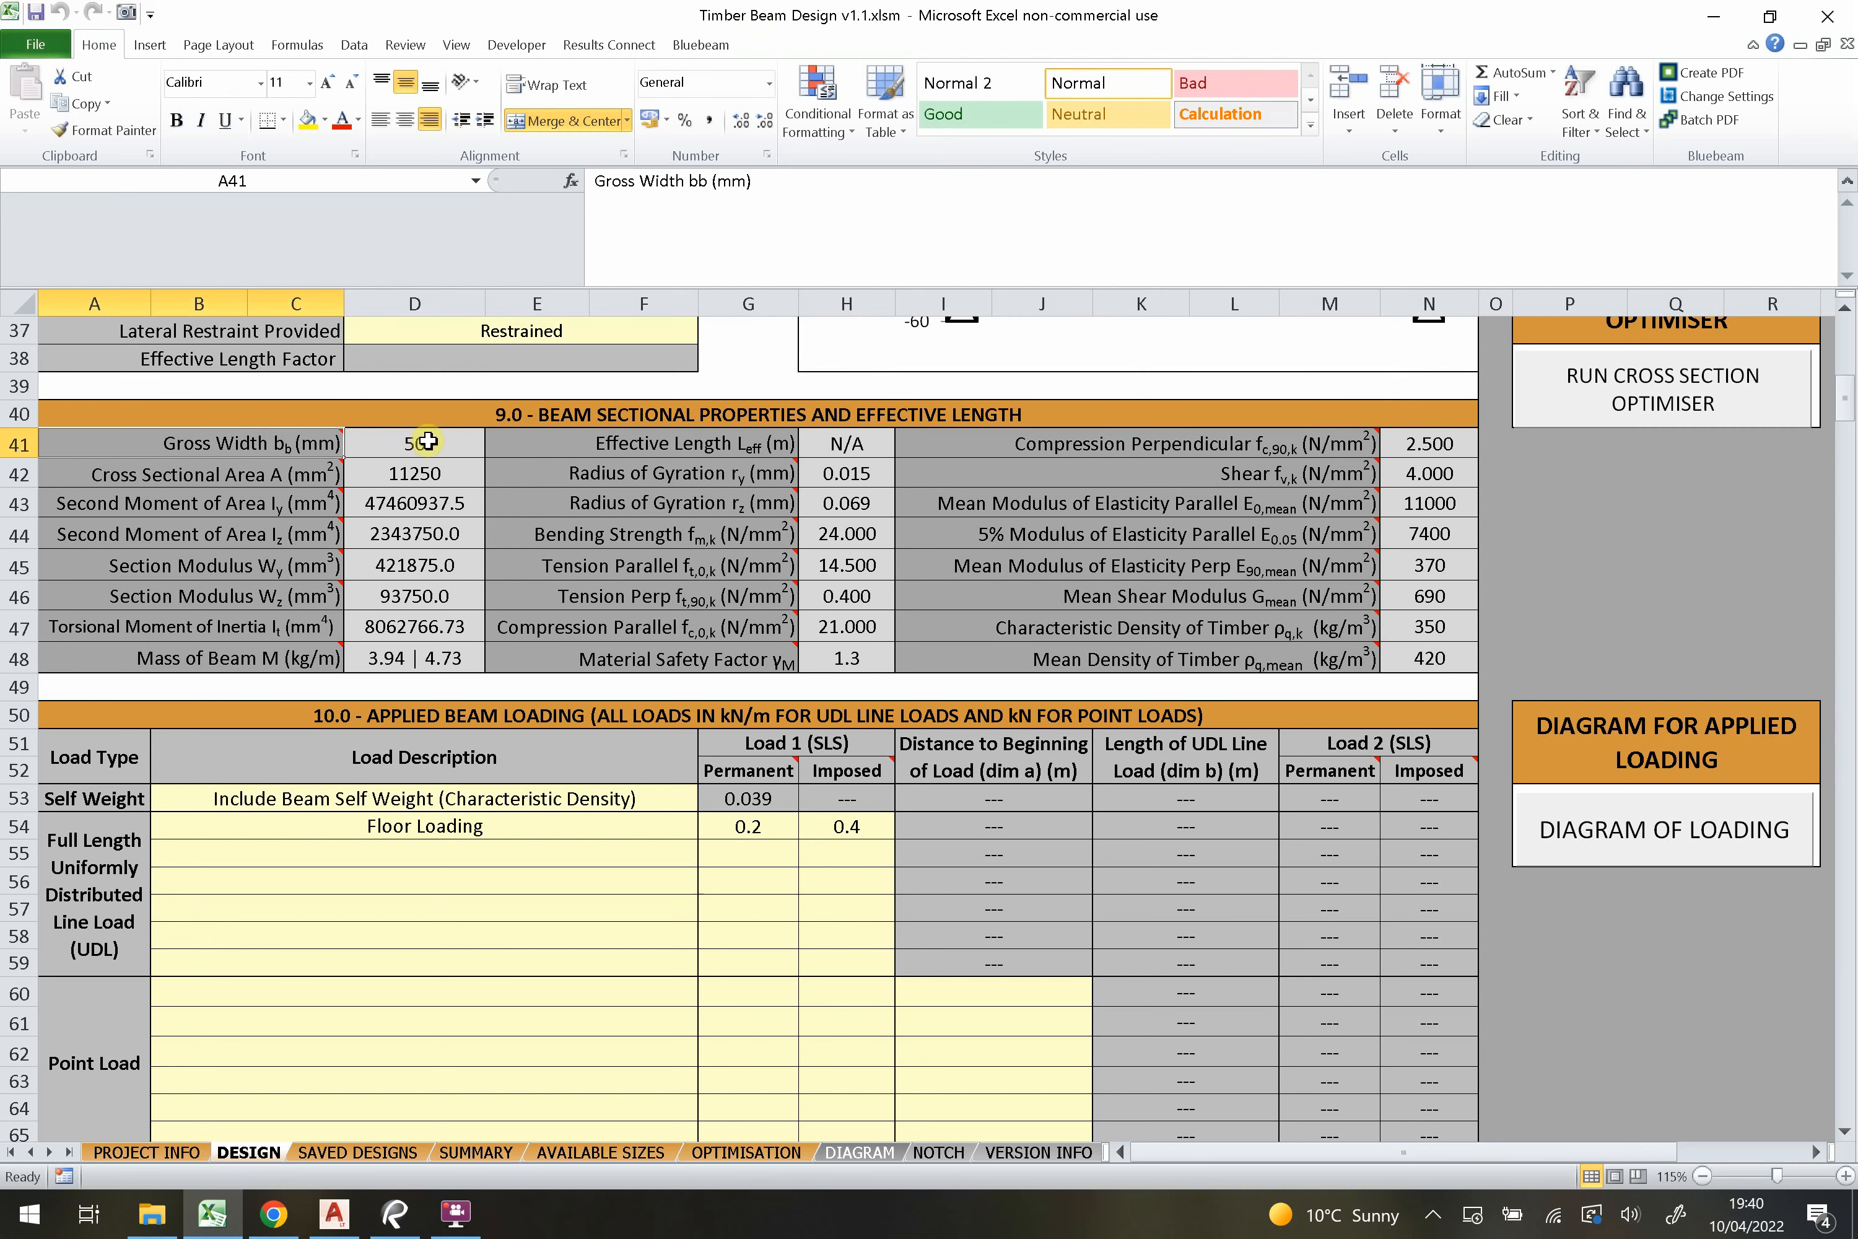
pyautogui.click(421, 442)
pyautogui.click(260, 439)
pyautogui.click(408, 446)
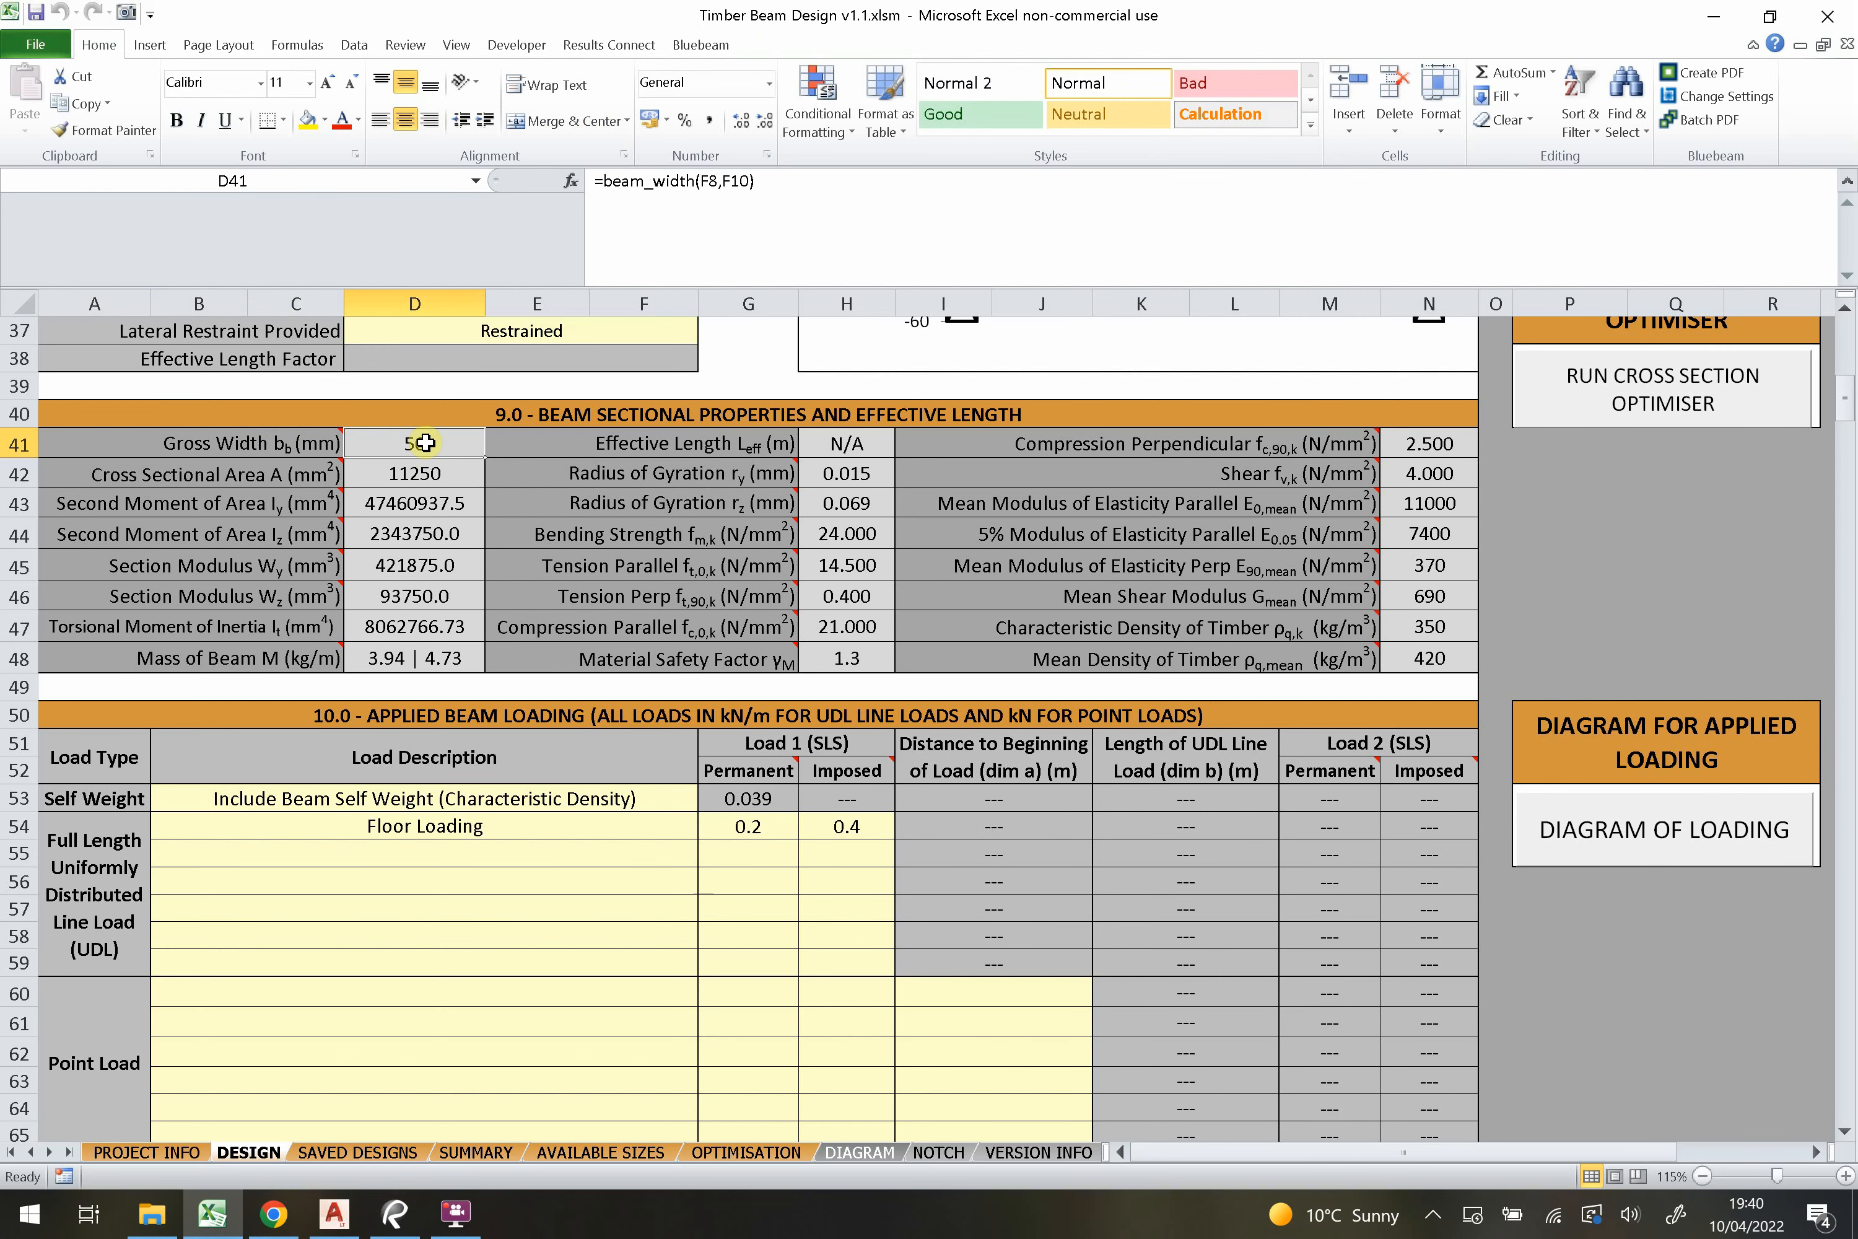
# Set the number of back-to-back sections to 2 and check the gross width in the sectional properties.
pyautogui.scroll(12, 416, 446)
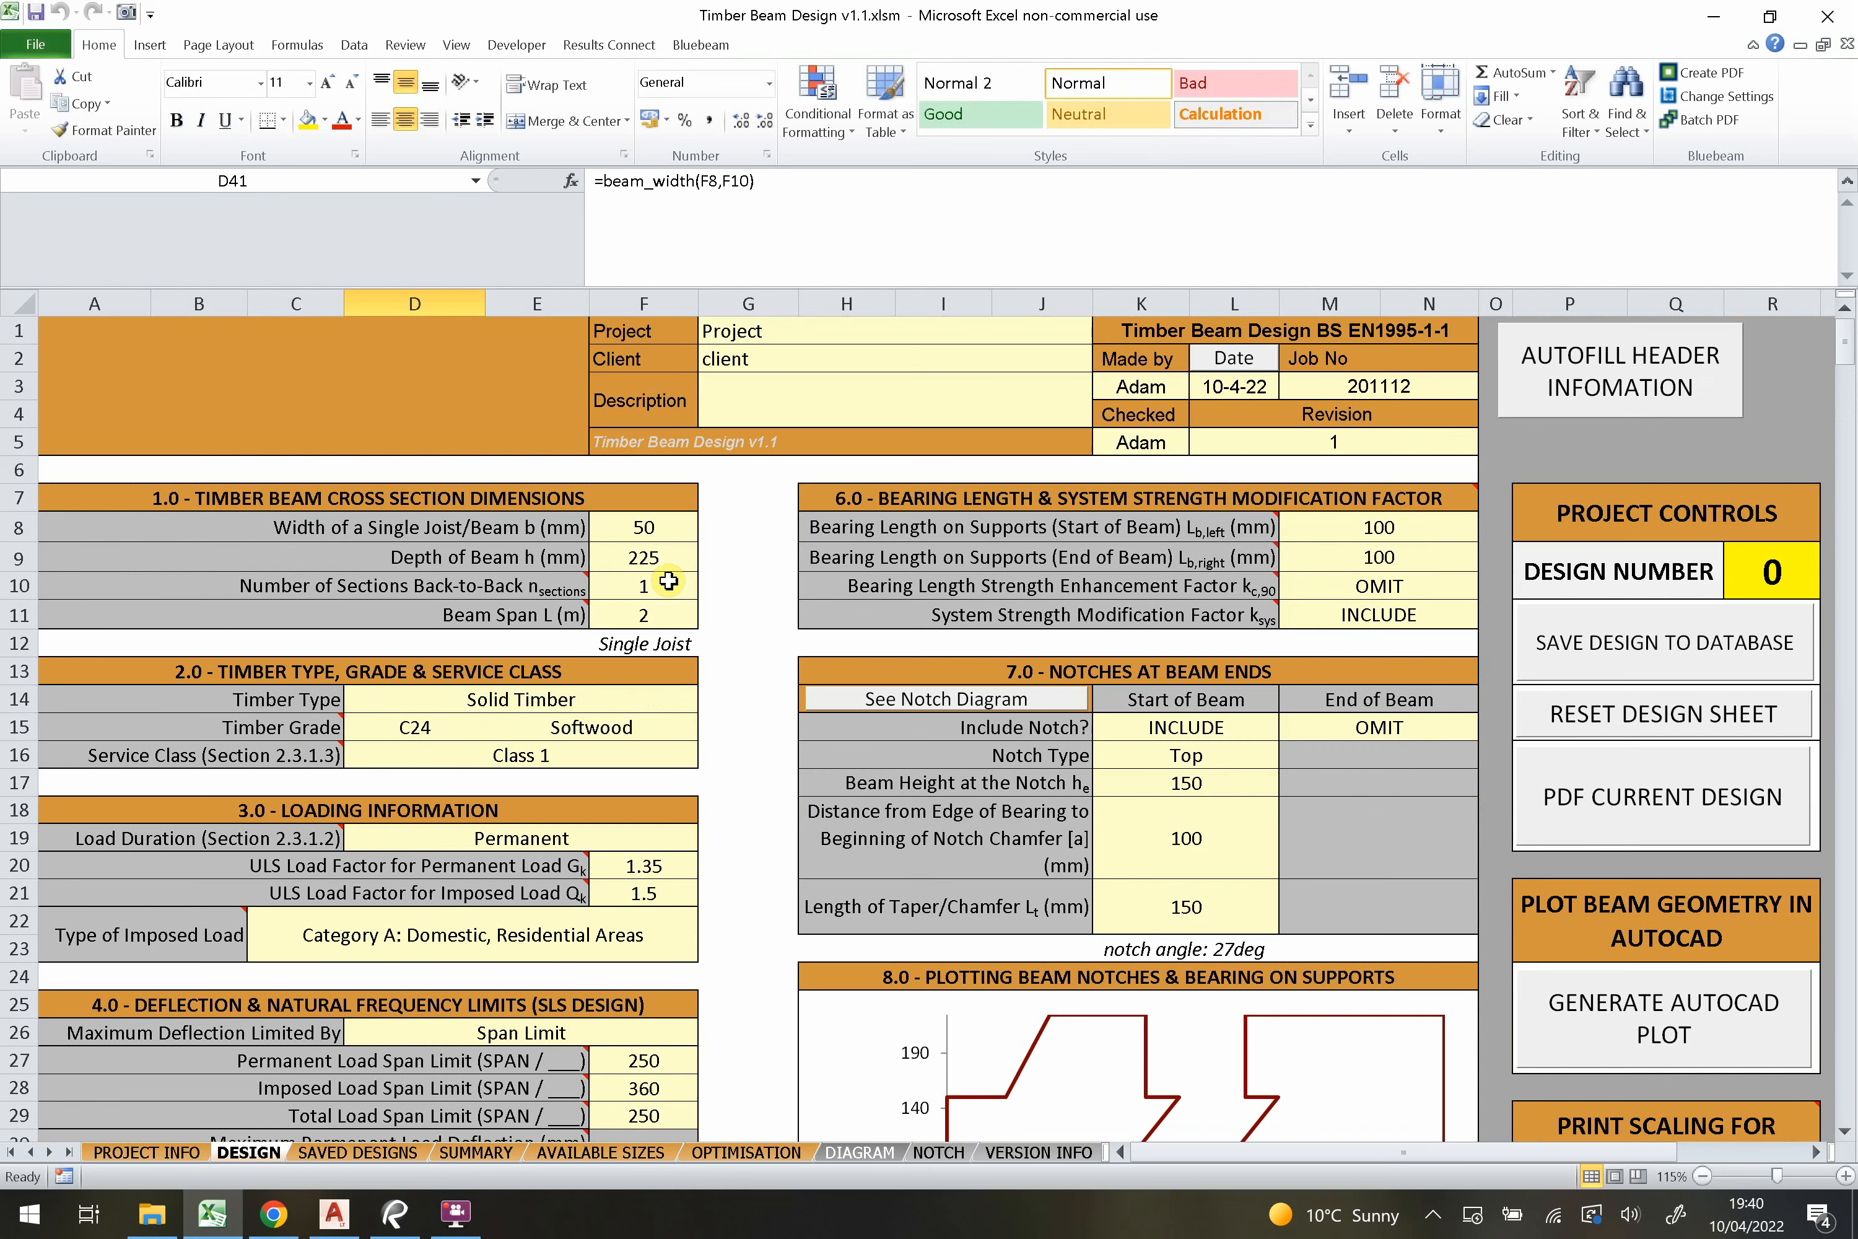
pyautogui.click(669, 581)
pyautogui.click(698, 586)
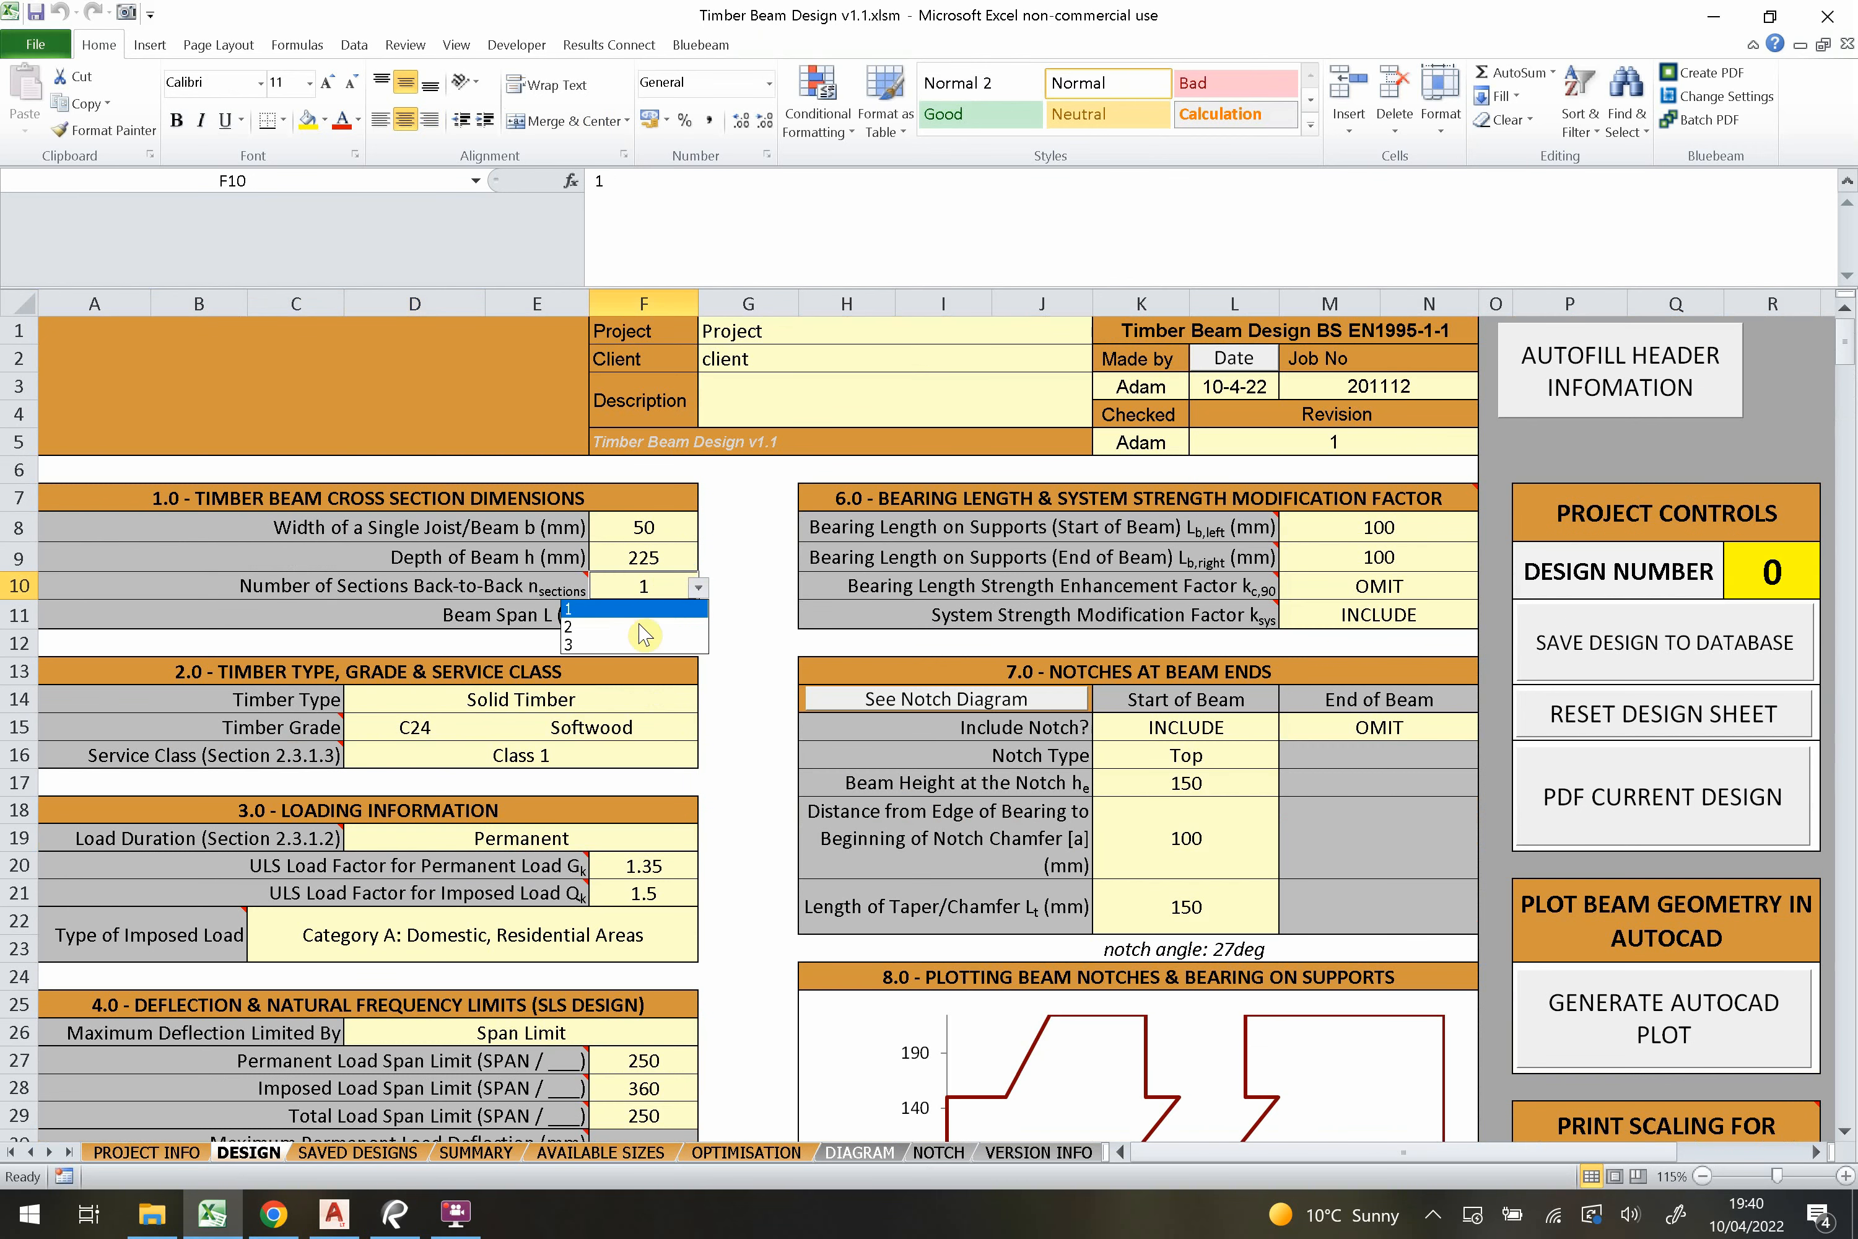
pyautogui.click(640, 622)
pyautogui.scroll(-3, 635, 555)
pyautogui.scroll(-8, 636, 560)
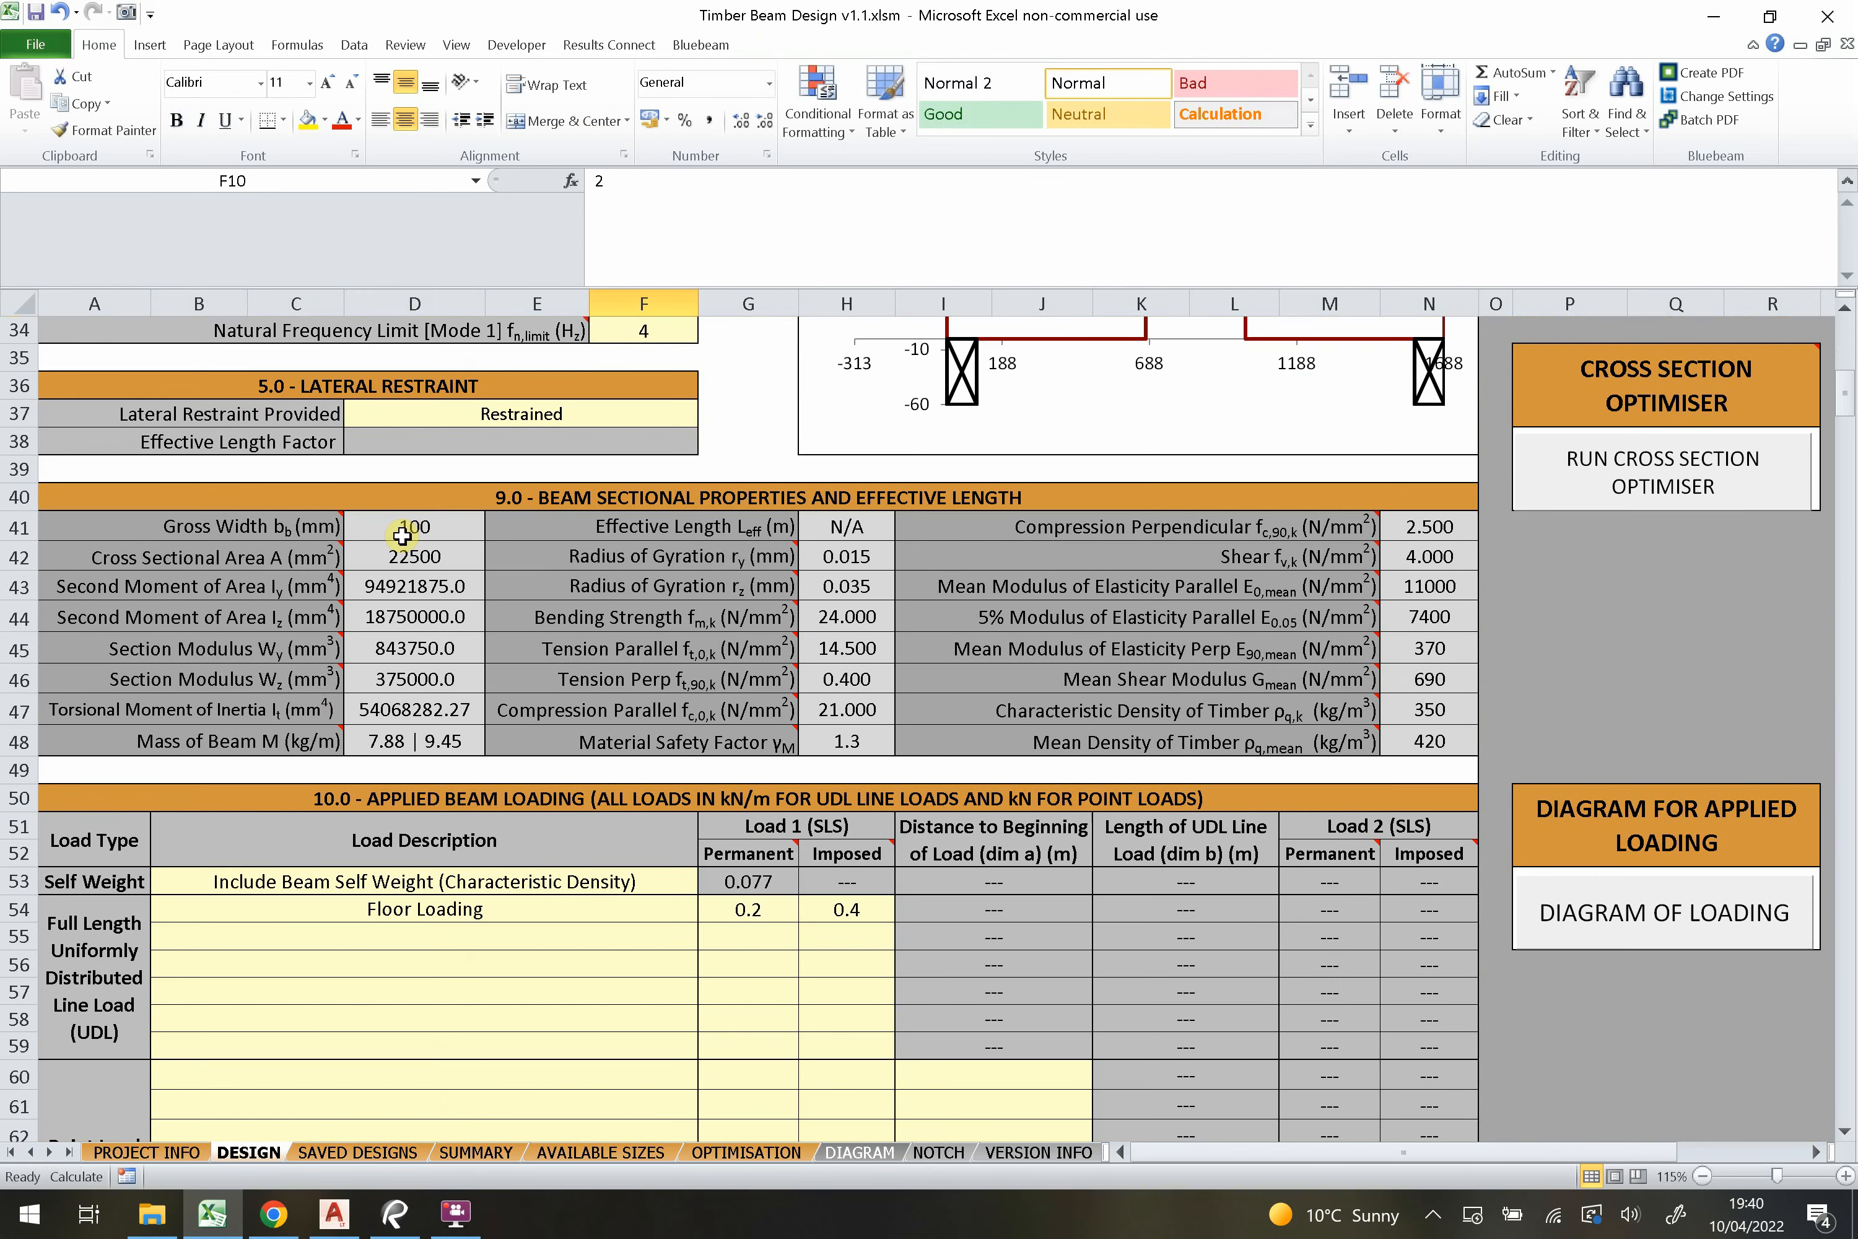
pyautogui.click(407, 526)
# Set the number of back-to-back sections to 1 and return to the beam sectional properties.
pyautogui.scroll(11, 456, 608)
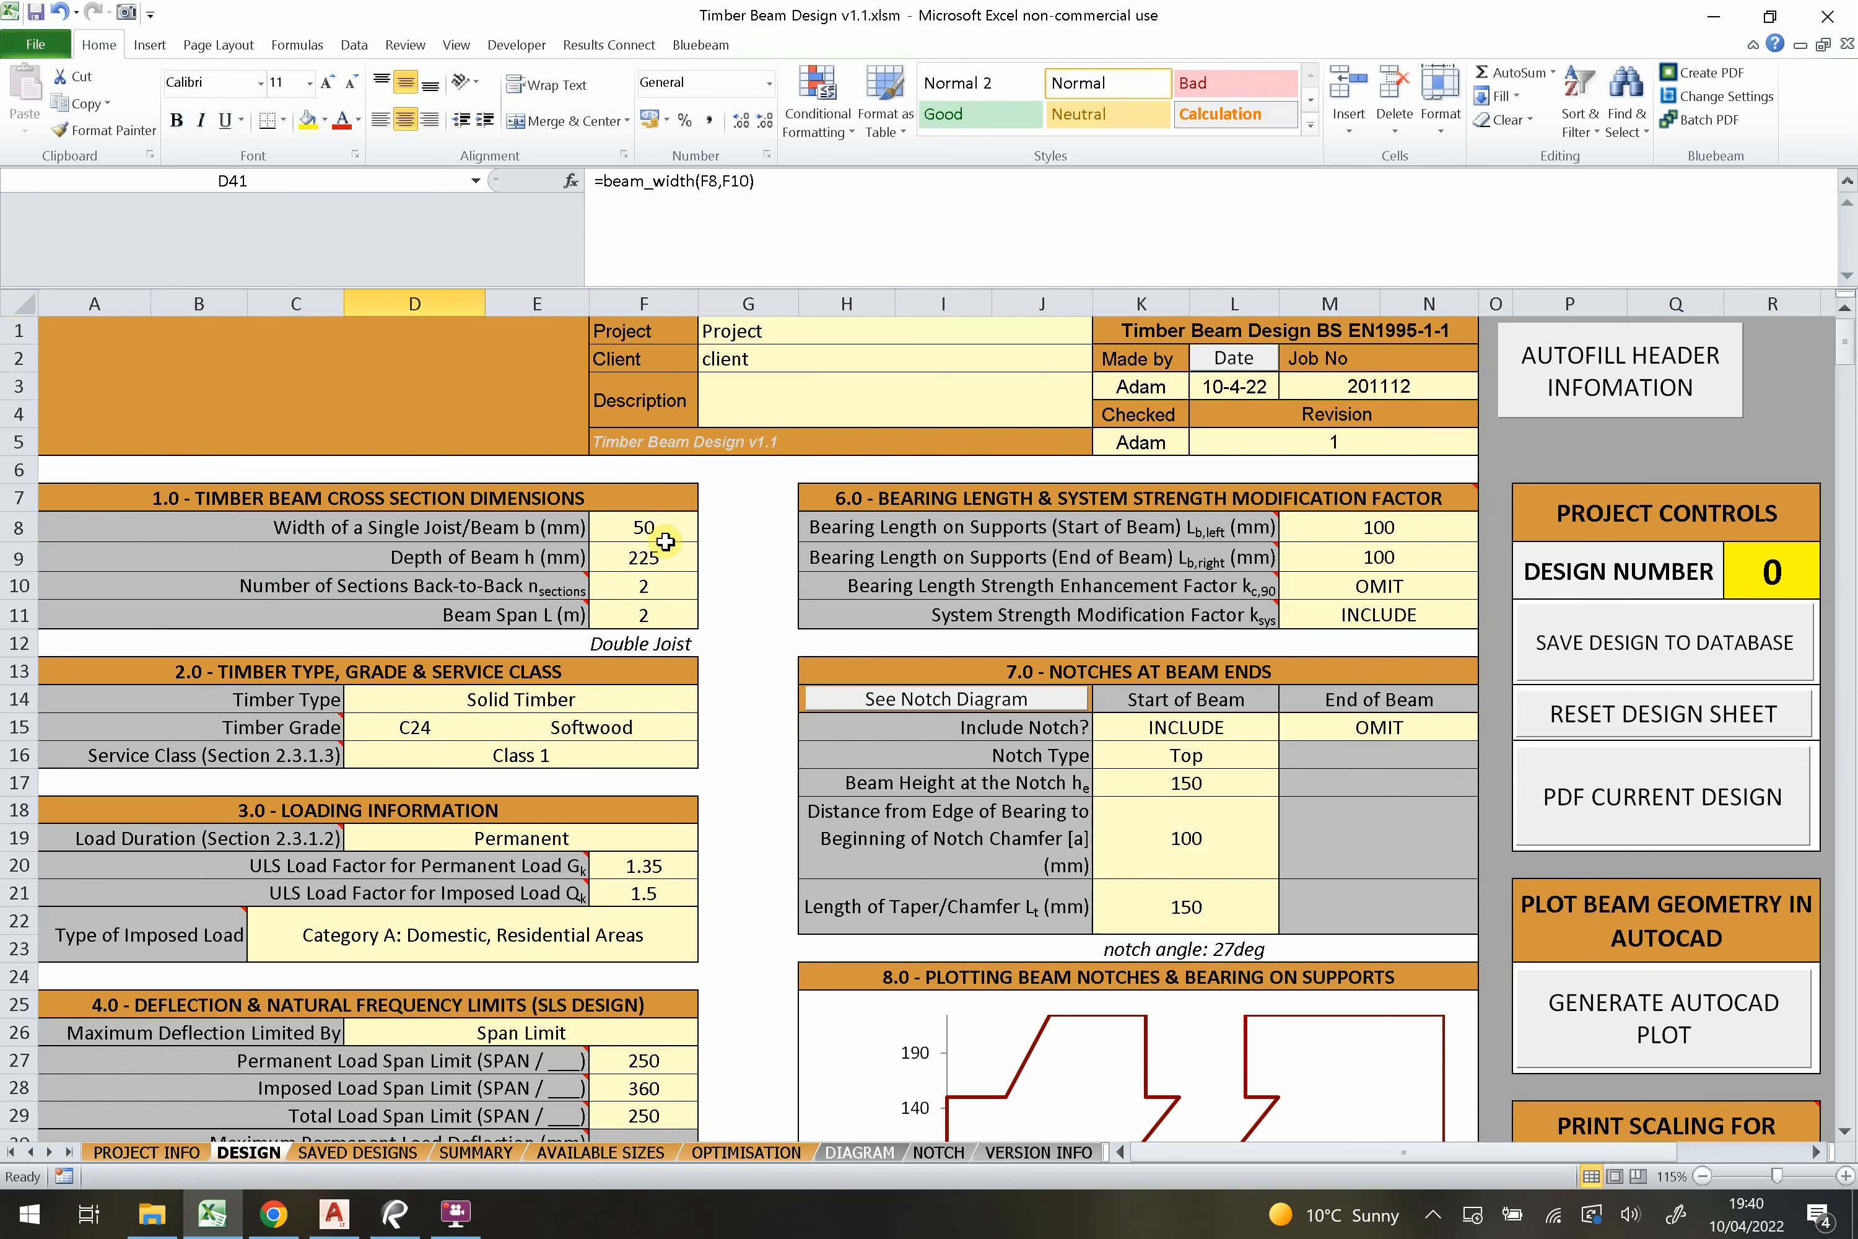
pyautogui.click(668, 586)
pyautogui.click(703, 587)
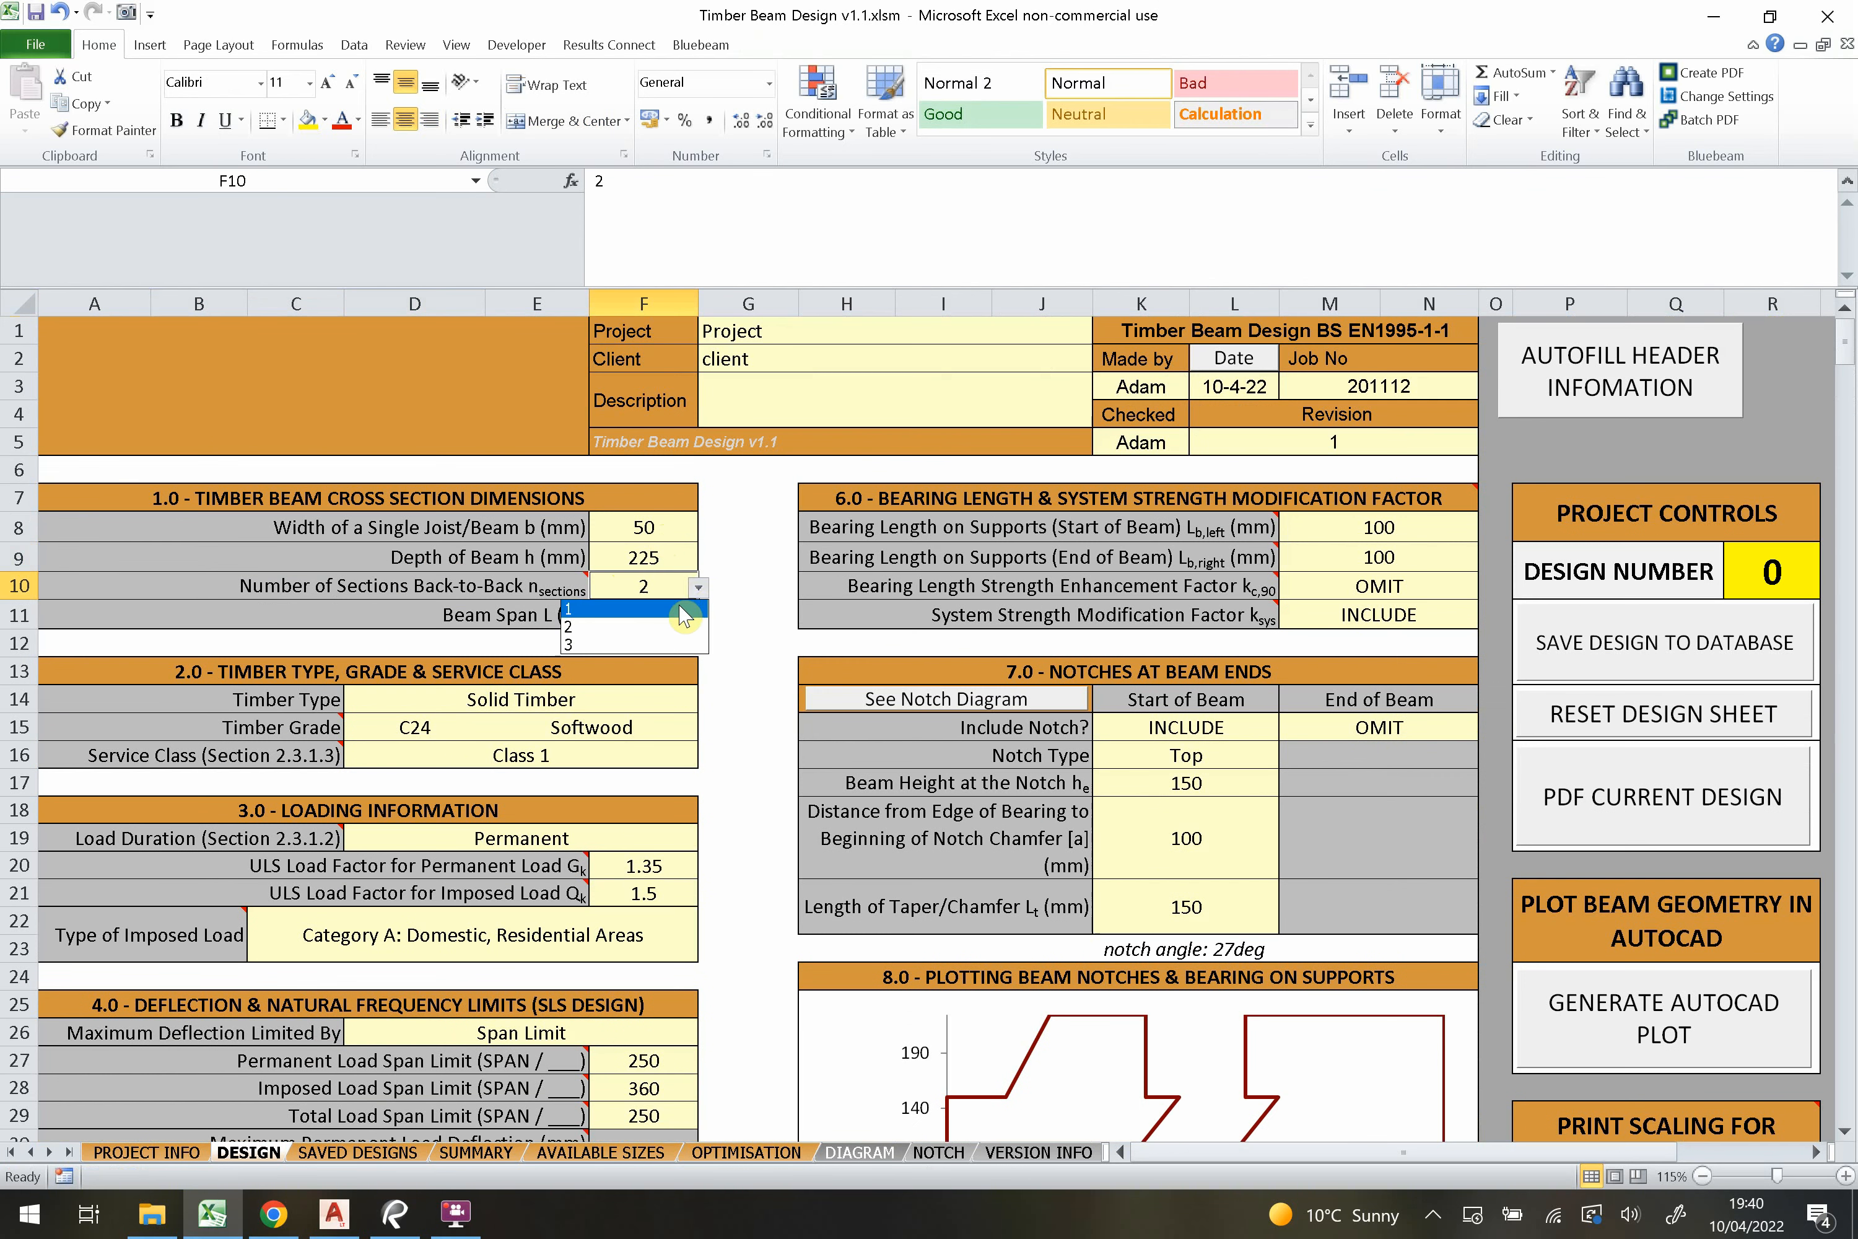
pyautogui.click(679, 609)
pyautogui.scroll(-7, 693, 576)
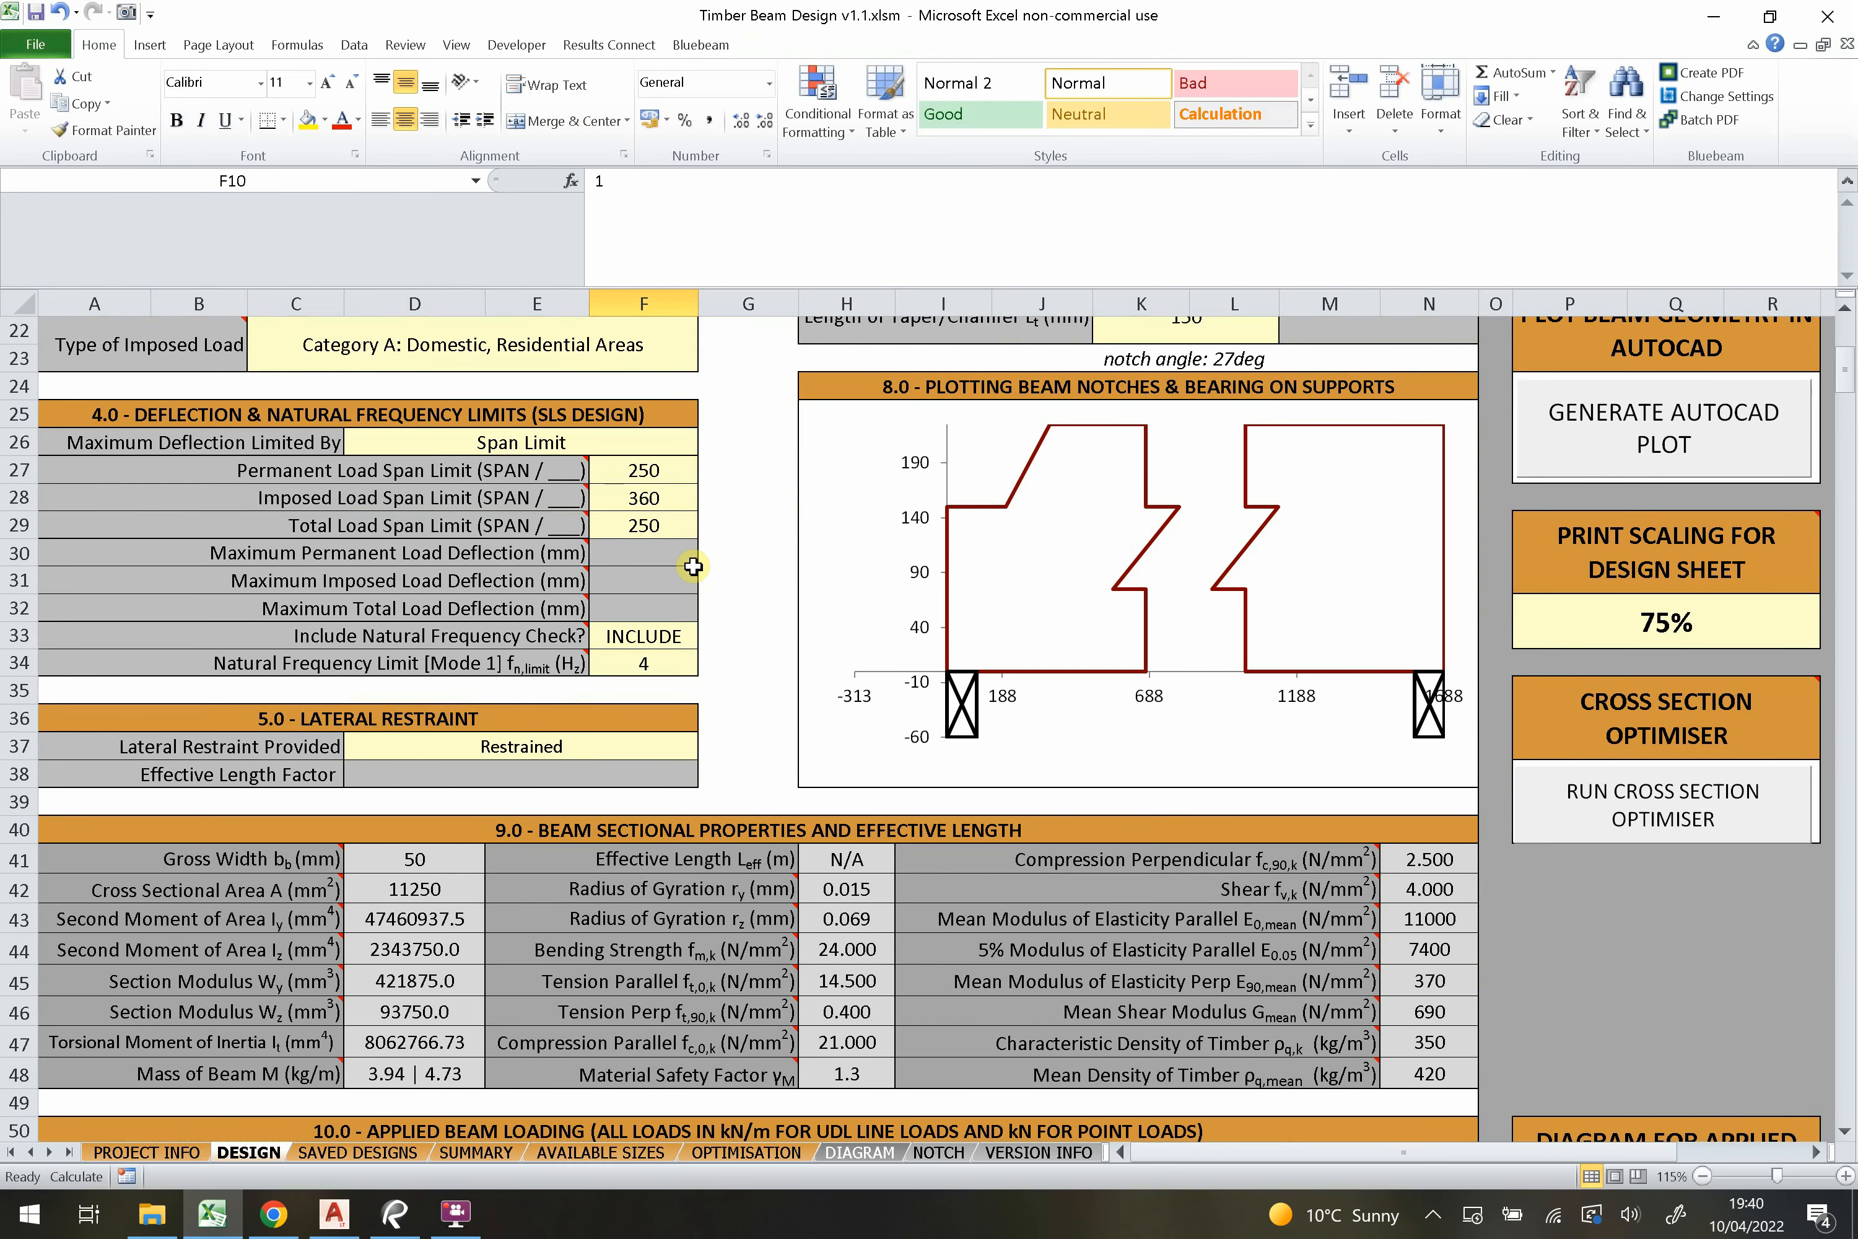
pyautogui.scroll(-4, 693, 566)
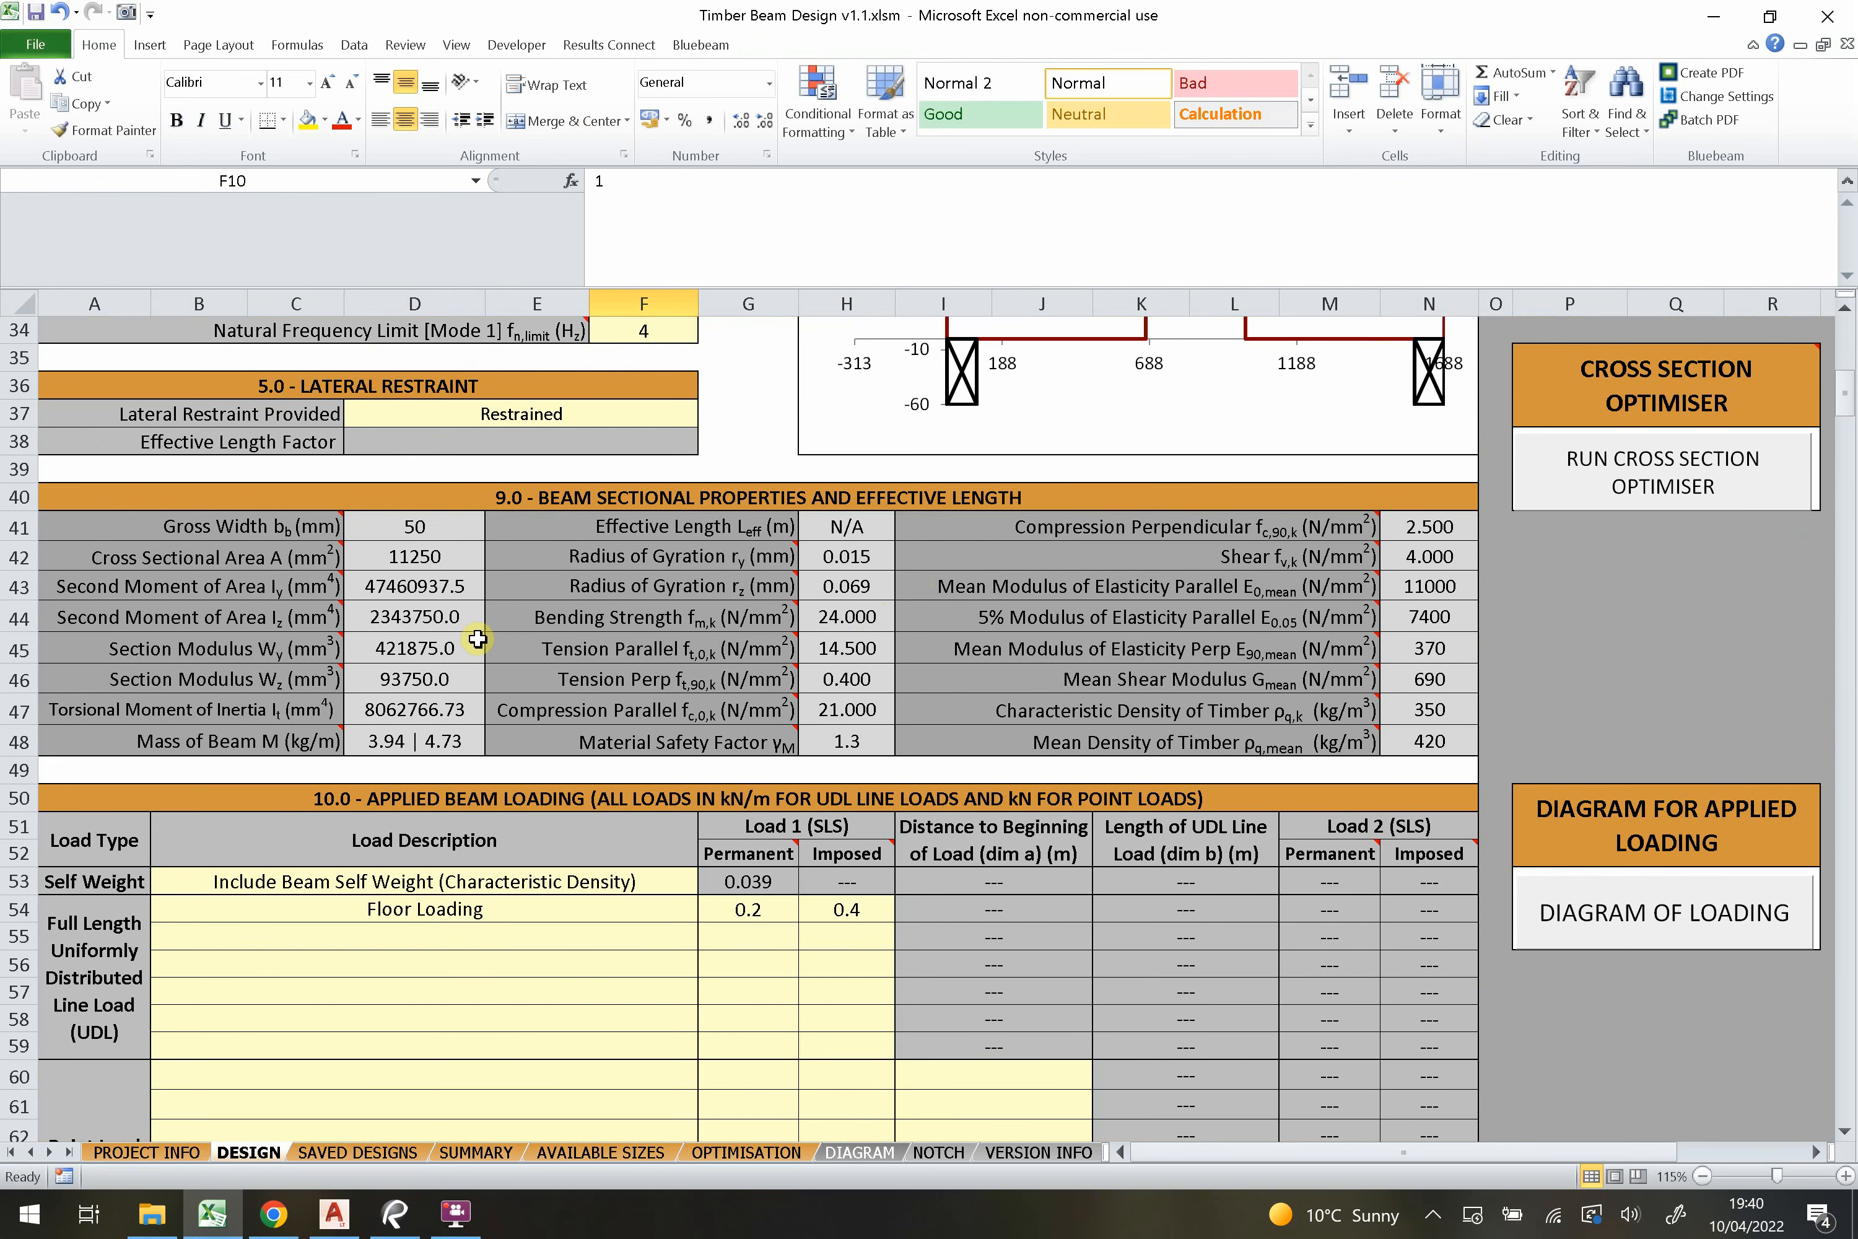
# Examine the cross-sectional area, second moments of area, section moduli, torsional inertia and beam mass, including the note on the mass densities.
pyautogui.moveTo(536, 600)
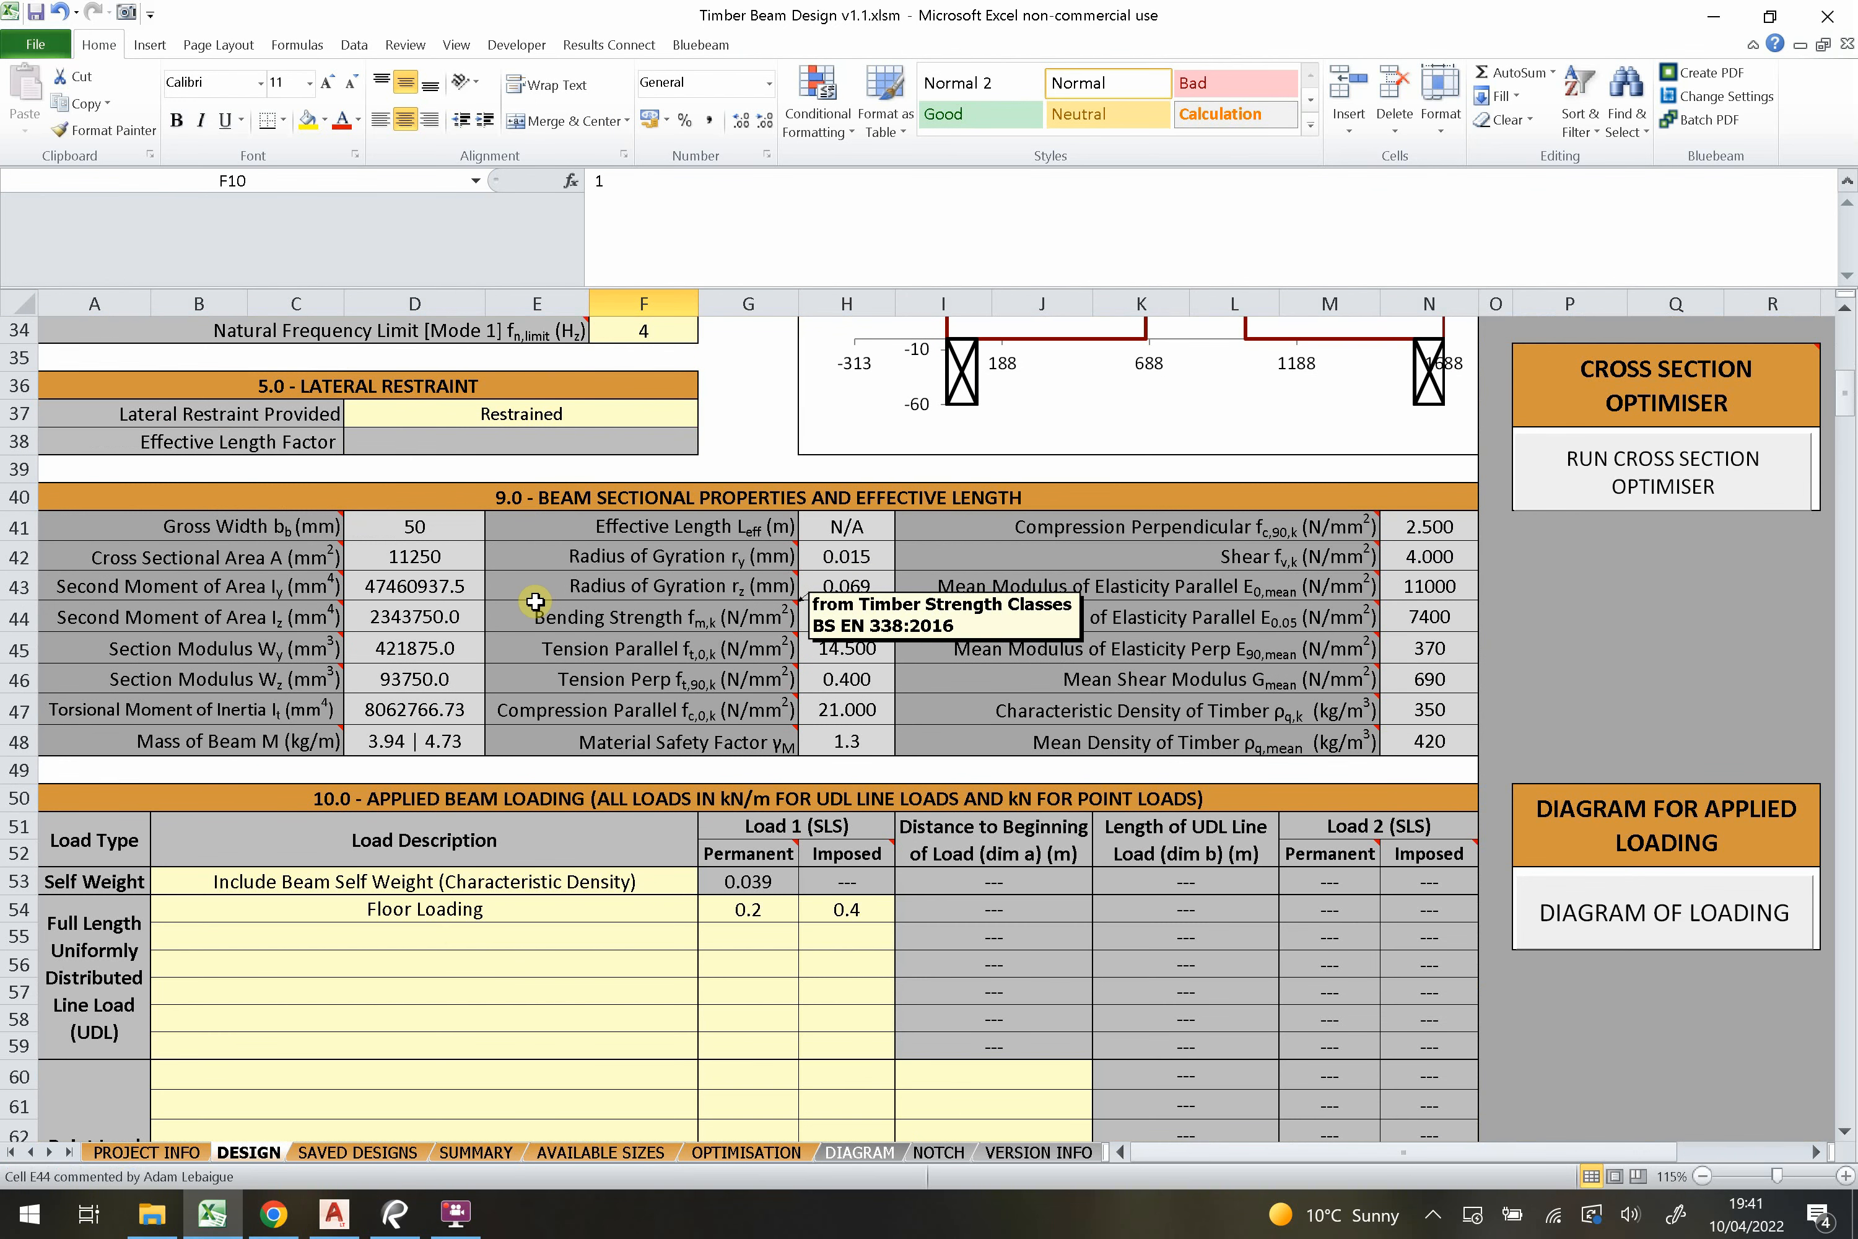
pyautogui.click(296, 557)
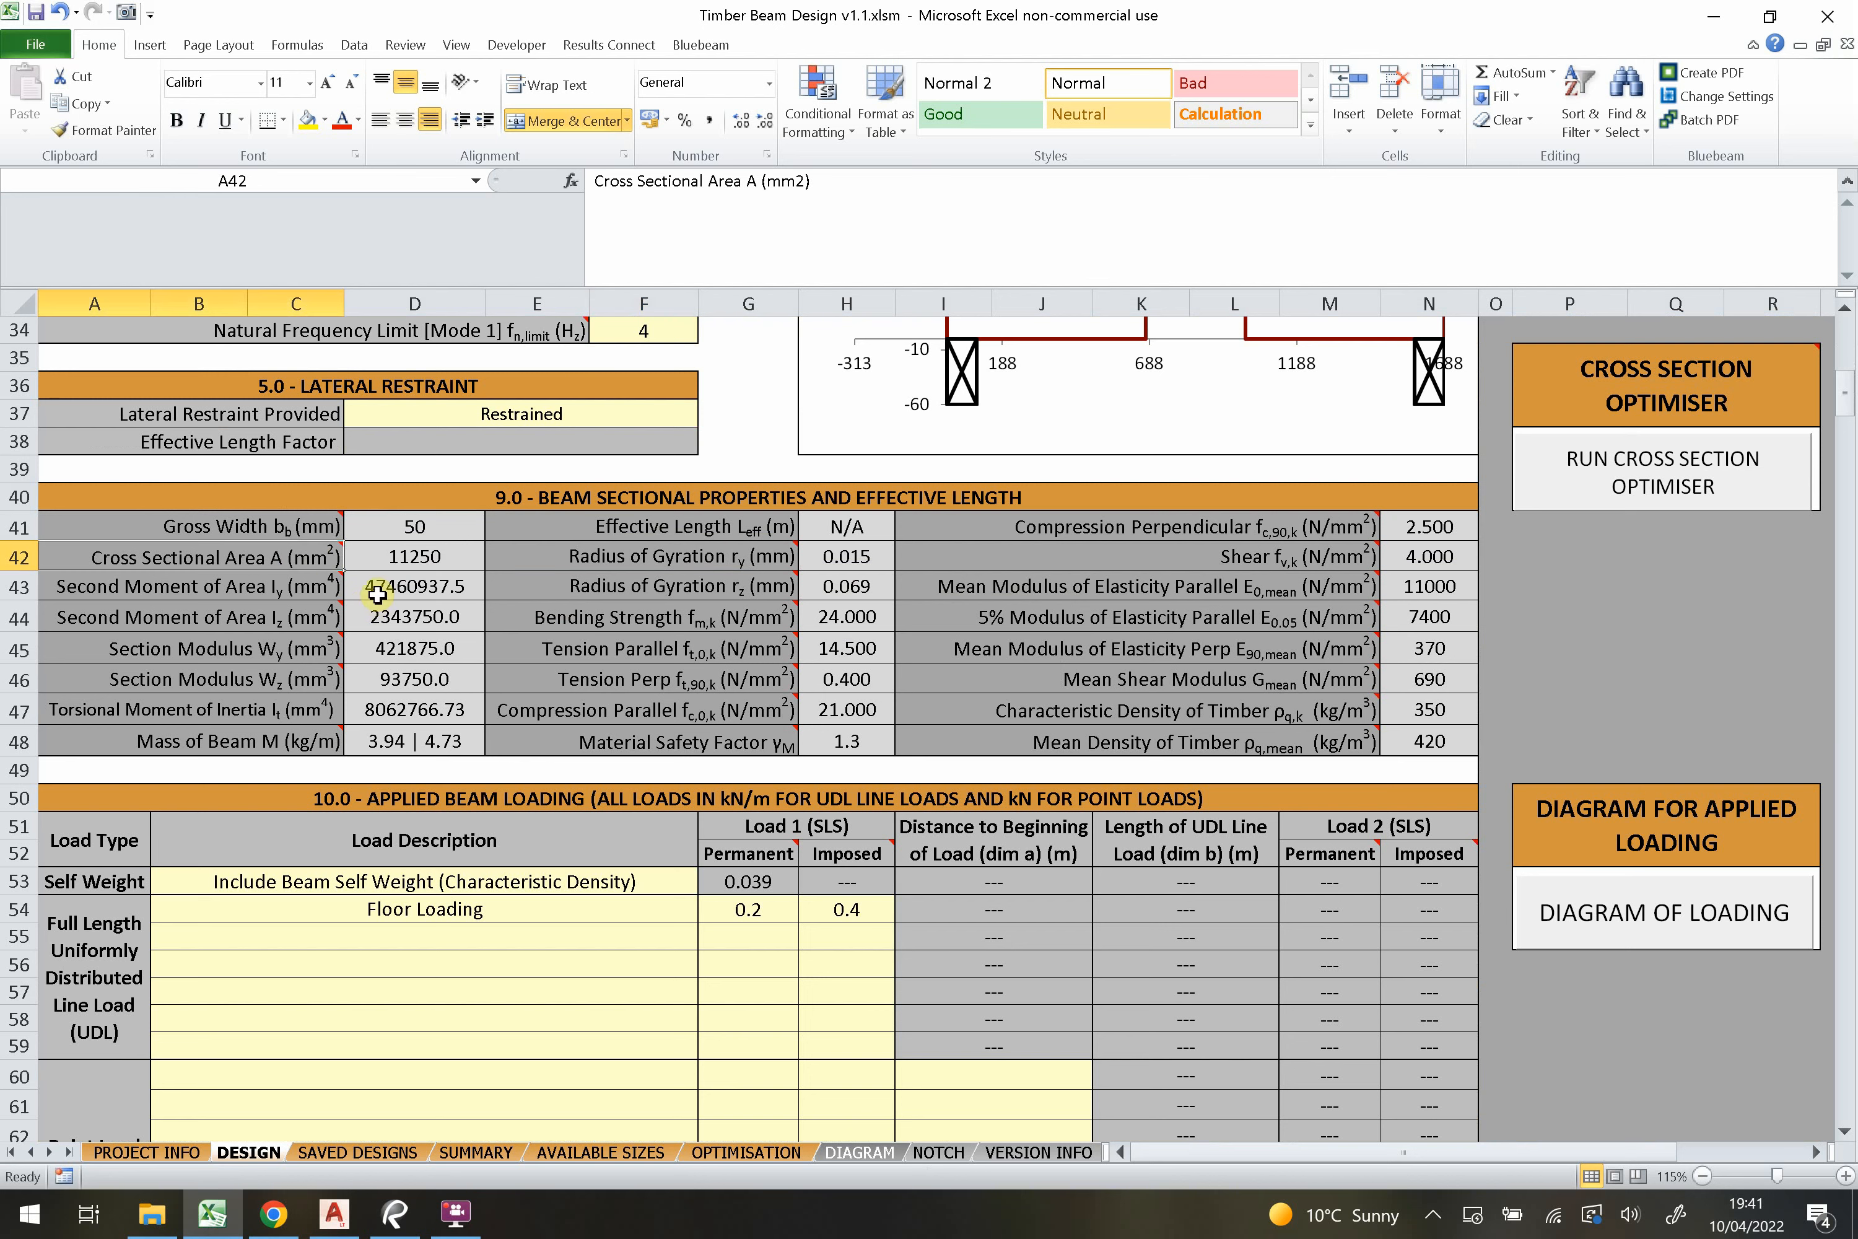
pyautogui.click(296, 587)
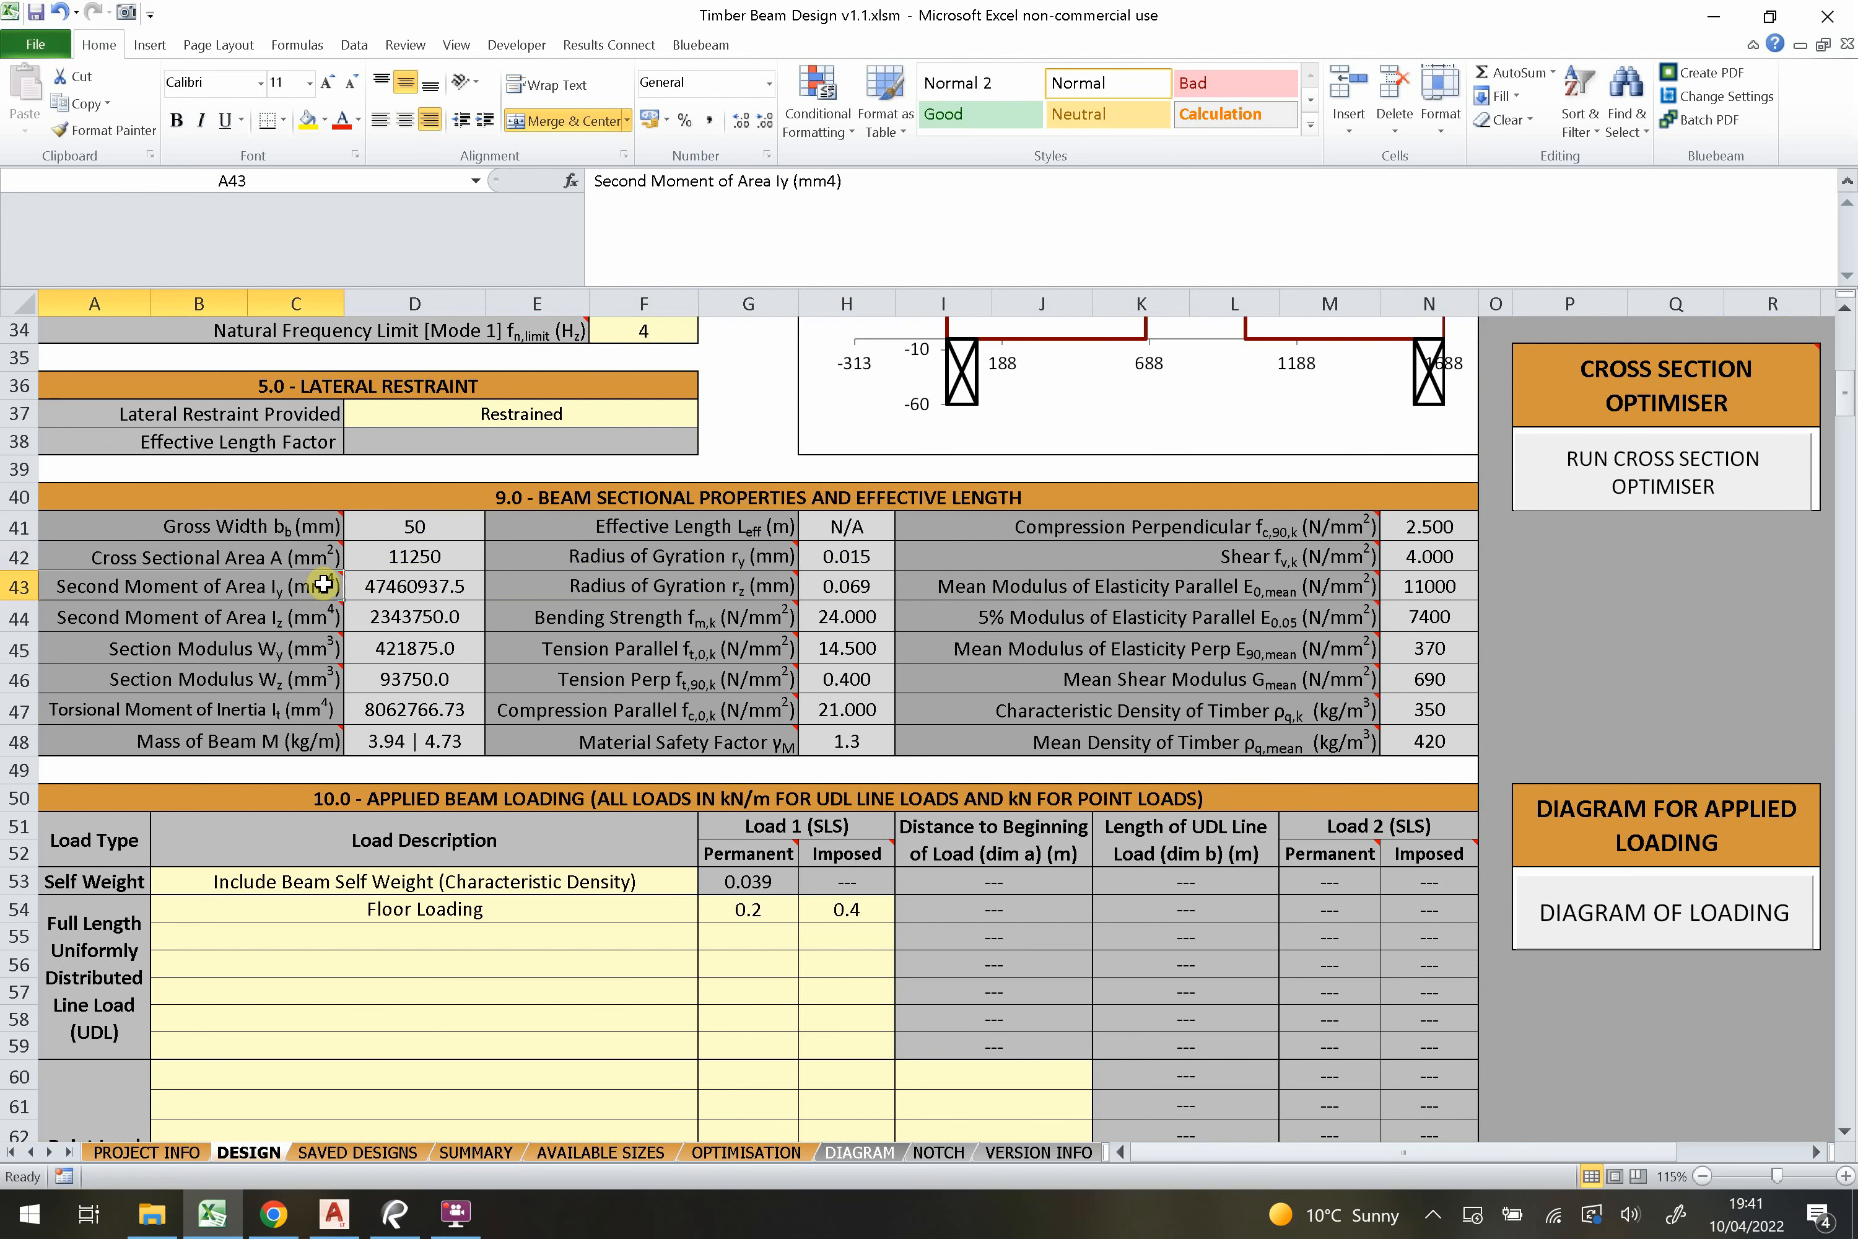
pyautogui.scroll(-1, 328, 601)
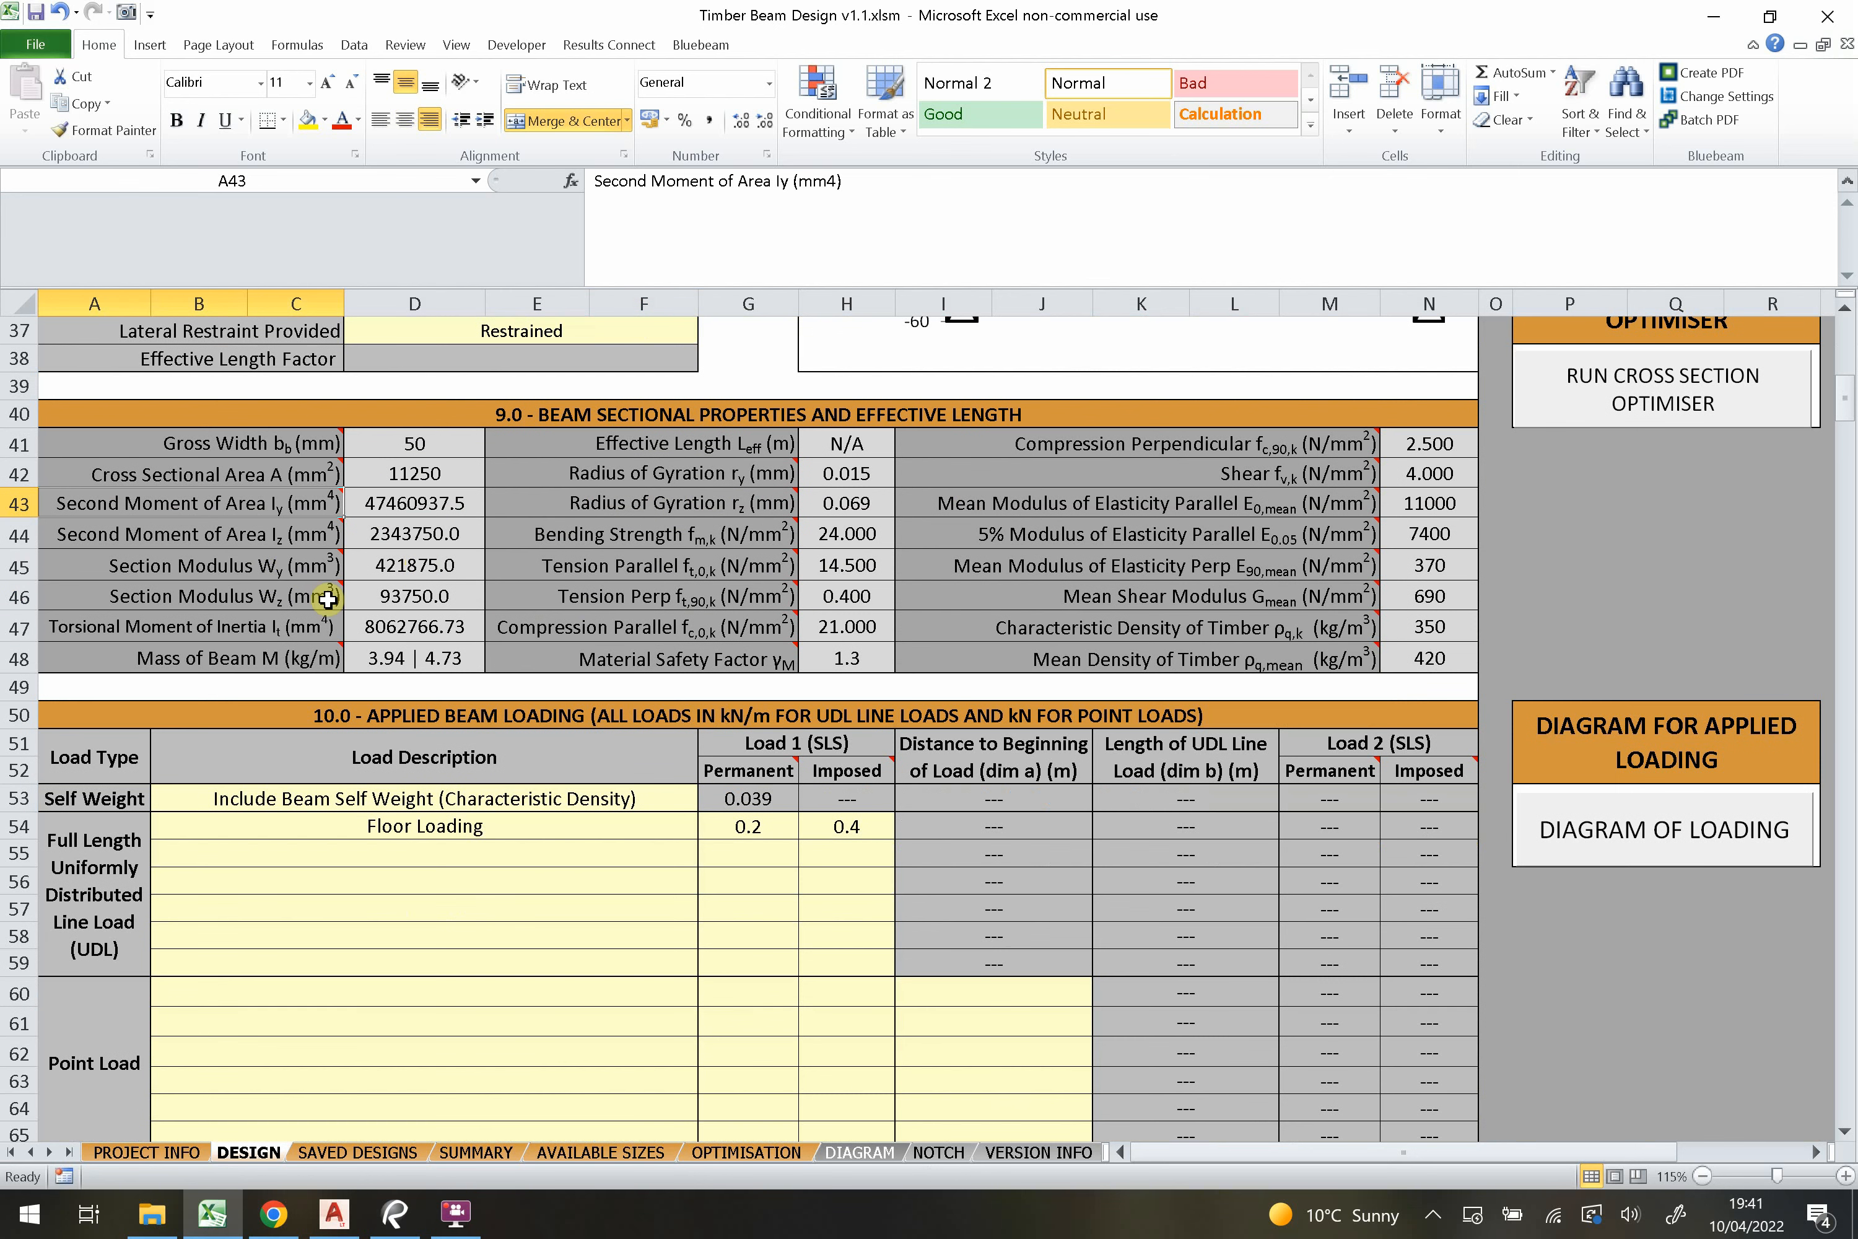
pyautogui.click(286, 568)
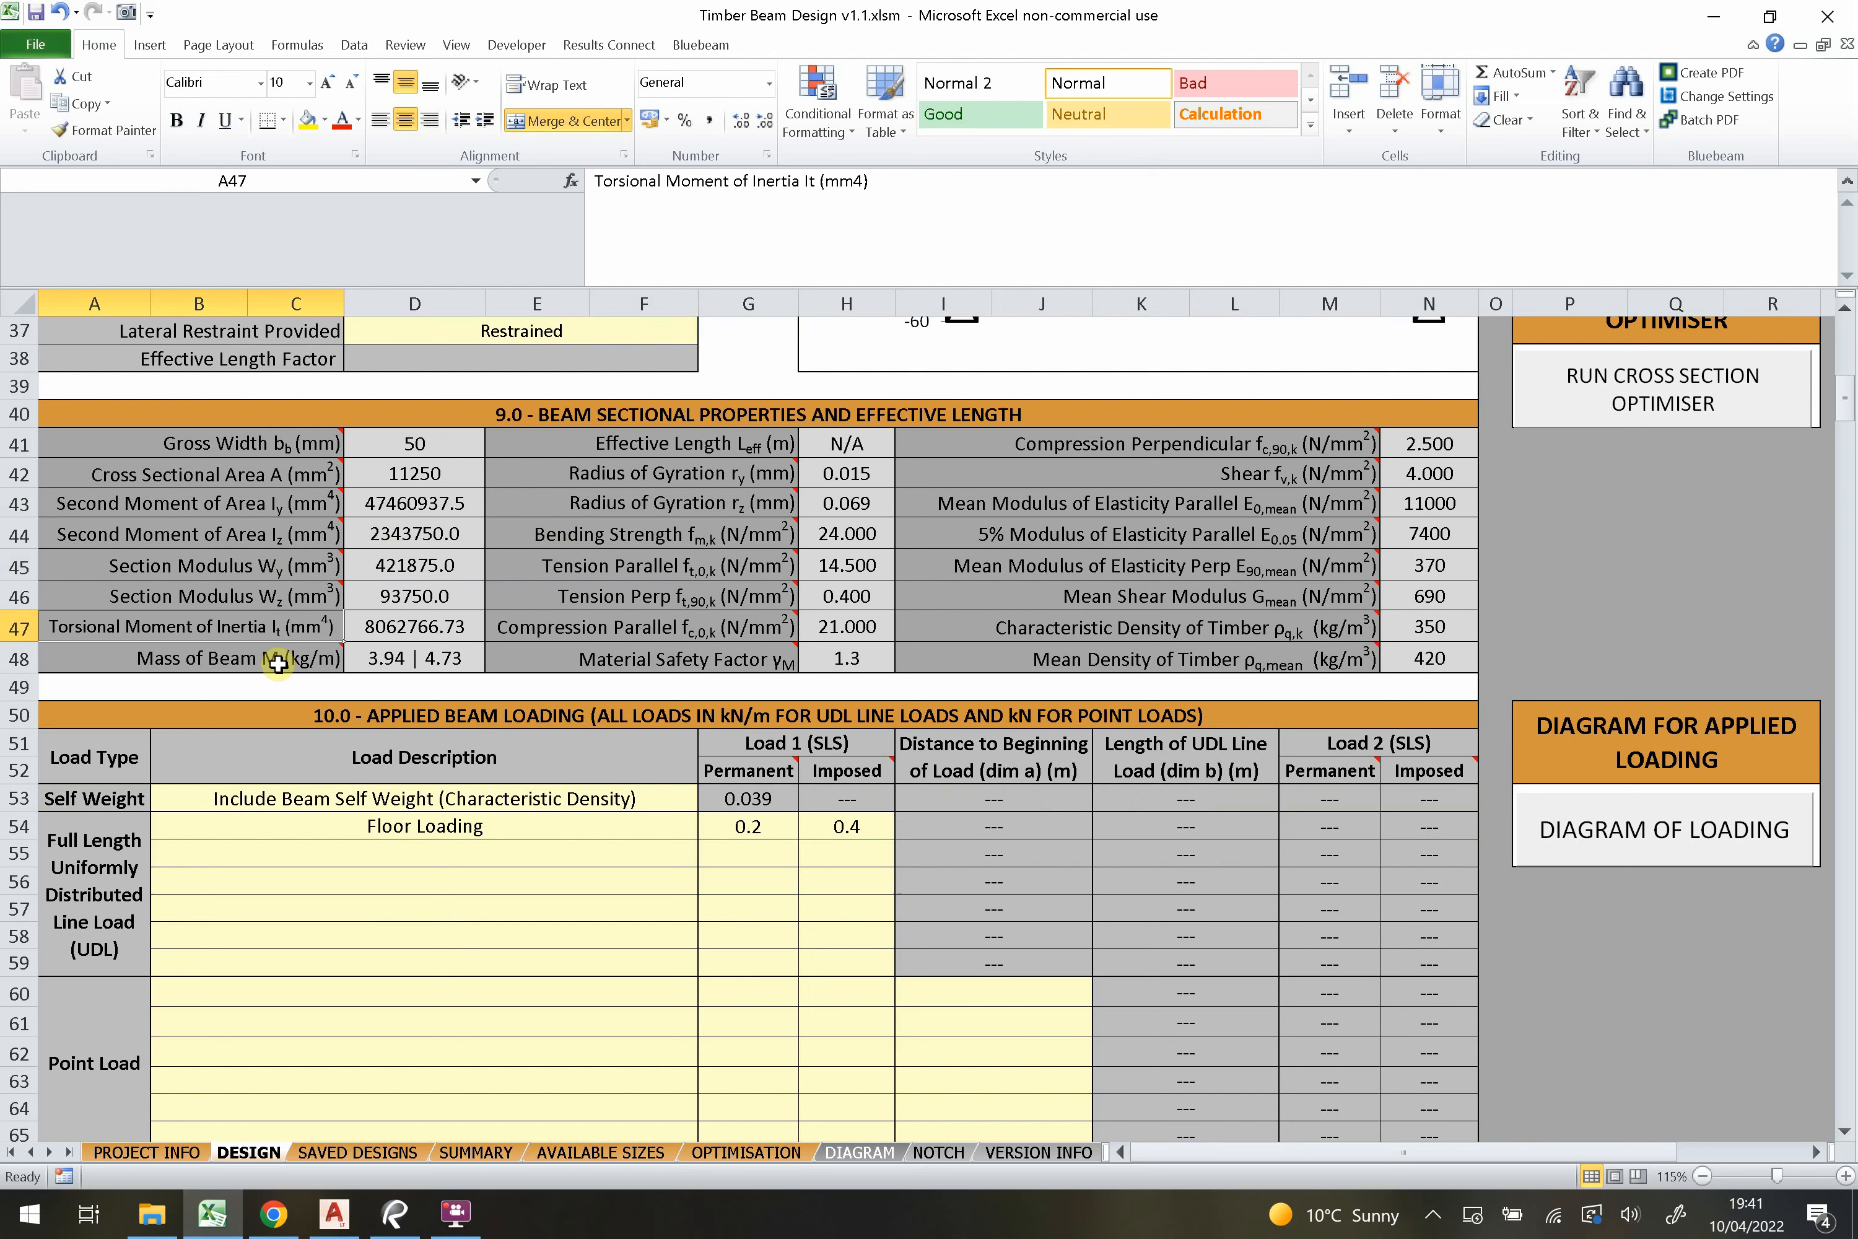
pyautogui.click(306, 657)
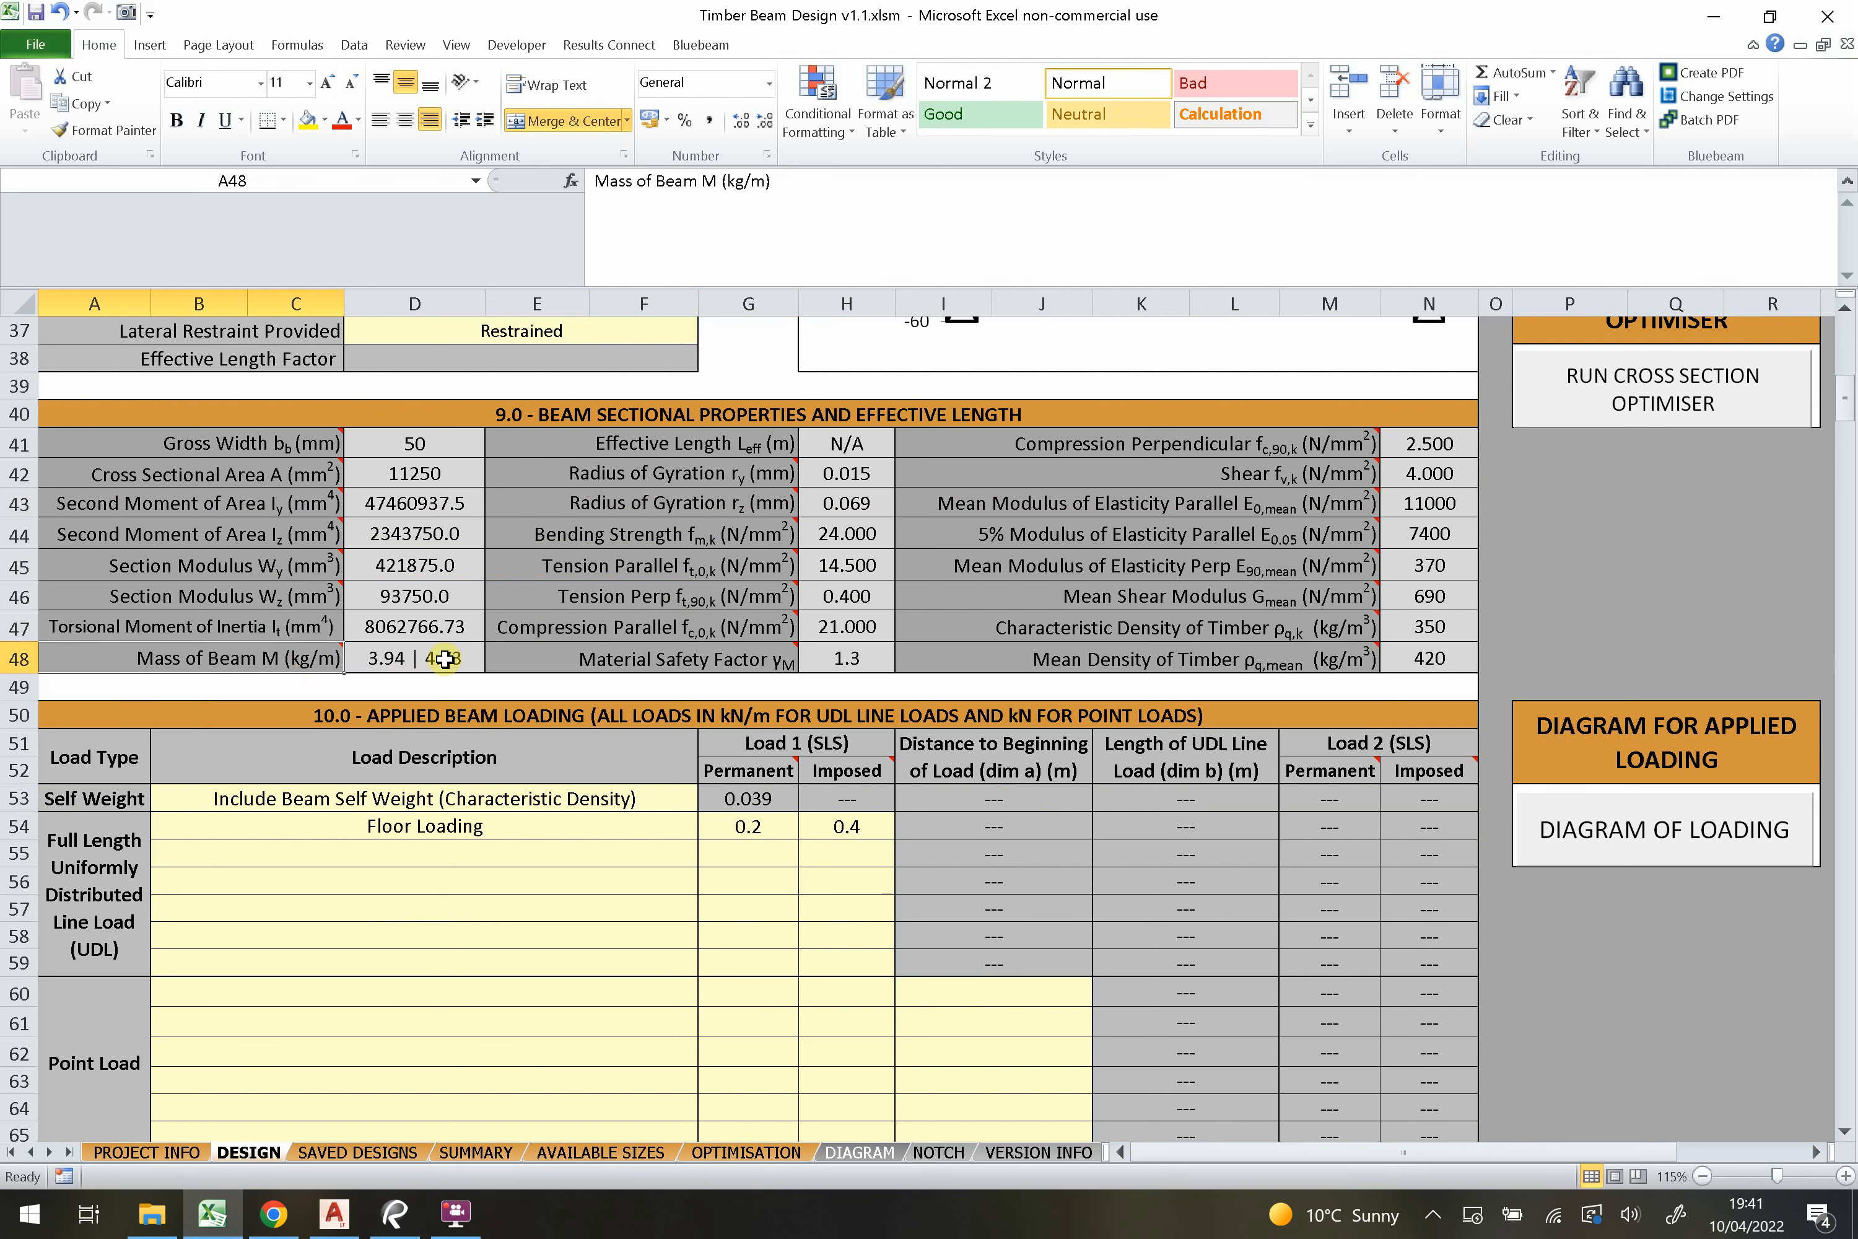
pyautogui.moveTo(316, 657)
pyautogui.click(392, 660)
pyautogui.click(310, 657)
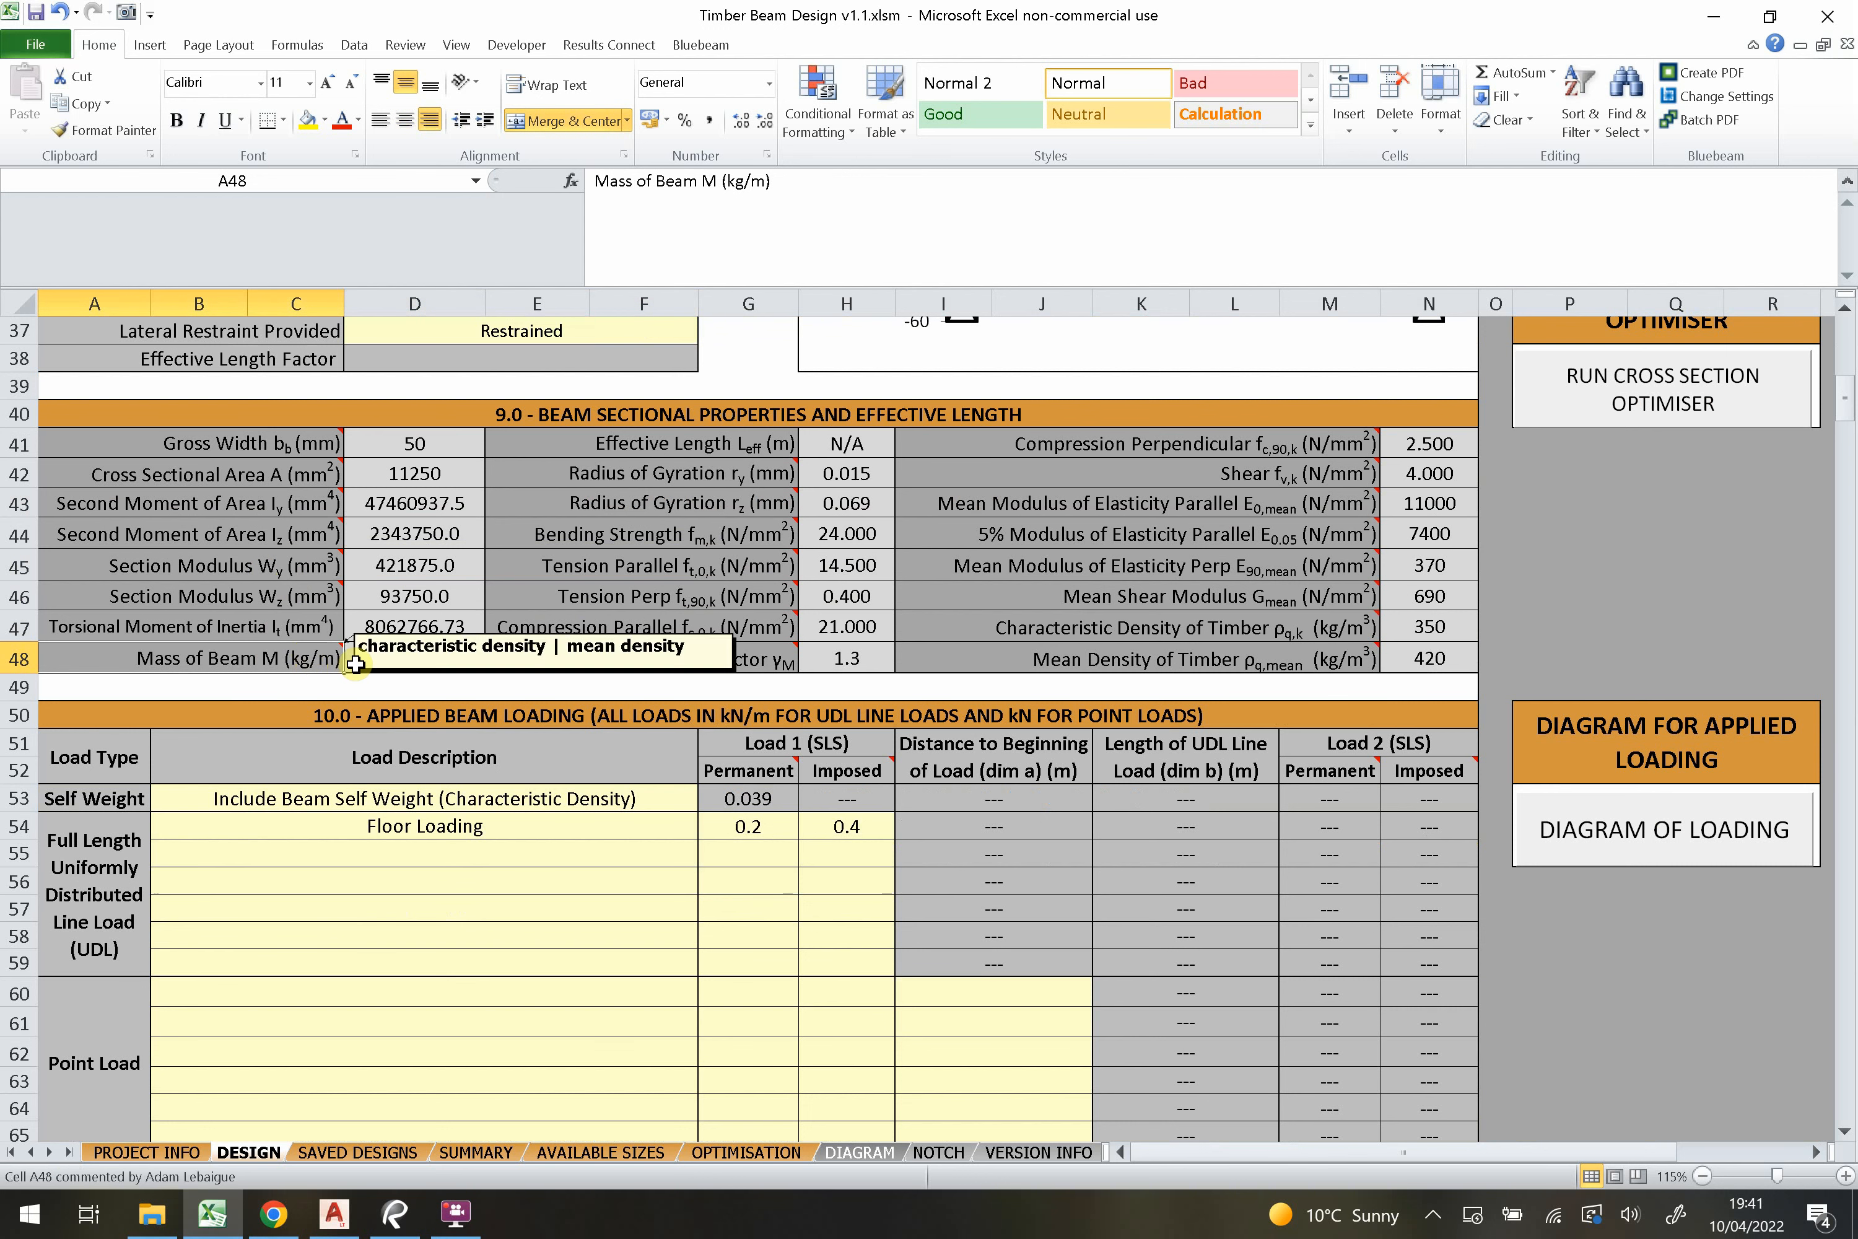
pyautogui.click(424, 655)
# Set the lateral restraint to Unrestrained - Load at Comp Edge and check the effective length.
pyautogui.click(862, 436)
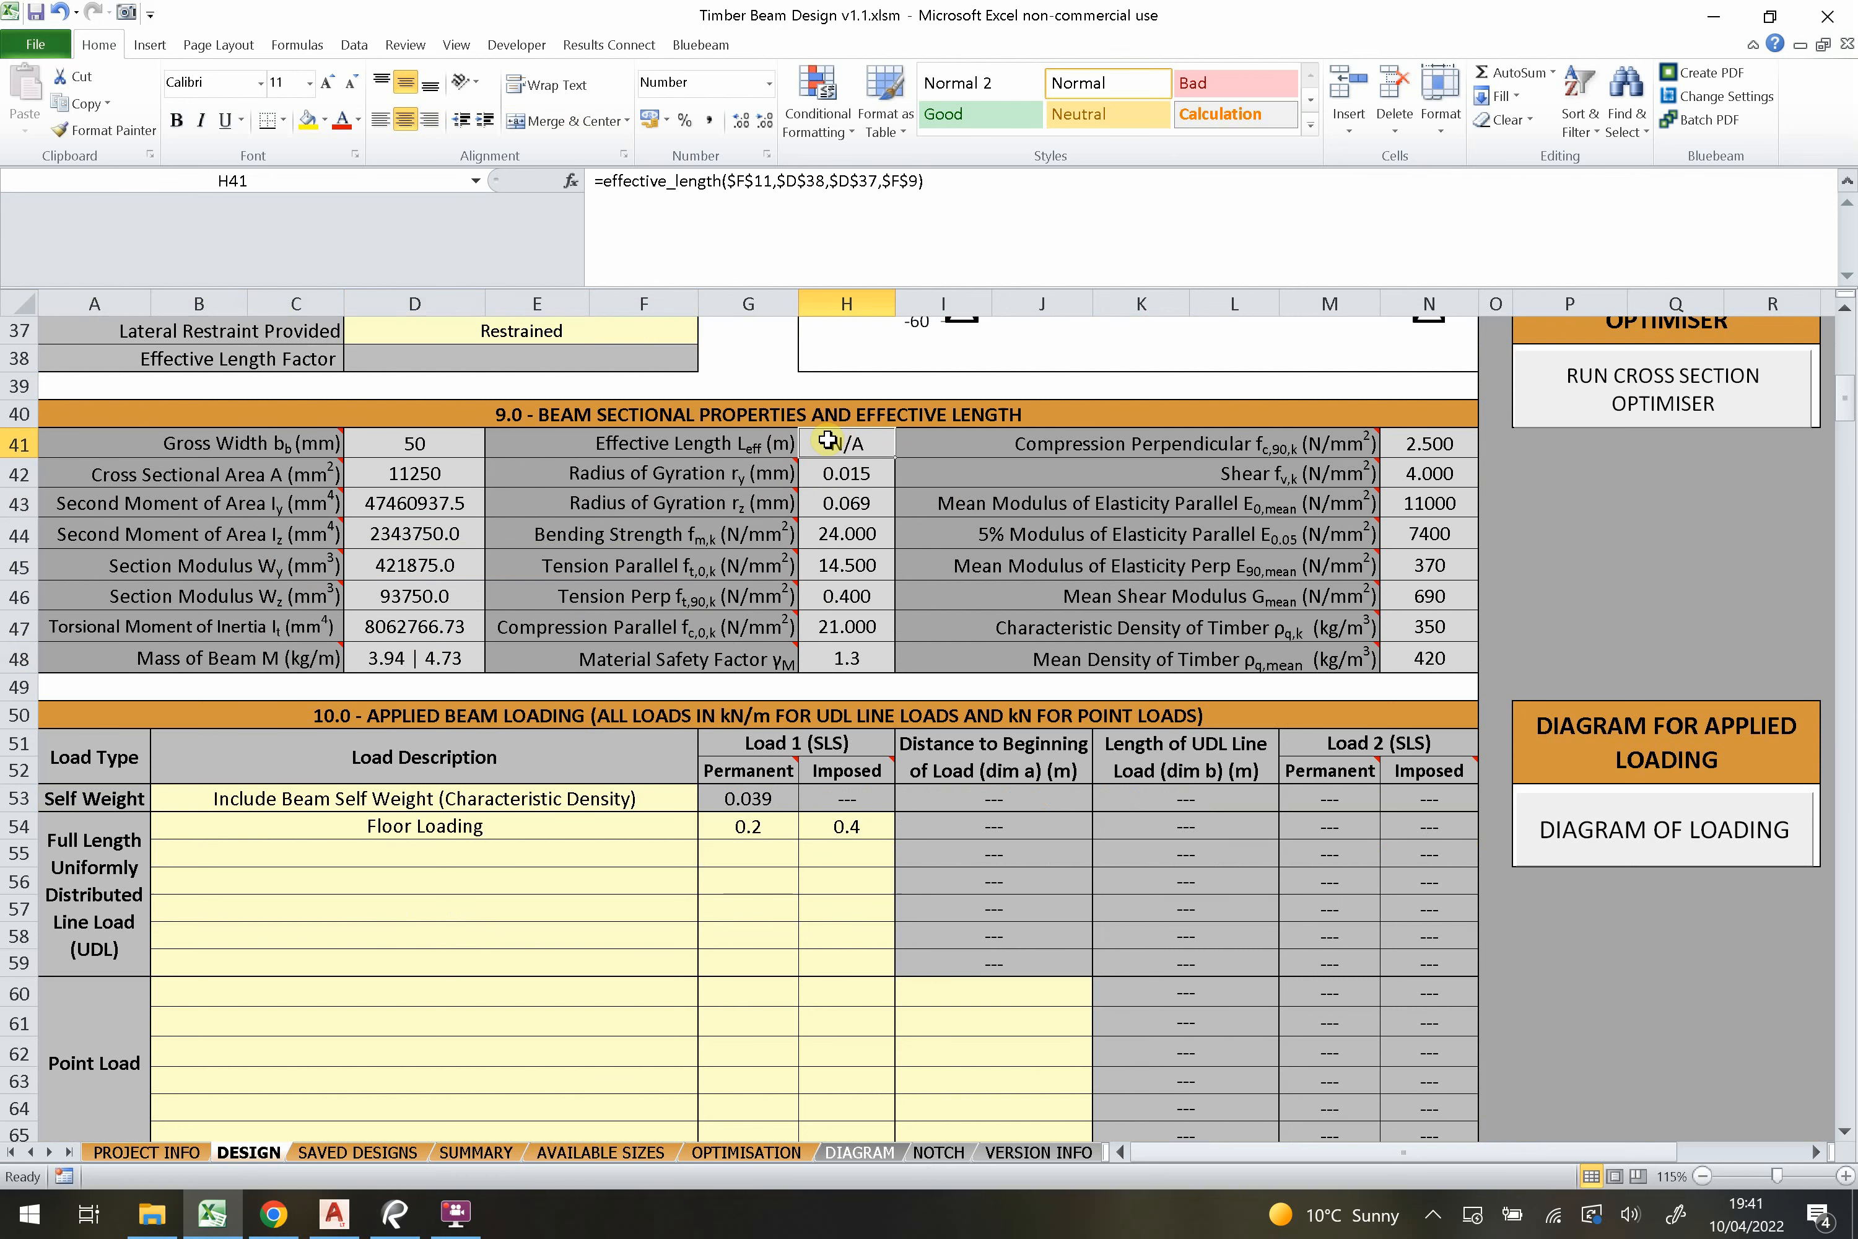
pyautogui.scroll(1, 838, 440)
pyautogui.click(688, 414)
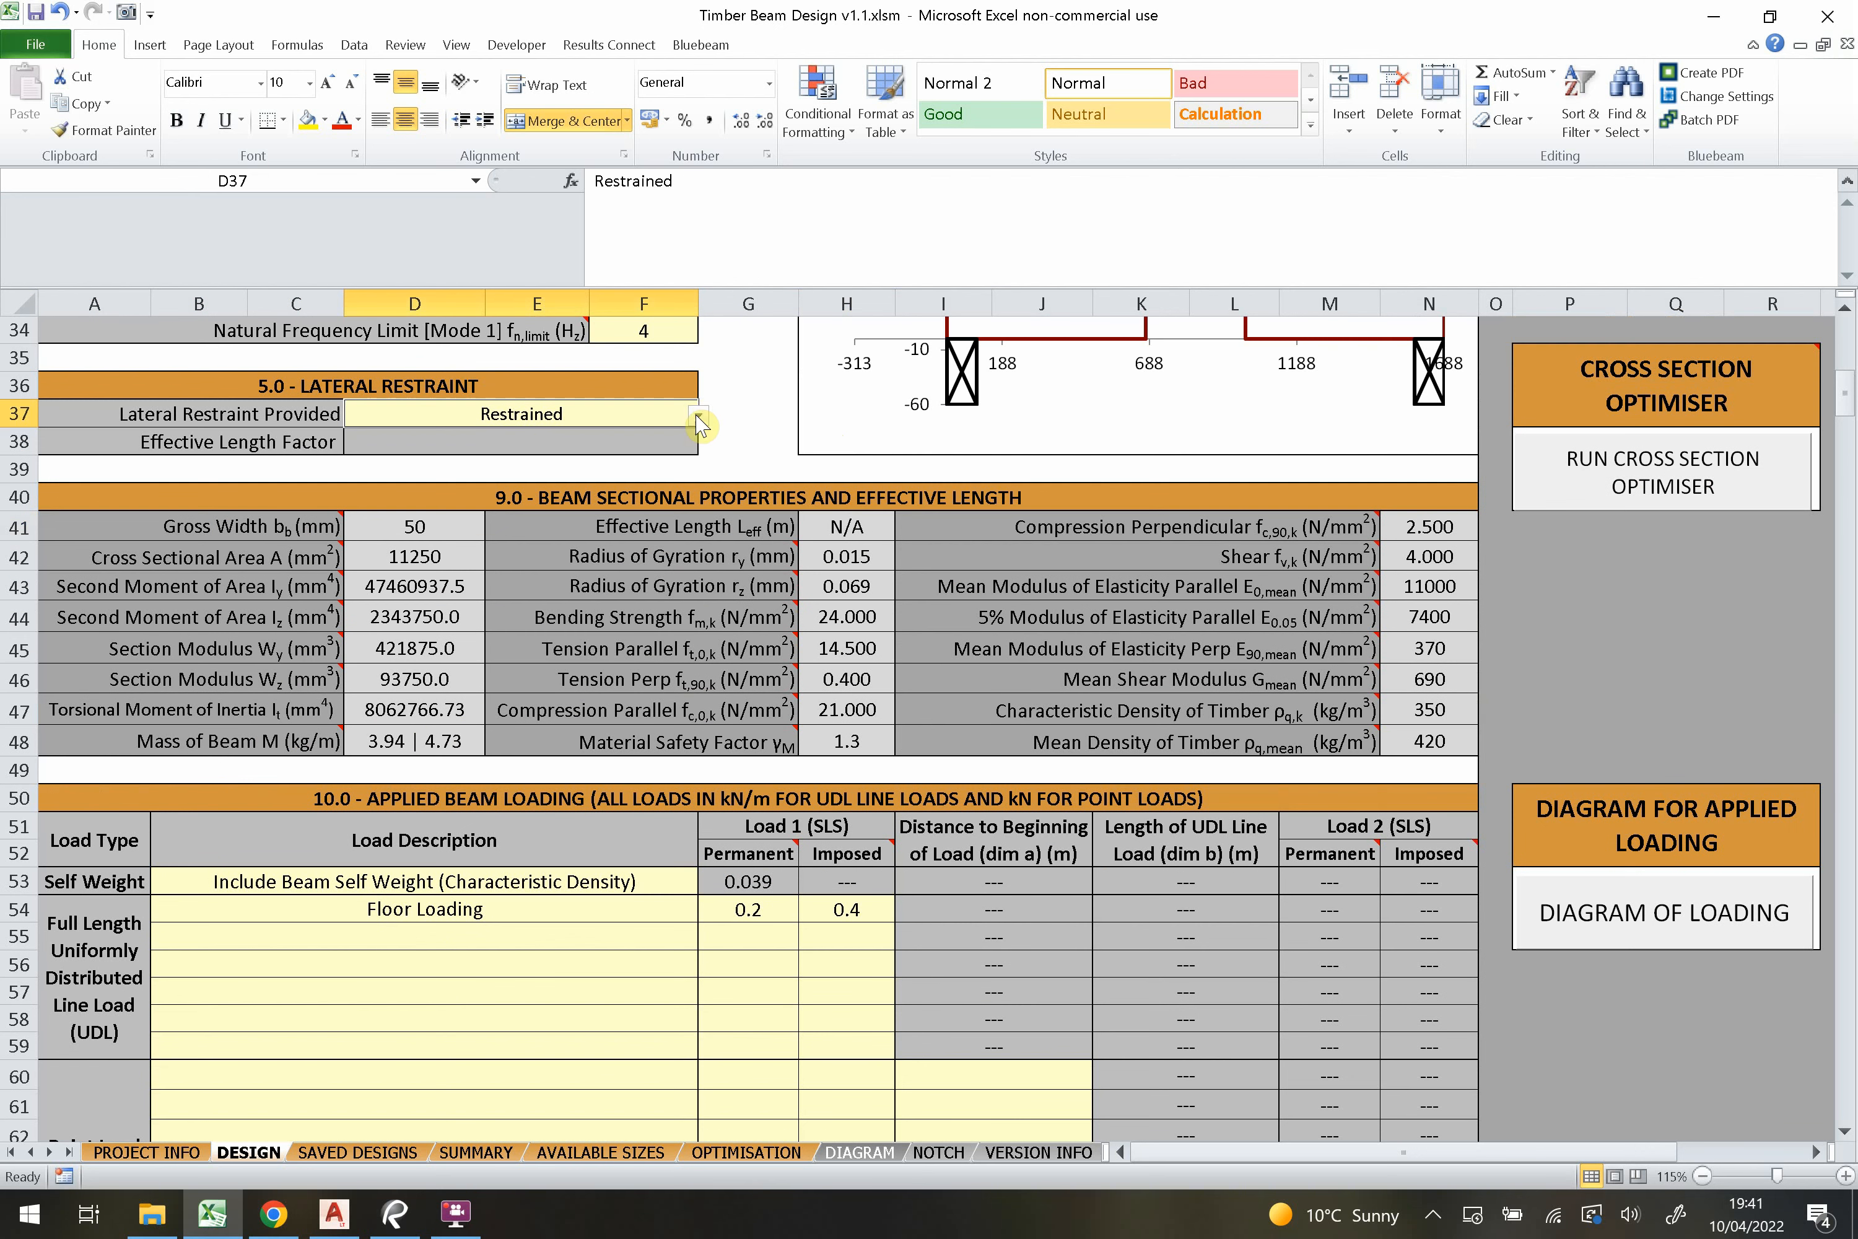
pyautogui.click(697, 417)
pyautogui.click(636, 457)
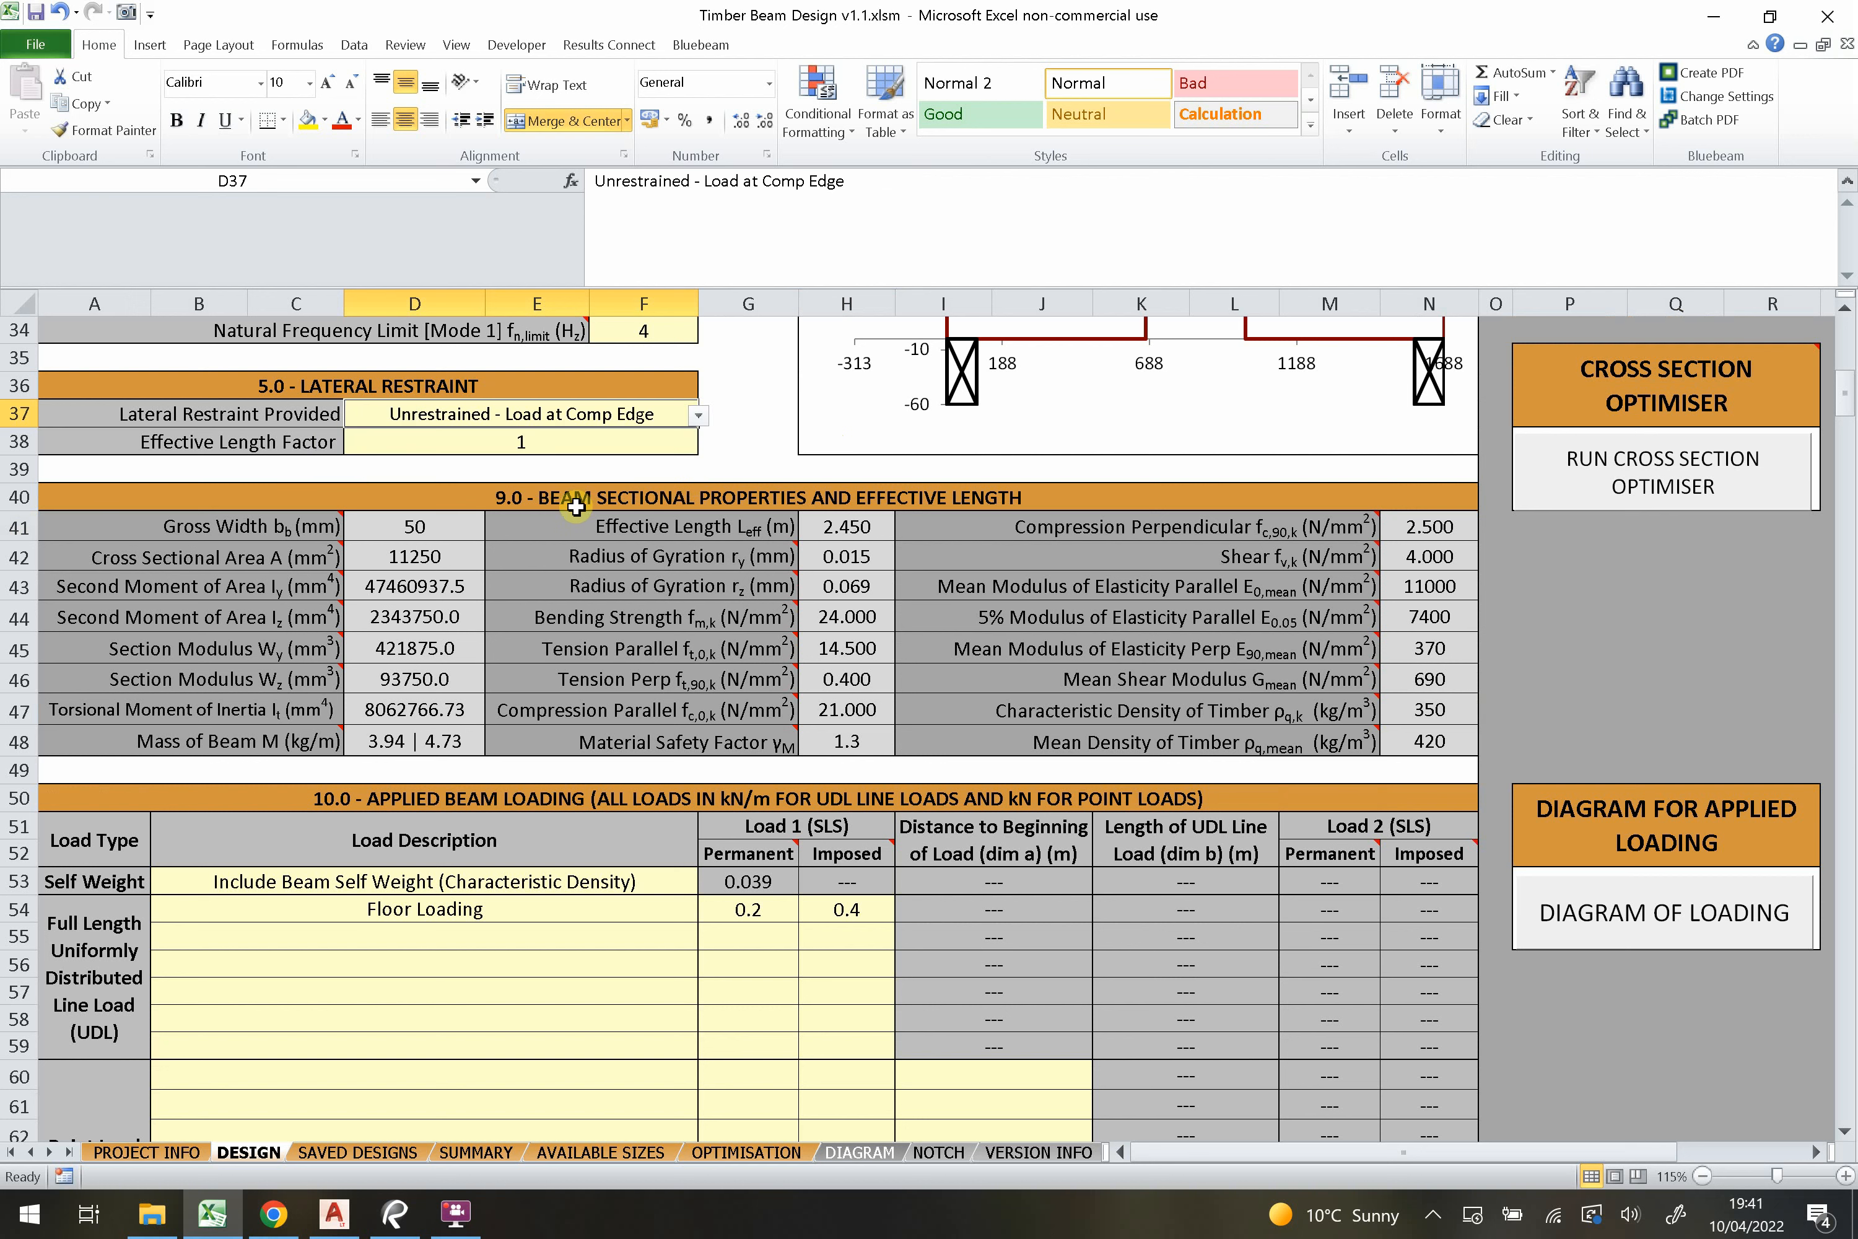
pyautogui.click(841, 530)
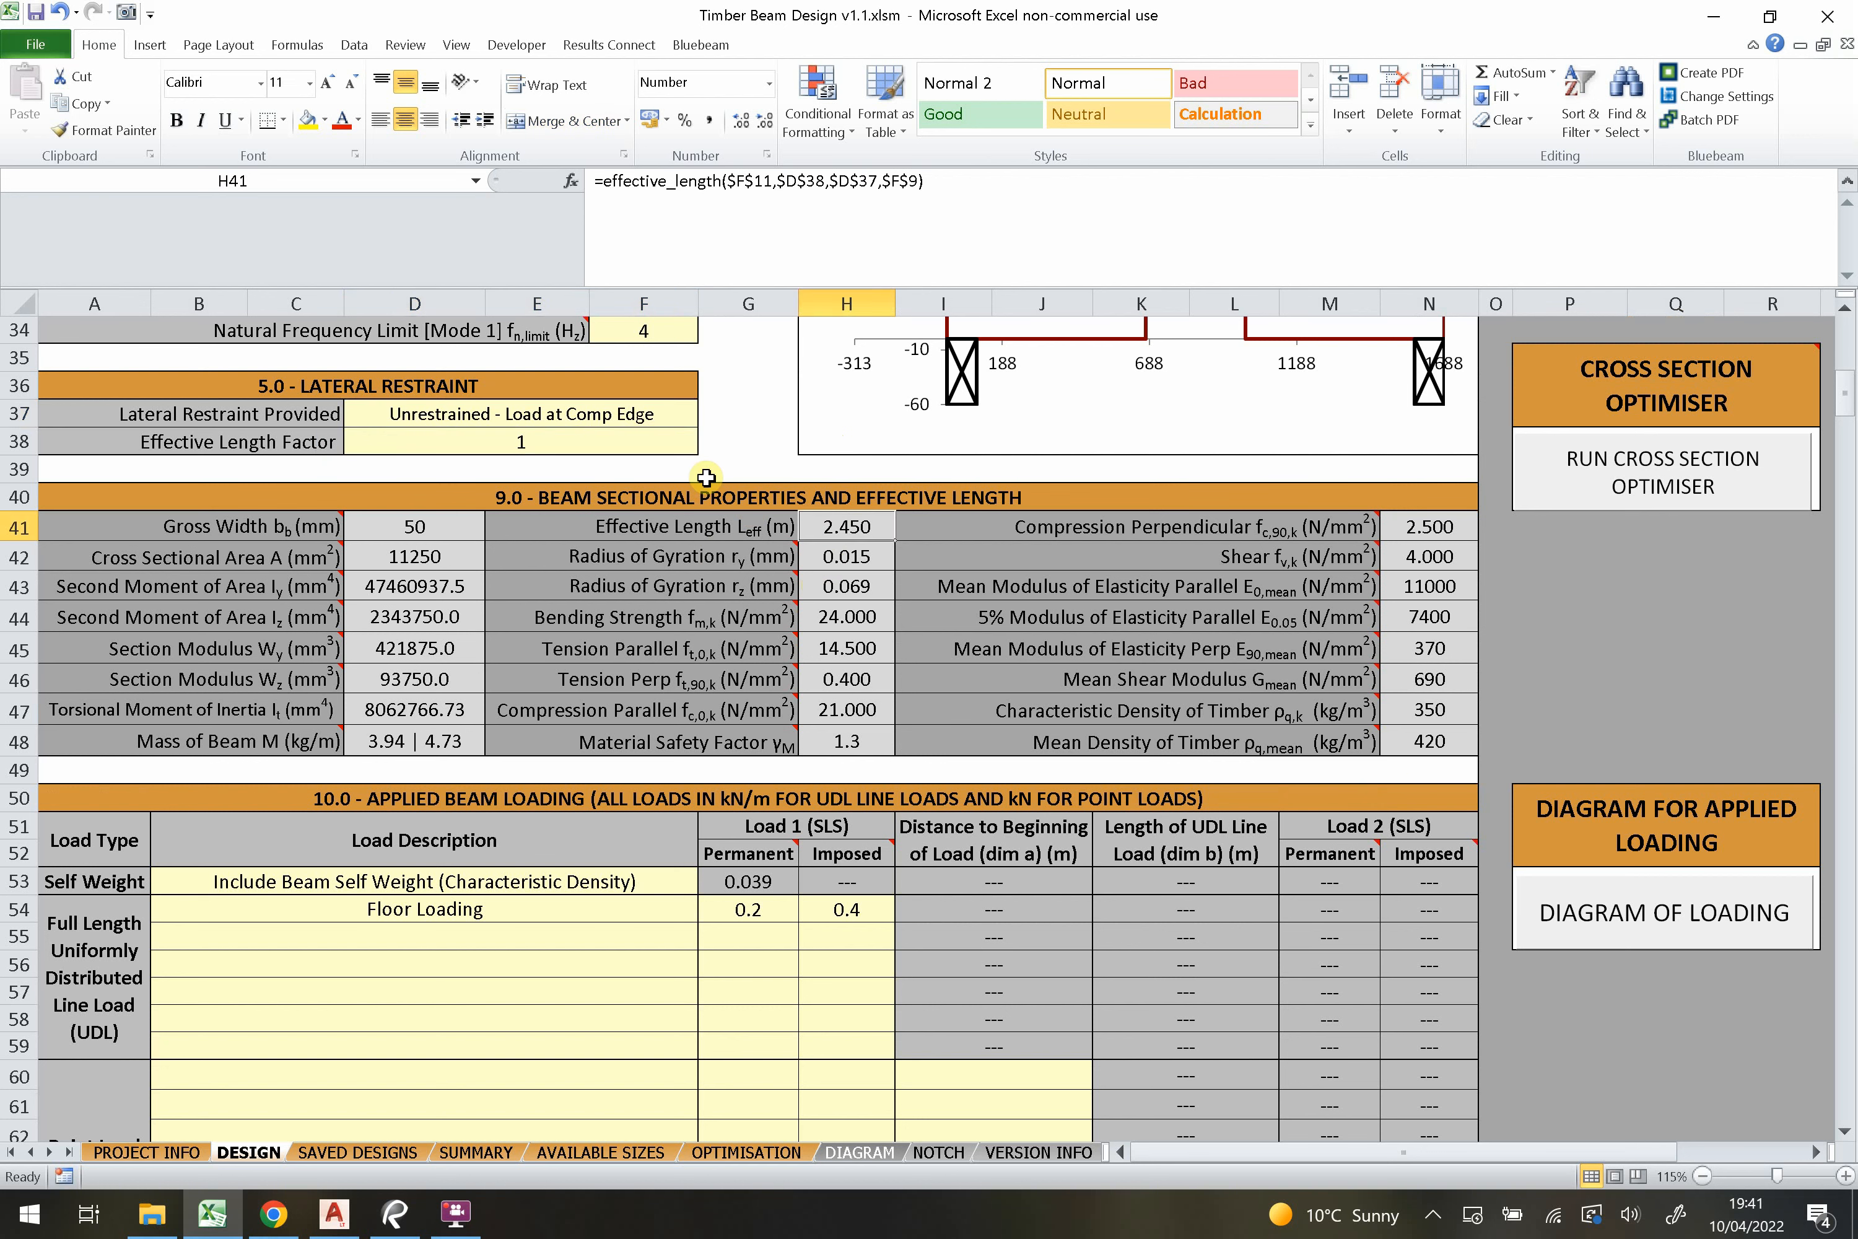
# Set the effective length factor to 2 and check the effective length.
pyautogui.click(671, 421)
pyautogui.click(661, 437)
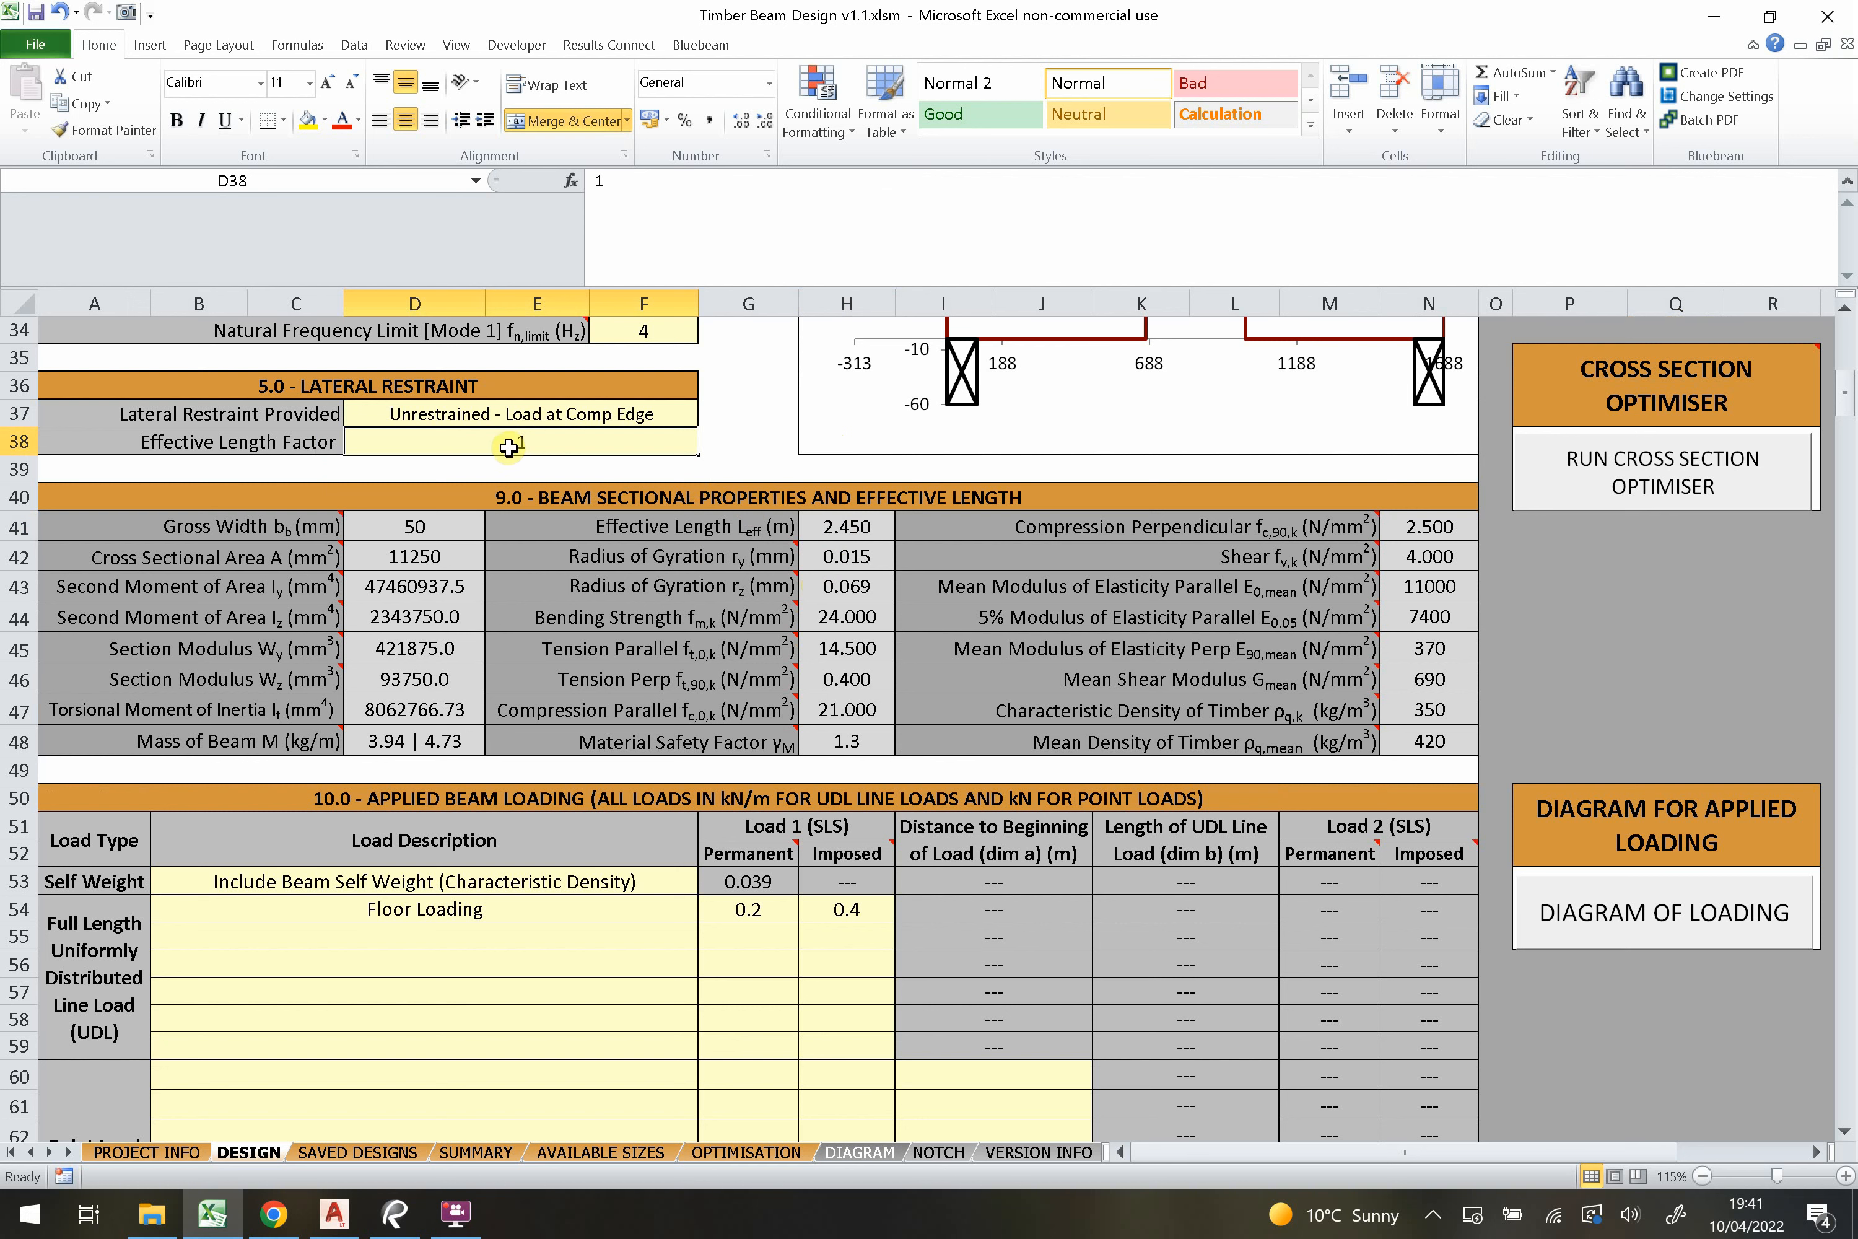
pyautogui.write('2')
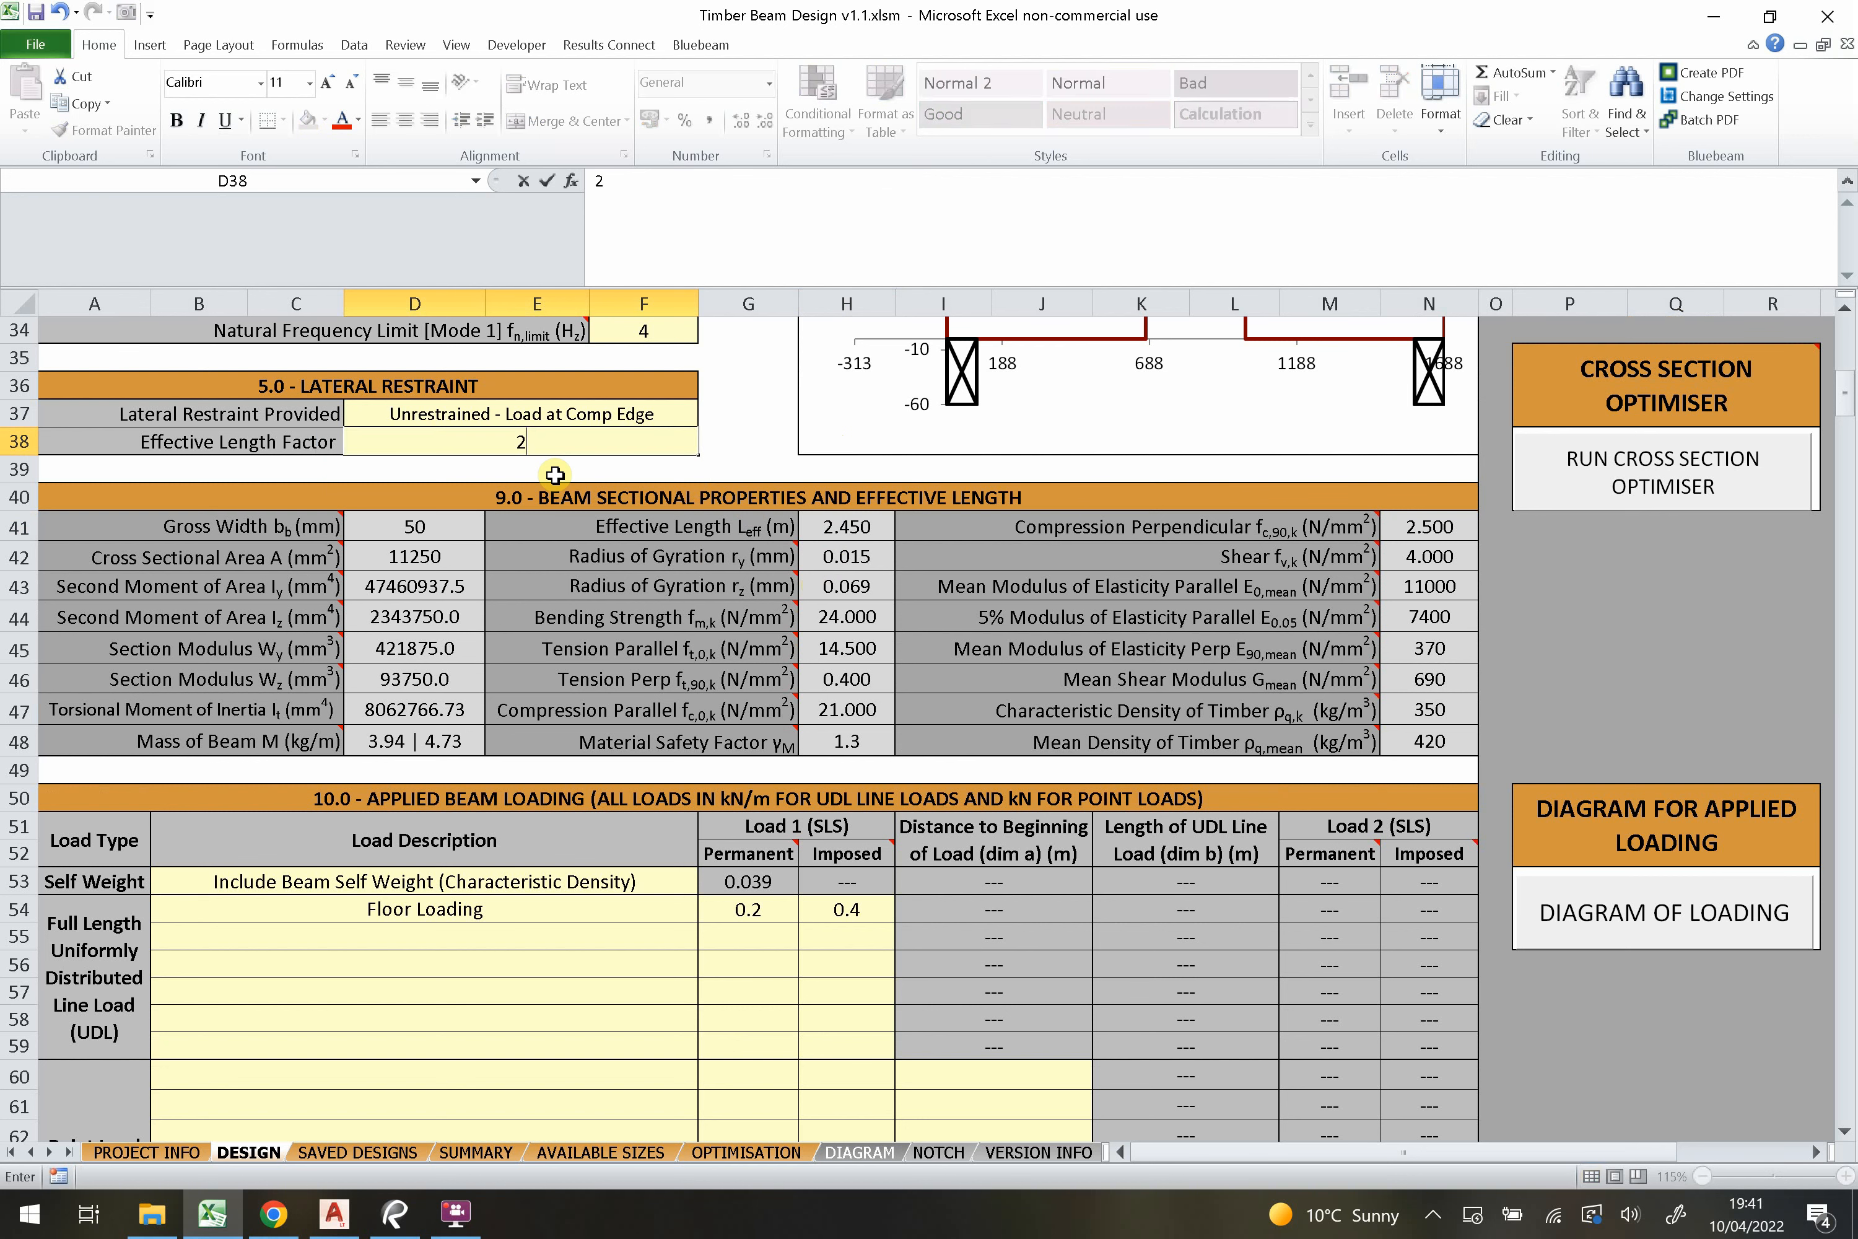
pyautogui.press('Return')
pyautogui.click(845, 524)
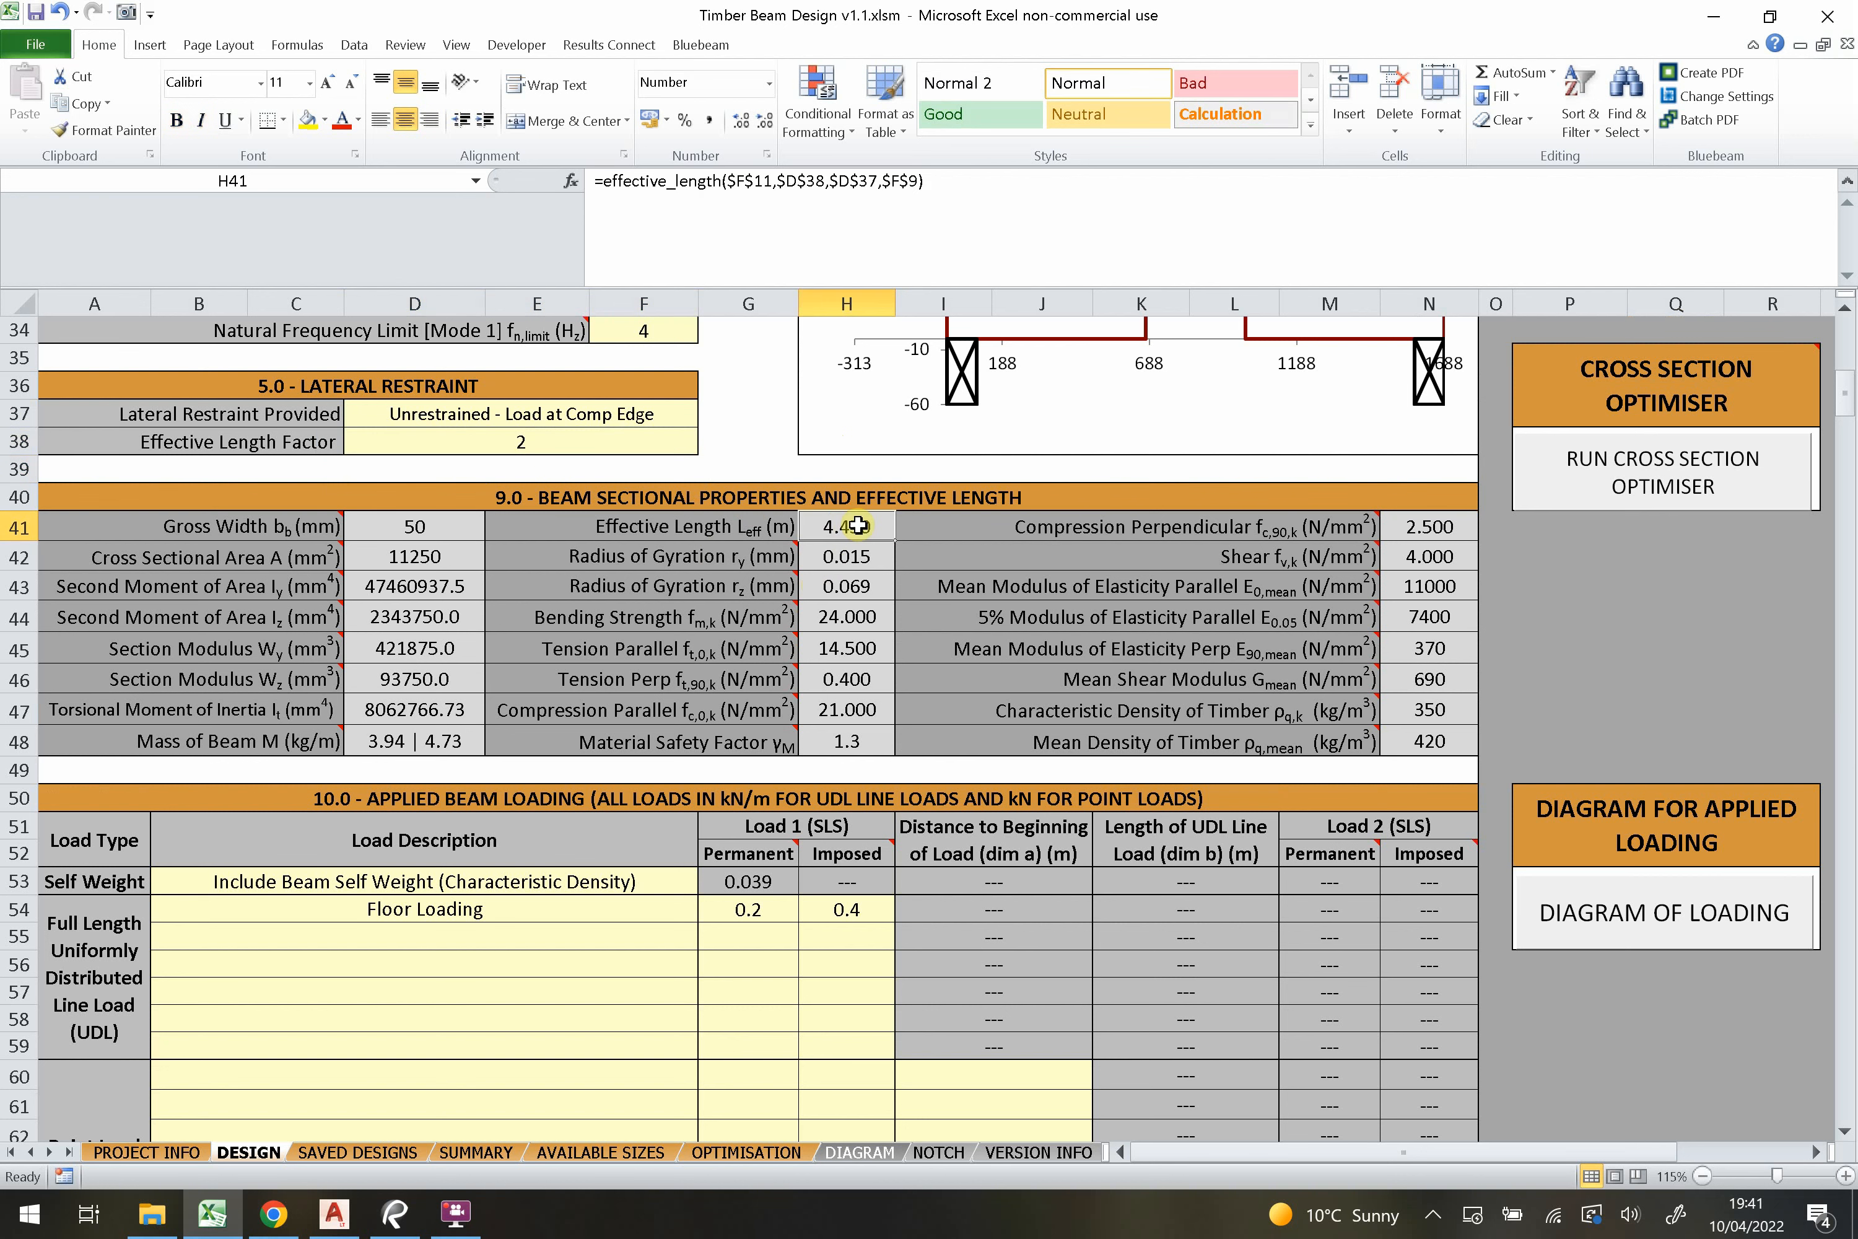
# Set the effective length factor to 1 and the lateral restraint to Restrained.
pyautogui.click(538, 442)
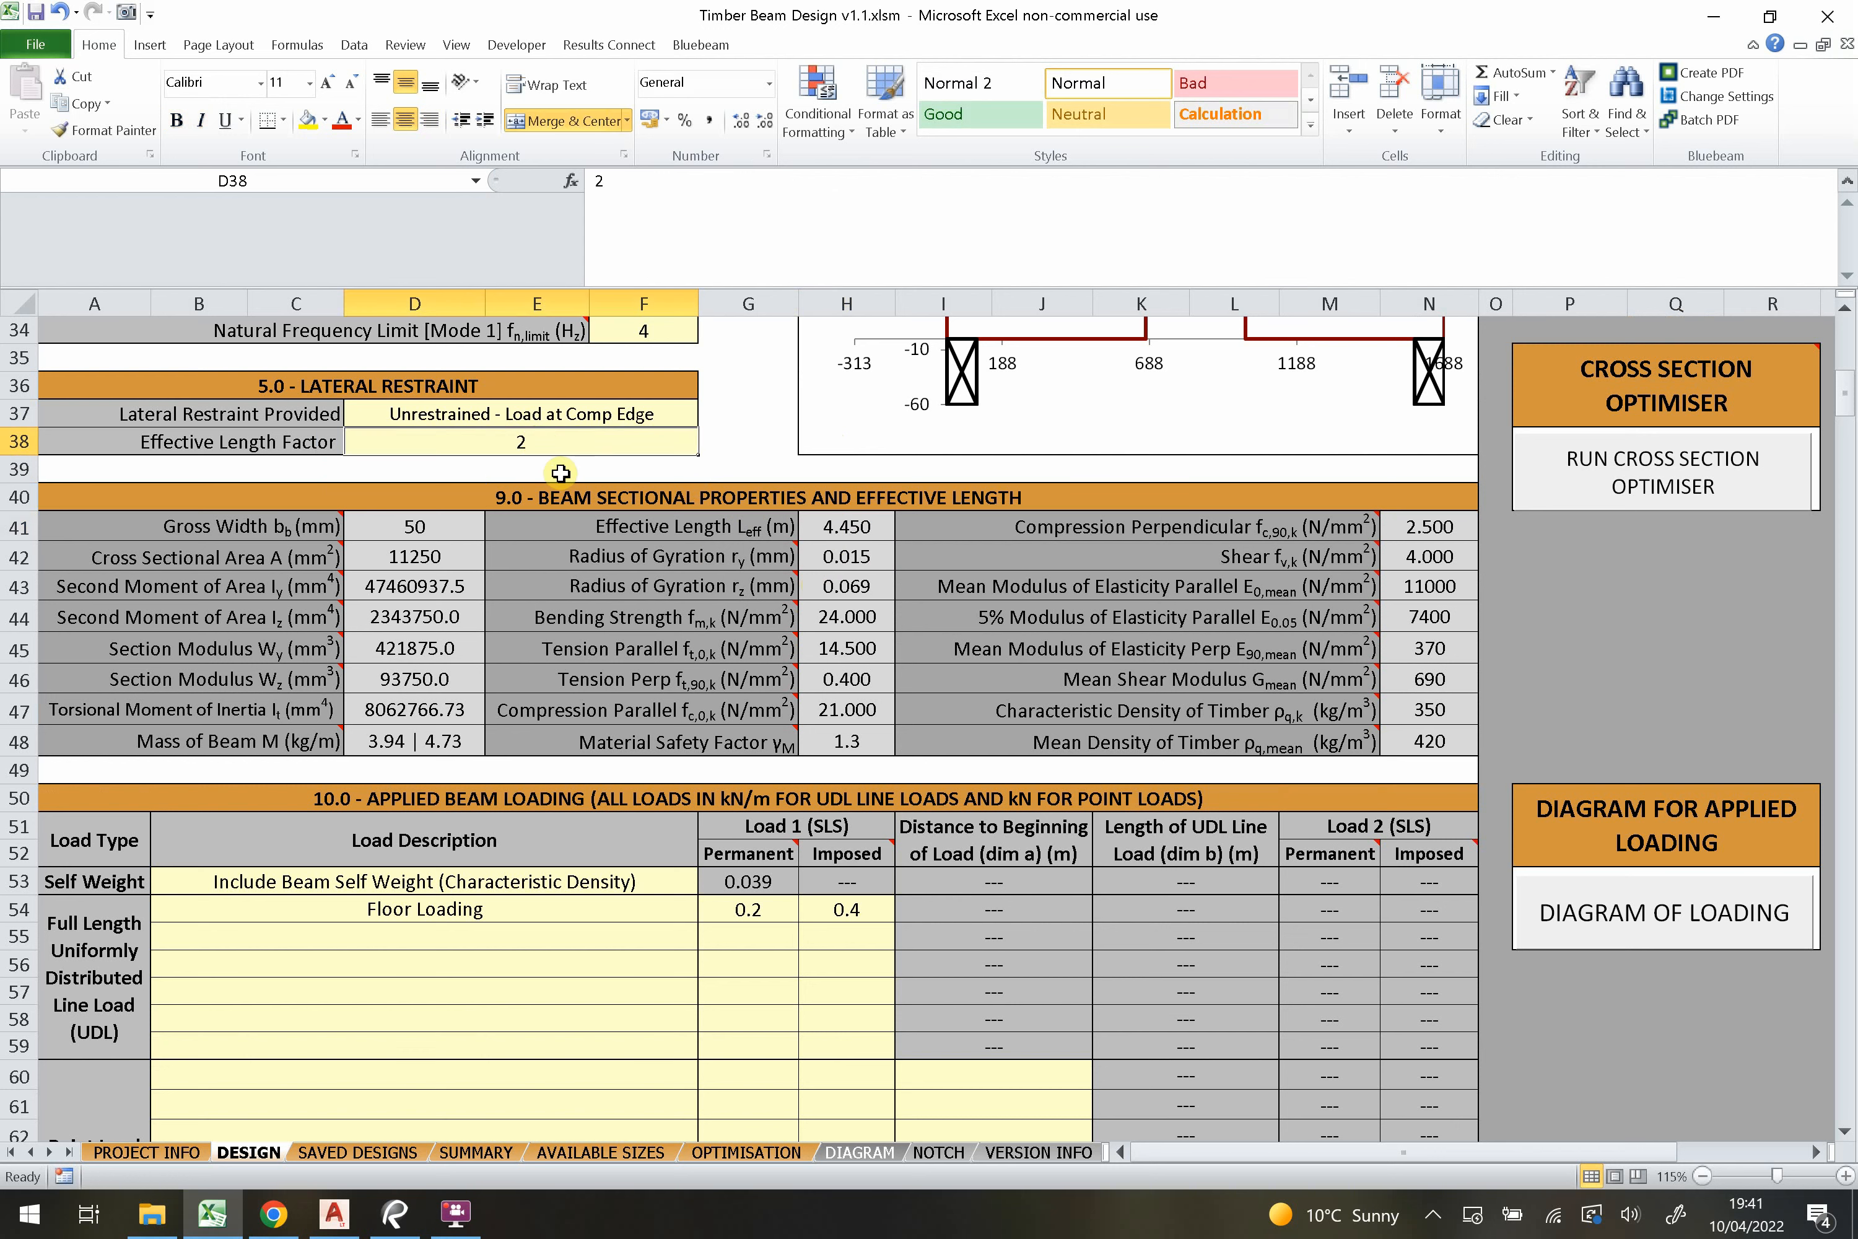
pyautogui.write('1')
pyautogui.click(722, 443)
pyautogui.click(686, 418)
pyautogui.click(698, 416)
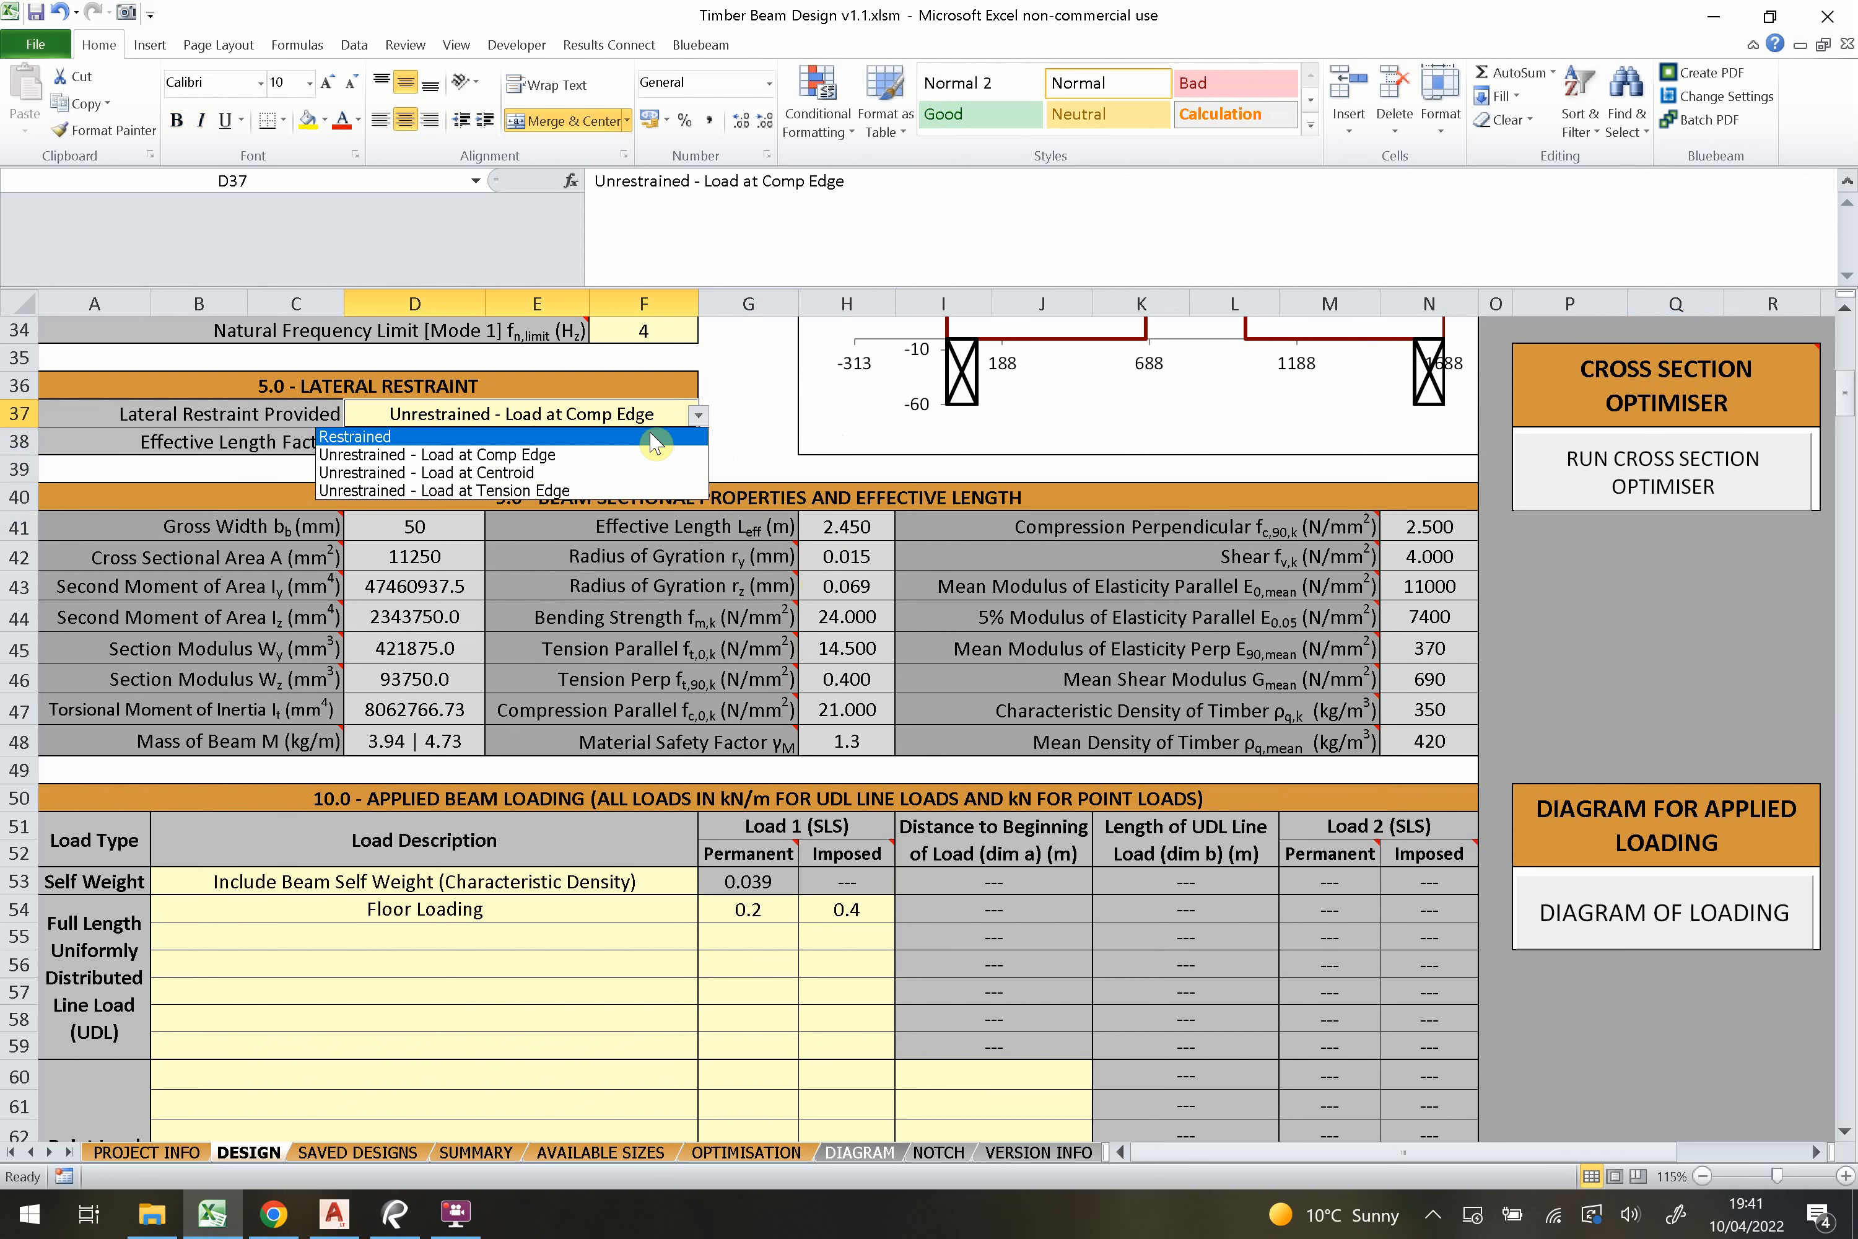
pyautogui.click(656, 437)
# Examine the radius of gyration values and the notes on their formulas.
pyautogui.click(927, 525)
pyautogui.click(870, 559)
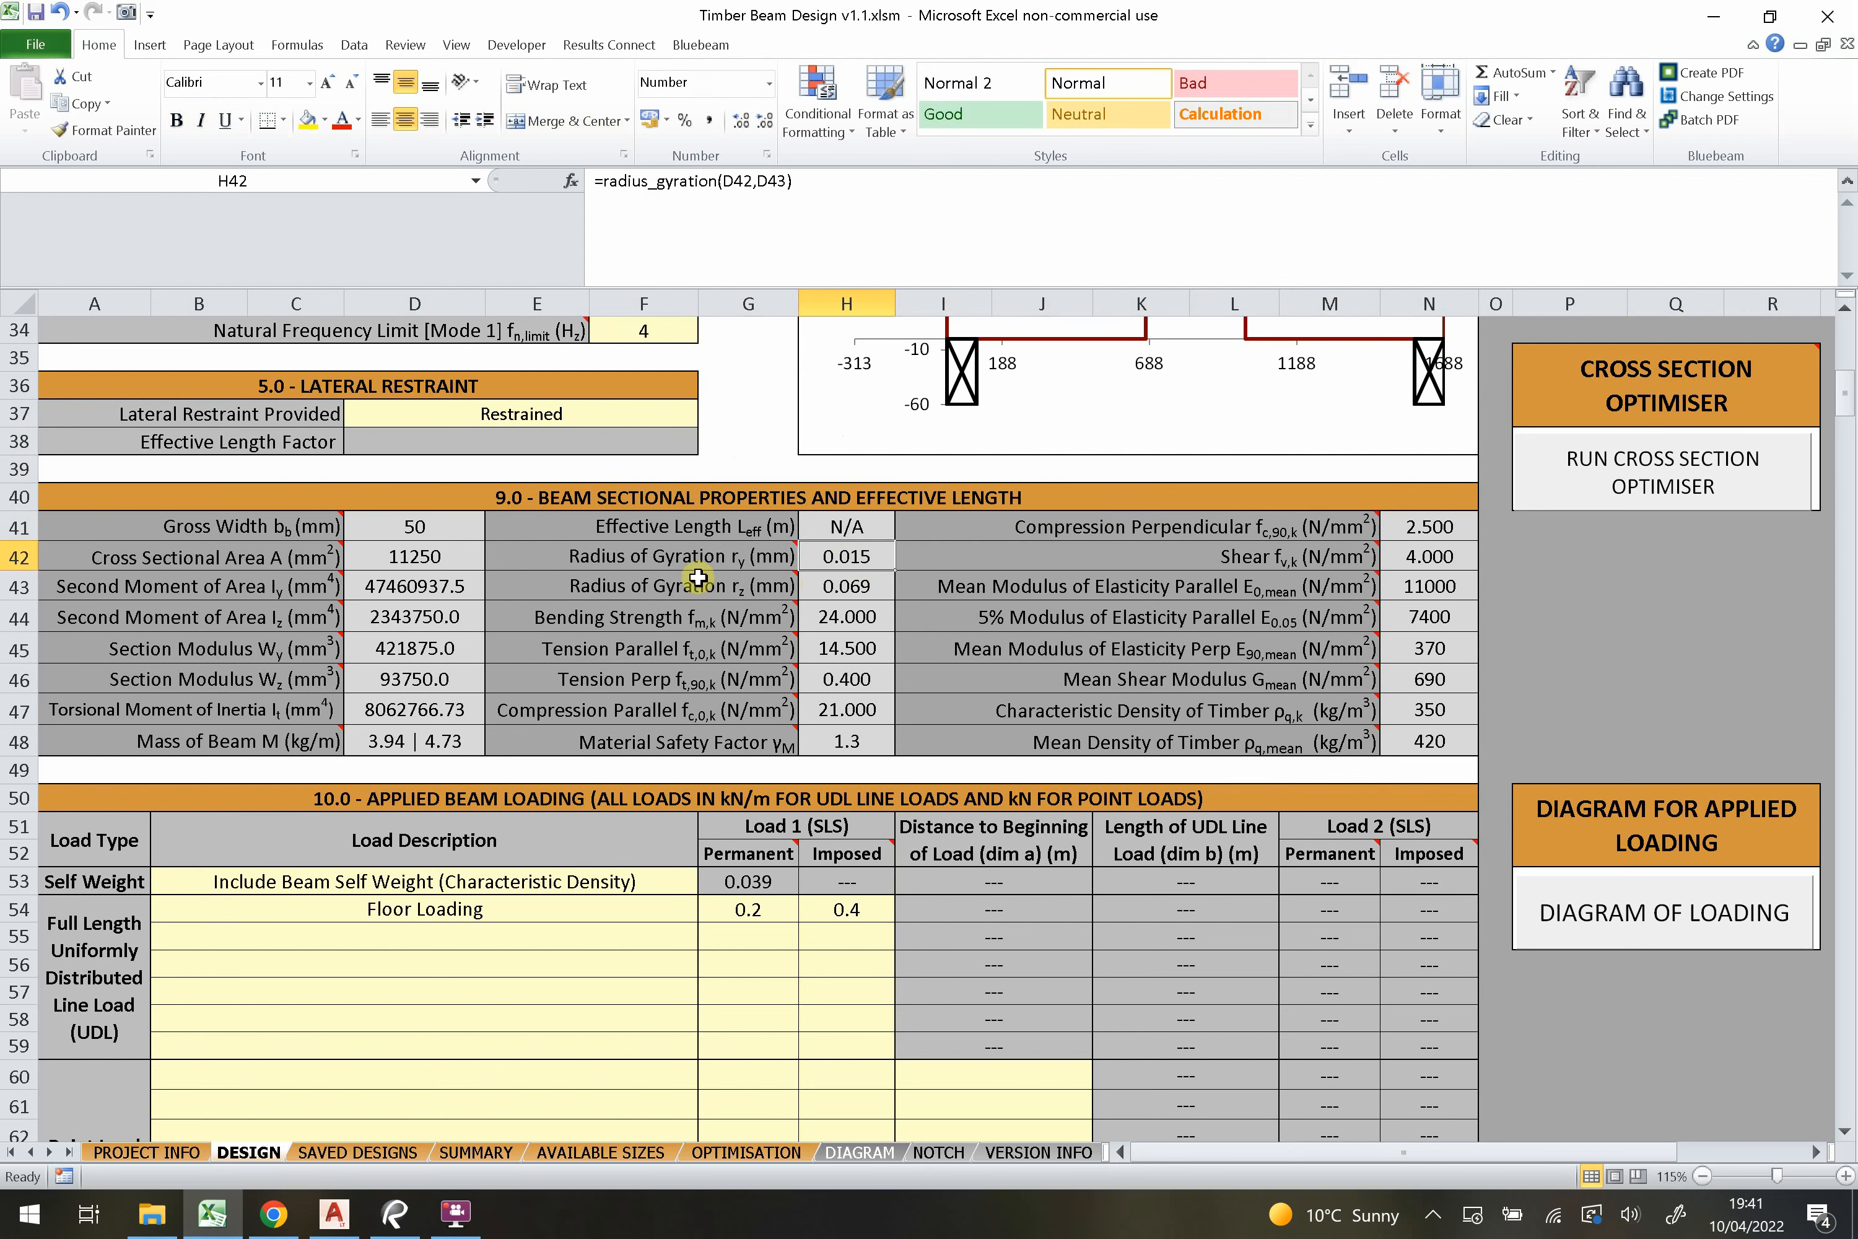
pyautogui.click(722, 560)
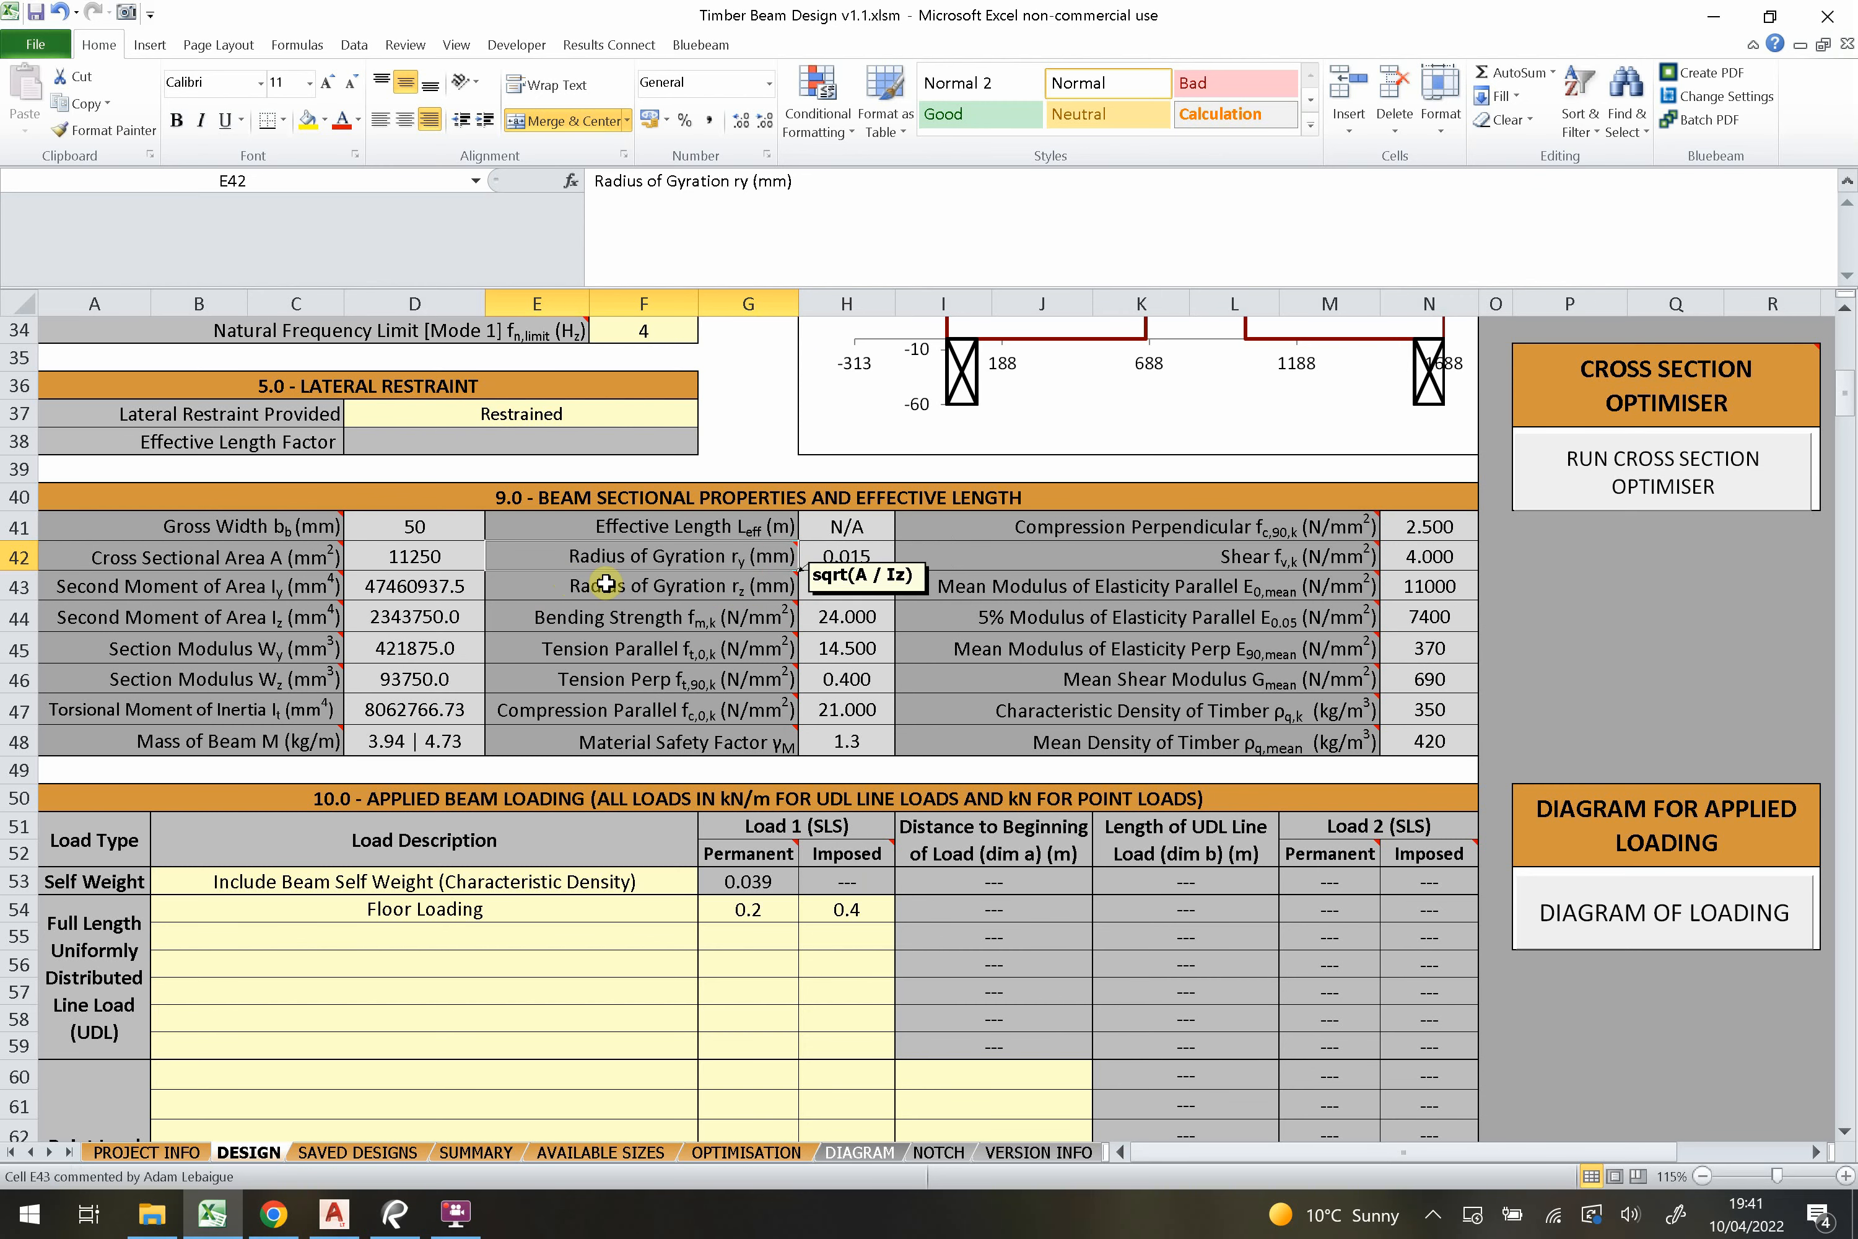
# Examine the bending, tension and compression strength values and the source note on the timber properties in section 9.0.
pyautogui.scroll(-1, 703, 606)
pyautogui.moveTo(717, 532); pyautogui.dragTo(812, 612)
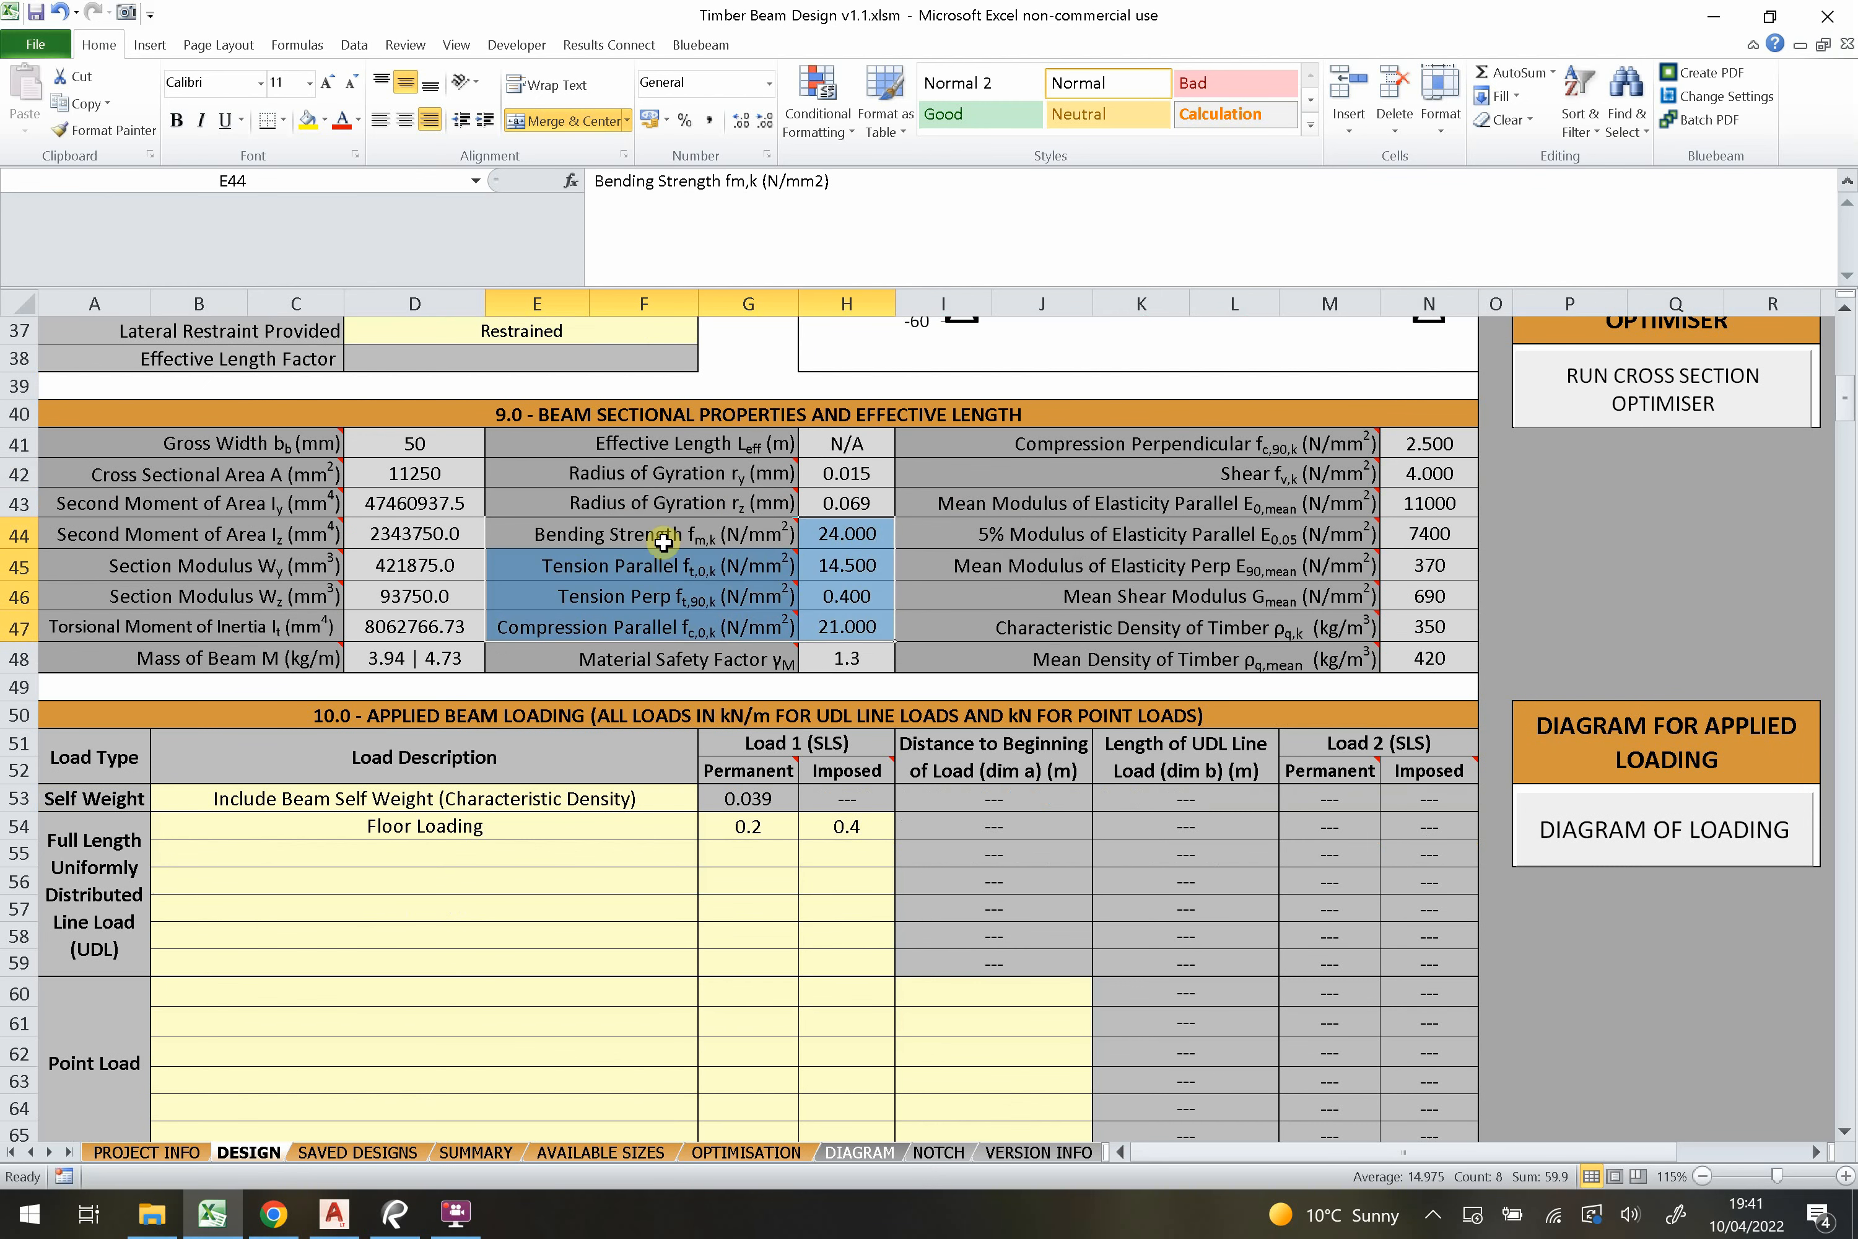
pyautogui.click(663, 542)
pyautogui.click(651, 575)
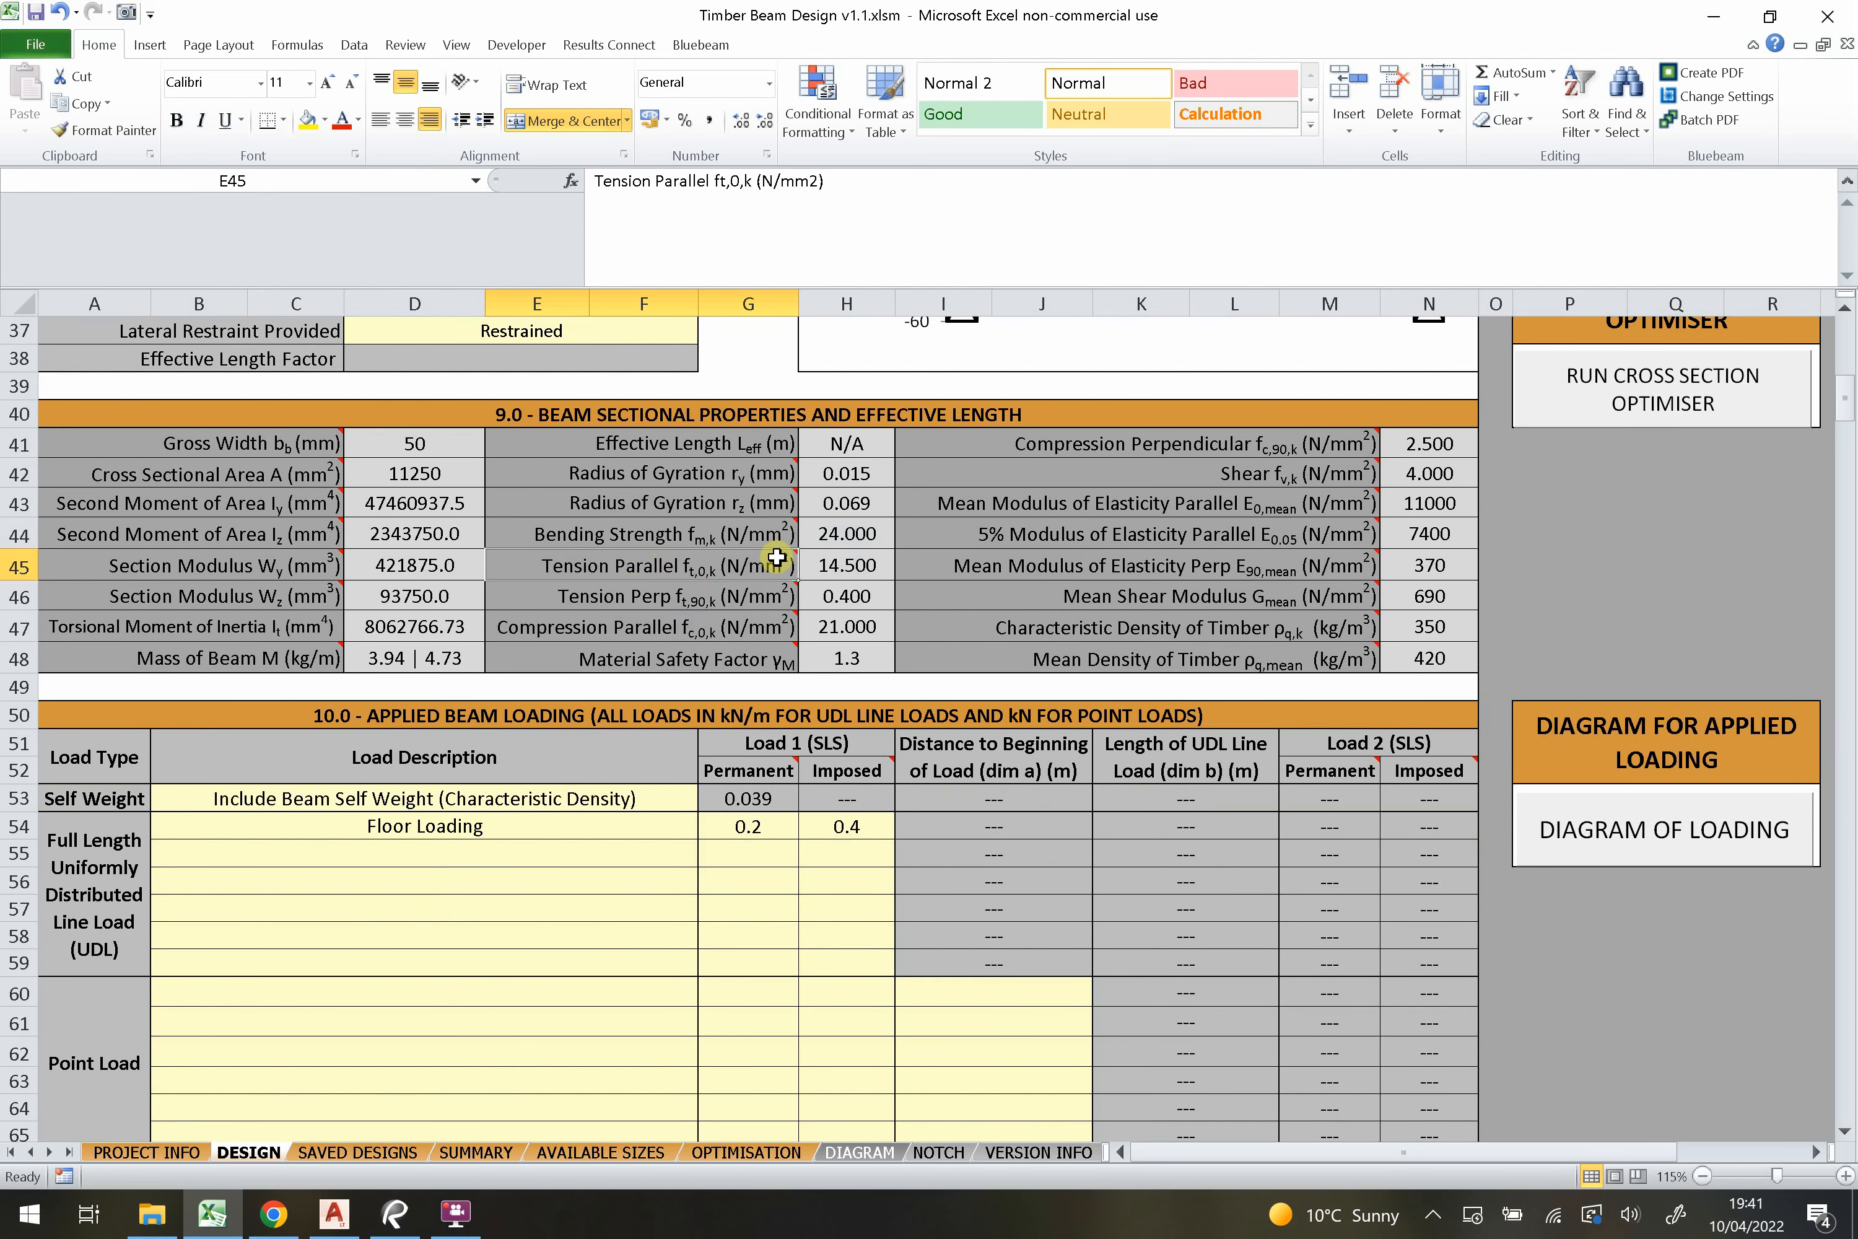
pyautogui.moveTo(751, 526); pyautogui.dragTo(863, 623)
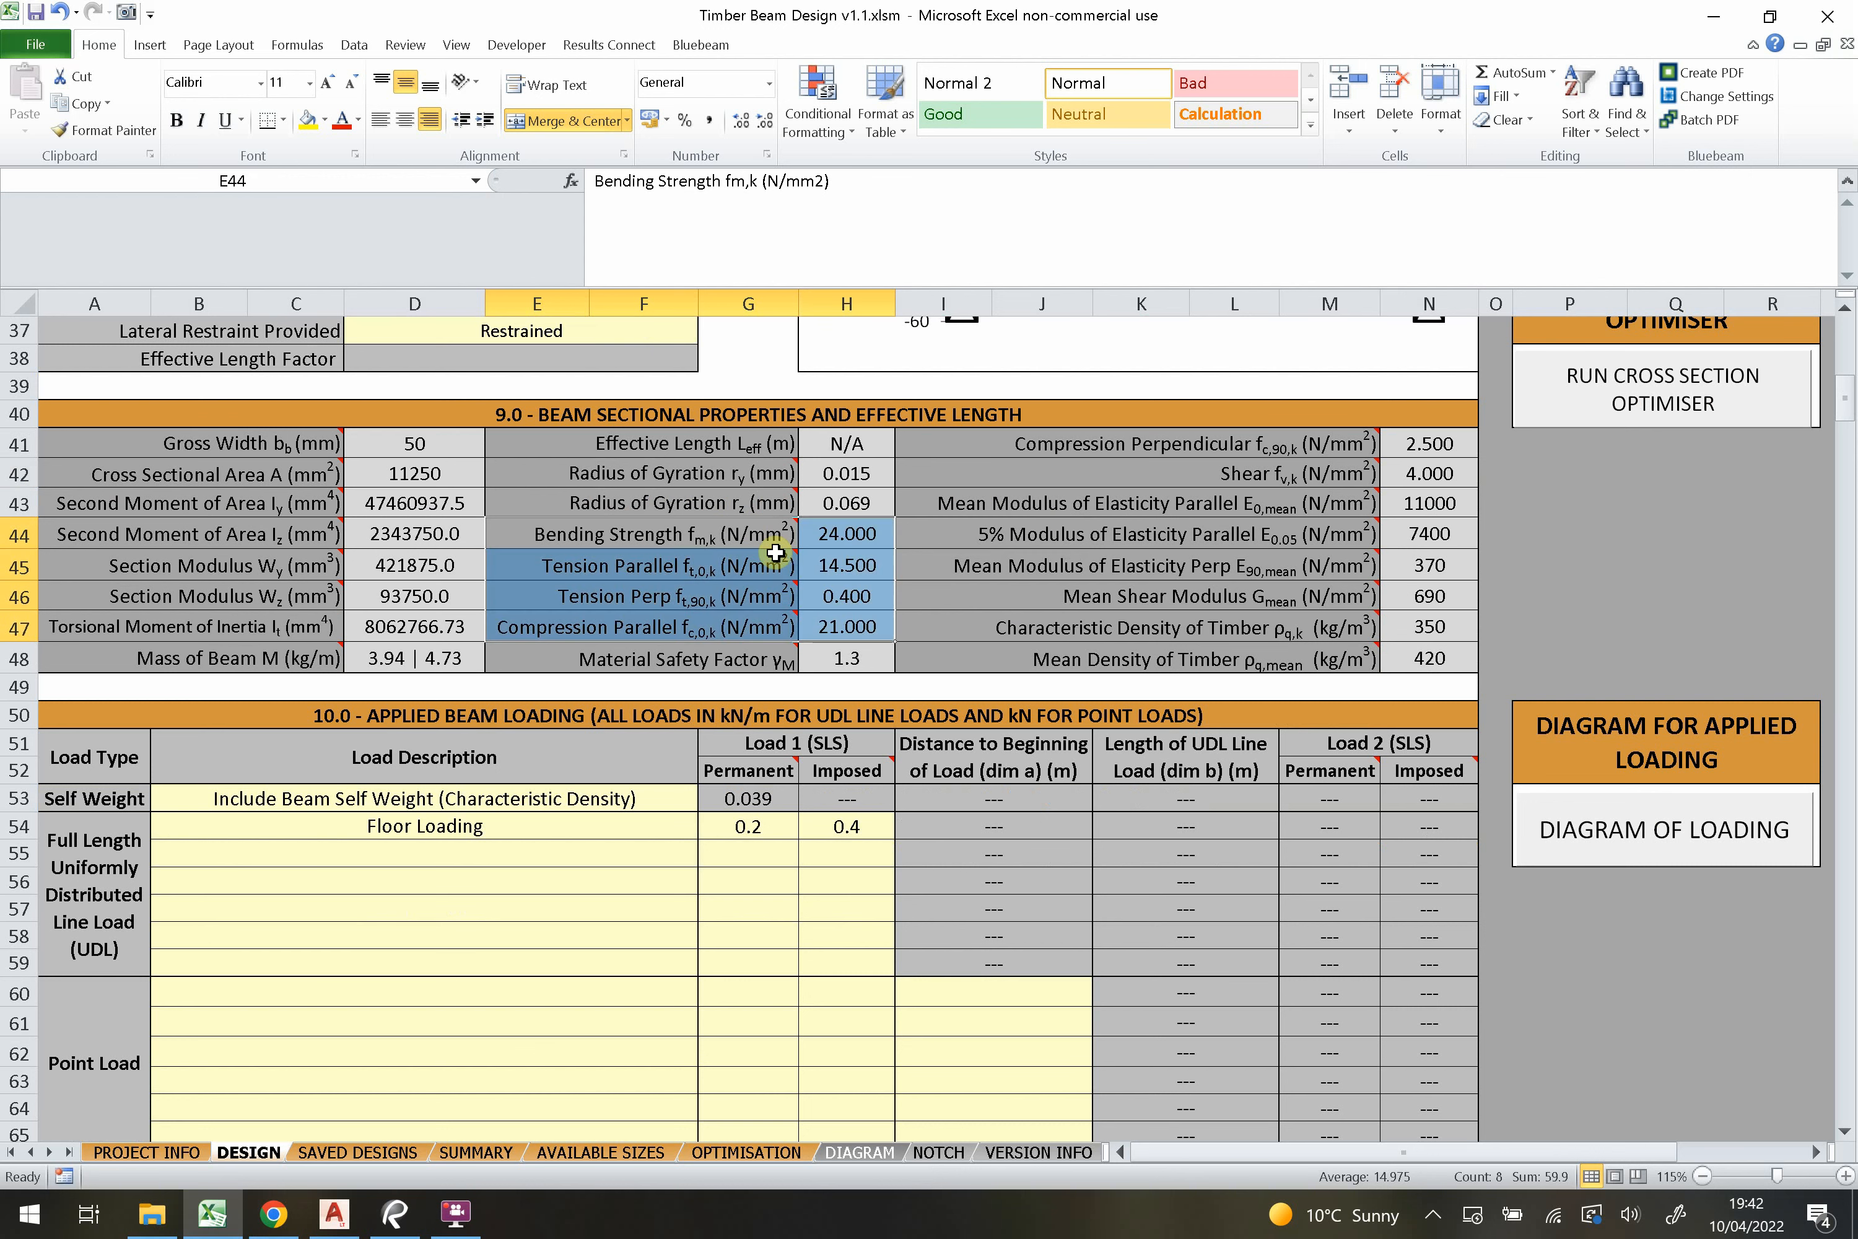
pyautogui.click(761, 534)
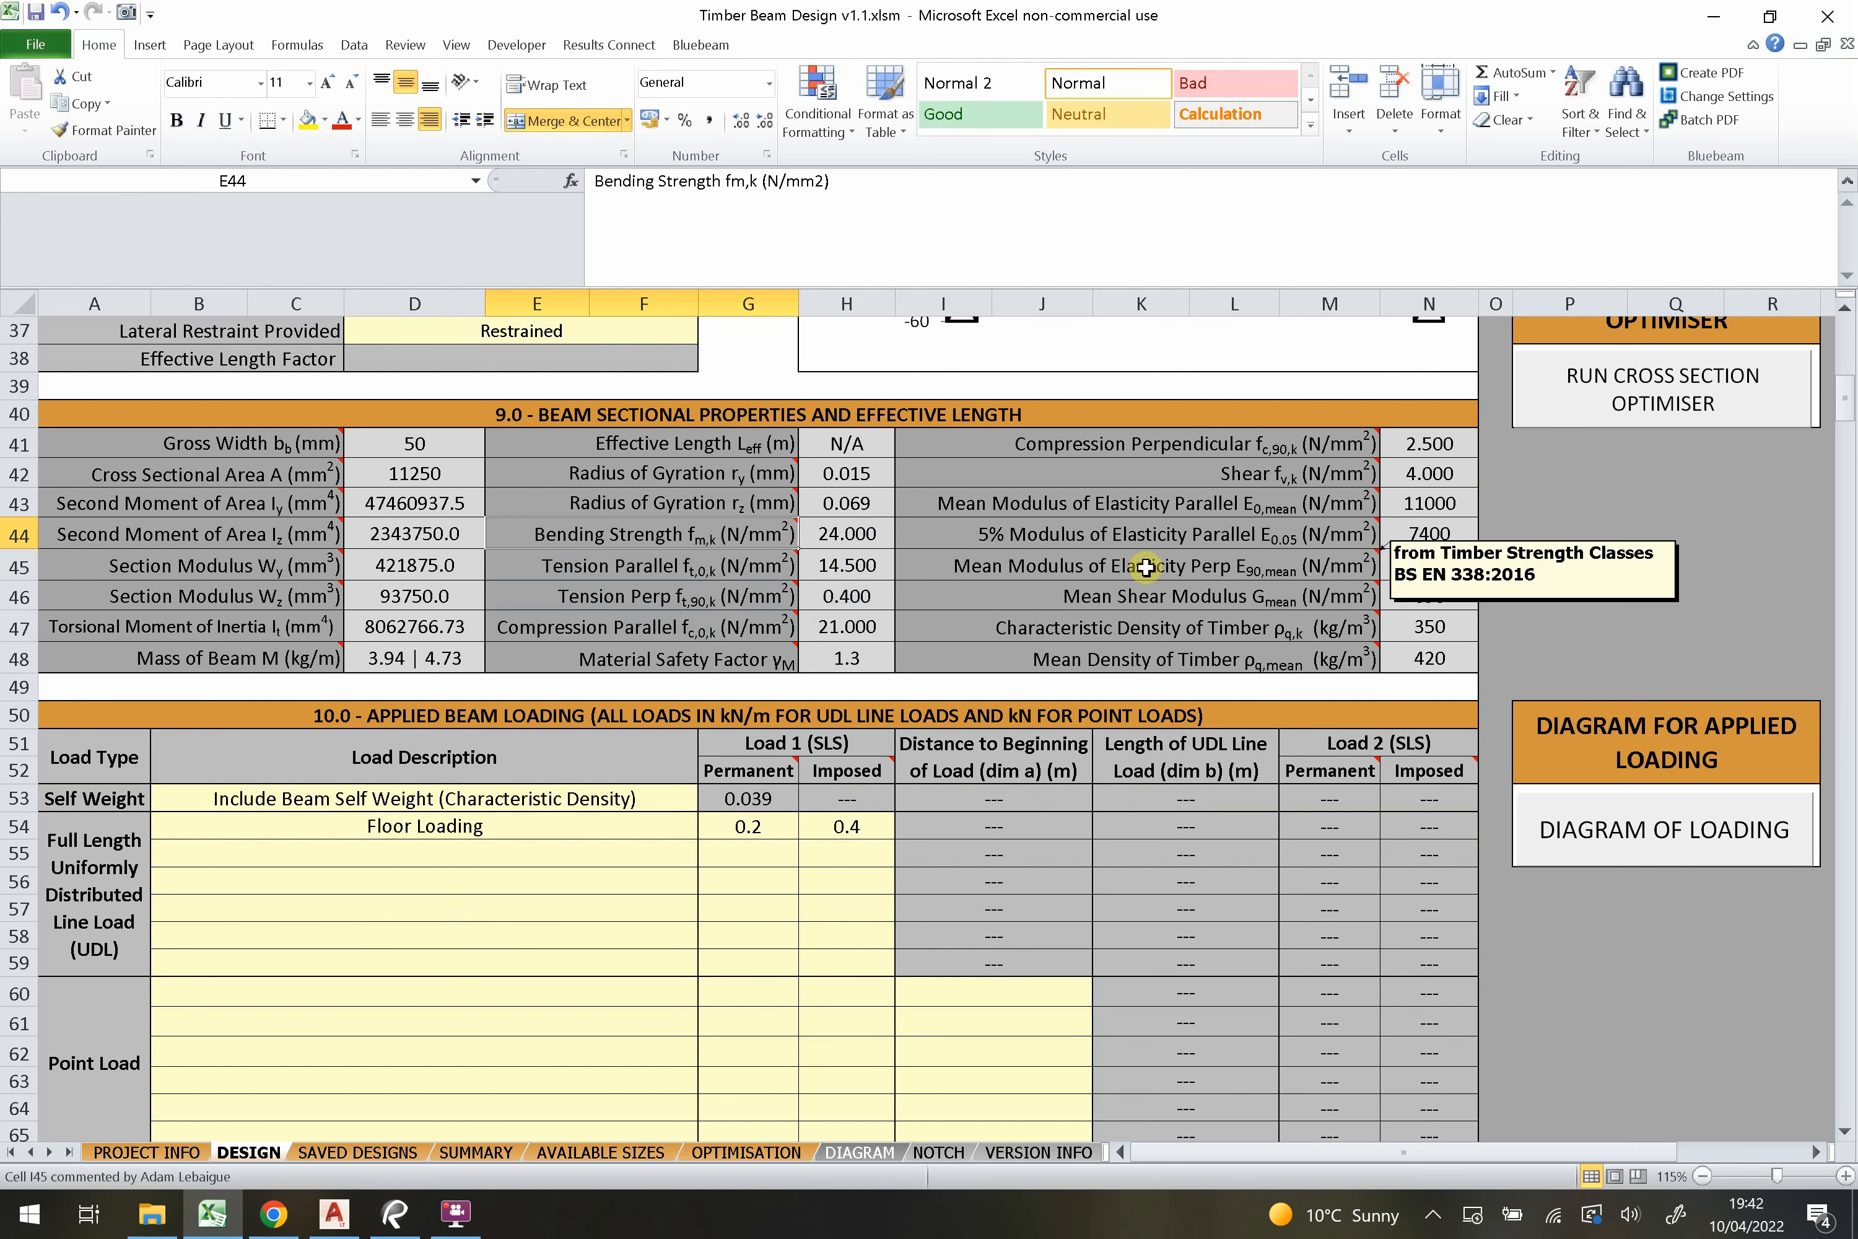
# View the list of hidden sheets from the VERSION INFO sheet without unhiding any, and return to the DESIGN sheet.
pyautogui.click(1036, 1153)
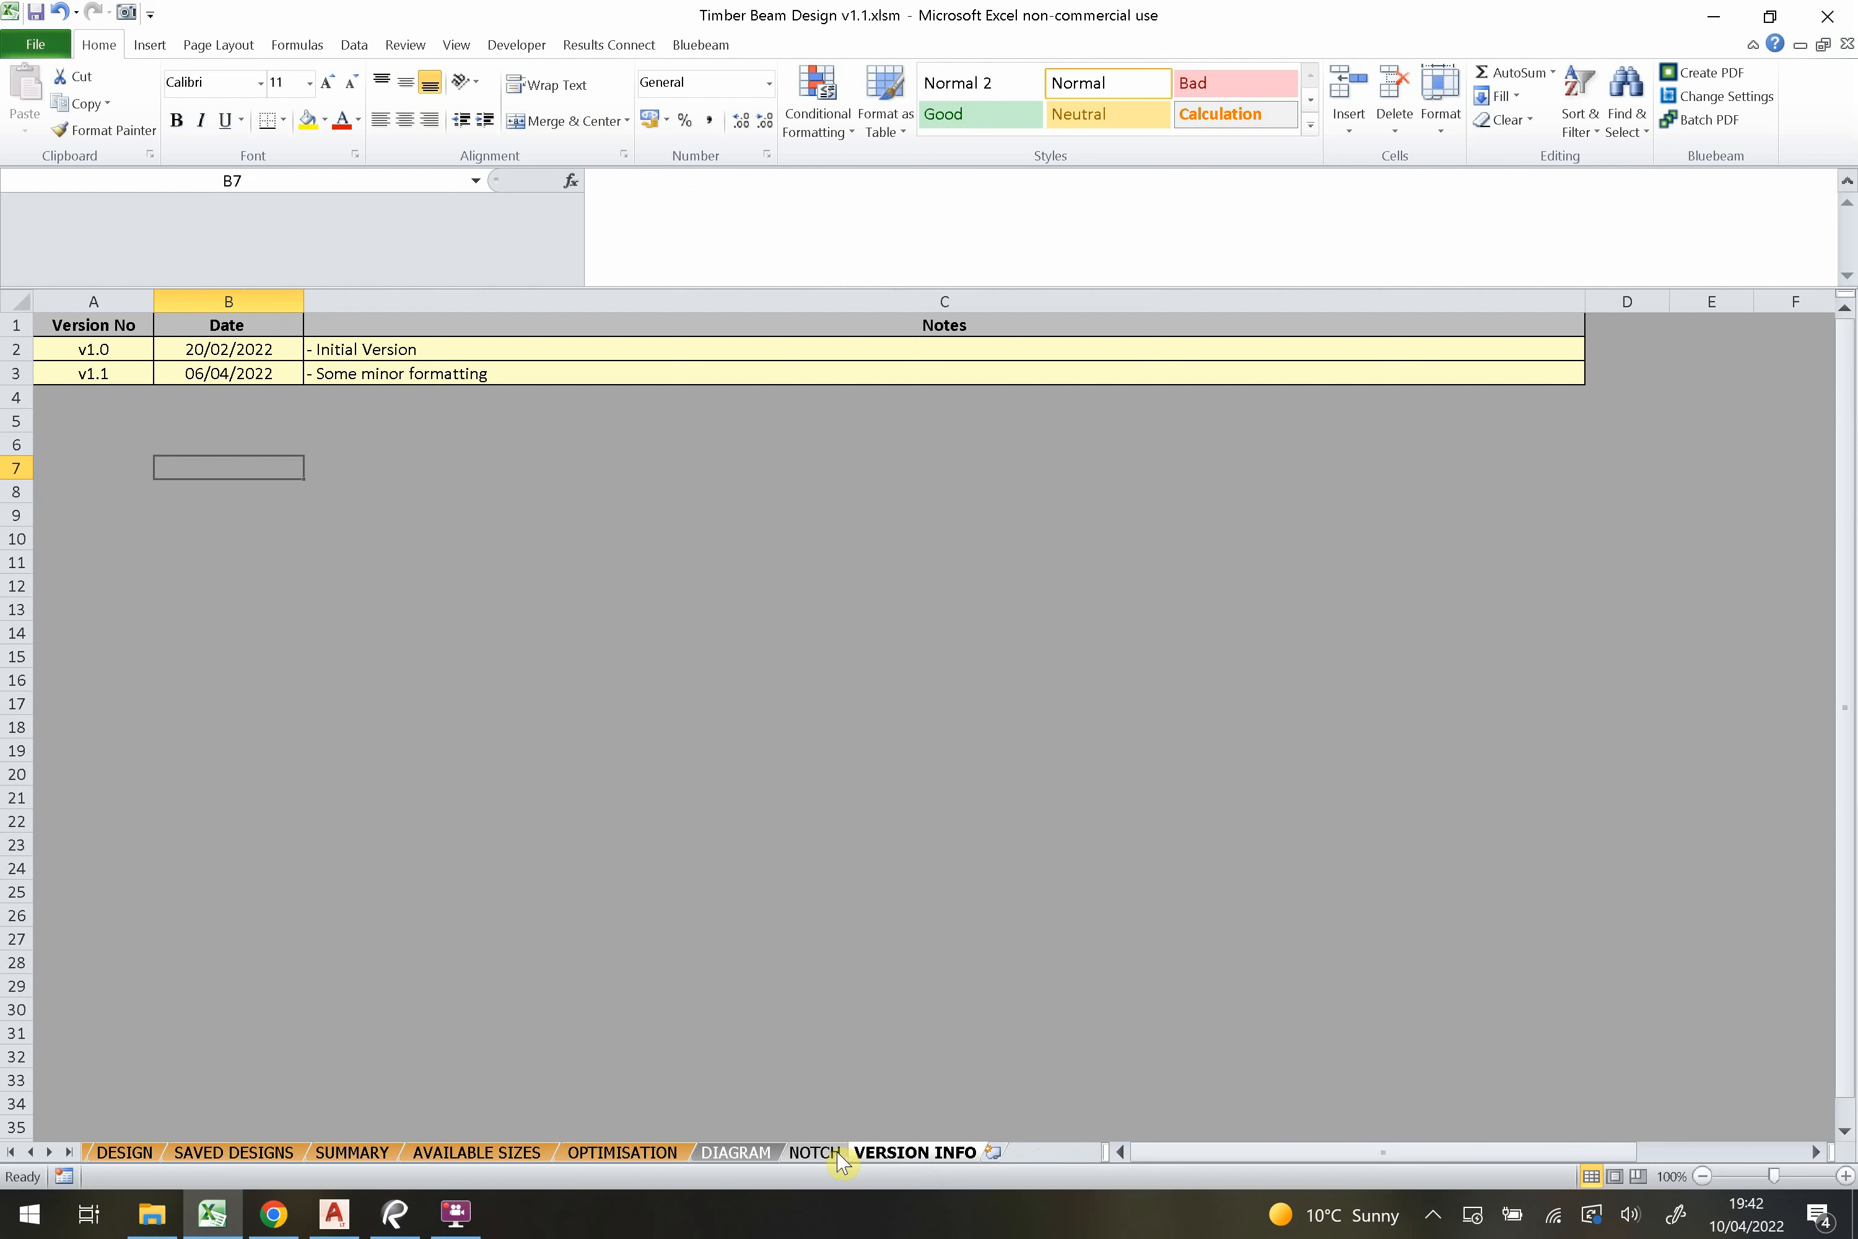
pyautogui.rightClick(876, 1156)
pyautogui.click(934, 1112)
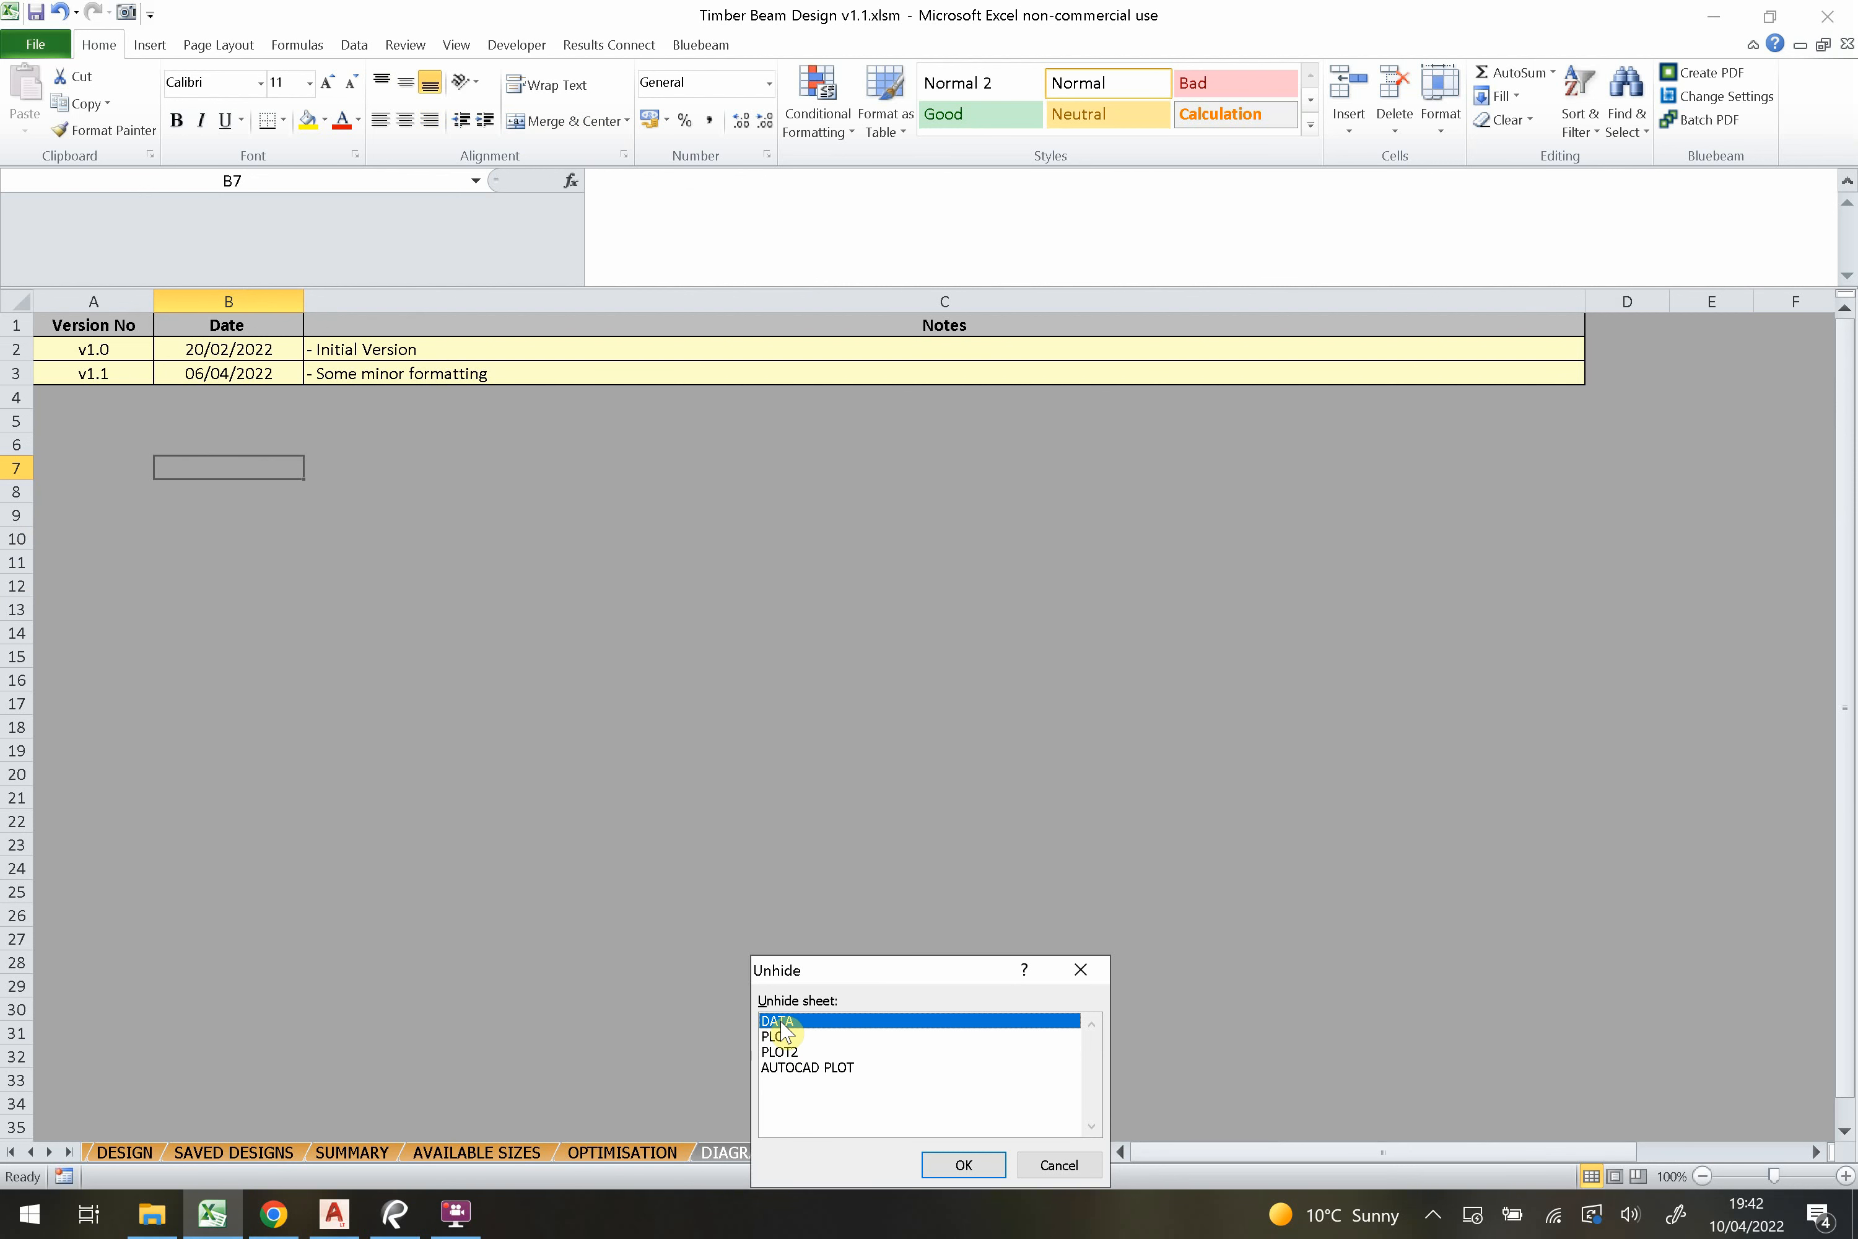
pyautogui.click(1058, 1165)
pyautogui.click(124, 1152)
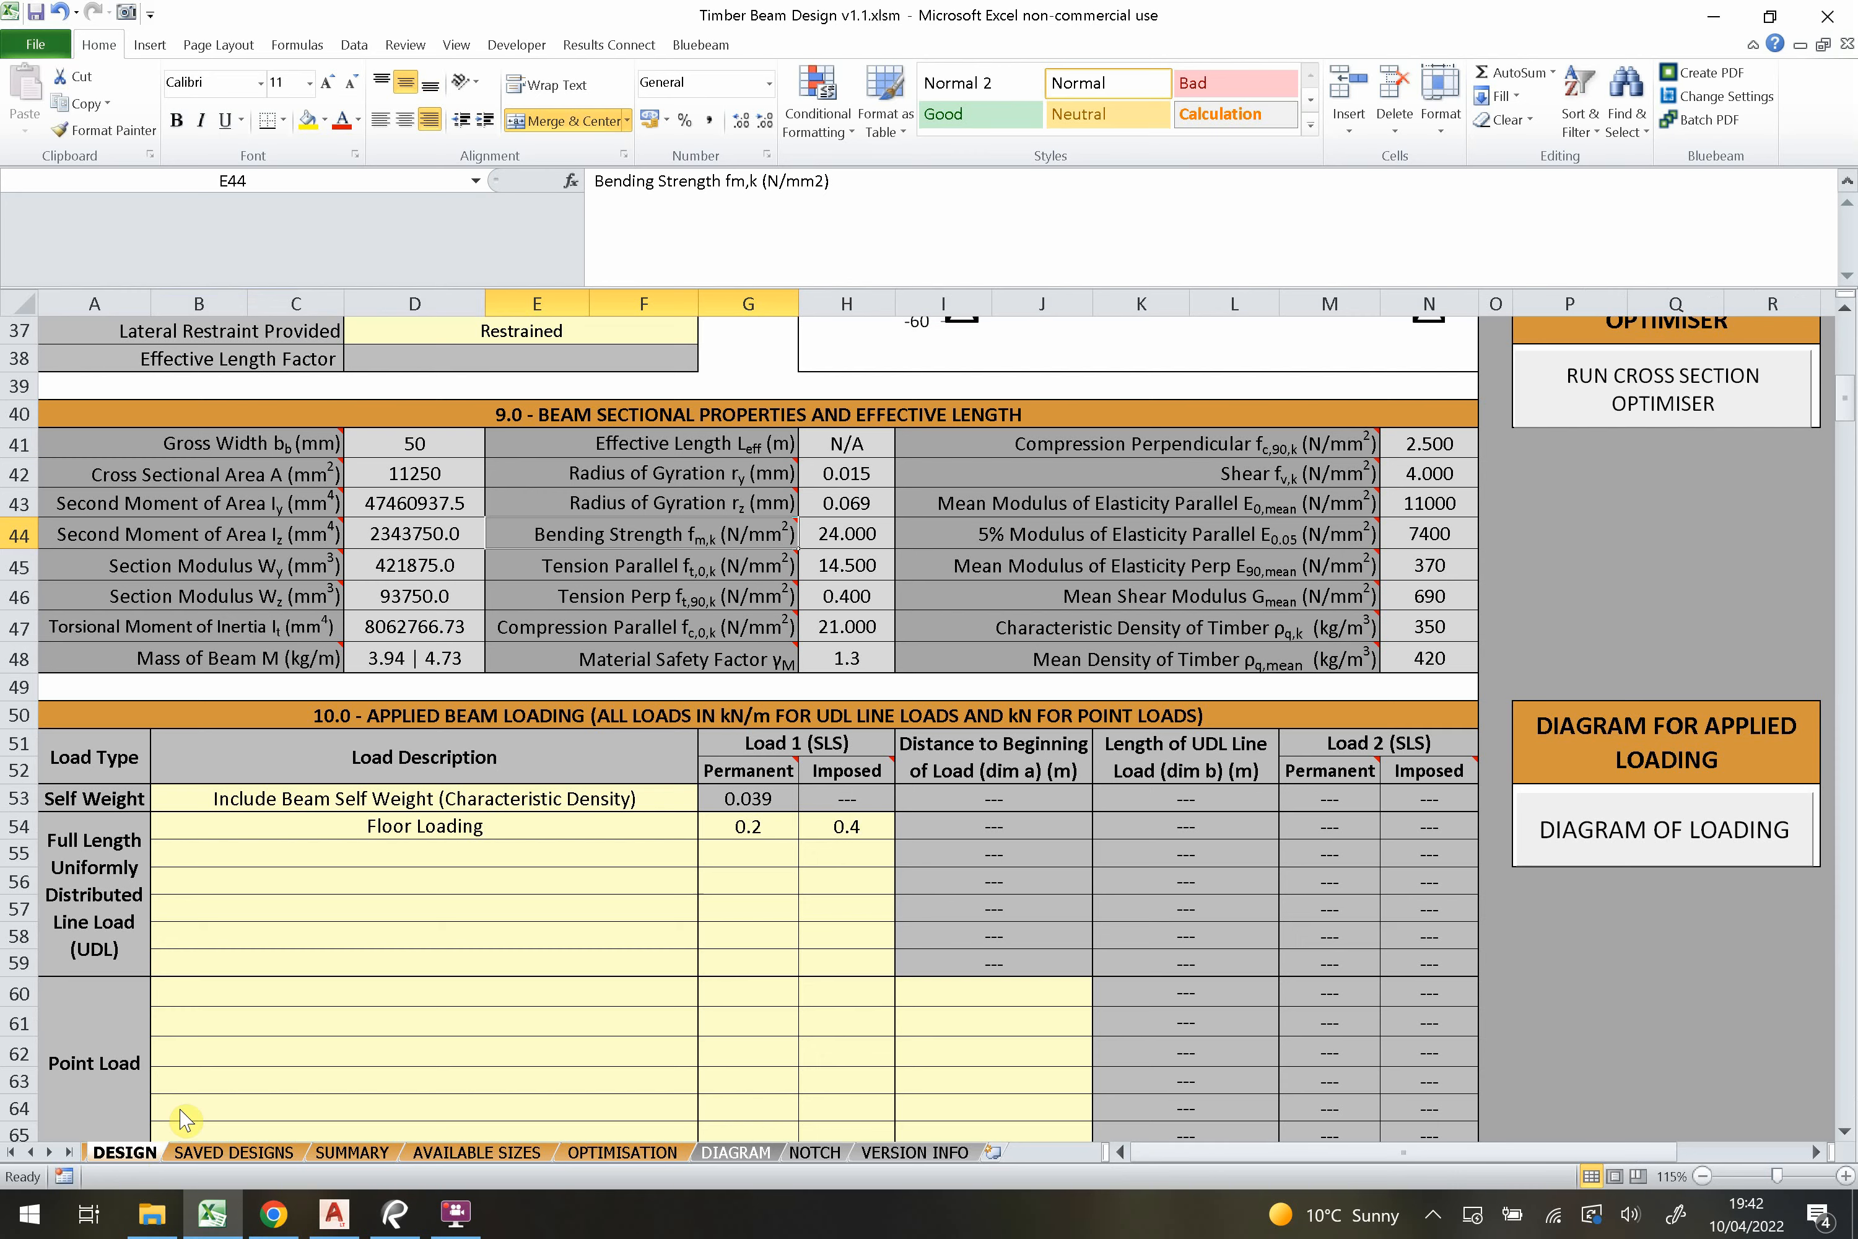
# Look through the available timber grades without changing the selection, and examine the related strength and stiffness properties.
pyautogui.scroll(8, 751, 683)
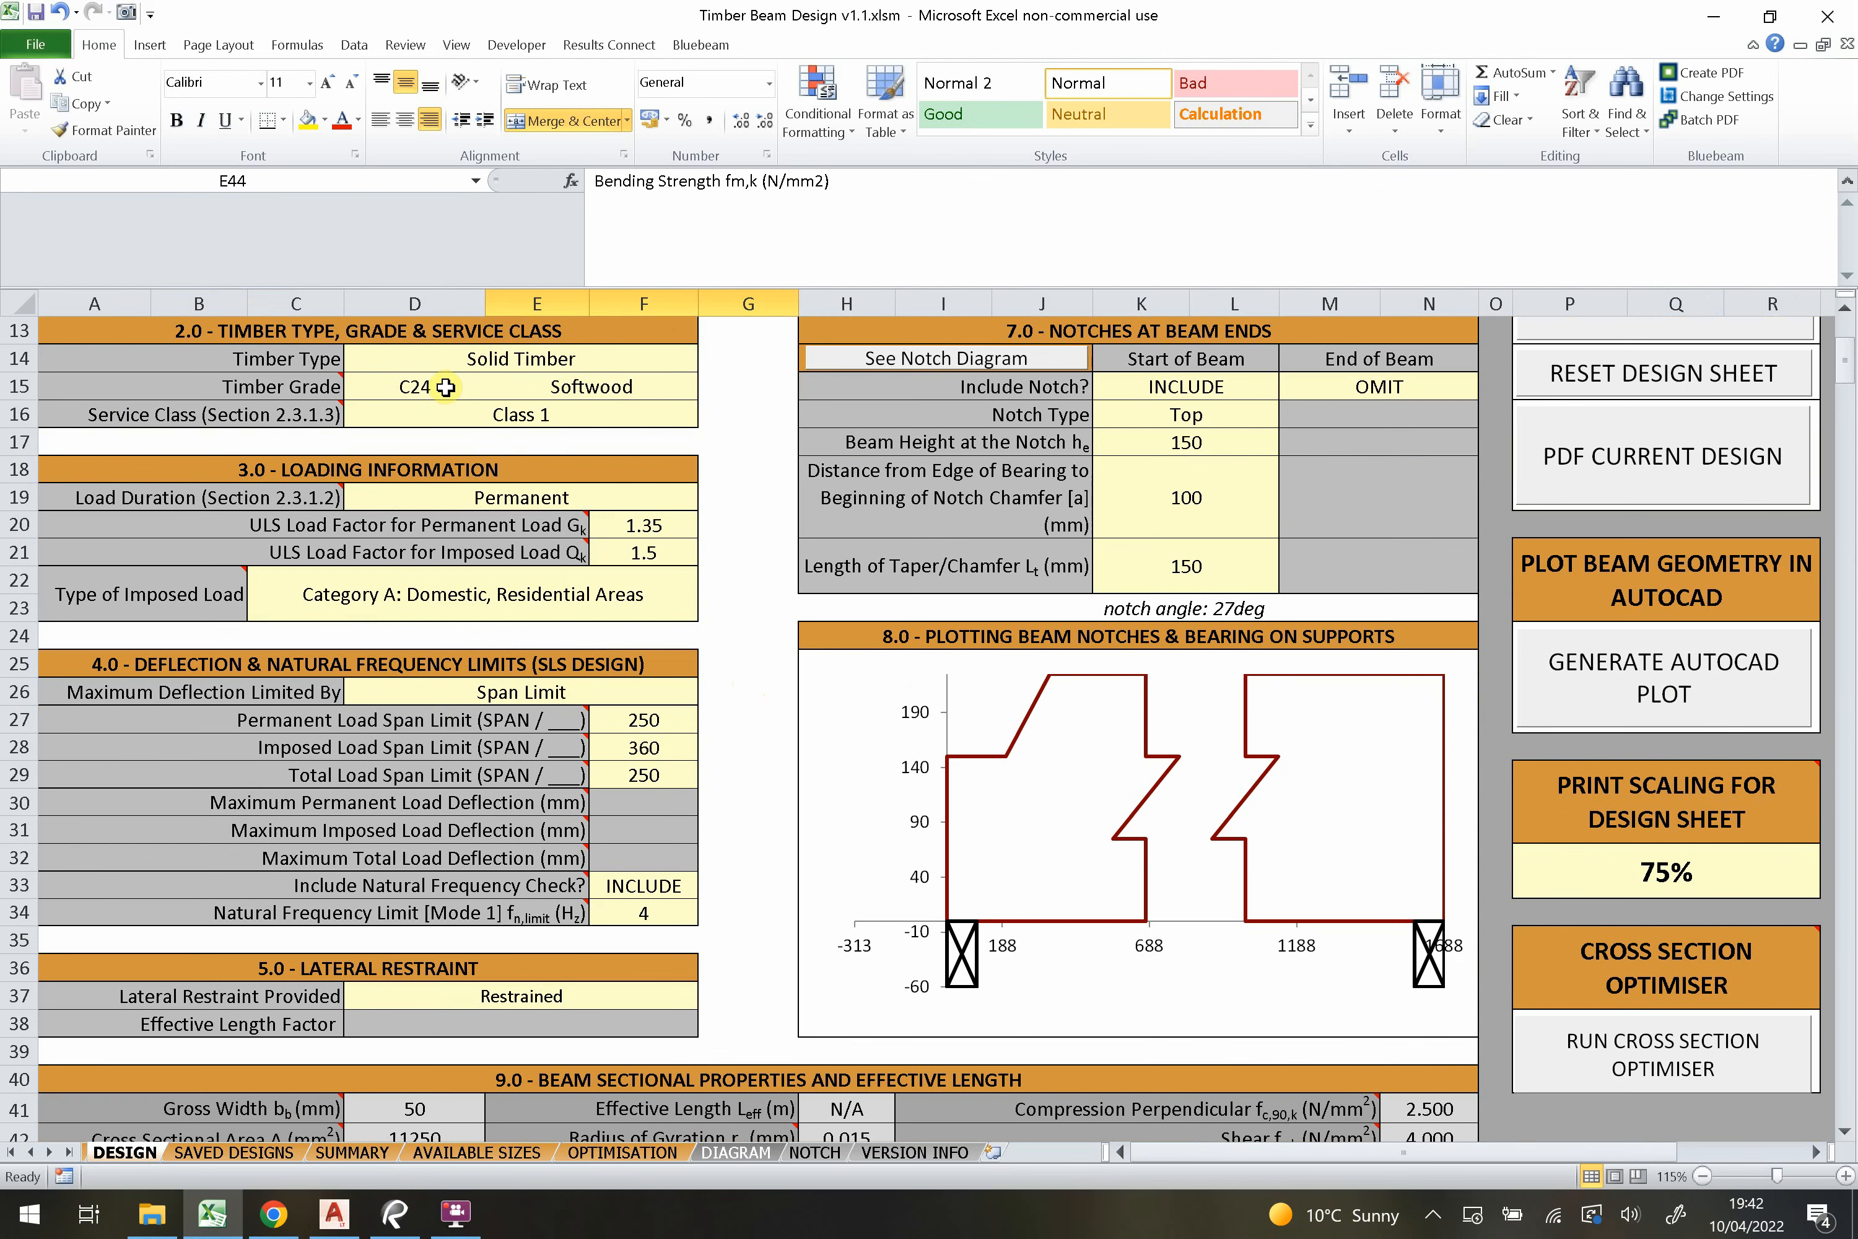
pyautogui.click(445, 387)
pyautogui.click(484, 387)
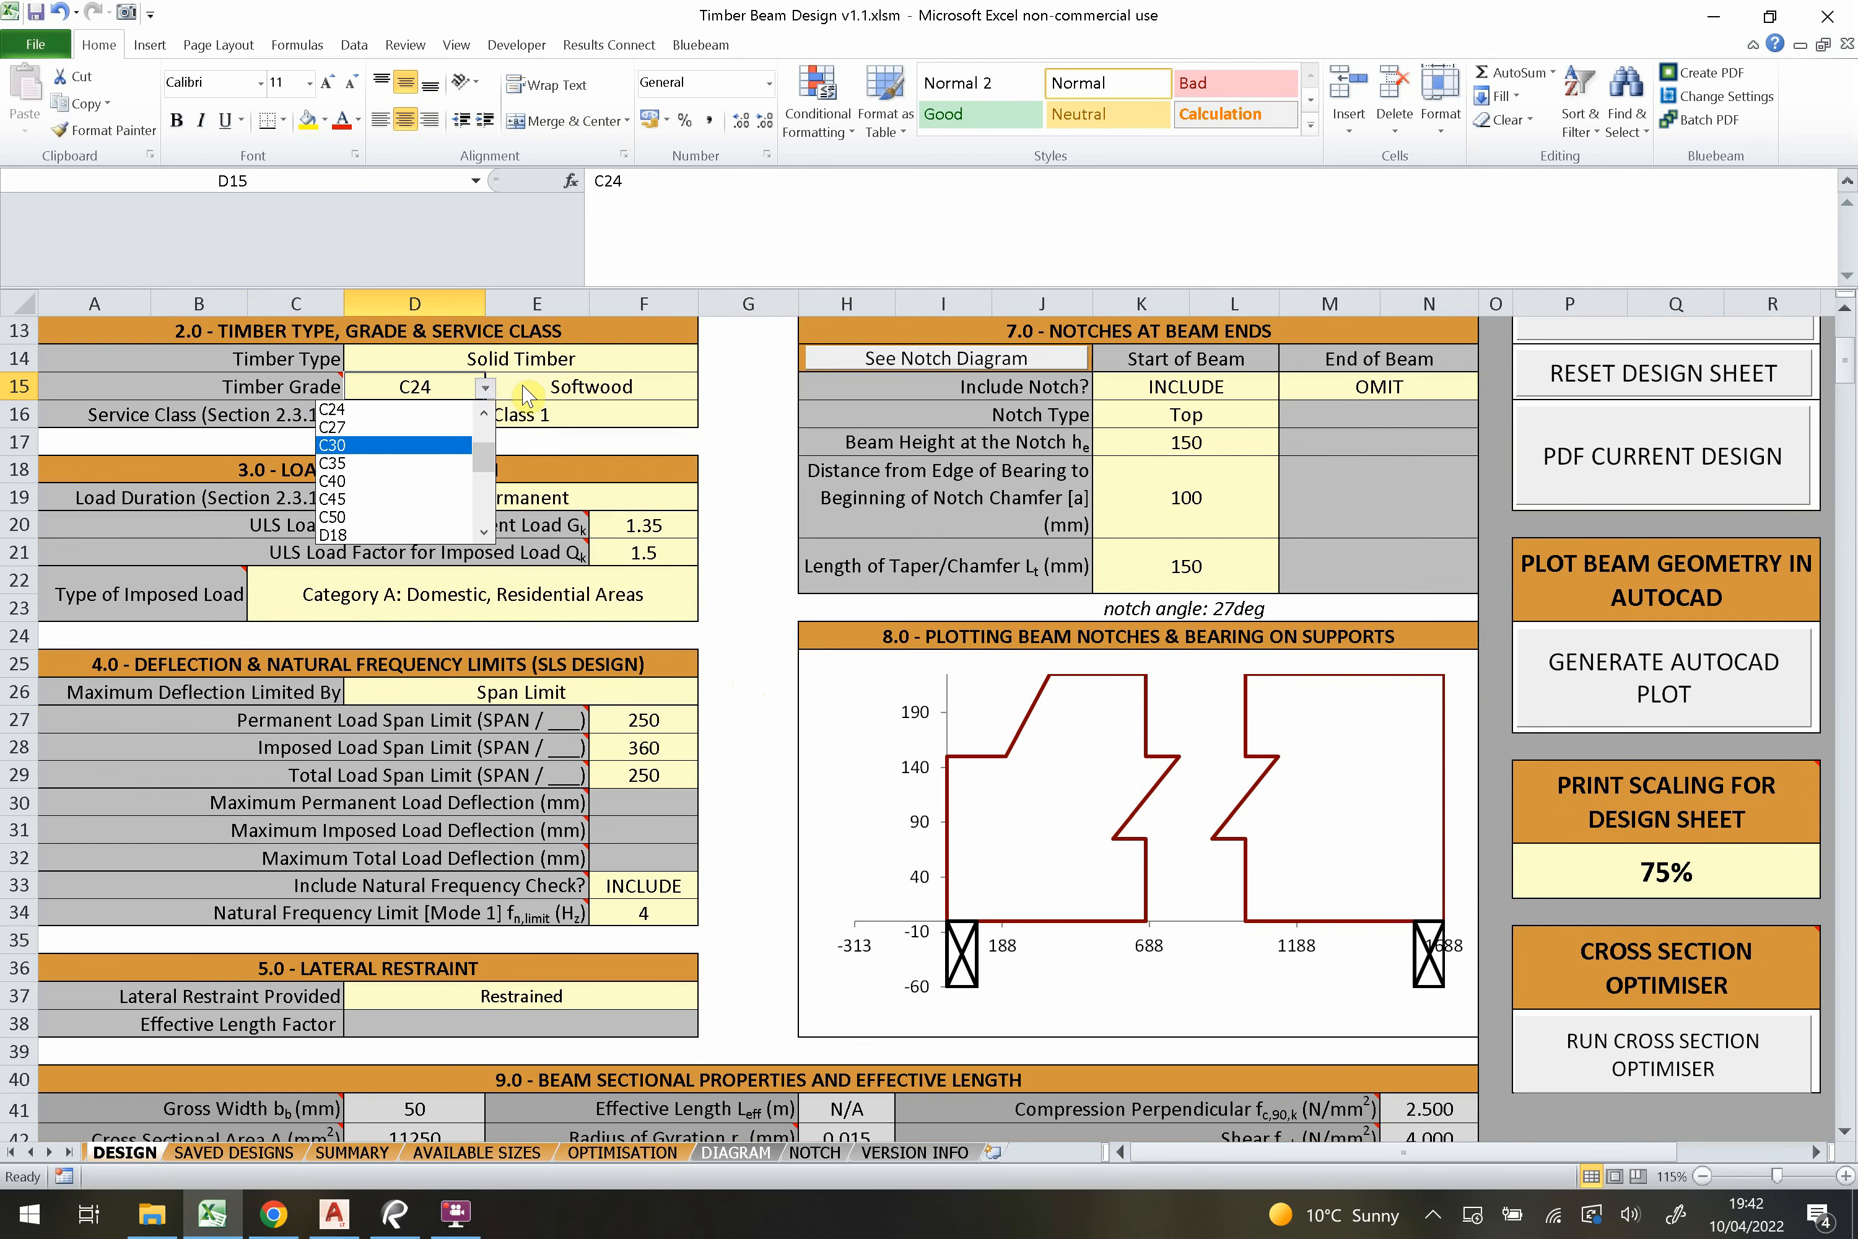
pyautogui.press('Escape')
pyautogui.scroll(-6, 656, 598)
pyautogui.moveTo(766, 731)
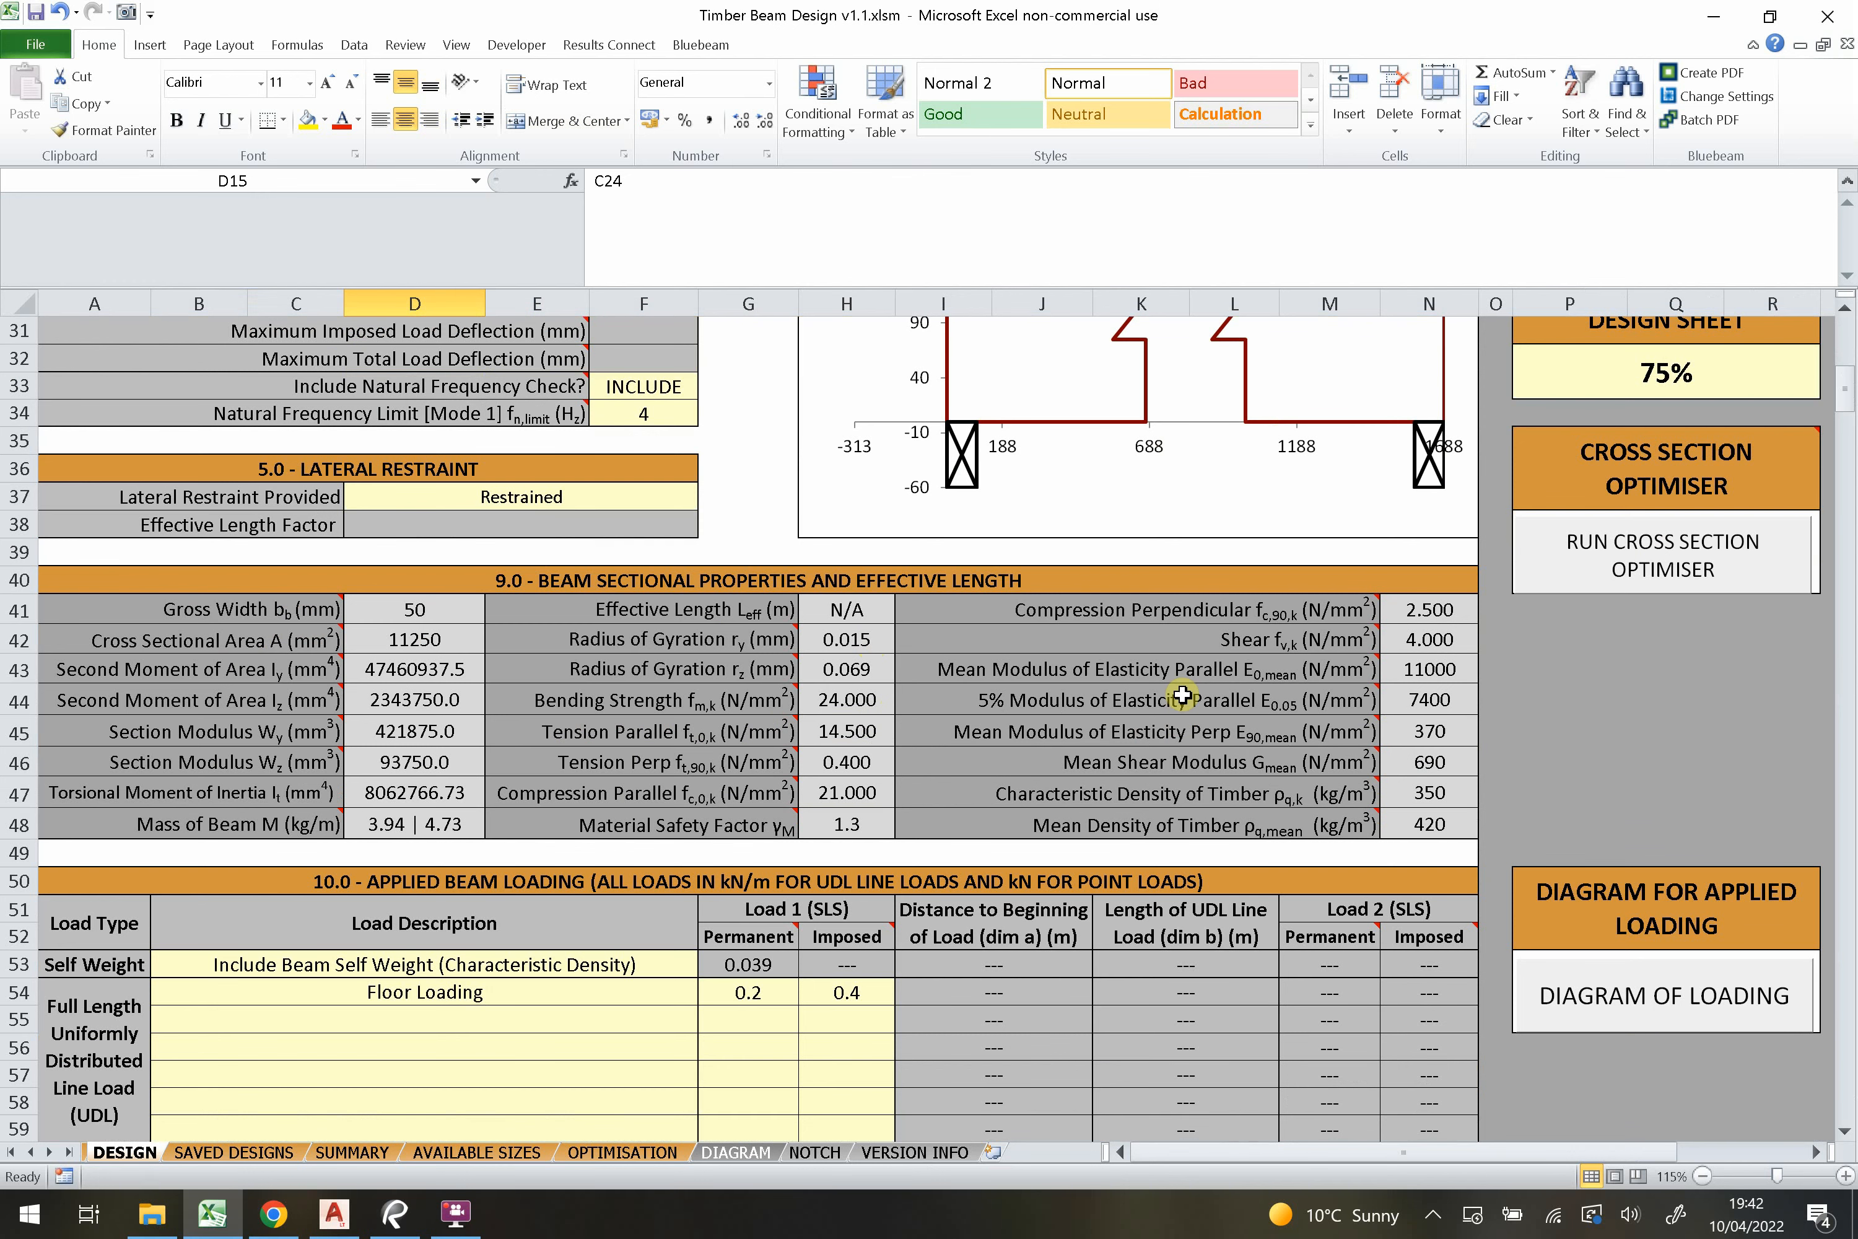
pyautogui.scroll(-2, 989, 699)
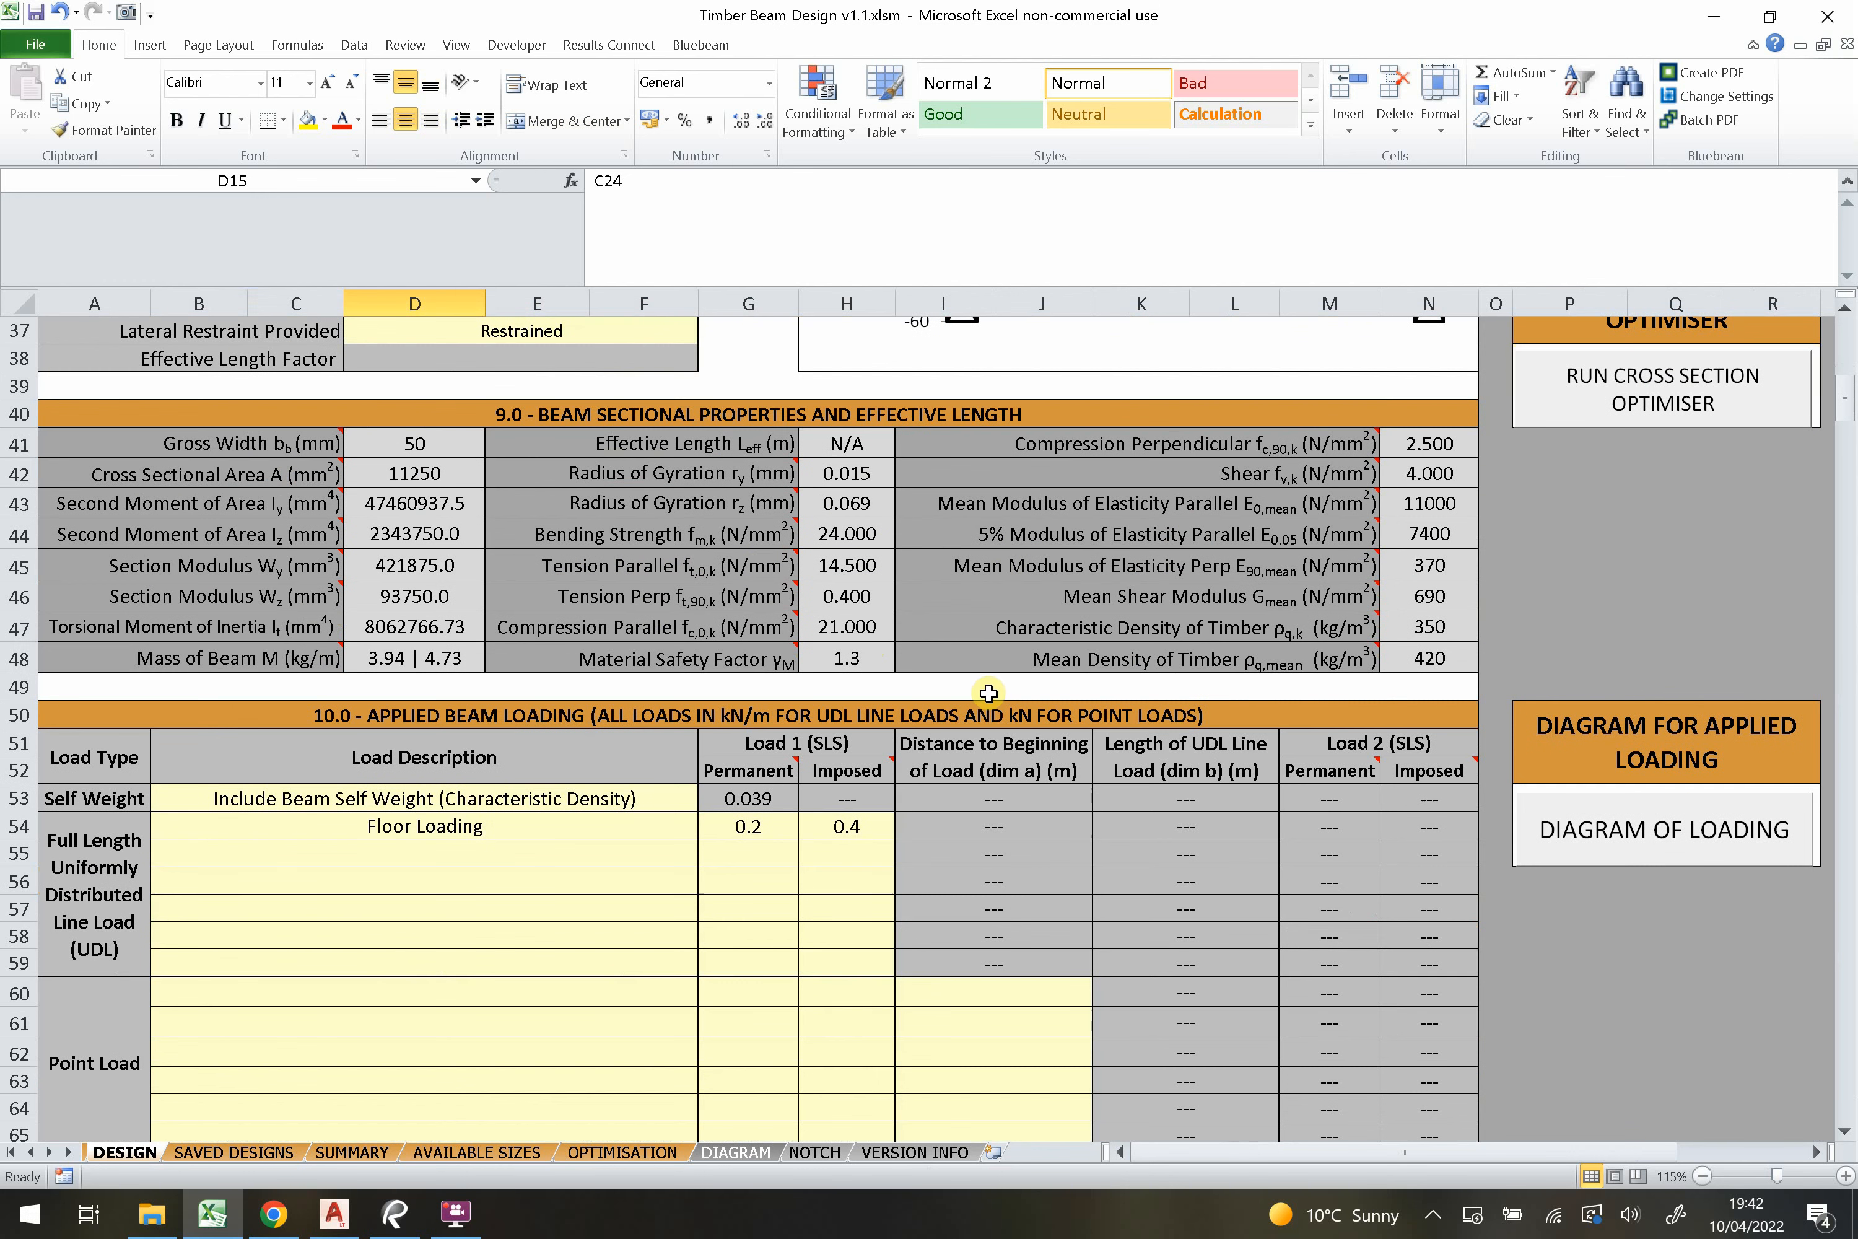
pyautogui.click(737, 559)
pyautogui.click(713, 531)
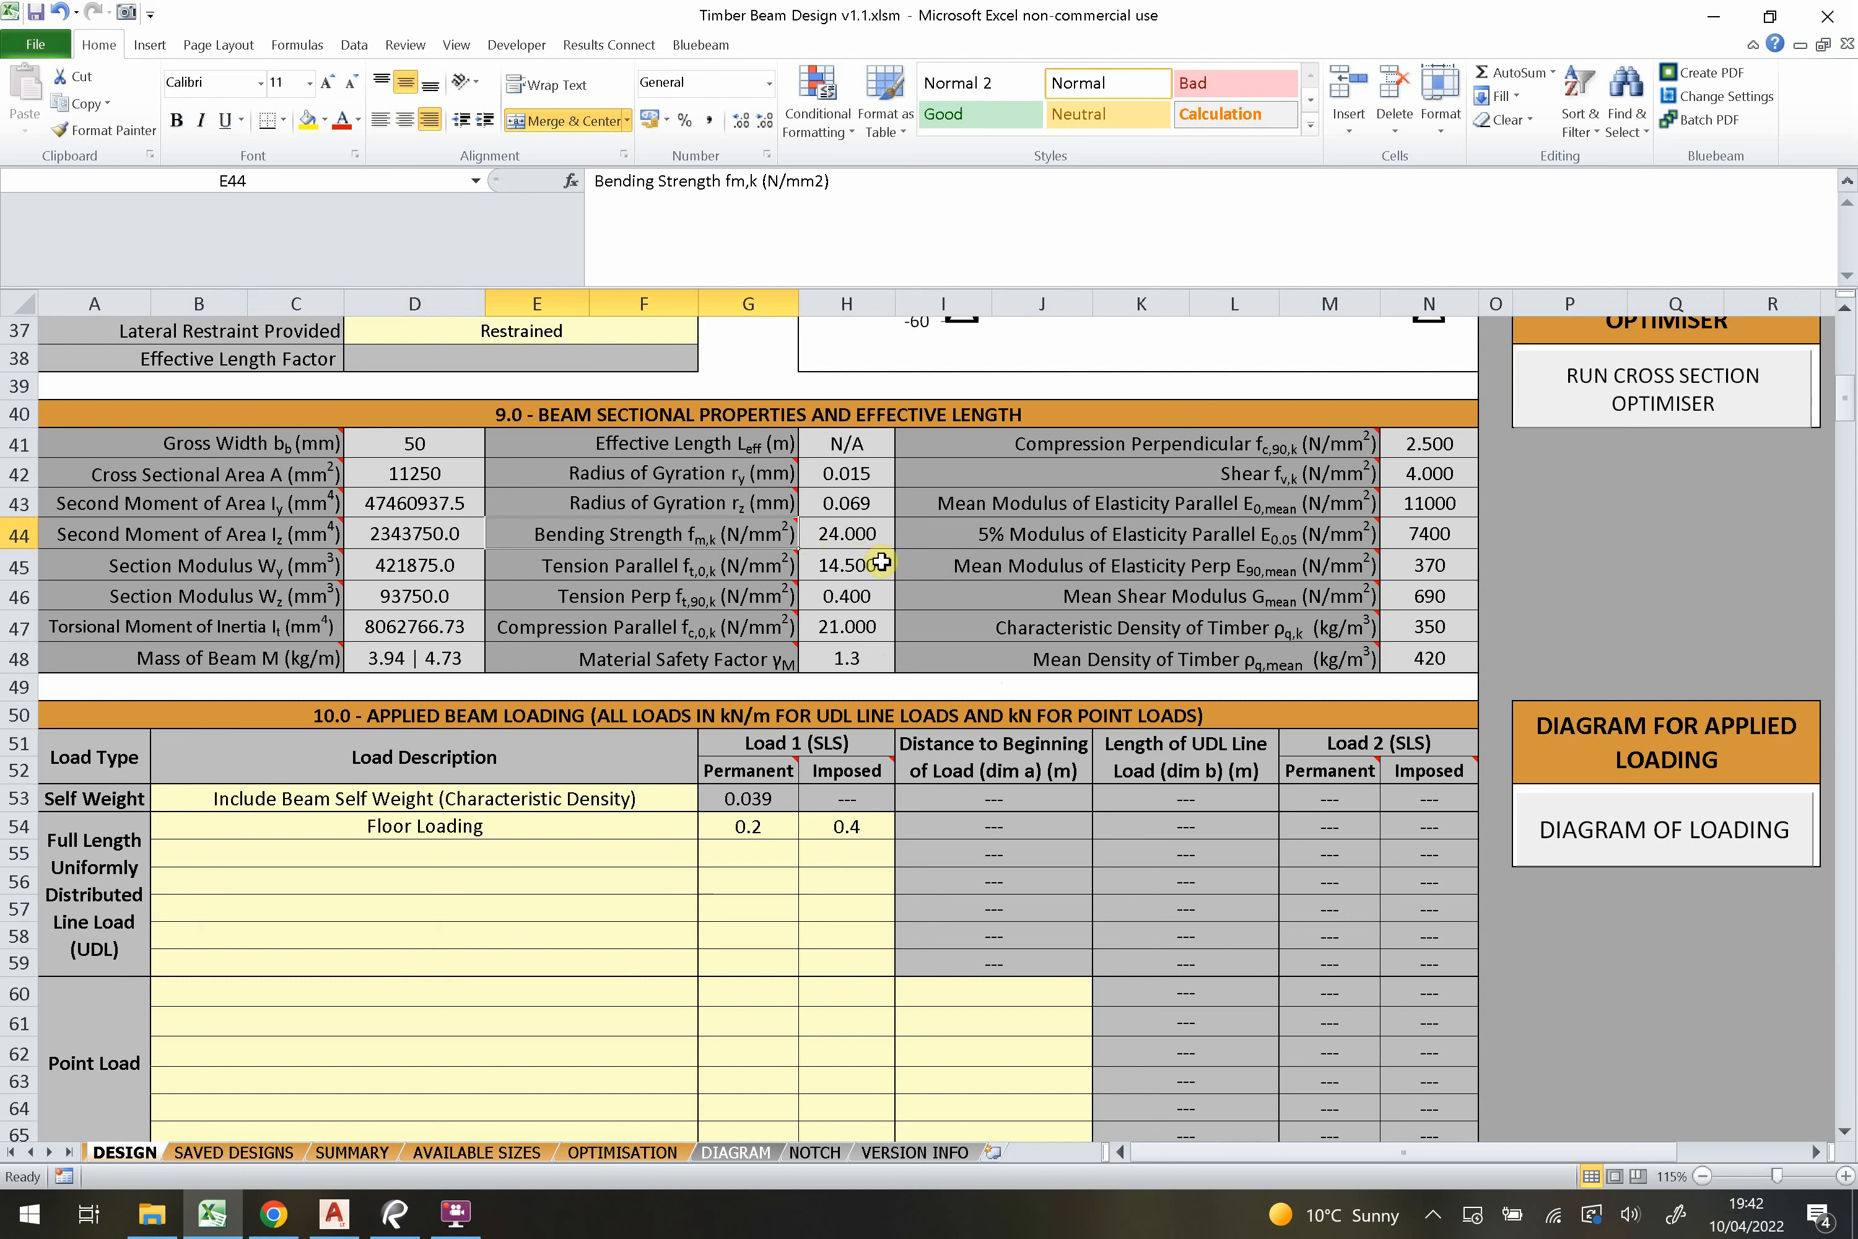
# Examine the applied beam loading section and its full-length UDL description rows.
pyautogui.scroll(-4, 885, 557)
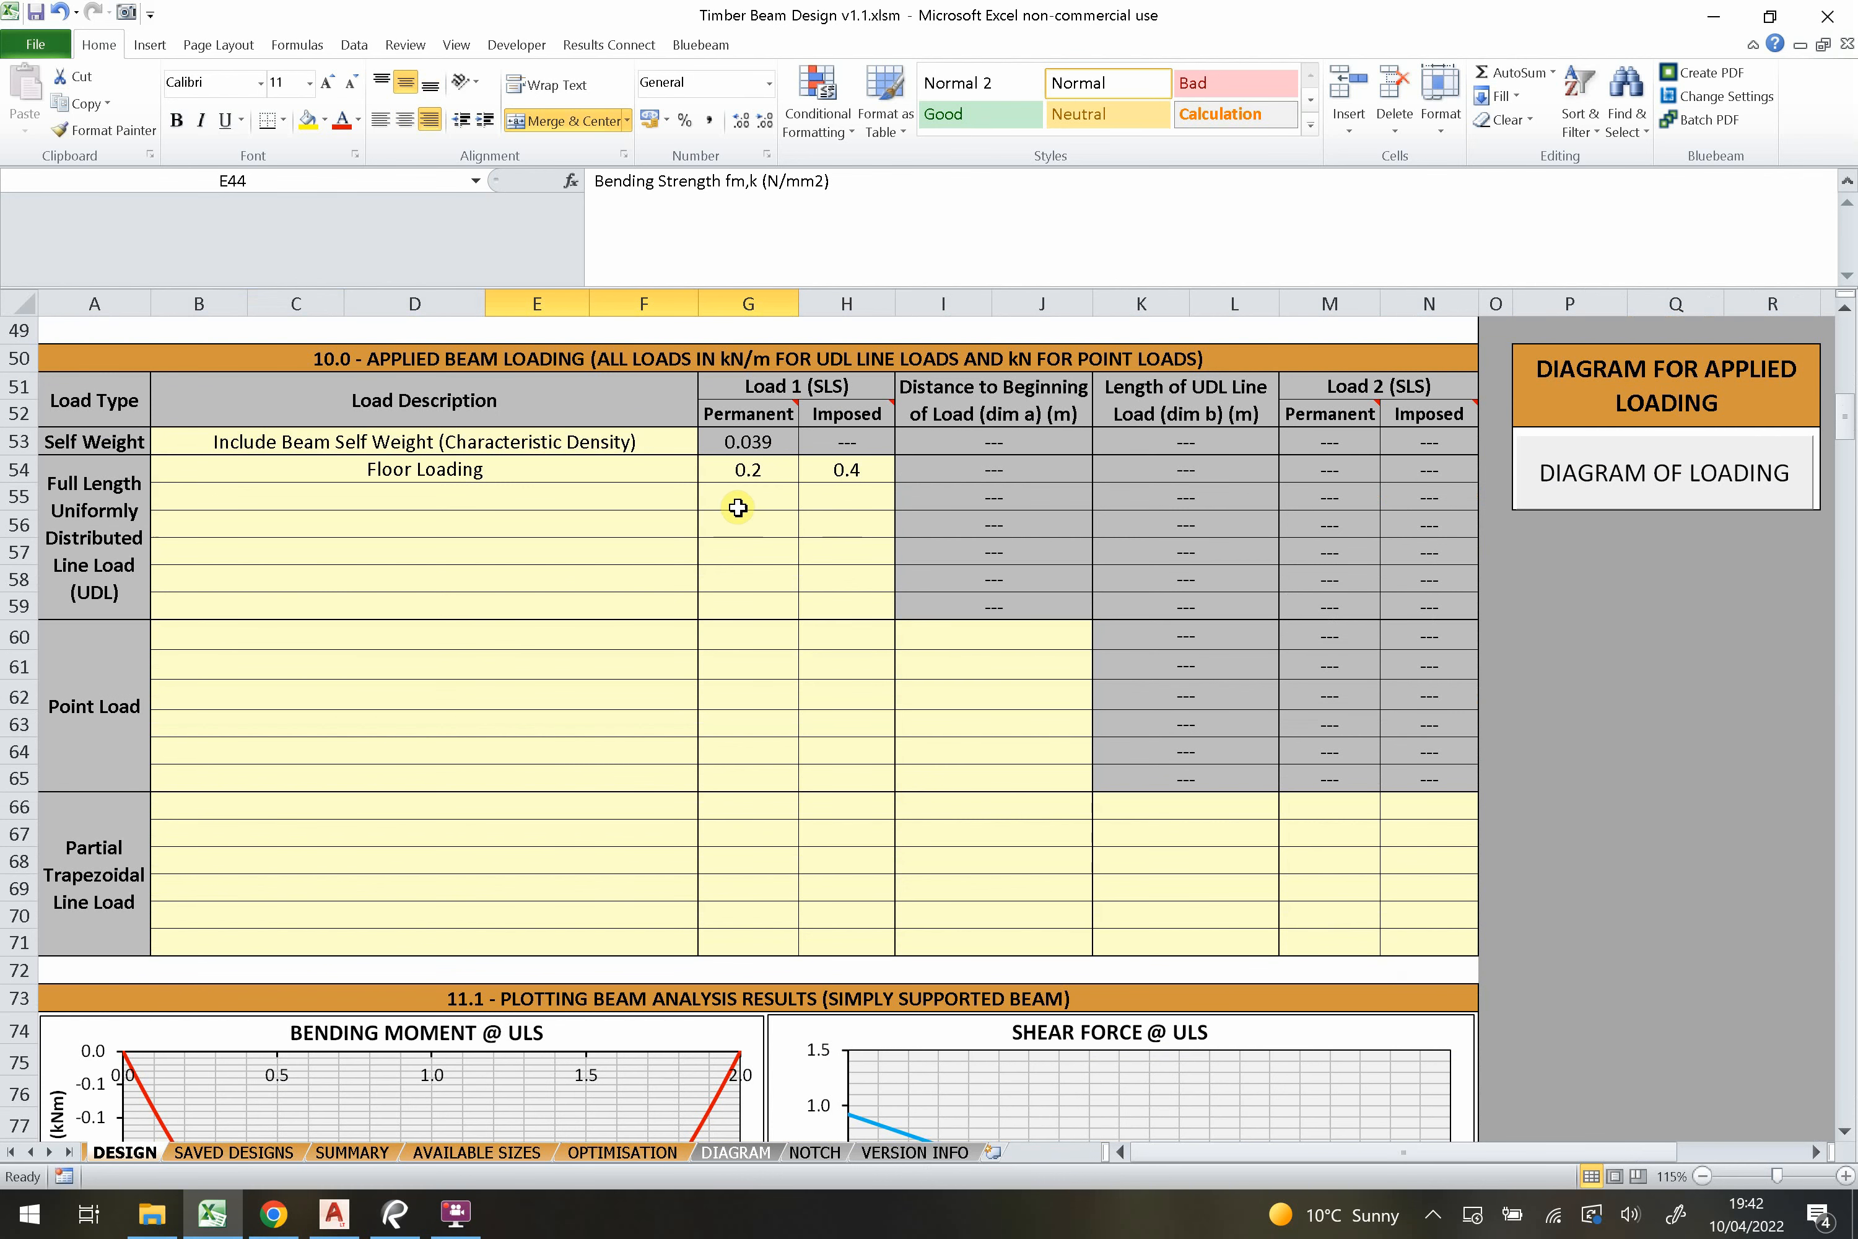
pyautogui.click(736, 554)
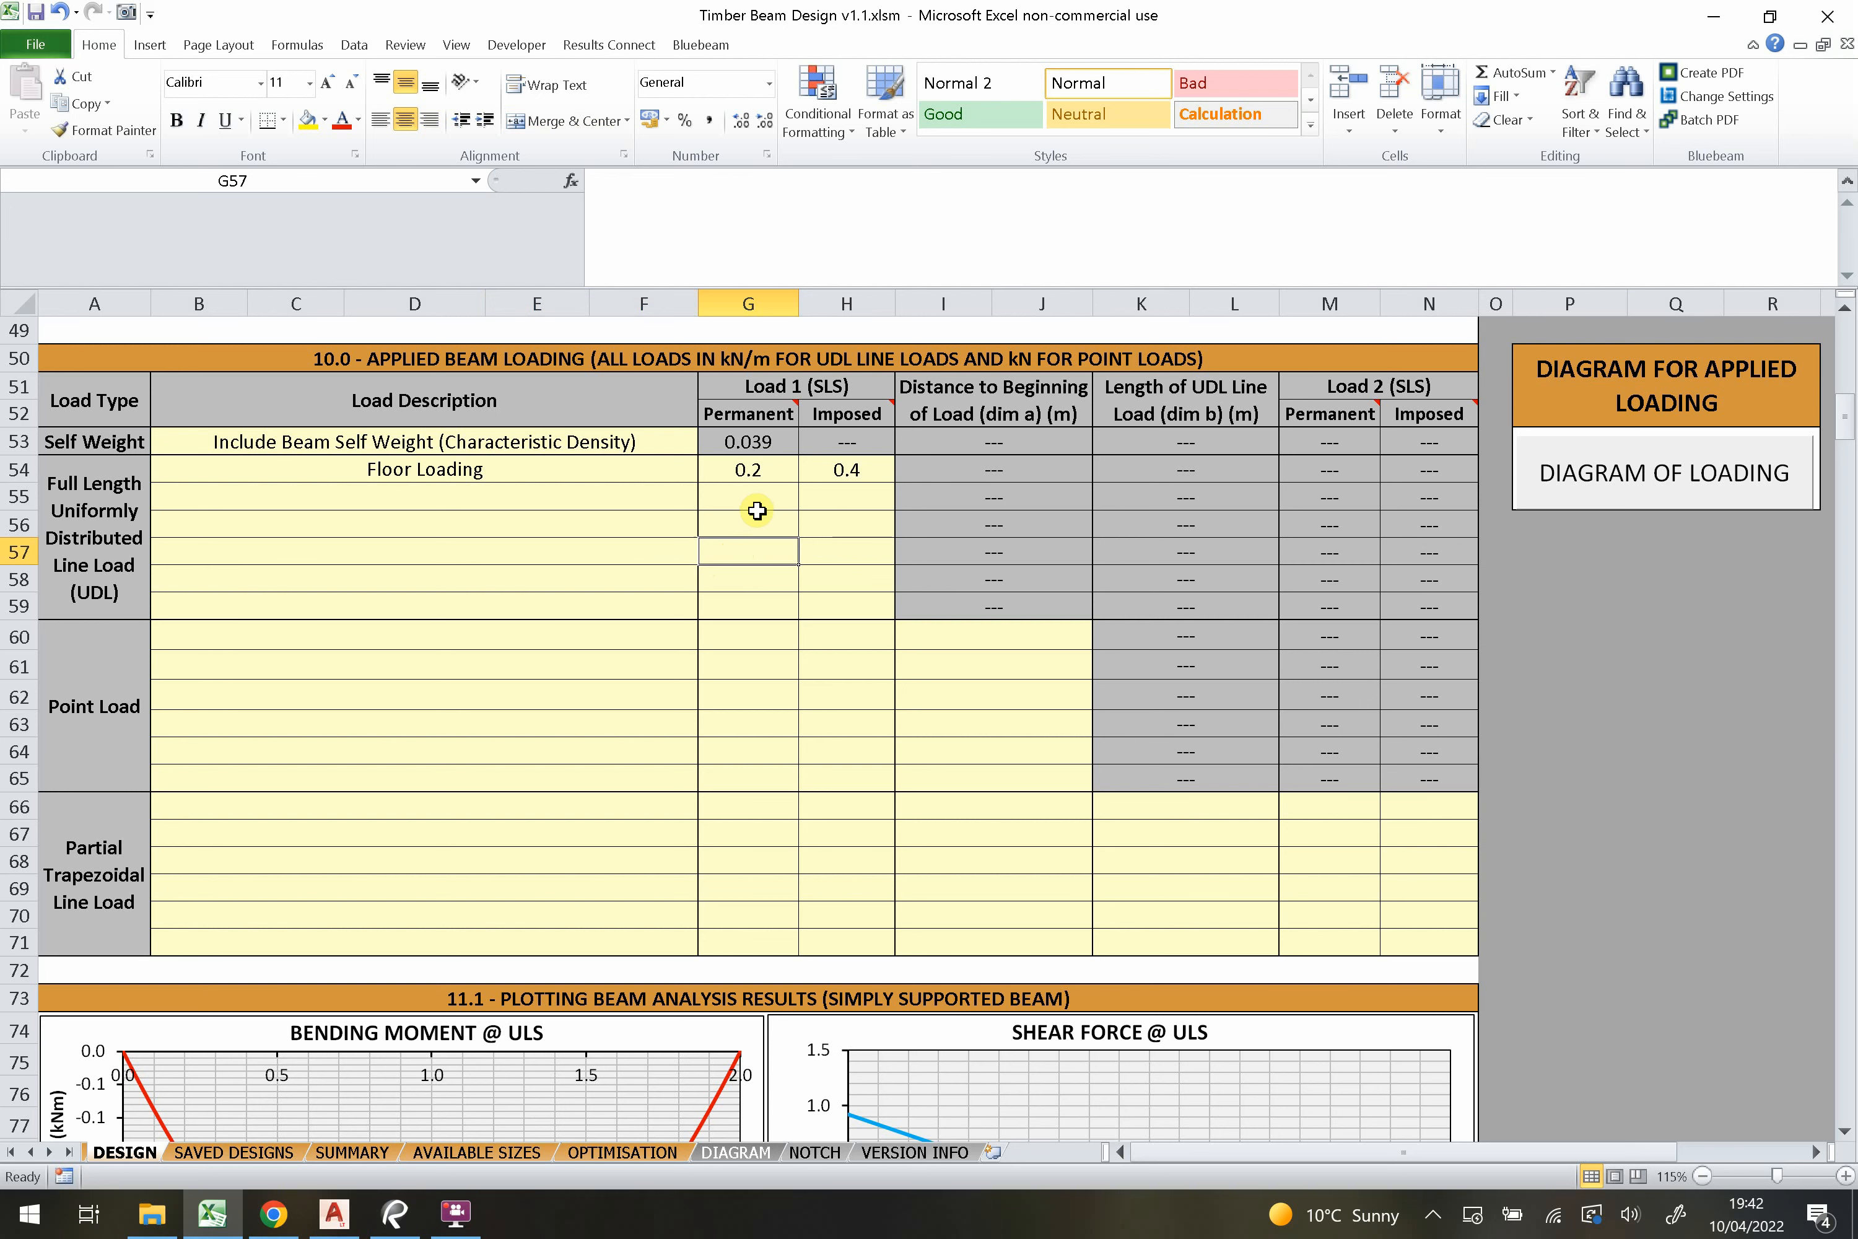
pyautogui.click(423, 362)
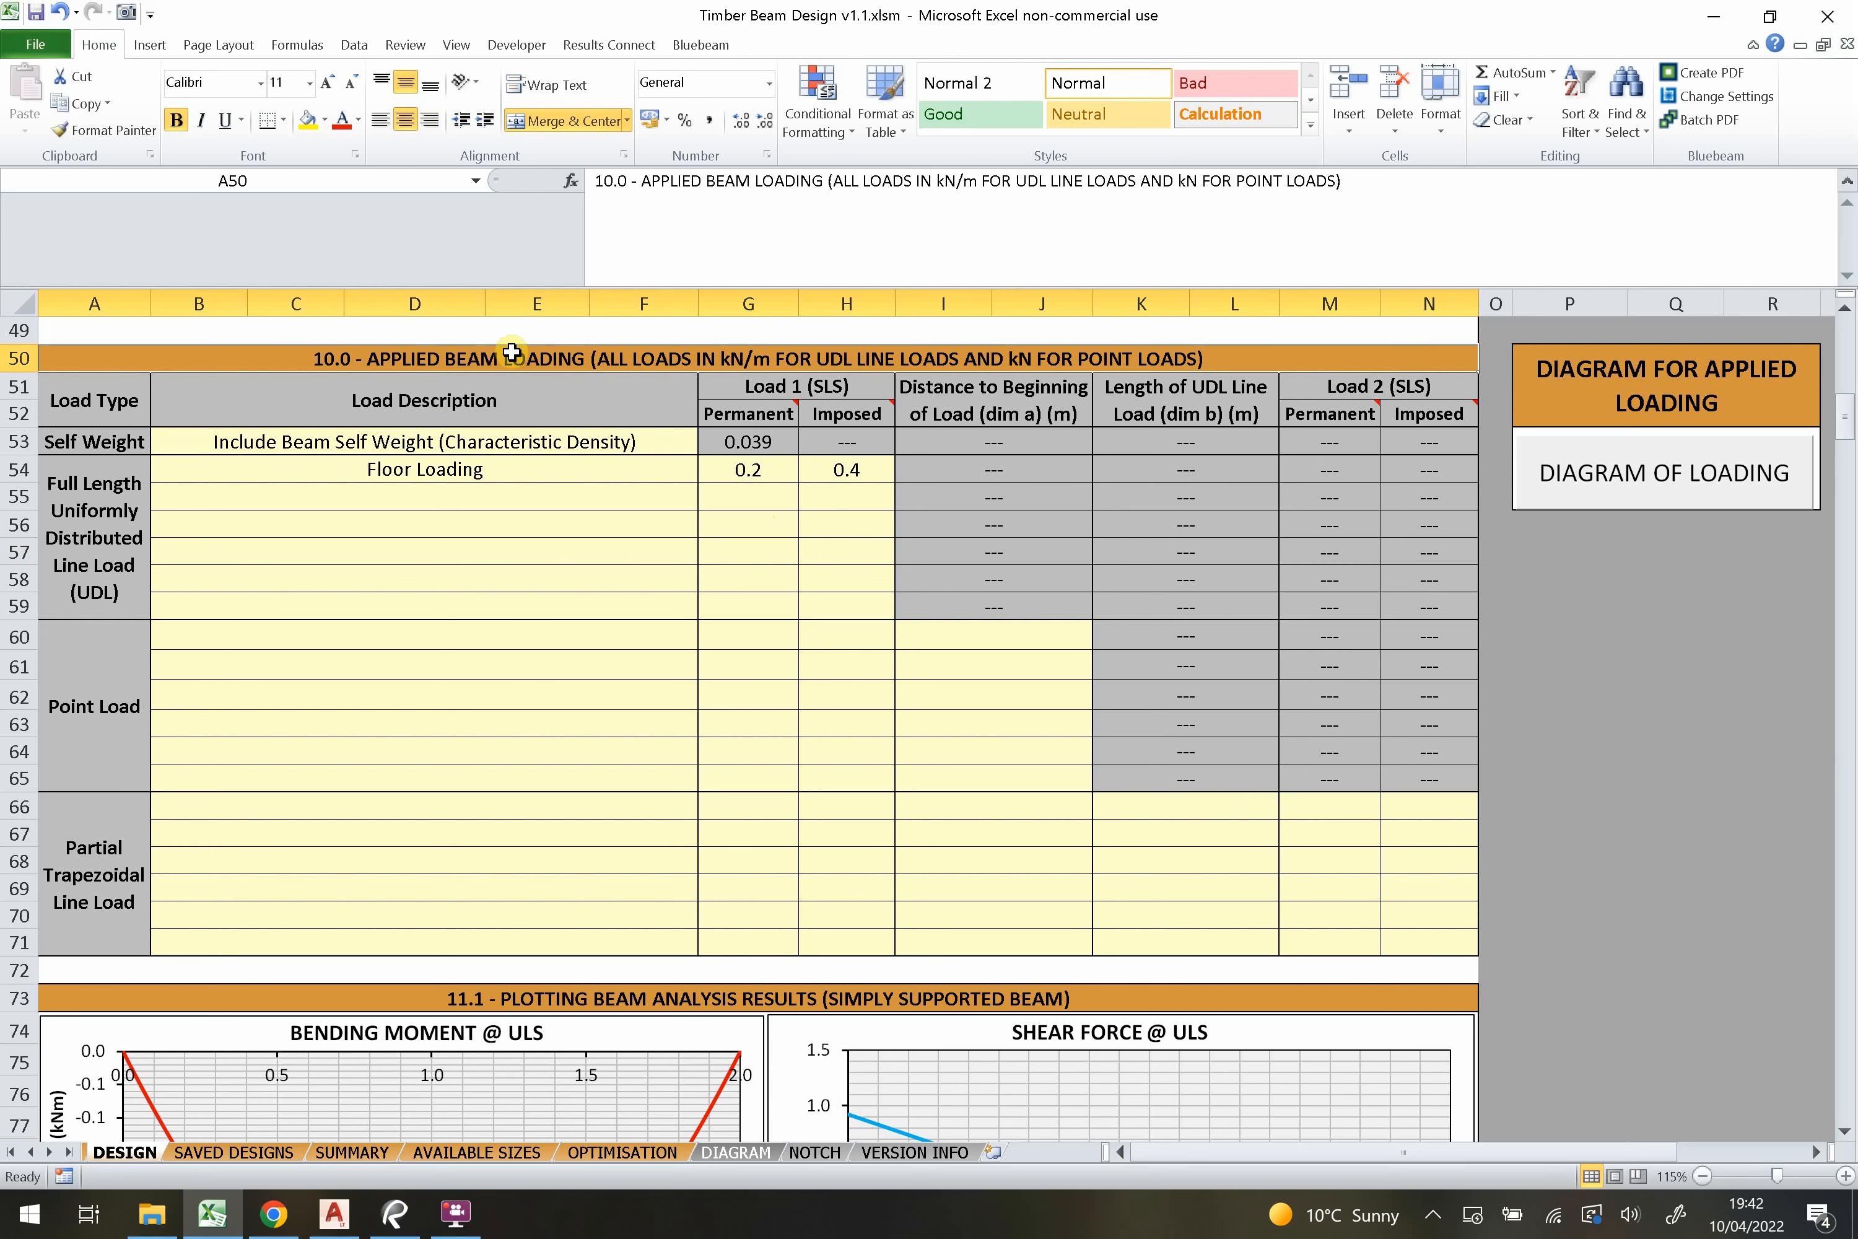
pyautogui.click(584, 476)
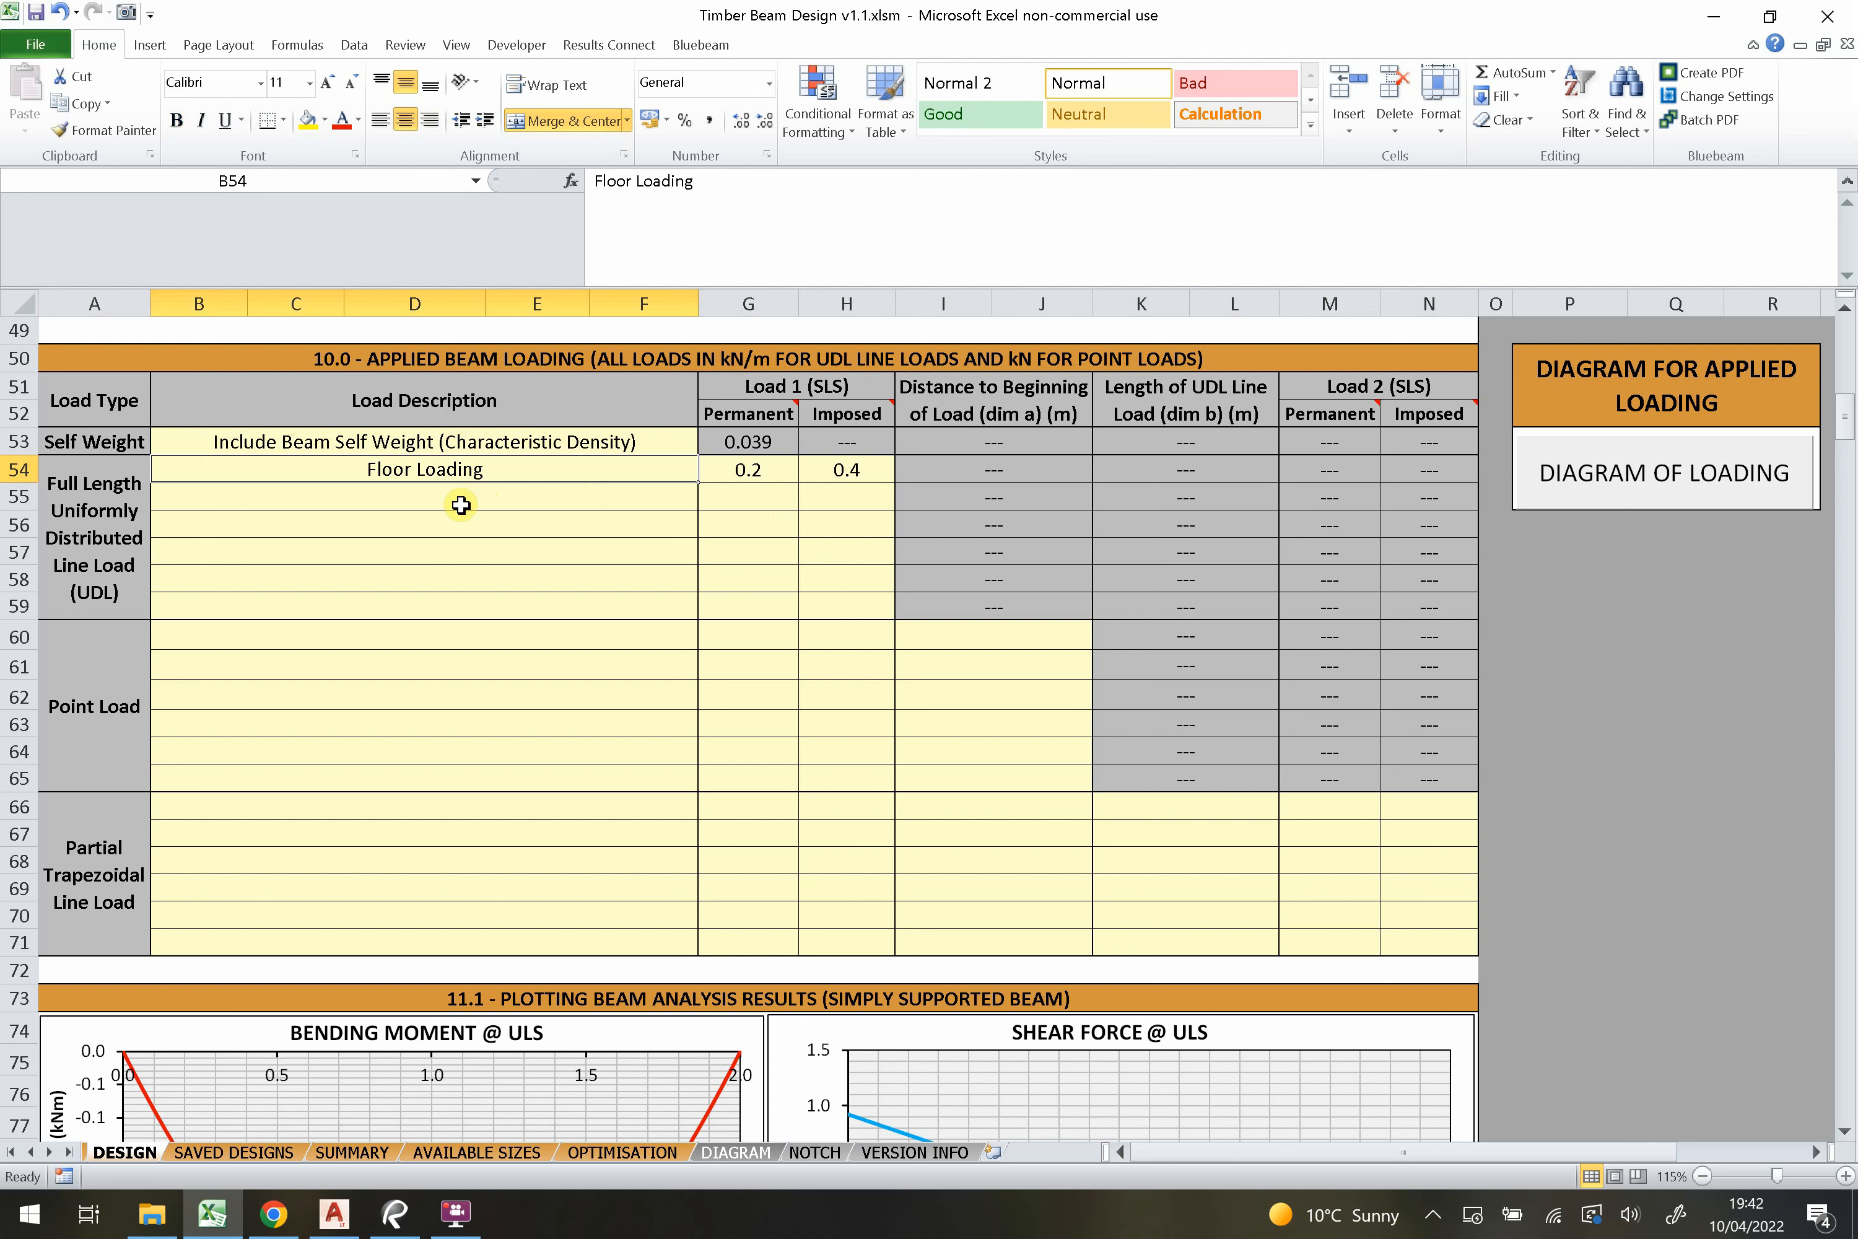
pyautogui.click(514, 498)
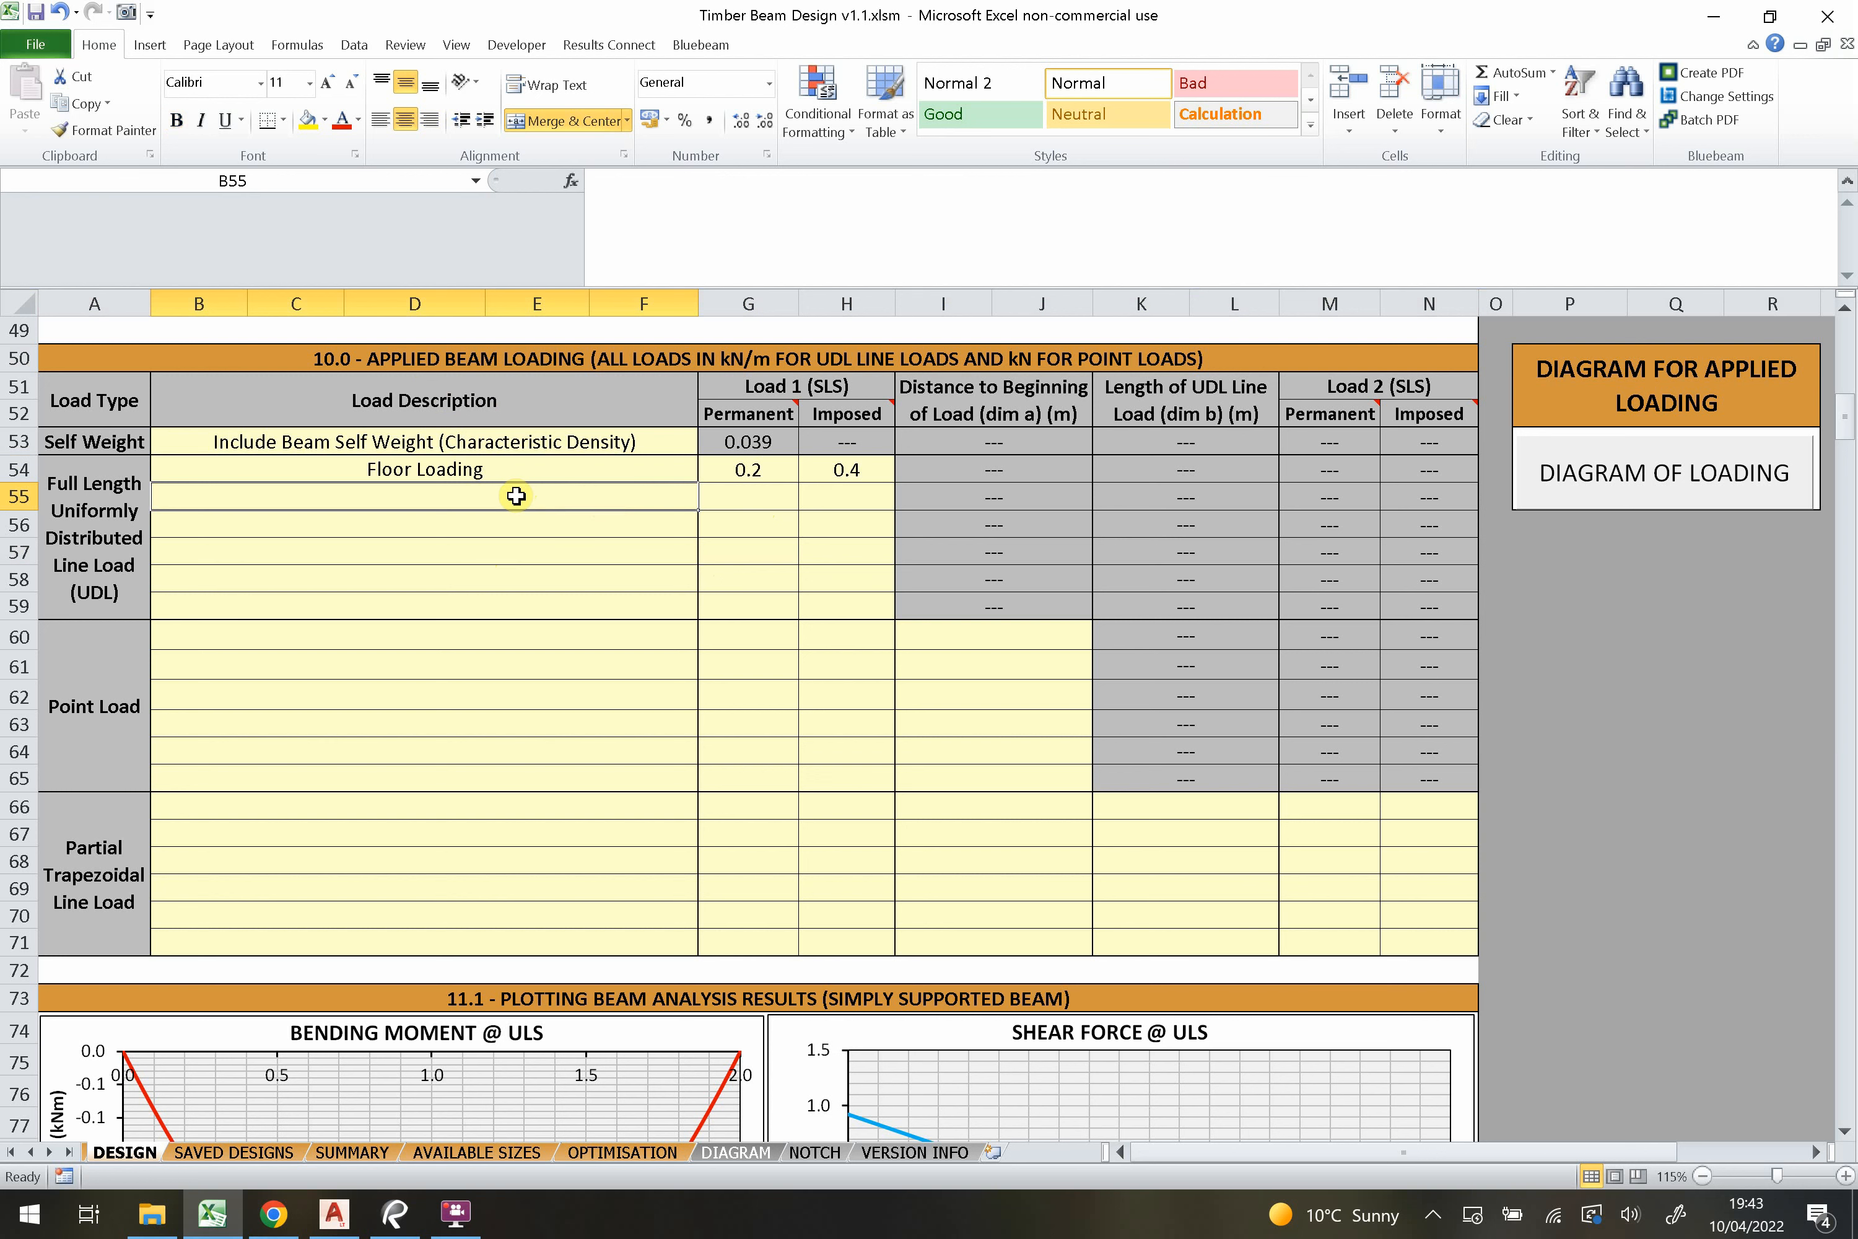
pyautogui.click(544, 469)
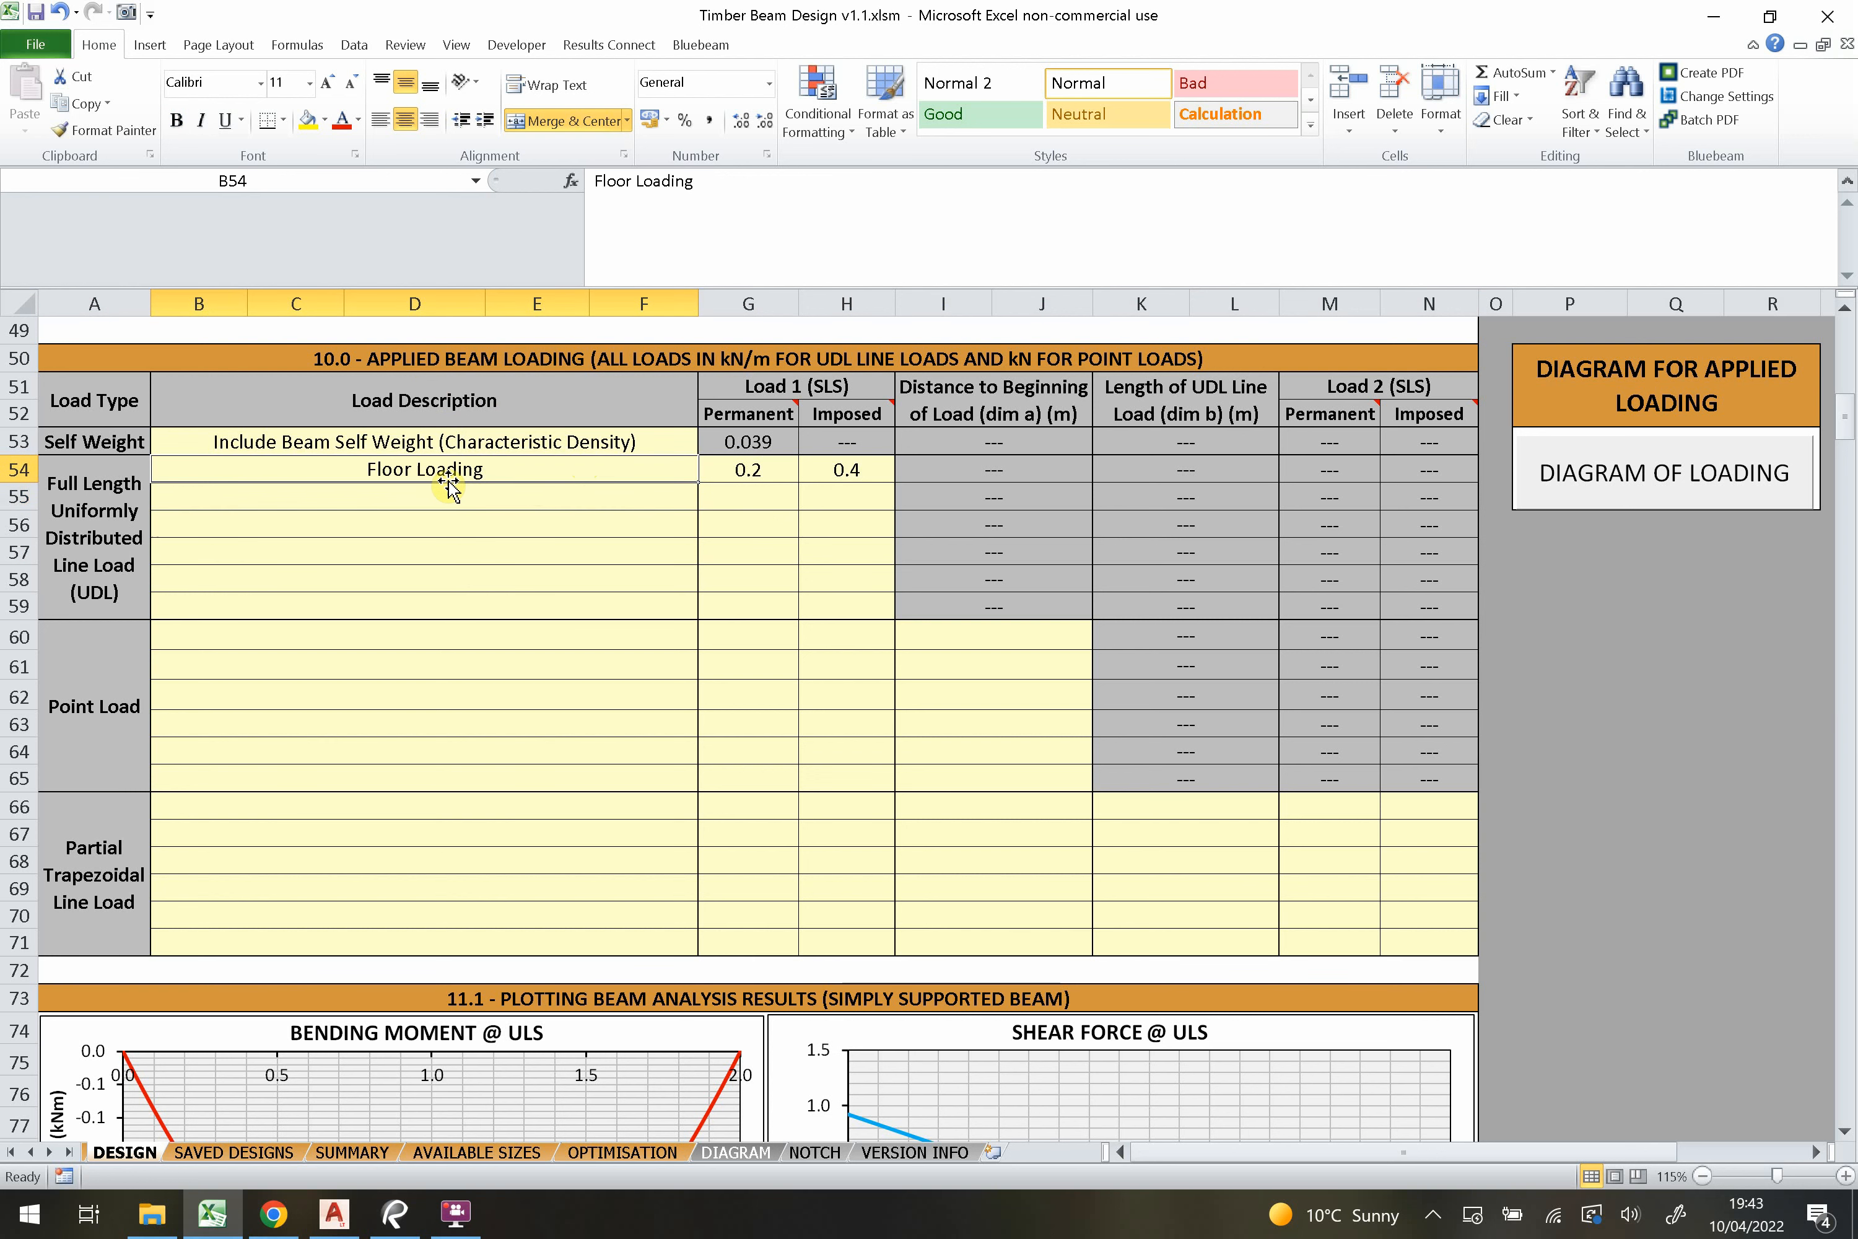
# Set the self weight option to Omit Beam Self Weight and check the resulting permanent load.
pyautogui.click(273, 443)
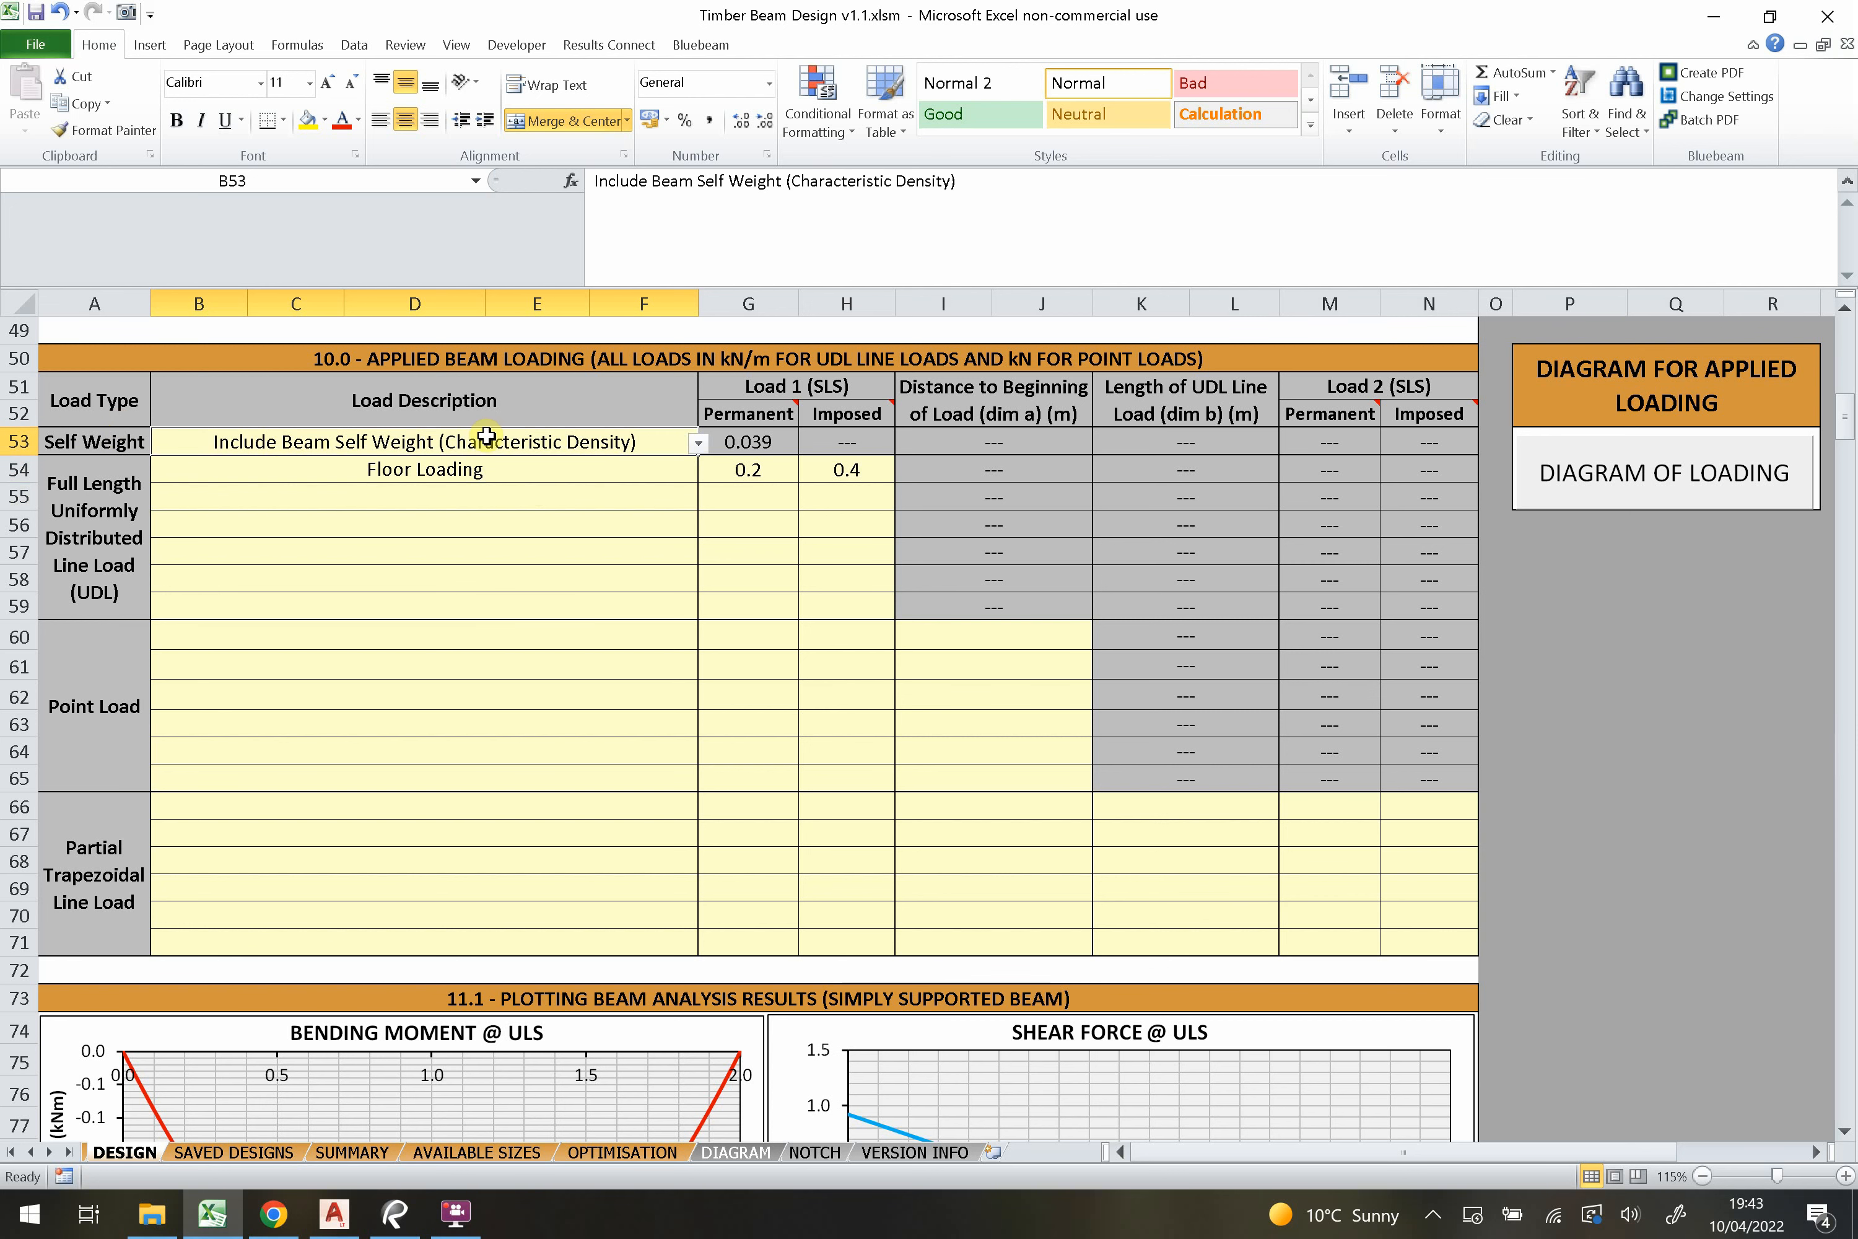
pyautogui.click(698, 444)
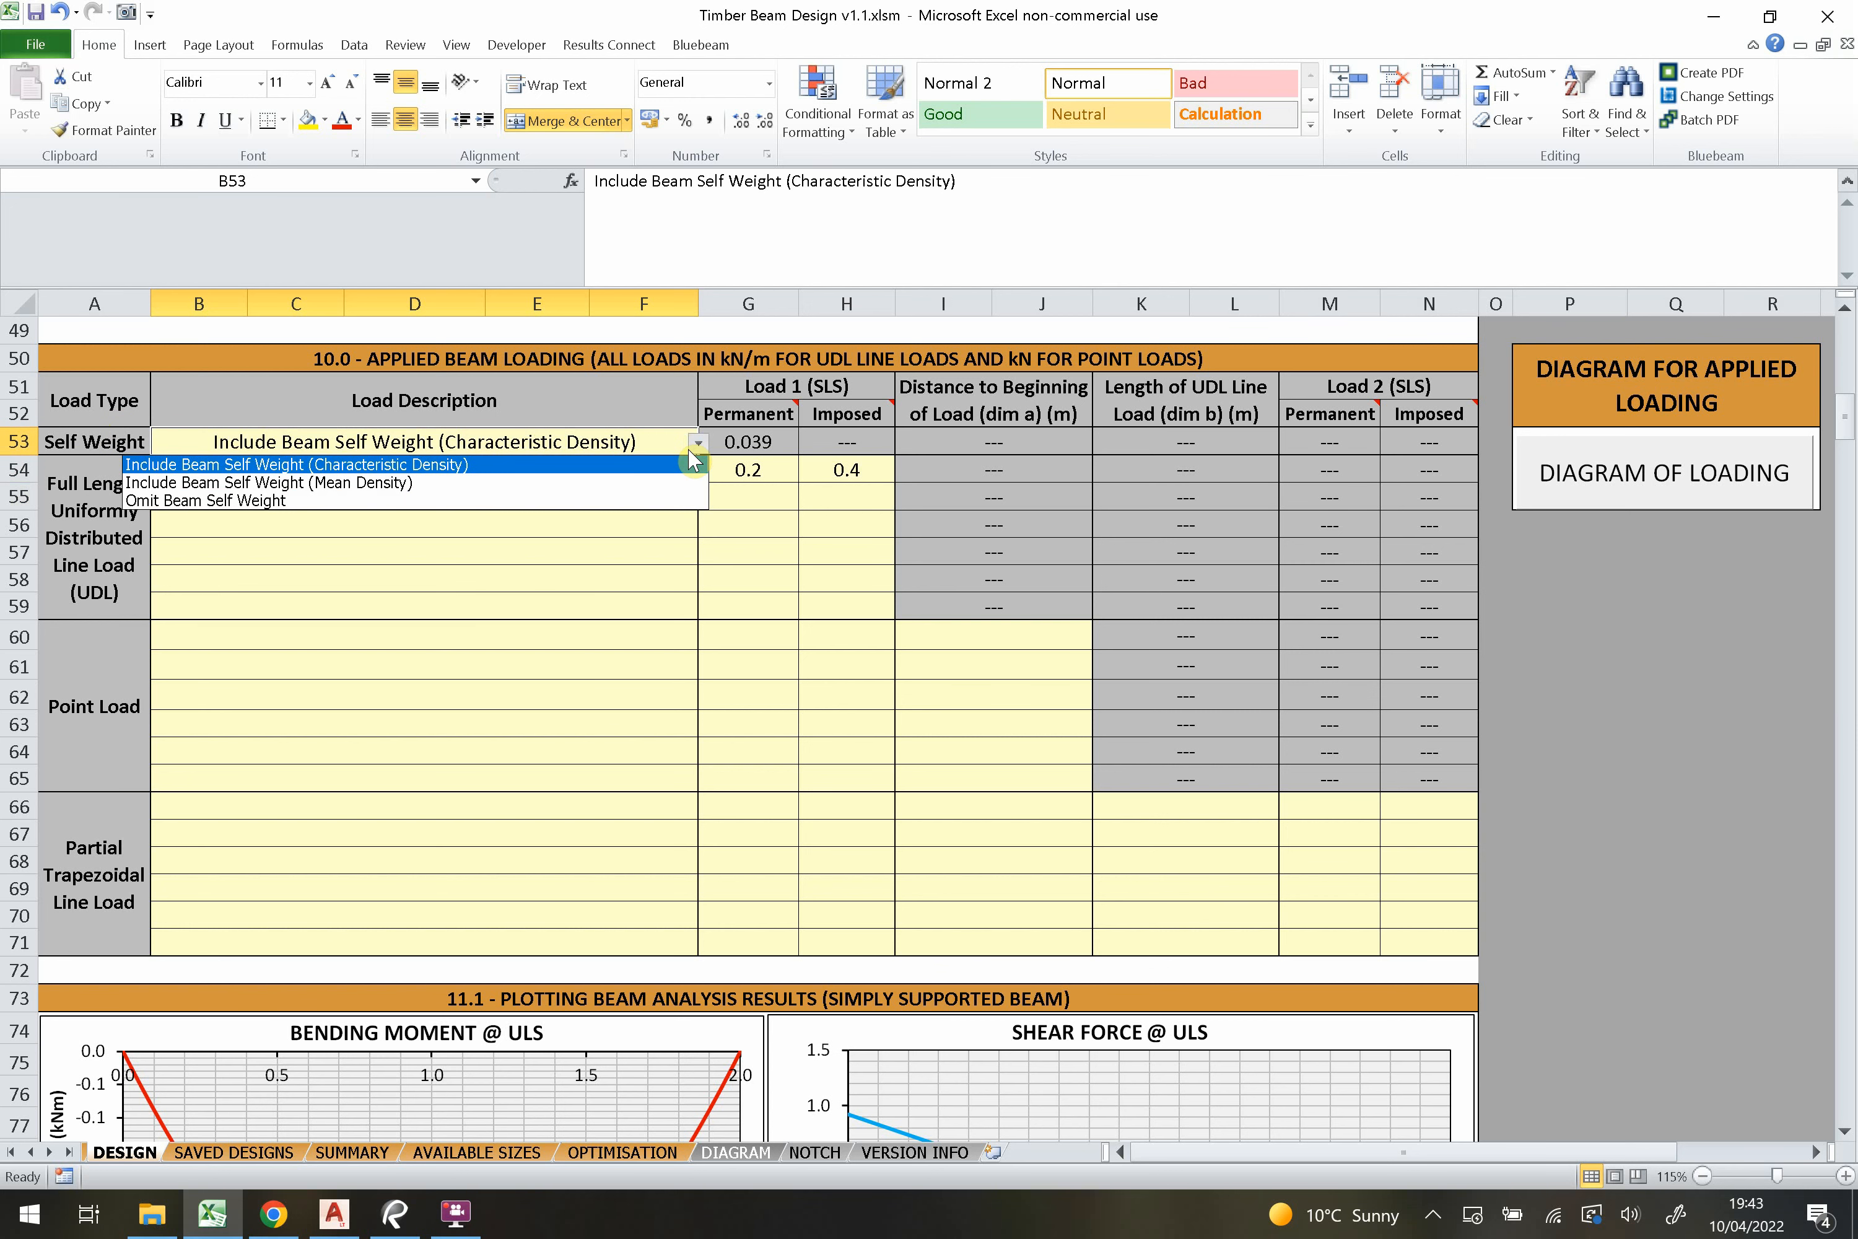
pyautogui.click(696, 466)
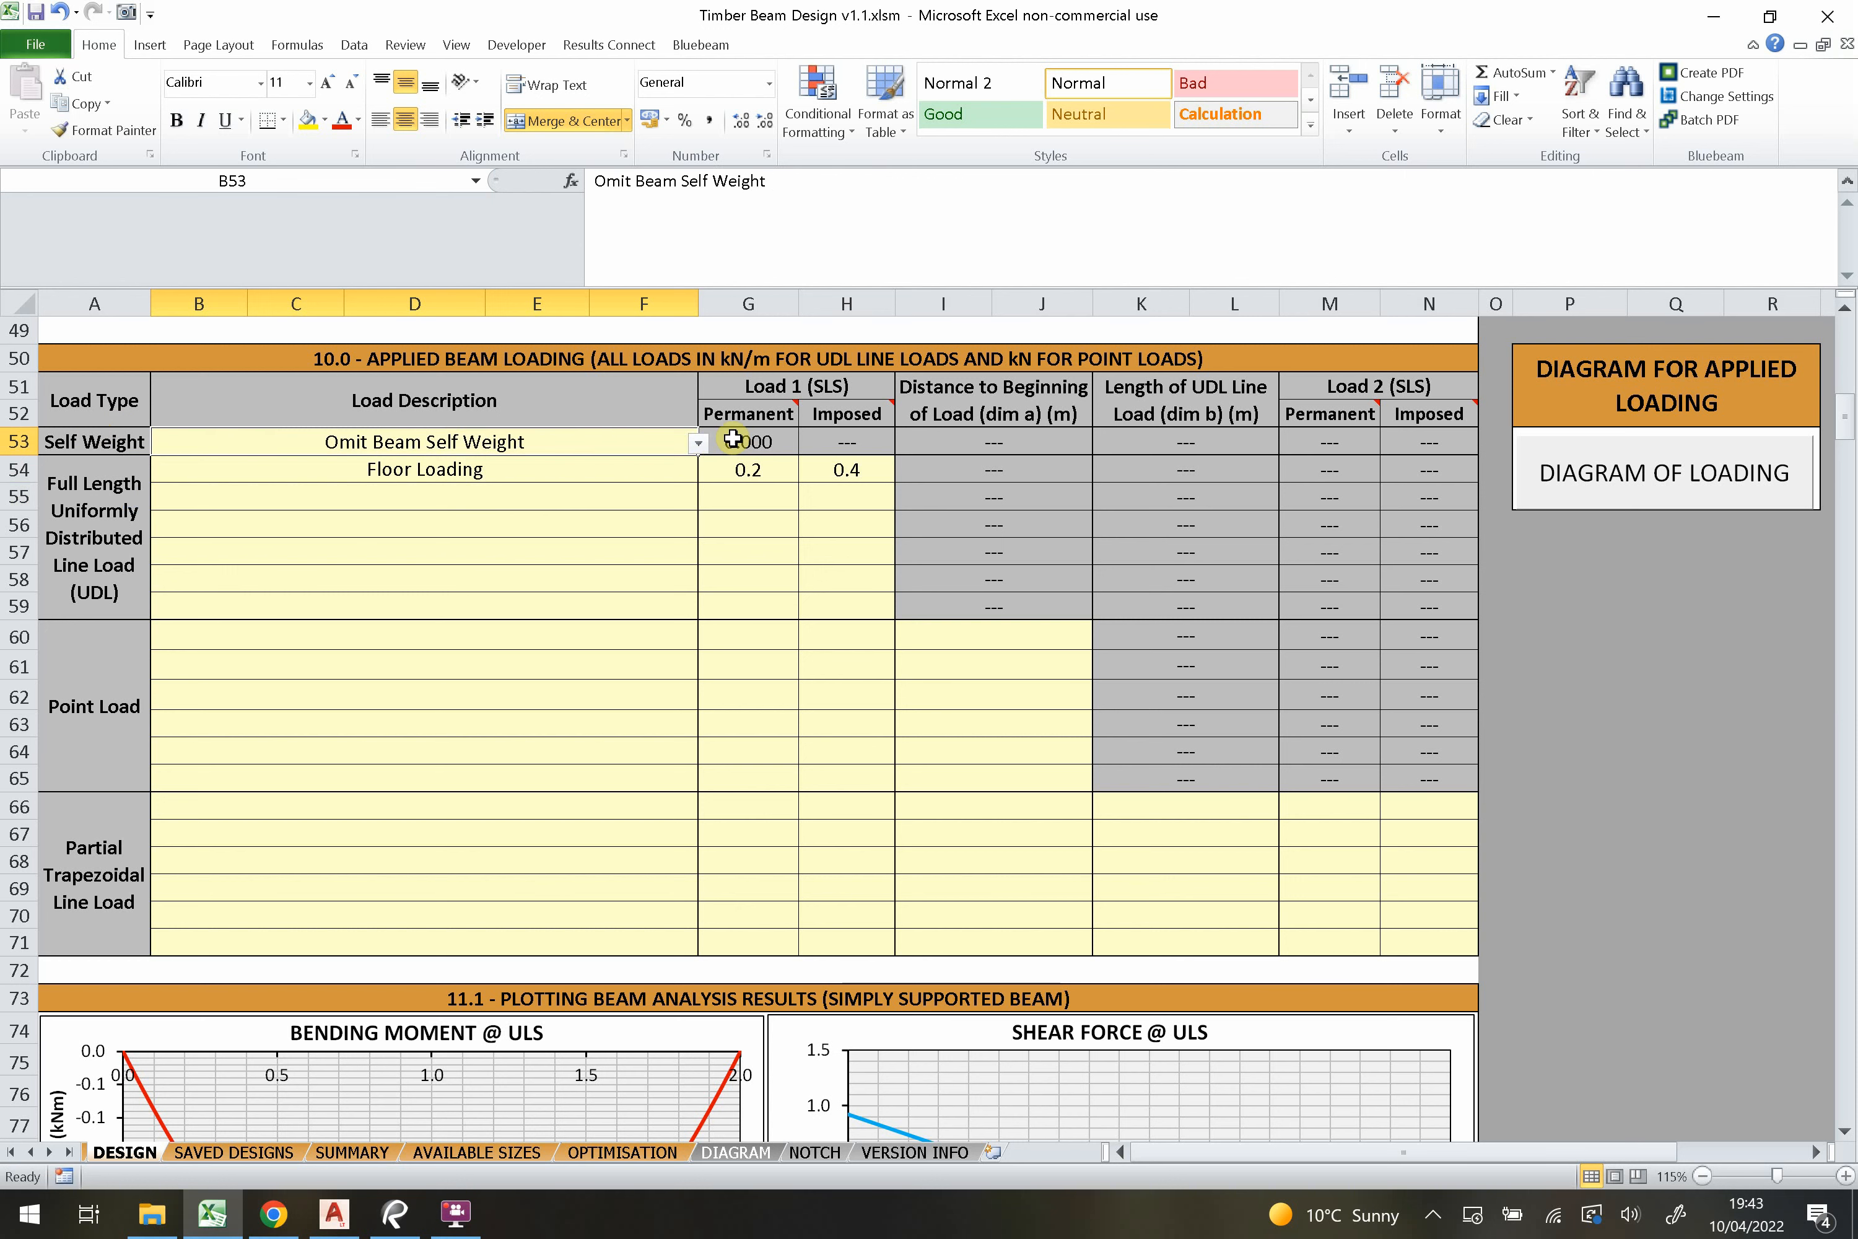
pyautogui.click(758, 444)
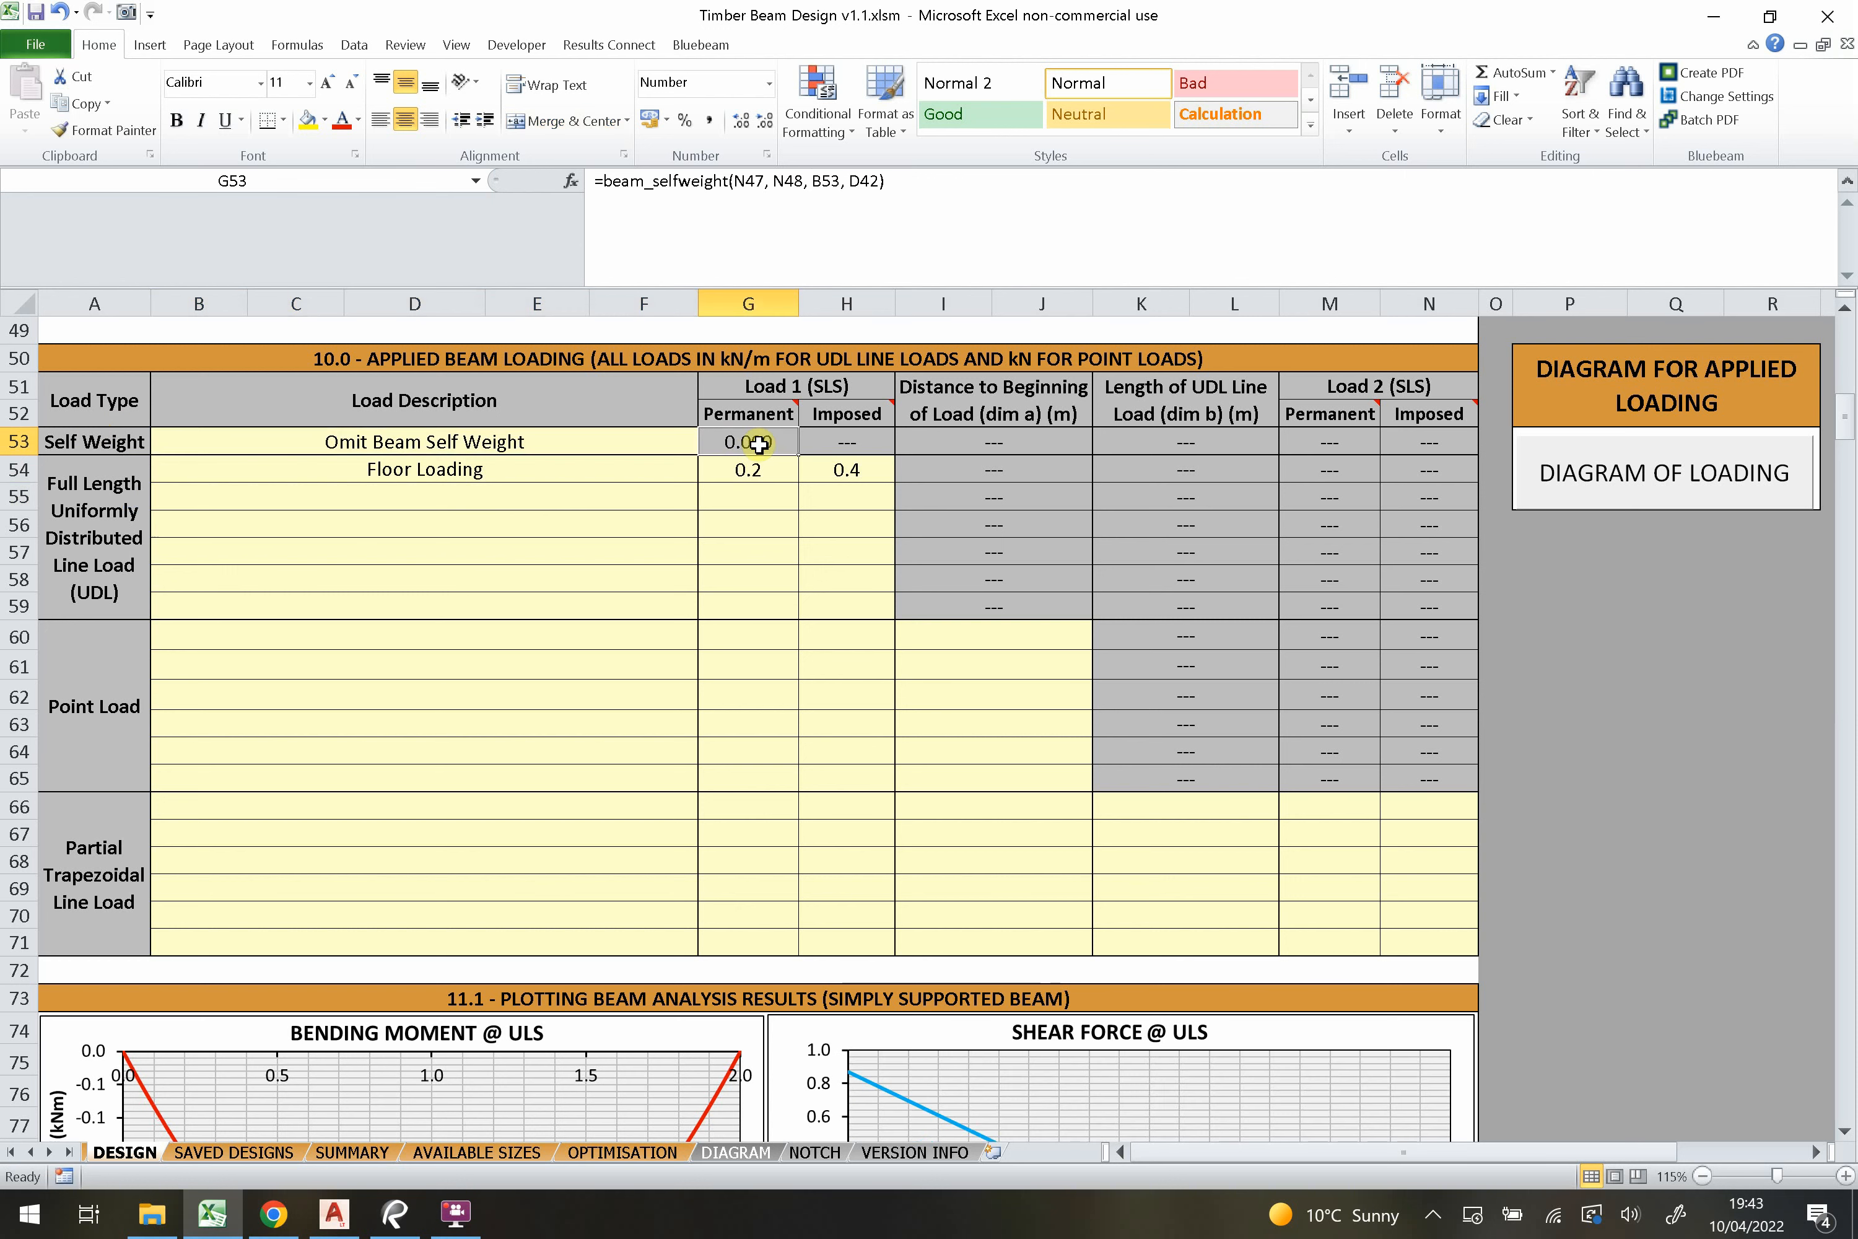
# Set the self weight option to Include Beam Self Weight (Characteristic Density).
pyautogui.click(666, 444)
pyautogui.click(698, 443)
pyautogui.click(631, 465)
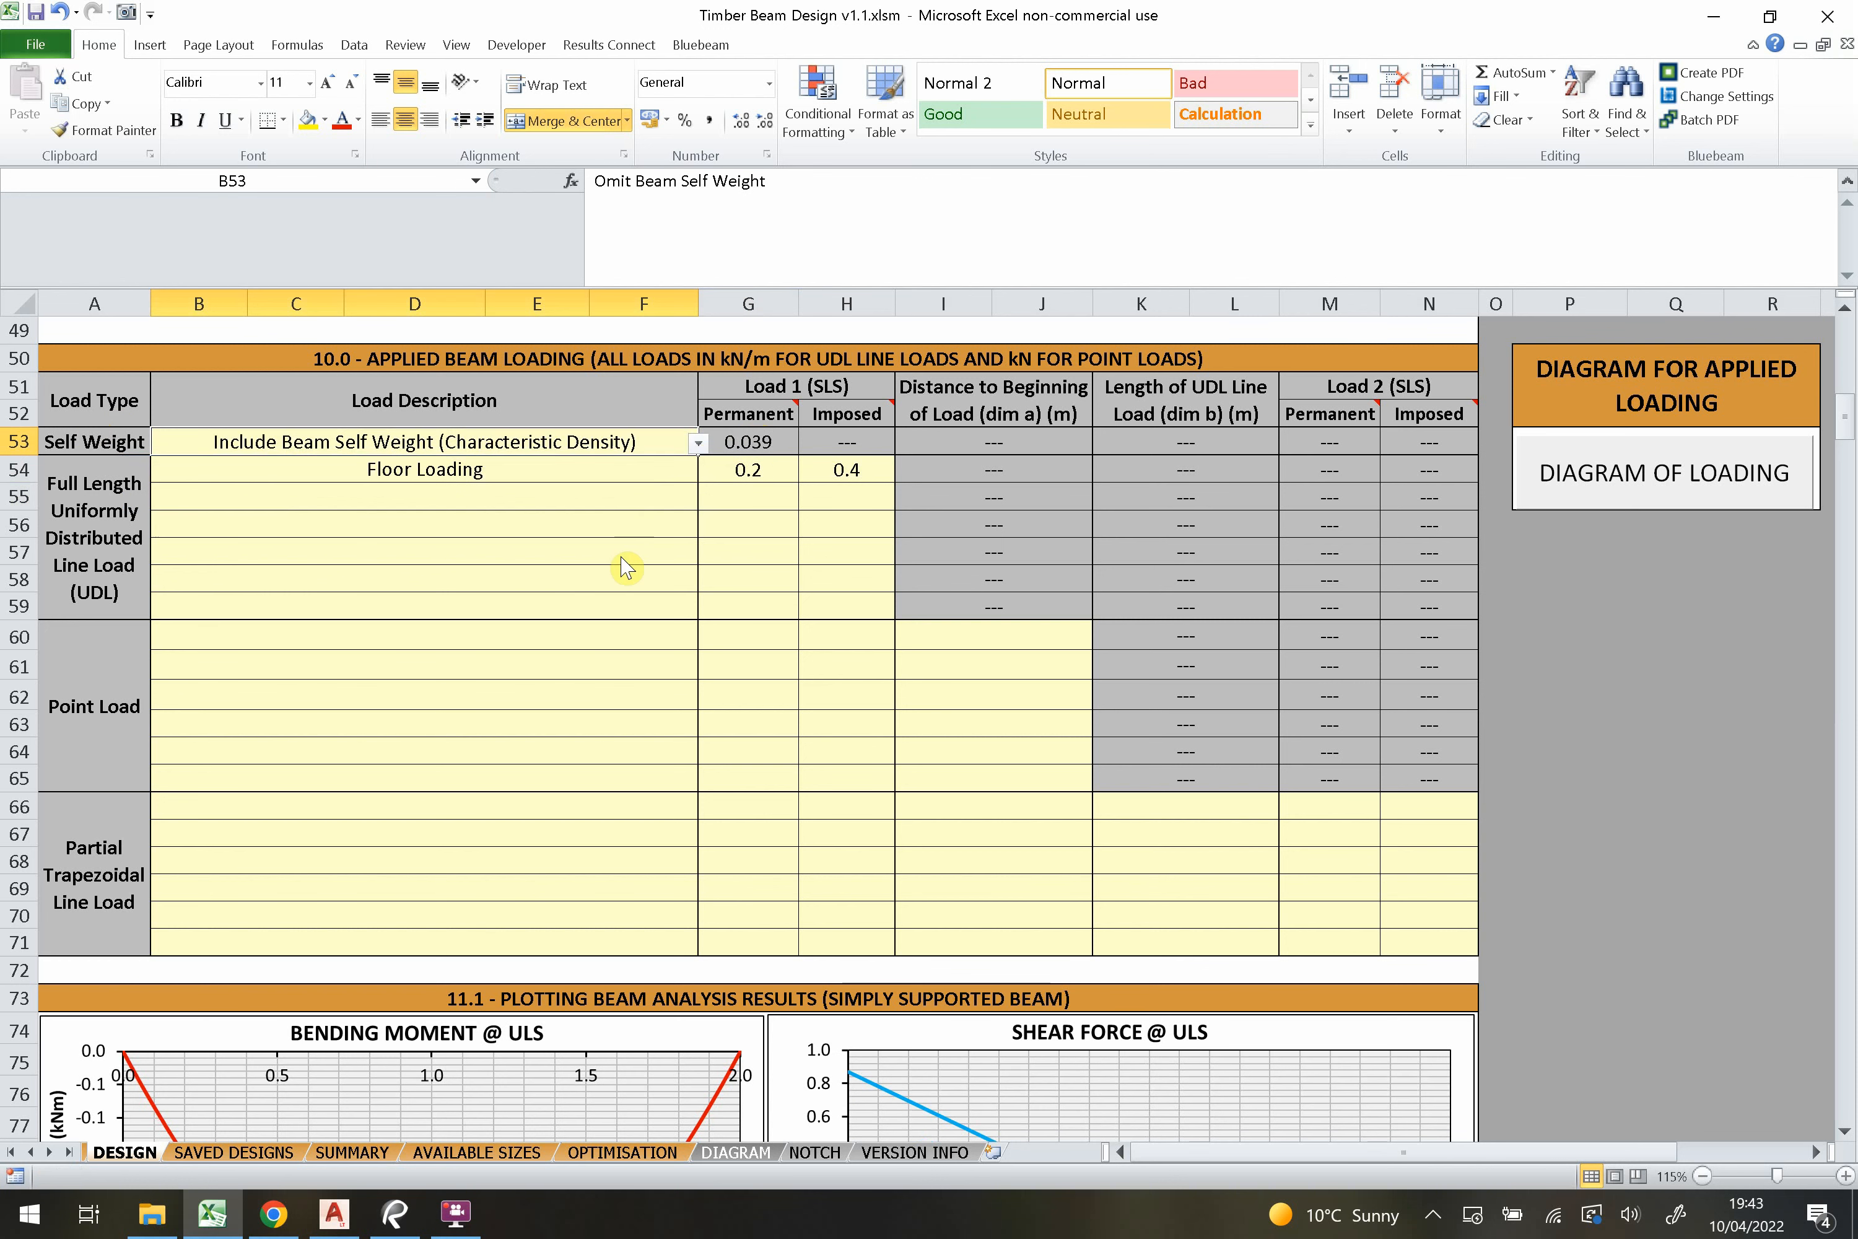
# Examine the full-length UDL block and the description, permanent load and imposed load of the Floor Loading row.
pyautogui.click(622, 556)
pyautogui.moveTo(90, 471); pyautogui.dragTo(1454, 556)
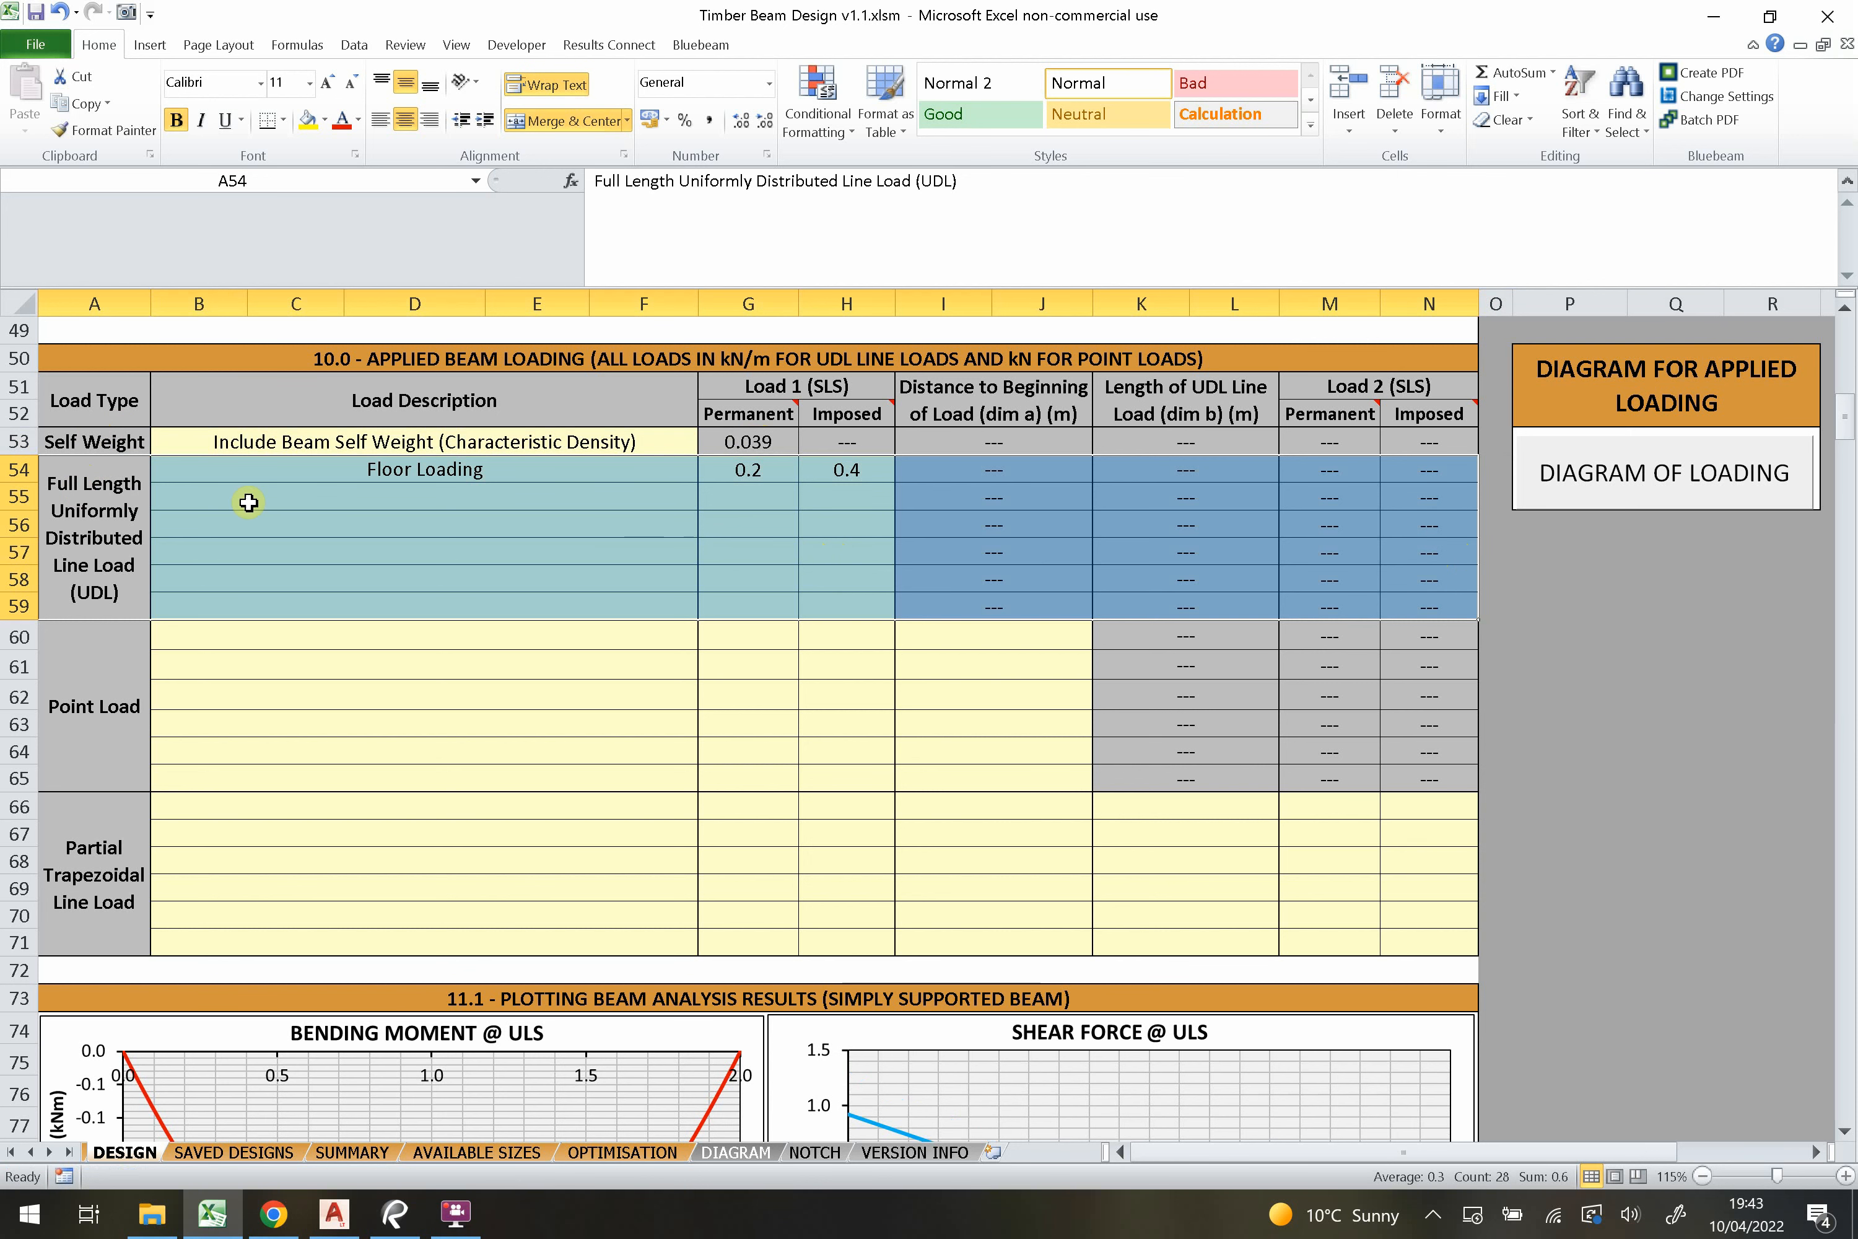
pyautogui.click(640, 541)
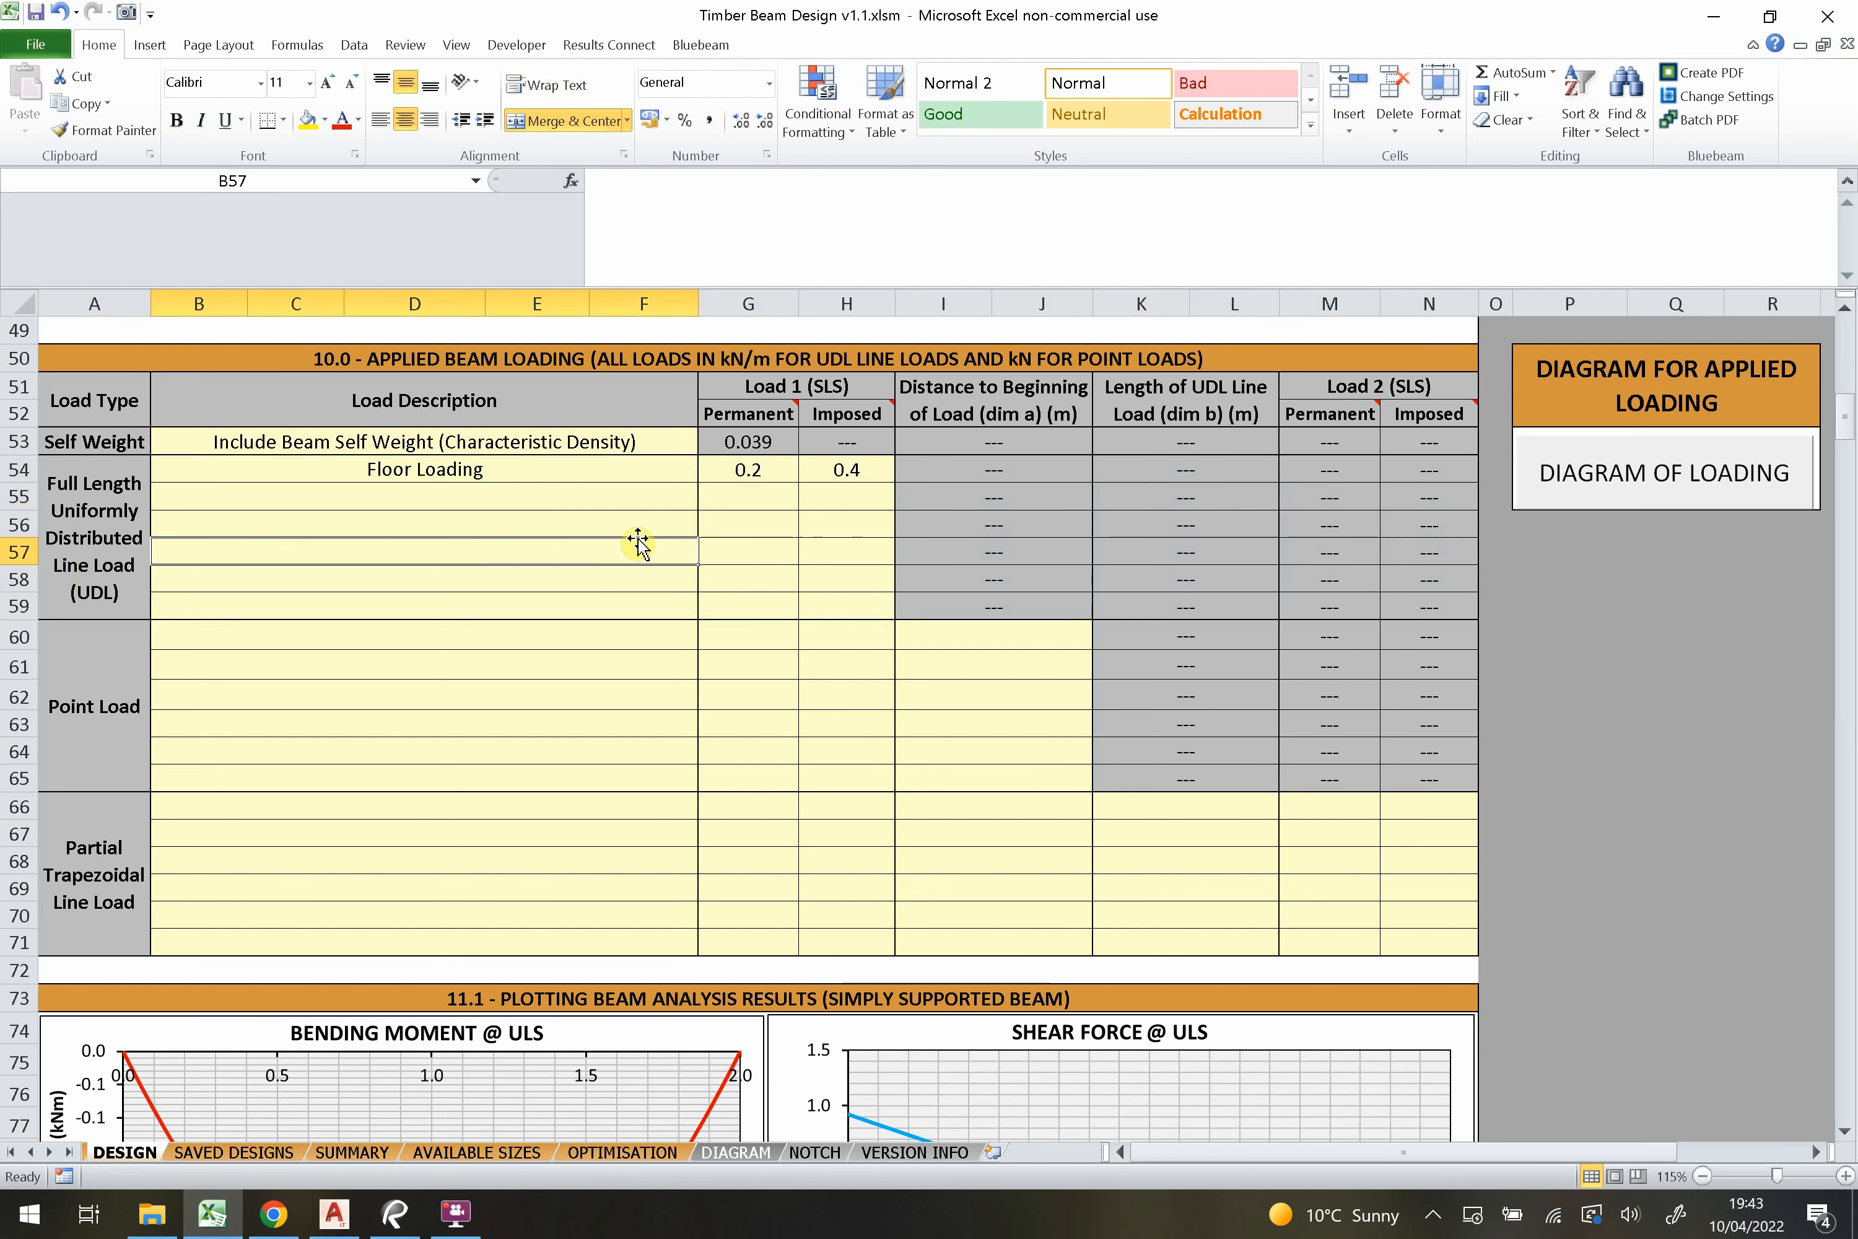
pyautogui.click(371, 476)
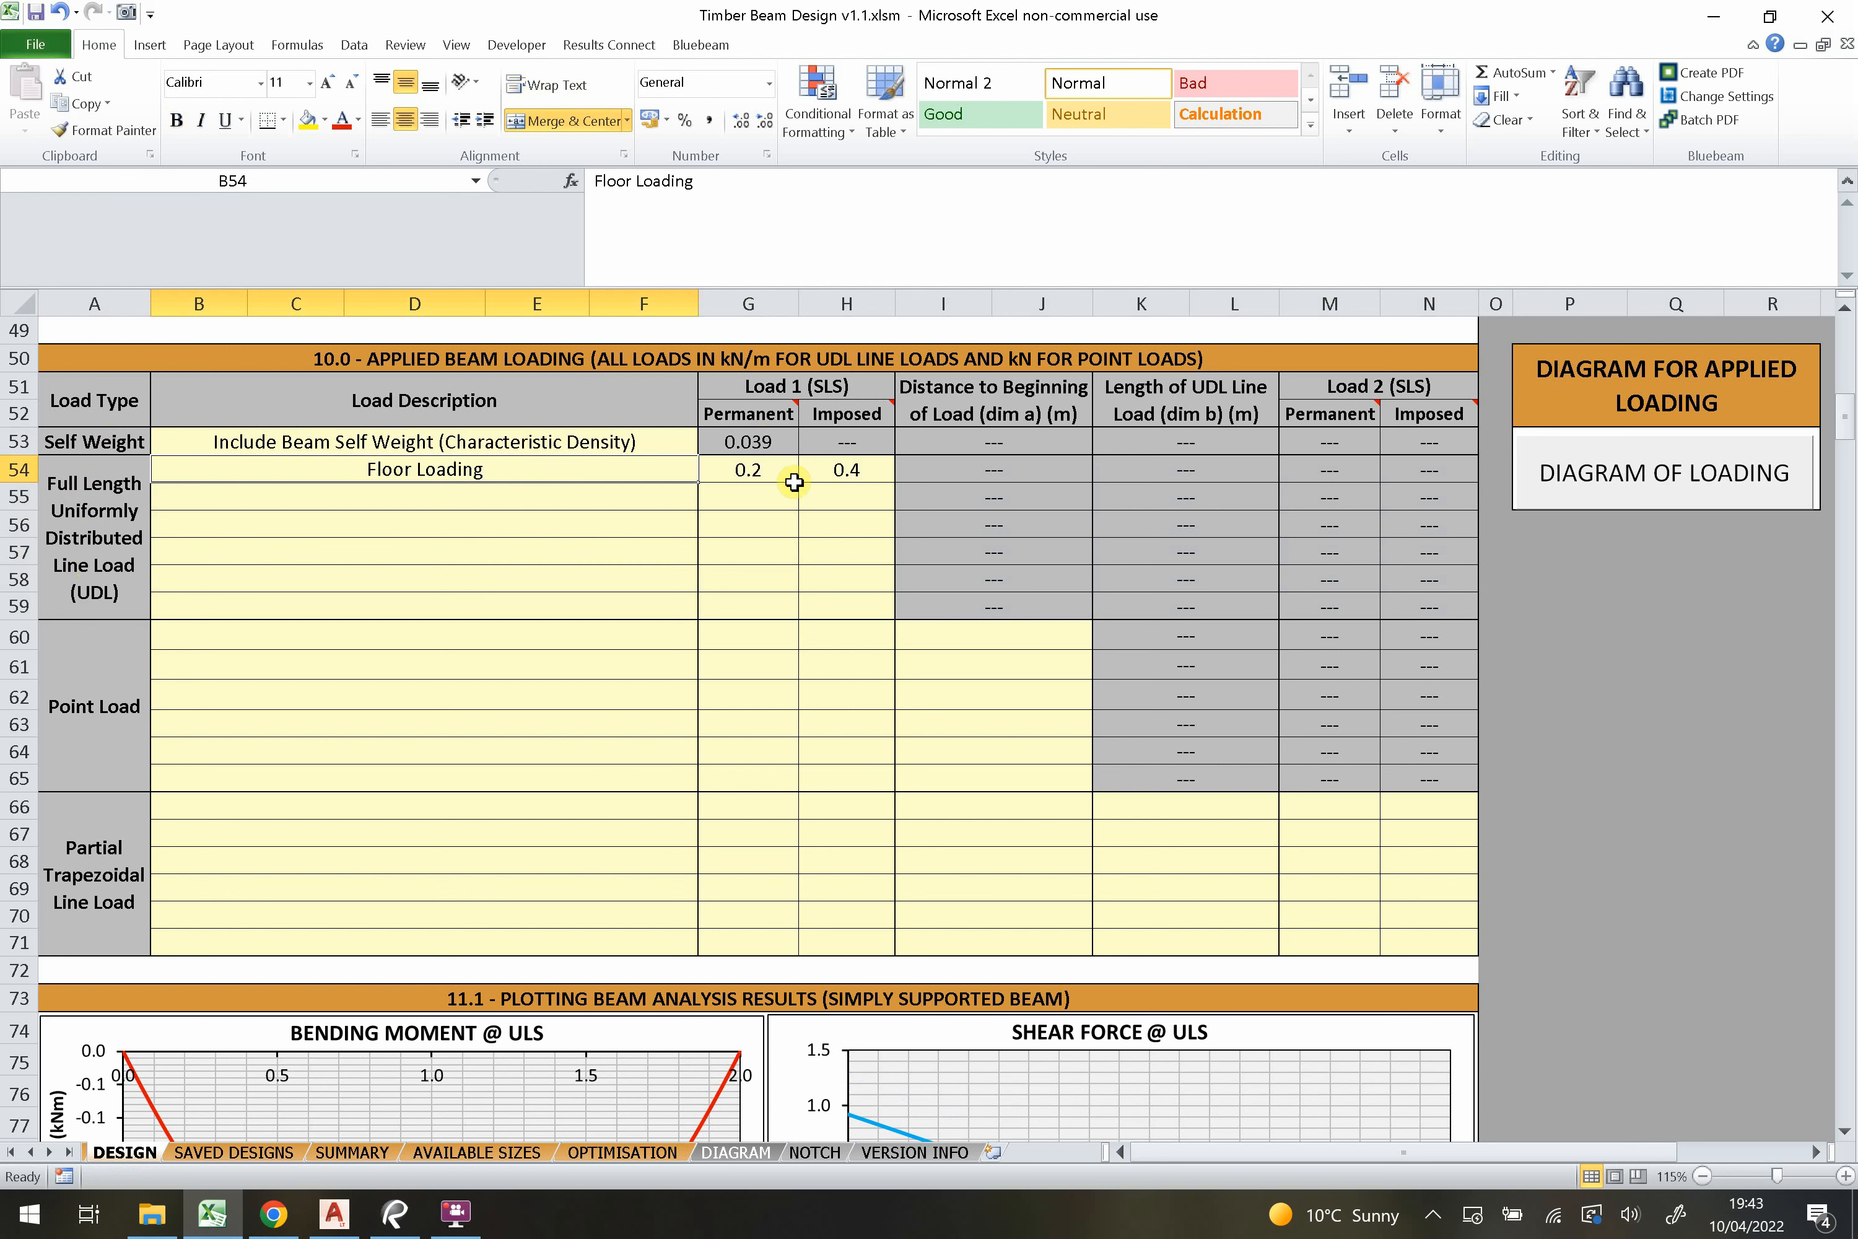
pyautogui.click(755, 470)
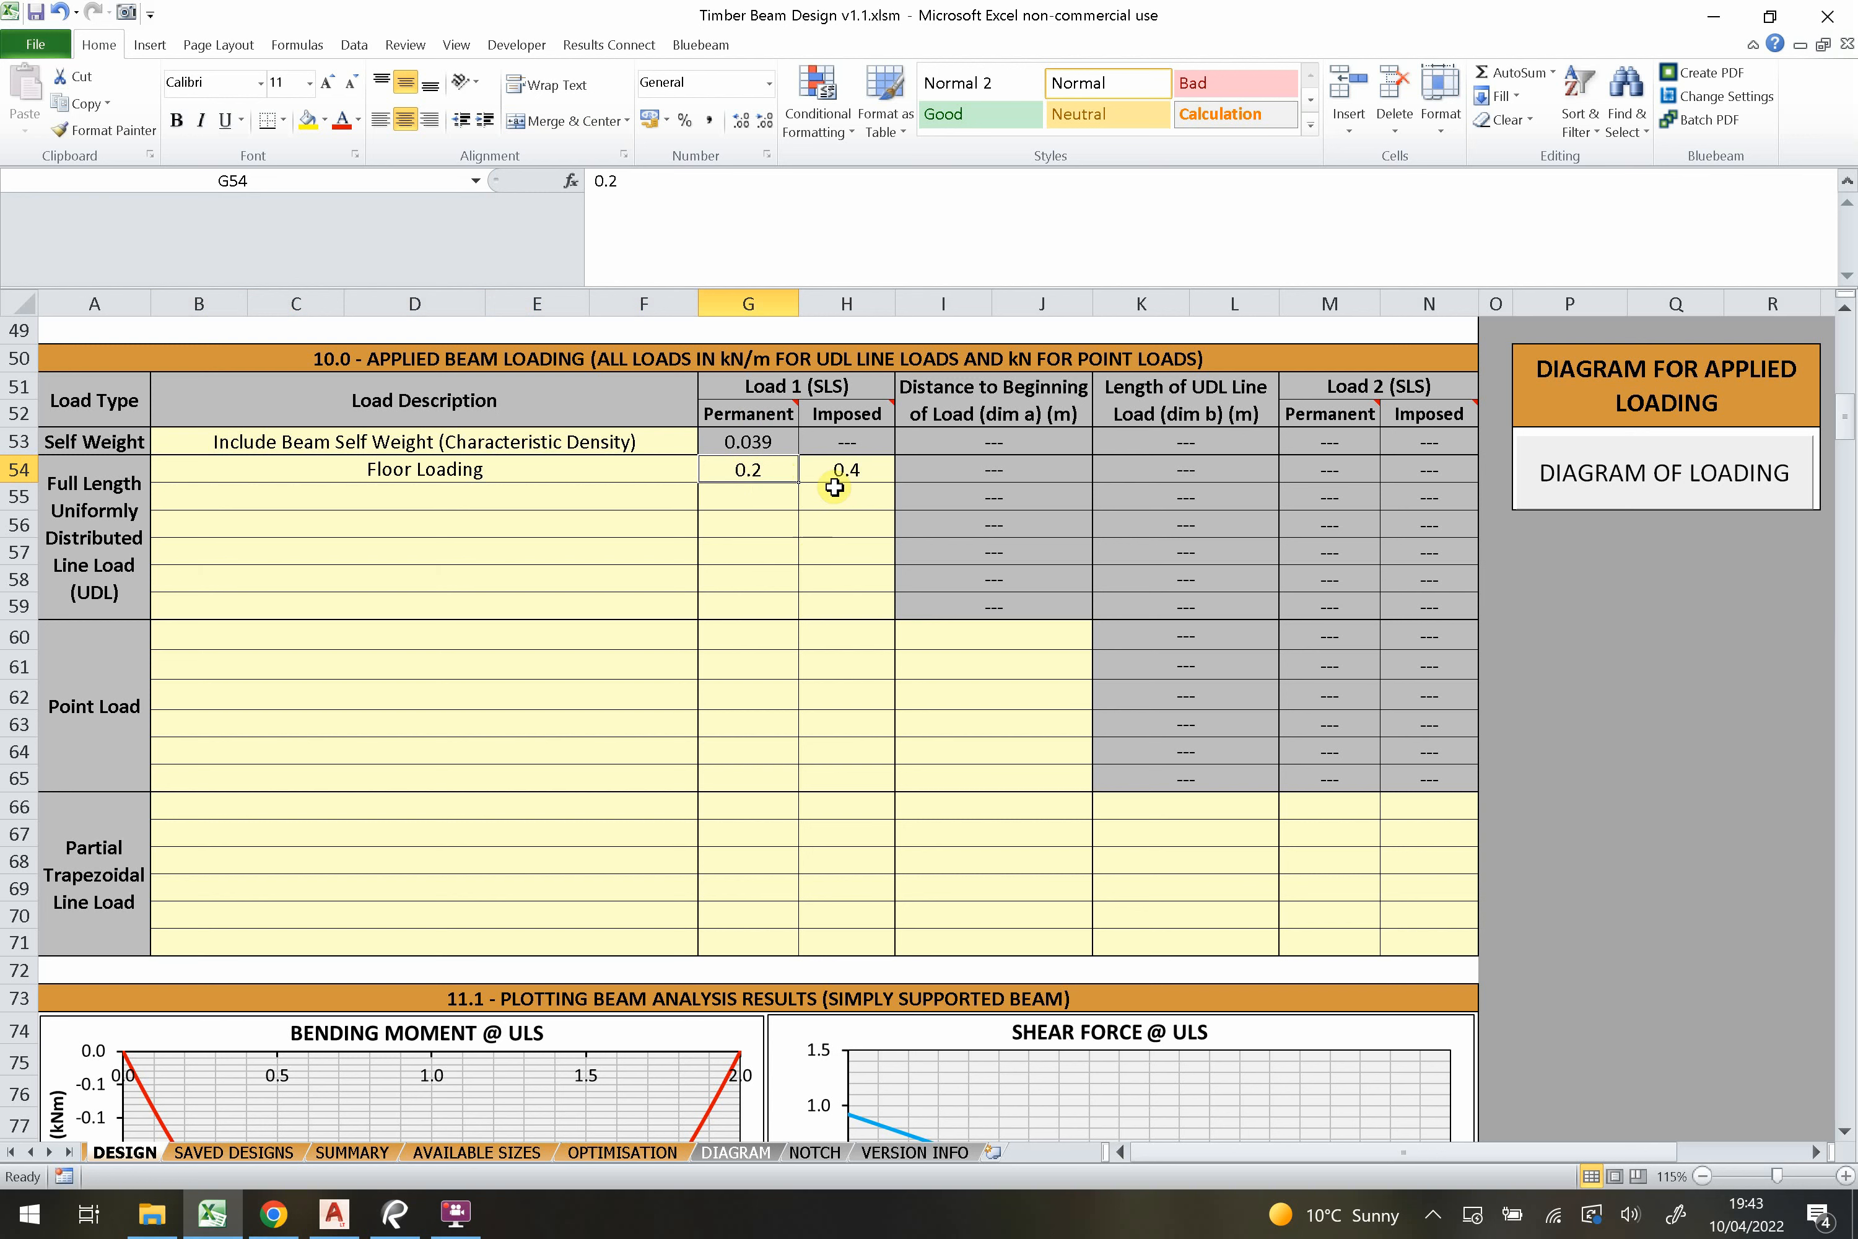
pyautogui.click(844, 471)
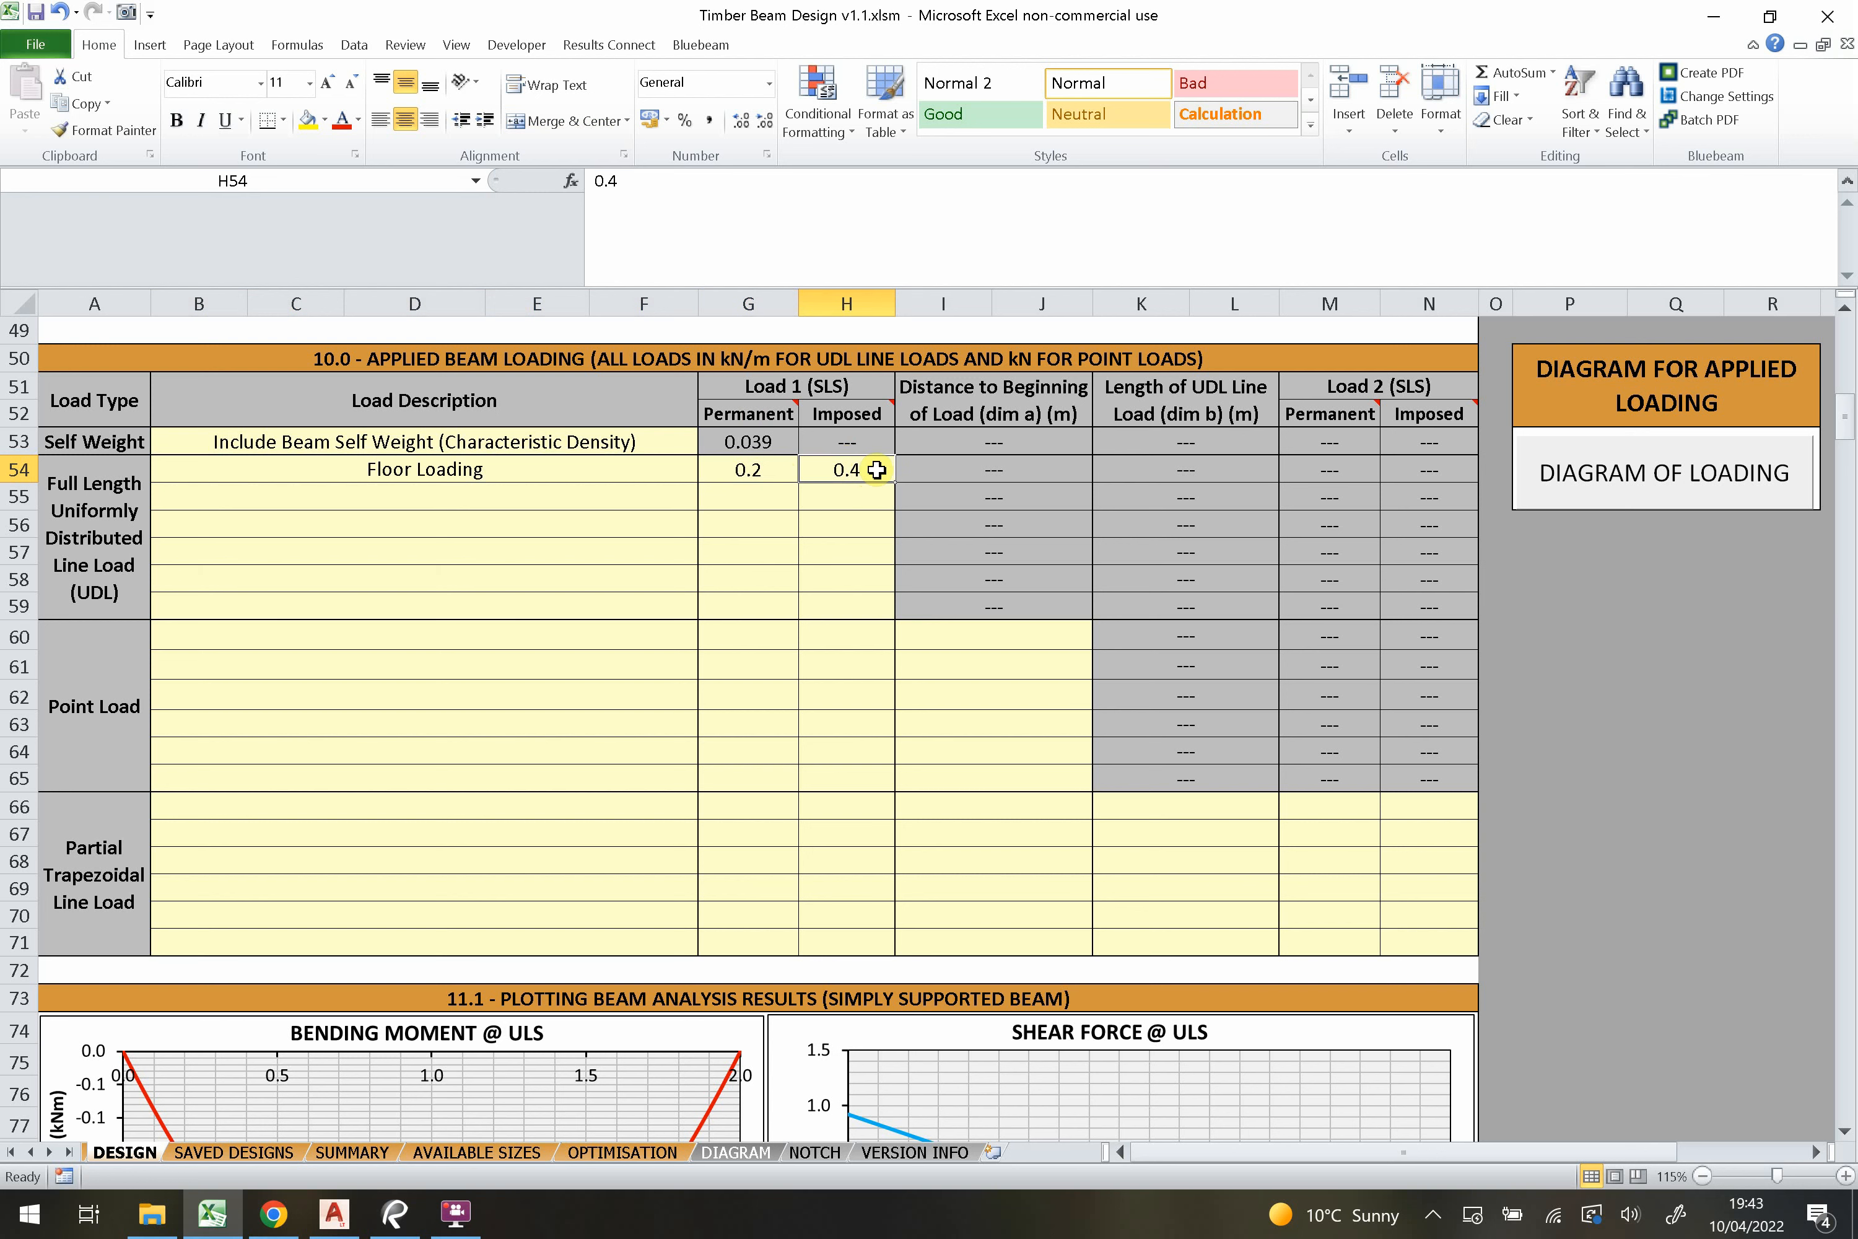
pyautogui.click(592, 499)
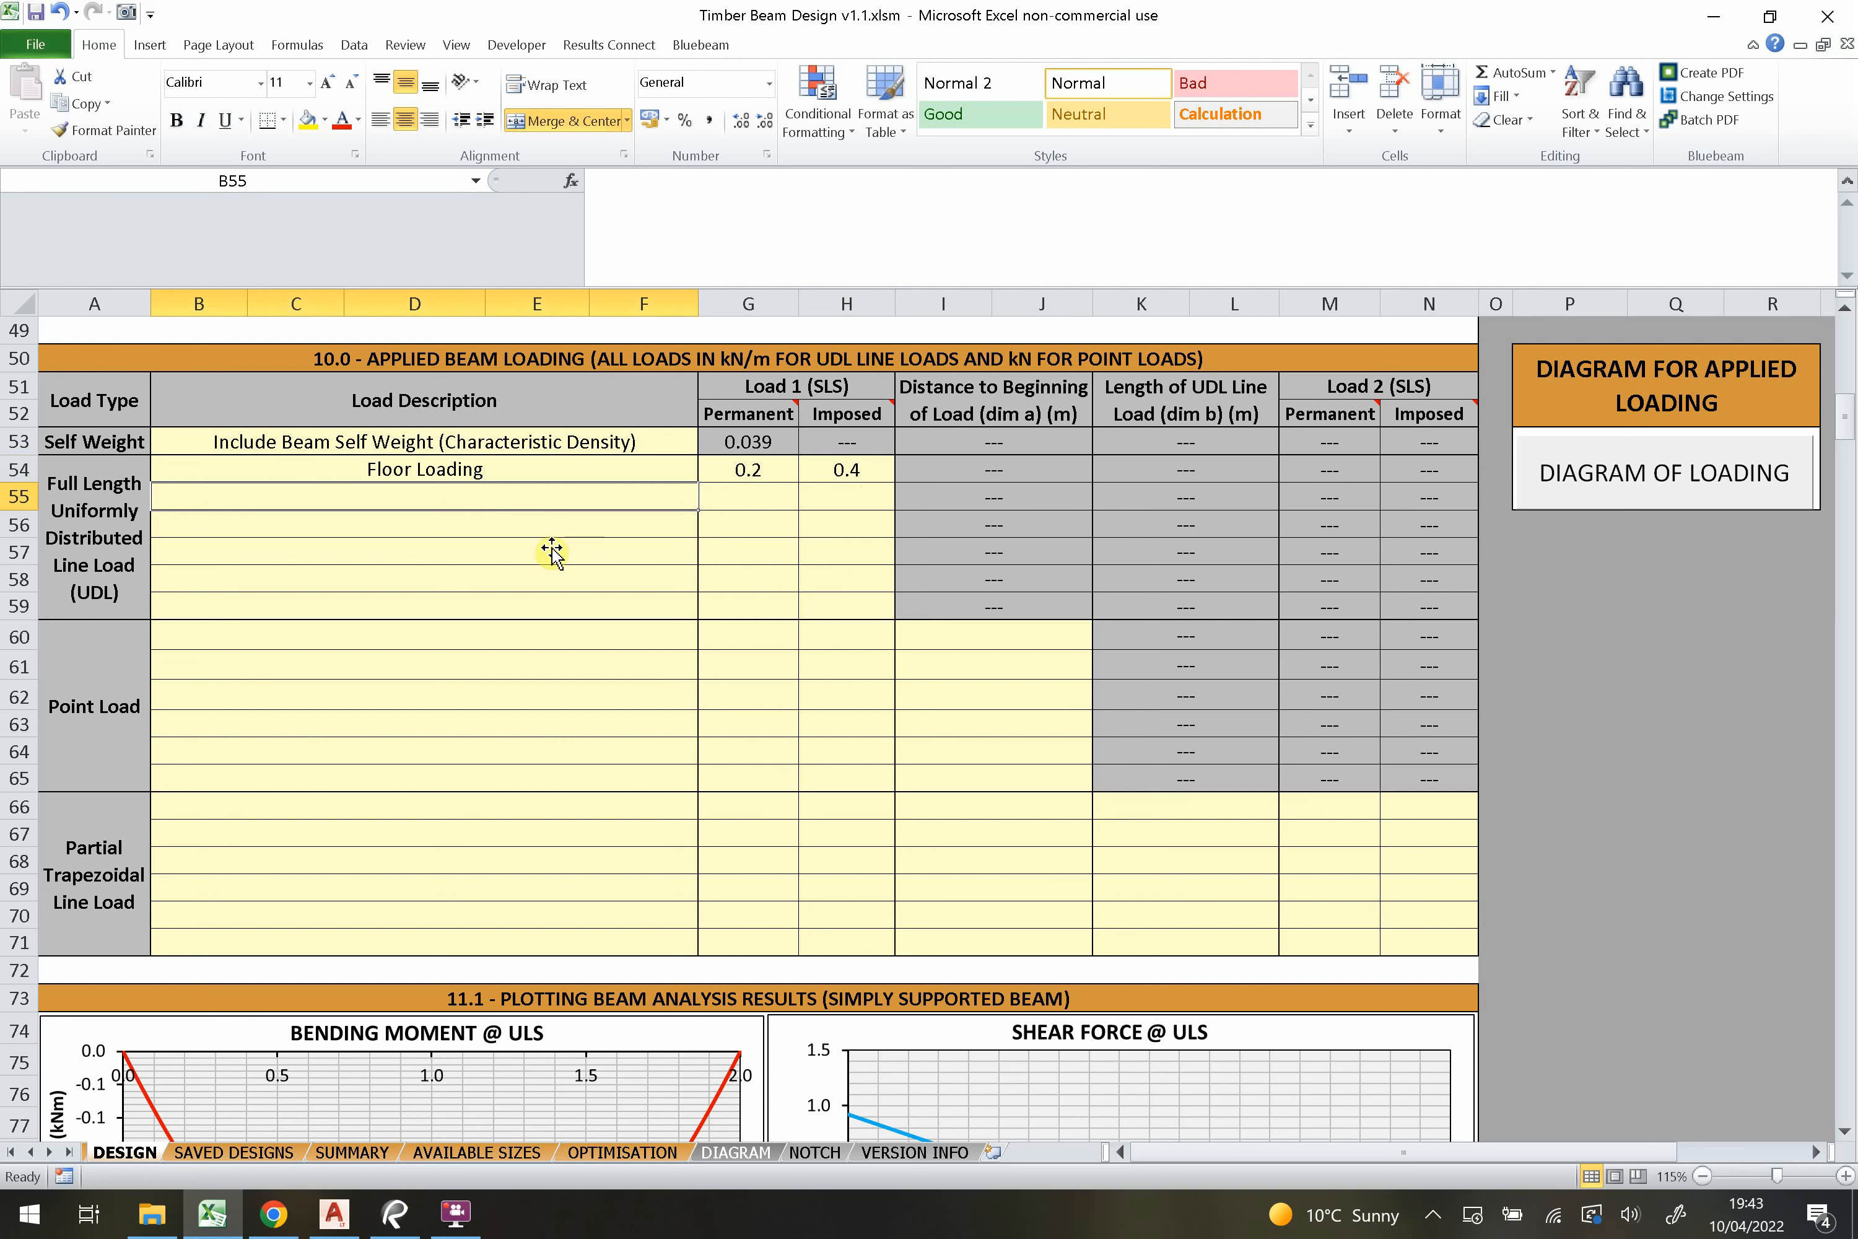
pyautogui.click(484, 476)
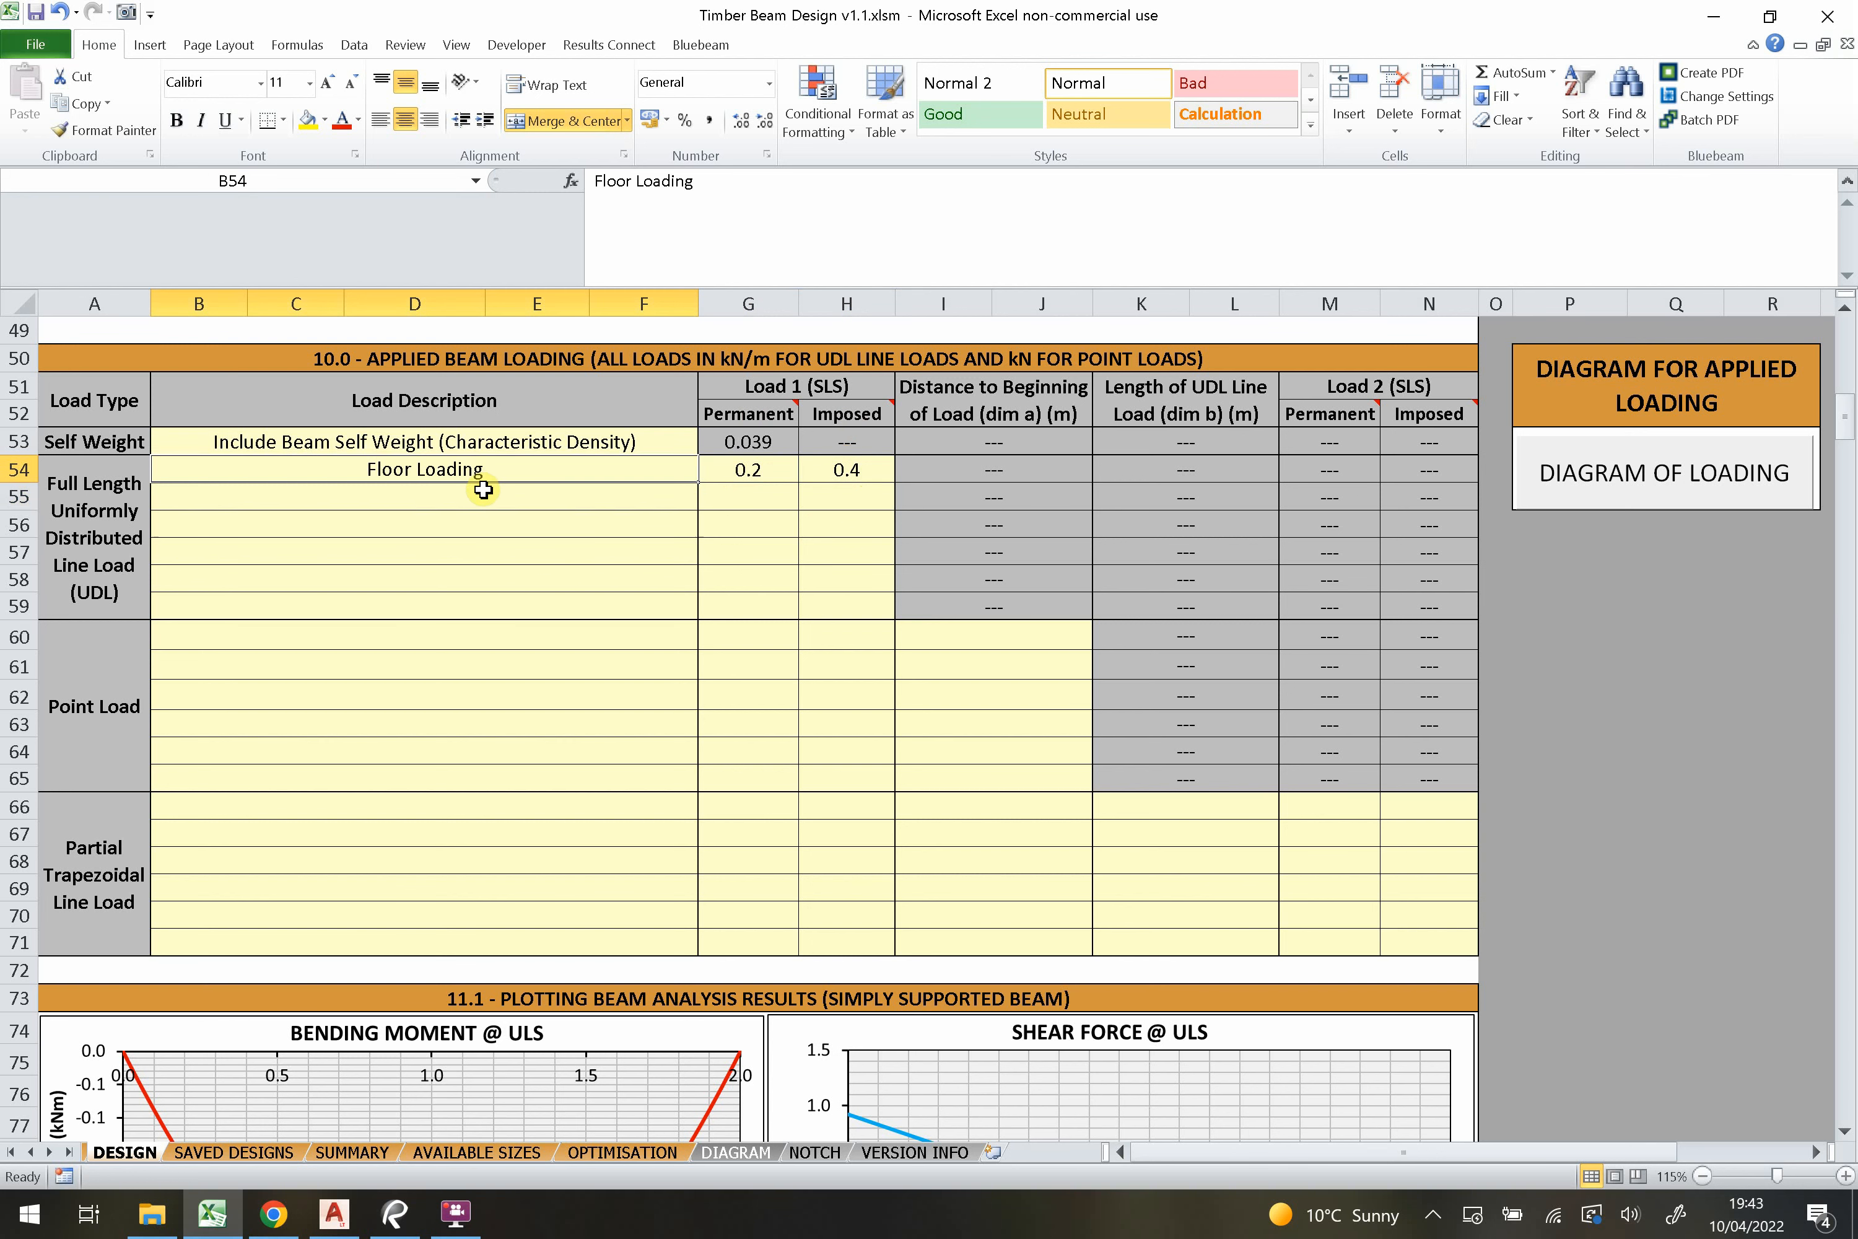
pyautogui.doubleClick(452, 470)
pyautogui.click(459, 509)
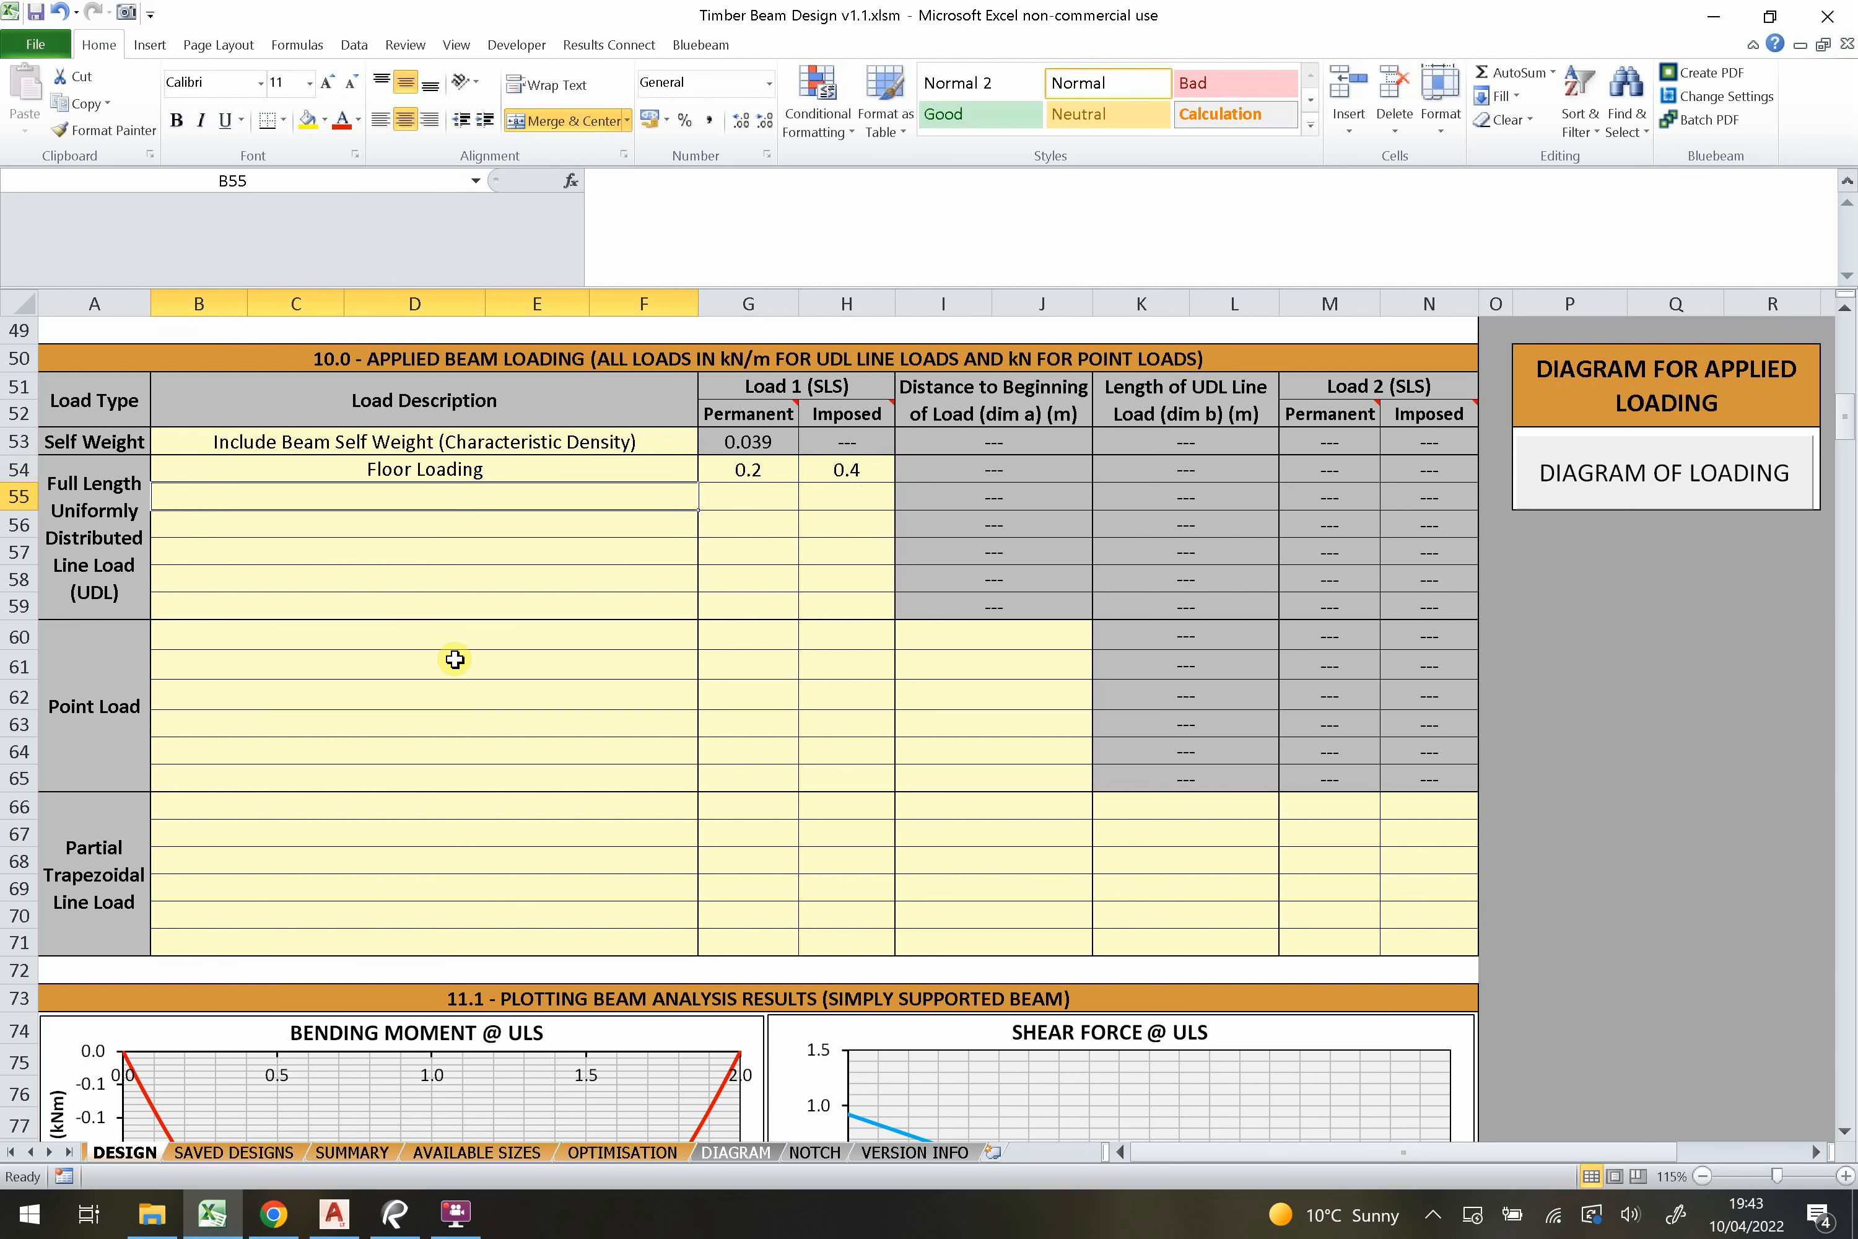
# Add a point load described as "Point 1" with a permanent load of 1 kN and an imposed load of 2 kN.
pyautogui.click(463, 636)
pyautogui.click(465, 686)
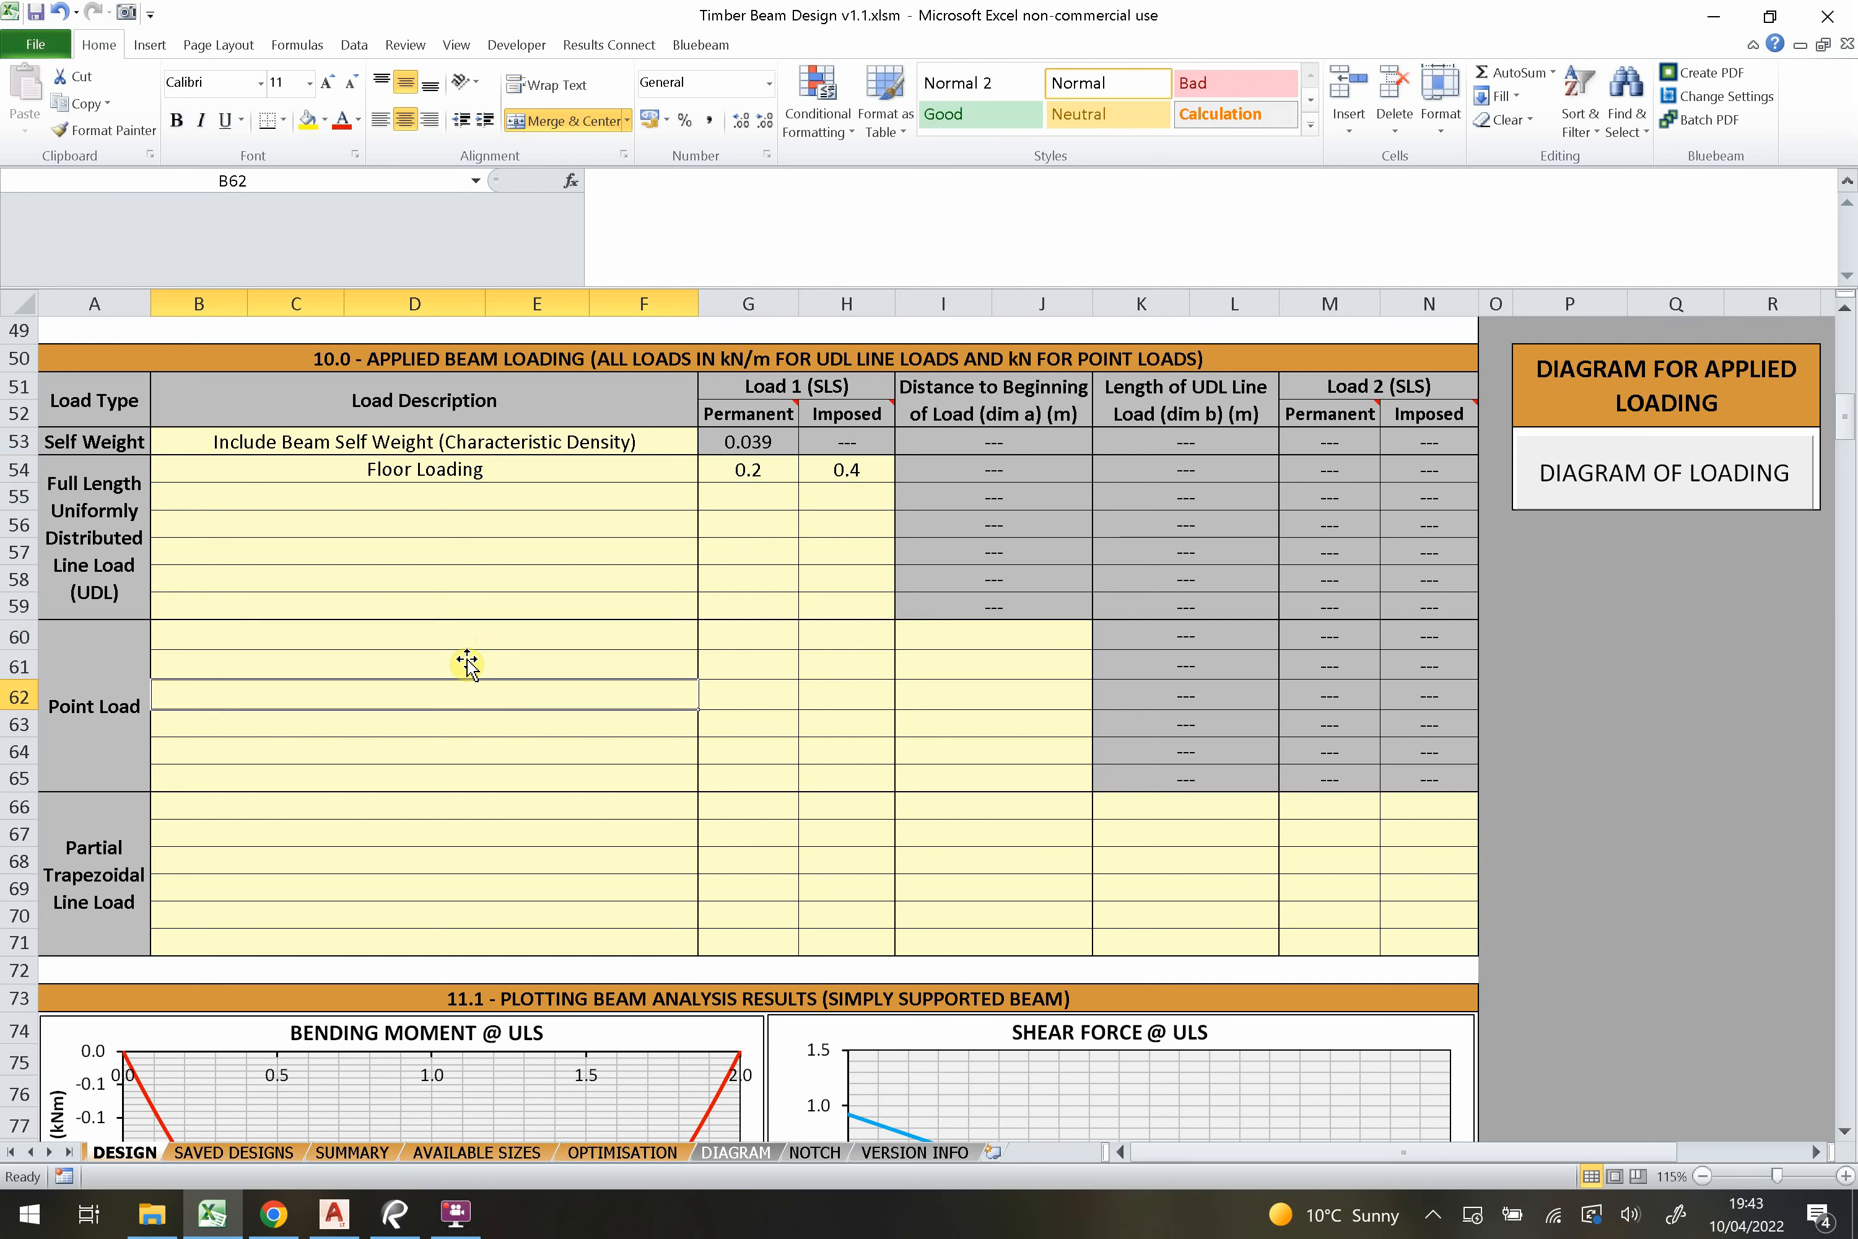
pyautogui.click(442, 639)
pyautogui.write('Point 1')
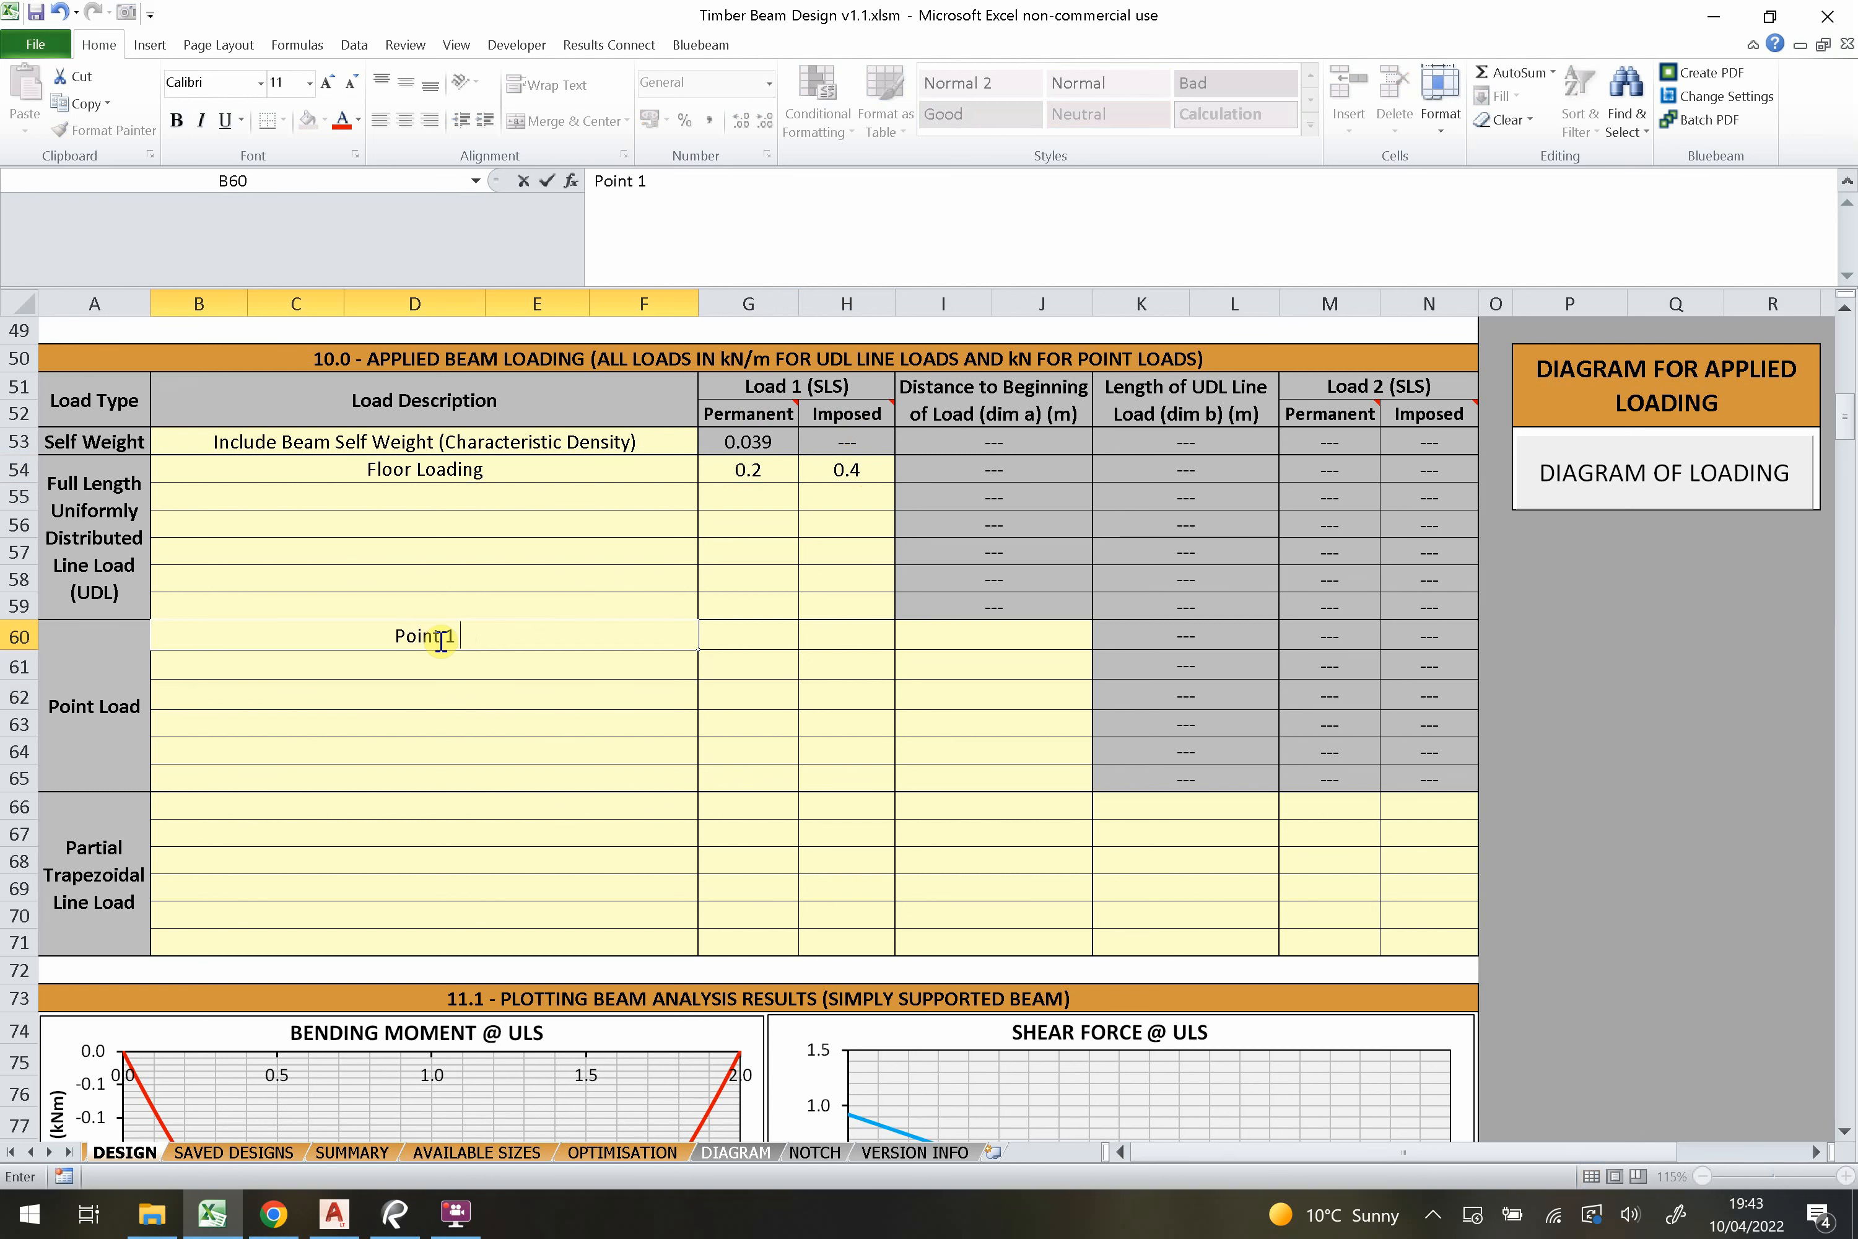
pyautogui.press('Return')
pyautogui.click(776, 632)
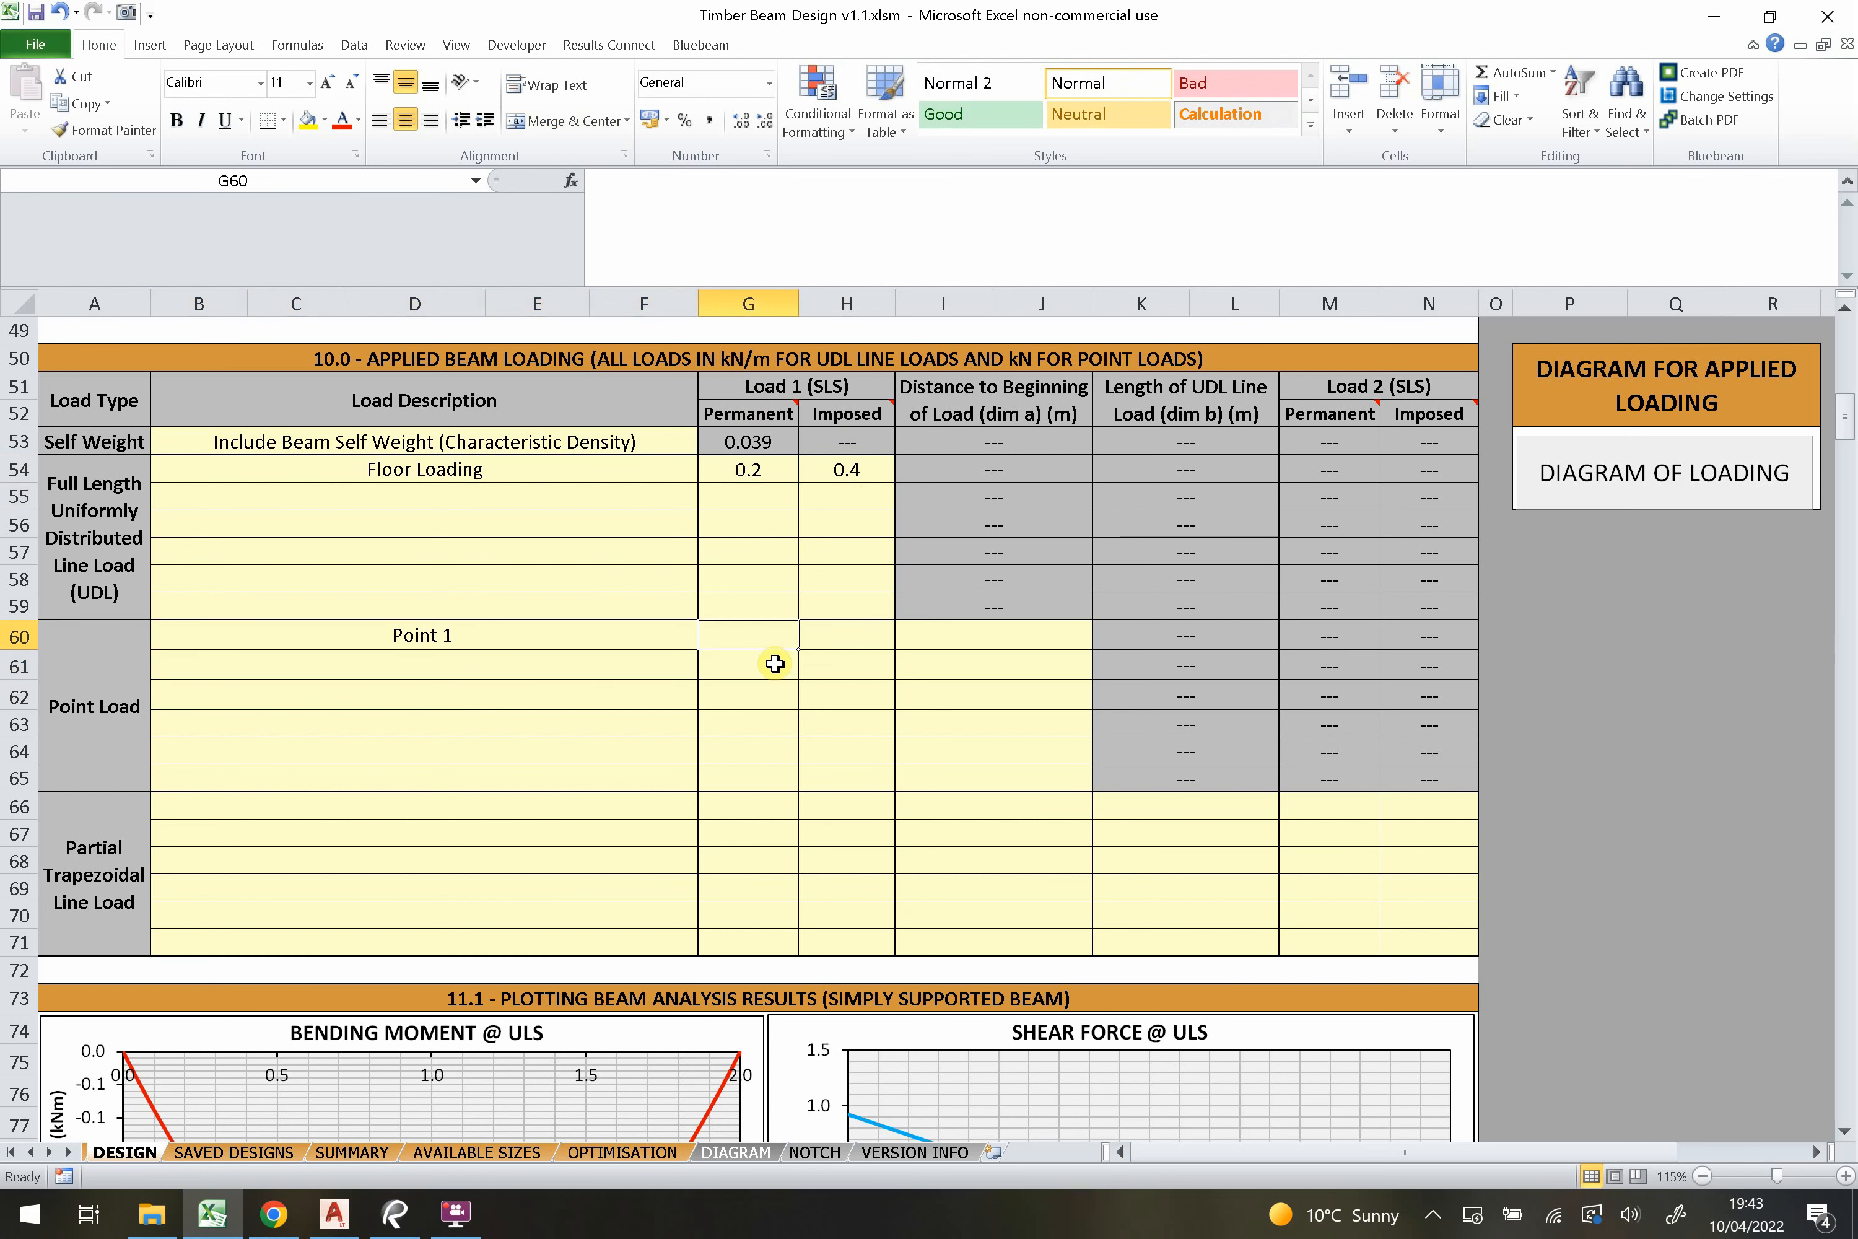
pyautogui.write('1')
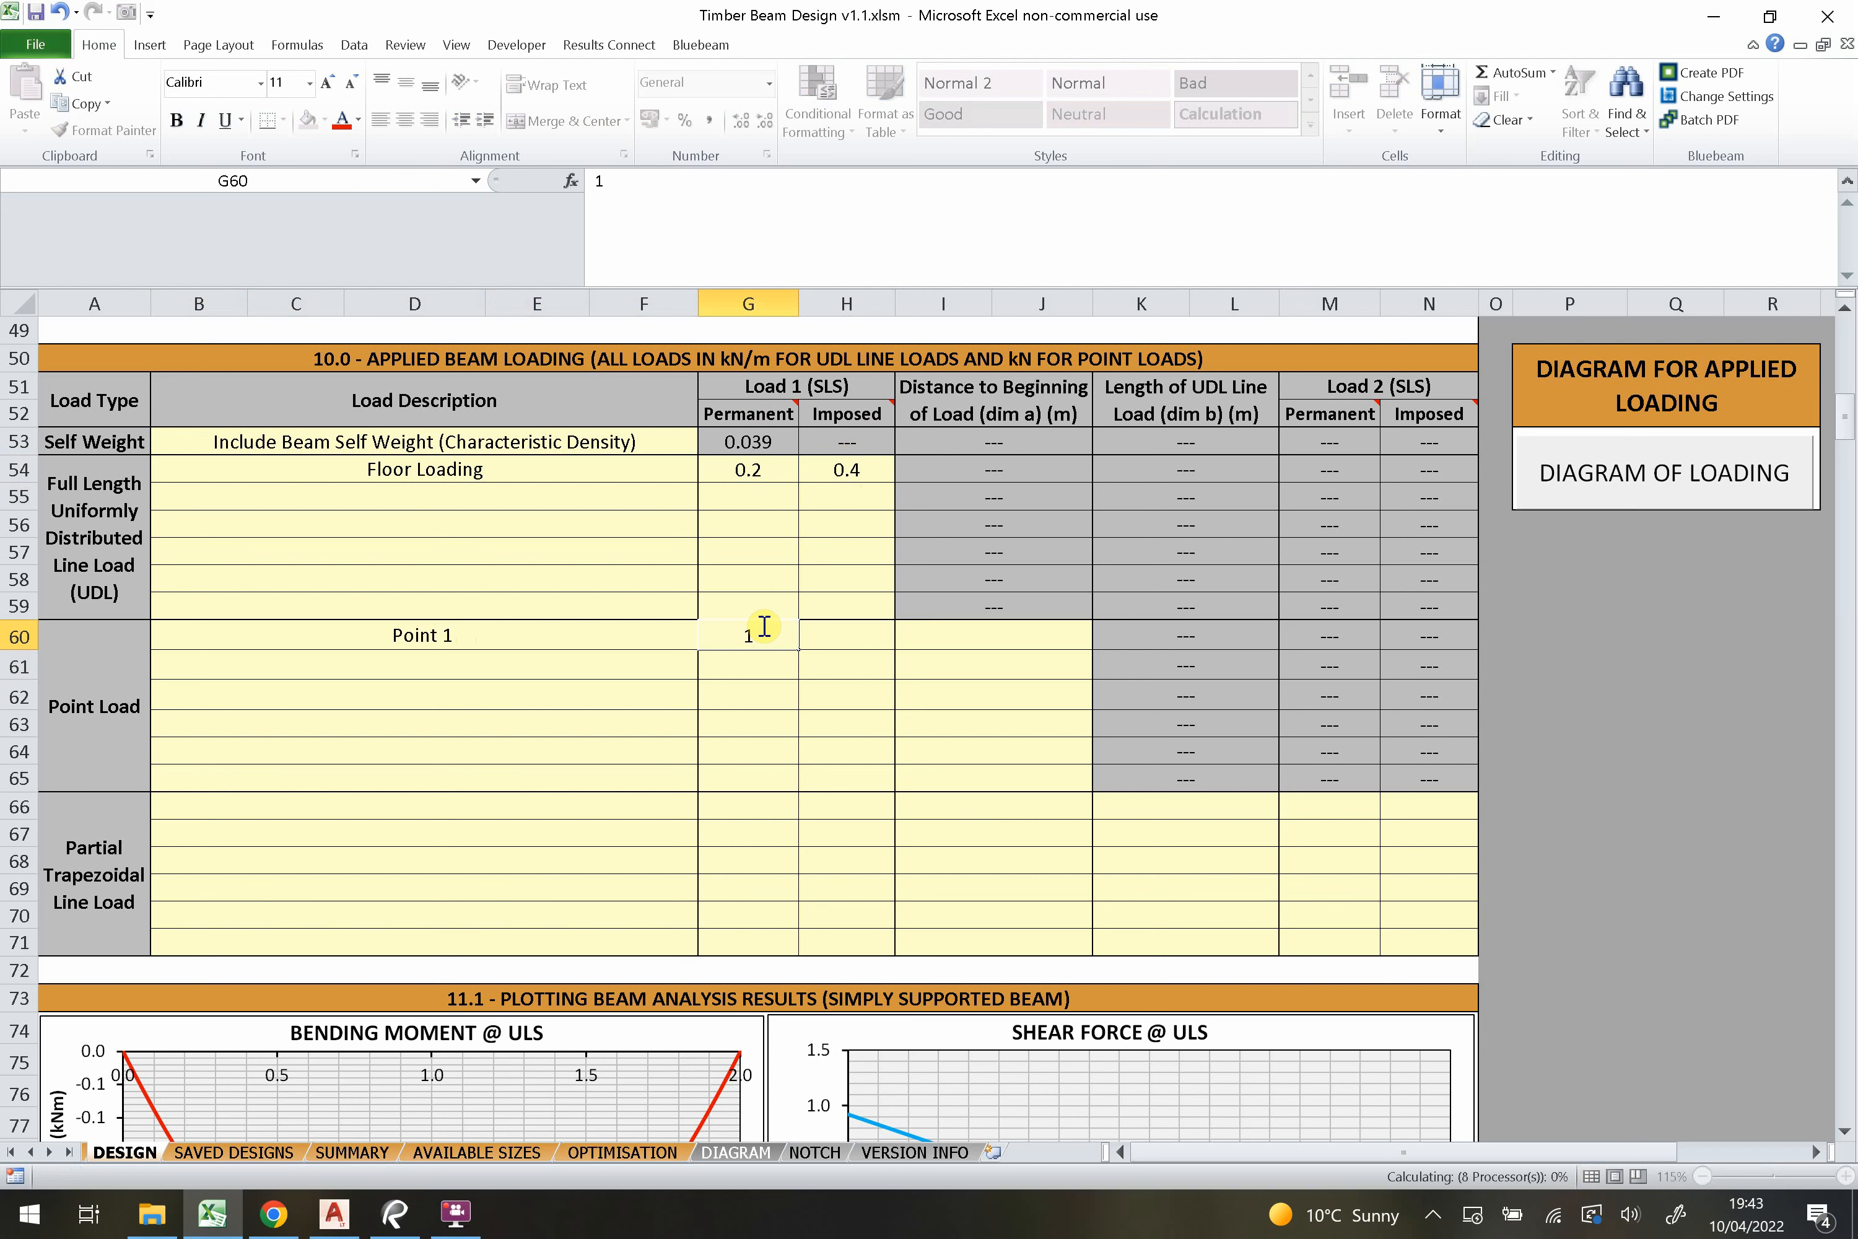
pyautogui.press('Tab')
pyautogui.write('2')
pyautogui.press('Tab')
# Set the distance to the beginning of the Point 1 load (dim a) to 1.2 m.
pyautogui.click(753, 633)
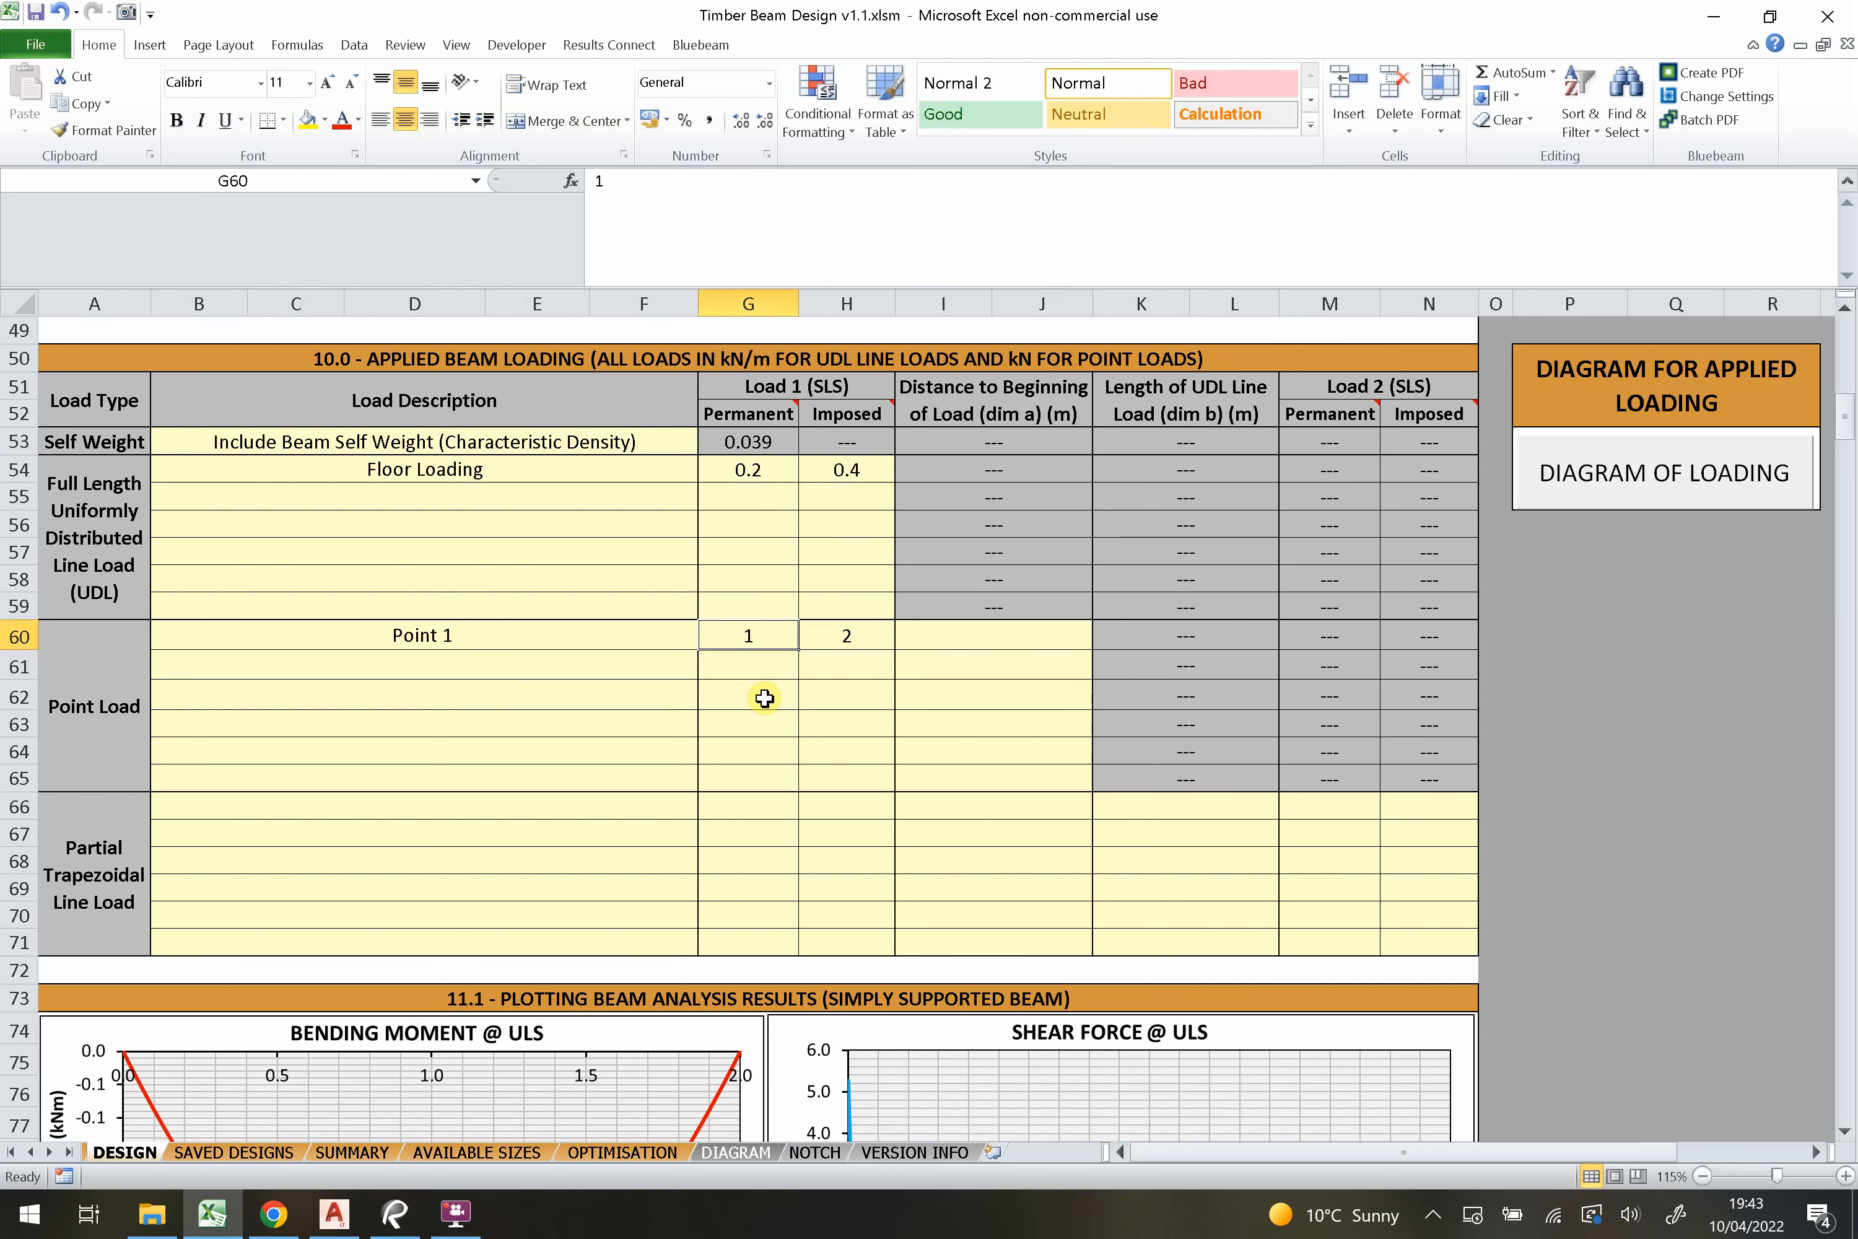
pyautogui.click(832, 639)
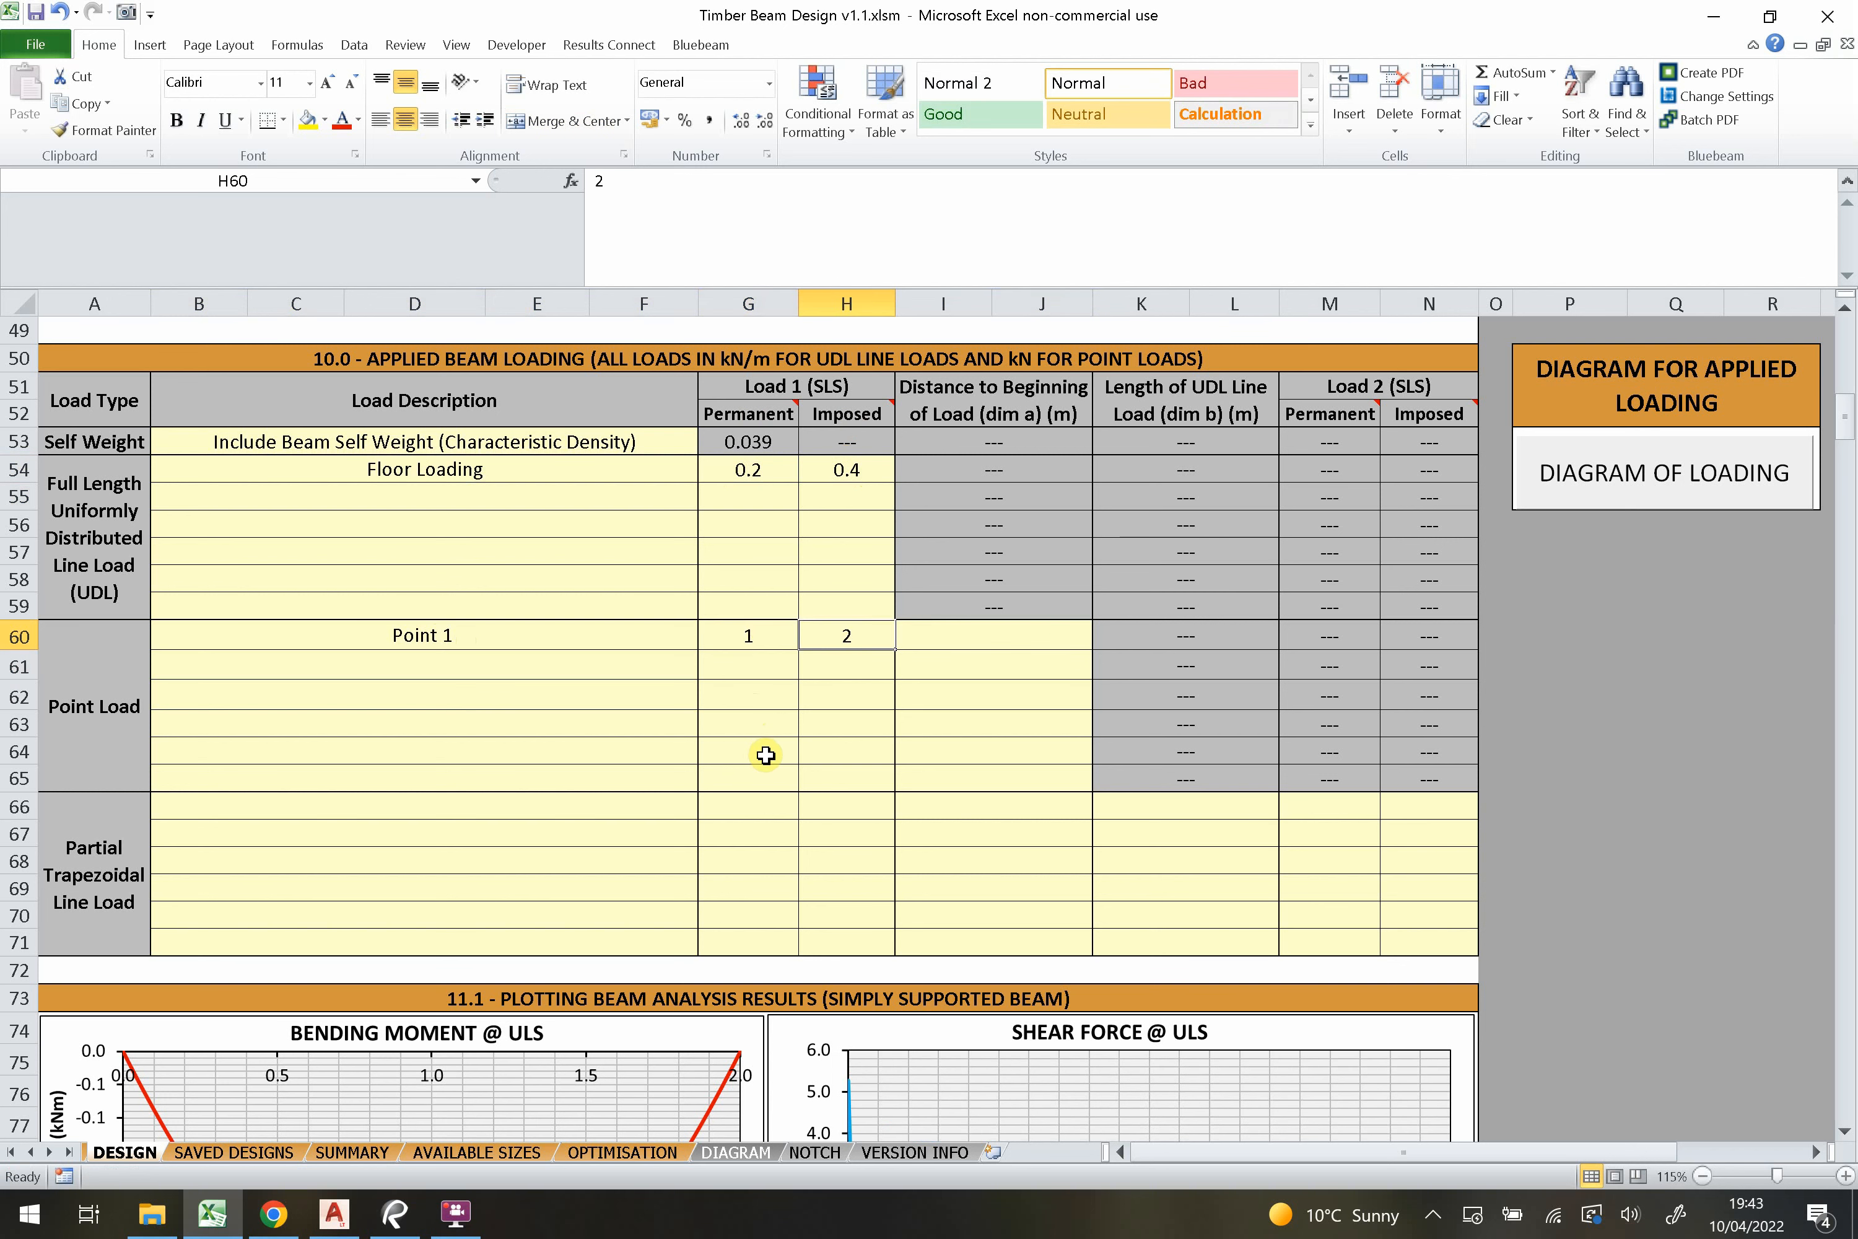
pyautogui.click(951, 640)
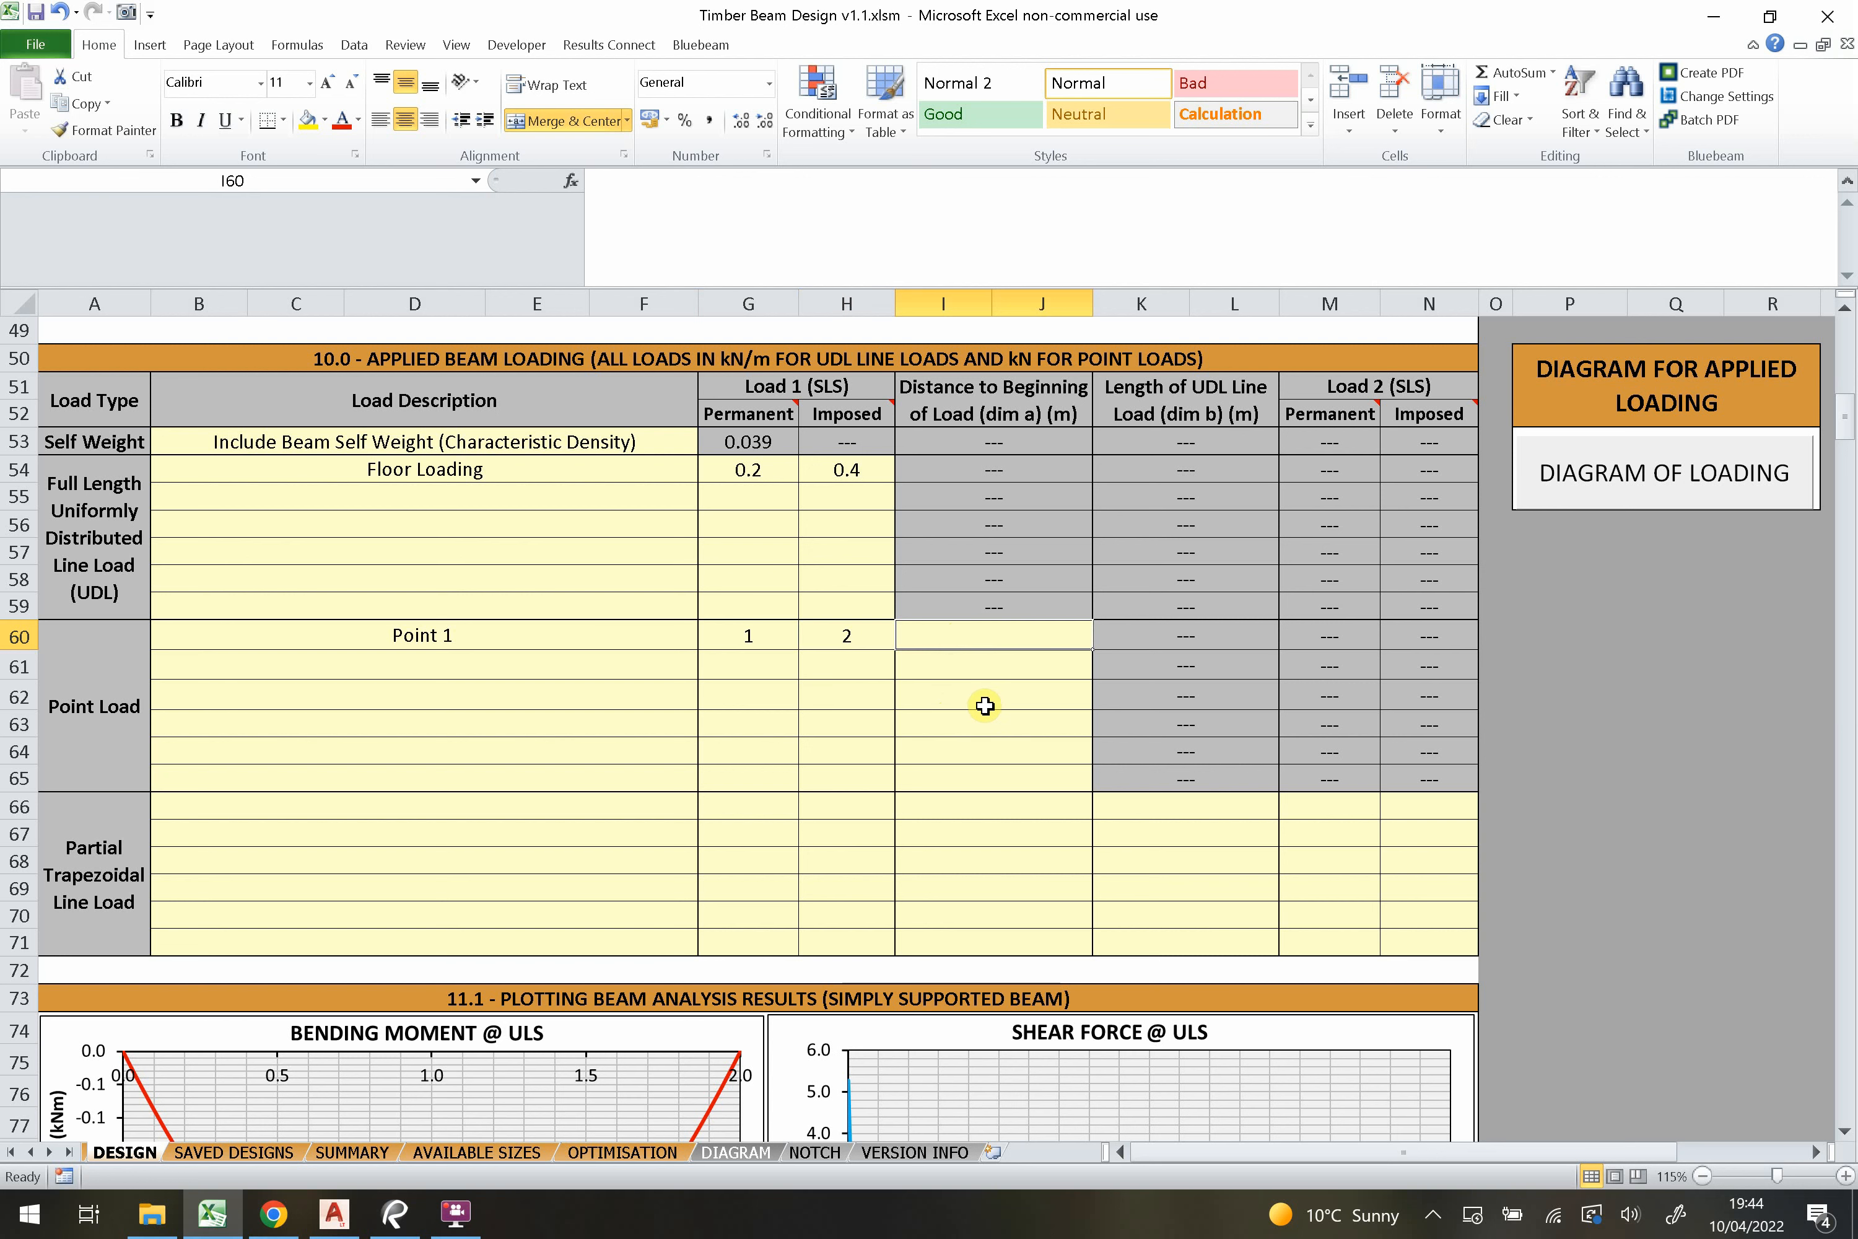
pyautogui.write('1.2')
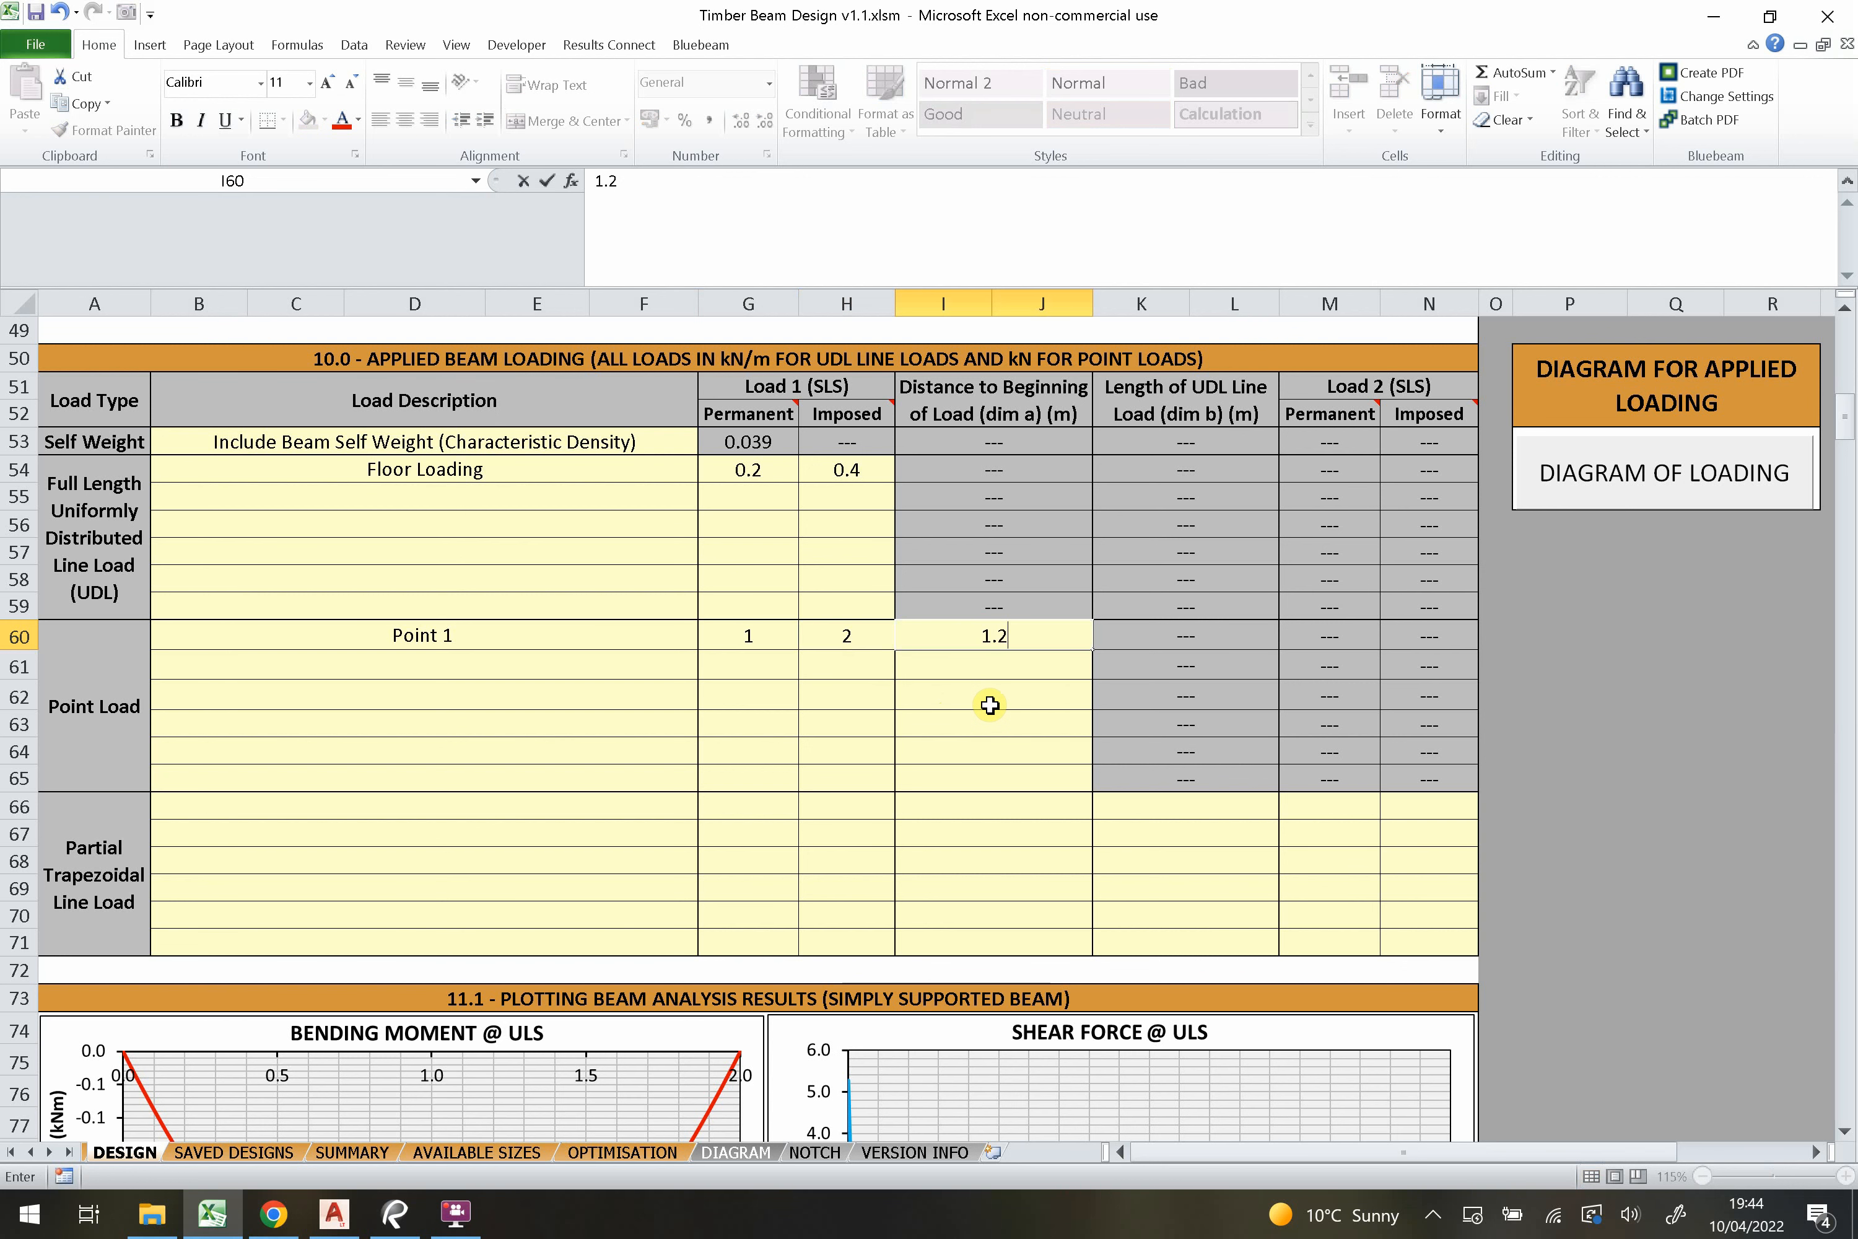
pyautogui.press('Return')
pyautogui.click(985, 631)
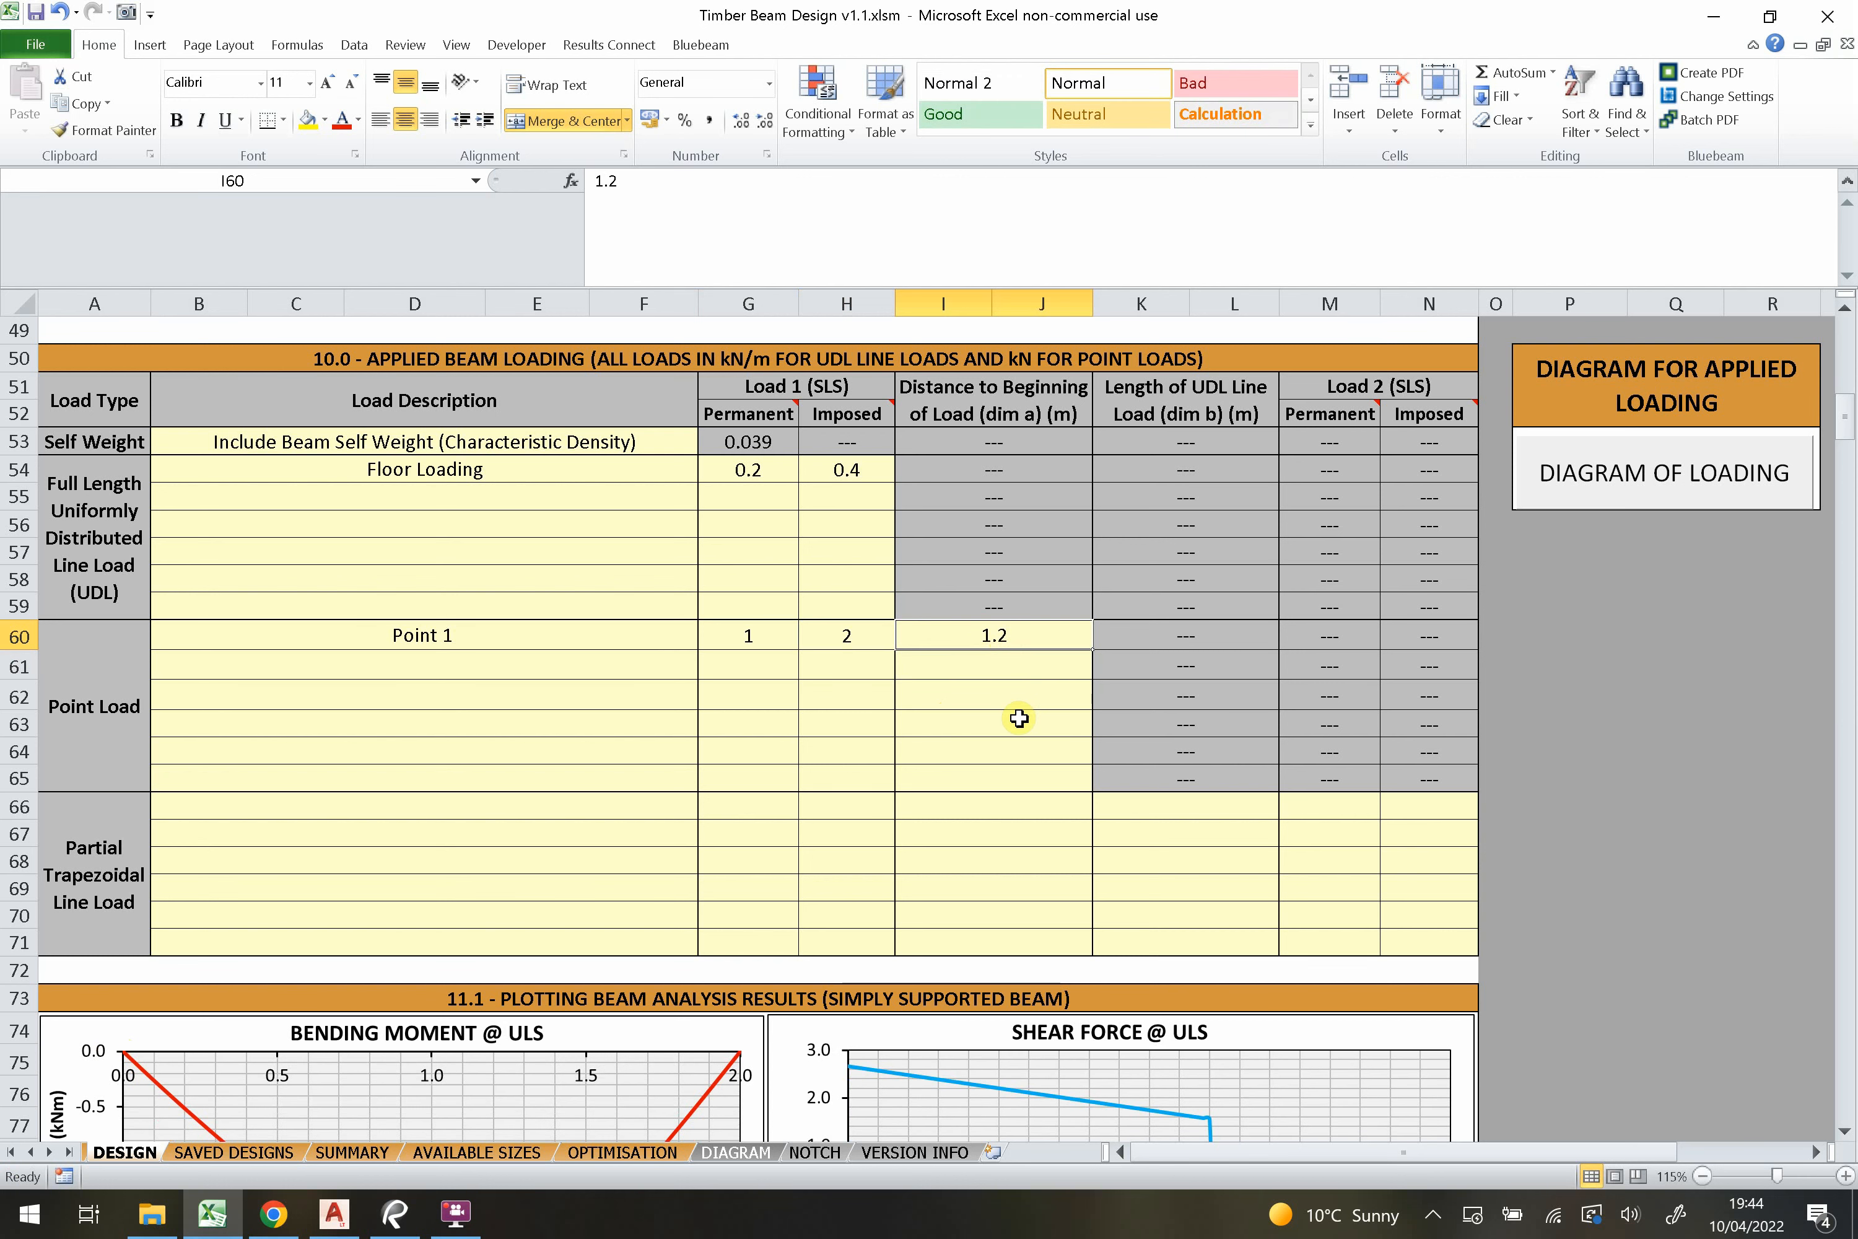
# Add a partial trapezoidal line load described as "Load 1" with Load 1 values of 0.1 permanent and 0.2 imposed.
pyautogui.scroll(-1, 1050, 678)
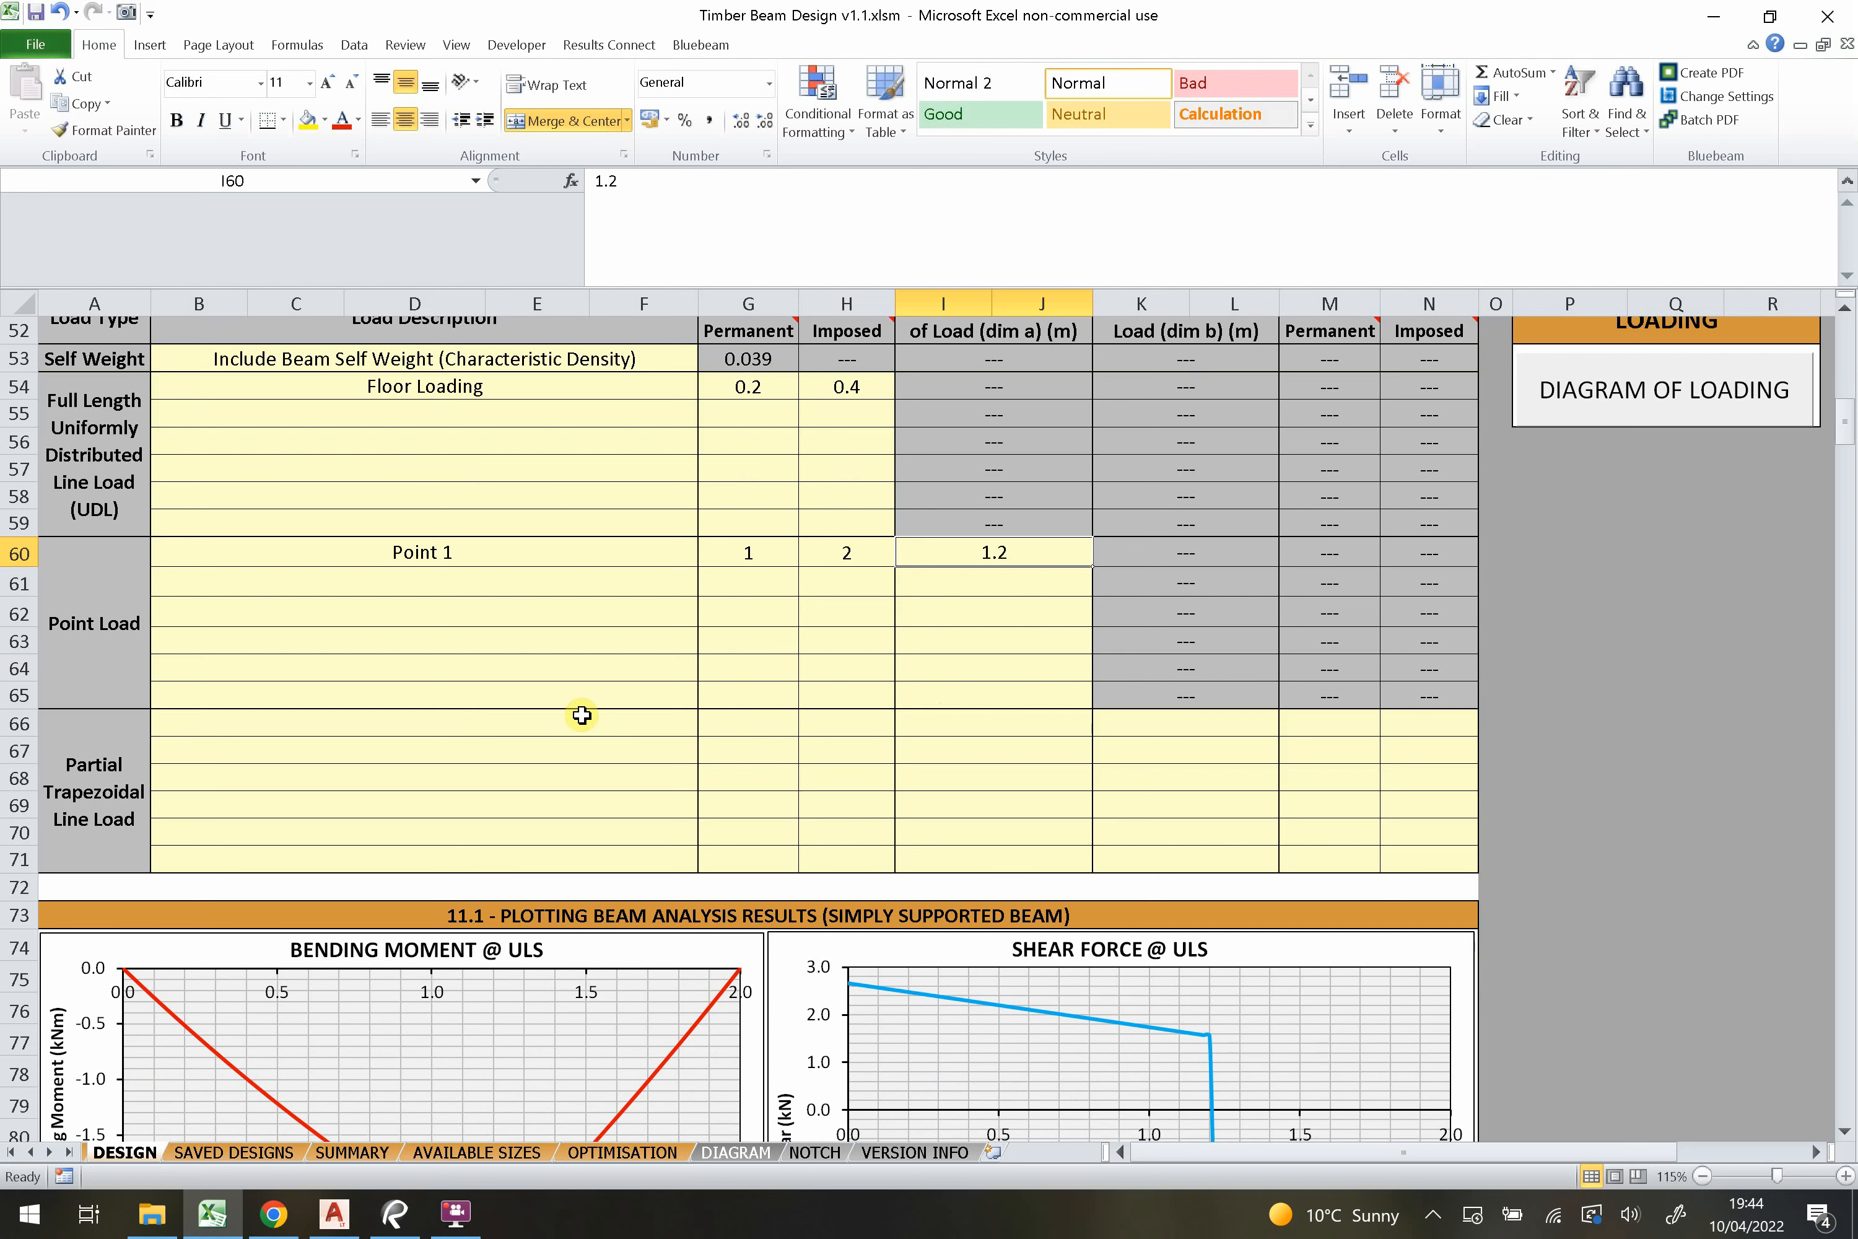
pyautogui.moveTo(61, 760); pyautogui.dragTo(1418, 766)
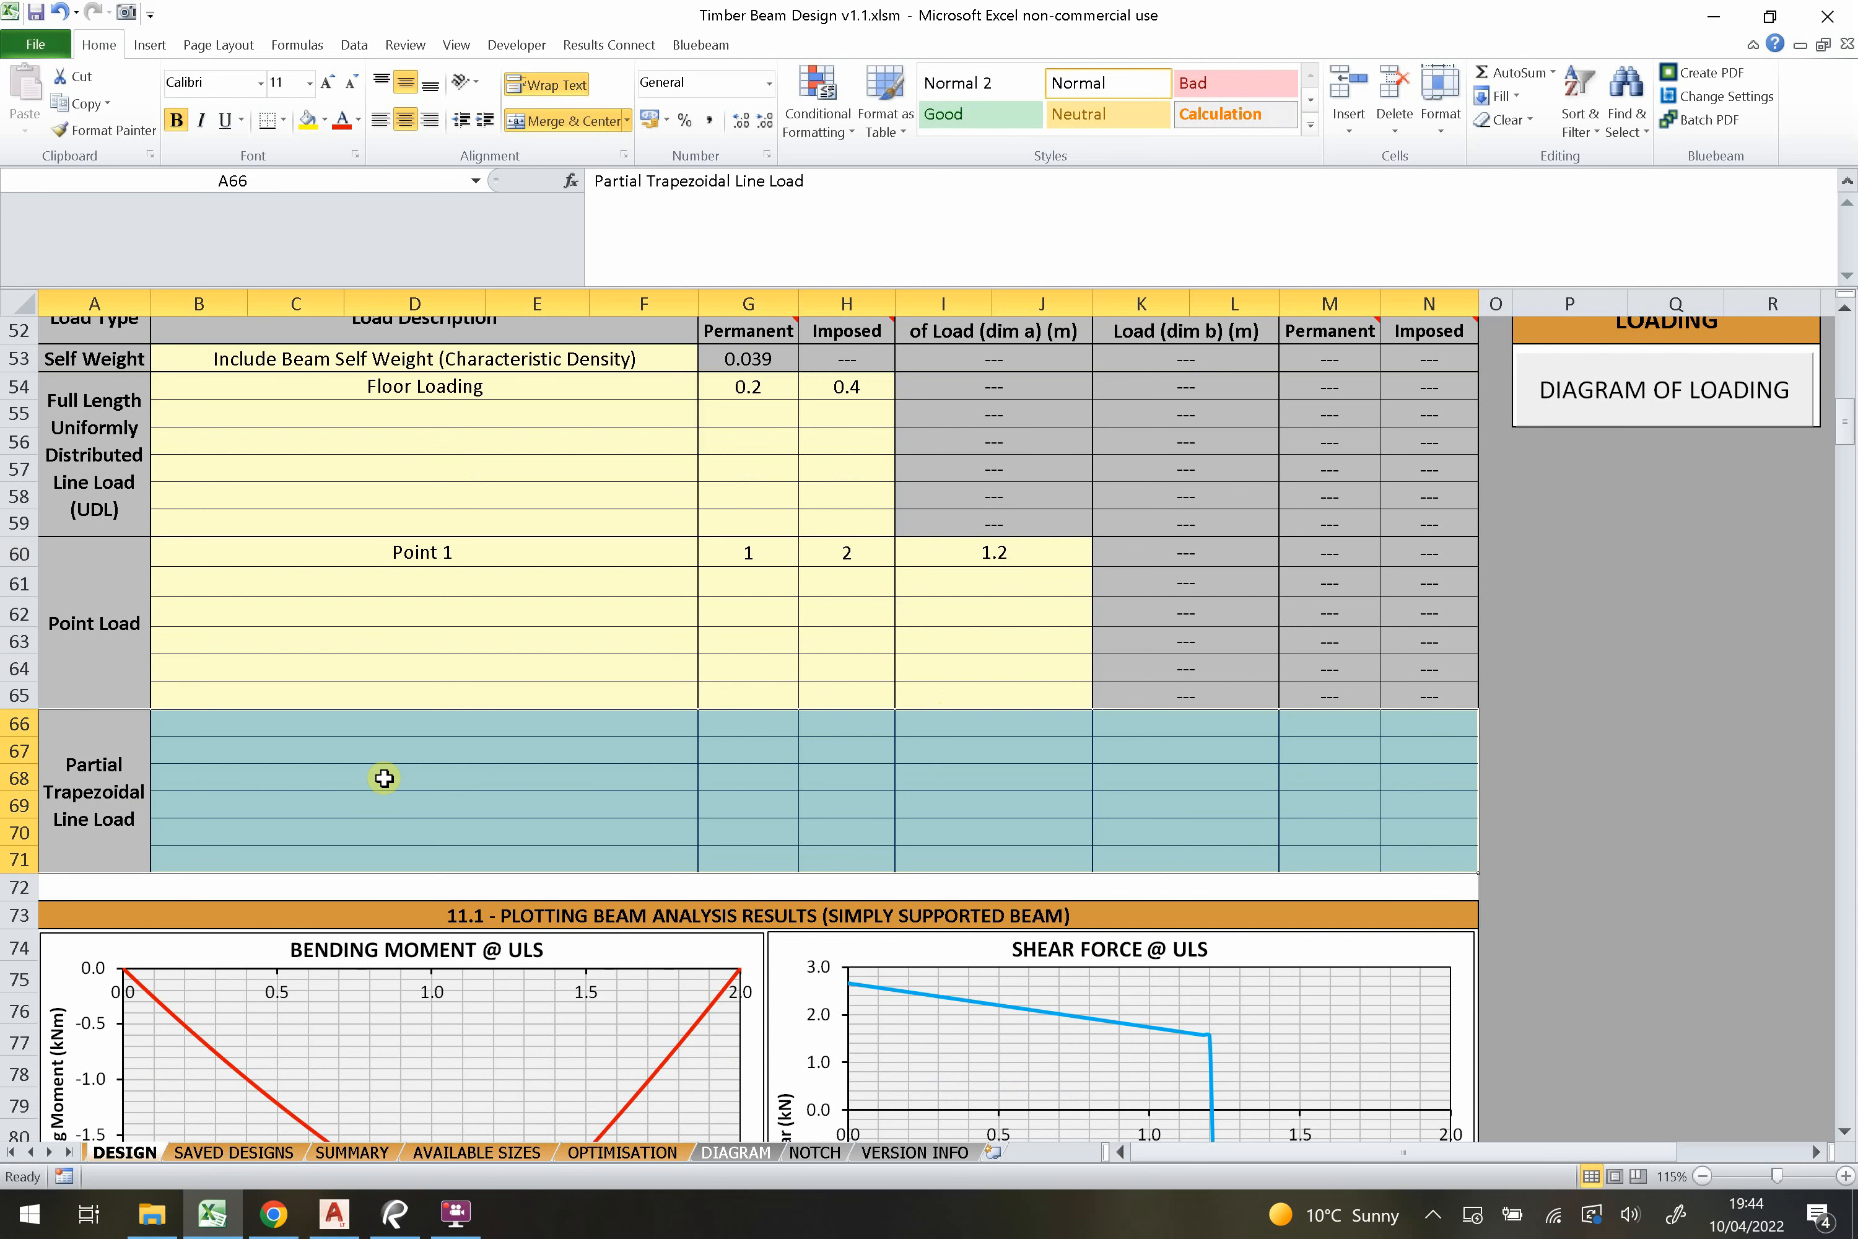
pyautogui.click(371, 749)
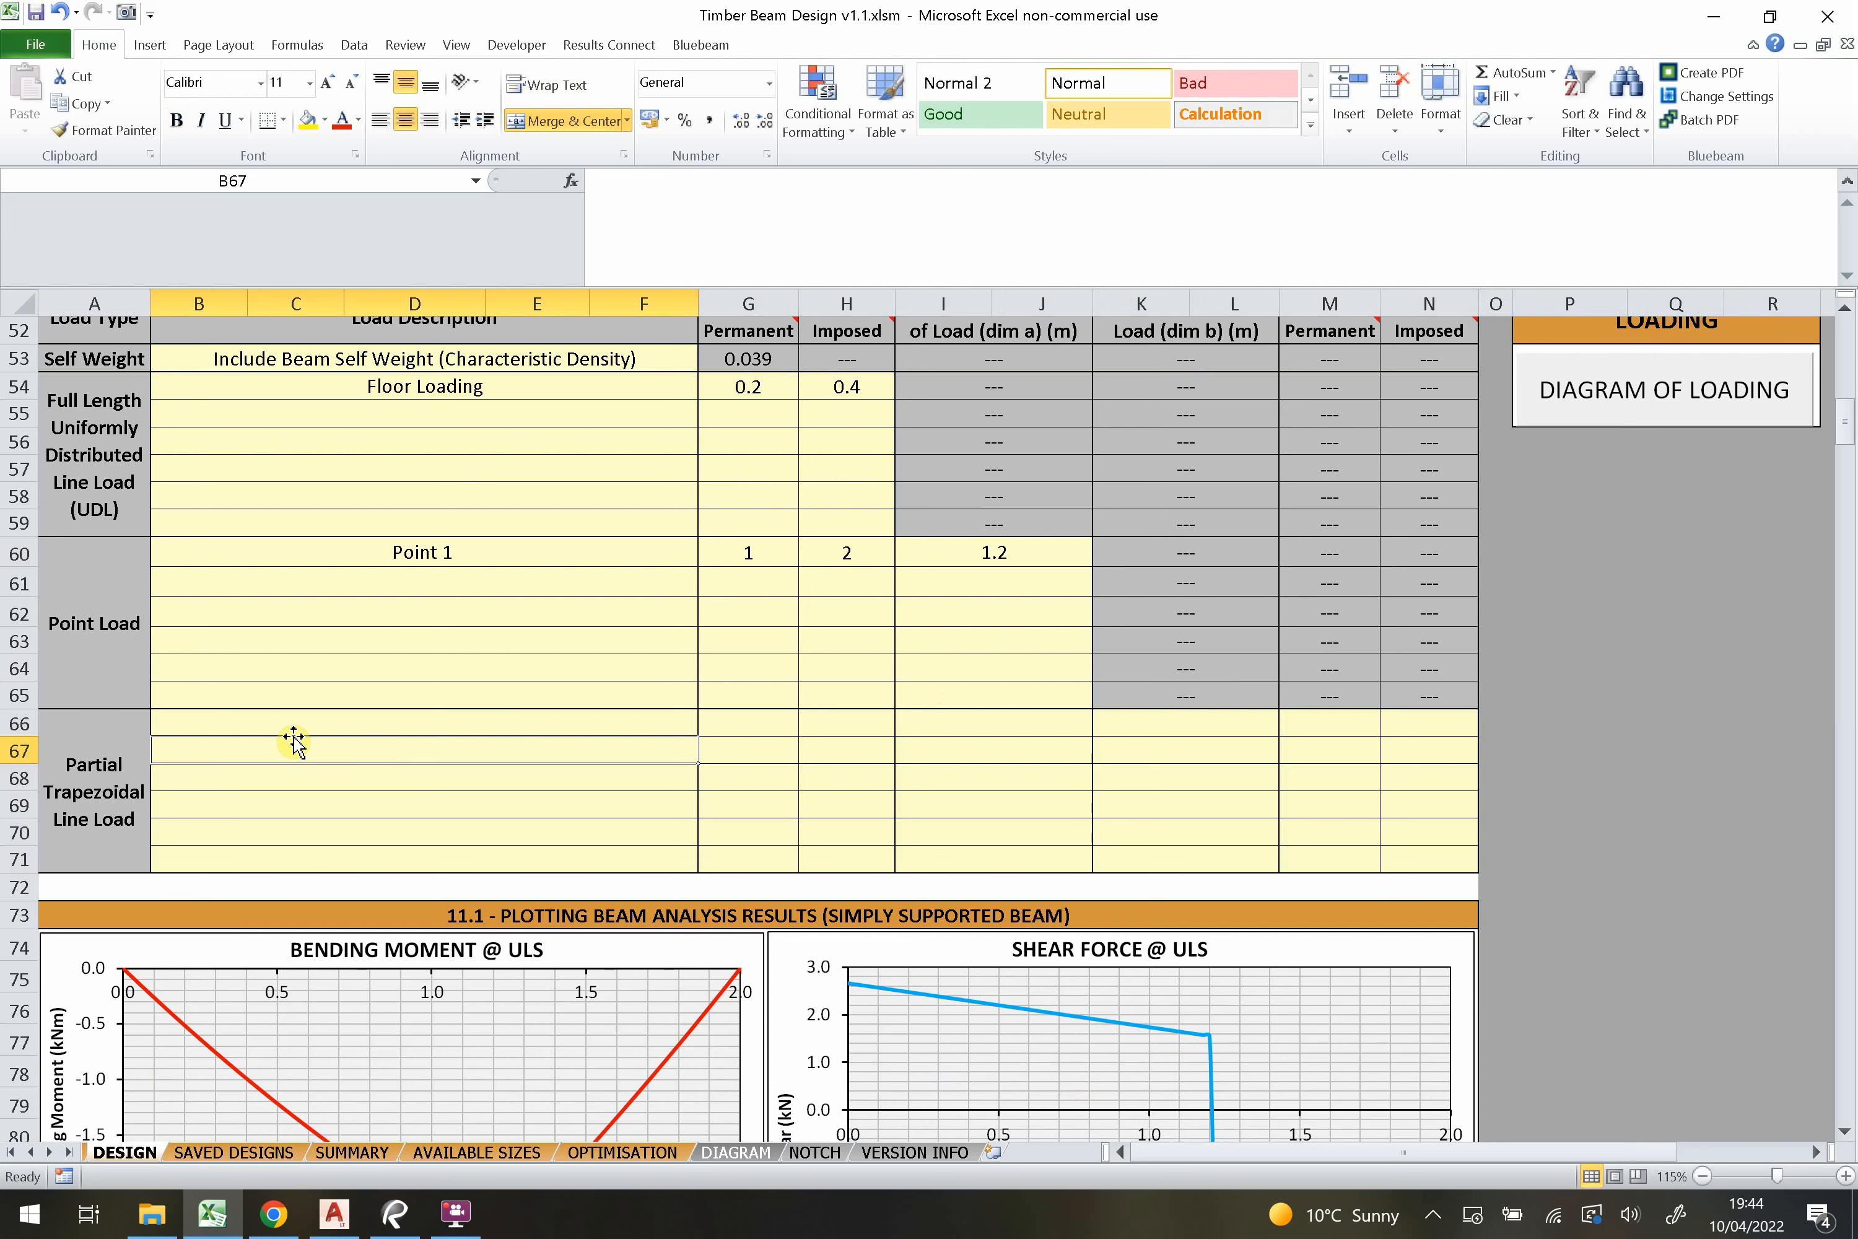
pyautogui.click(467, 726)
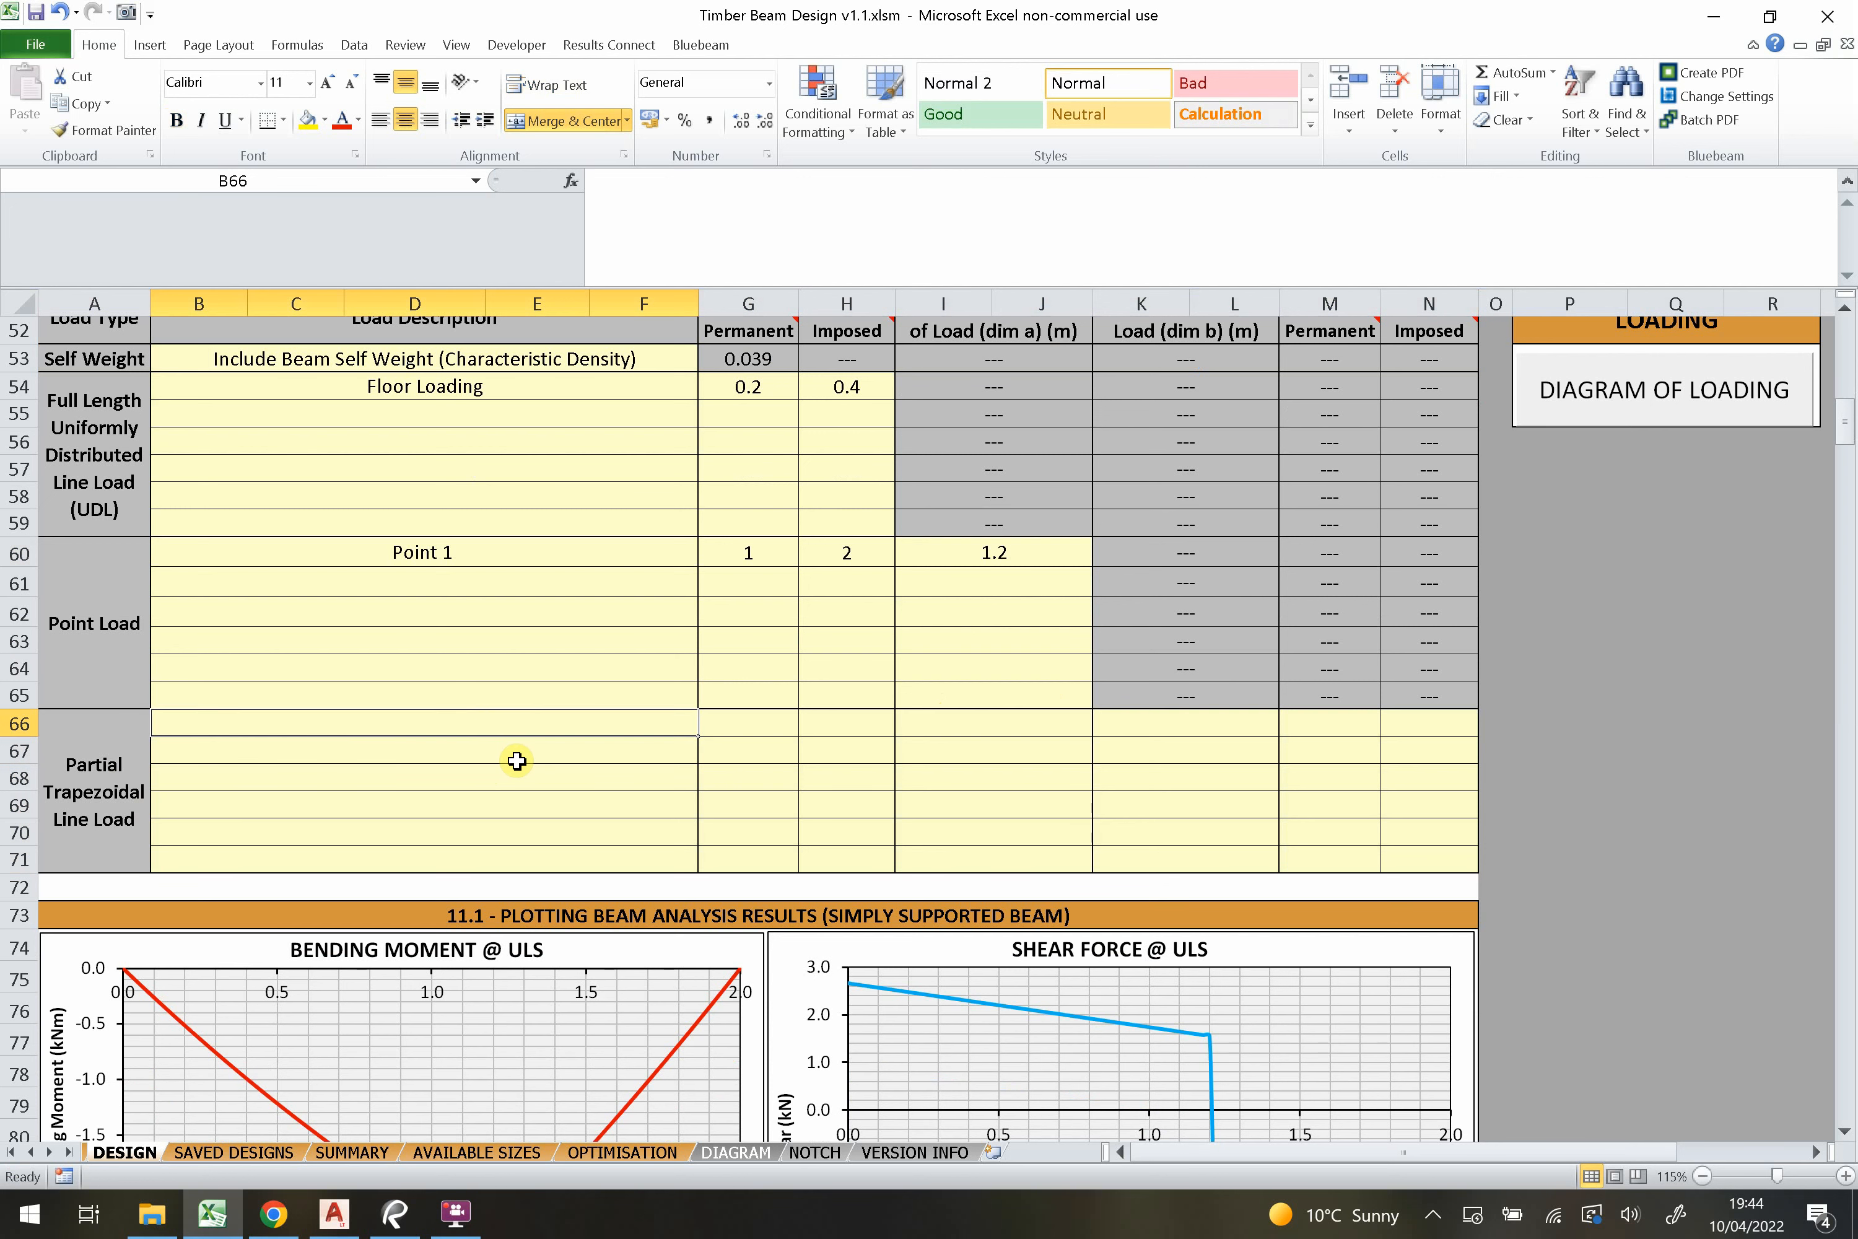
pyautogui.write('Load 1')
pyautogui.press('Tab')
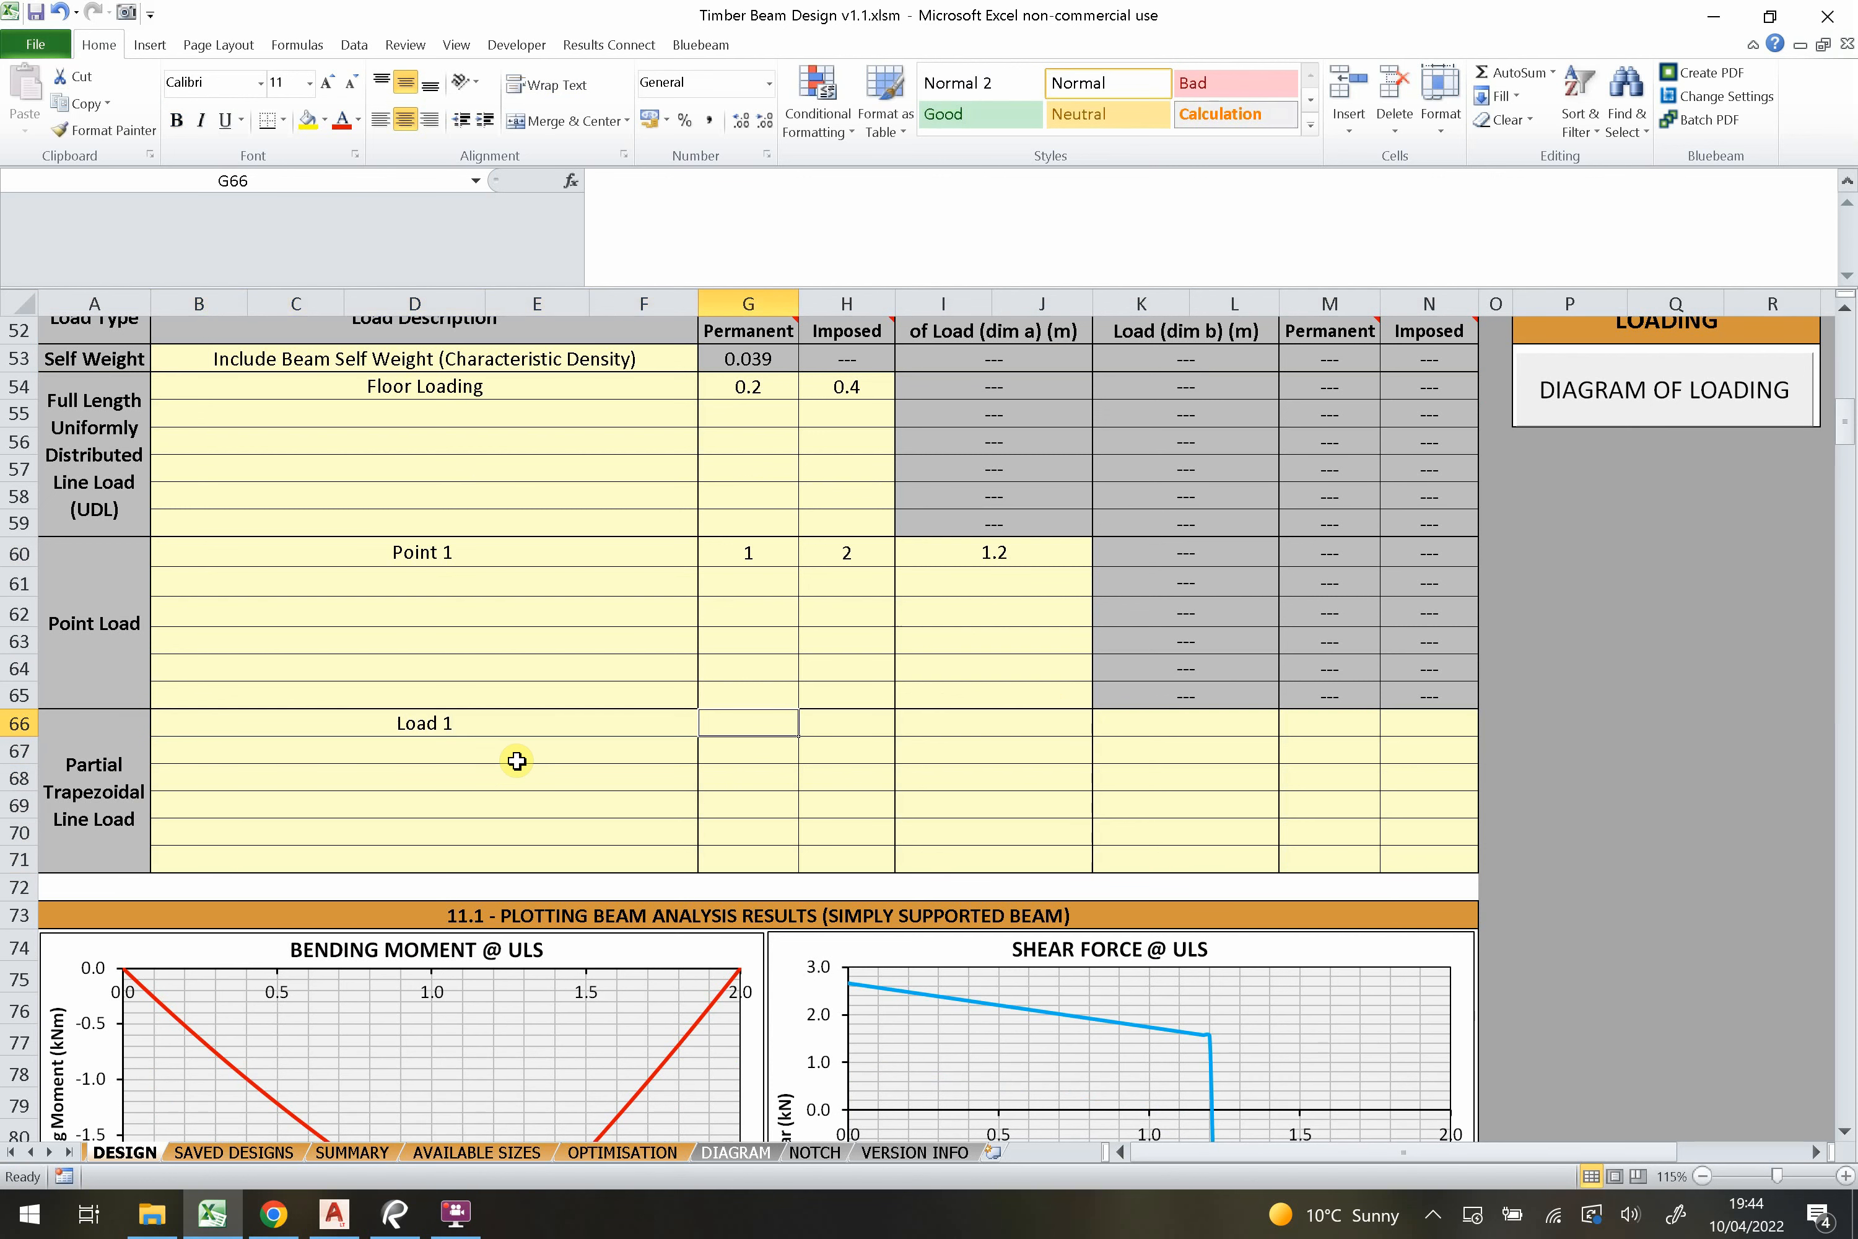
pyautogui.write('0.1')
pyautogui.press('Tab')
pyautogui.write('0.2')
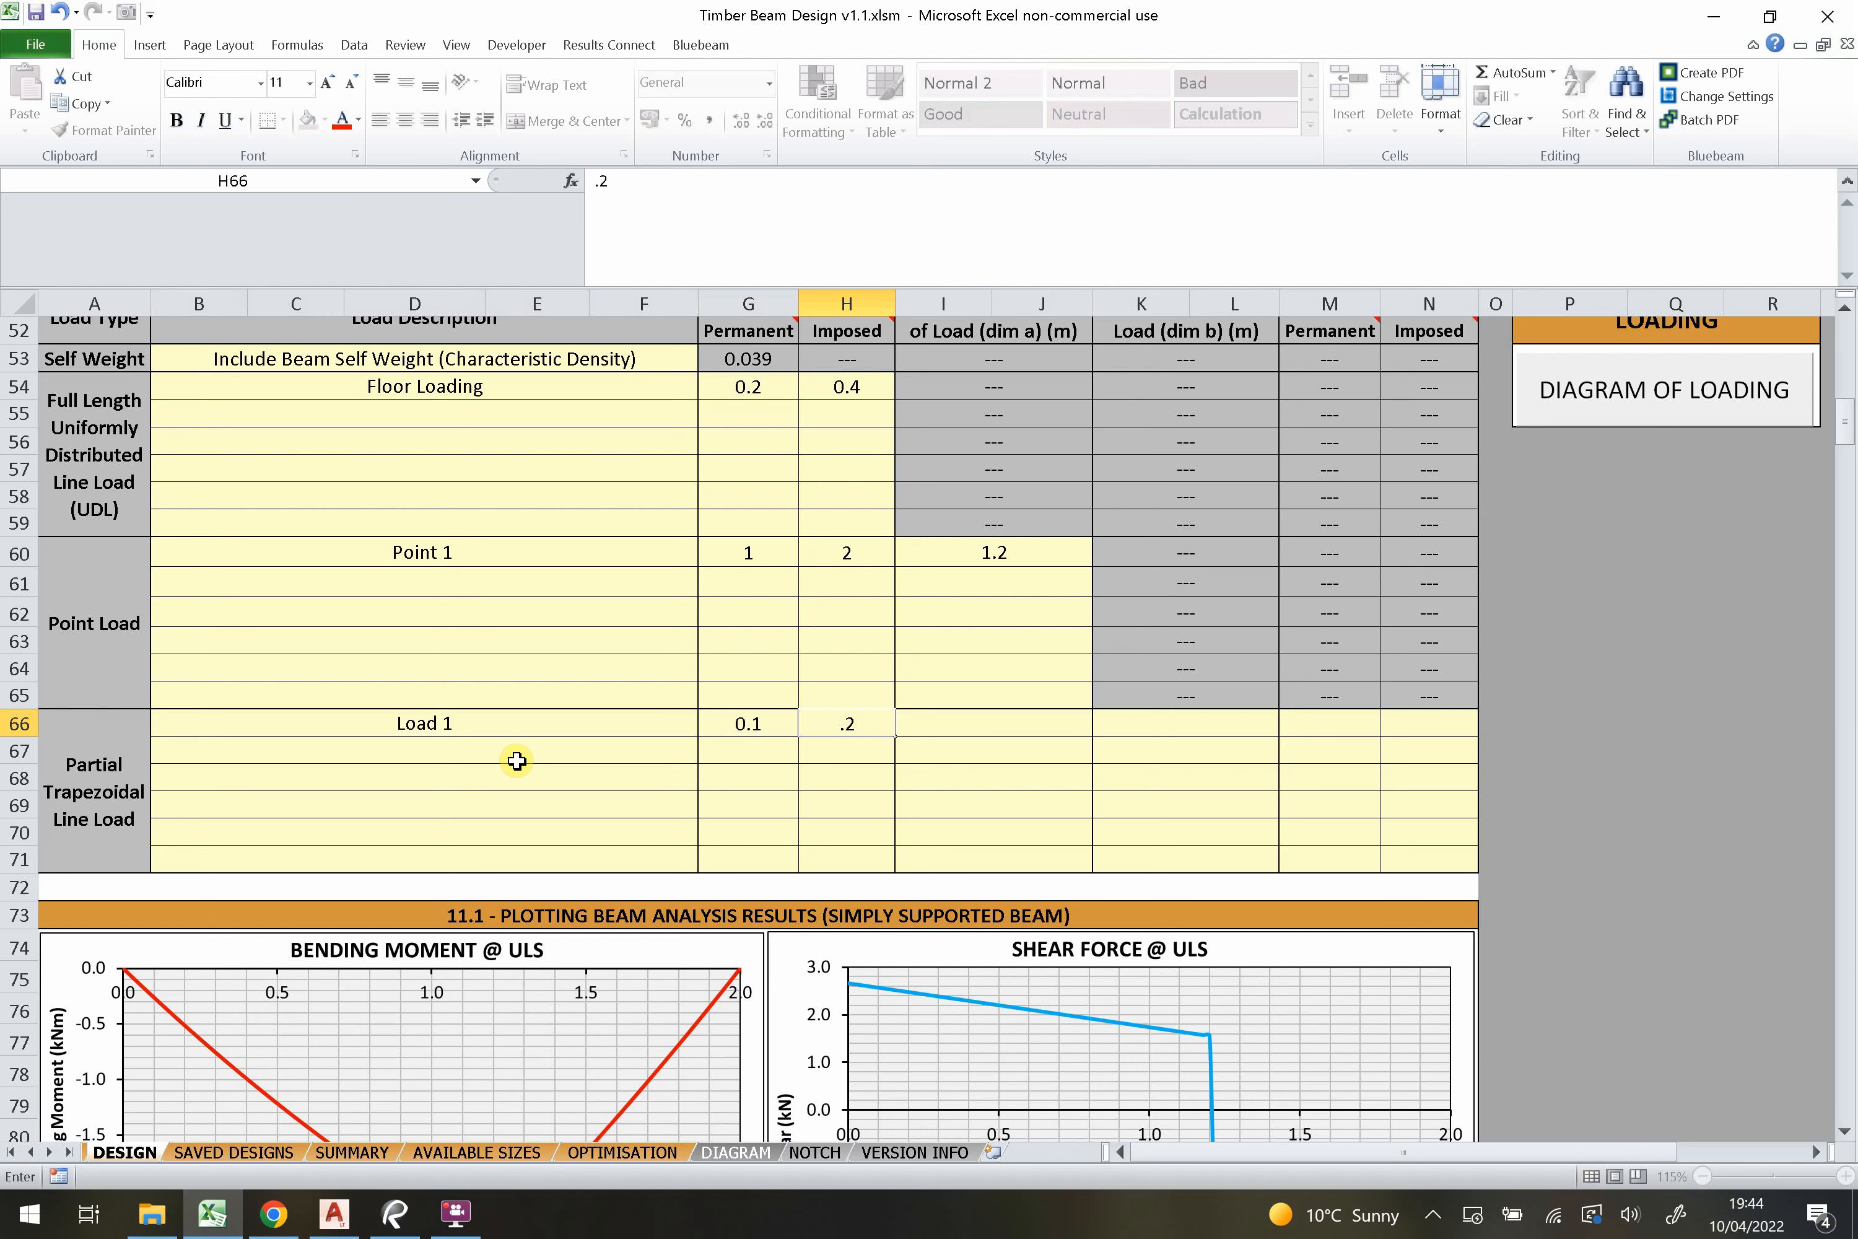
pyautogui.press('Tab')
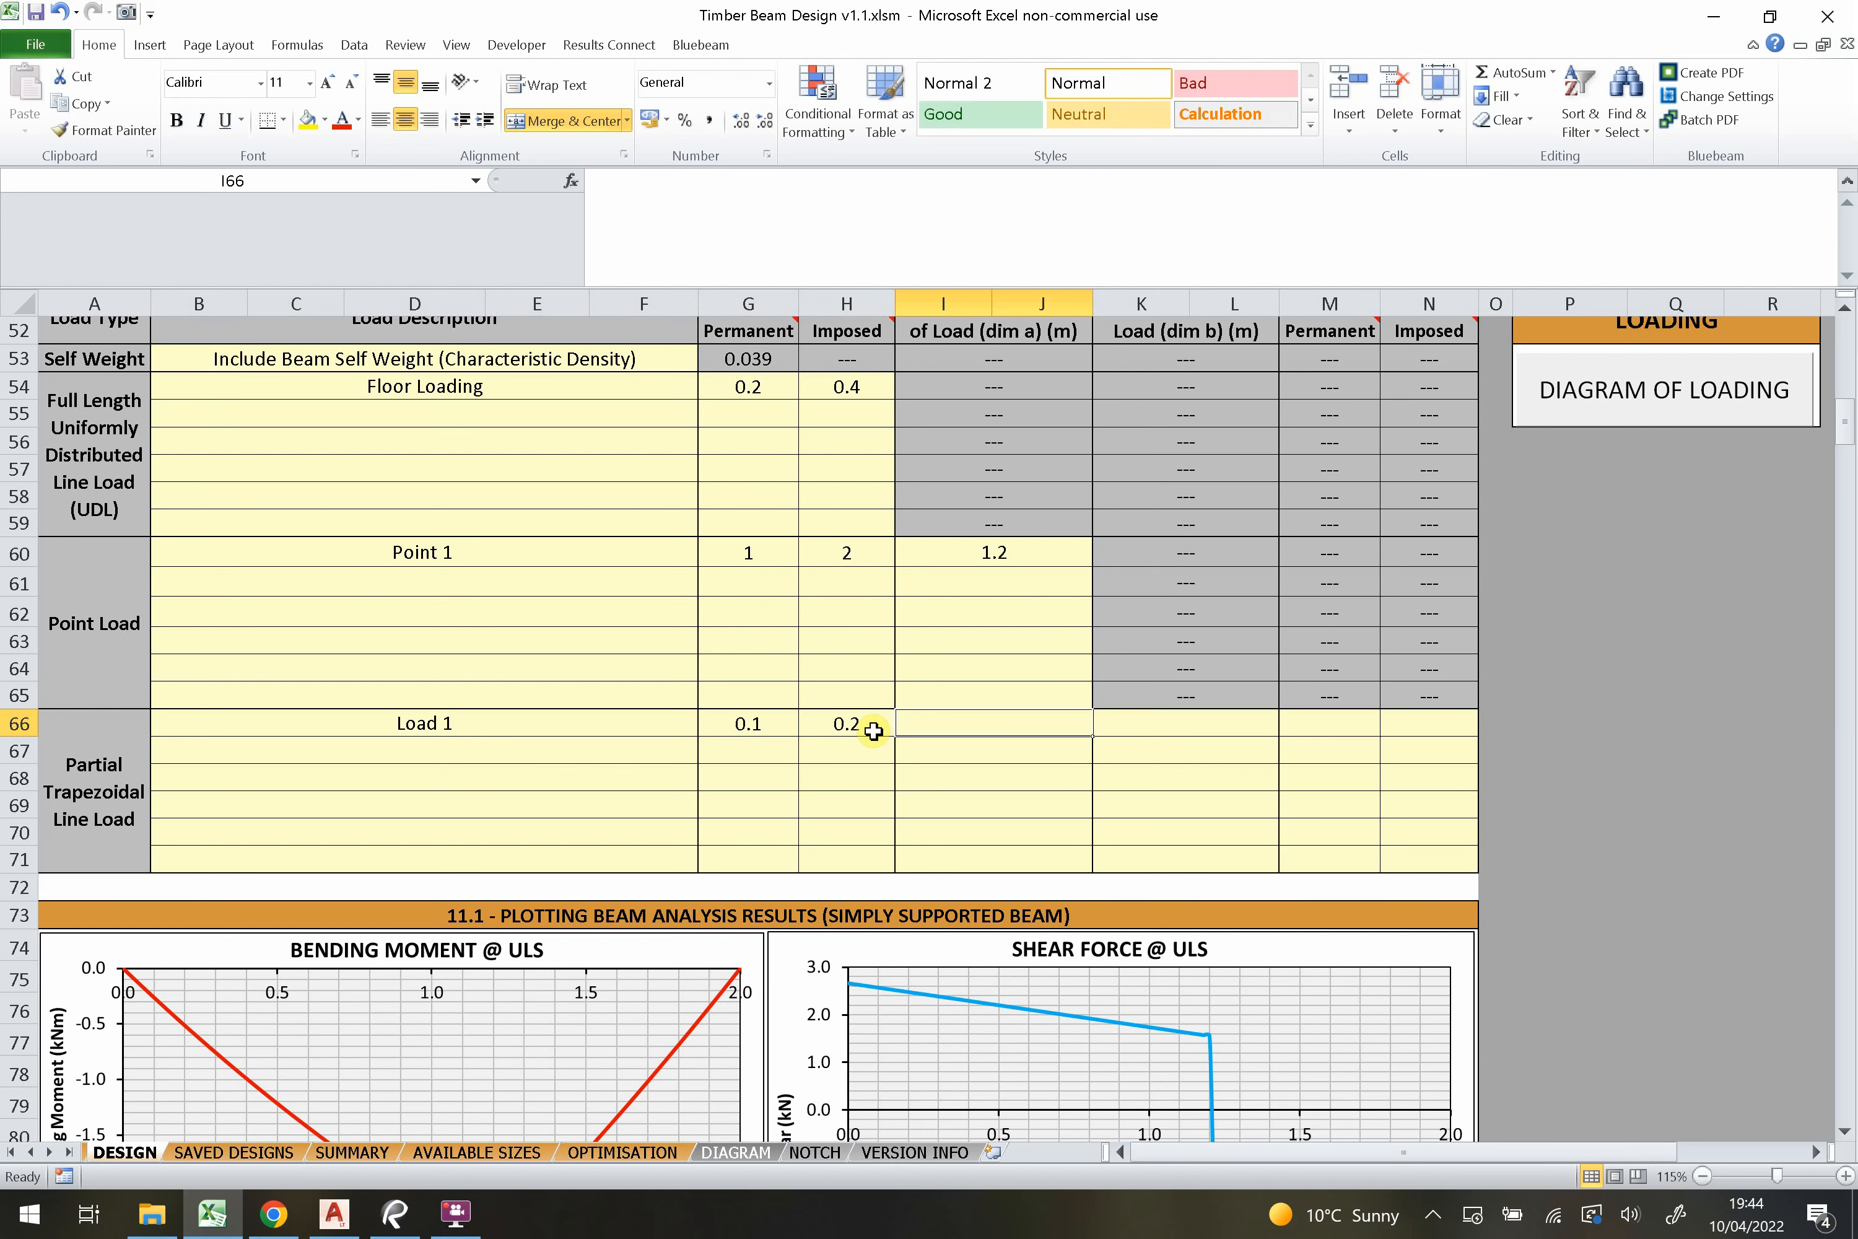
# Set the trapezoidal load's Load 2 values to 0.3 permanent and 0.45 imposed.
pyautogui.click(1303, 722)
pyautogui.scroll(1, 1244, 781)
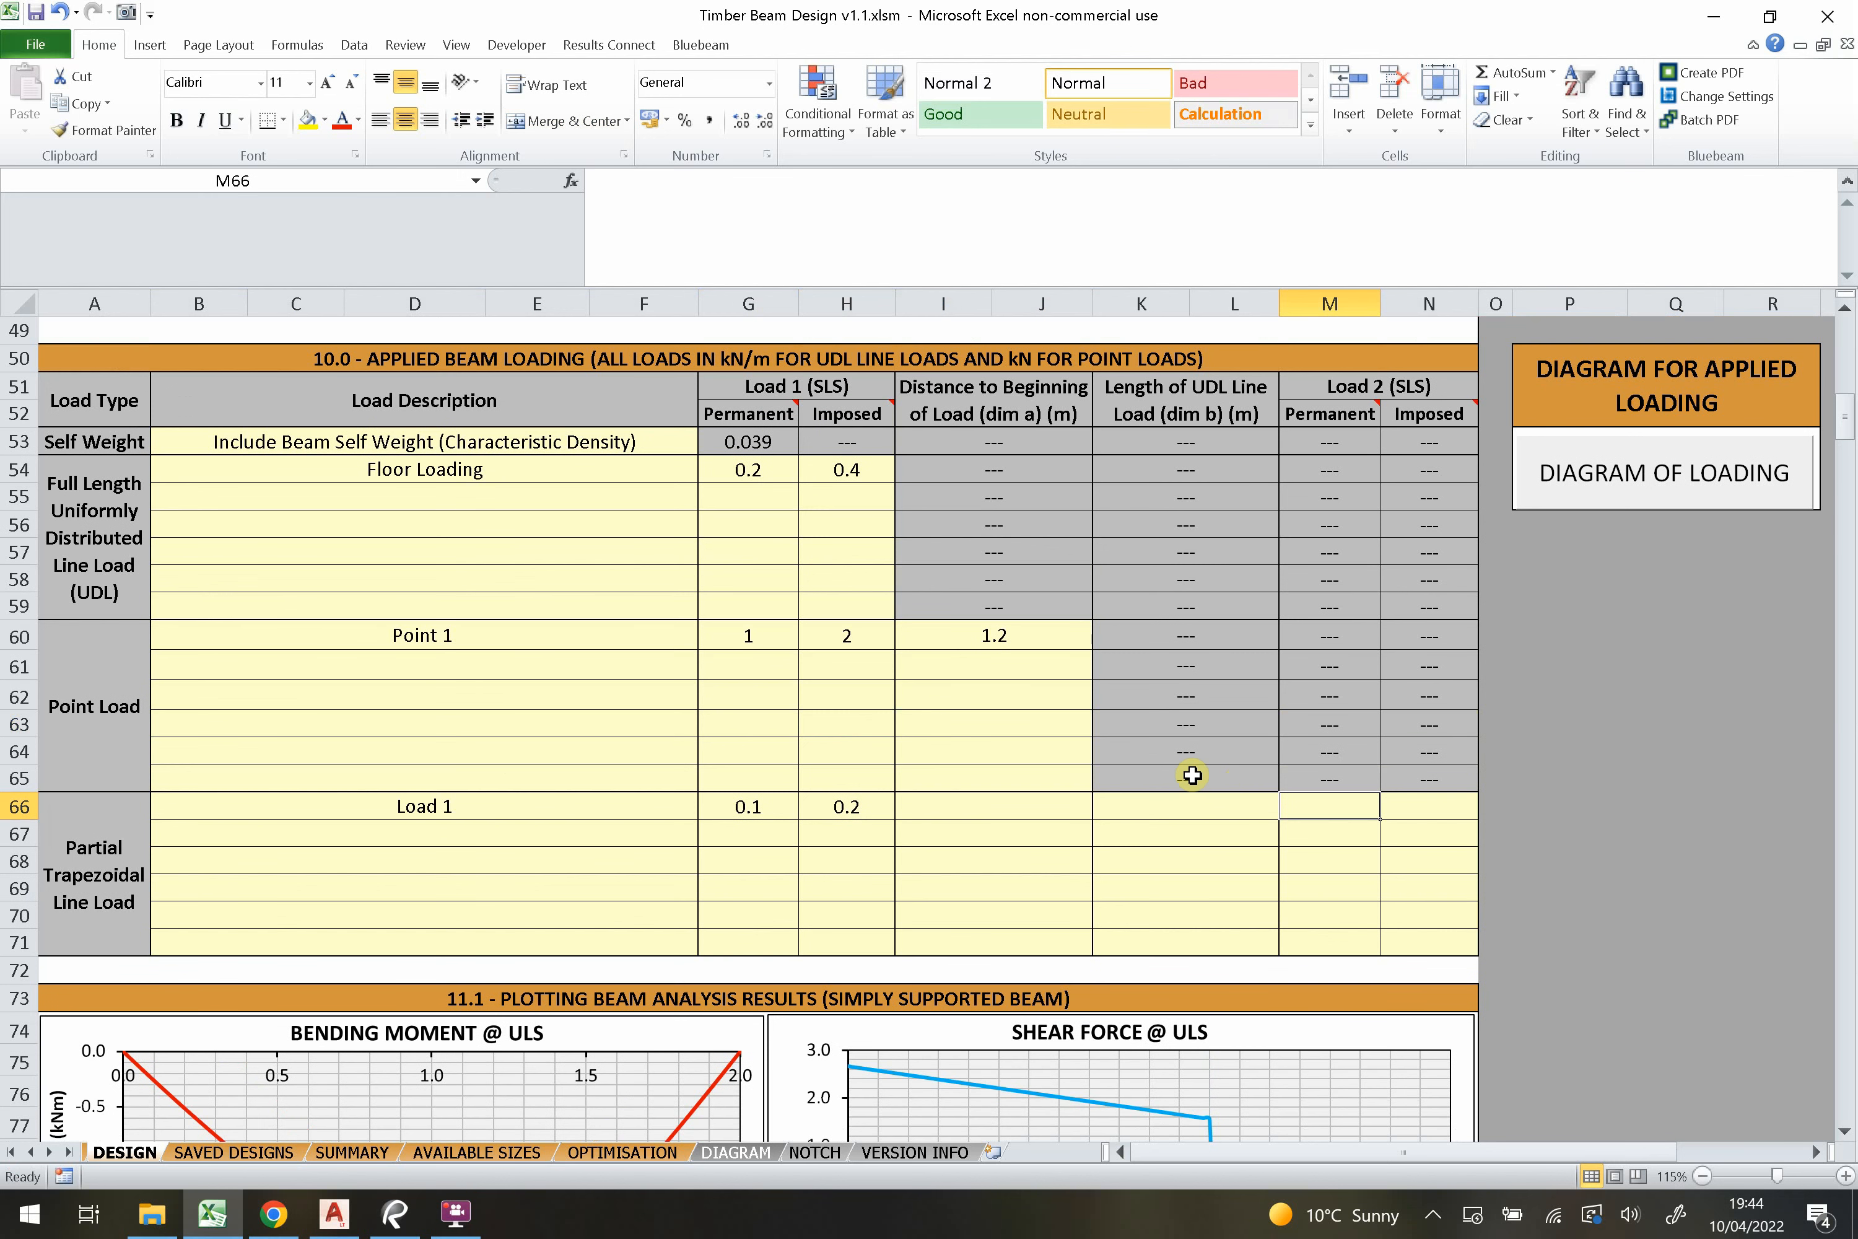
pyautogui.write('.3')
pyautogui.press('Tab')
pyautogui.write('.45')
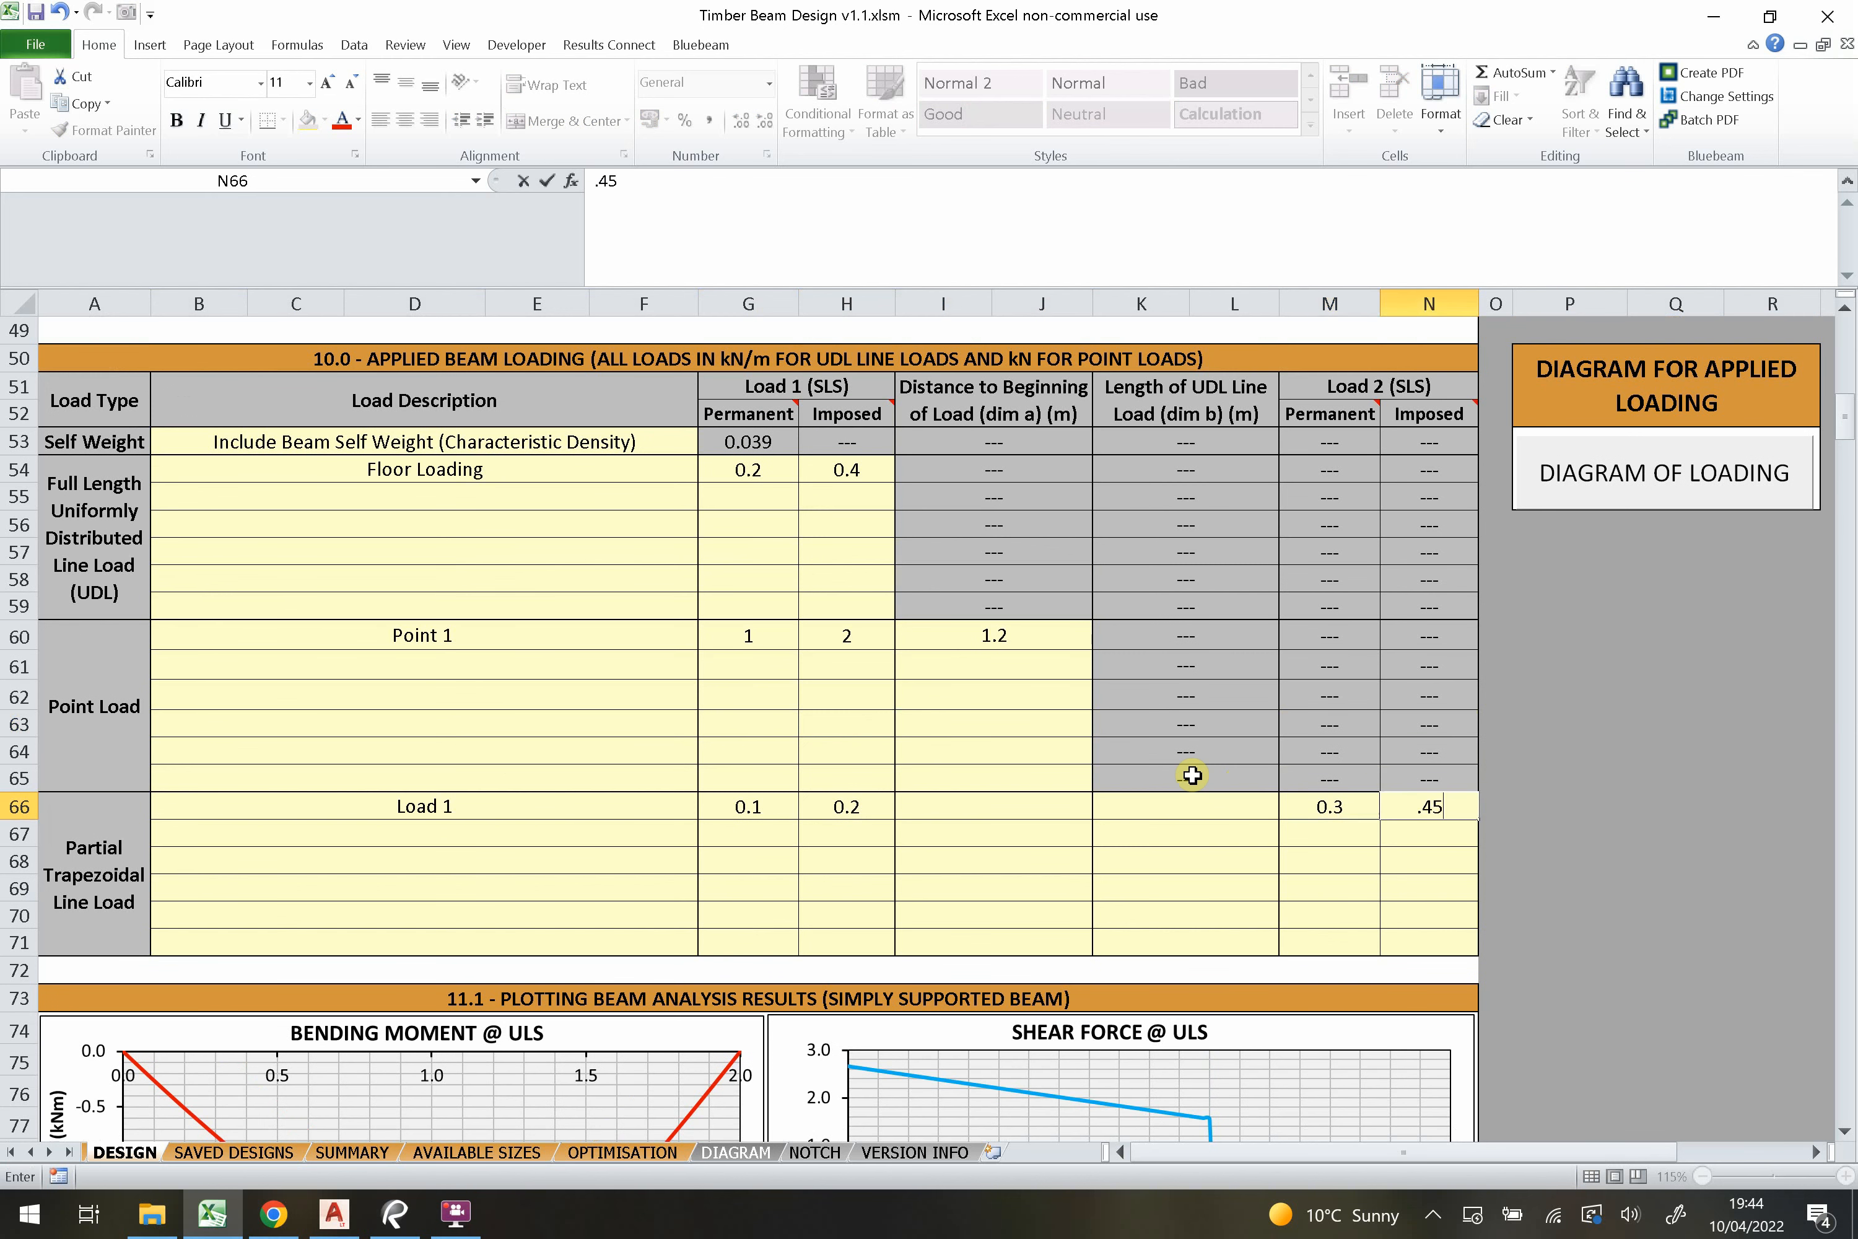
pyautogui.press('Return')
# Set the trapezoidal load's distance to its beginning (dim a) to 0.5 m and its length (dim b) to 0.6 m.
pyautogui.click(1014, 809)
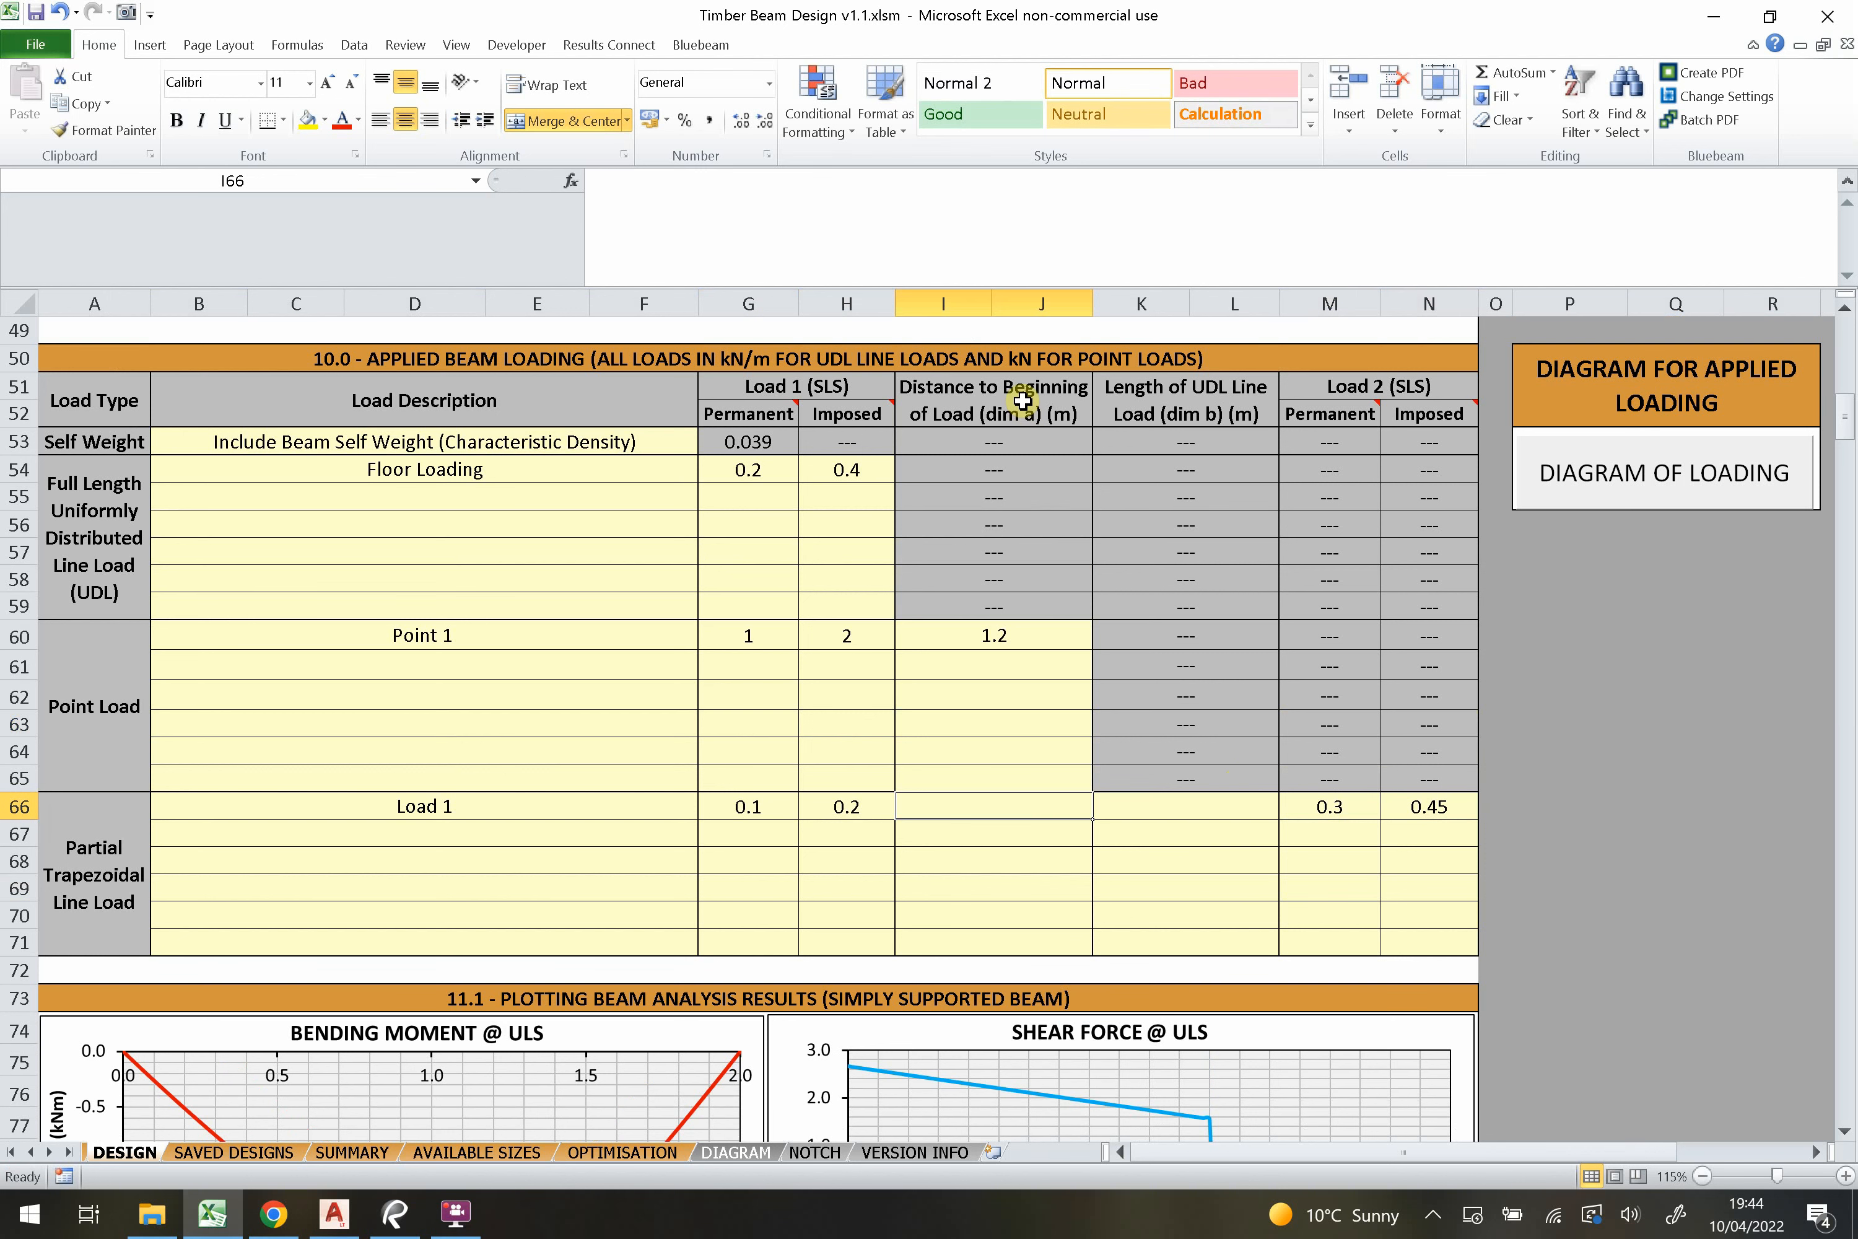
pyautogui.click(1193, 399)
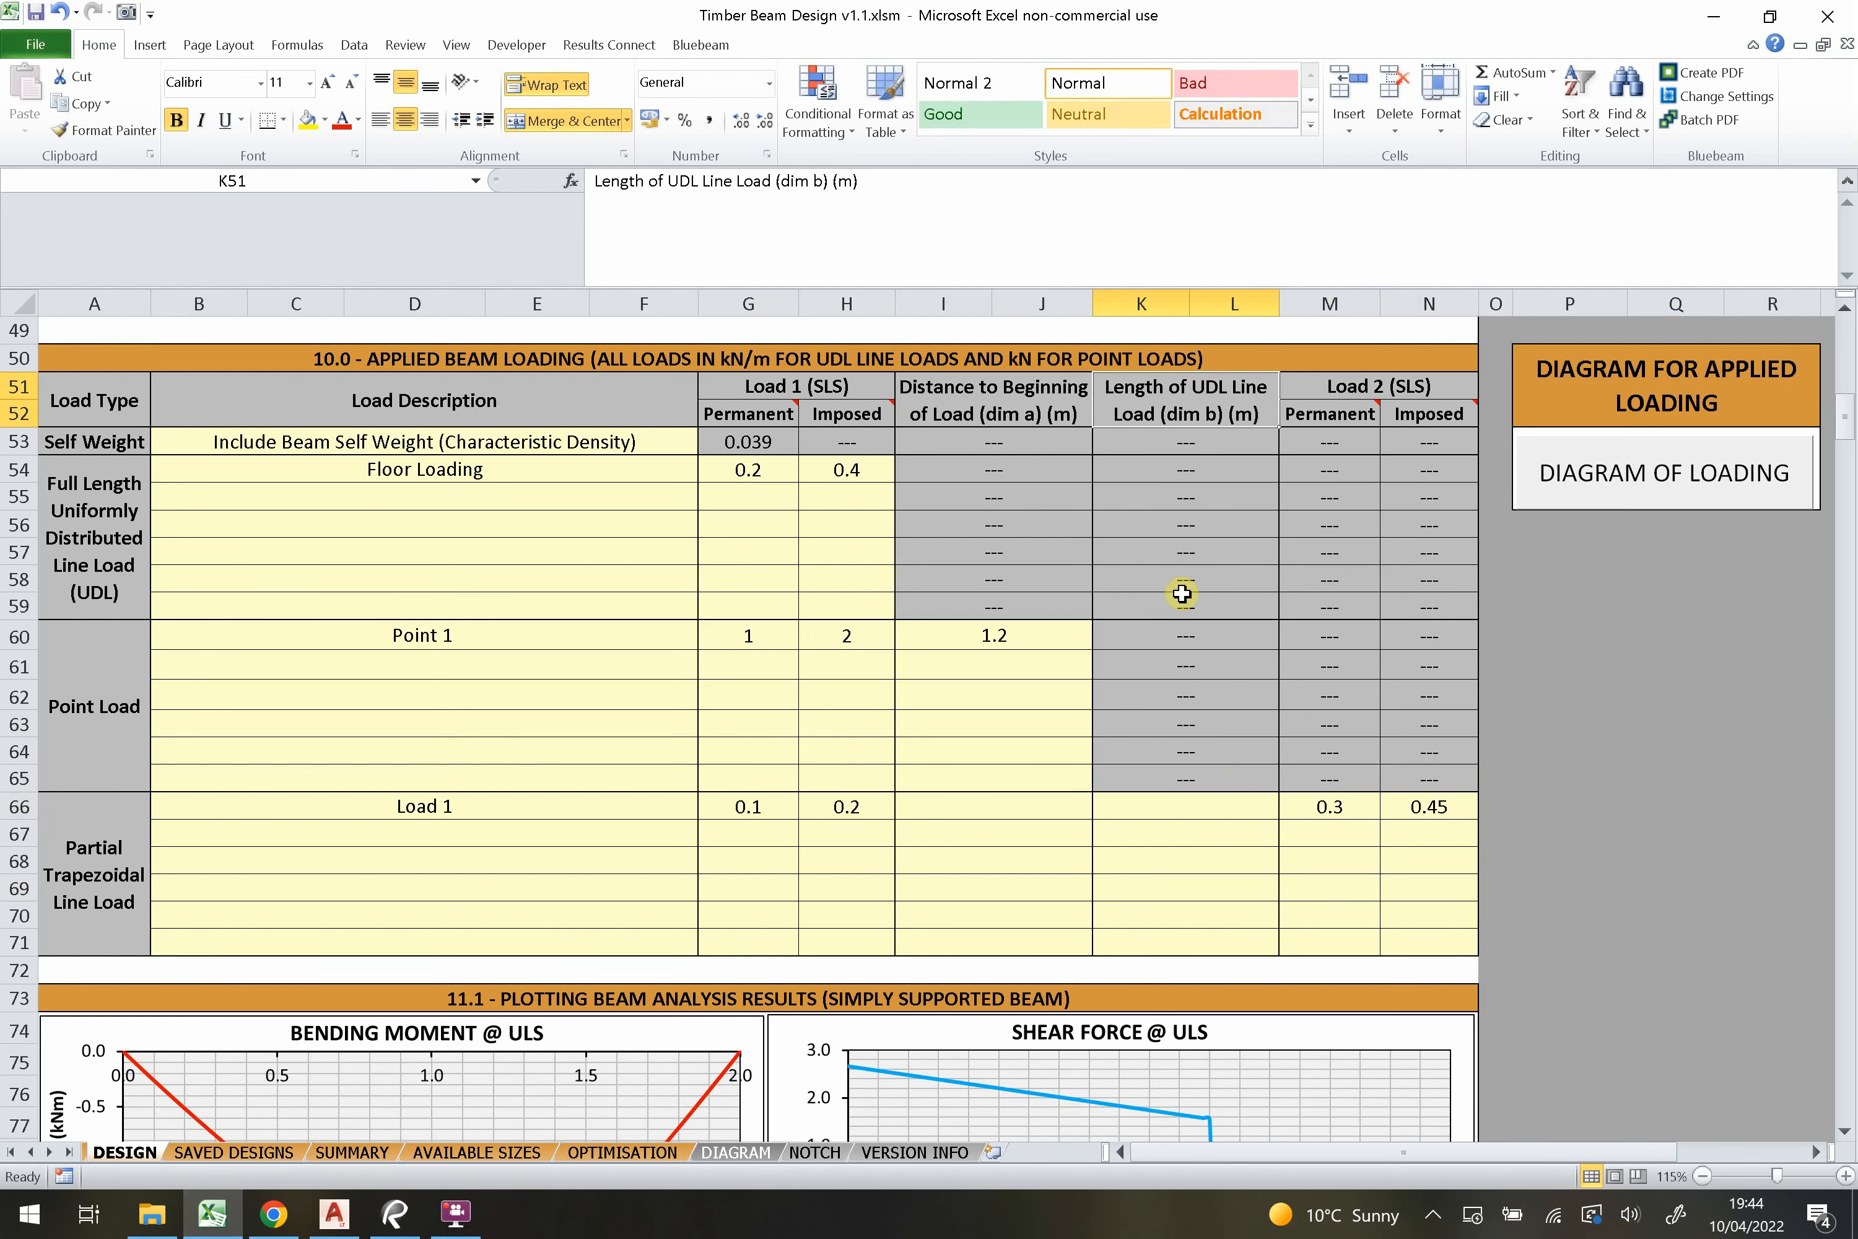
pyautogui.click(1013, 793)
pyautogui.write('.5')
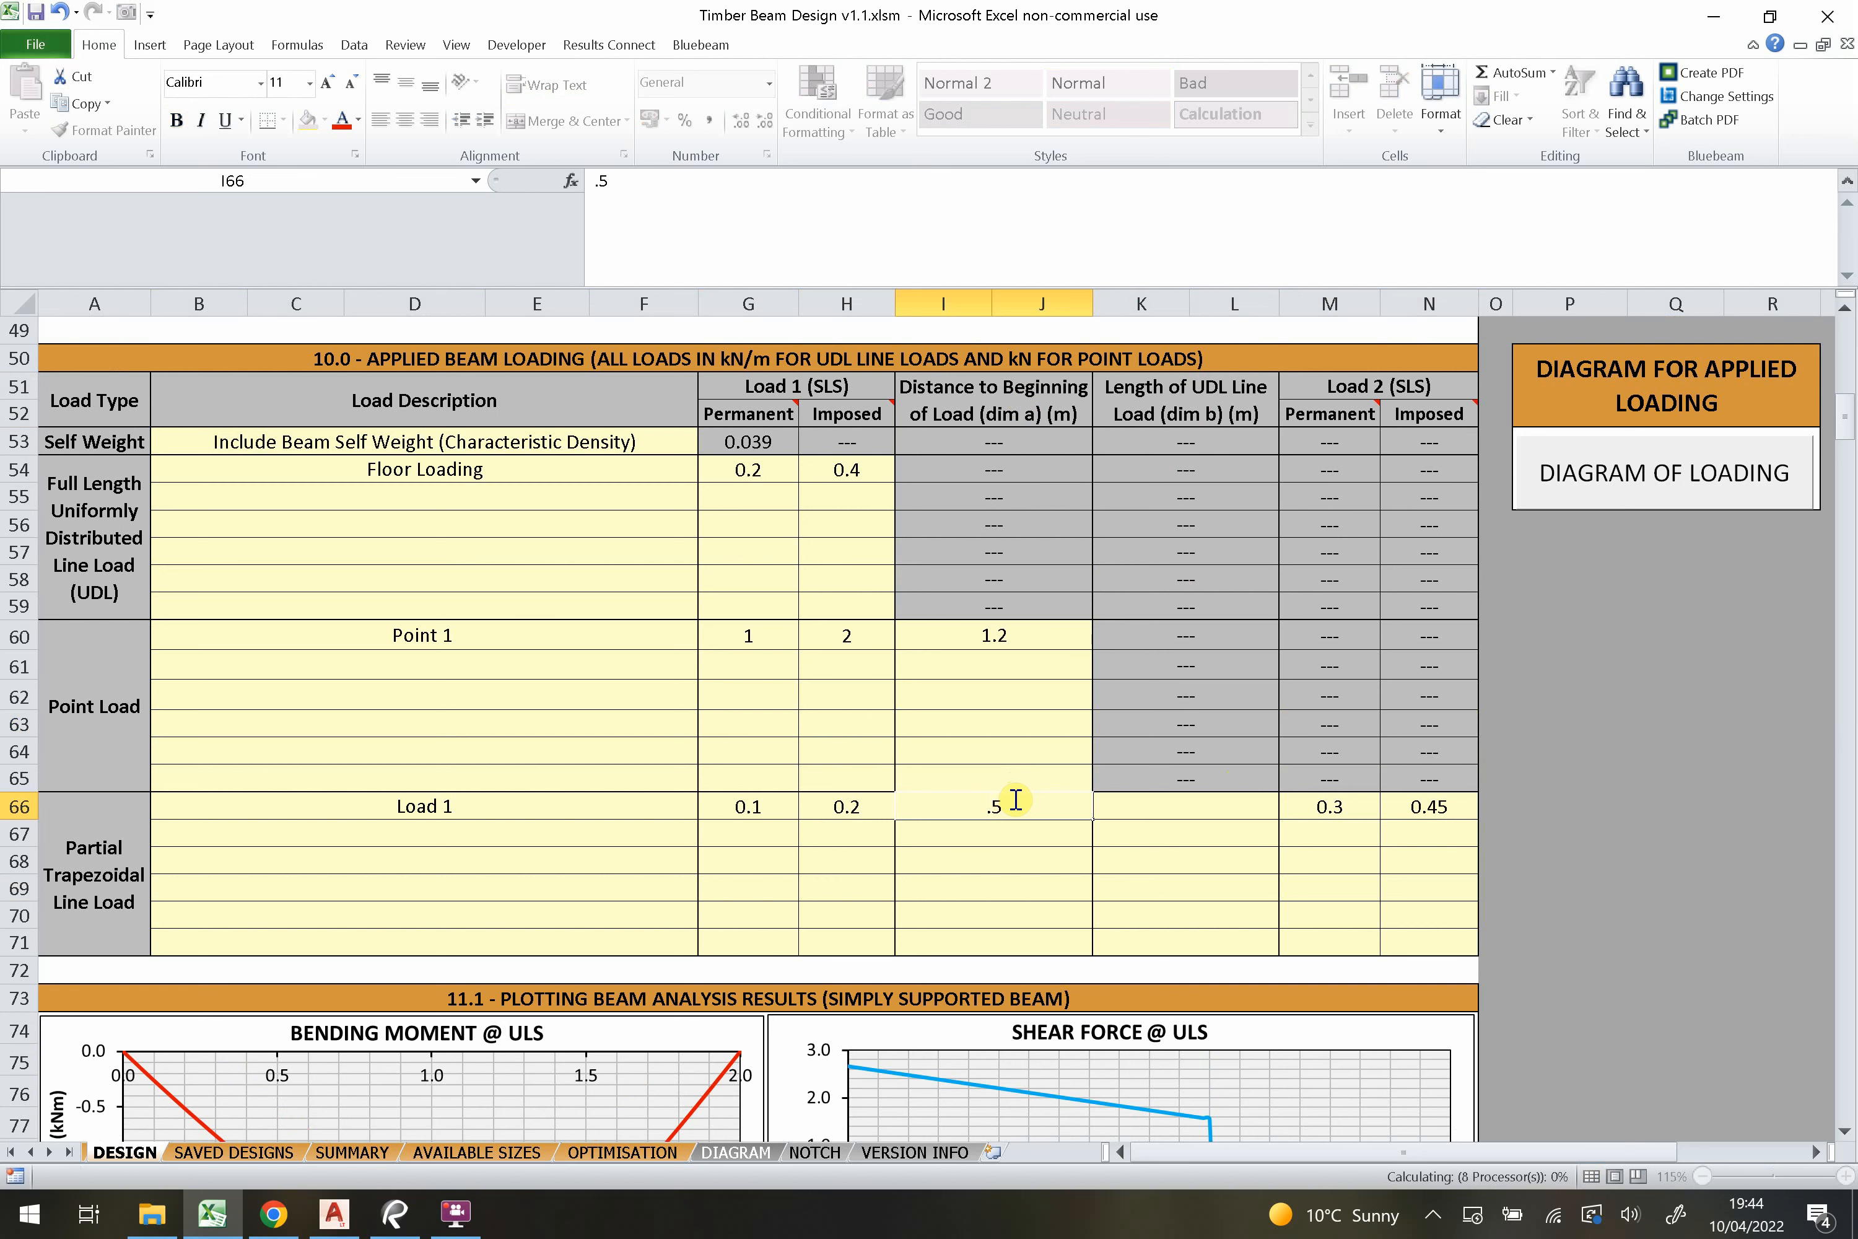
pyautogui.press('Tab')
pyautogui.write('.6')
pyautogui.press('Tab')
# Review the trapezoidal load's start distance, length, and permanent and imposed values at both ends.
pyautogui.click(1026, 804)
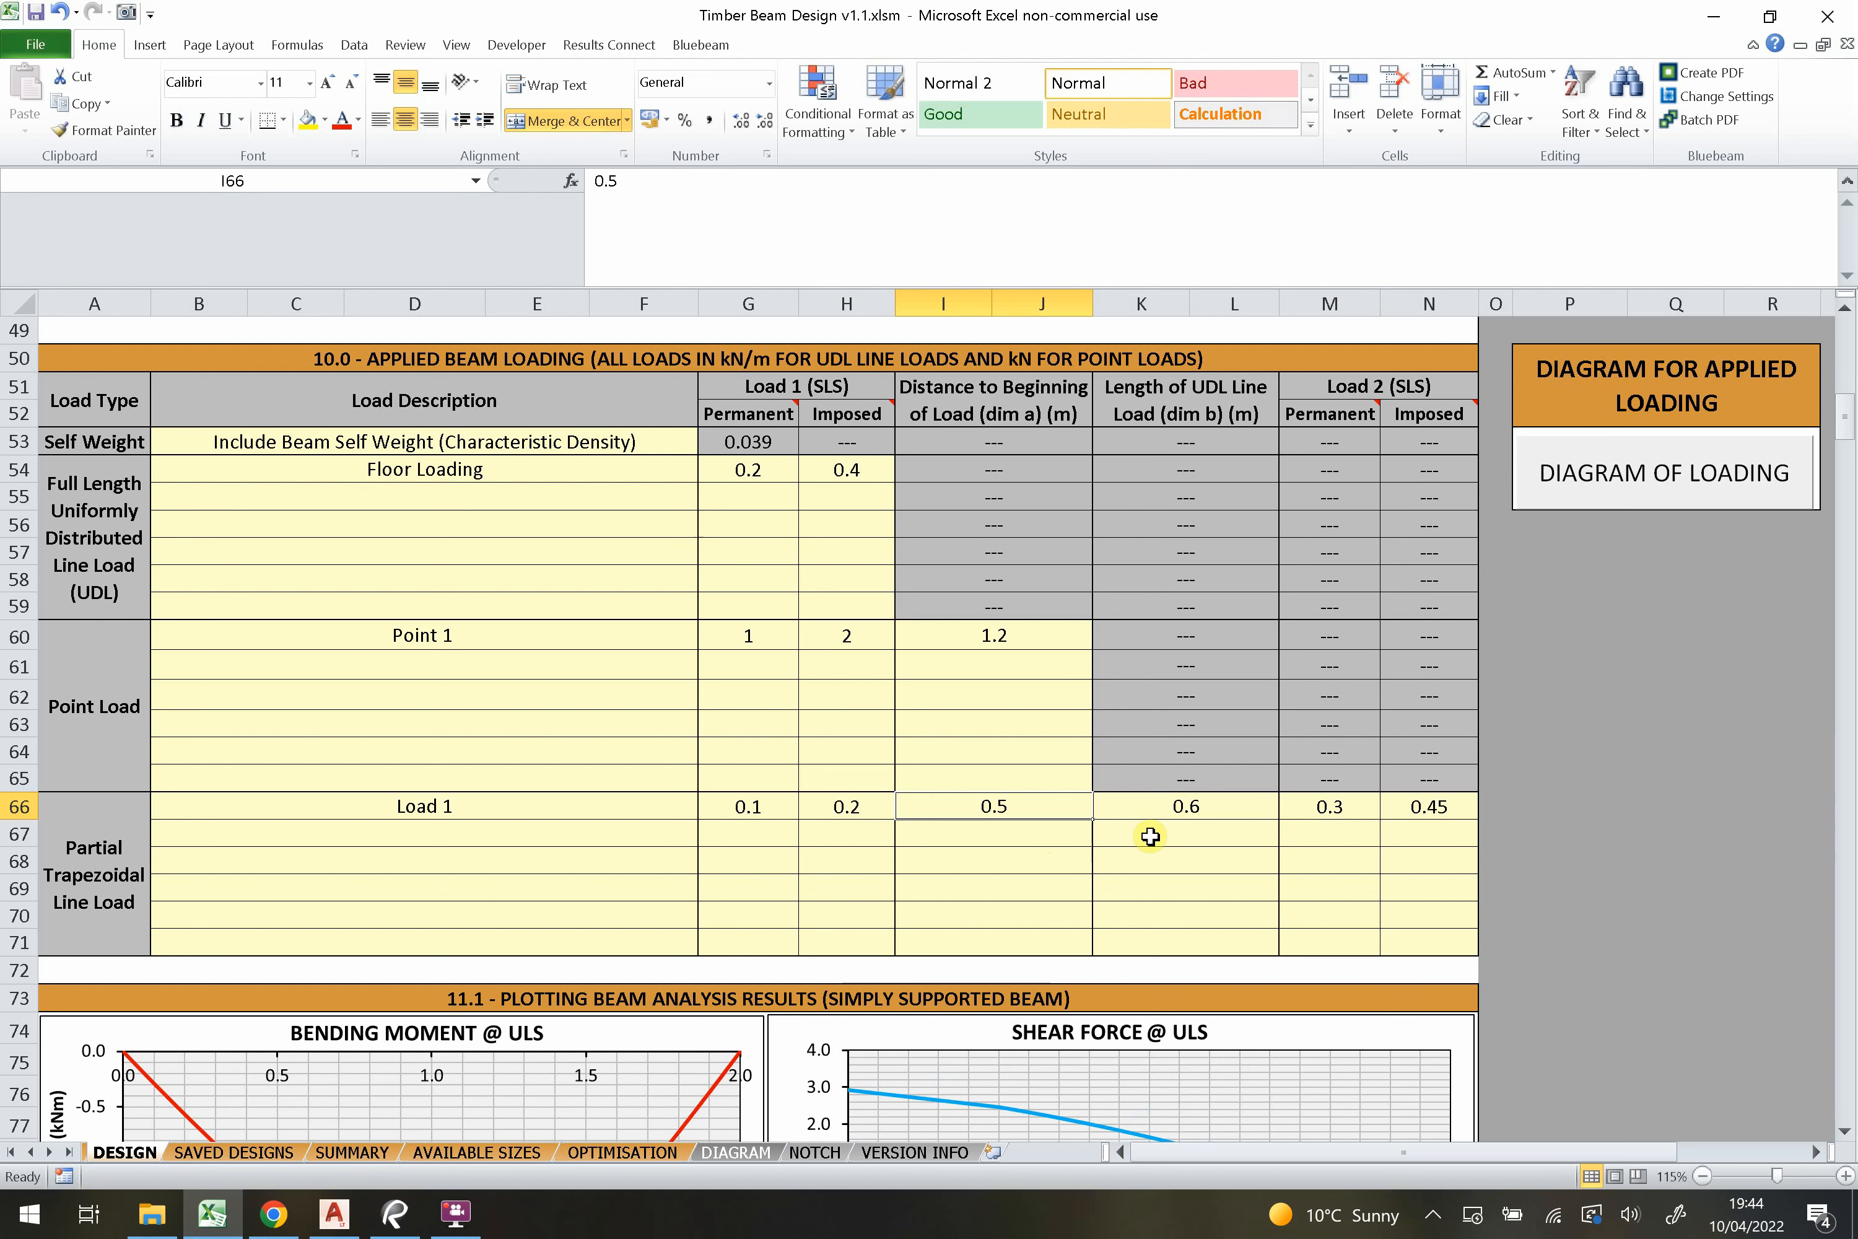
pyautogui.click(1176, 812)
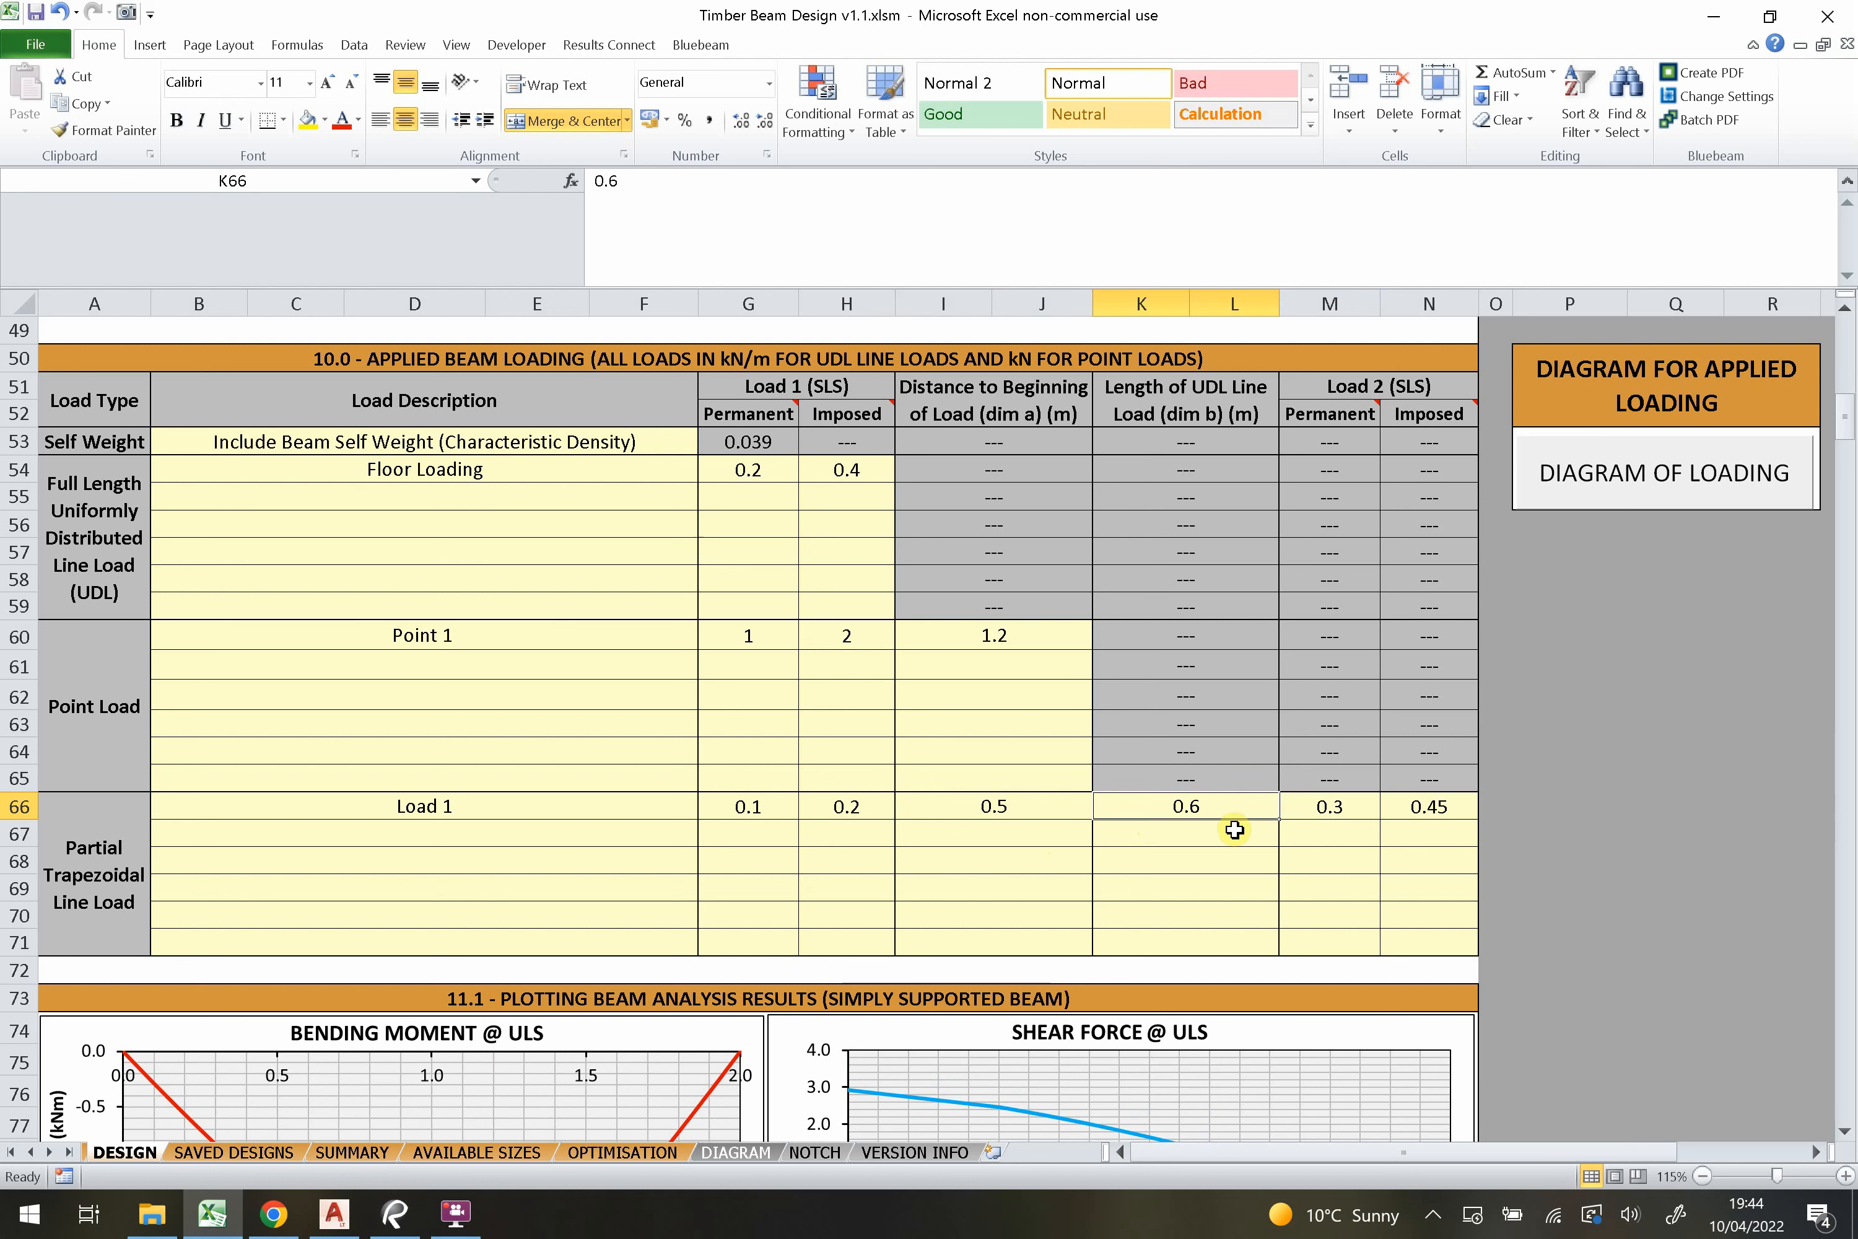
pyautogui.click(1227, 854)
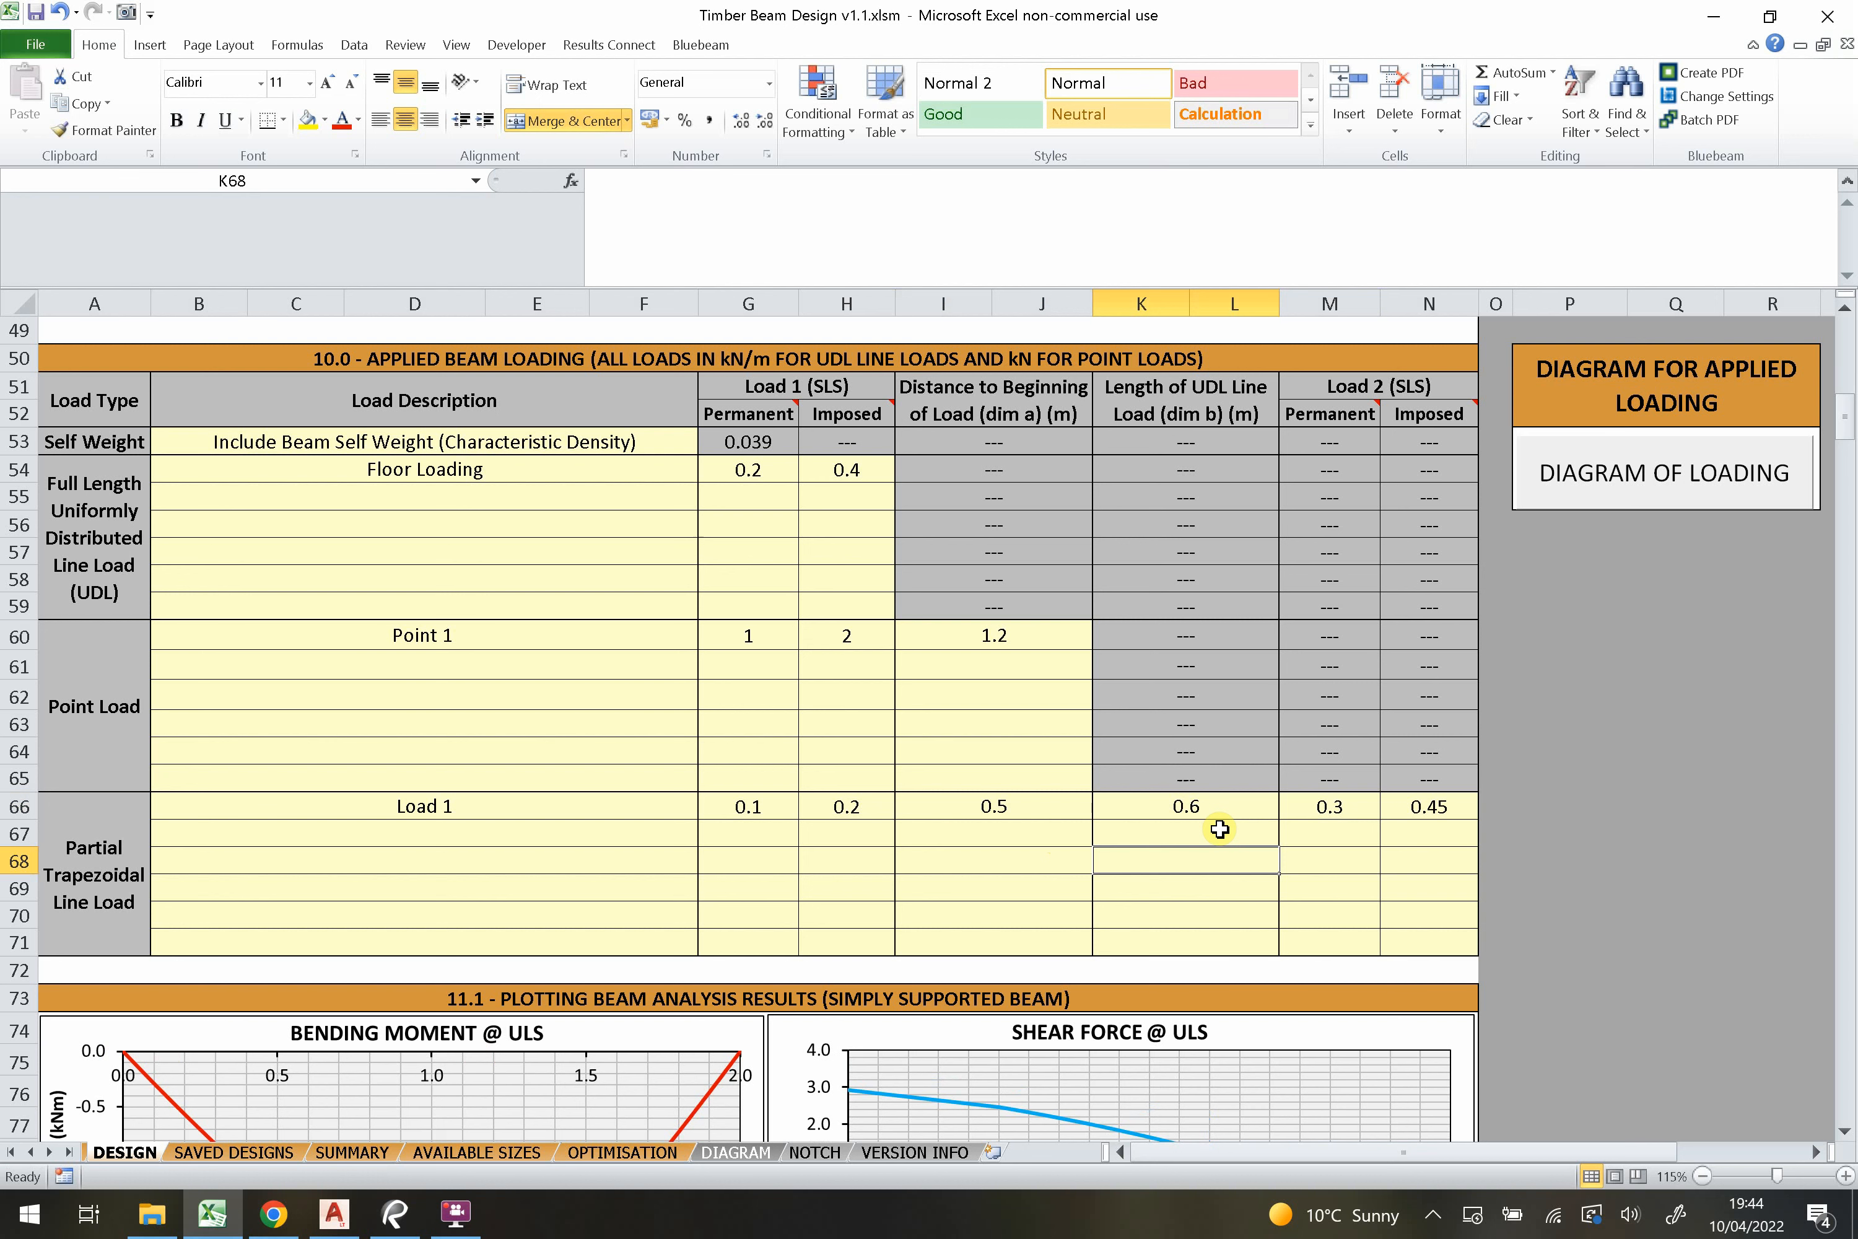
pyautogui.click(747, 808)
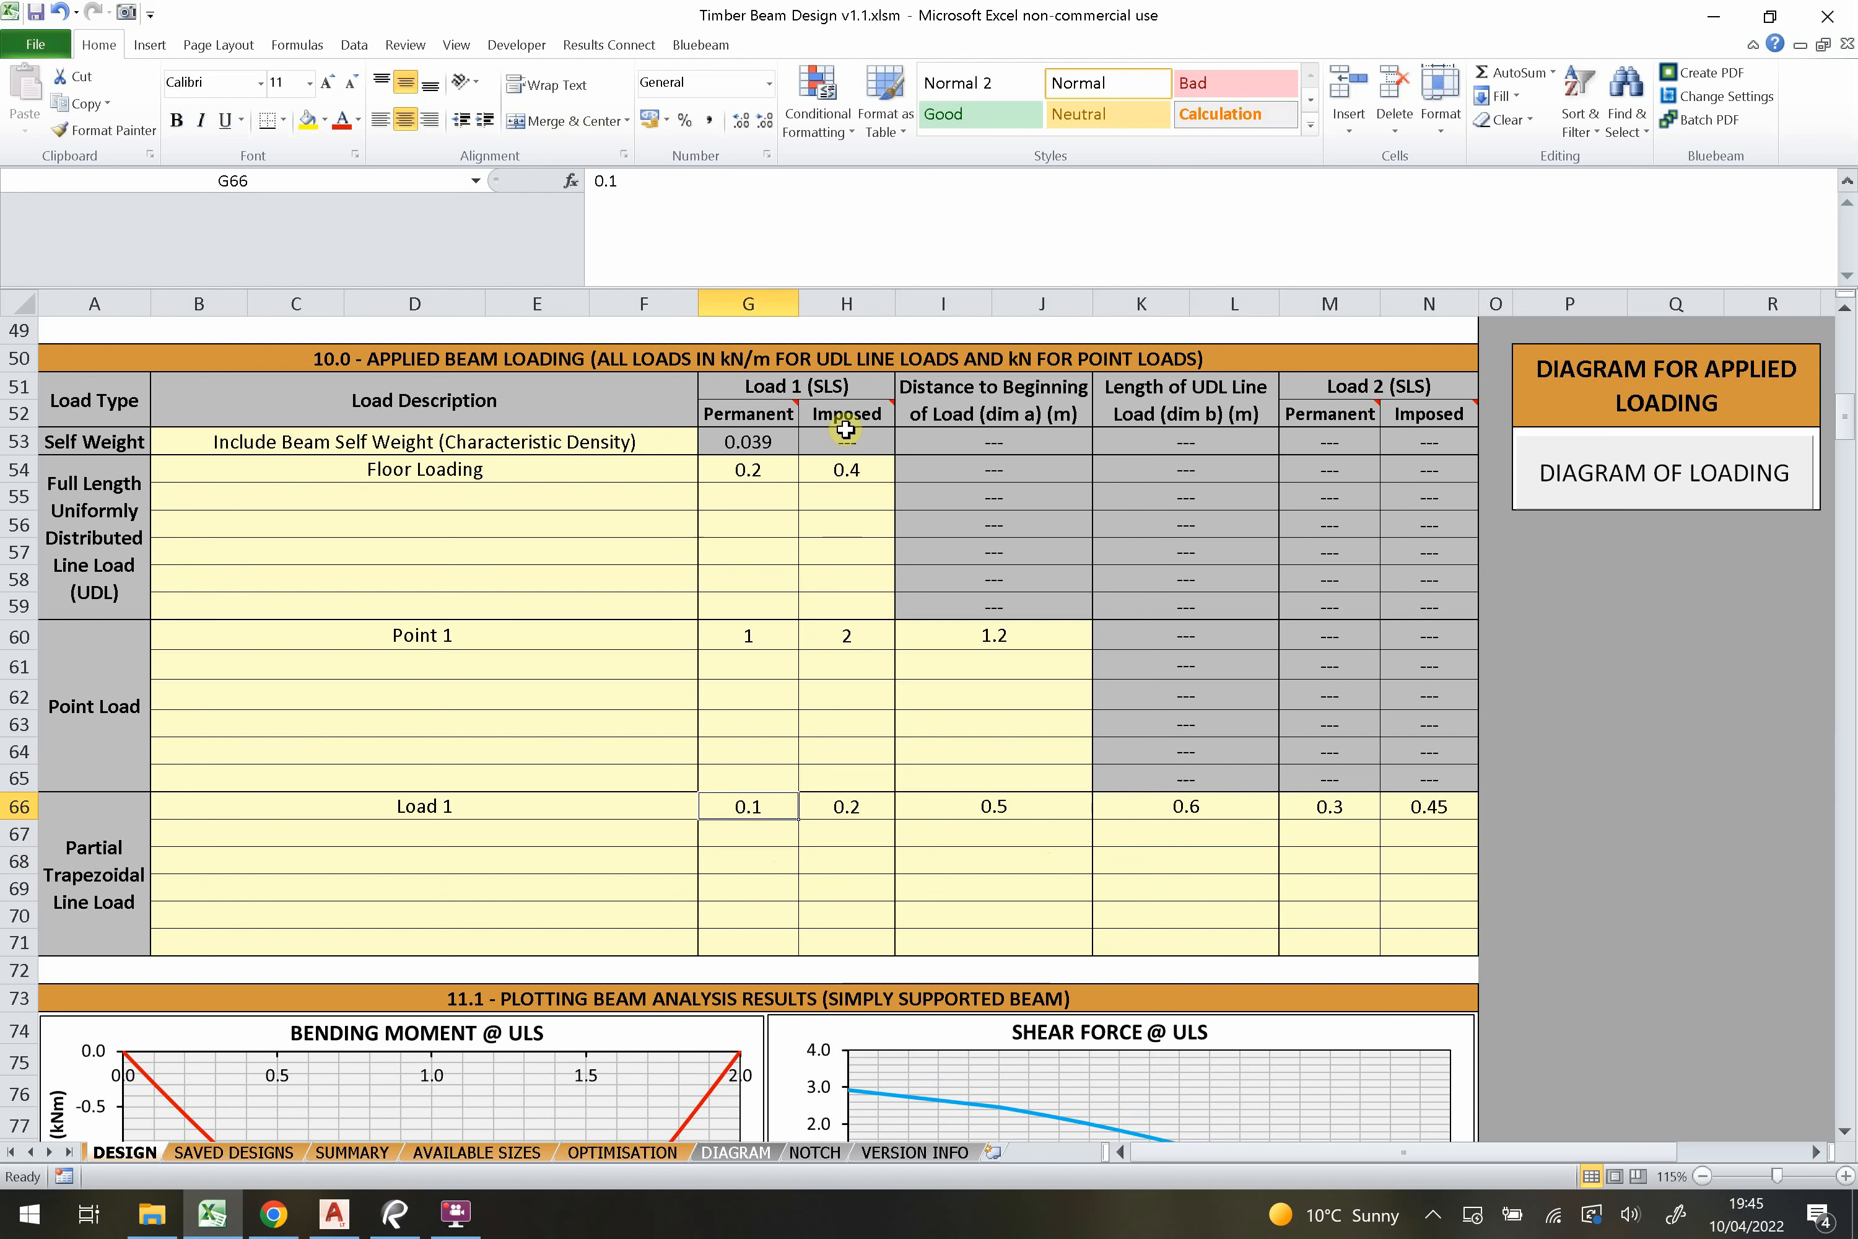
pyautogui.click(844, 810)
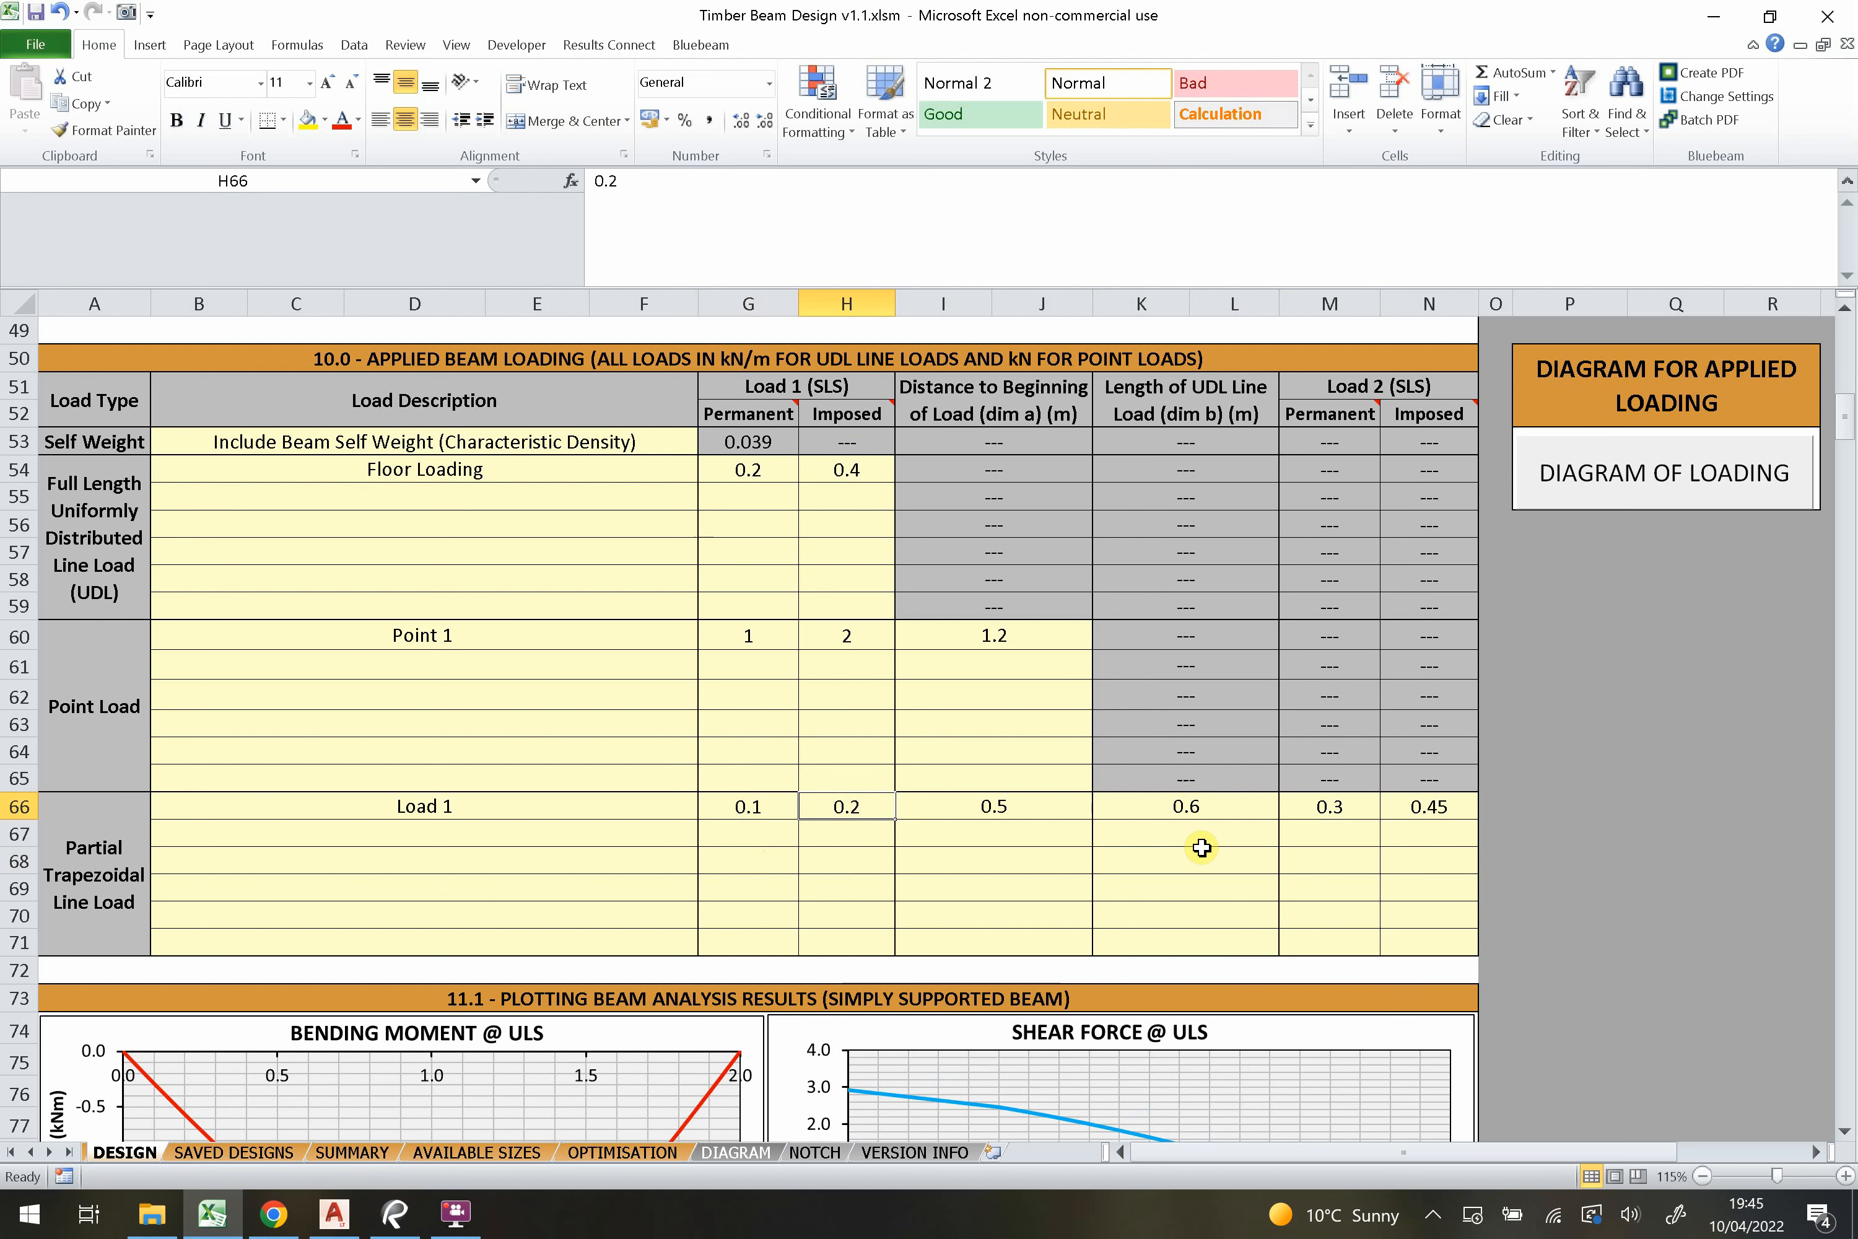
pyautogui.click(1333, 808)
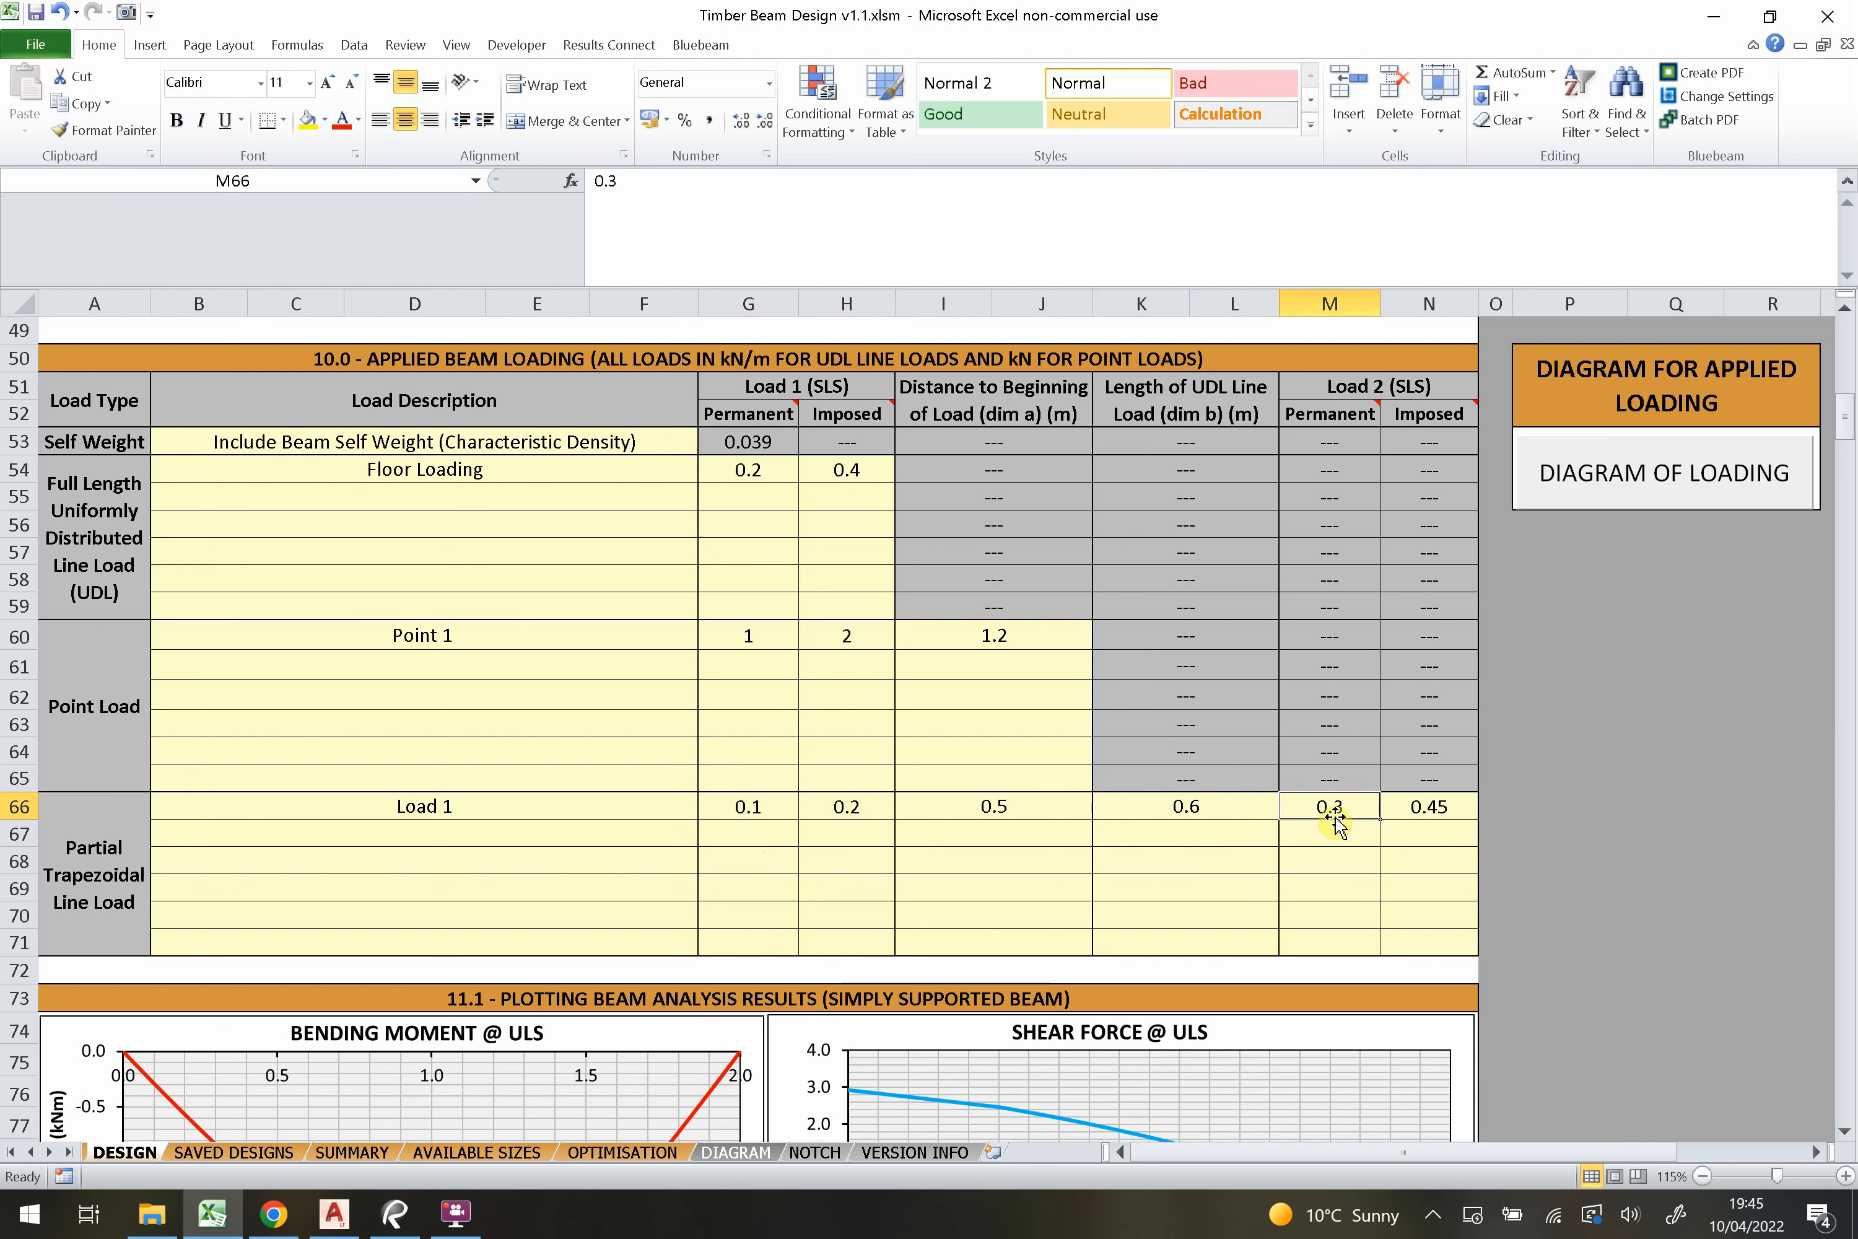
pyautogui.click(1419, 813)
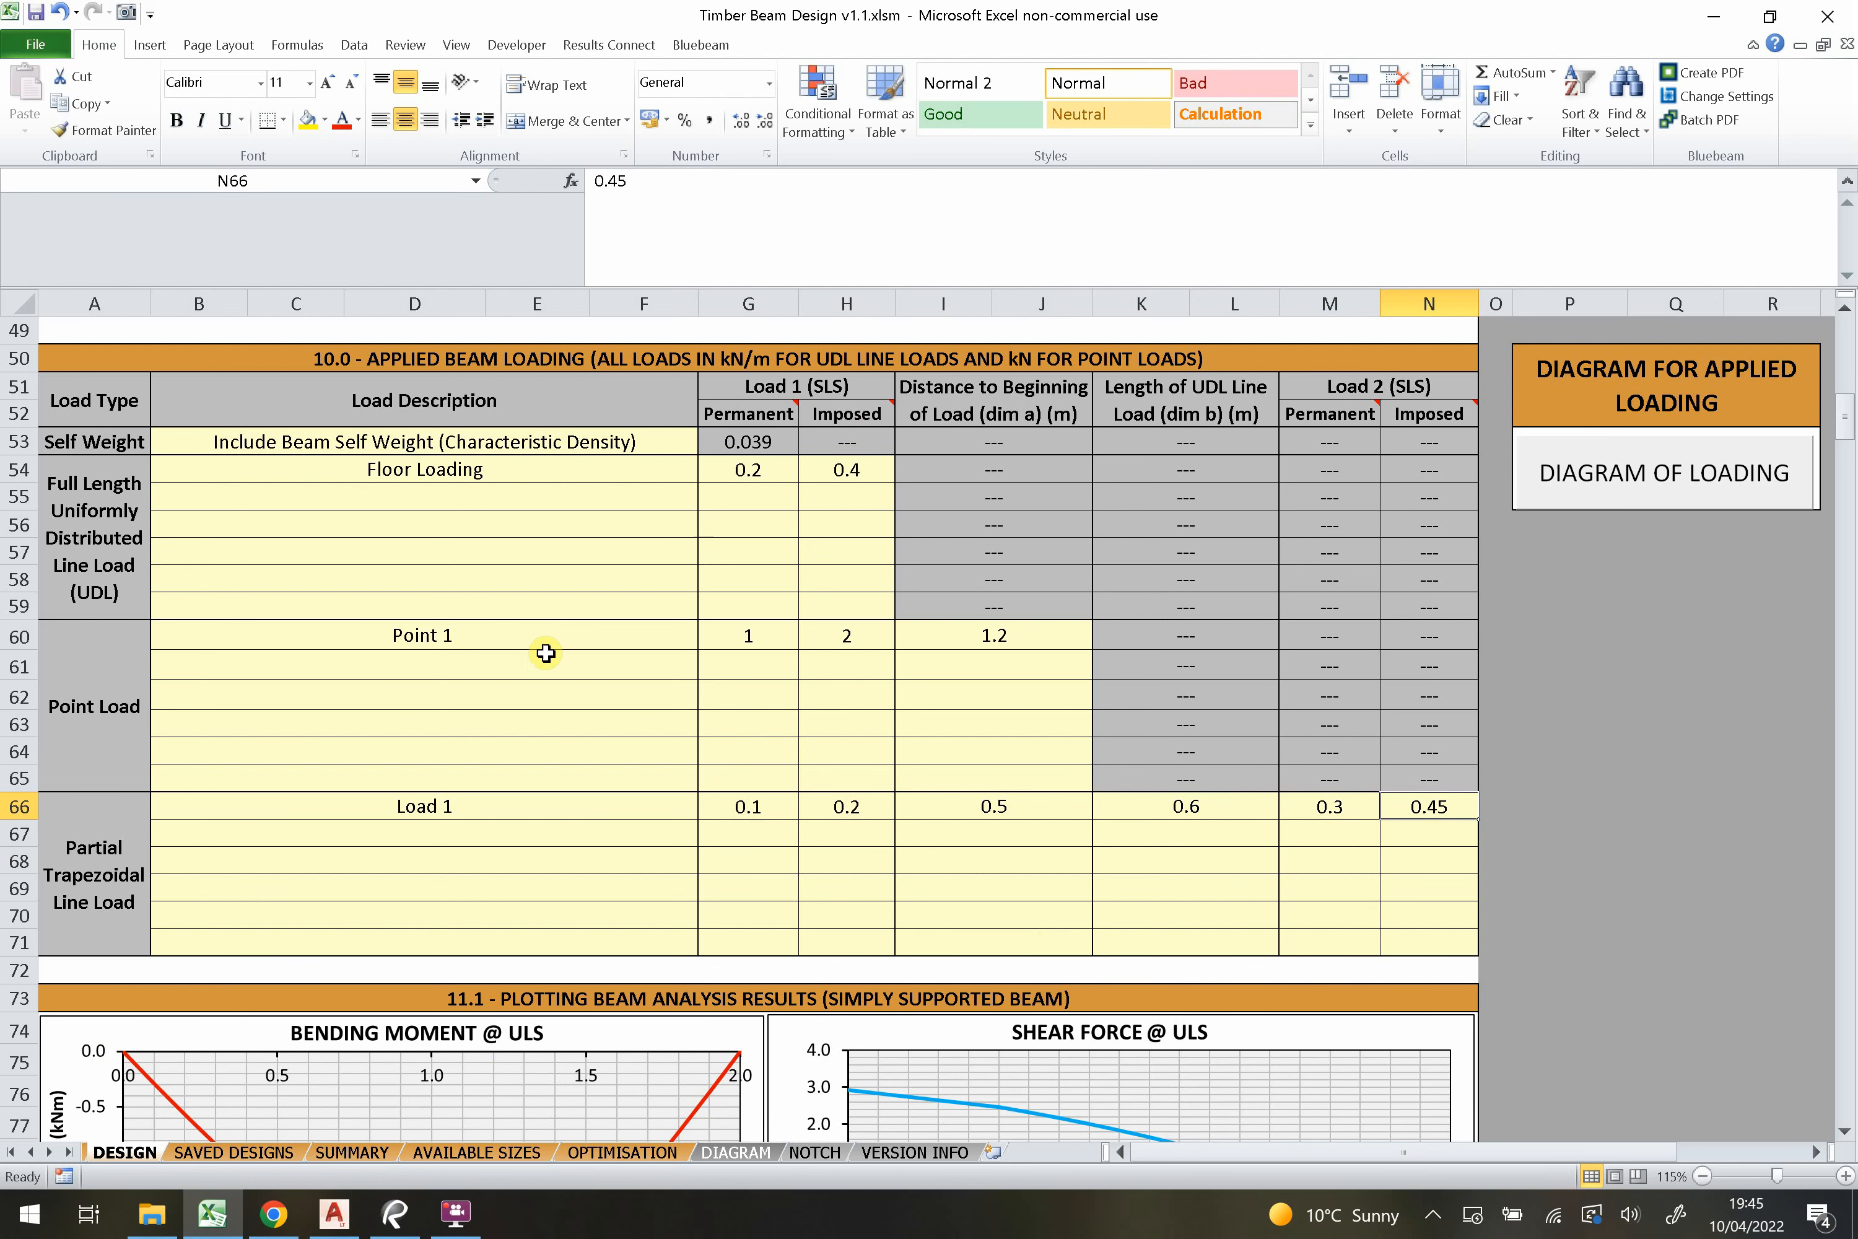
# View the applied loading diagram for UDL, point and trapezoidal loads, and return to the design sheet.
pyautogui.scroll(1, 1022, 795)
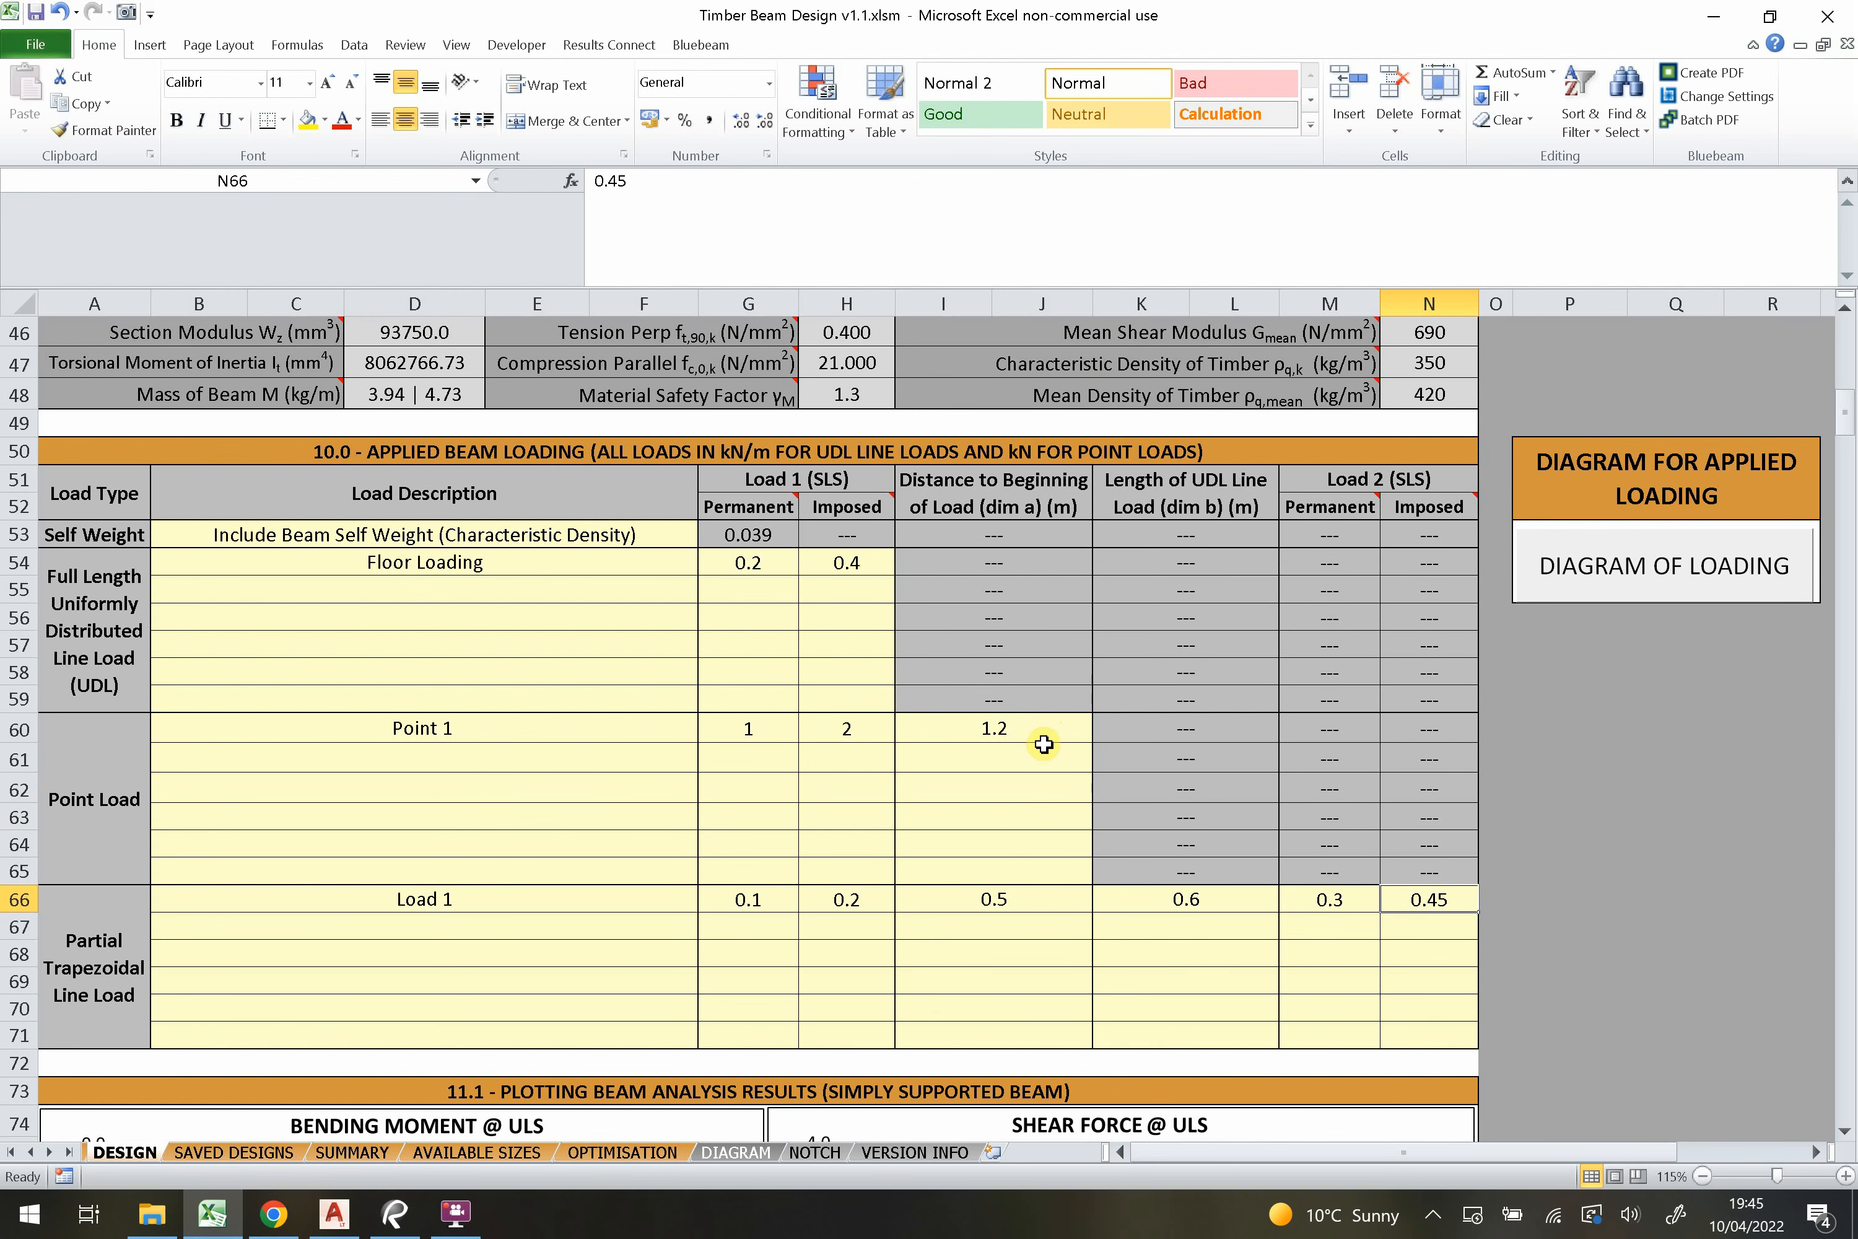
pyautogui.click(1648, 570)
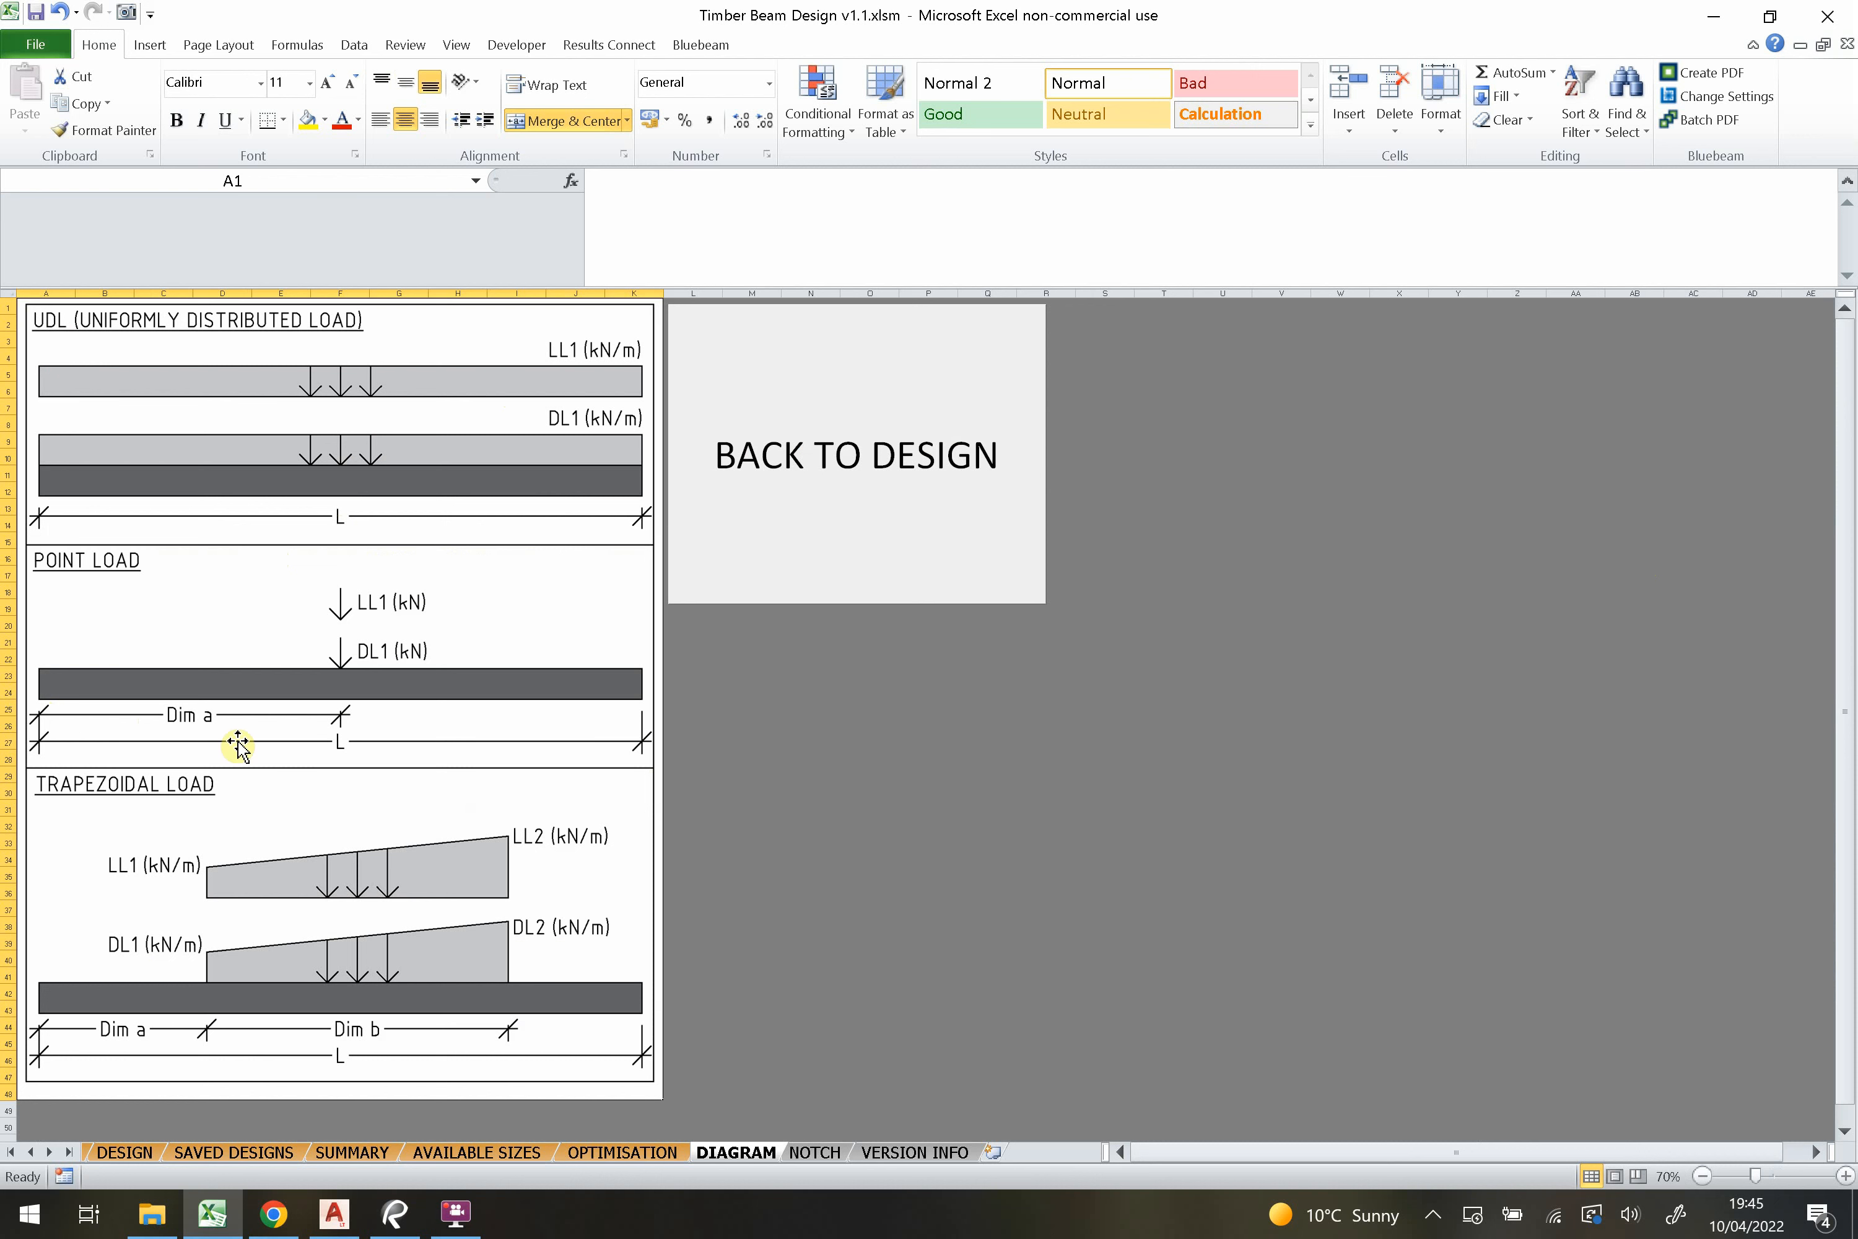
pyautogui.scroll(-2, 361, 703)
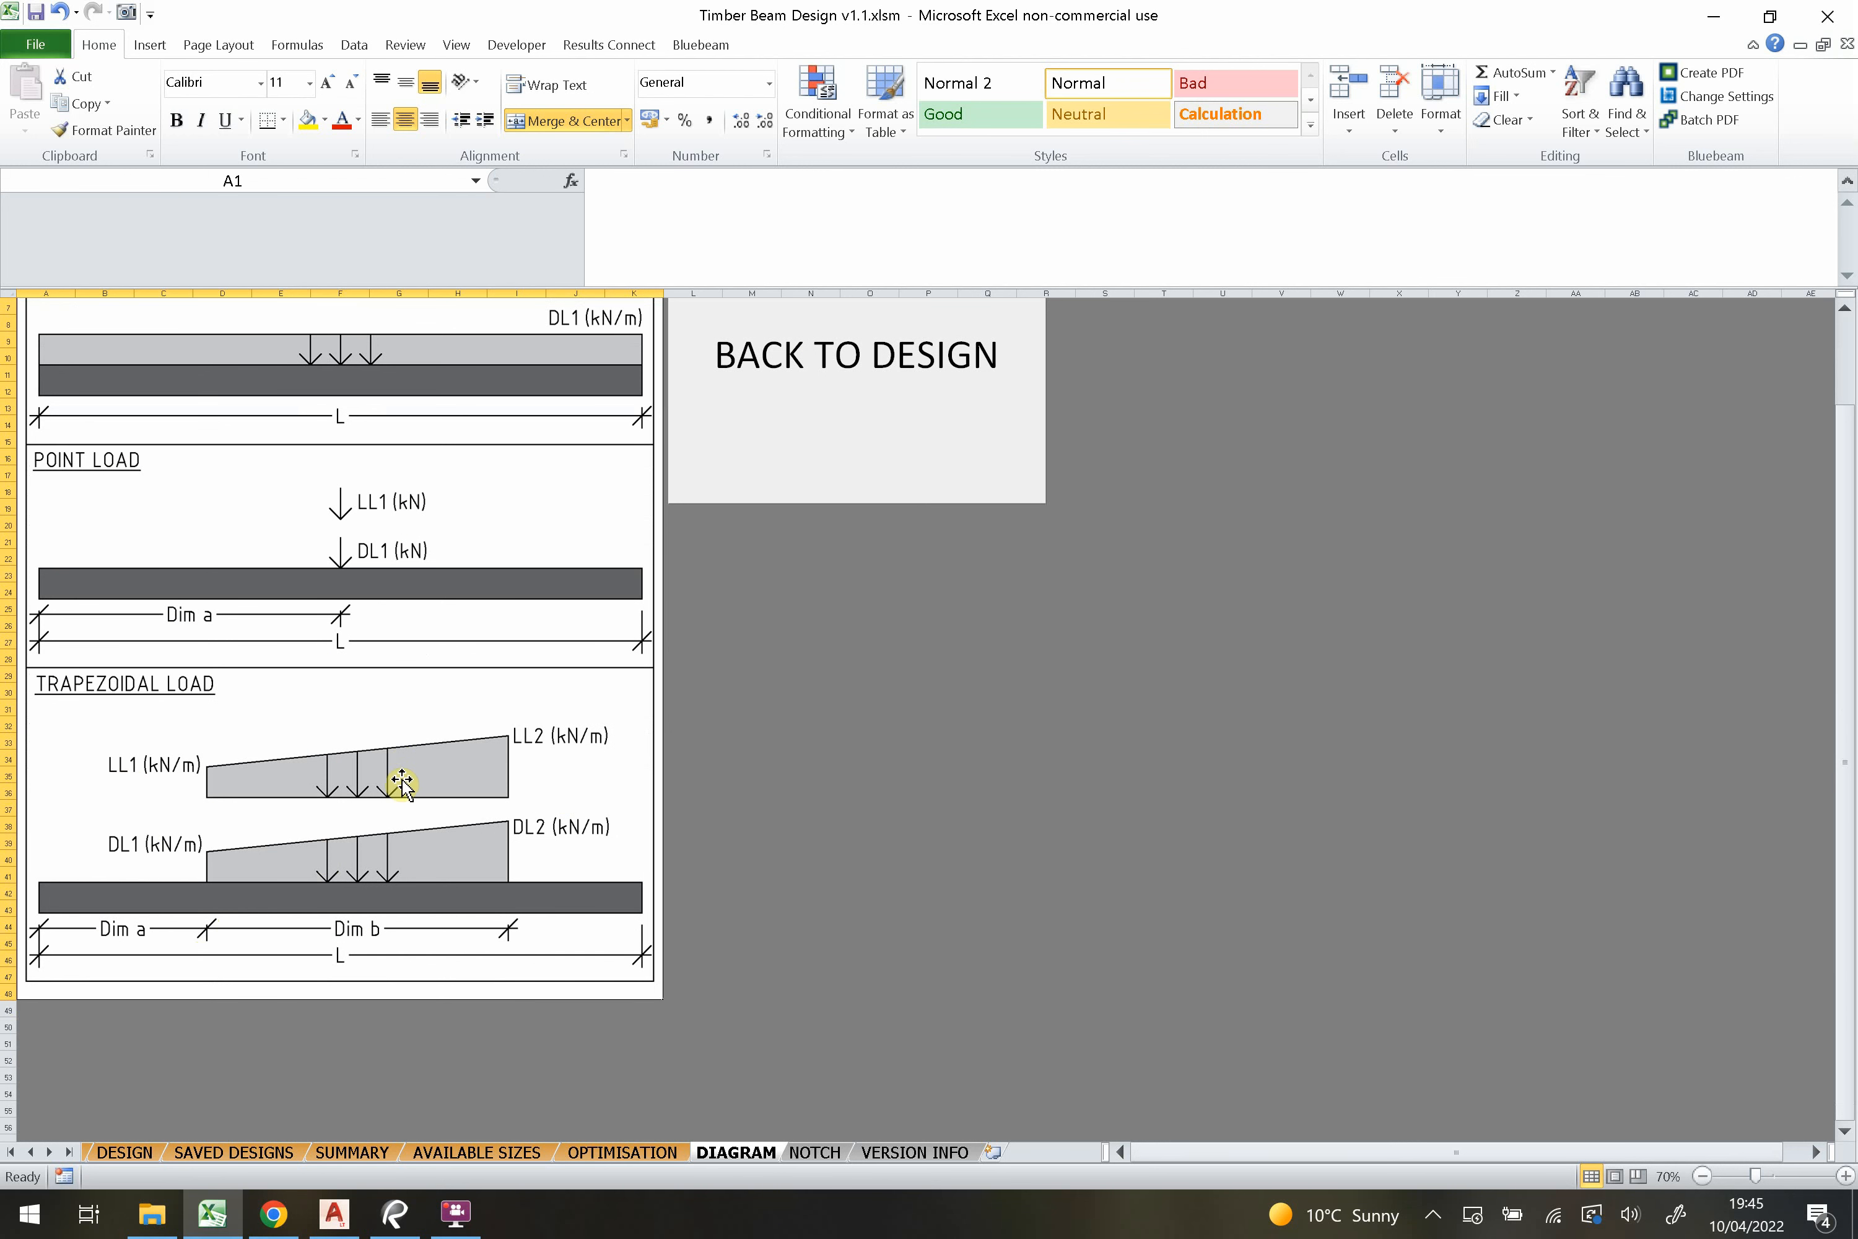
pyautogui.scroll(2, 401, 775)
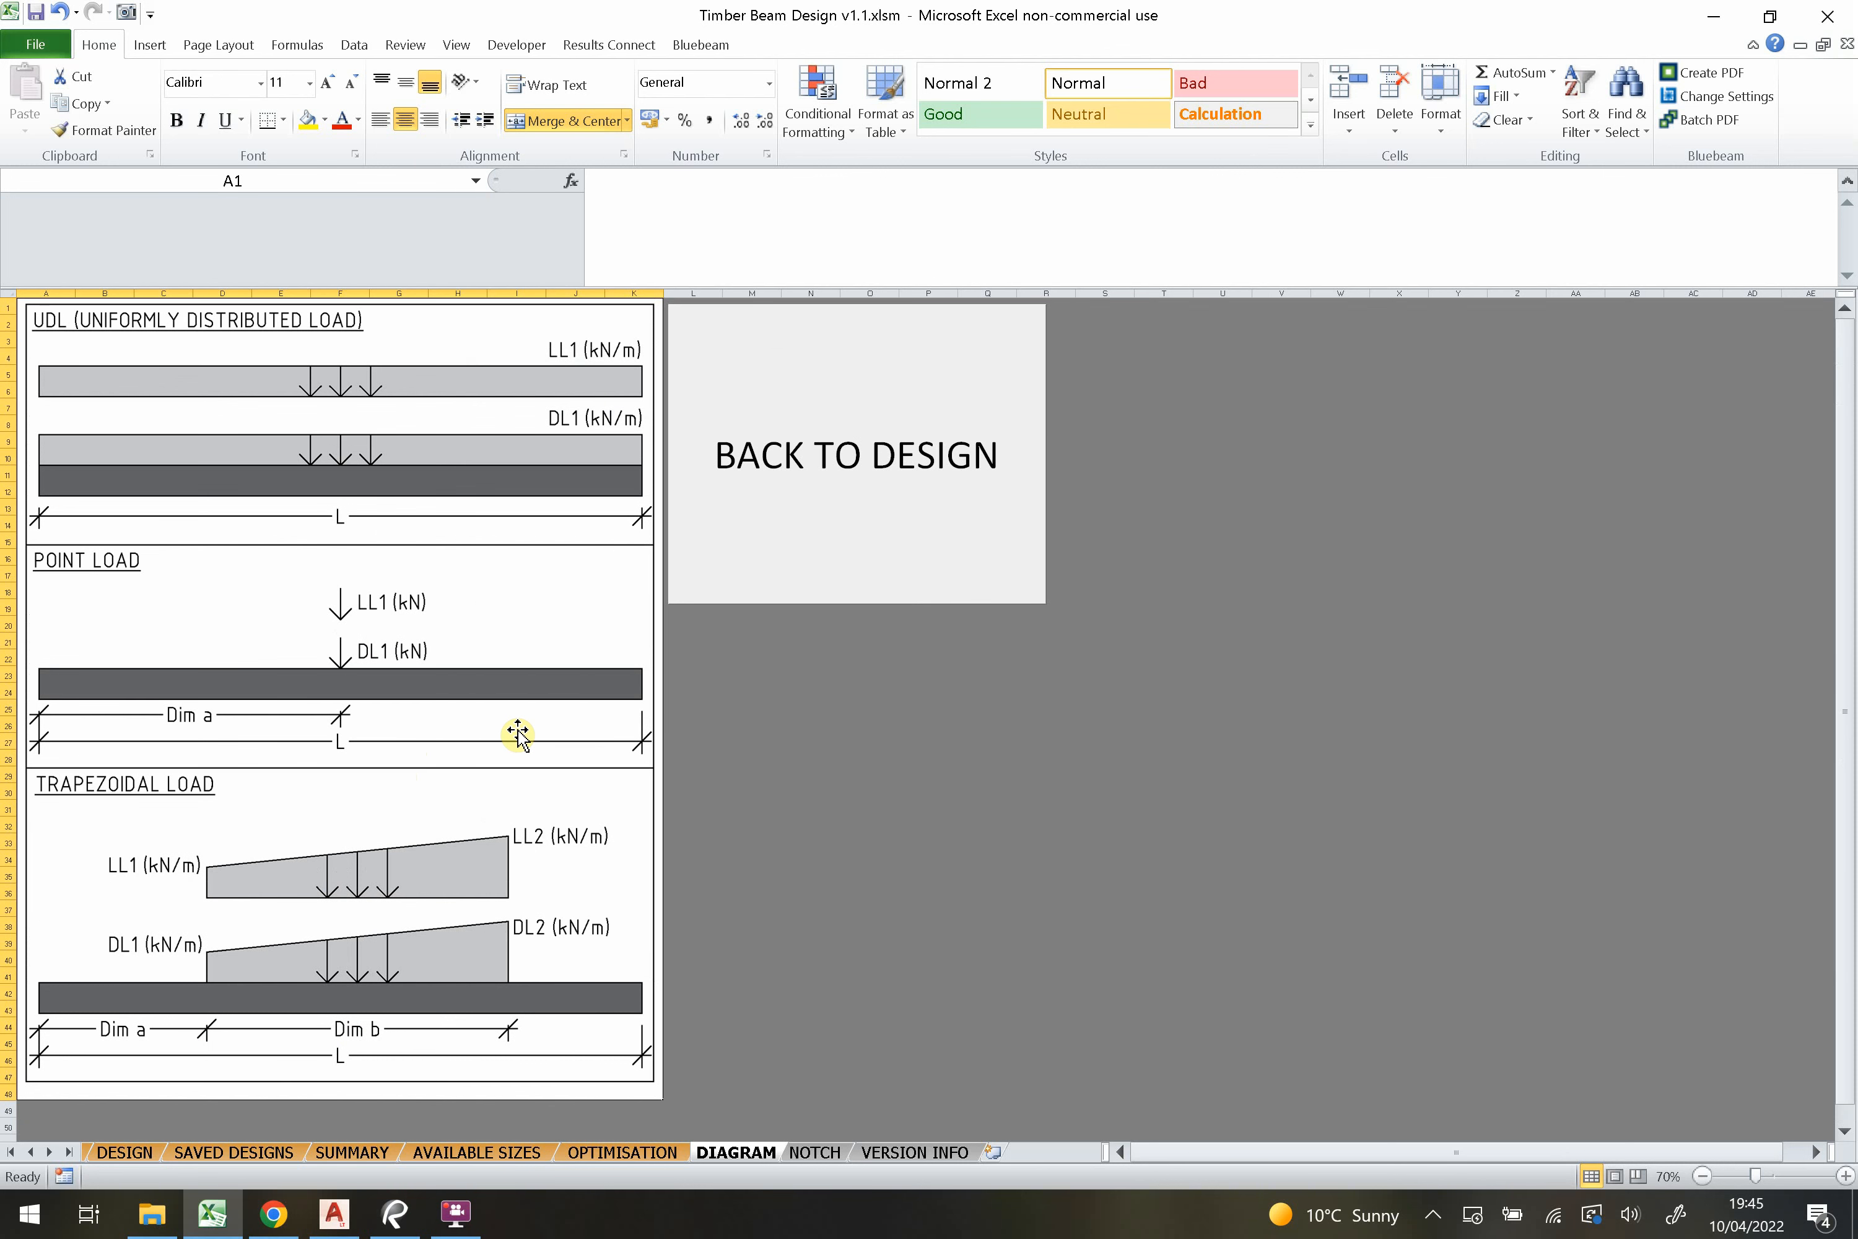
pyautogui.click(882, 482)
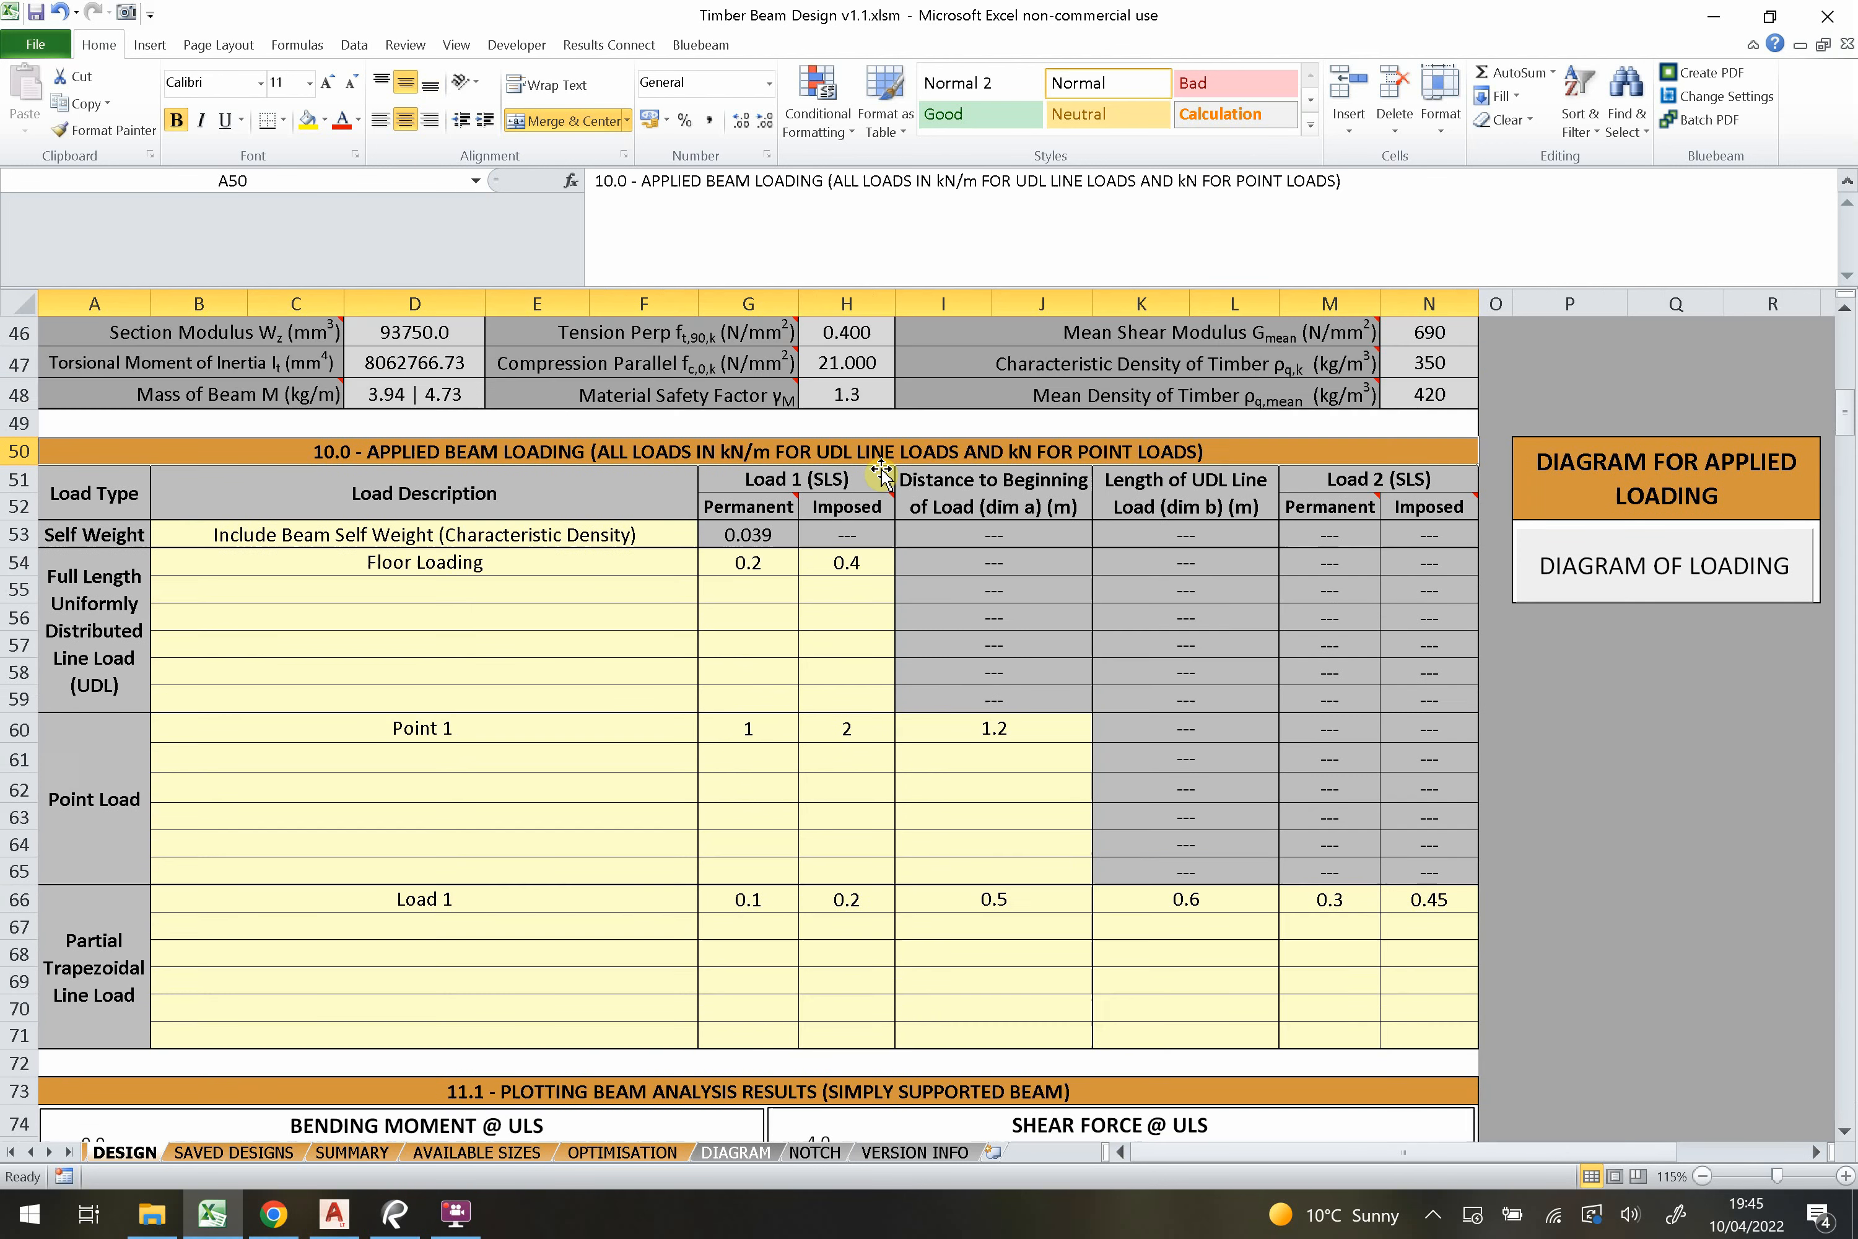
# Clear the Load 1 entries from the partial trapezoidal line load rows.
pyautogui.scroll(-2, 883, 483)
pyautogui.scroll(-1, 882, 483)
pyautogui.moveTo(1422, 723); pyautogui.dragTo(578, 741)
pyautogui.press('Delete')
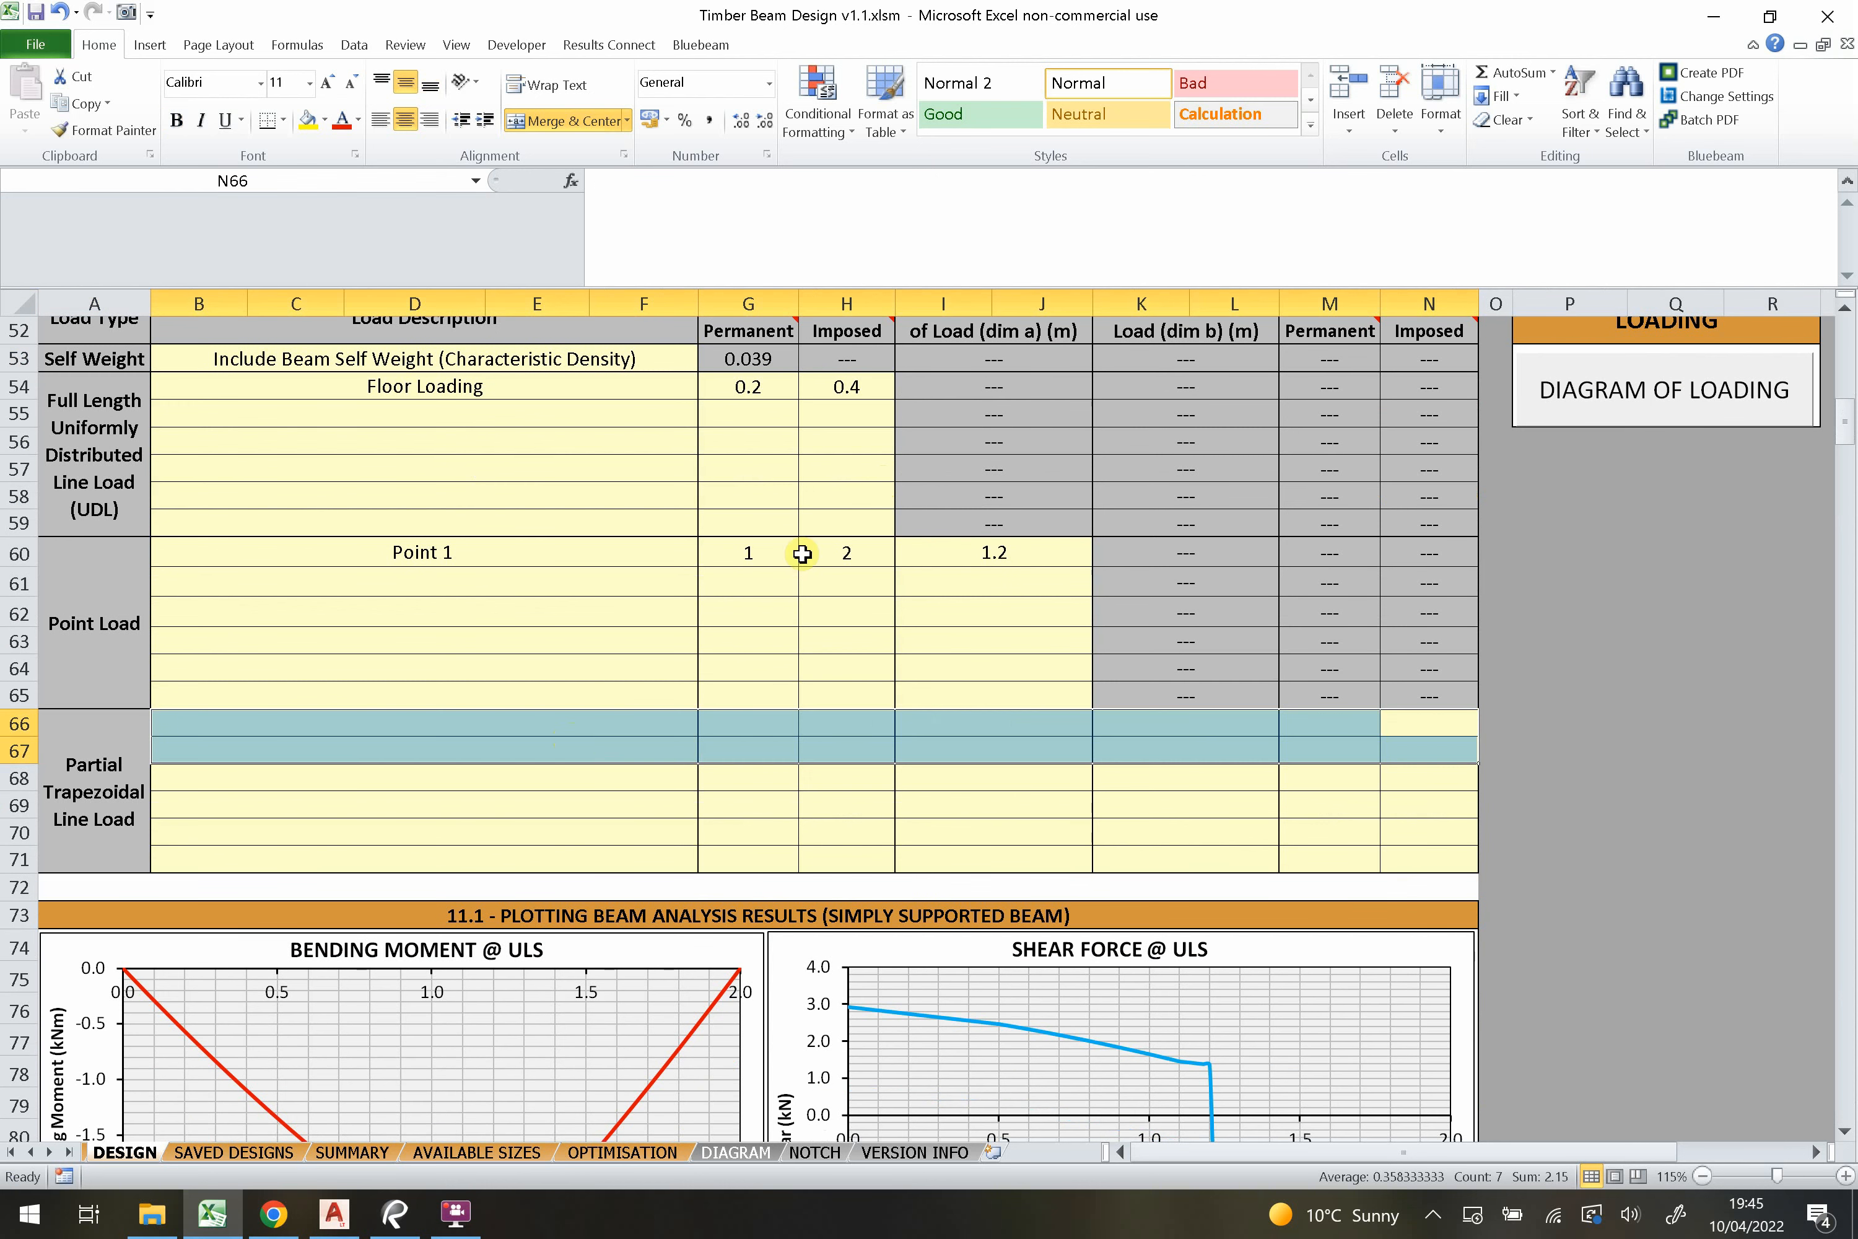
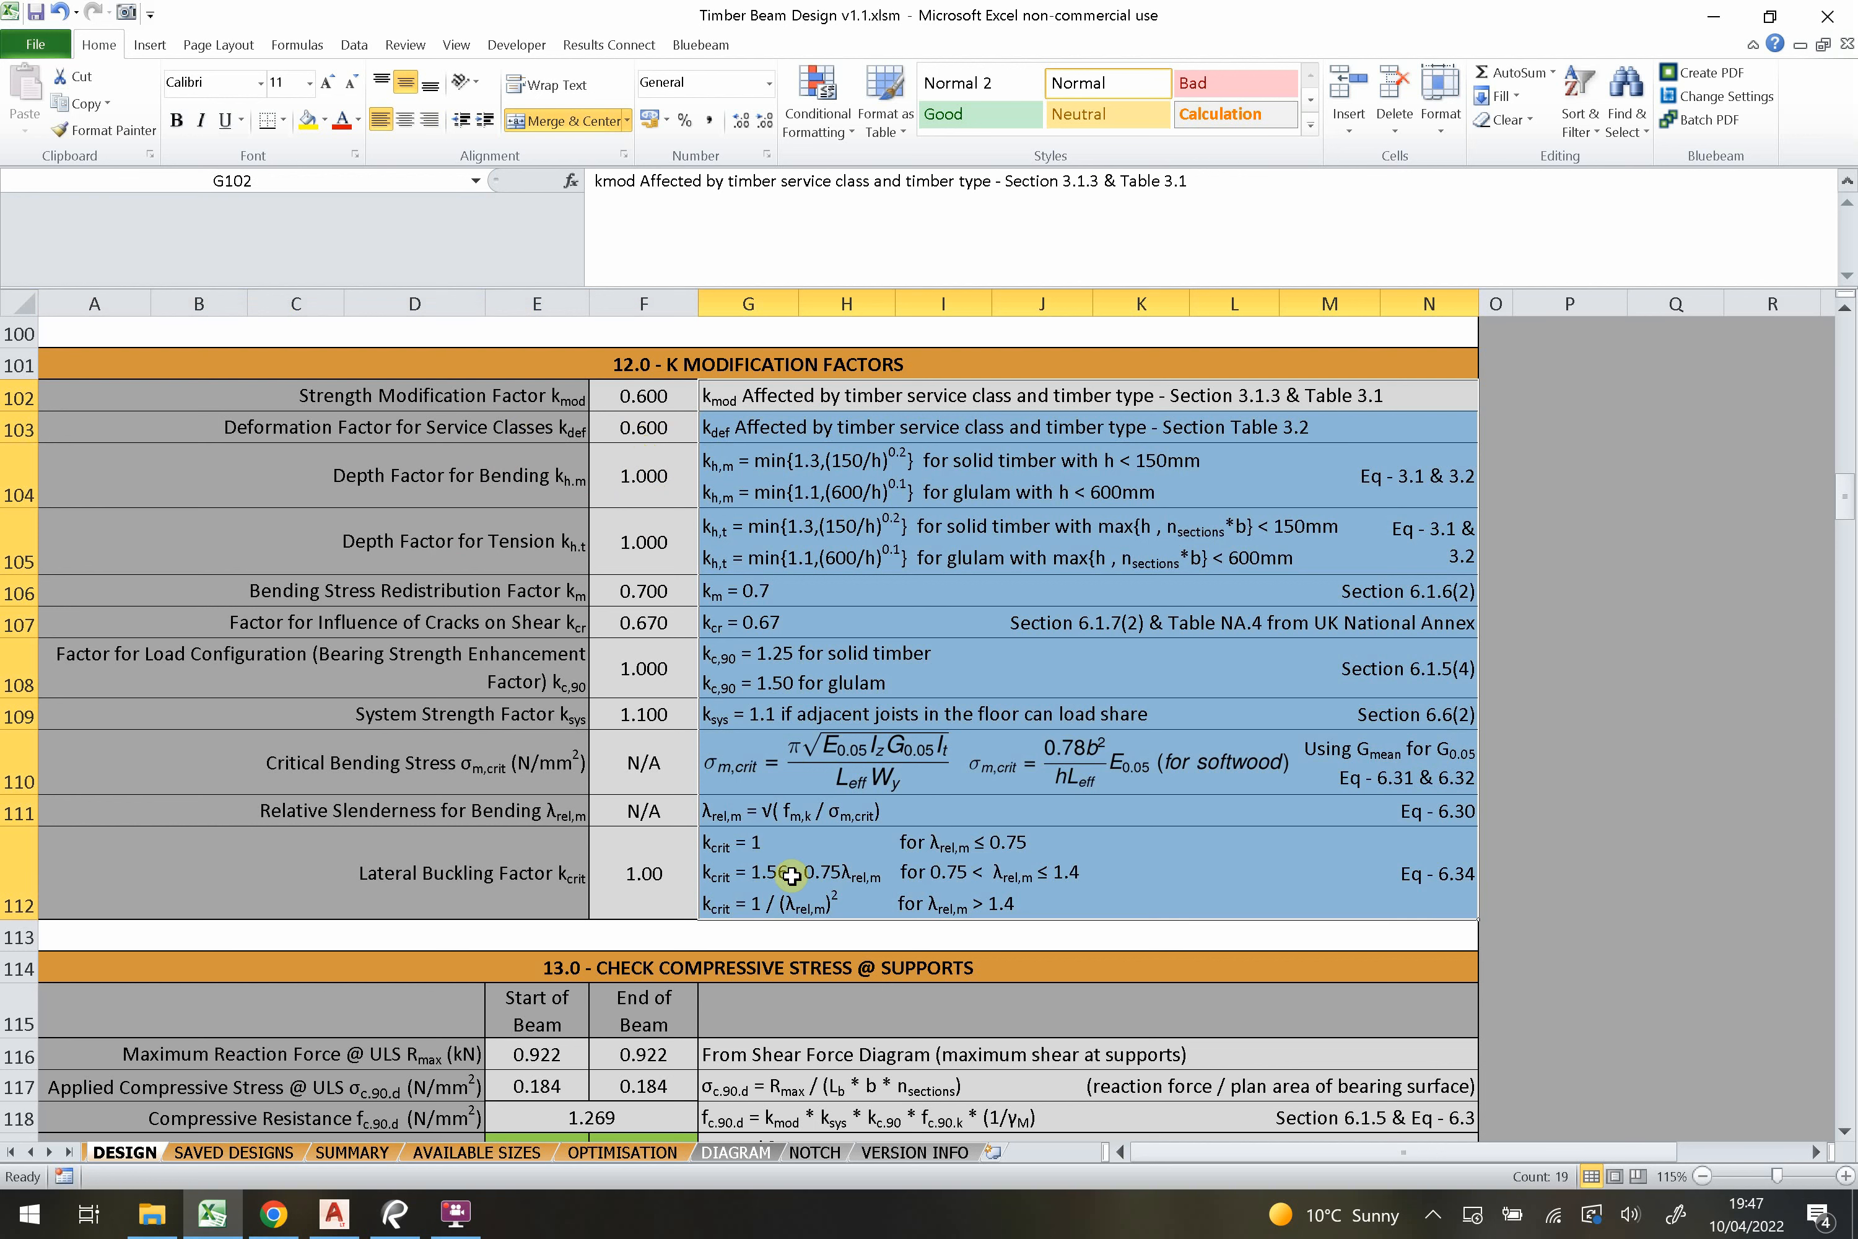
# Review the depth factor for bending equations and the code references for the depth and bending stress redistribution factors in section 12.0.
pyautogui.click(930, 469)
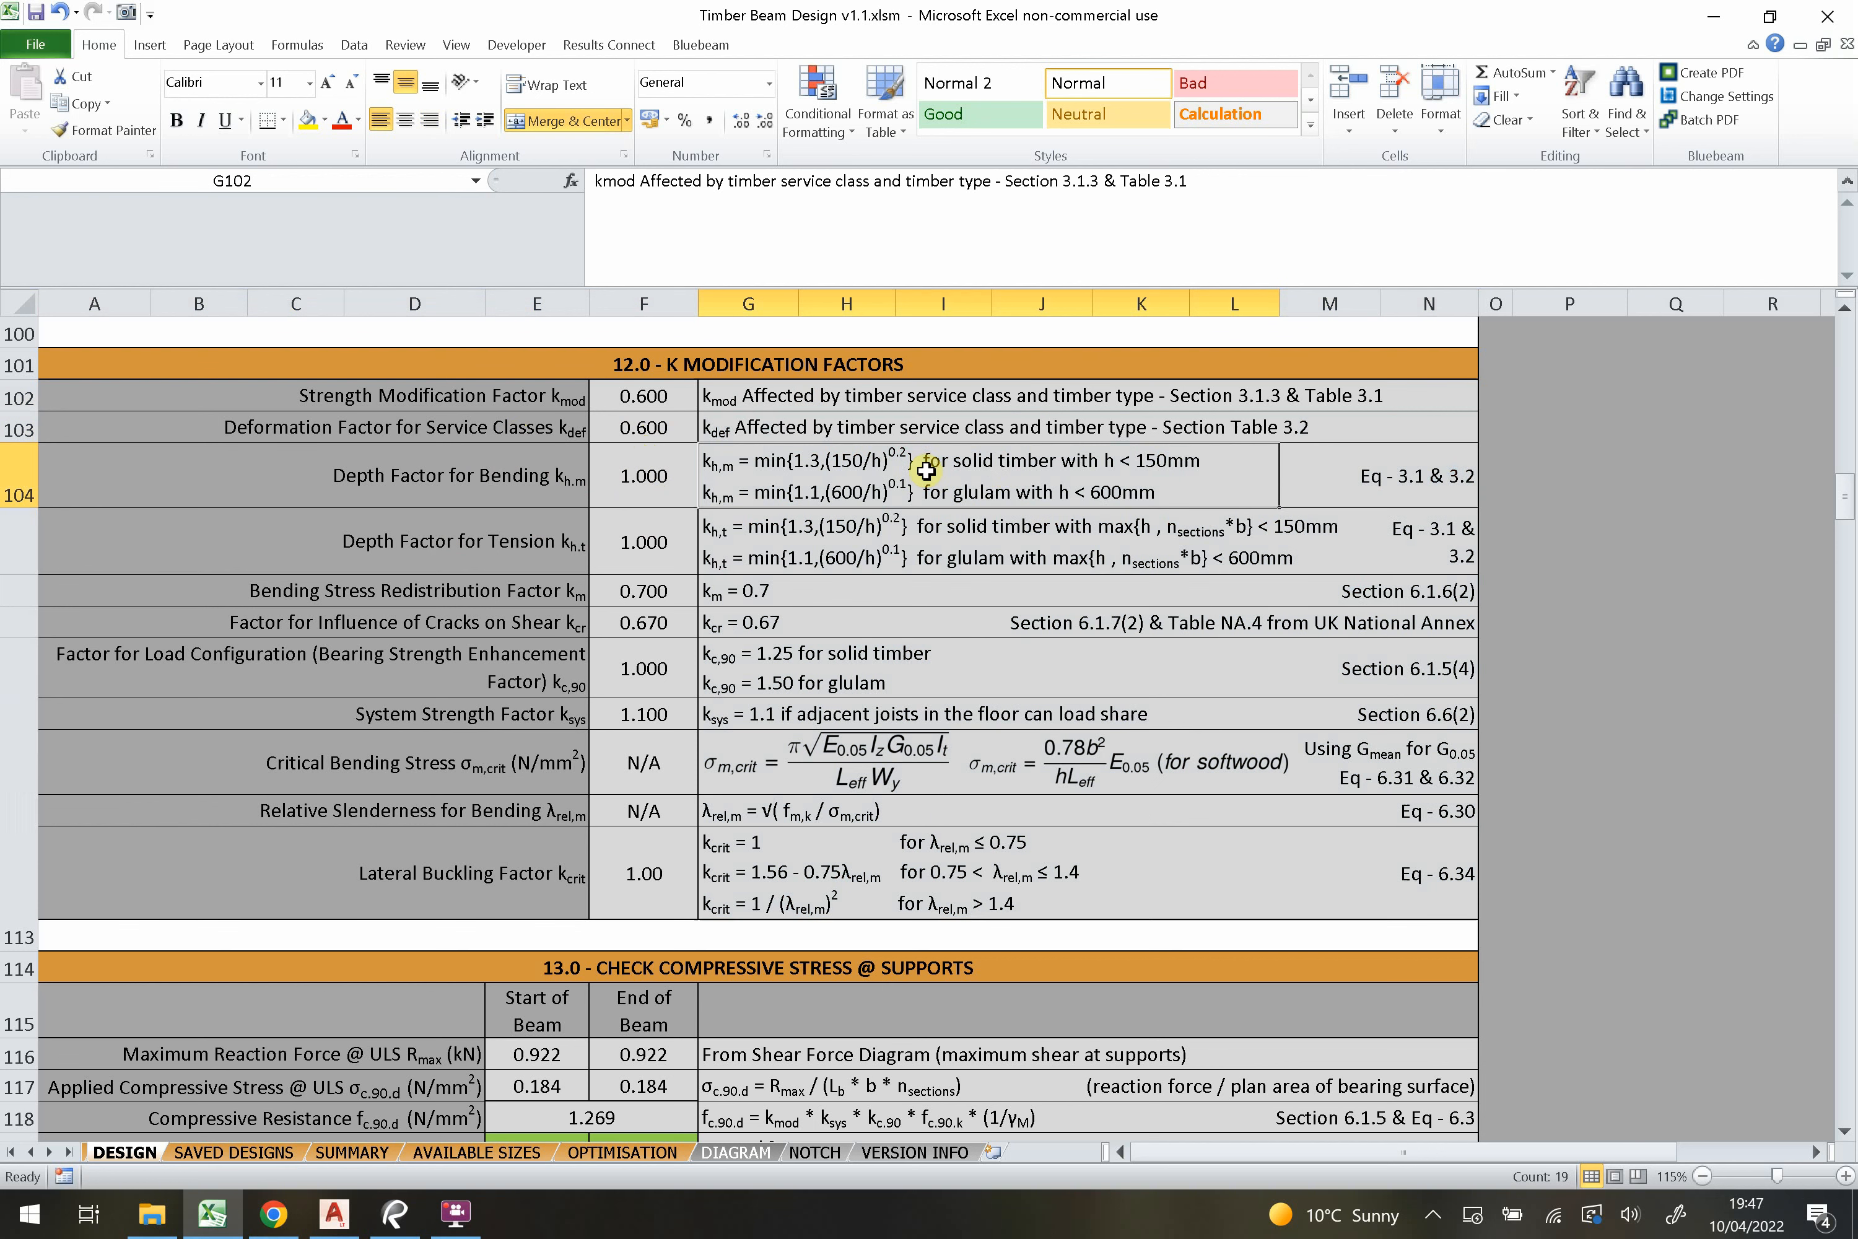
pyautogui.click(1444, 480)
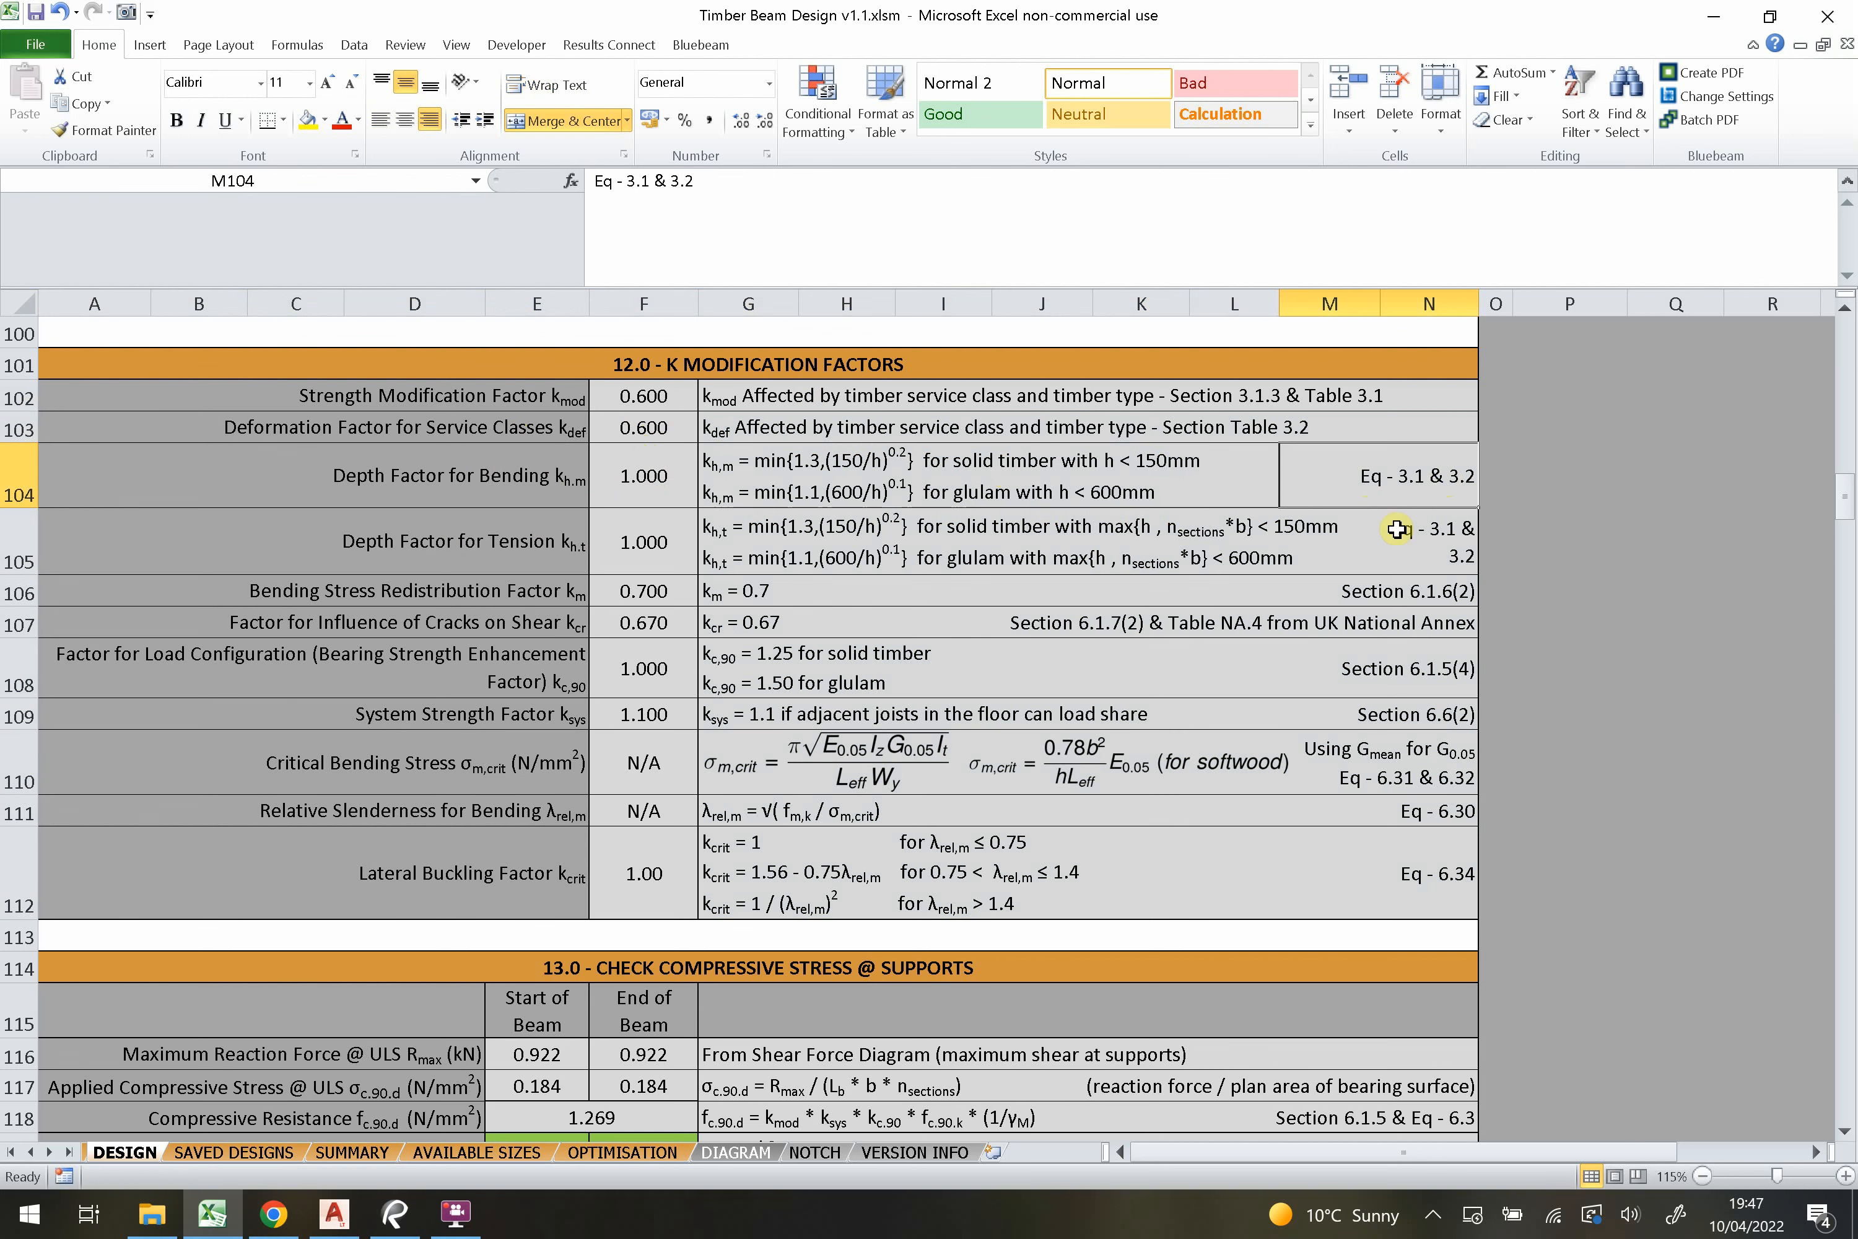
pyautogui.click(1424, 595)
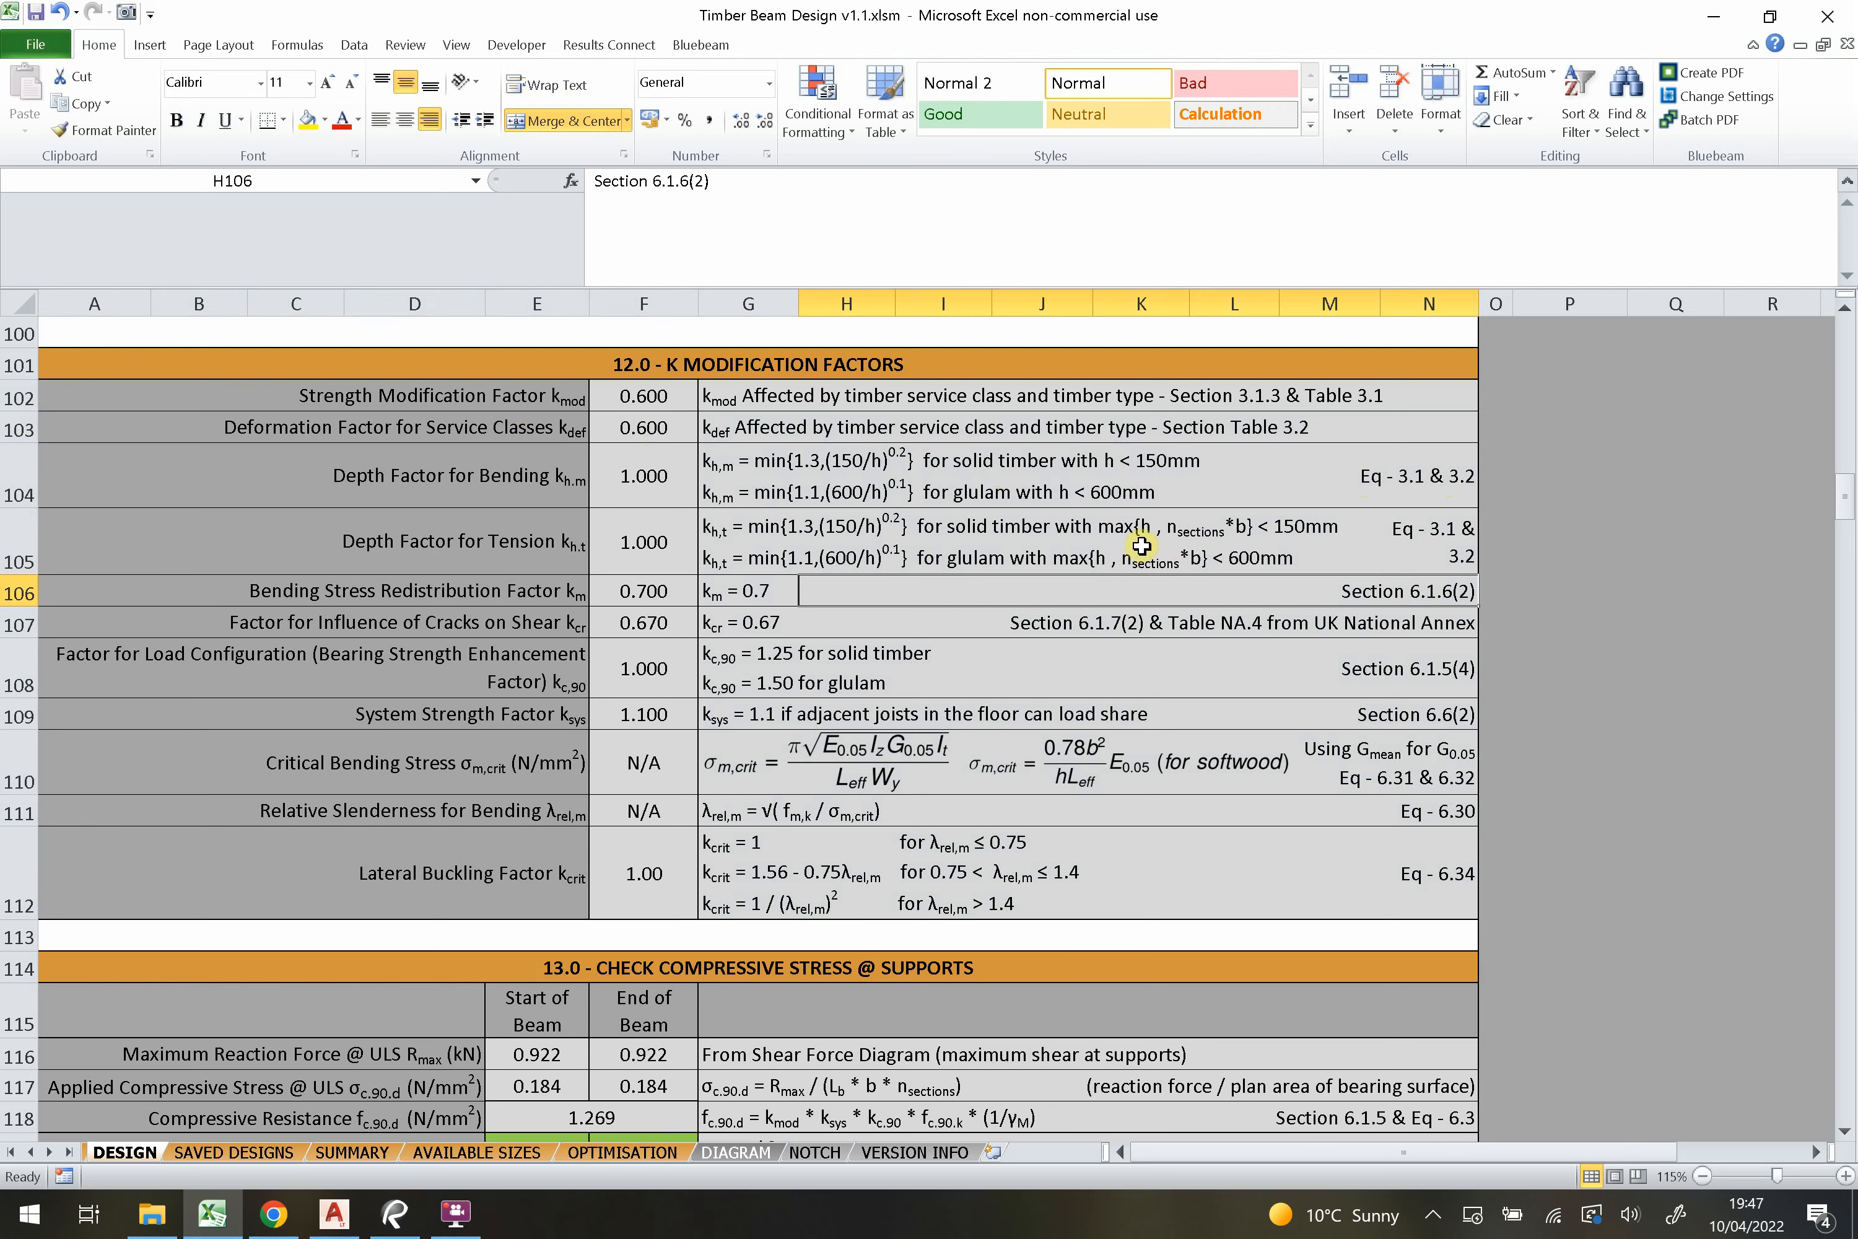
# Examine the critical bending stress, relative slenderness for bending and lateral buckling factor rows and their formulas in the K modification factors.
pyautogui.scroll(-1, 1091, 550)
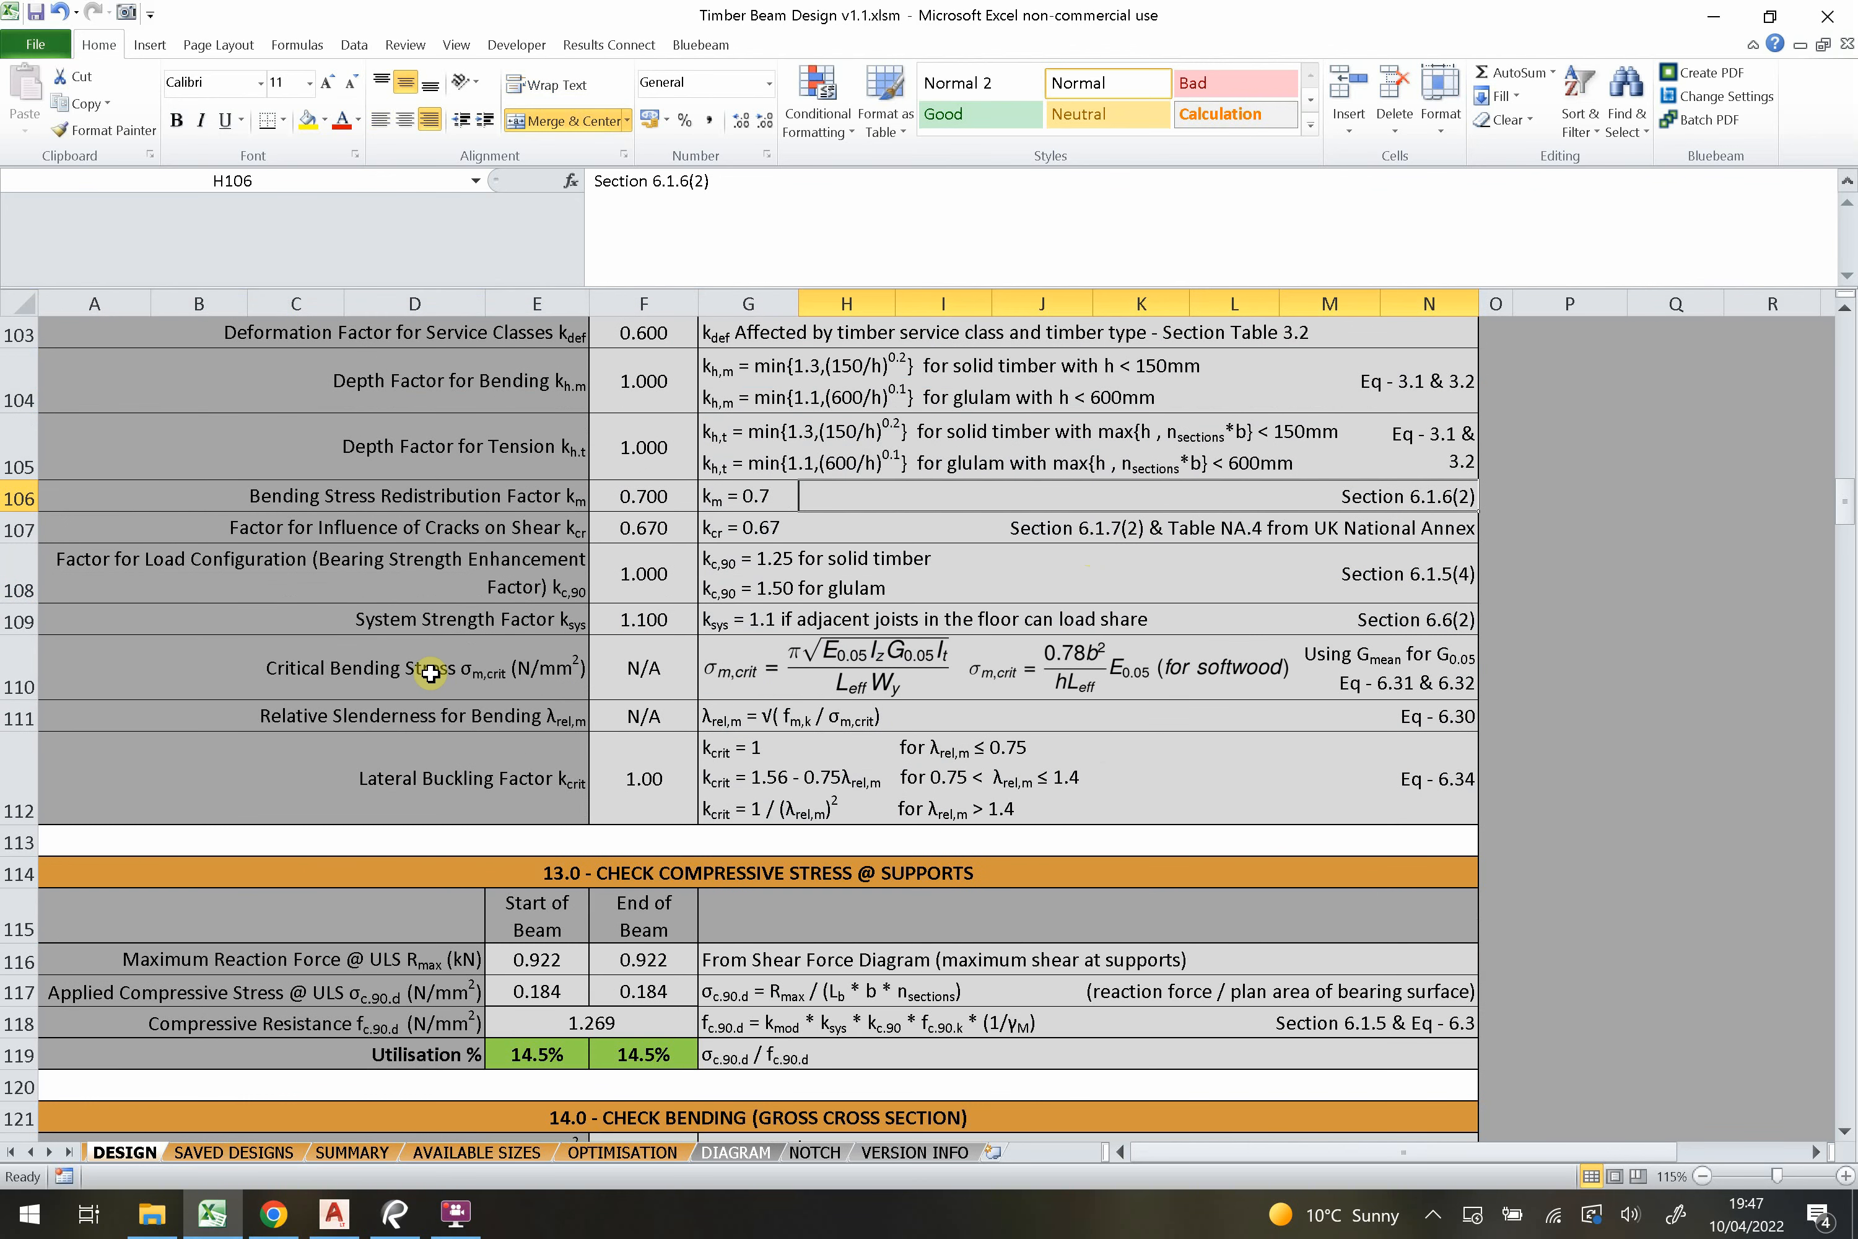
pyautogui.click(588, 672)
pyautogui.moveTo(498, 672); pyautogui.dragTo(615, 671)
pyautogui.click(516, 718)
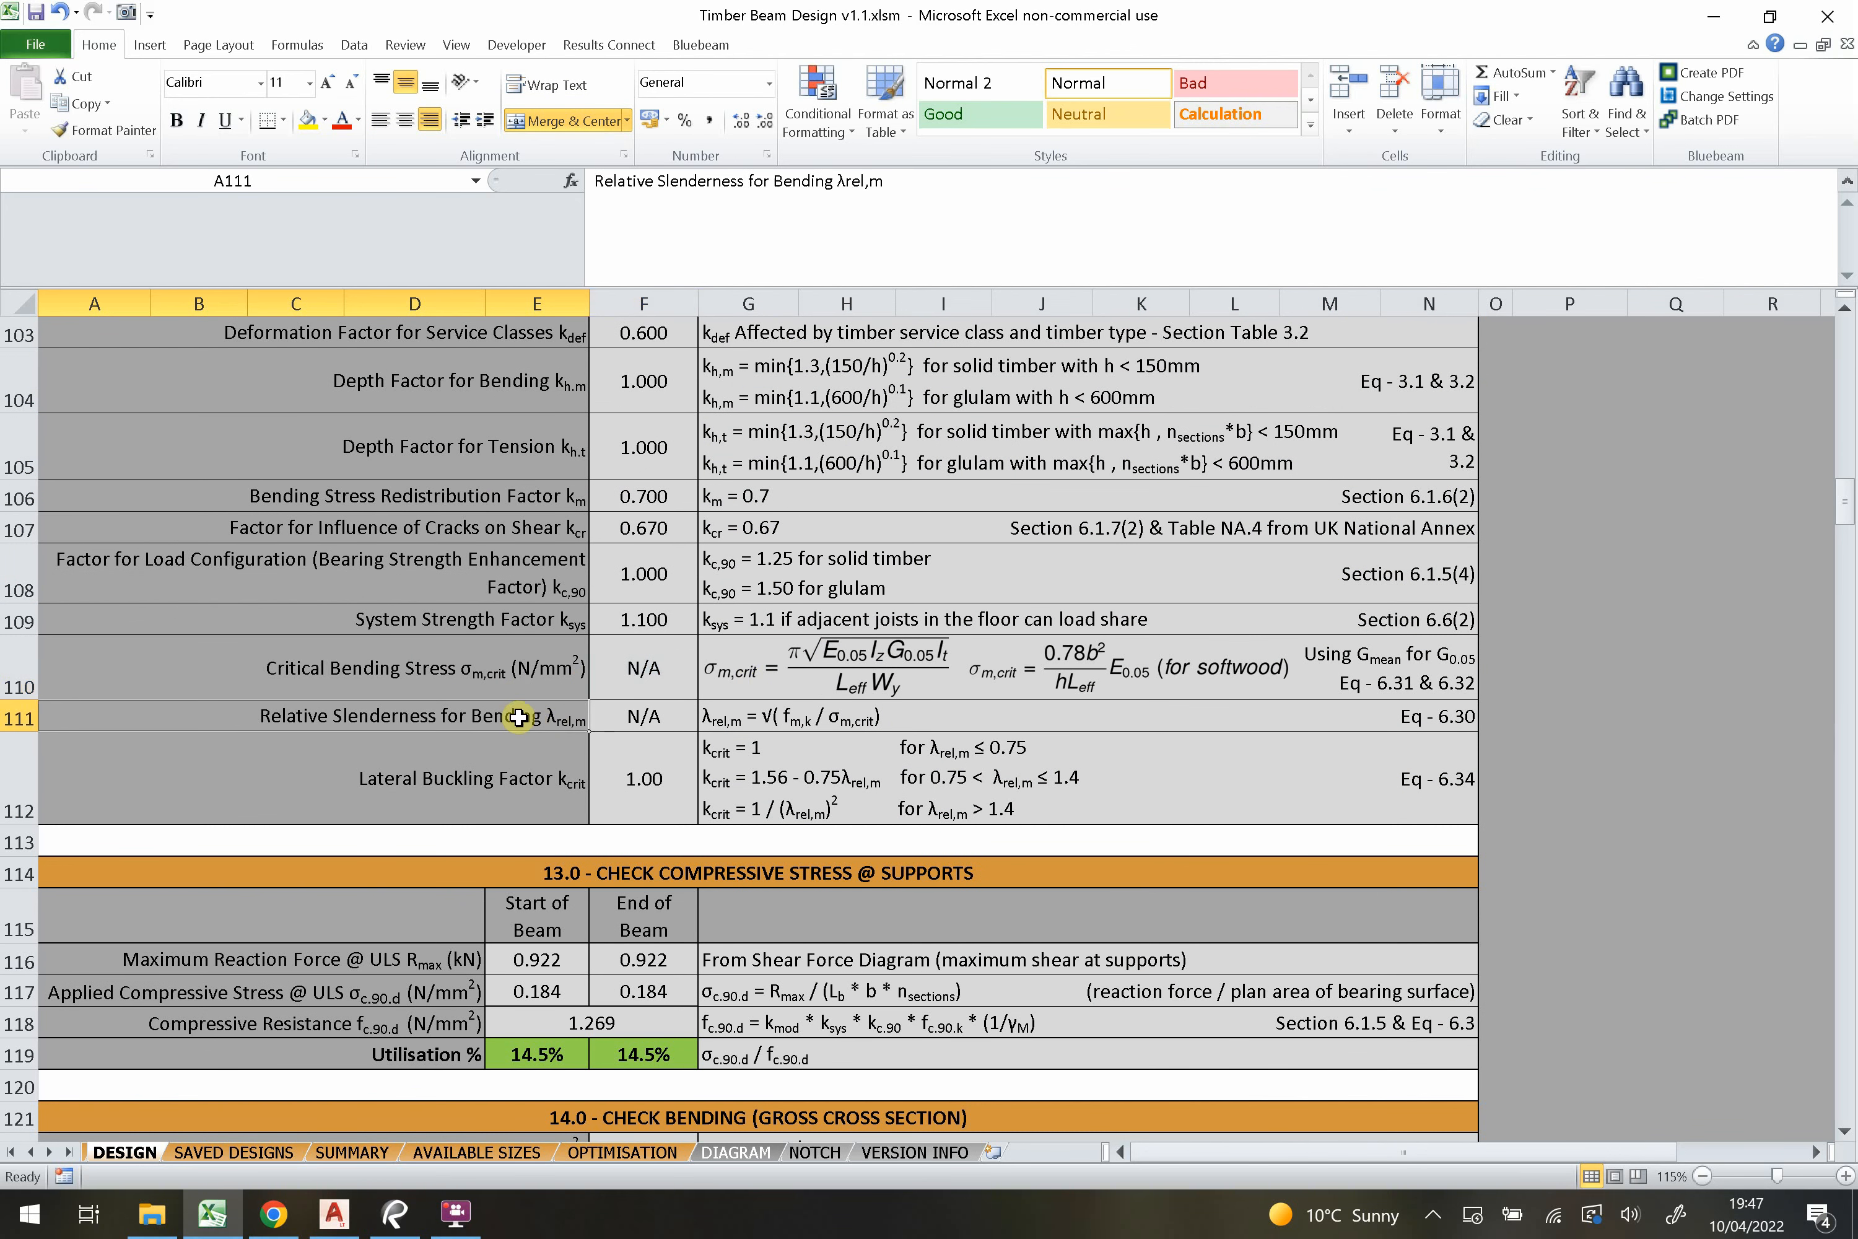
pyautogui.click(634, 718)
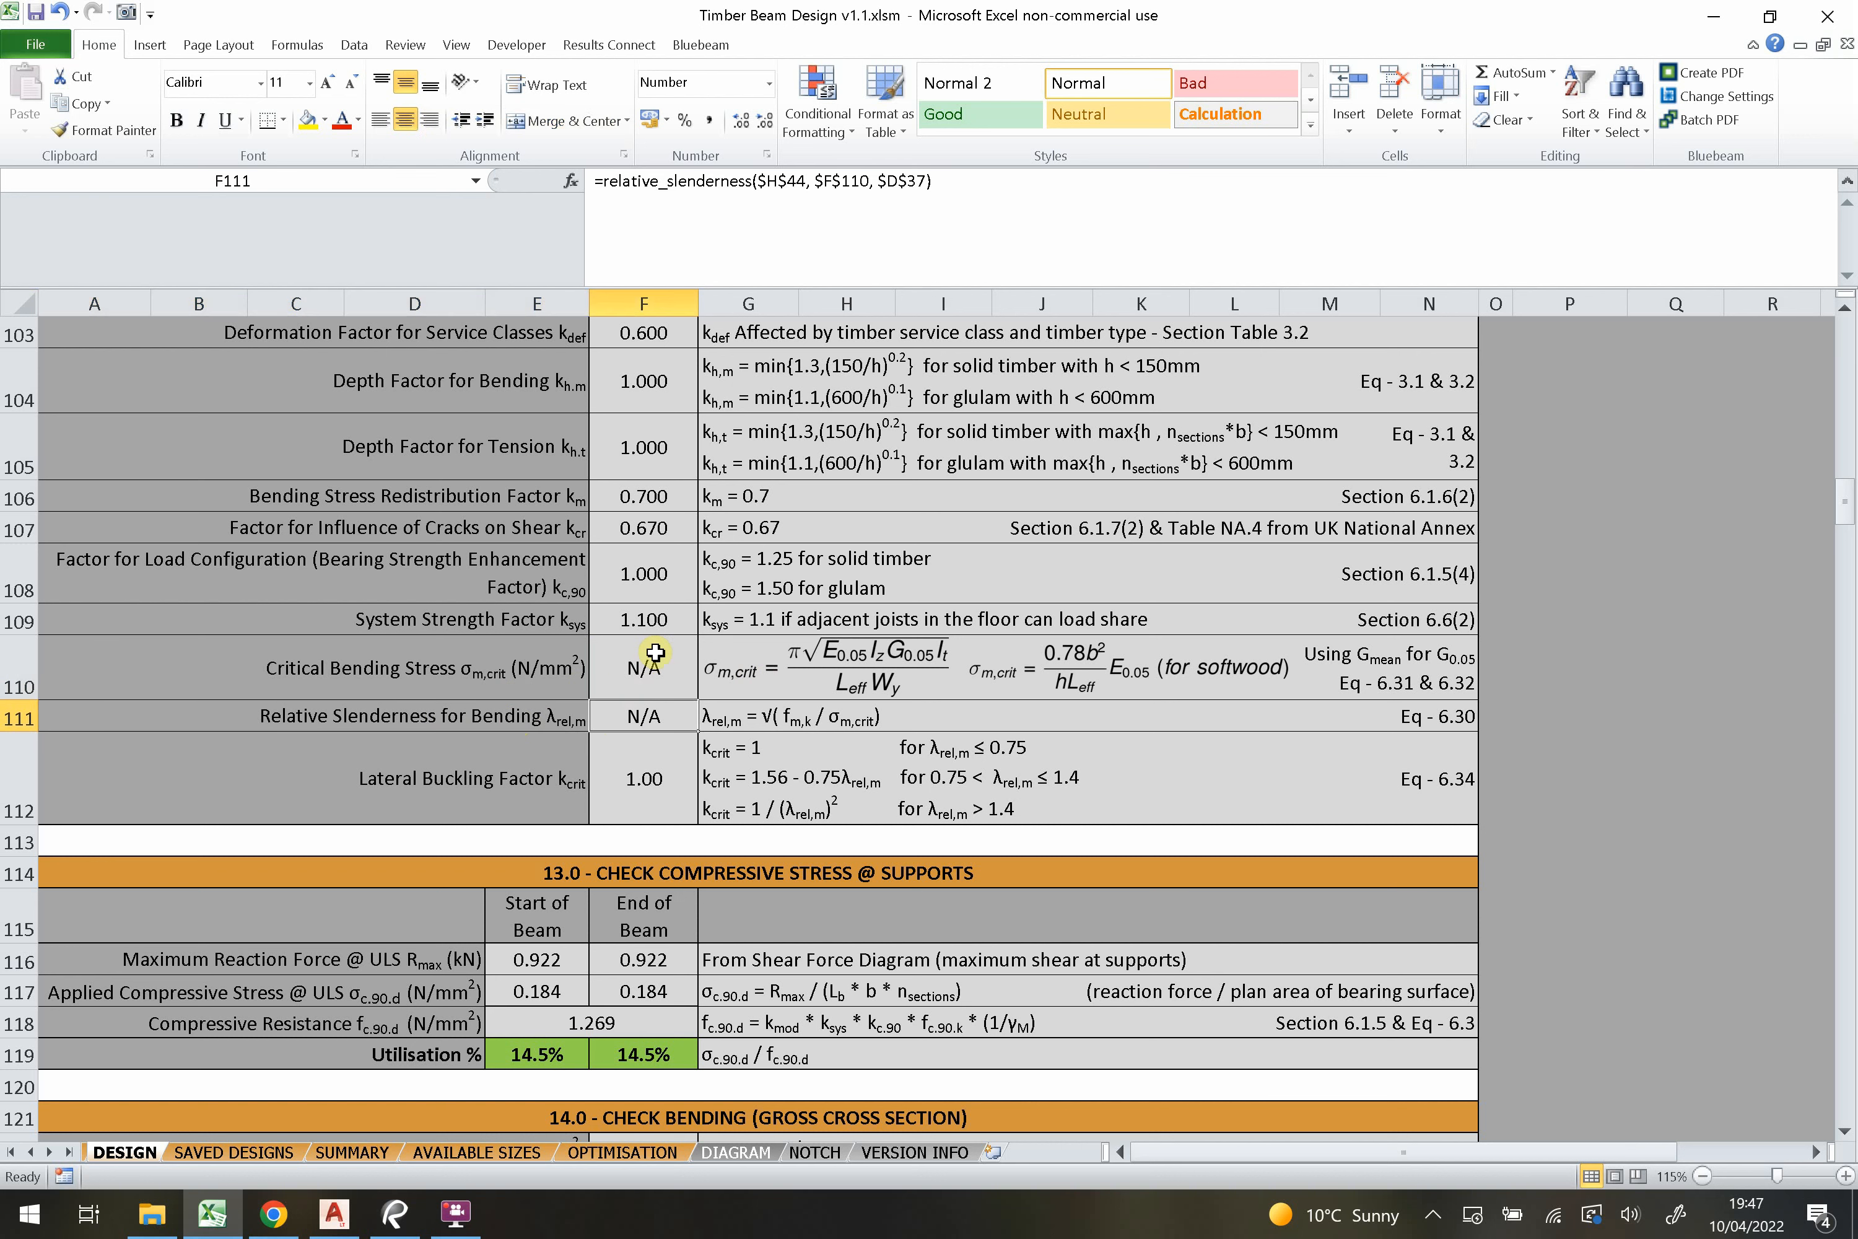
pyautogui.moveTo(558, 670); pyautogui.dragTo(959, 714)
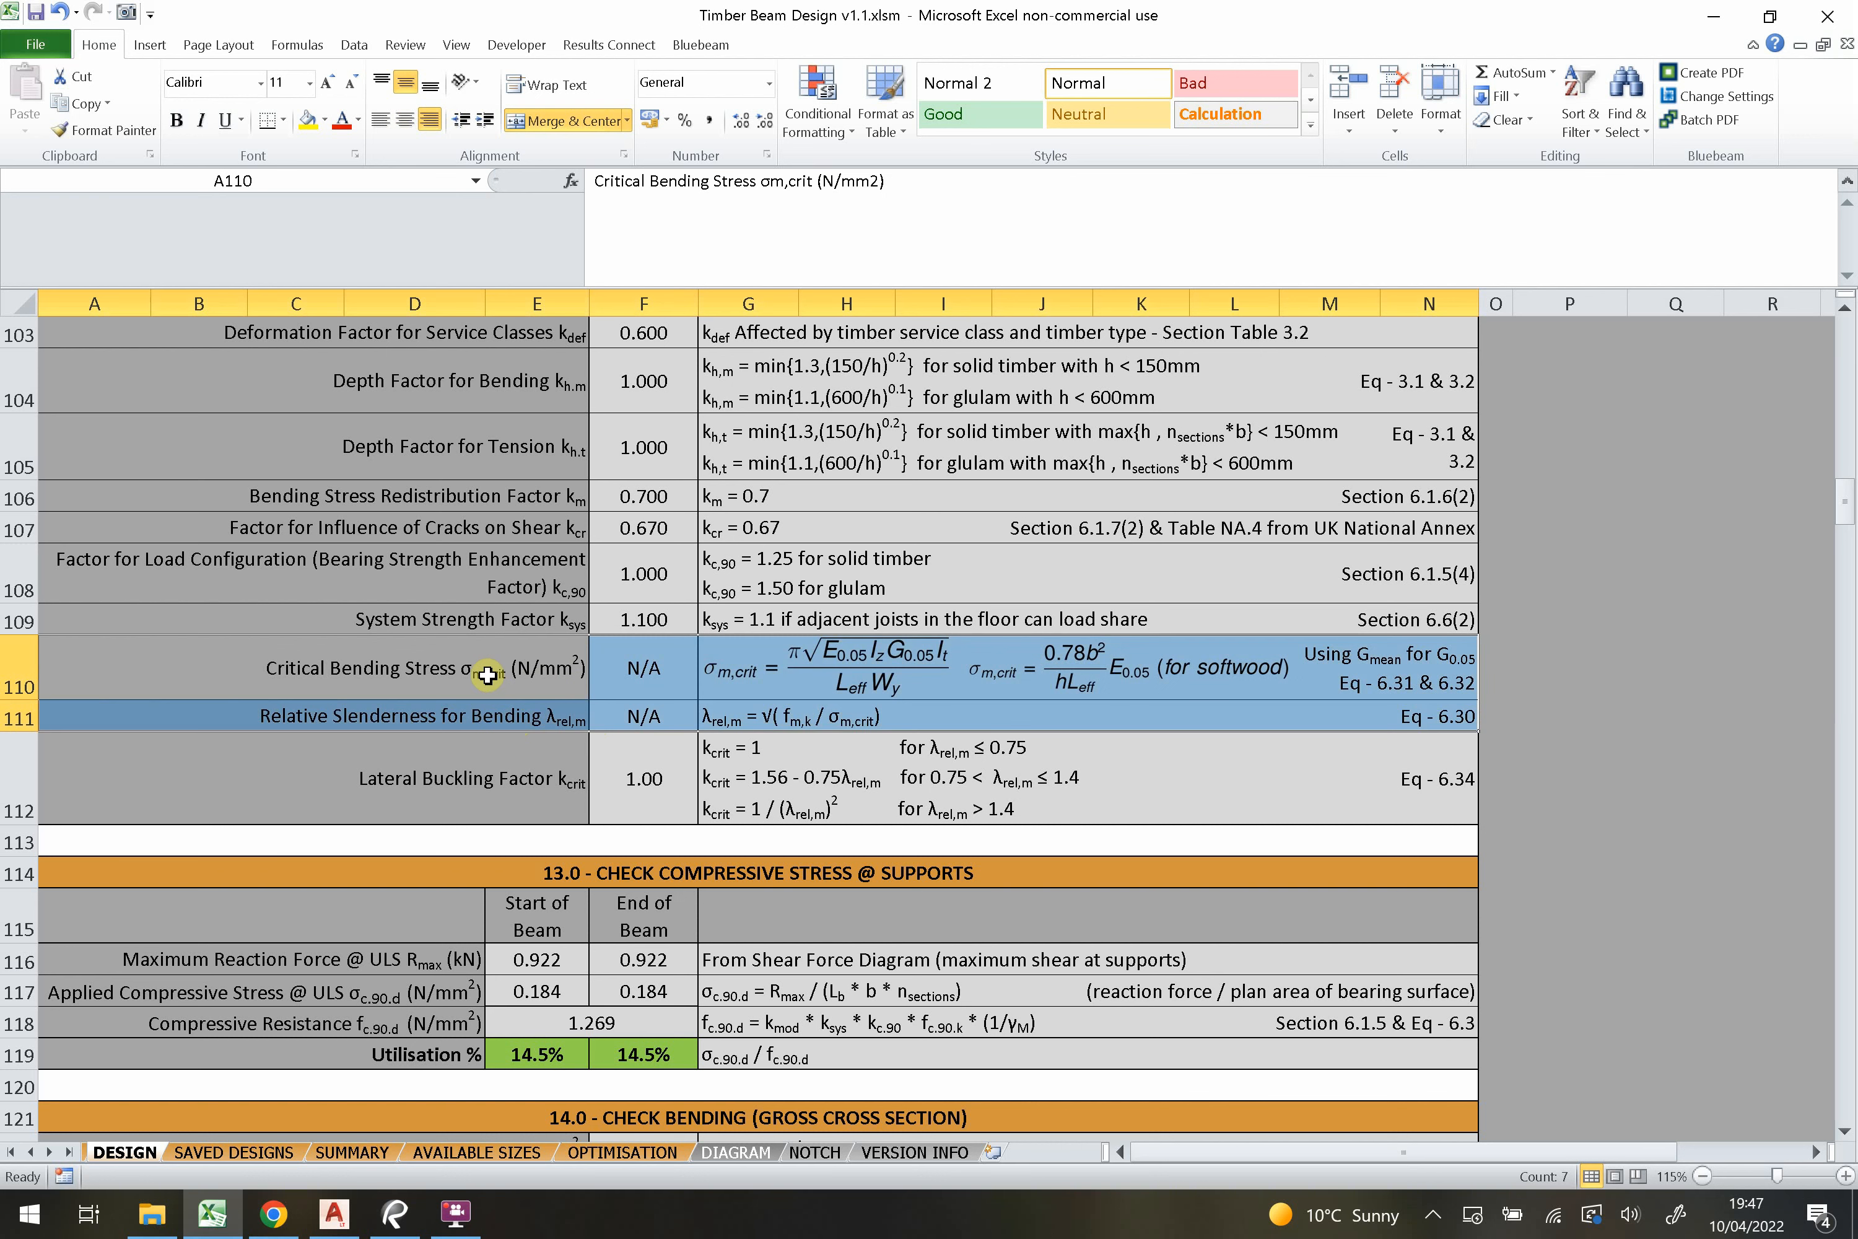
pyautogui.click(649, 679)
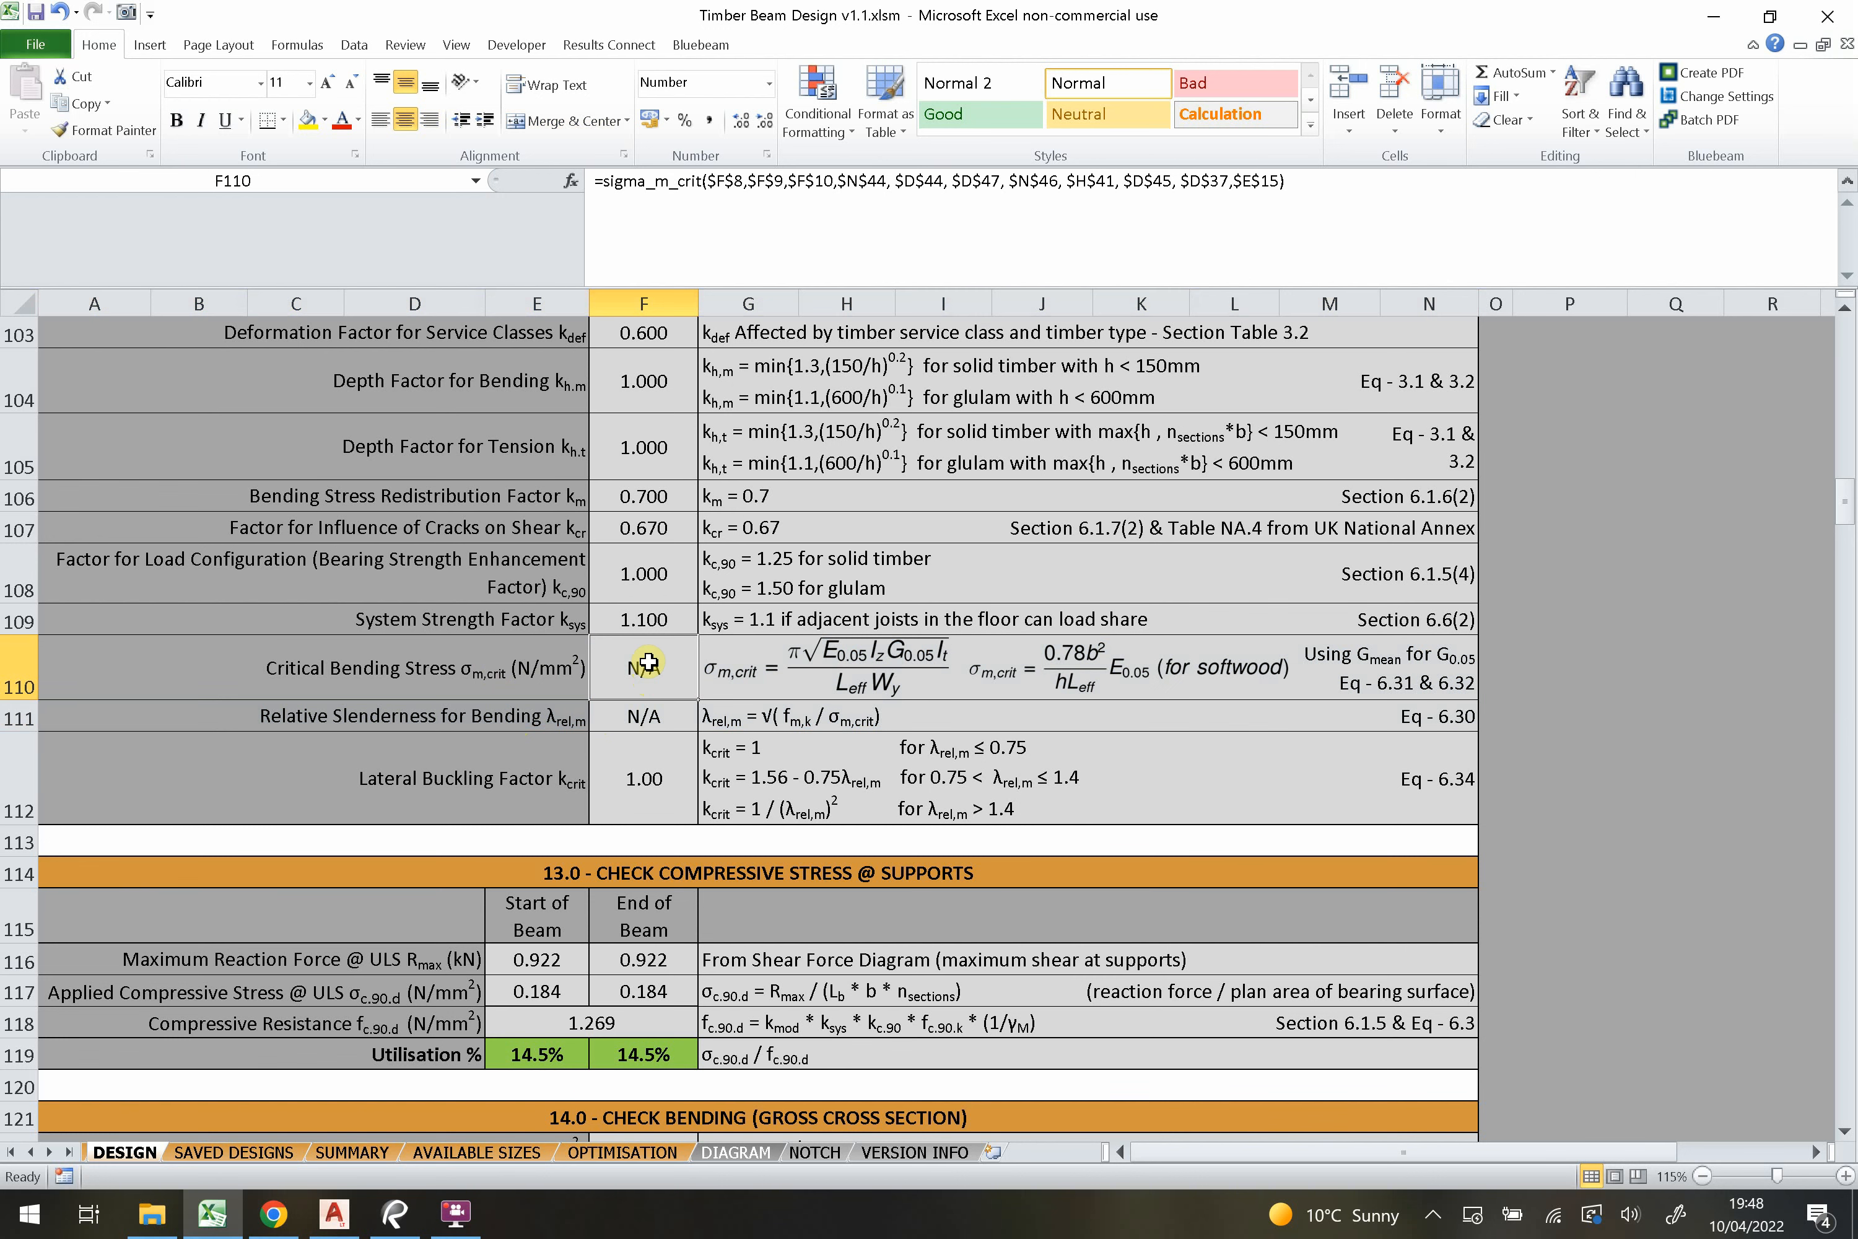
pyautogui.scroll(-1, 650, 702)
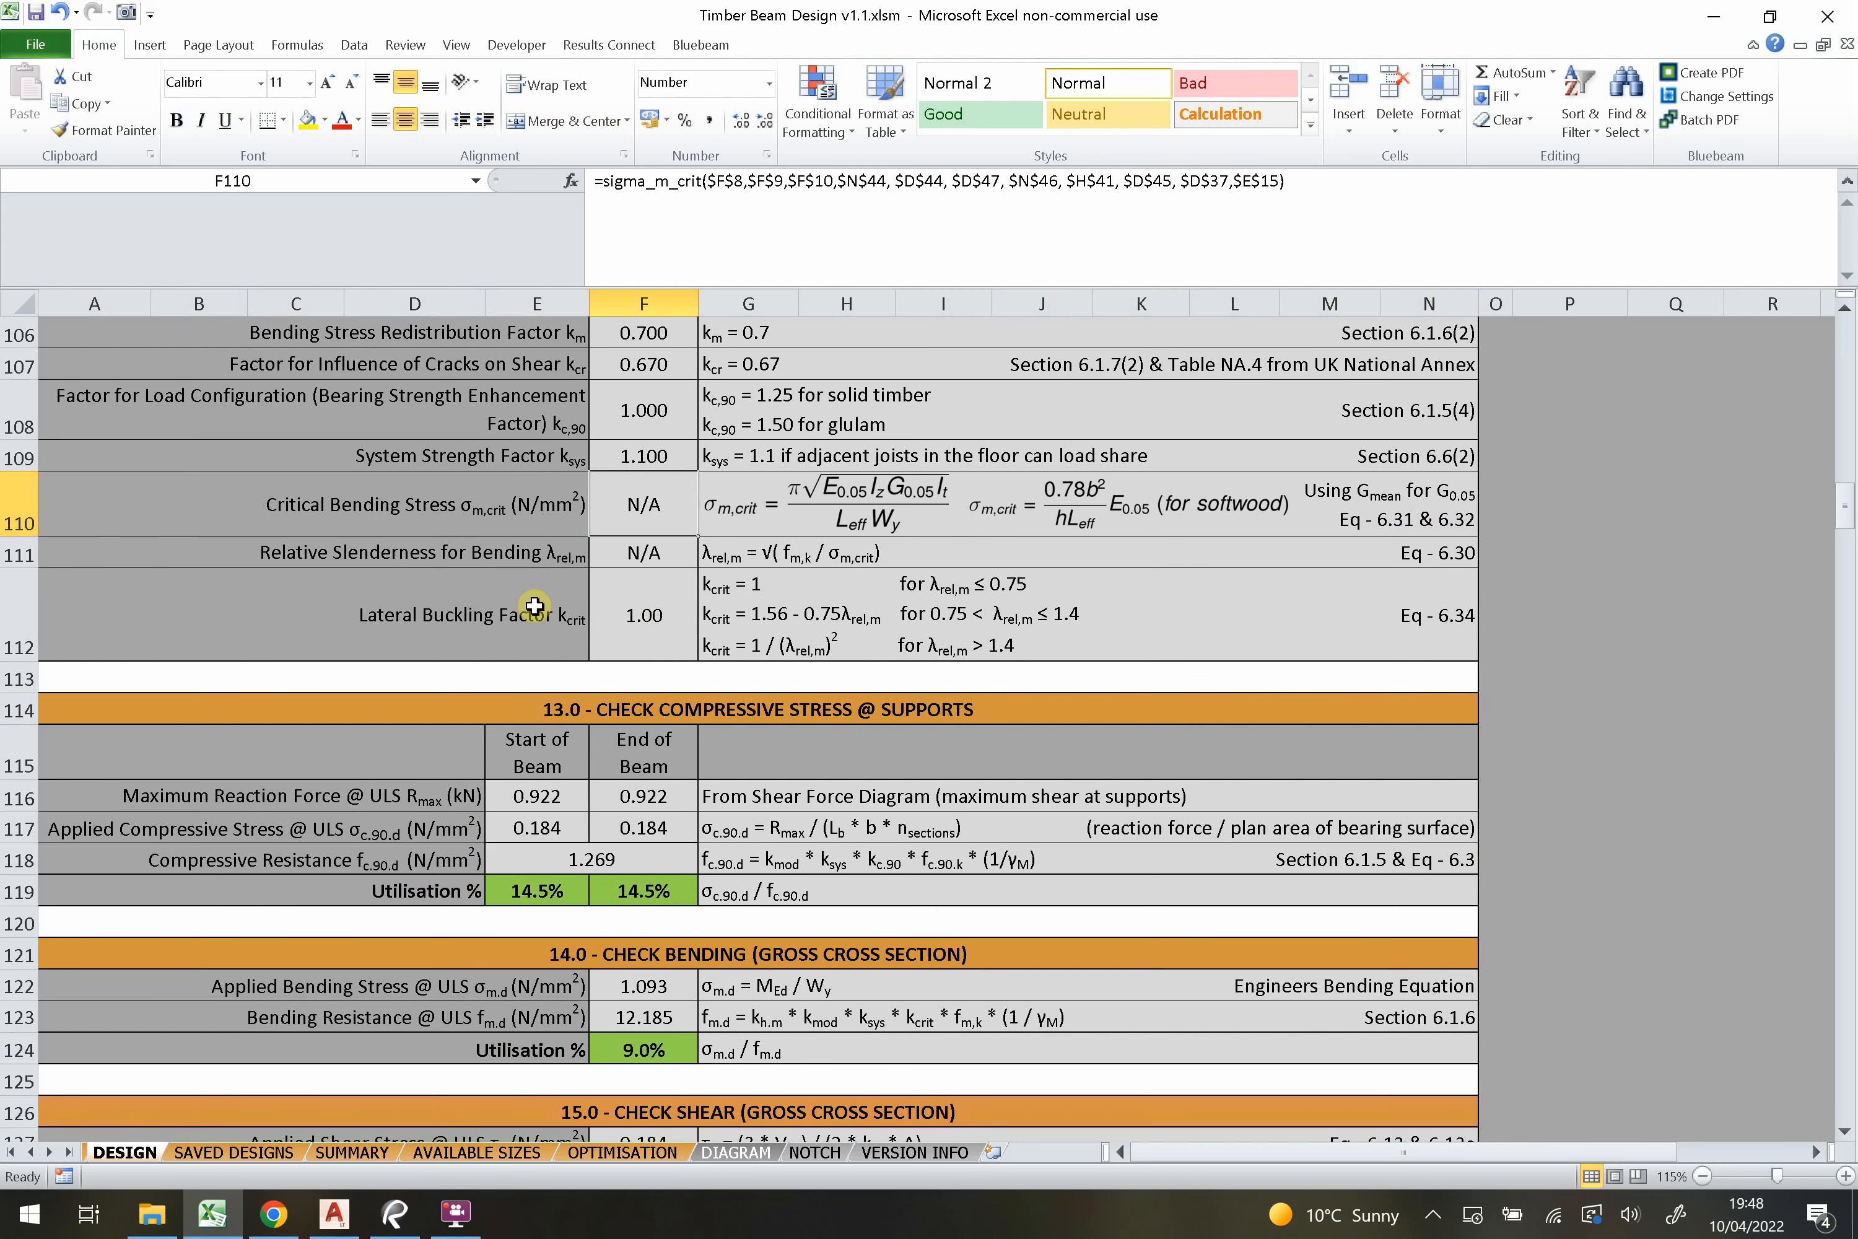
pyautogui.click(632, 620)
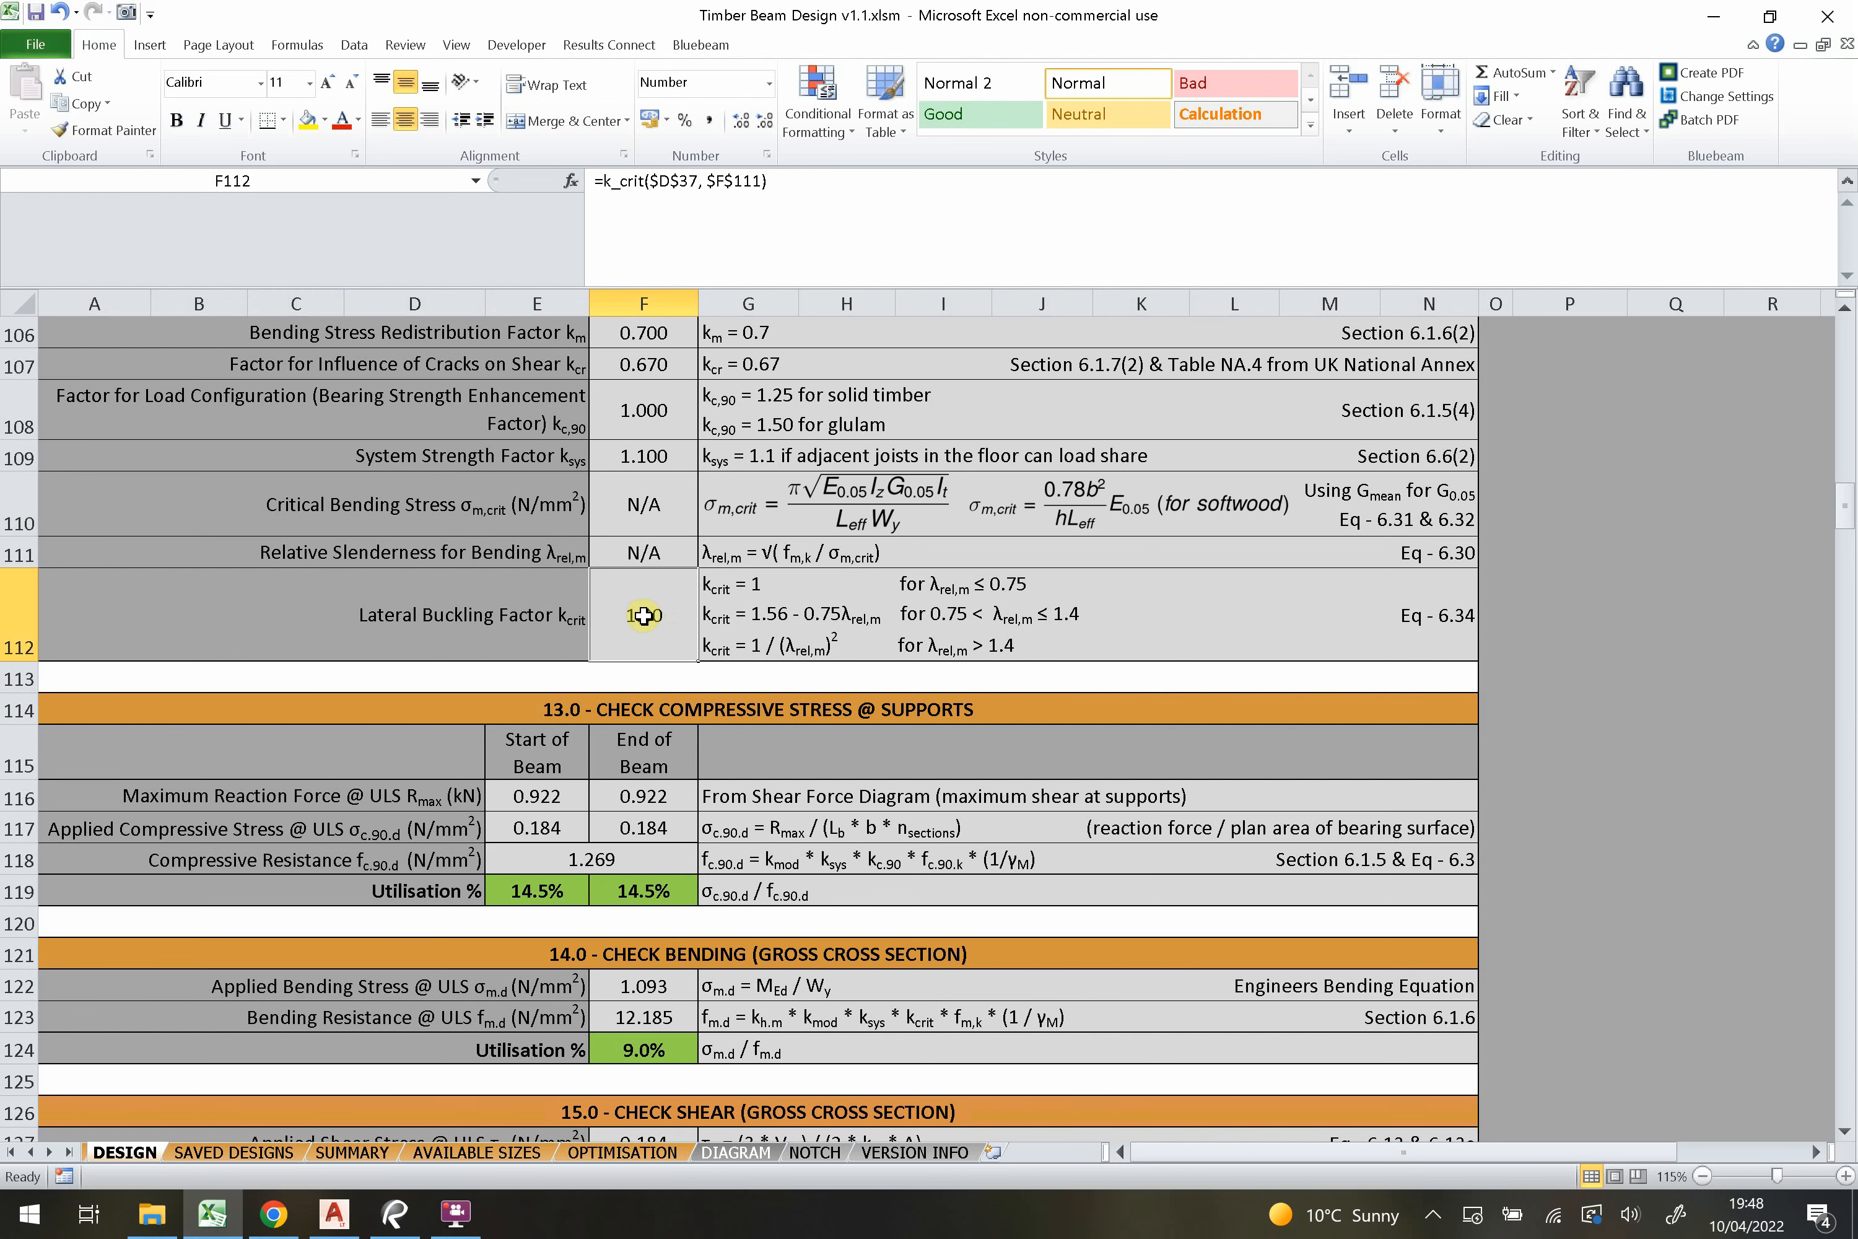
pyautogui.scroll(2, 644, 615)
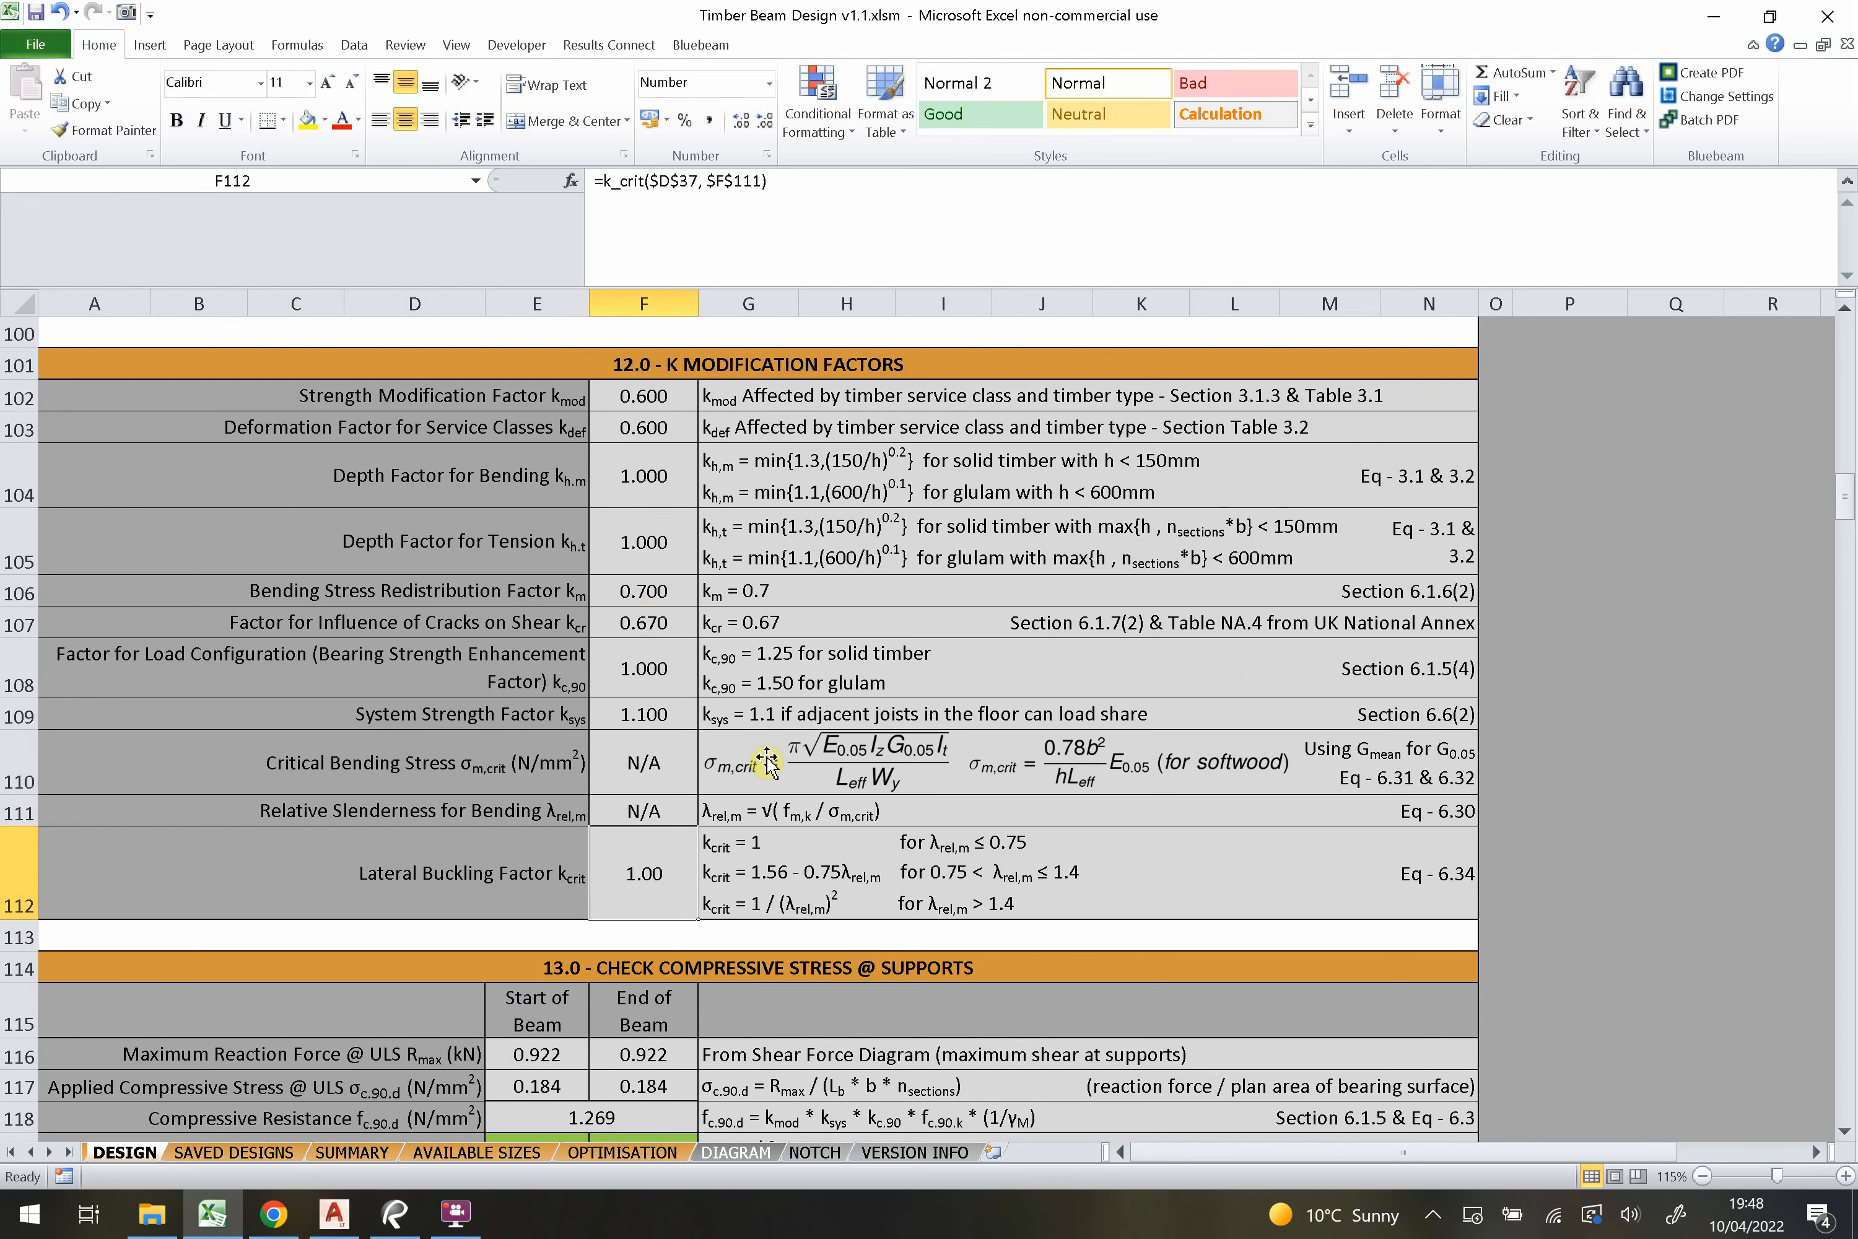
# Examine section 13.0 on compressive stress at supports, reading the maximum reaction force, applied stress and compressive resistance rows with their equations.
pyautogui.scroll(-3, 673, 633)
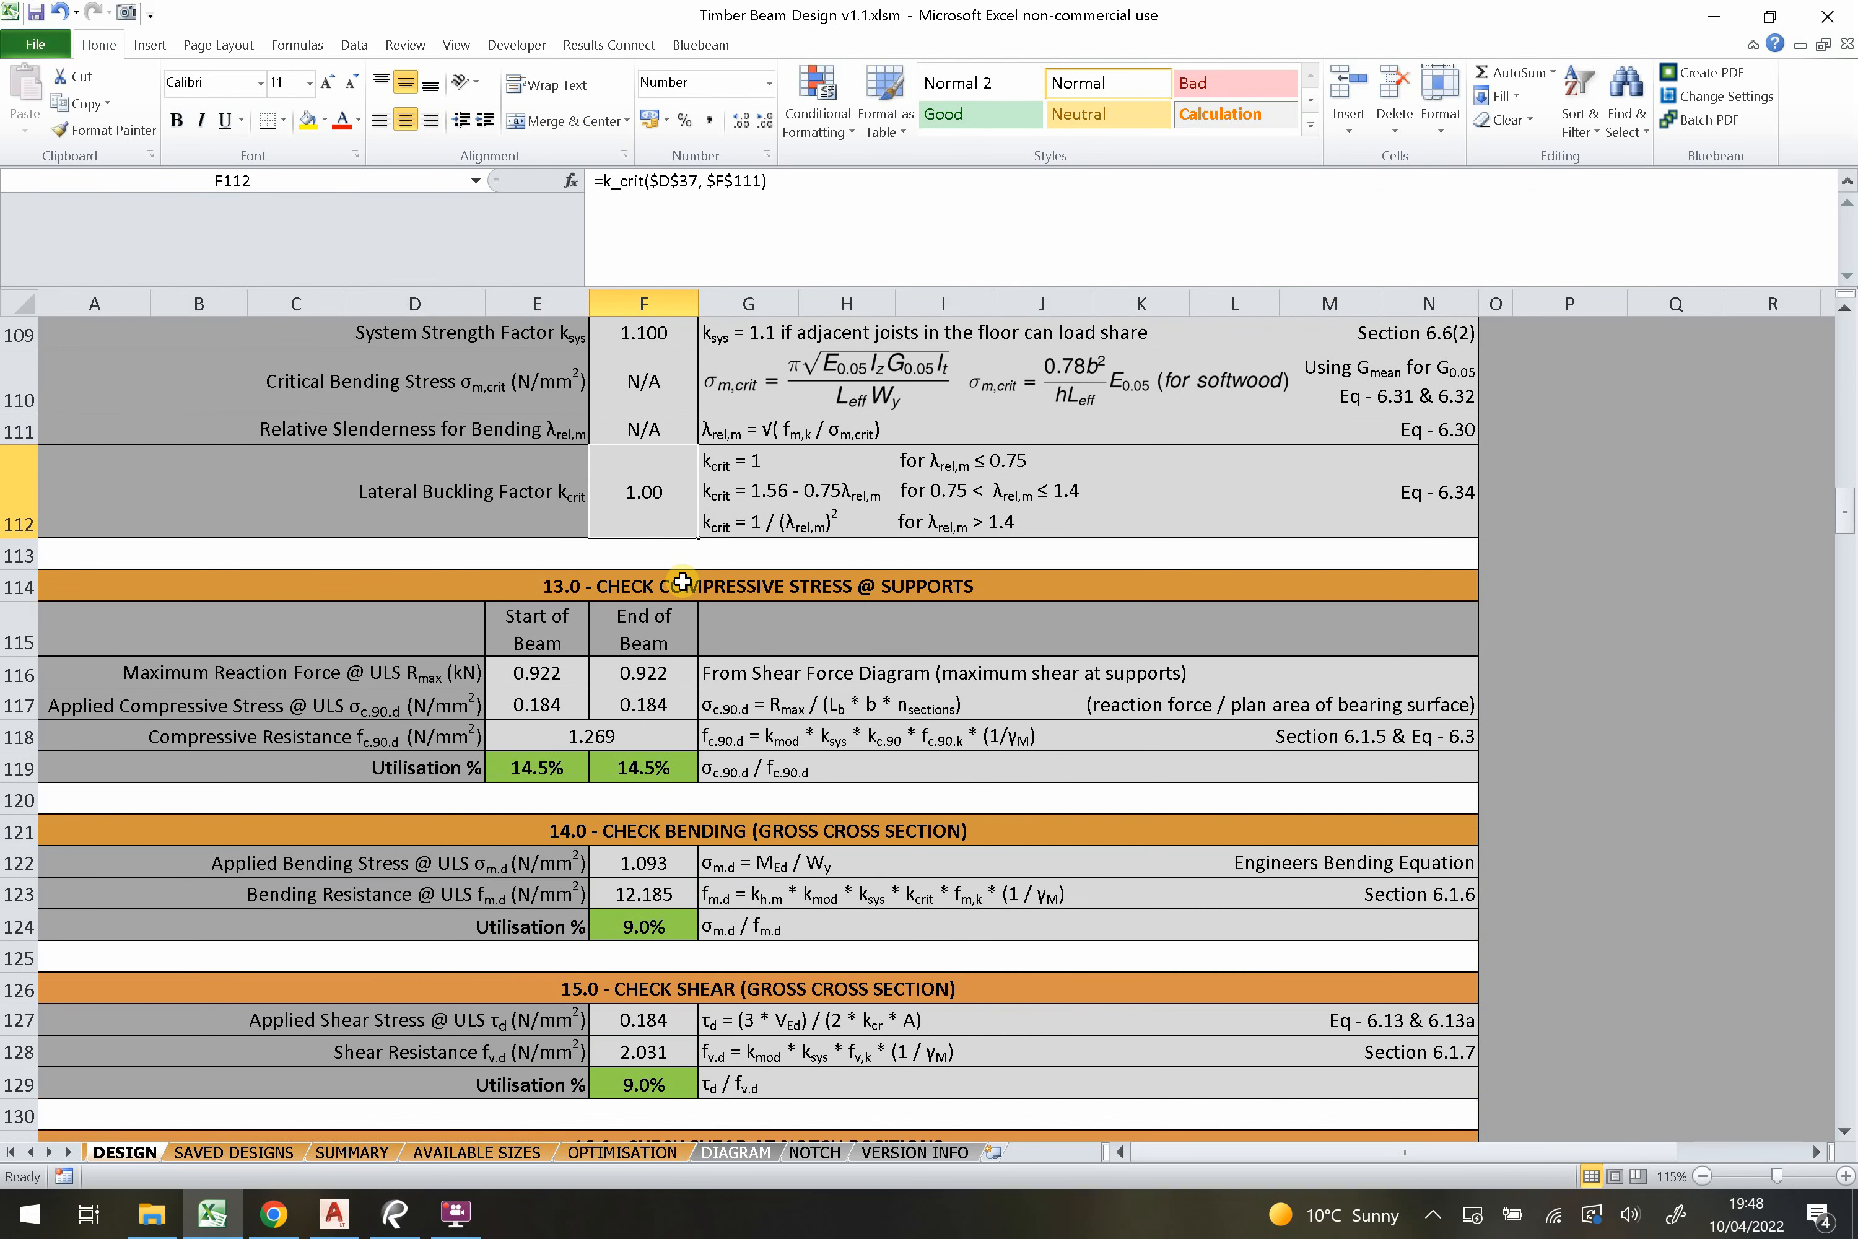
pyautogui.scroll(-1, 932, 589)
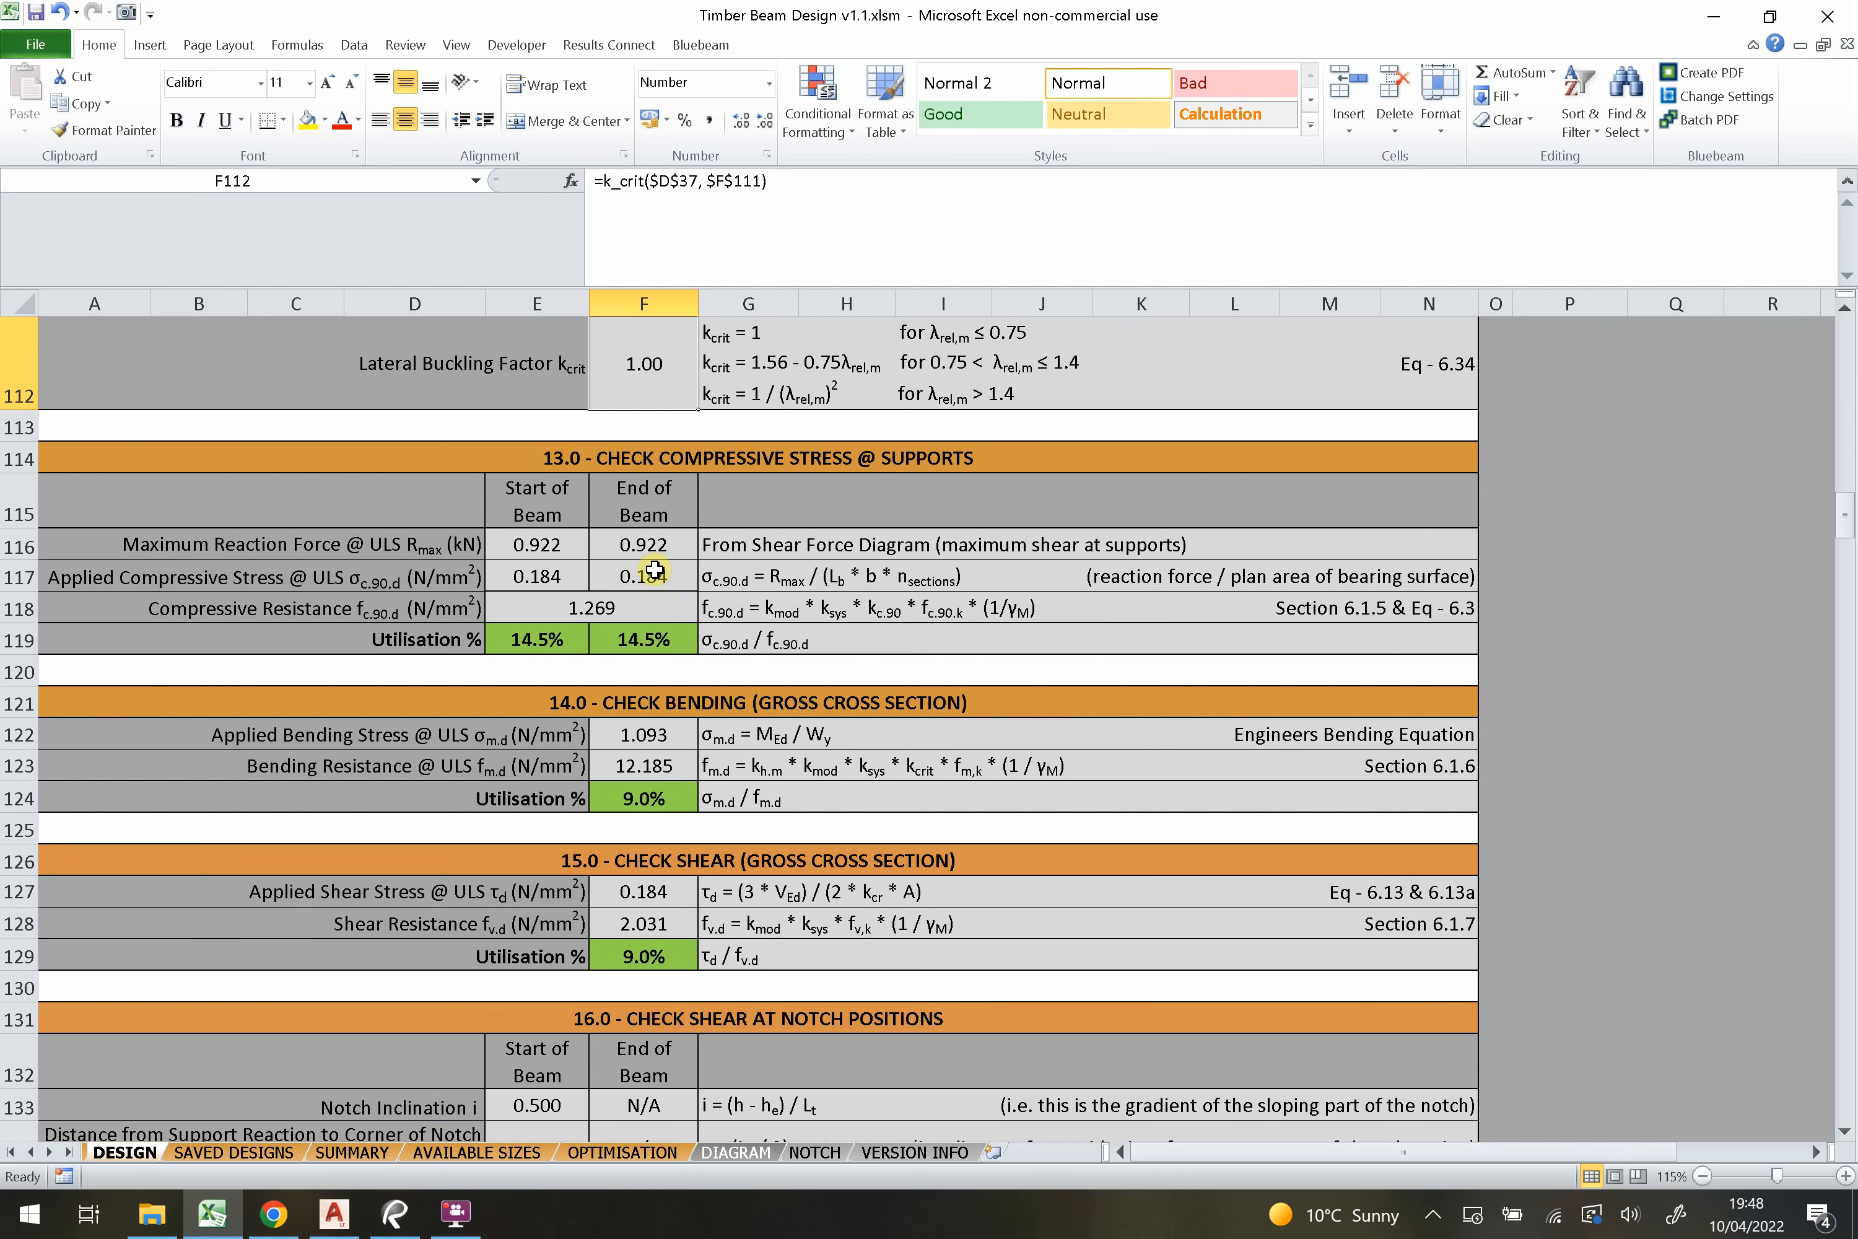
pyautogui.scroll(-1, 654, 569)
pyautogui.click(448, 388)
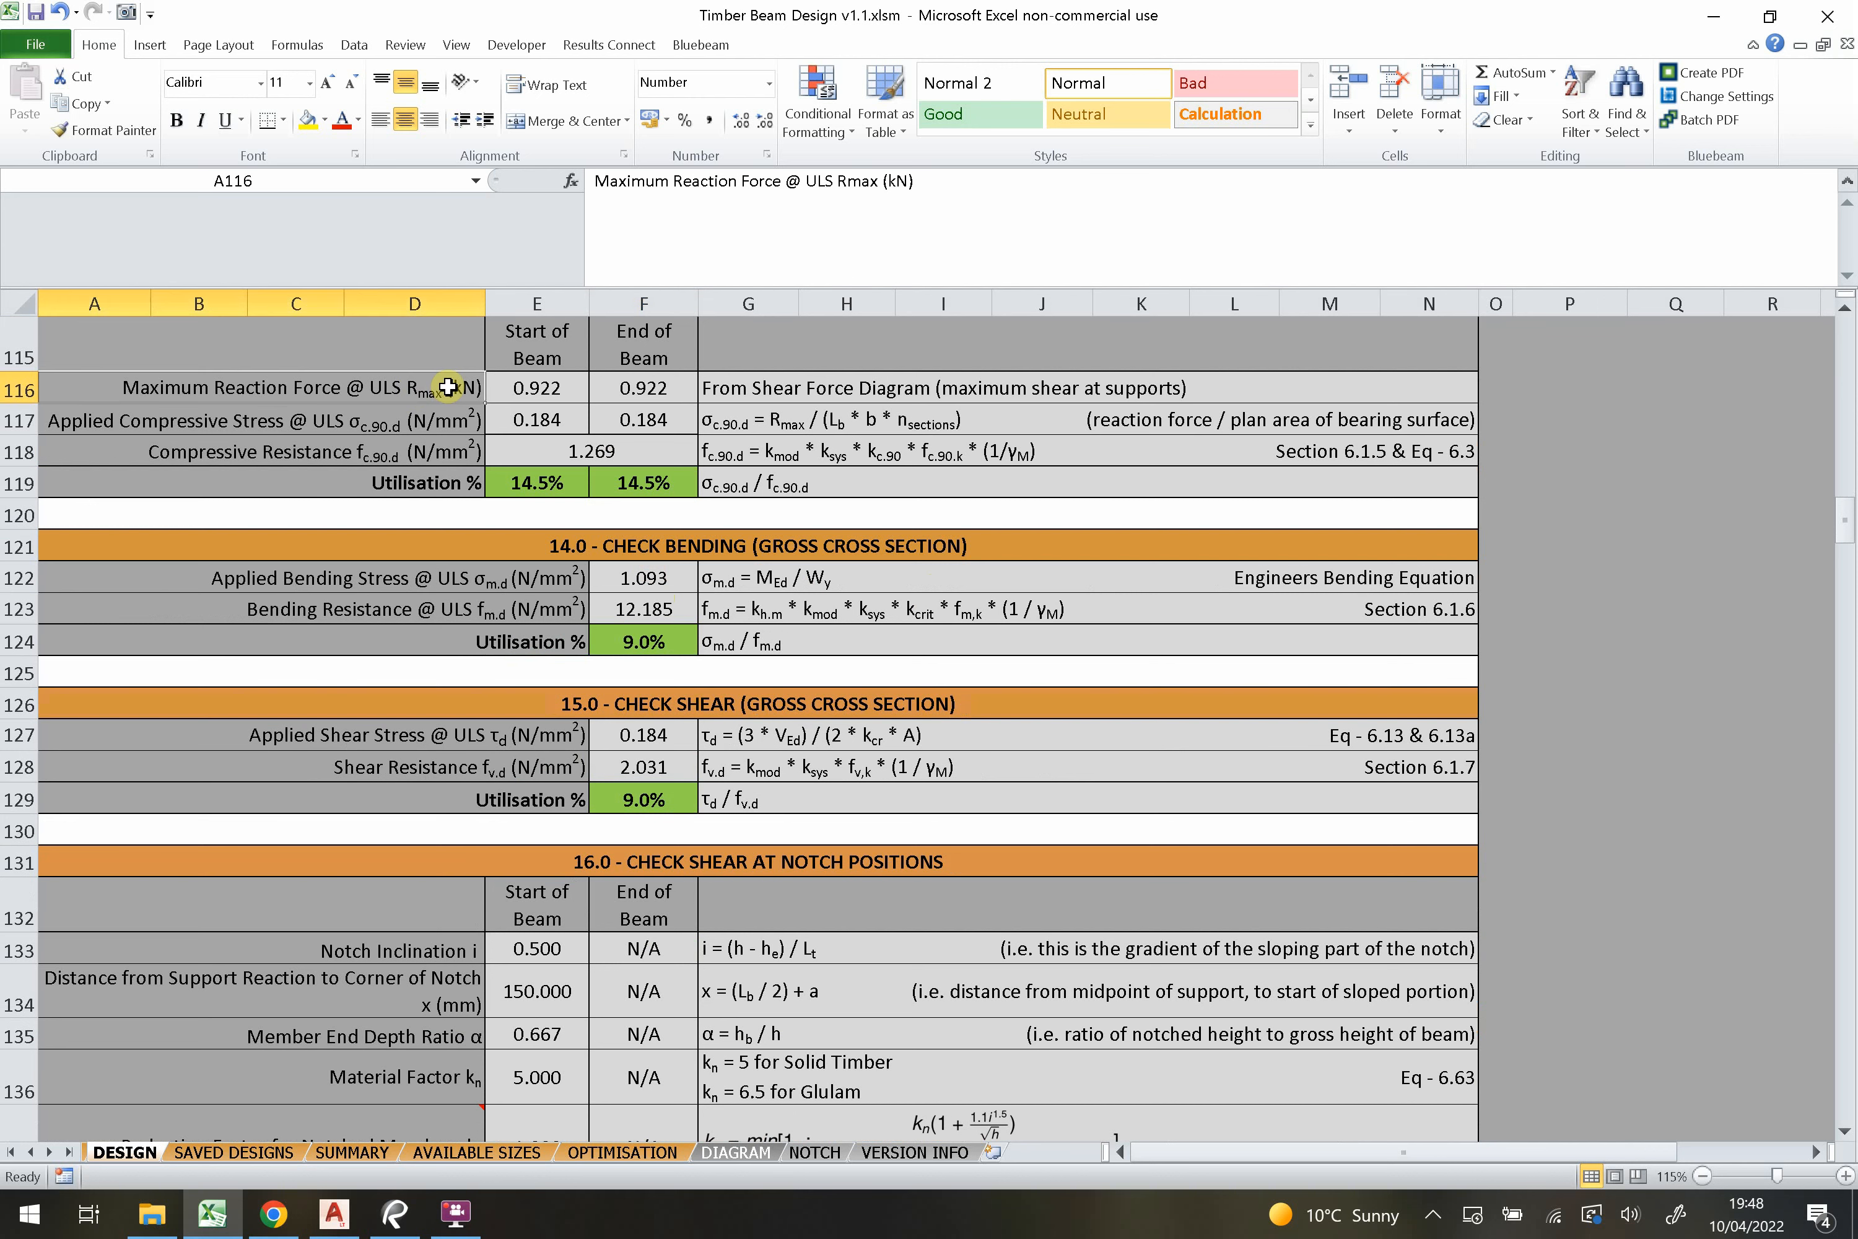
pyautogui.moveTo(447, 387); pyautogui.dragTo(392, 390)
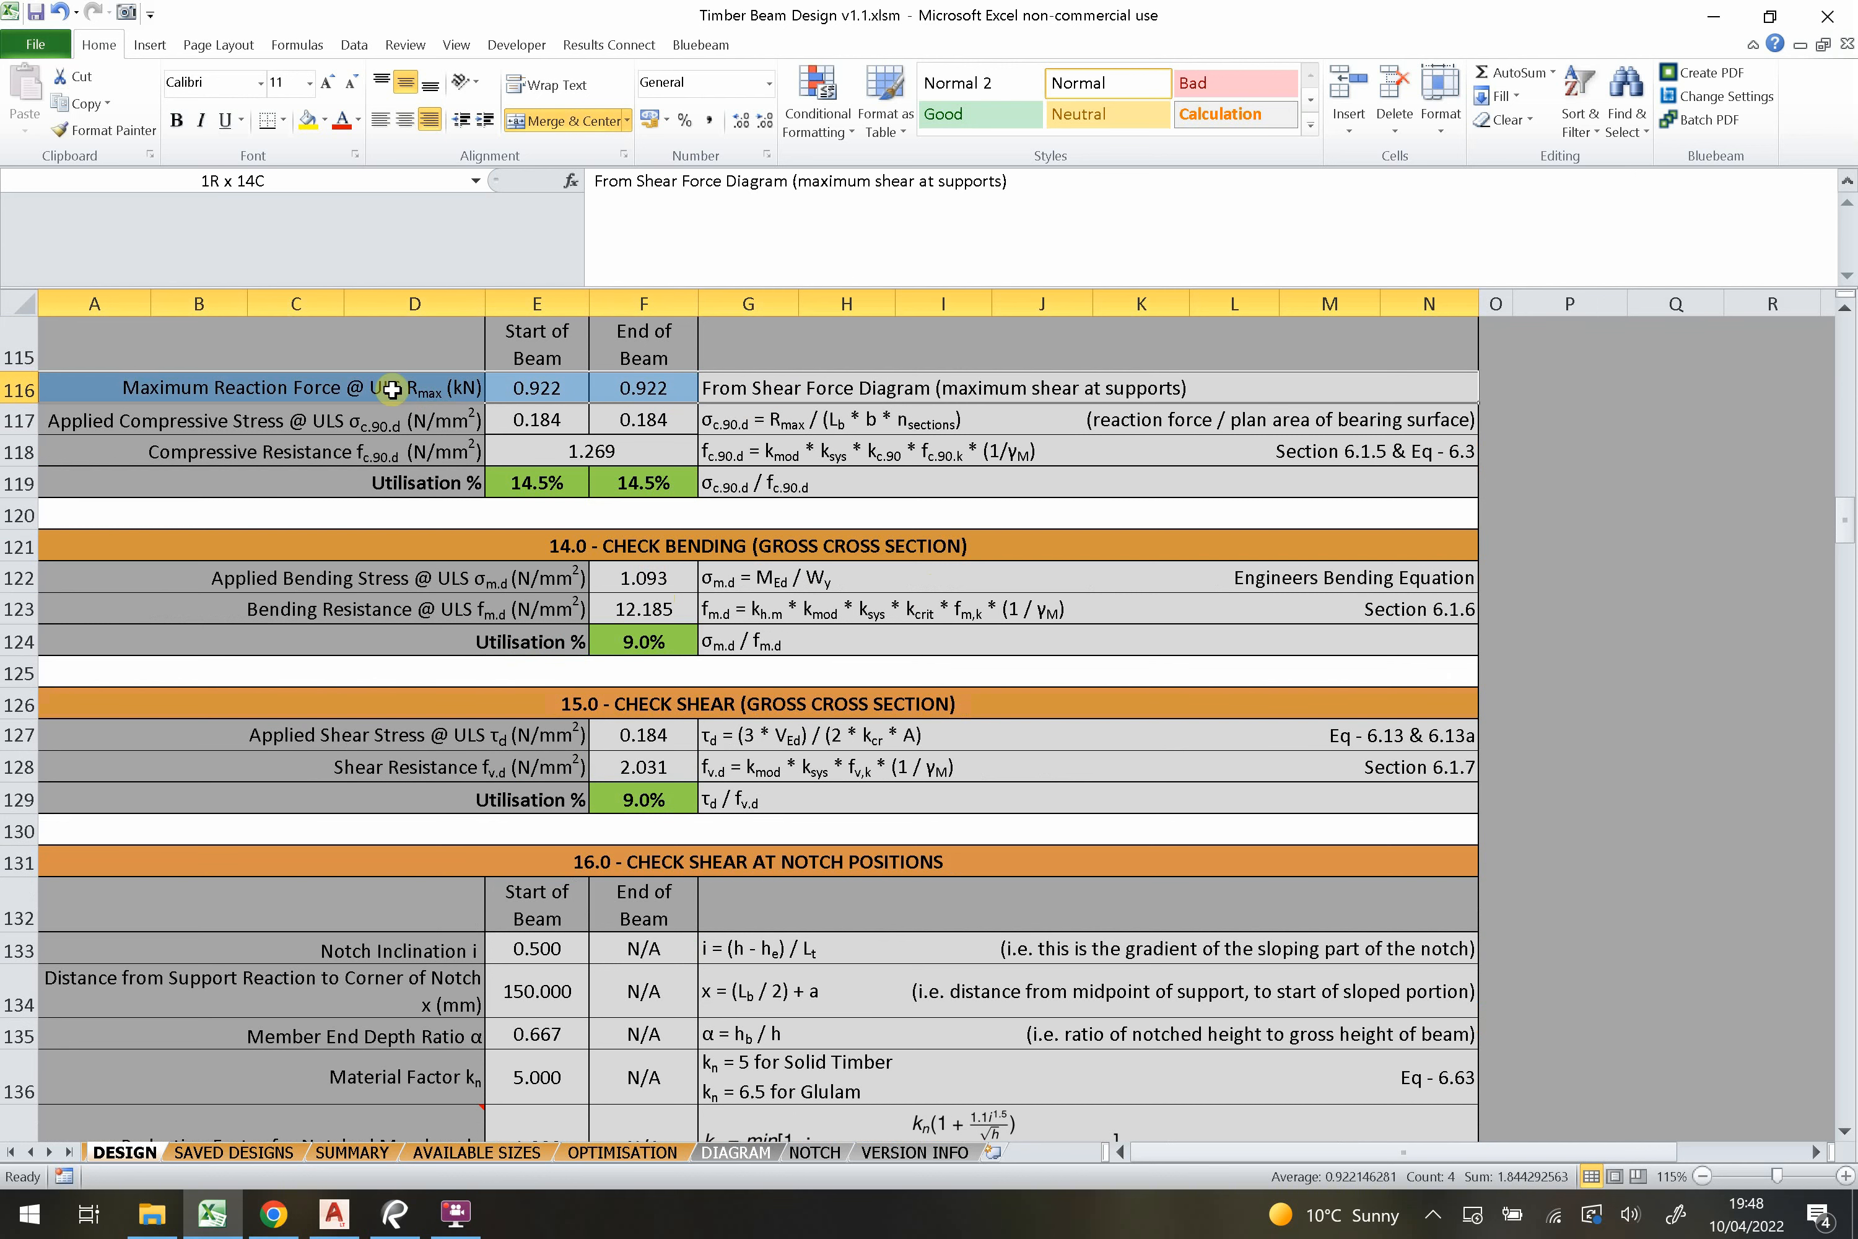
pyautogui.click(272, 420)
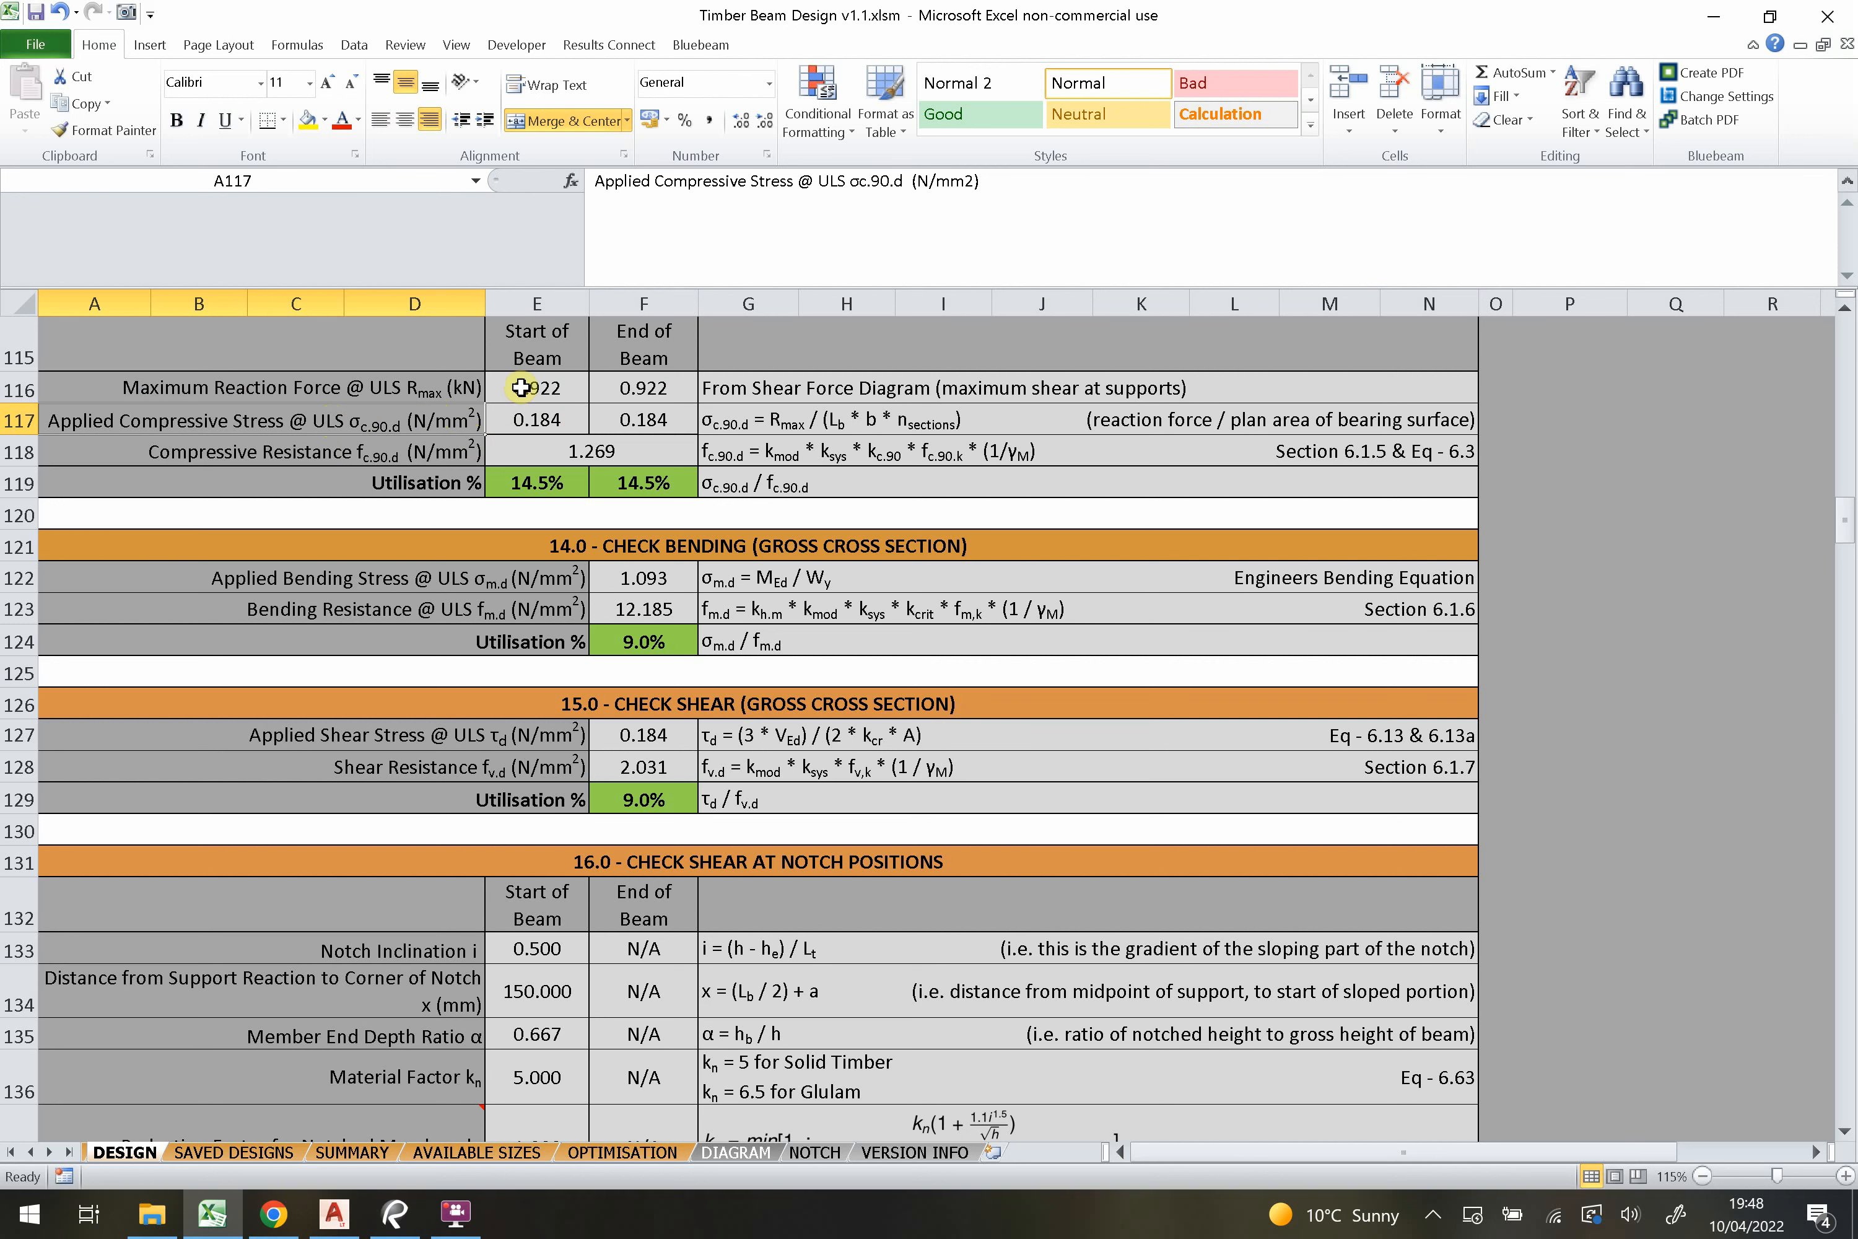
pyautogui.click(849, 425)
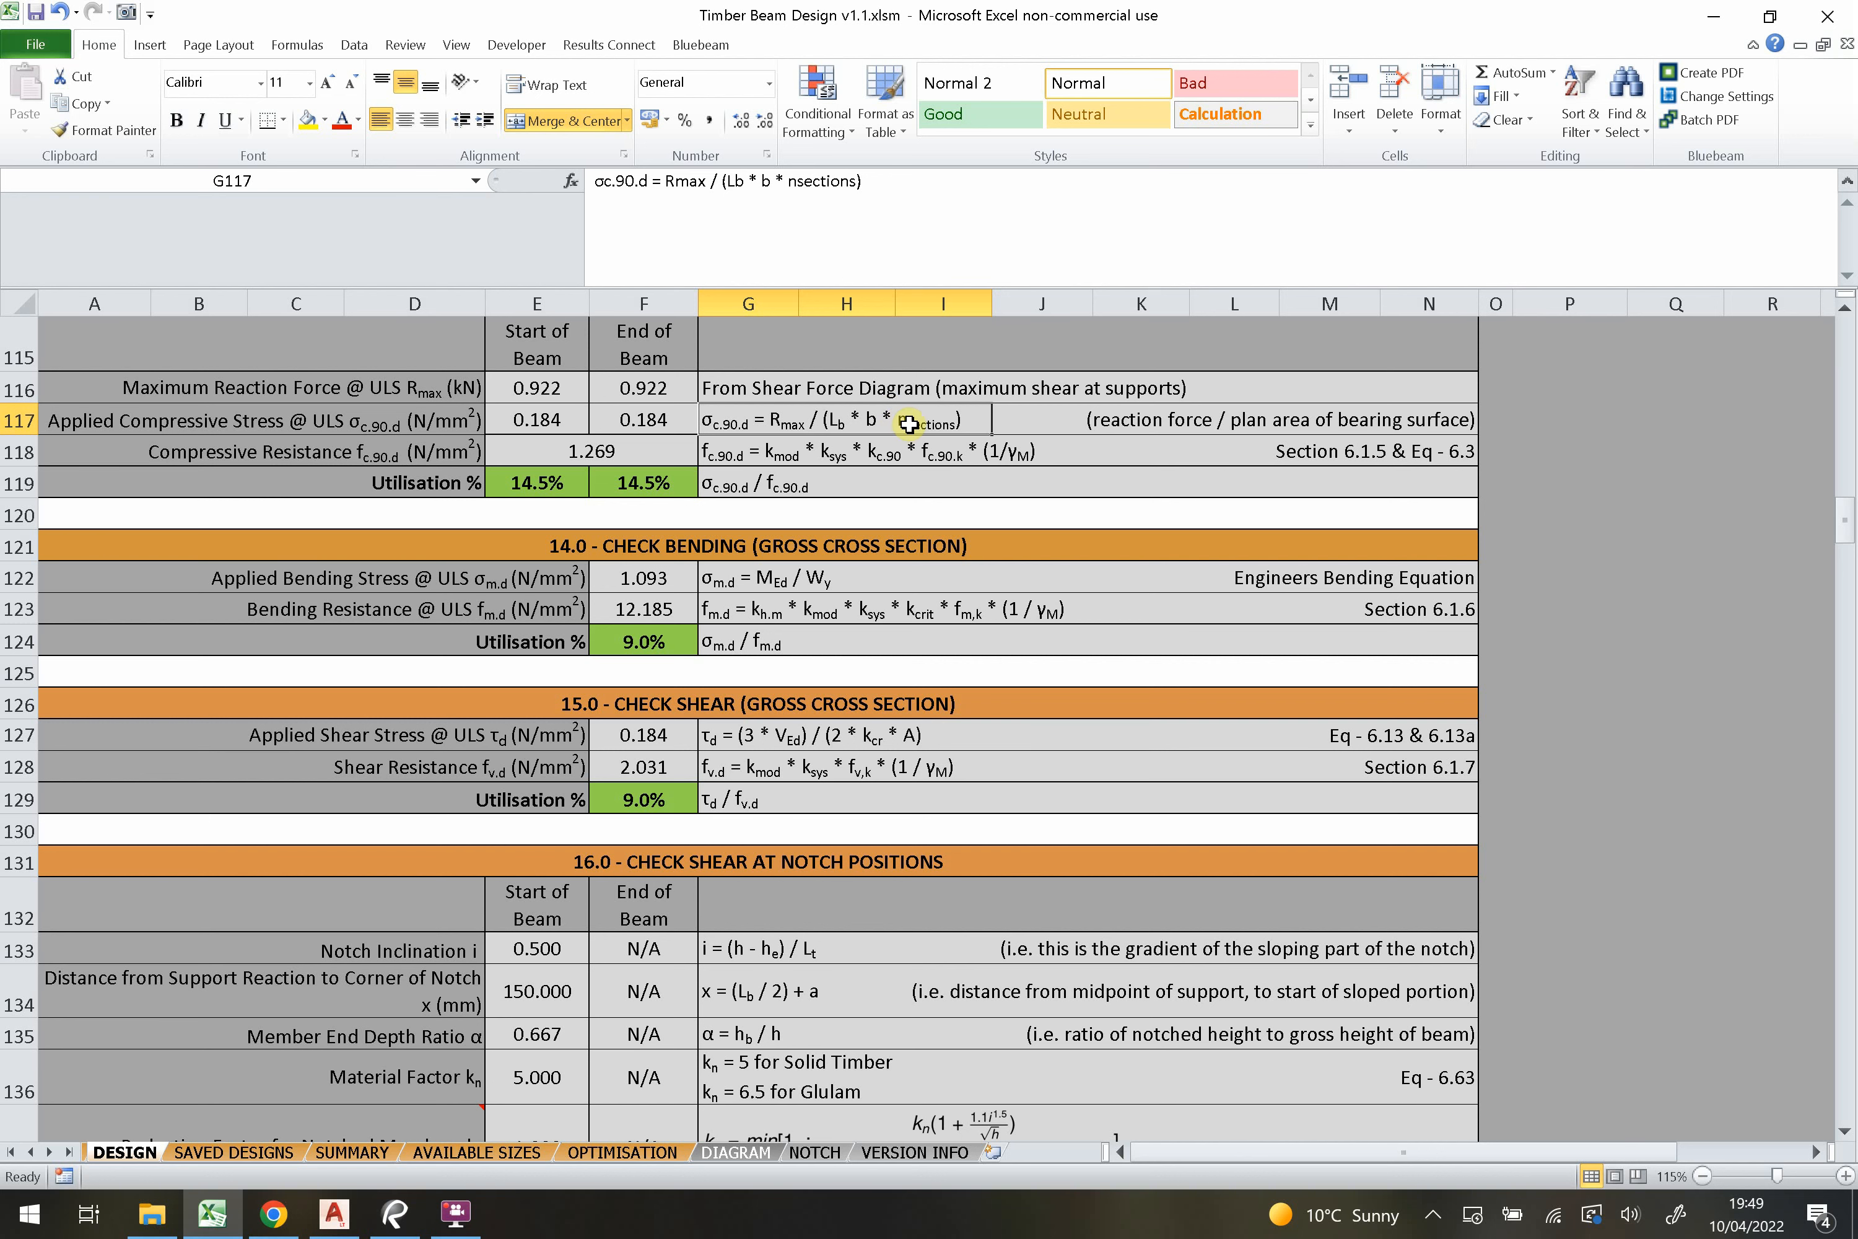
pyautogui.click(417, 462)
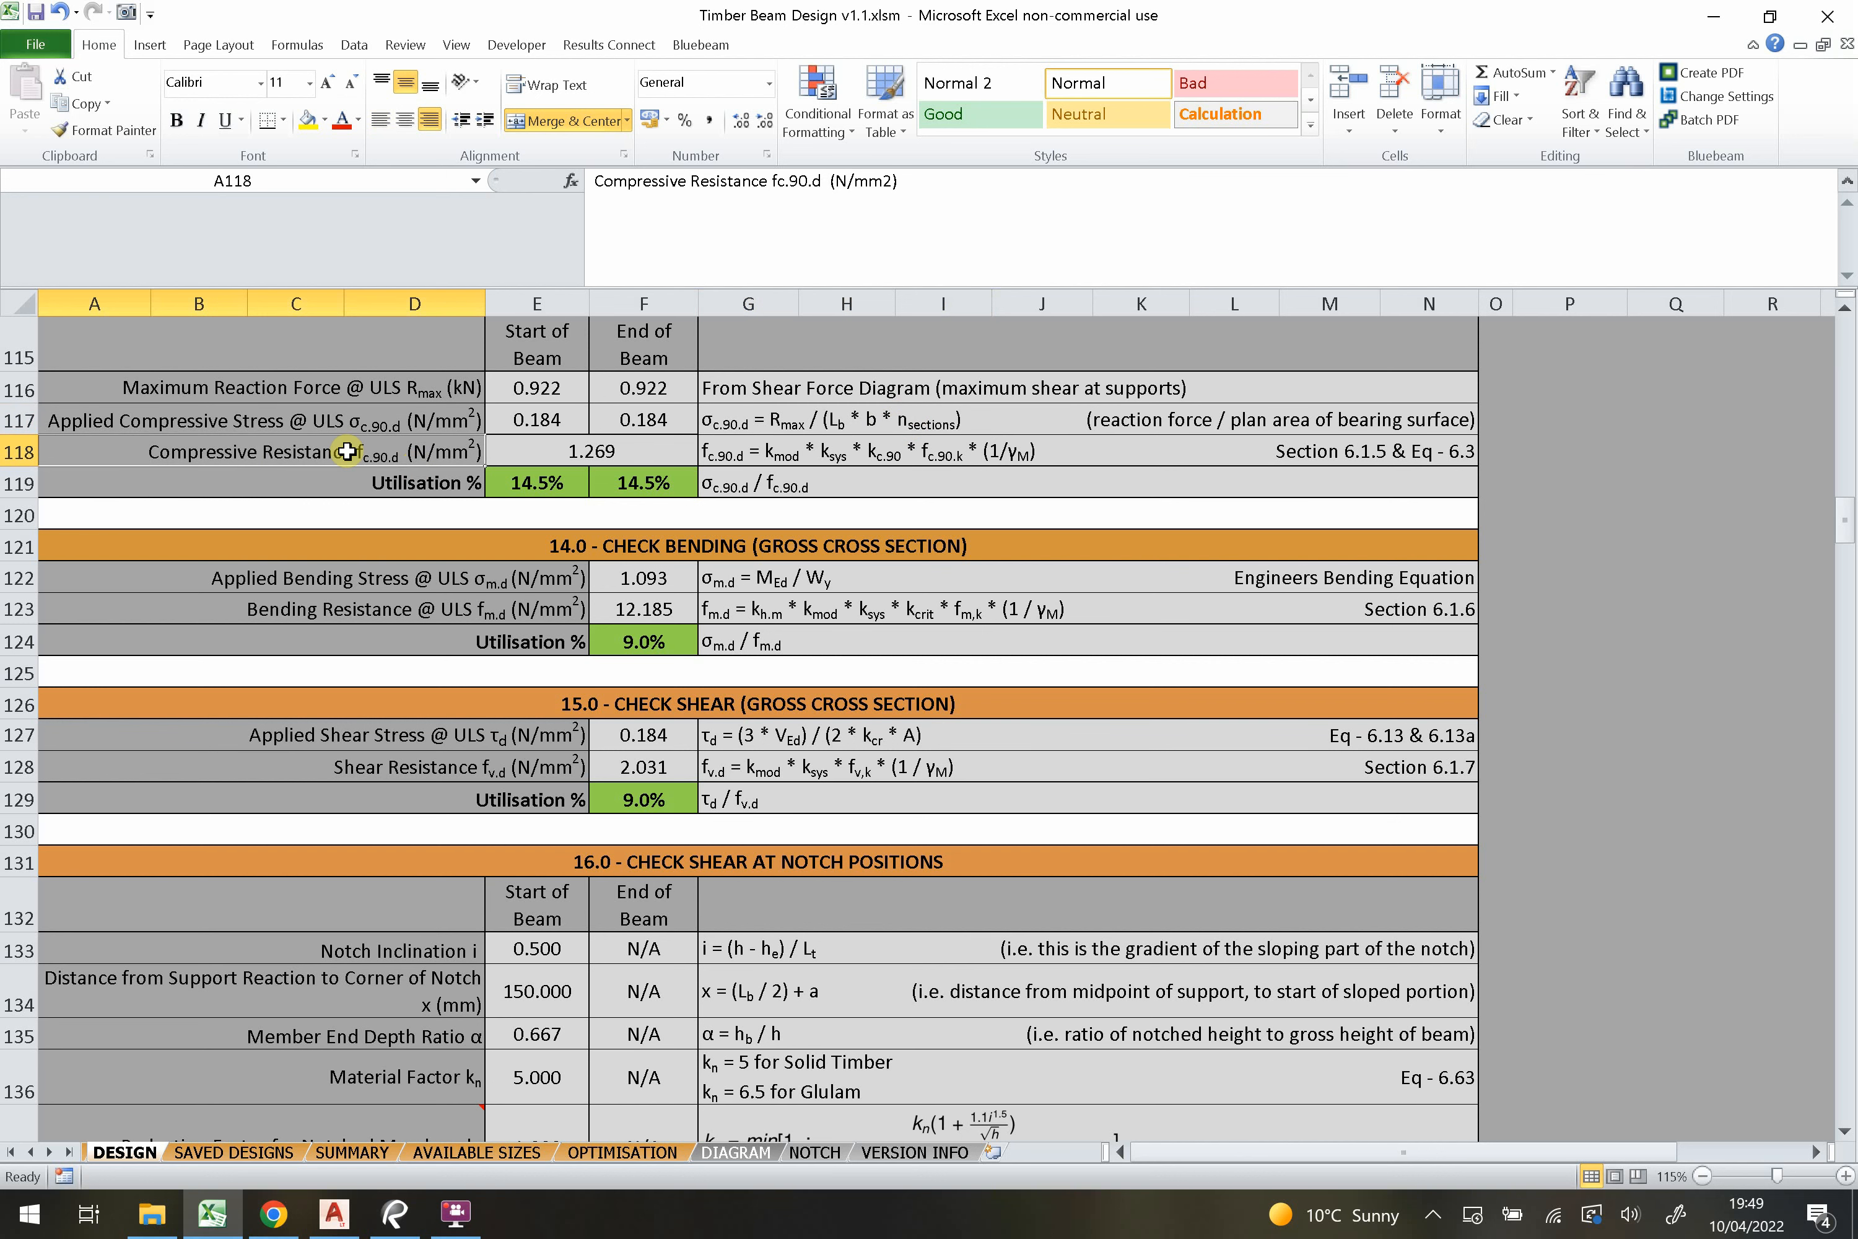
pyautogui.click(806, 454)
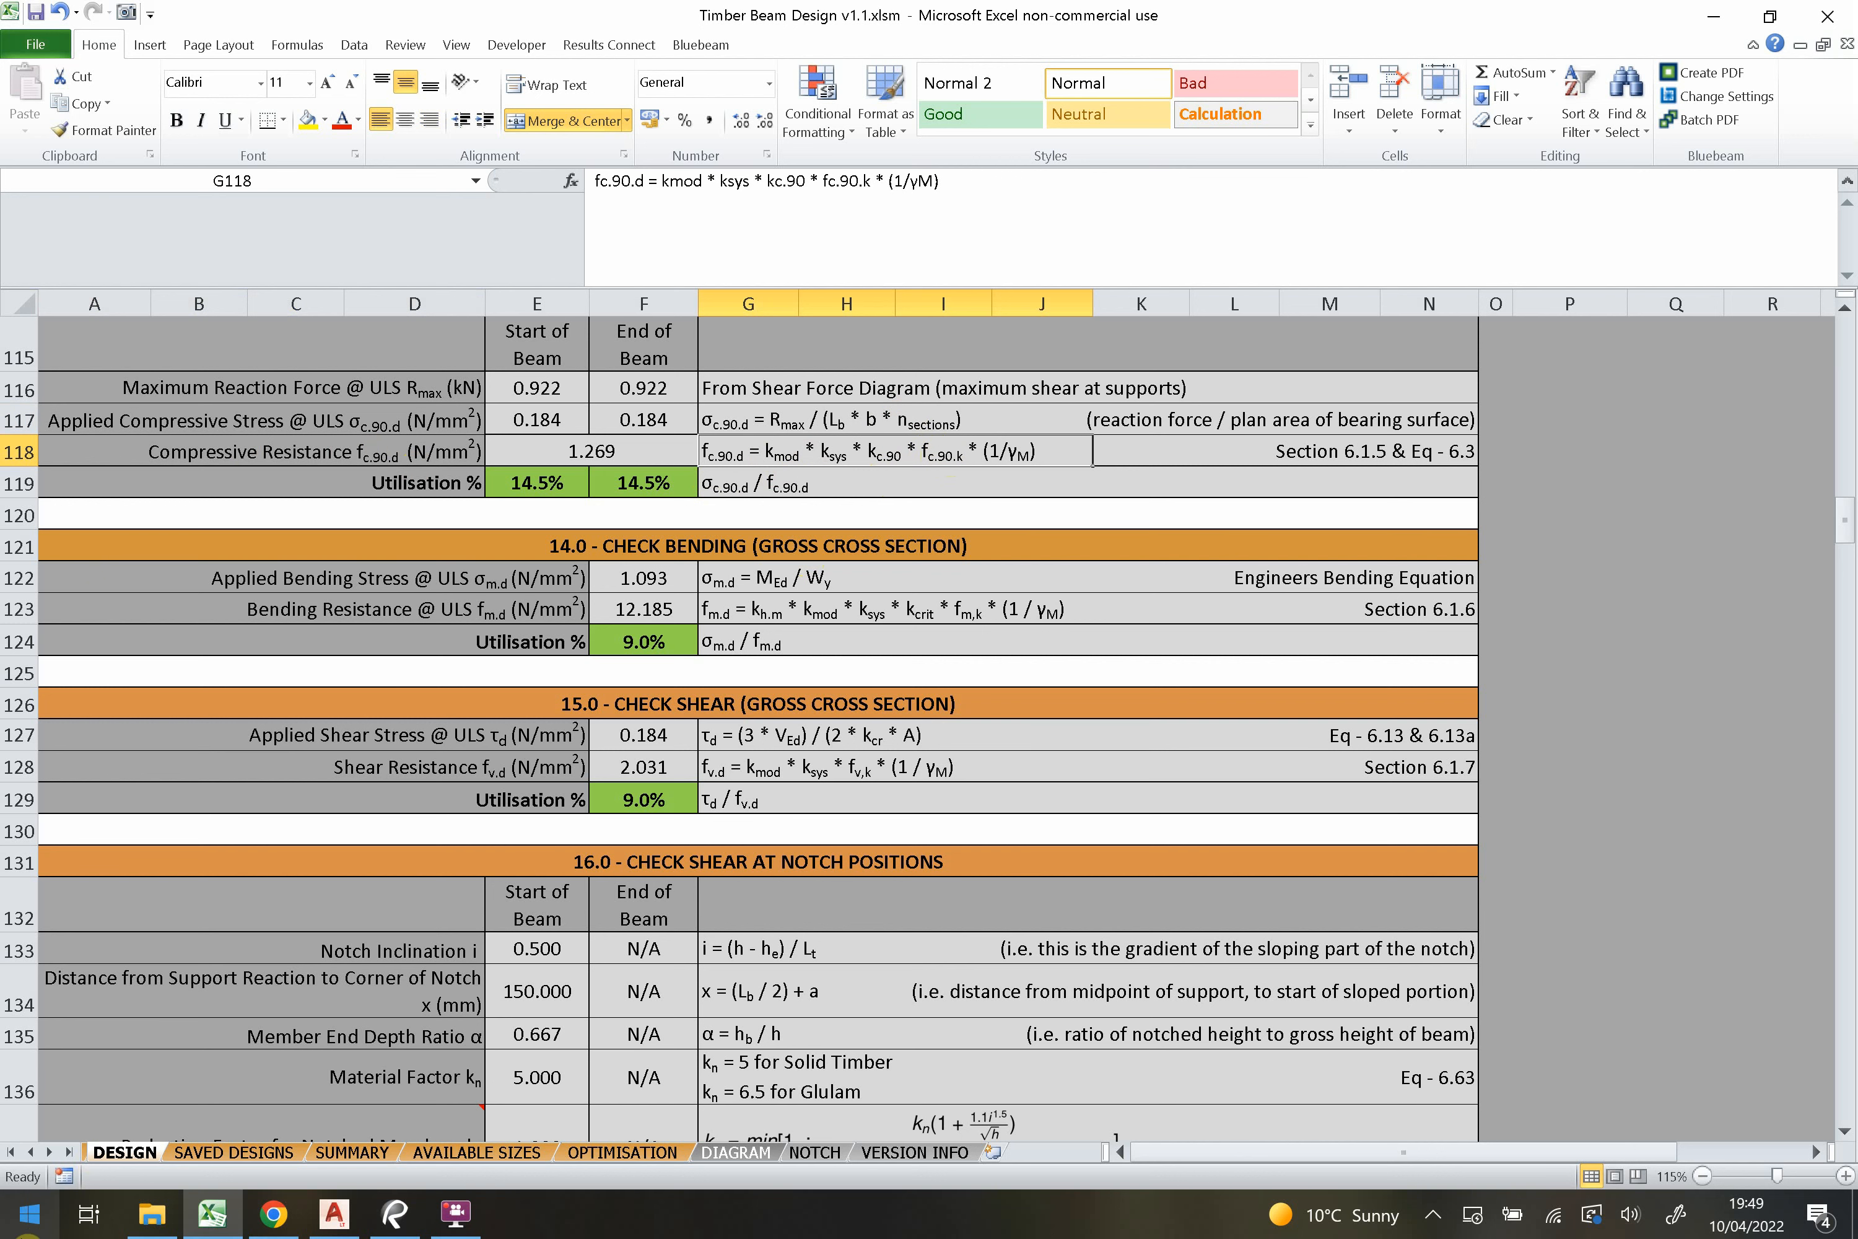
# Open Paint 3D and start a new blank canvas.
pyautogui.click(29, 1215)
pyautogui.write('paint')
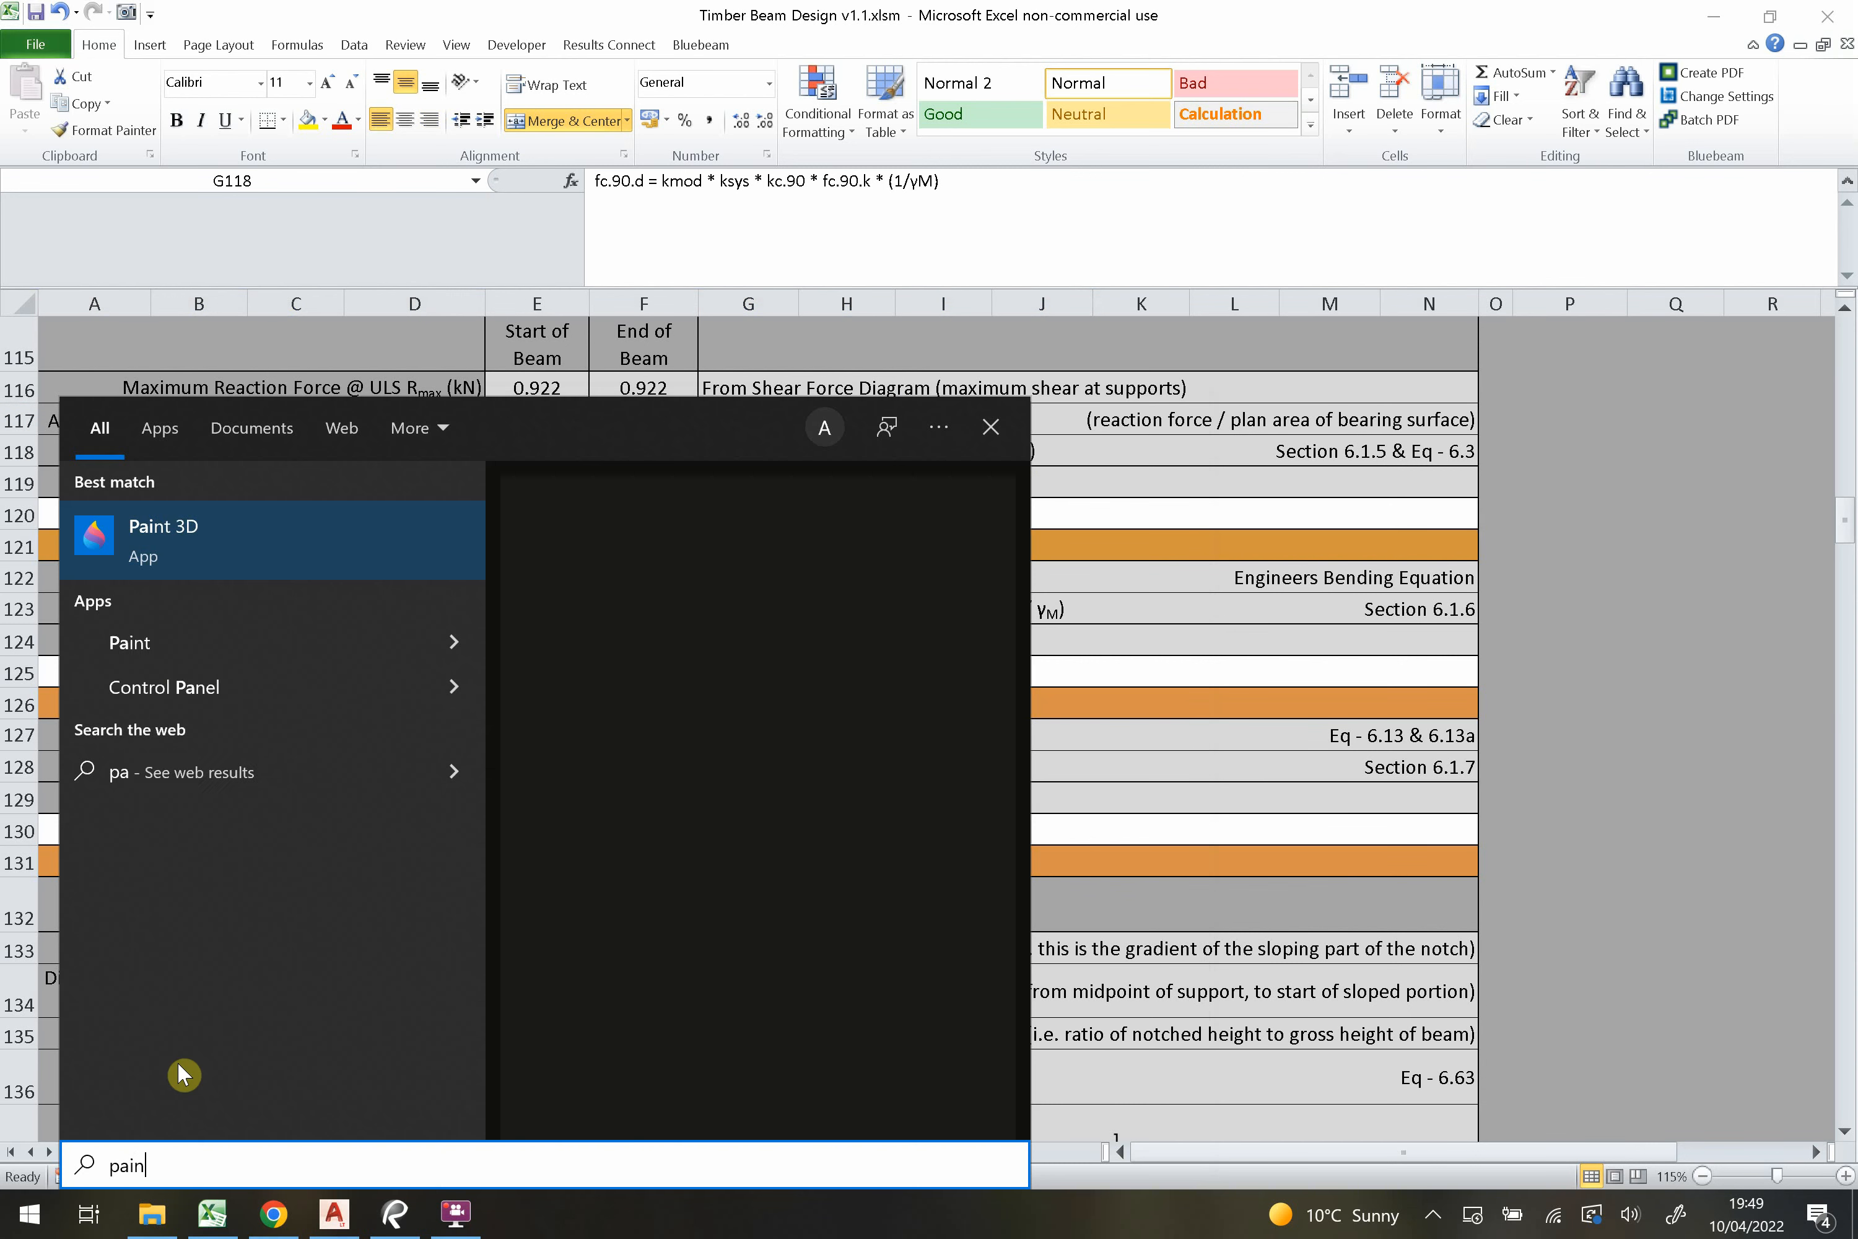
pyautogui.click(166, 541)
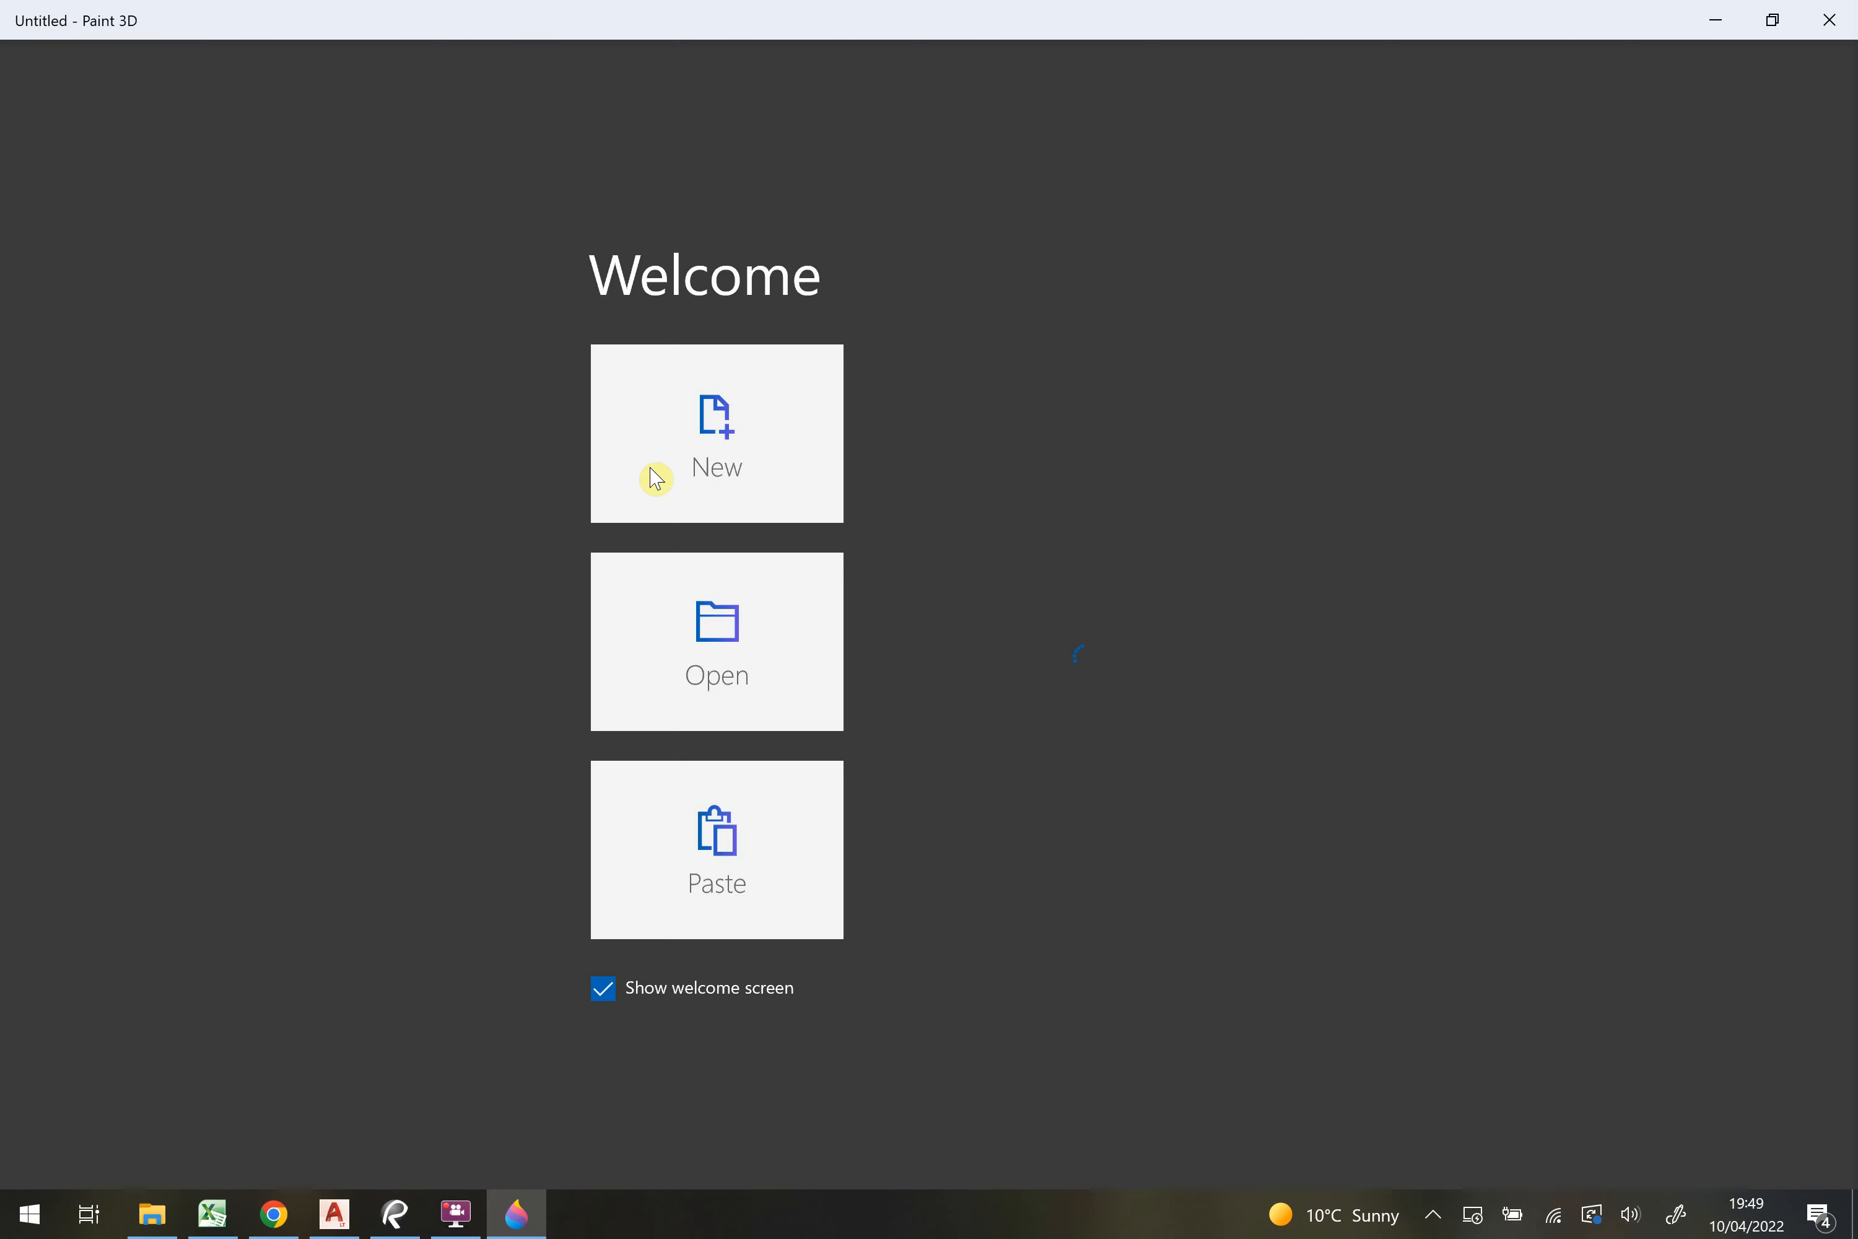
pyautogui.click(656, 478)
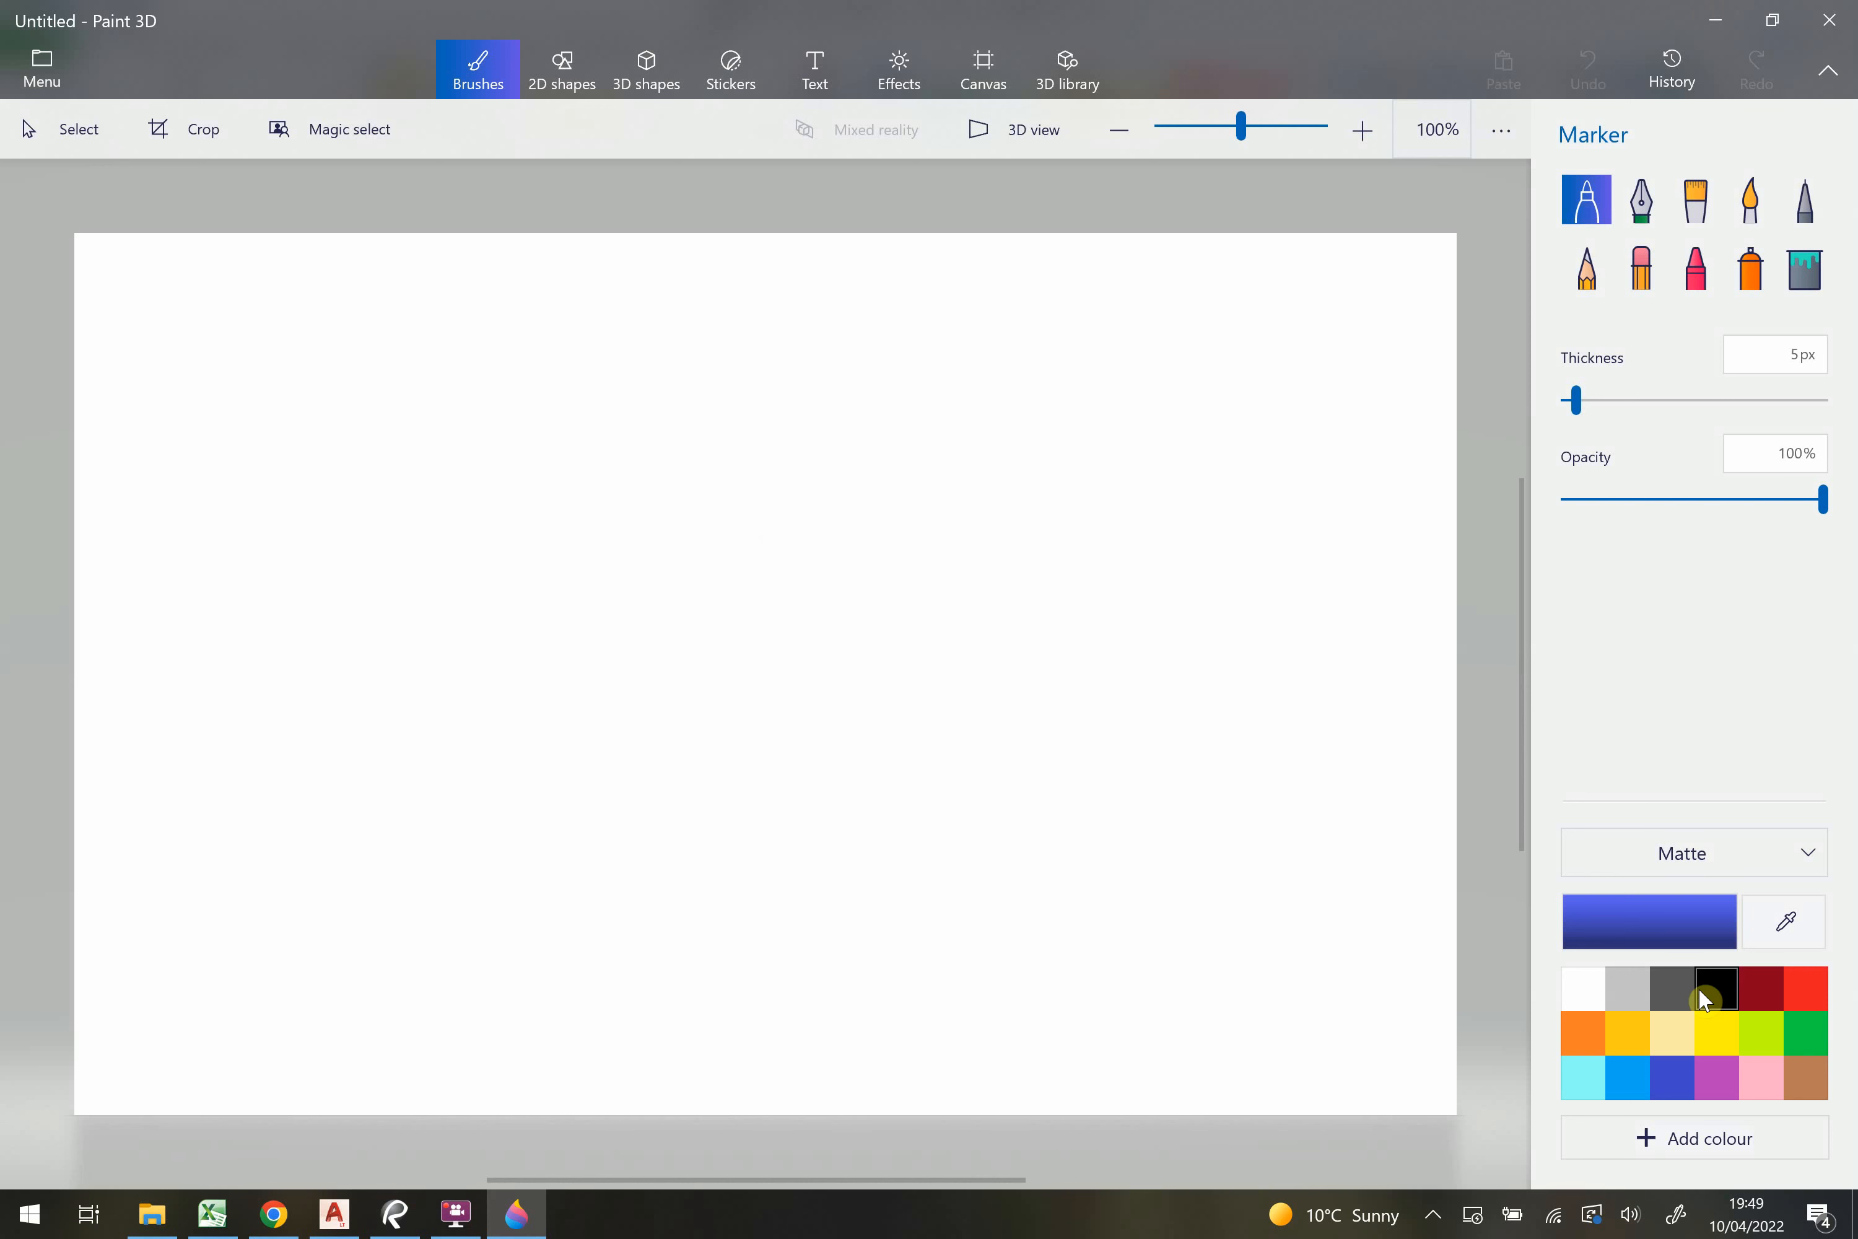
# Sketch a beam end in black with the Marker, resting on a diagonally hatched support beneath its end.
pyautogui.click(1715, 988)
pyautogui.moveTo(1048, 497)
pyautogui.mouseDown()
pyautogui.moveTo(1075, 719)
pyautogui.moveTo(830, 755)
pyautogui.moveTo(289, 762)
pyautogui.moveTo(861, 495)
pyautogui.moveTo(286, 516)
pyautogui.mouseUp()
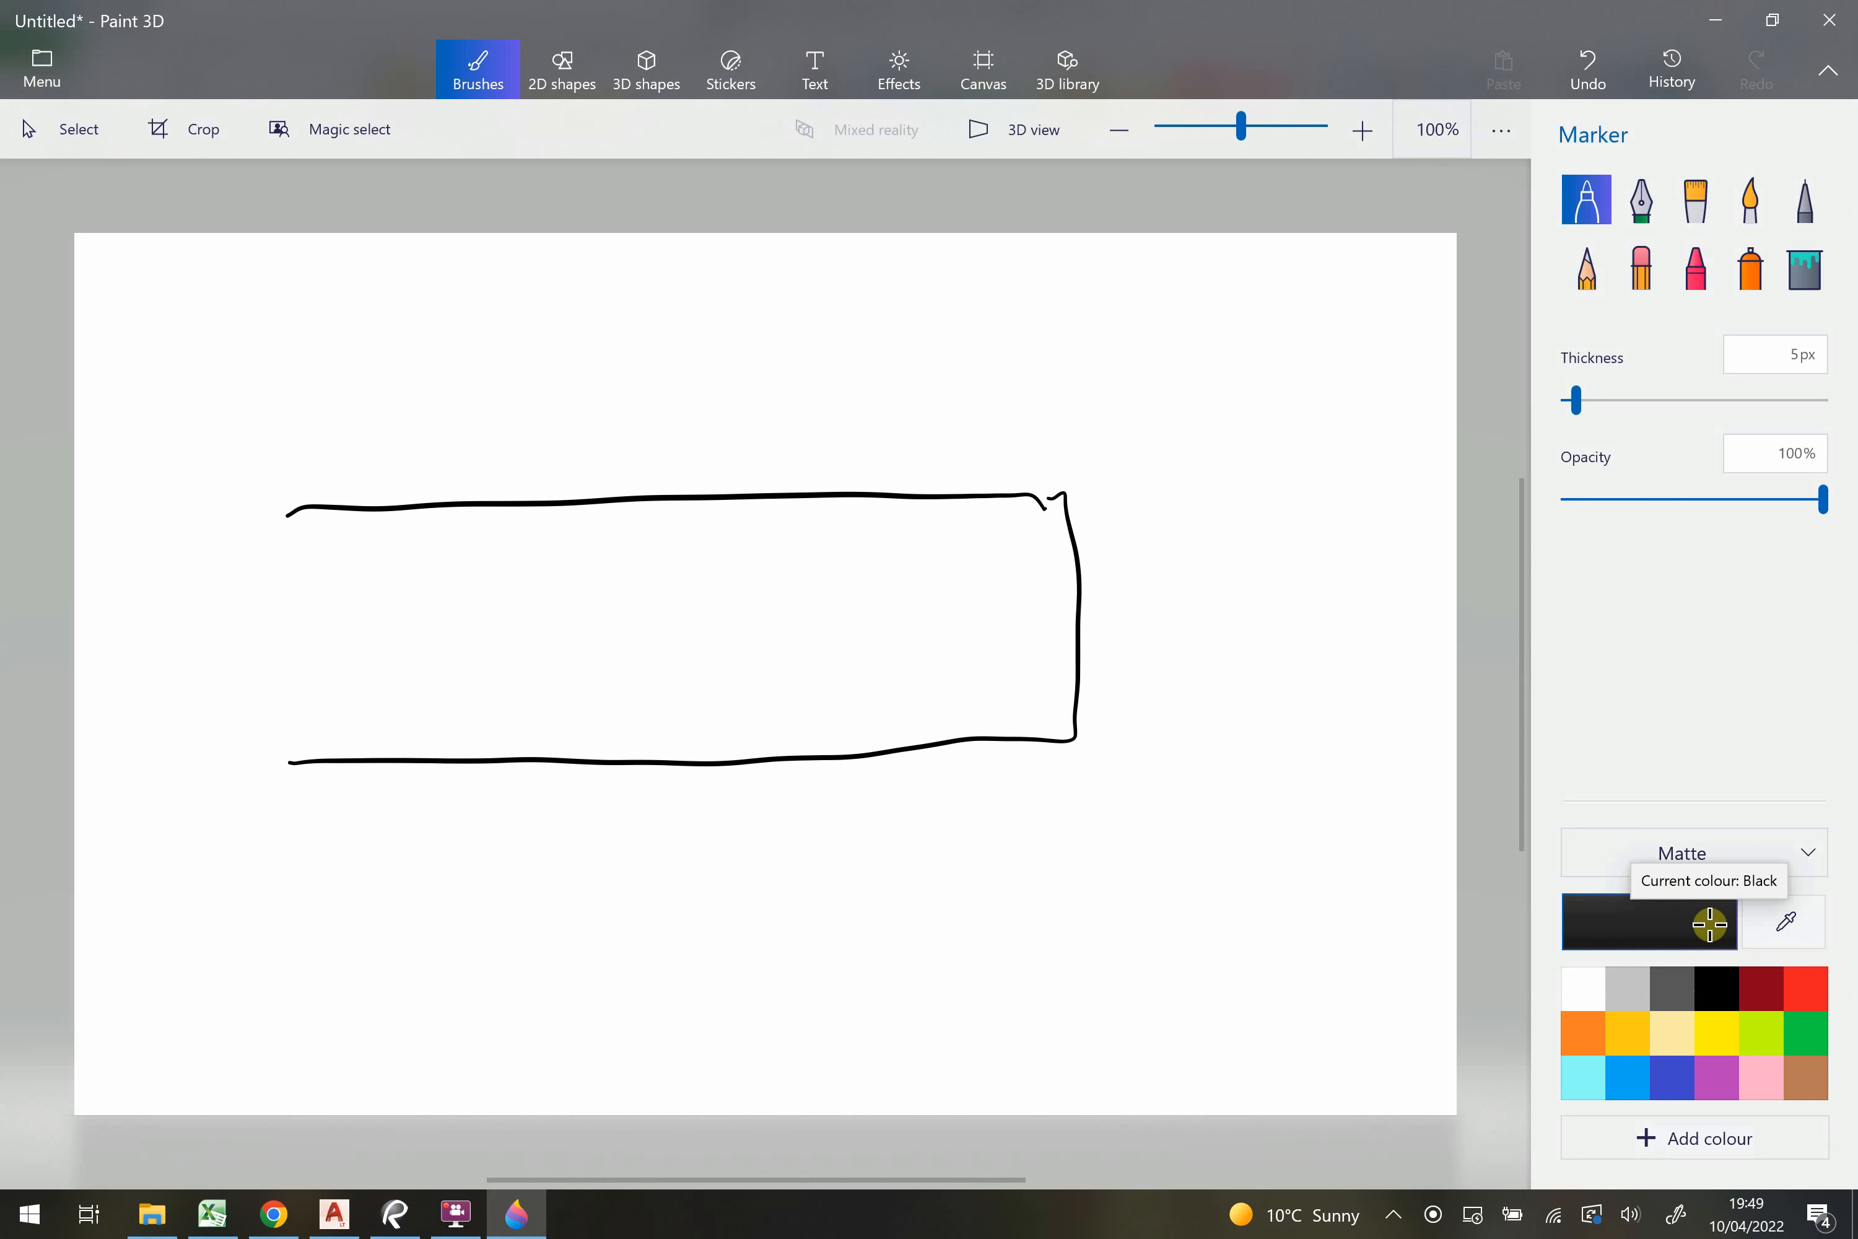
pyautogui.moveTo(1061, 900)
pyautogui.mouseDown()
pyautogui.moveTo(1004, 741)
pyautogui.moveTo(914, 843)
pyautogui.moveTo(916, 941)
pyautogui.moveTo(954, 977)
pyautogui.mouseUp()
pyautogui.moveTo(1050, 850); pyautogui.dragTo(925, 928)
pyautogui.moveTo(1042, 801); pyautogui.dragTo(950, 863)
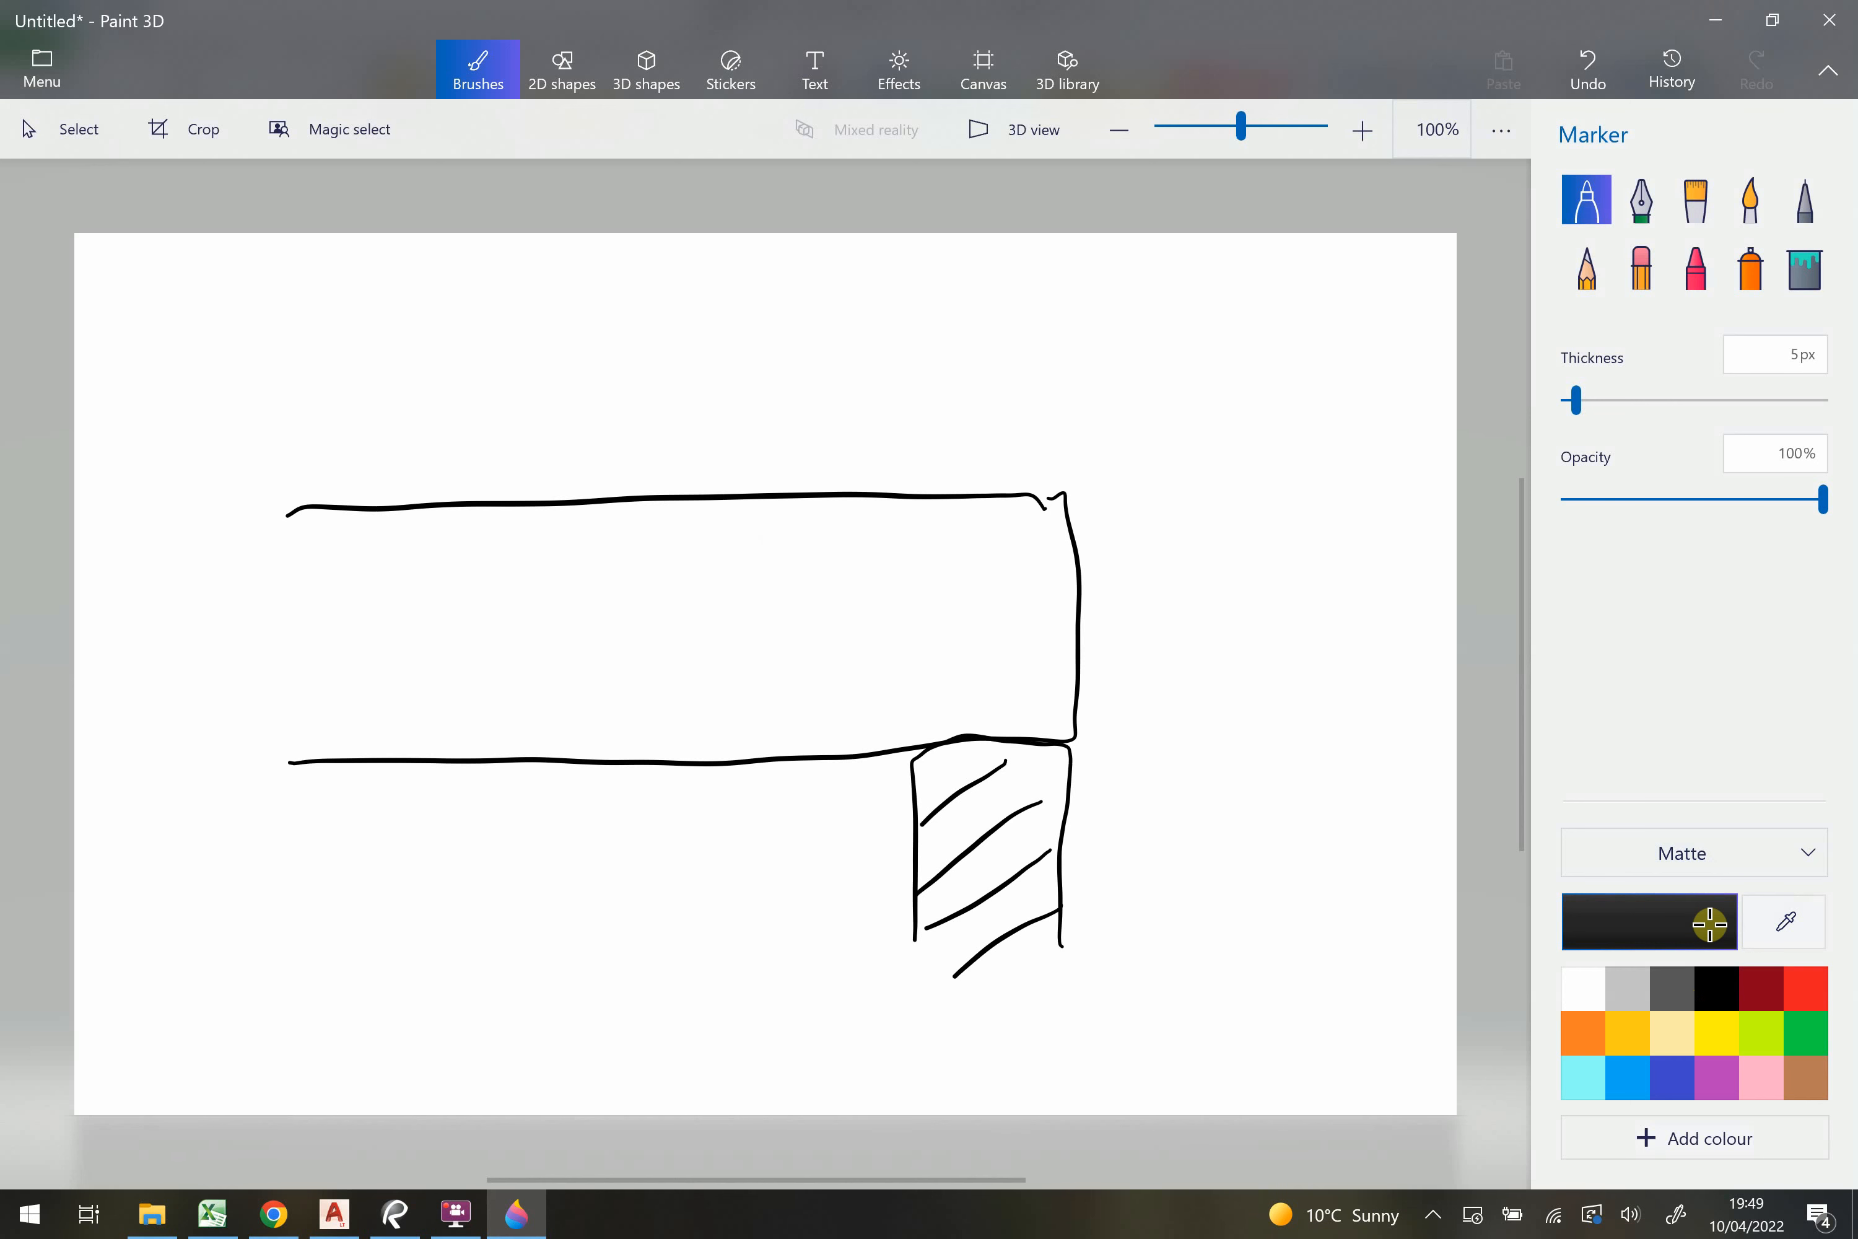
# Draw three red horizontal grain lines along the length of the sketched beam.
pyautogui.click(1806, 988)
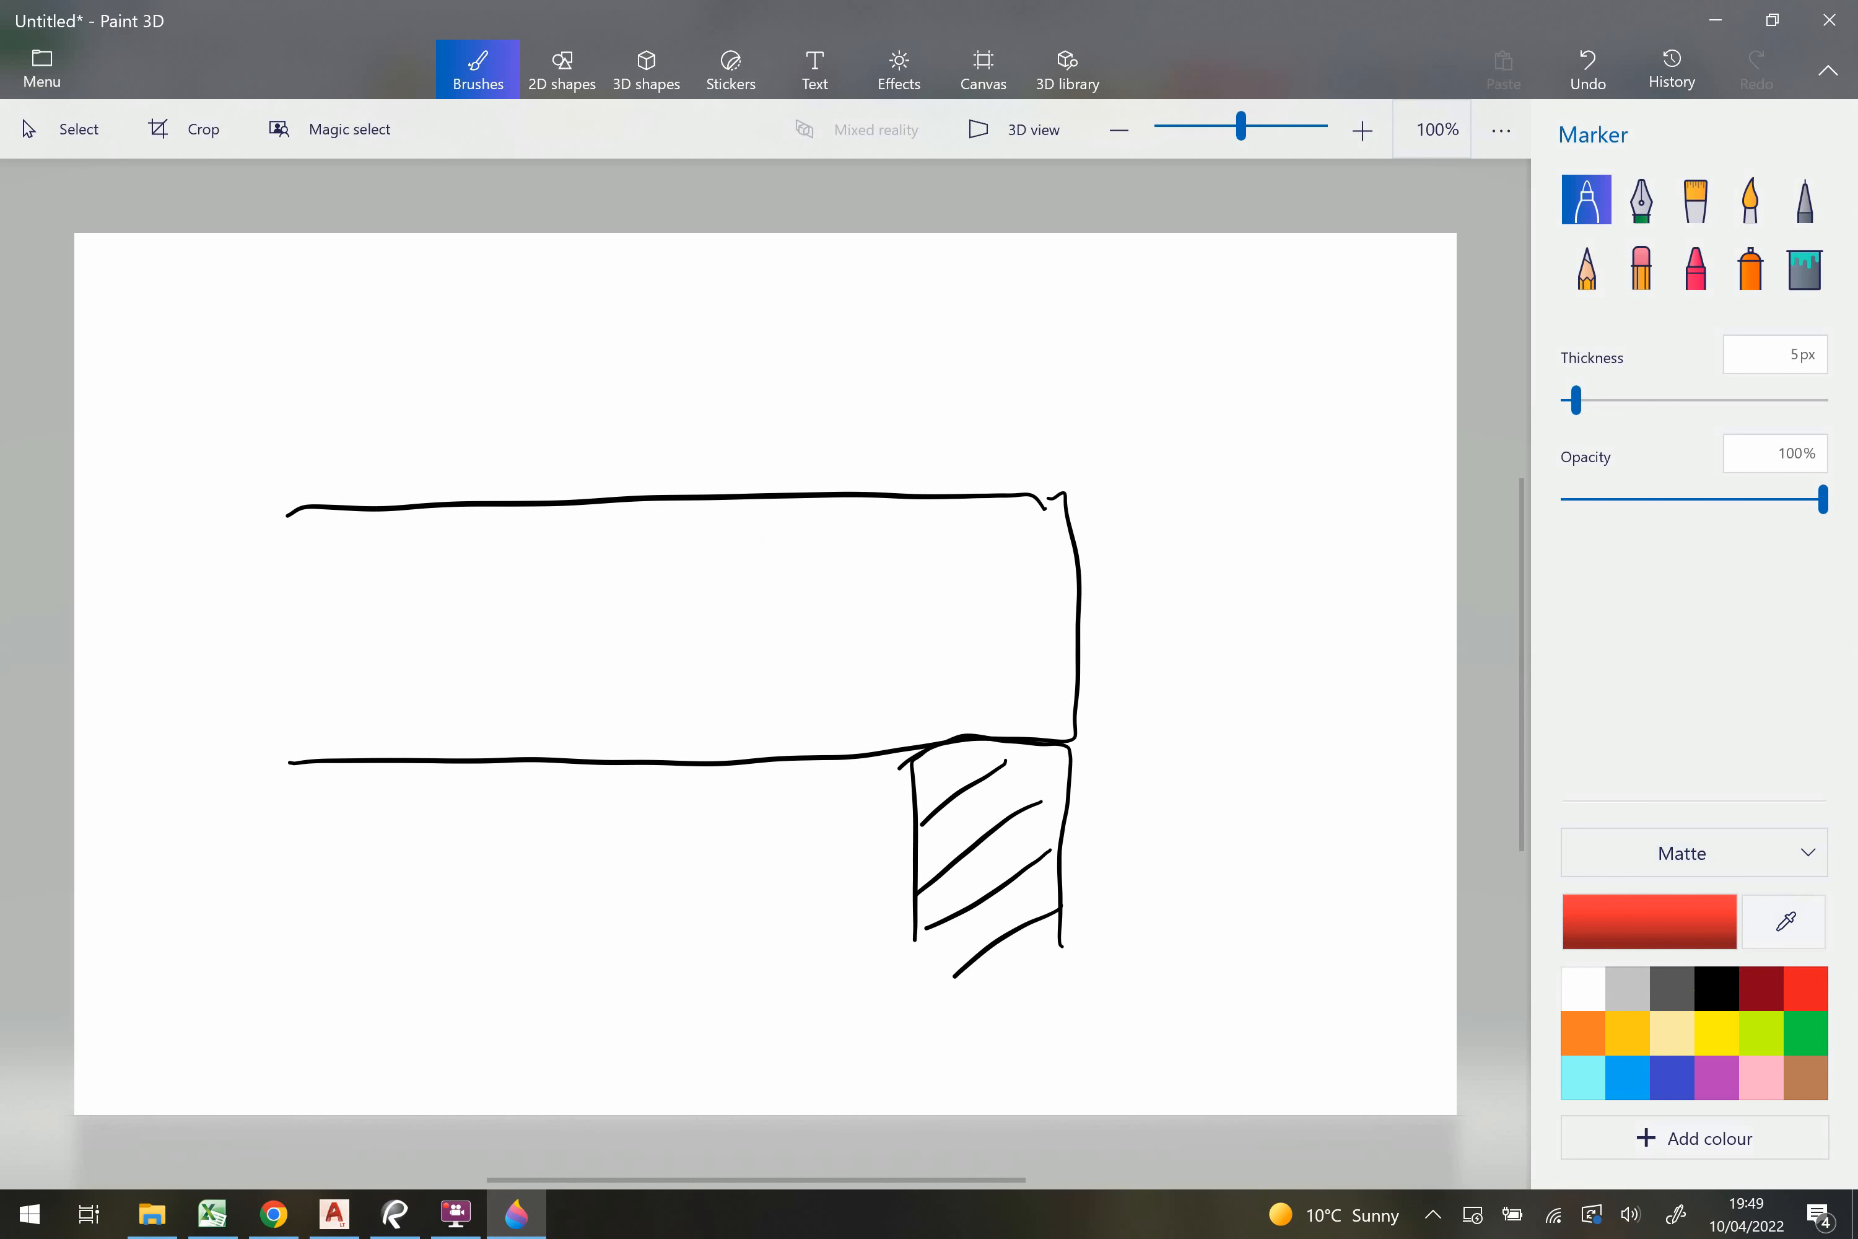
pyautogui.moveTo(1055, 550); pyautogui.dragTo(382, 572)
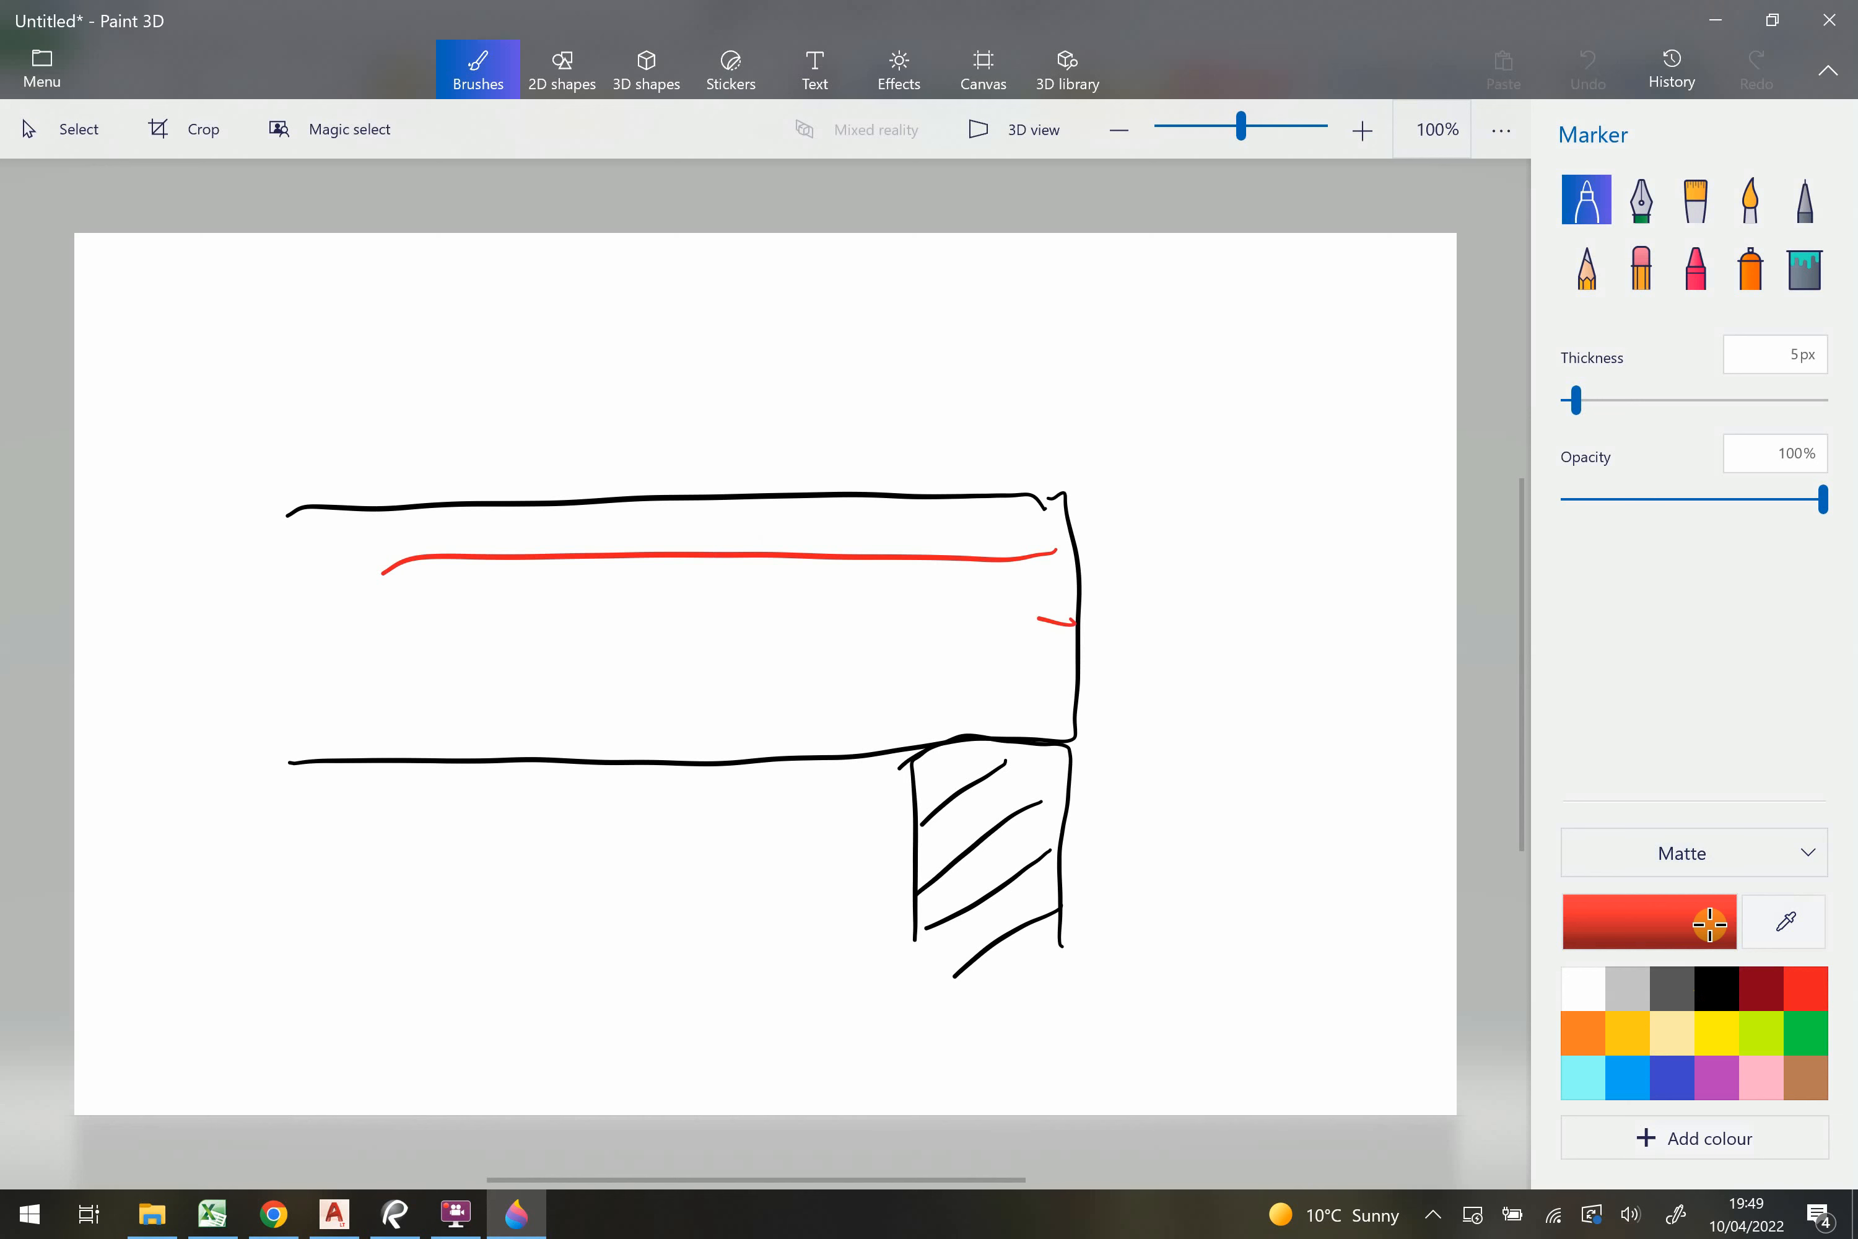
pyautogui.moveTo(1038, 617); pyautogui.dragTo(398, 649)
pyautogui.moveTo(1012, 690); pyautogui.dragTo(387, 714)
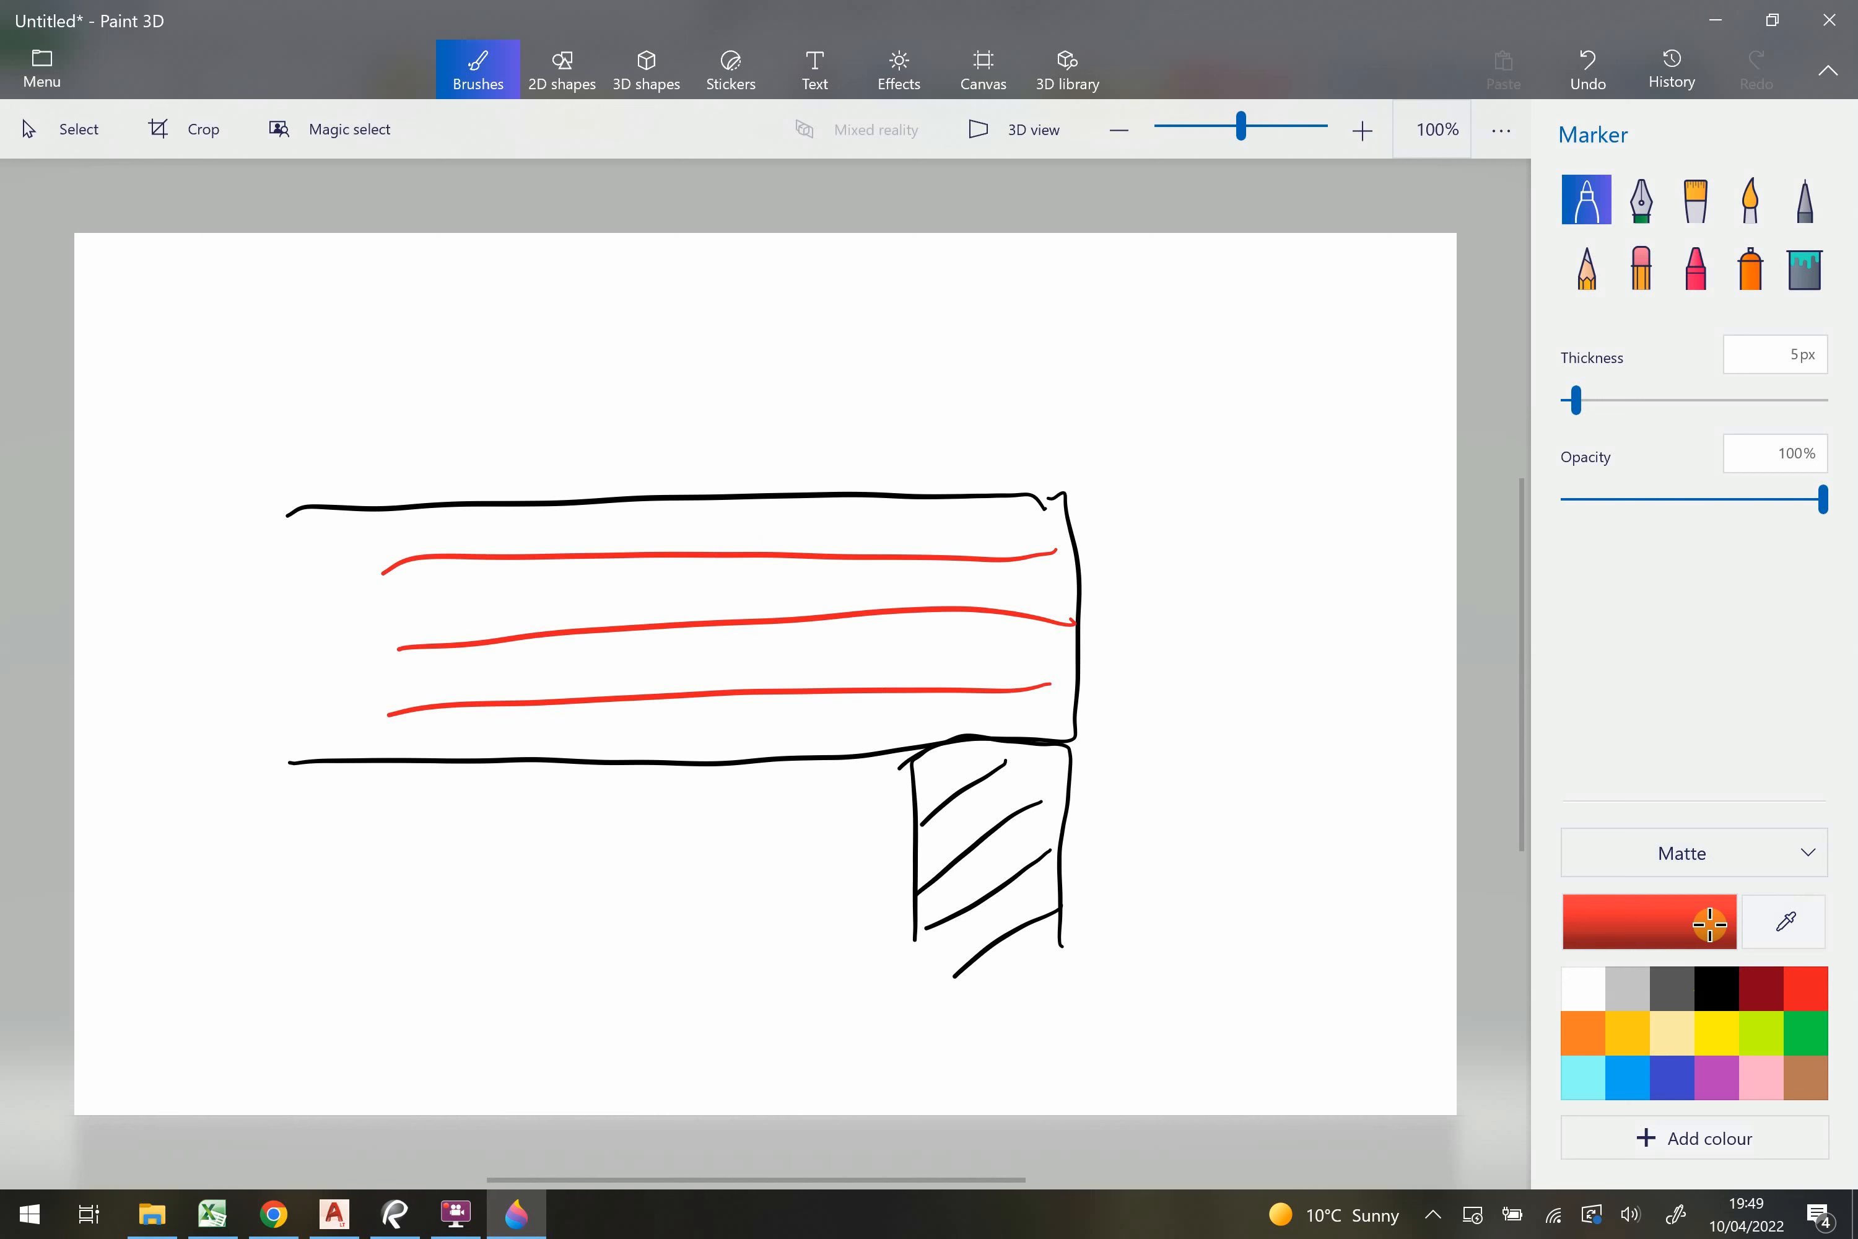
# Draw red vertical lines across the beam, then circle the line crossings and the bearing area above the support.
pyautogui.moveTo(744, 324)
pyautogui.mouseDown()
pyautogui.moveTo(734, 920)
pyautogui.moveTo(762, 448)
pyautogui.moveTo(765, 945)
pyautogui.moveTo(812, 690)
pyautogui.moveTo(824, 947)
pyautogui.mouseUp()
pyautogui.moveTo(850, 333); pyautogui.dragTo(869, 905)
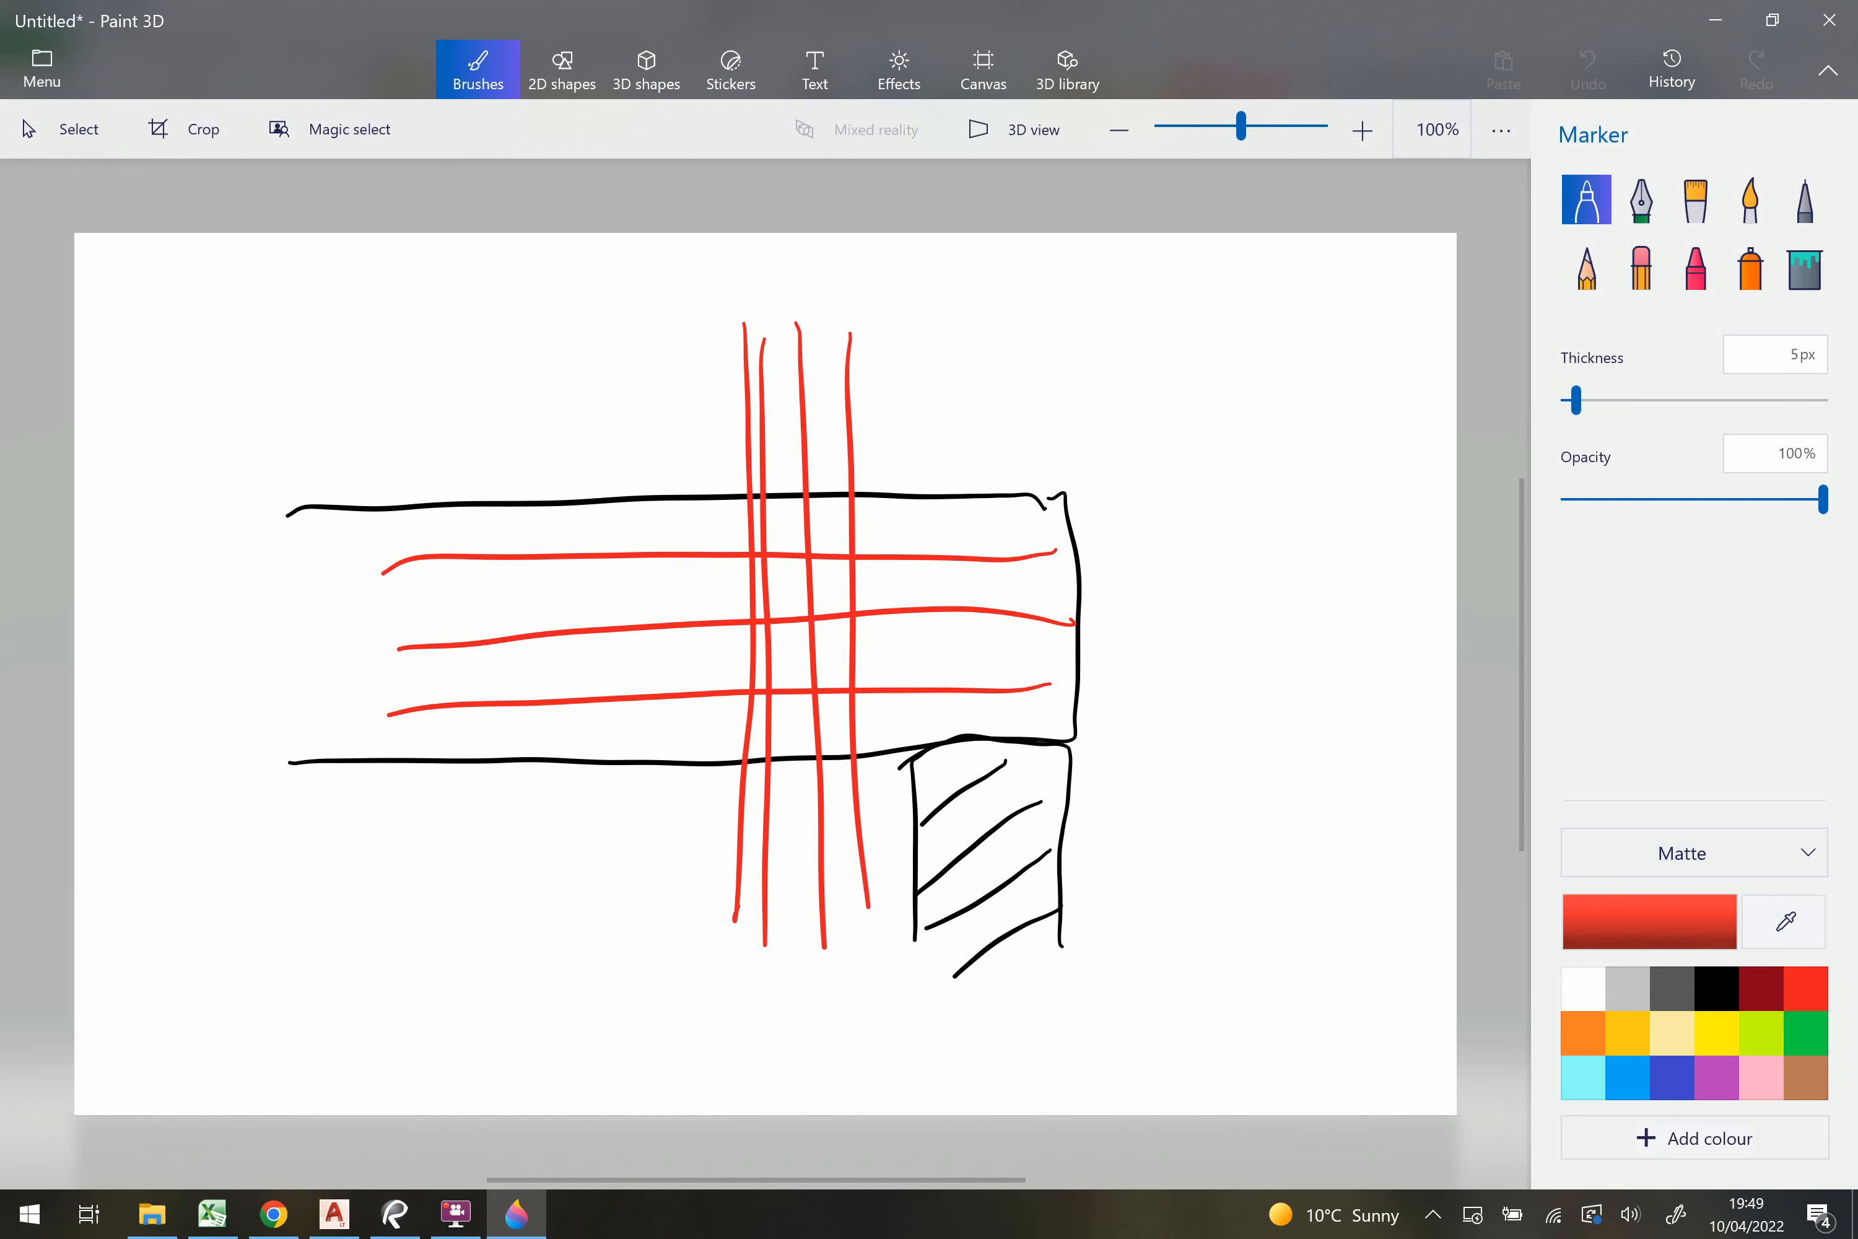
pyautogui.moveTo(880, 508)
pyautogui.mouseDown()
pyautogui.moveTo(764, 493)
pyautogui.moveTo(883, 631)
pyautogui.mouseUp()
pyautogui.moveTo(1031, 716)
pyautogui.mouseDown()
pyautogui.moveTo(1075, 719)
pyautogui.moveTo(986, 681)
pyautogui.mouseUp()
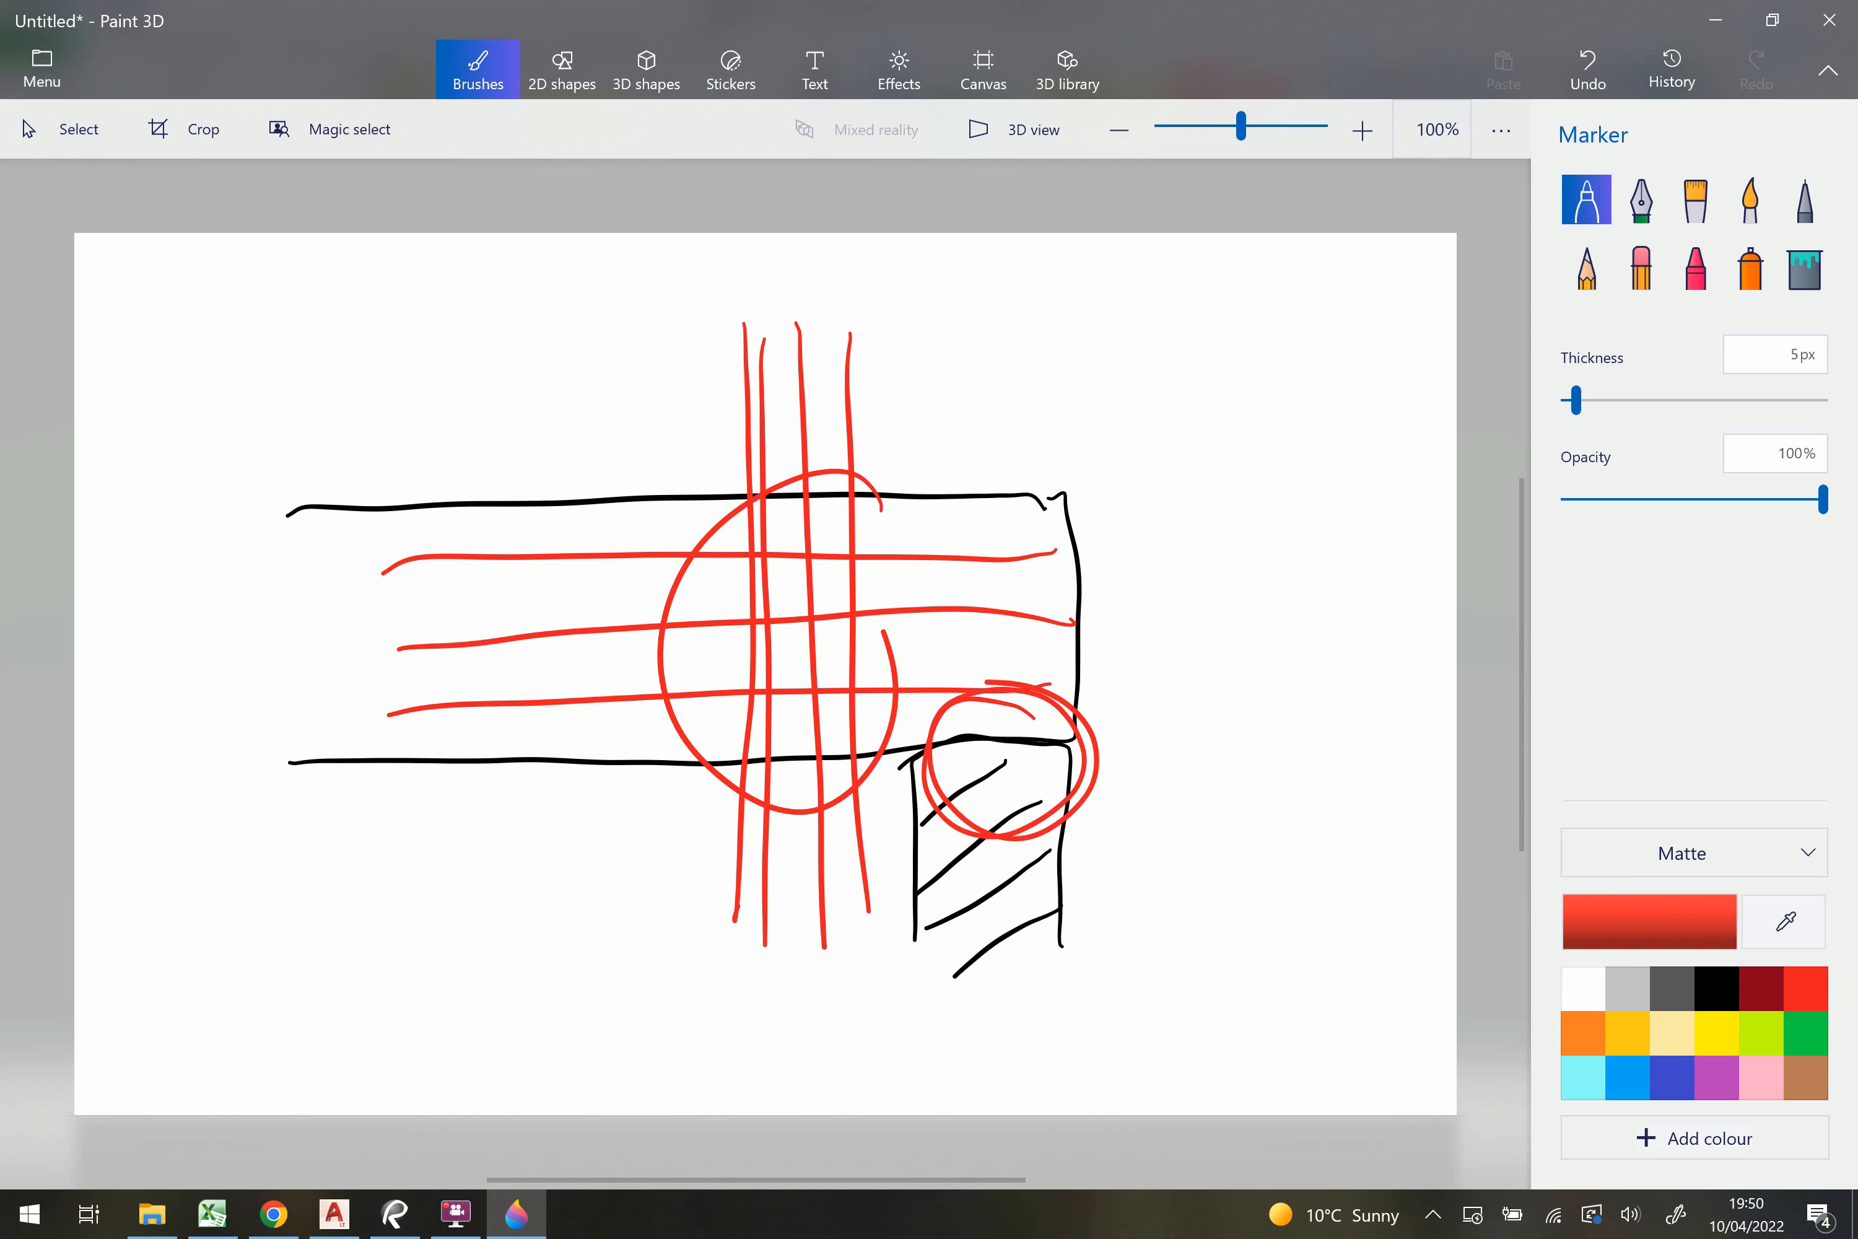
# Replace the sketch with a new blank canvas without saving it, and switch back to the timber beam workbook in Excel.
pyautogui.hotkey('ctrl', 'n')
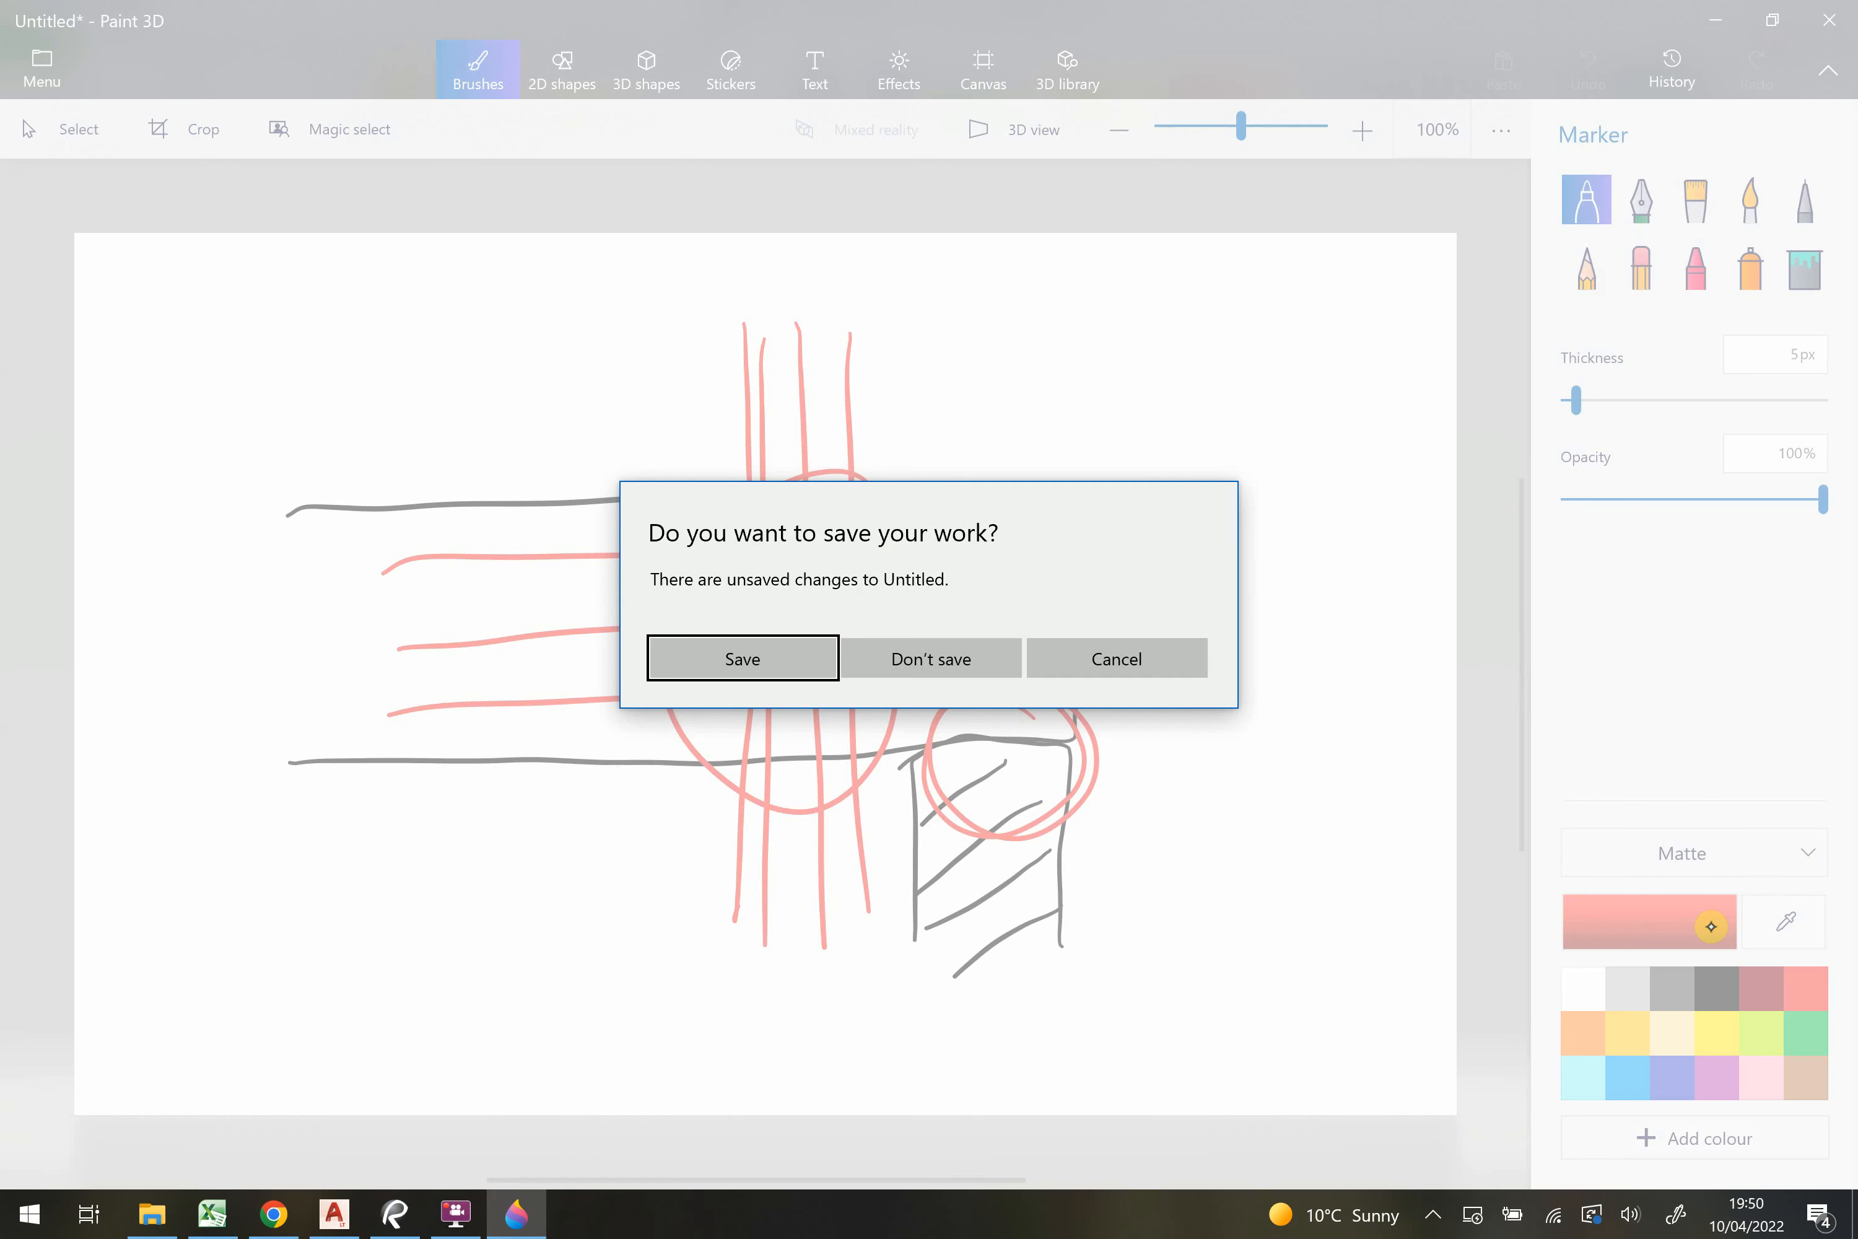
pyautogui.click(984, 653)
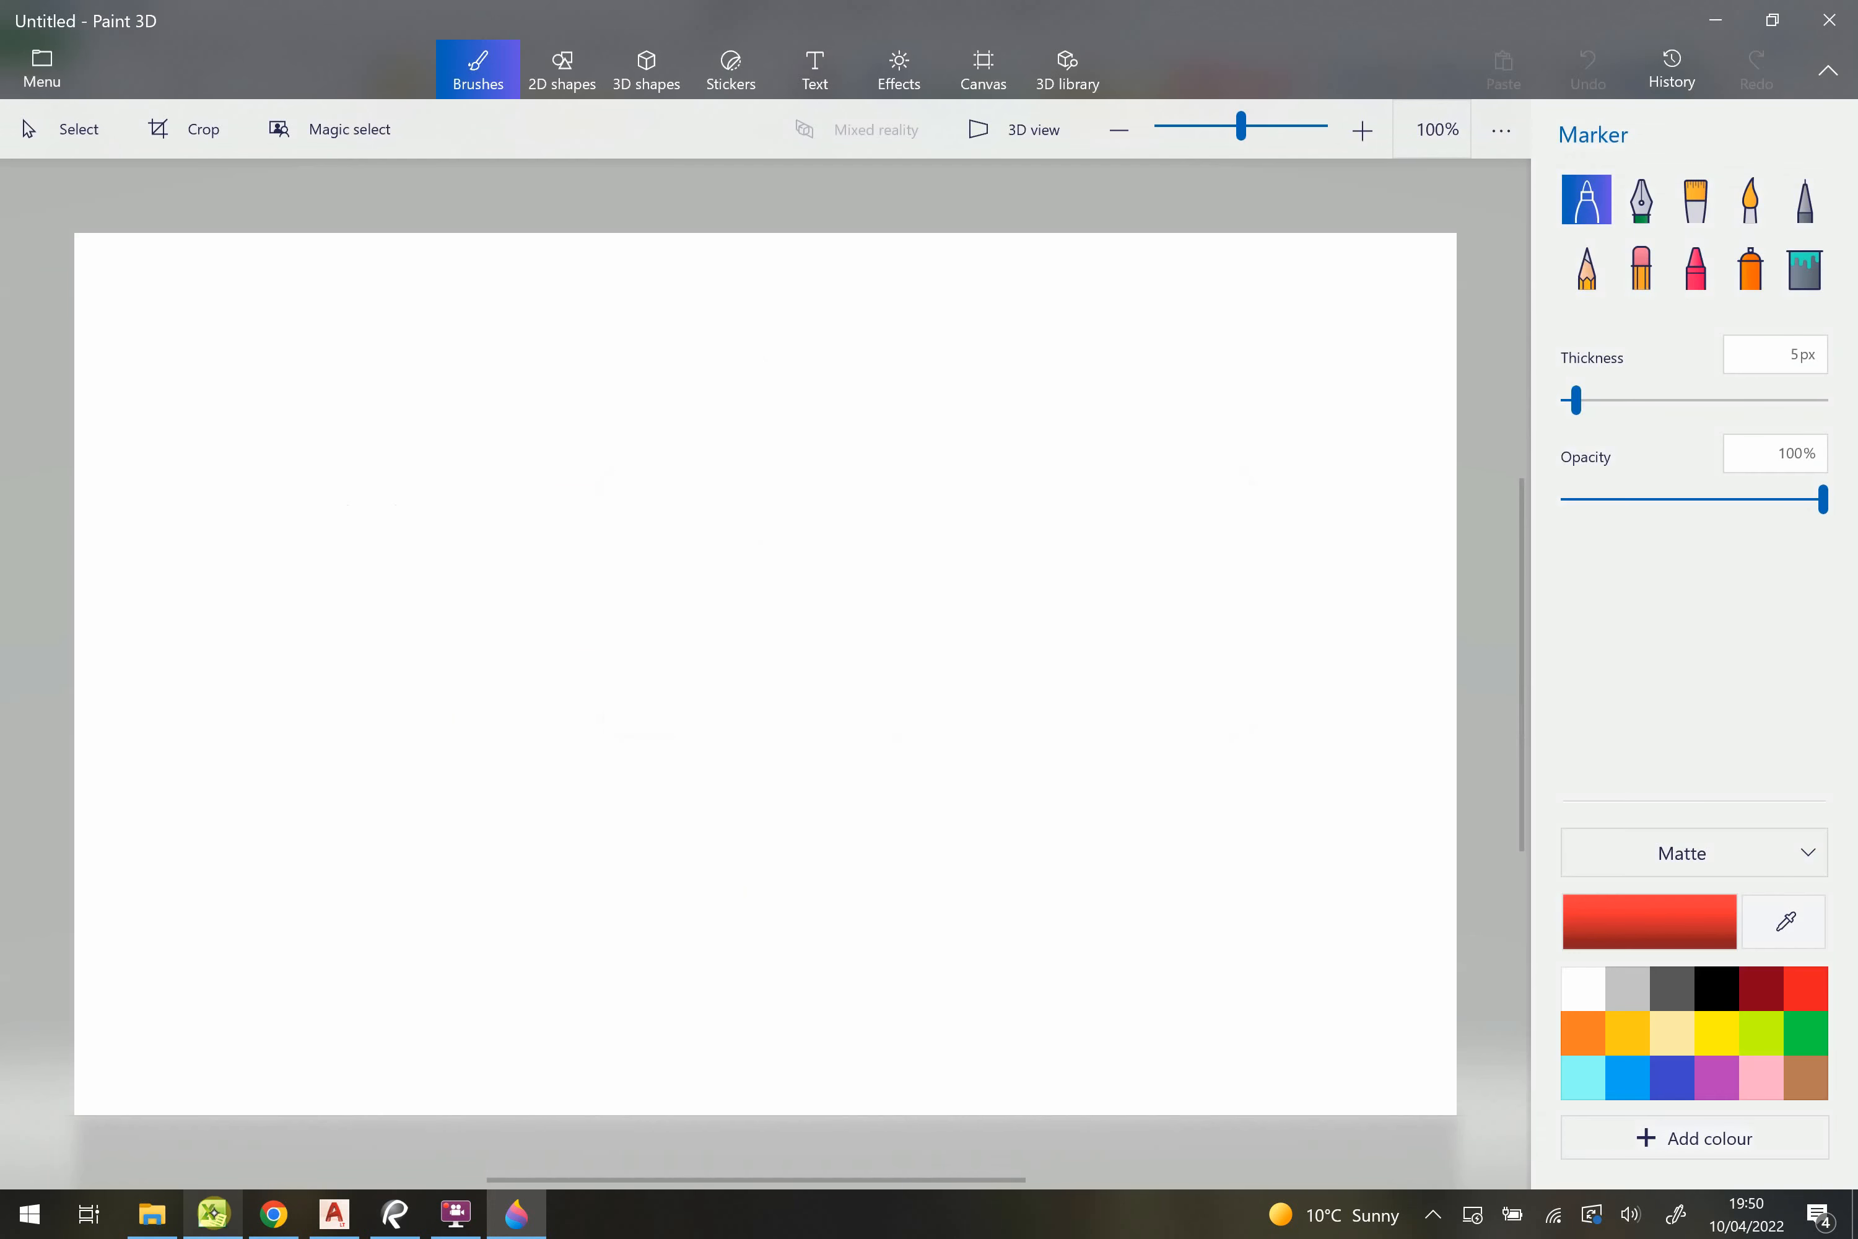
pyautogui.click(212, 1214)
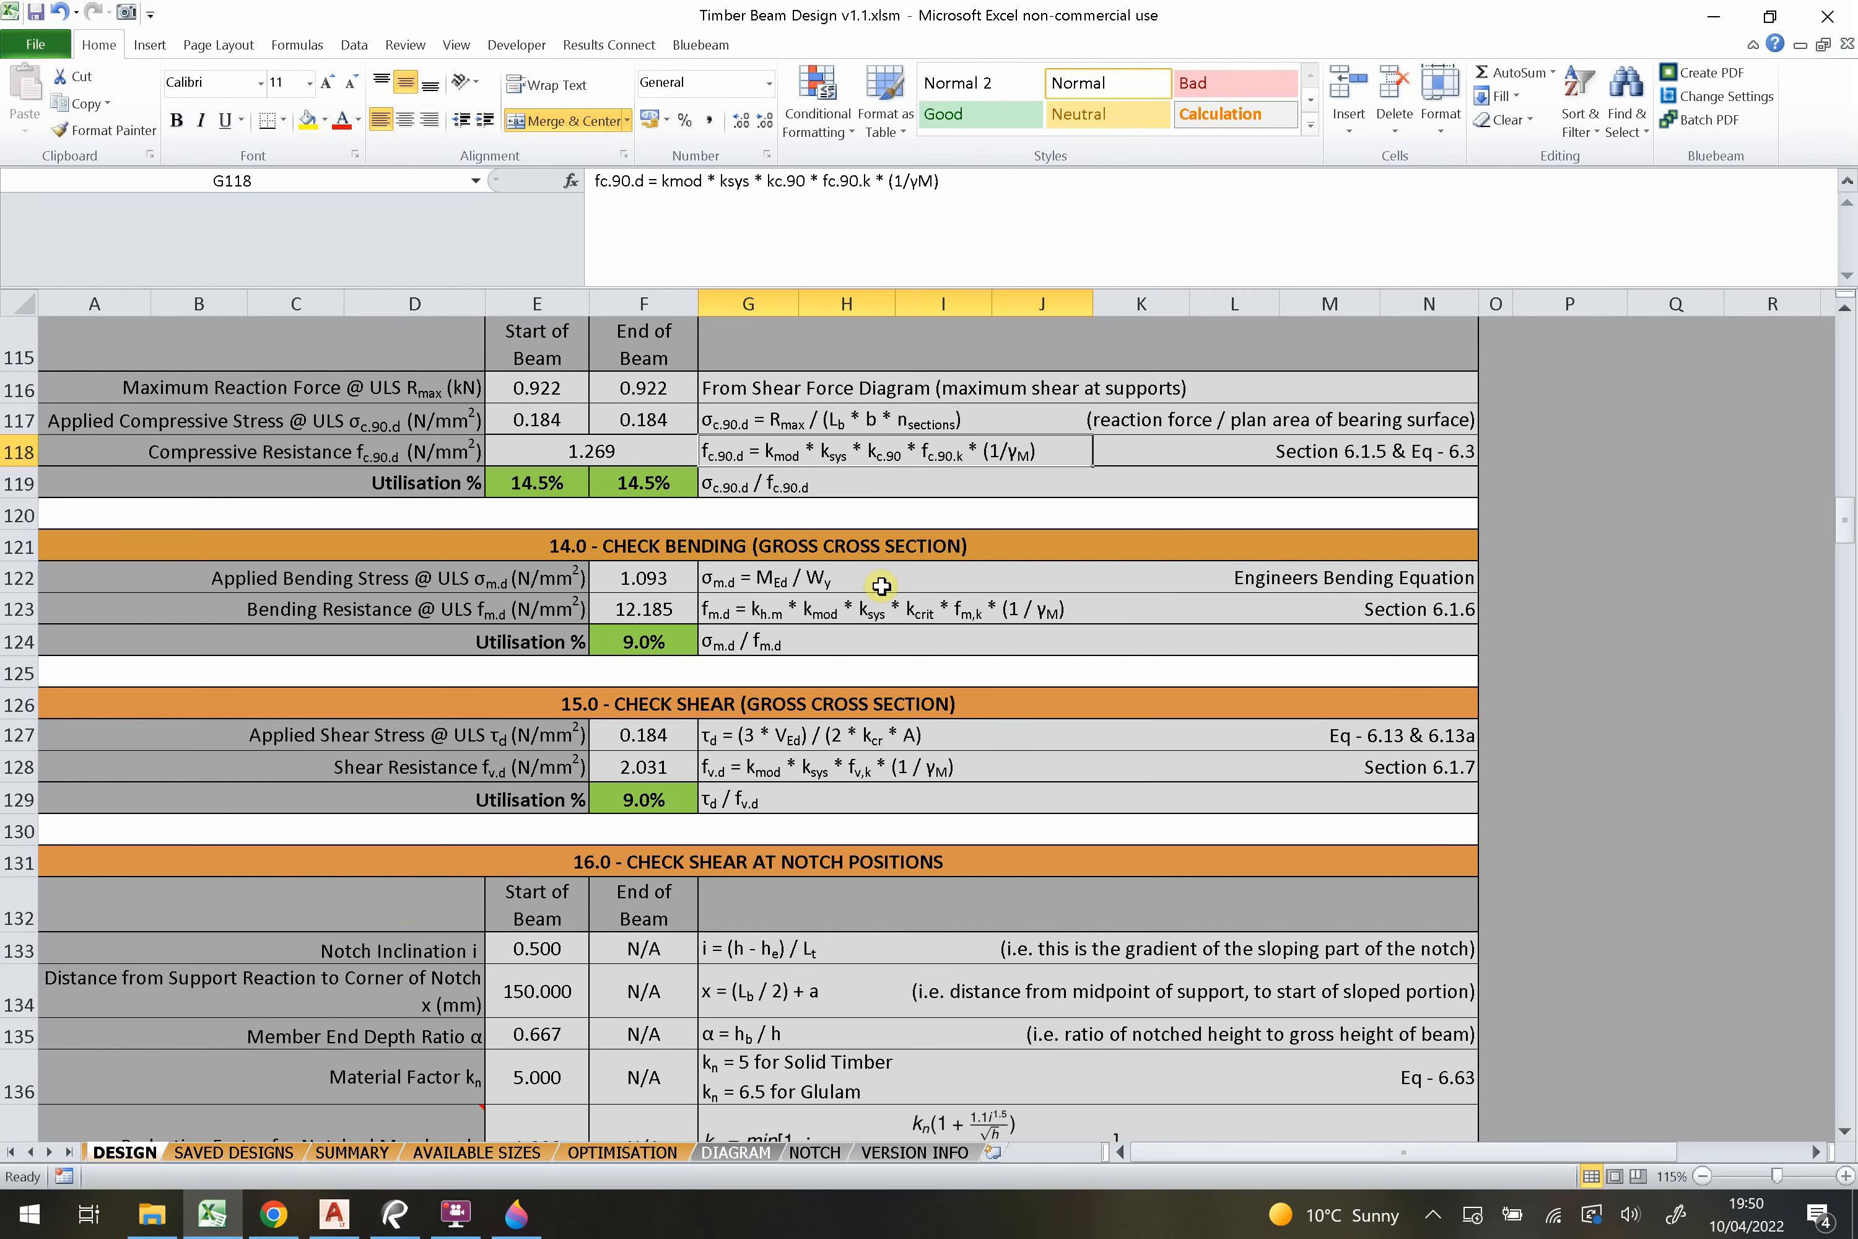
# Examine the applied bending stress row in section 14.0, including its equation and the Engineers Bending Equation reference.
pyautogui.scroll(1, 680, 519)
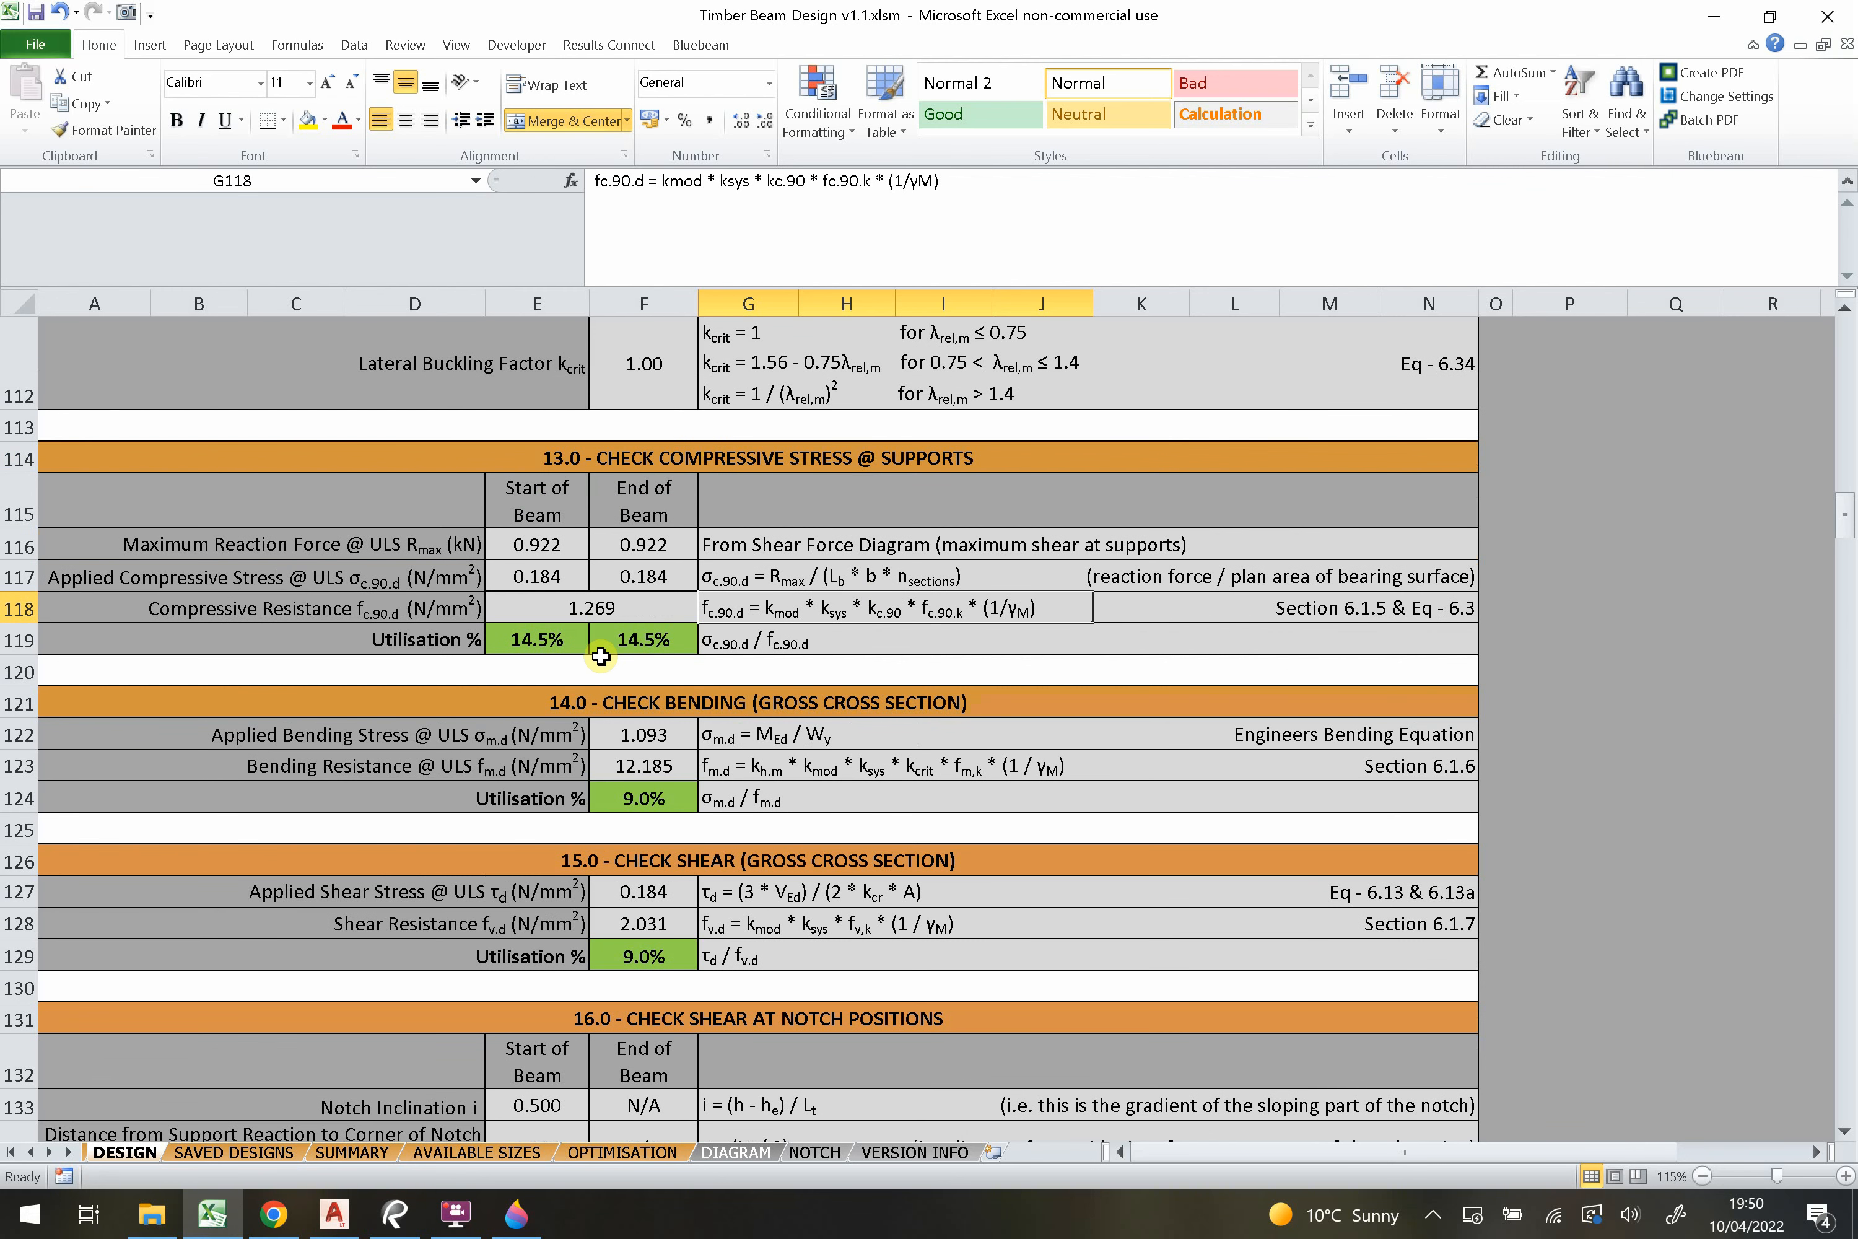
pyautogui.scroll(-1, 636, 661)
pyautogui.click(750, 537)
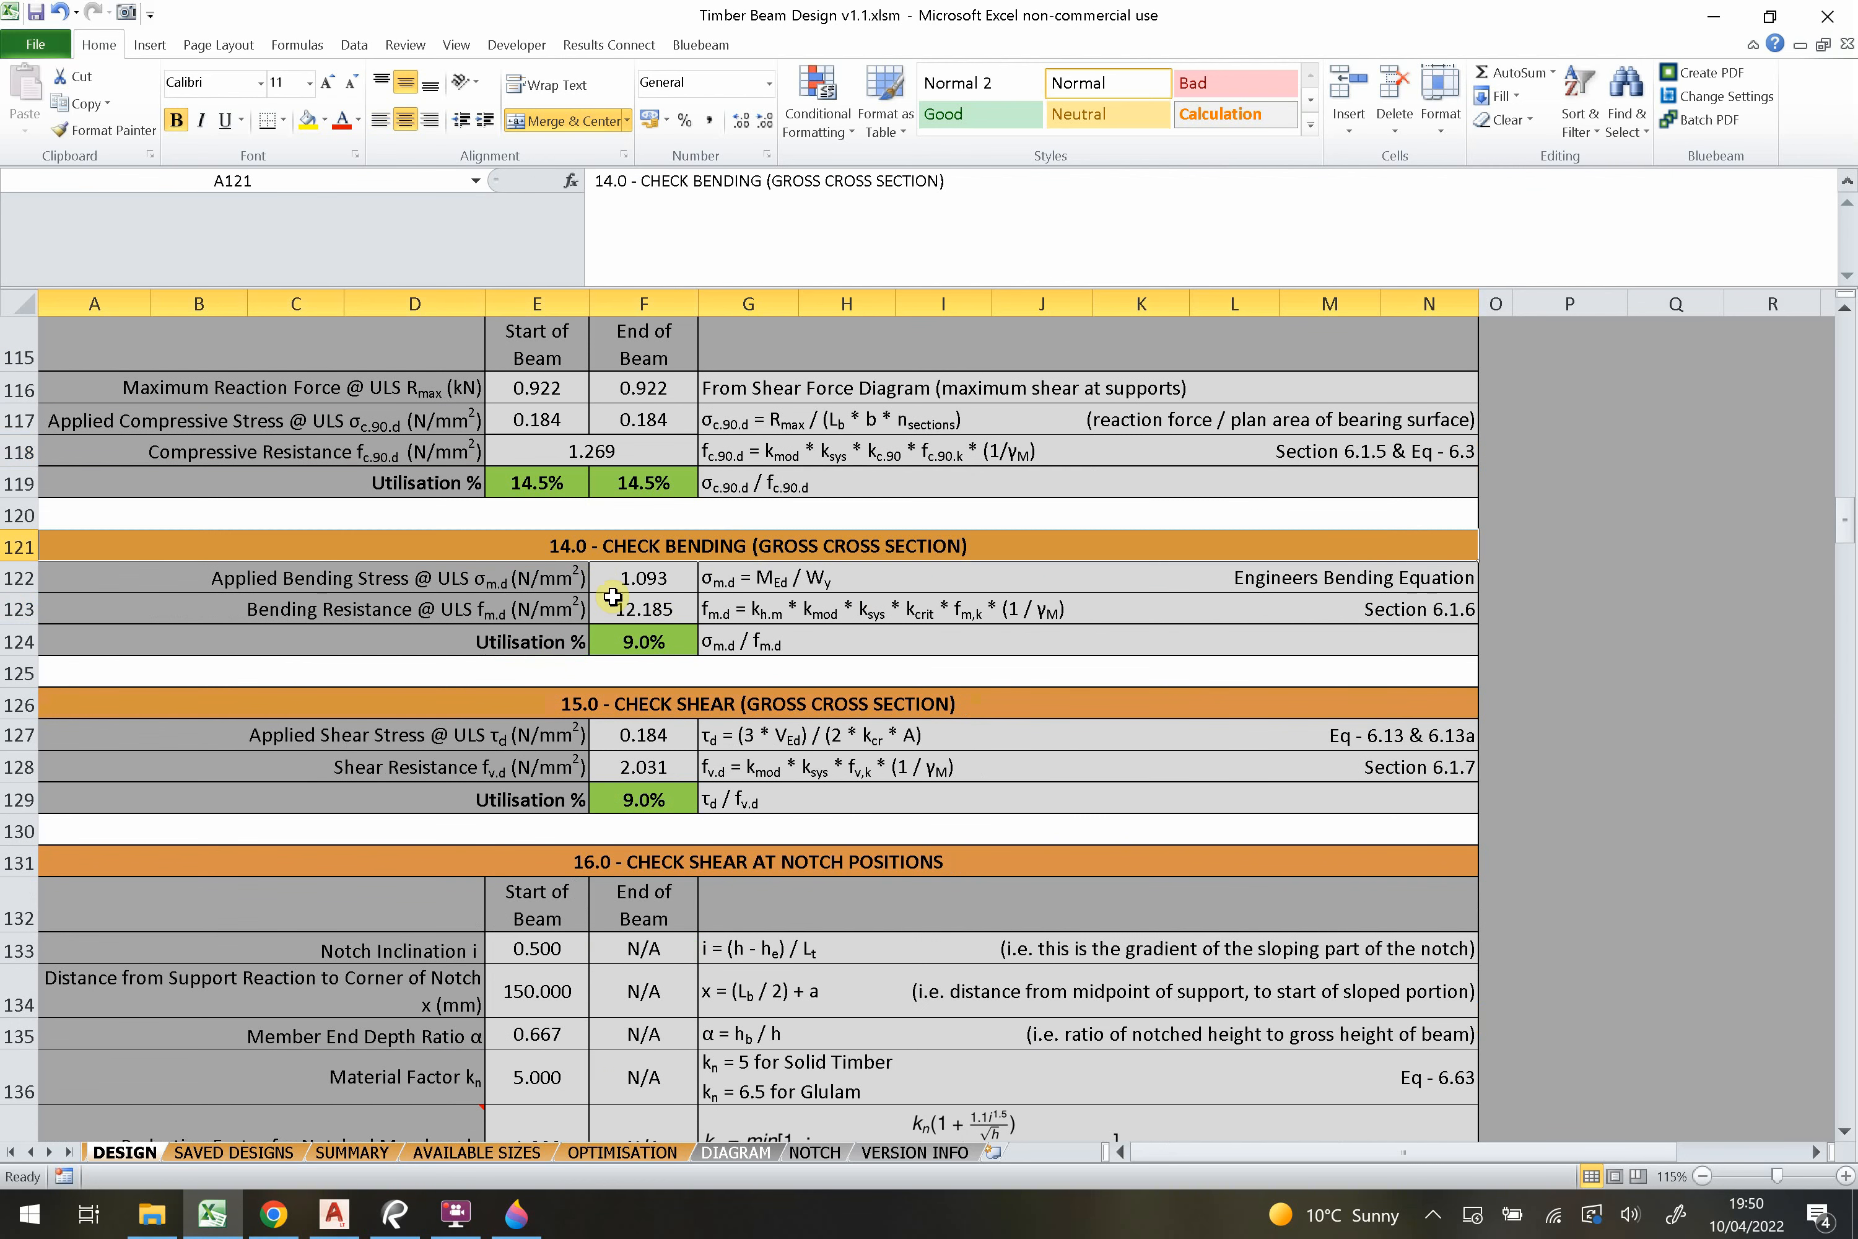
pyautogui.click(746, 584)
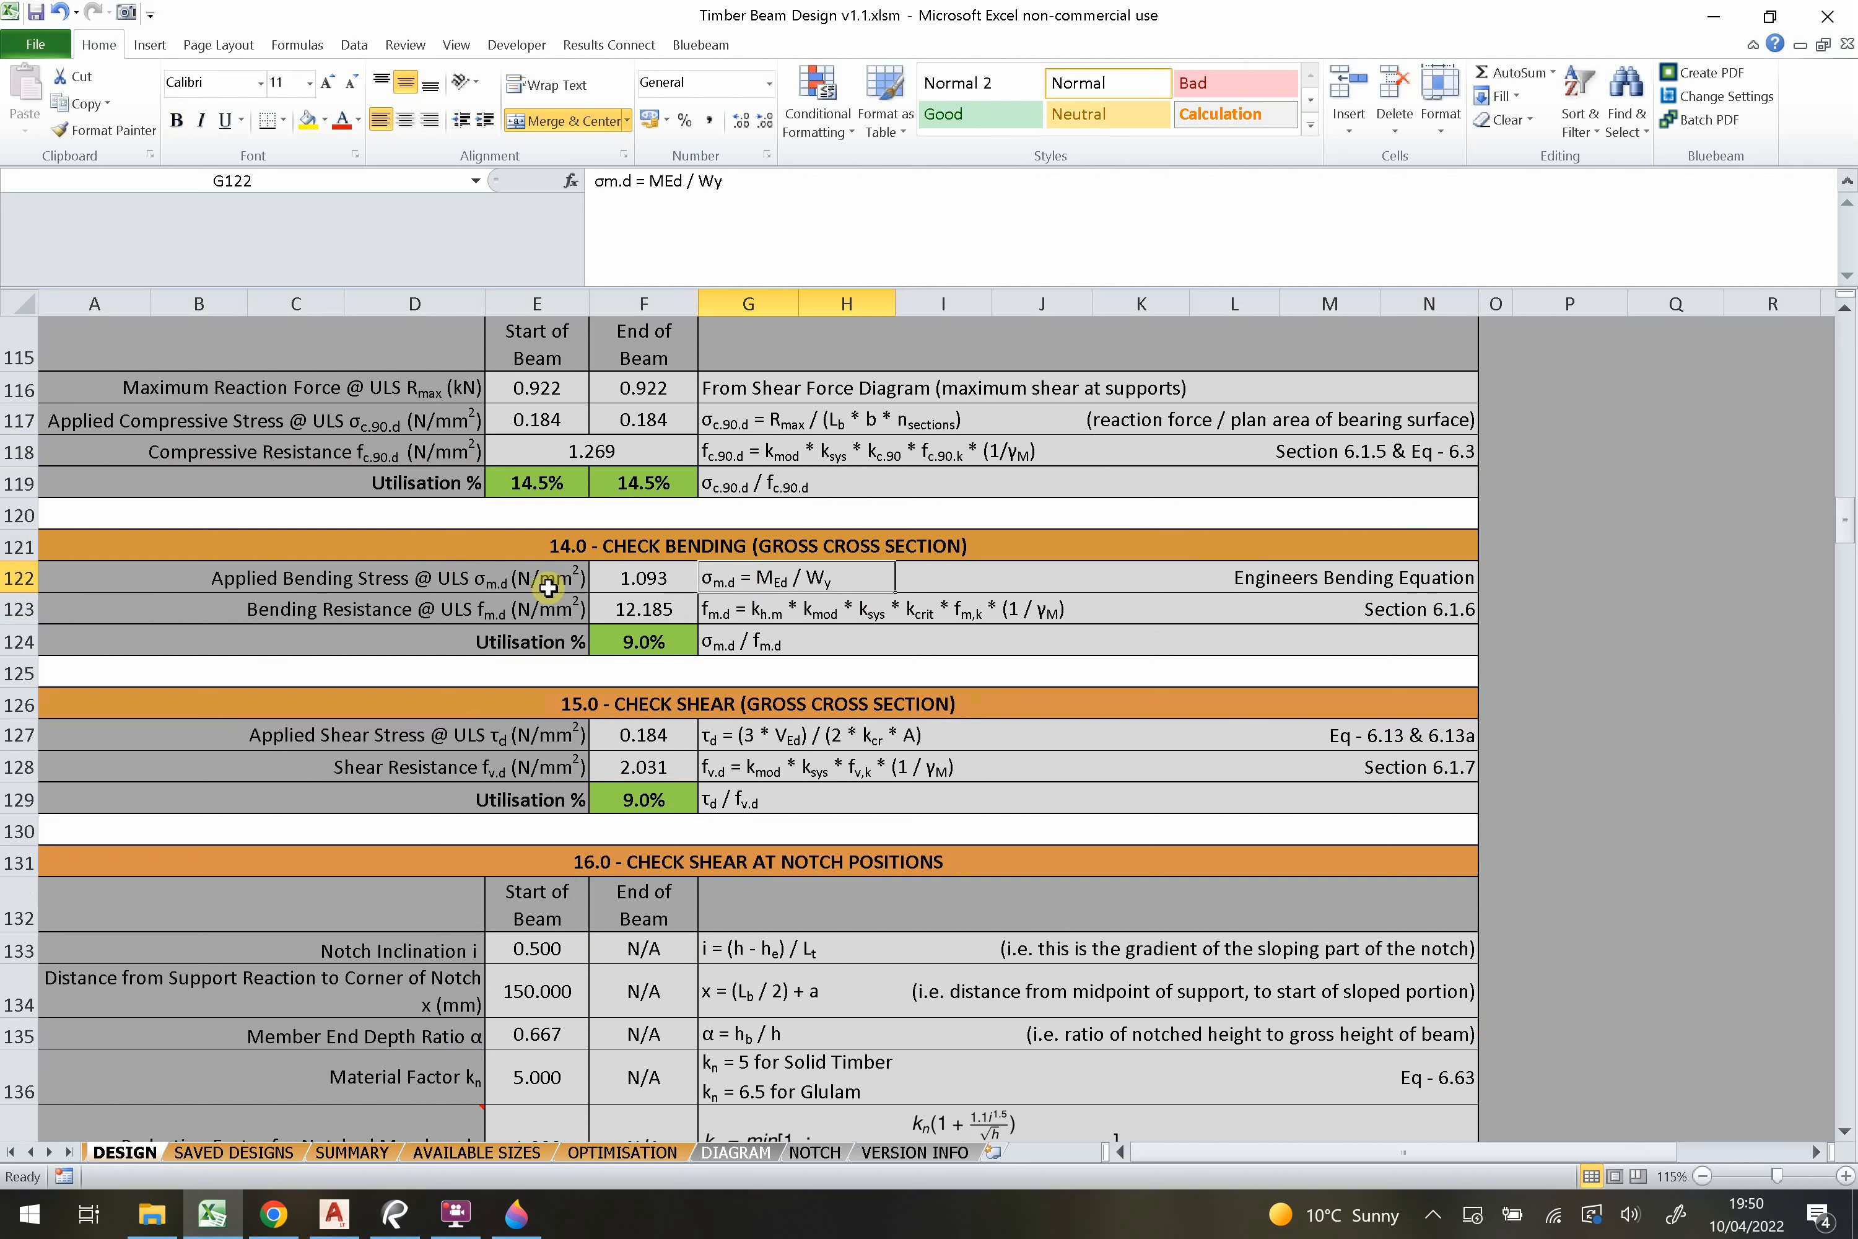
pyautogui.click(550, 585)
pyautogui.click(782, 578)
pyautogui.click(1033, 584)
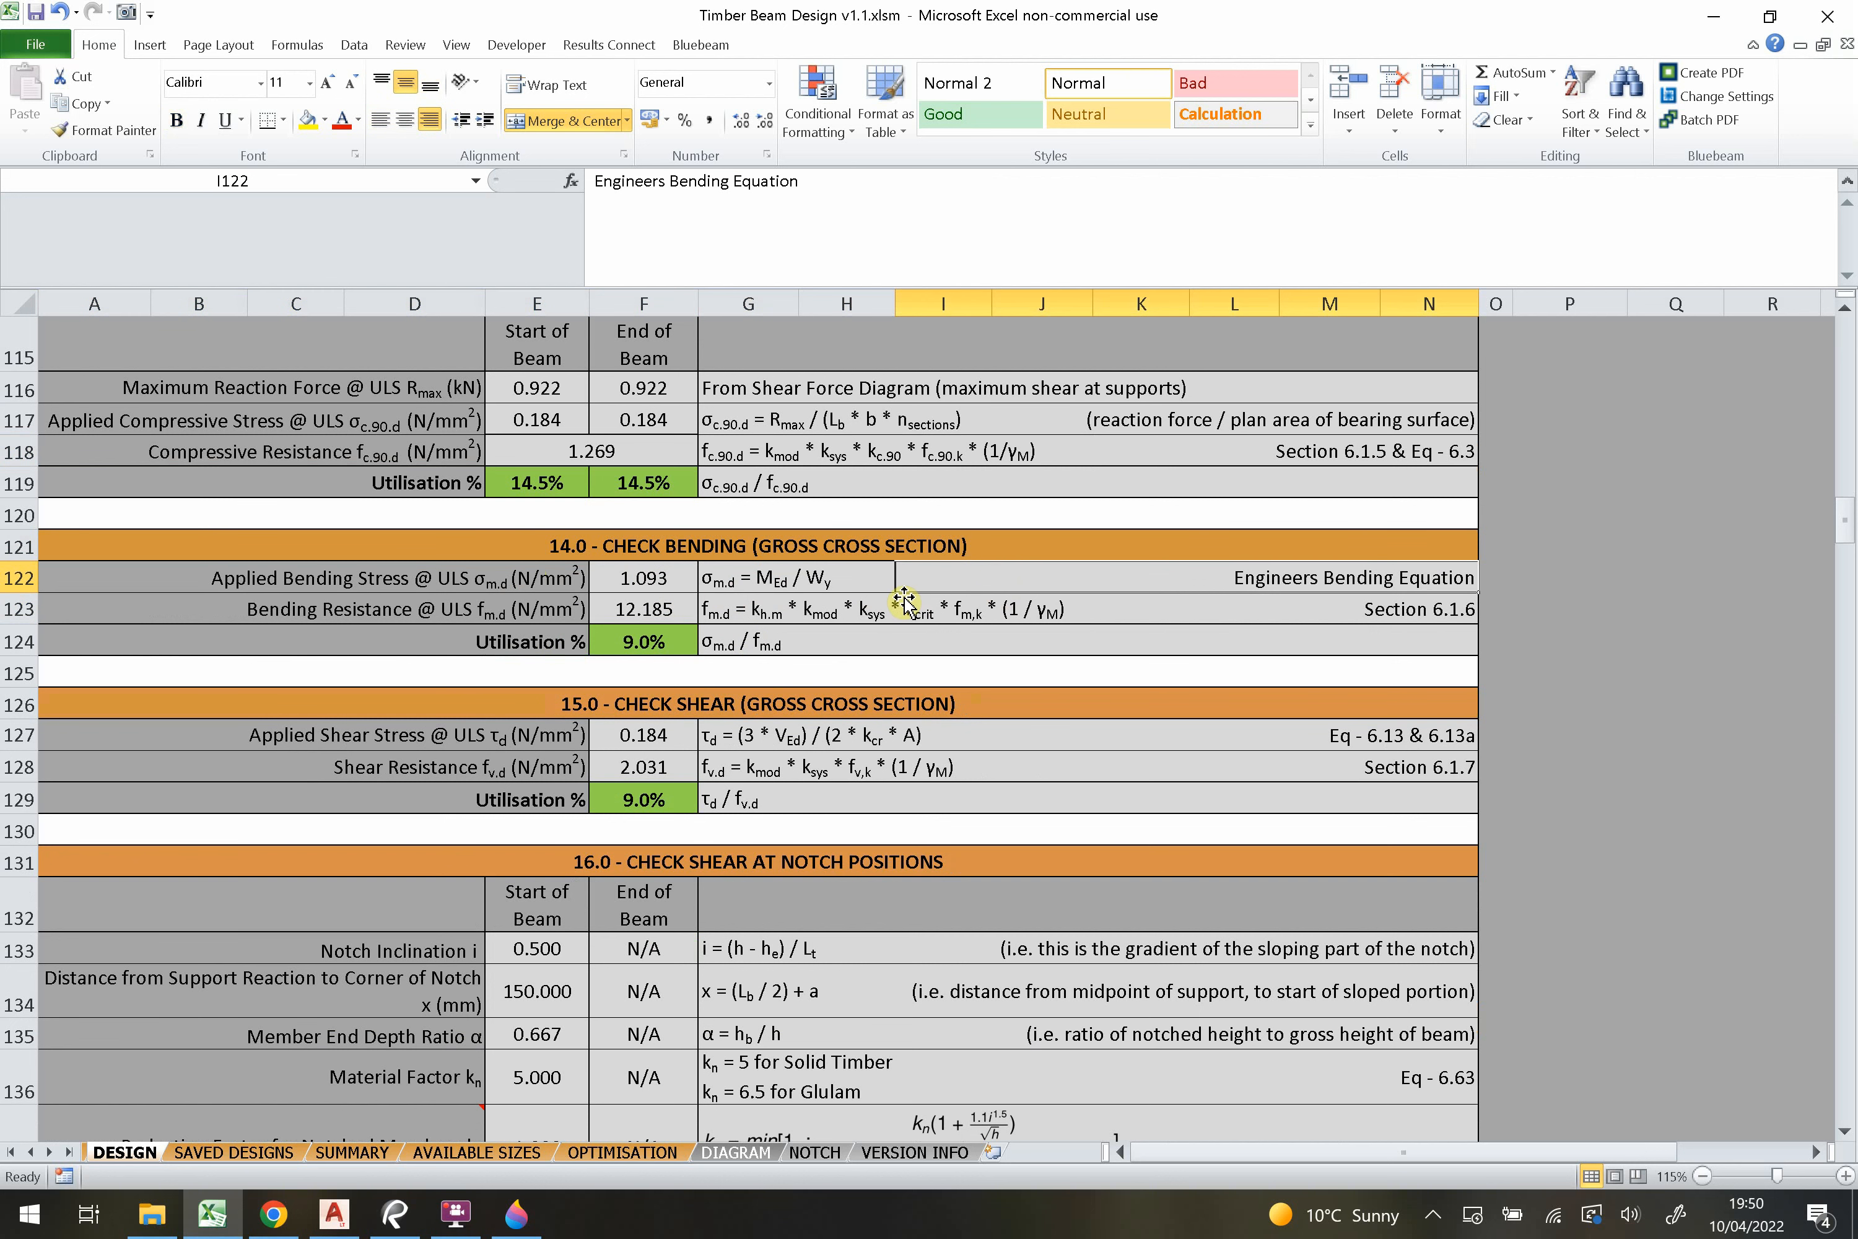
pyautogui.click(757, 577)
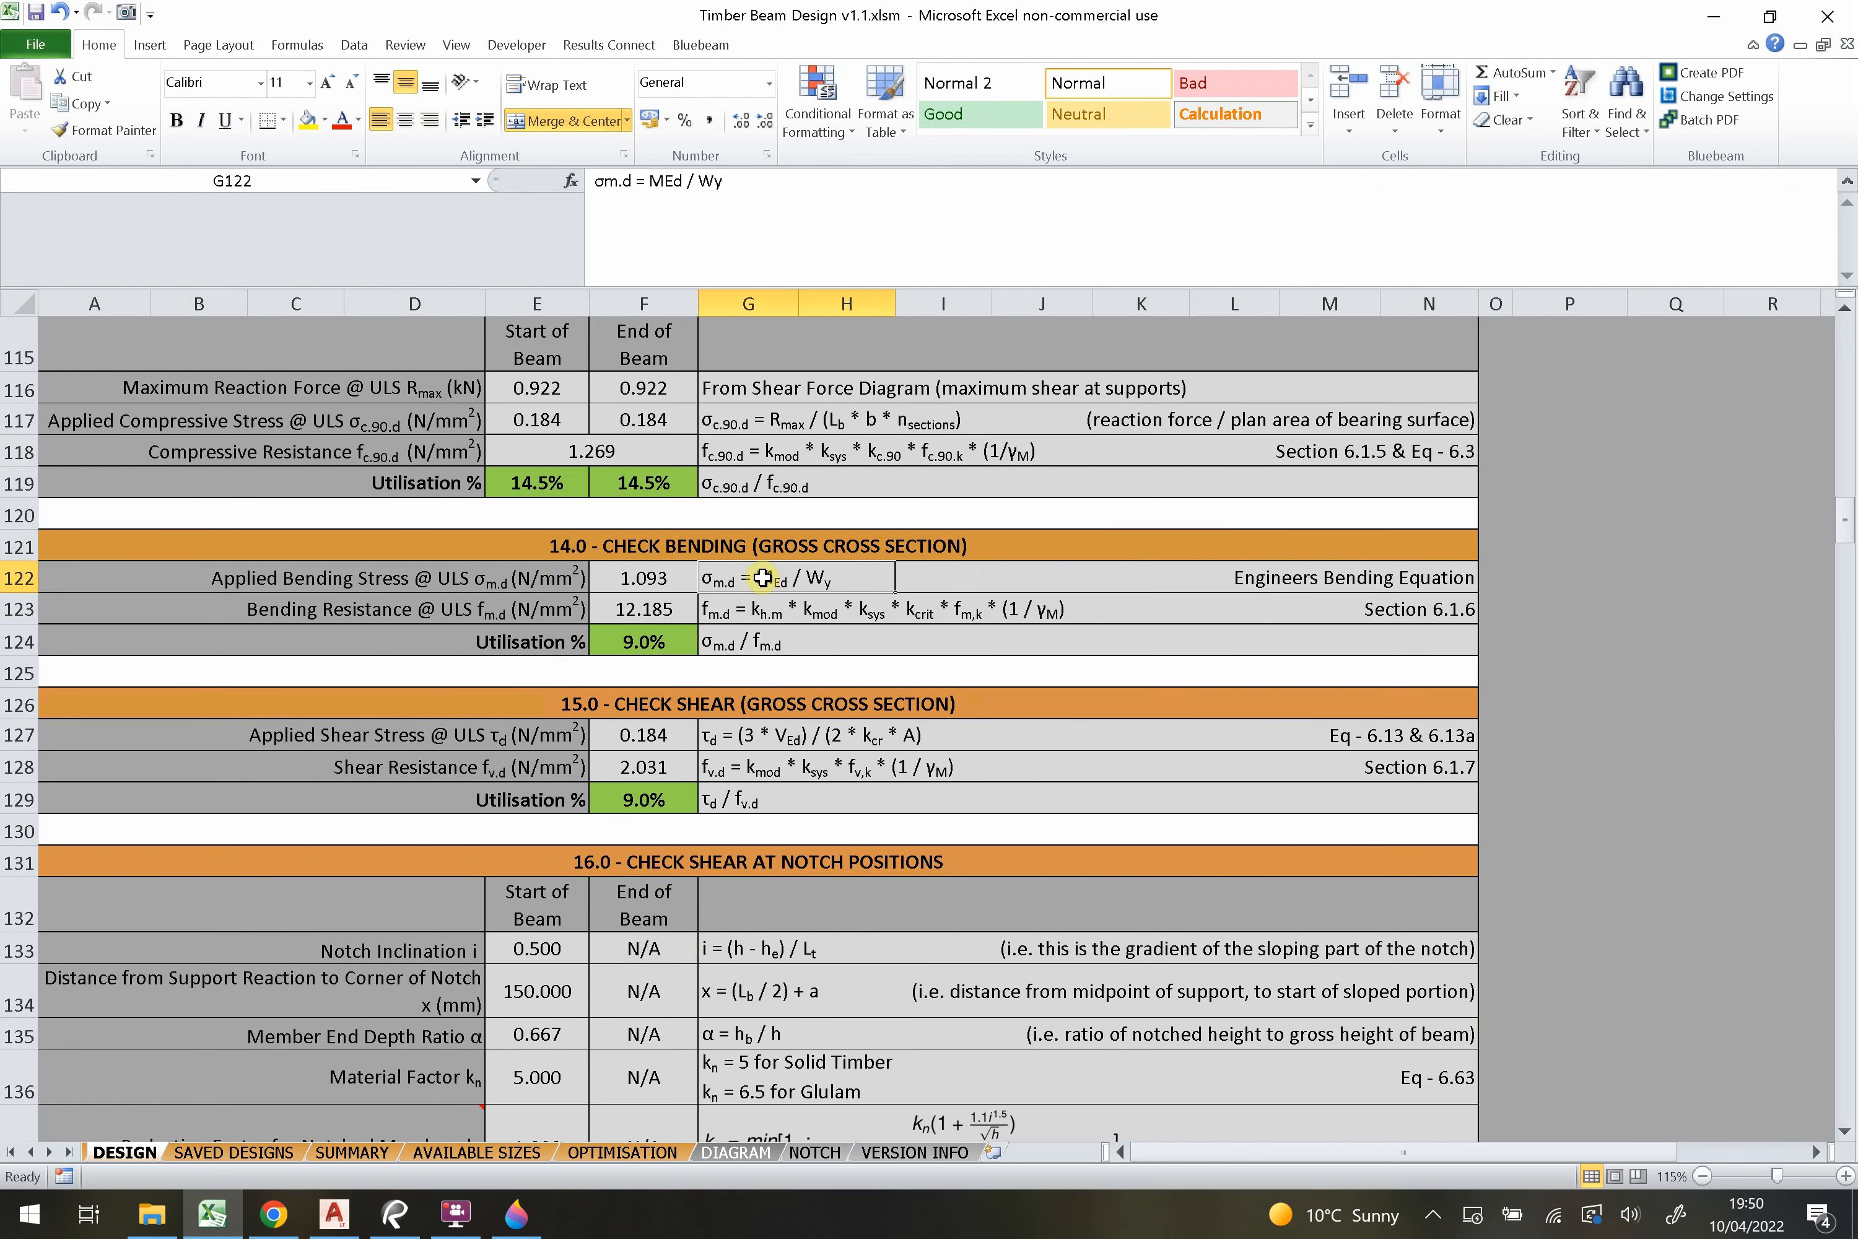
# Look up the maximum bending moment in section 11.2, and return to the applied bending stress equation in section 14.0.
pyautogui.scroll(9, 764, 578)
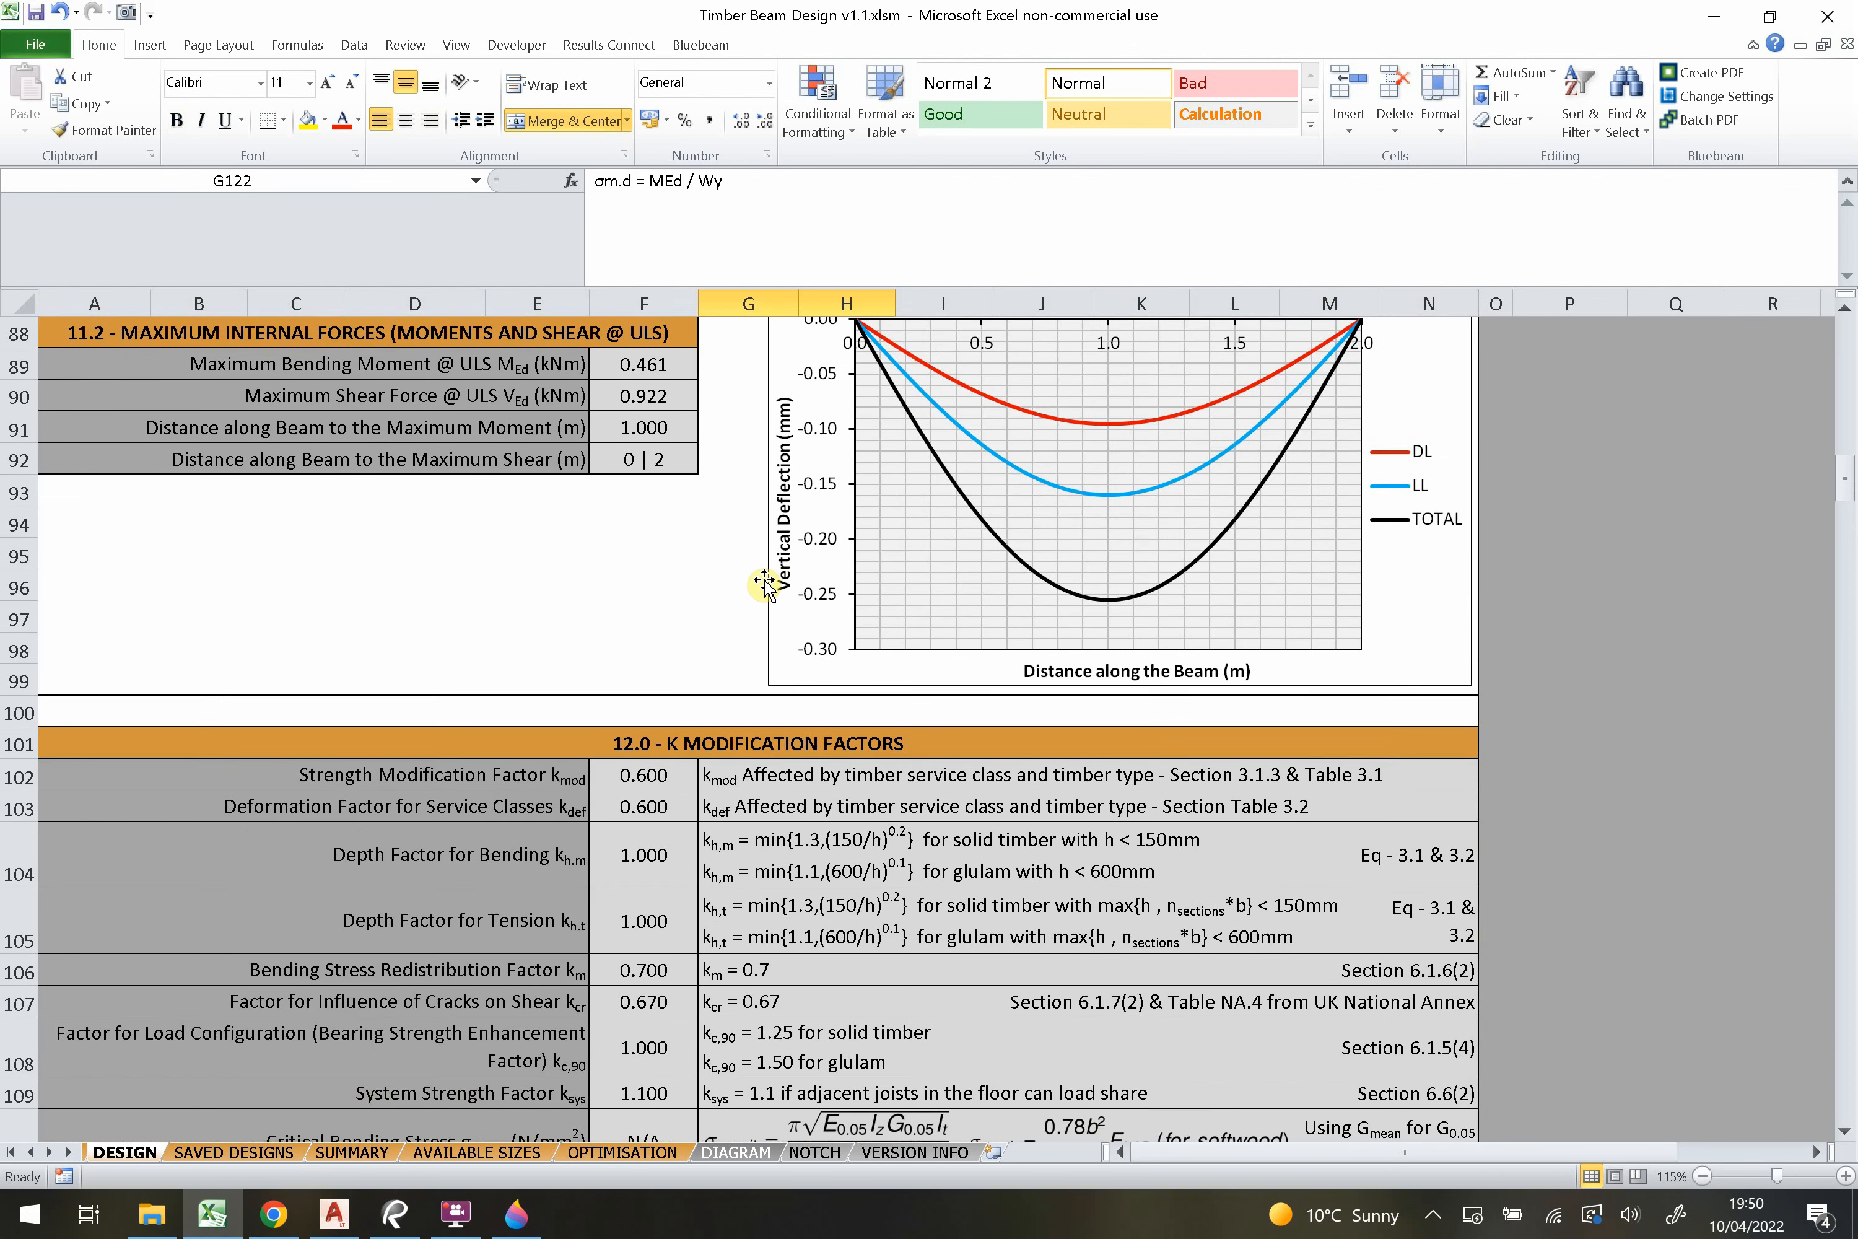
pyautogui.scroll(3, 349, 613)
pyautogui.click(348, 613)
pyautogui.scroll(-6, 400, 600)
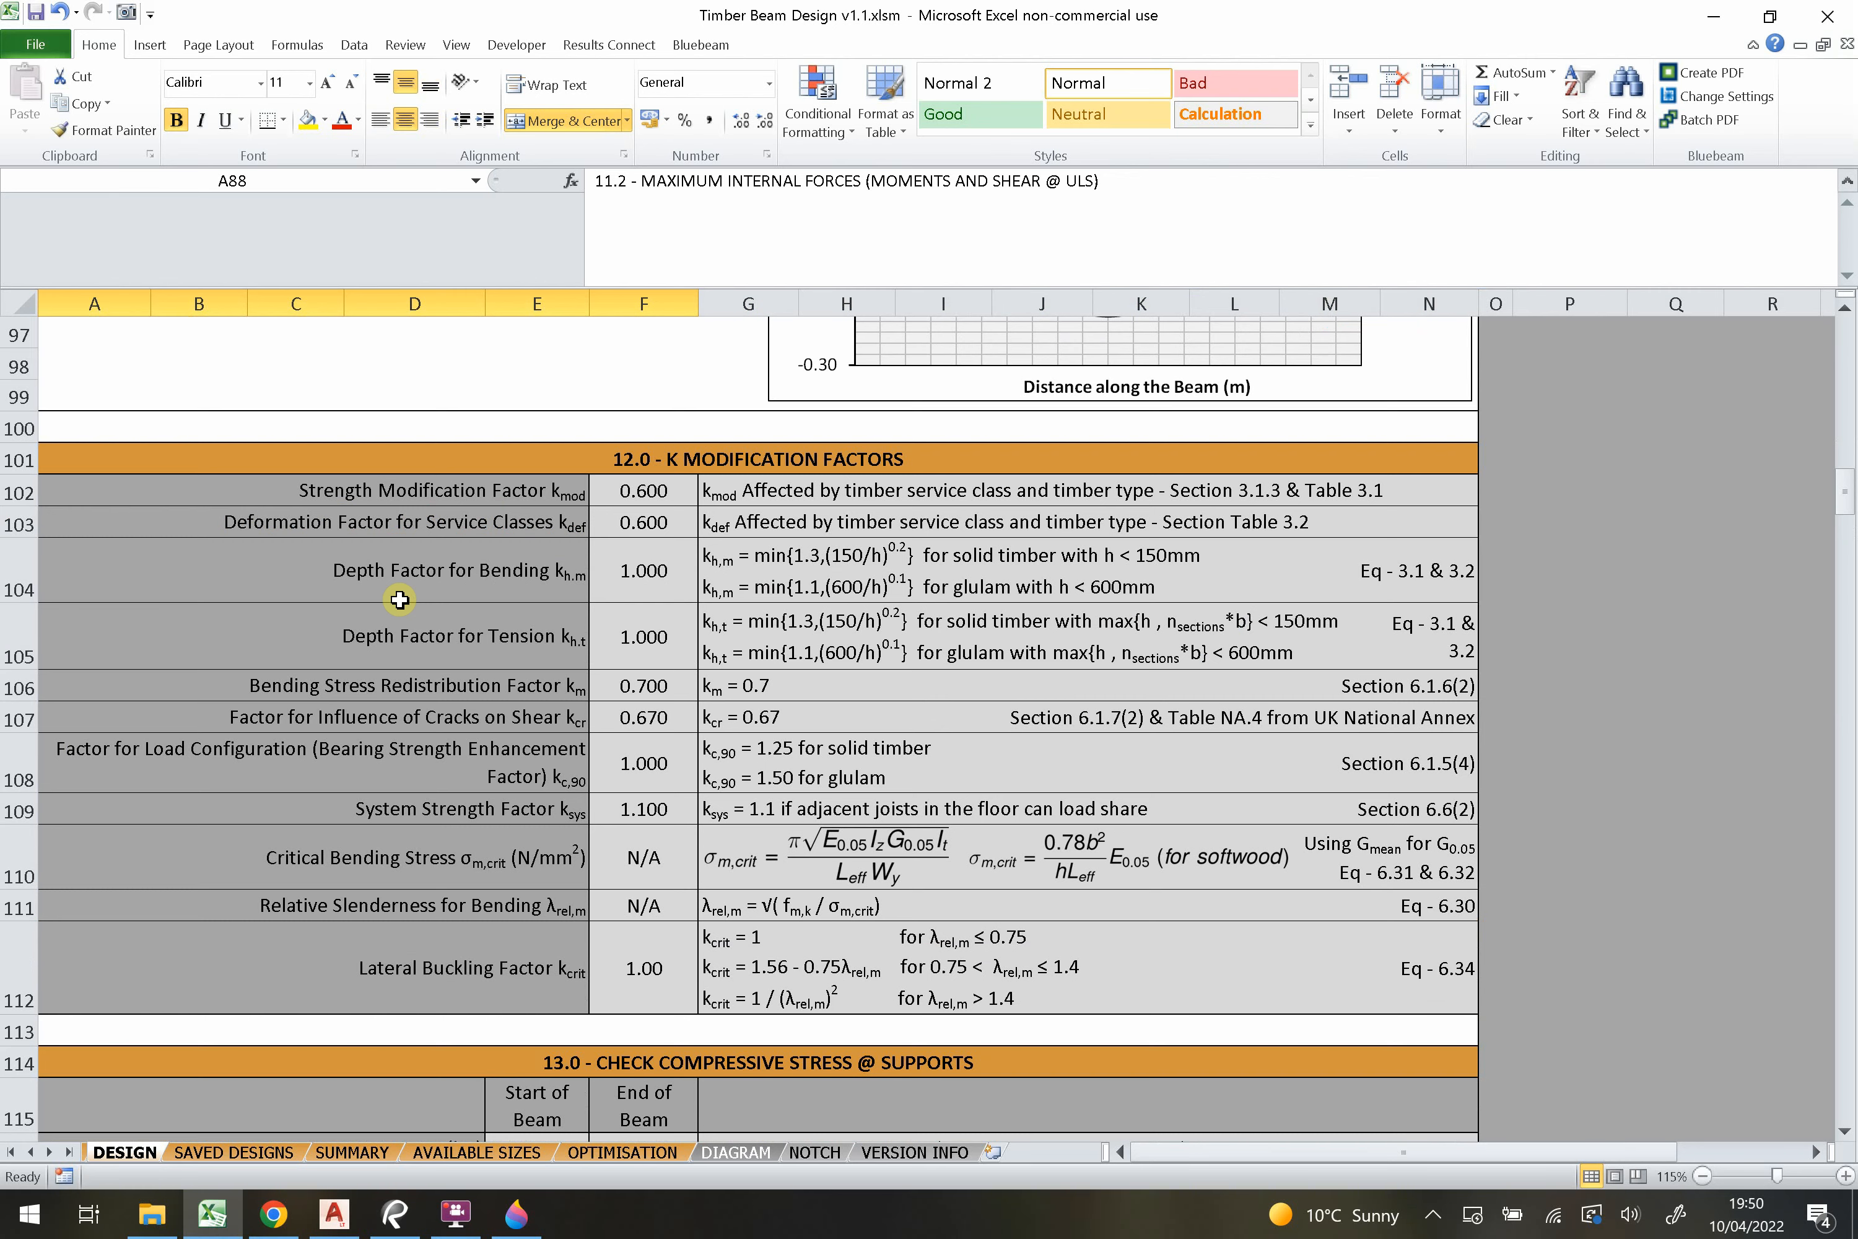
pyautogui.scroll(-6, 401, 601)
pyautogui.scroll(1, 448, 600)
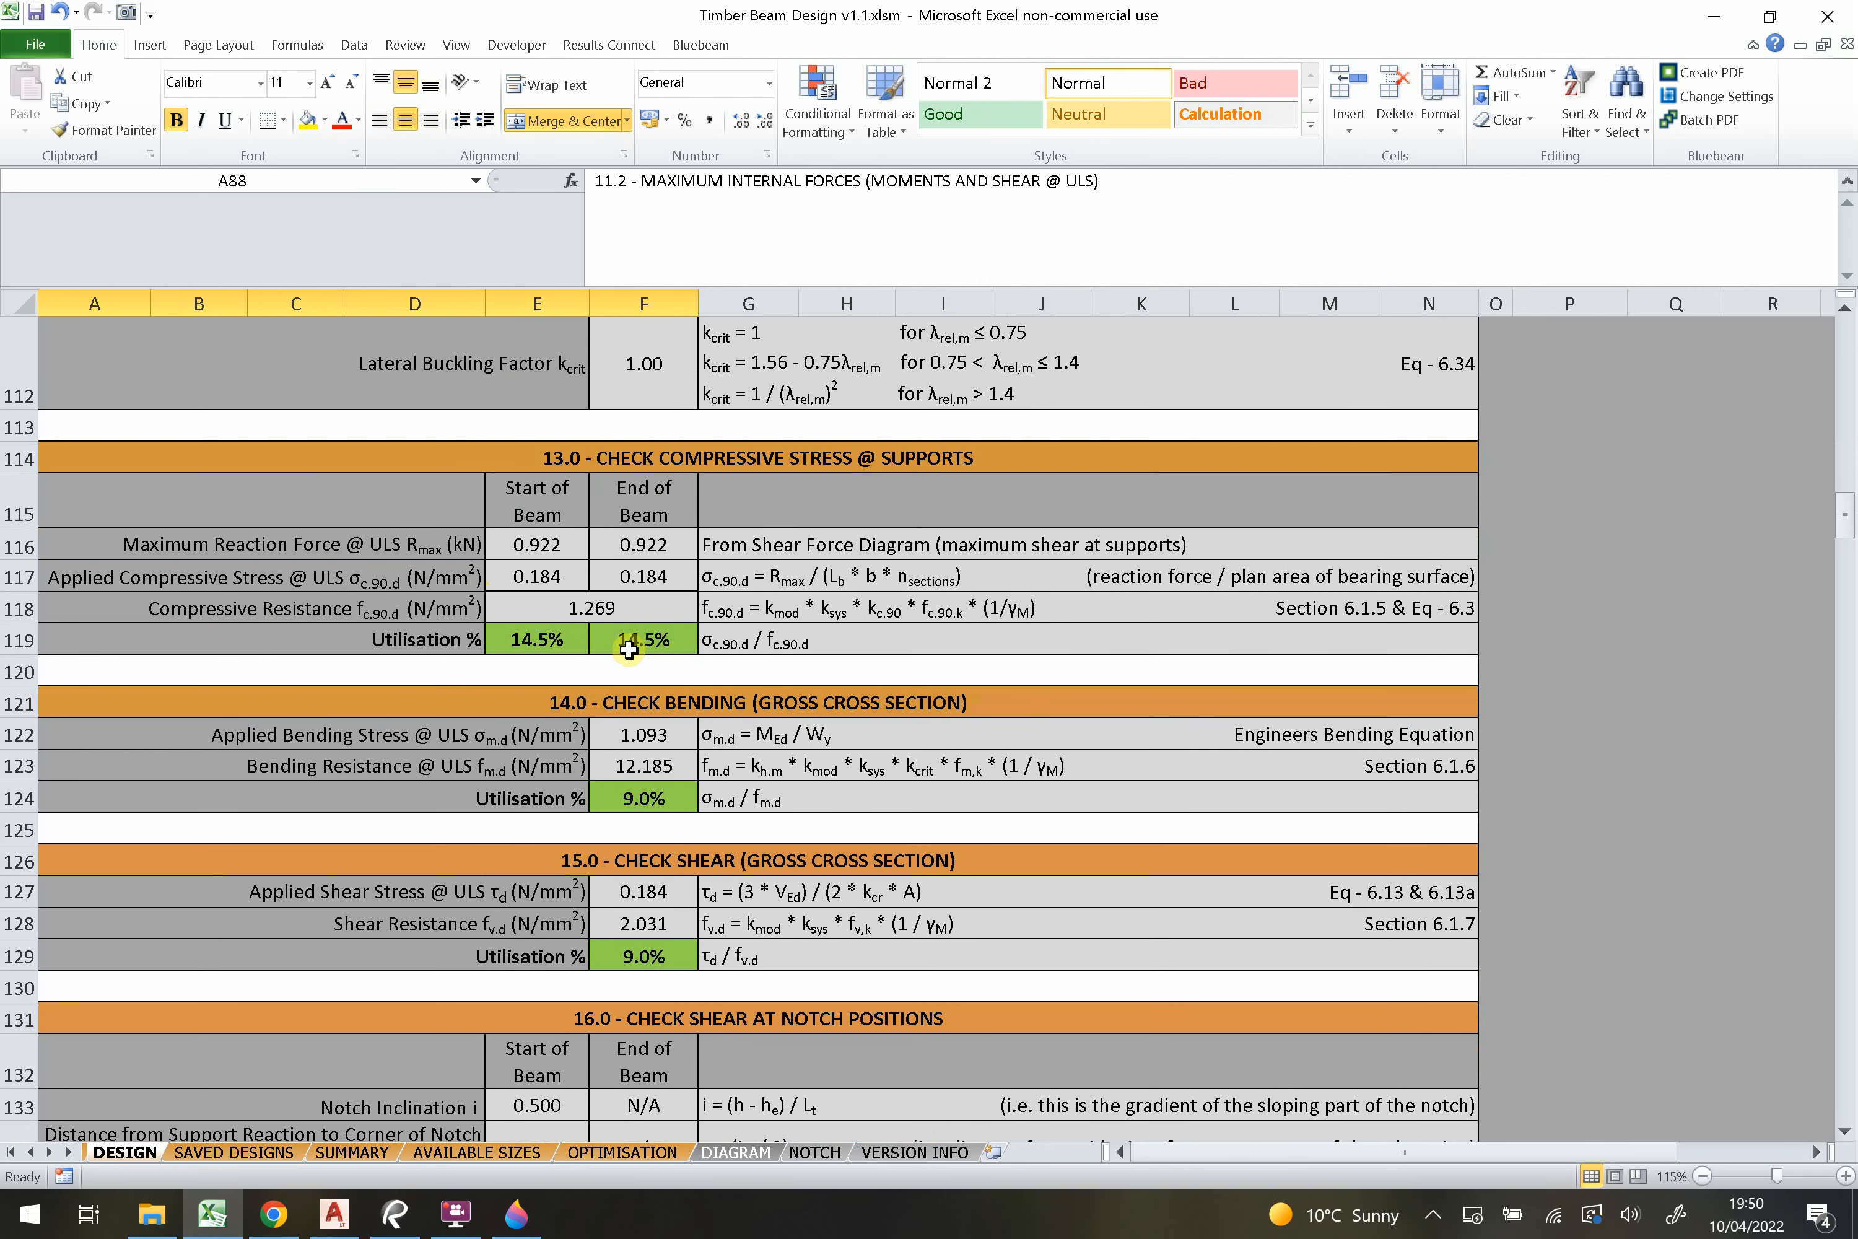
pyautogui.click(805, 727)
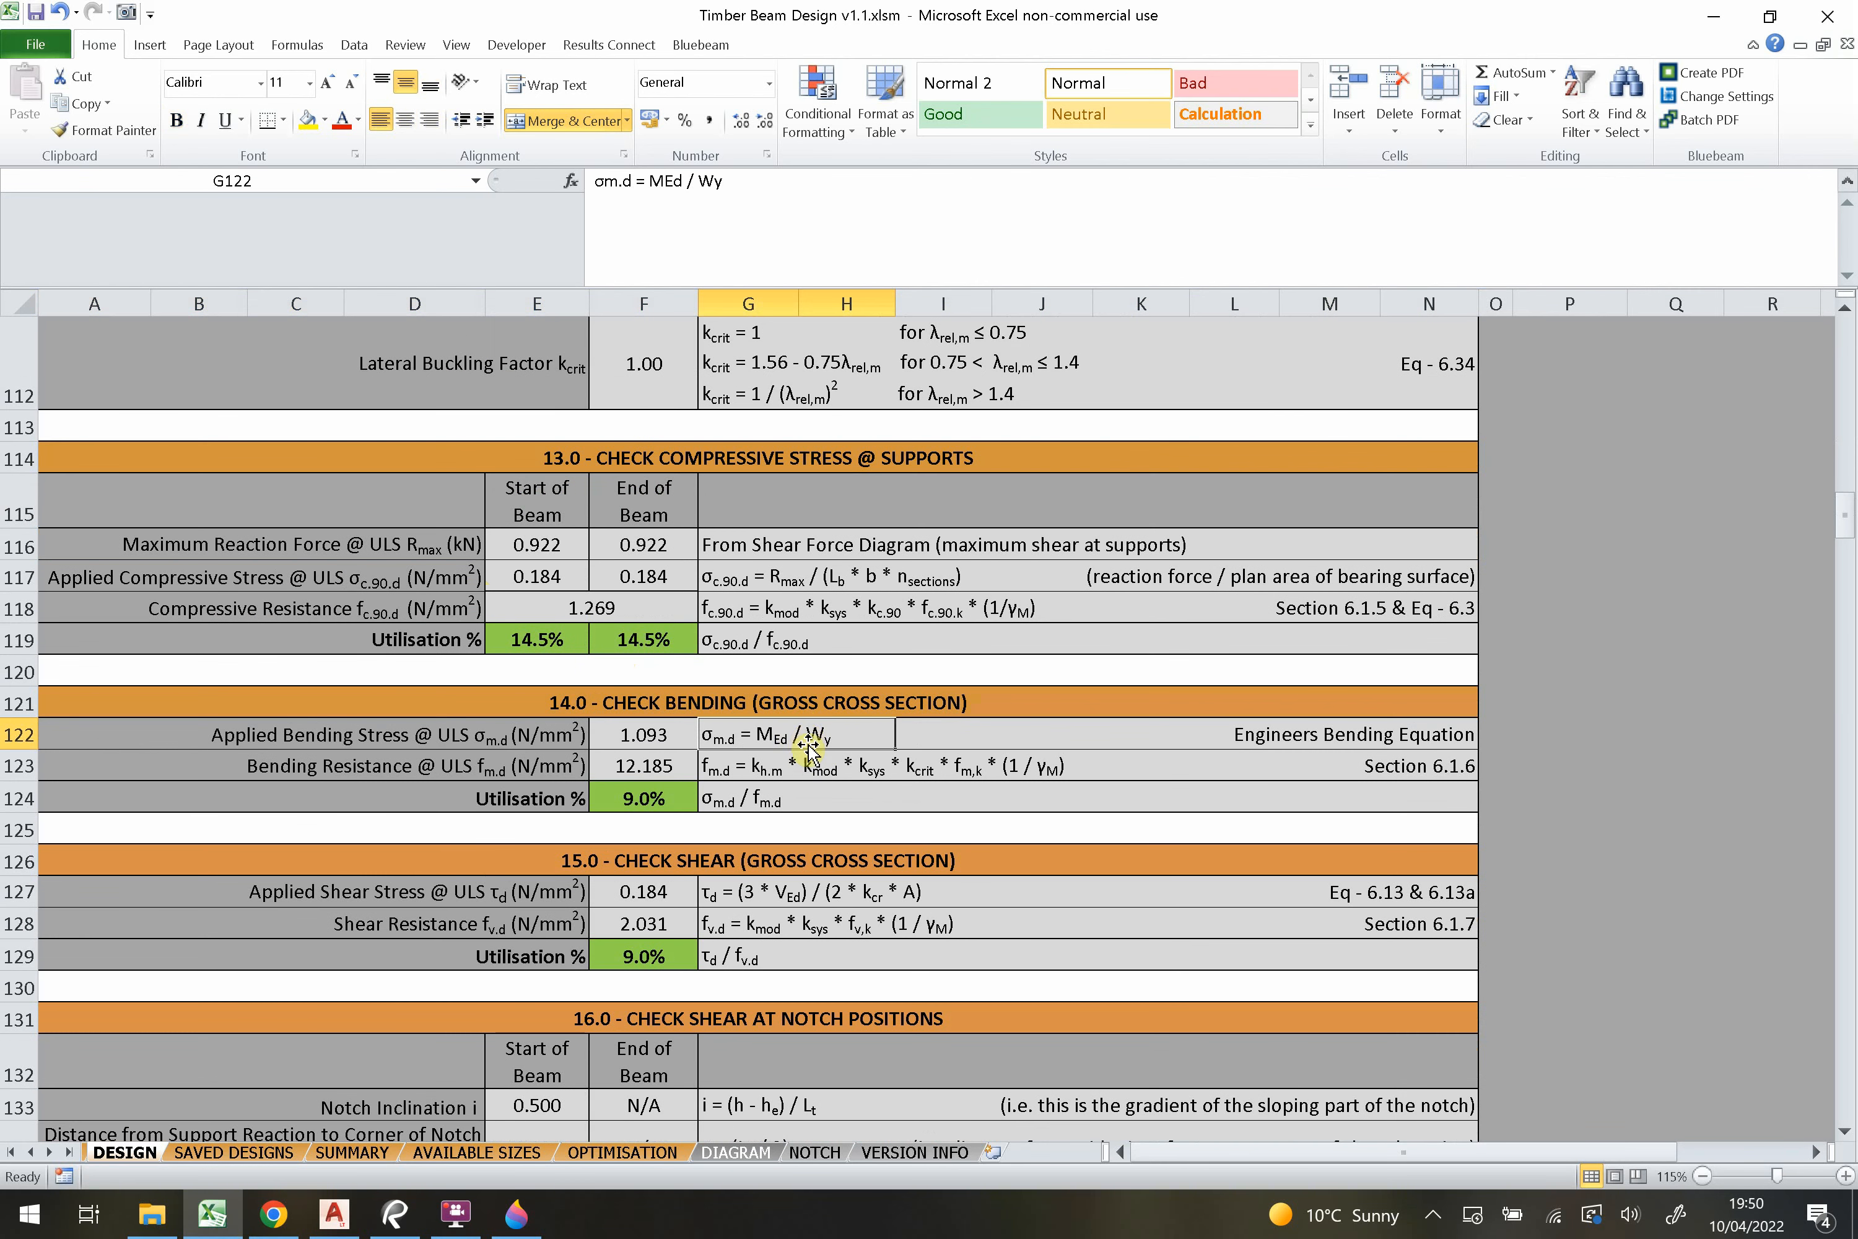
# Compare the applied bending stress with the bending resistance equation, and inspect the bending utilisation formula in F124.
pyautogui.scroll(-2, 762, 668)
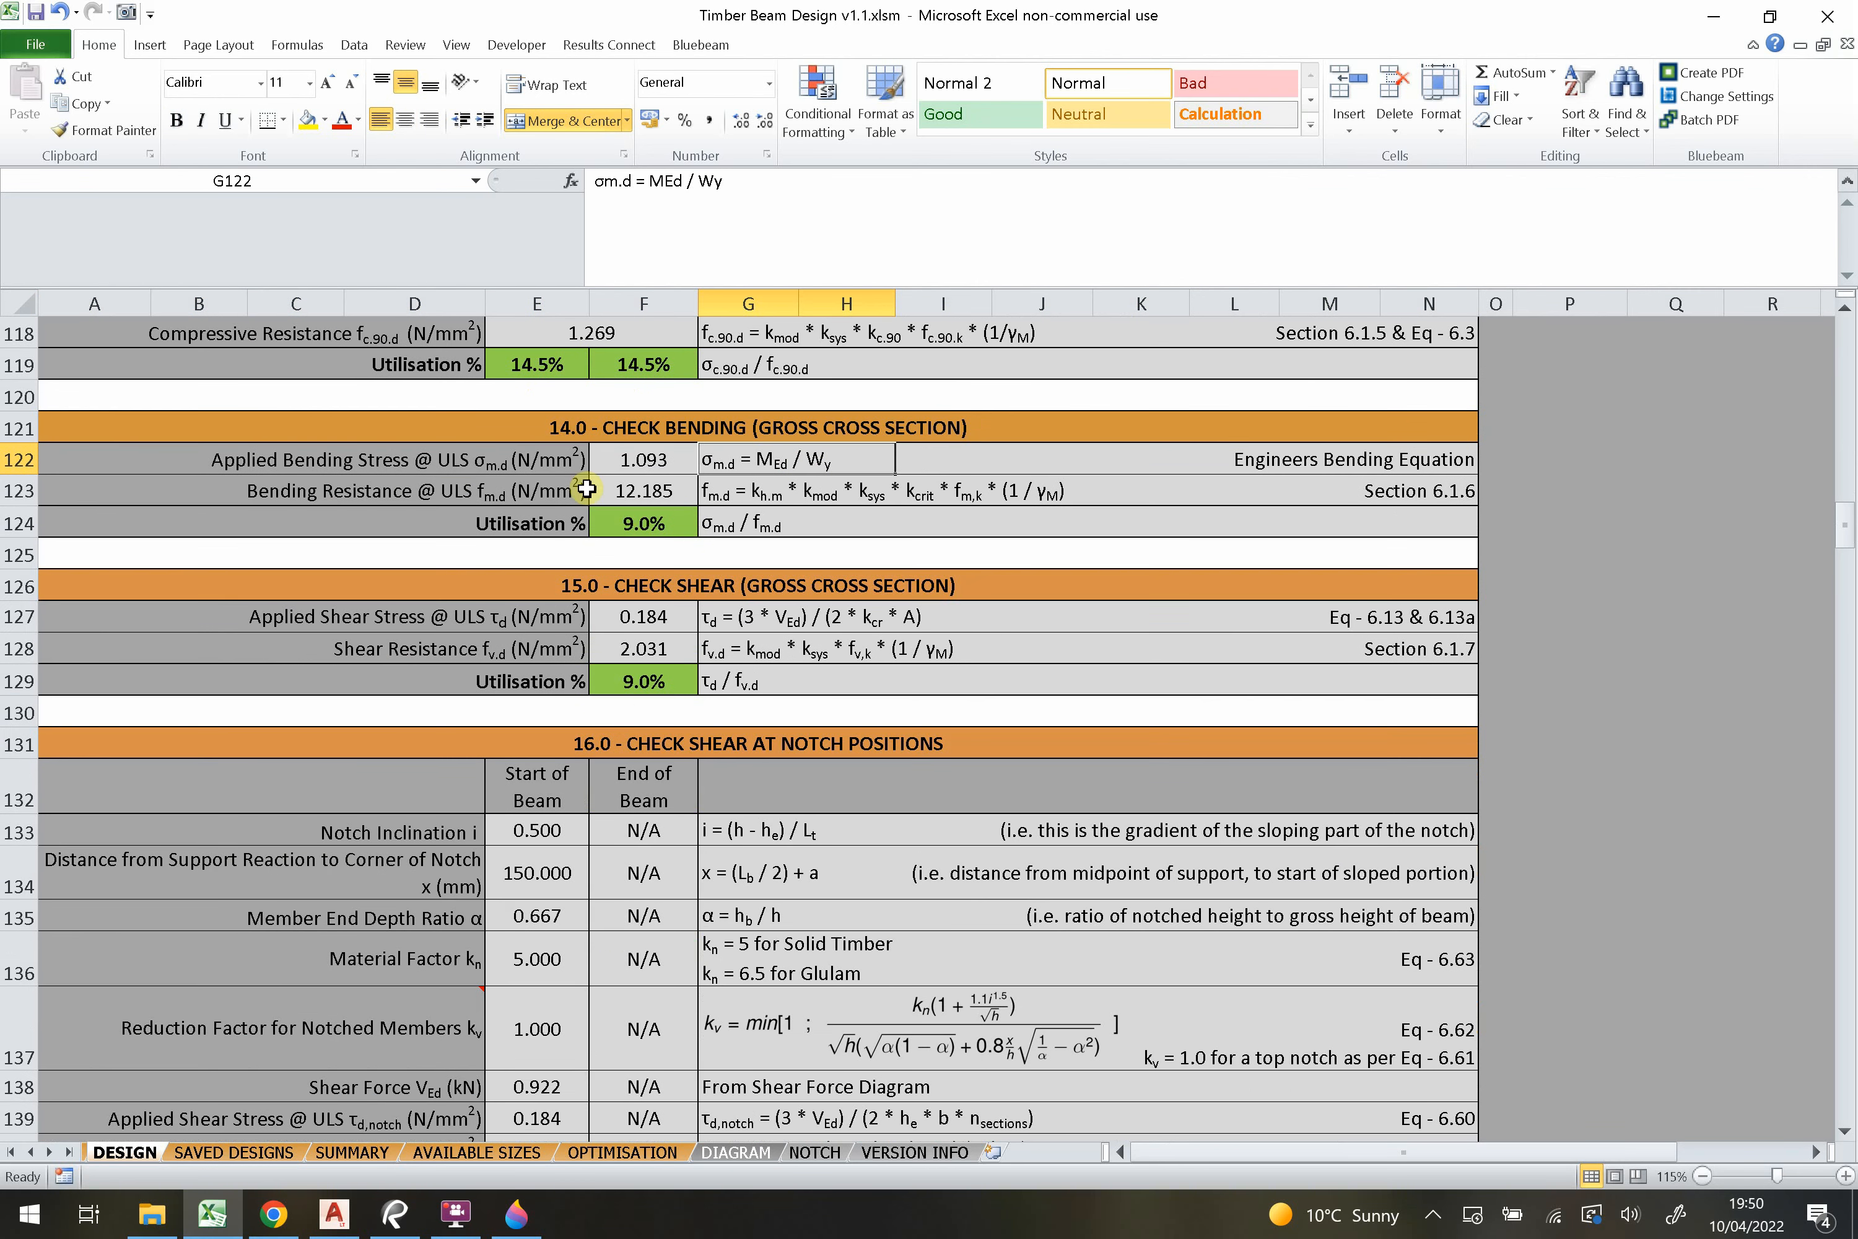
pyautogui.moveTo(568, 460); pyautogui.dragTo(797, 455)
pyautogui.moveTo(403, 489); pyautogui.dragTo(885, 490)
pyautogui.click(806, 491)
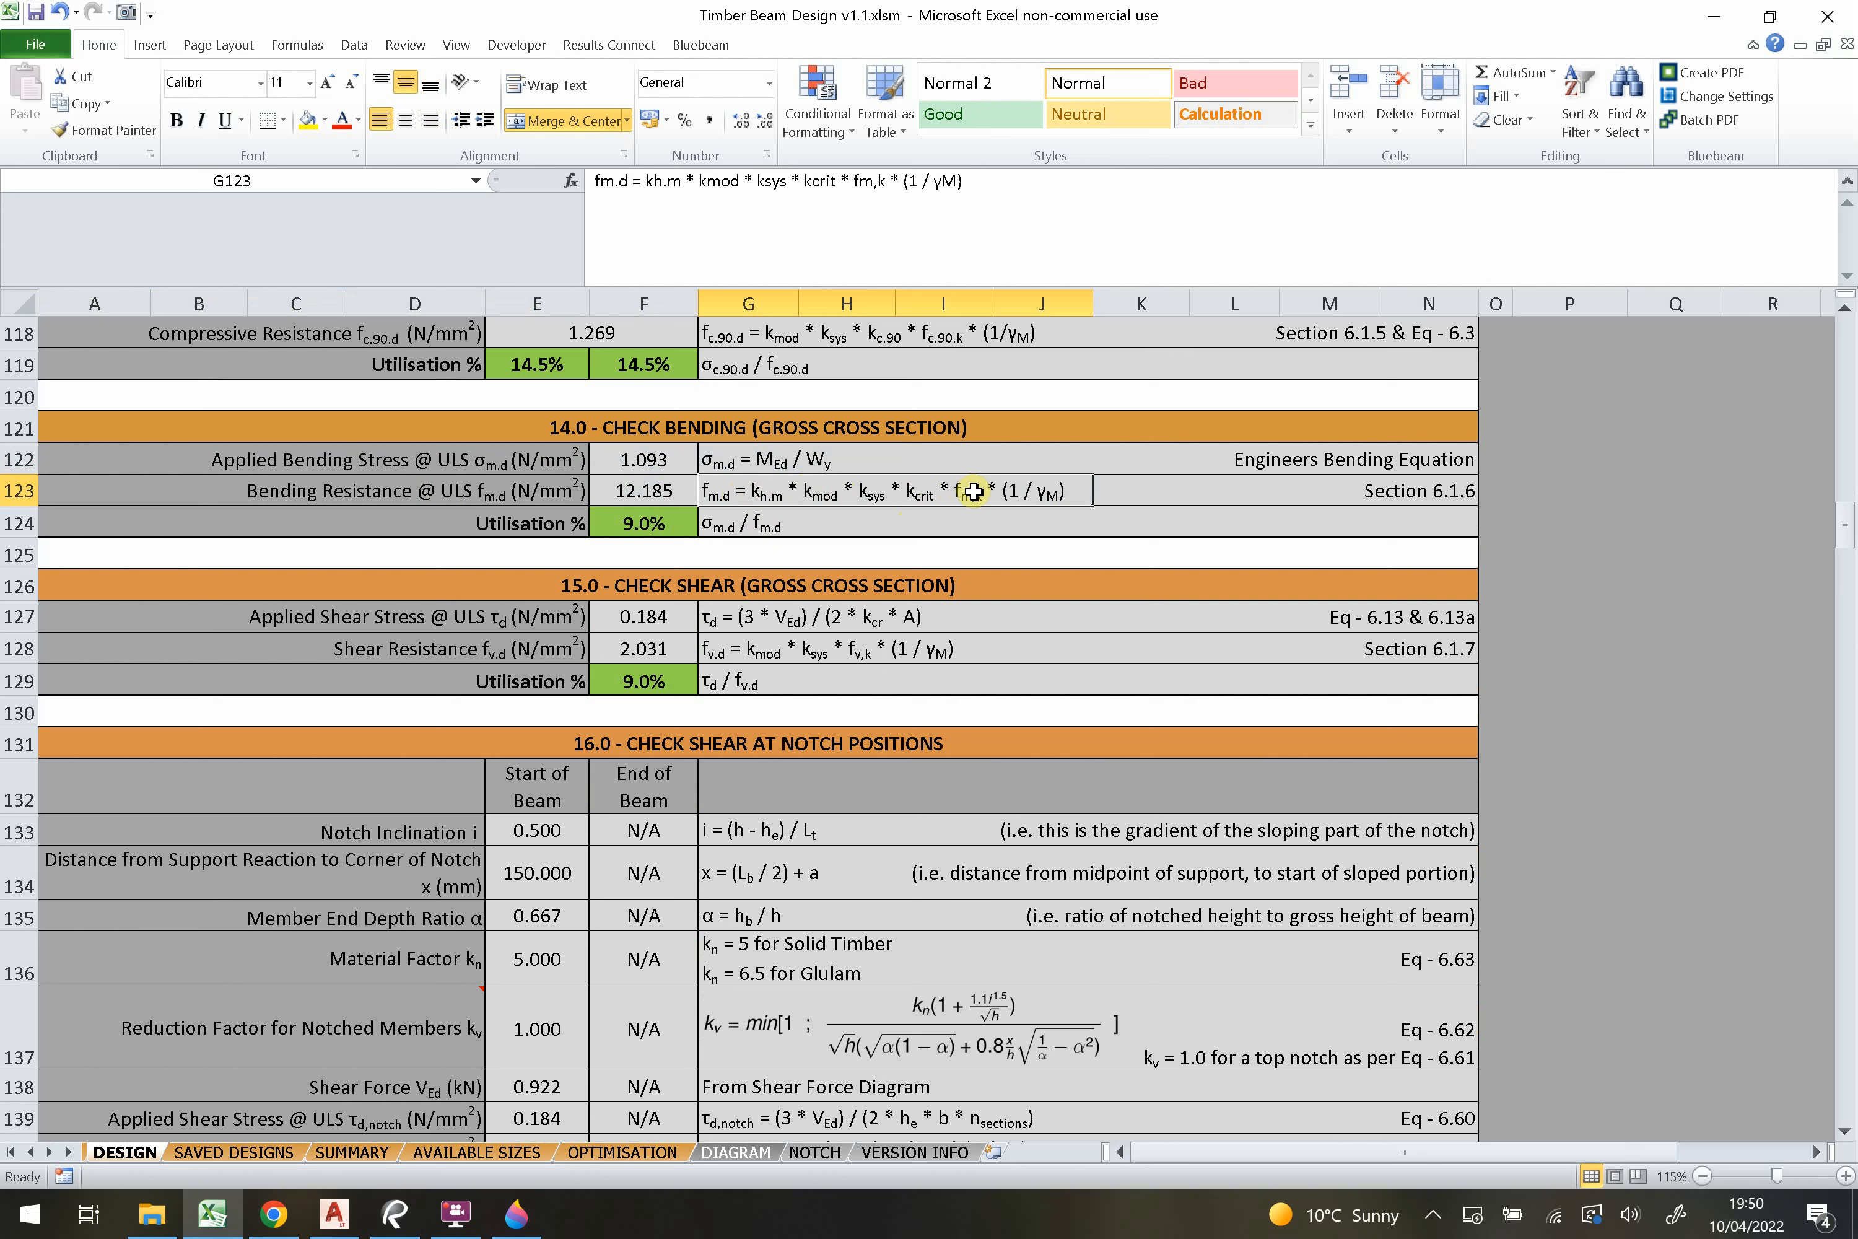
pyautogui.click(663, 526)
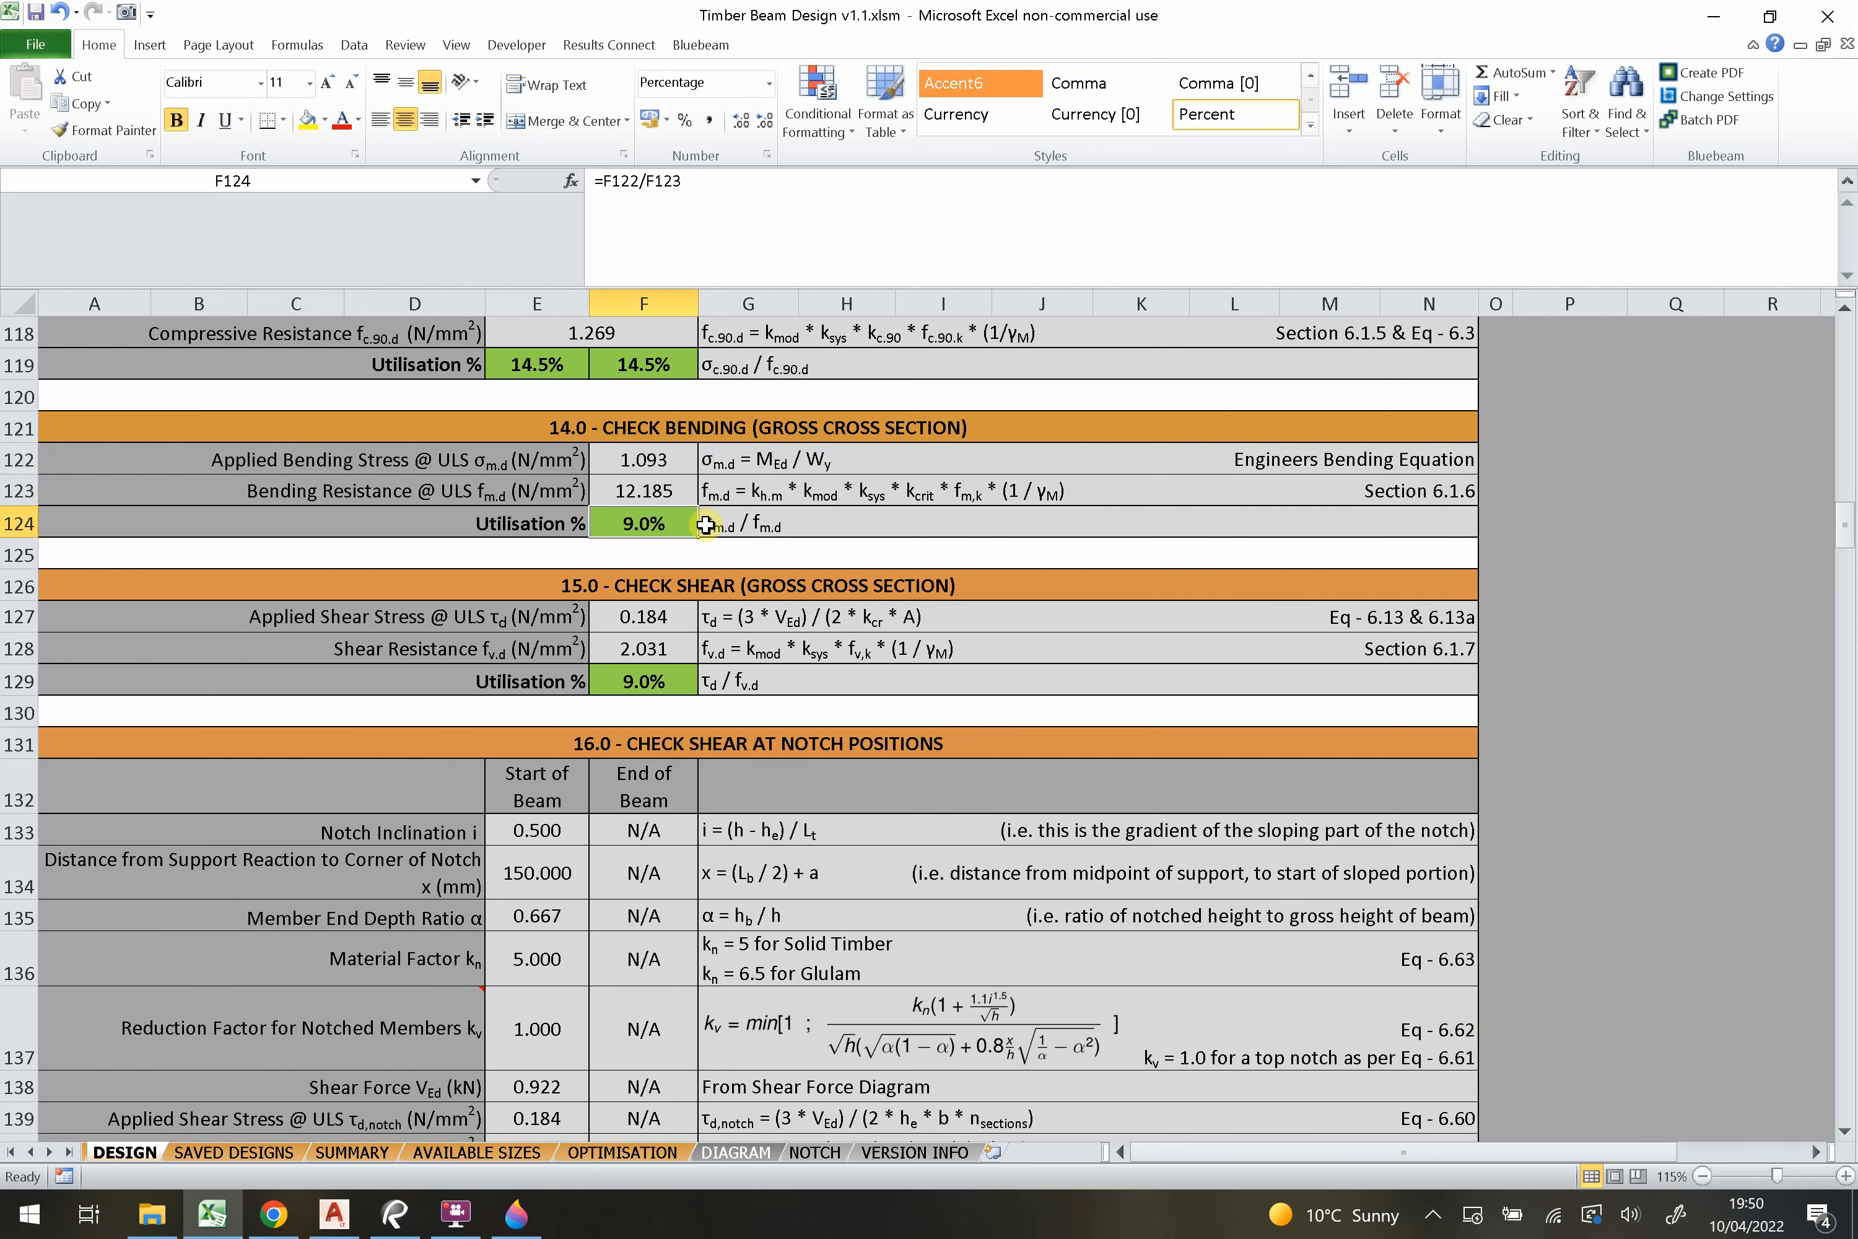
# Examine the applied shear stress and shear resistance equations in section 15.0, the shear check for the gross cross section.
pyautogui.scroll(-1, 616, 562)
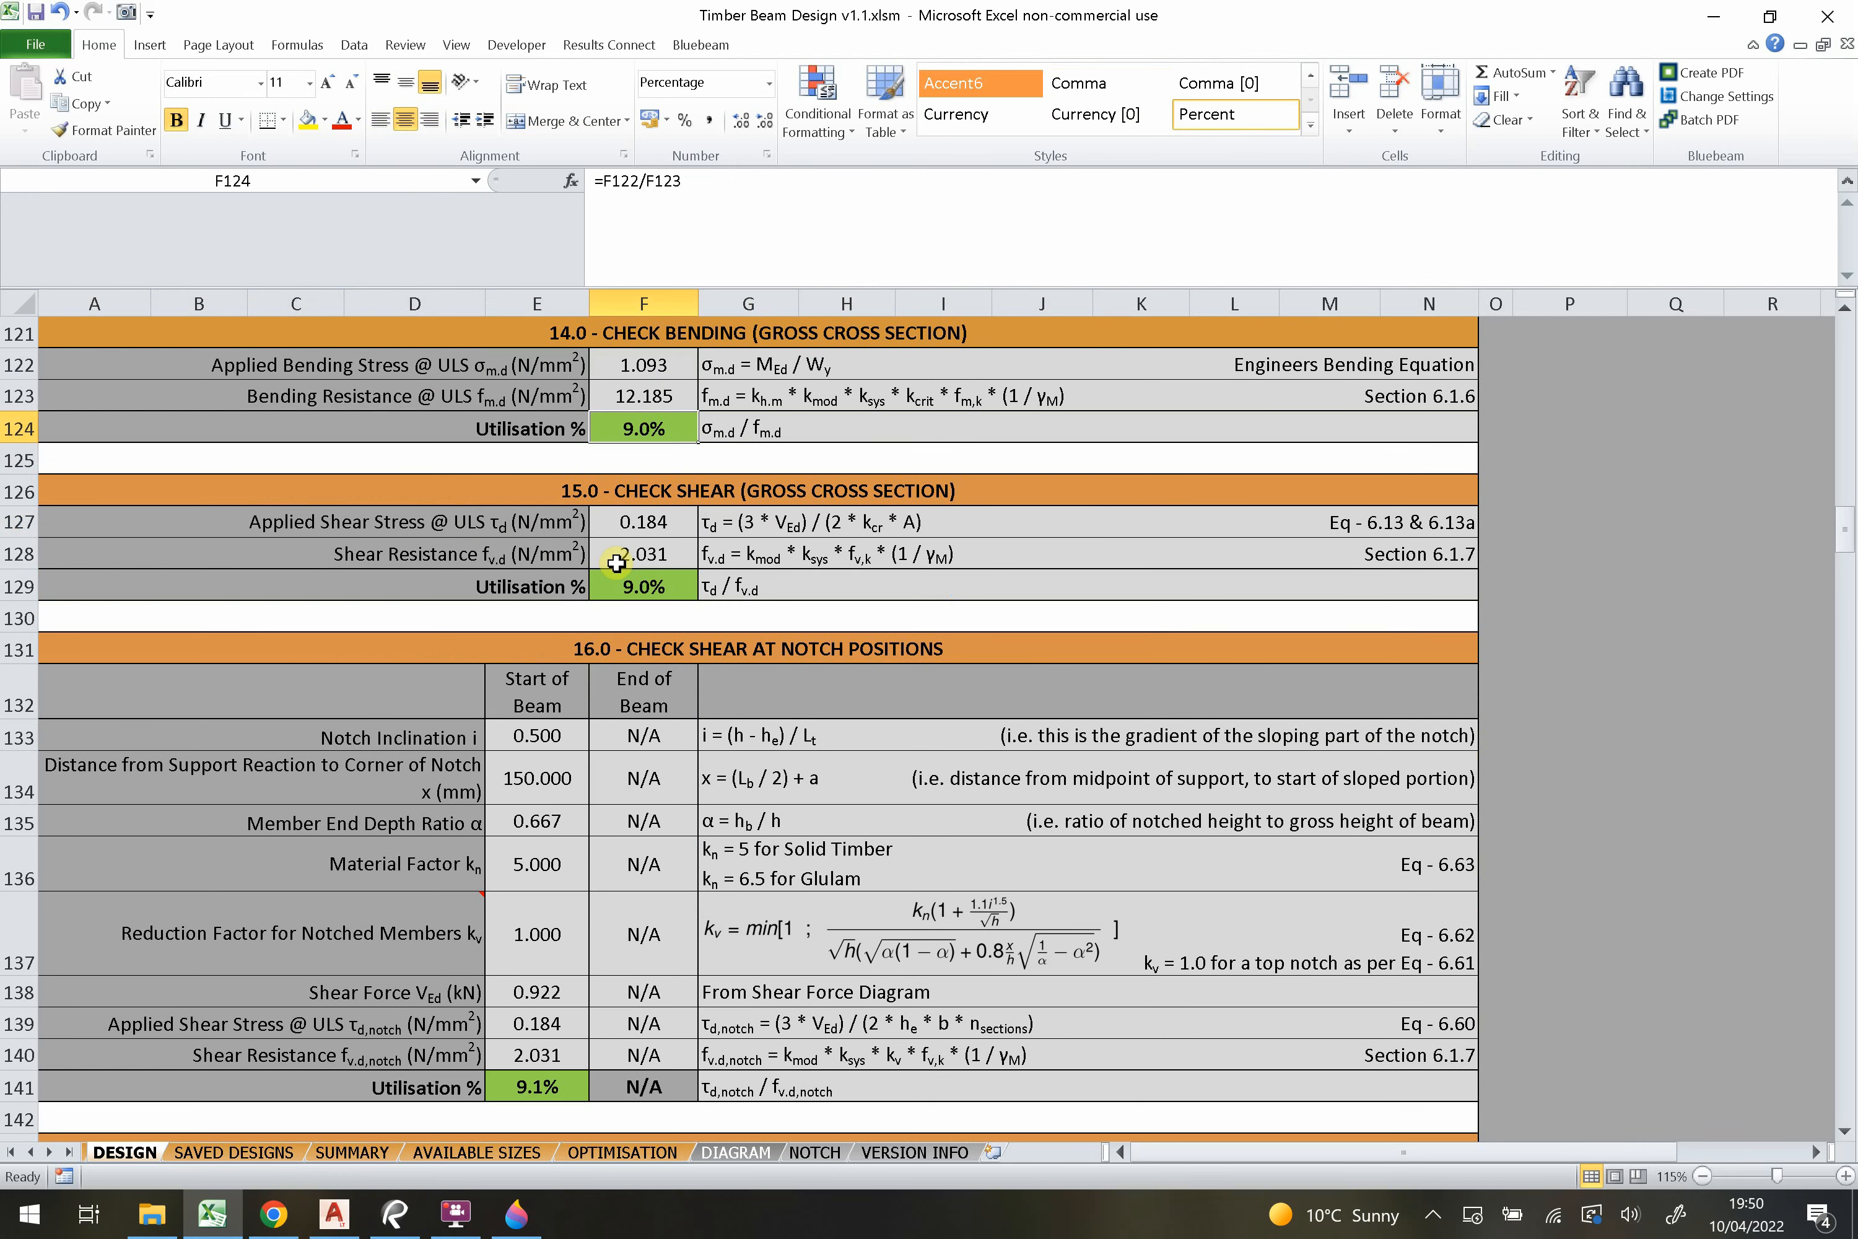
pyautogui.moveTo(477, 524); pyautogui.dragTo(770, 528)
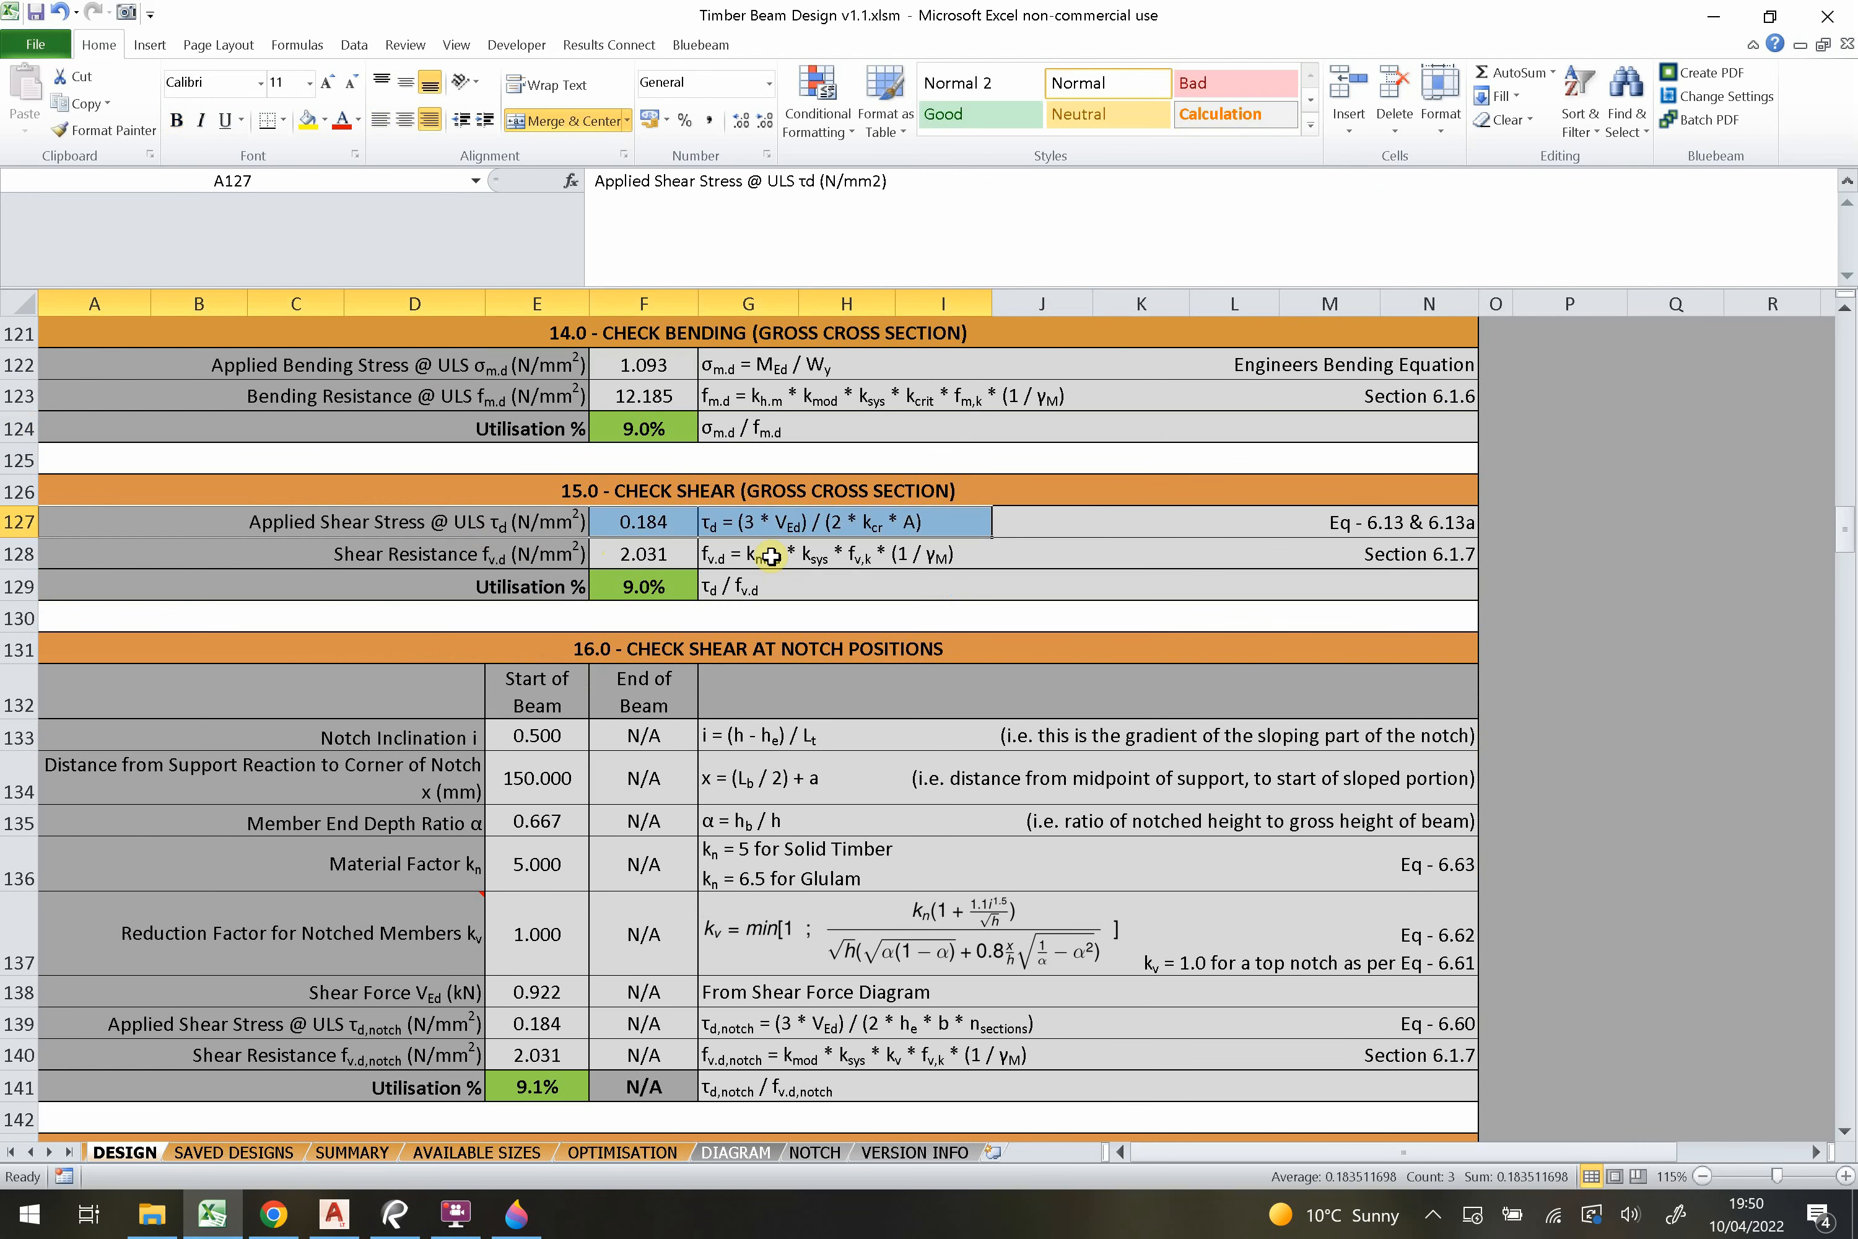
pyautogui.click(782, 524)
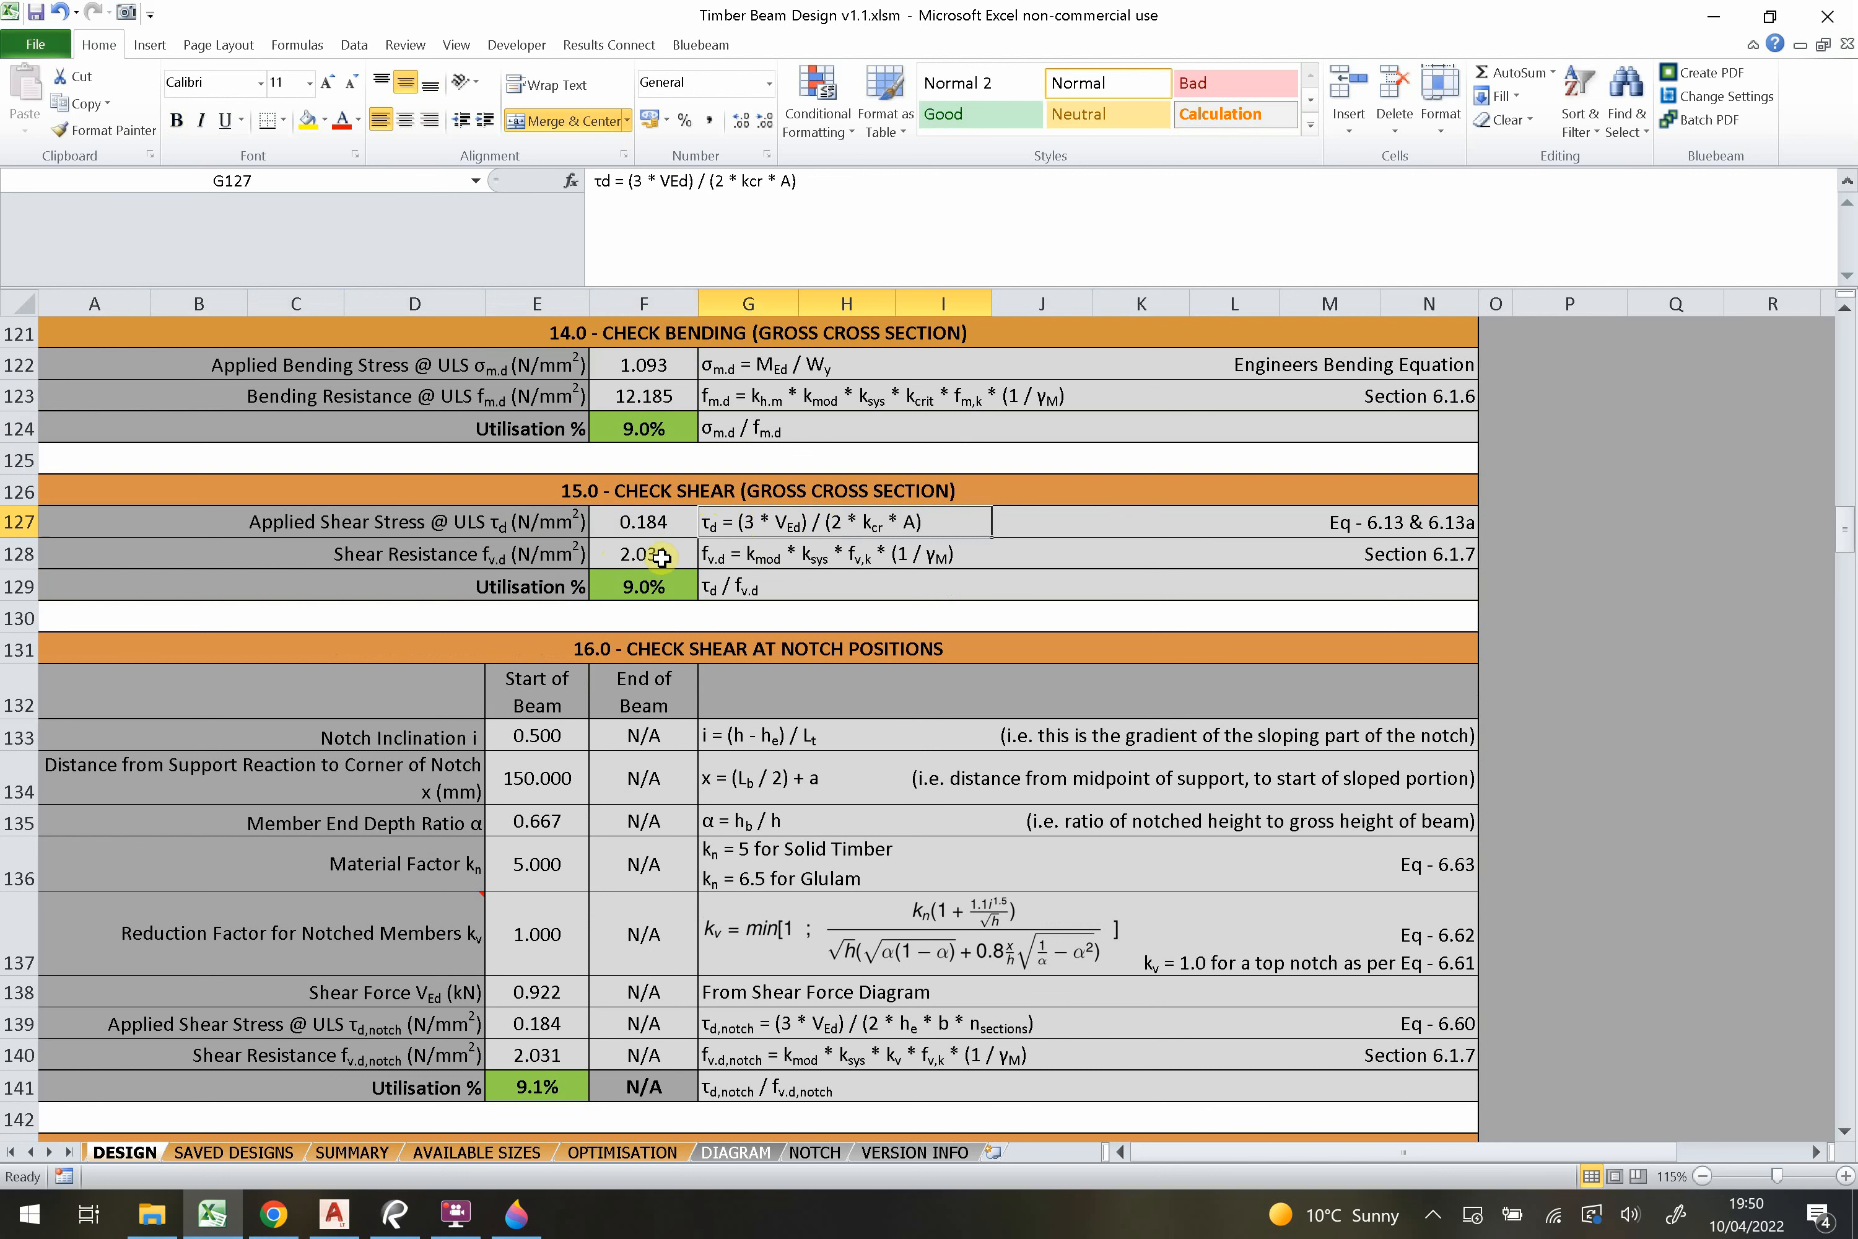
pyautogui.moveTo(519, 552); pyautogui.dragTo(915, 554)
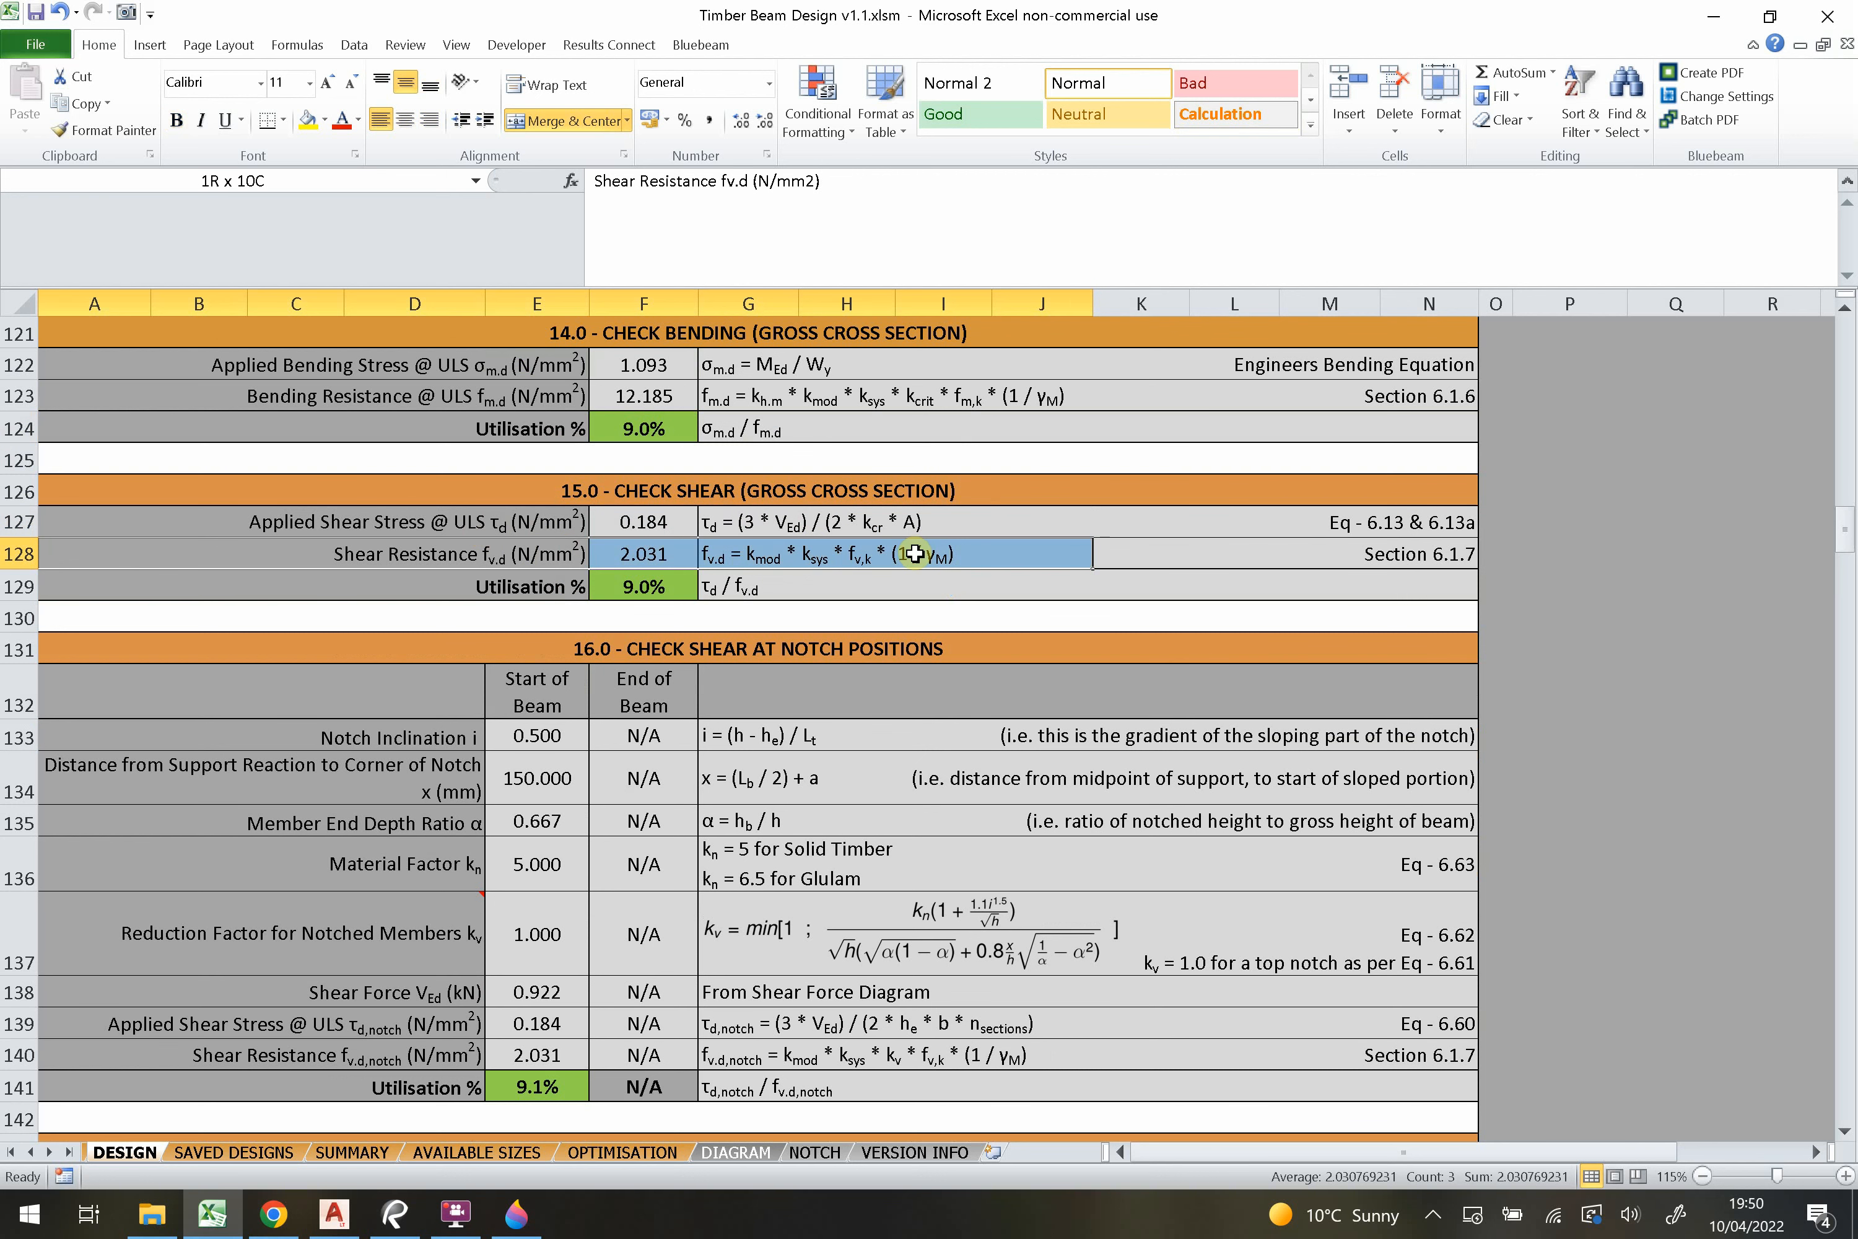
pyautogui.click(747, 560)
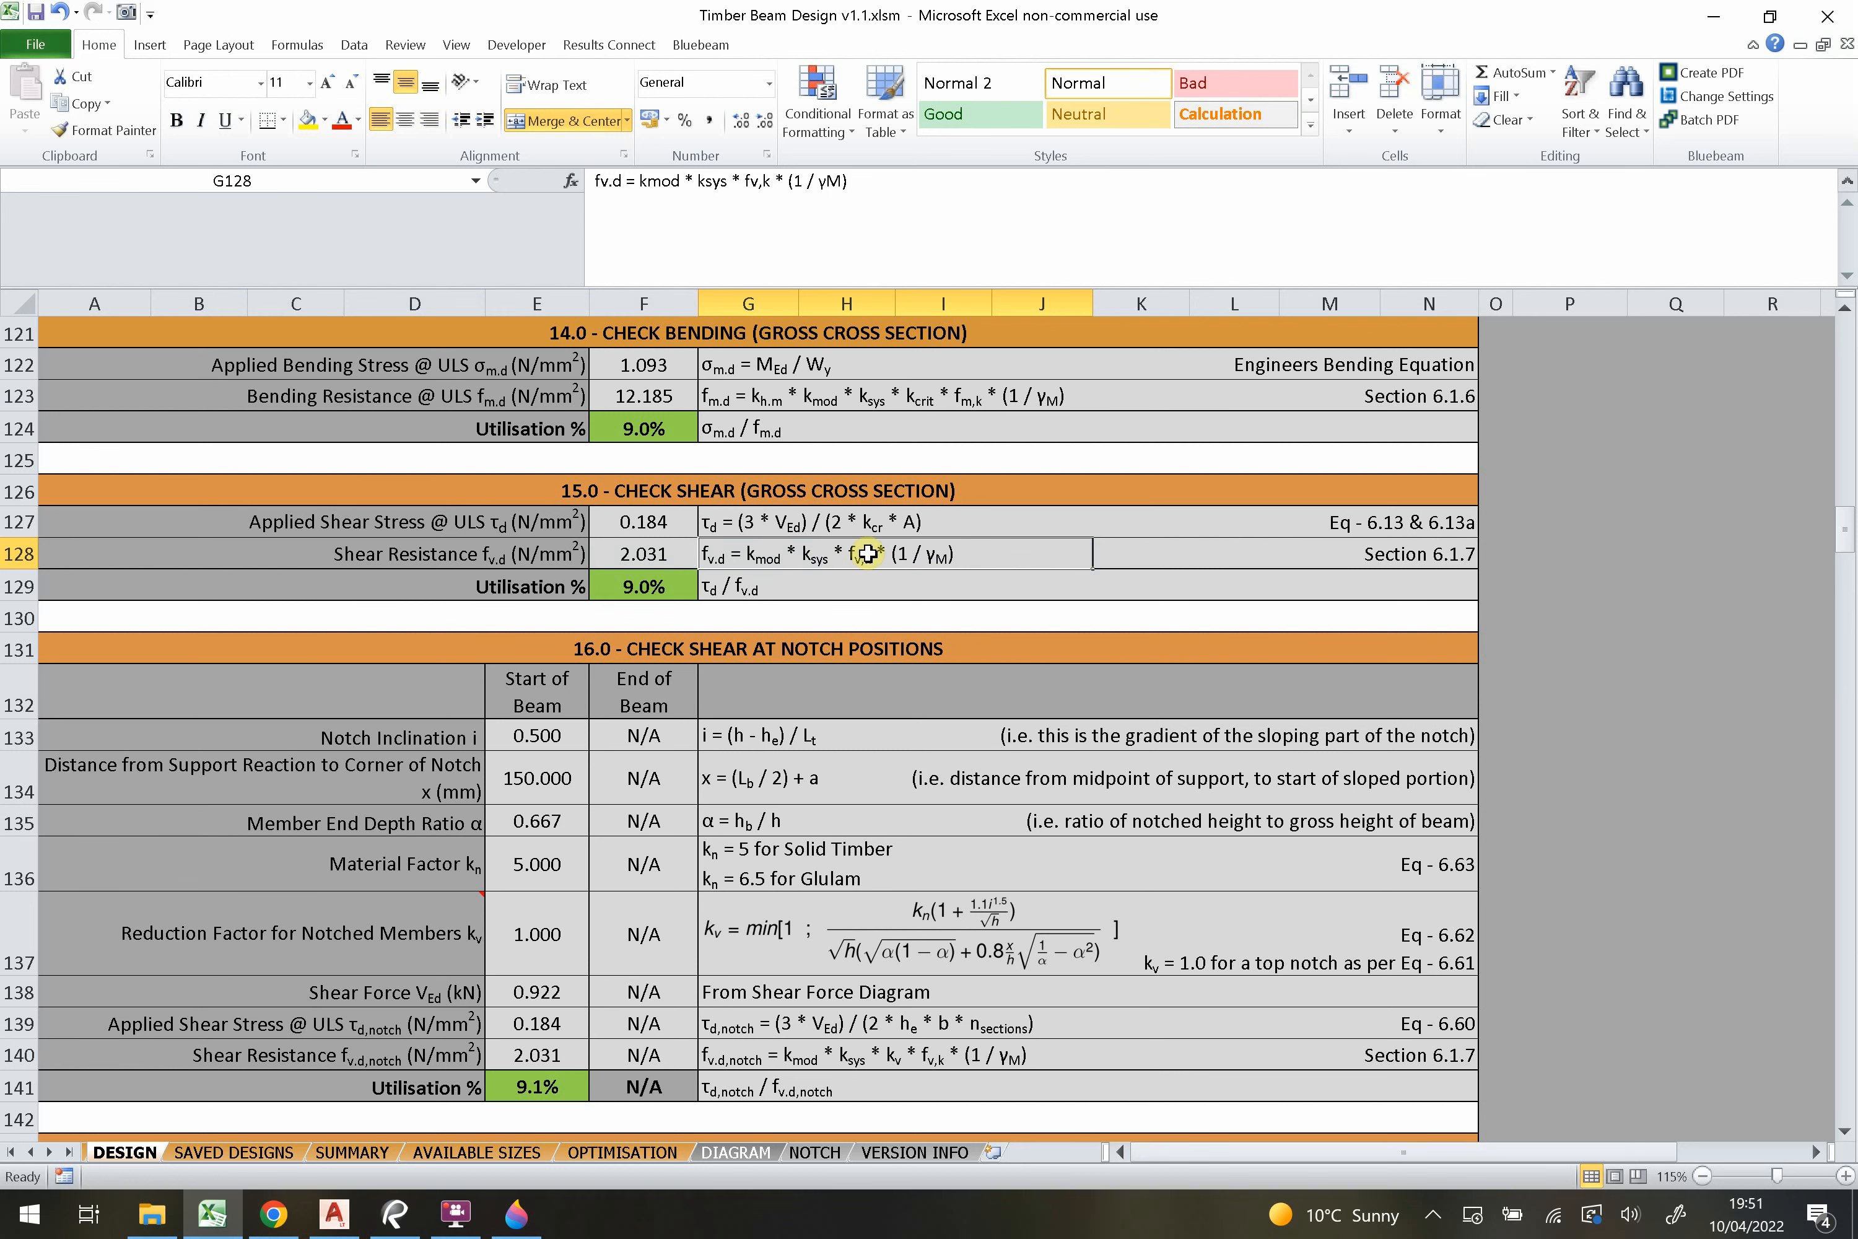
pyautogui.scroll(-1, 869, 542)
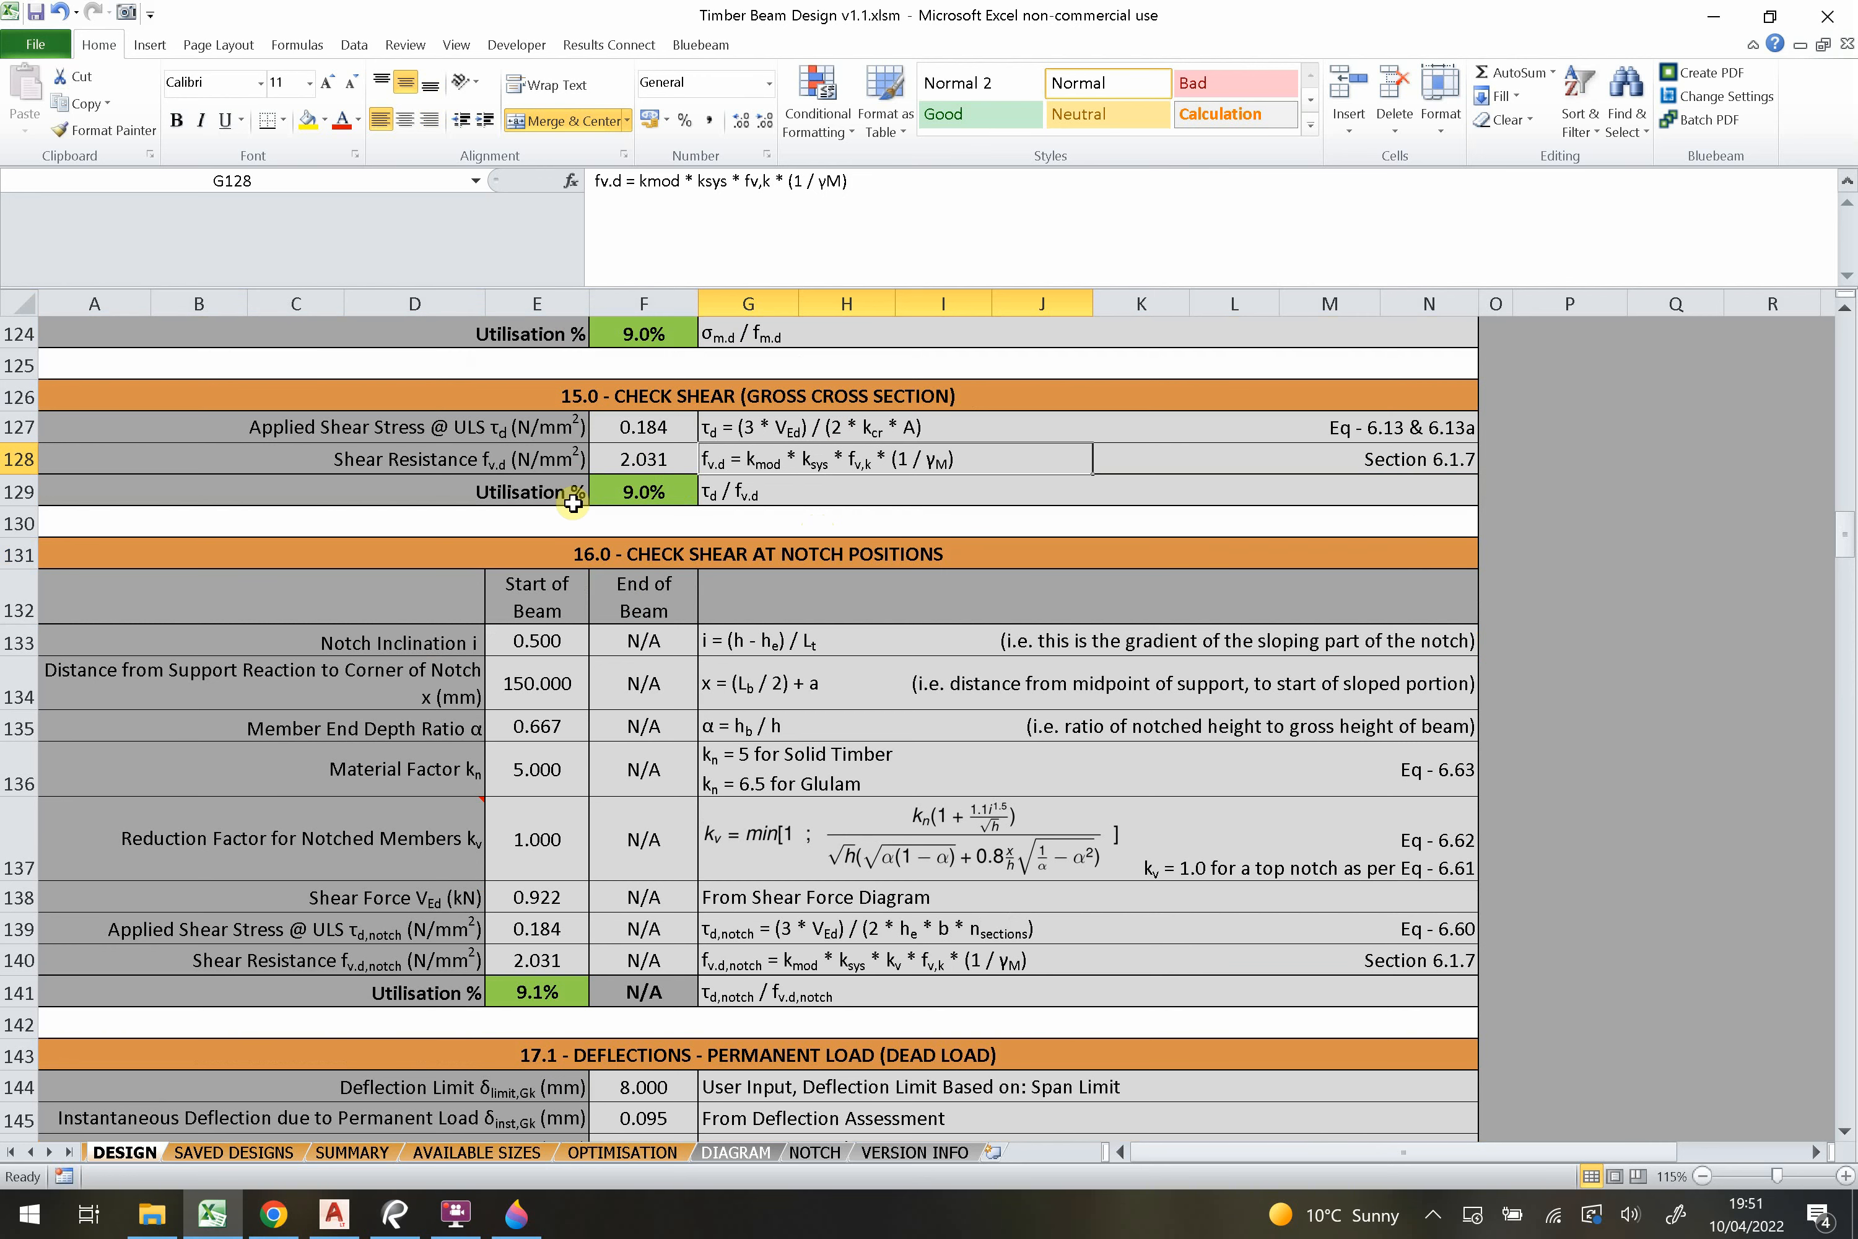
# Examine the section 16.0 notch shear check, including the notch inclination row and its start-of-beam formula in E133.
pyautogui.scroll(-1, 574, 503)
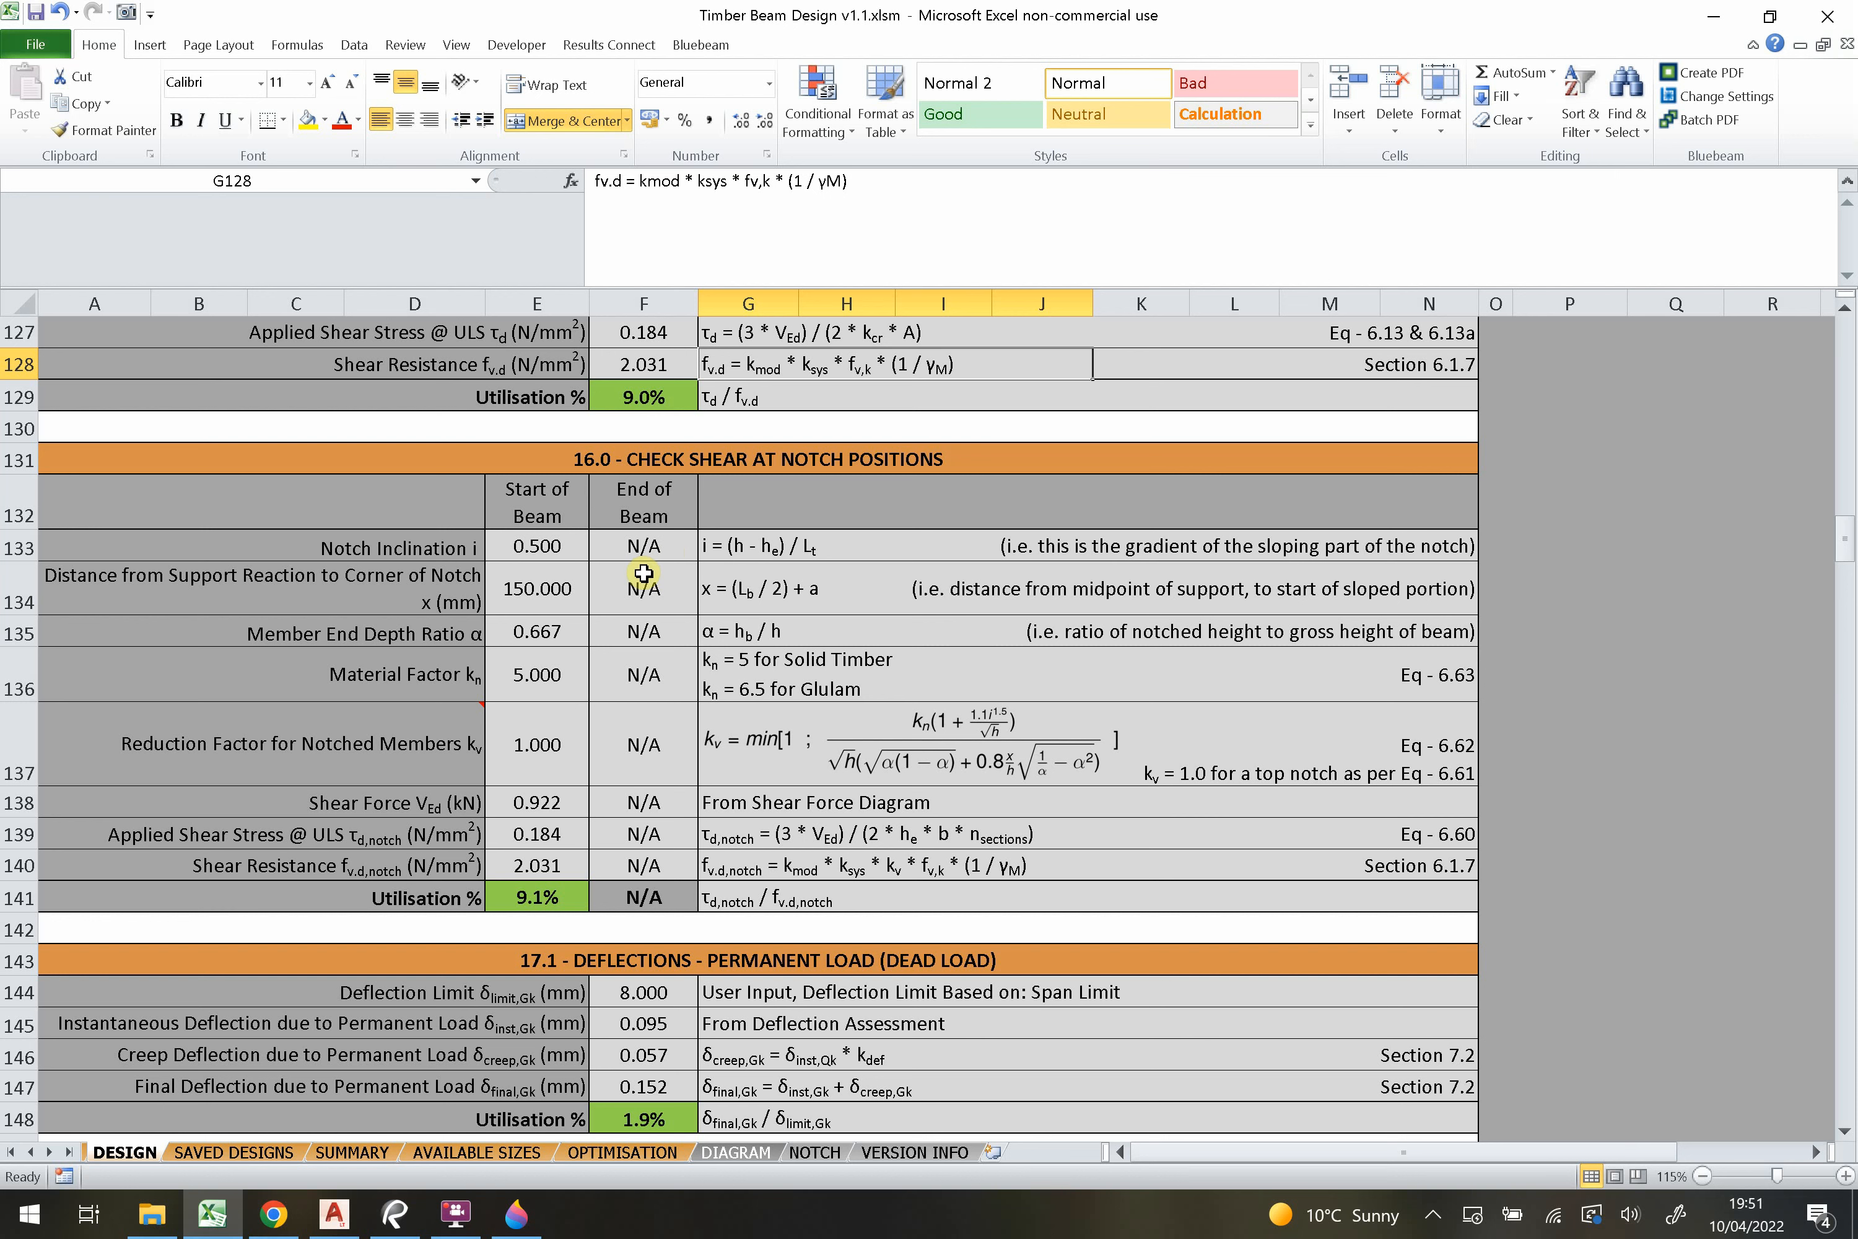
pyautogui.click(698, 467)
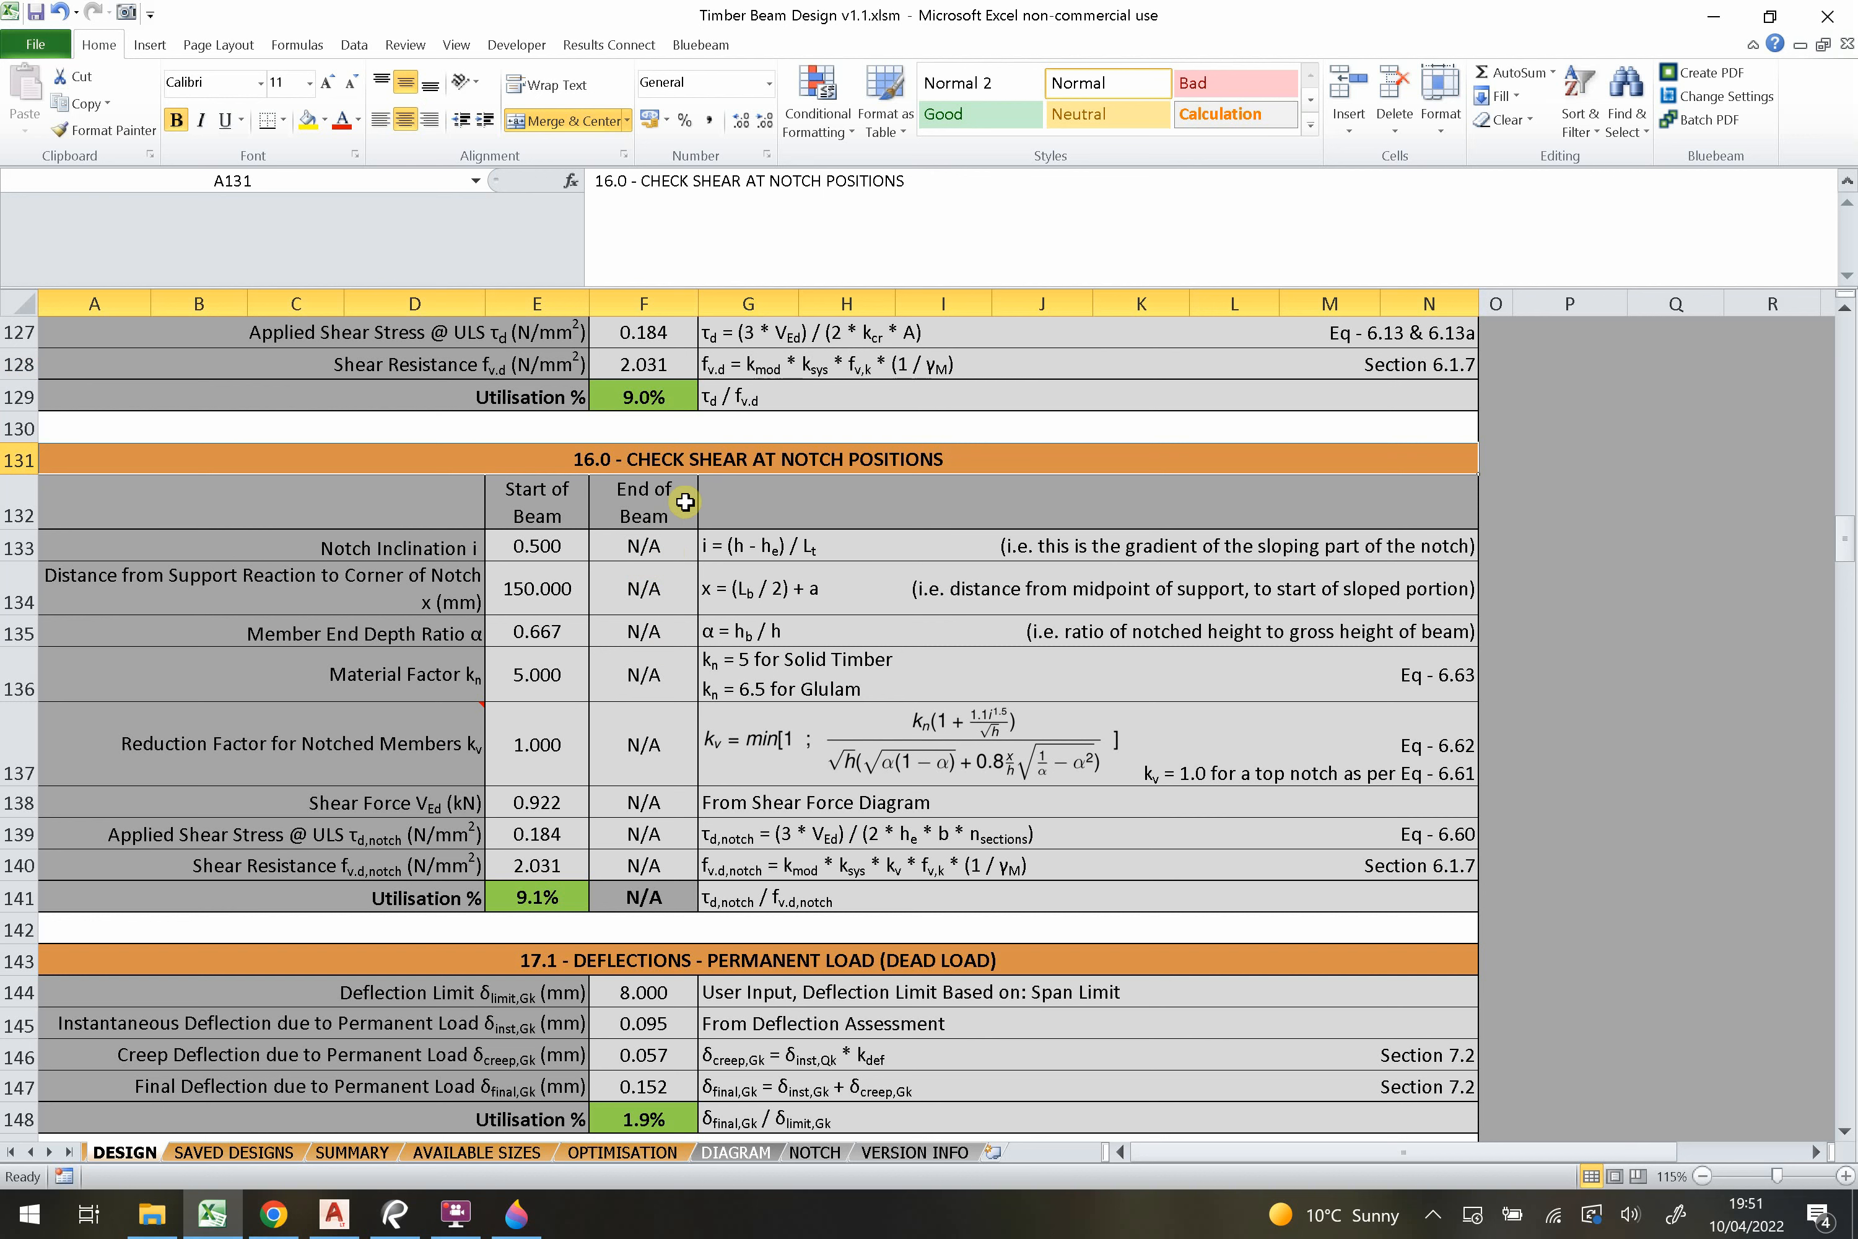
pyautogui.click(667, 506)
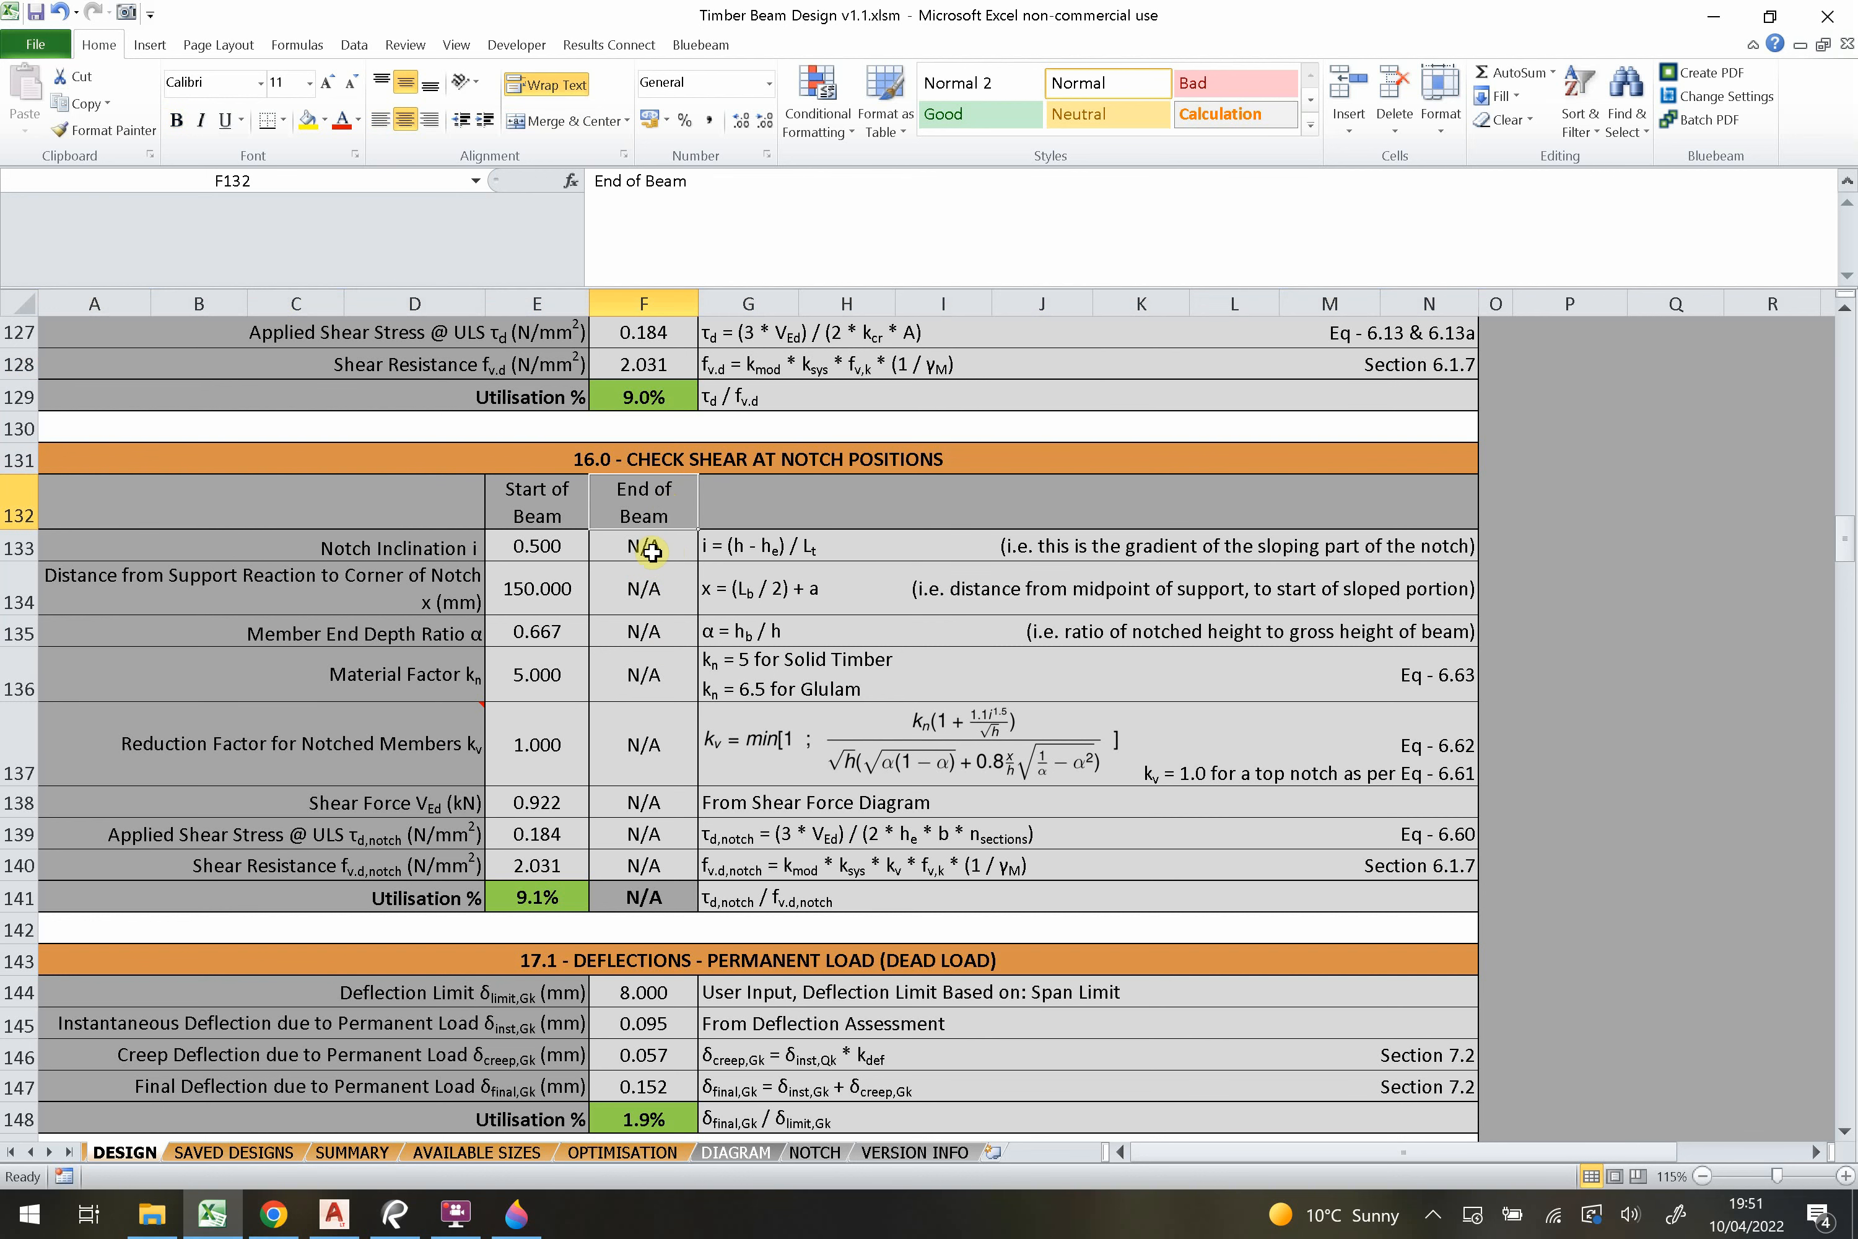
pyautogui.click(418, 543)
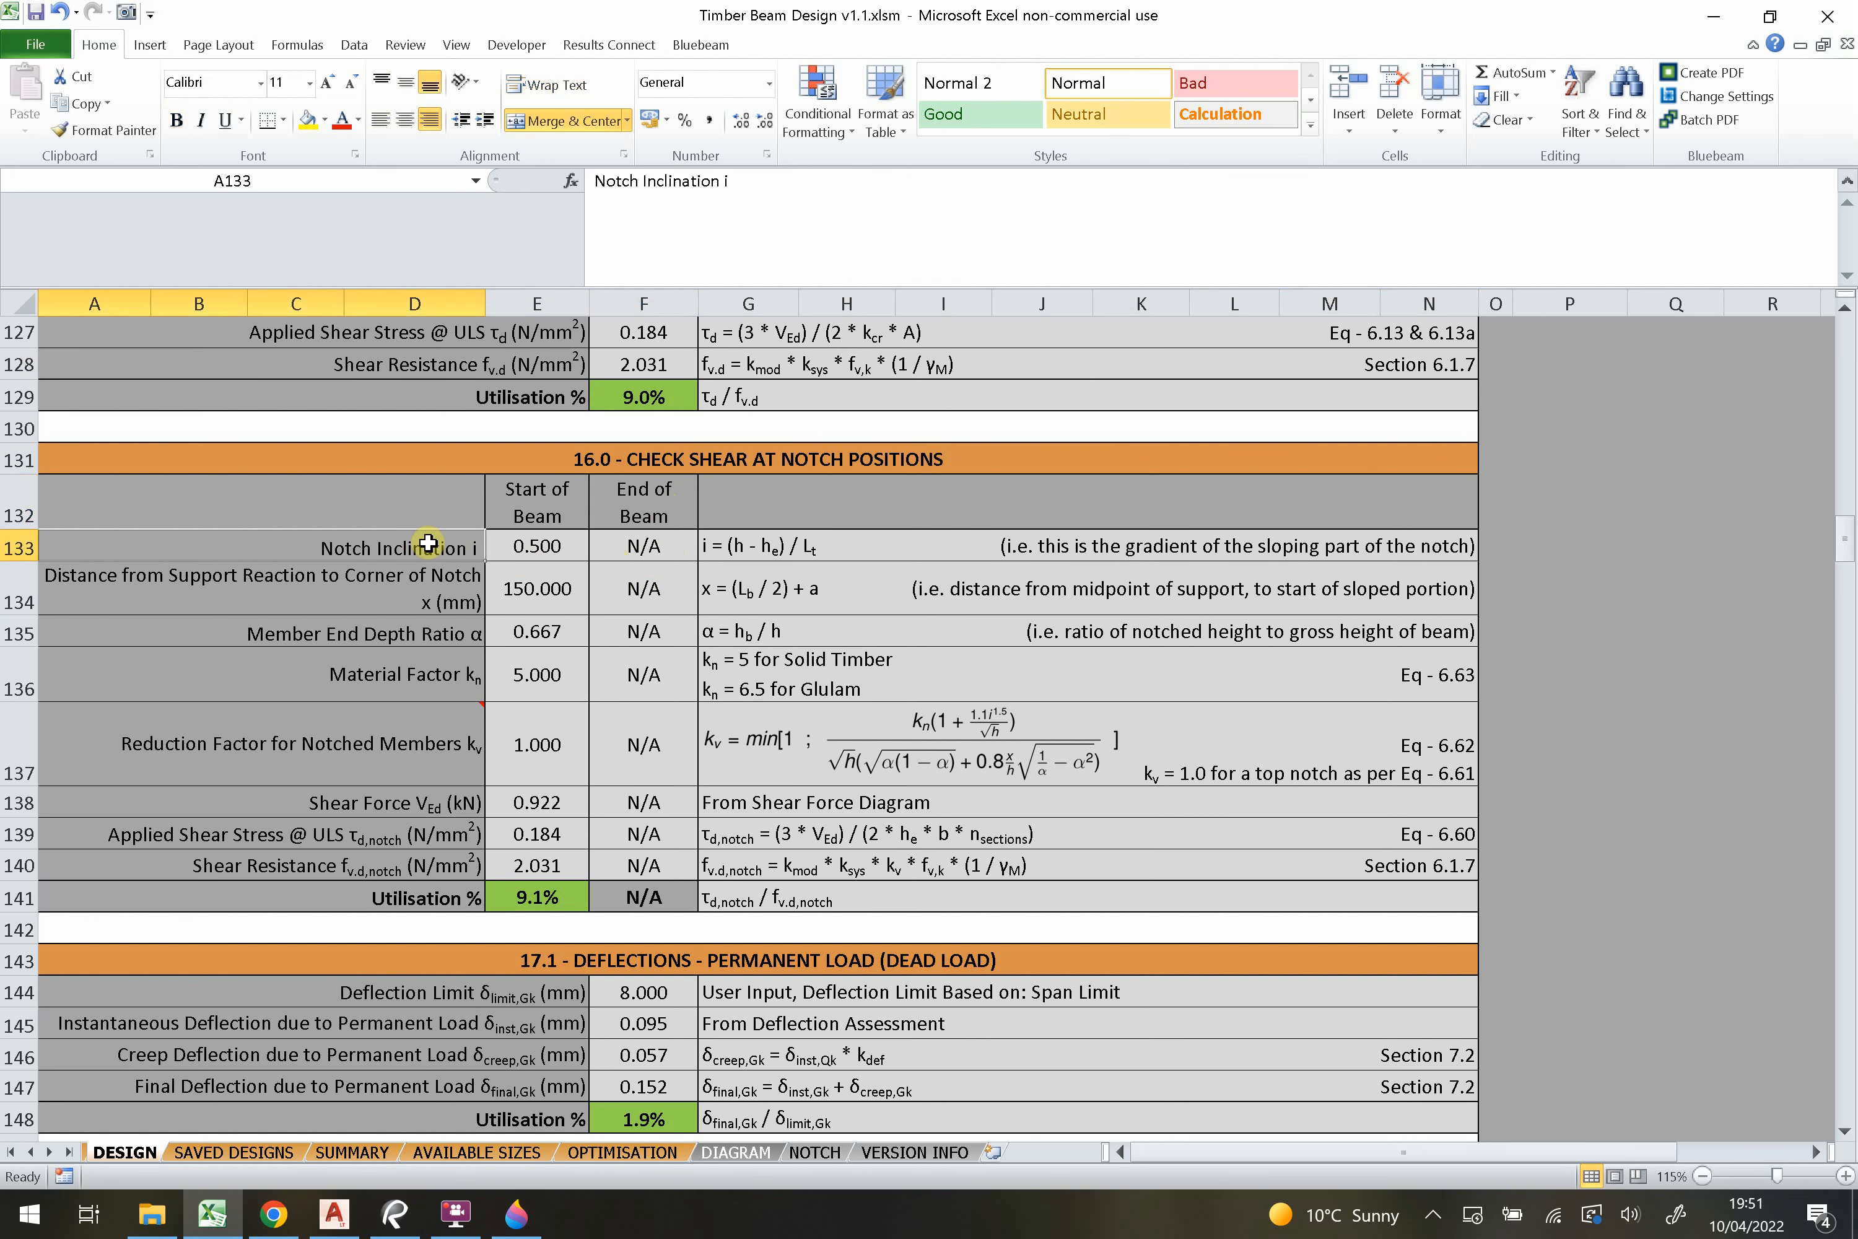
pyautogui.click(552, 551)
pyautogui.click(474, 559)
pyautogui.click(524, 543)
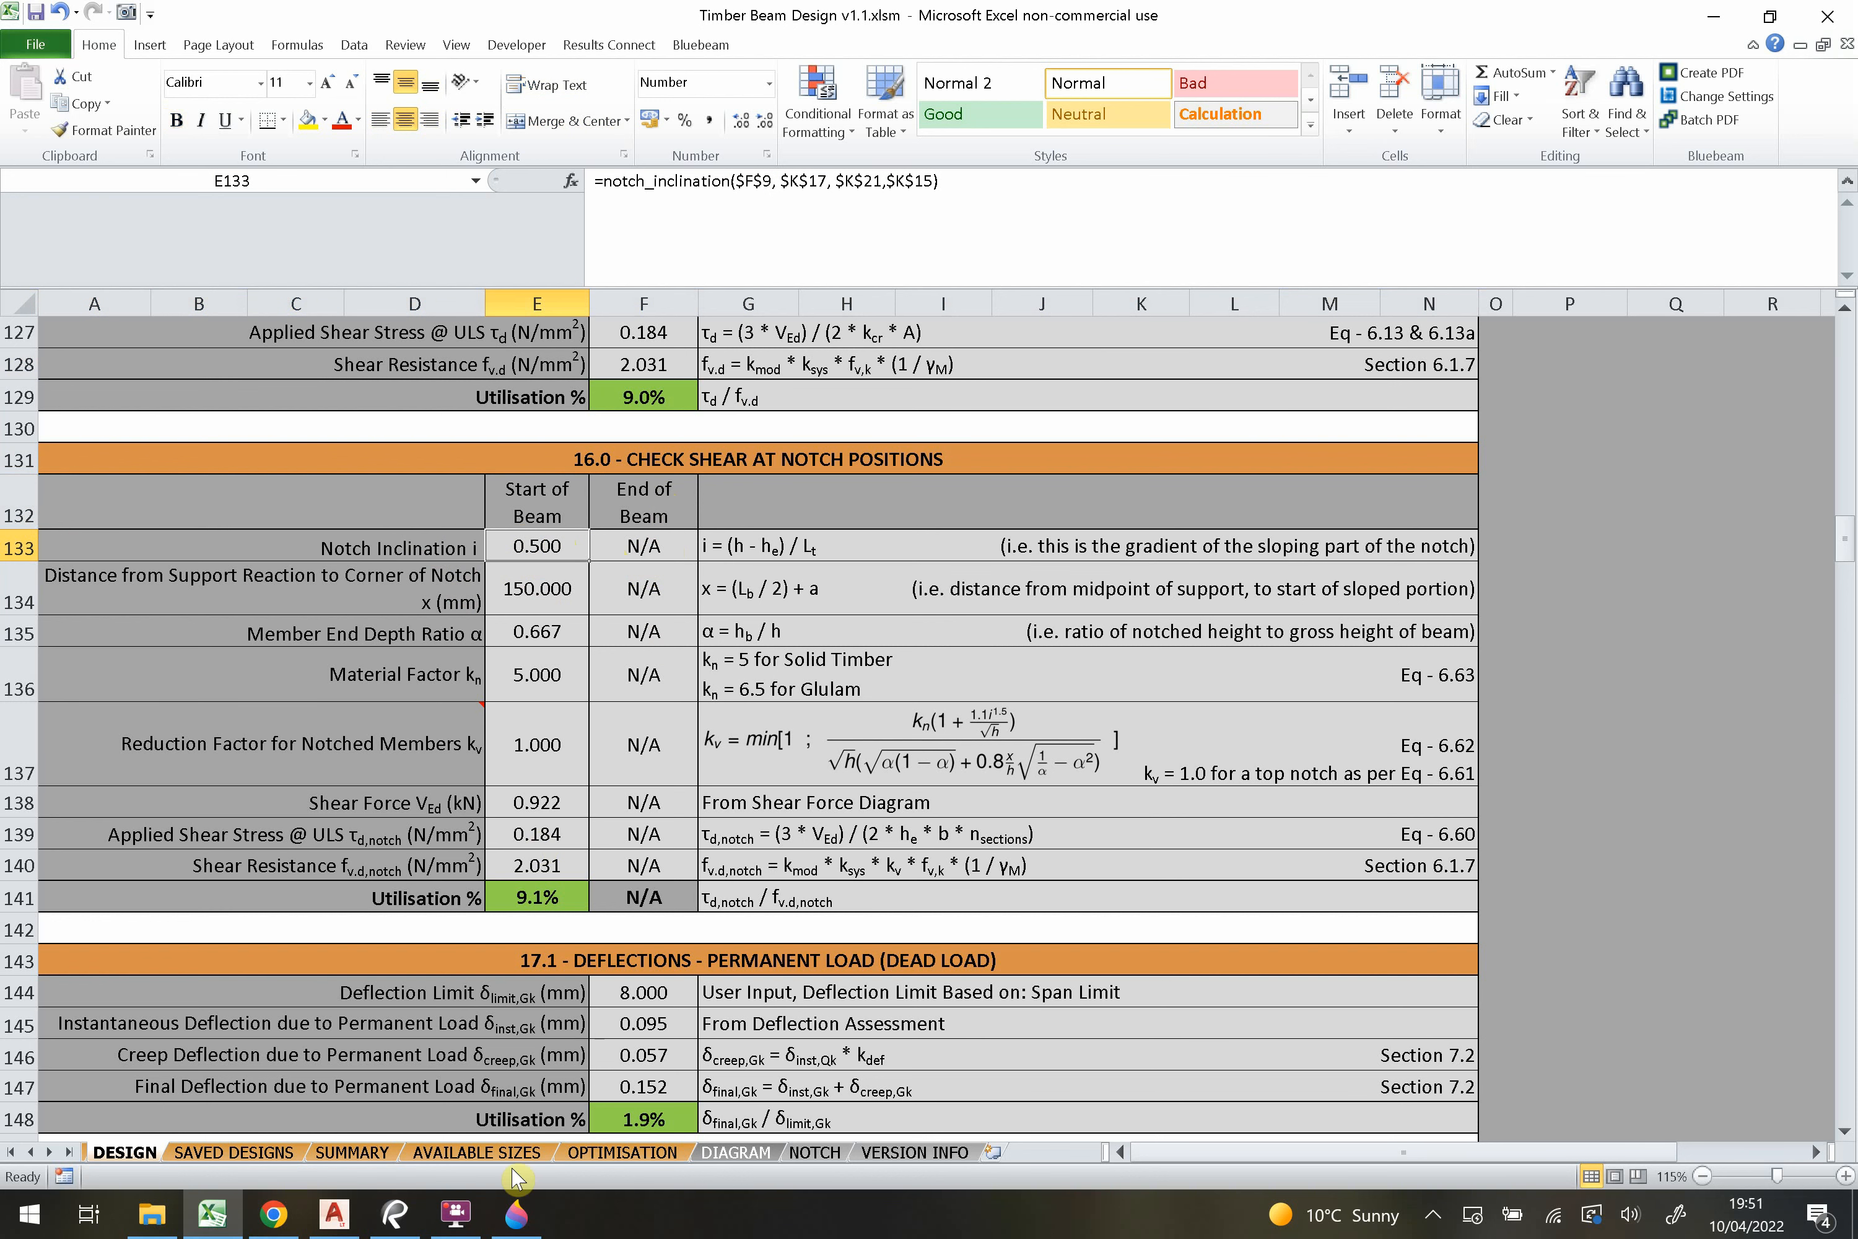
# Switch to Paint 3D and sketch a notched beam end in black, marking the gradient beside its sloping part.
pyautogui.click(517, 1213)
pyautogui.click(1718, 991)
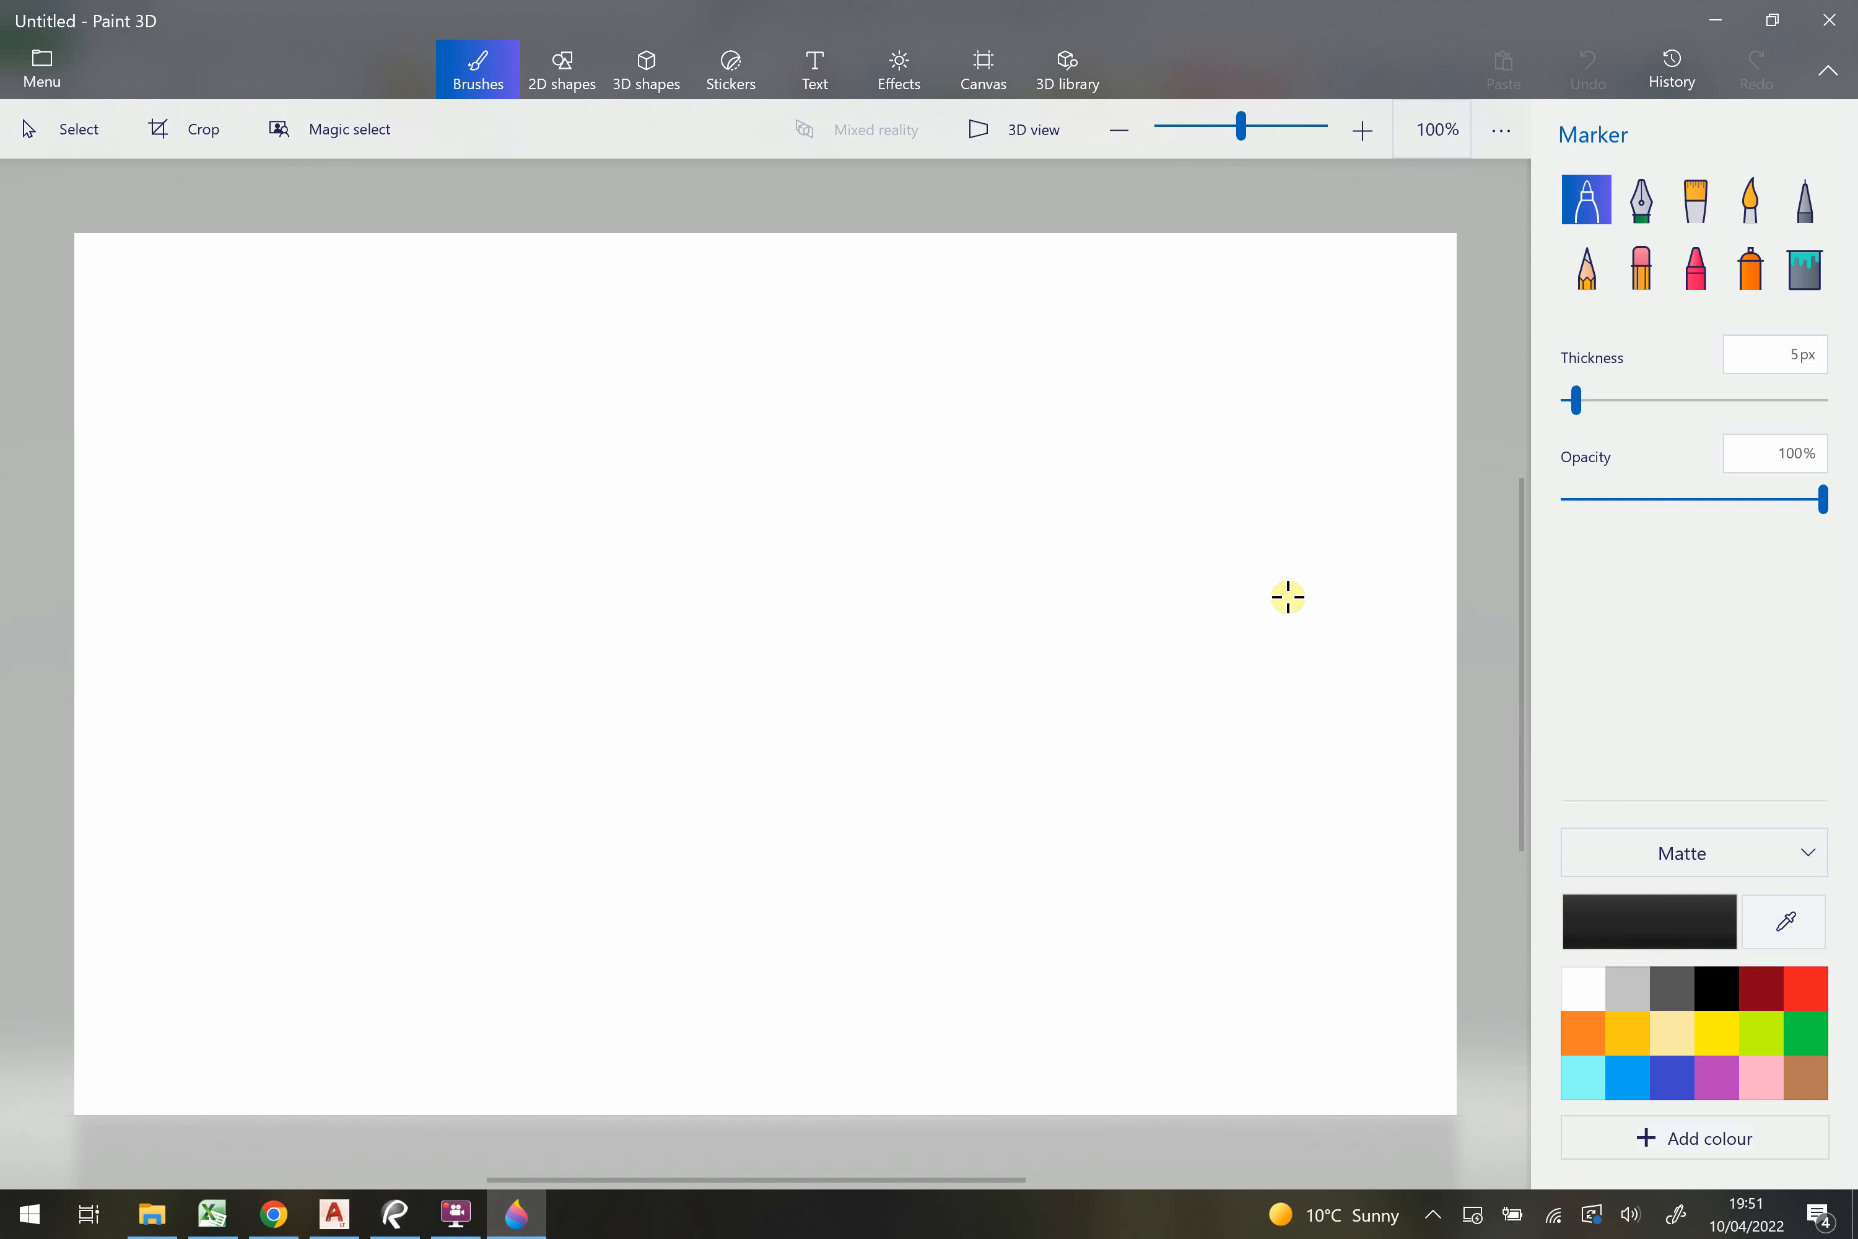
pyautogui.moveTo(1163, 459)
pyautogui.mouseDown()
pyautogui.moveTo(992, 448)
pyautogui.moveTo(821, 626)
pyautogui.moveTo(530, 663)
pyautogui.moveTo(574, 879)
pyautogui.moveTo(923, 892)
pyautogui.mouseUp()
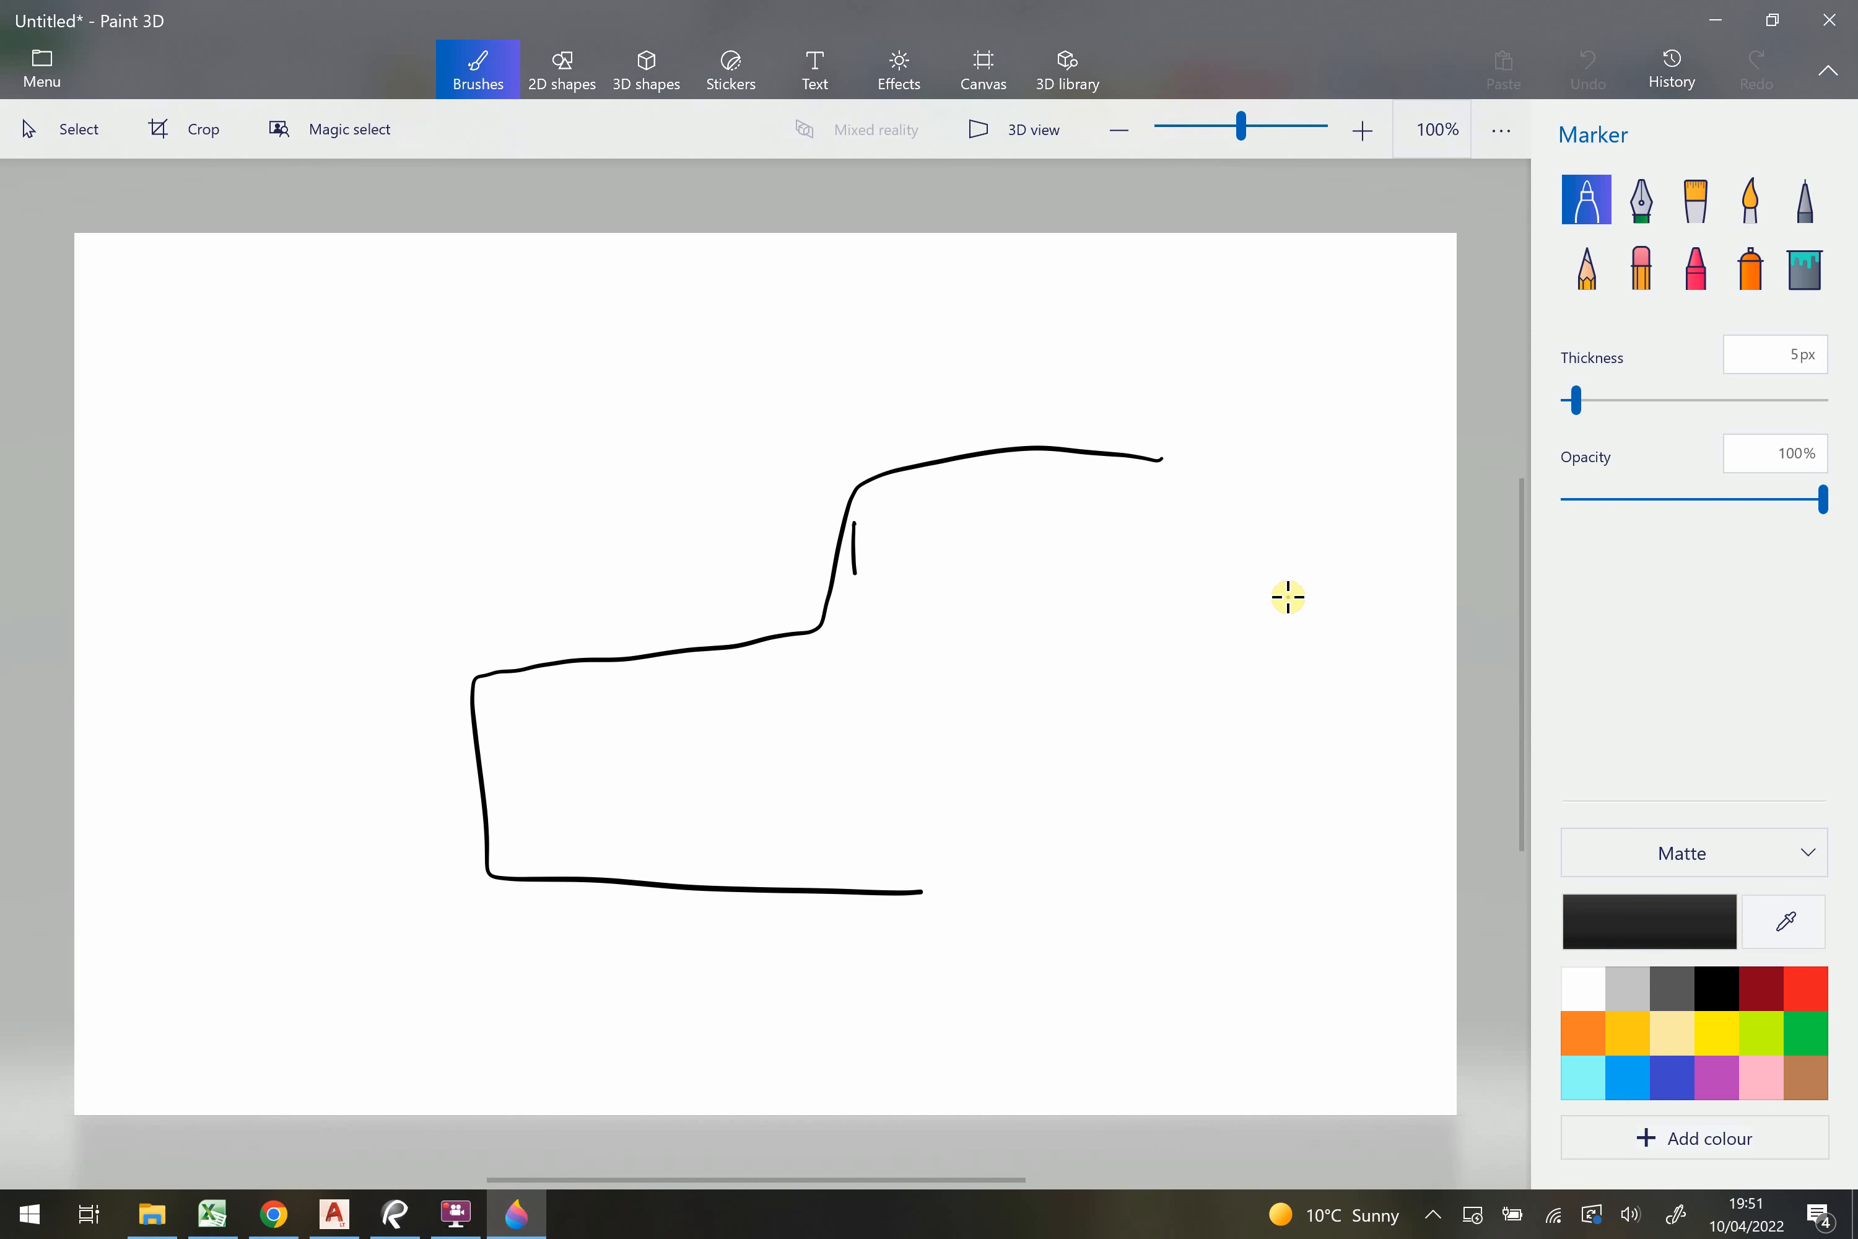
pyautogui.moveTo(856, 552); pyautogui.dragTo(854, 524)
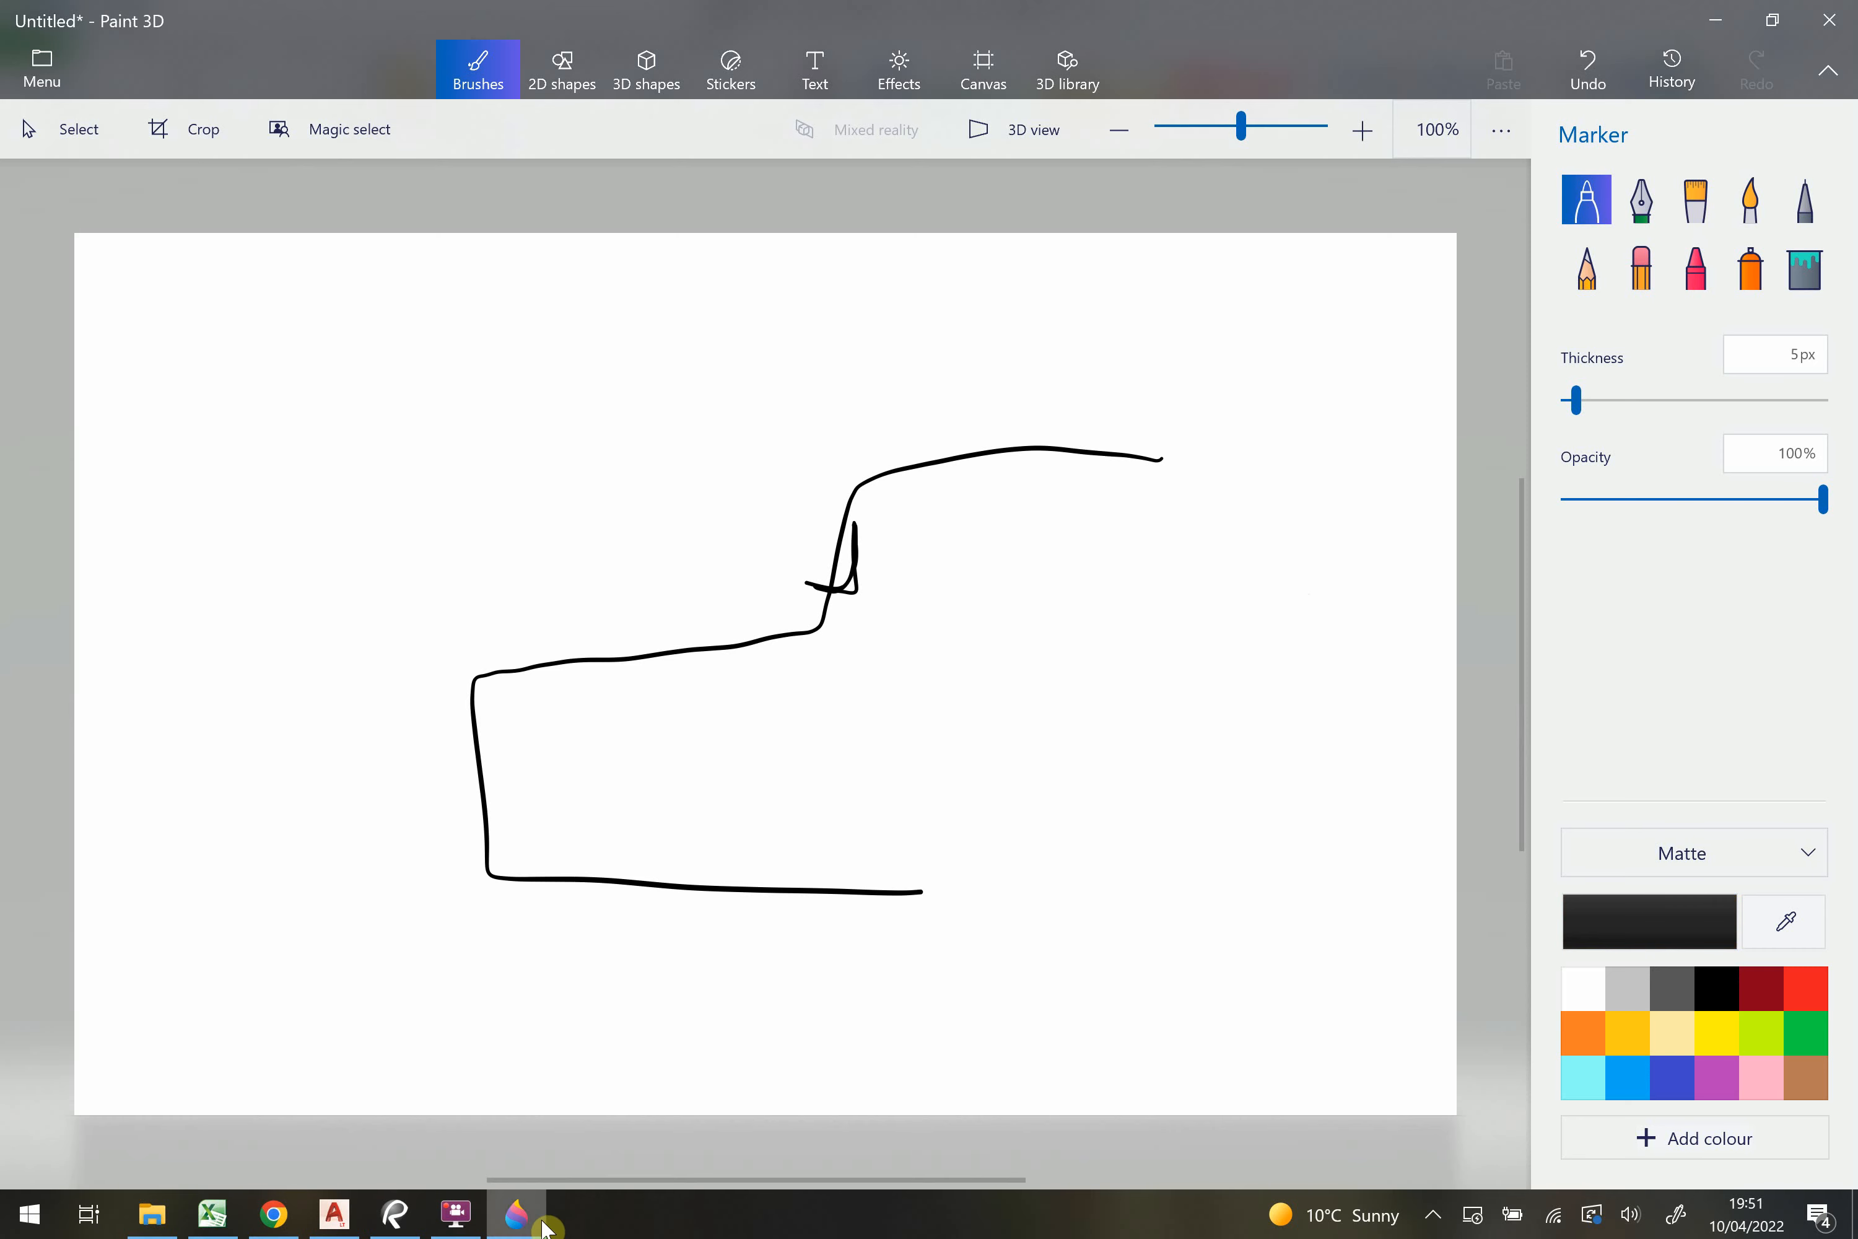
# Check the support-reaction-to-notch distance row in the Excel workbook, and replace the Paint 3D sketch with a new blank canvas without saving.
pyautogui.click(516, 1214)
pyautogui.click(415, 578)
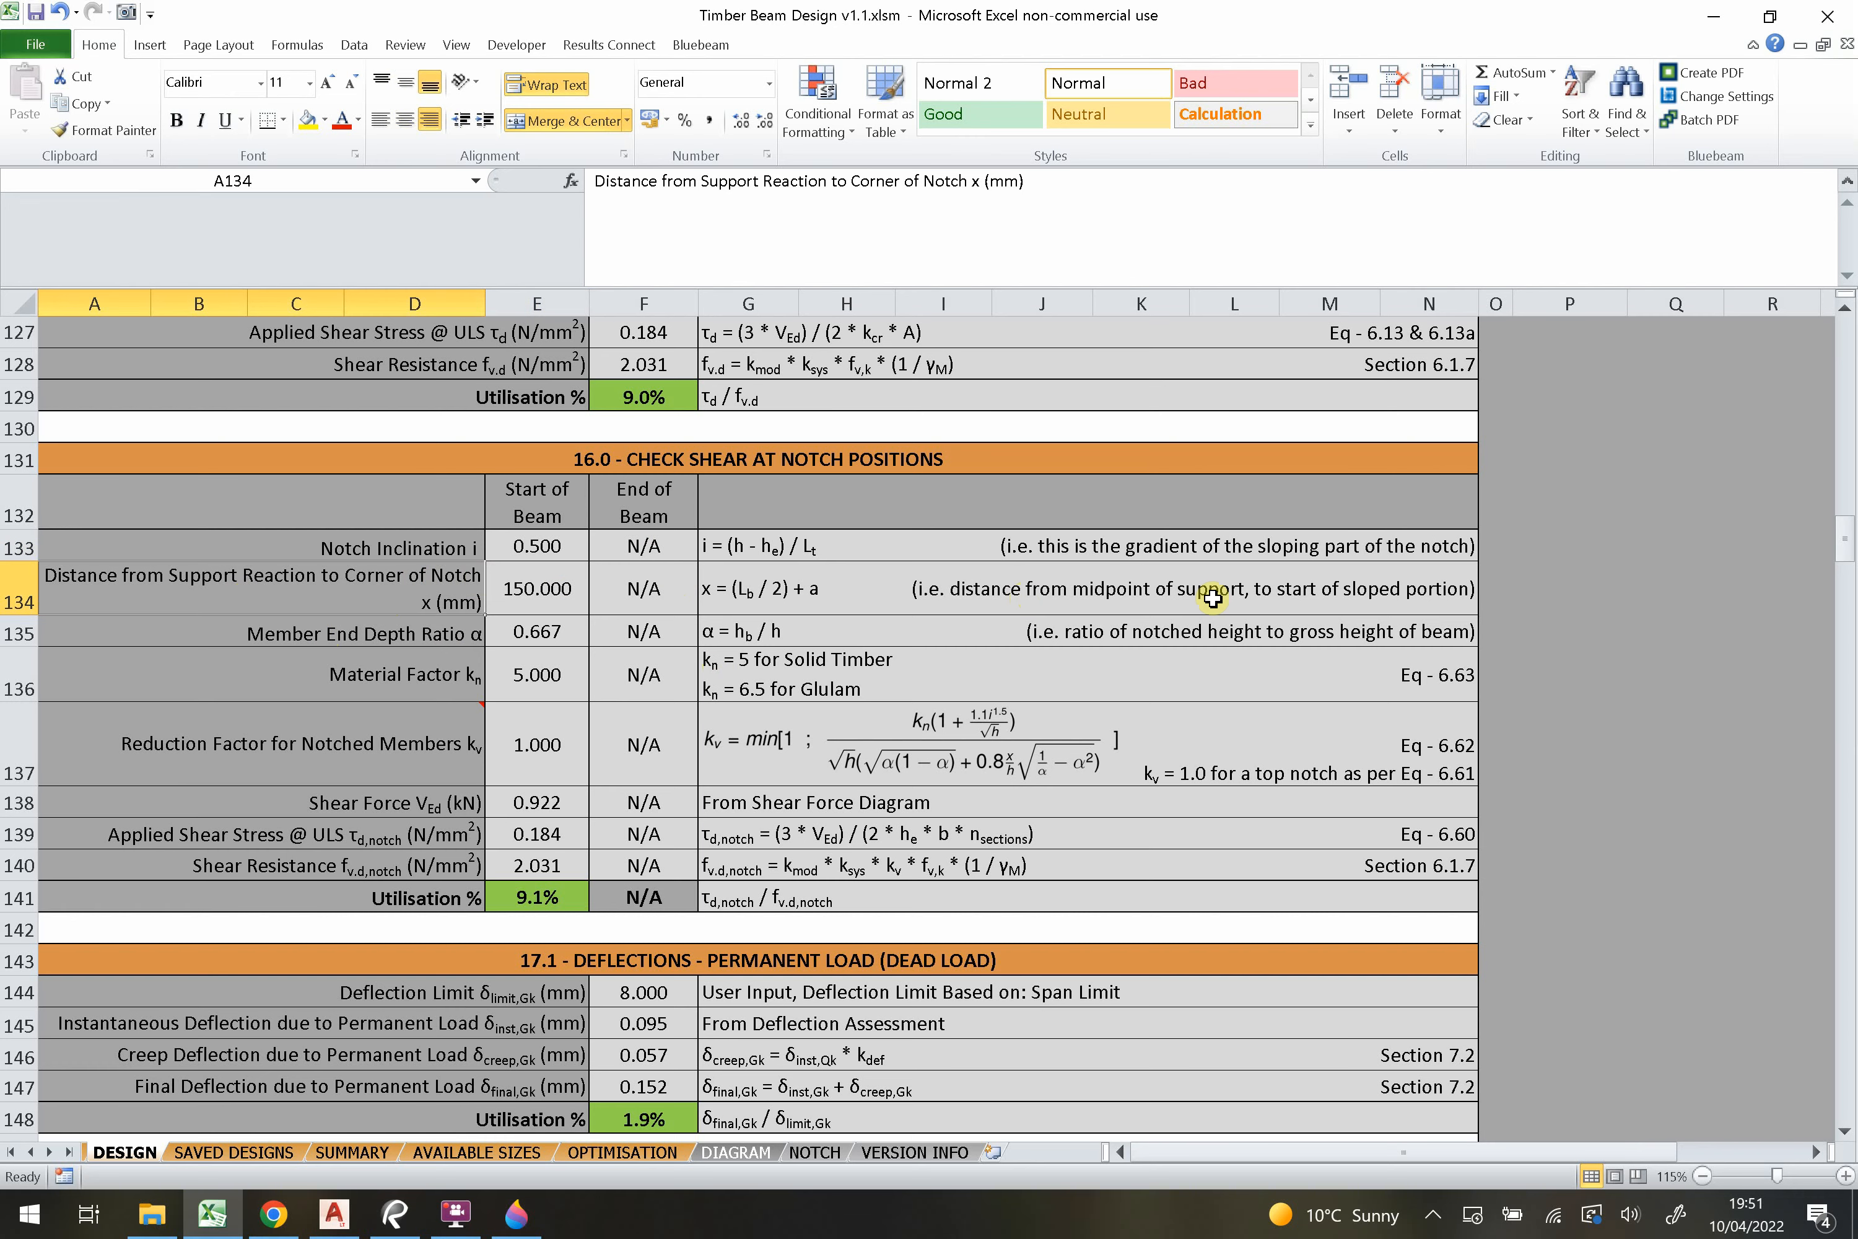
pyautogui.click(513, 1213)
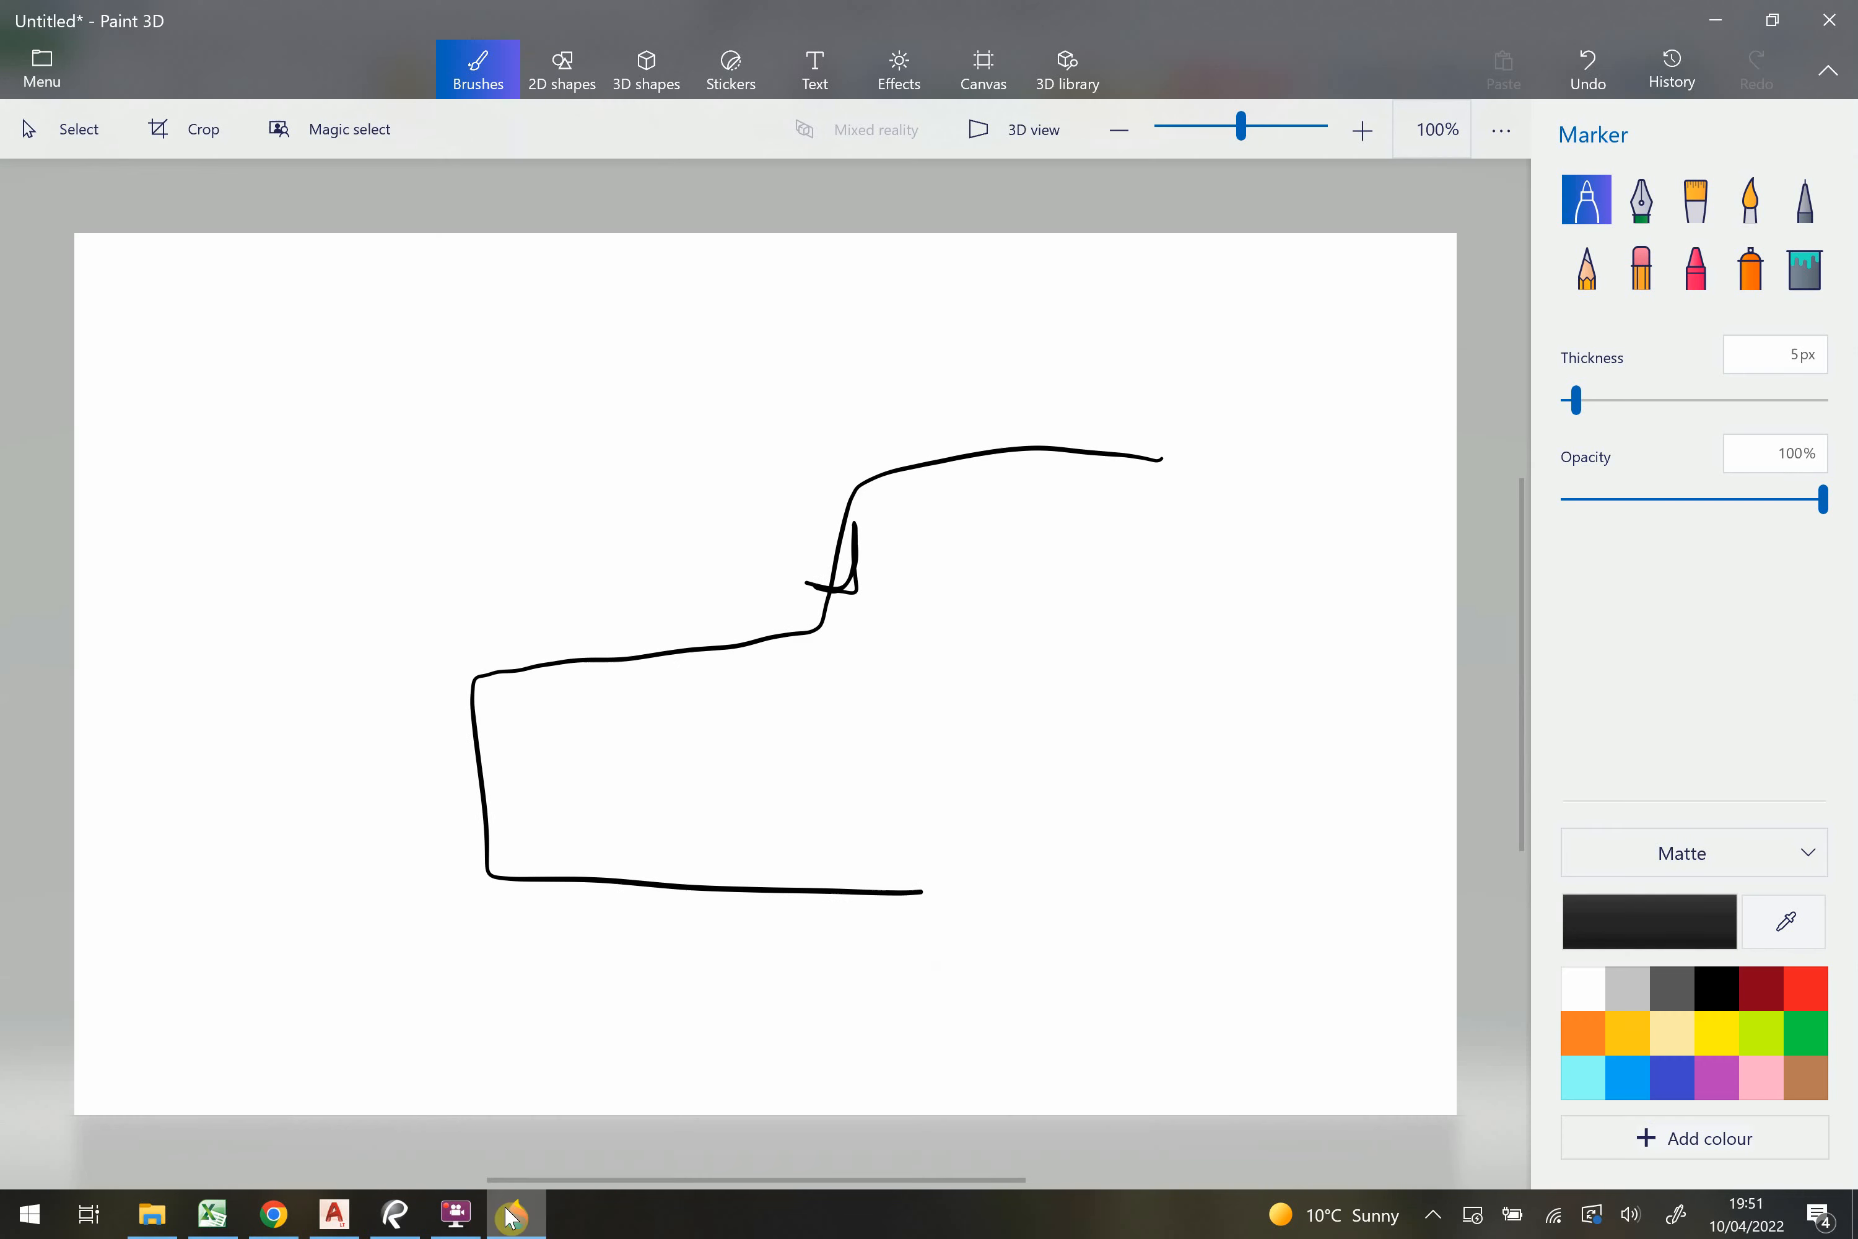
pyautogui.hotkey('ctrl', 'n')
pyautogui.click(904, 659)
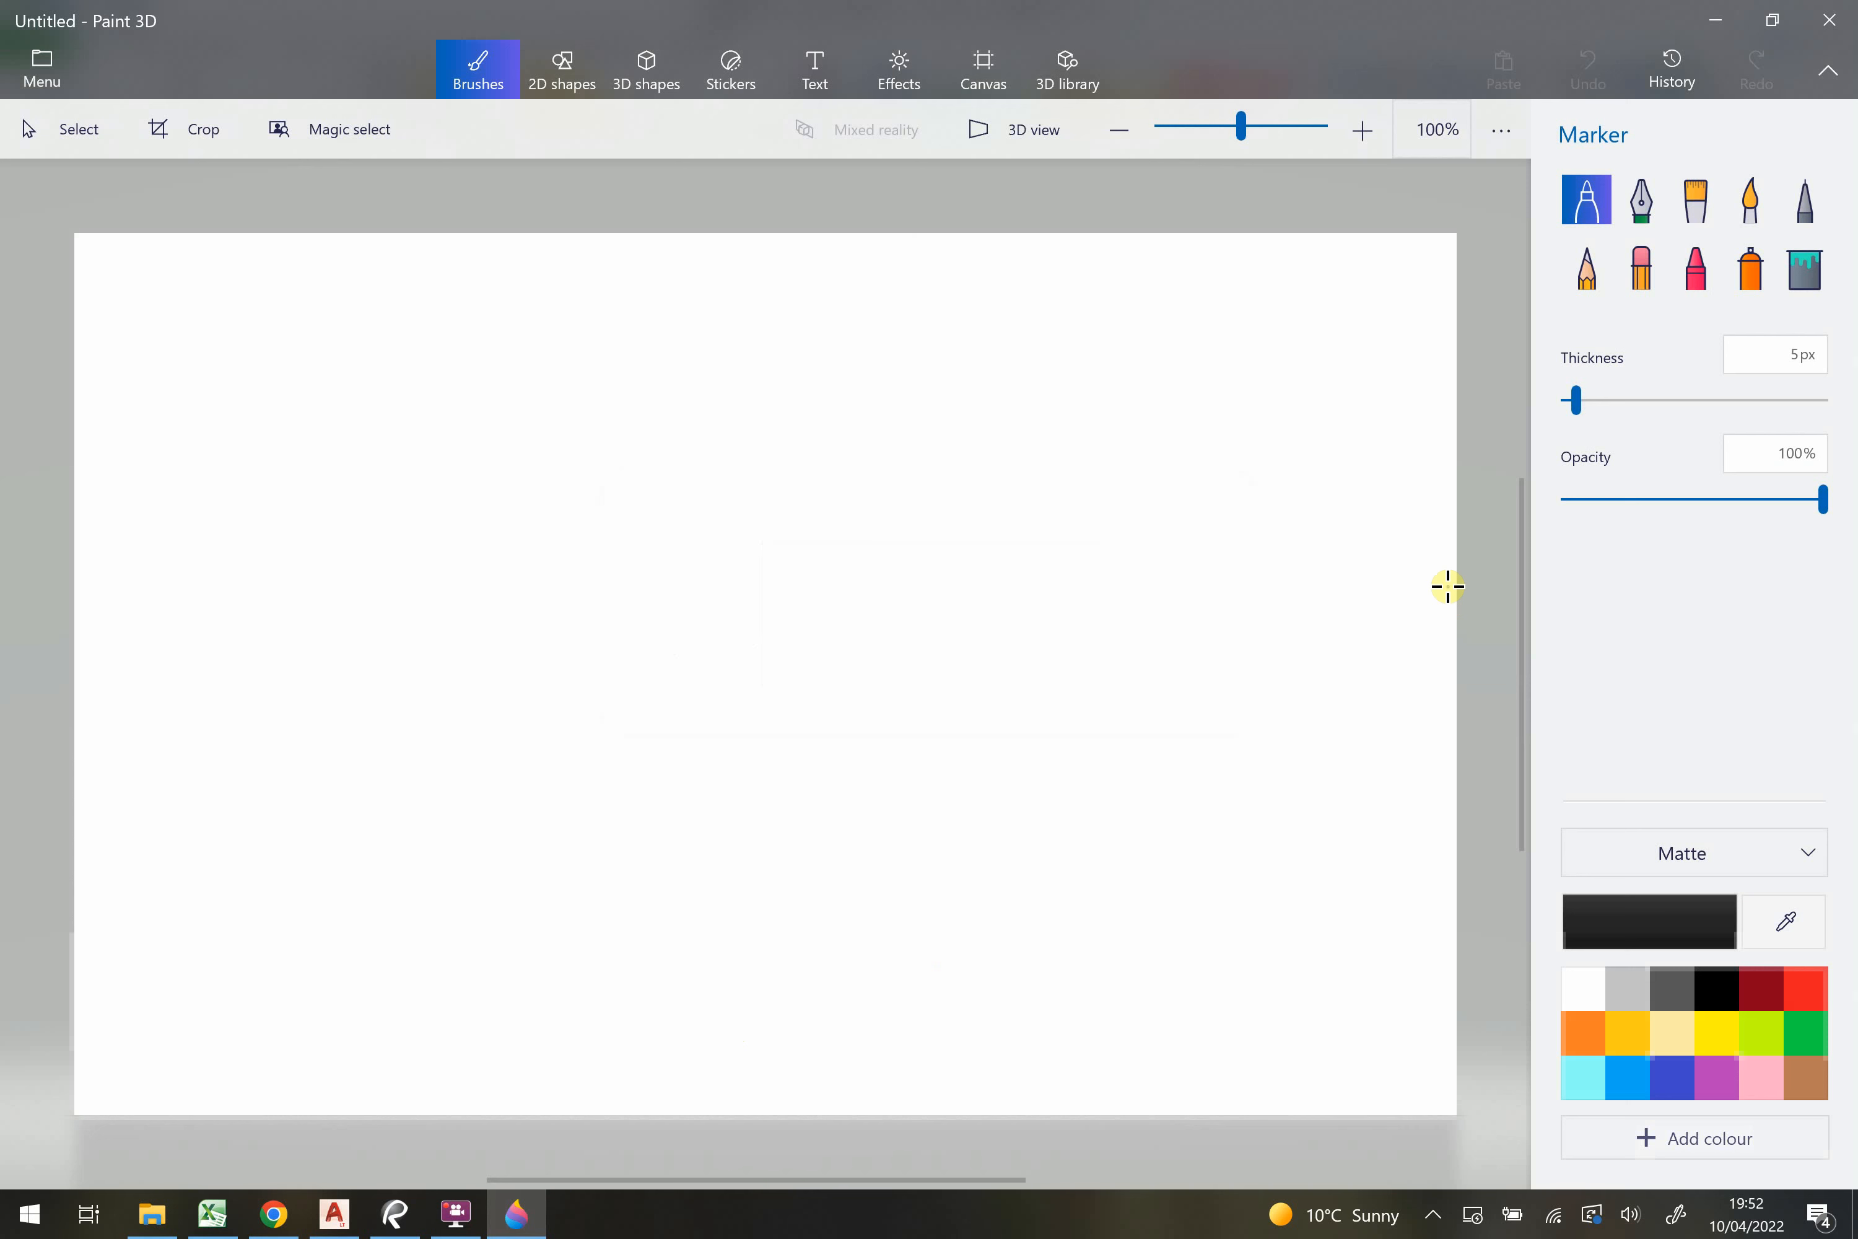
# Sketch a larger notched beam end with a sloping taper, resting on a crossed square support at its end.
pyautogui.moveTo(1174, 460); pyautogui.dragTo(878, 451)
pyautogui.moveTo(794, 618)
pyautogui.mouseDown()
pyautogui.moveTo(500, 619)
pyautogui.moveTo(349, 729)
pyautogui.moveTo(437, 885)
pyautogui.moveTo(1234, 873)
pyautogui.mouseUp()
pyautogui.moveTo(351, 892)
pyautogui.mouseDown()
pyautogui.moveTo(338, 1027)
pyautogui.moveTo(514, 899)
pyautogui.moveTo(409, 959)
pyautogui.moveTo(336, 1032)
pyautogui.moveTo(508, 1021)
pyautogui.mouseUp()
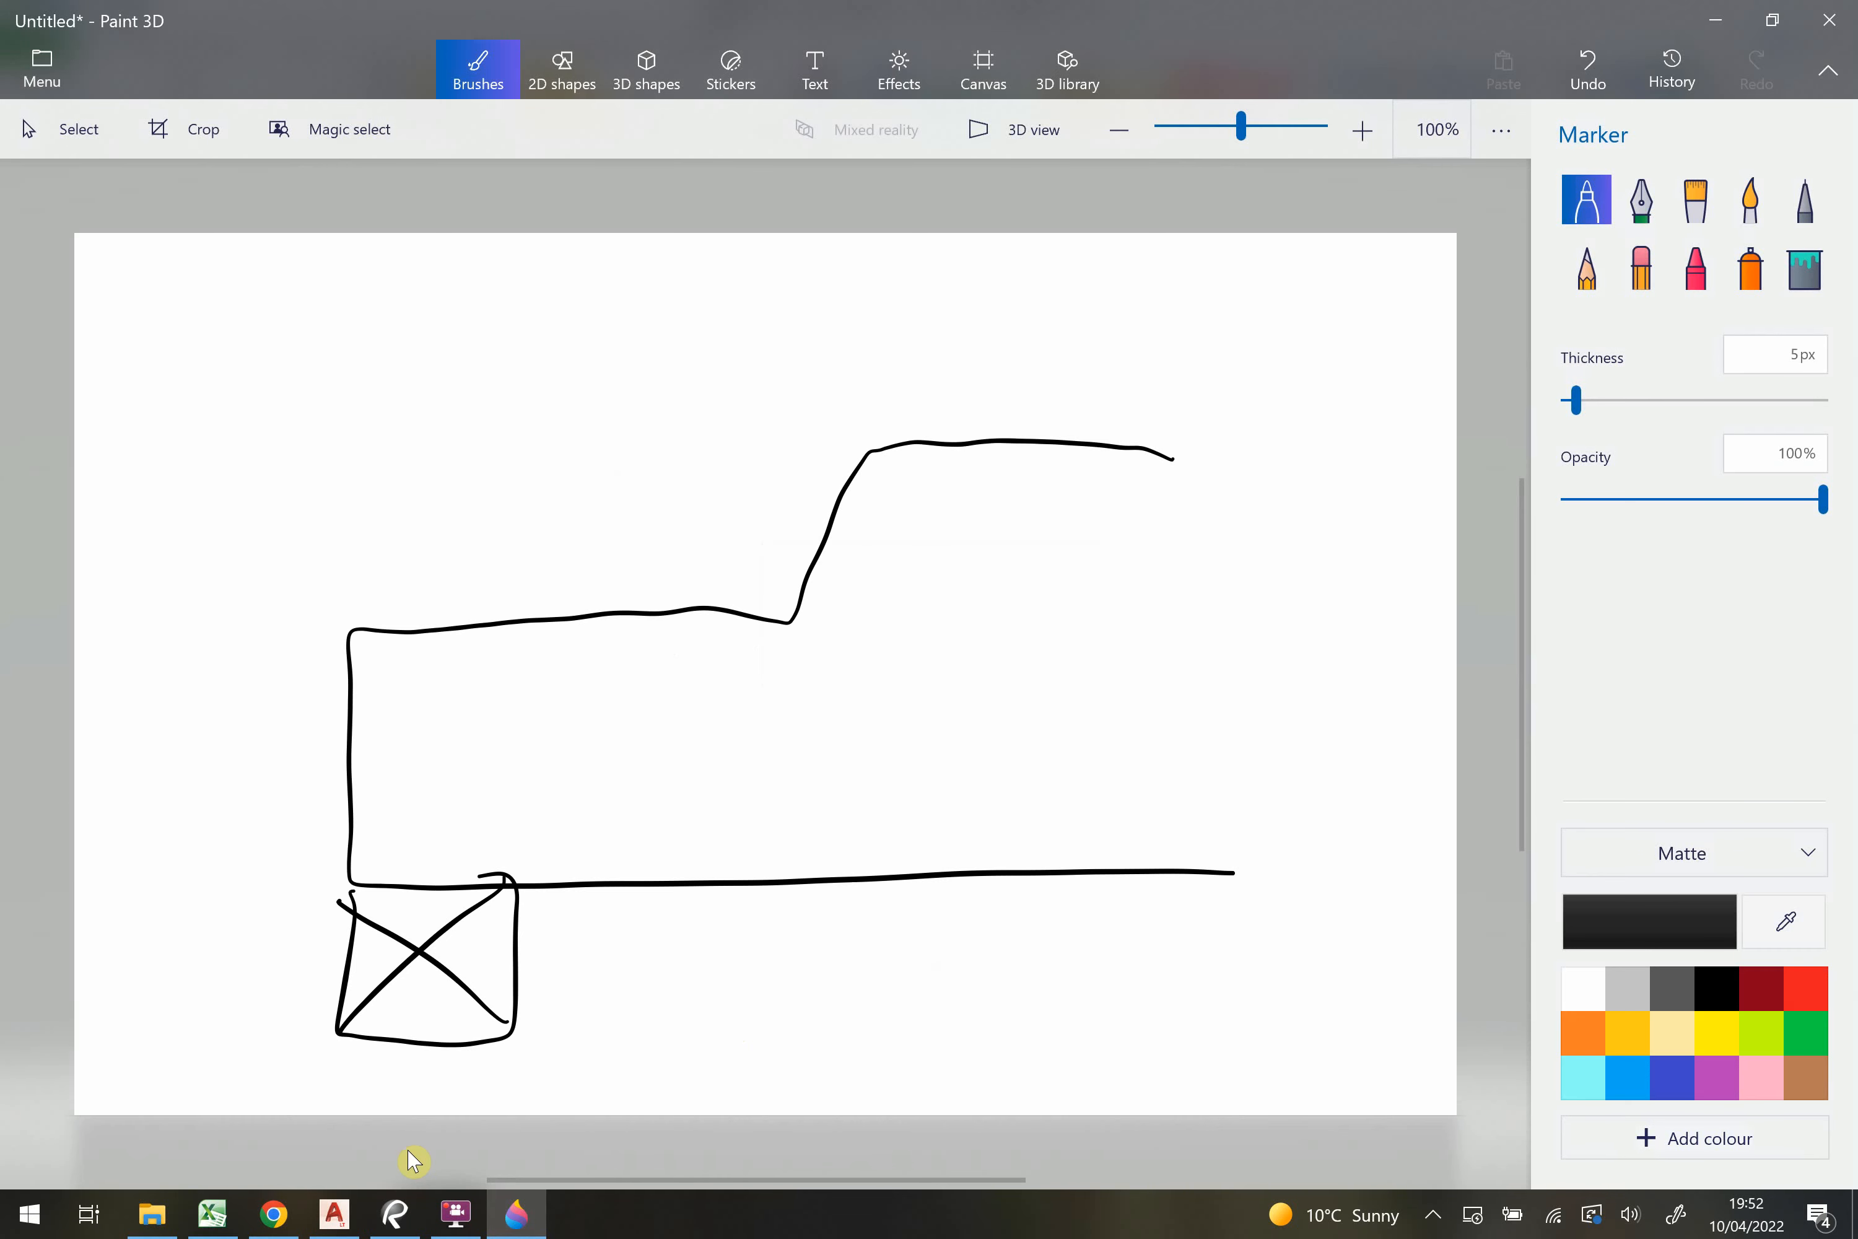
# Recheck the definition of x in Excel, and mark that distance from the support midpoint to the slope's start on the Paint 3D sketch.
pyautogui.click(214, 1214)
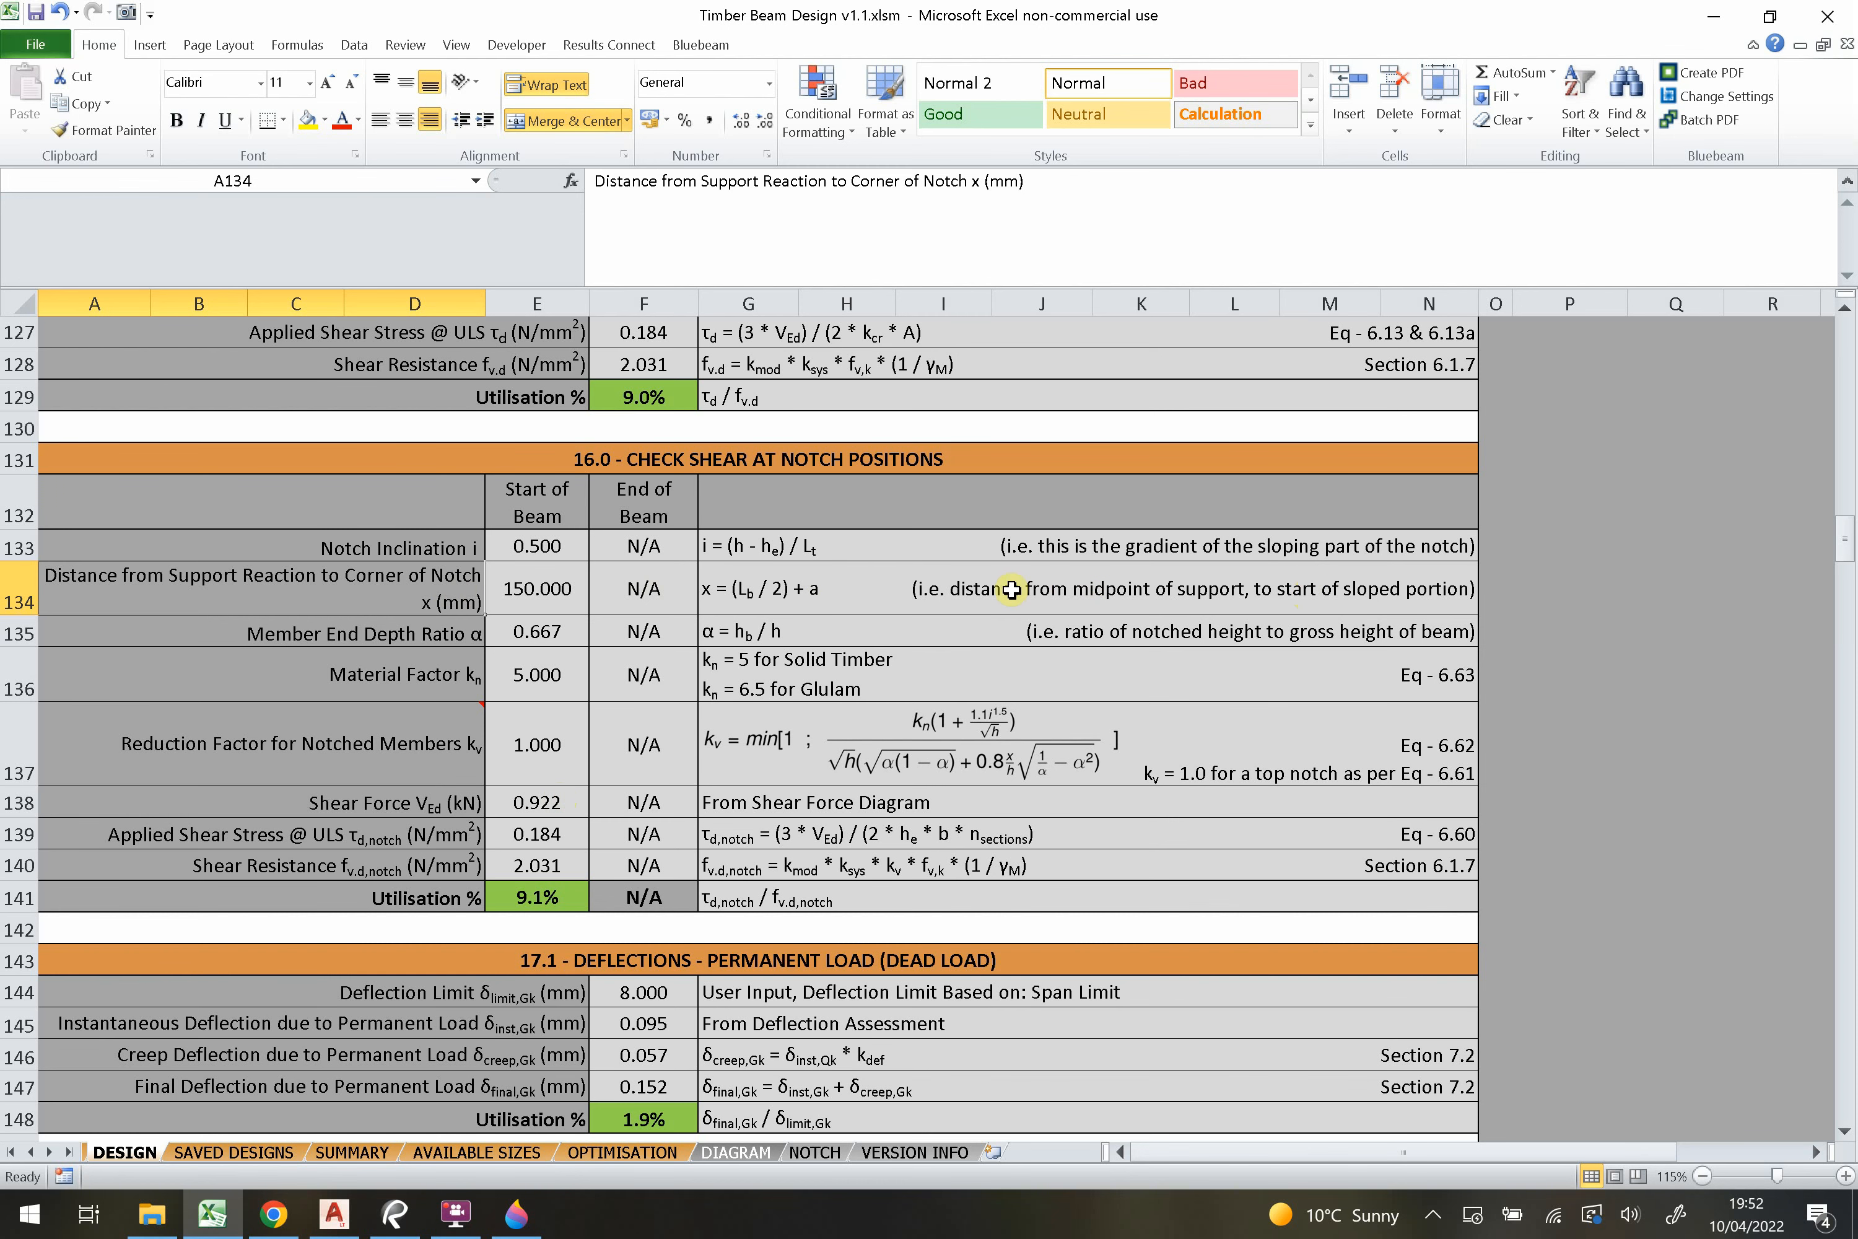
pyautogui.click(516, 1214)
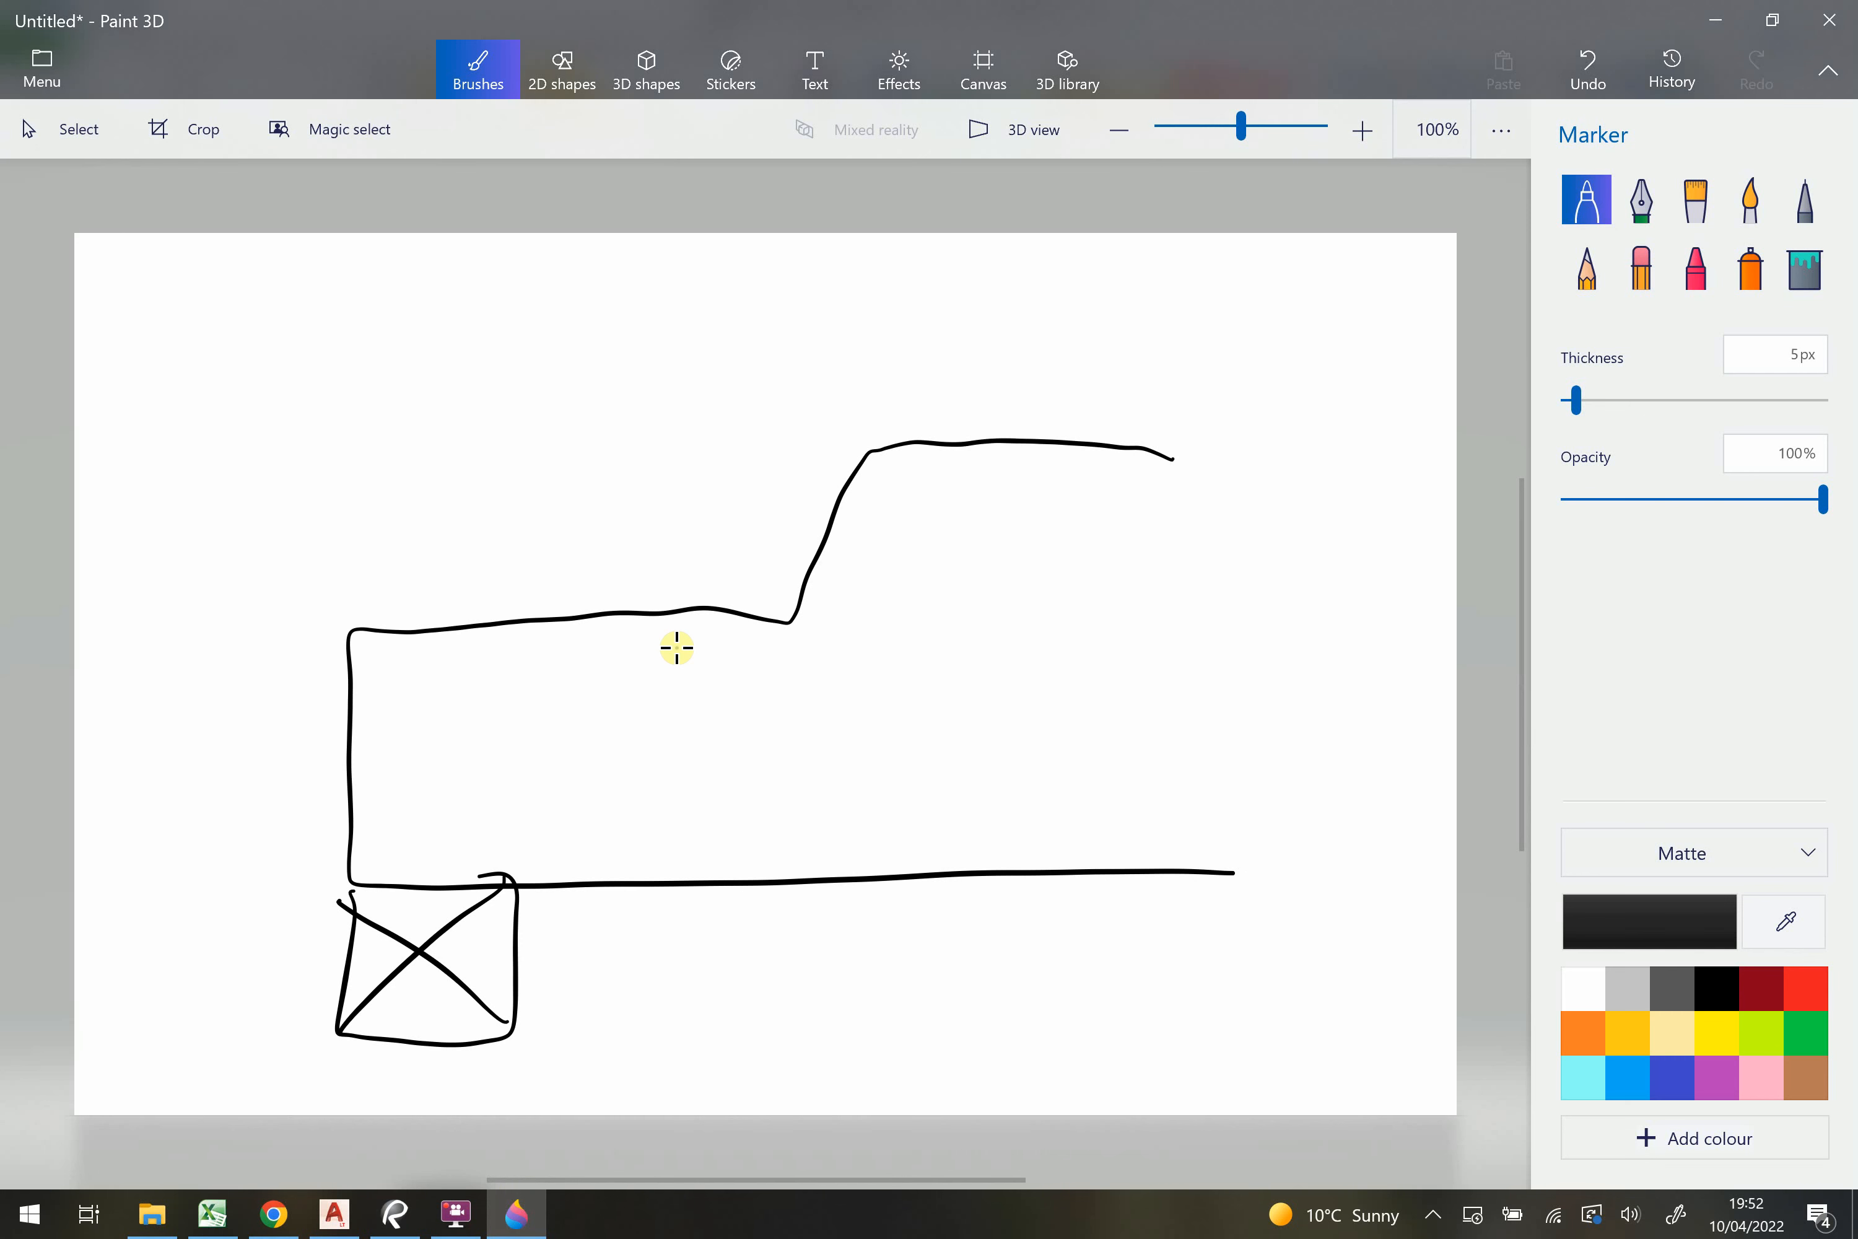
pyautogui.moveTo(516, 809); pyautogui.dragTo(509, 670)
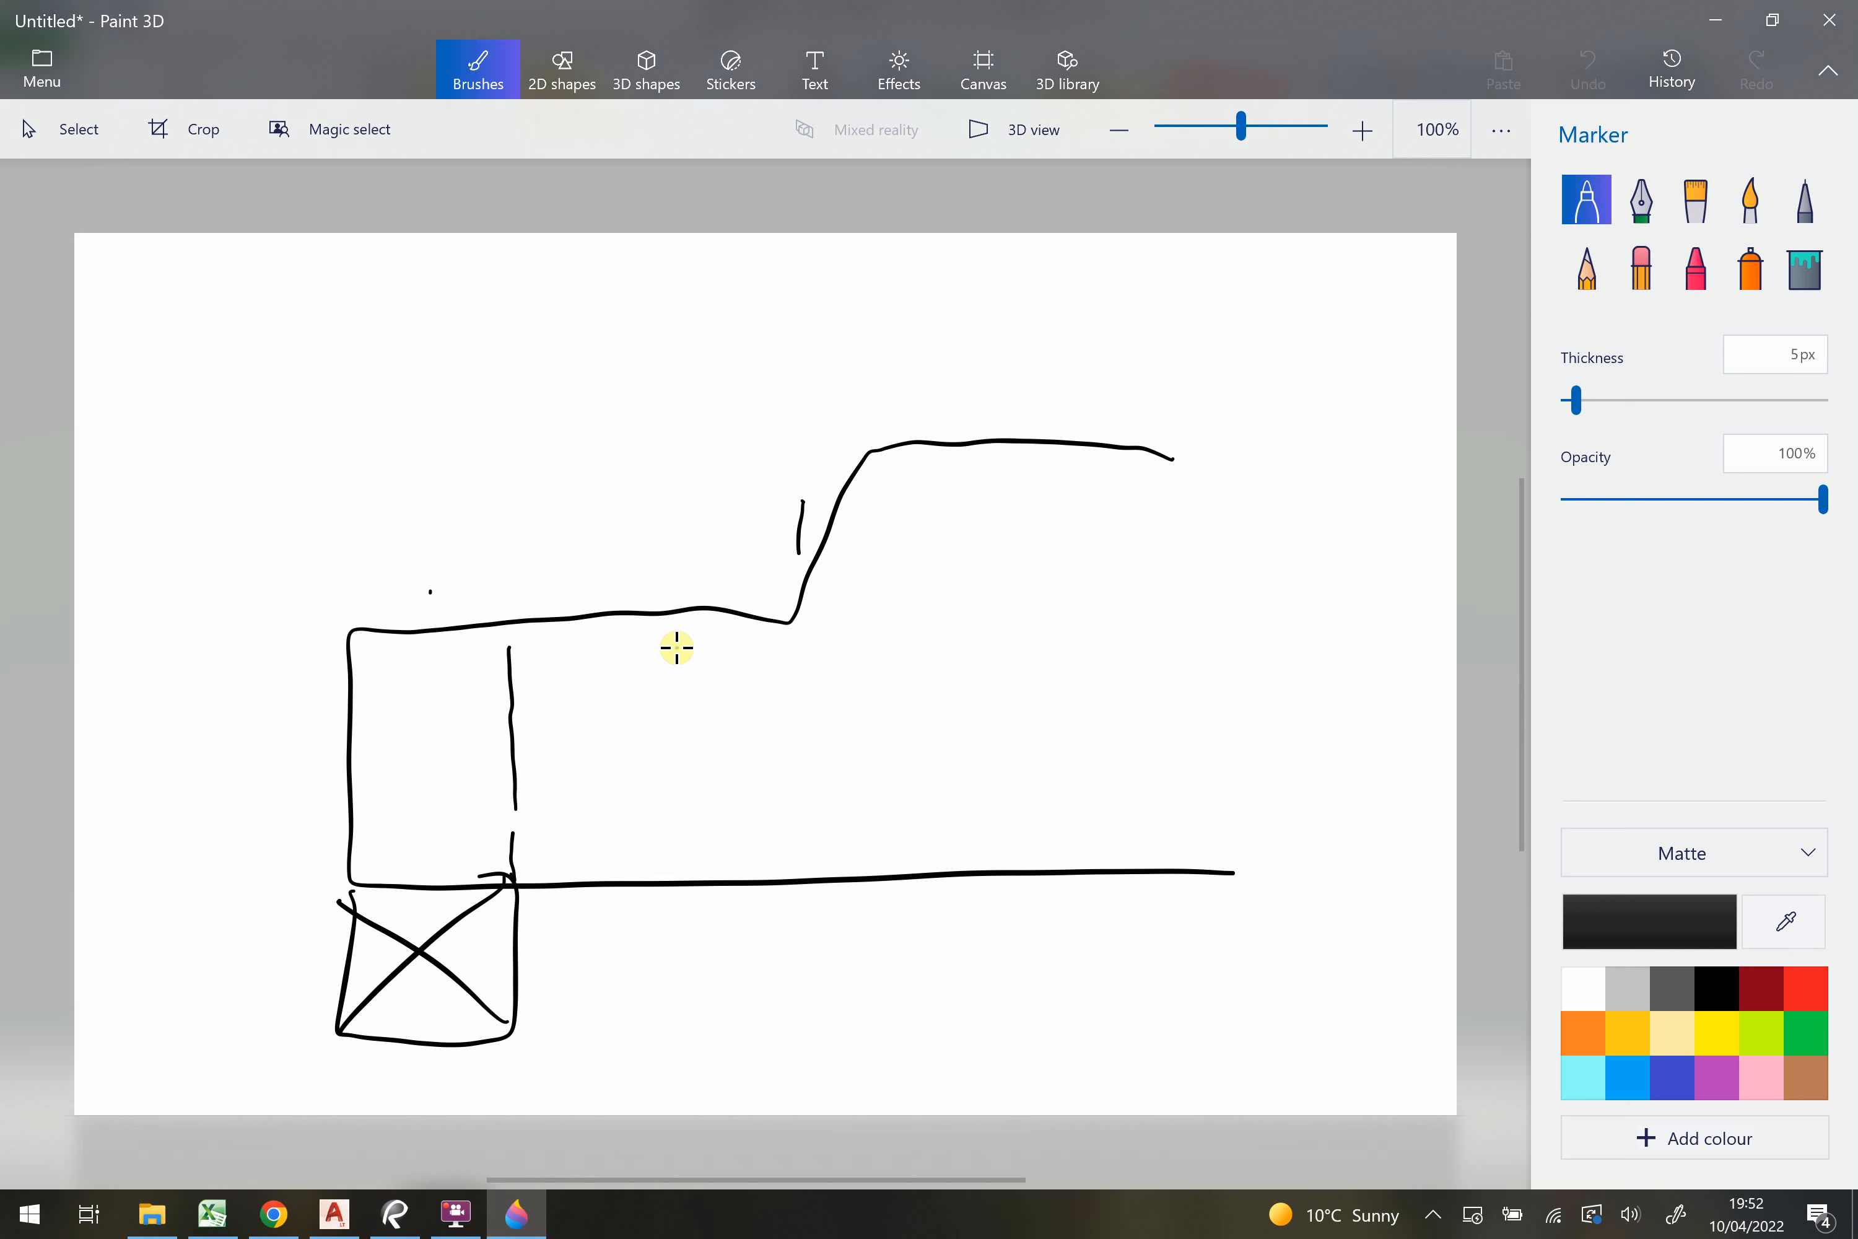
pyautogui.moveTo(430, 592); pyautogui.dragTo(426, 654)
pyautogui.moveTo(430, 694); pyautogui.dragTo(422, 785)
pyautogui.moveTo(797, 524); pyautogui.dragTo(520, 546)
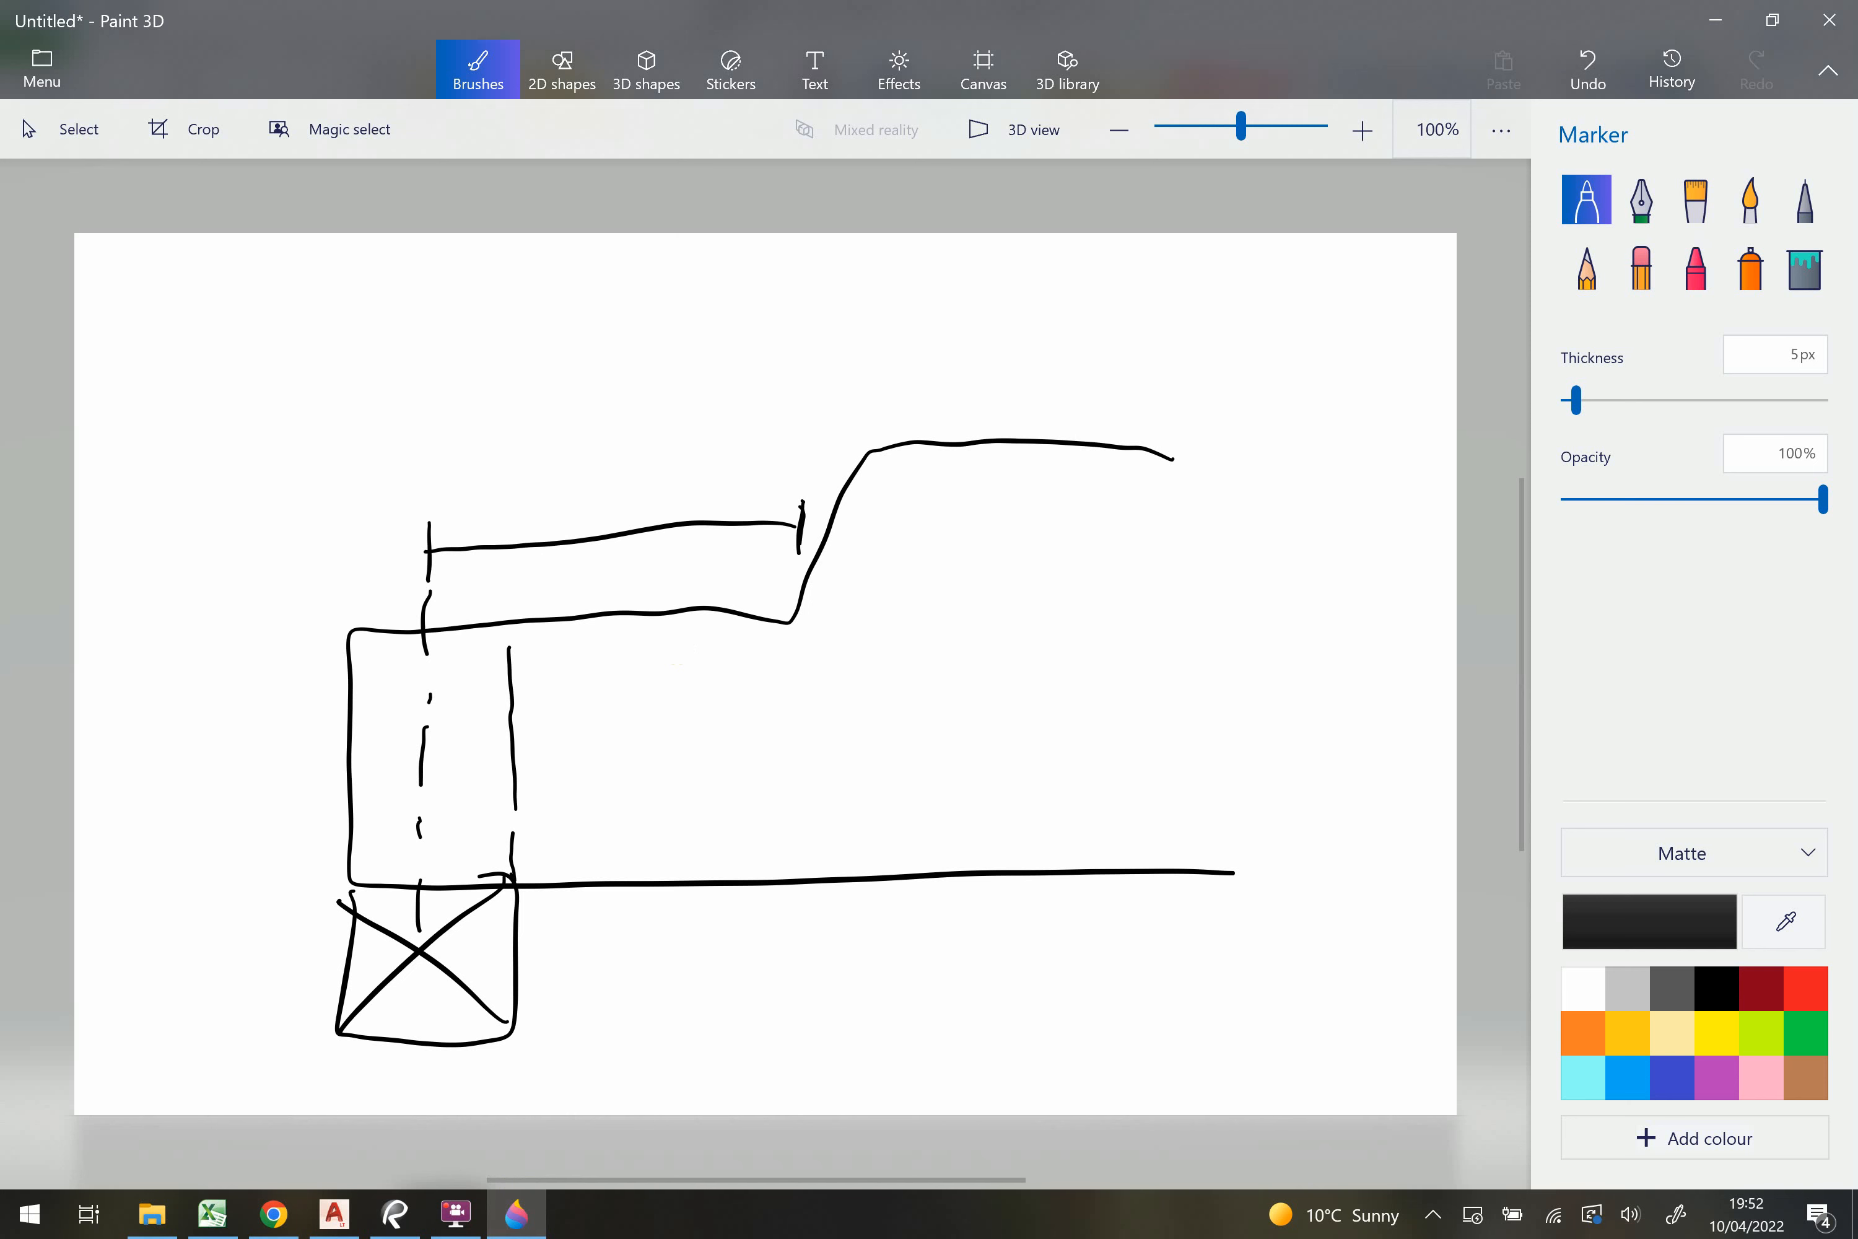
# Mark the bearing's two equal halves, draw over the support centreline, and circle the notch corner on the sketch.
pyautogui.moveTo(418, 816); pyautogui.dragTo(367, 782)
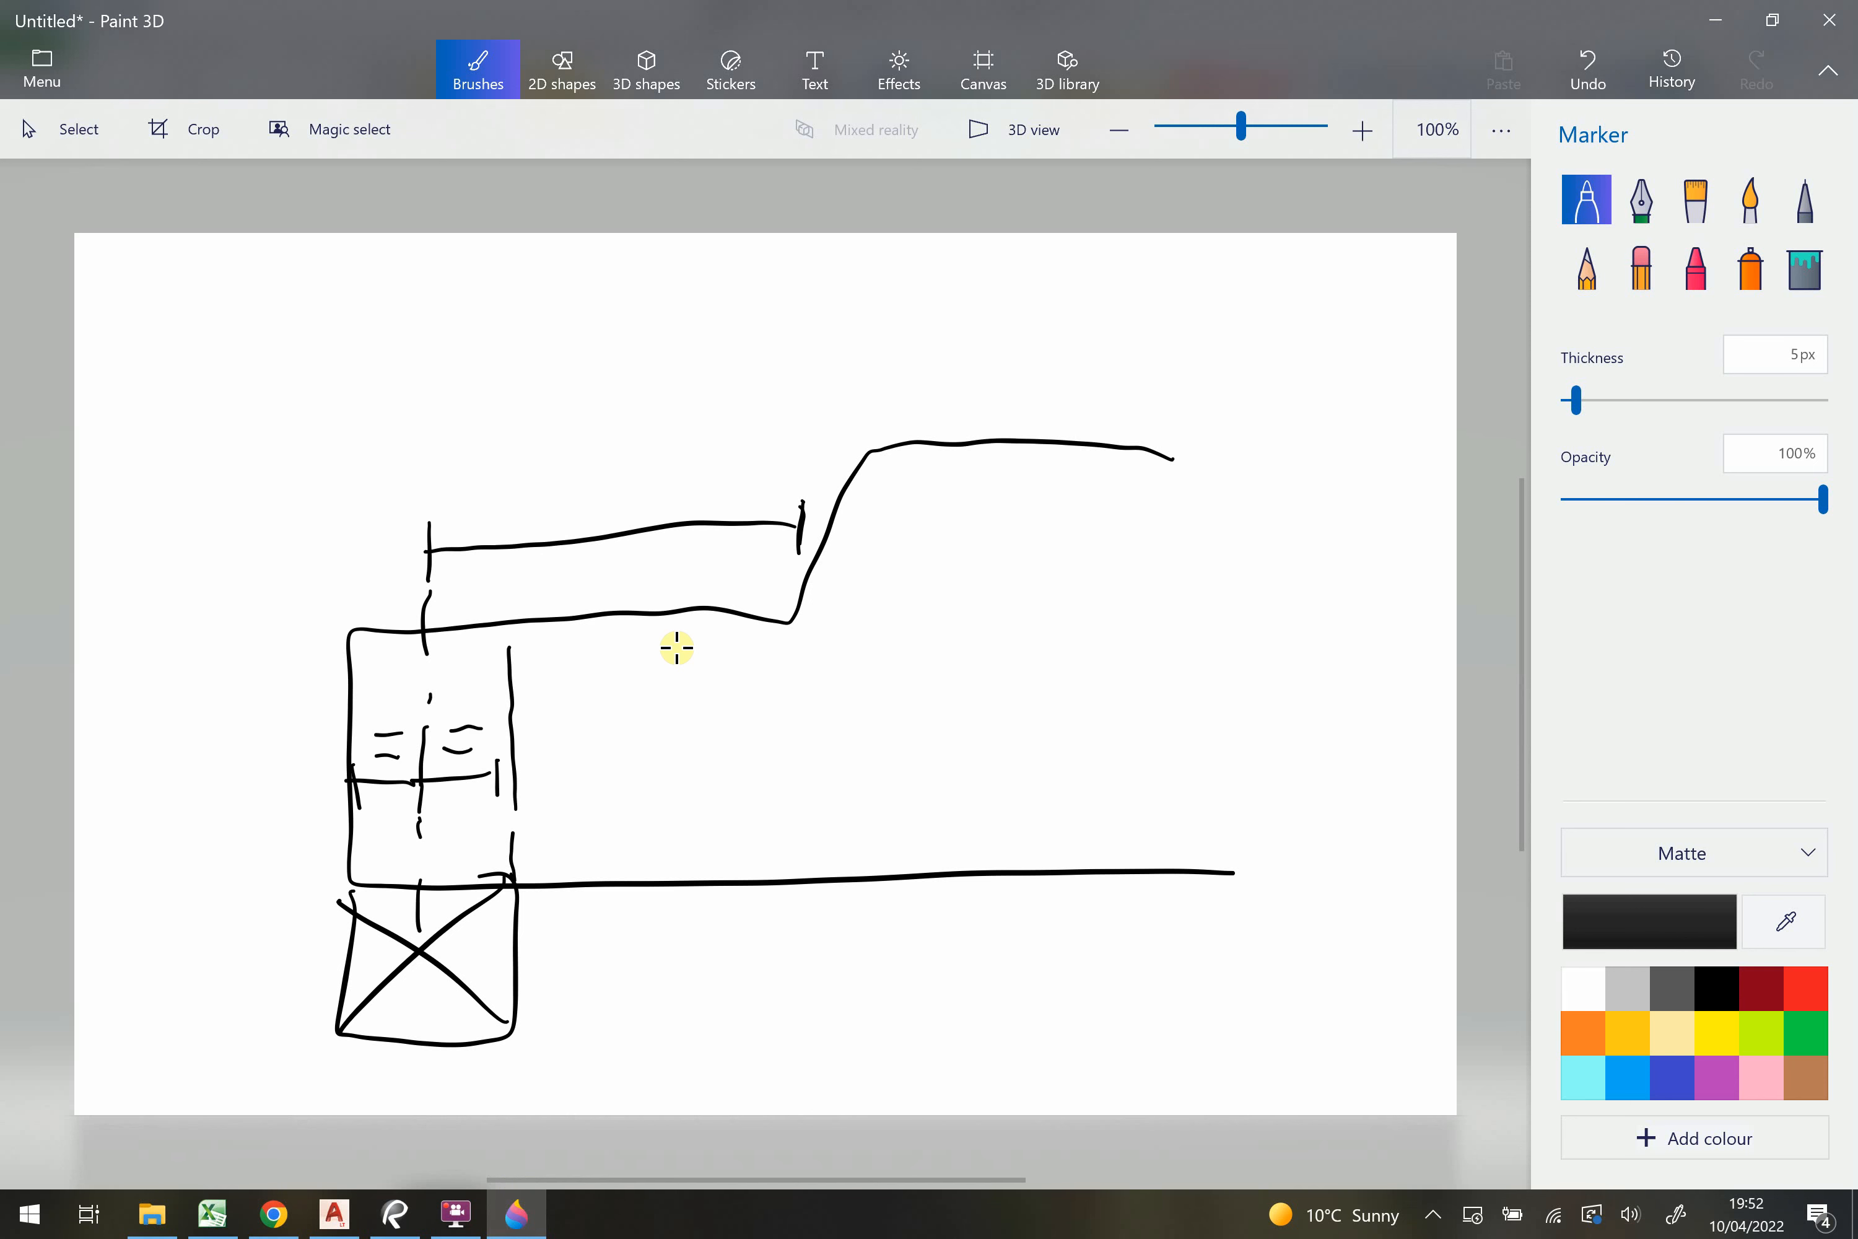
pyautogui.moveTo(440, 473); pyautogui.dragTo(416, 1010)
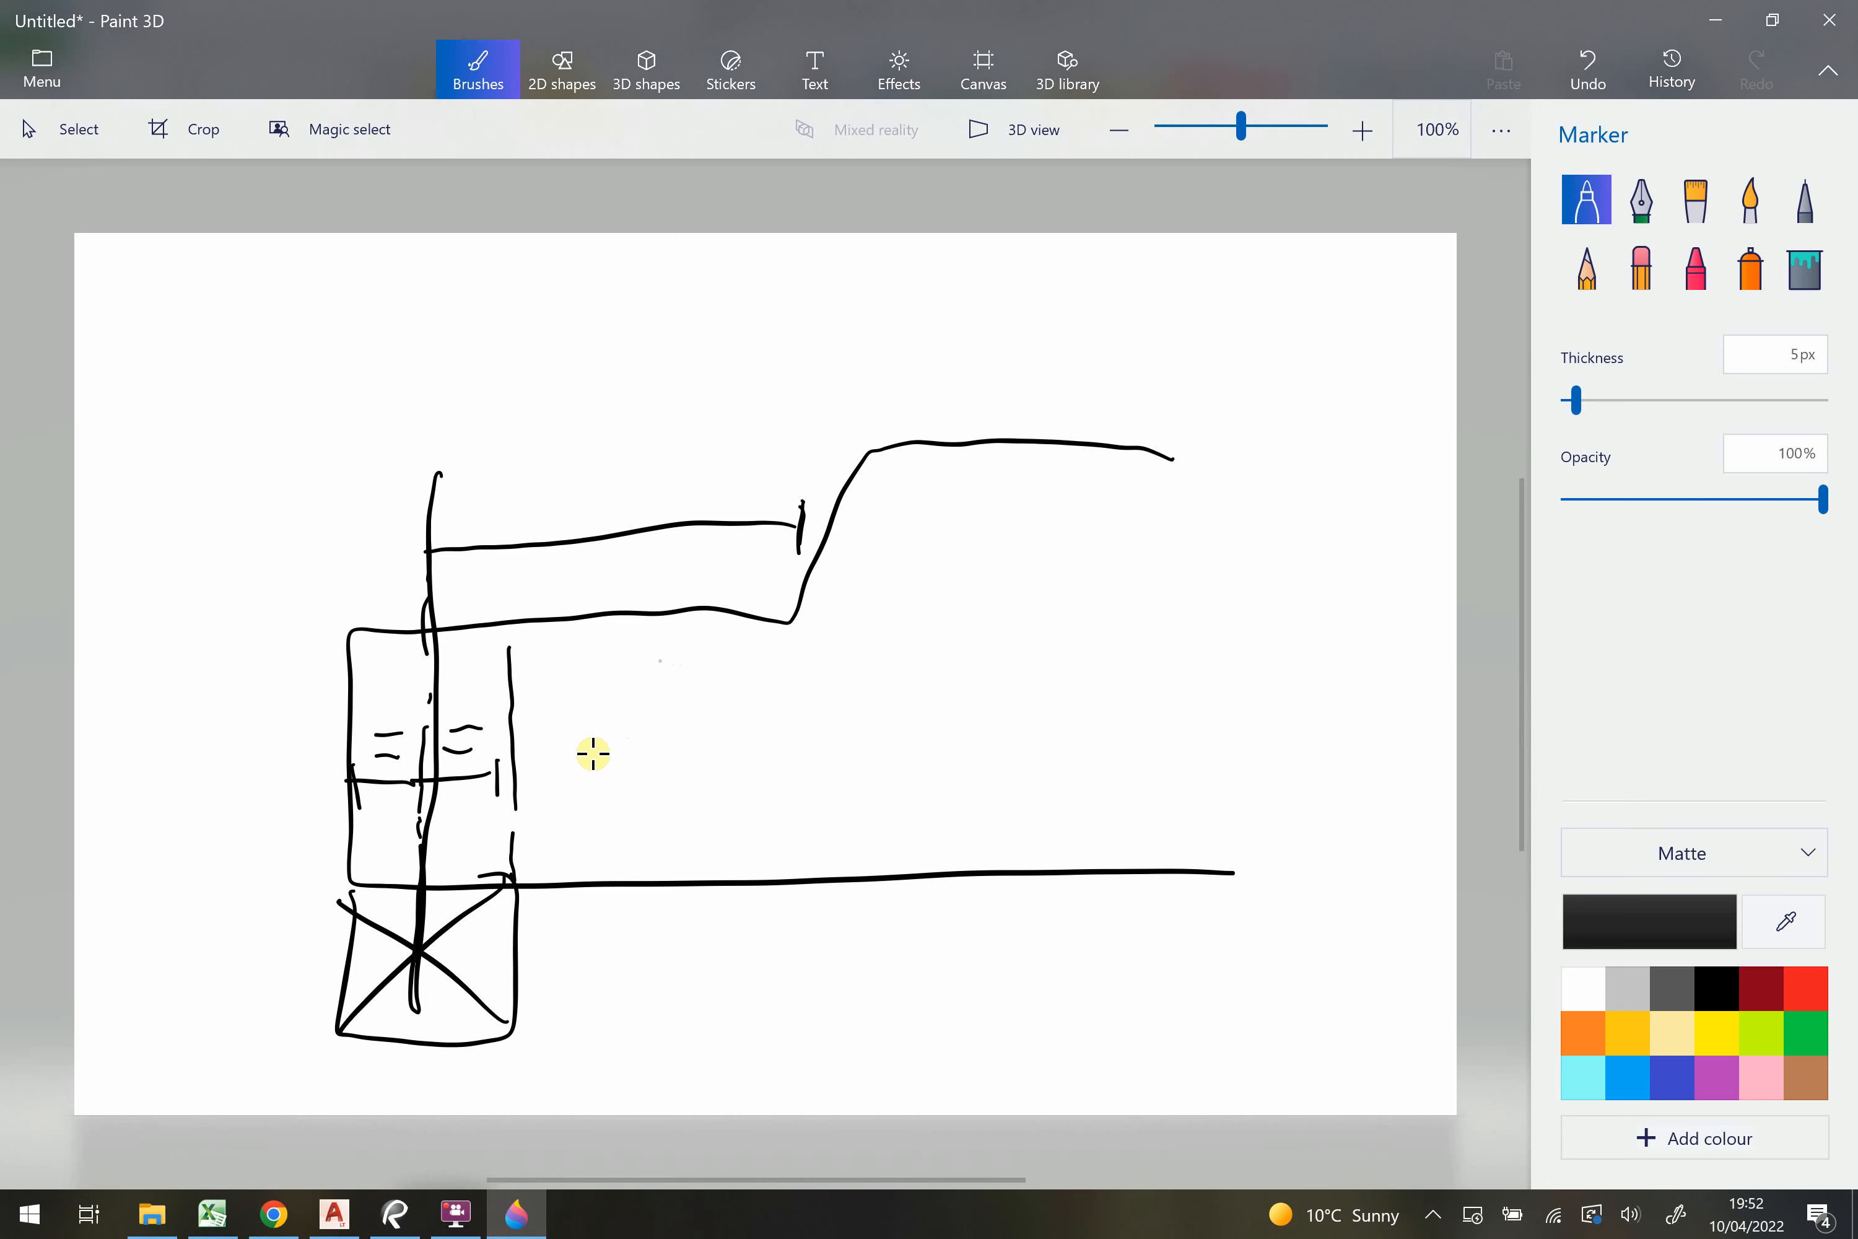
pyautogui.moveTo(802, 504); pyautogui.dragTo(780, 543)
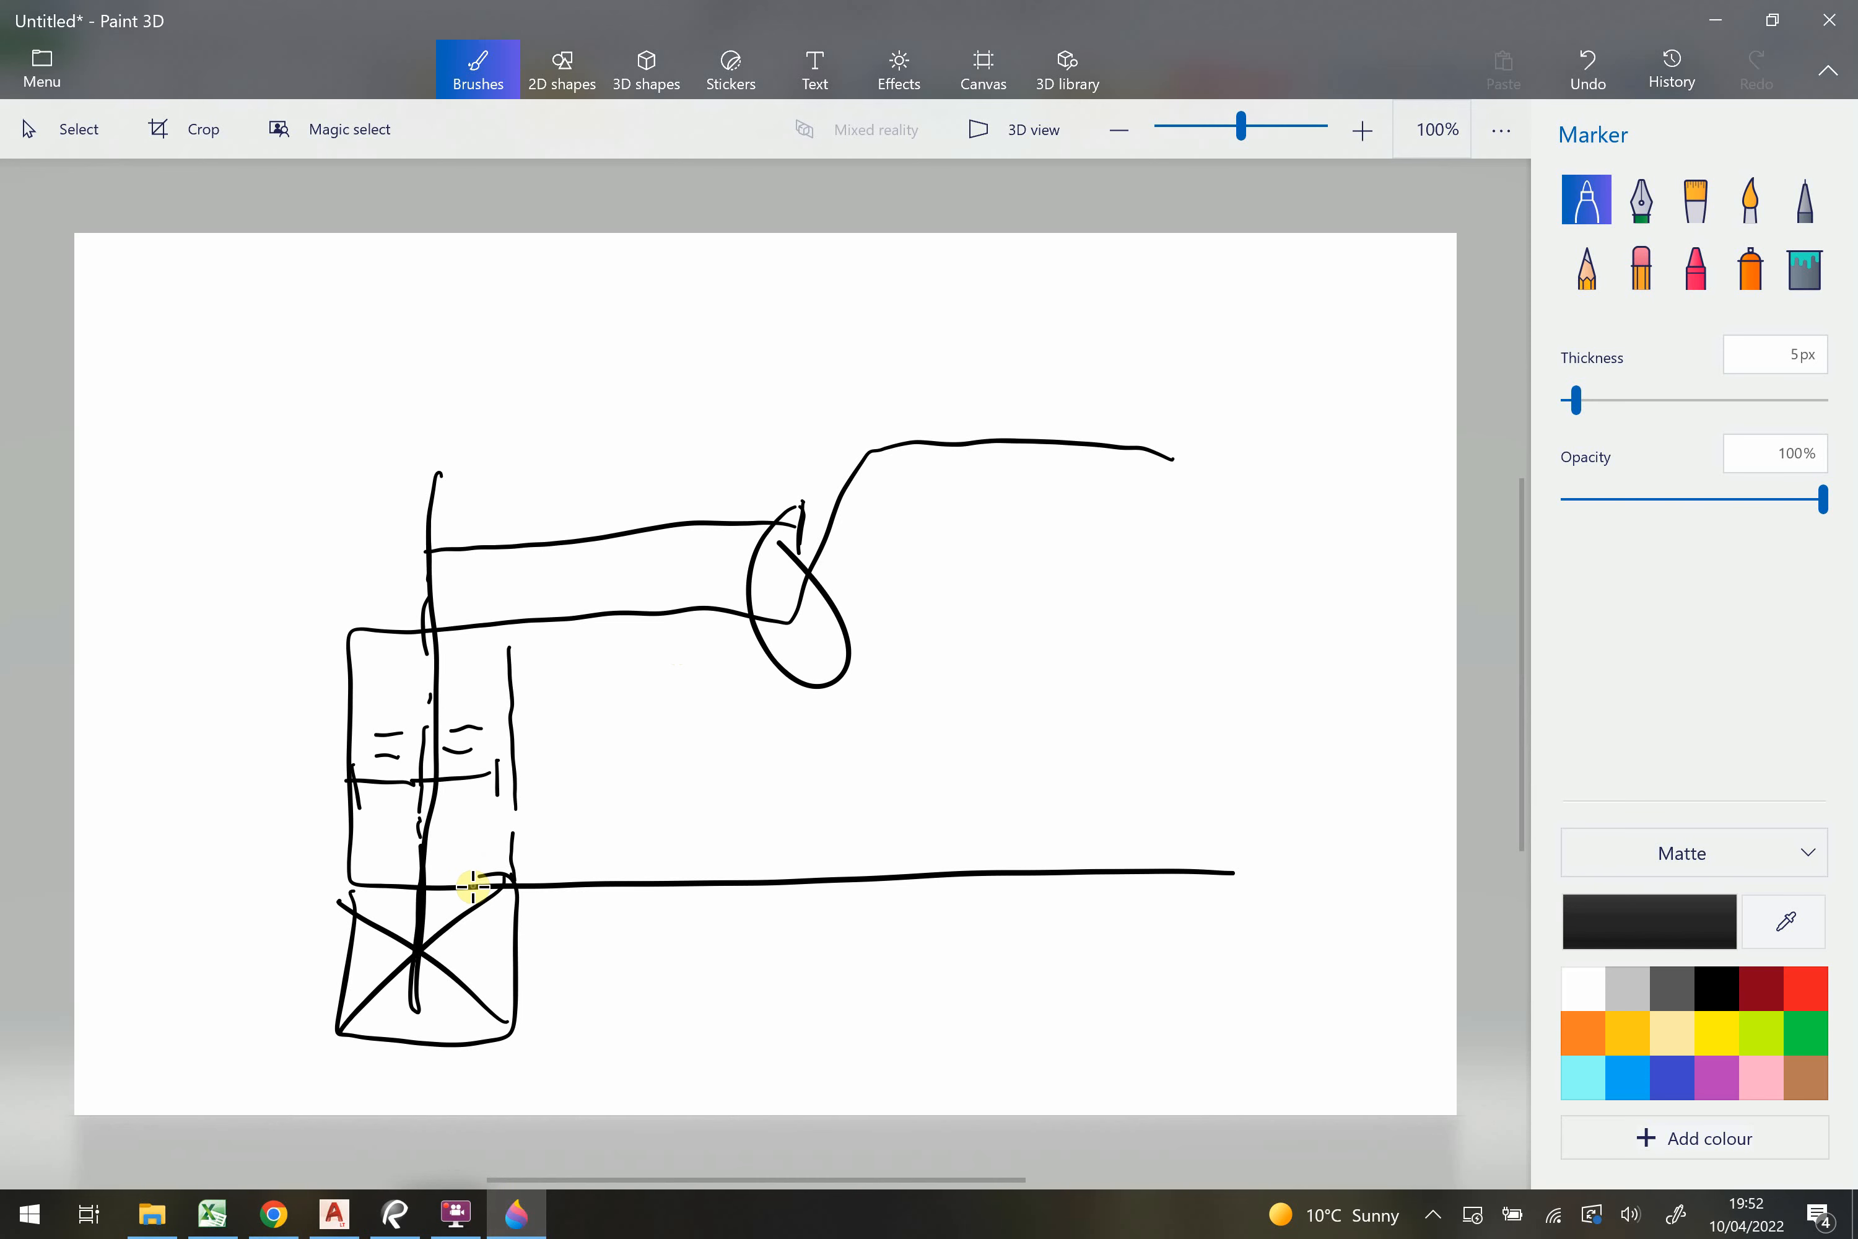
# Return to the Excel workbook and examine the member end depth ratio equation, looking up the beam depth h in section 1.0.
pyautogui.click(512, 1214)
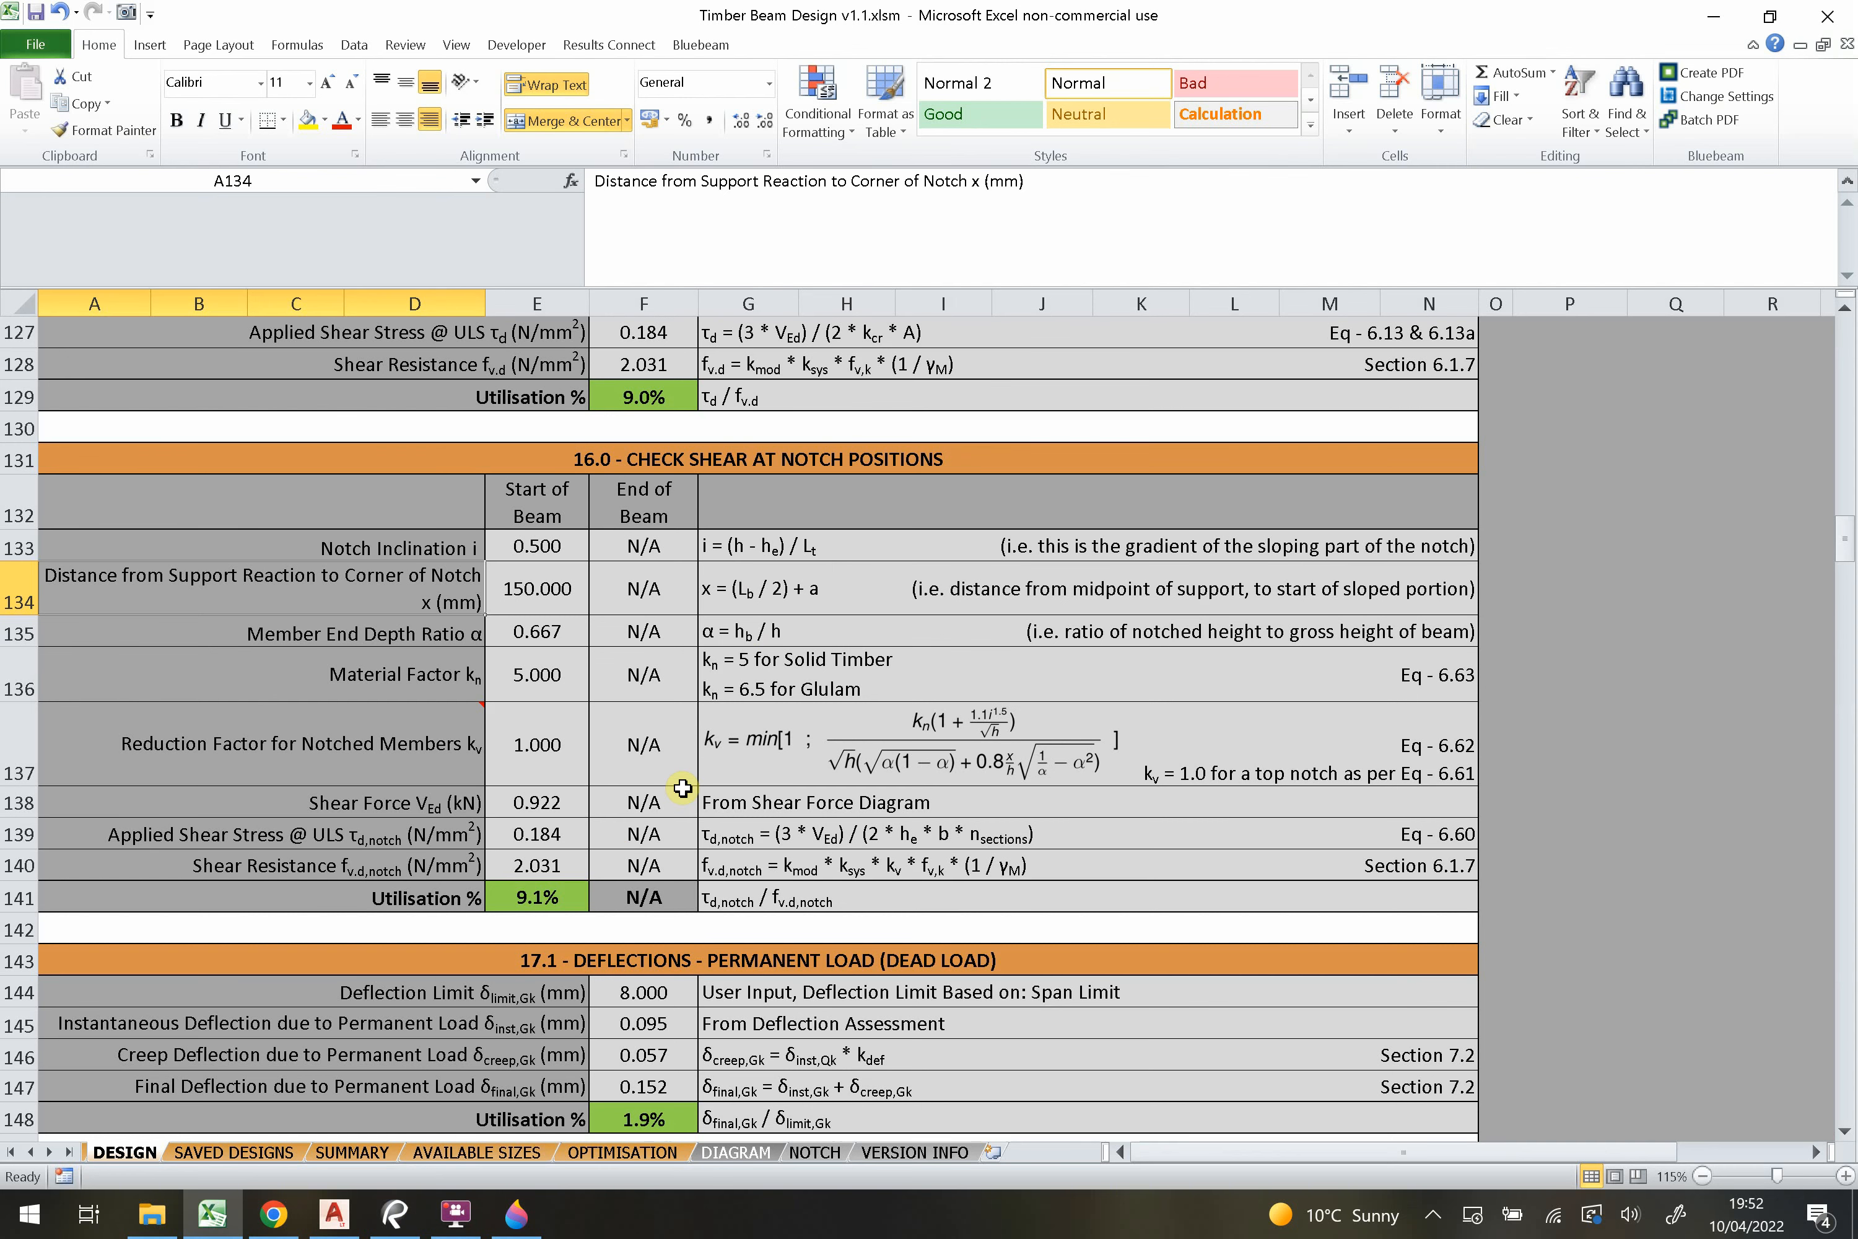
pyautogui.click(748, 593)
pyautogui.click(472, 641)
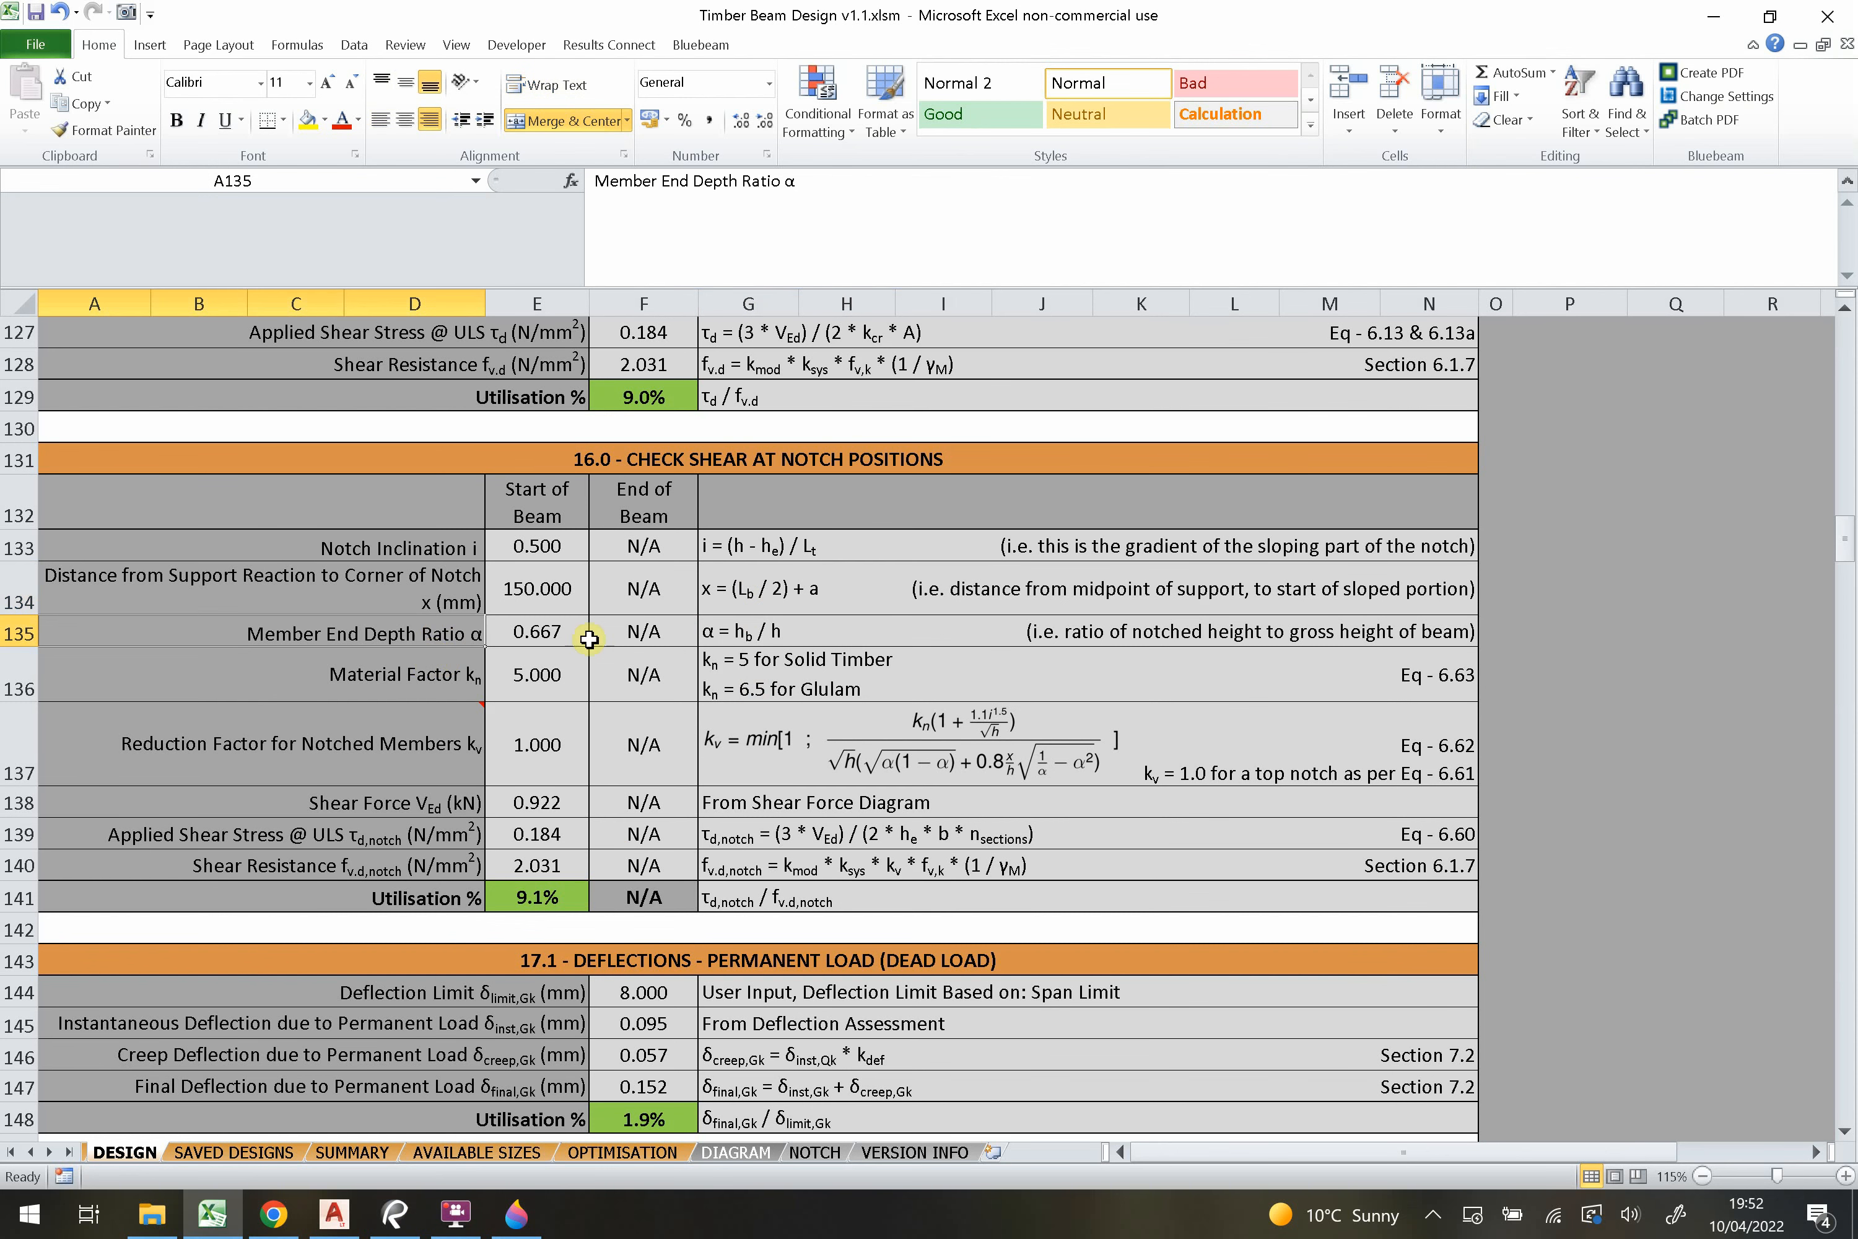
pyautogui.click(747, 631)
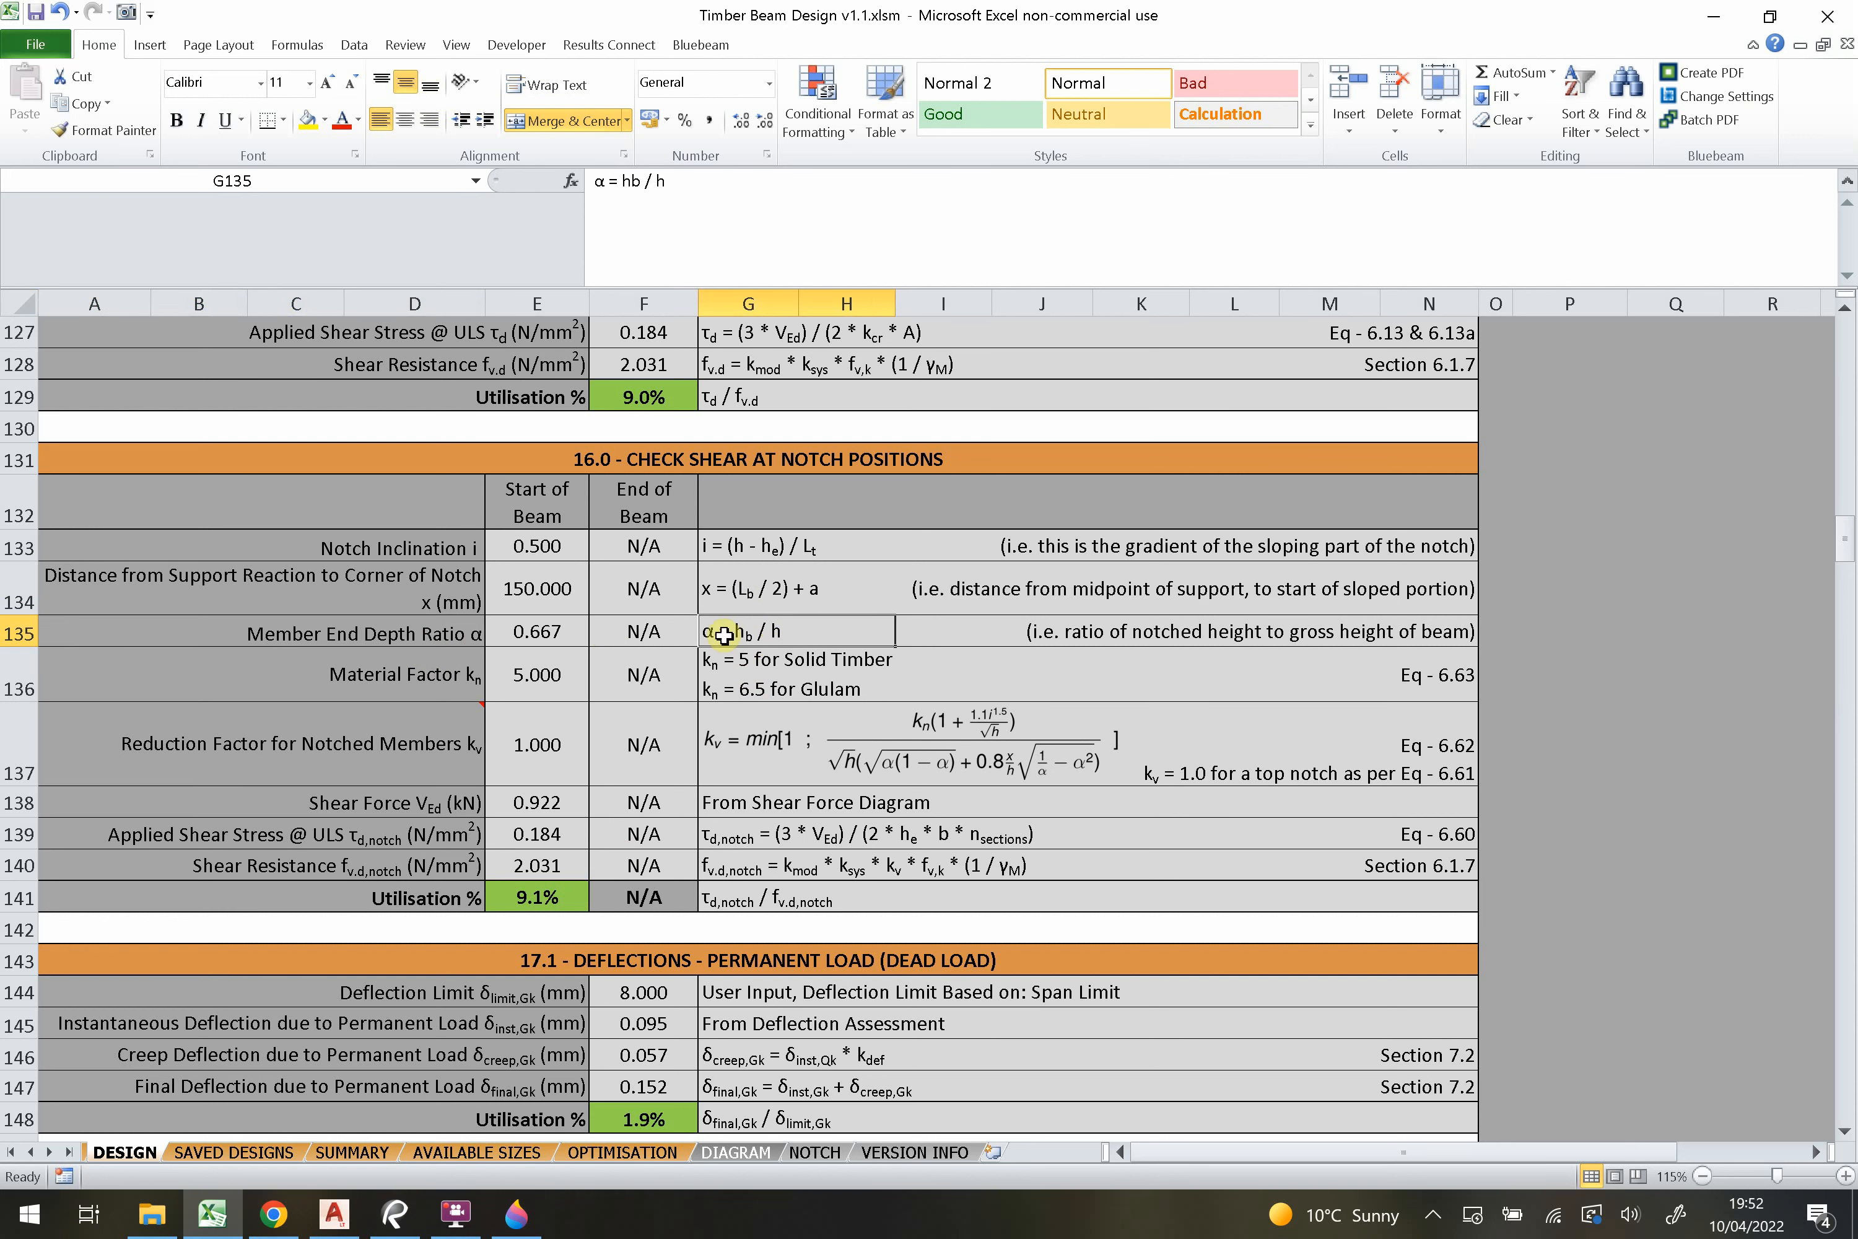
pyautogui.scroll(20, 906, 847)
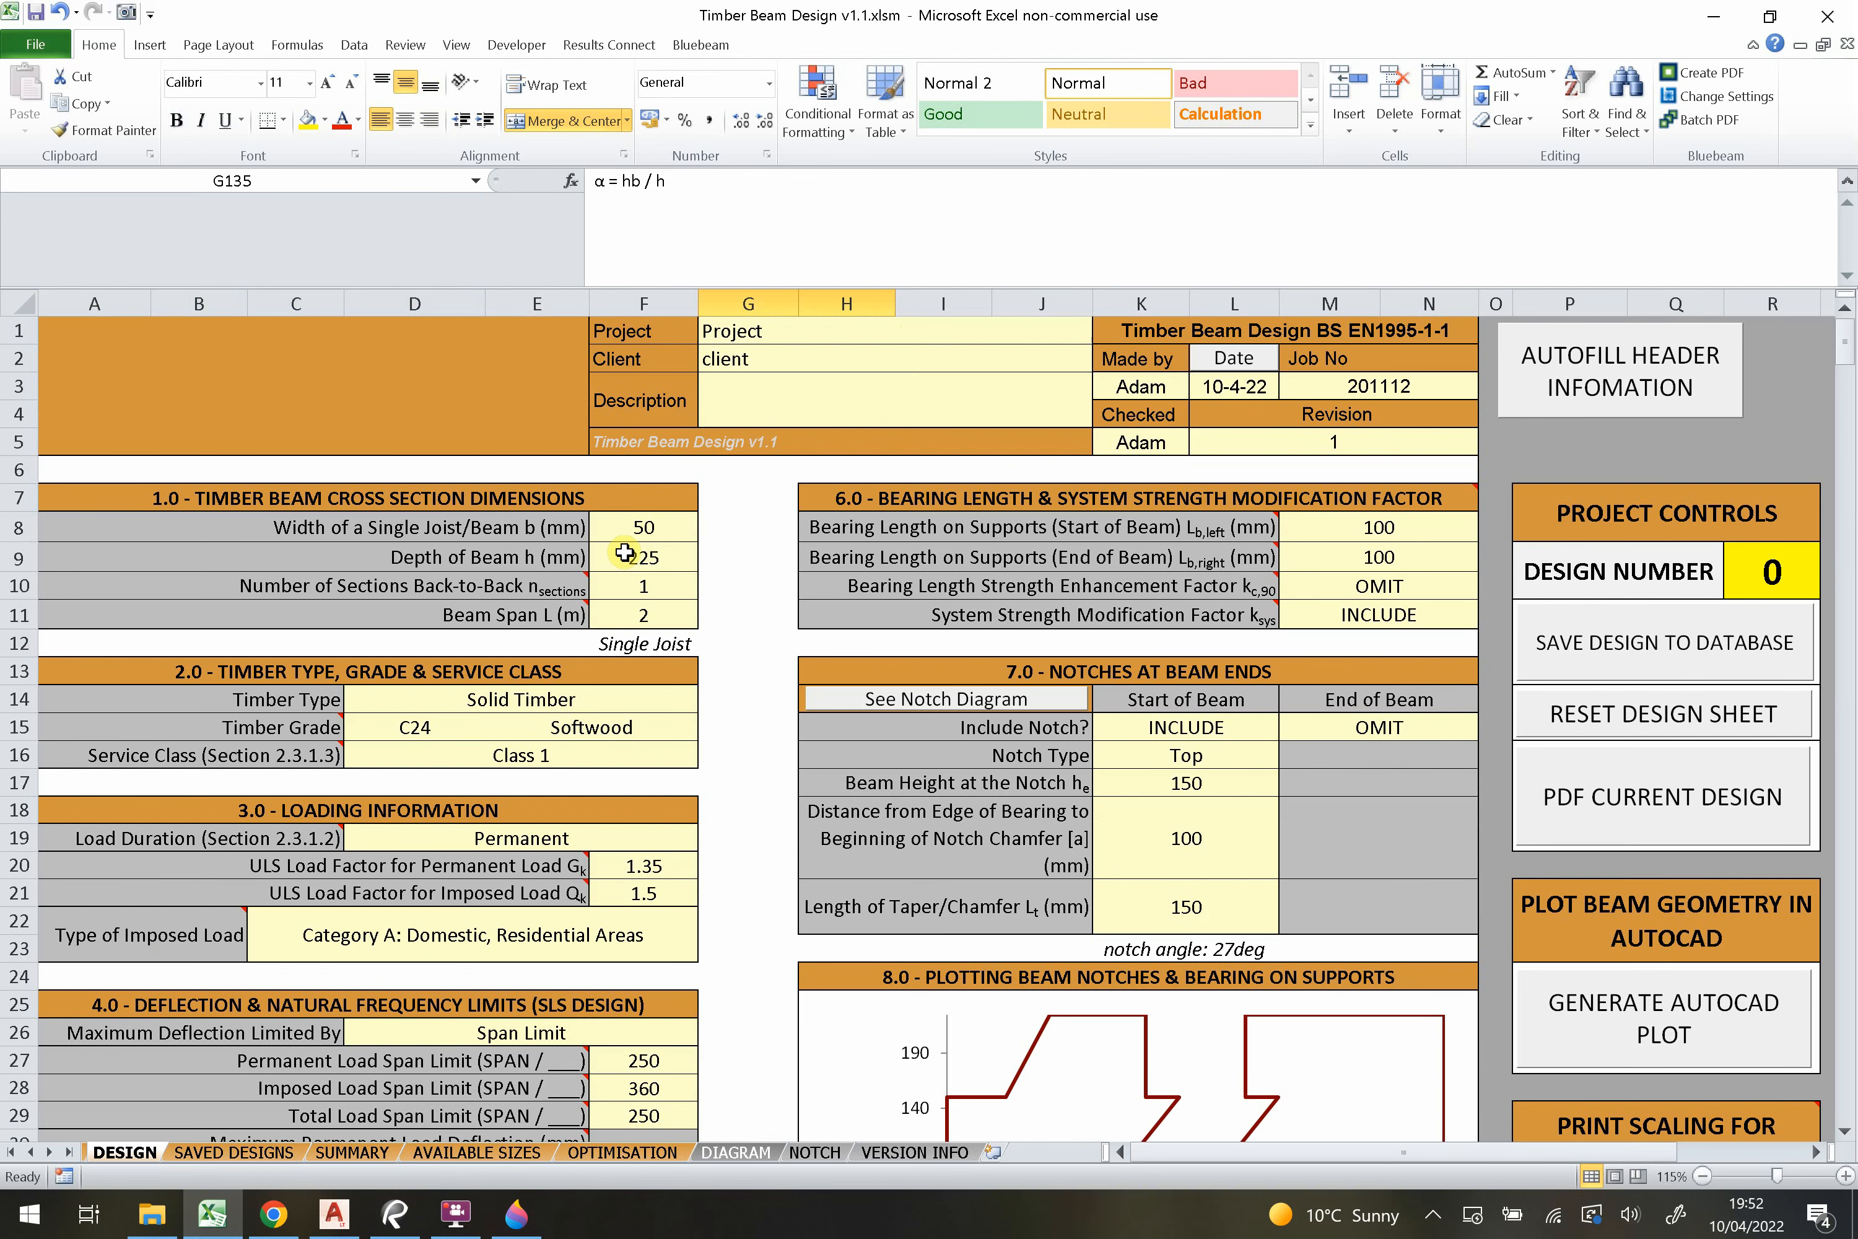
pyautogui.click(624, 554)
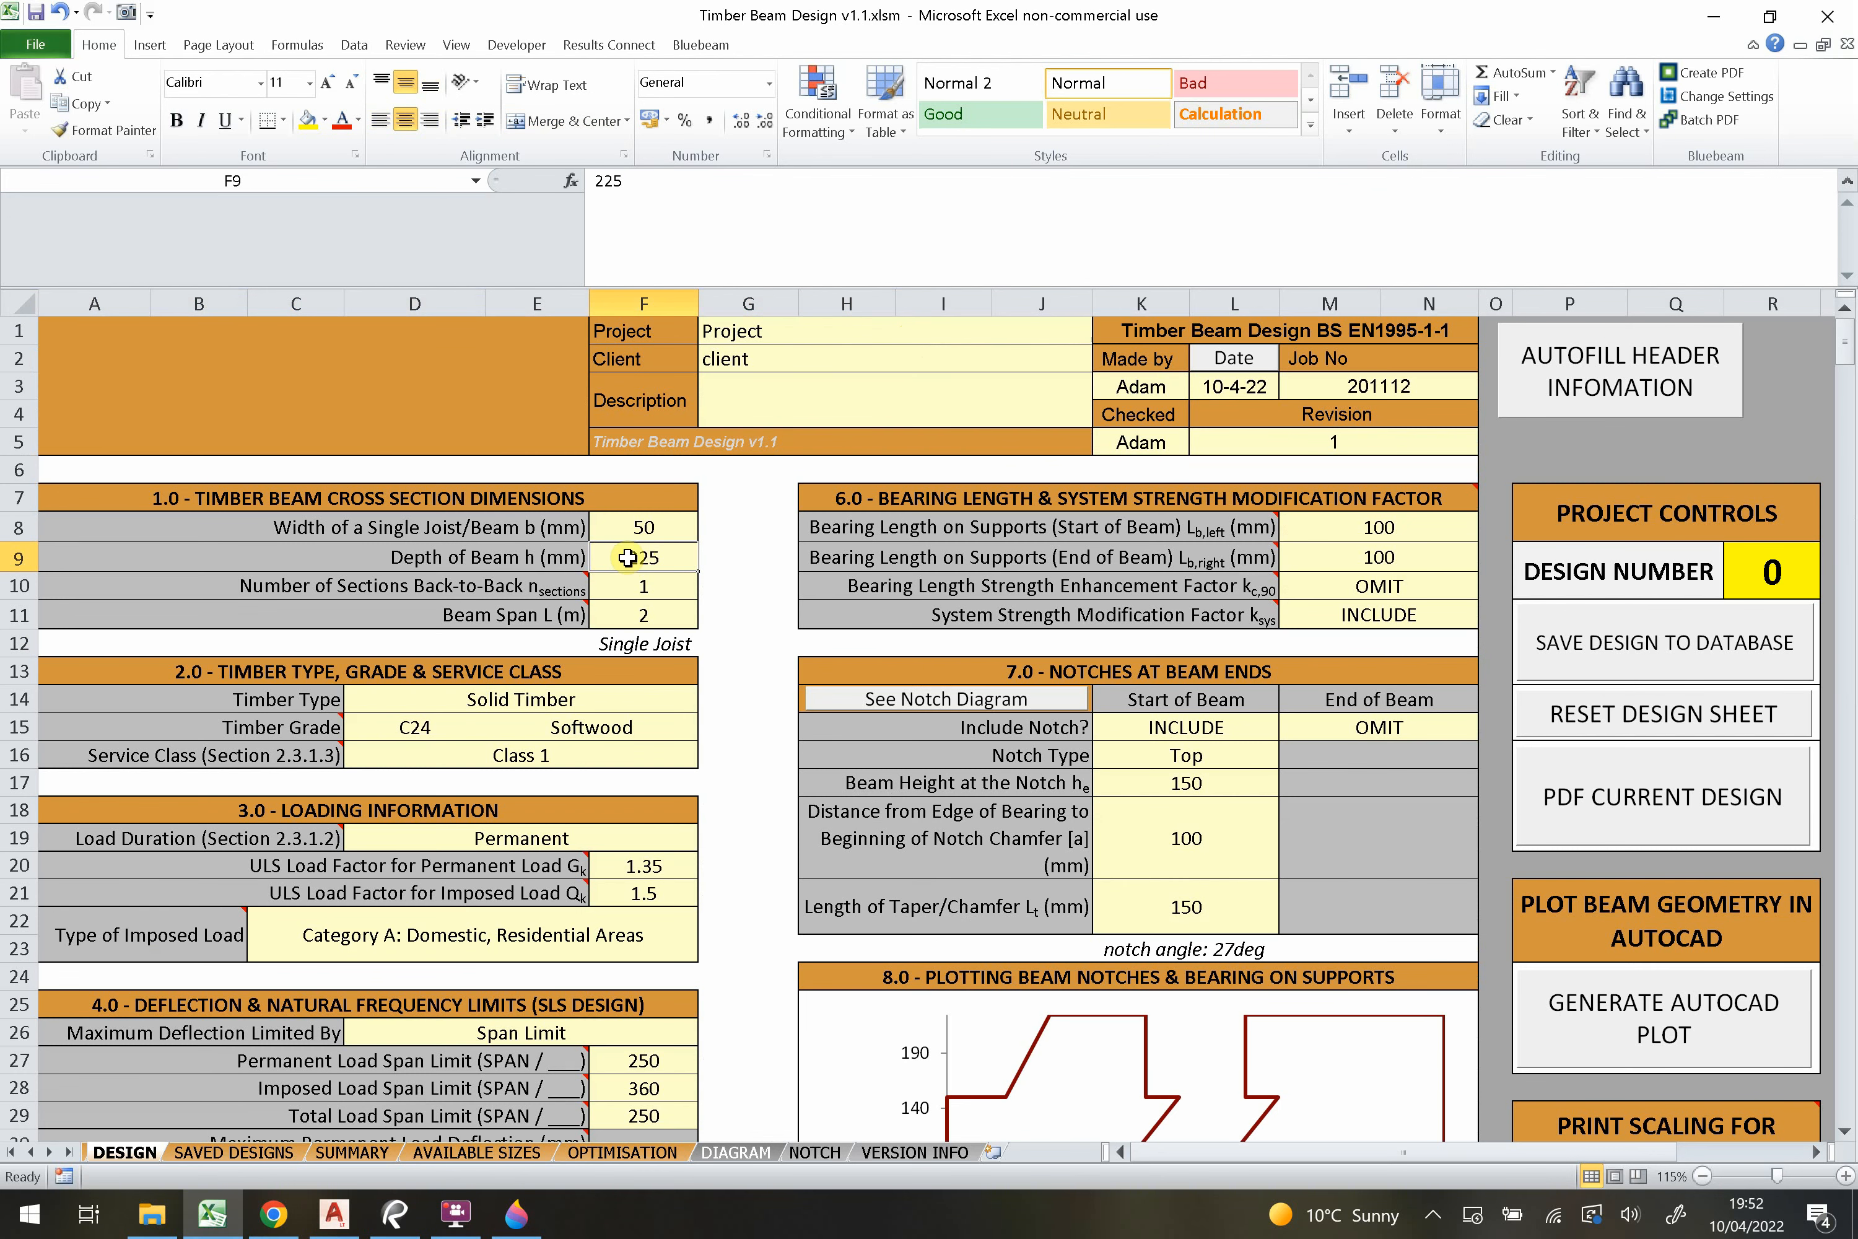
# Inspect the notched-member reduction factor kv formulas for the end and start of the beam in F137 and E137.
pyautogui.scroll(-8, 718, 667)
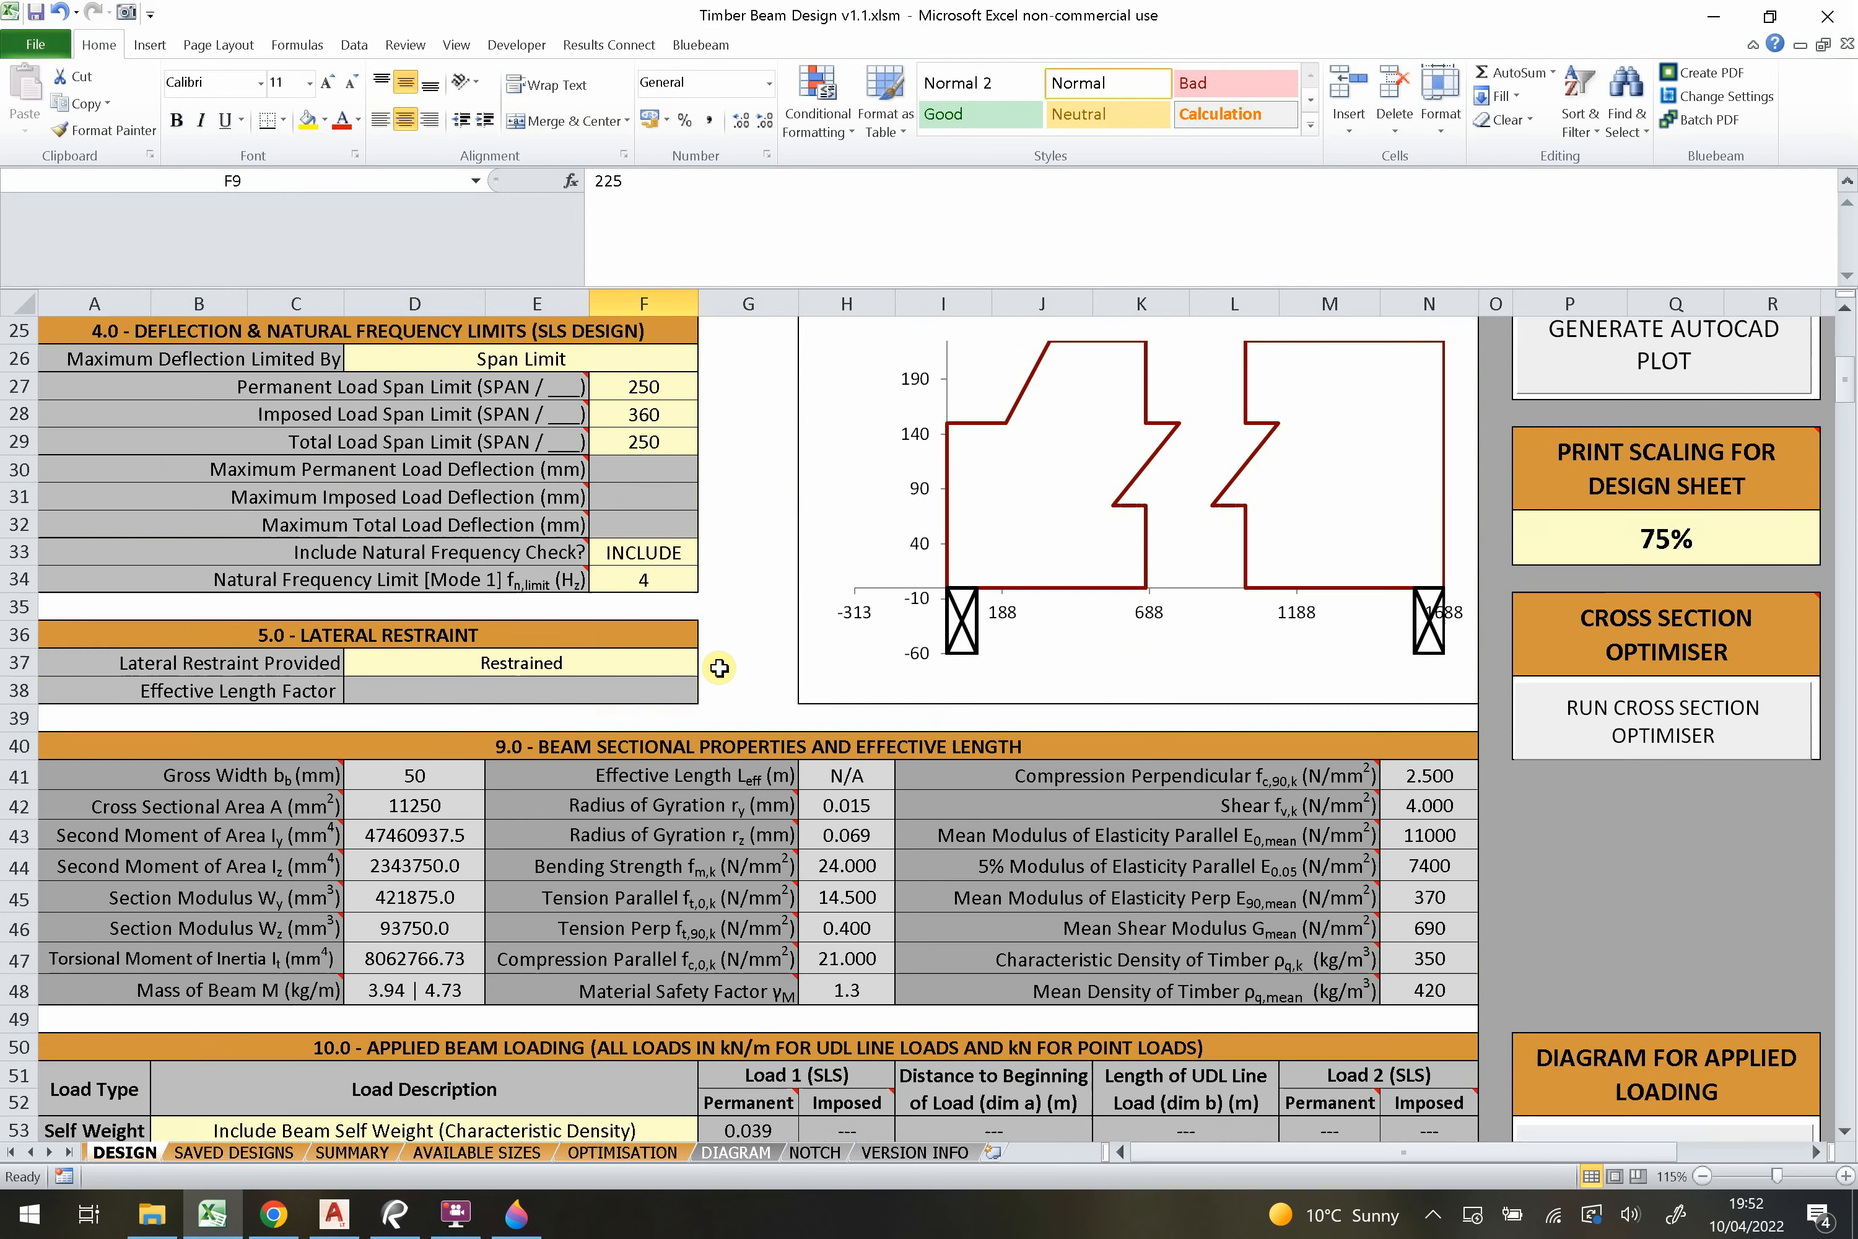
pyautogui.scroll(-20, 719, 667)
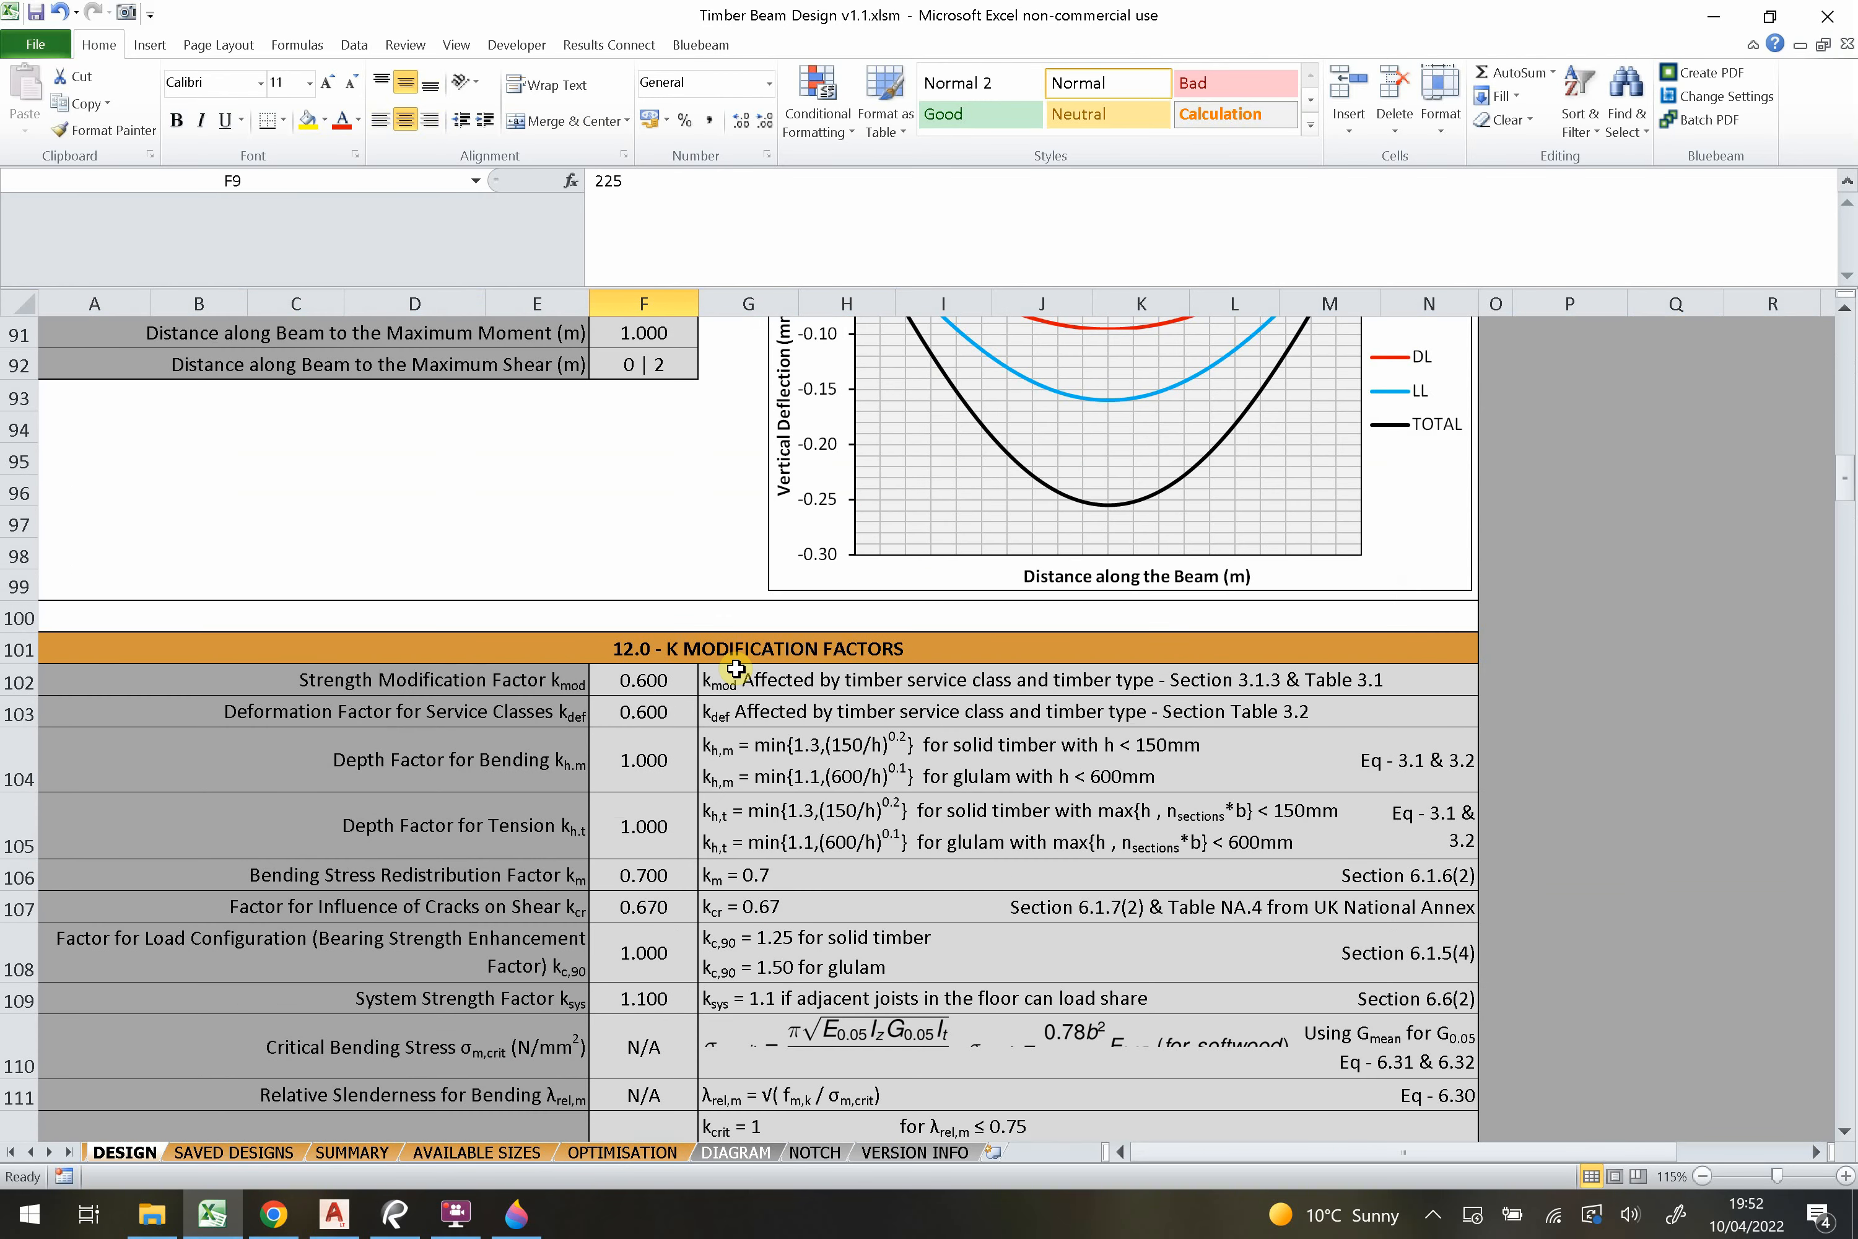
pyautogui.scroll(-13, 736, 668)
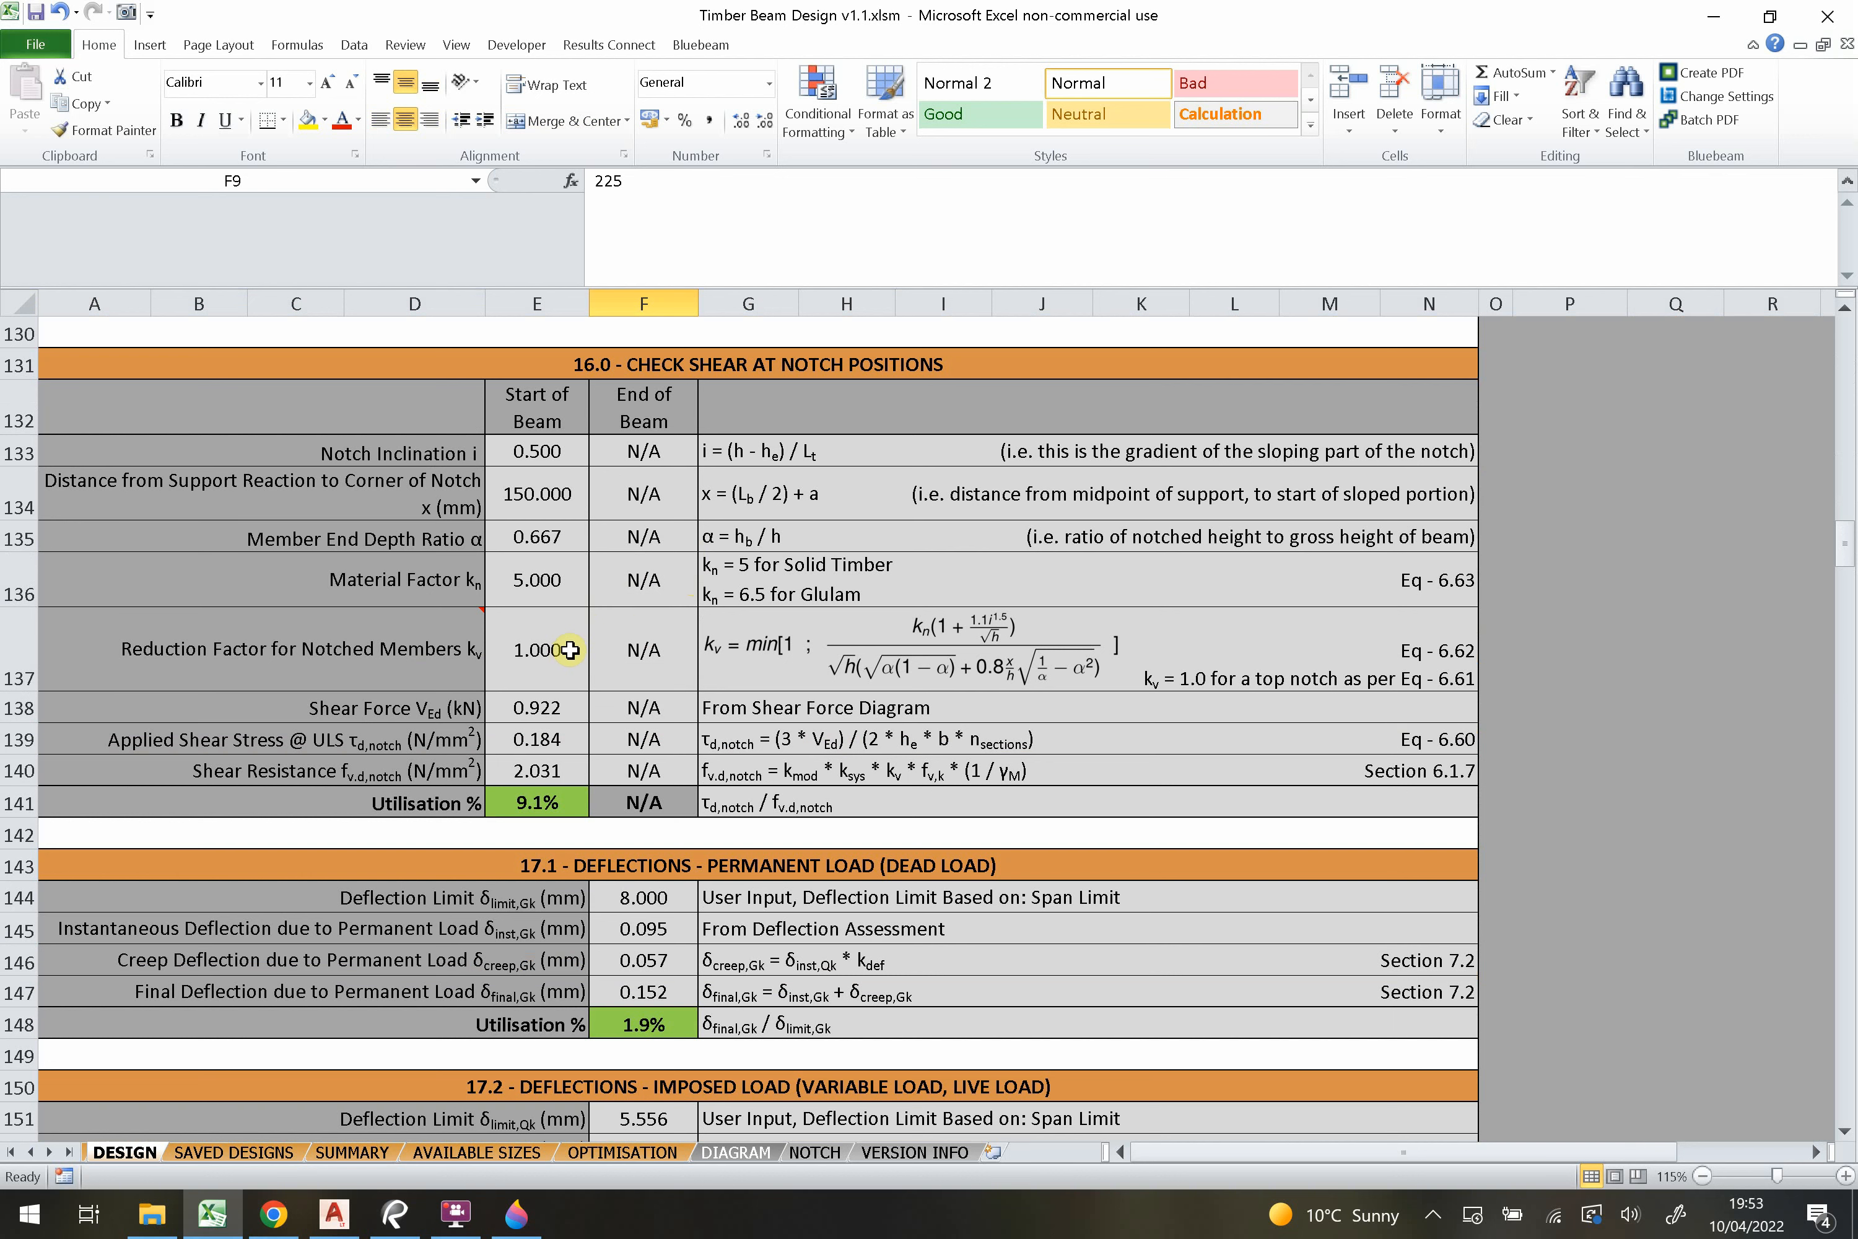
pyautogui.click(600, 648)
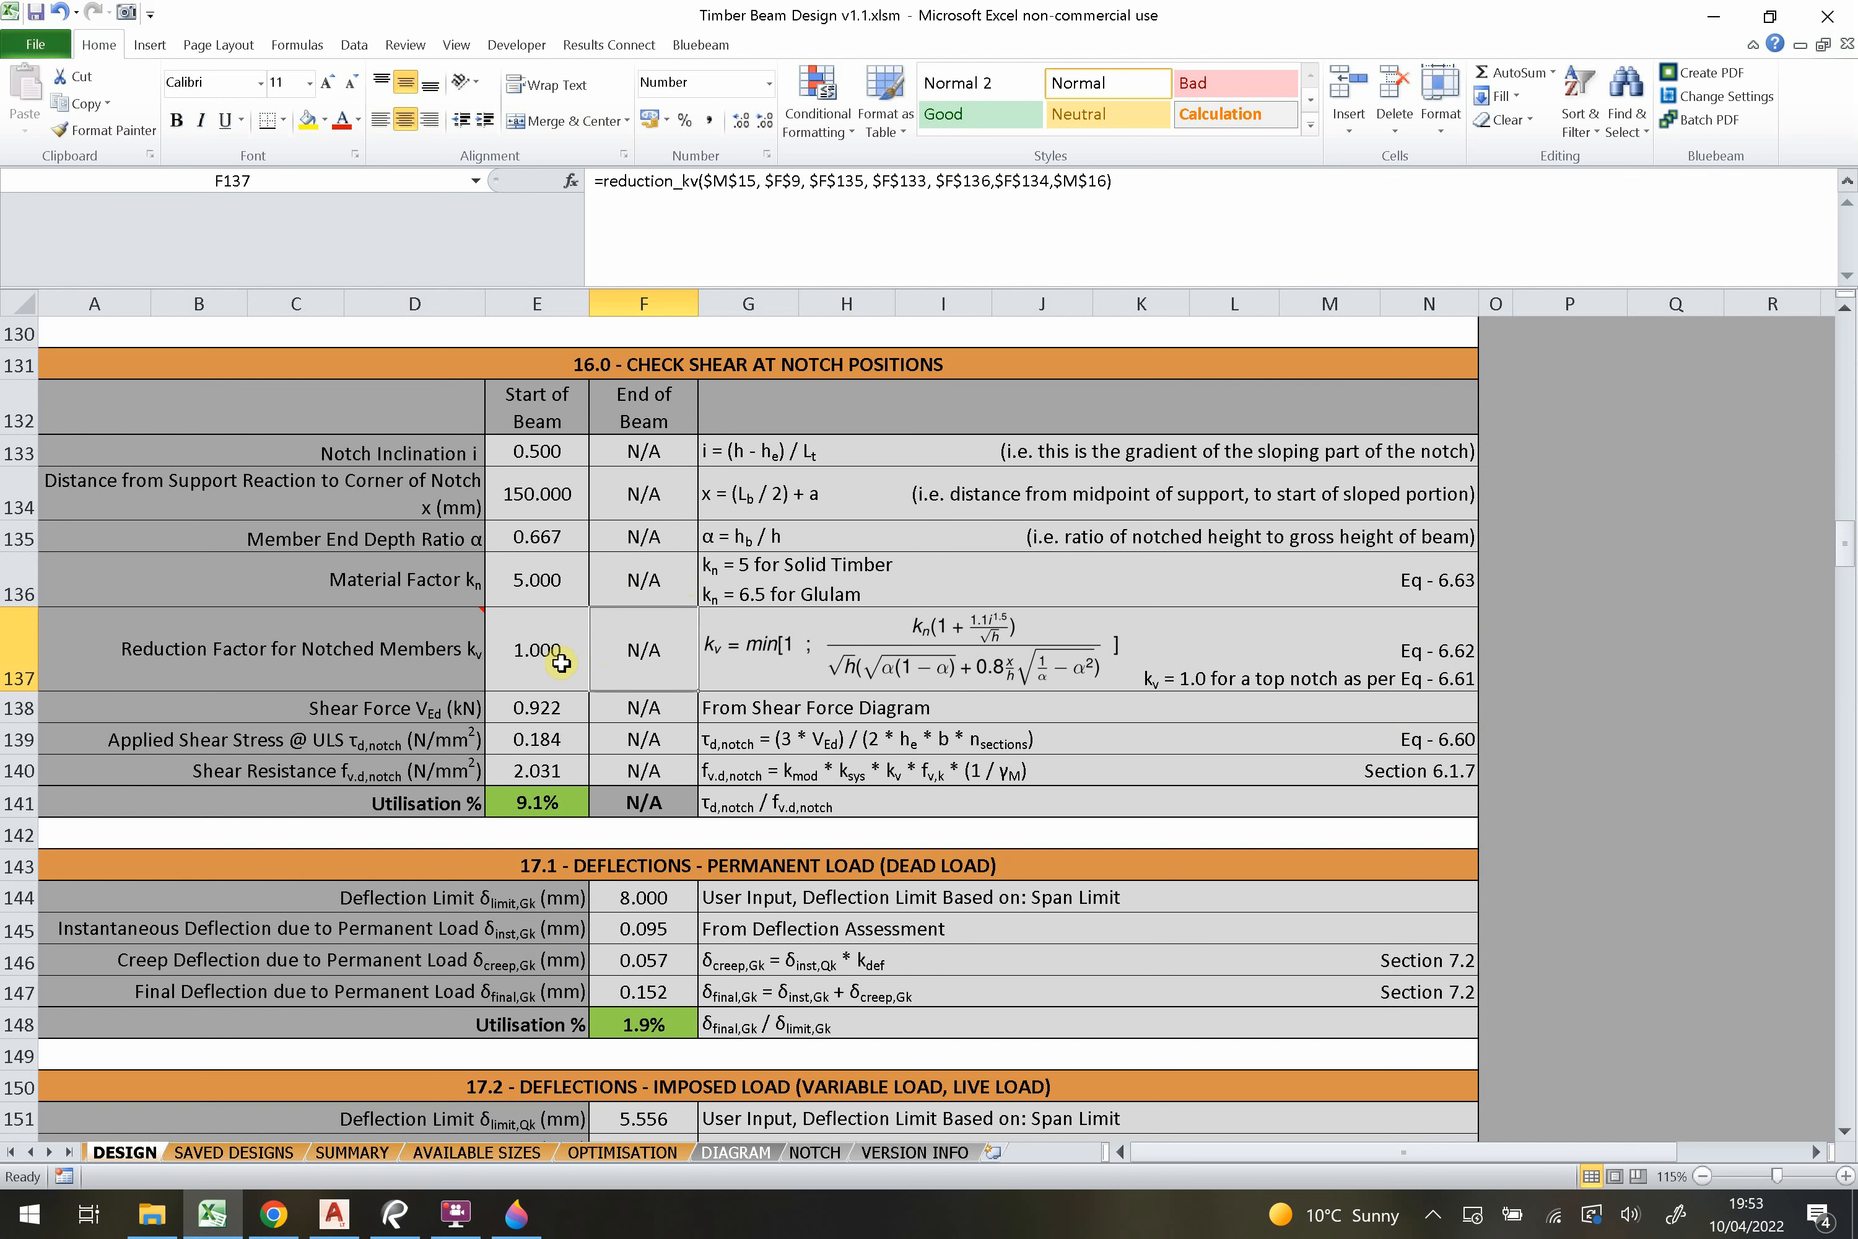
pyautogui.click(546, 658)
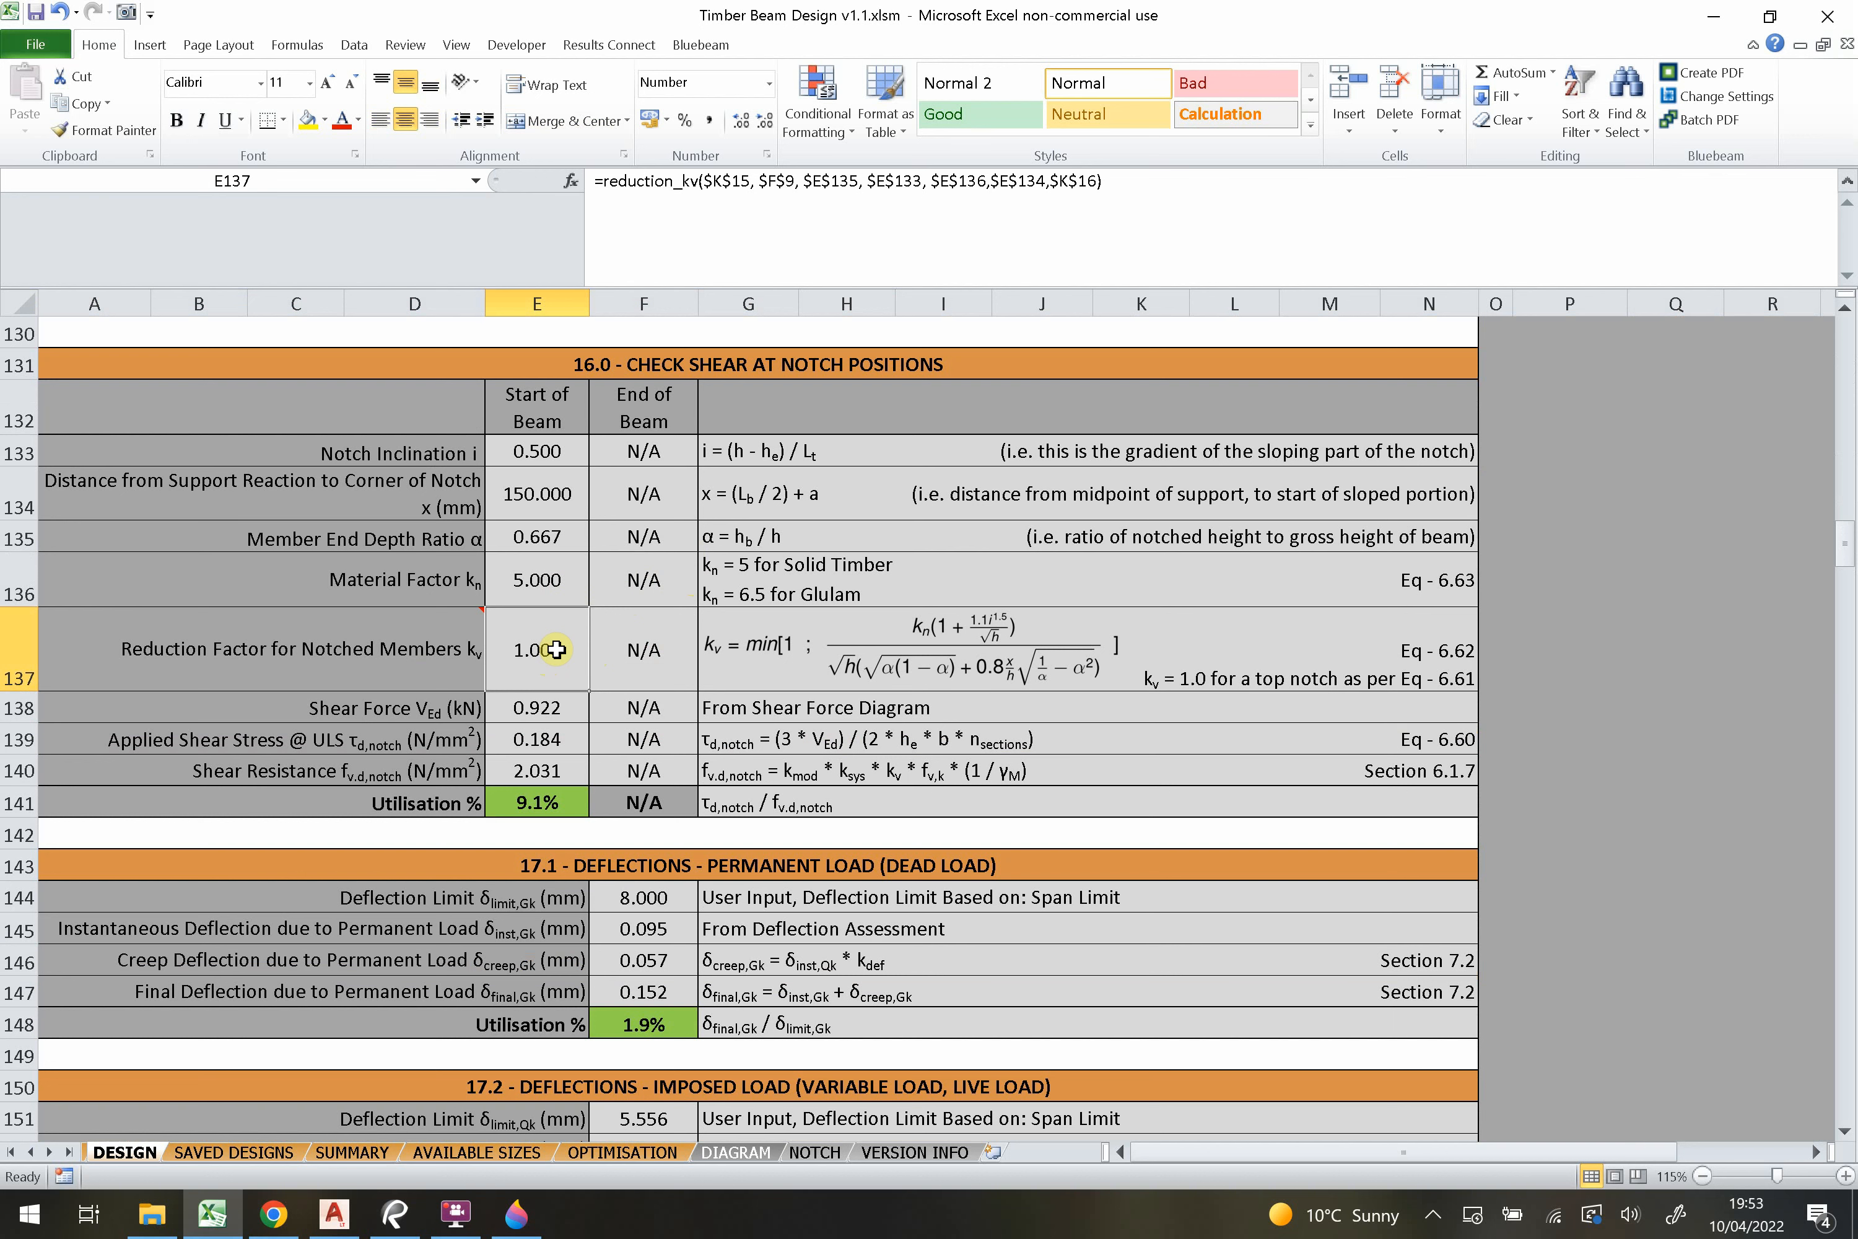
# Compare the kv formulas in F137 and E137, and read the top-notch comment on the reduction factor label in A137.
pyautogui.click(663, 647)
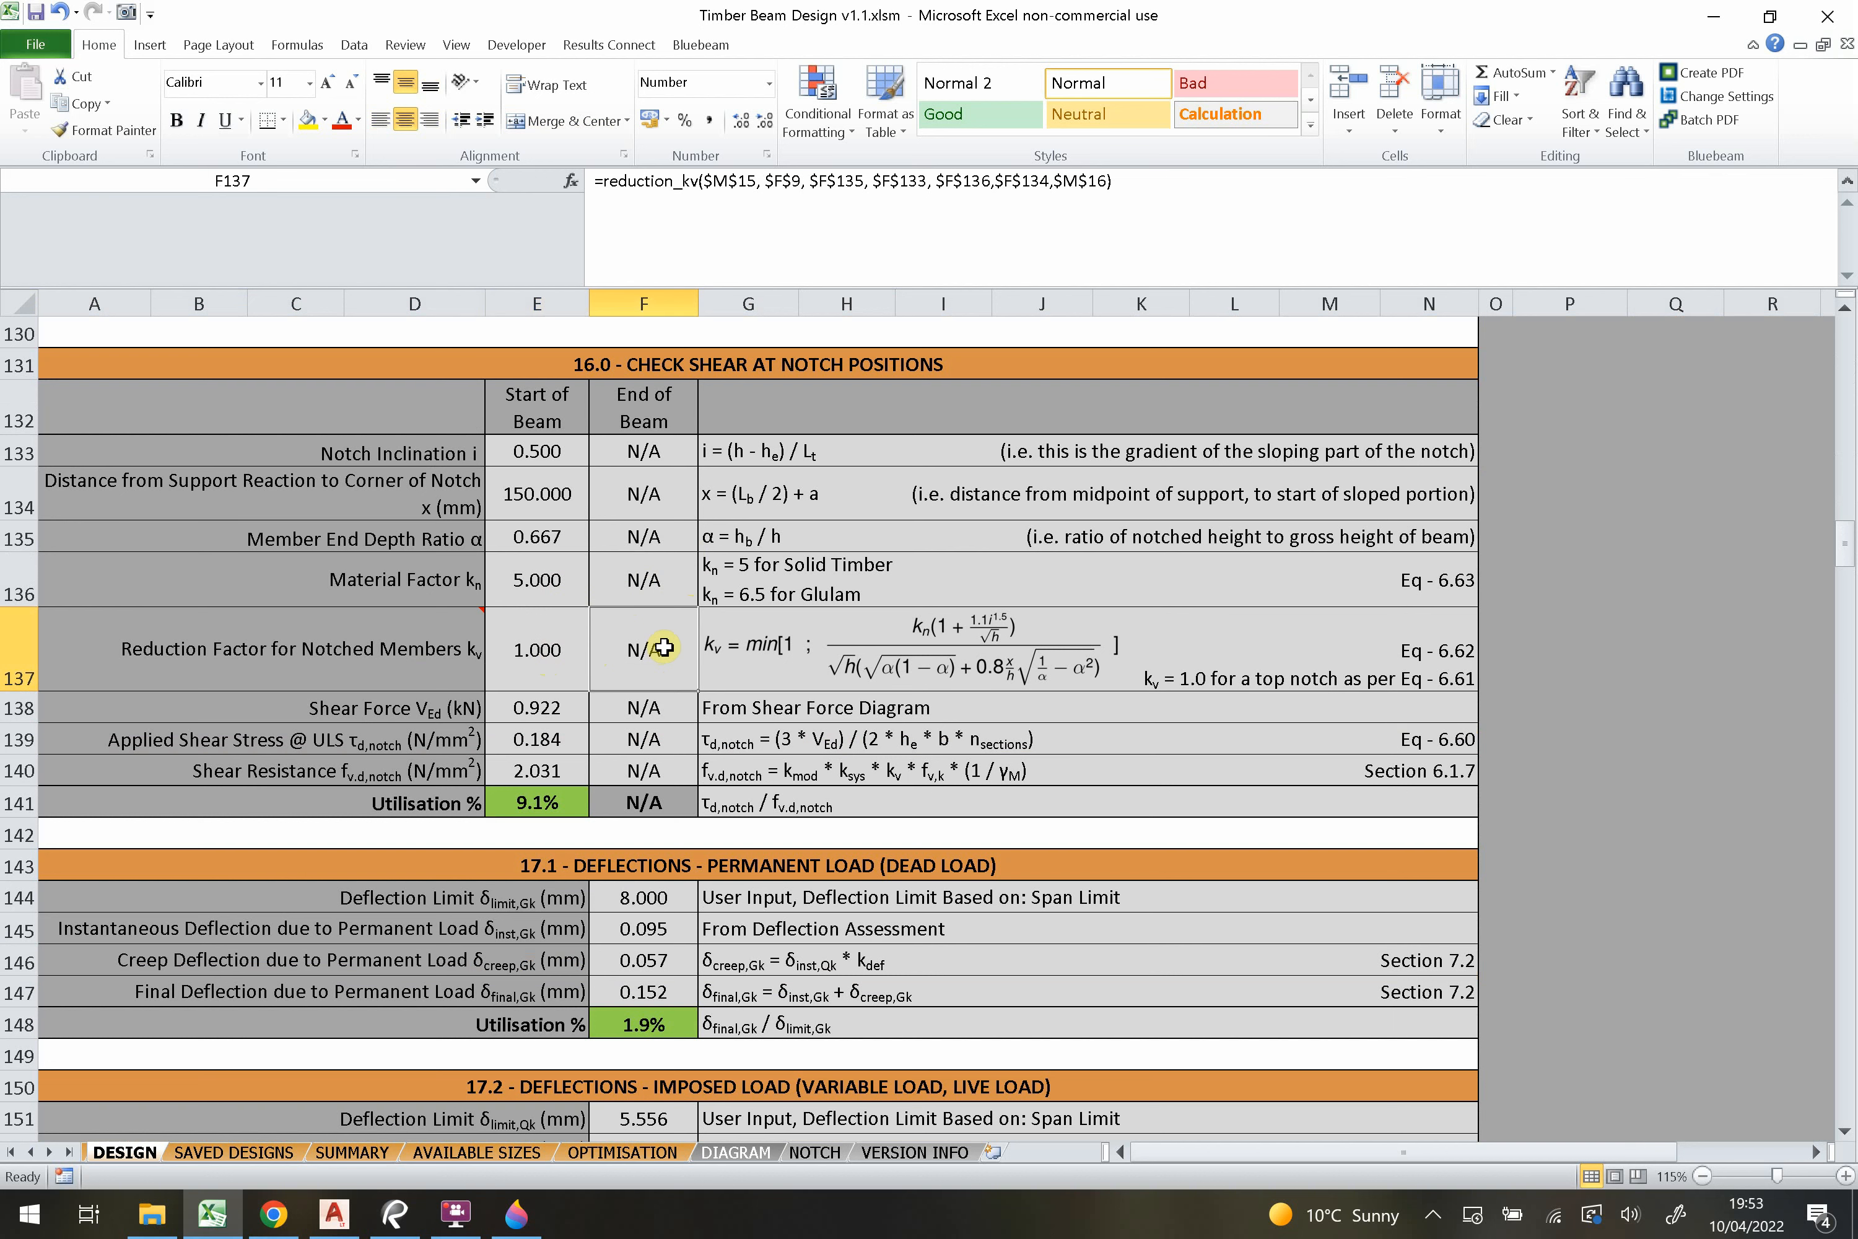
pyautogui.click(560, 649)
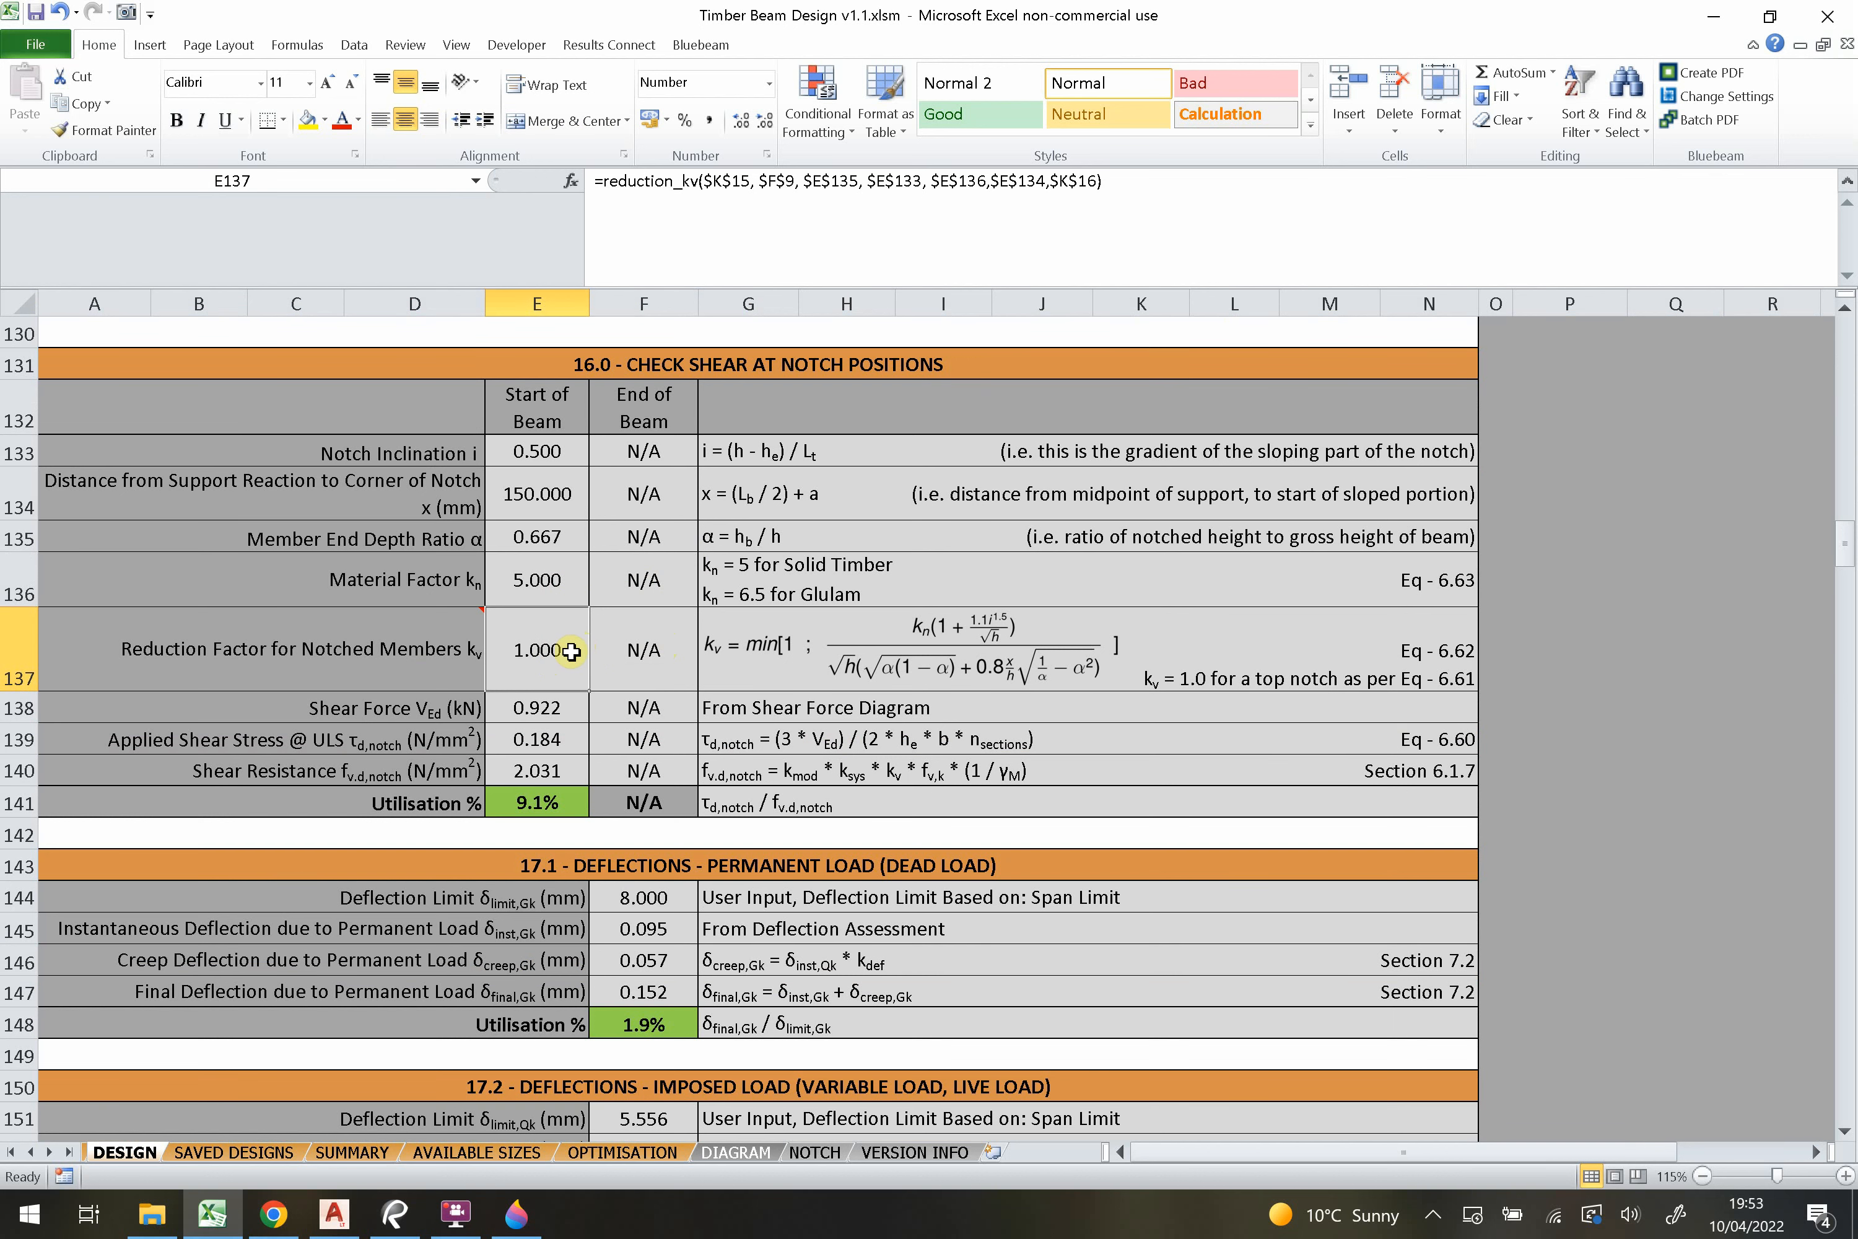
pyautogui.click(455, 657)
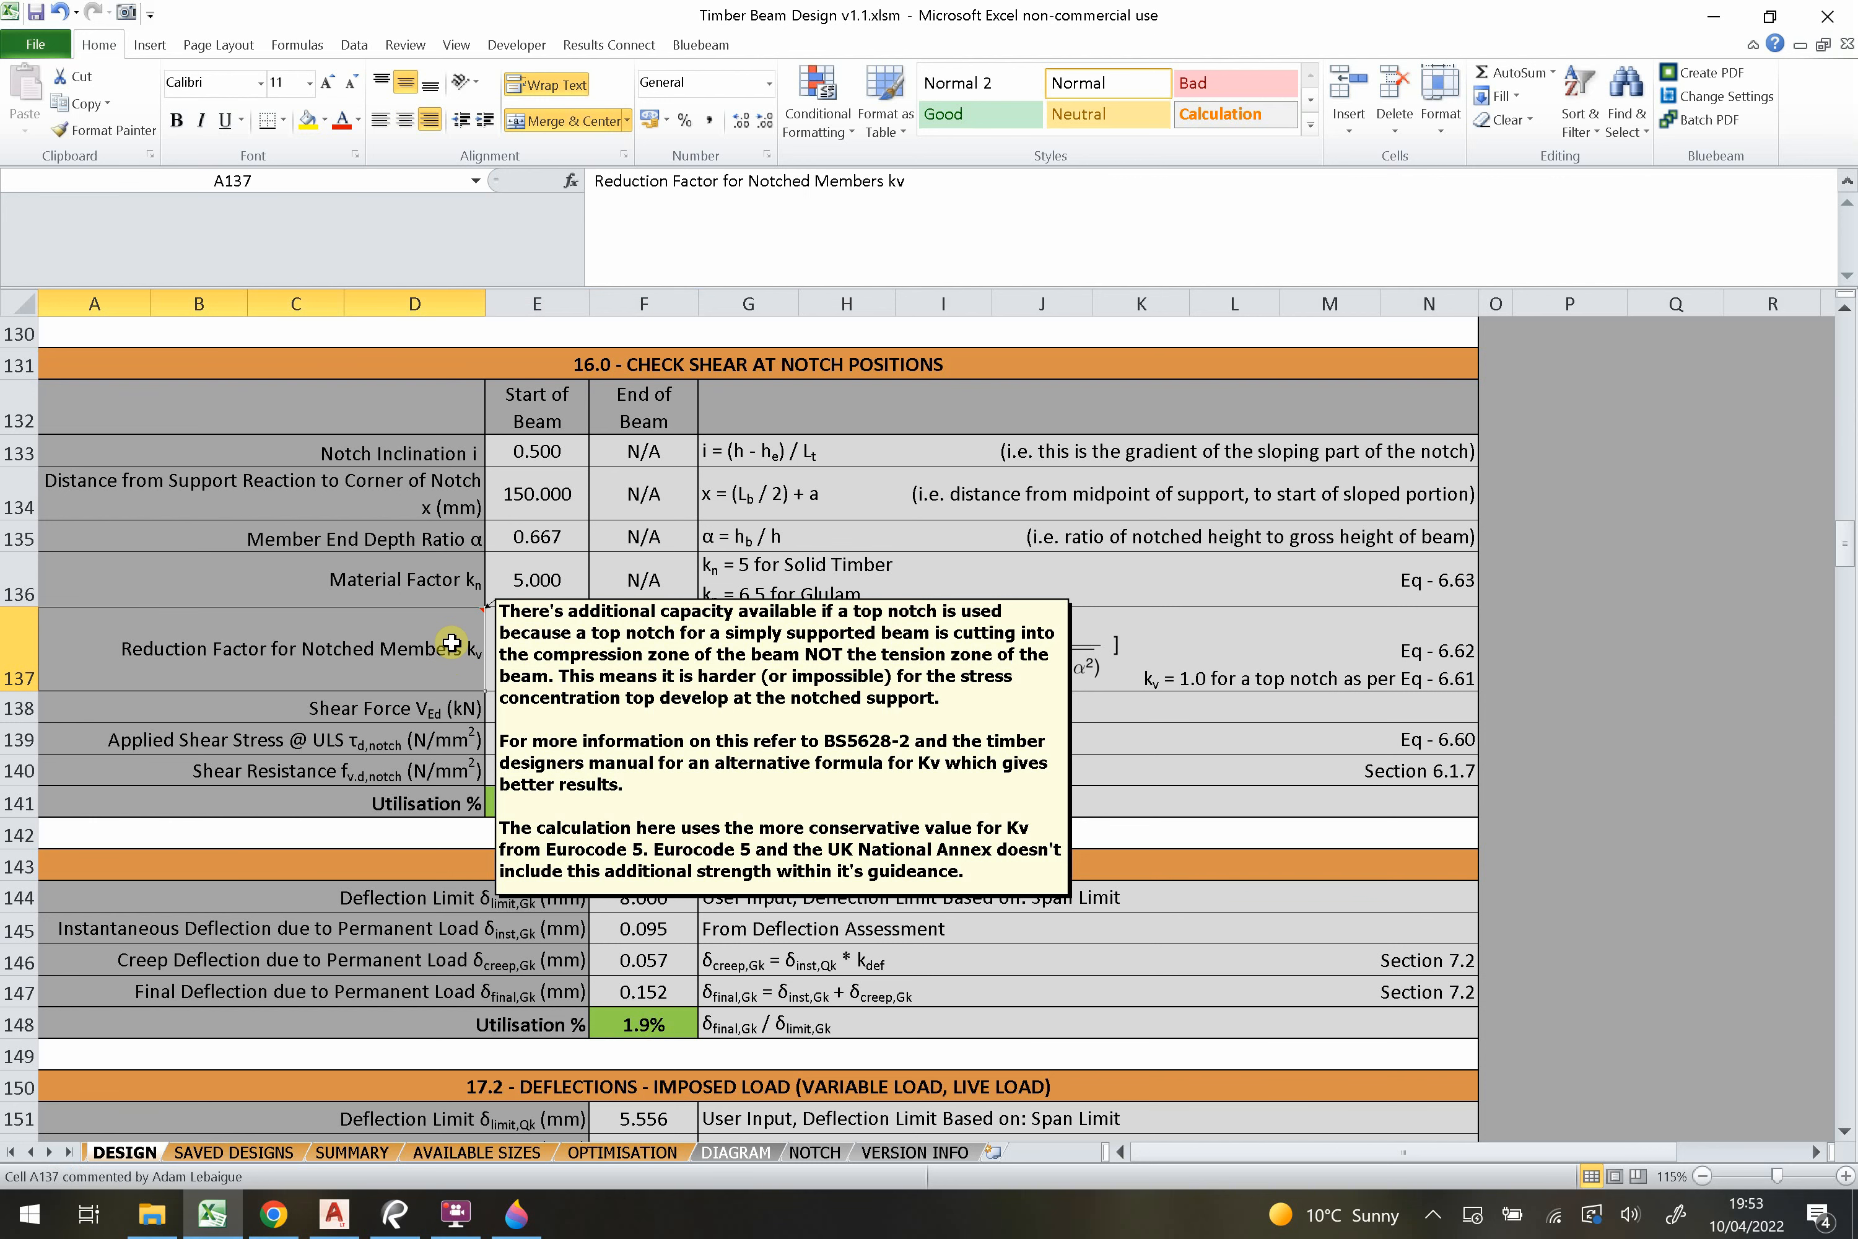
pyautogui.click(520, 644)
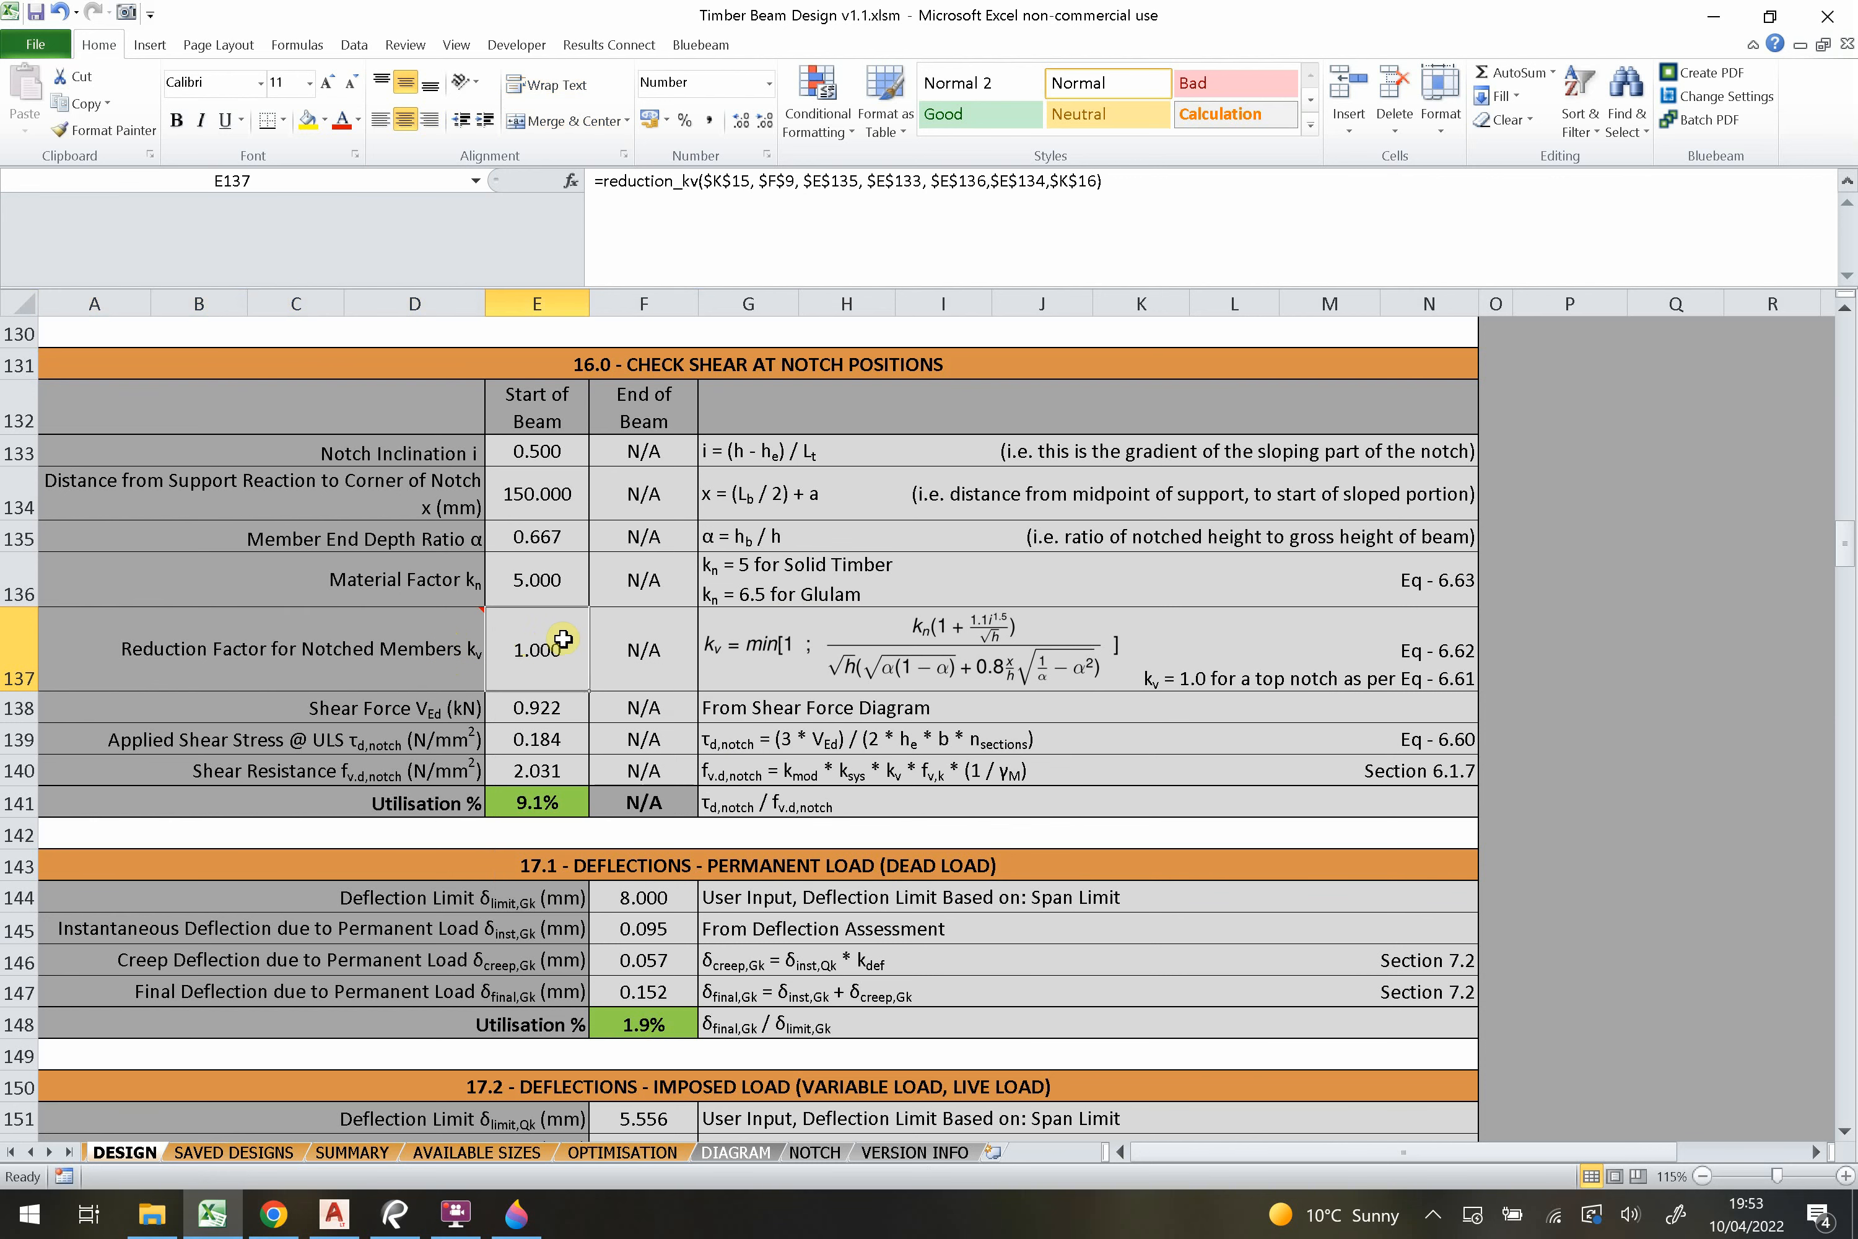
# Review the three deflection checks for permanent load, imposed load and total load in sections 17.1, 17.2 and 17.3.
pyautogui.scroll(-1, 567, 642)
pyautogui.scroll(-2, 440, 560)
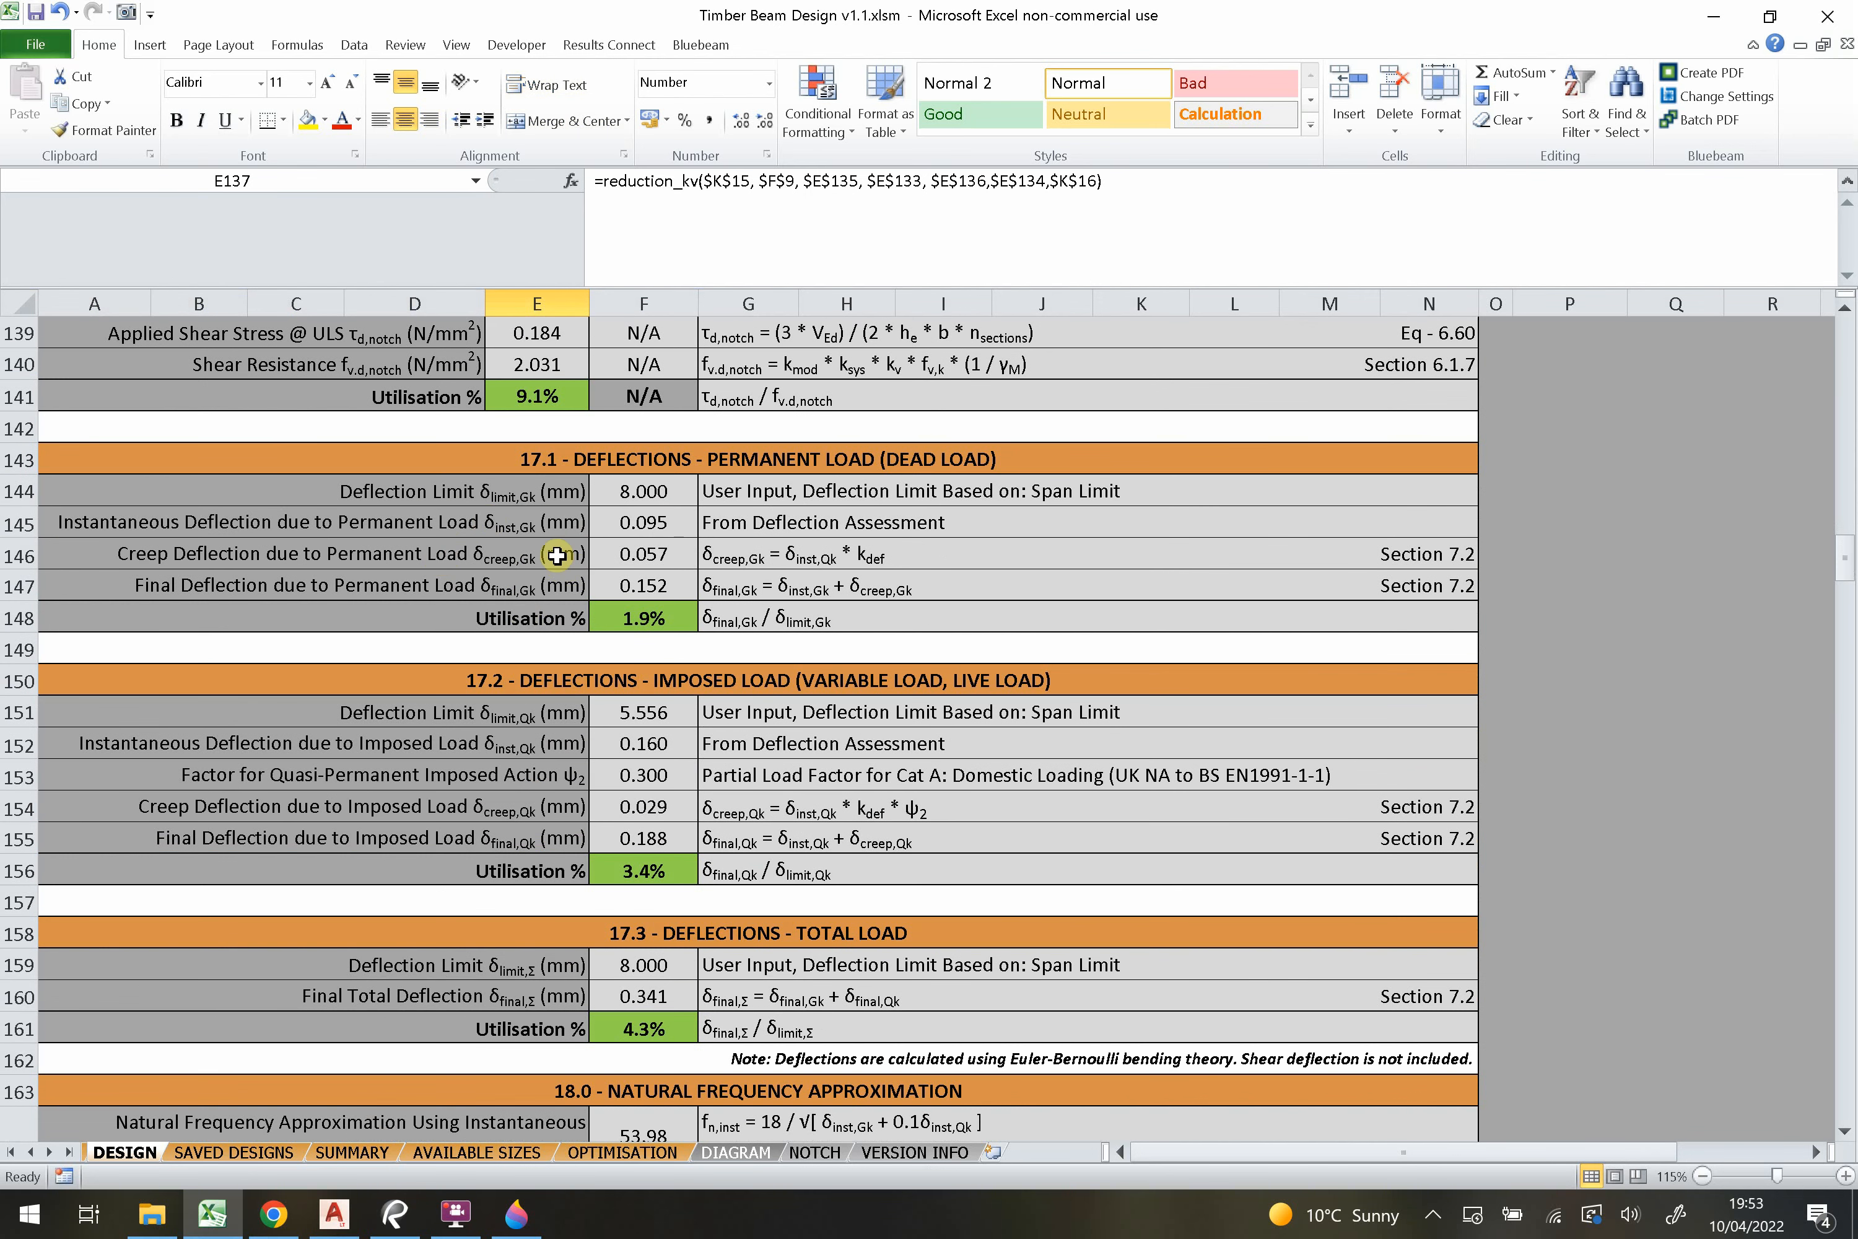
pyautogui.scroll(-1, 560, 567)
pyautogui.click(723, 364)
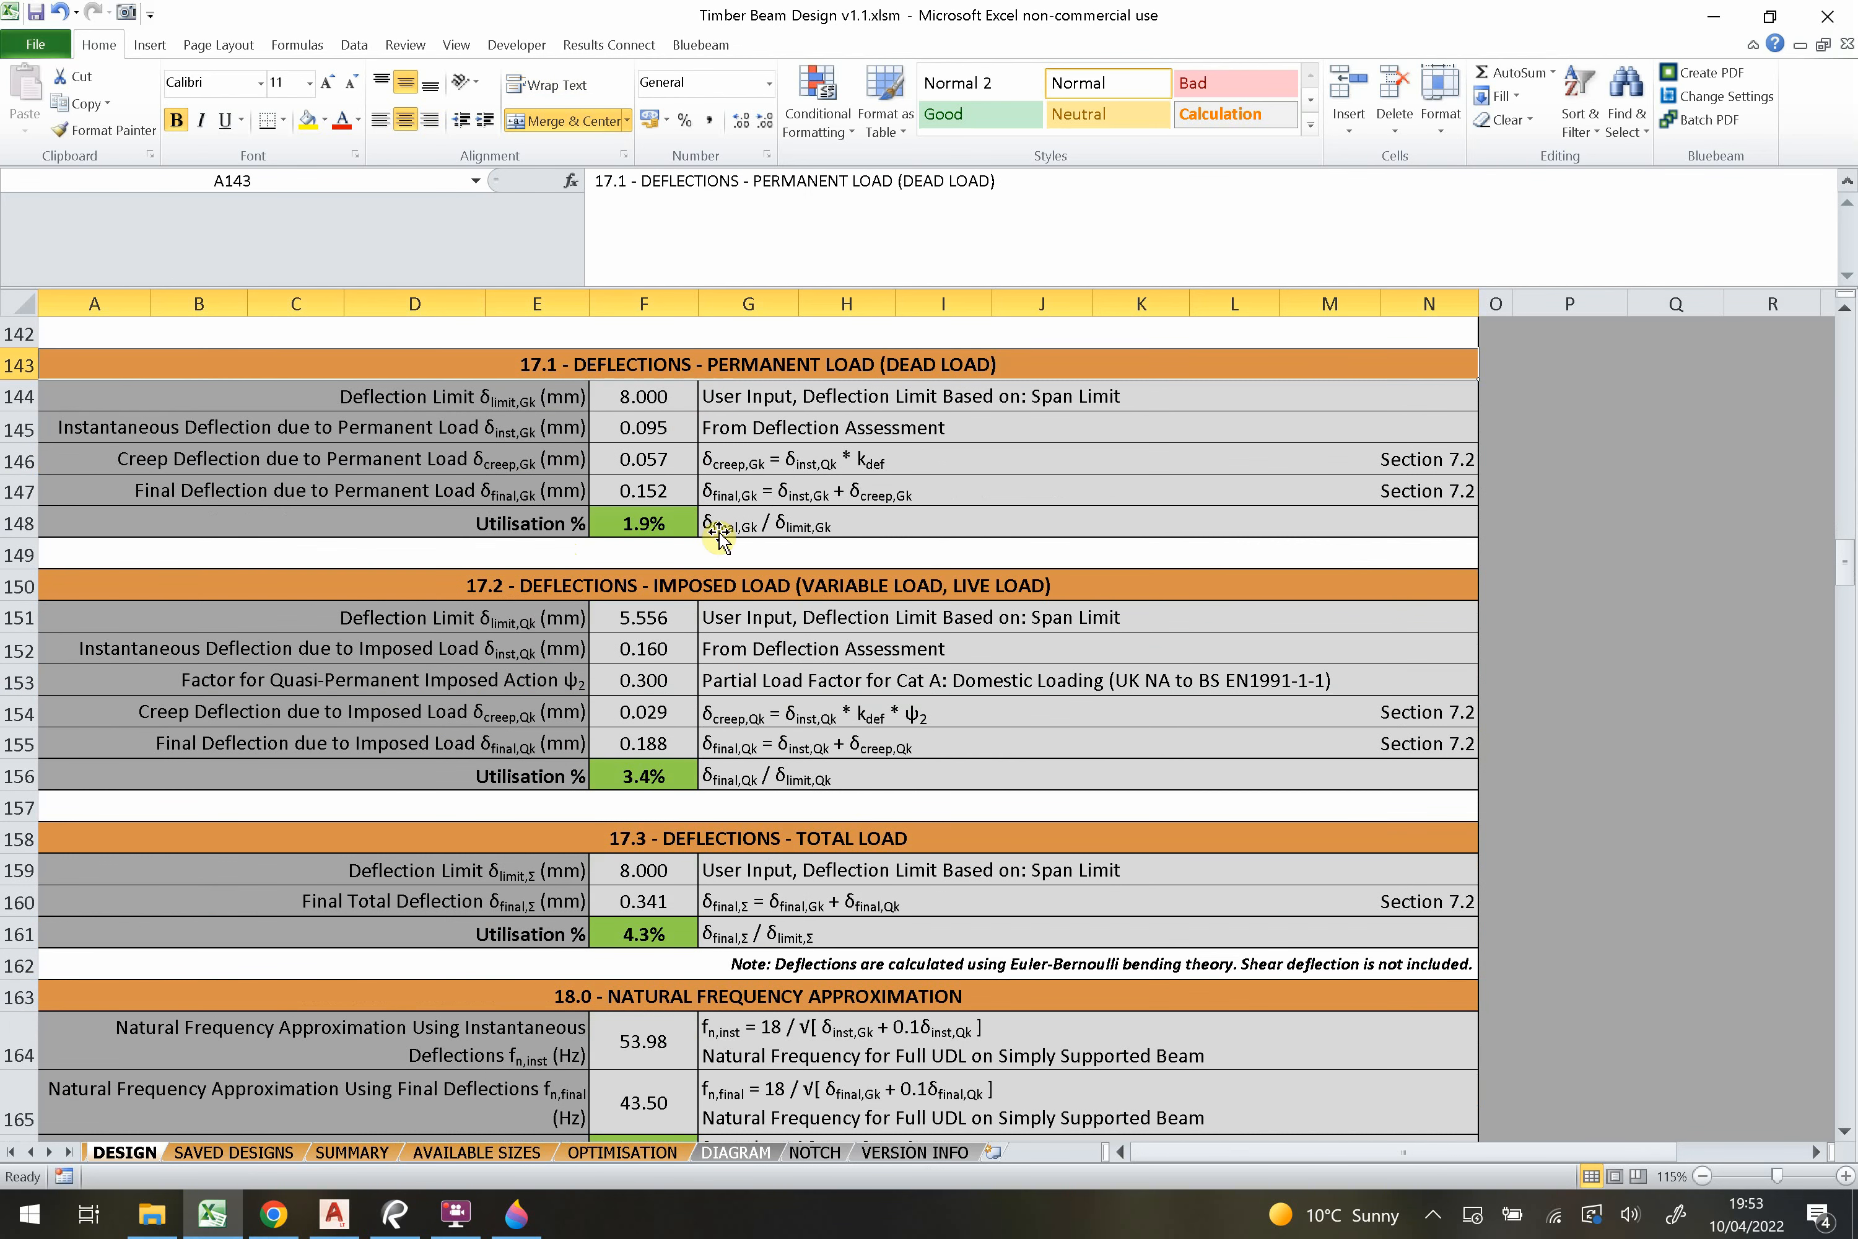
pyautogui.click(695, 586)
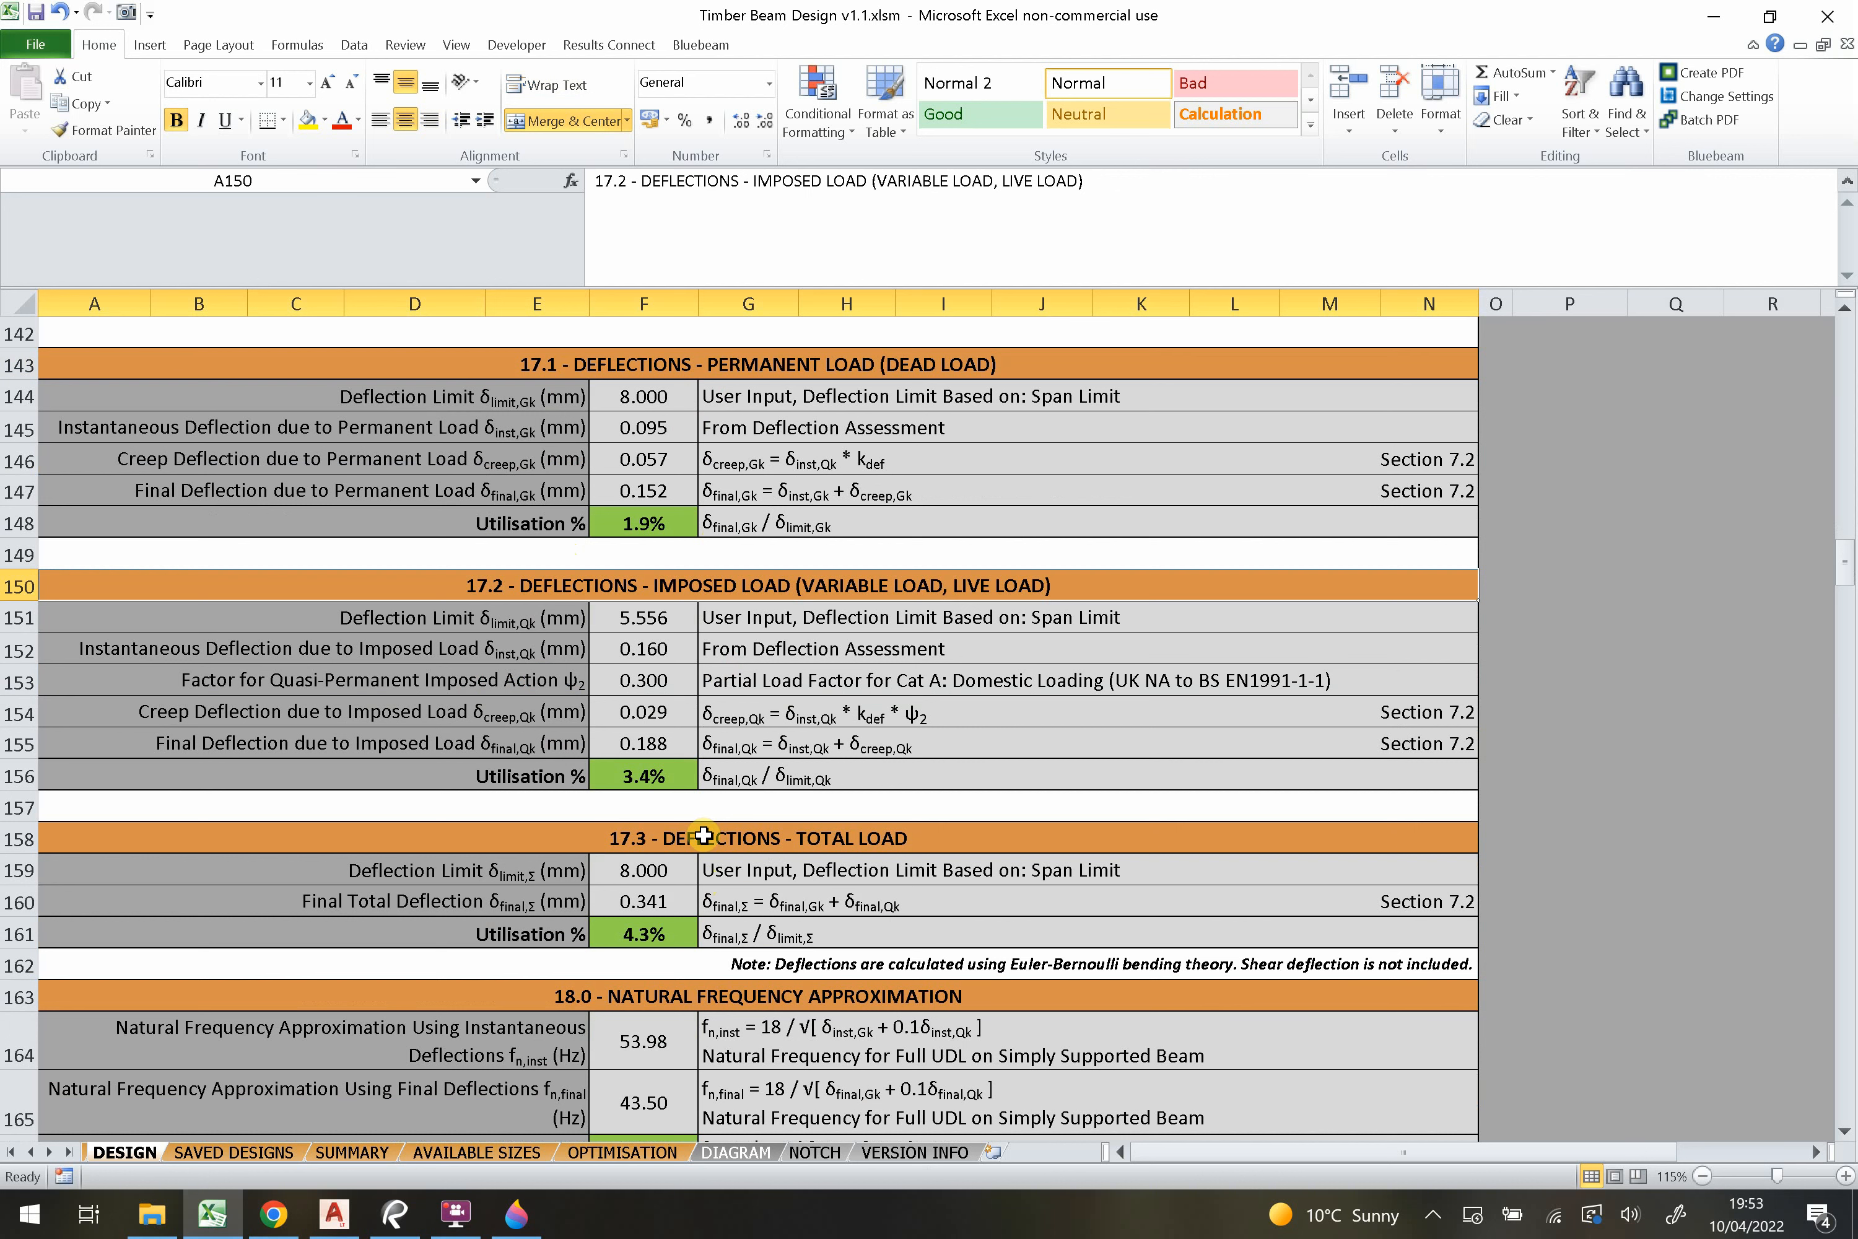
pyautogui.click(704, 835)
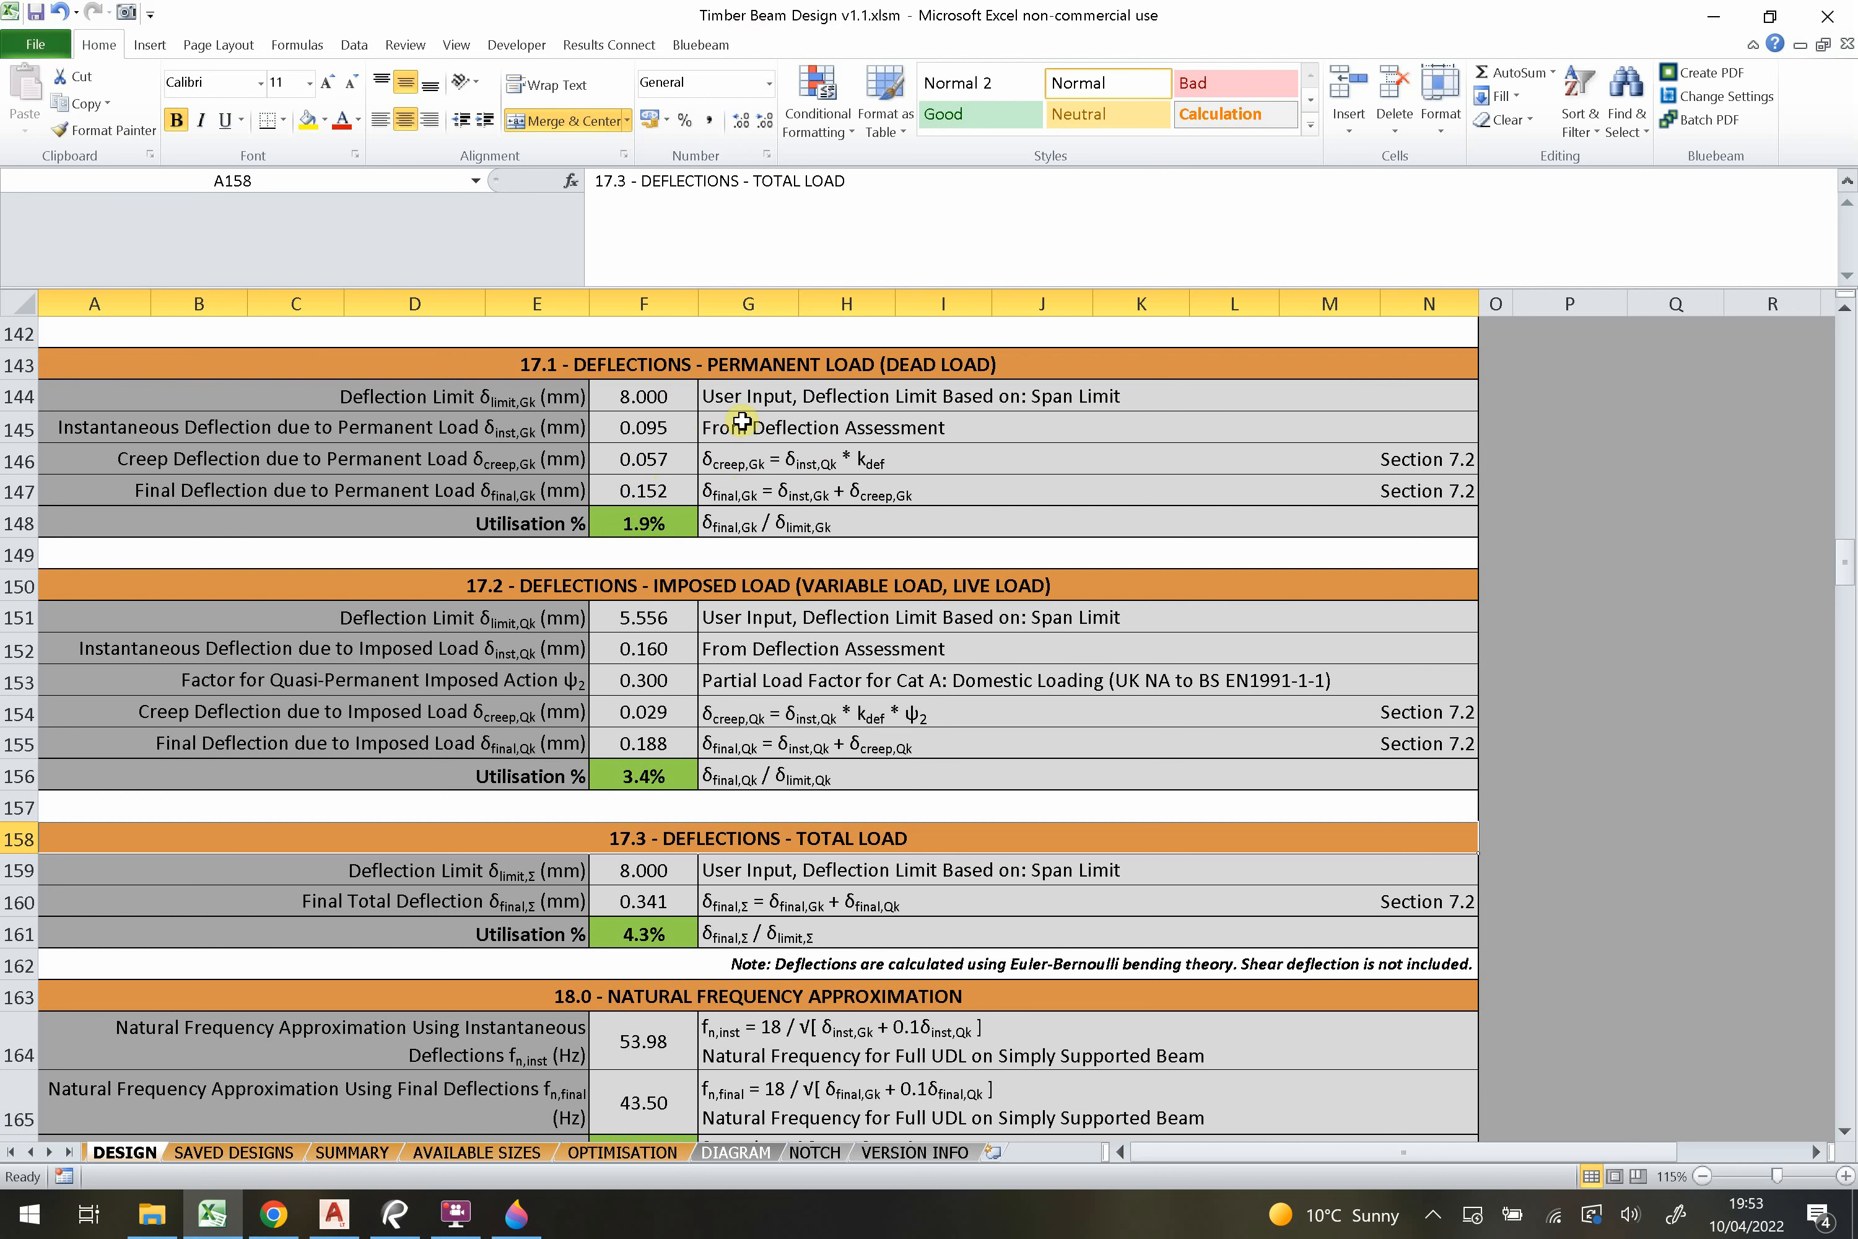
# Check the source of the instantaneous permanent-load deflection in row 145, and read the deflection theory note in row 162.
pyautogui.click(708, 435)
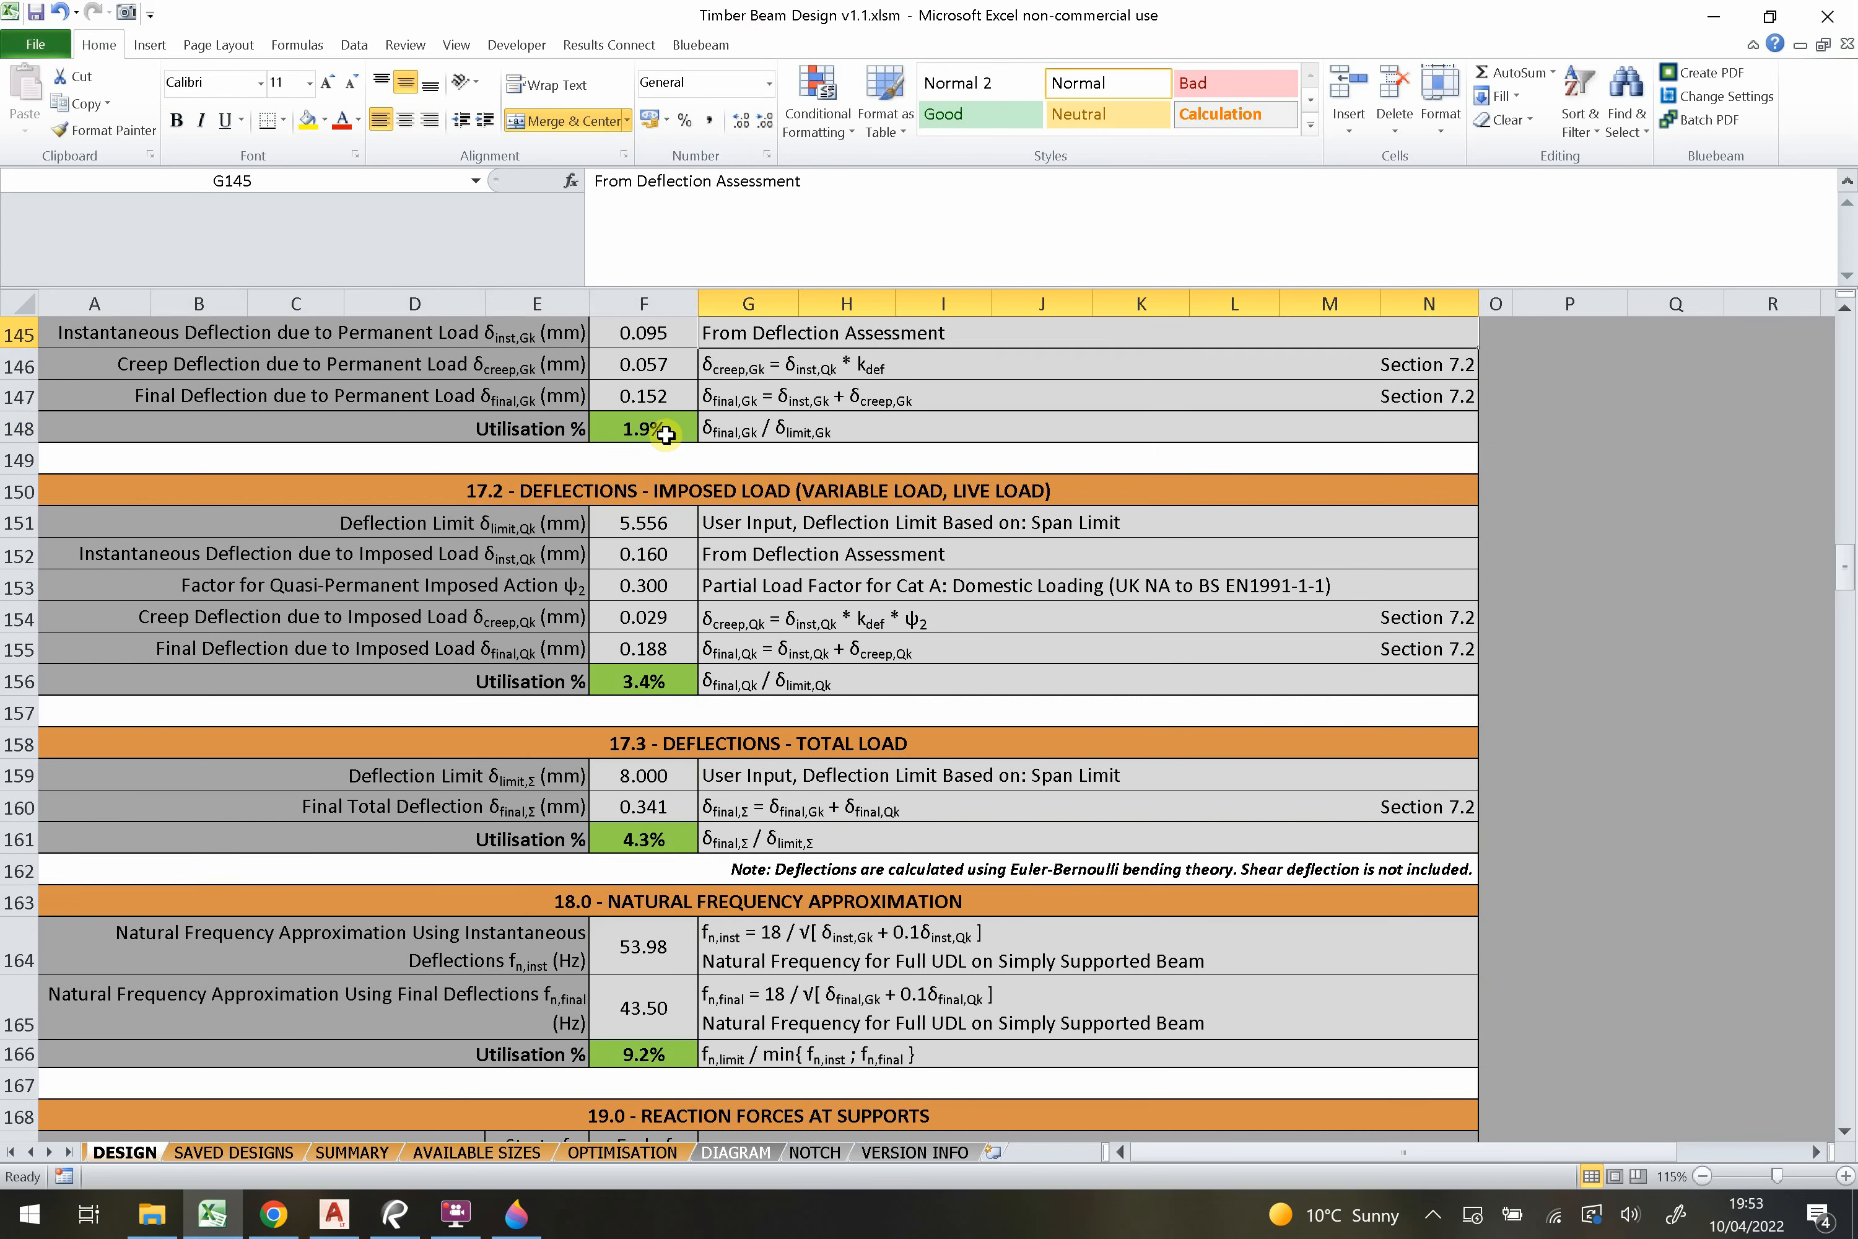
pyautogui.scroll(-1, 666, 435)
pyautogui.click(824, 871)
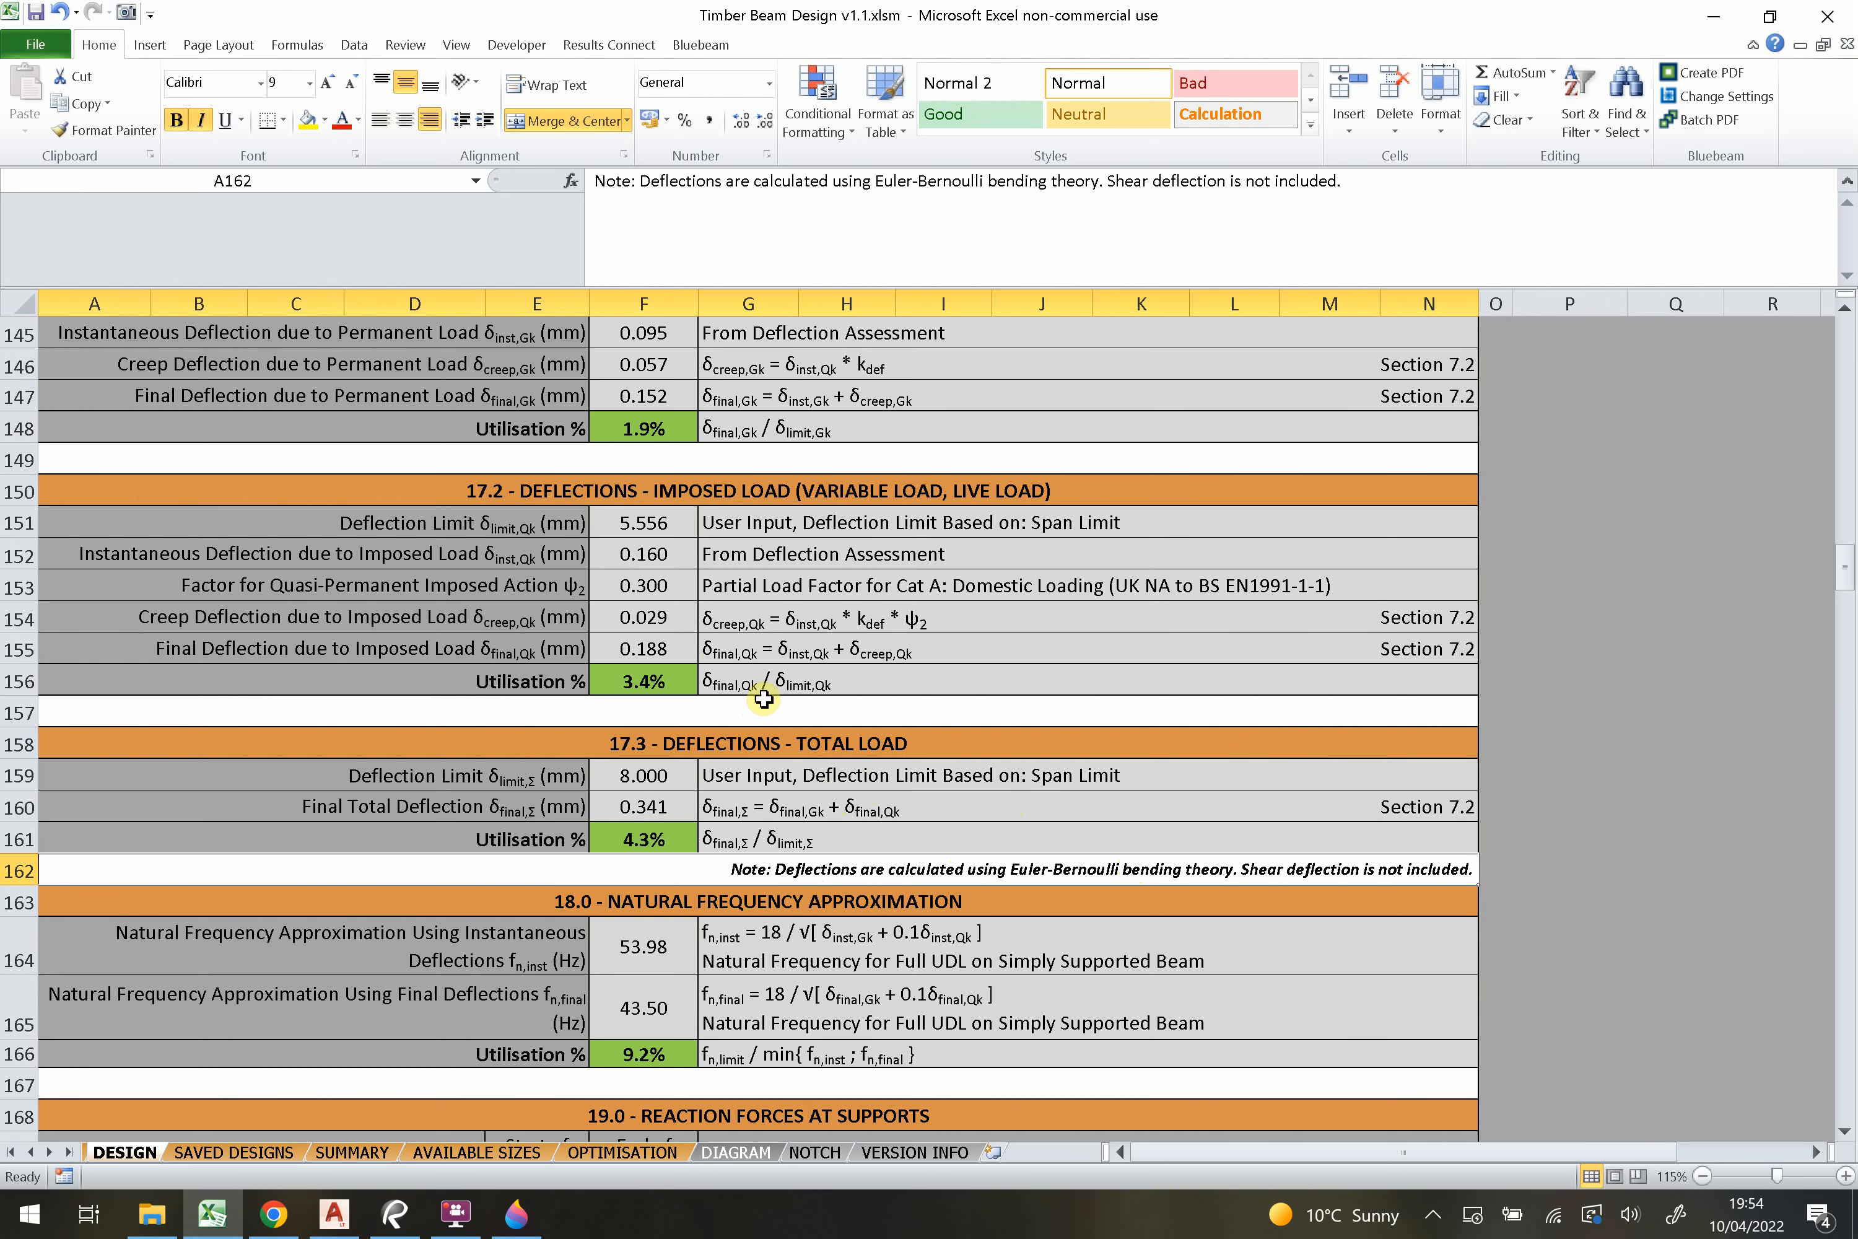
pyautogui.scroll(-1, 759, 694)
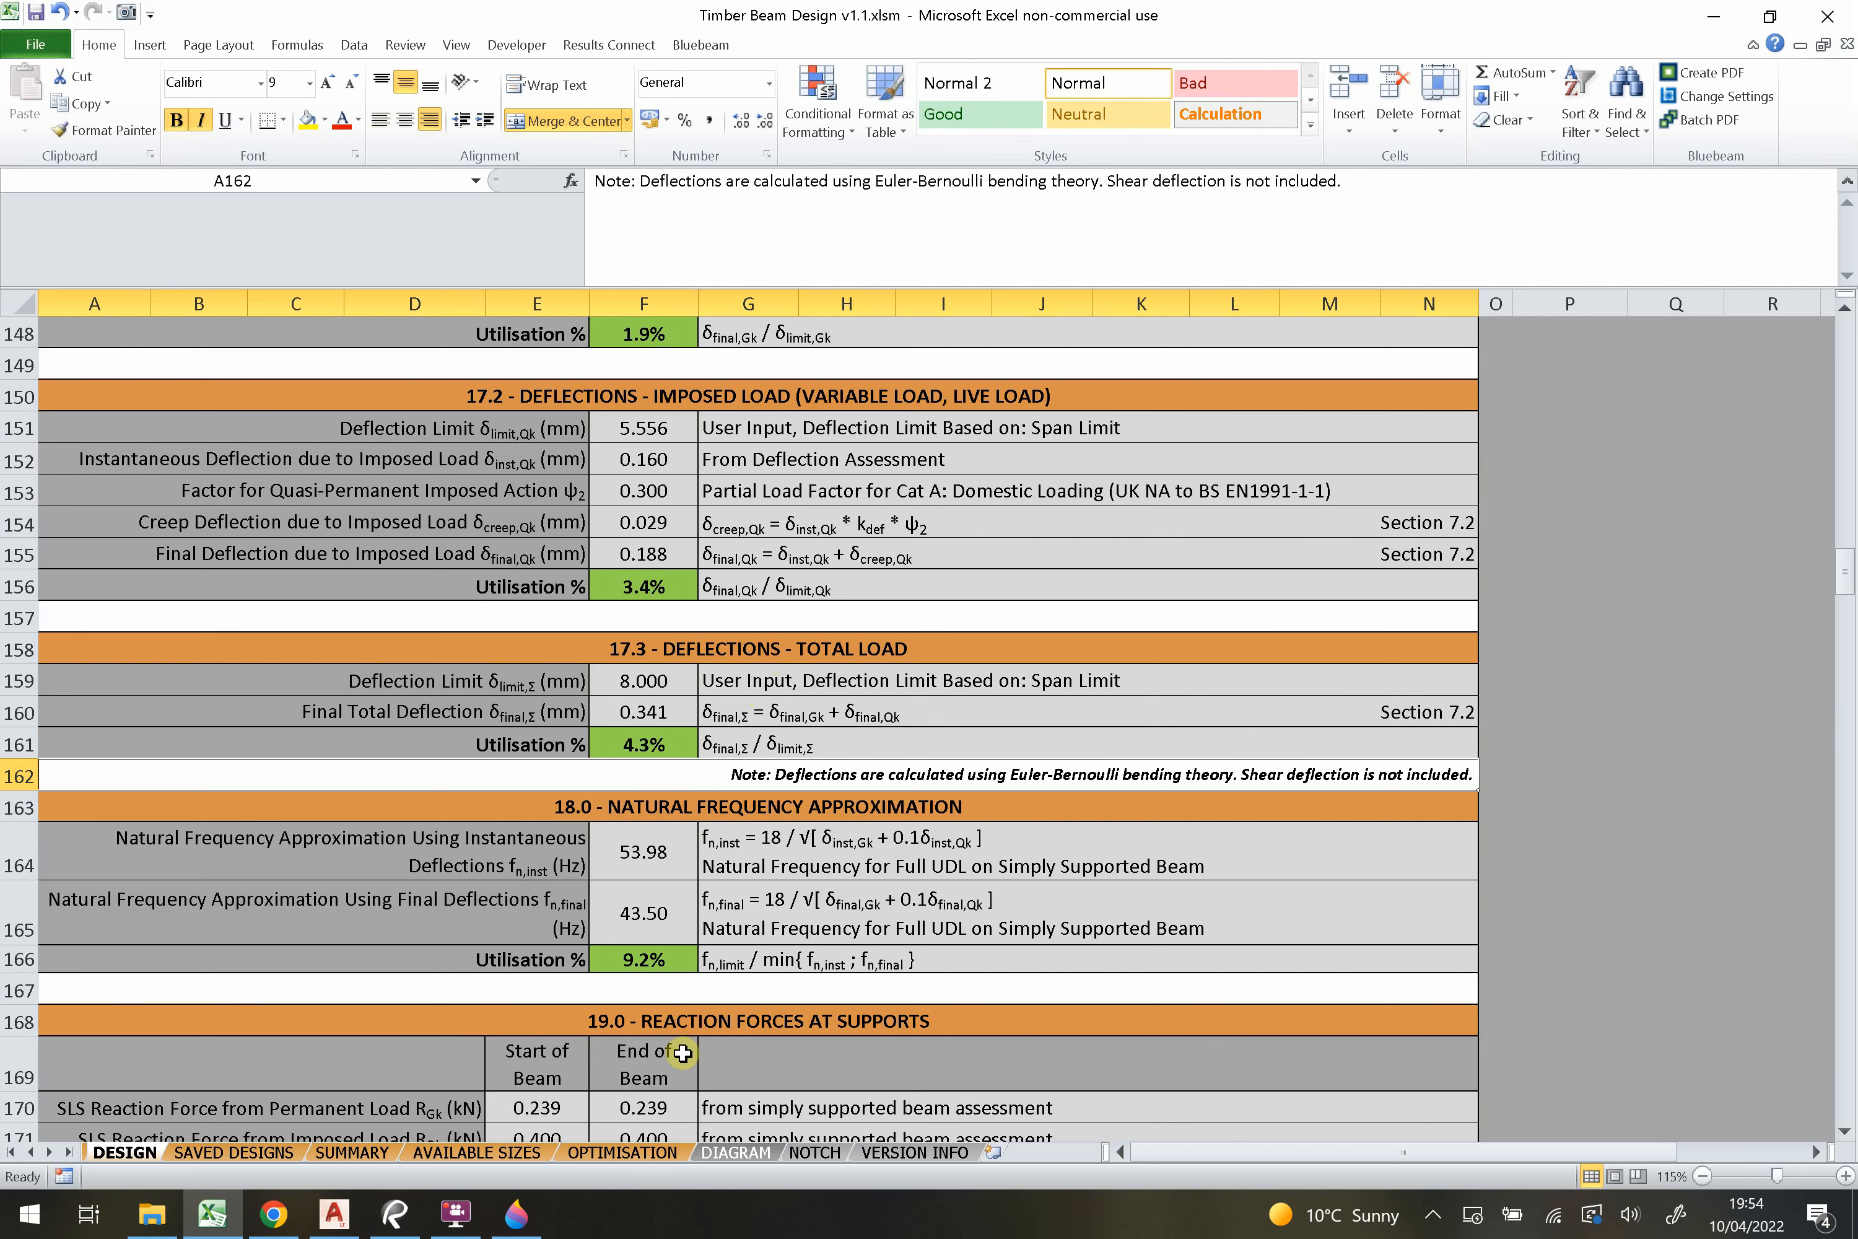
# View the VERSION INFO sheet, and return to the permanent load deflection check in section 17.1 of the DESIGN sheet.
pyautogui.click(915, 1151)
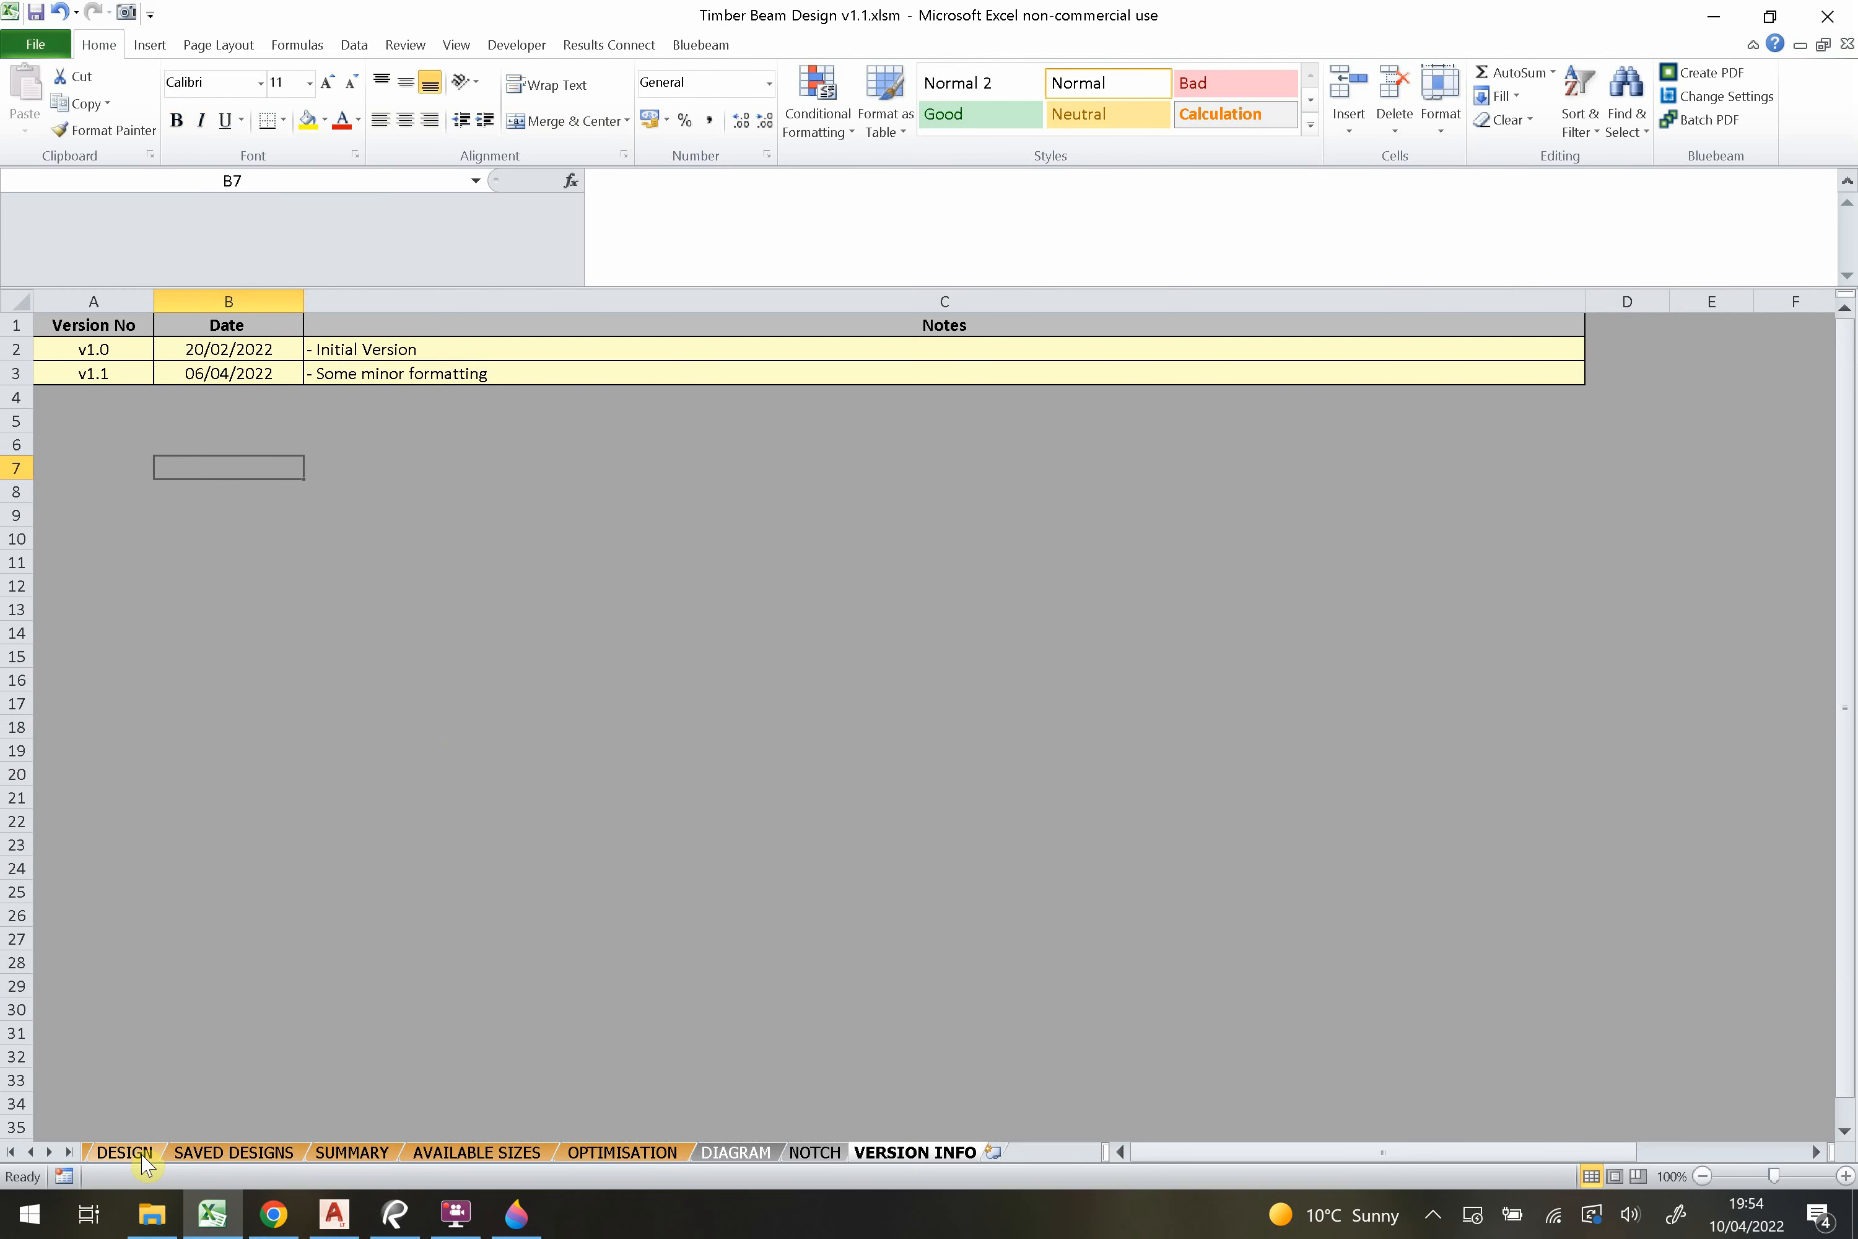
pyautogui.click(125, 1153)
pyautogui.scroll(2, 486, 689)
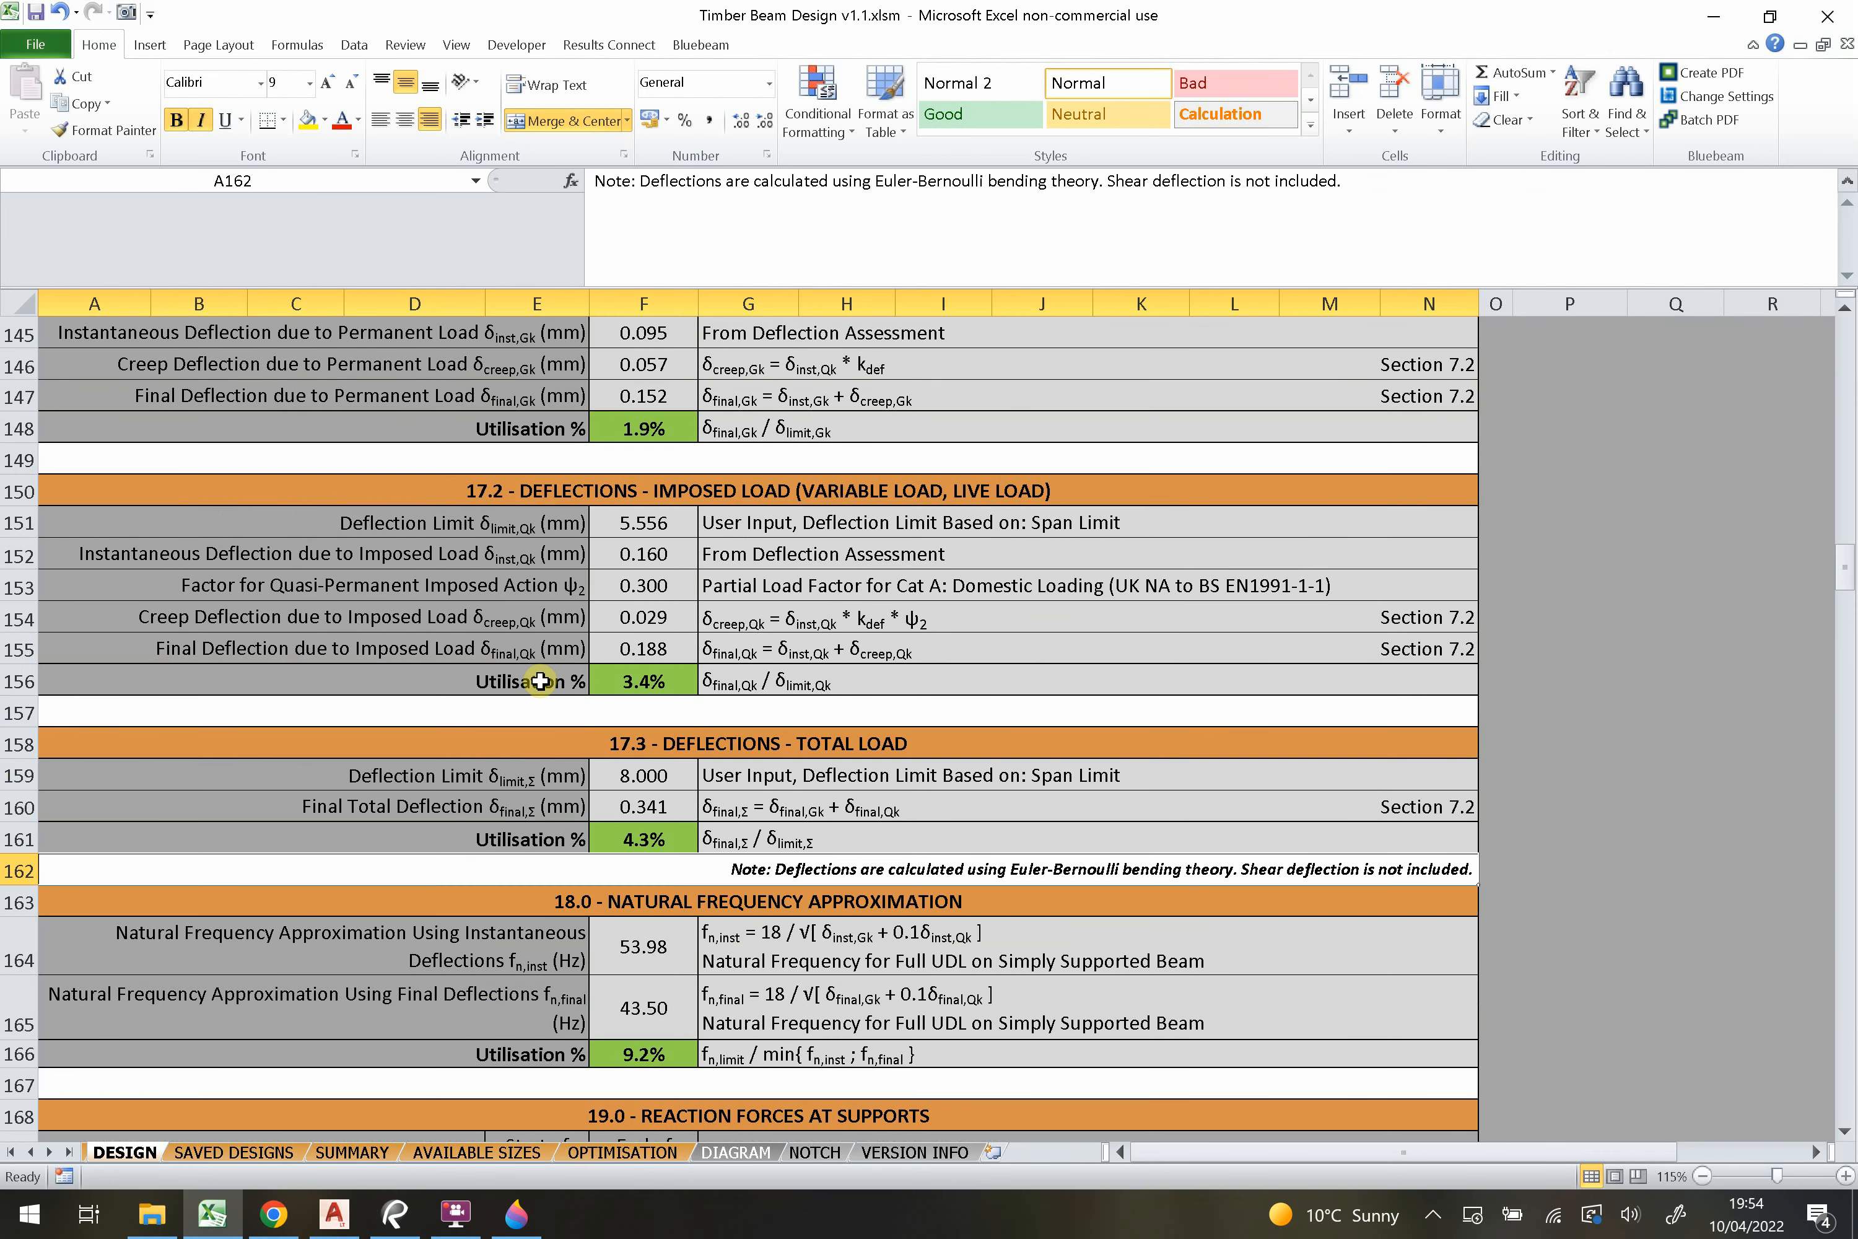
pyautogui.scroll(1, 706, 504)
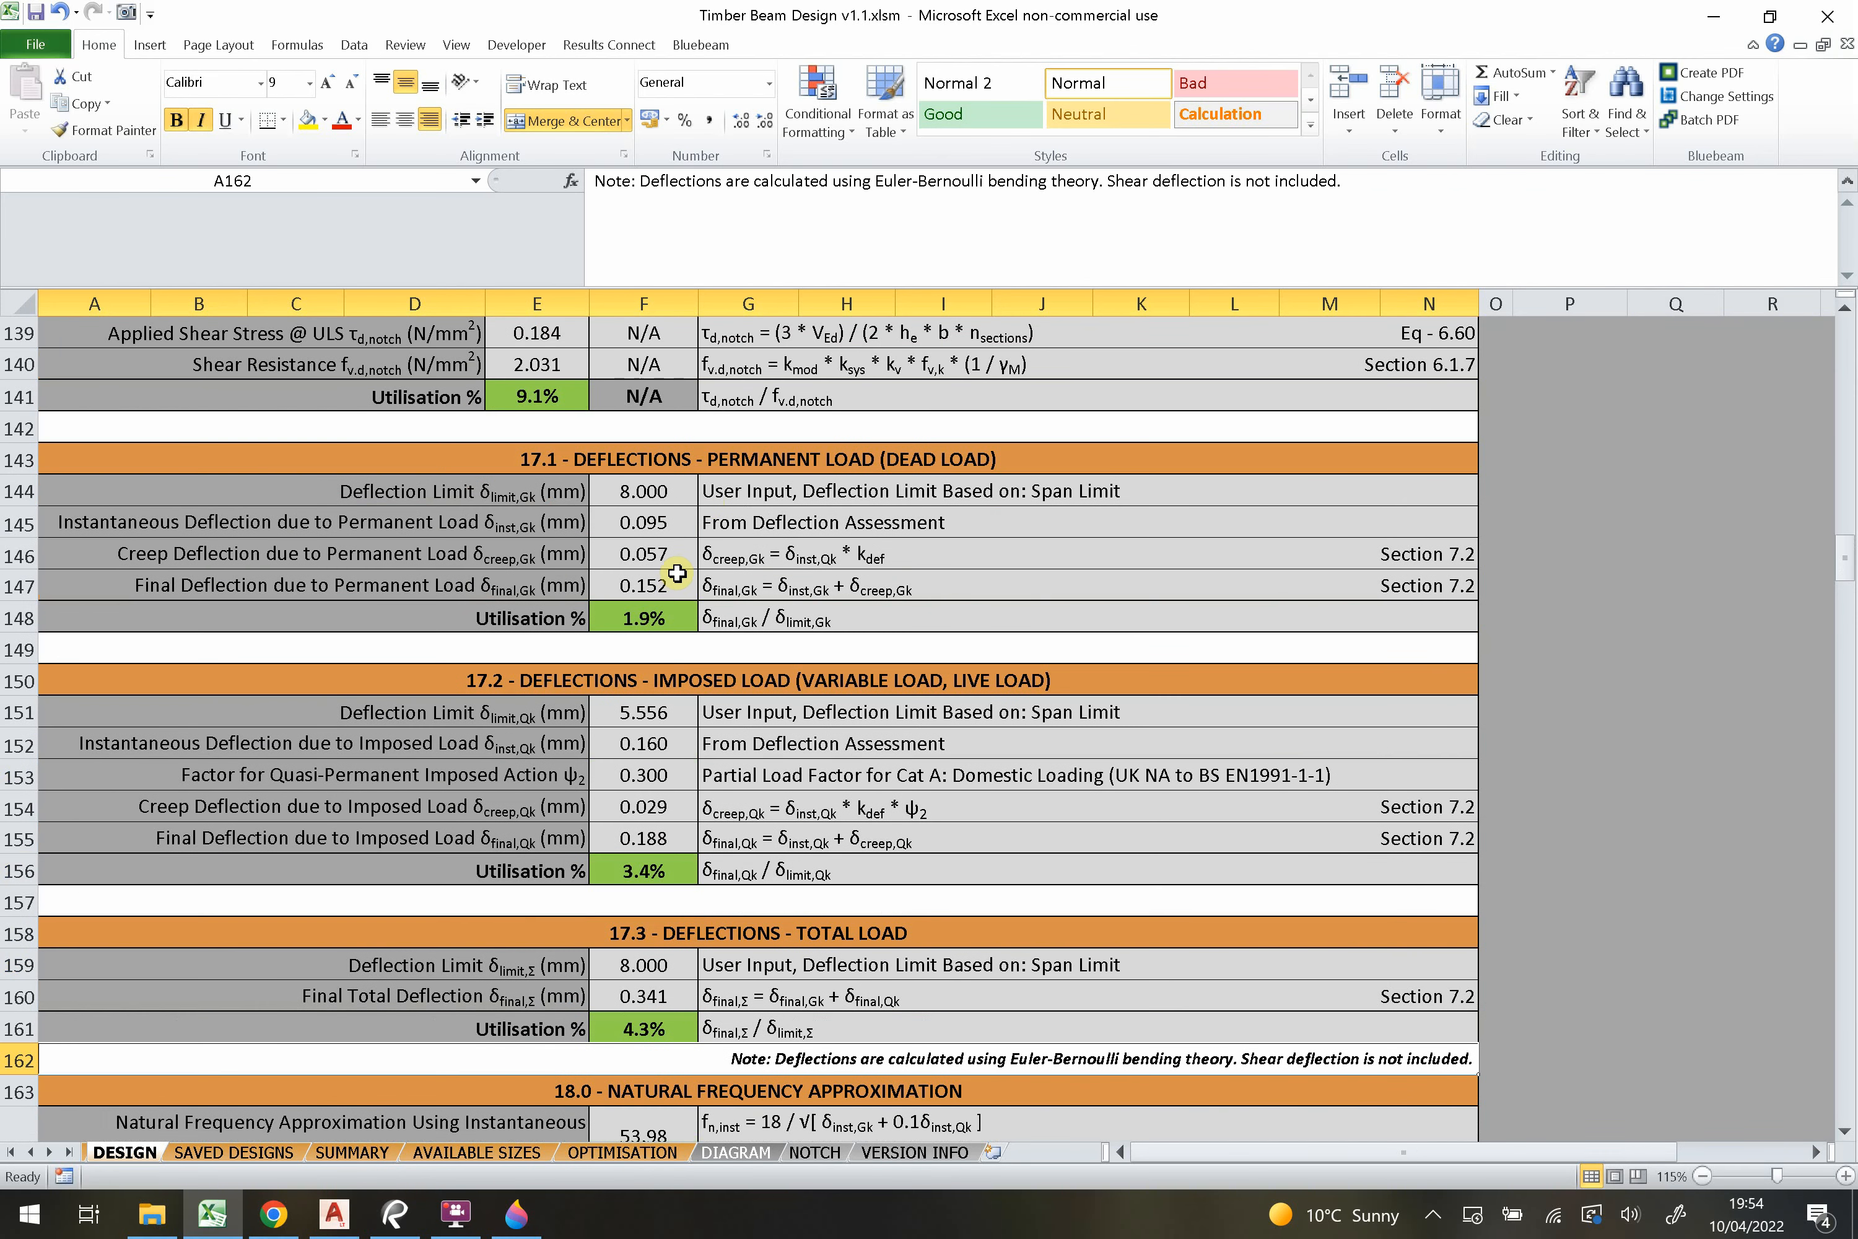
pyautogui.scroll(-1, 677, 573)
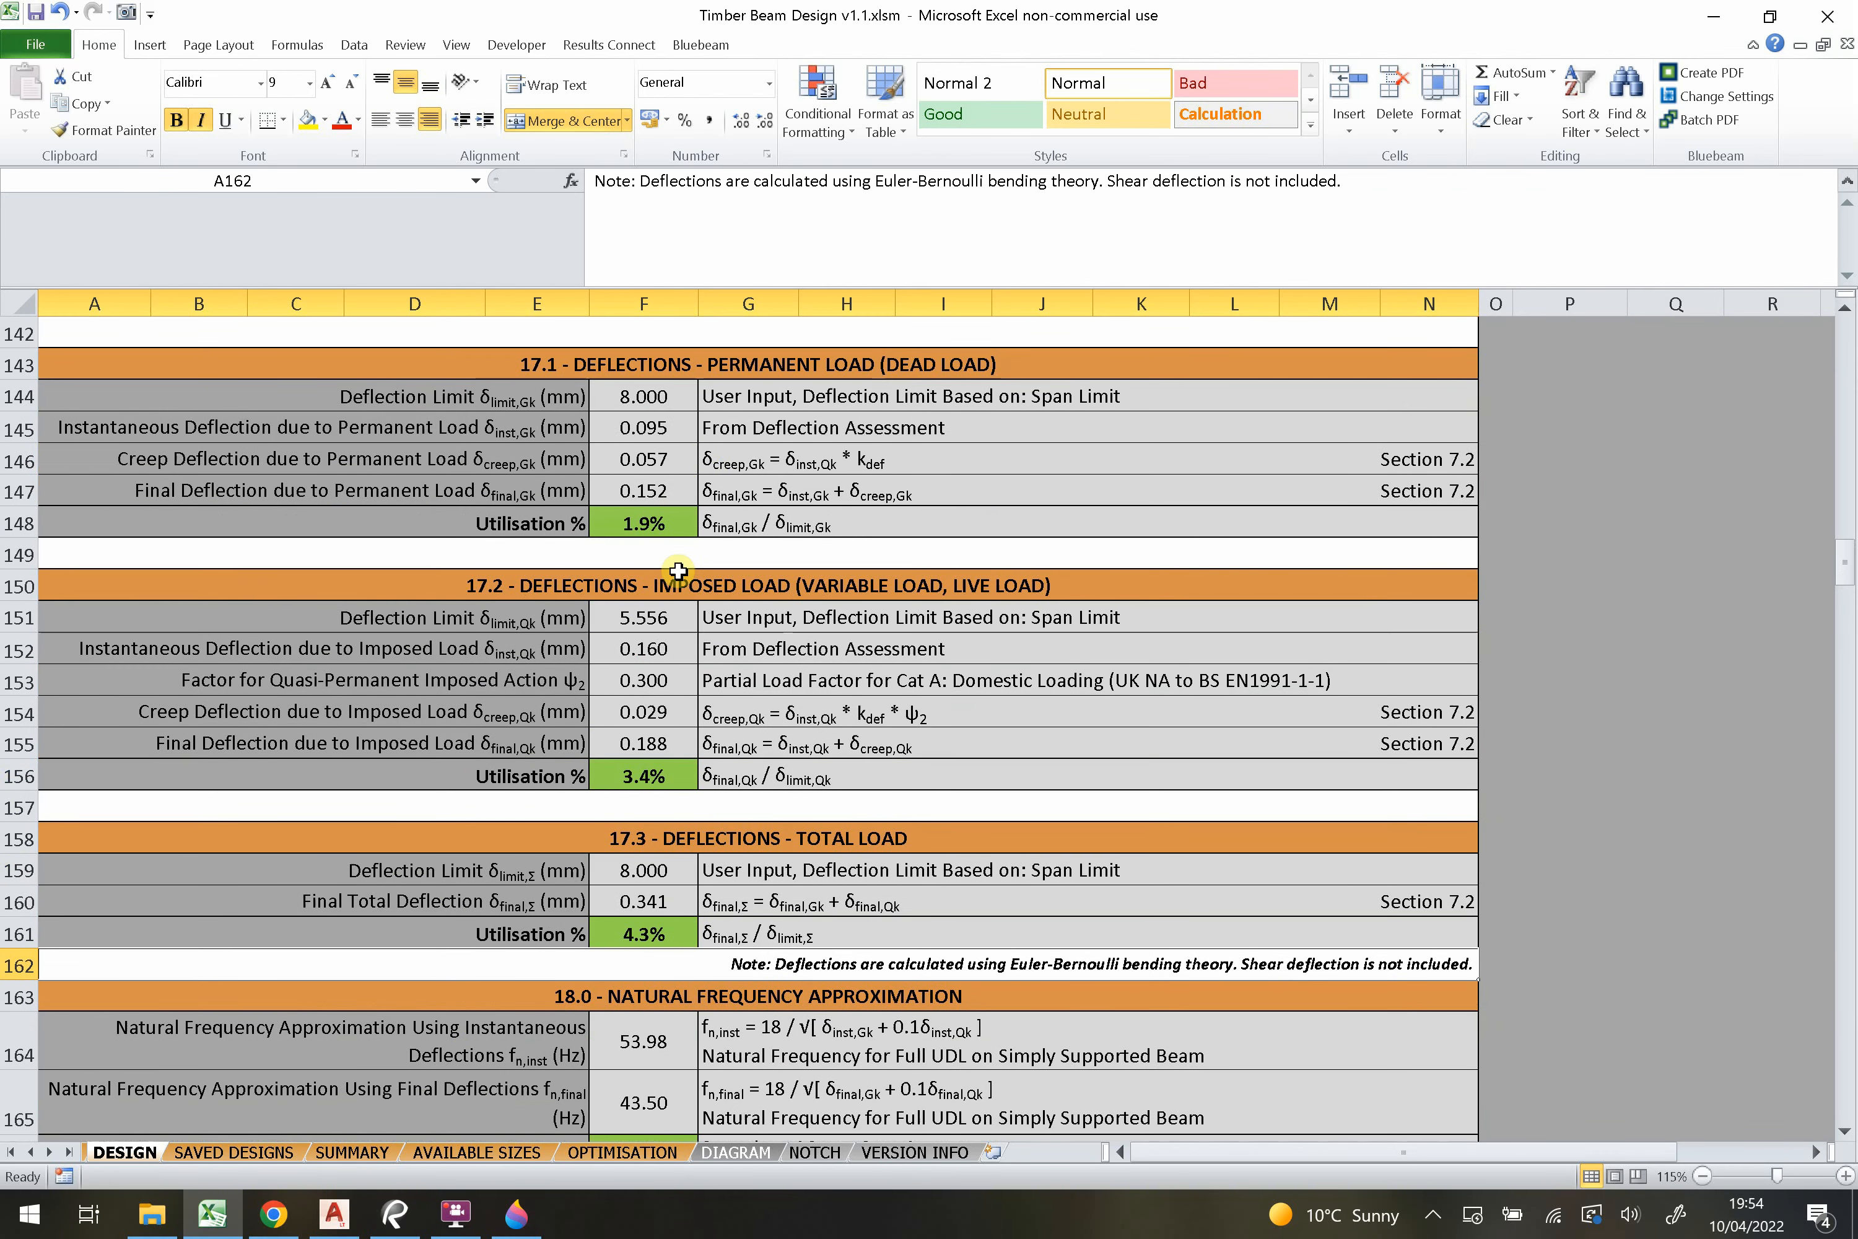
# Inspect the permanent-load formulas for instantaneous deflection in F145, creep deflection in F146 and utilisation in F148.
pyautogui.click(655, 429)
pyautogui.moveTo(428, 422); pyautogui.dragTo(679, 434)
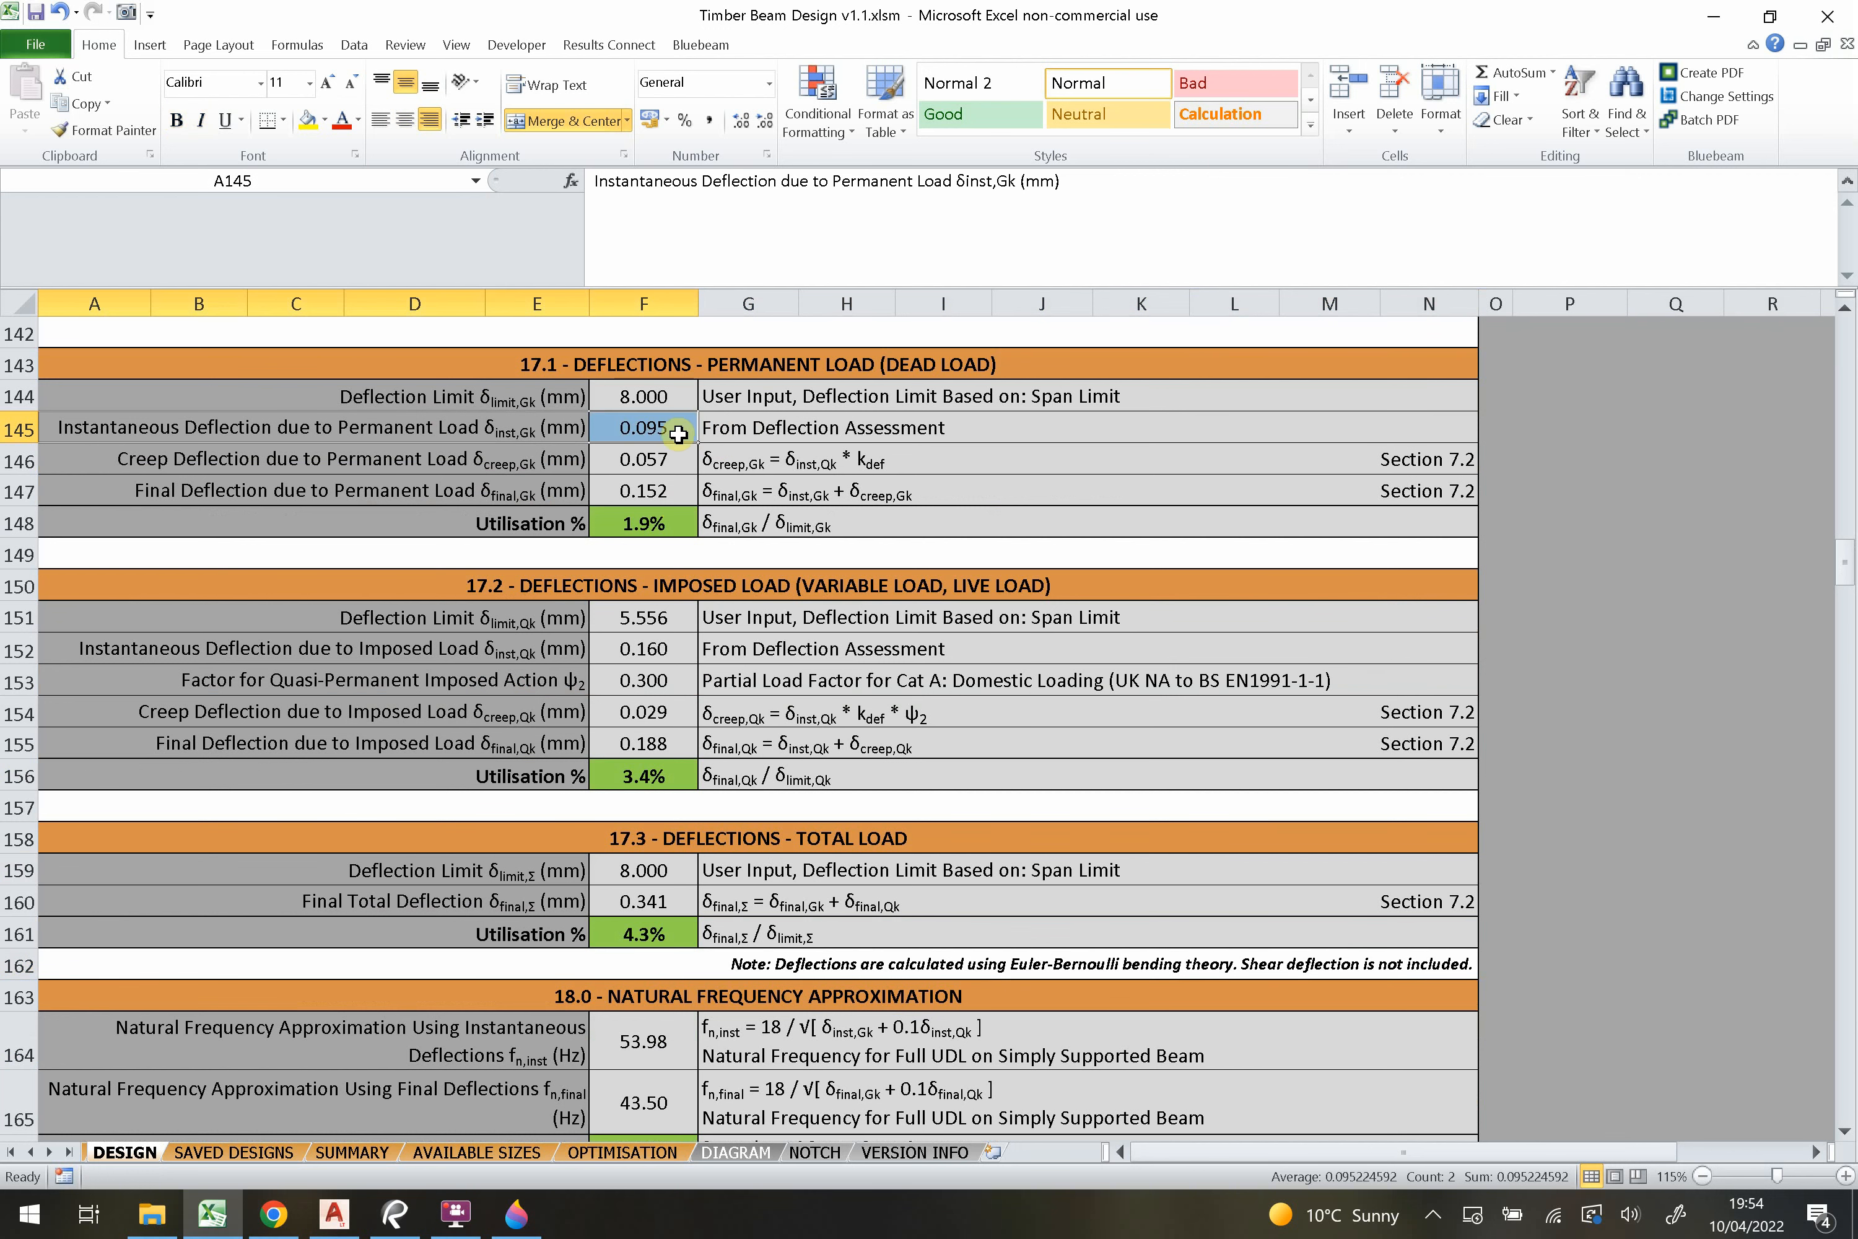
pyautogui.click(712, 429)
pyautogui.click(648, 428)
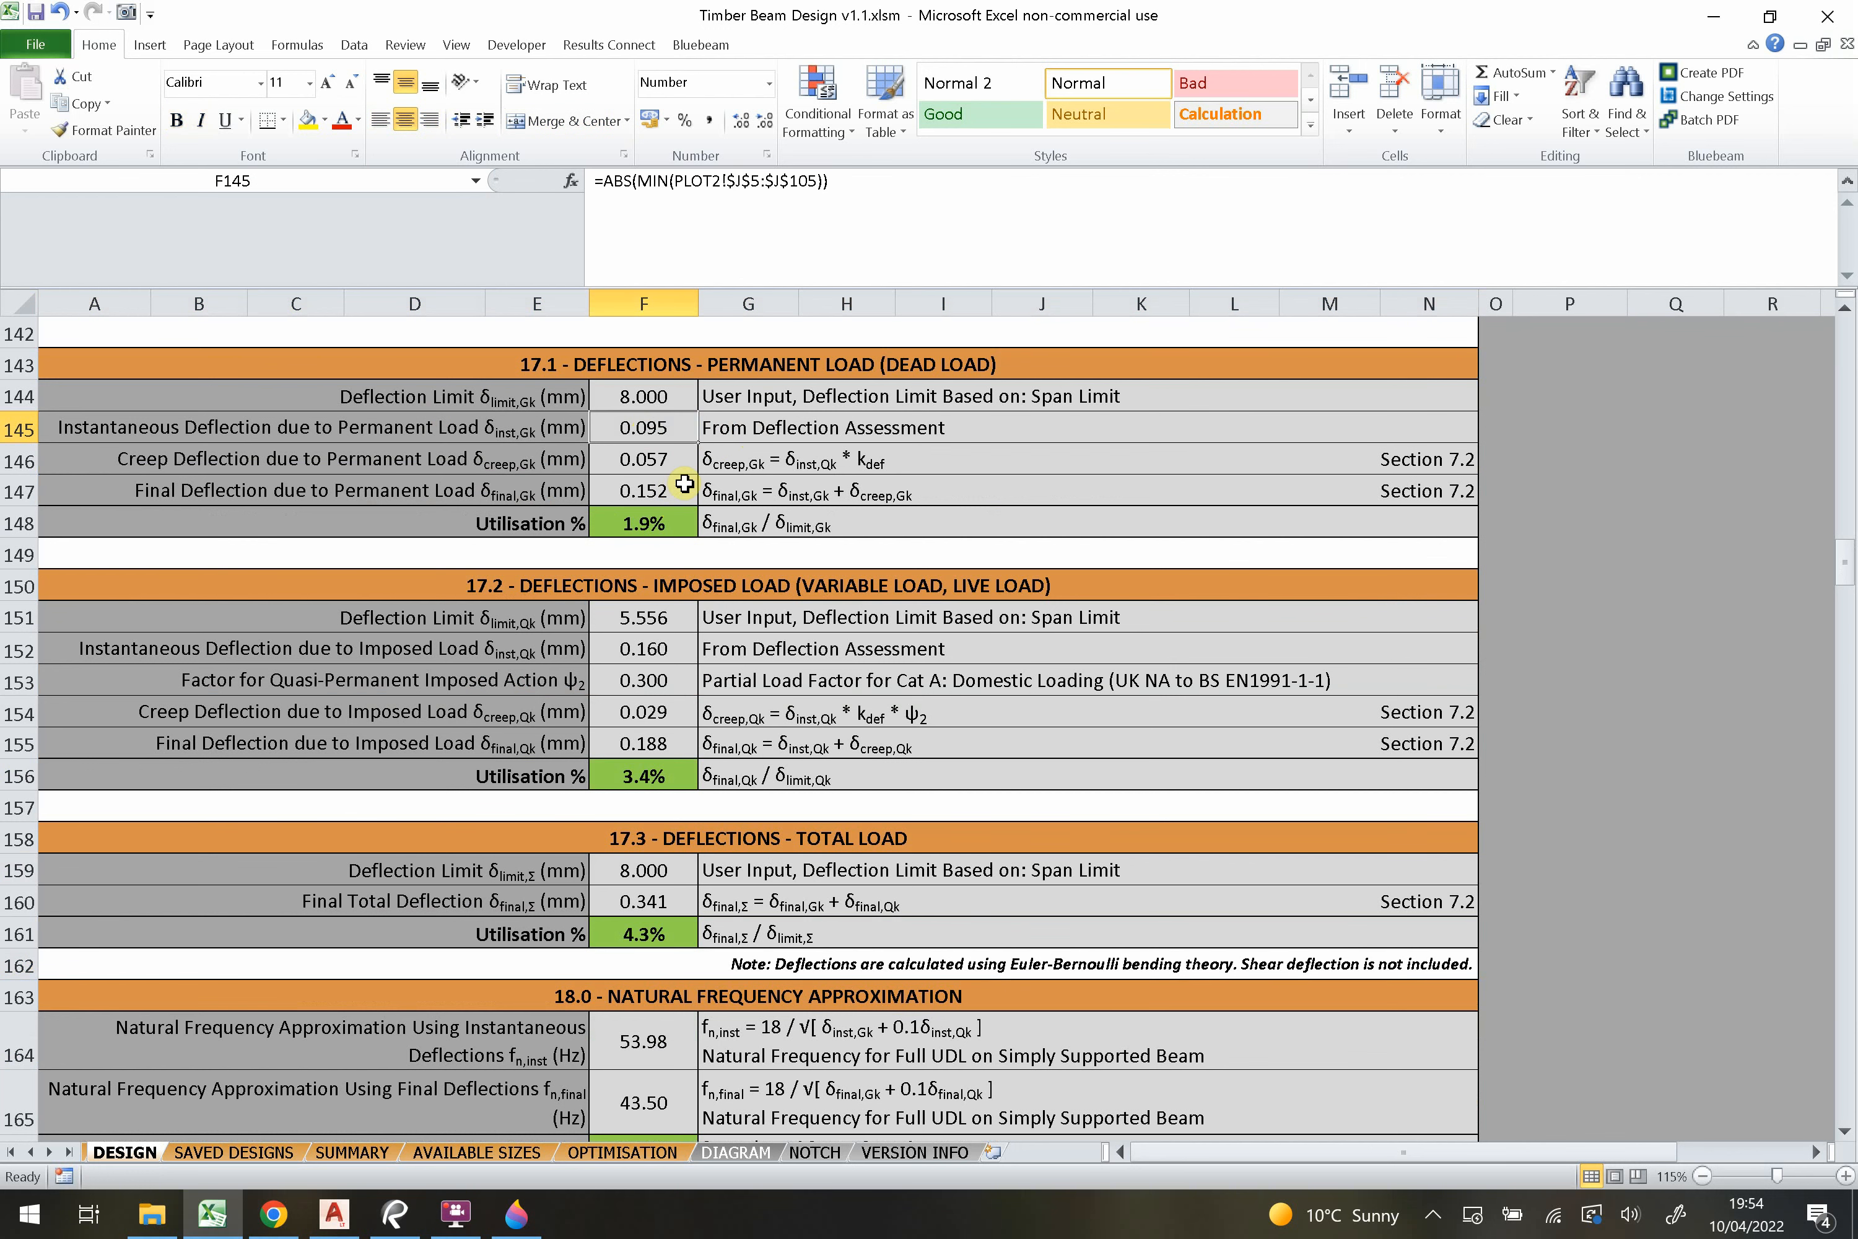
pyautogui.click(685, 458)
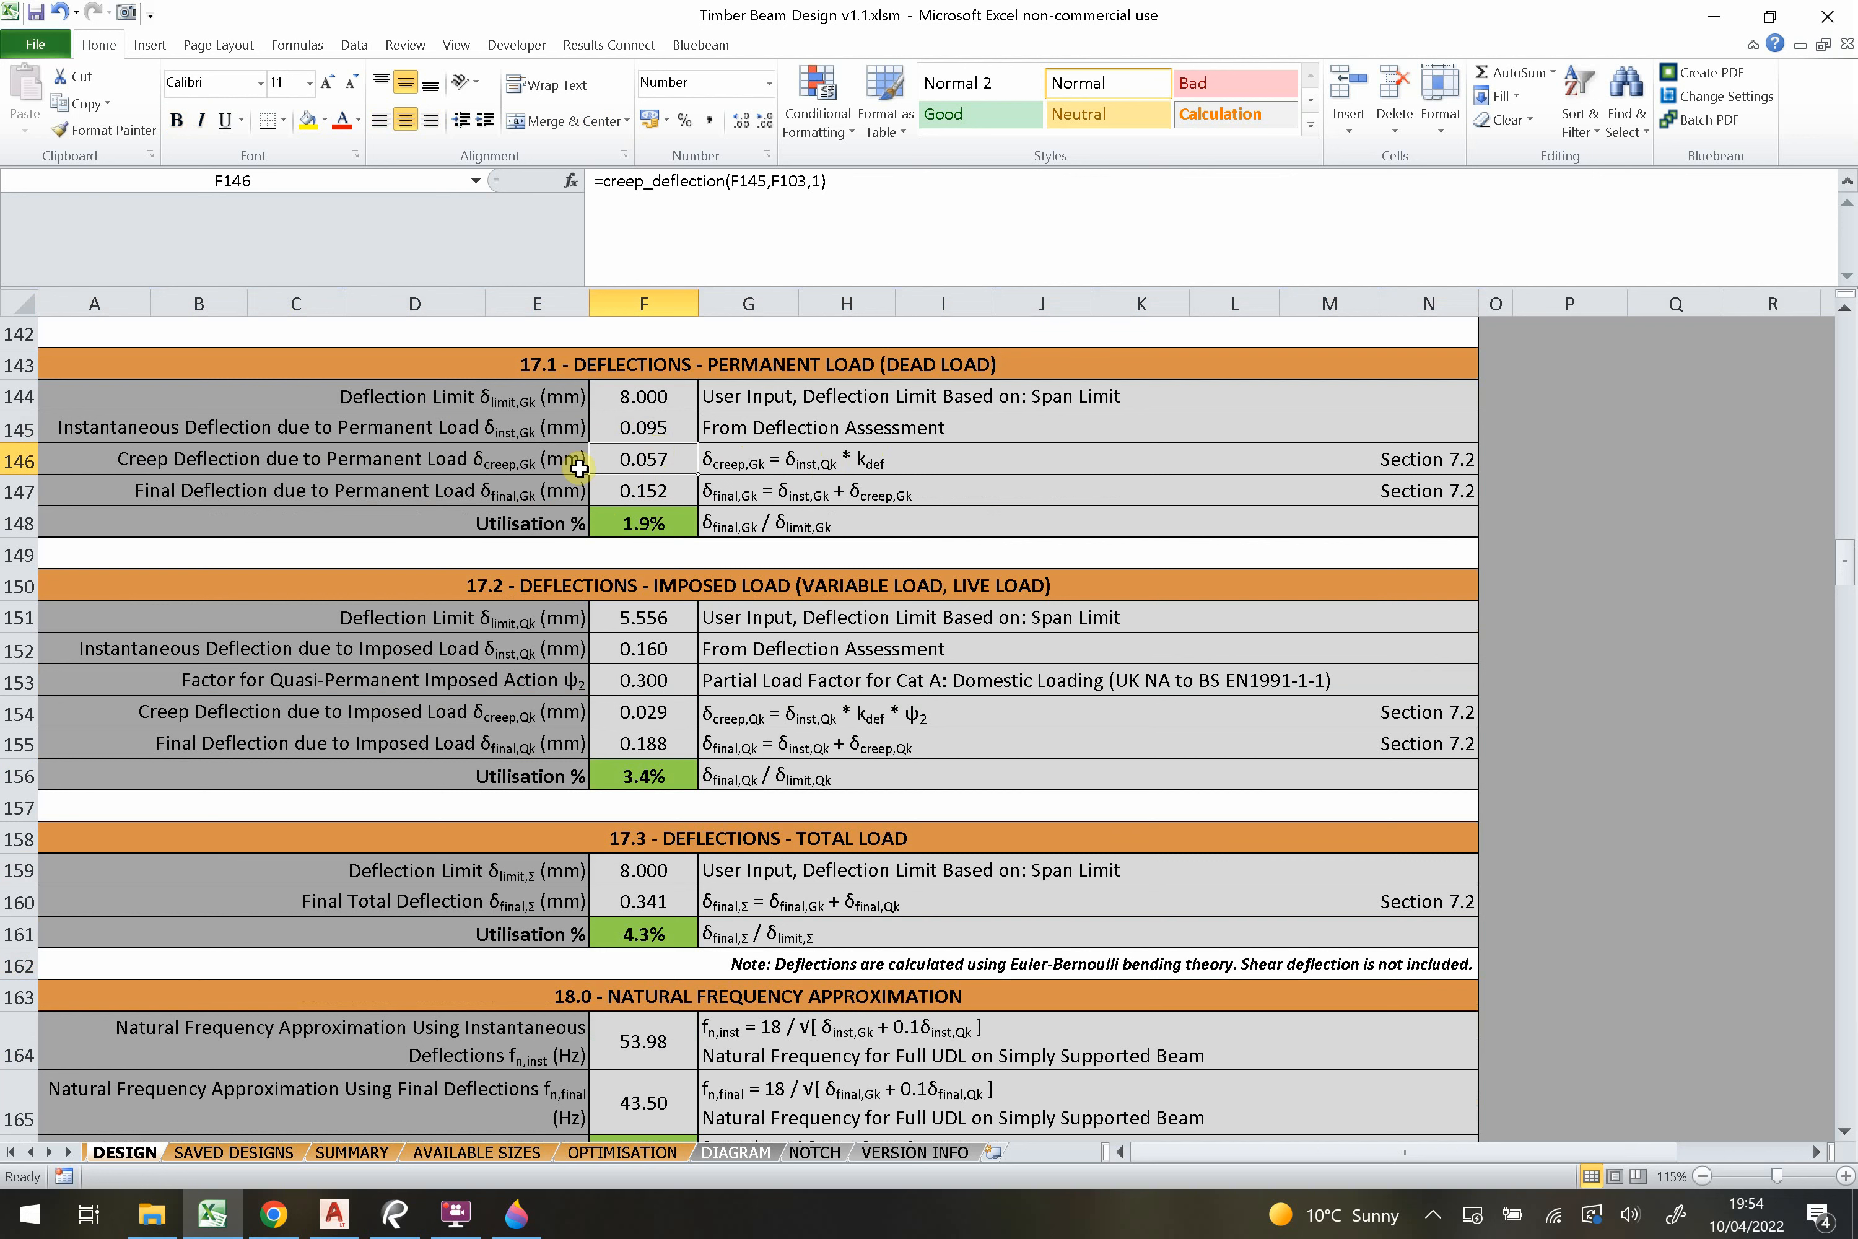
pyautogui.click(654, 521)
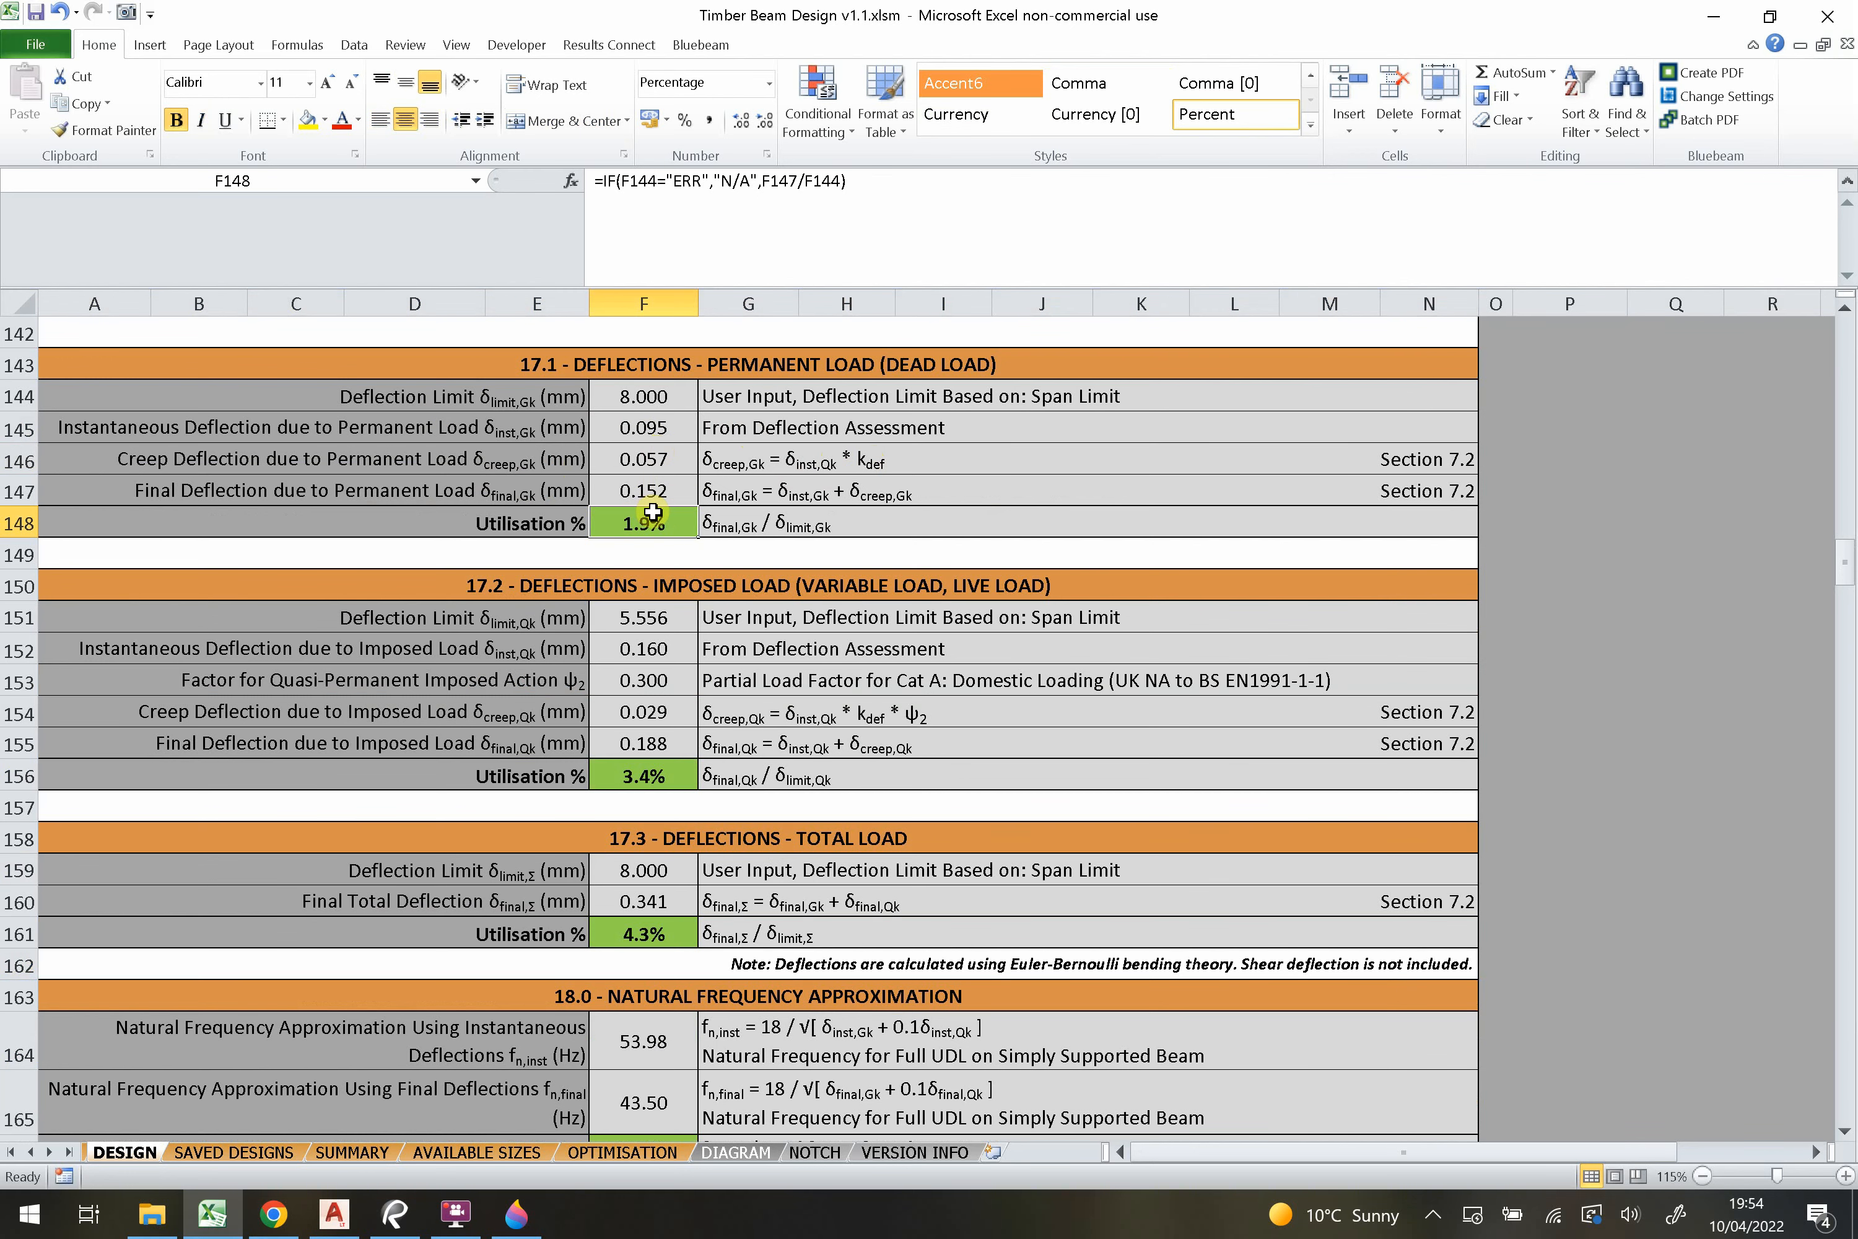
# Look up the user-defined deflection and natural frequency limits in section 4.0 of the DESIGN sheet.
pyautogui.scroll(20, 646, 521)
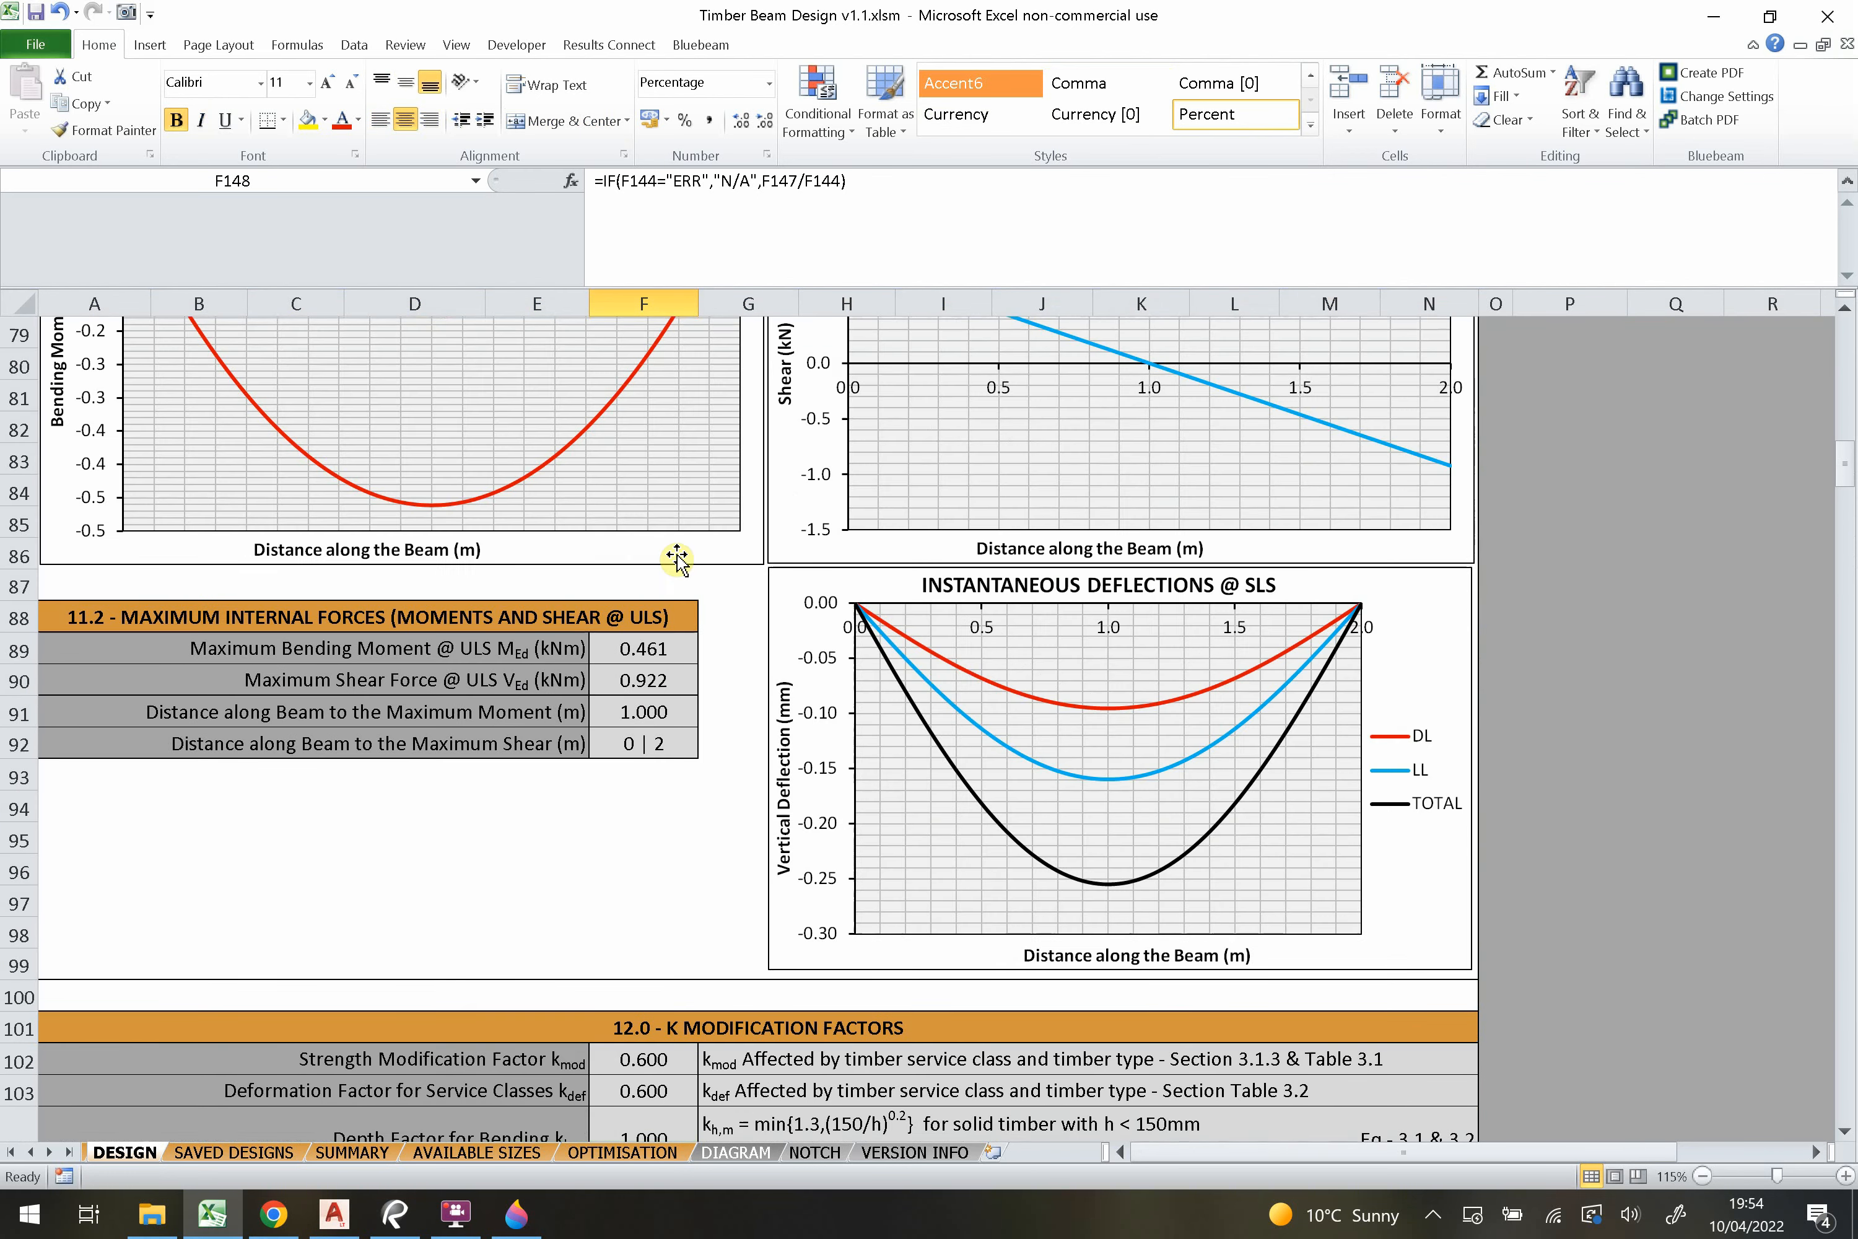
pyautogui.scroll(13, 682, 556)
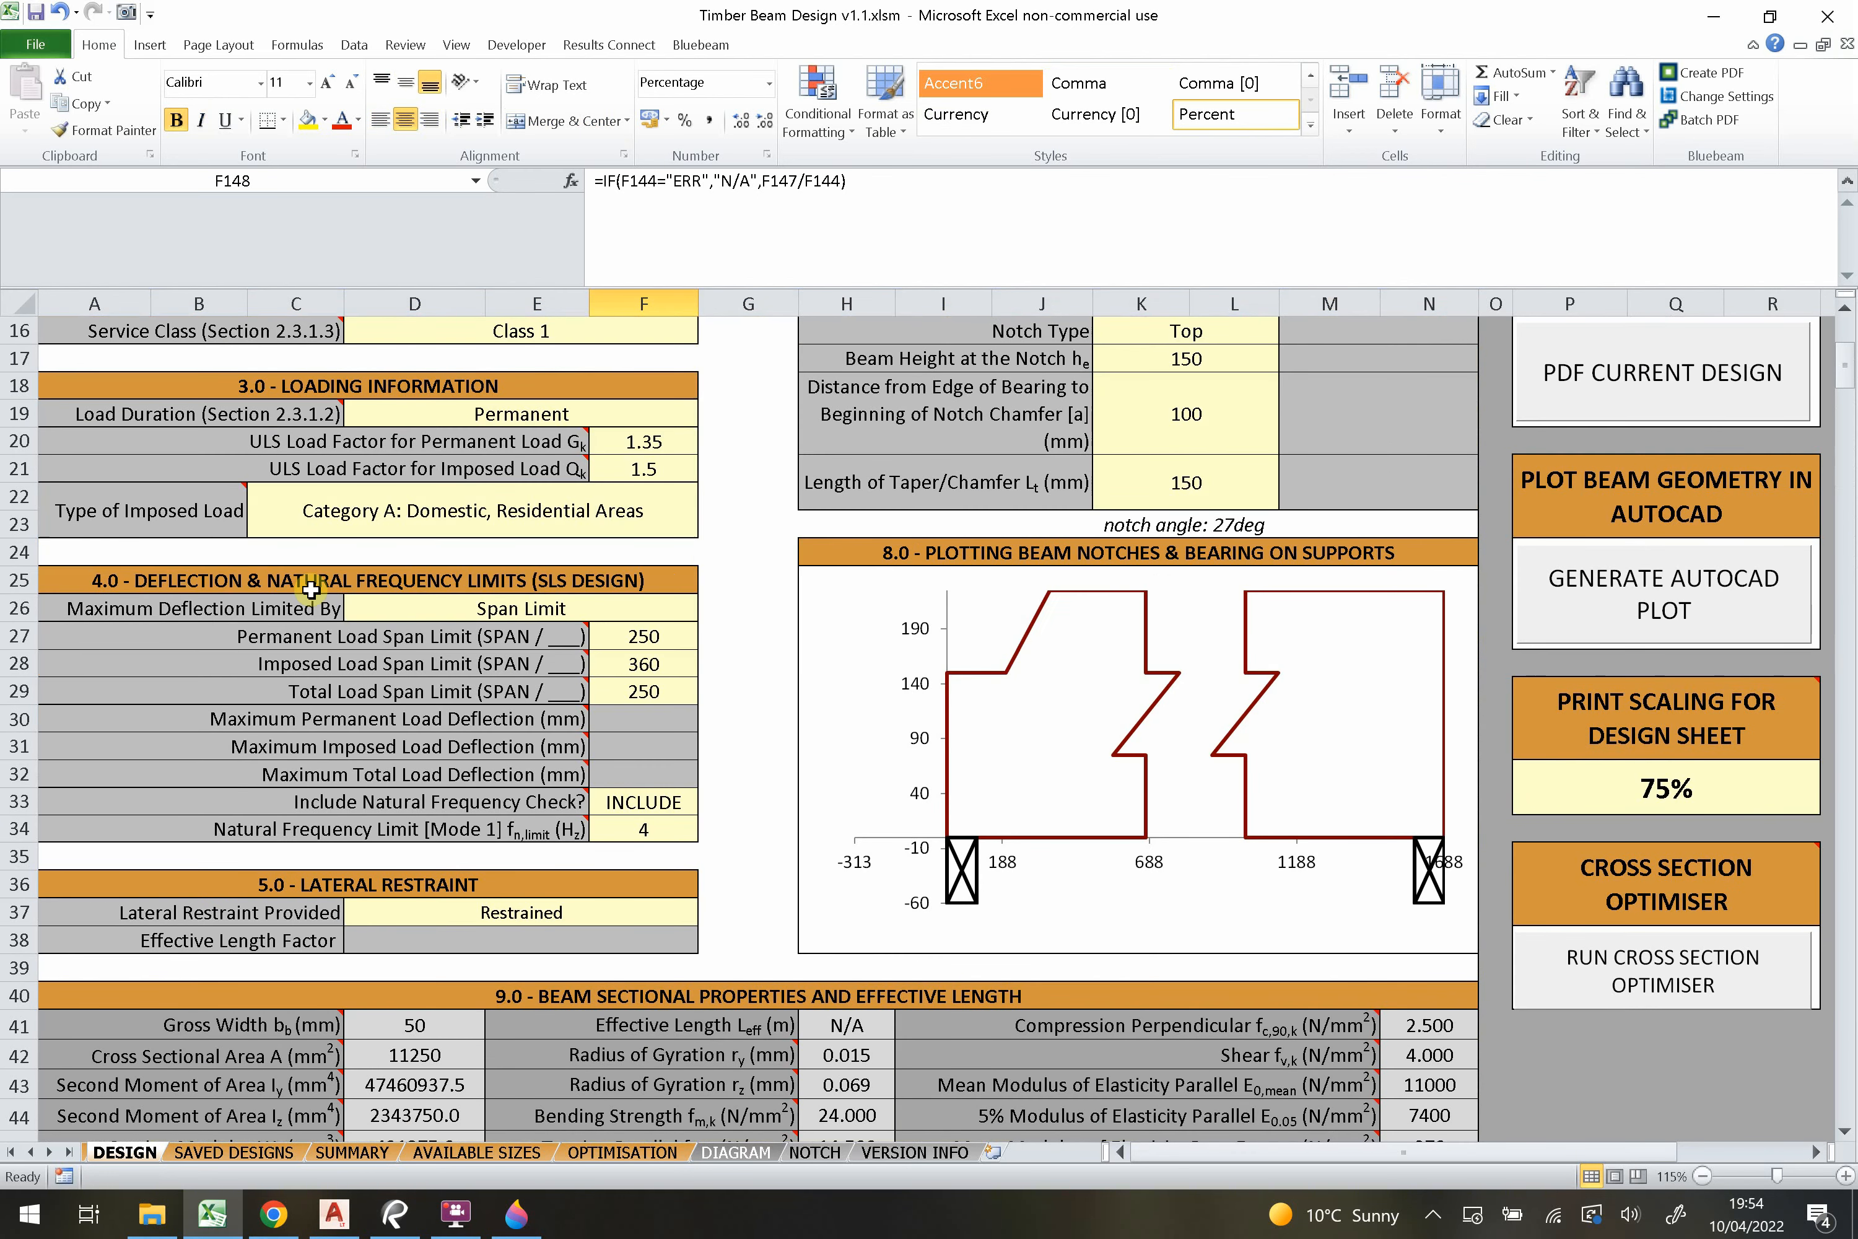
pyautogui.click(310, 589)
# Go to the Natural Frequency Approximation check in section 18.0 and review its equations.
pyautogui.scroll(-15, 640, 608)
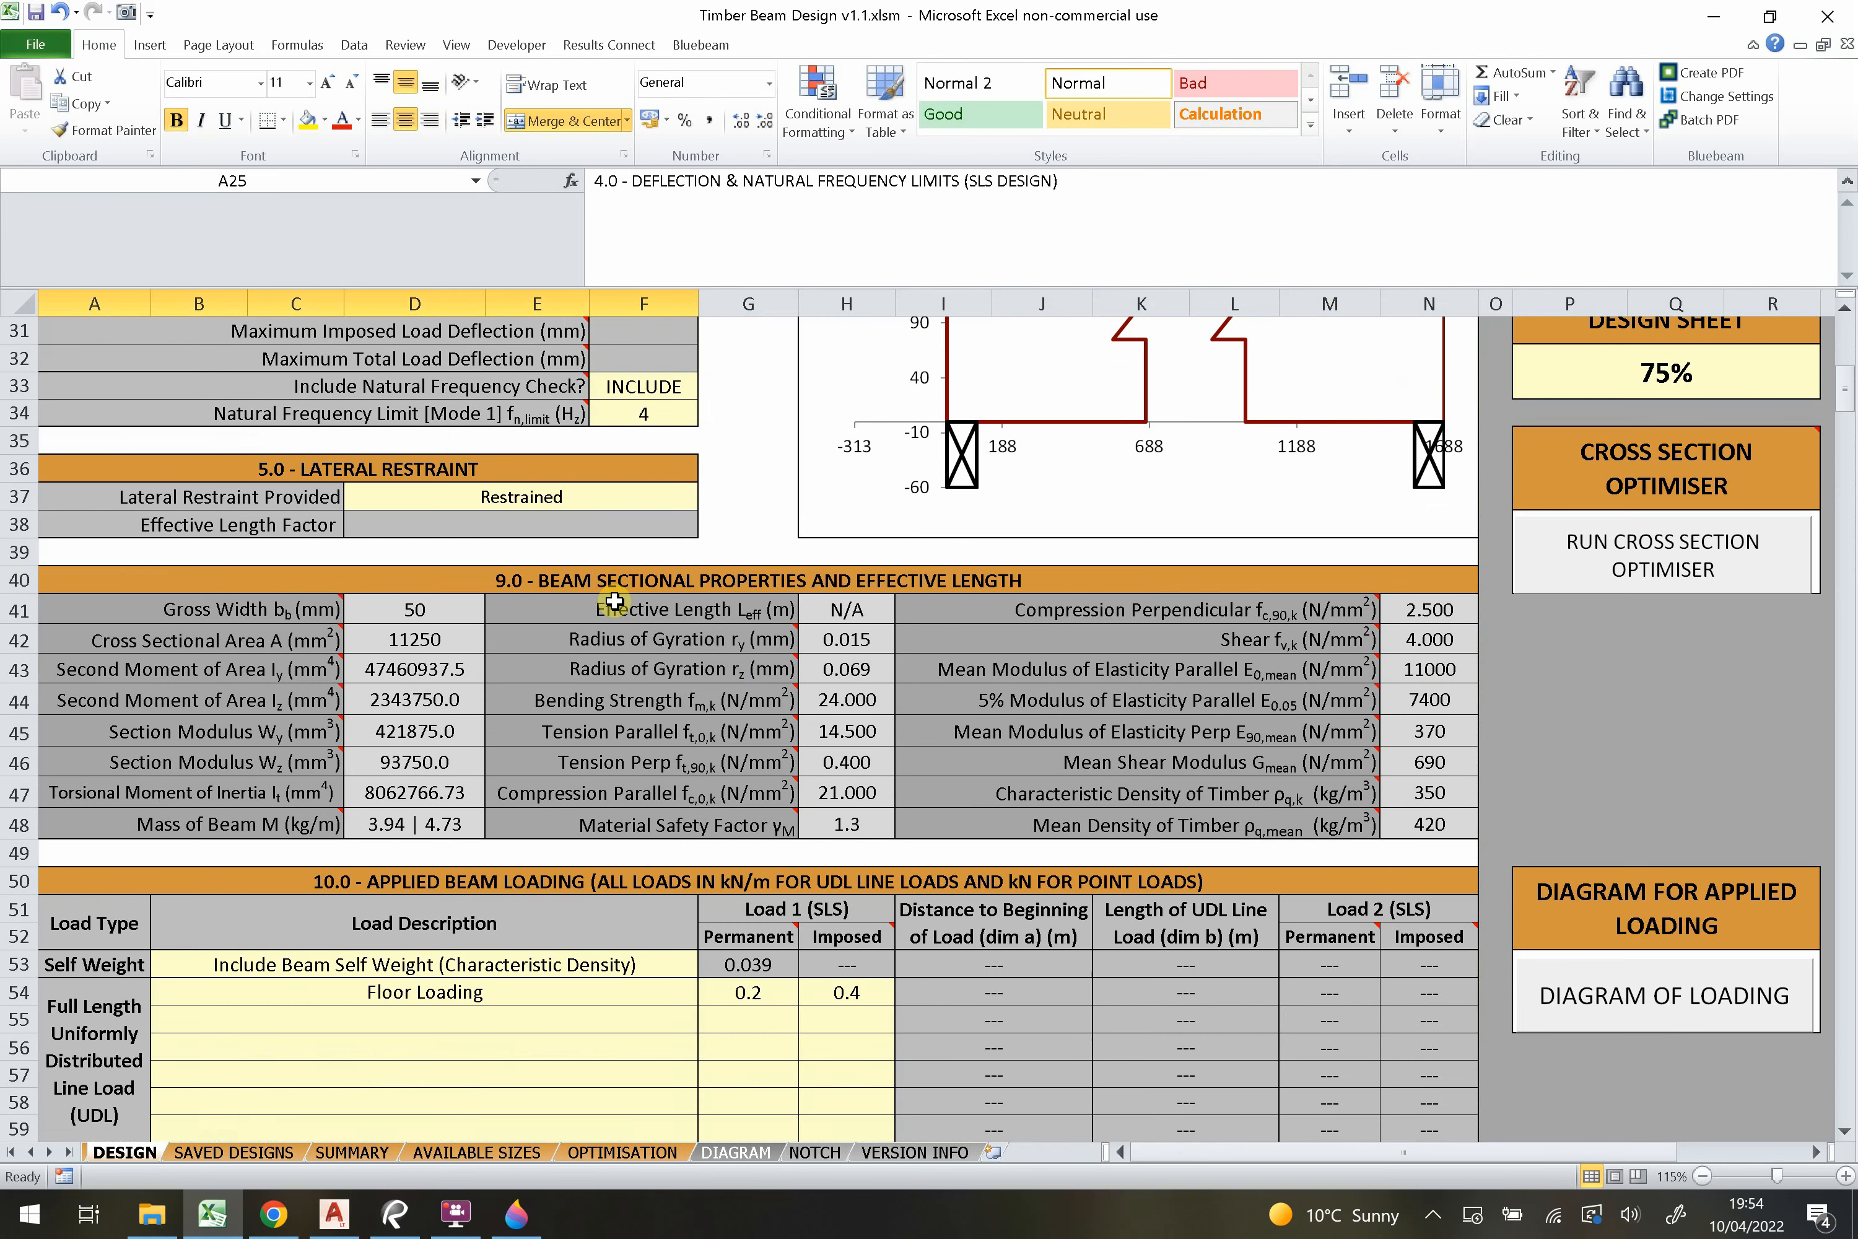
pyautogui.scroll(-12, 626, 582)
pyautogui.scroll(-20, 638, 567)
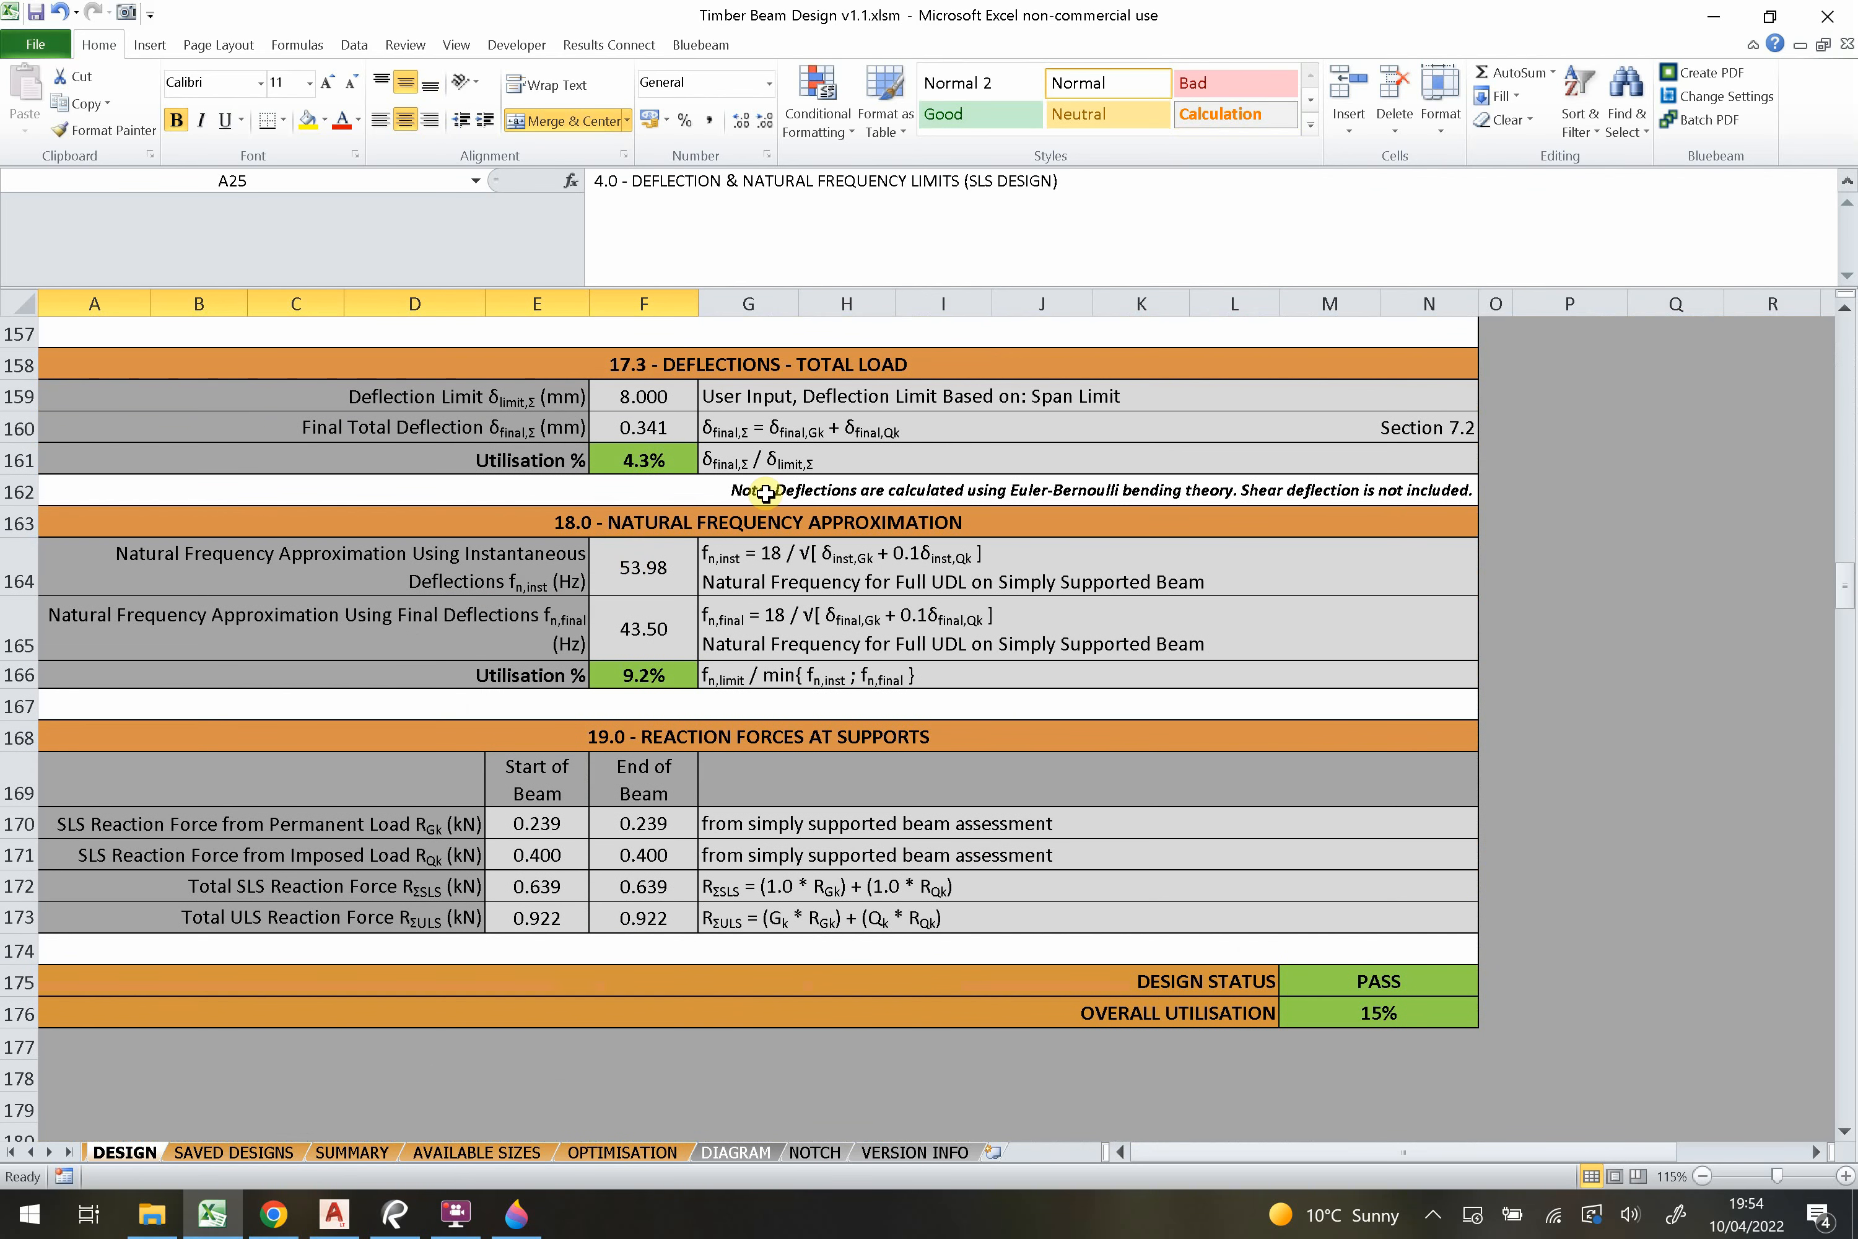
pyautogui.click(729, 519)
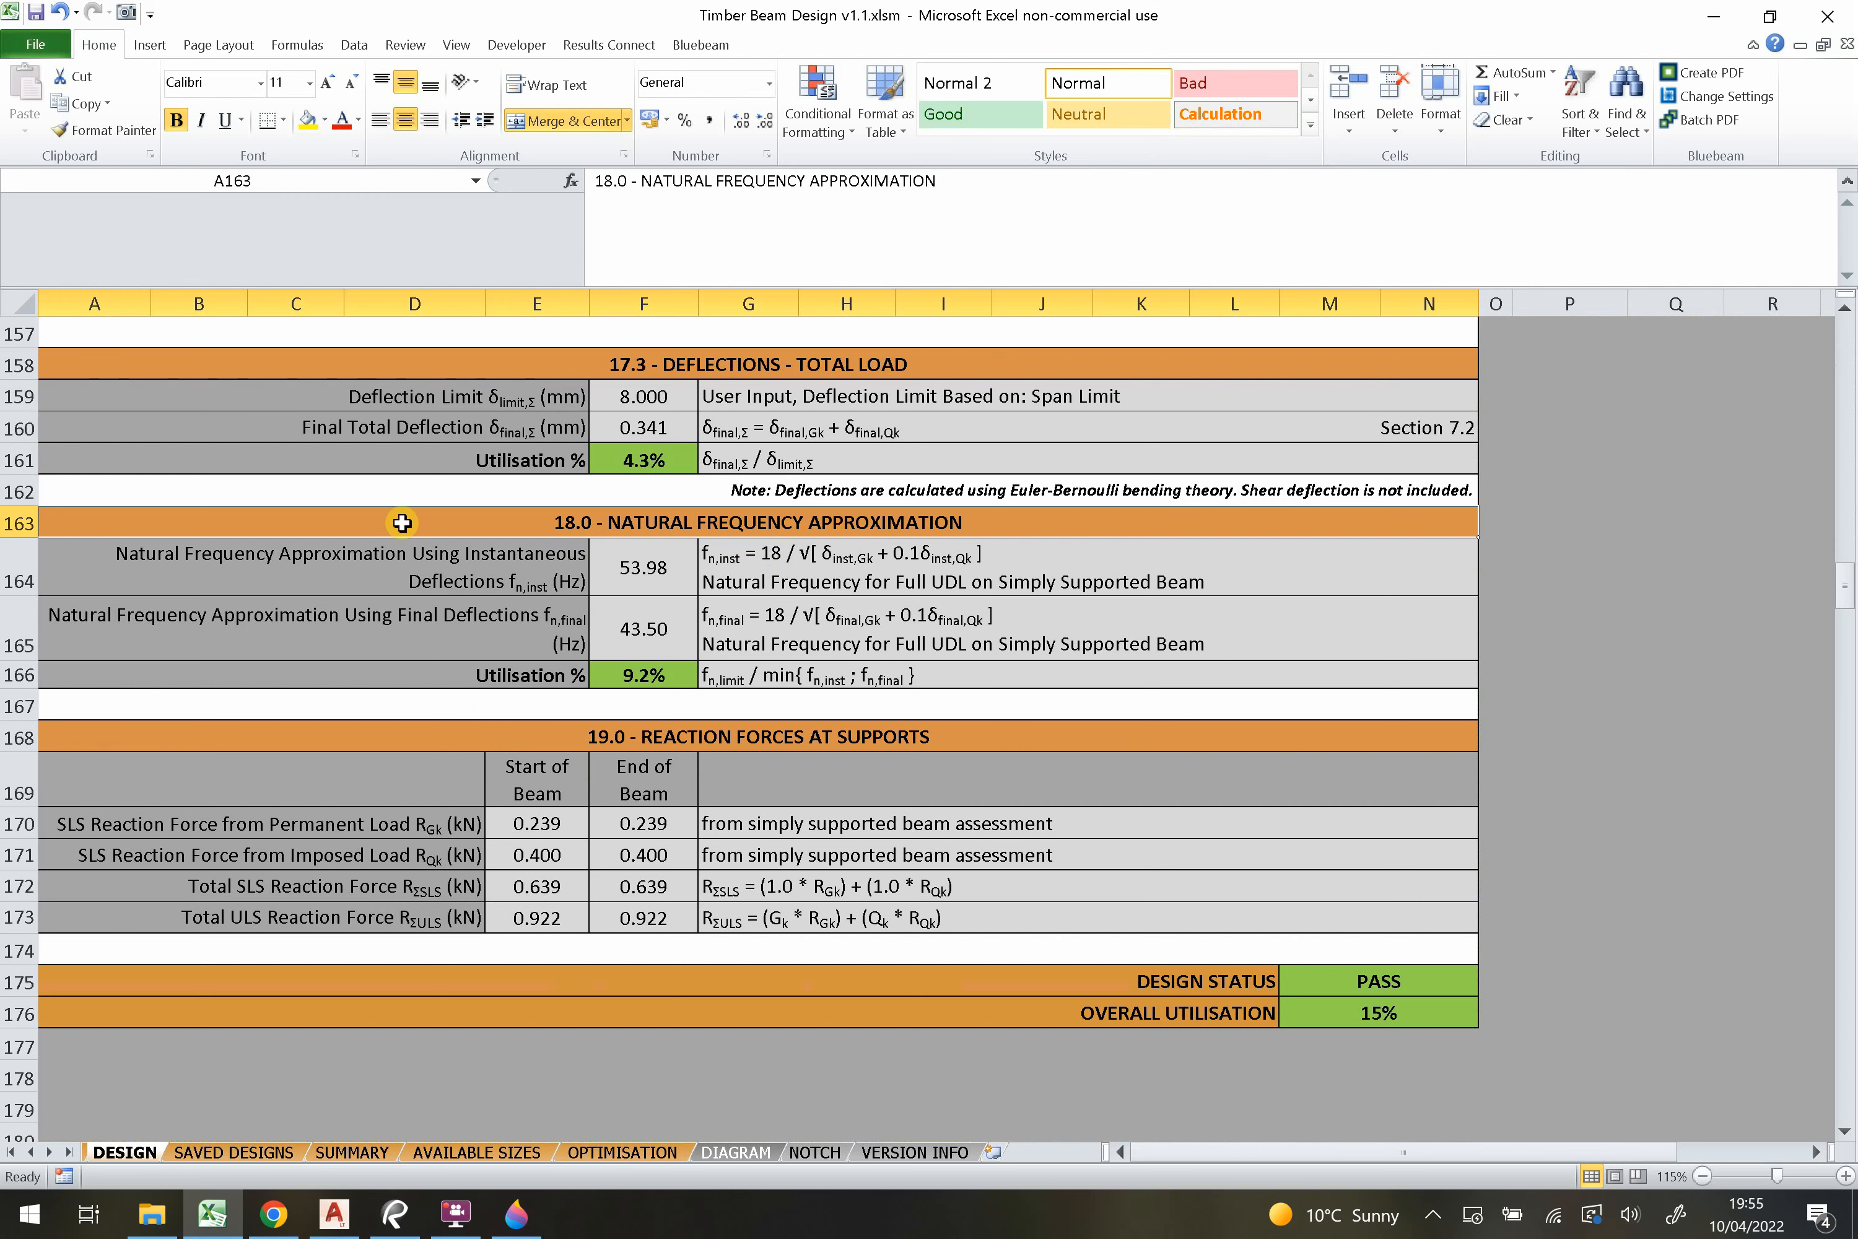
# Look up the applied beam loading in section 10.0, and examine the point load and partial trapezoidal line load rows.
pyautogui.scroll(1, 654, 554)
pyautogui.scroll(20, 654, 555)
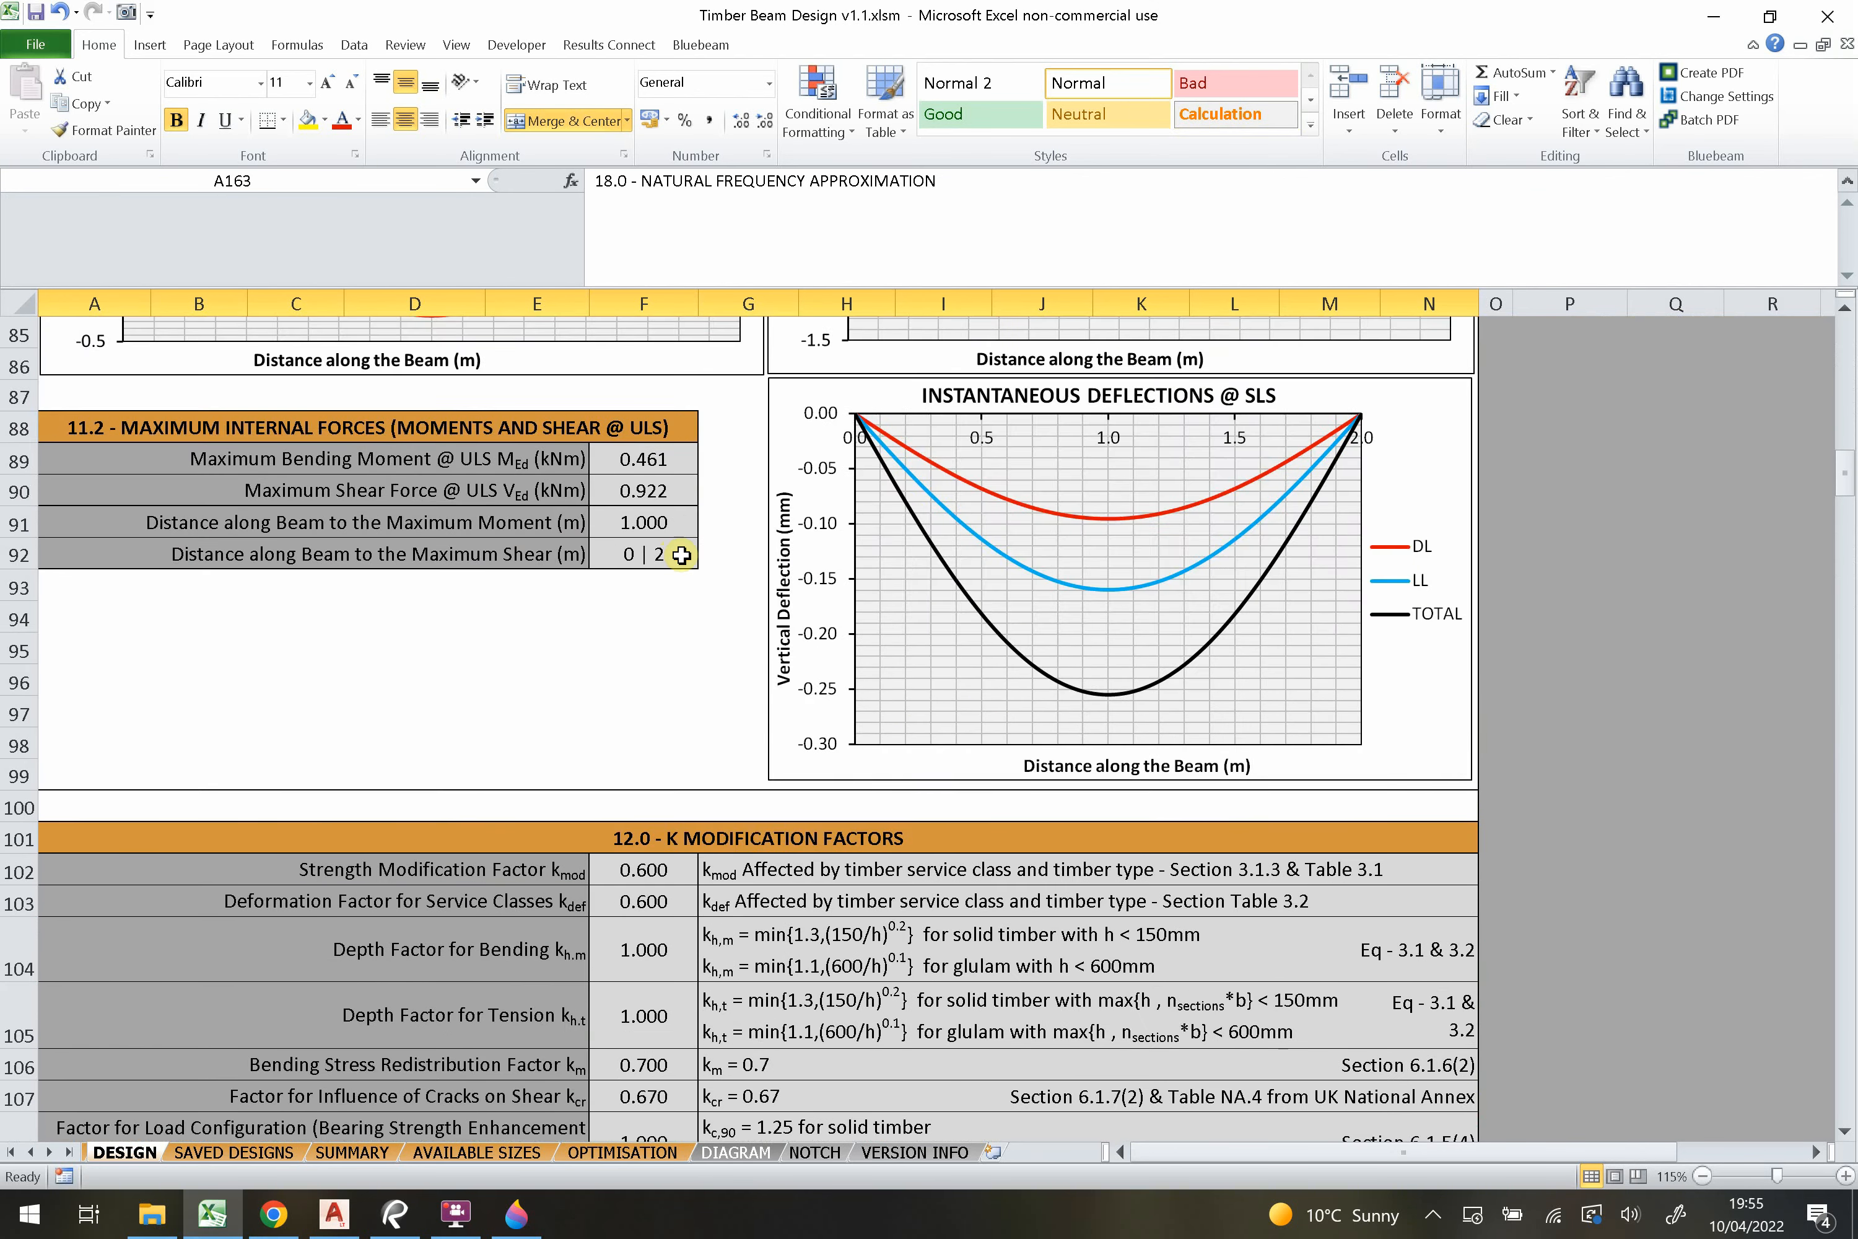
pyautogui.scroll(14, 680, 554)
pyautogui.click(440, 547)
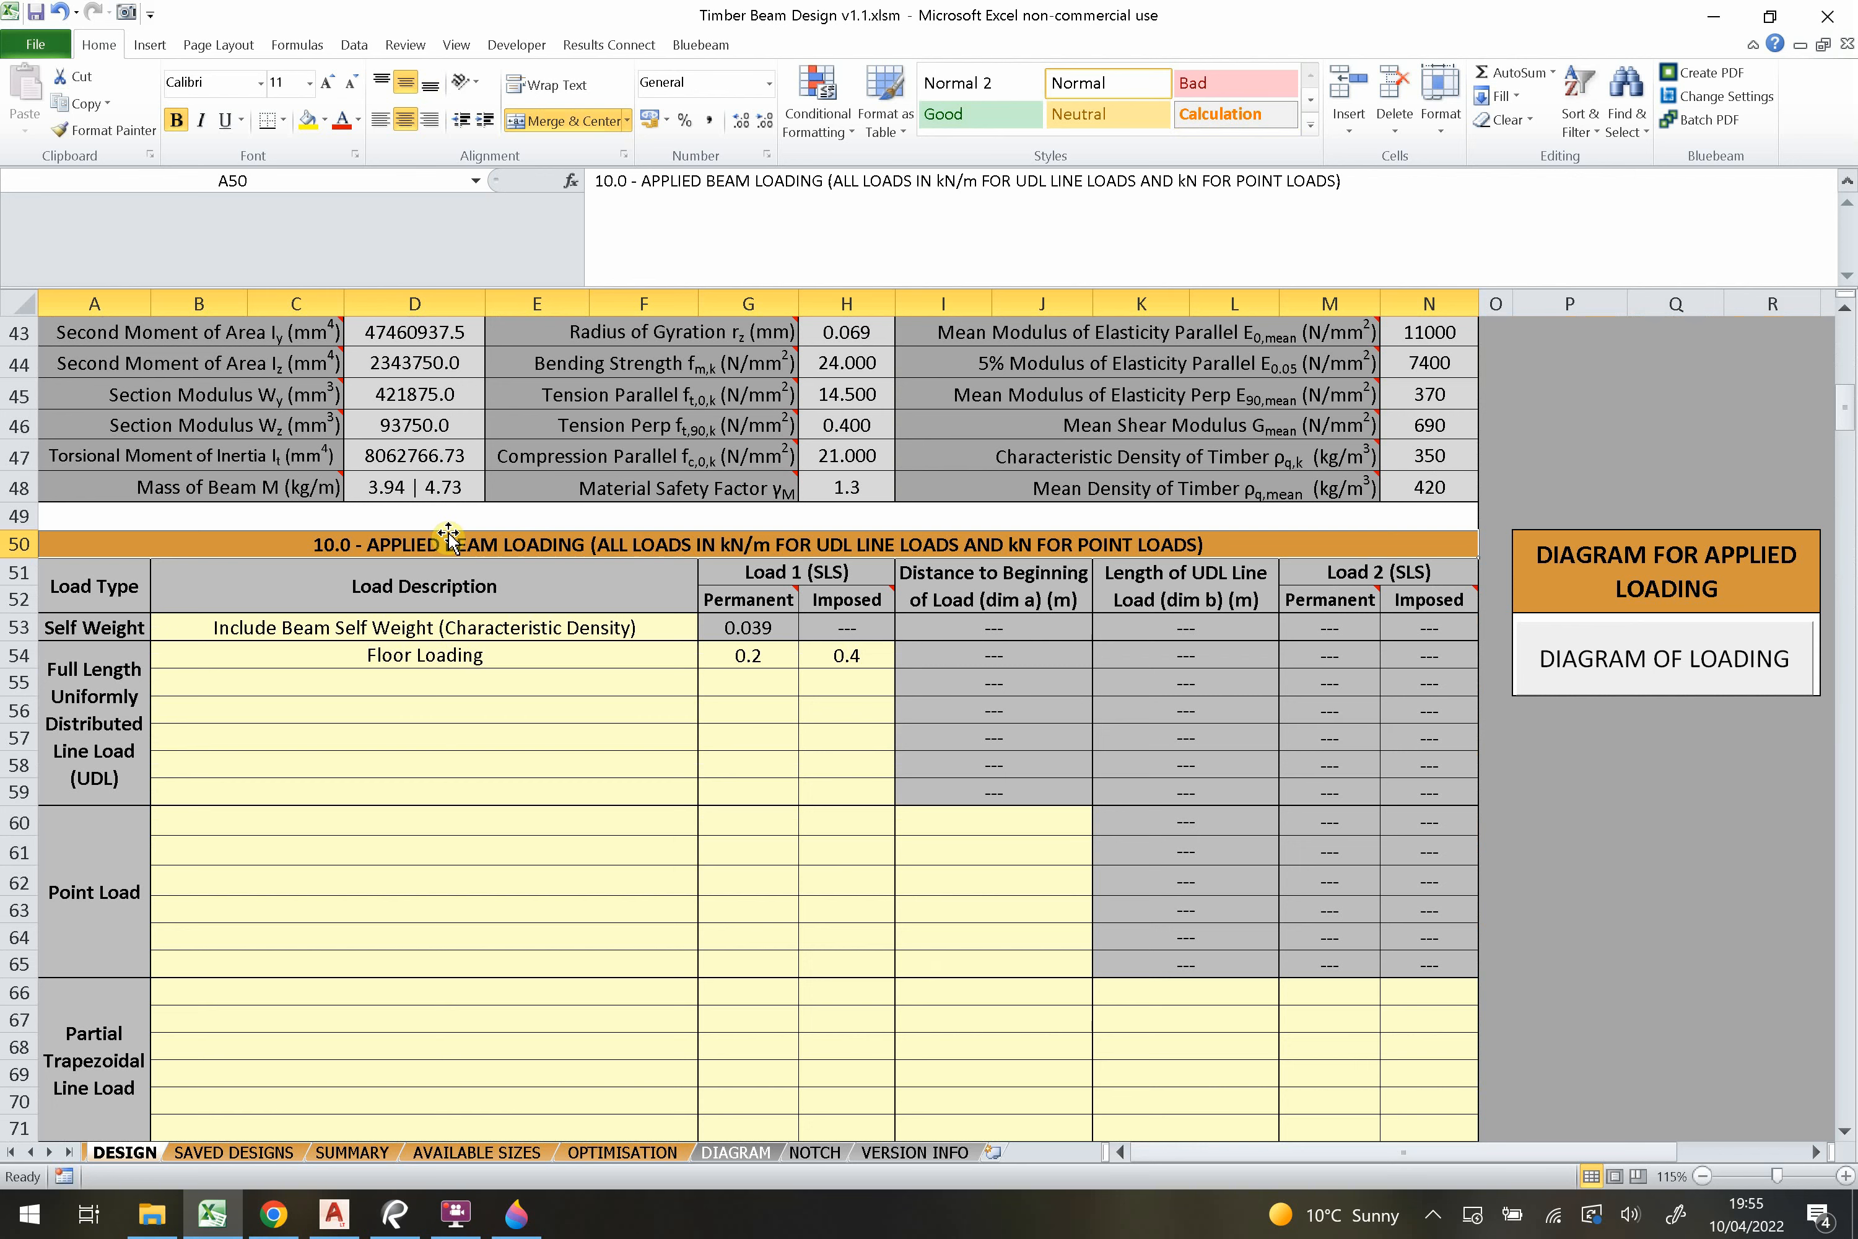
pyautogui.scroll(-2, 446, 528)
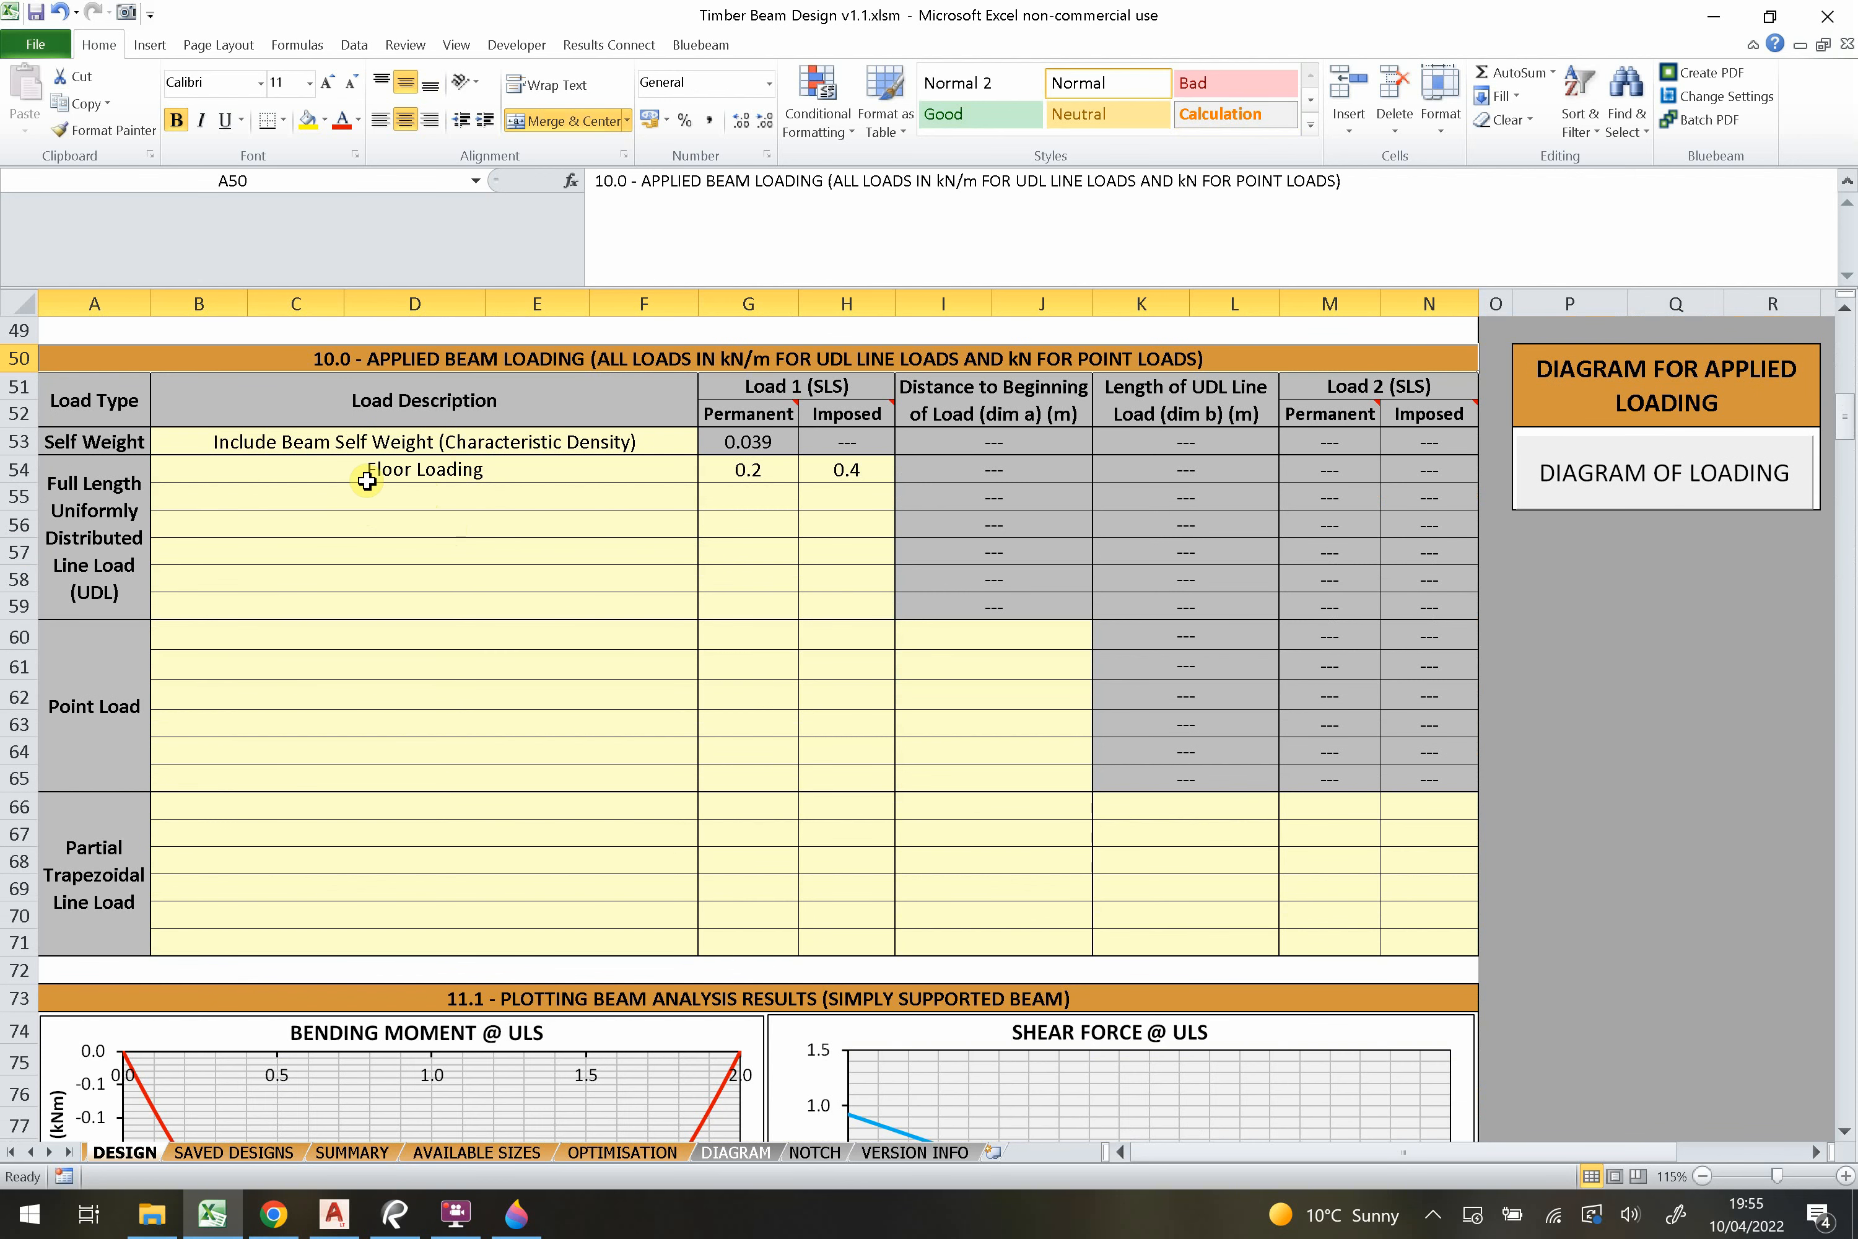
pyautogui.click(423, 662)
pyautogui.click(395, 855)
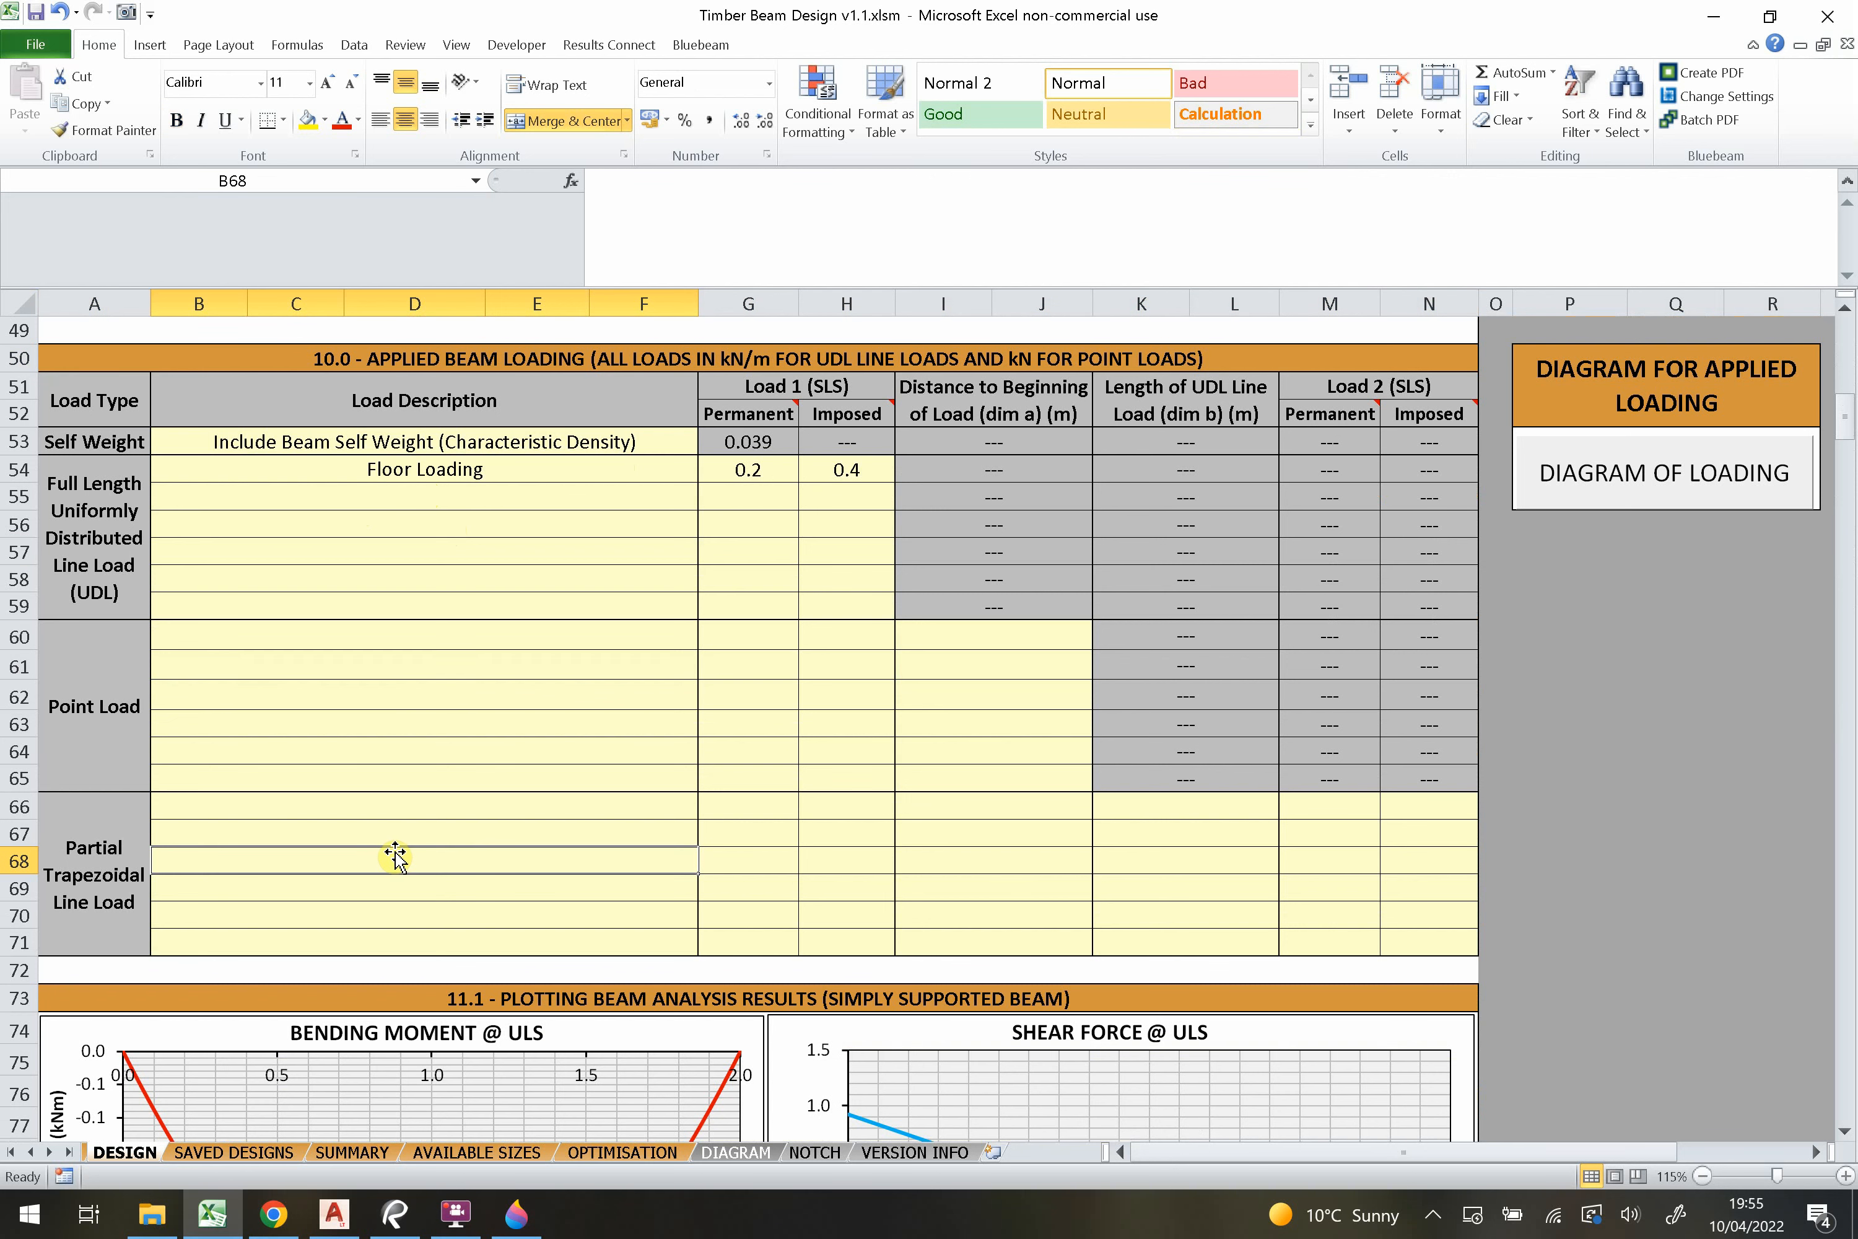
pyautogui.click(476, 668)
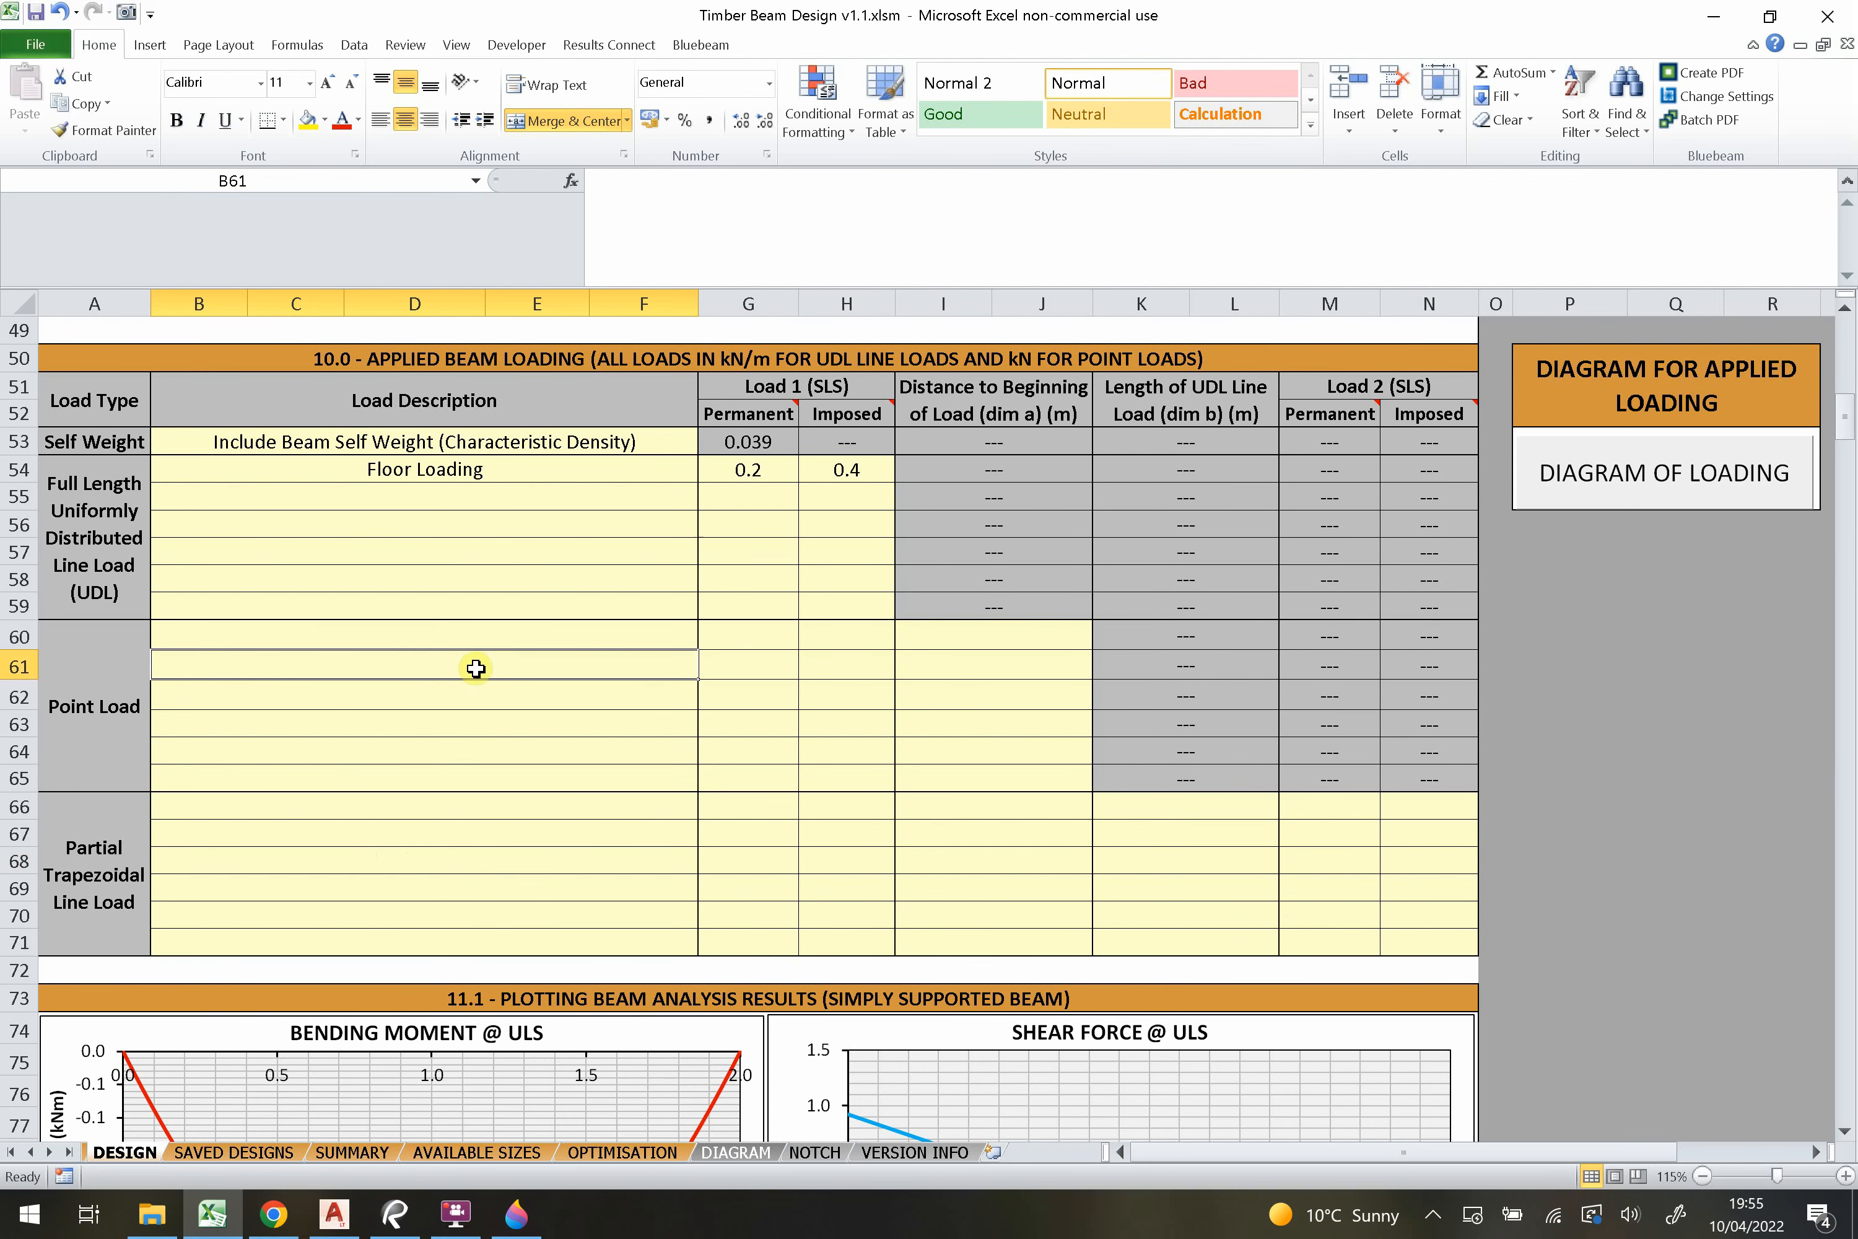
# Return to section 18.0 and compare the natural frequency formulas using instantaneous deflections in F164 and final deflections in F165.
pyautogui.scroll(-20, 483, 643)
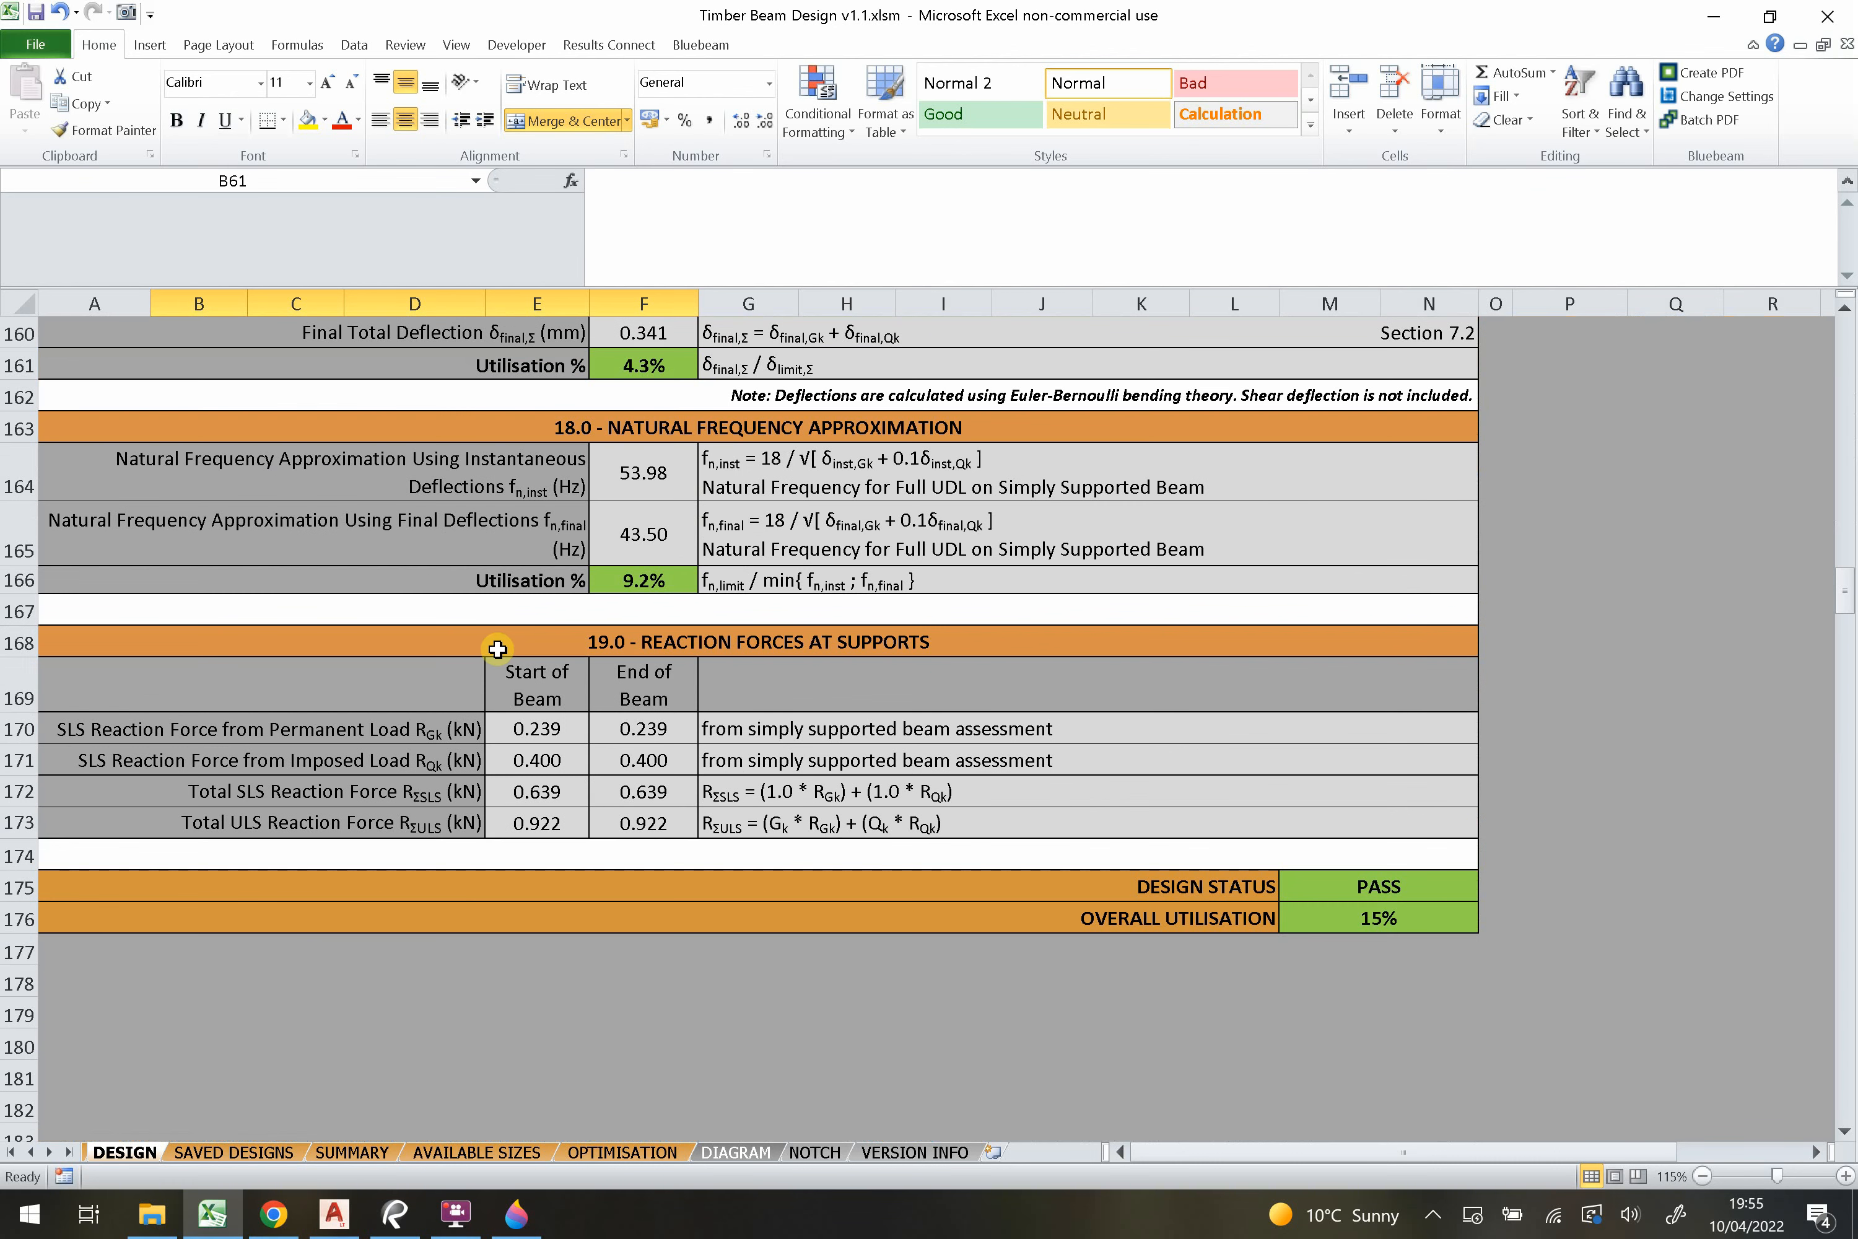
pyautogui.click(652, 559)
pyautogui.scroll(2, 559, 666)
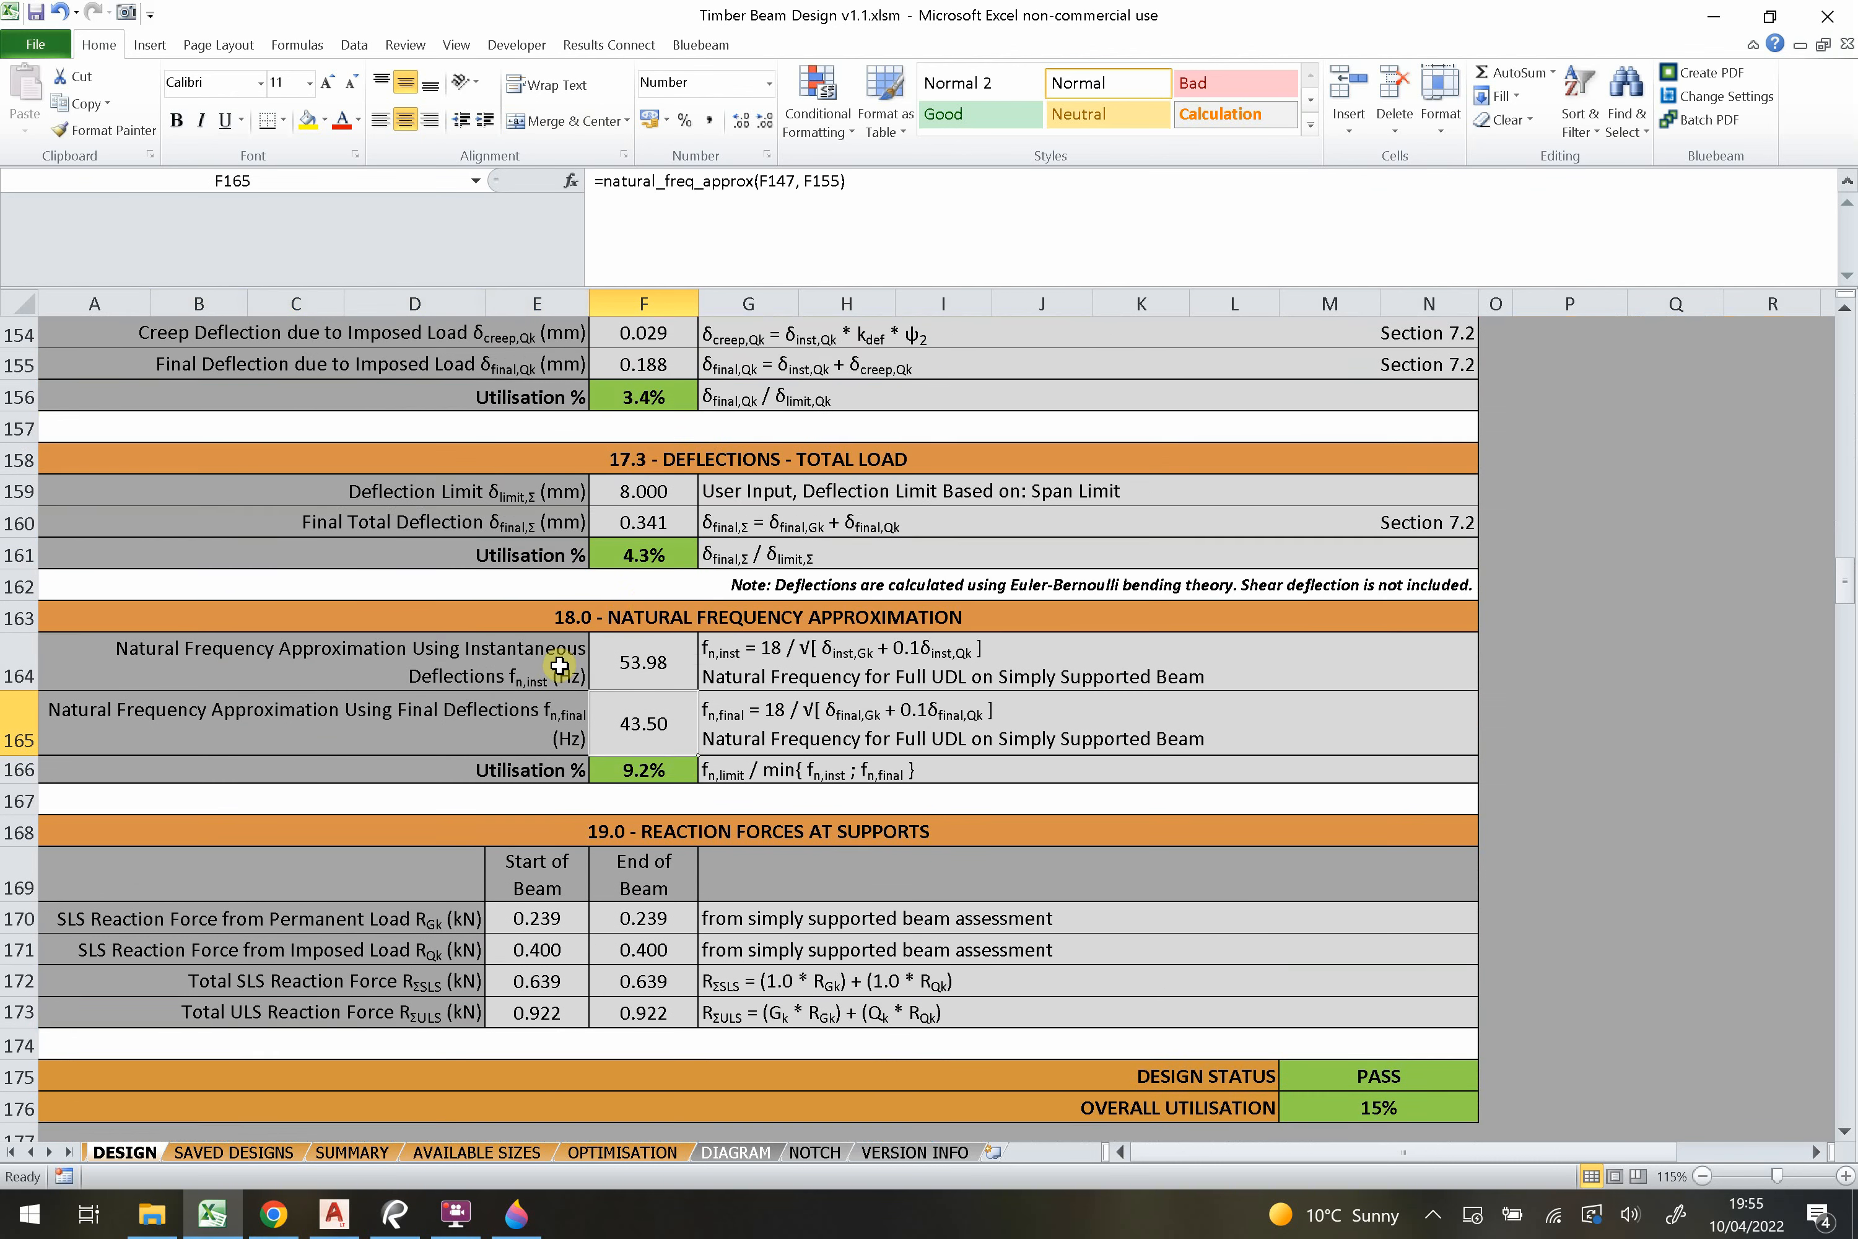
pyautogui.scroll(-1, 559, 665)
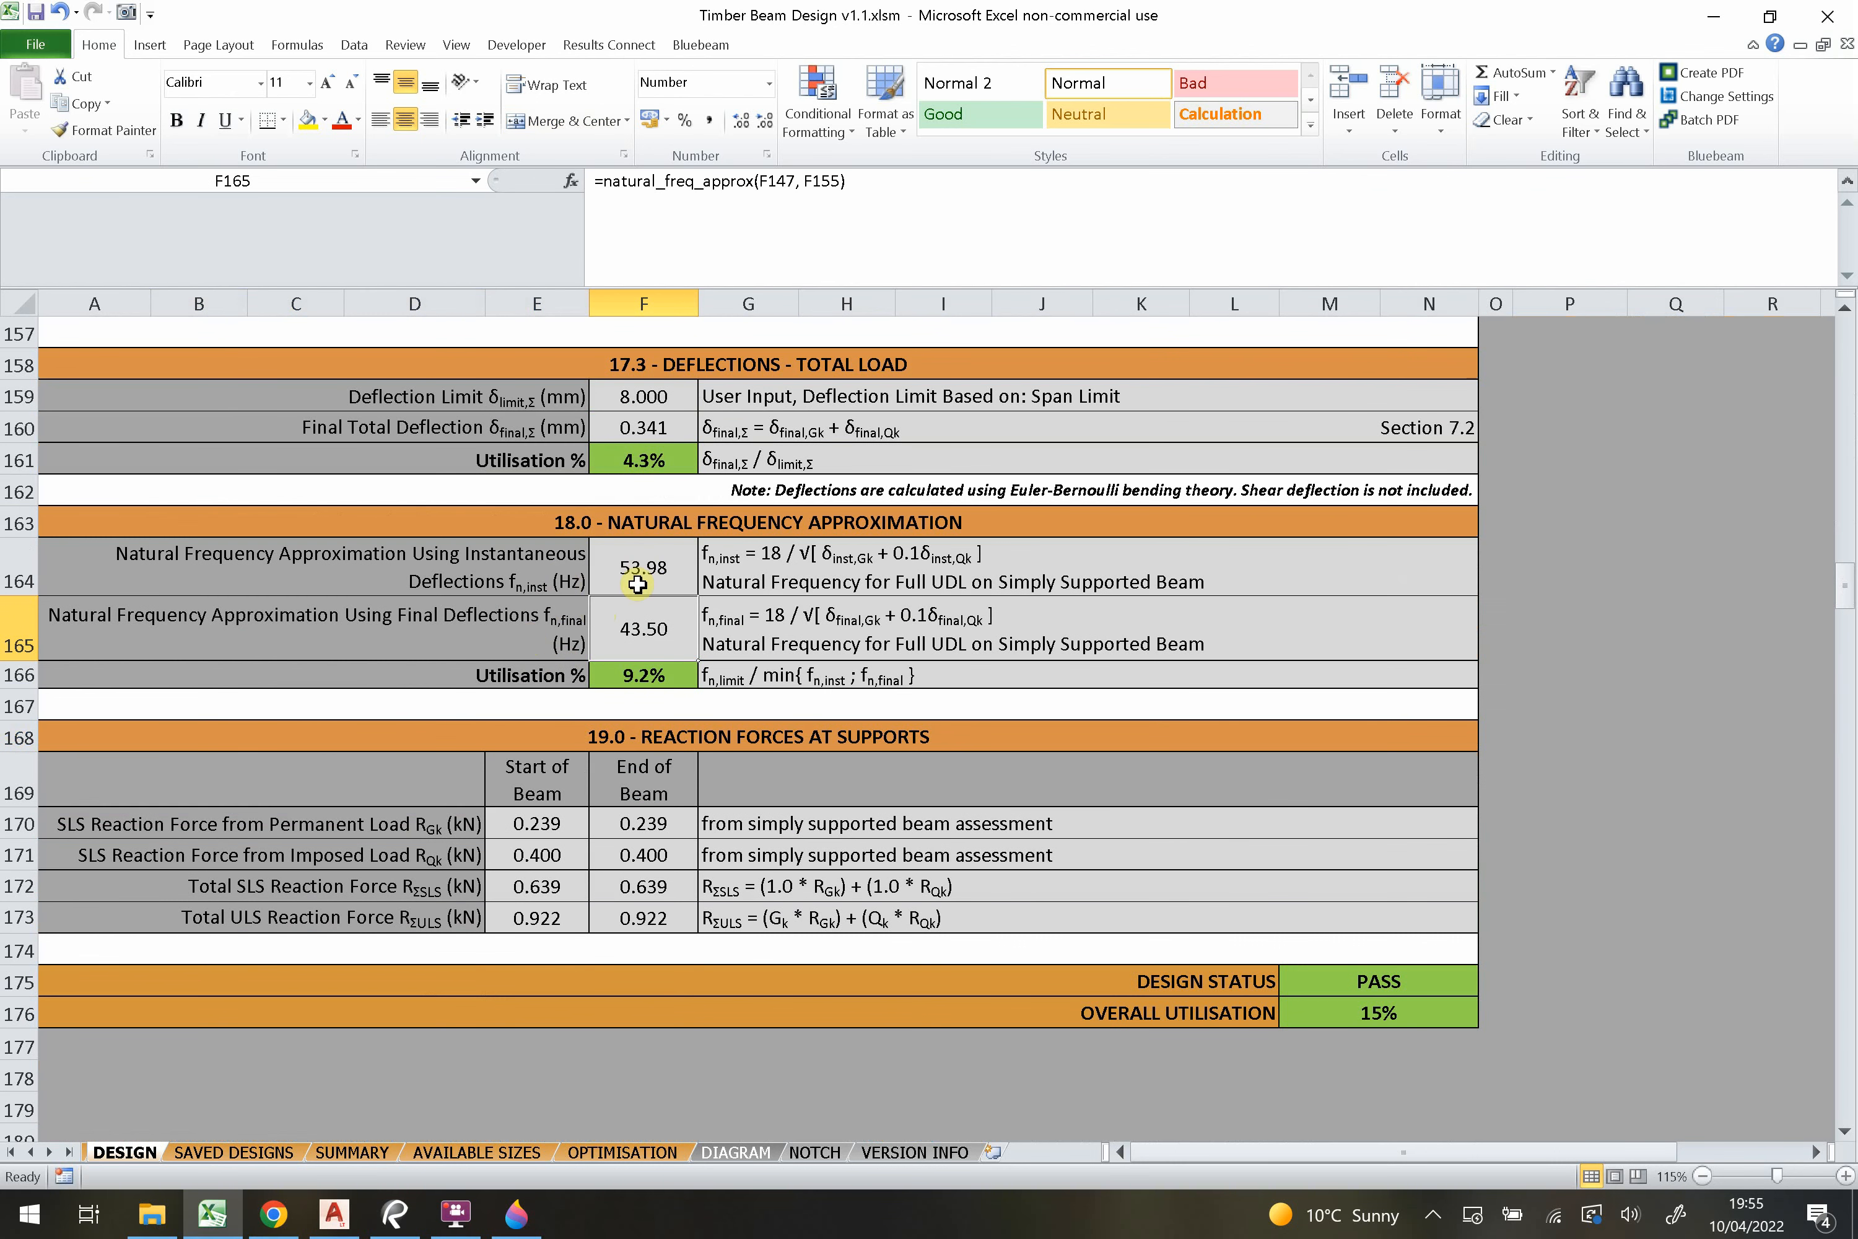
pyautogui.click(734, 569)
pyautogui.click(646, 572)
pyautogui.click(663, 636)
pyautogui.click(666, 568)
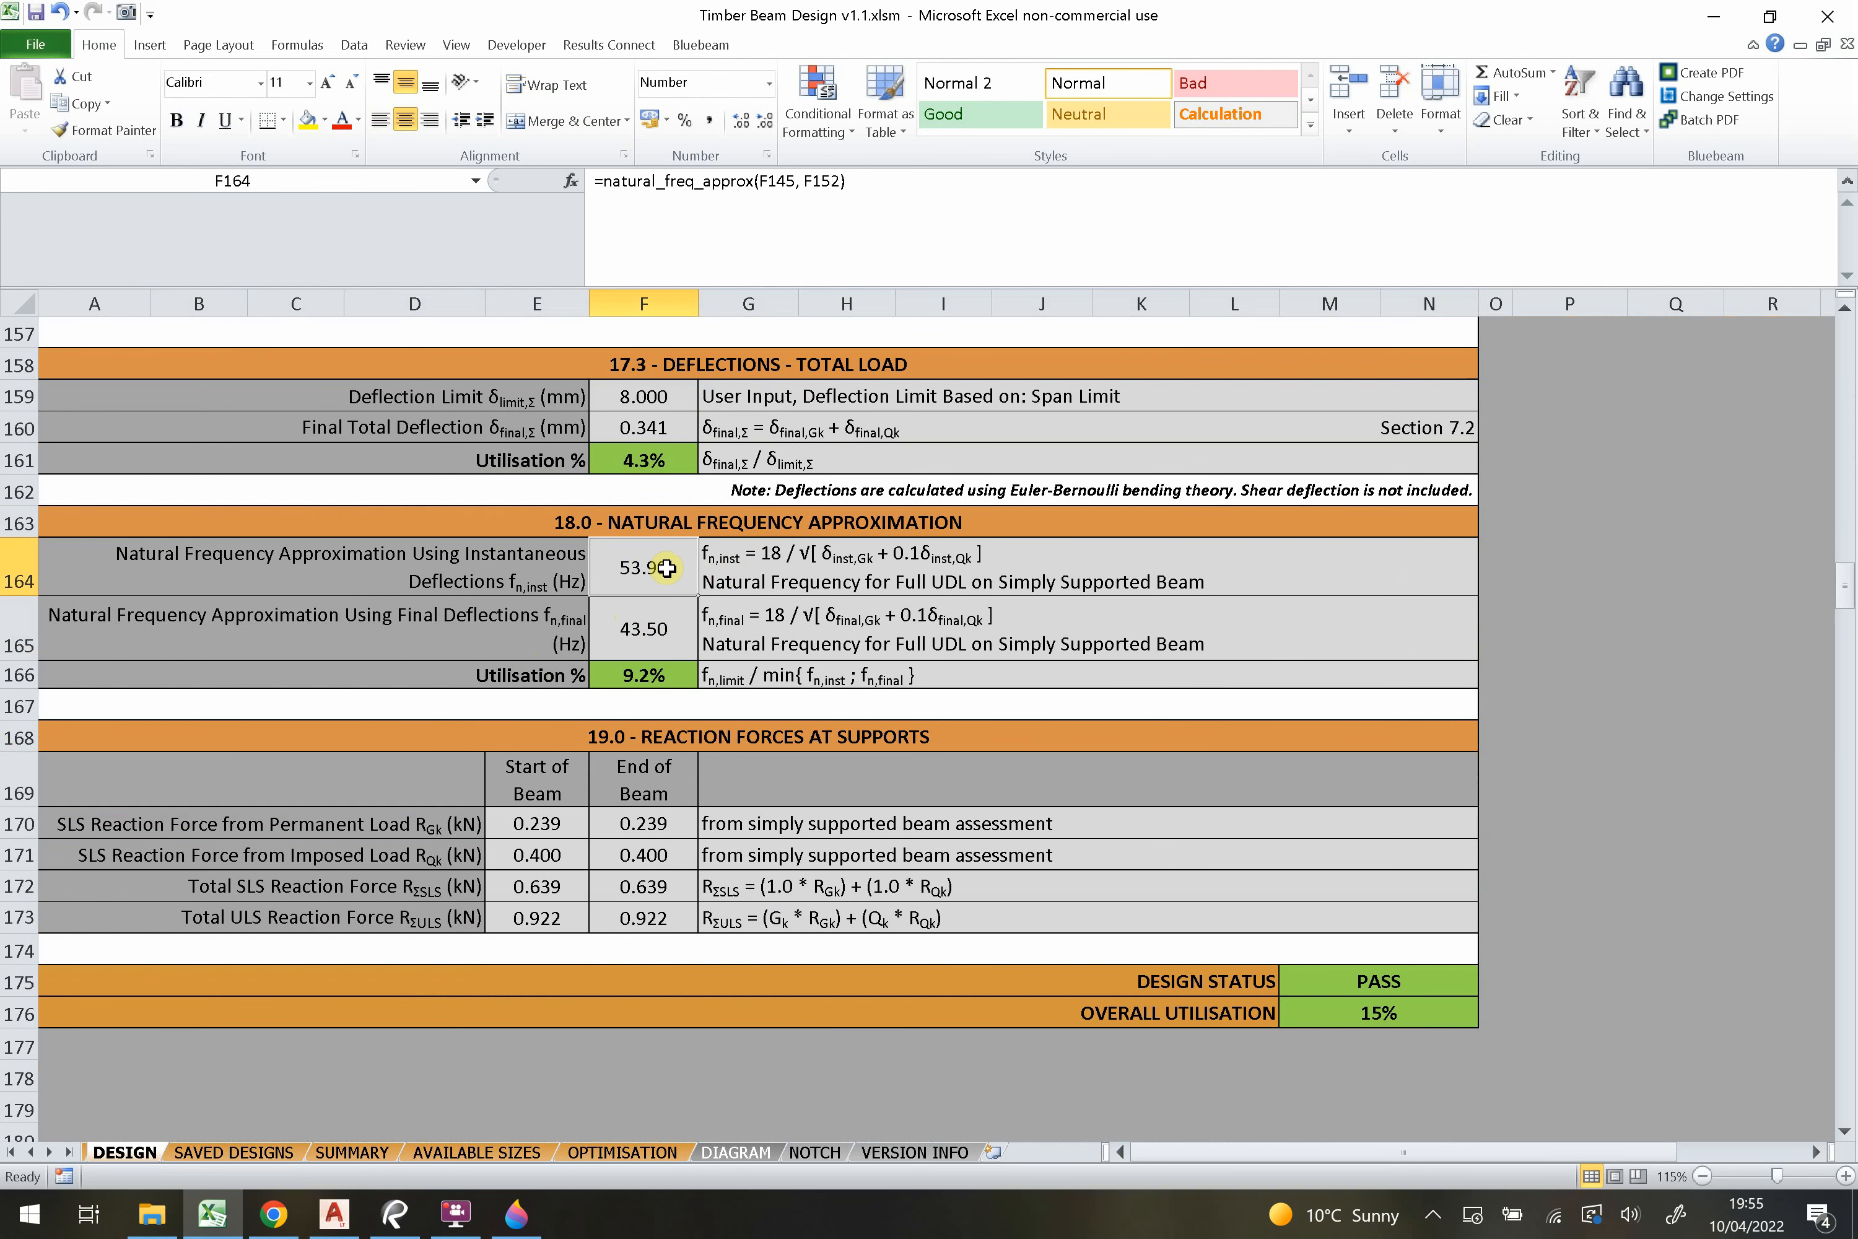
pyautogui.click(644, 634)
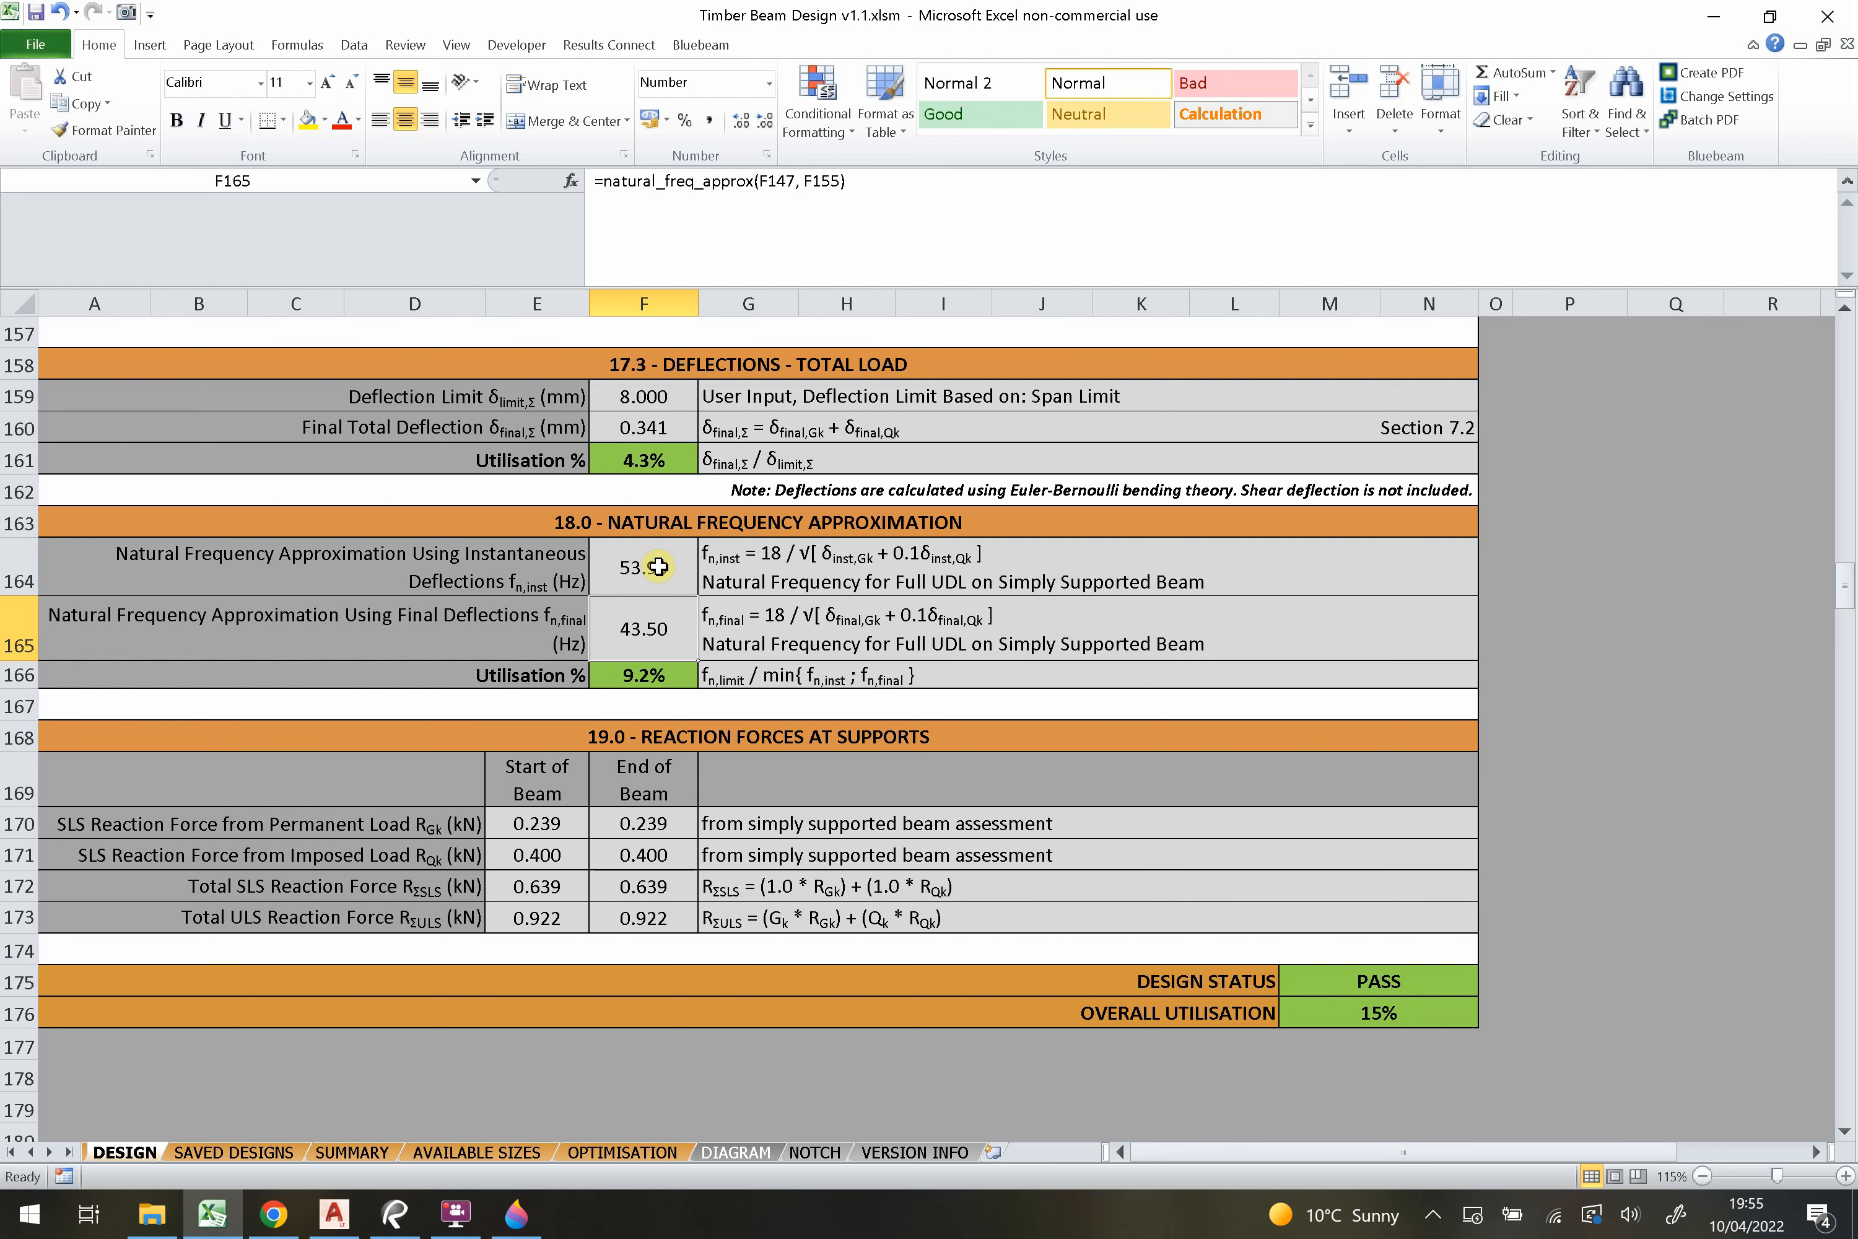
pyautogui.click(651, 570)
pyautogui.scroll(-1, 646, 580)
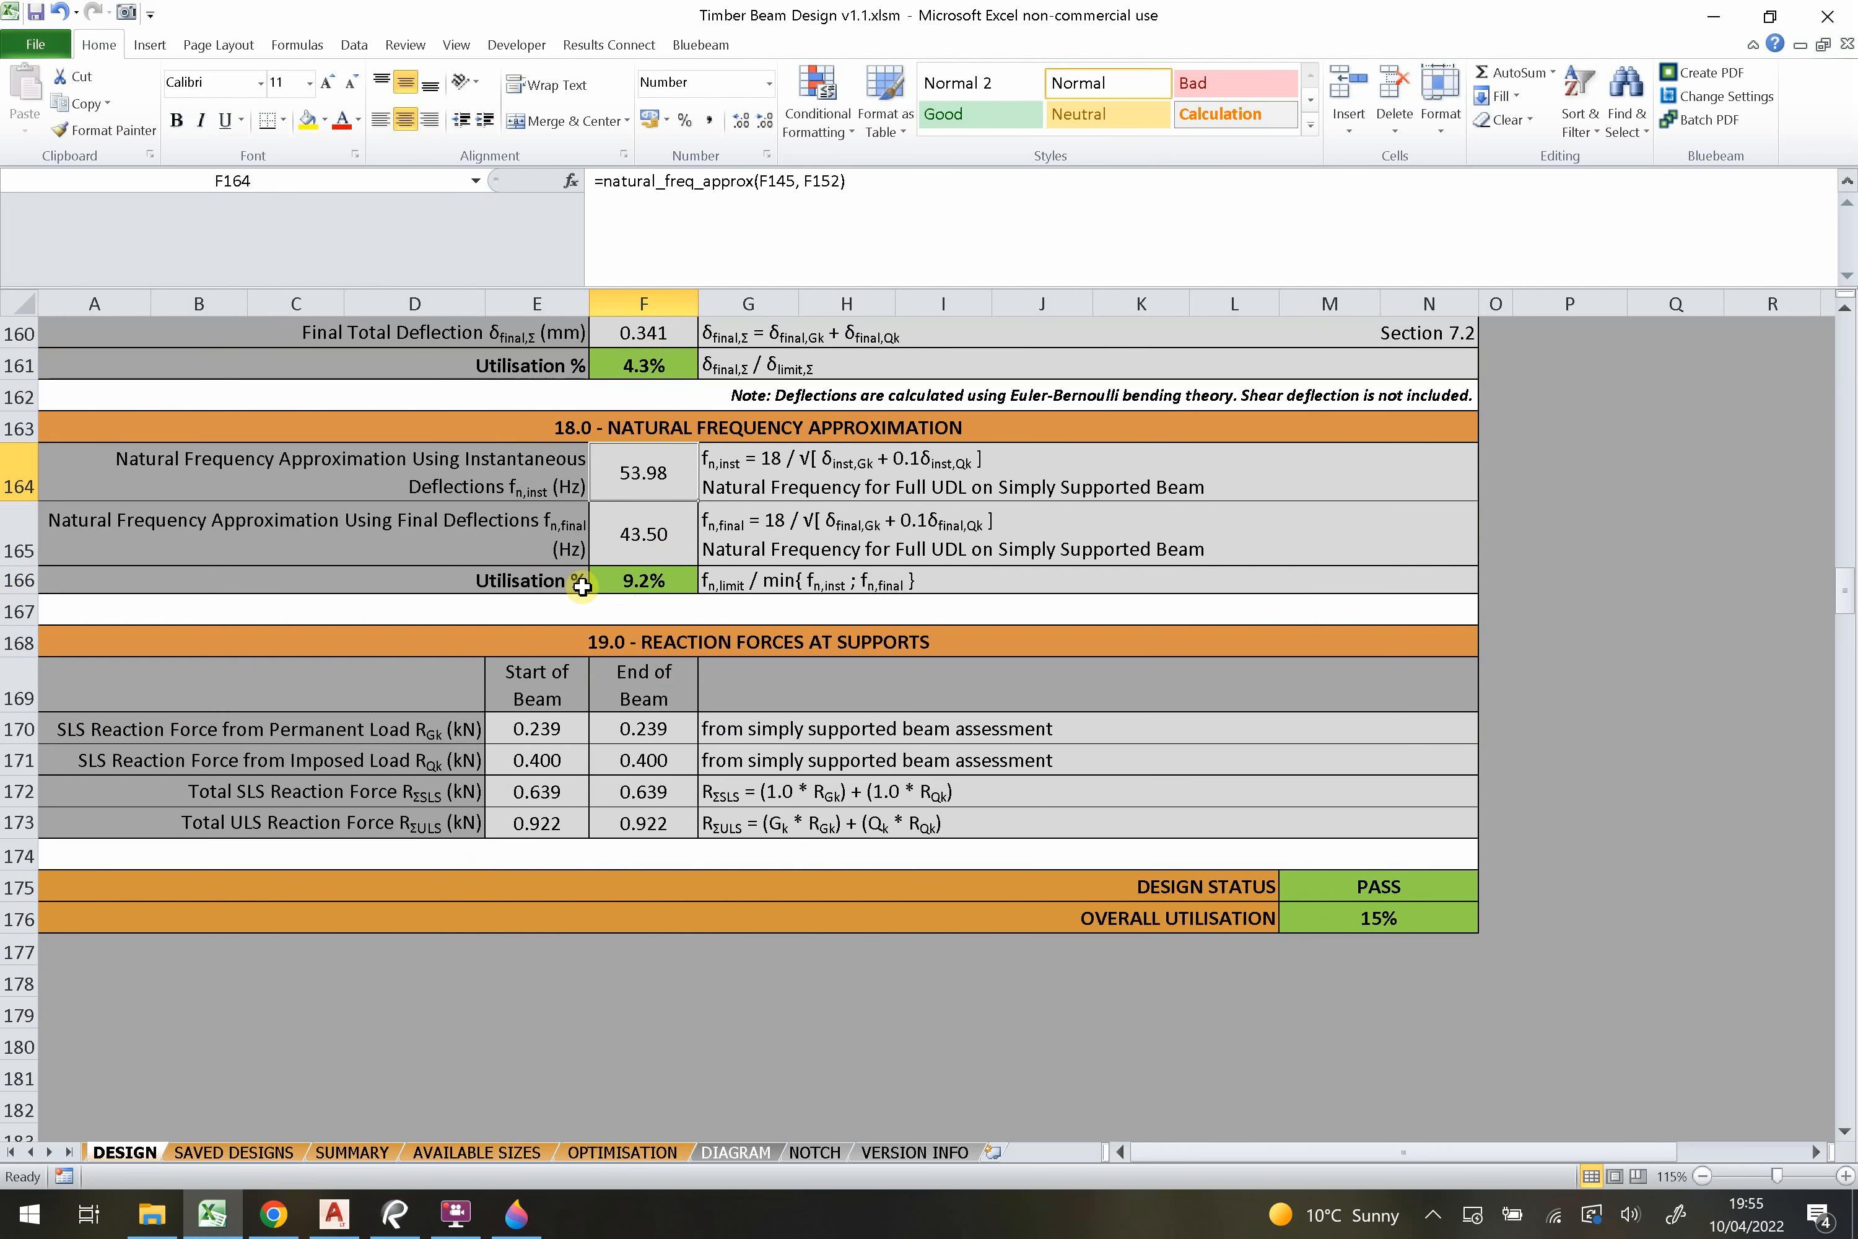
# Review section 19.0 on the DESIGN sheet, examining the permanent, imposed and total SLS reaction forces at the supports.
pyautogui.click(632, 545)
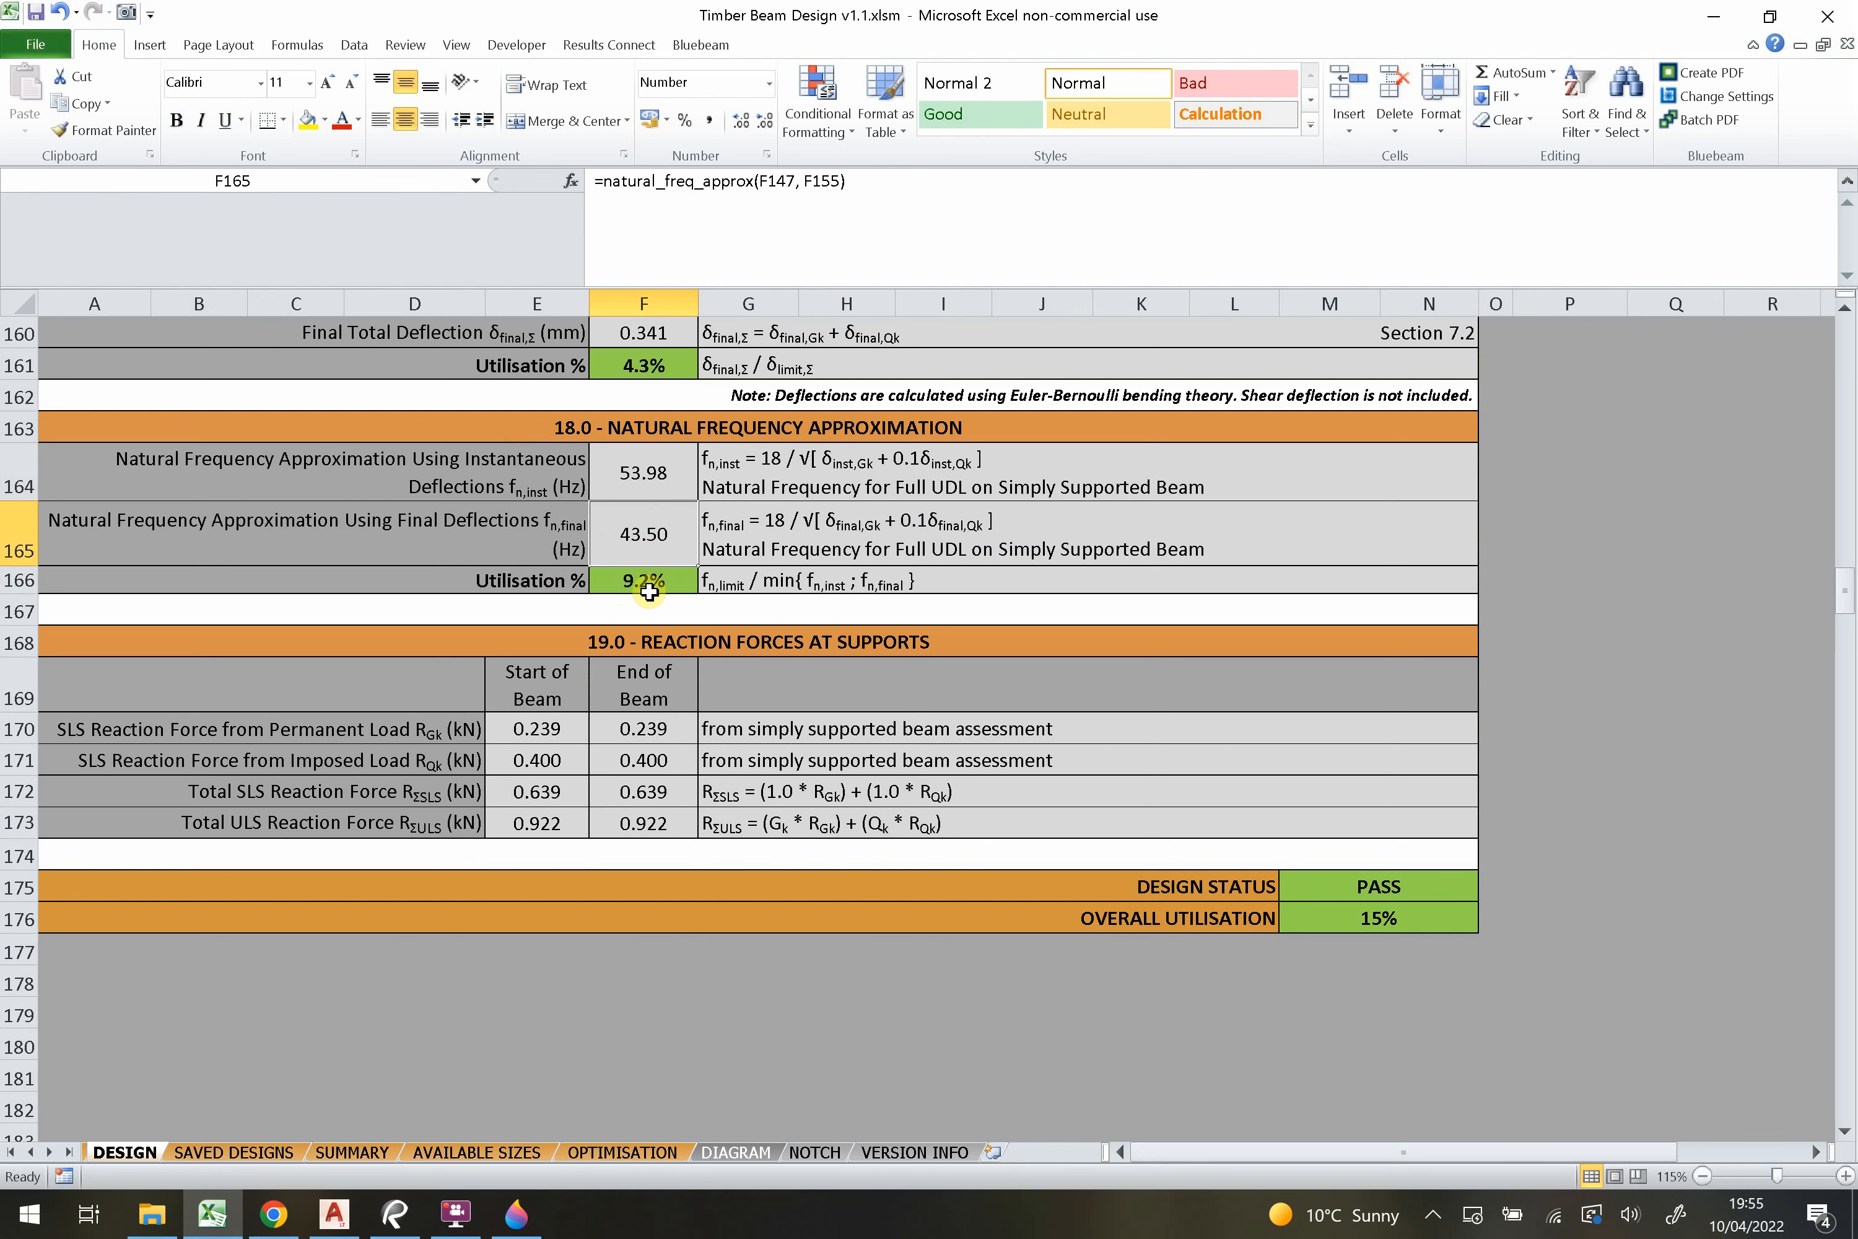
pyautogui.scroll(-1, 649, 592)
pyautogui.moveTo(710, 550); pyautogui.dragTo(702, 726)
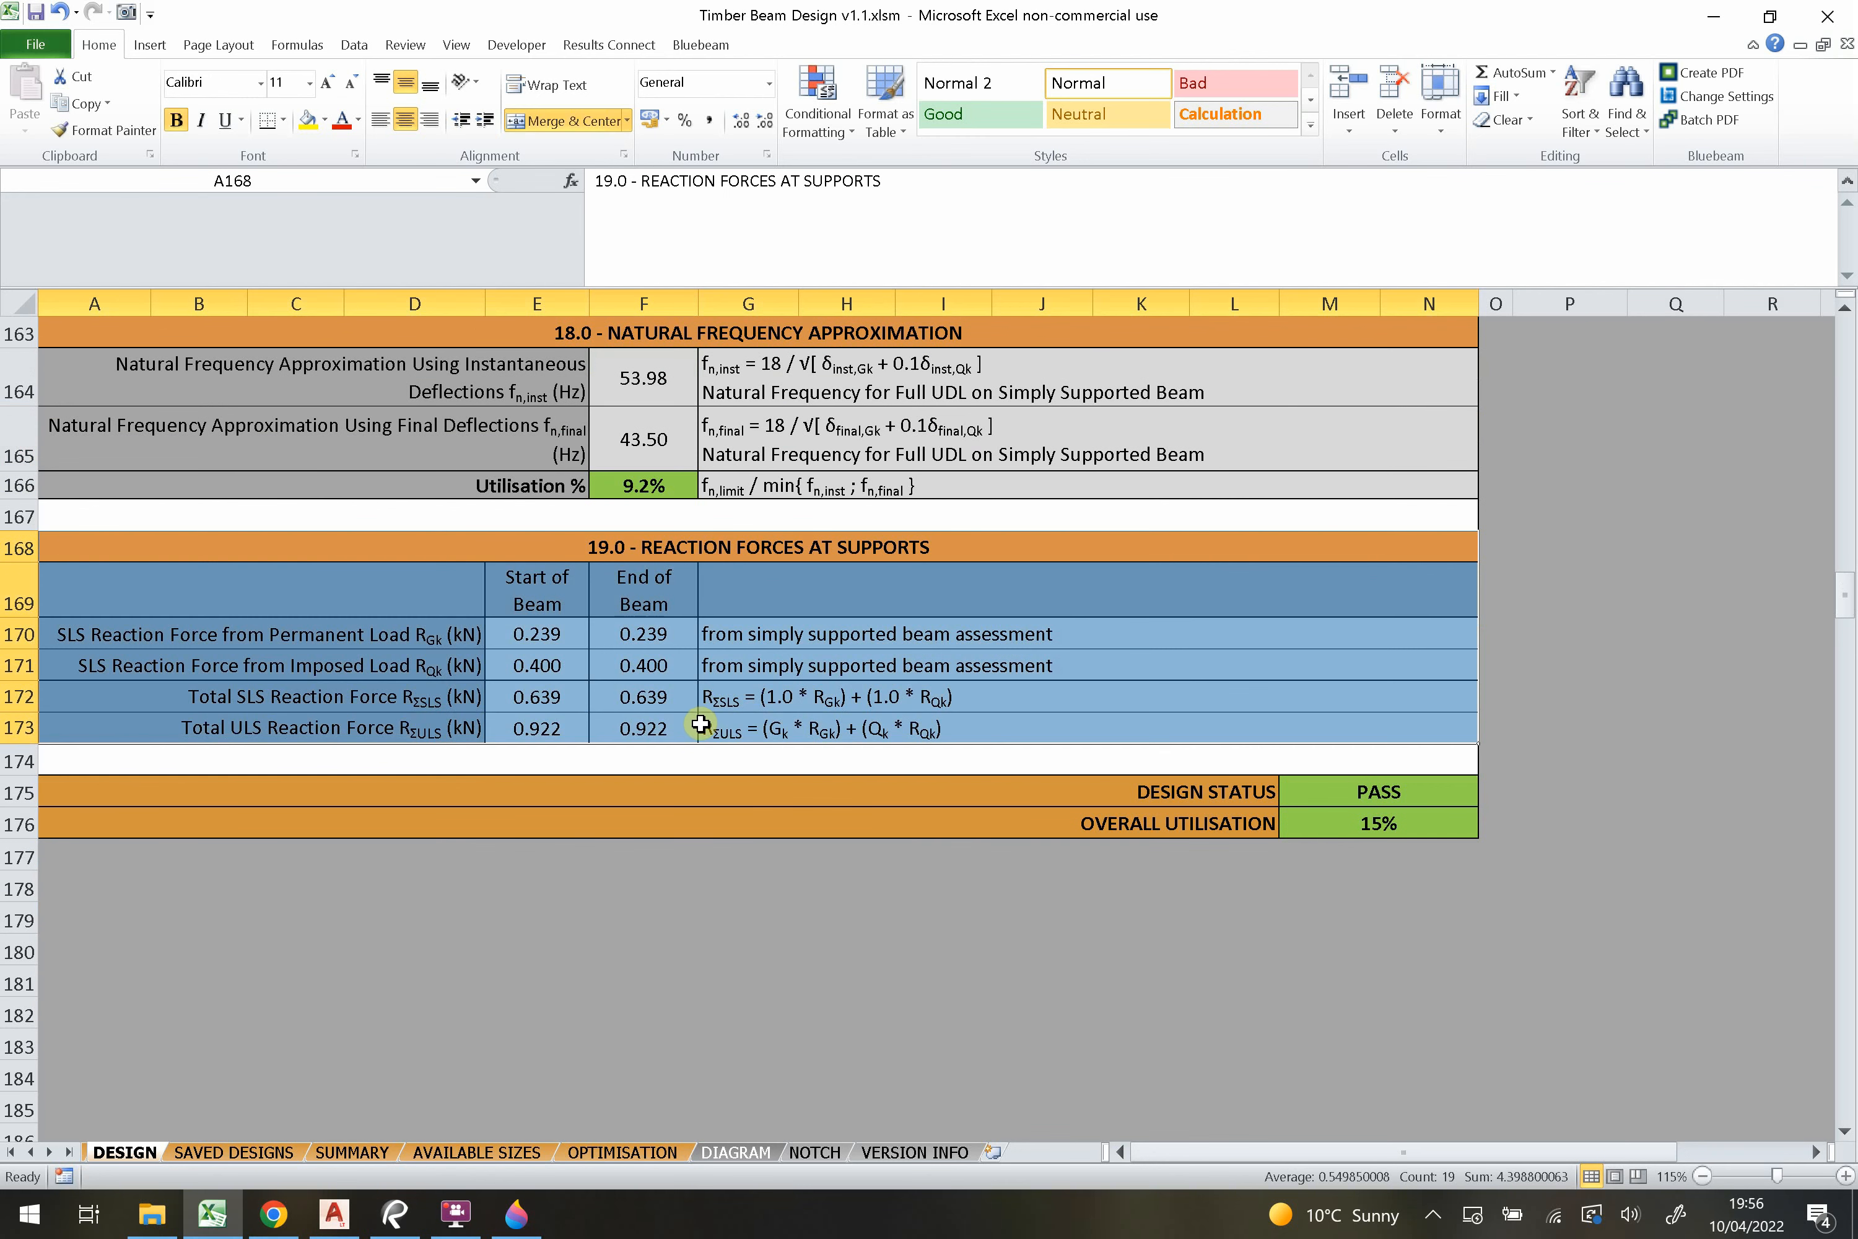
pyautogui.click(555, 671)
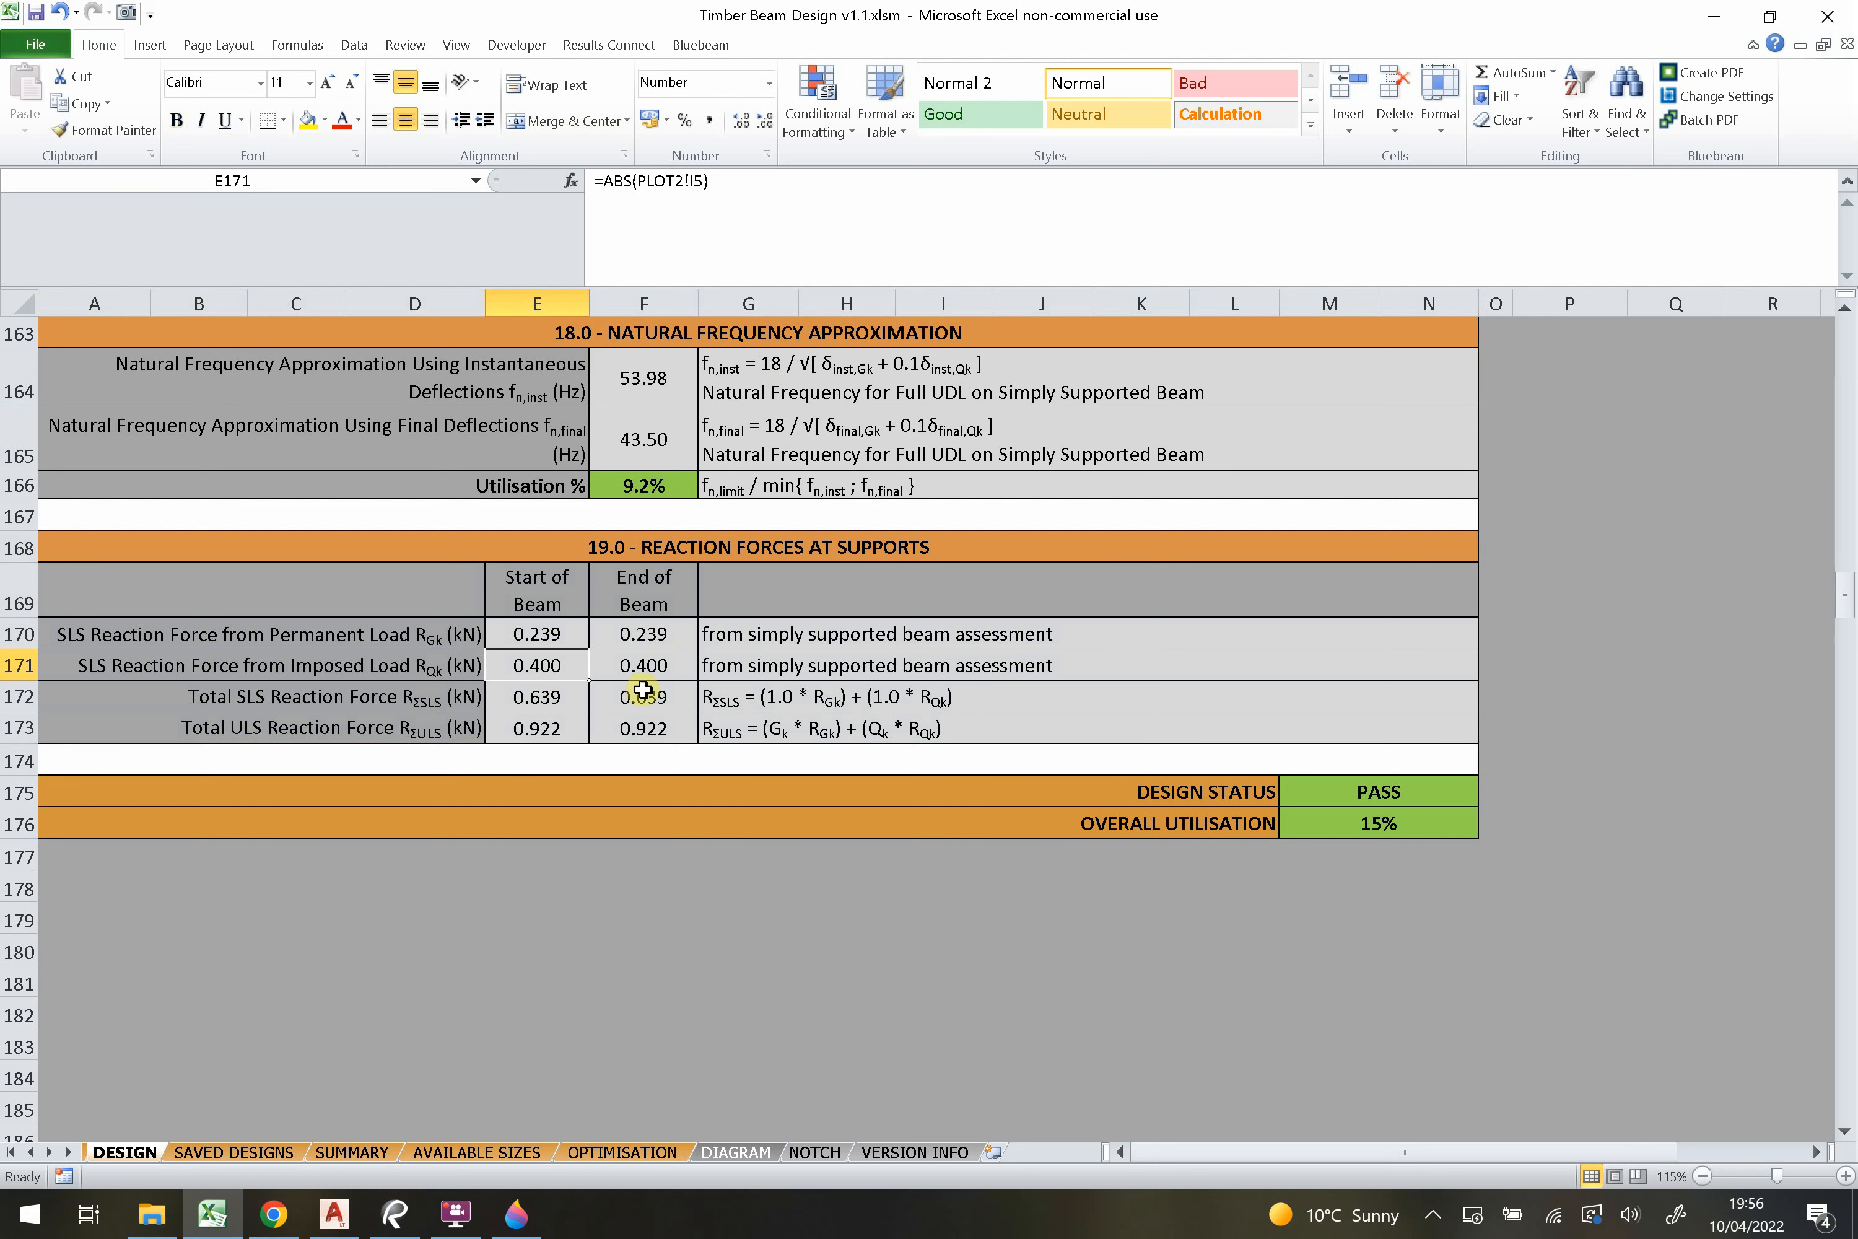
pyautogui.click(649, 669)
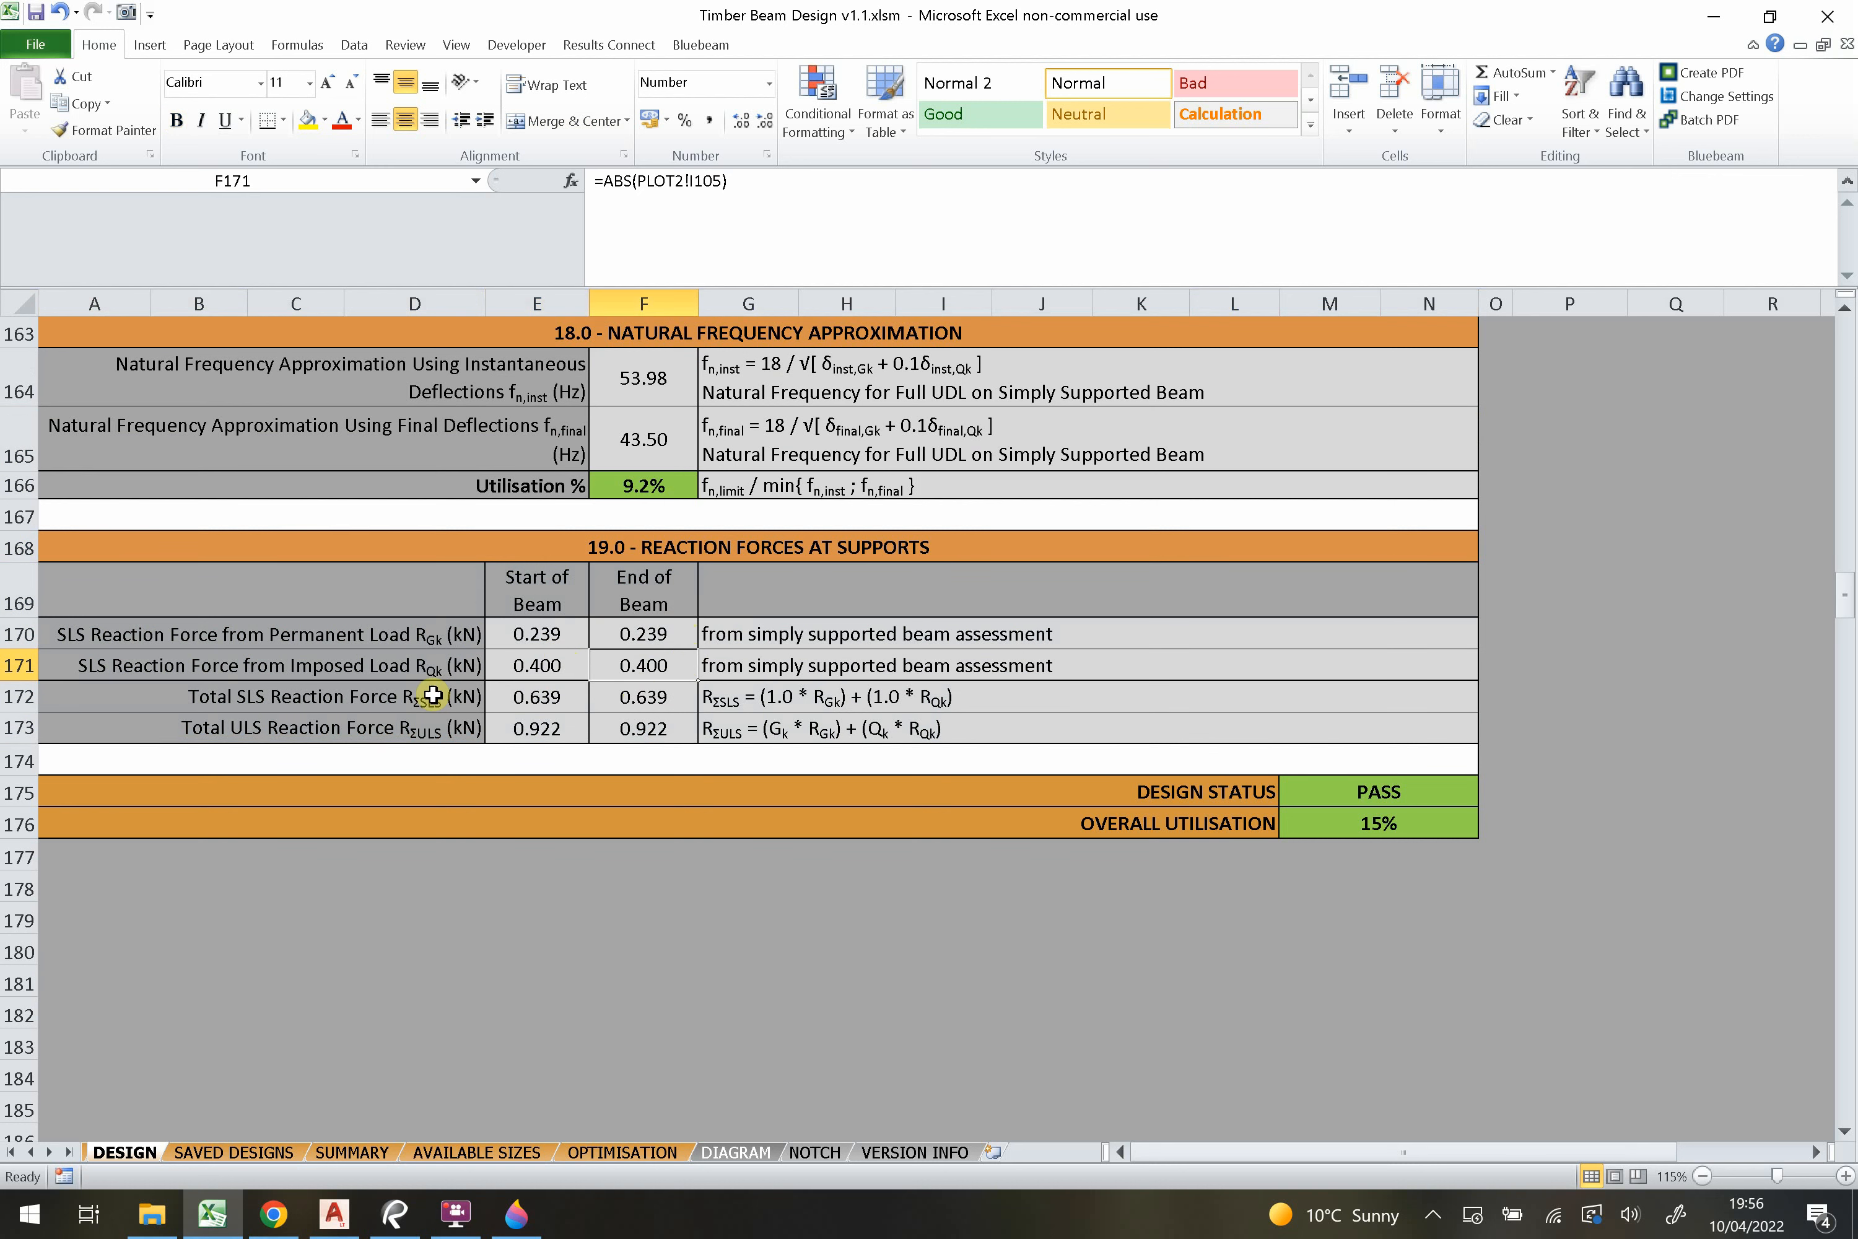
pyautogui.click(228, 646)
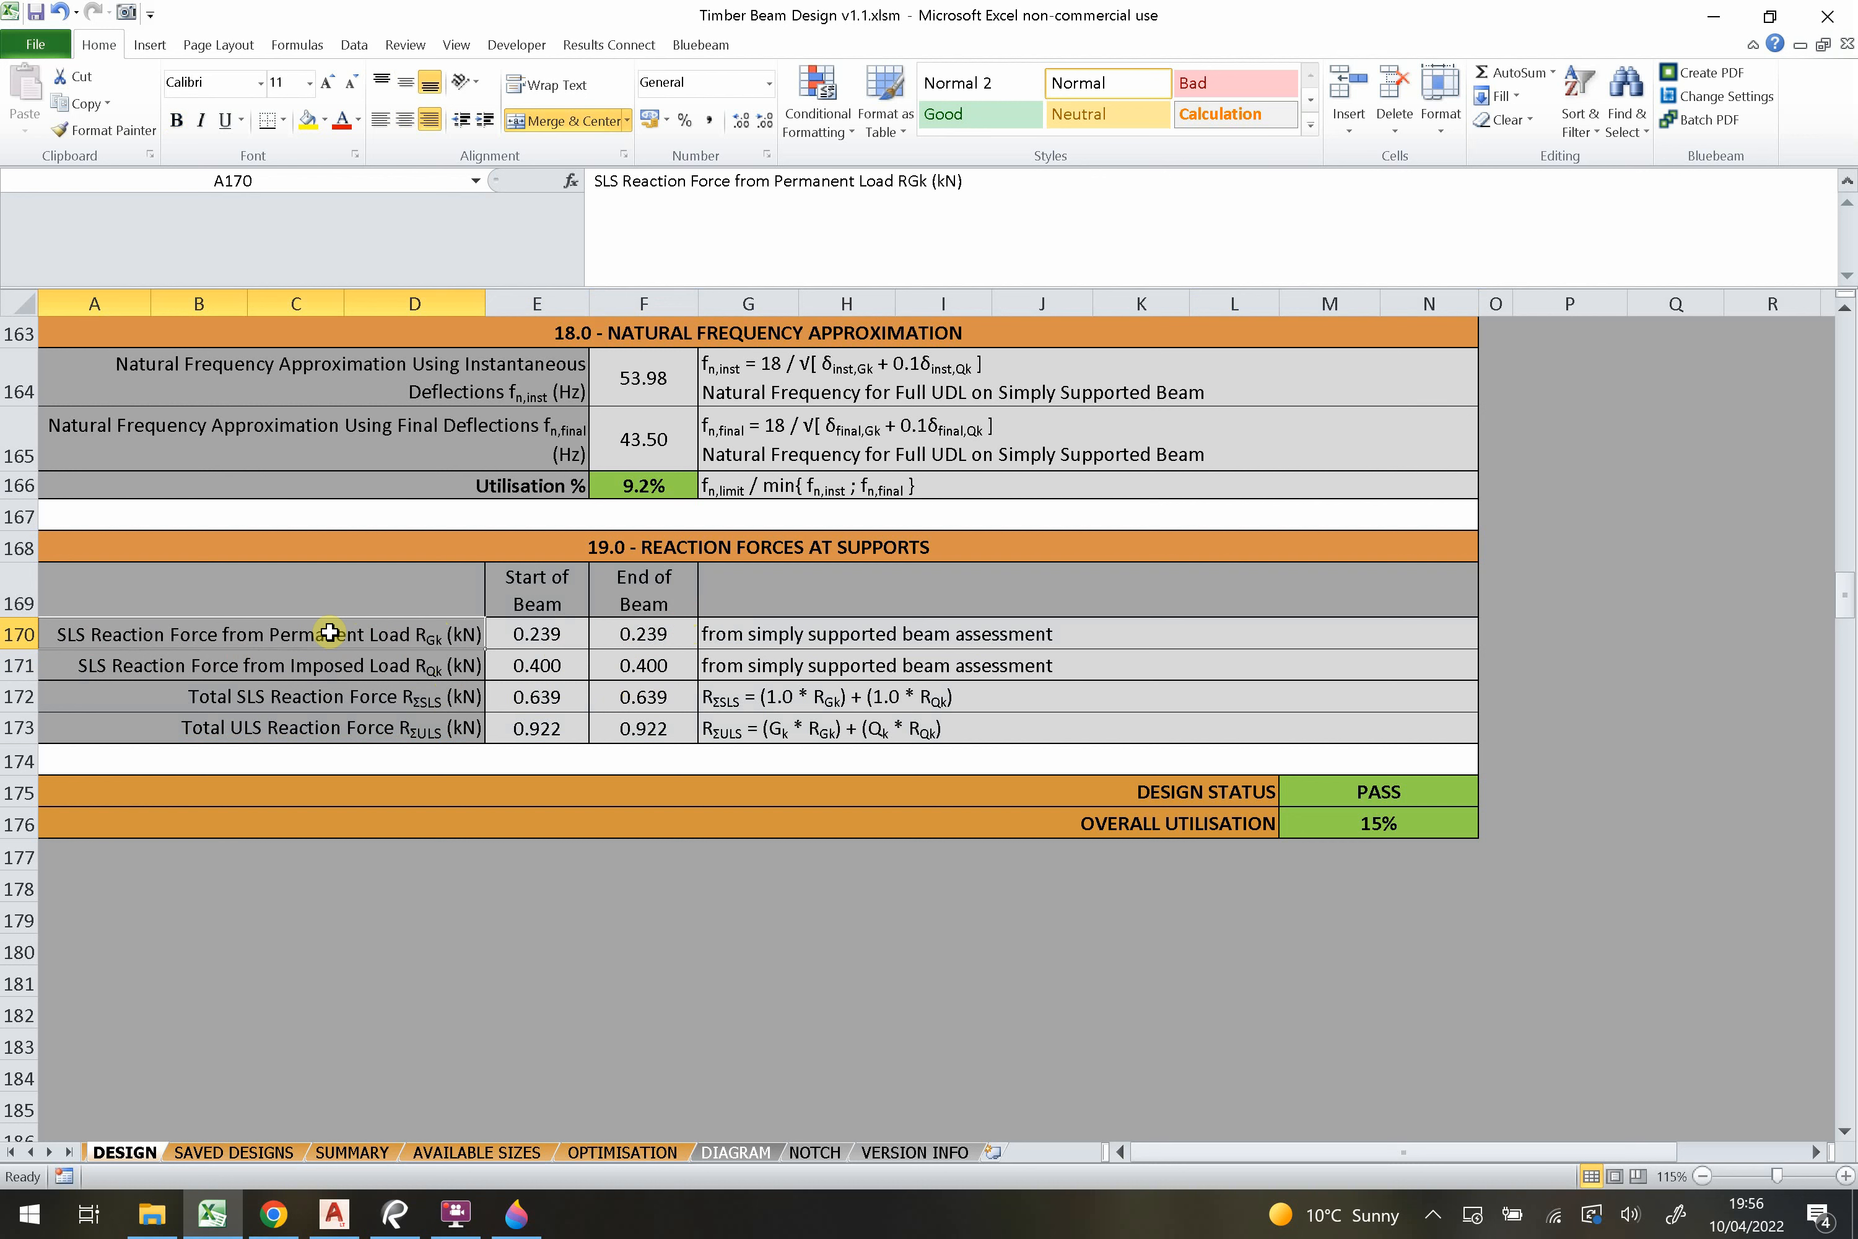
pyautogui.click(365, 664)
pyautogui.click(520, 697)
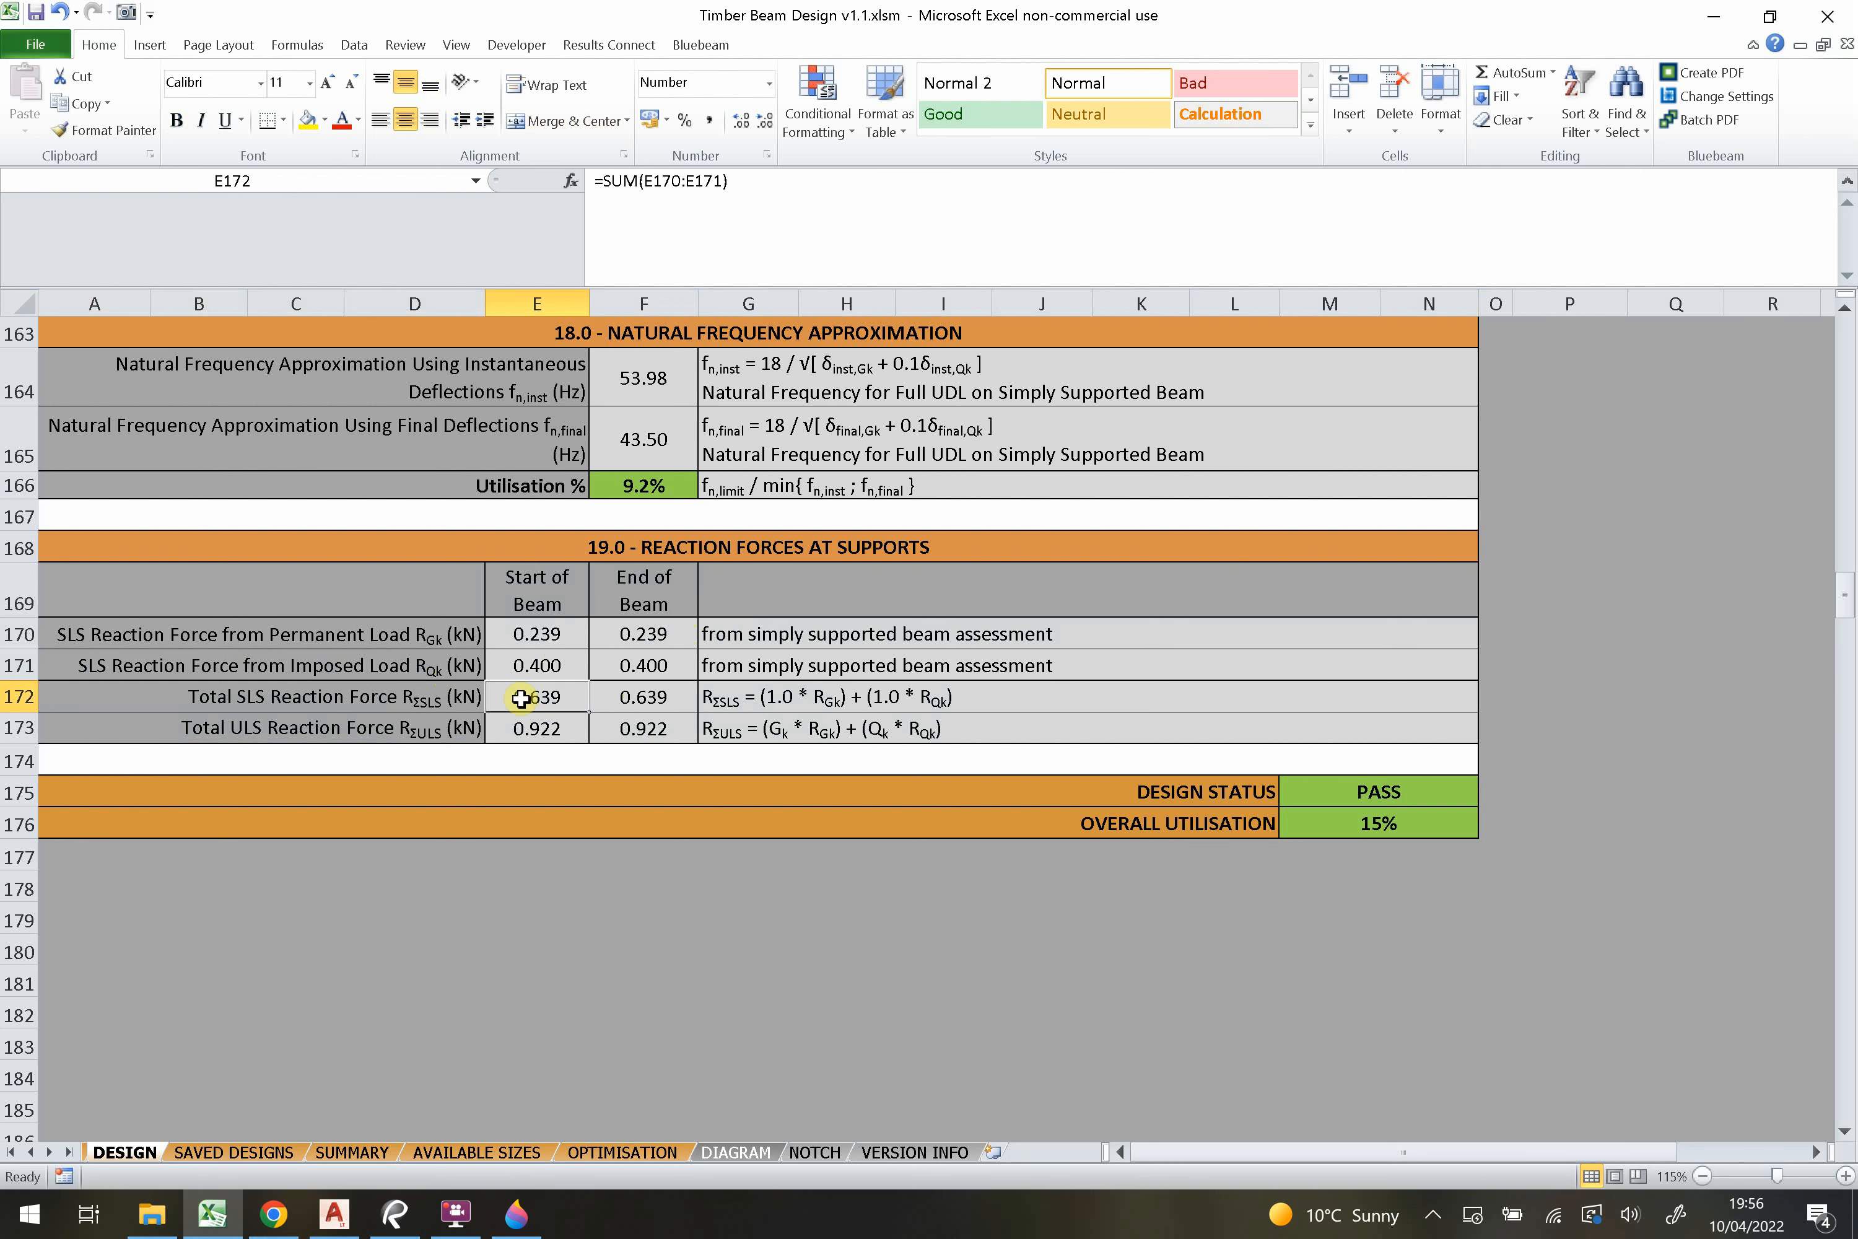
# Examine the total ULS reaction row and the reaction equations, plus the design status and overall utilisation formulas in M175 and M176.
pyautogui.click(376, 727)
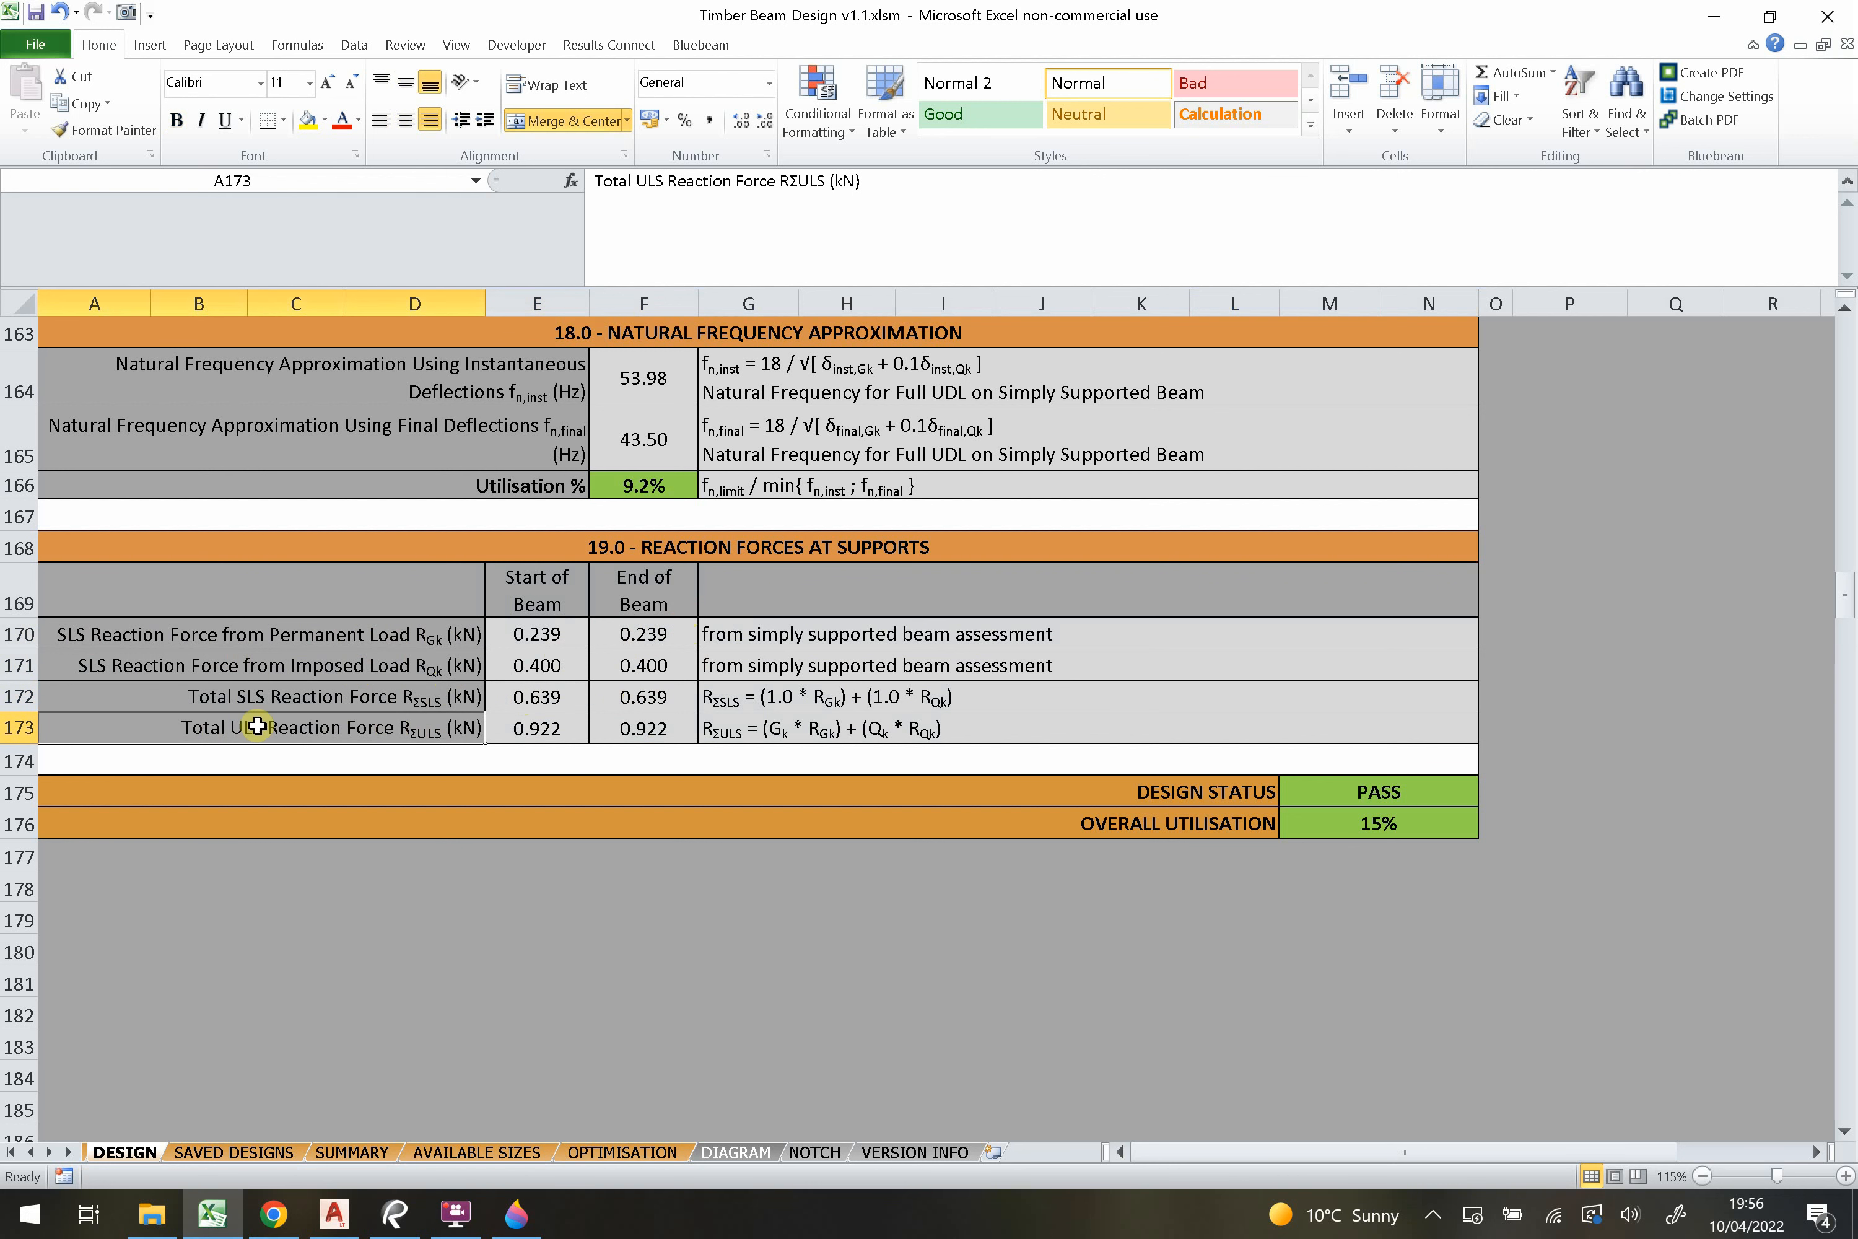
pyautogui.click(557, 584)
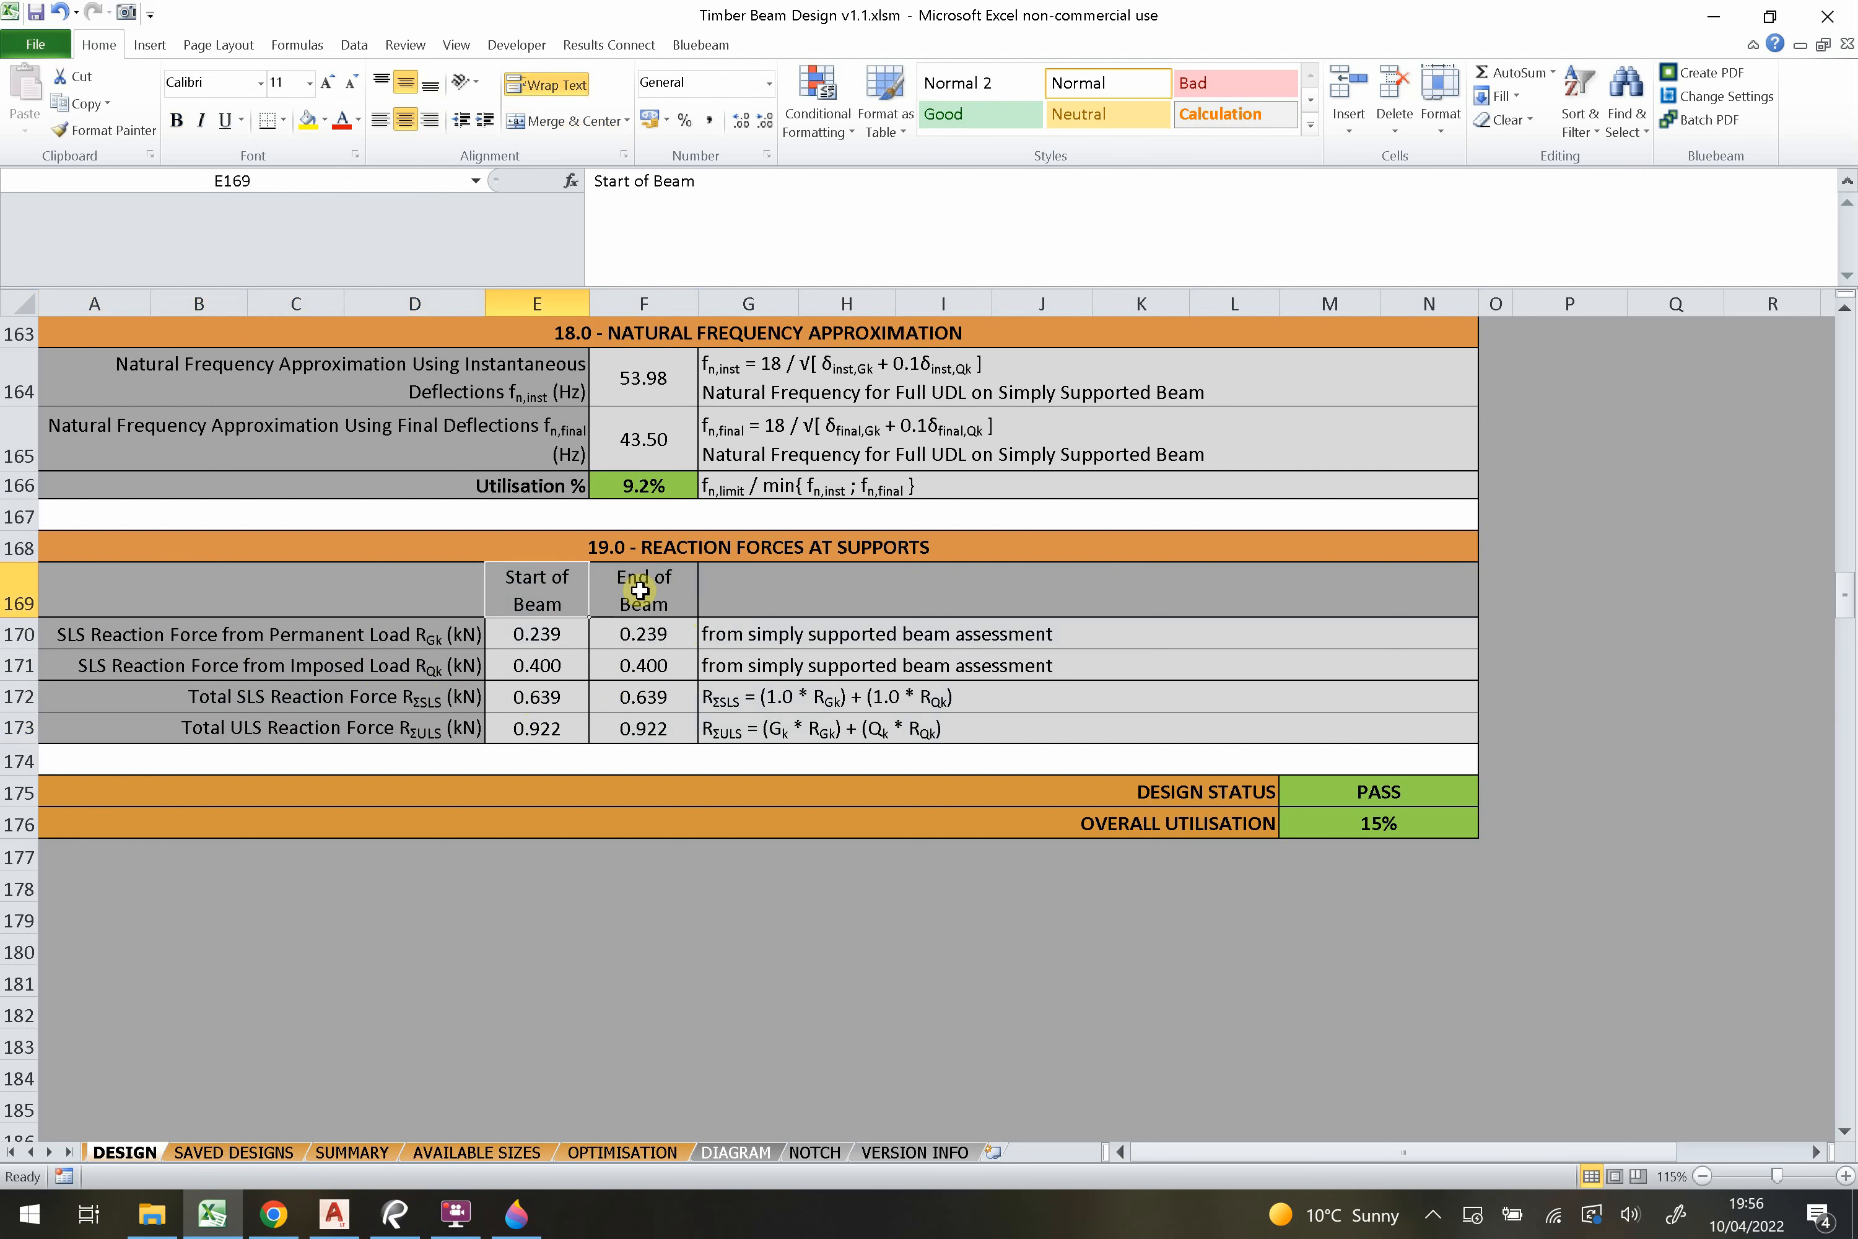
pyautogui.click(640, 591)
pyautogui.click(787, 697)
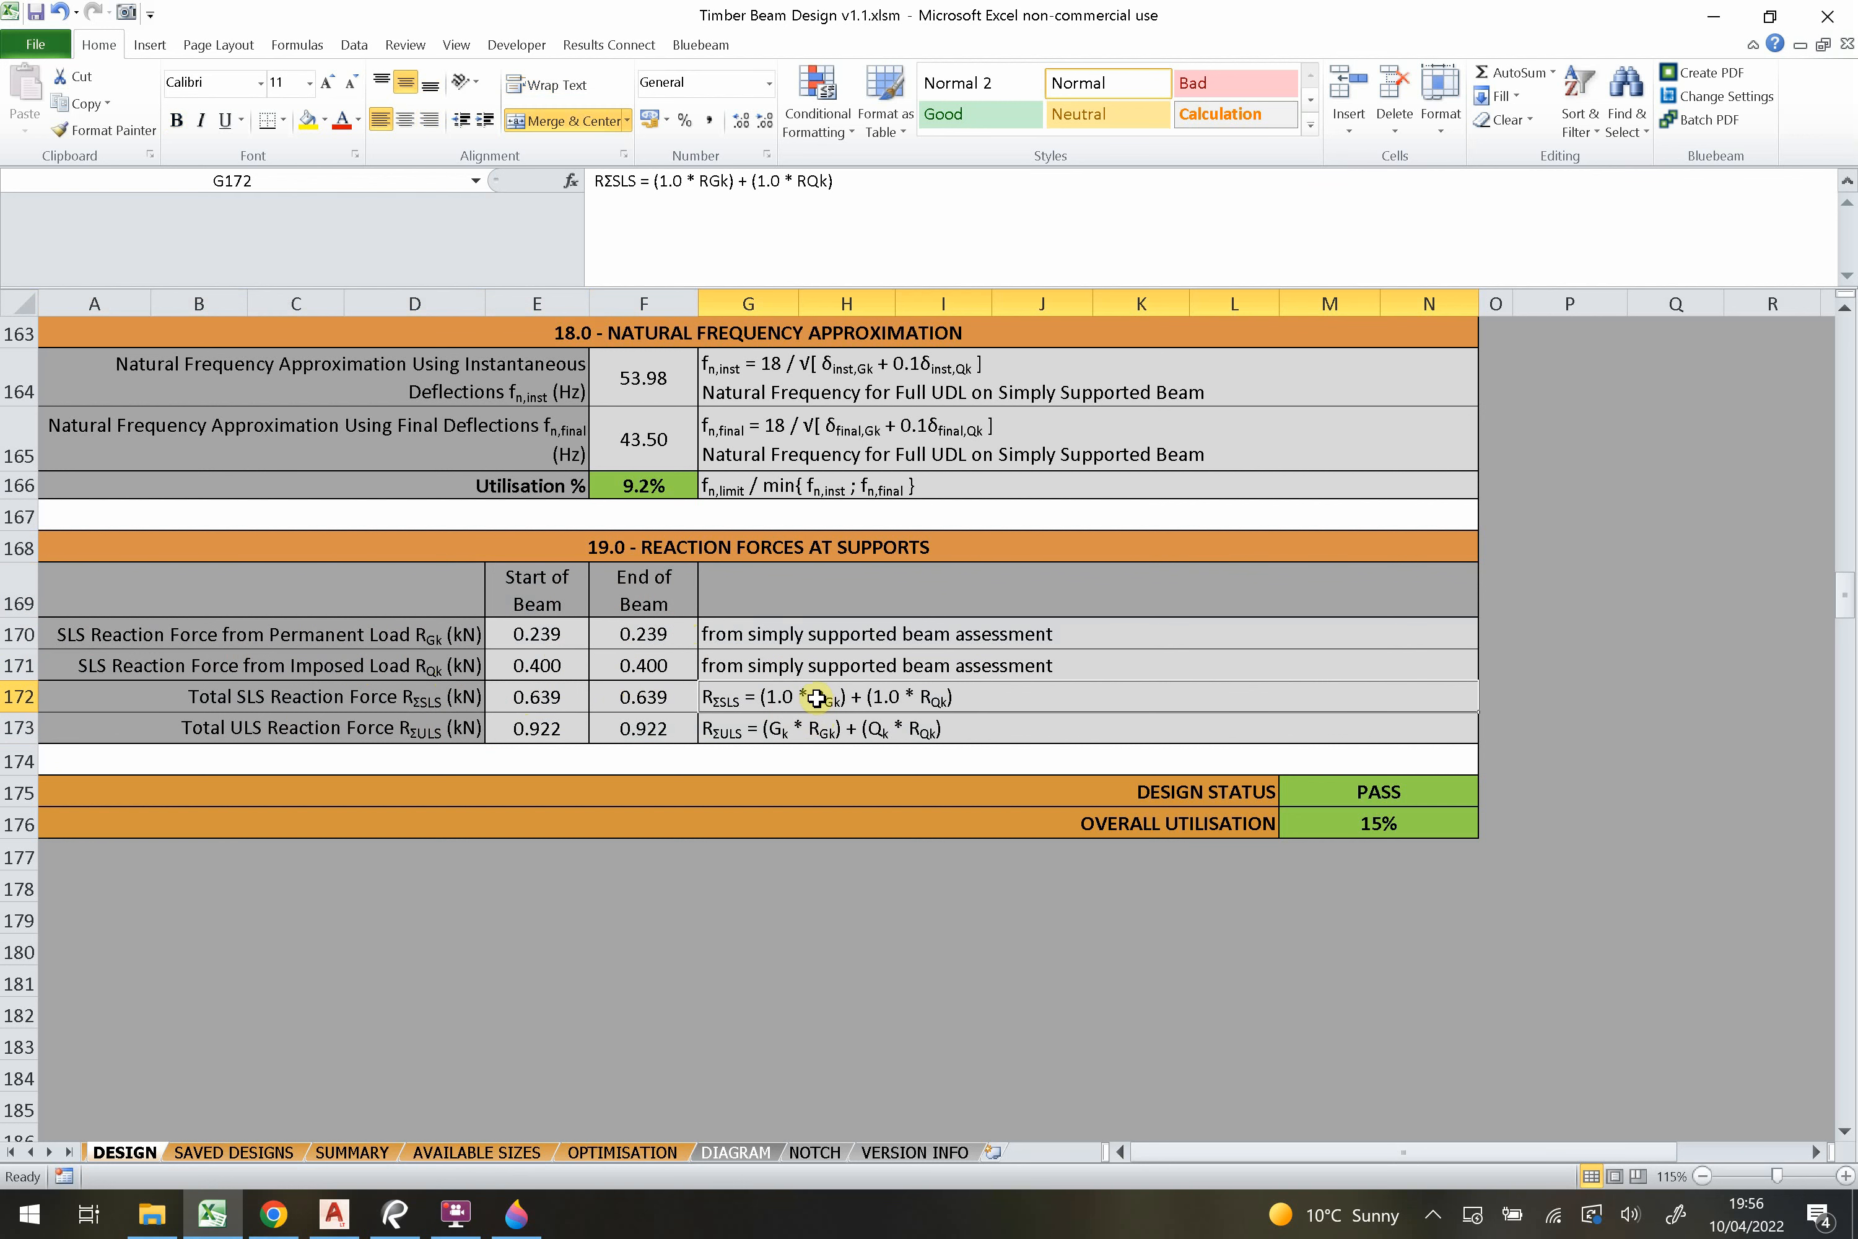
pyautogui.click(1329, 796)
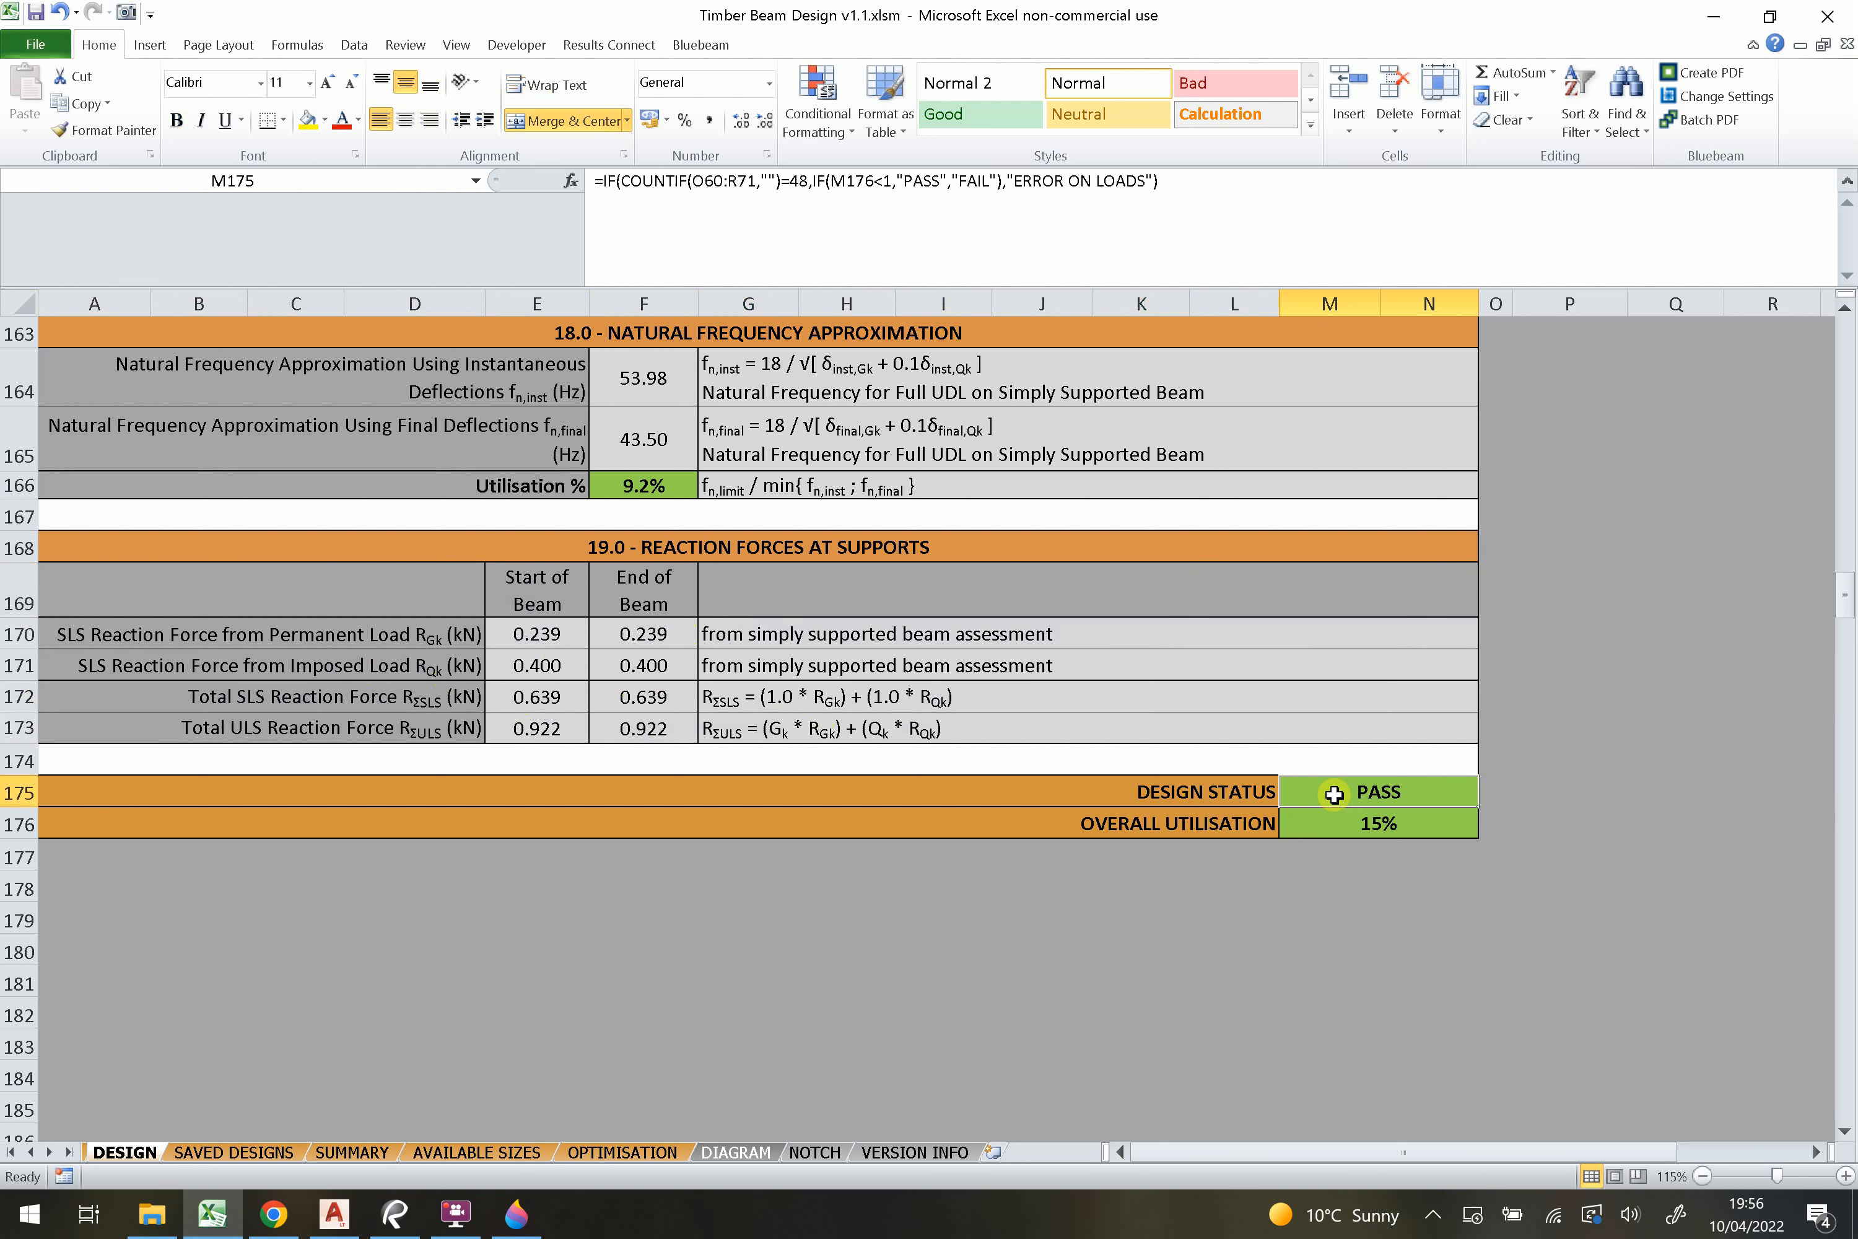
pyautogui.click(1339, 820)
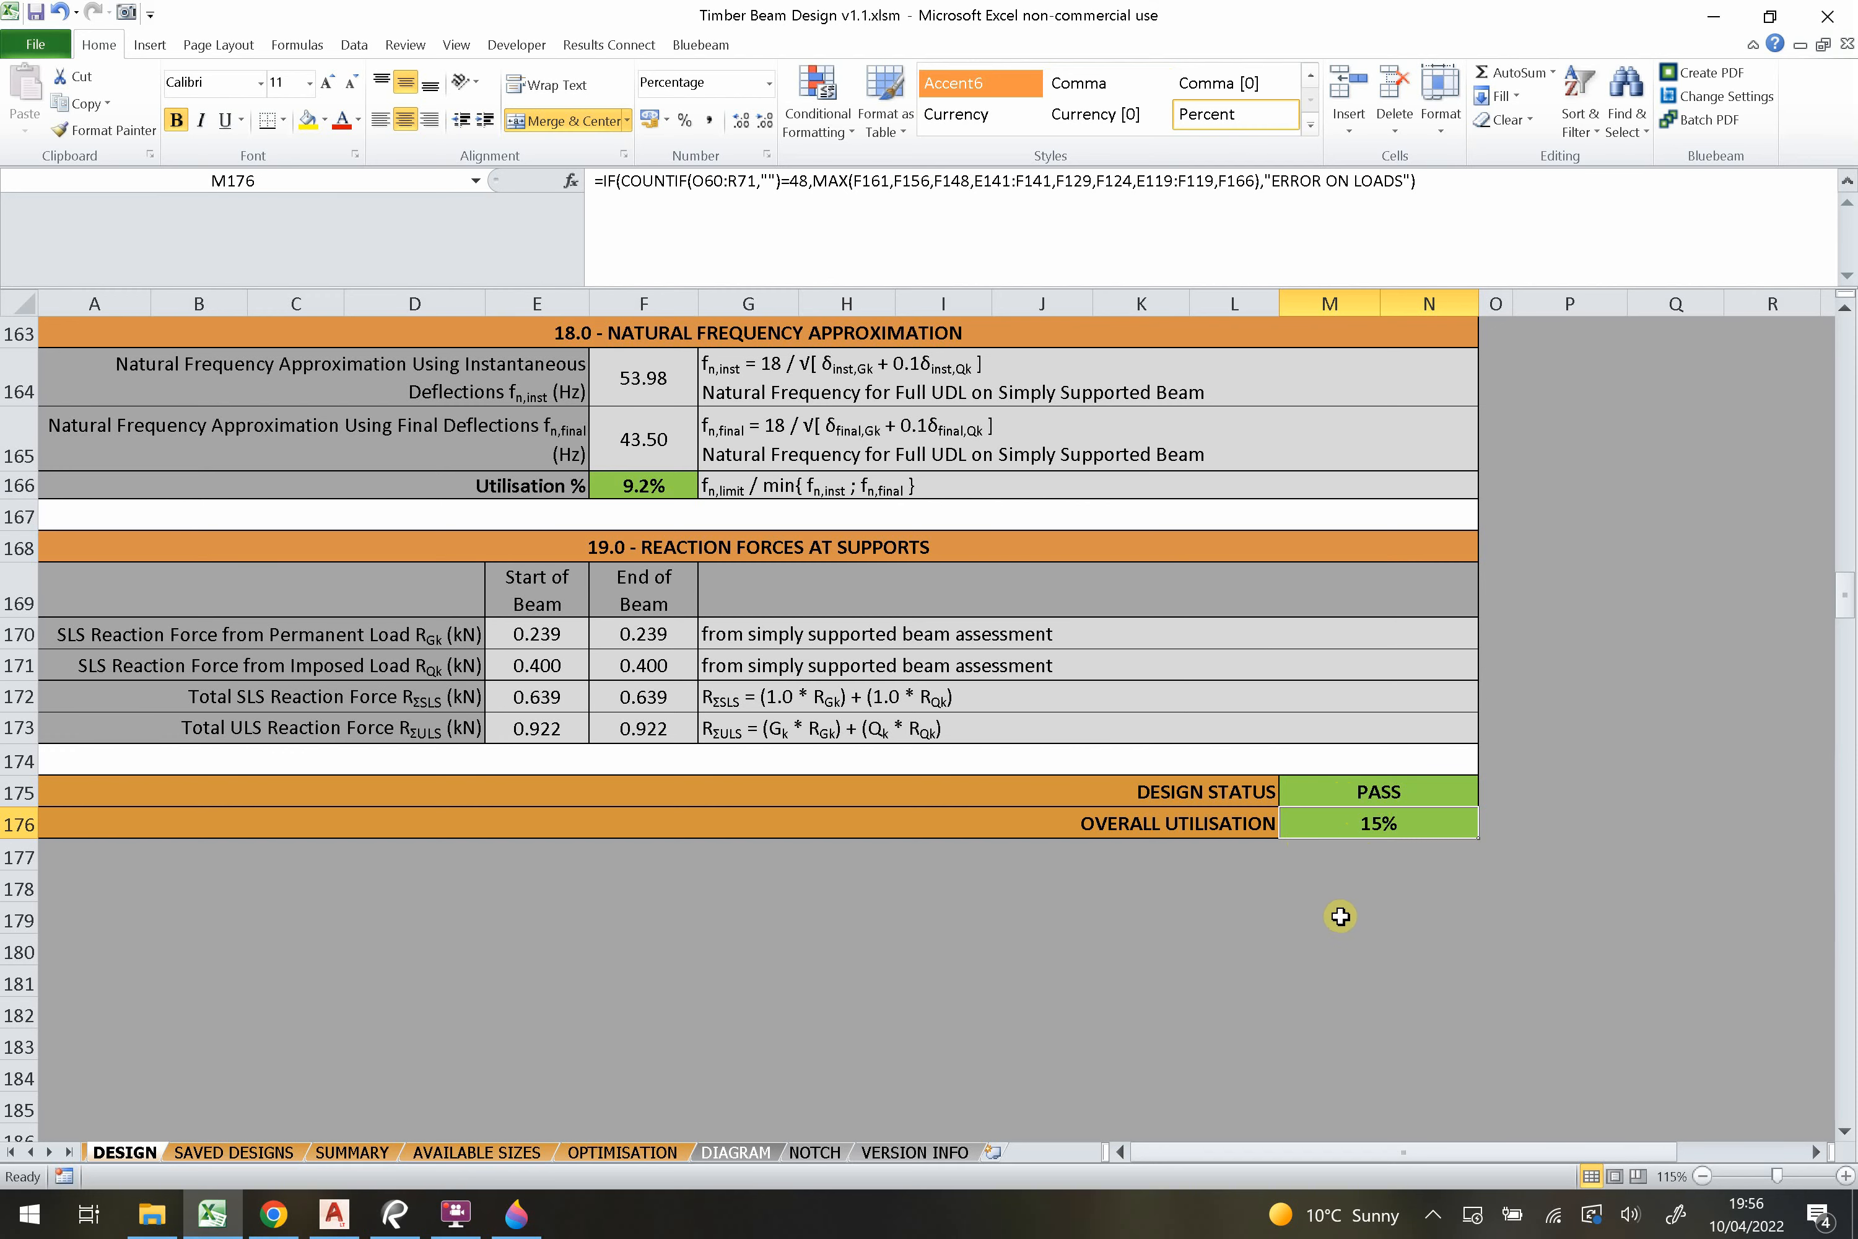
# Enter Timber Beam 1 as the description in the DESIGN sheet header.
pyautogui.scroll(1, 1332, 757)
pyautogui.scroll(20, 1332, 757)
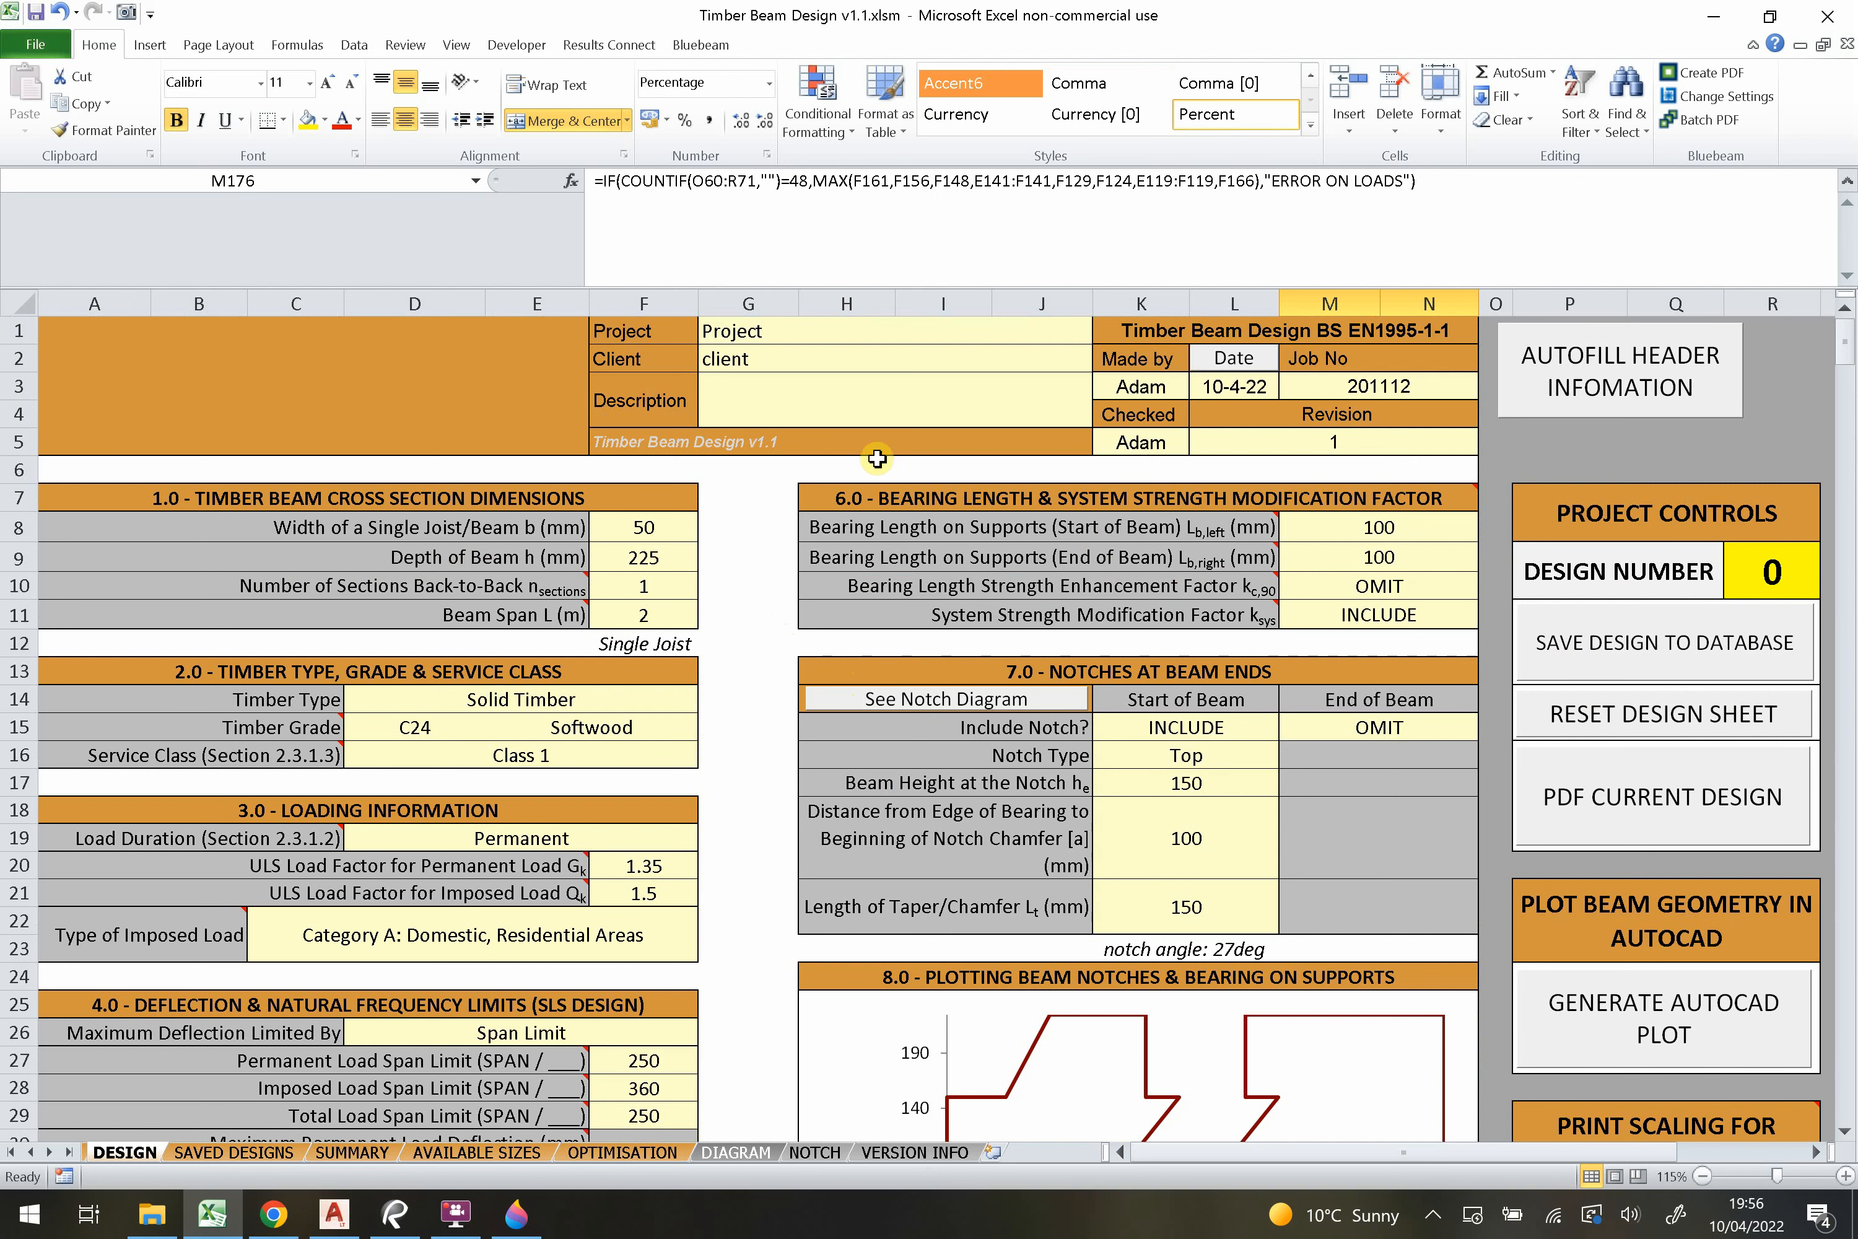
pyautogui.click(832, 416)
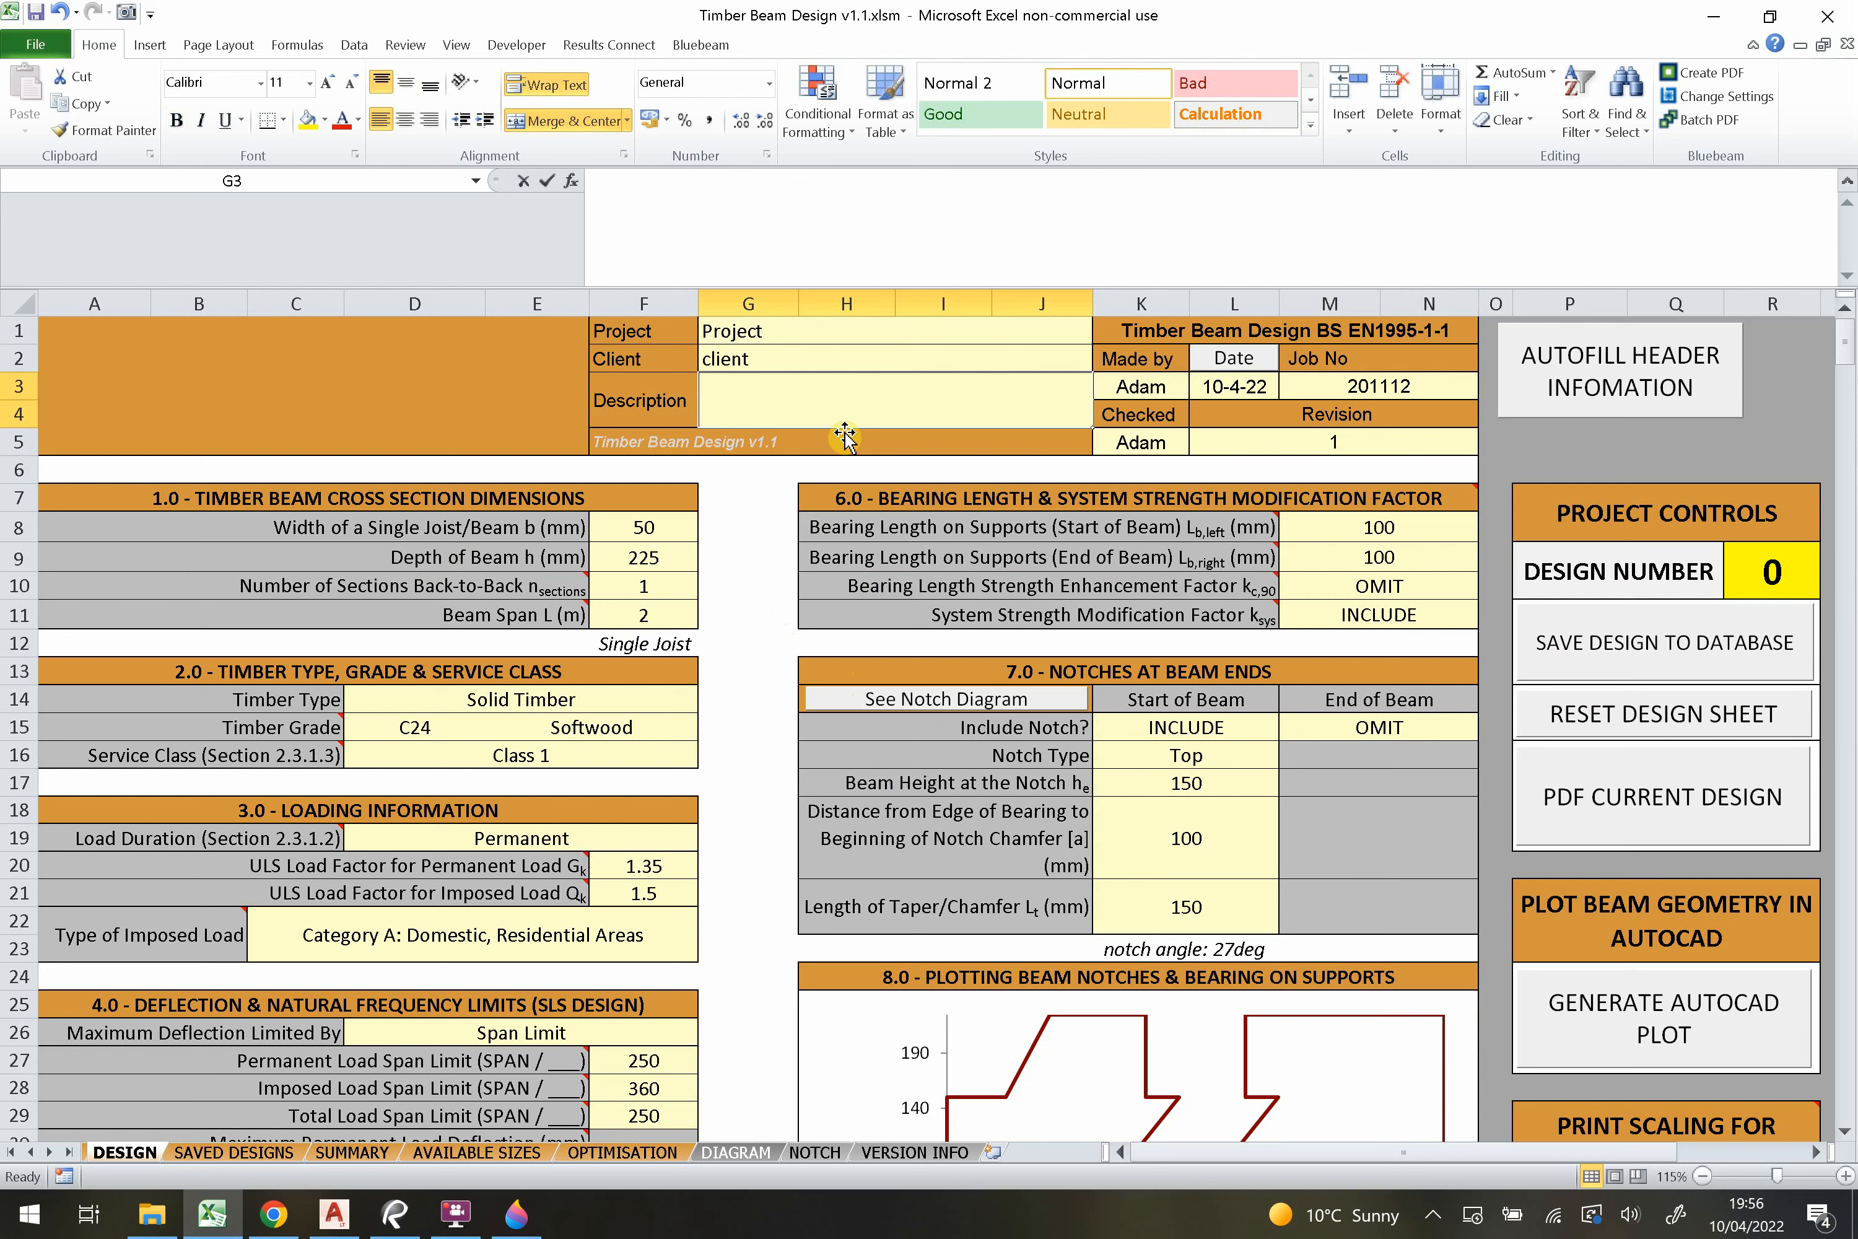
pyautogui.write('Timber B')
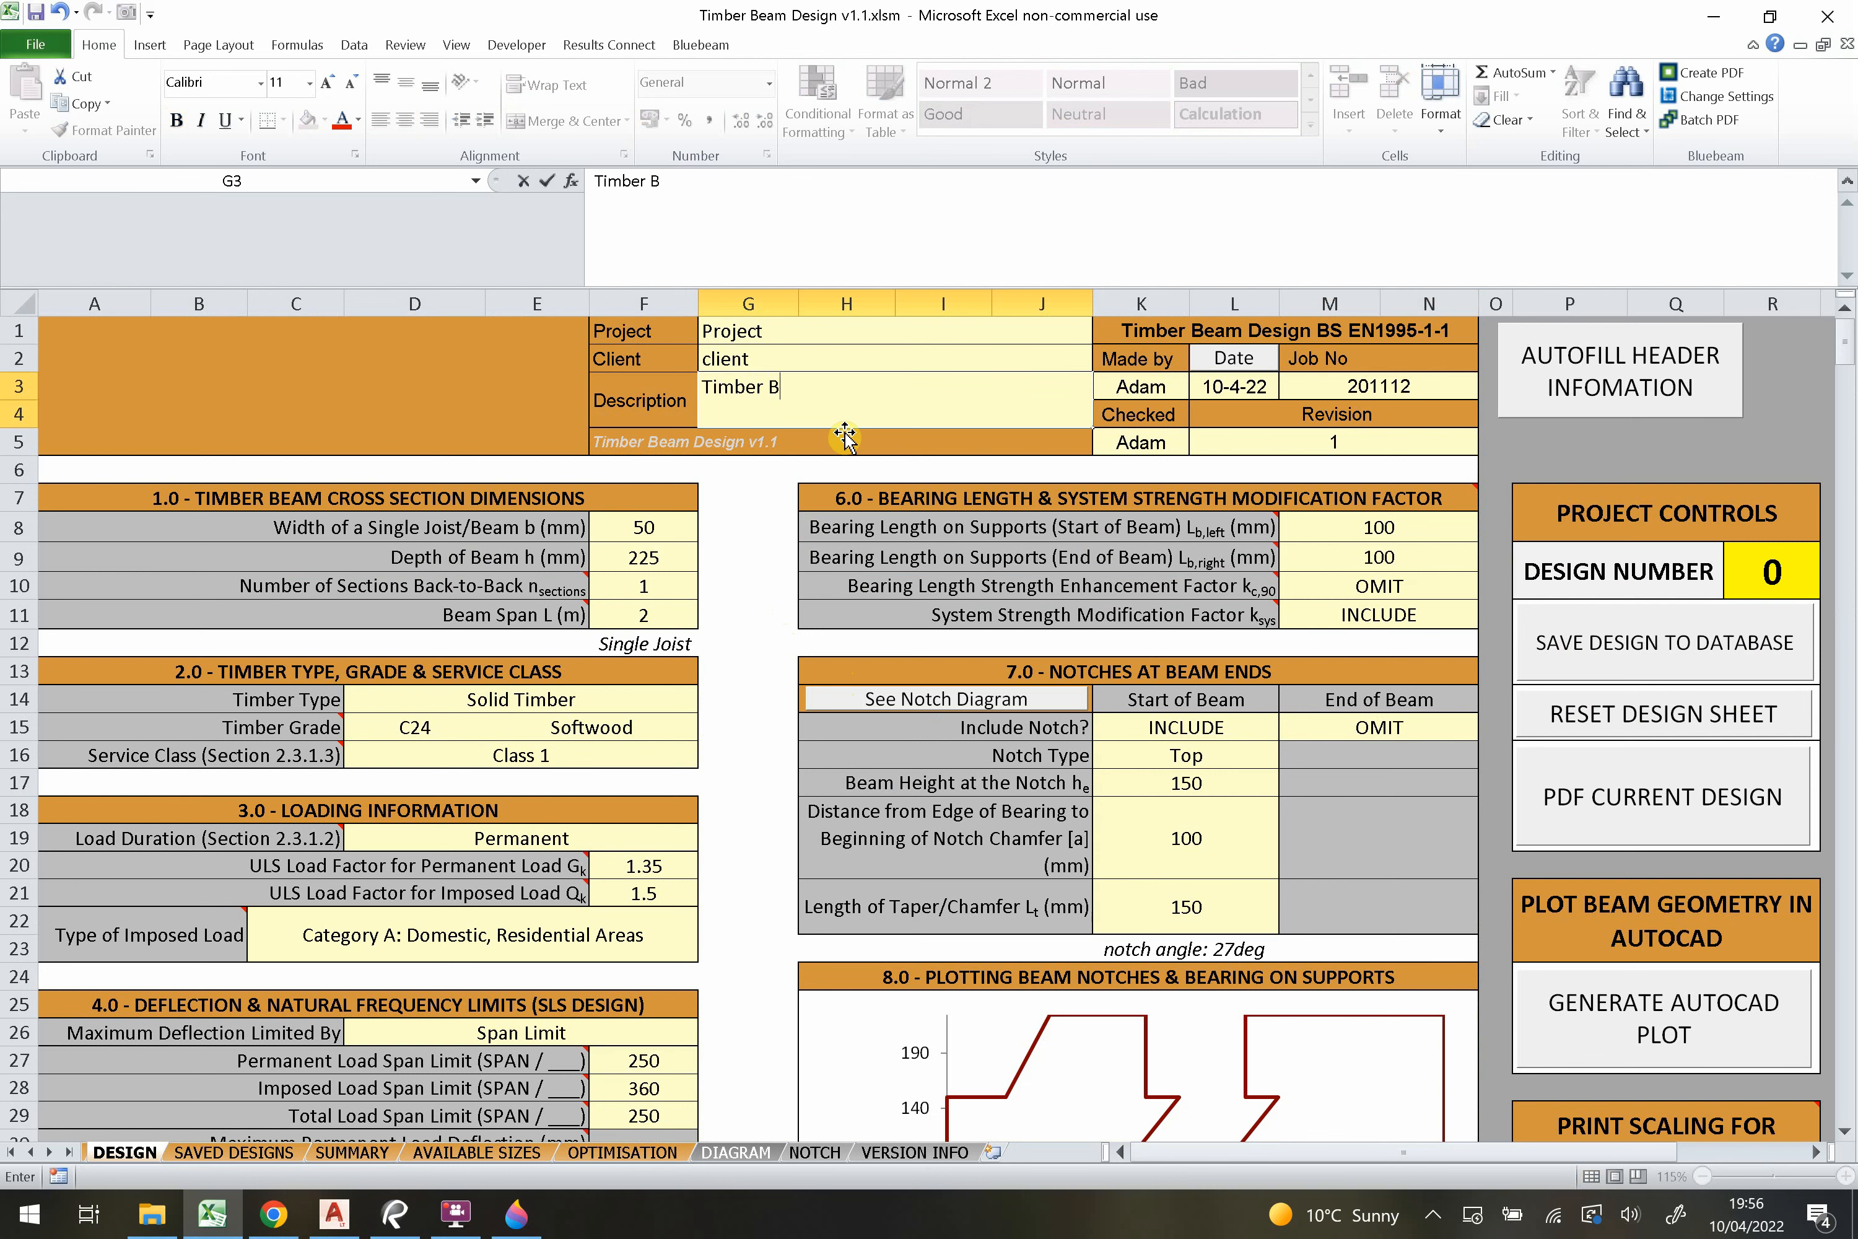
pyautogui.write('eam 1')
pyautogui.press('Return')
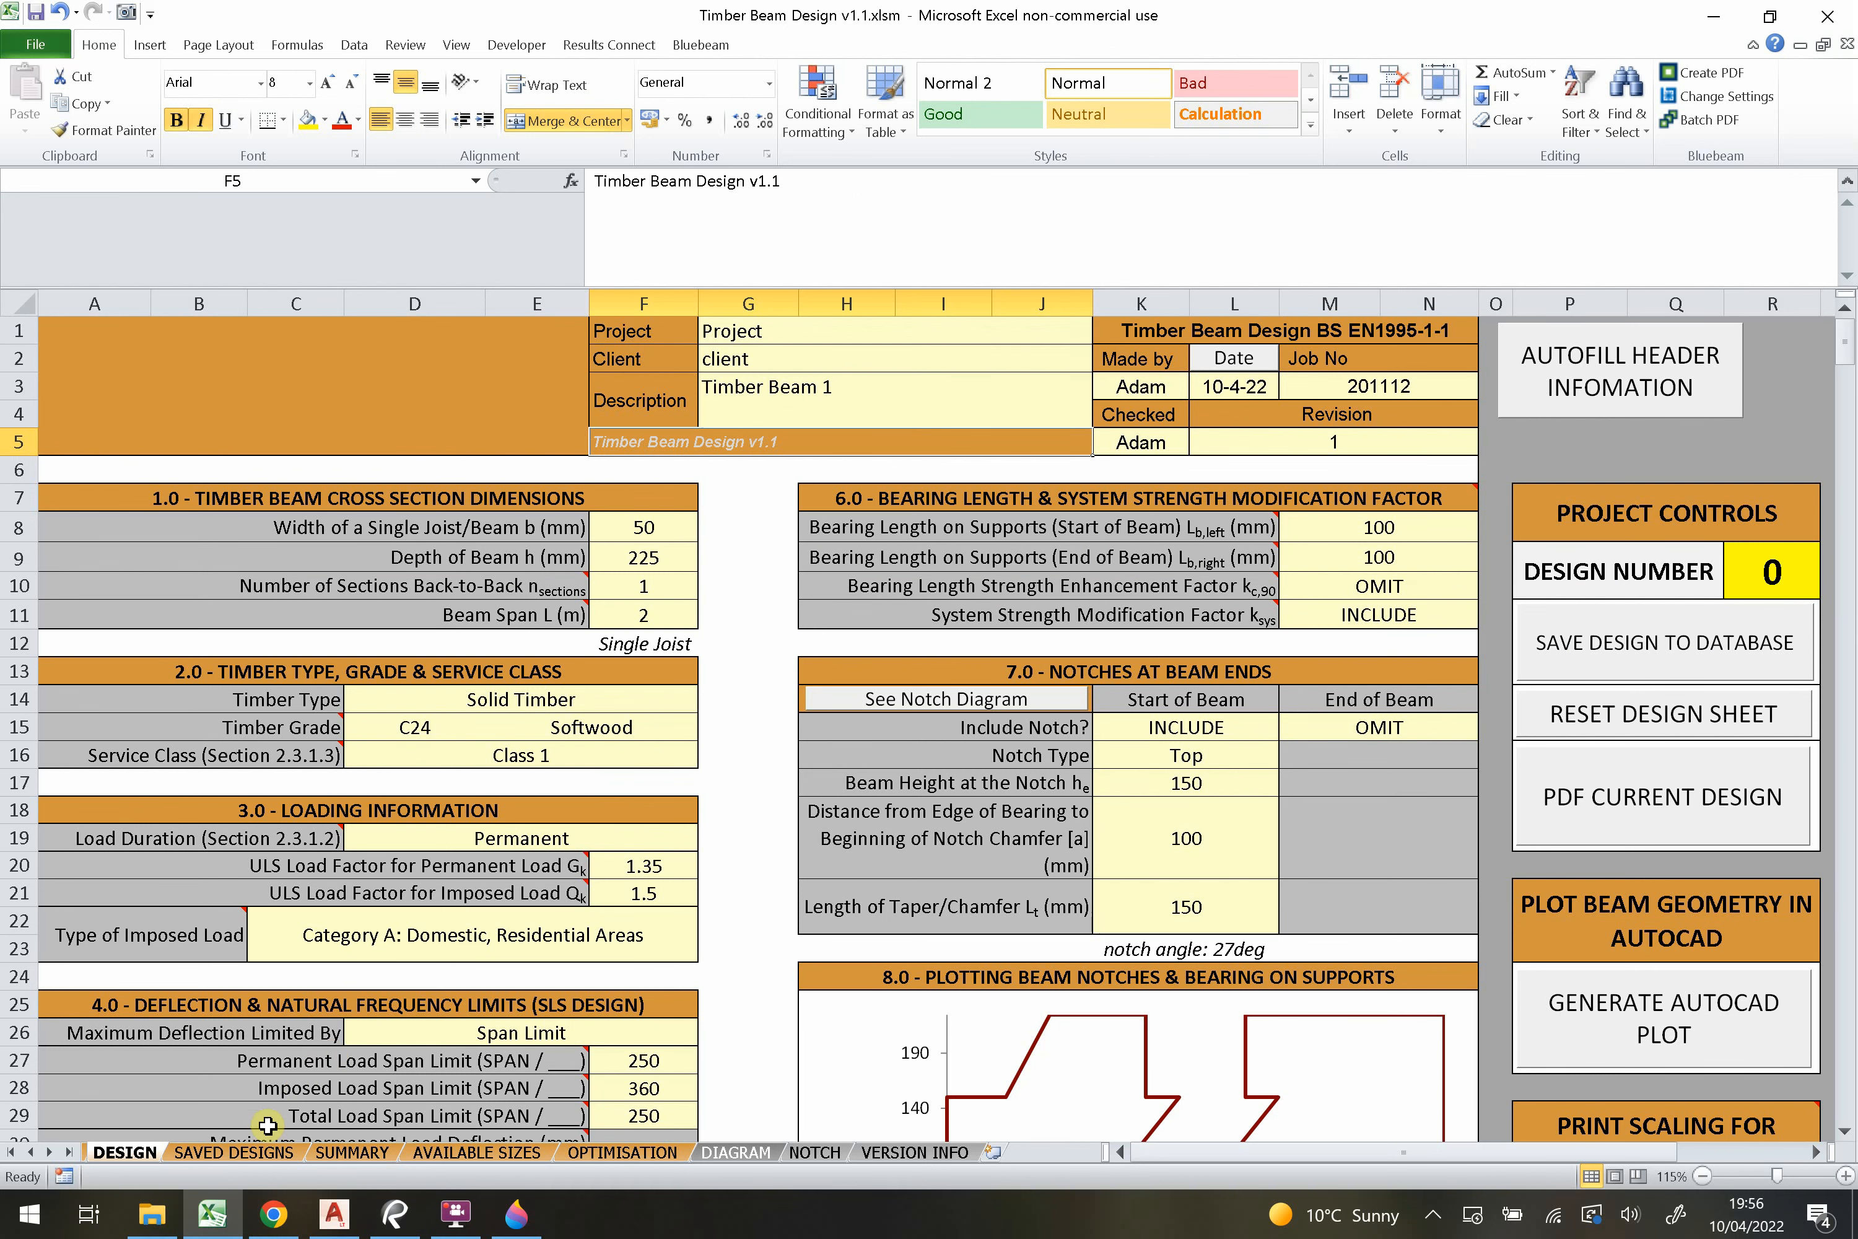
# Save the Timber Beam 1 design to the database under design number 0 and check its entry on the SAVED DESIGNS sheet.
pyautogui.click(281, 1153)
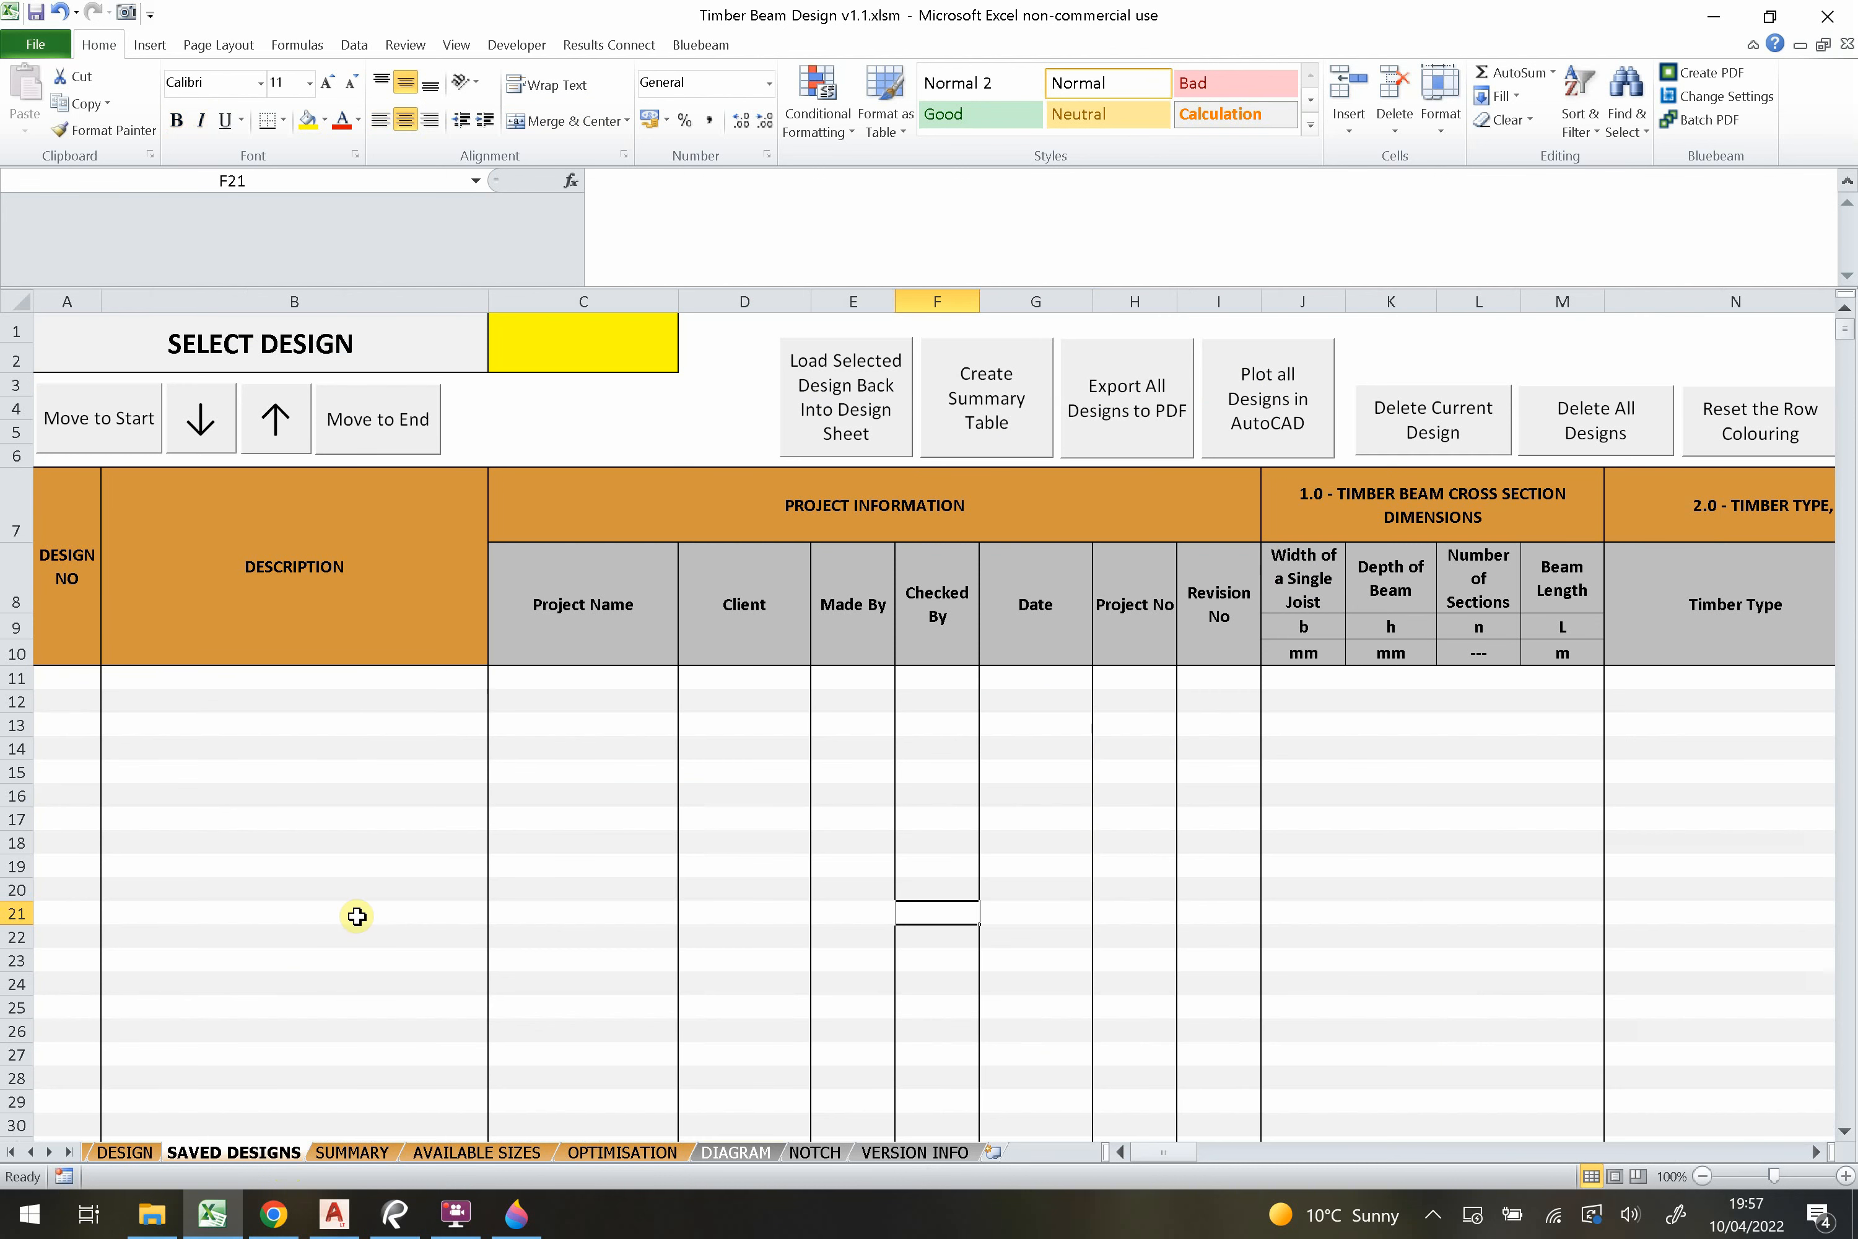
pyautogui.click(148, 1147)
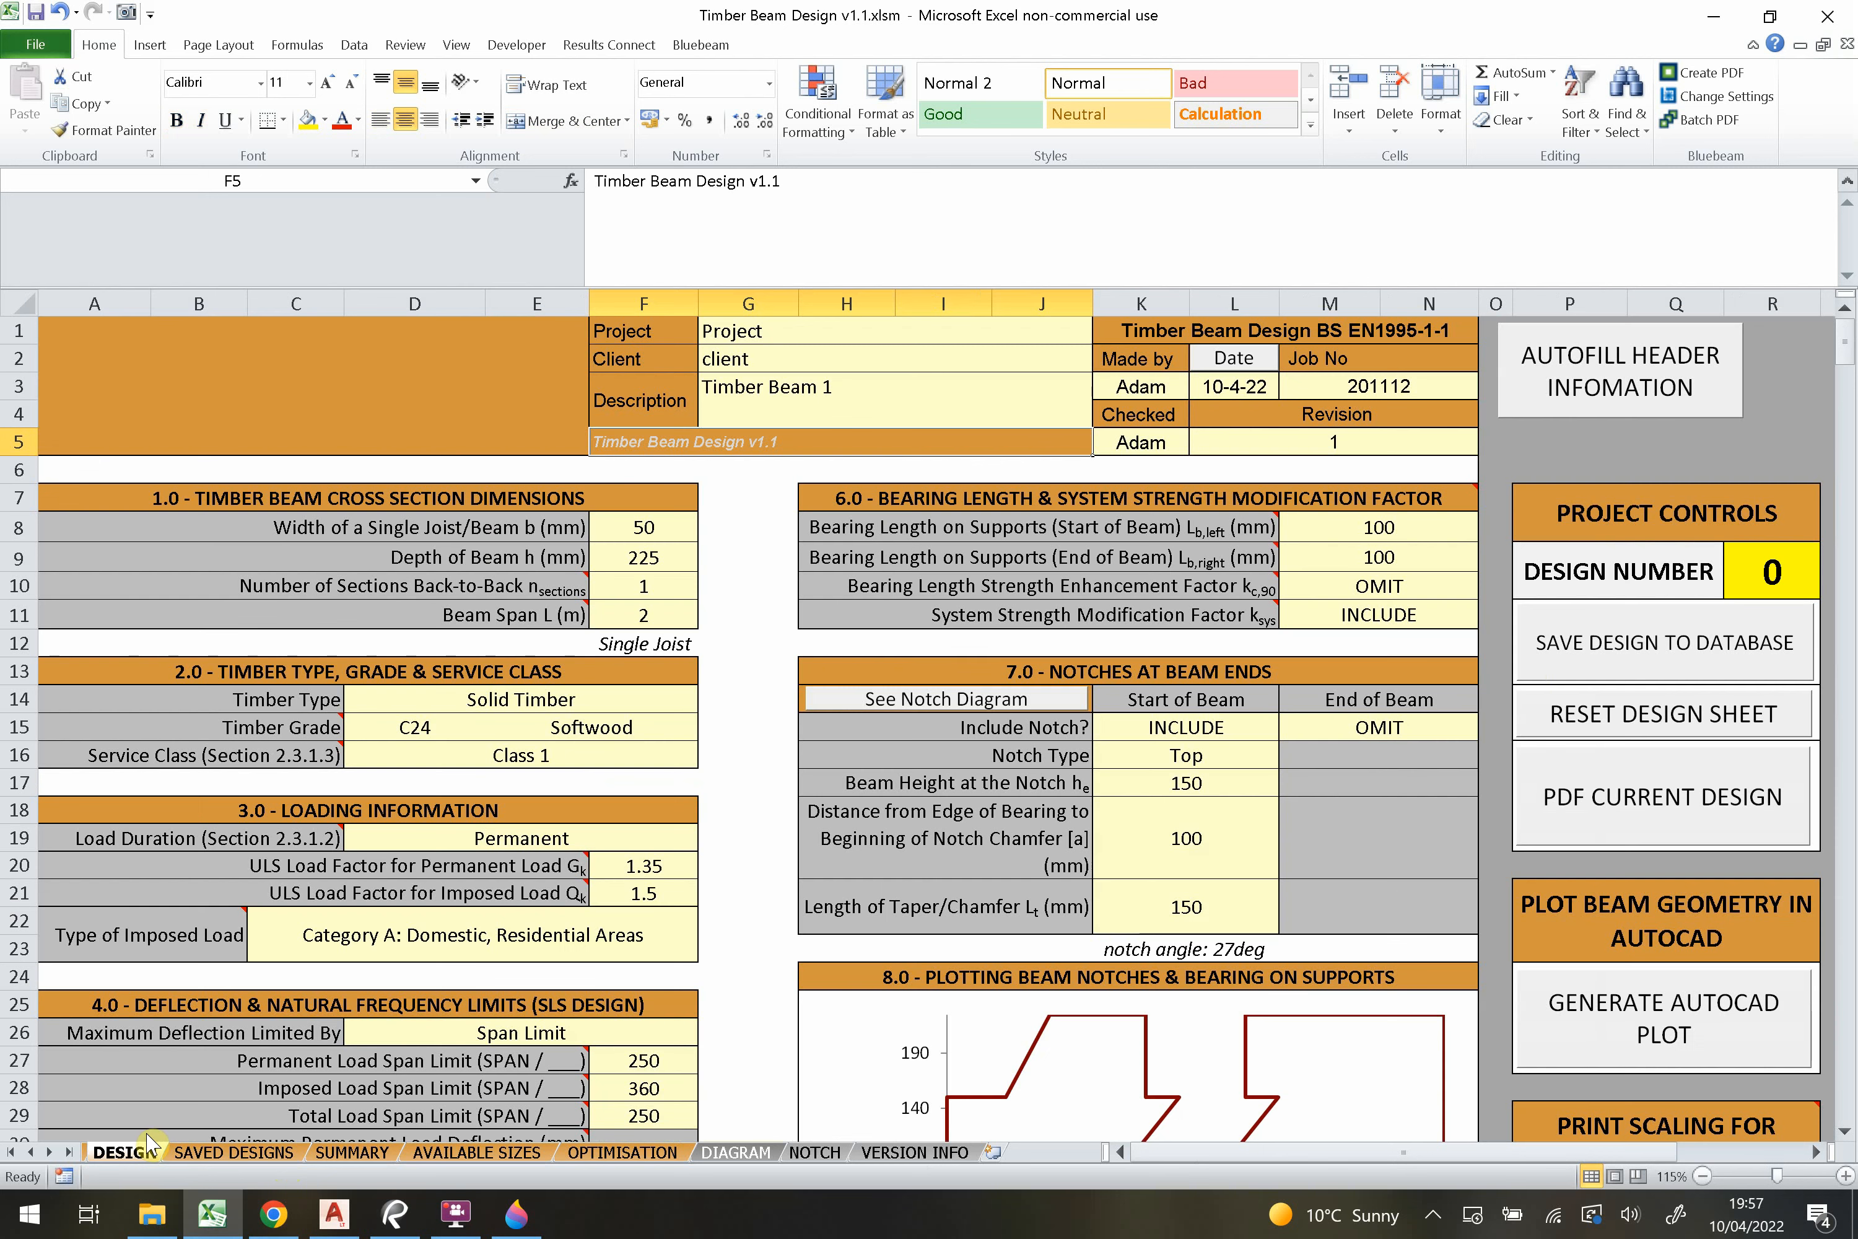
pyautogui.click(1798, 572)
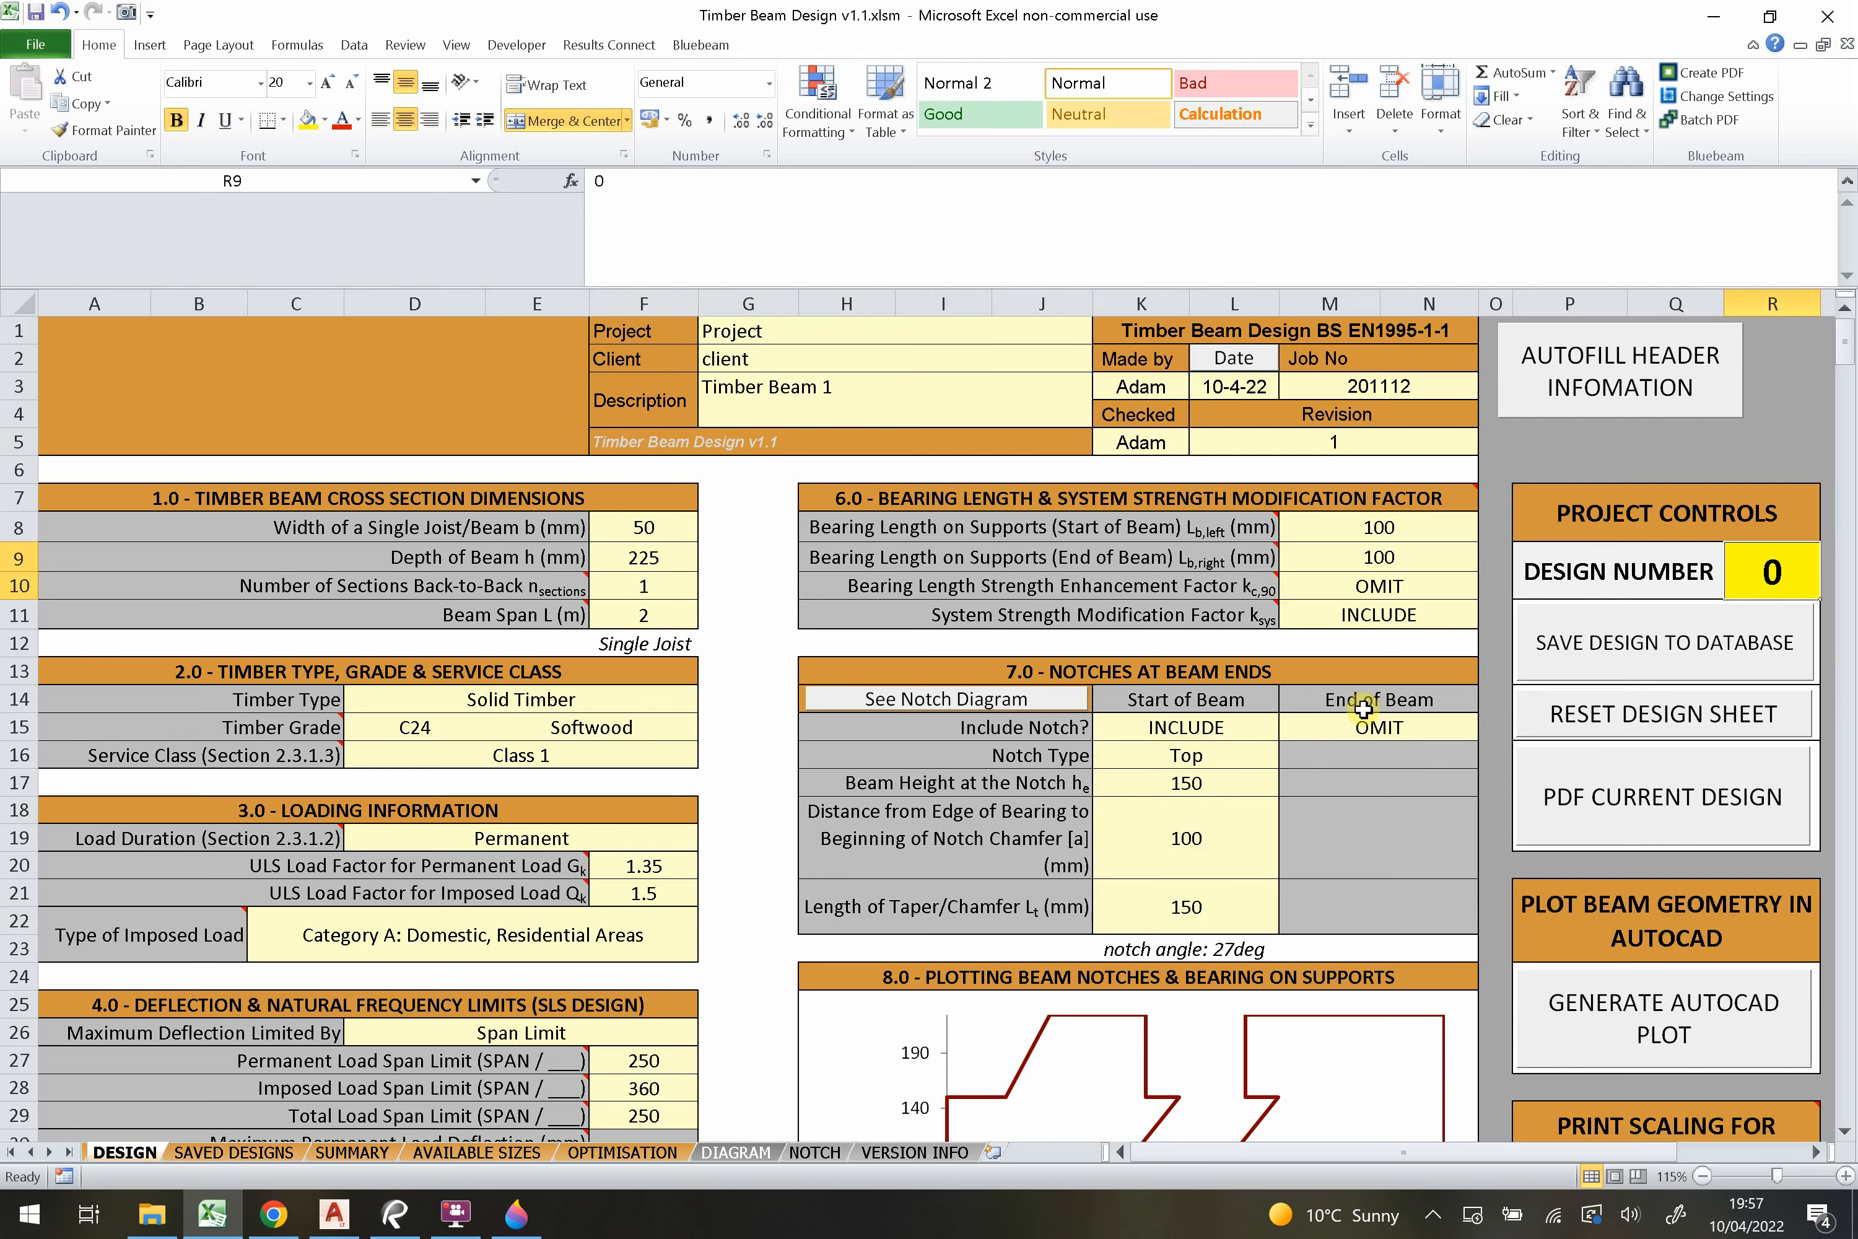
pyautogui.click(220, 1152)
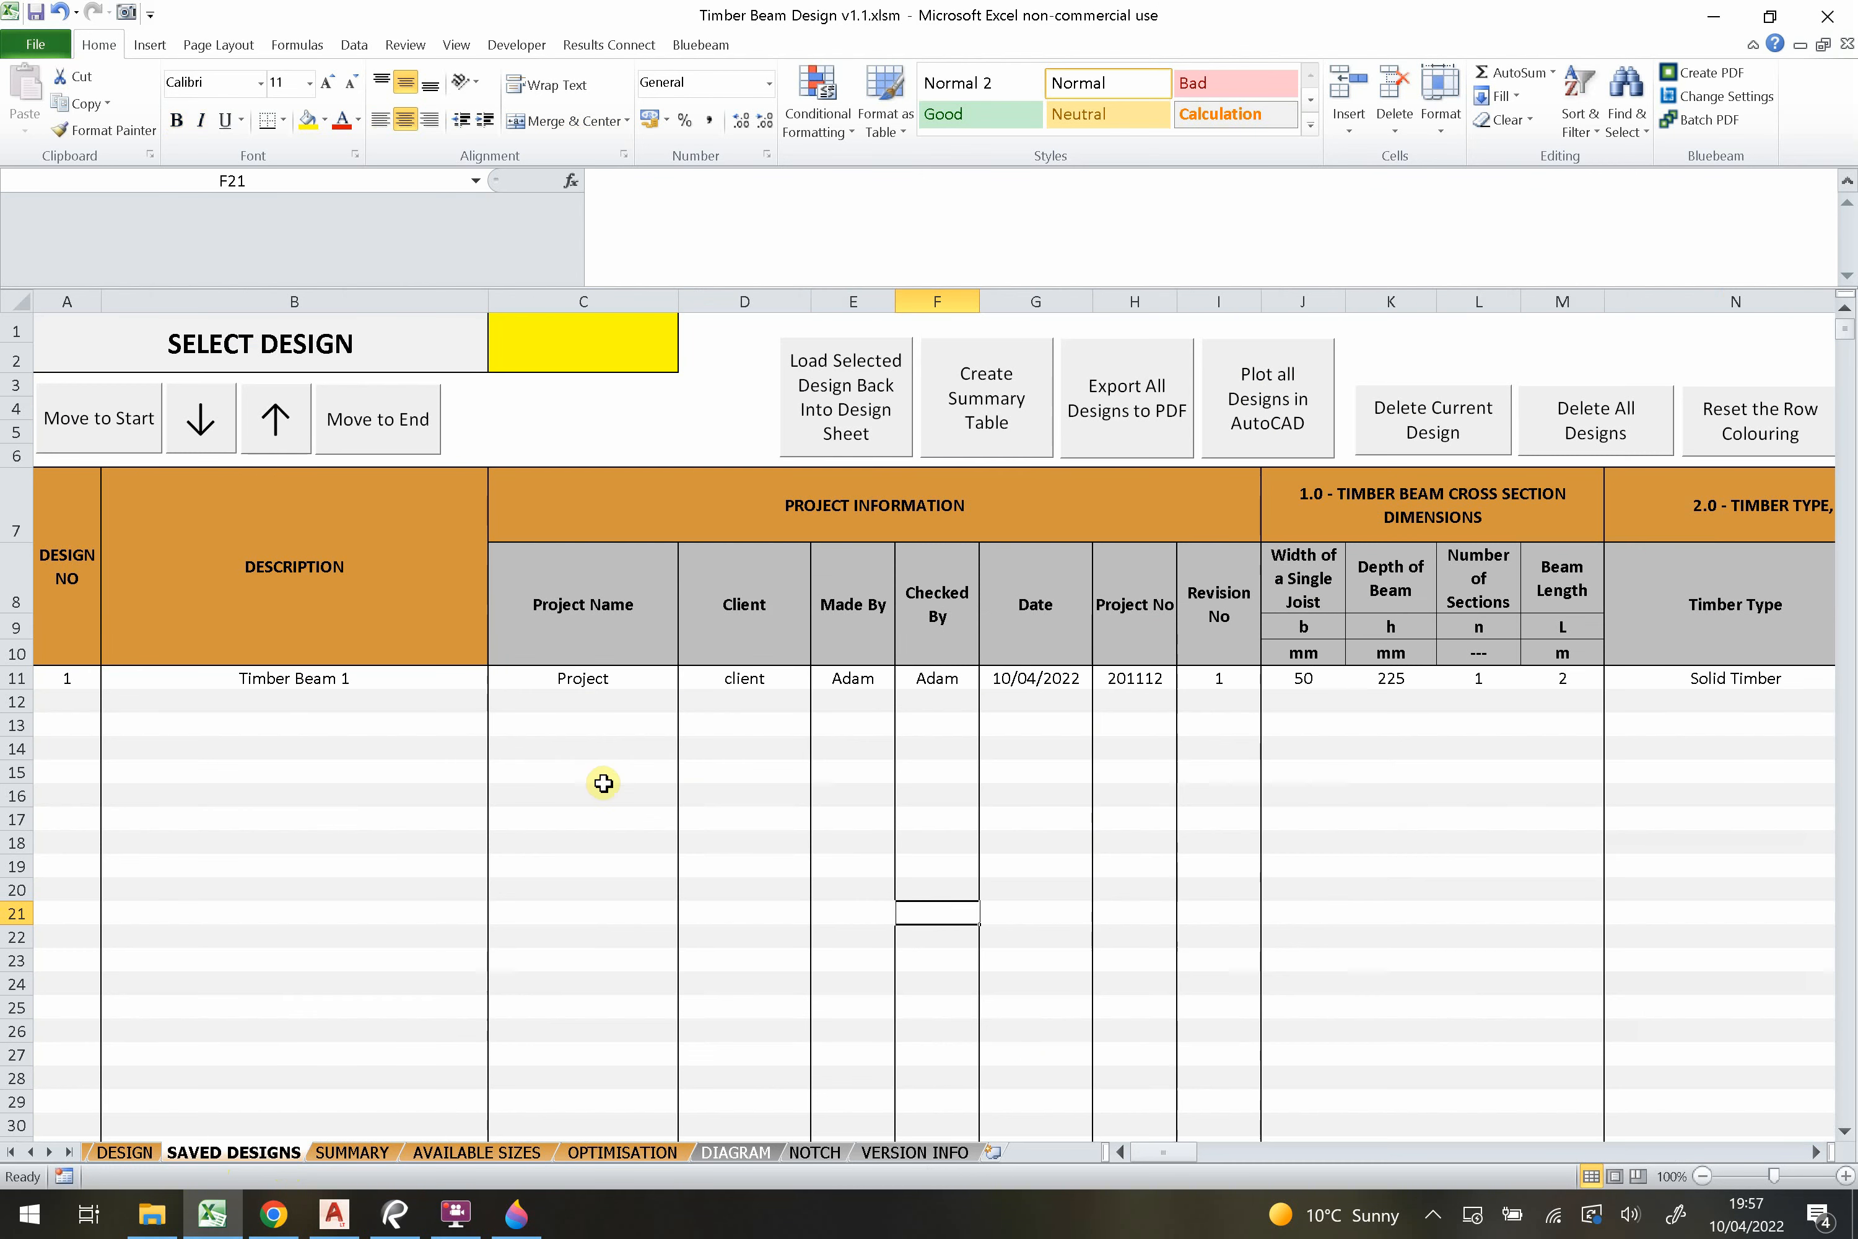
# Change the description to Timber Beam 2, save it to the database as a second design, and view the SAVED DESIGNS sheet.
pyautogui.click(125, 1152)
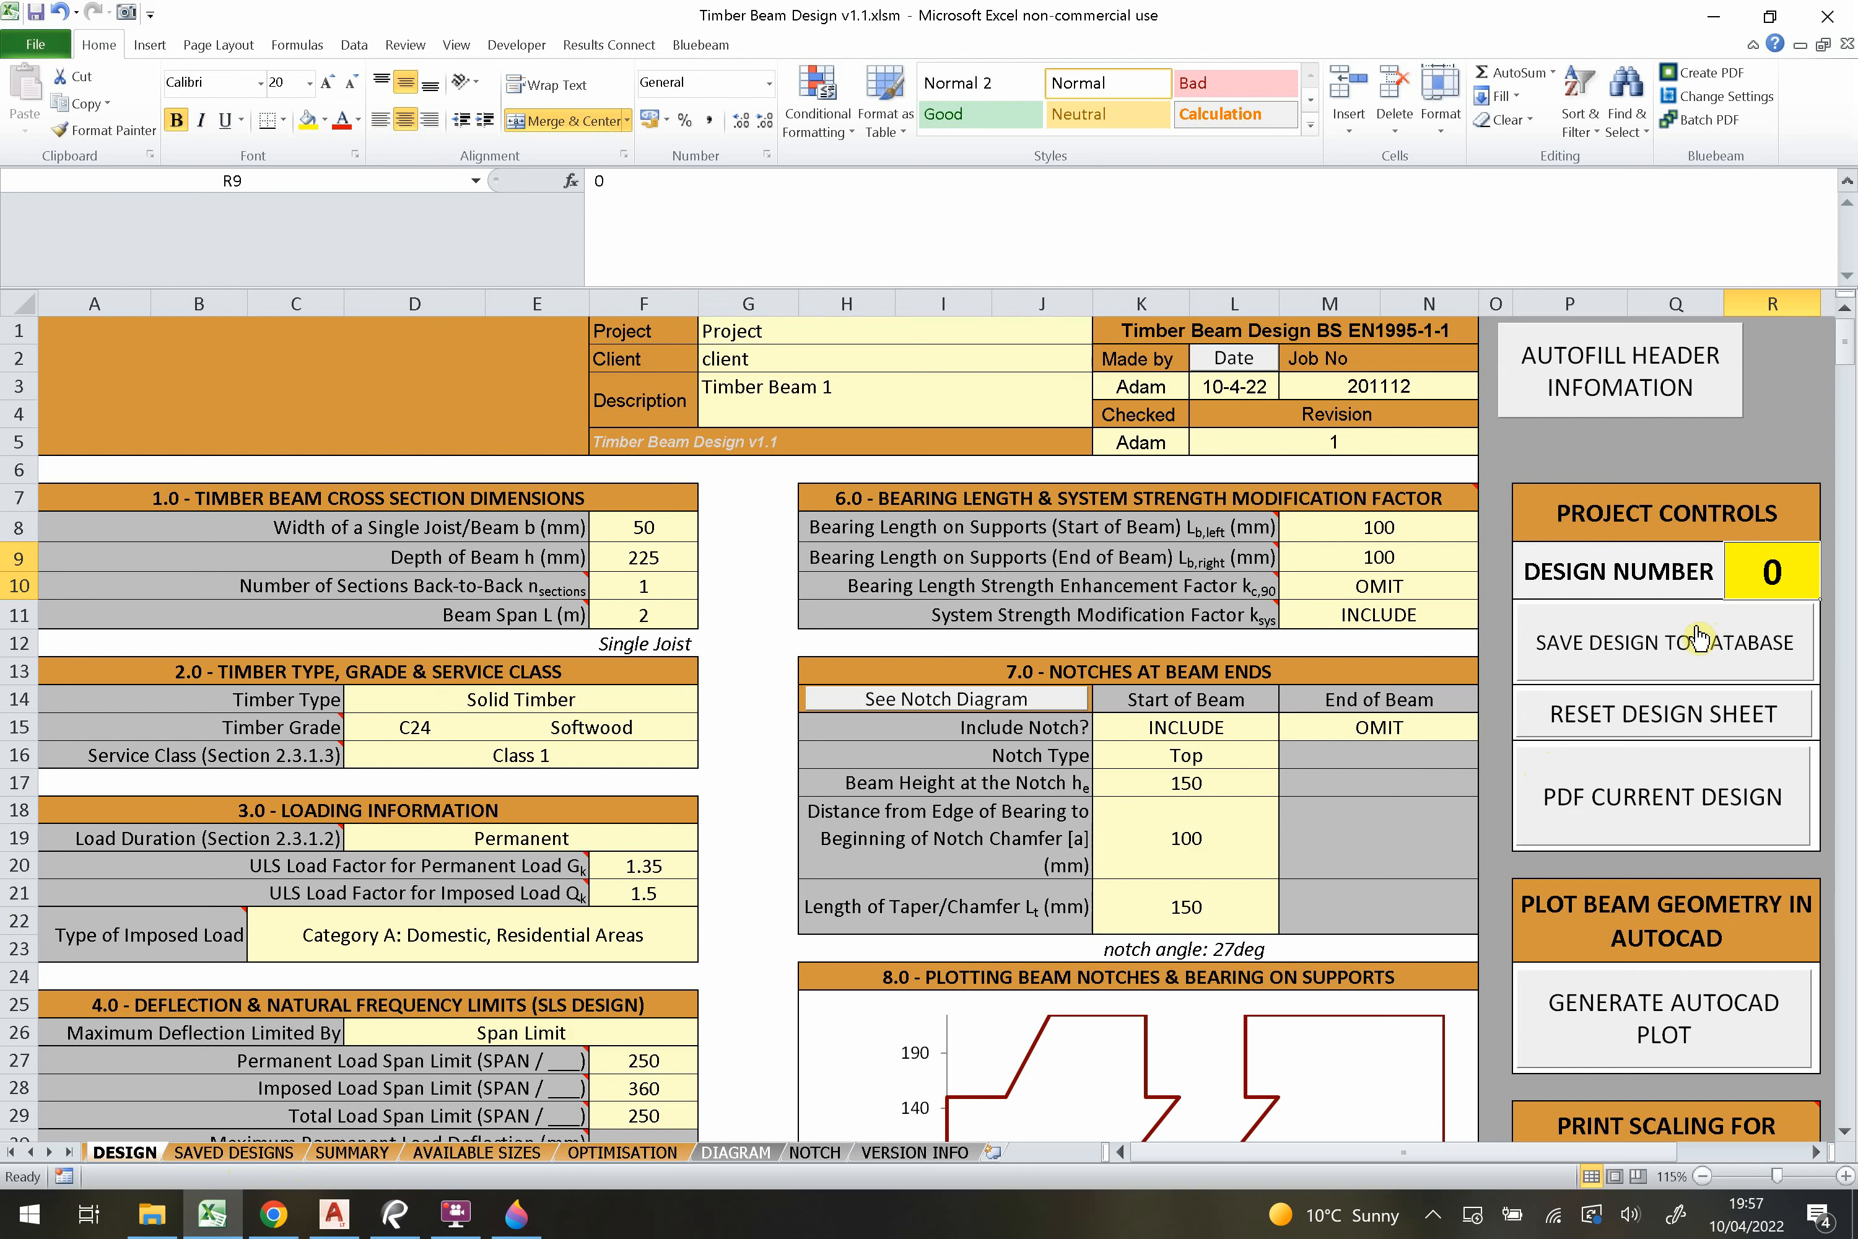
pyautogui.doubleClick(927, 408)
pyautogui.press('BackSpace')
pyautogui.write('2')
pyautogui.press('Return')
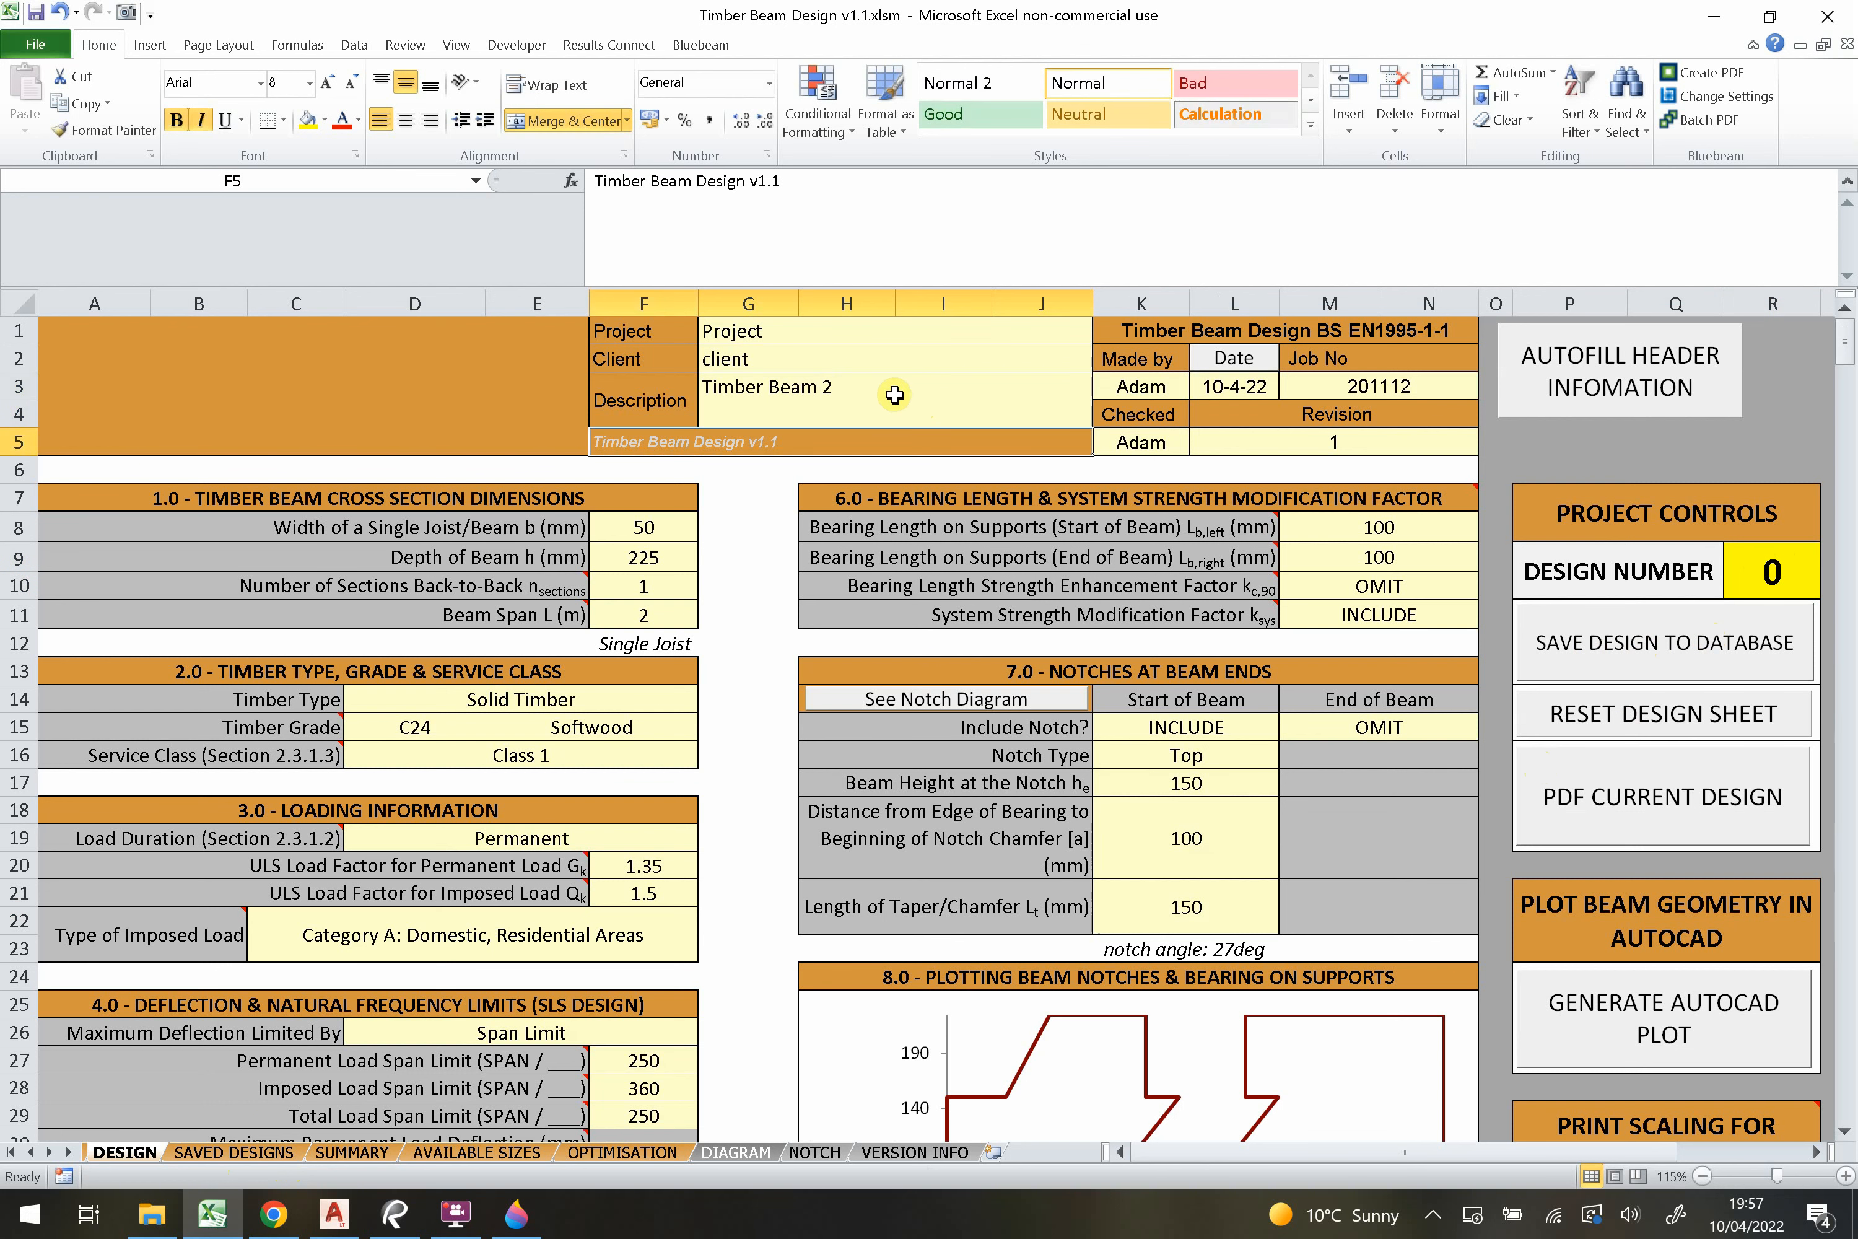
pyautogui.click(1660, 642)
pyautogui.click(294, 1159)
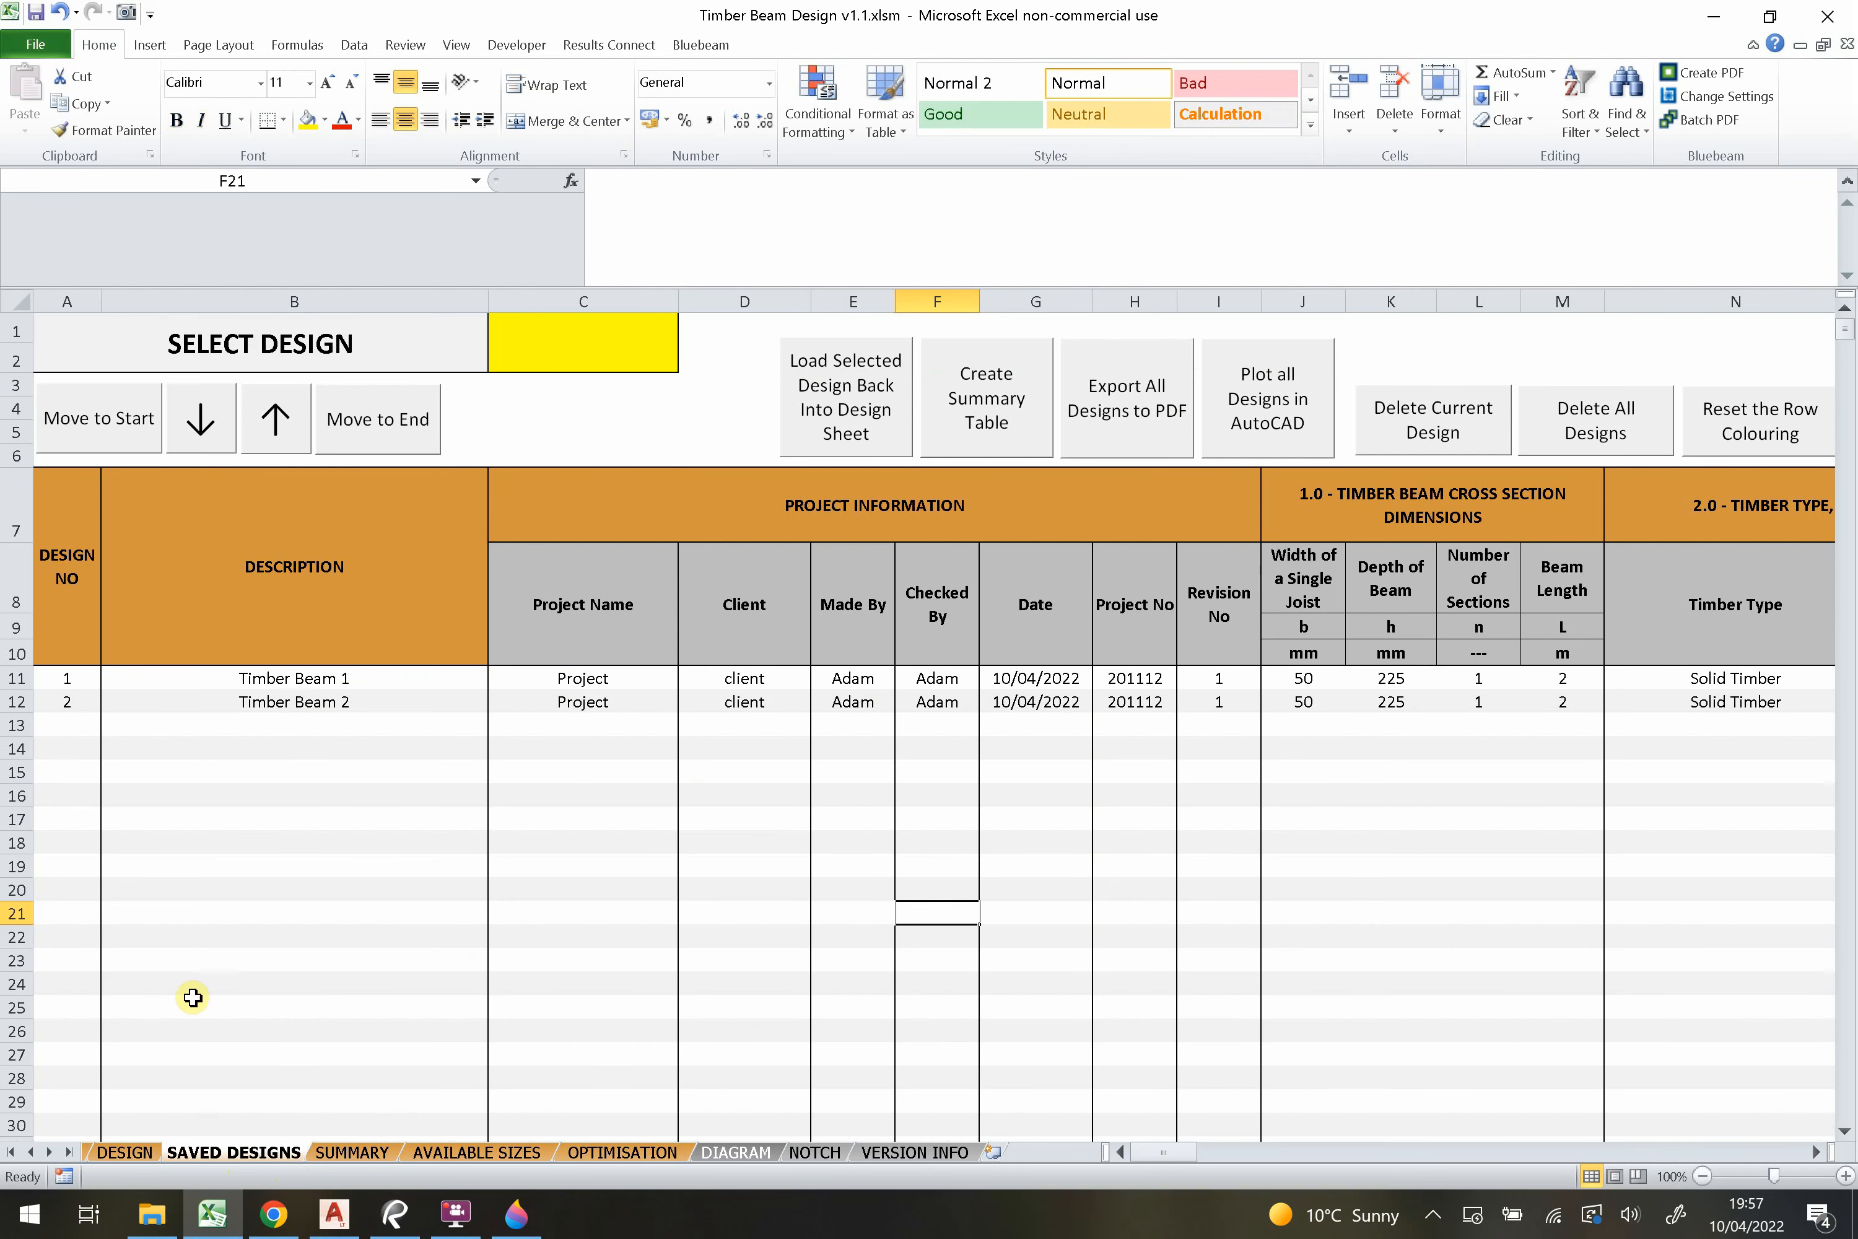
# Set the design number to 1 and save the current design to the database, overwriting the existing entry.
pyautogui.click(125, 1152)
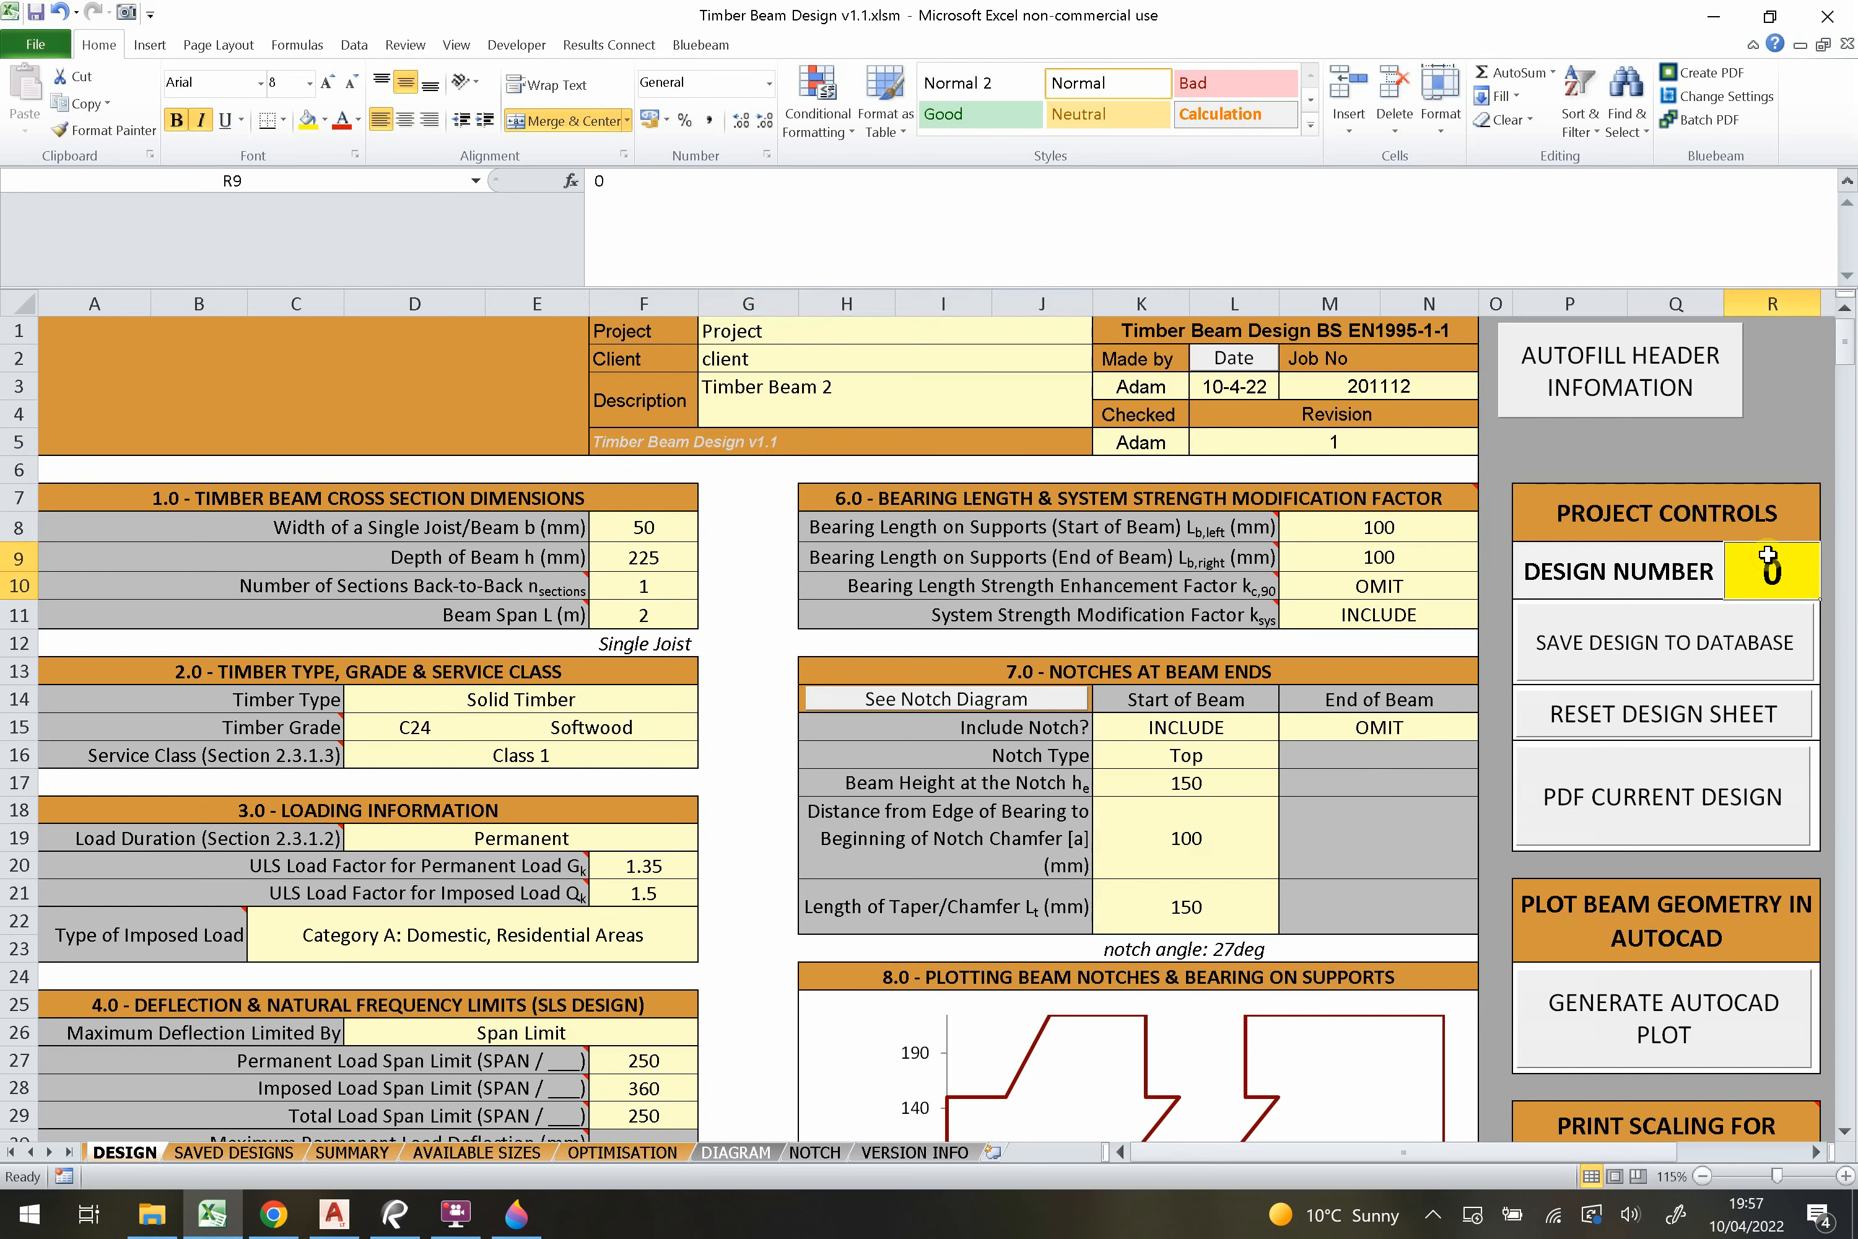
pyautogui.write('1')
pyautogui.click(1773, 470)
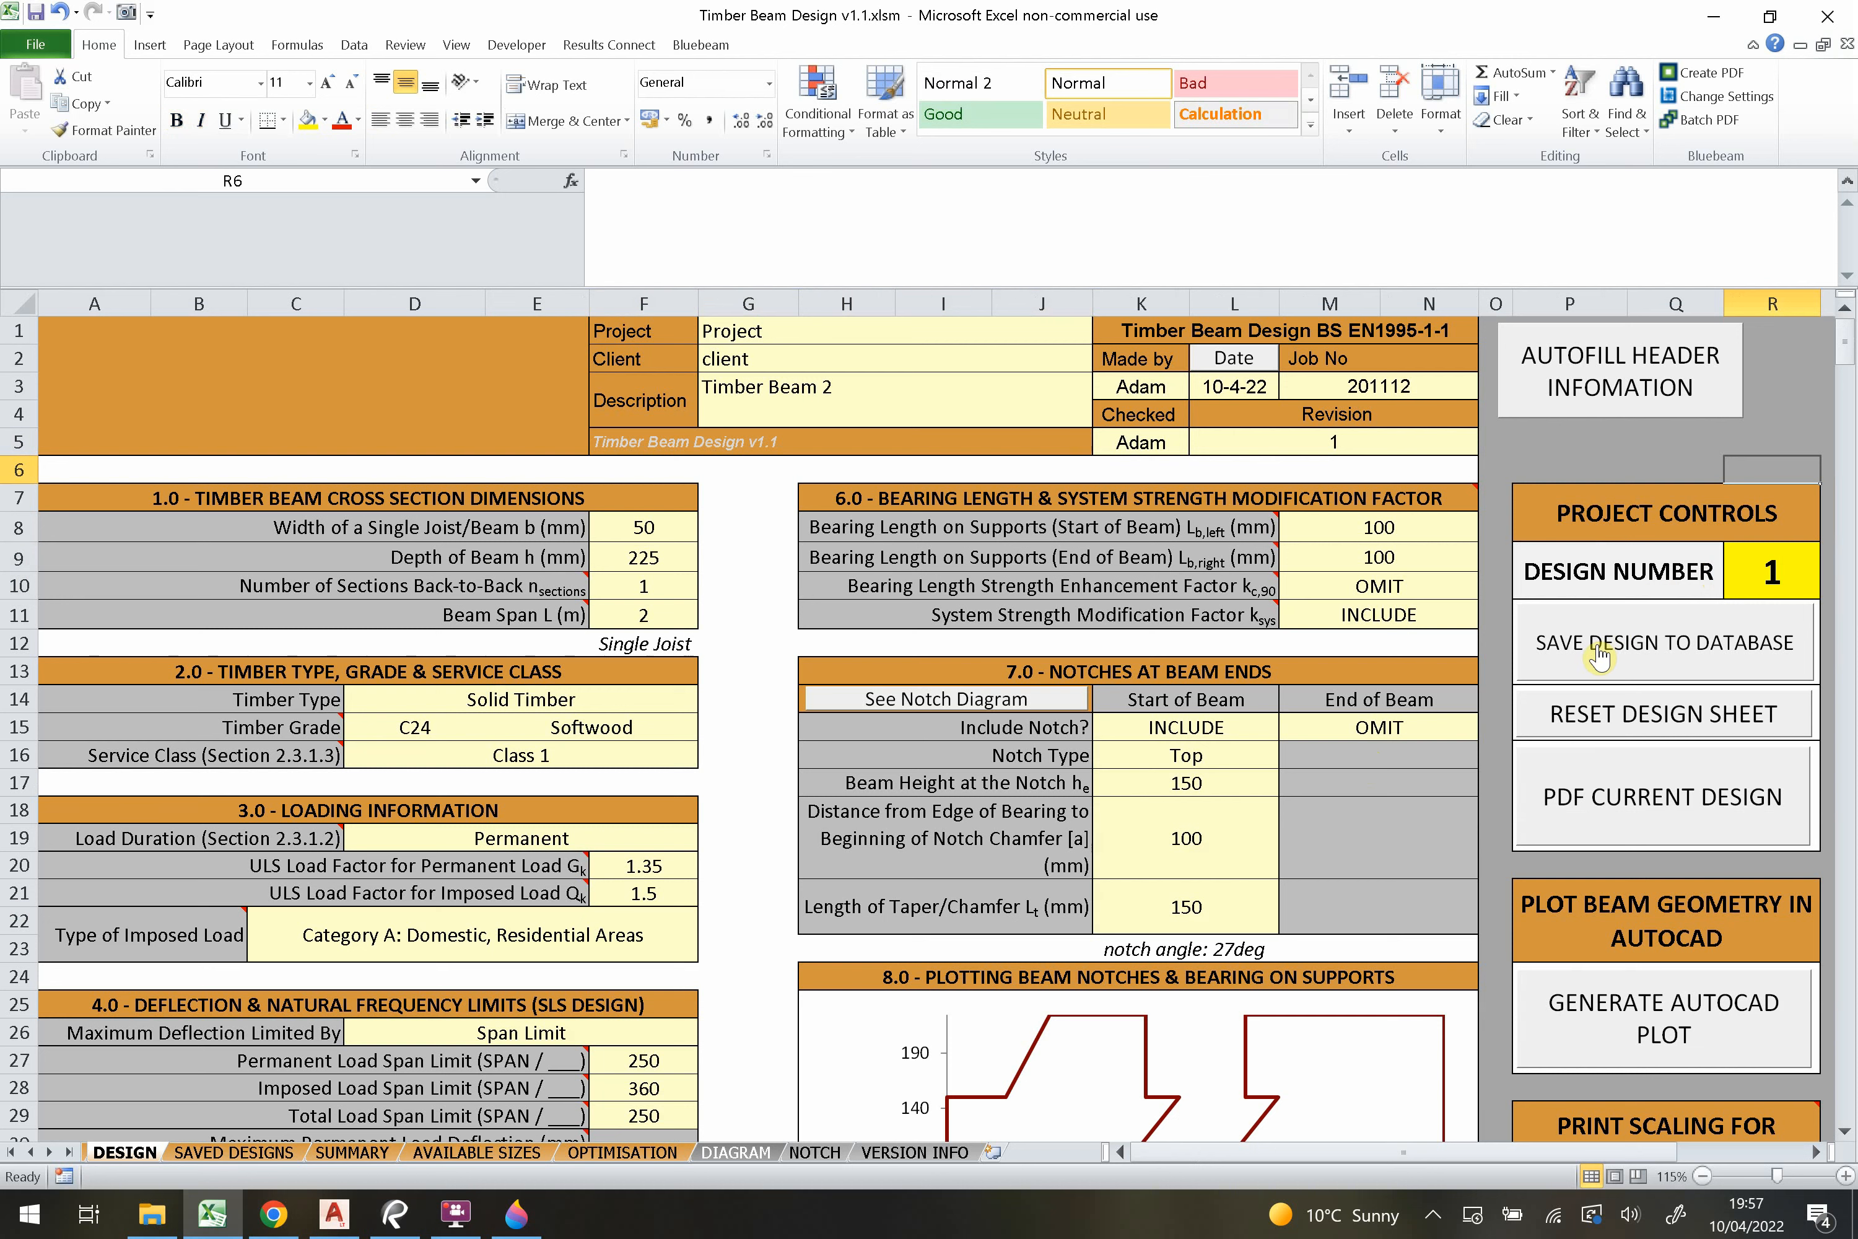
pyautogui.click(1637, 644)
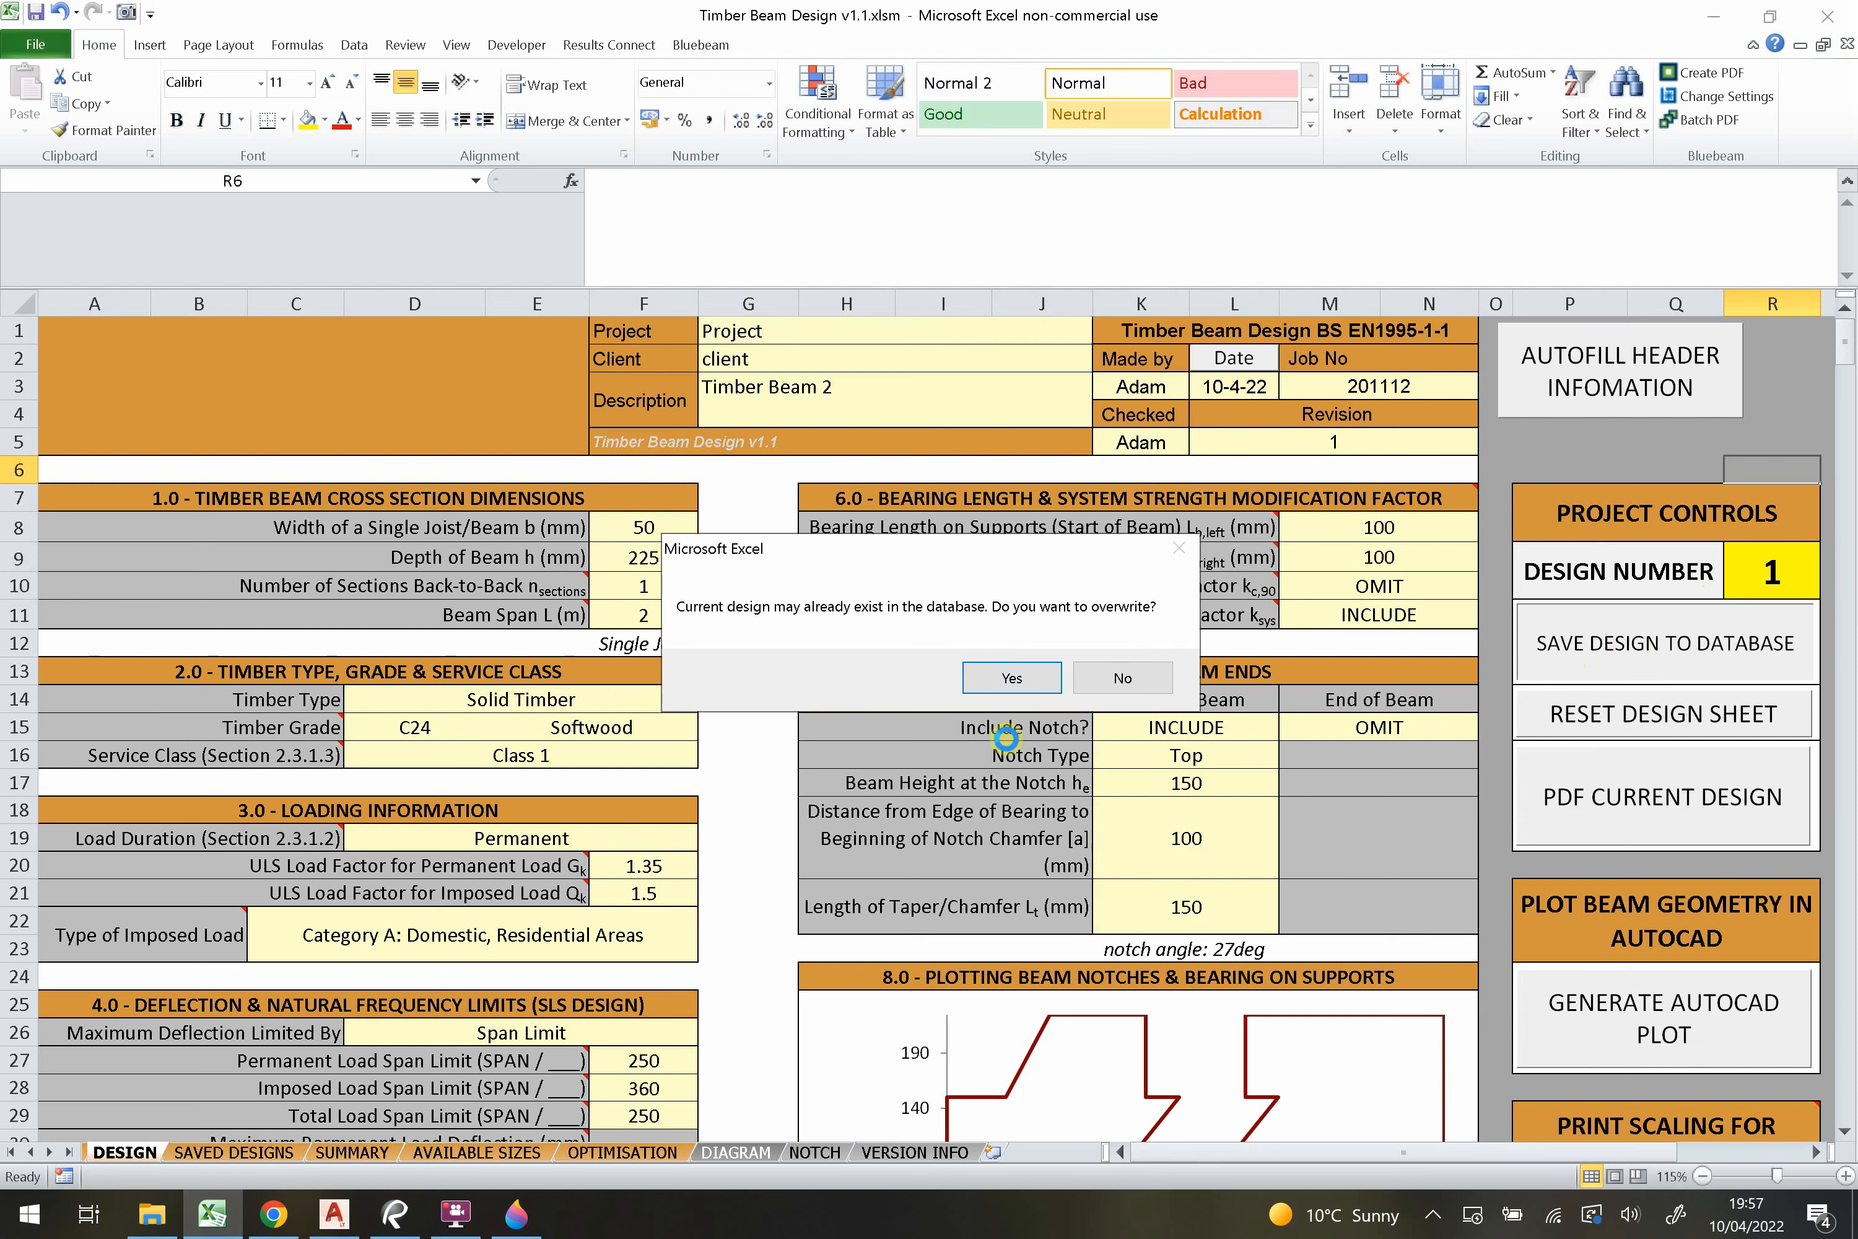
pyautogui.click(1028, 680)
# Check the overwritten first entry on the SAVED DESIGNS sheet and correct its description to Timber Beam 1.
pyautogui.scroll(-1, 1485, 546)
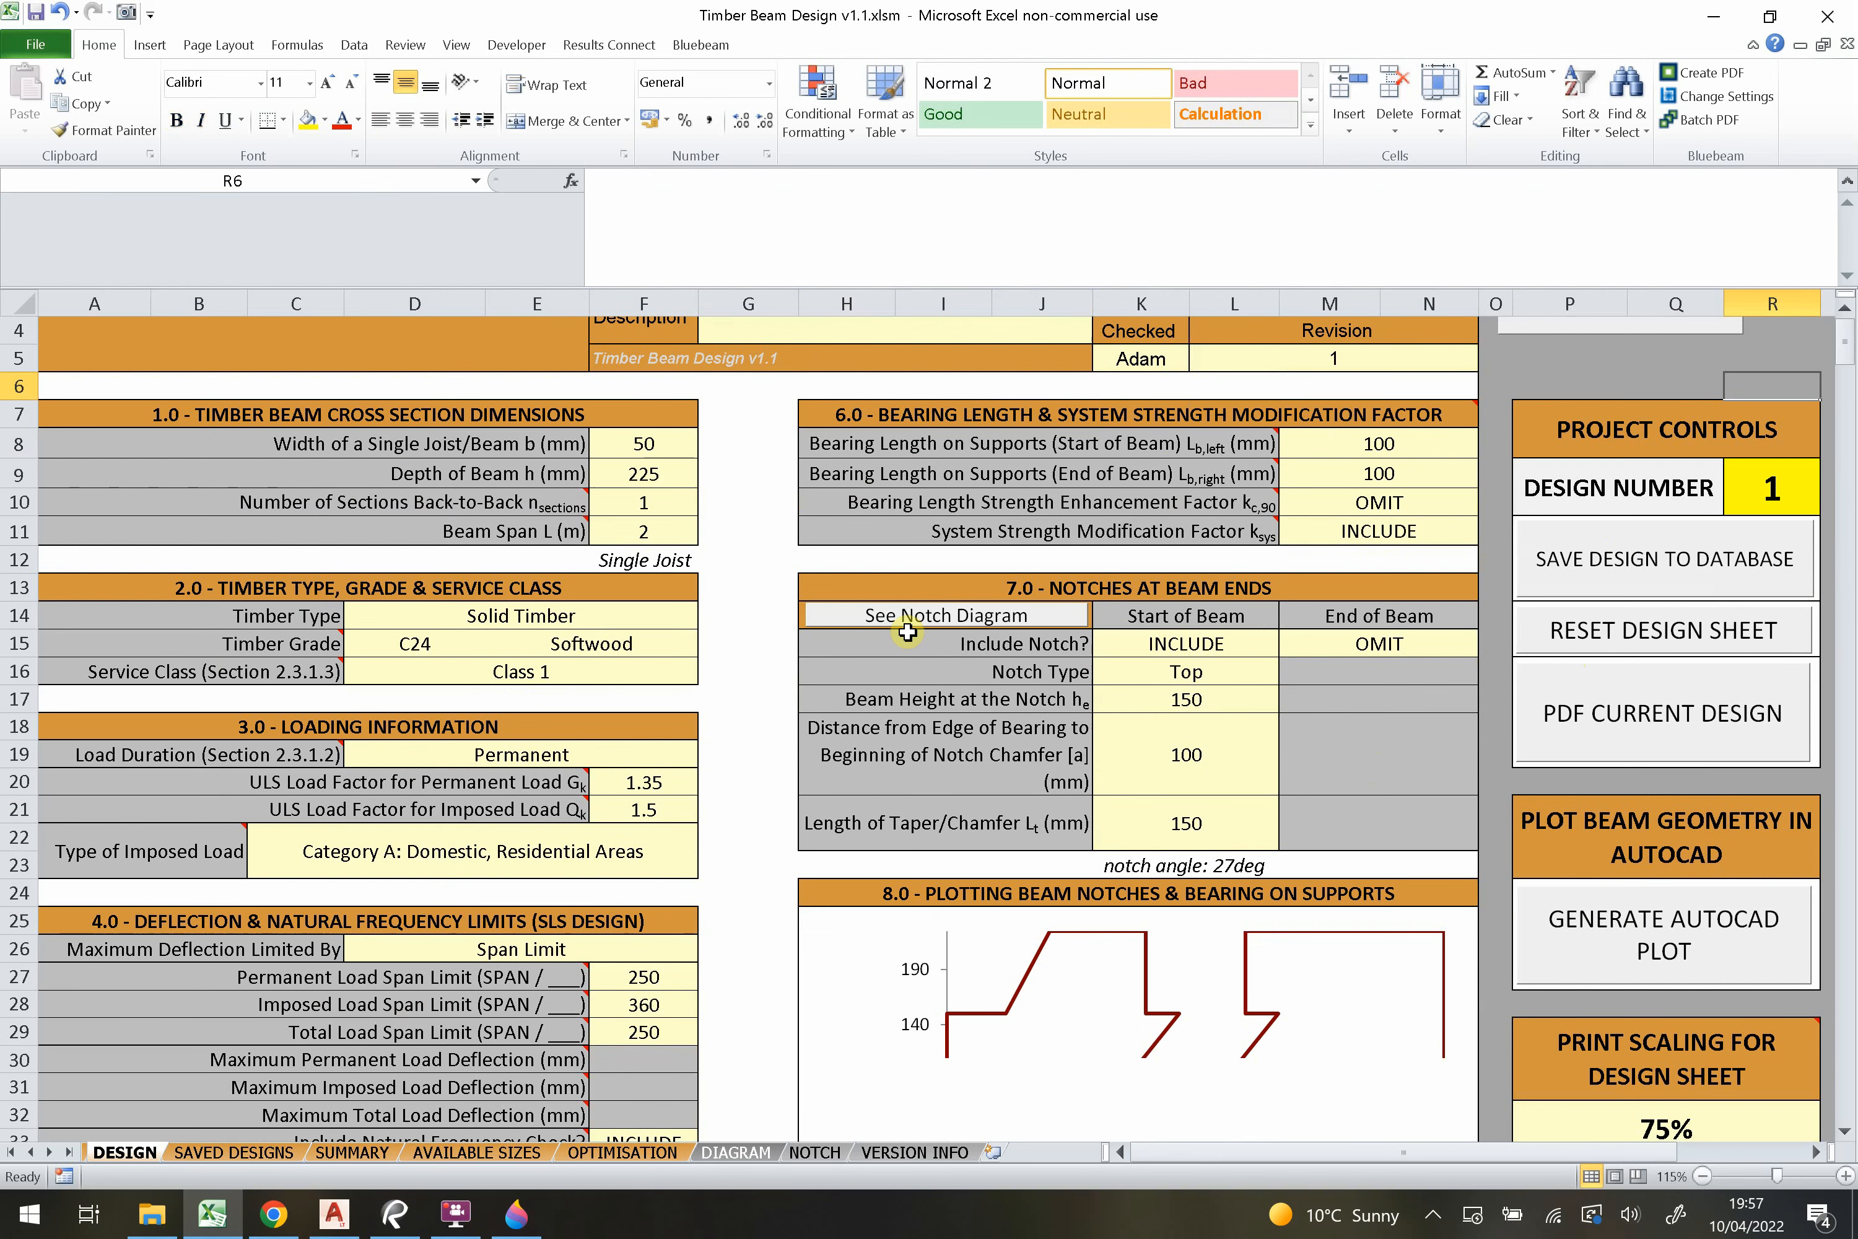
pyautogui.click(1771, 487)
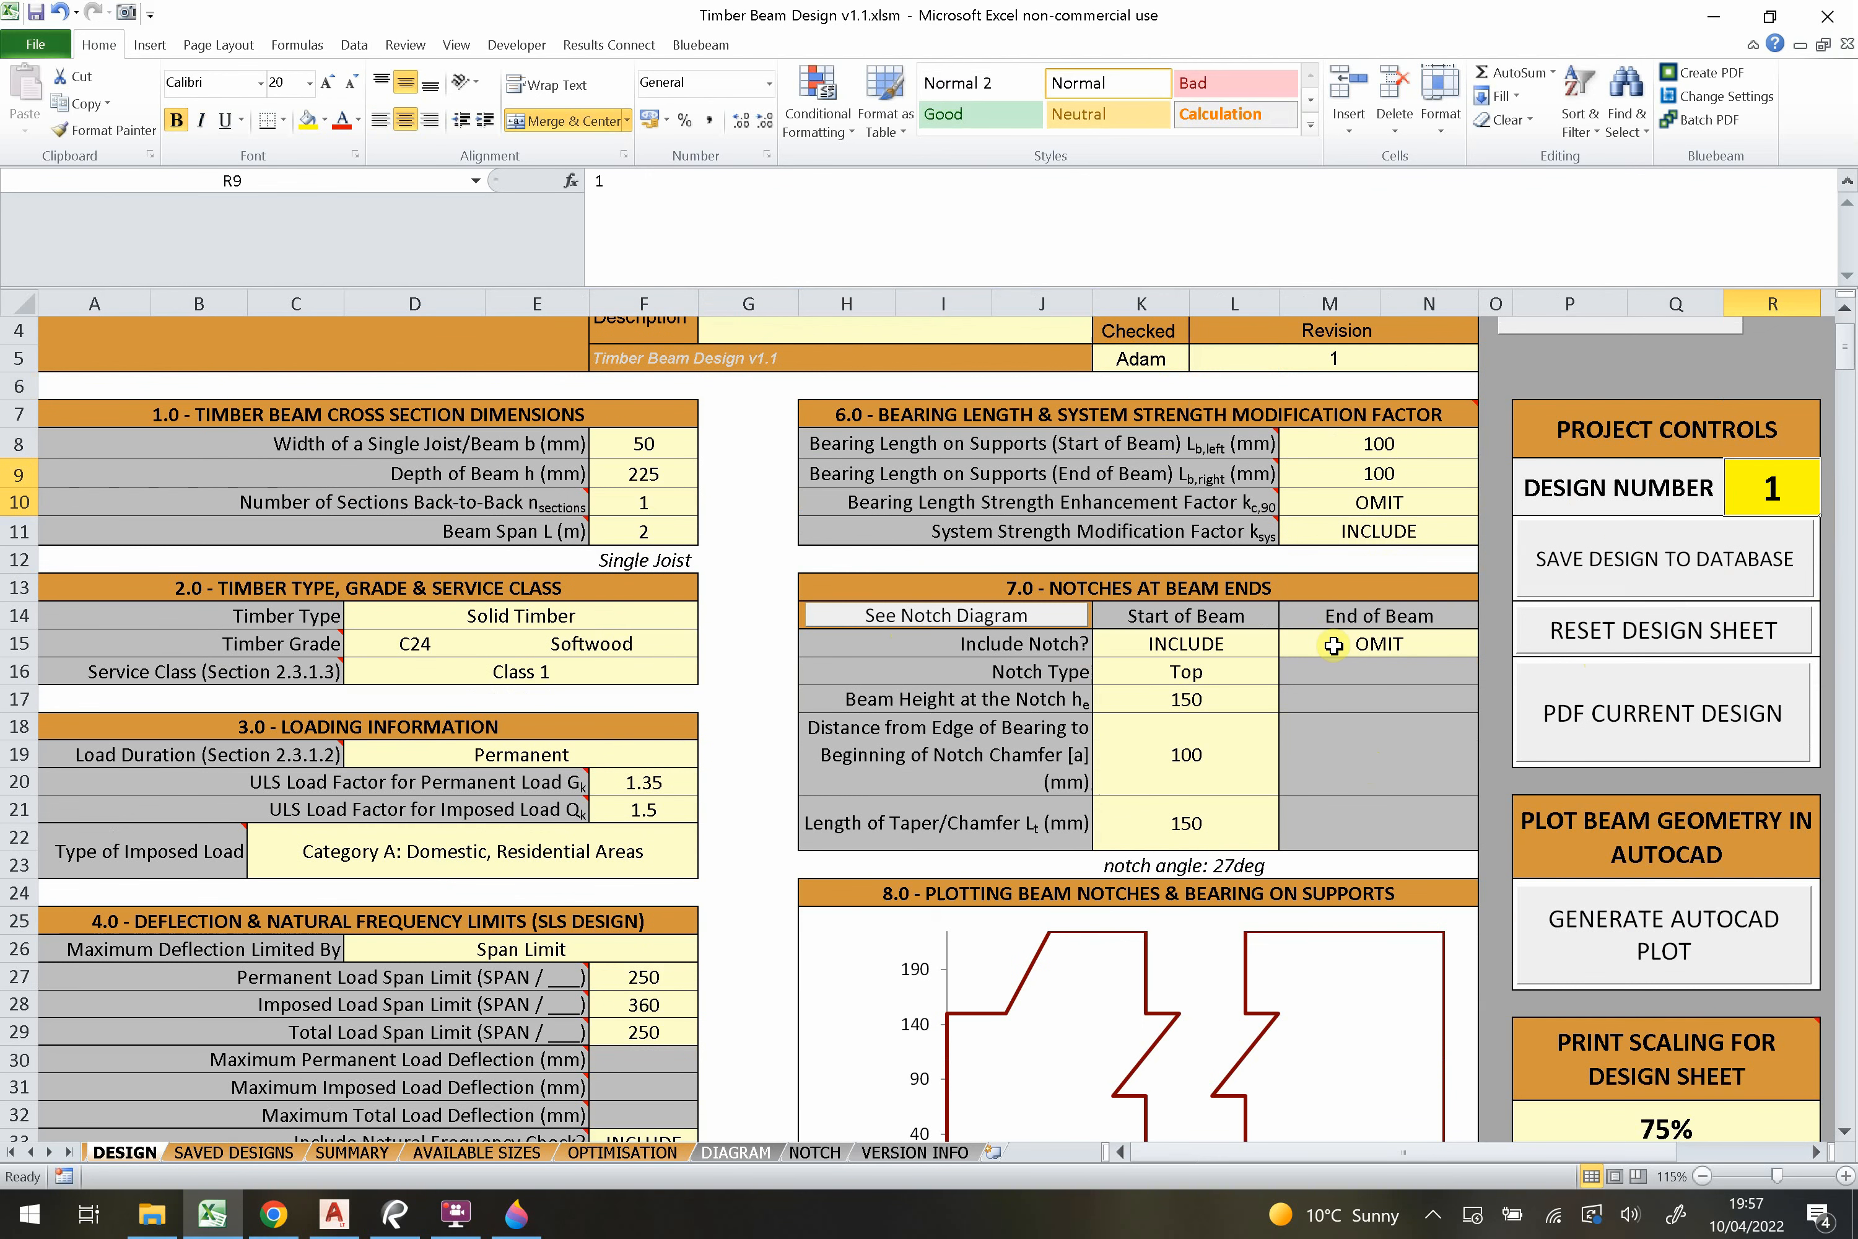
pyautogui.click(231, 1155)
pyautogui.click(264, 680)
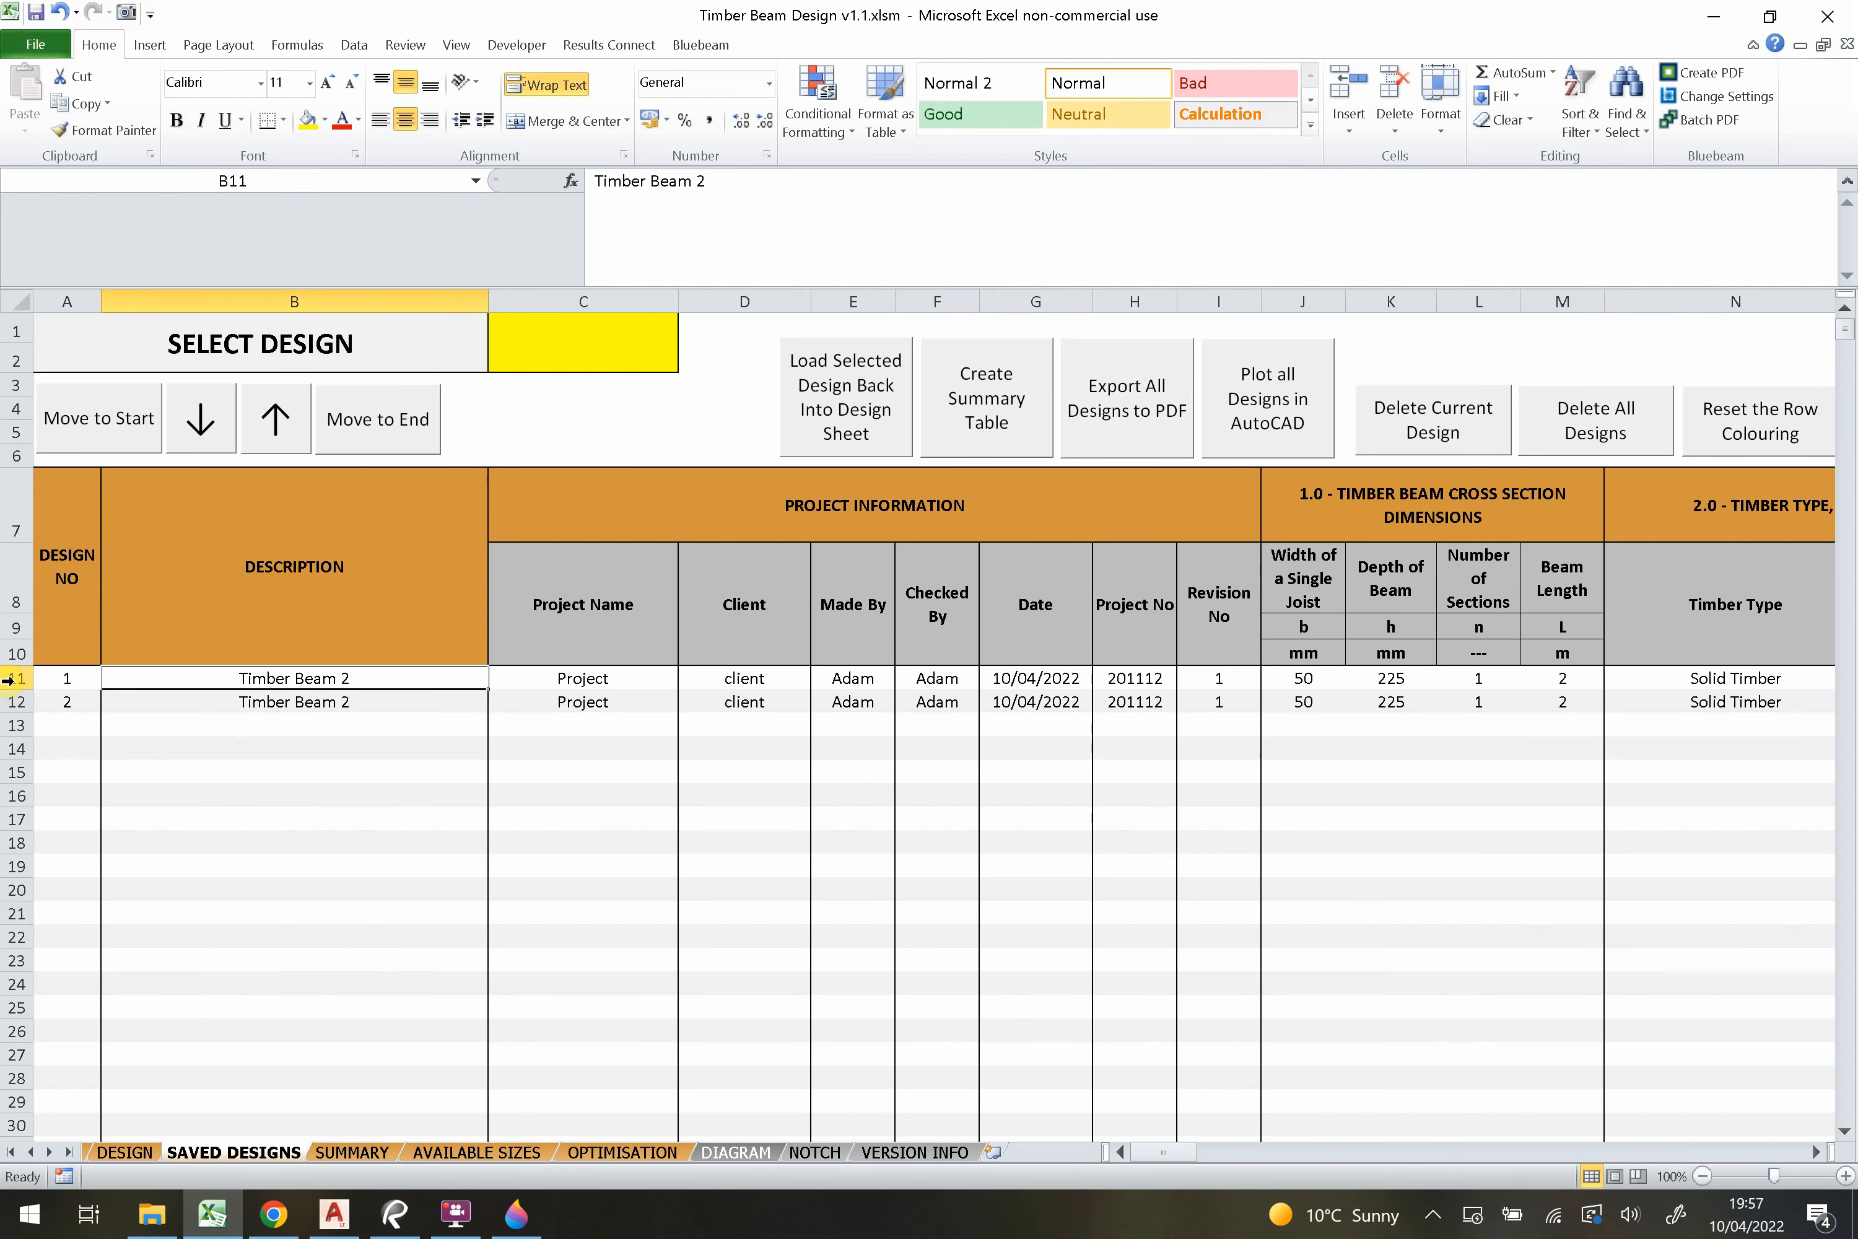
pyautogui.click(9, 680)
pyautogui.moveTo(53, 678); pyautogui.dragTo(392, 675)
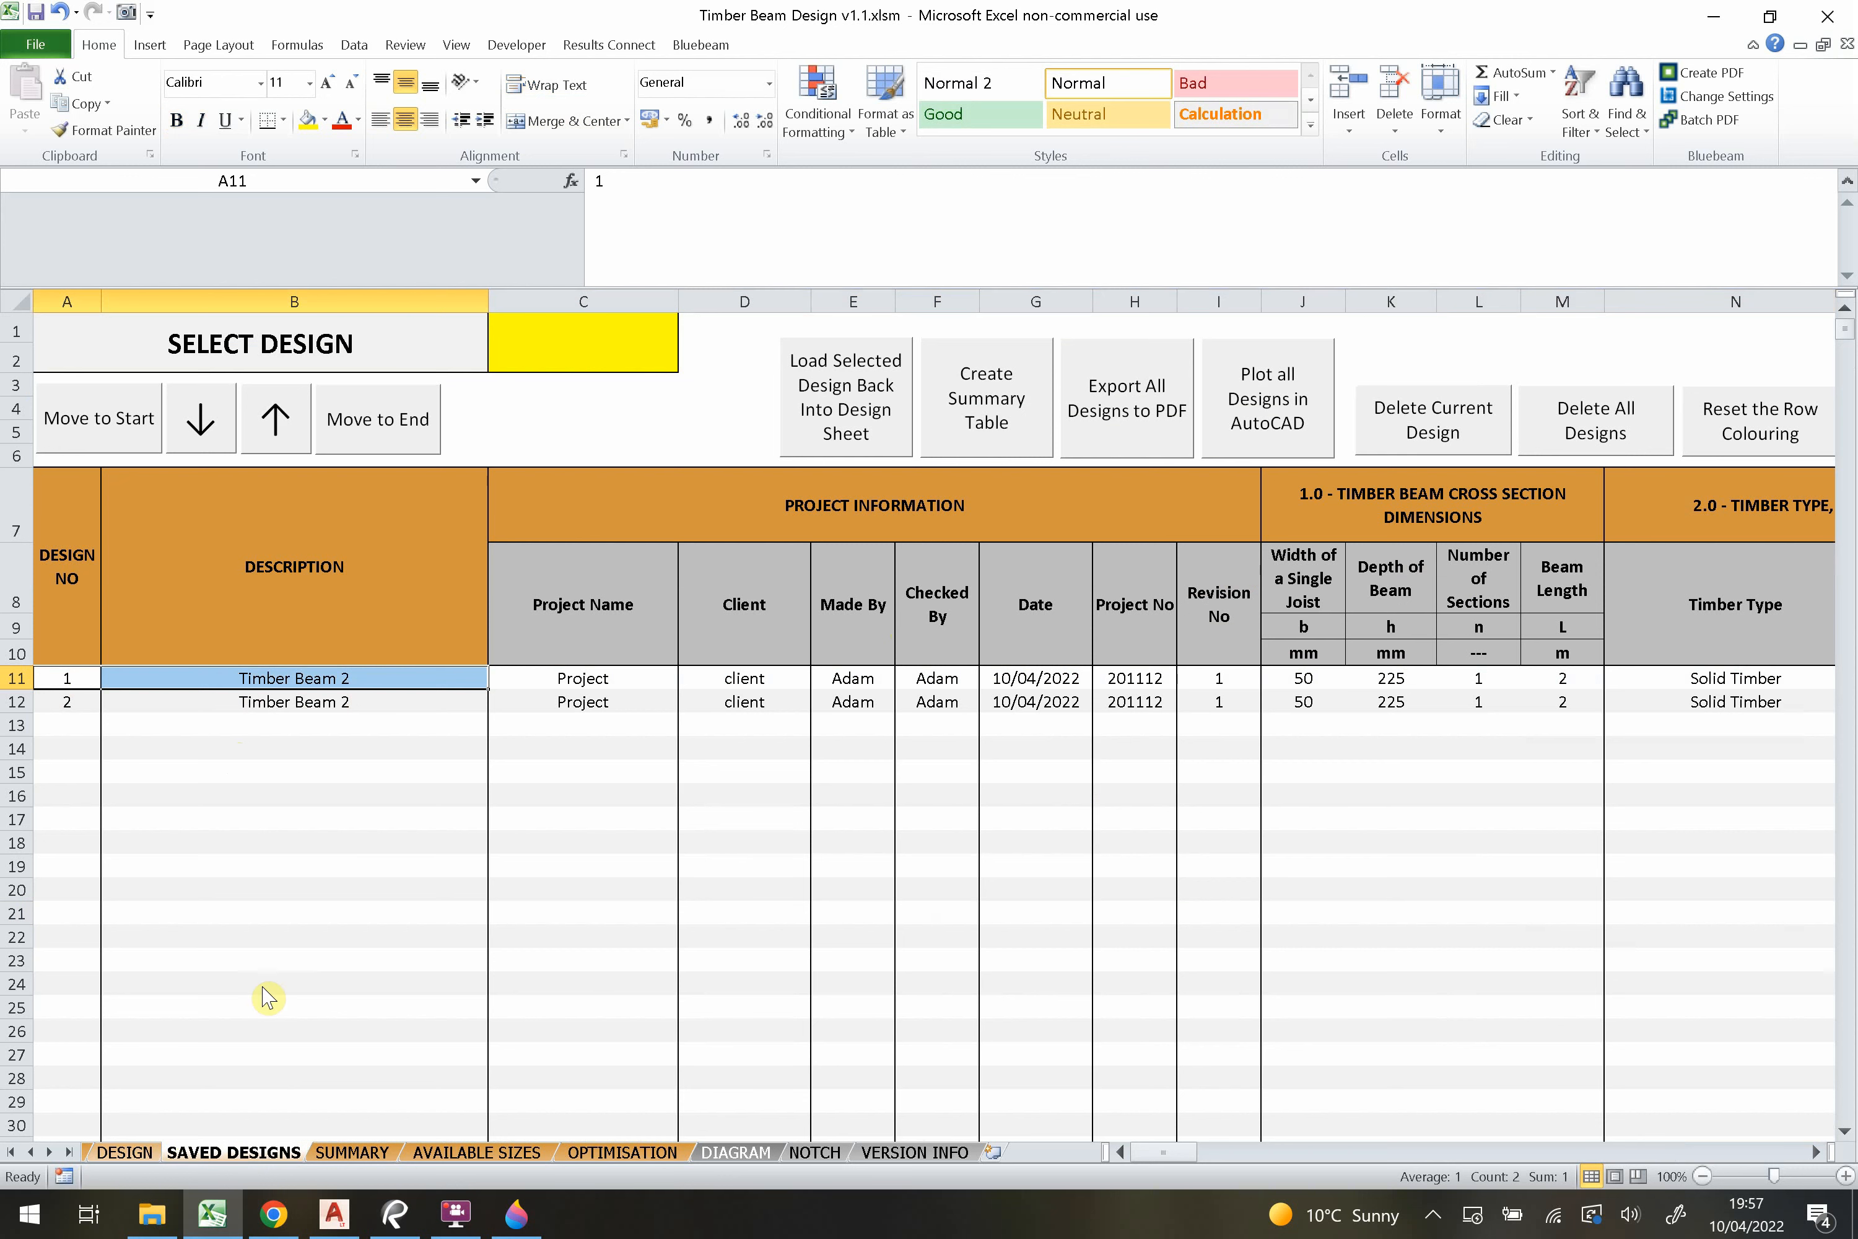
pyautogui.doubleClick(350, 678)
pyautogui.press('BackSpace')
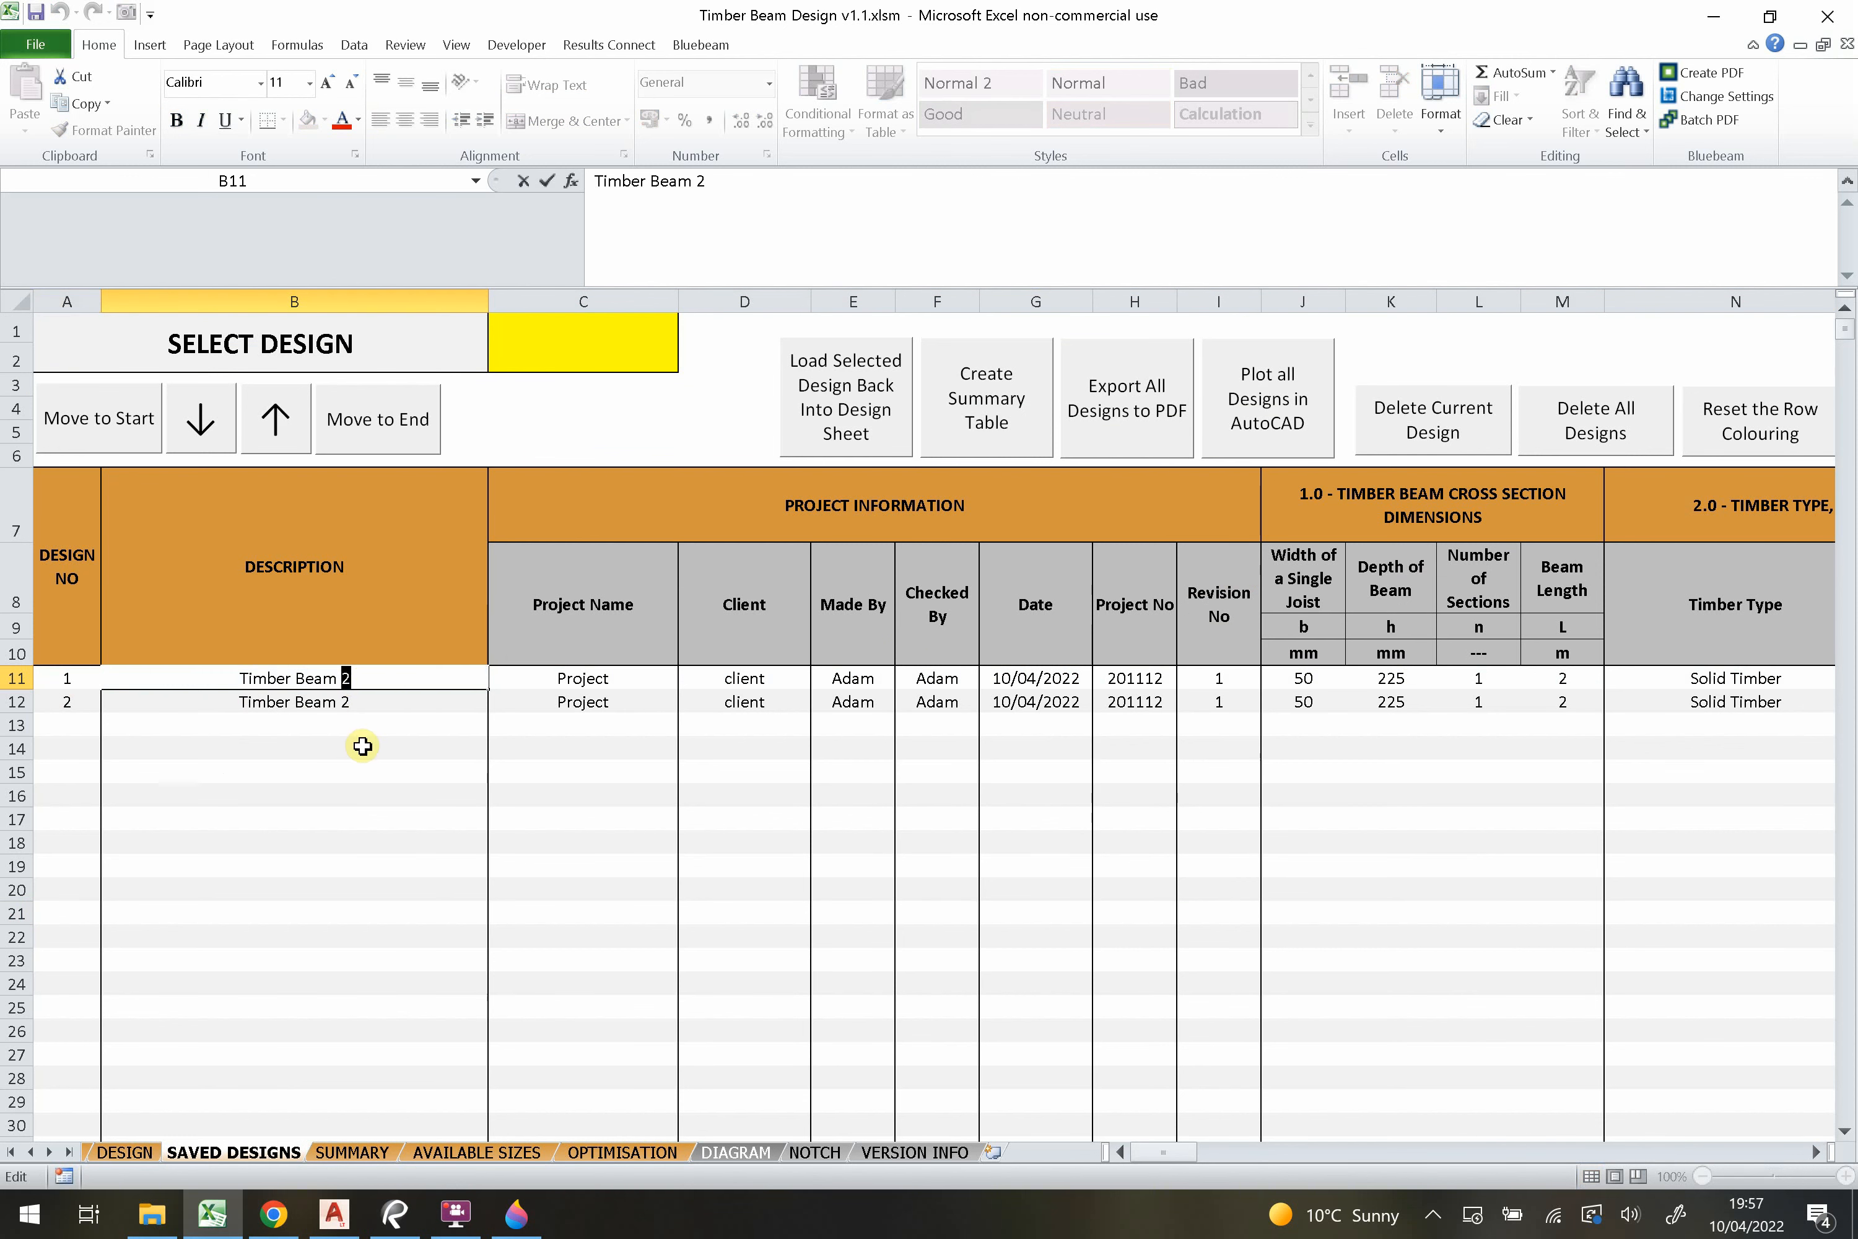
pyautogui.write('1')
pyautogui.click(361, 750)
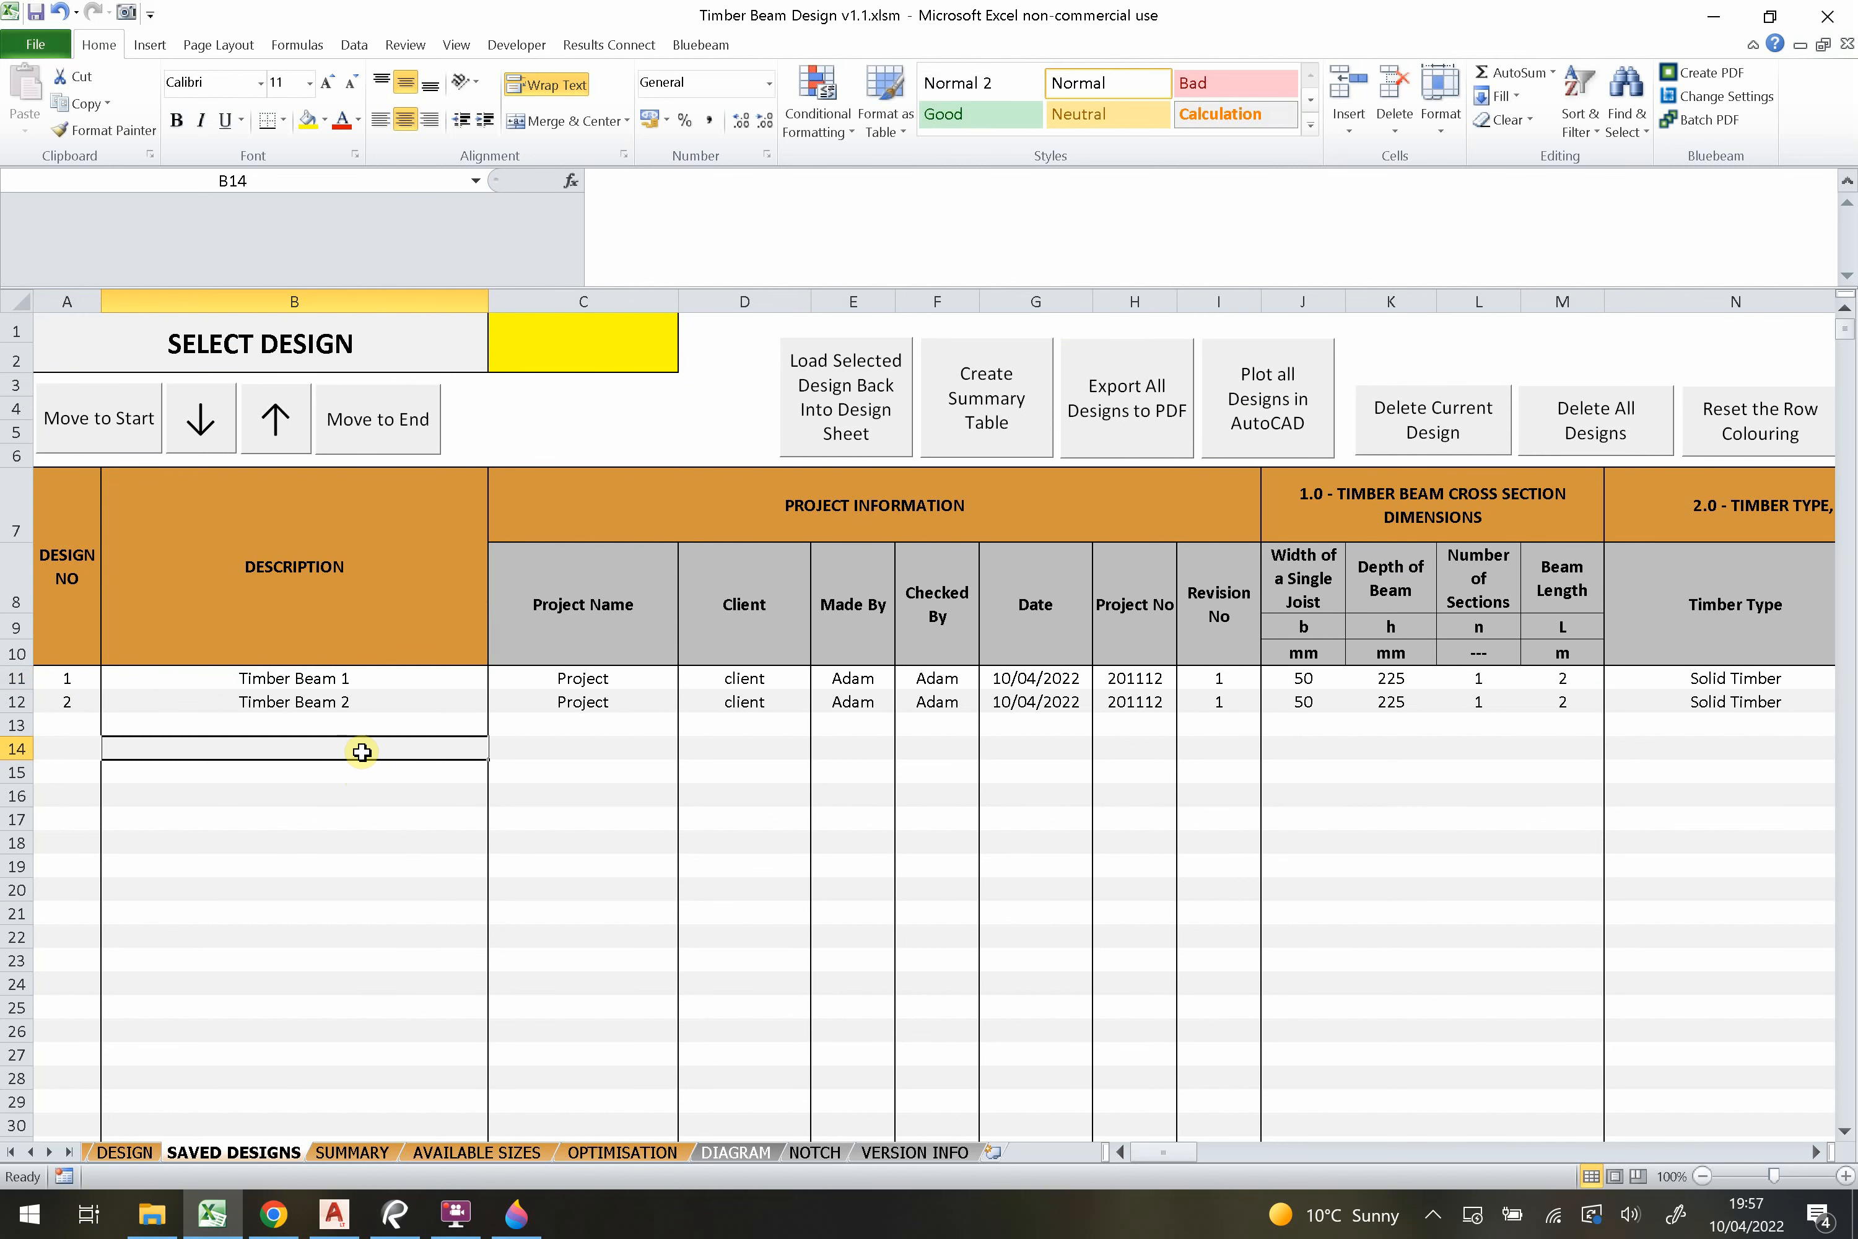
# On the DESIGN sheet, open the PDF export of the current design, cancel it, and check the print scaling setting.
pyautogui.click(124, 1151)
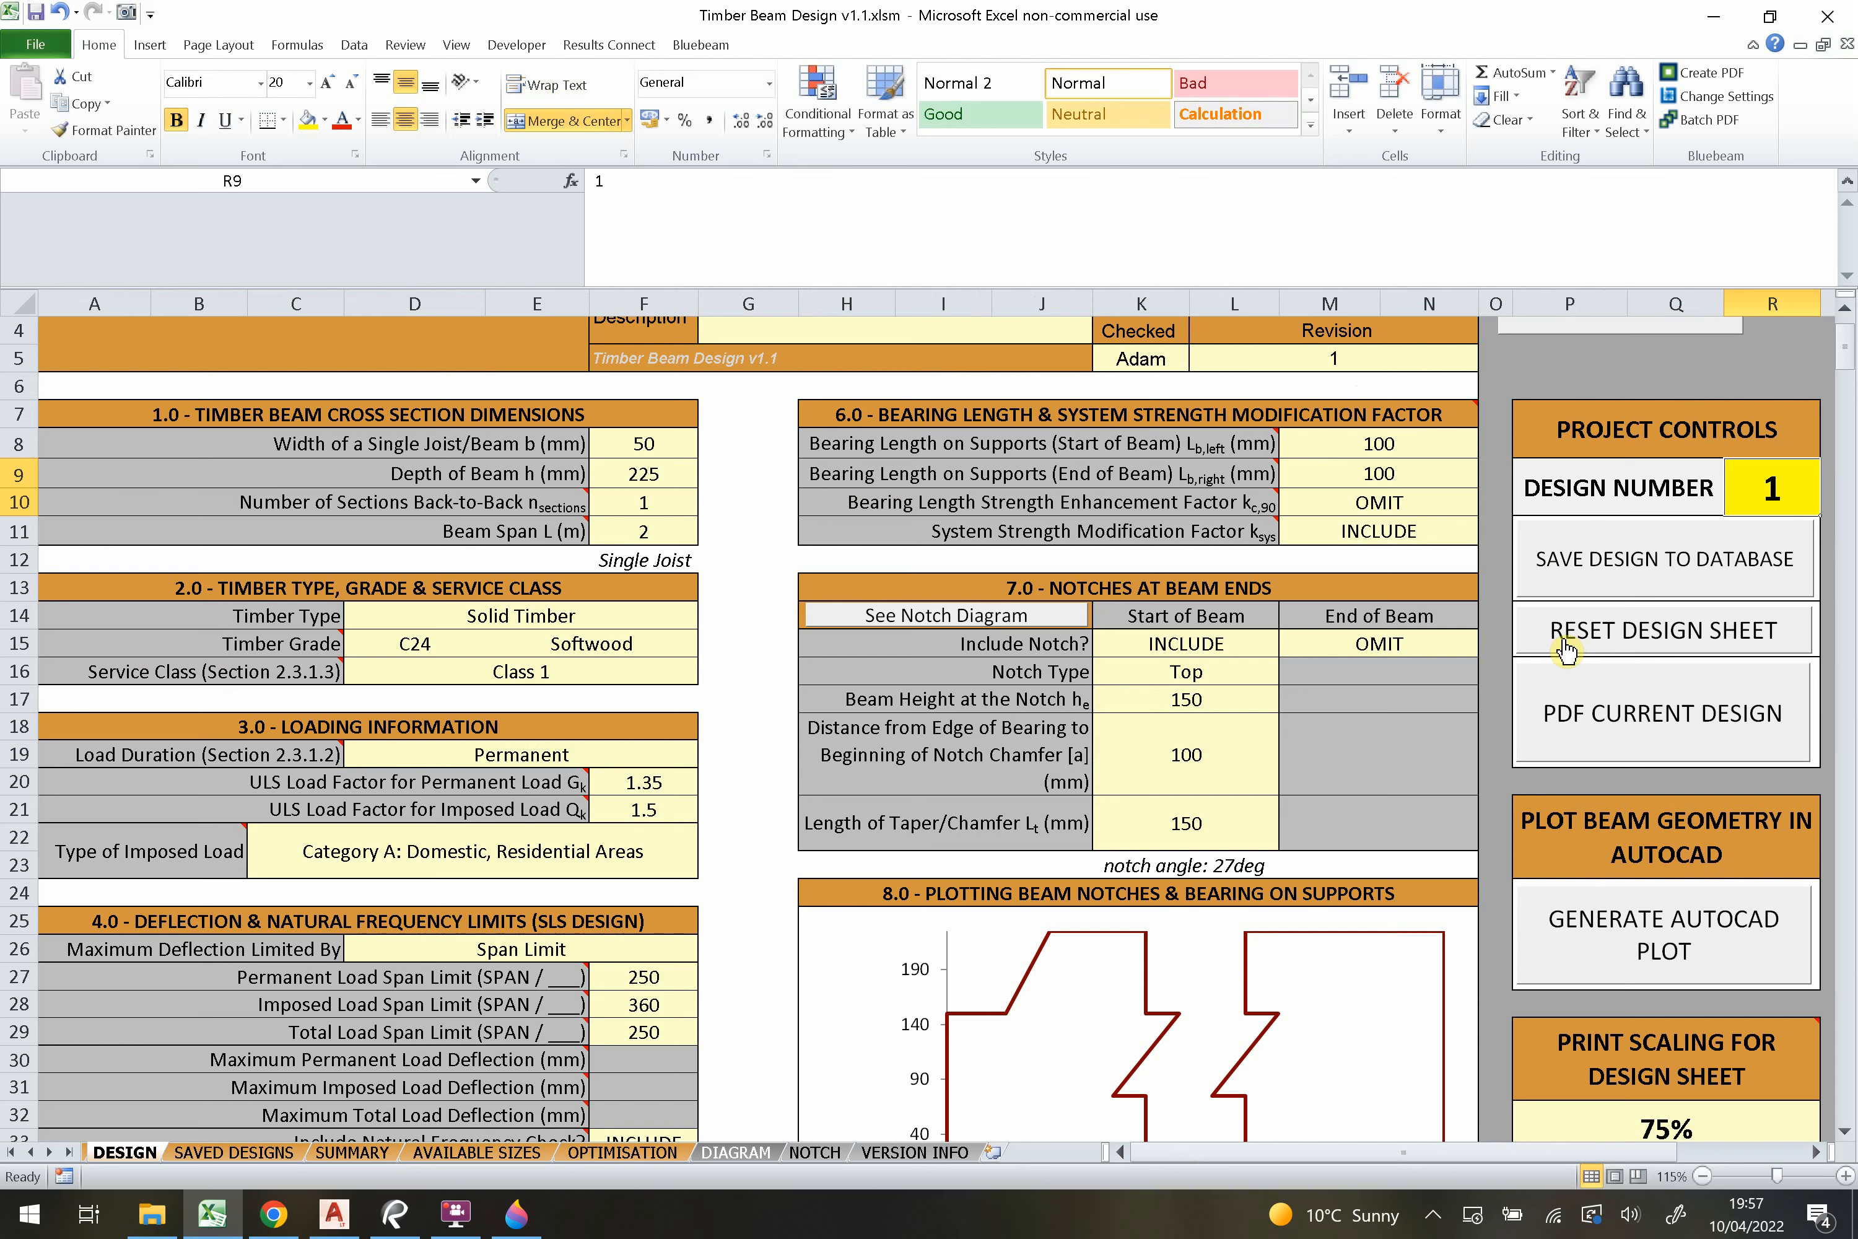
pyautogui.scroll(1, 1619, 722)
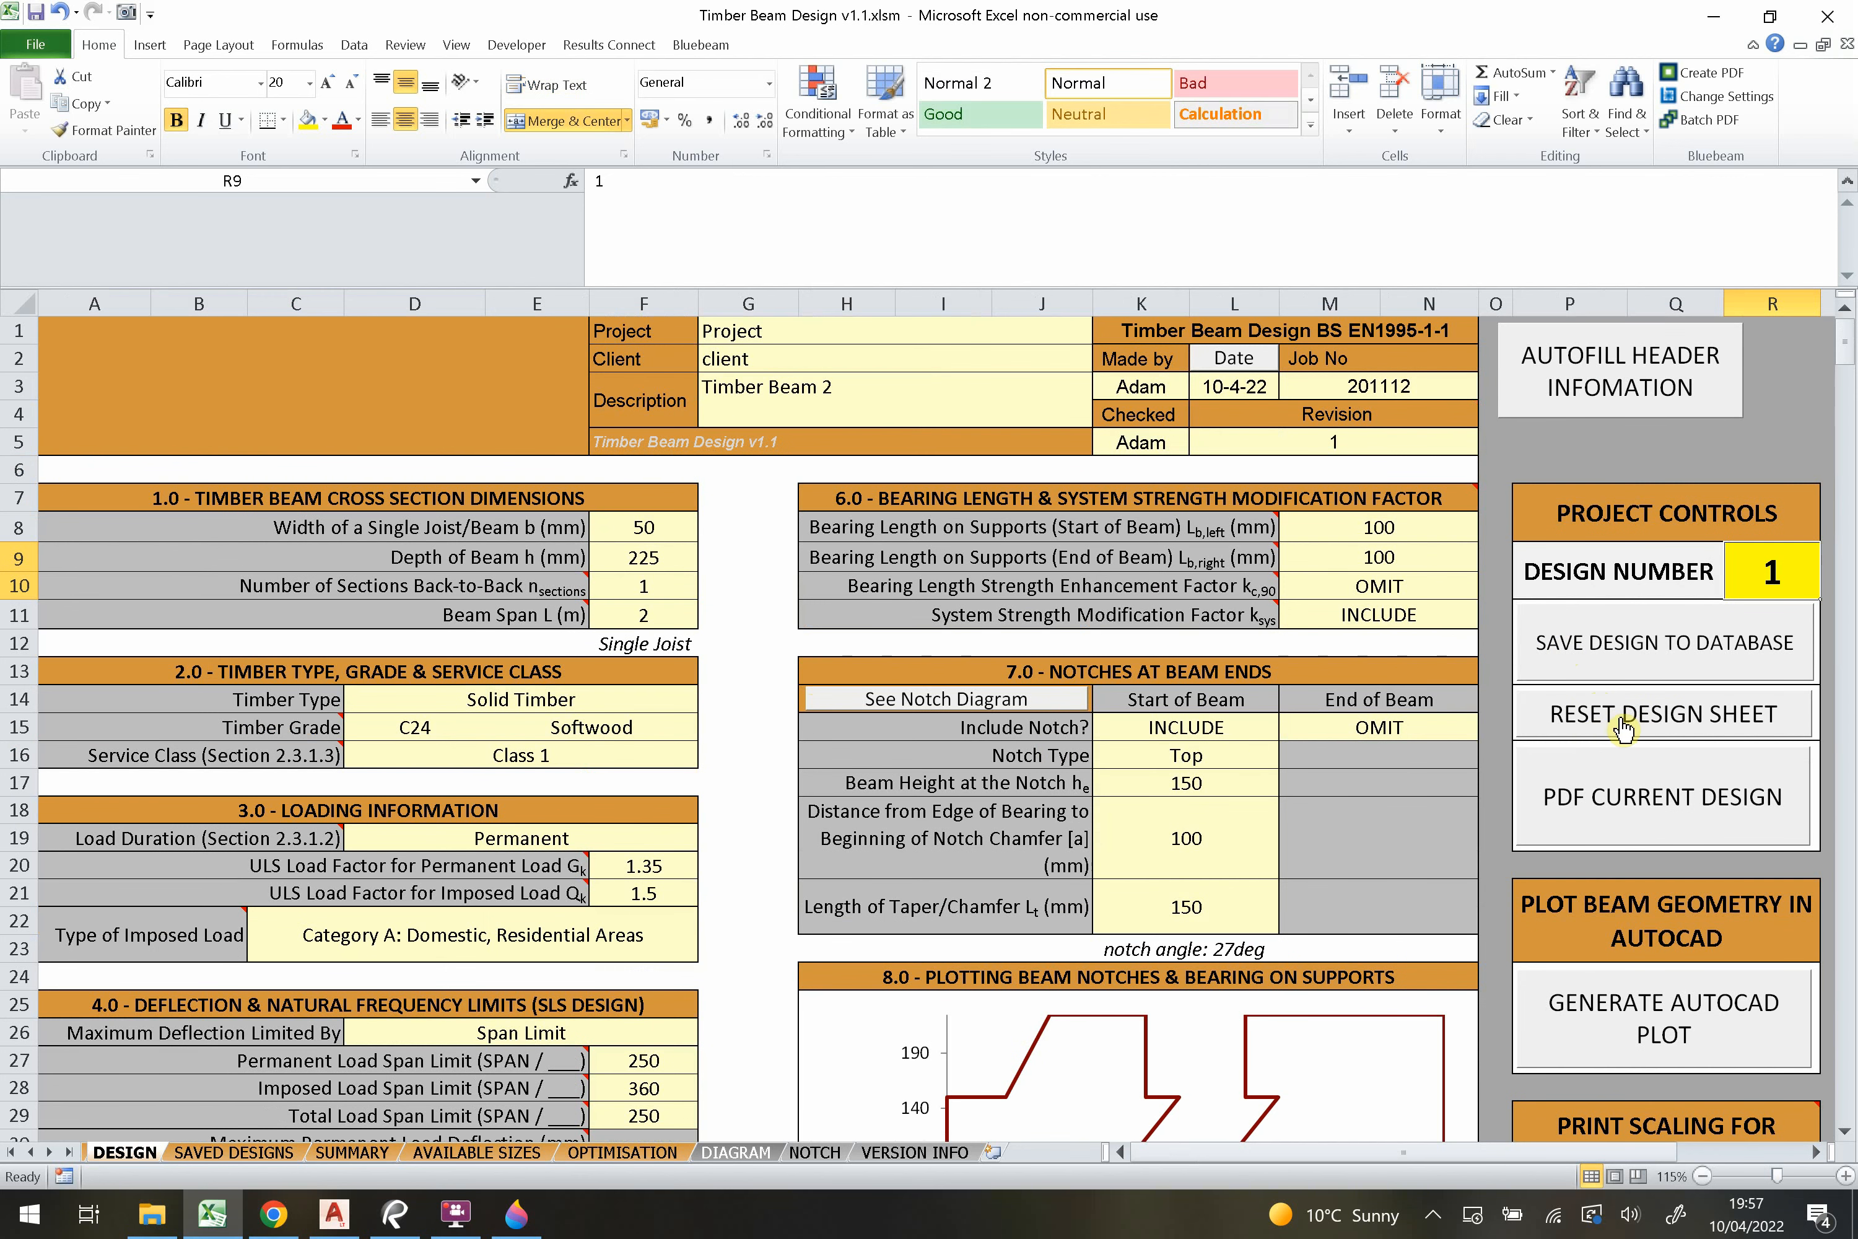
pyautogui.scroll(-1, 1659, 751)
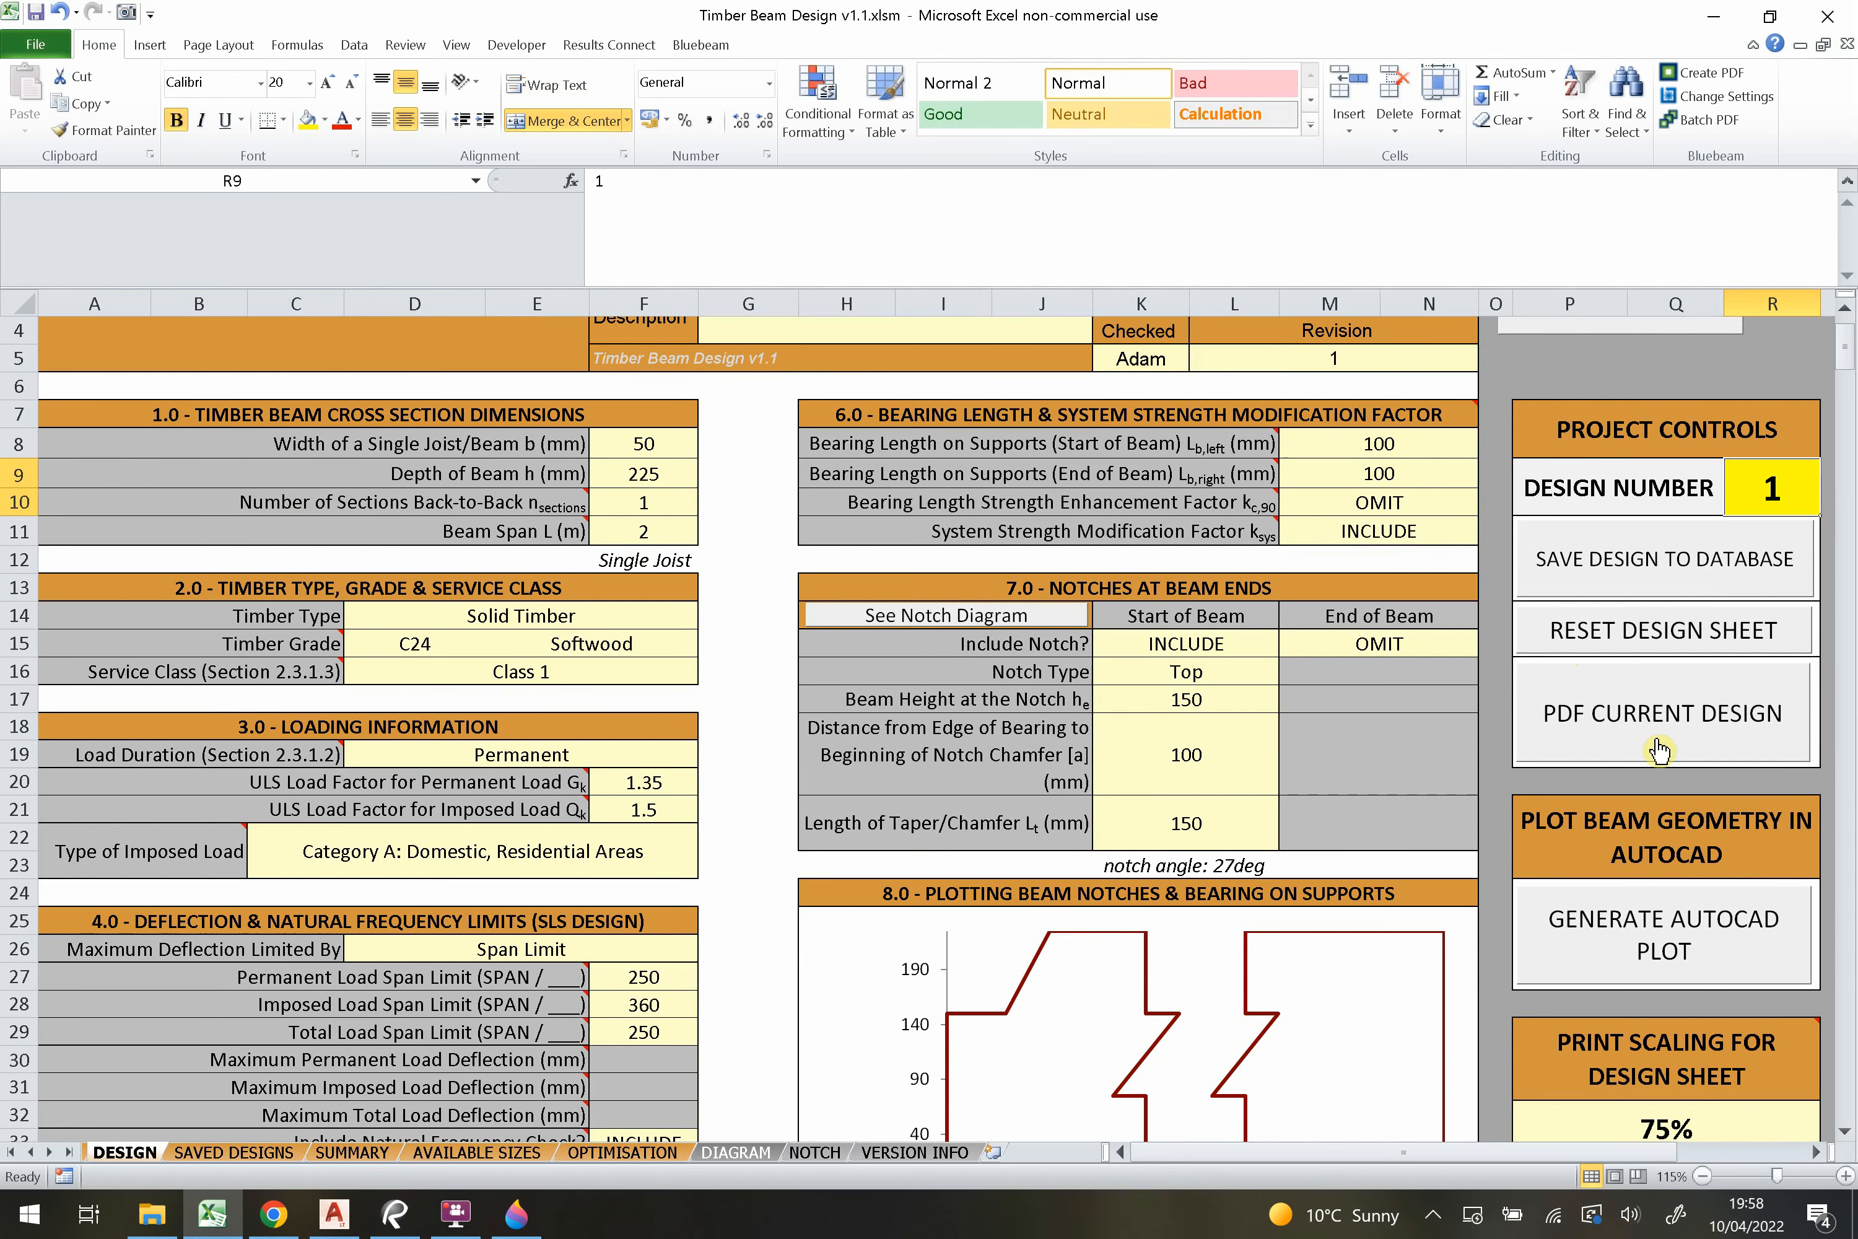
pyautogui.click(1621, 713)
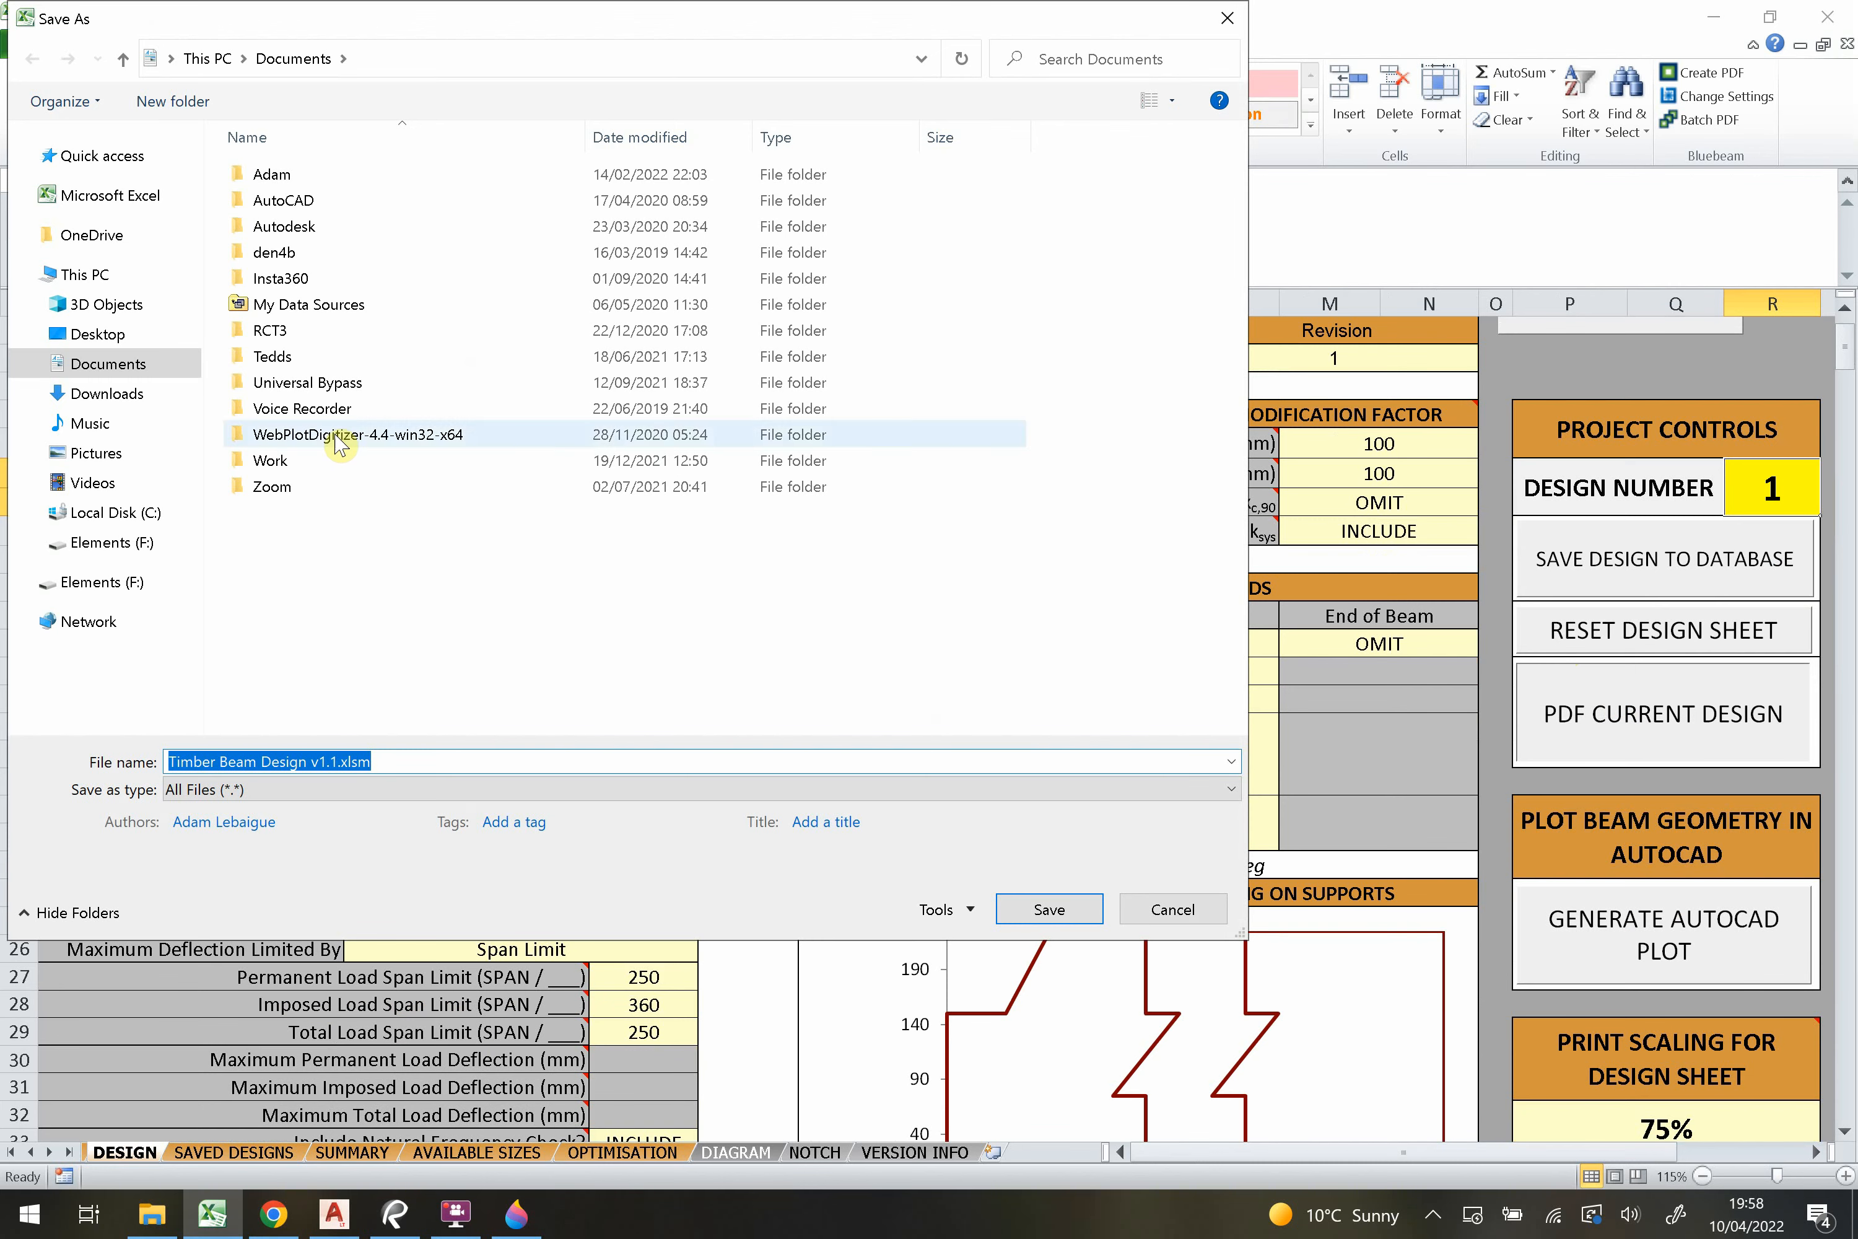
pyautogui.click(1173, 909)
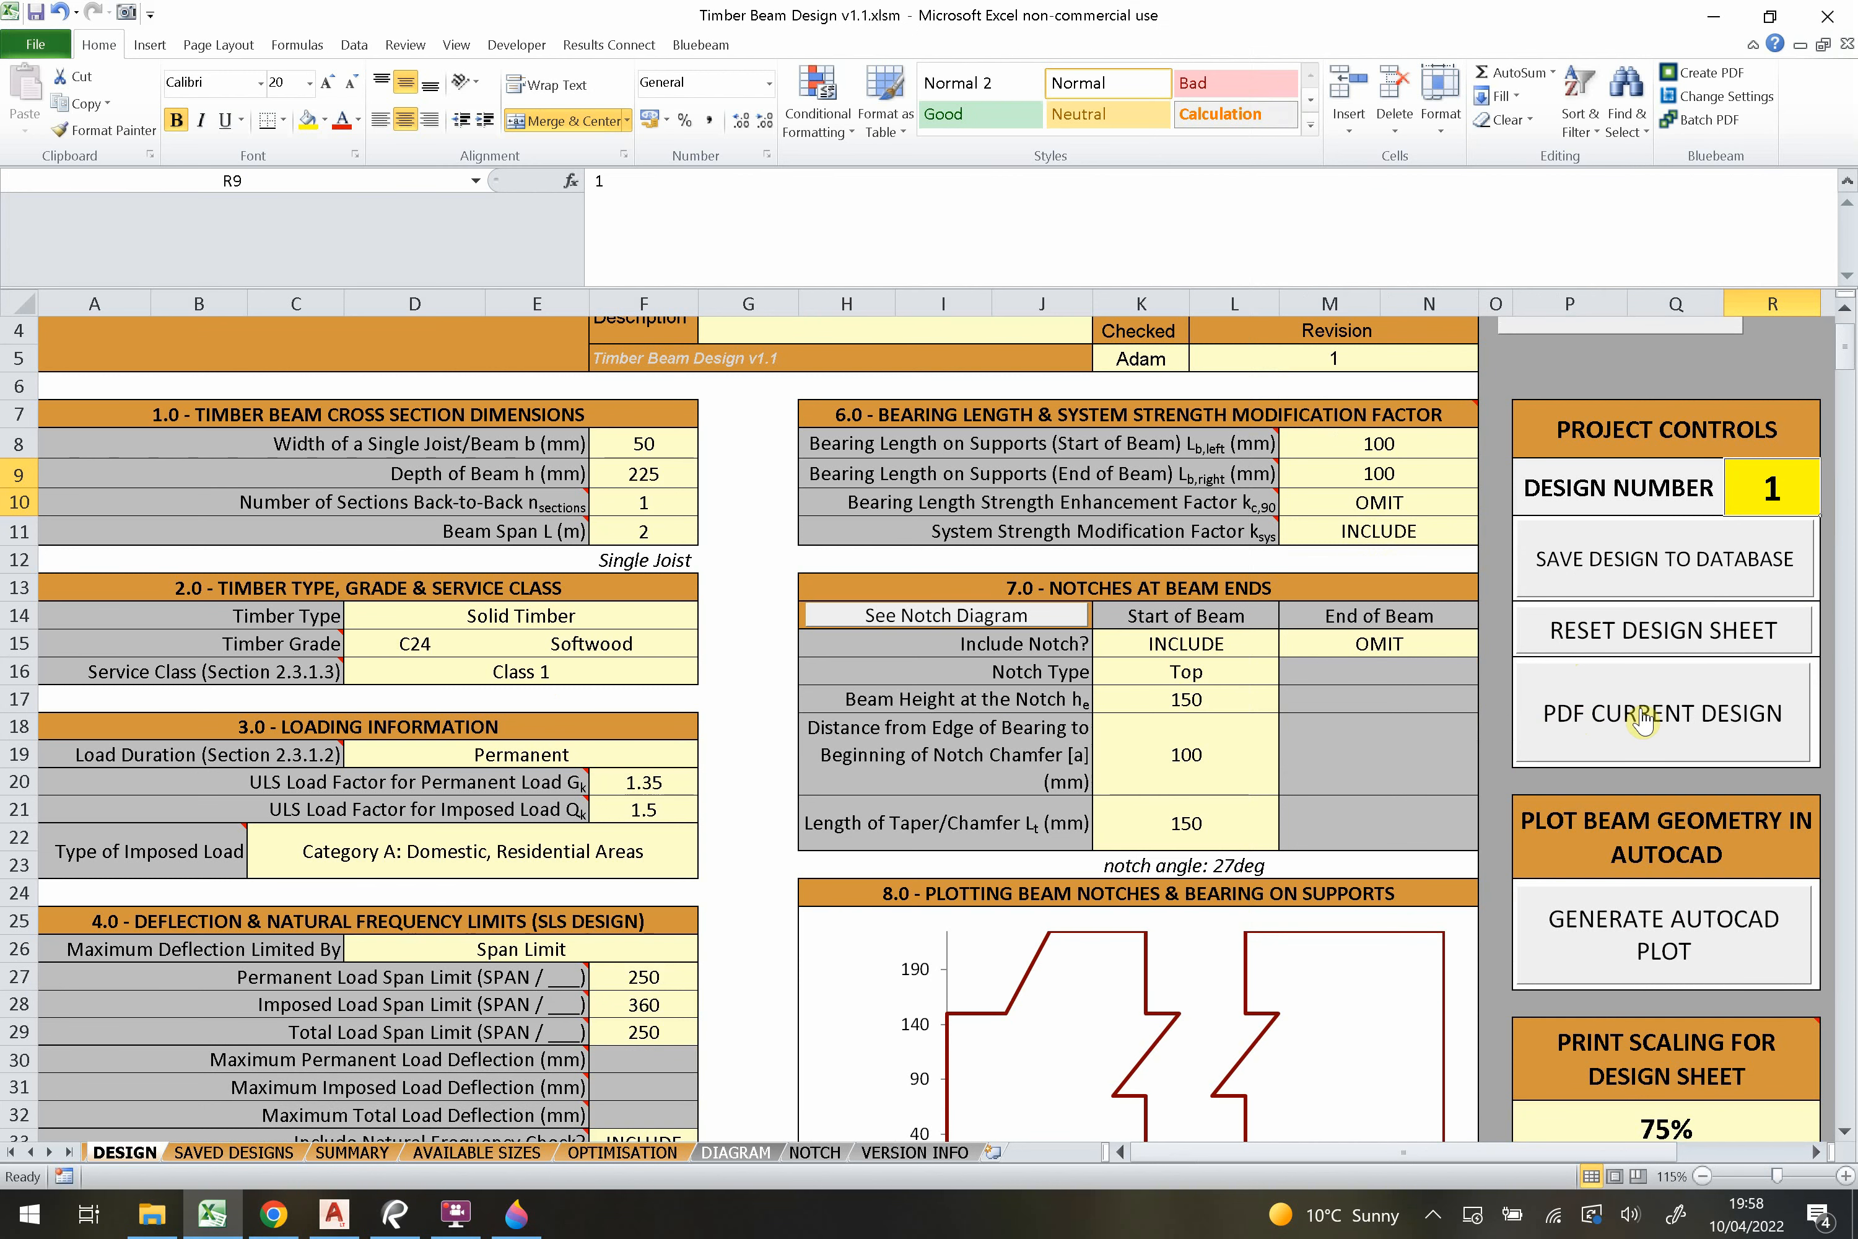
pyautogui.scroll(-3, 1629, 719)
pyautogui.click(1683, 865)
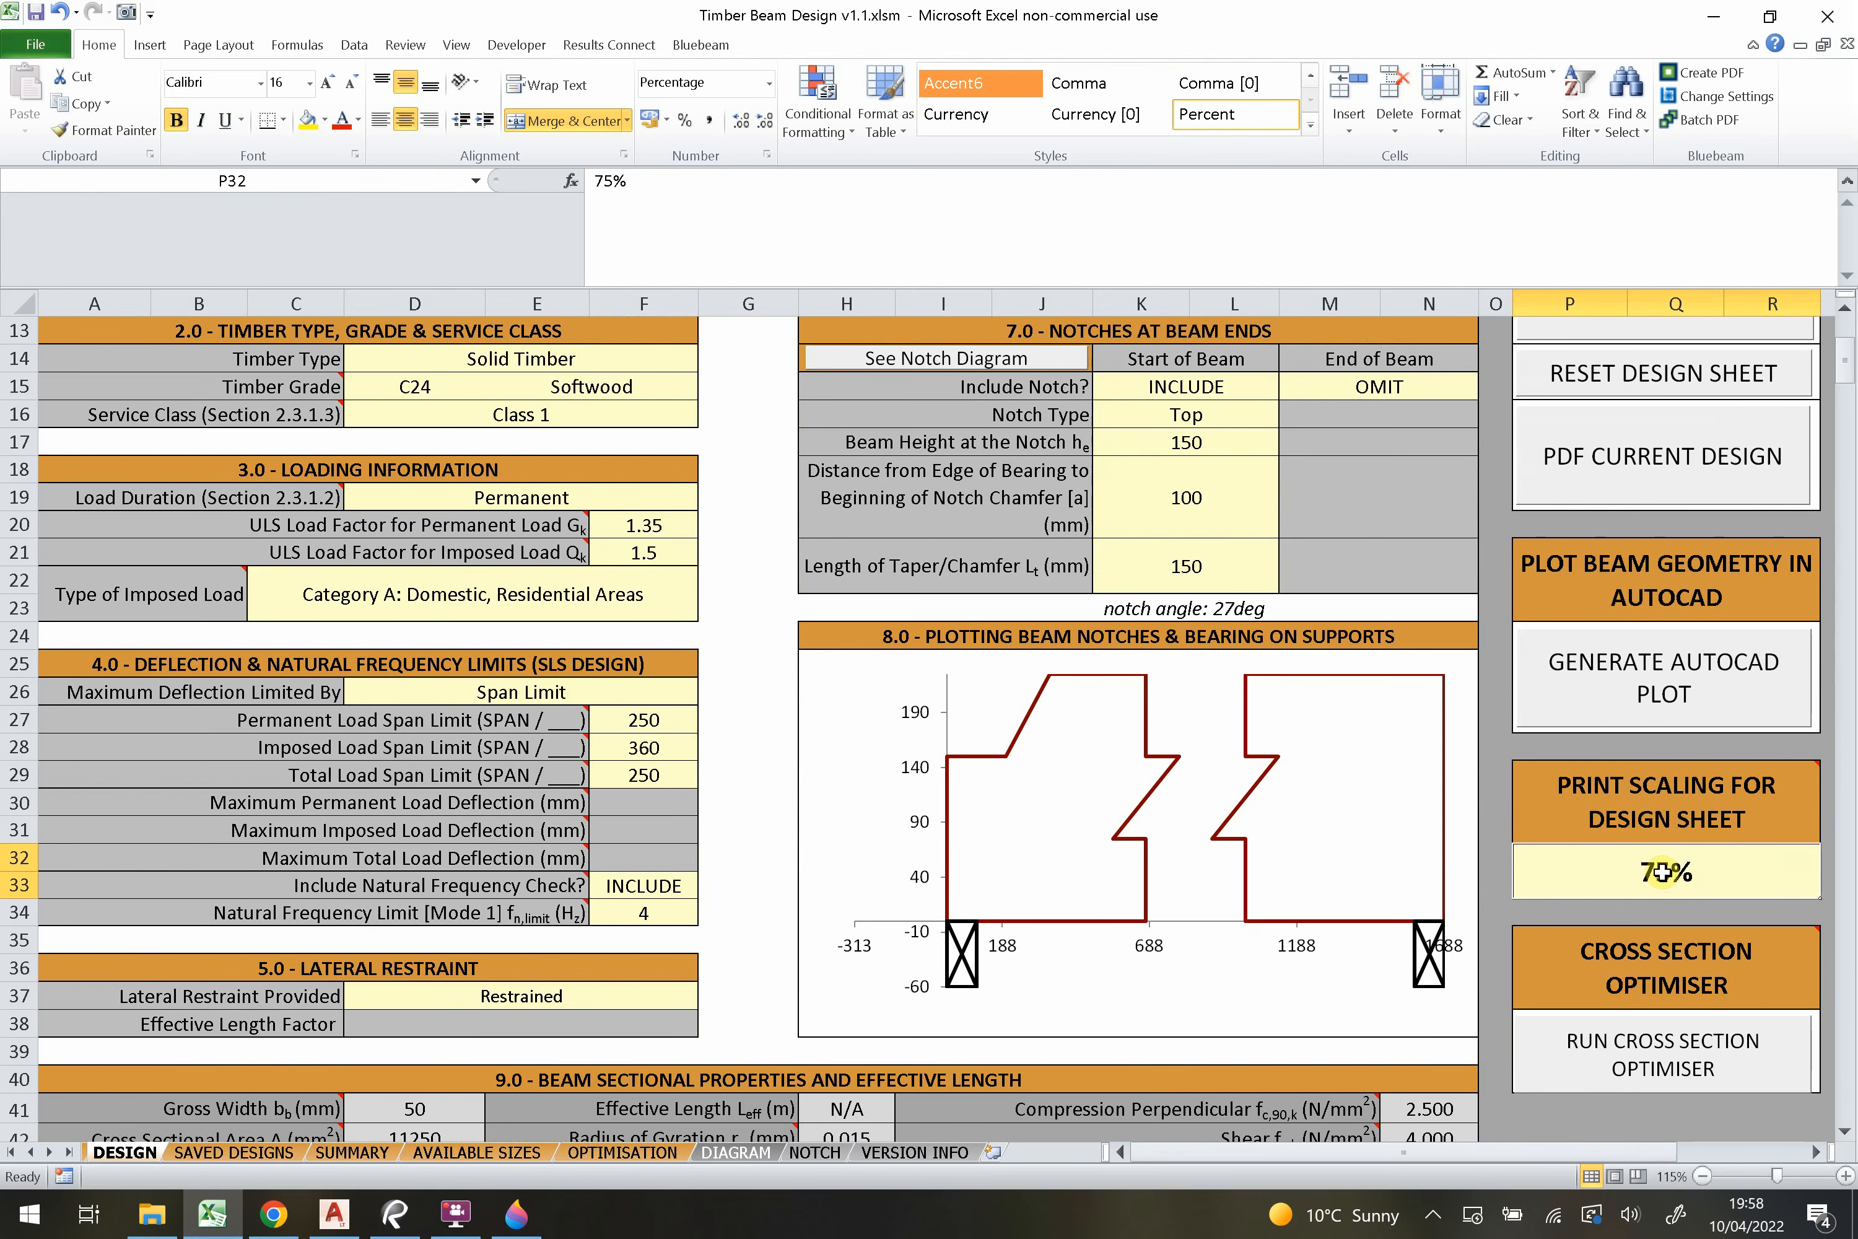
pyautogui.scroll(3, 1662, 873)
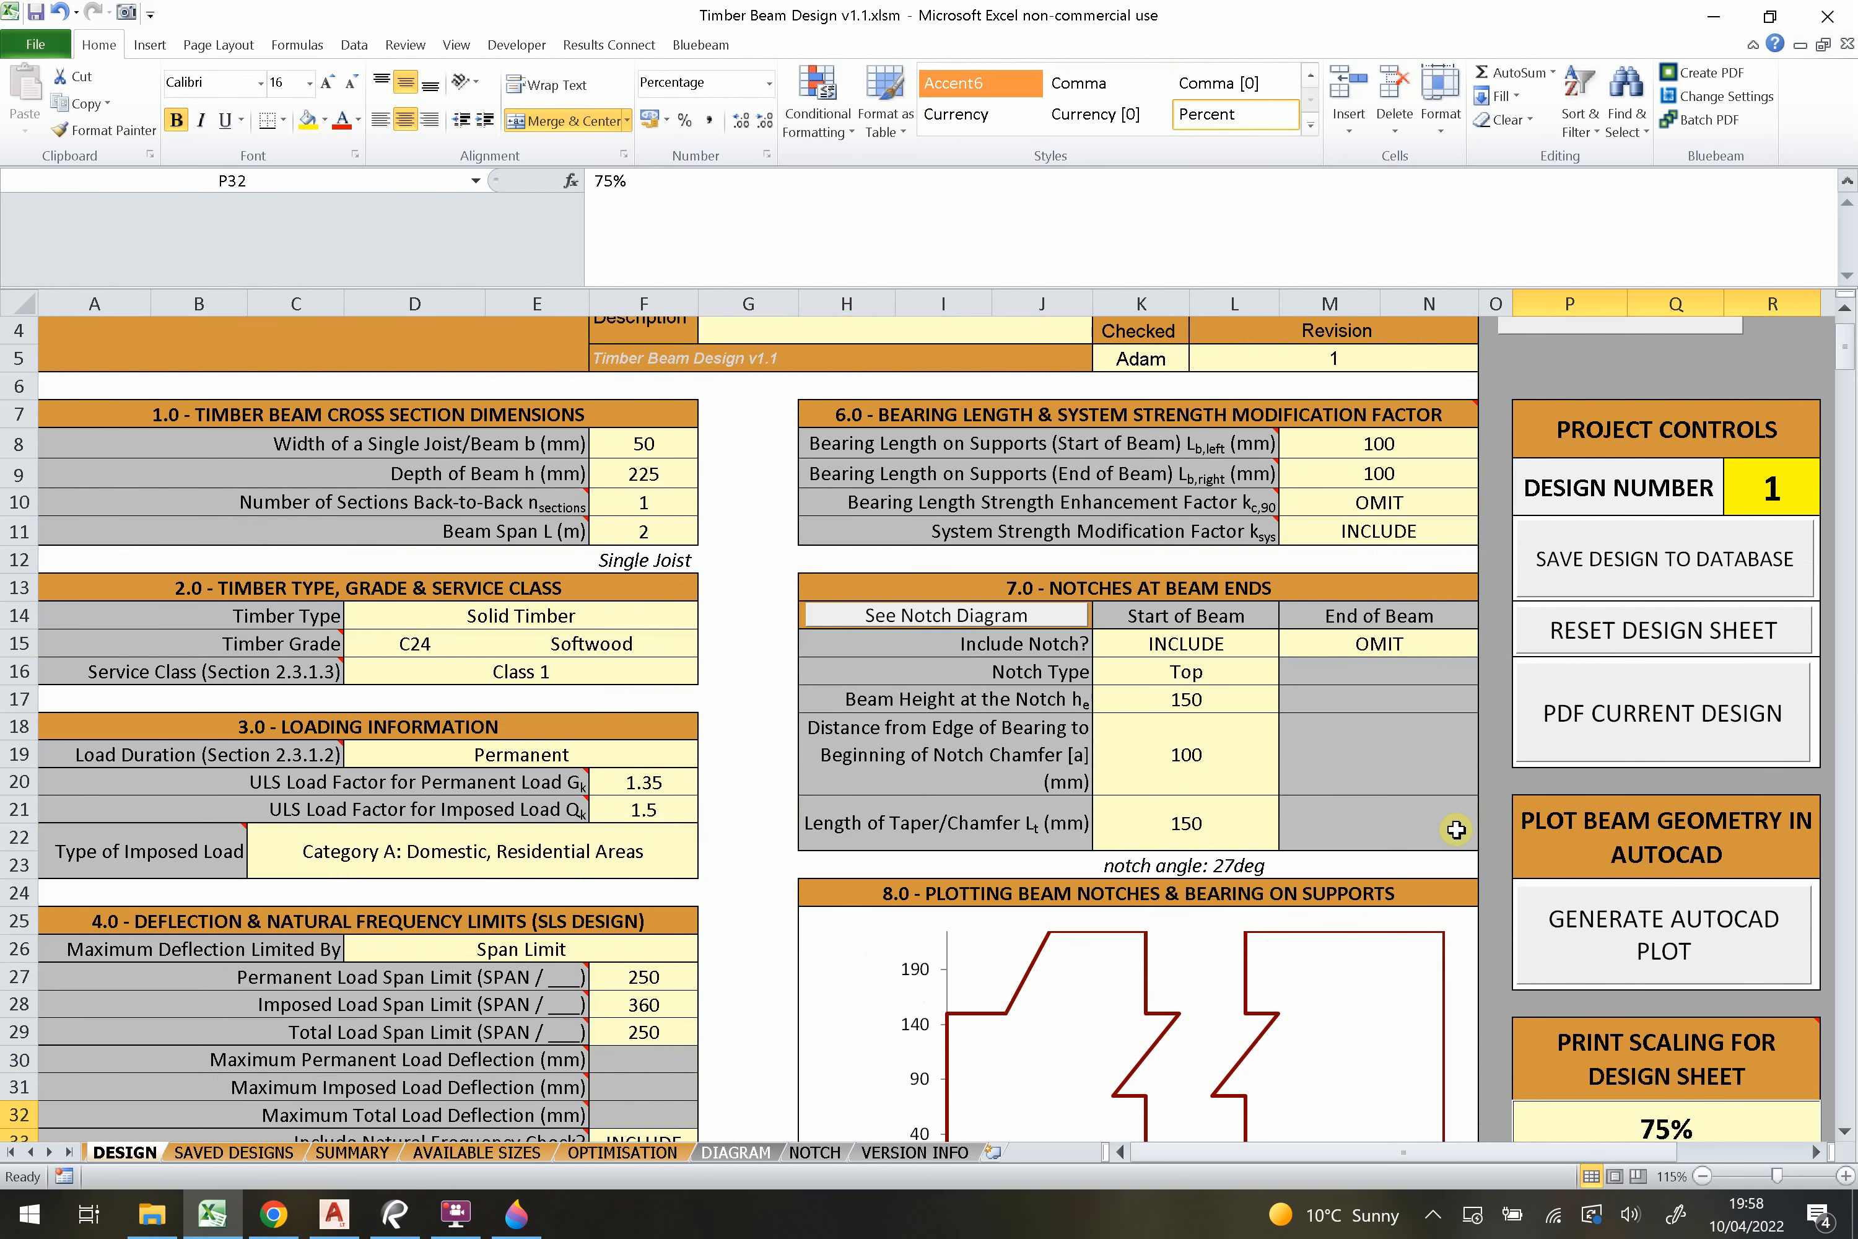
# Generate the AutoCAD plot data for the current beam's geometry and dismiss the notice.
pyautogui.scroll(-1, 1414, 671)
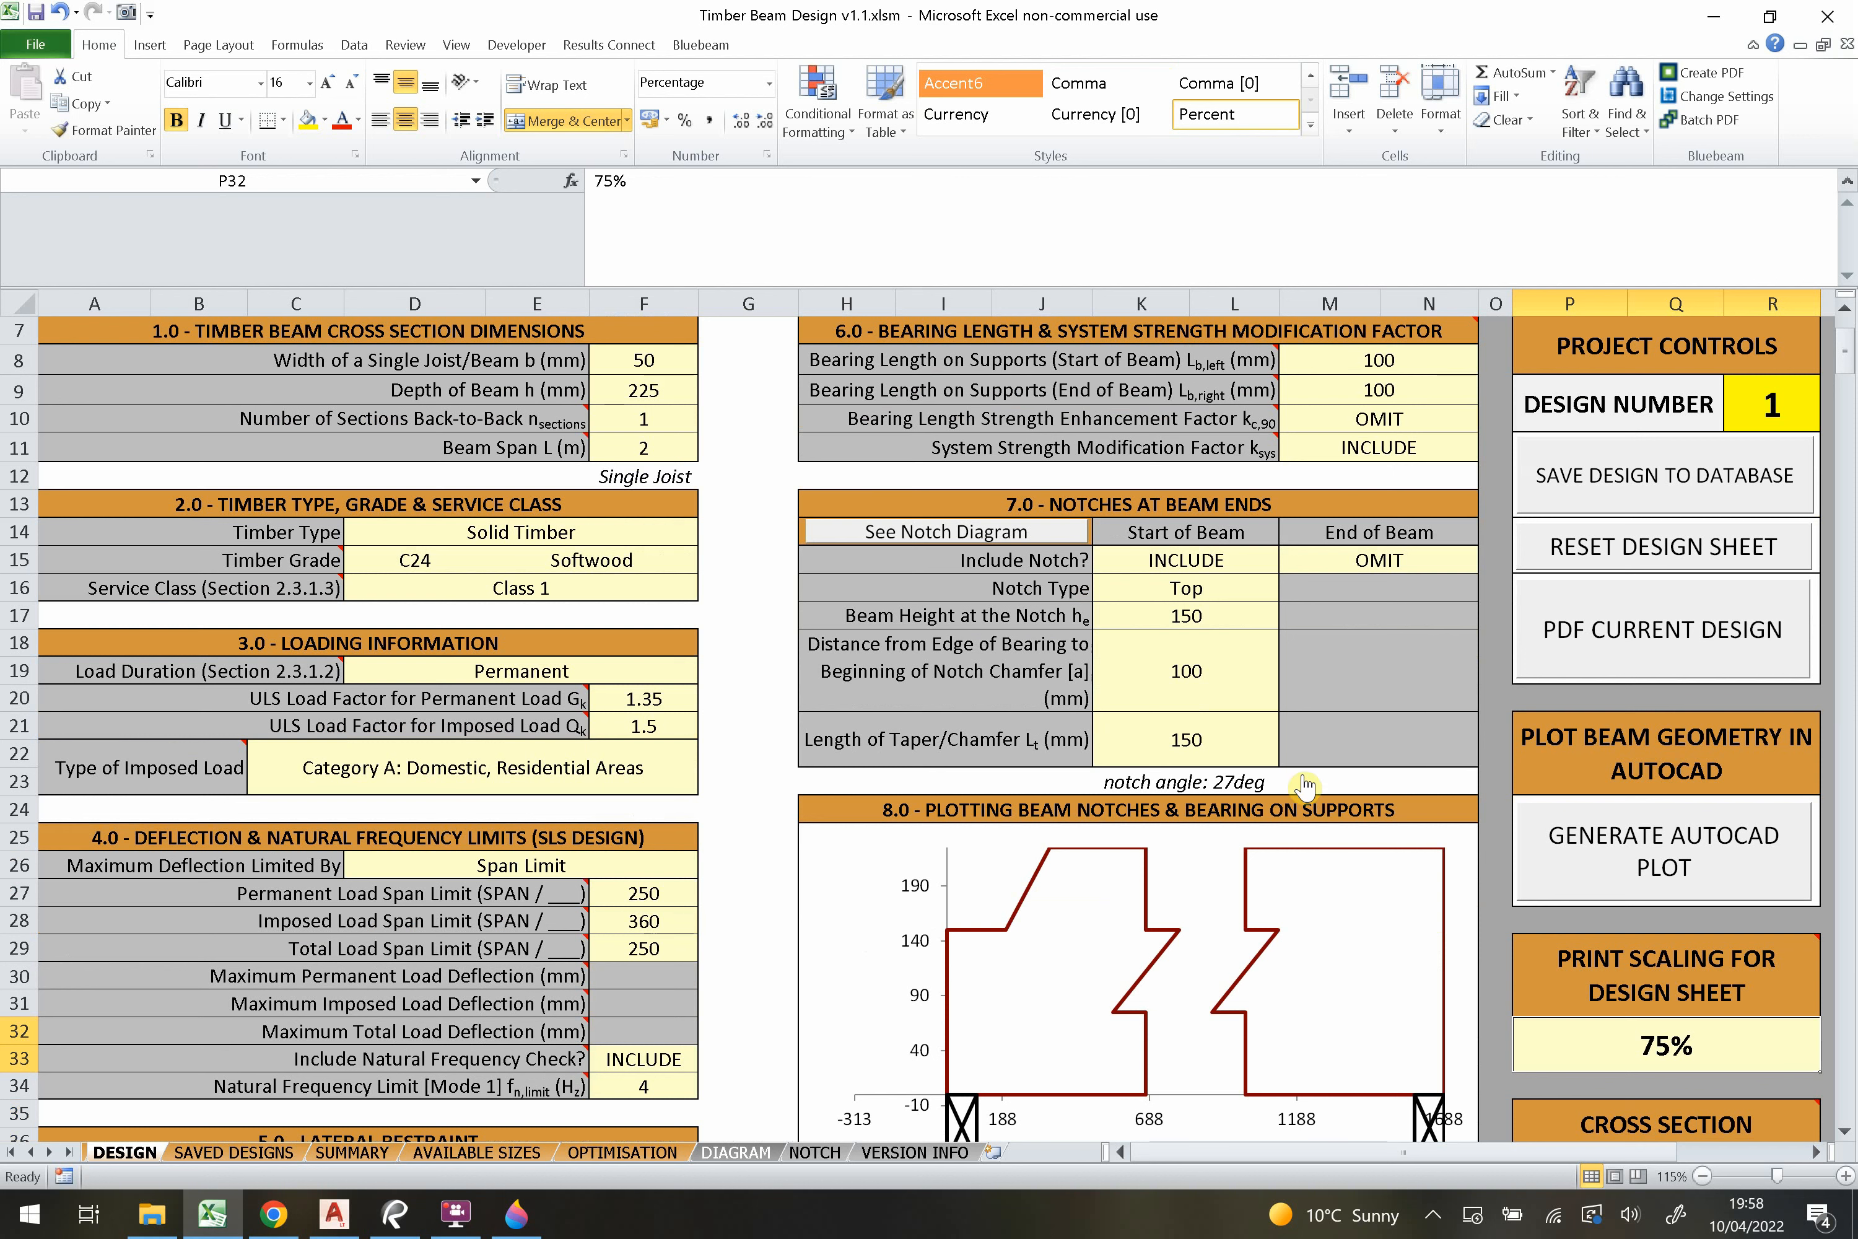
pyautogui.click(1719, 853)
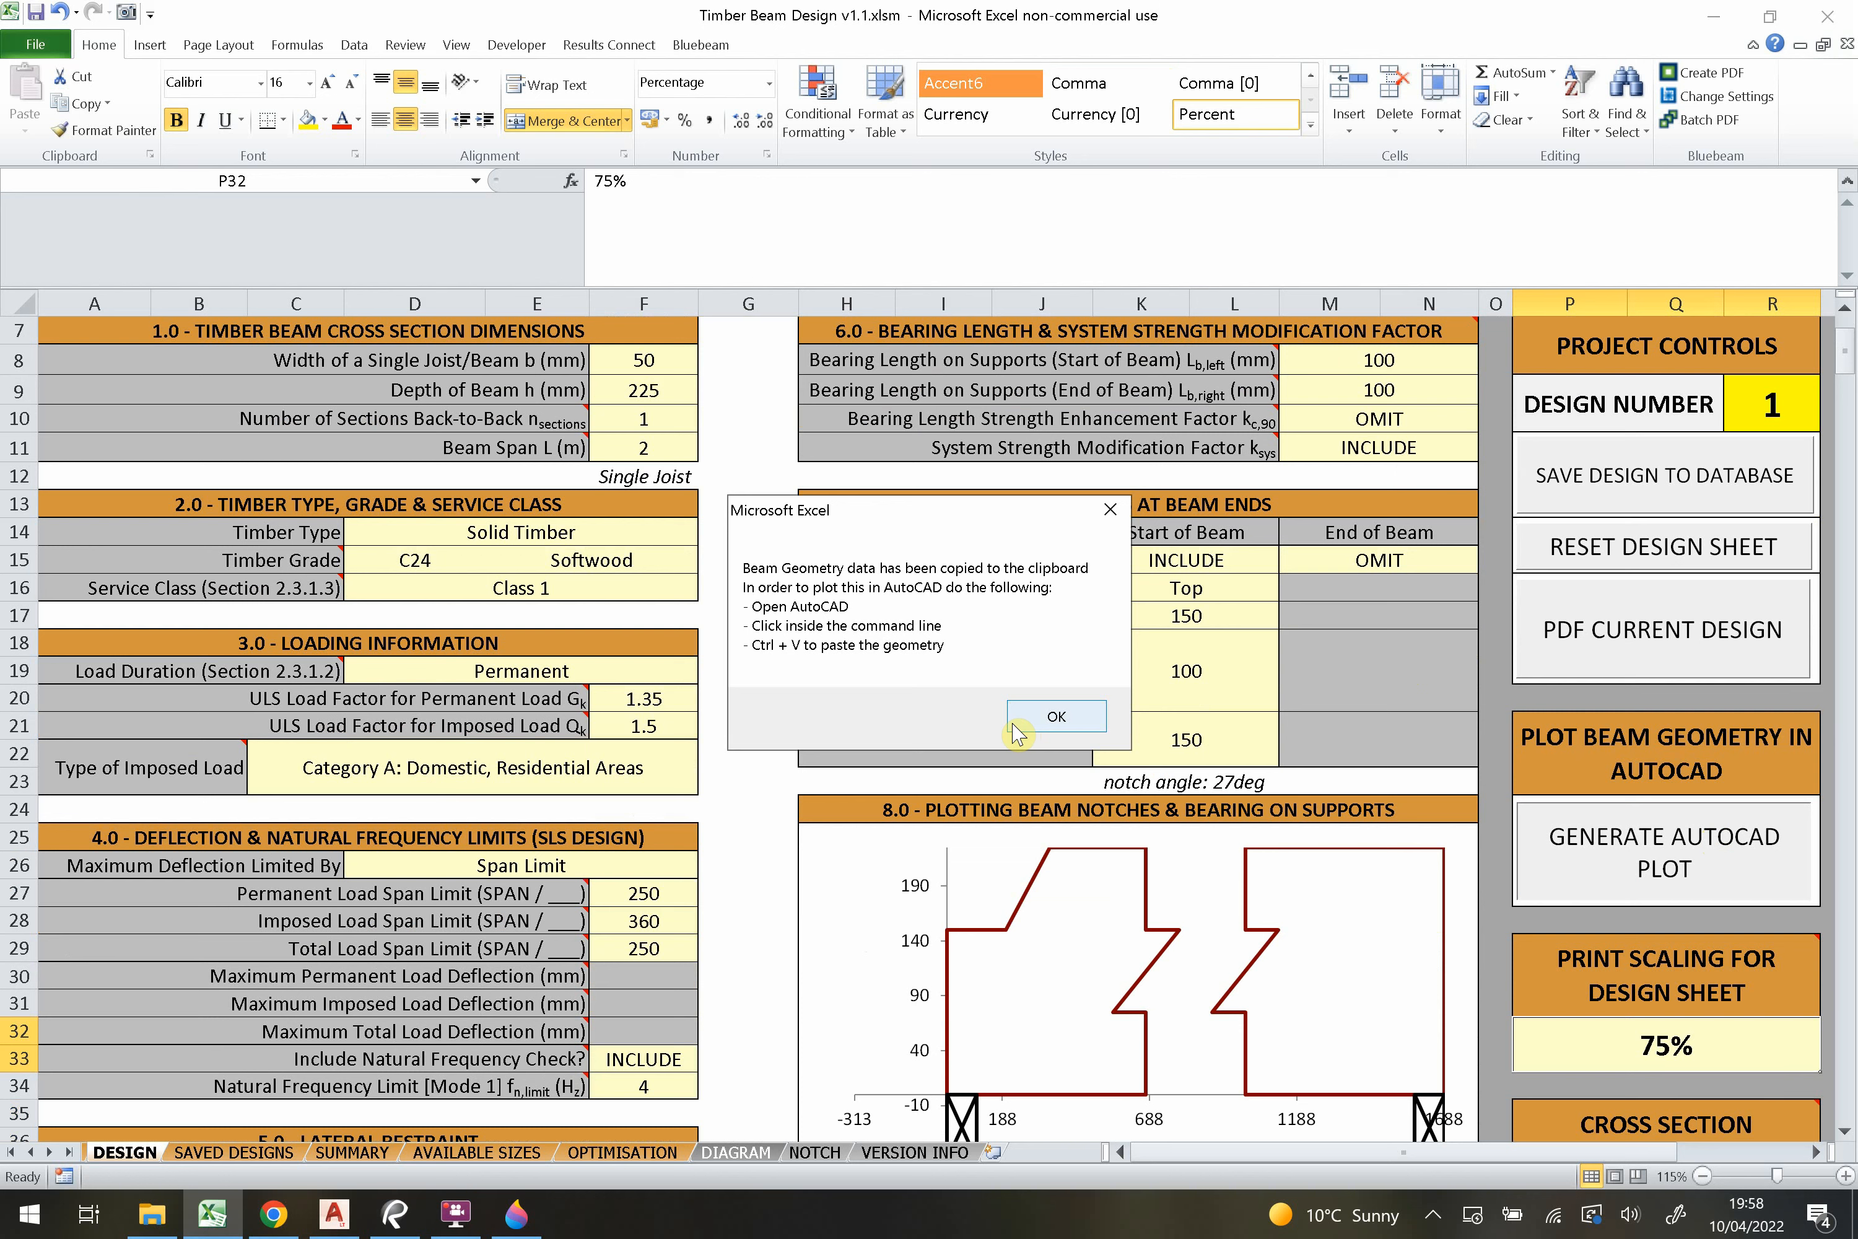
pyautogui.click(1048, 724)
# Switch to AutoCAD, plot the copied beam geometry in Drawing1 by pasting it at the command line, and end the polyline command.
pyautogui.click(316, 1222)
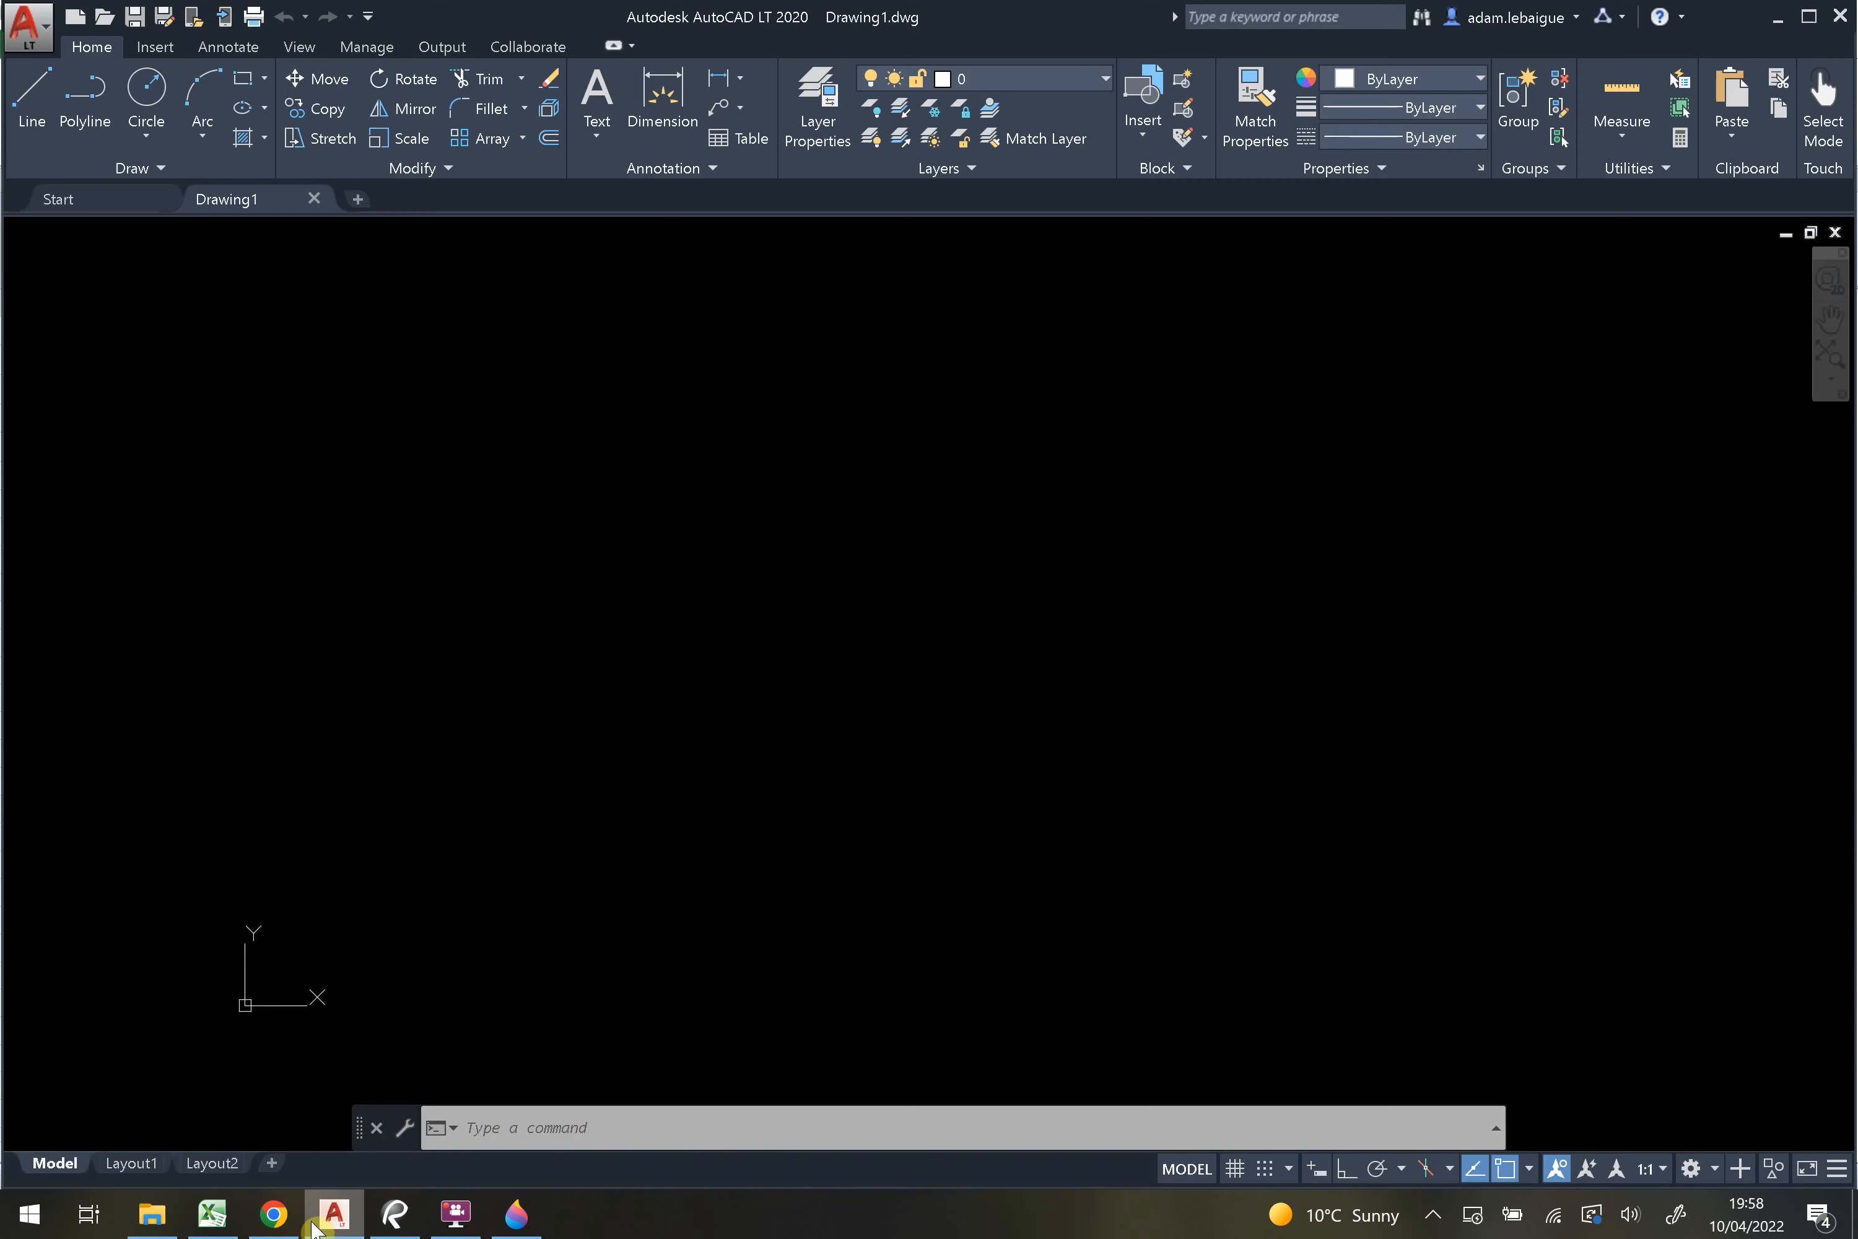
pyautogui.click(590, 1127)
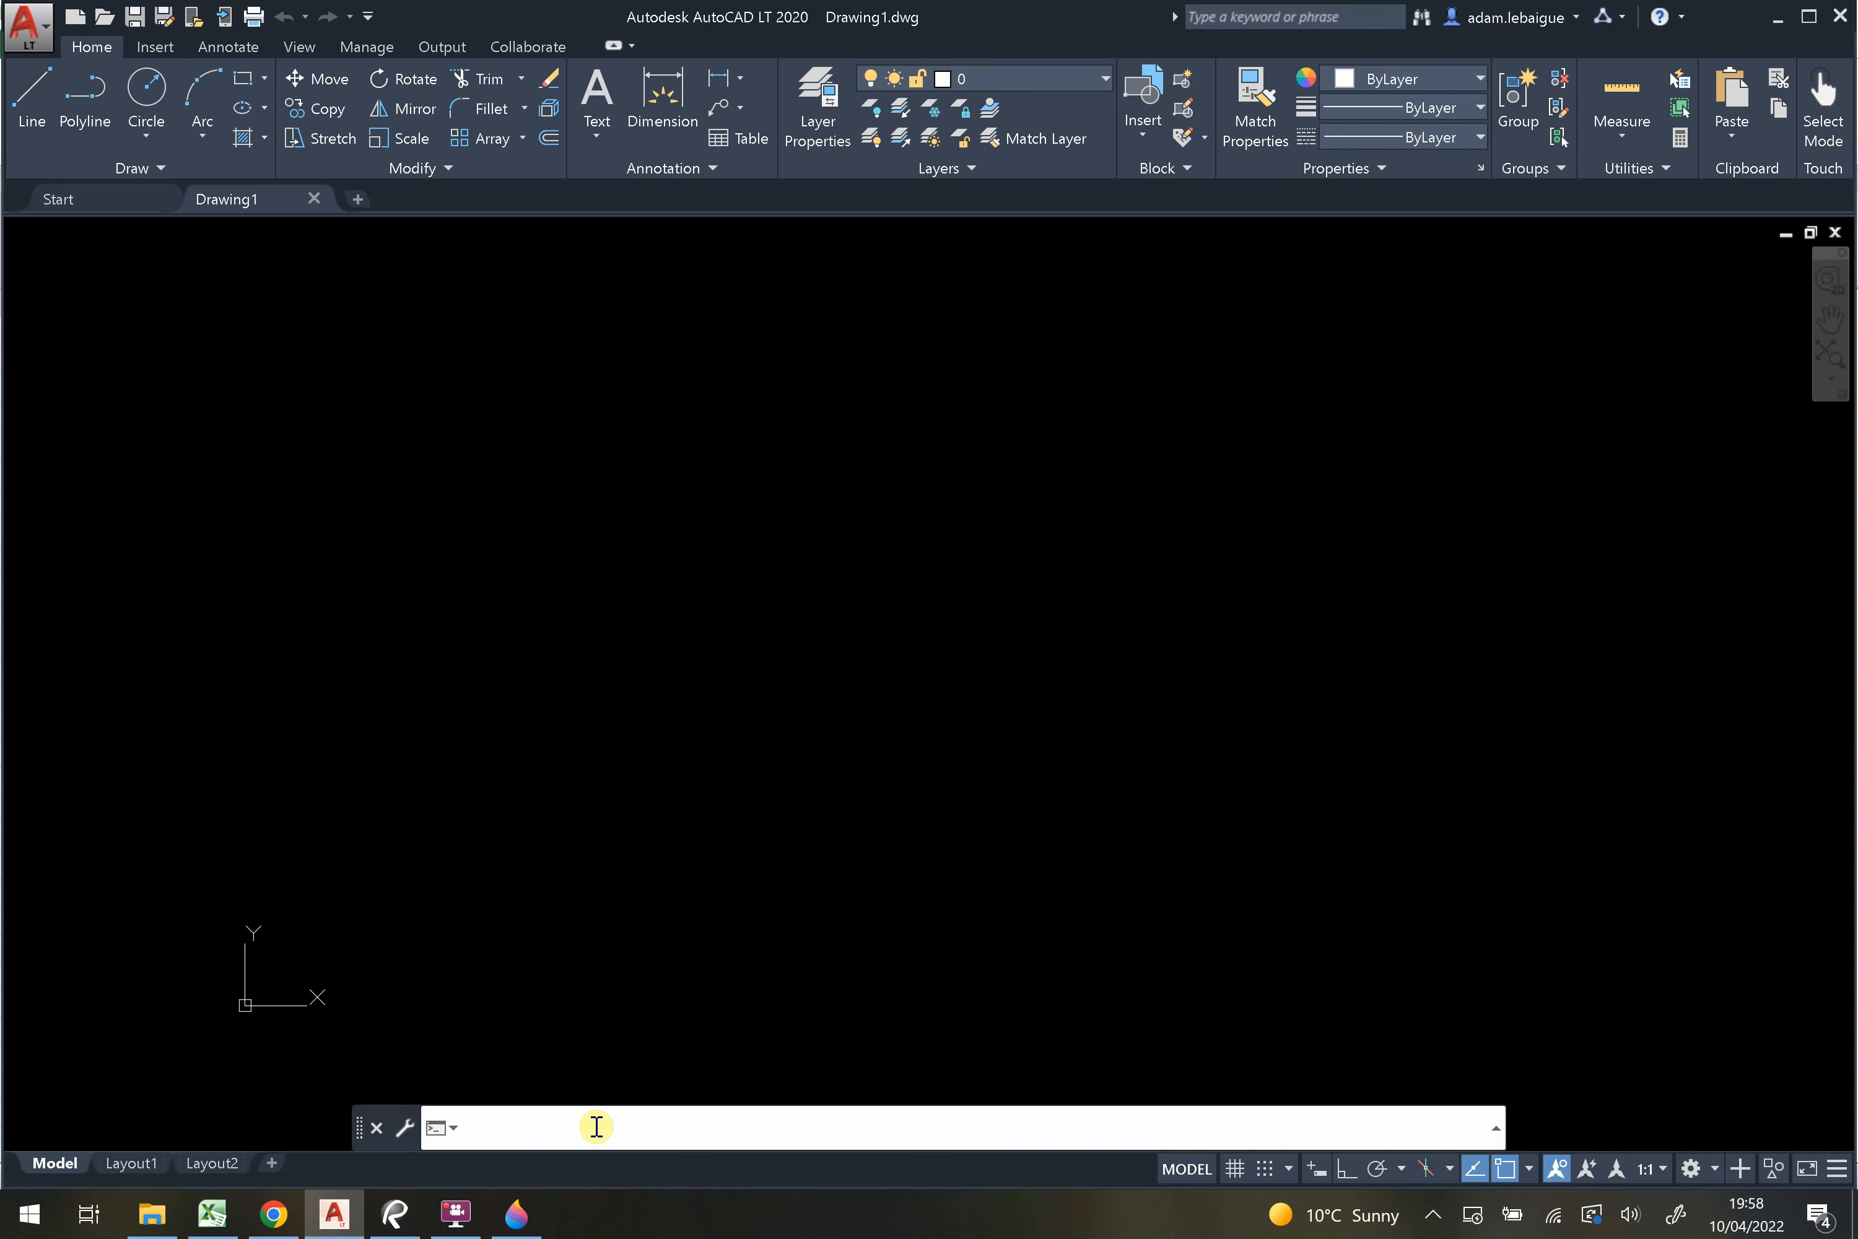
pyautogui.hotkey('ctrl', 'v')
pyautogui.scroll(-4, 583, 895)
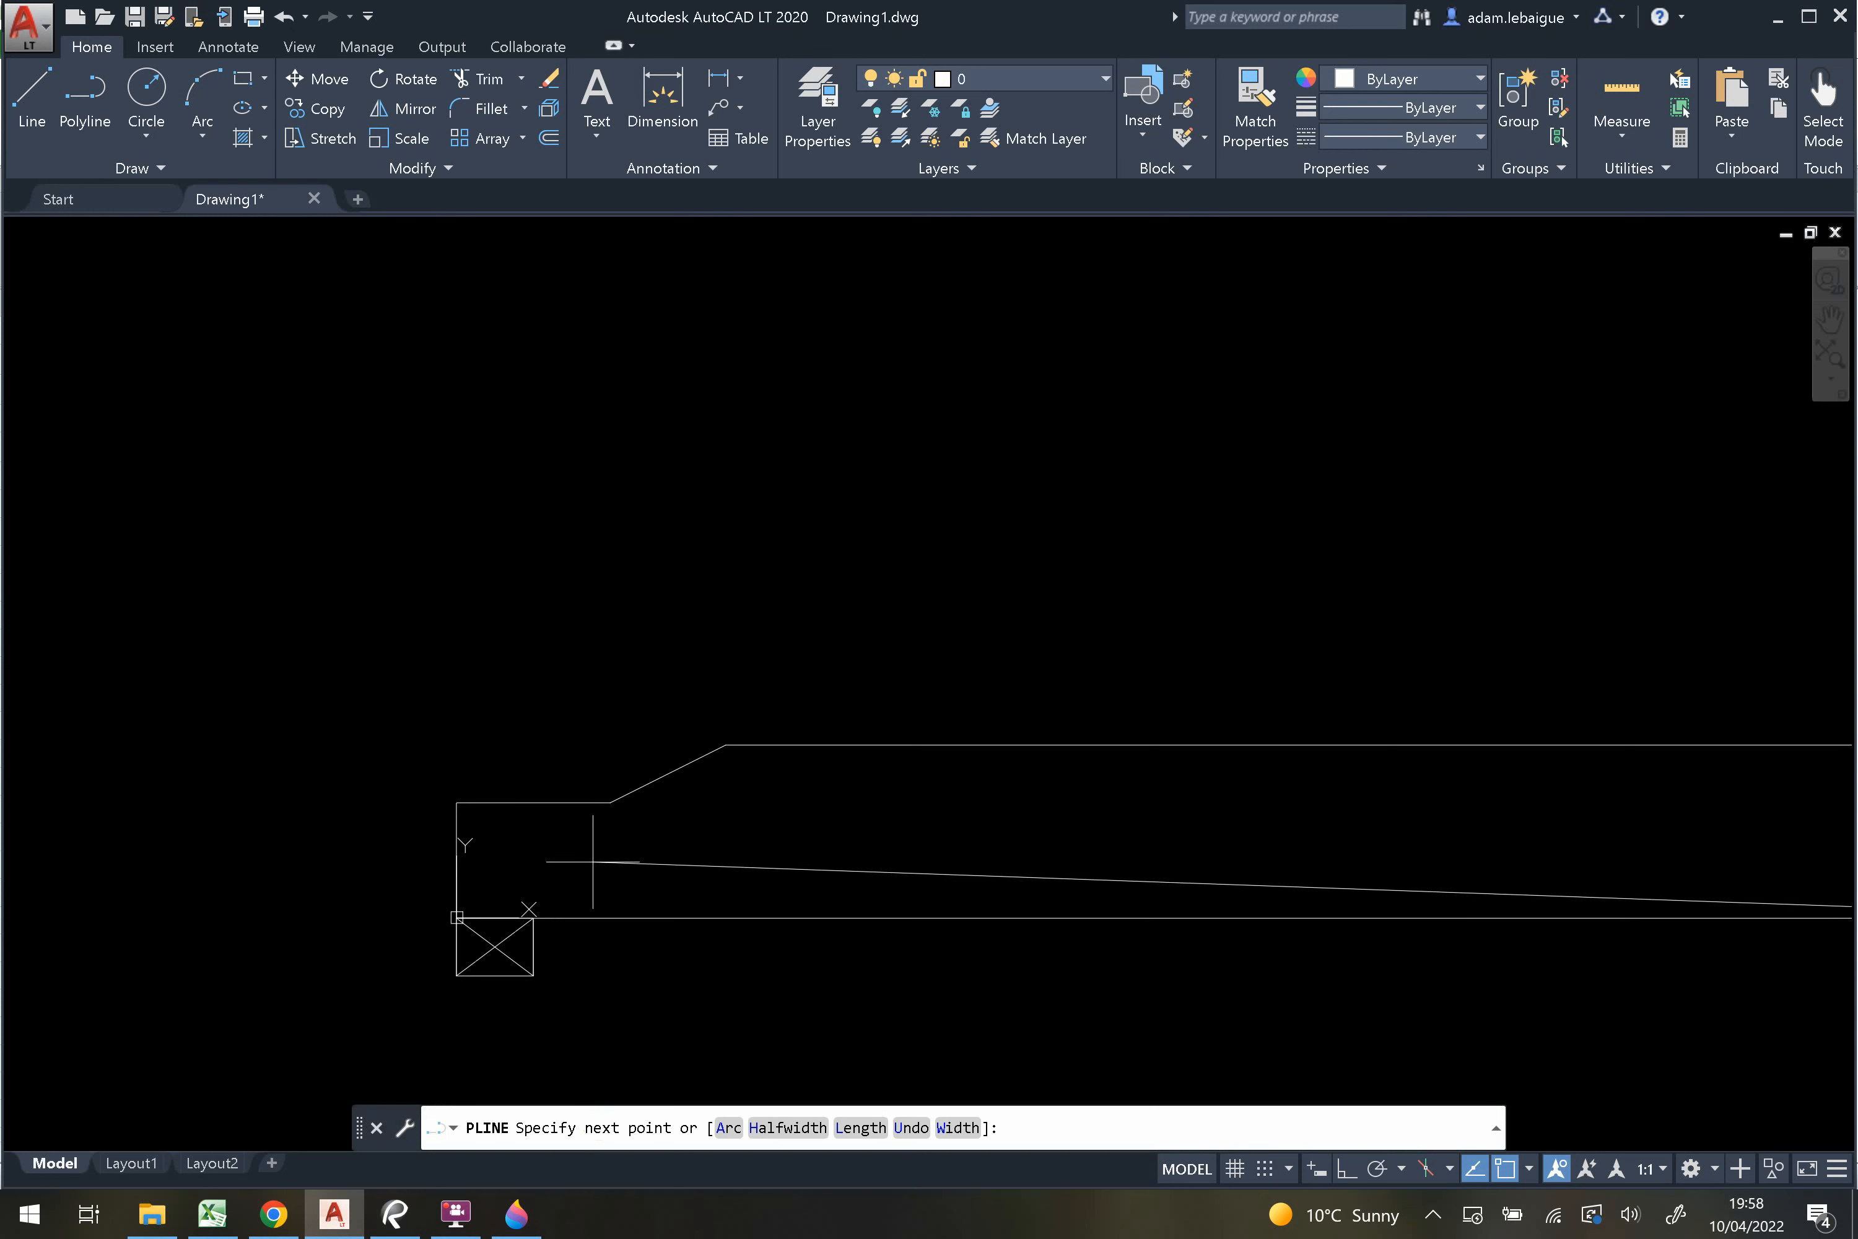
pyautogui.scroll(-3, 781, 889)
pyautogui.press('Escape')
pyautogui.scroll(2, 643, 796)
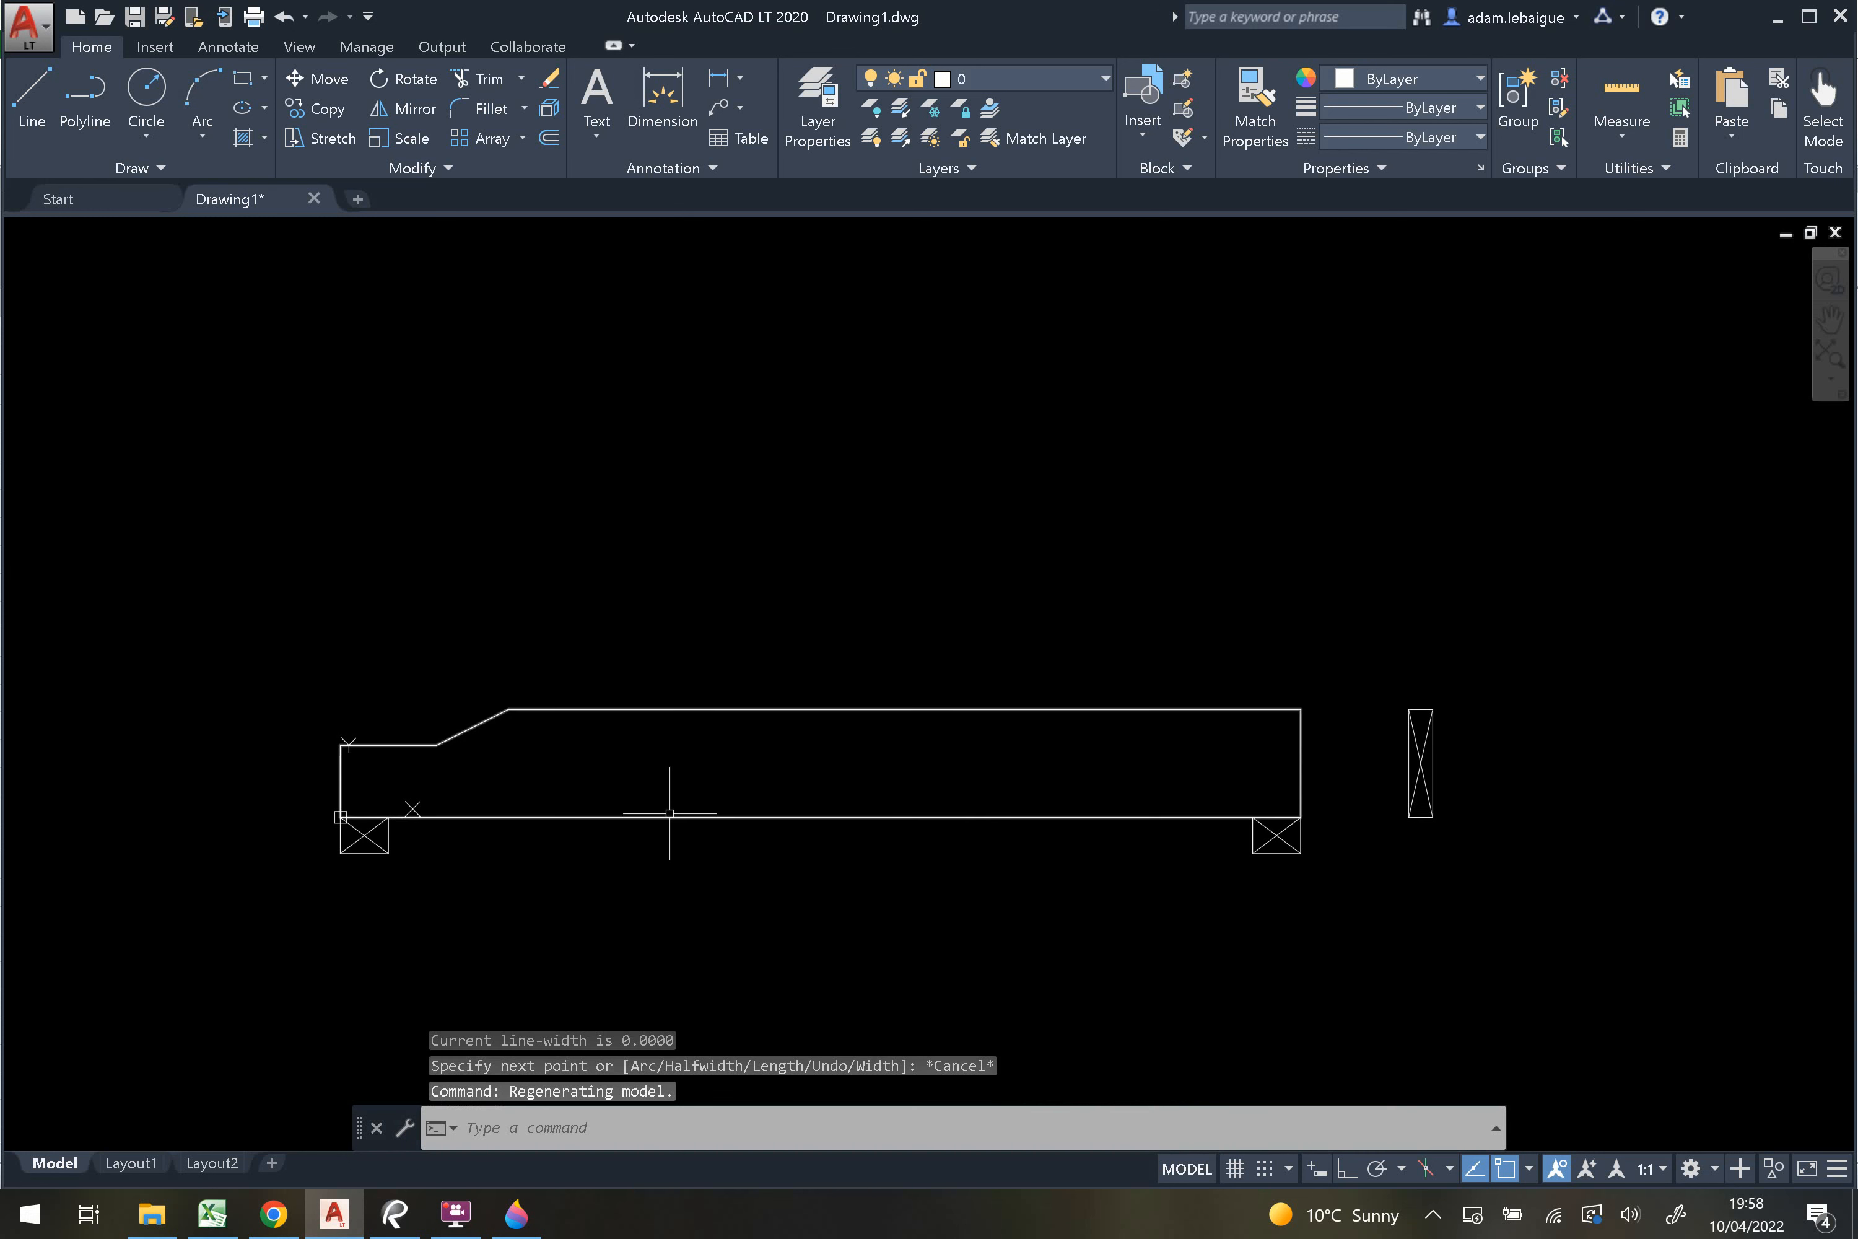
# Examine the plotted beam elevation, its bearing support and the separate cross section by selecting them in turn.
pyautogui.click(652, 849)
pyautogui.click(457, 709)
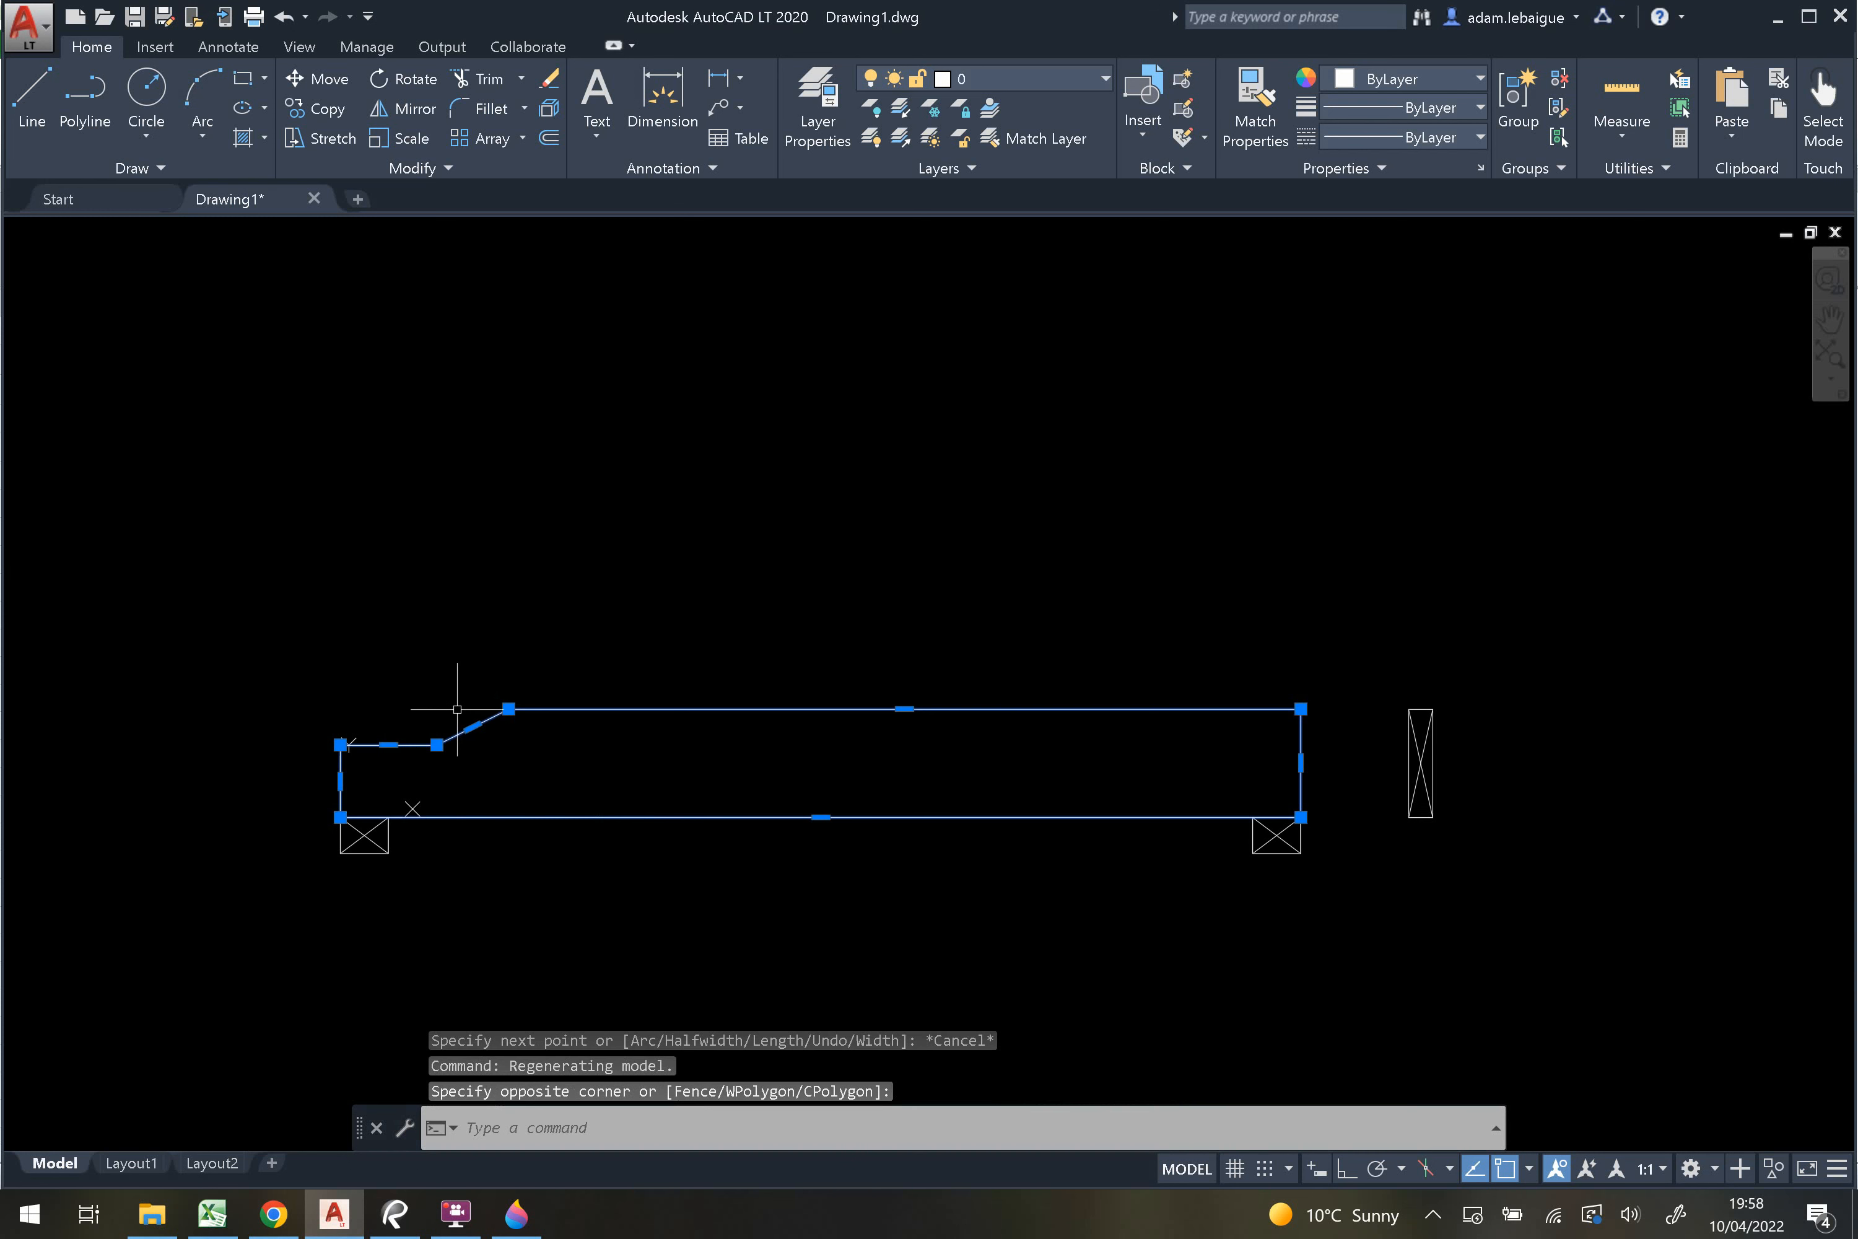
pyautogui.click(380, 843)
pyautogui.click(373, 843)
pyautogui.press('Escape')
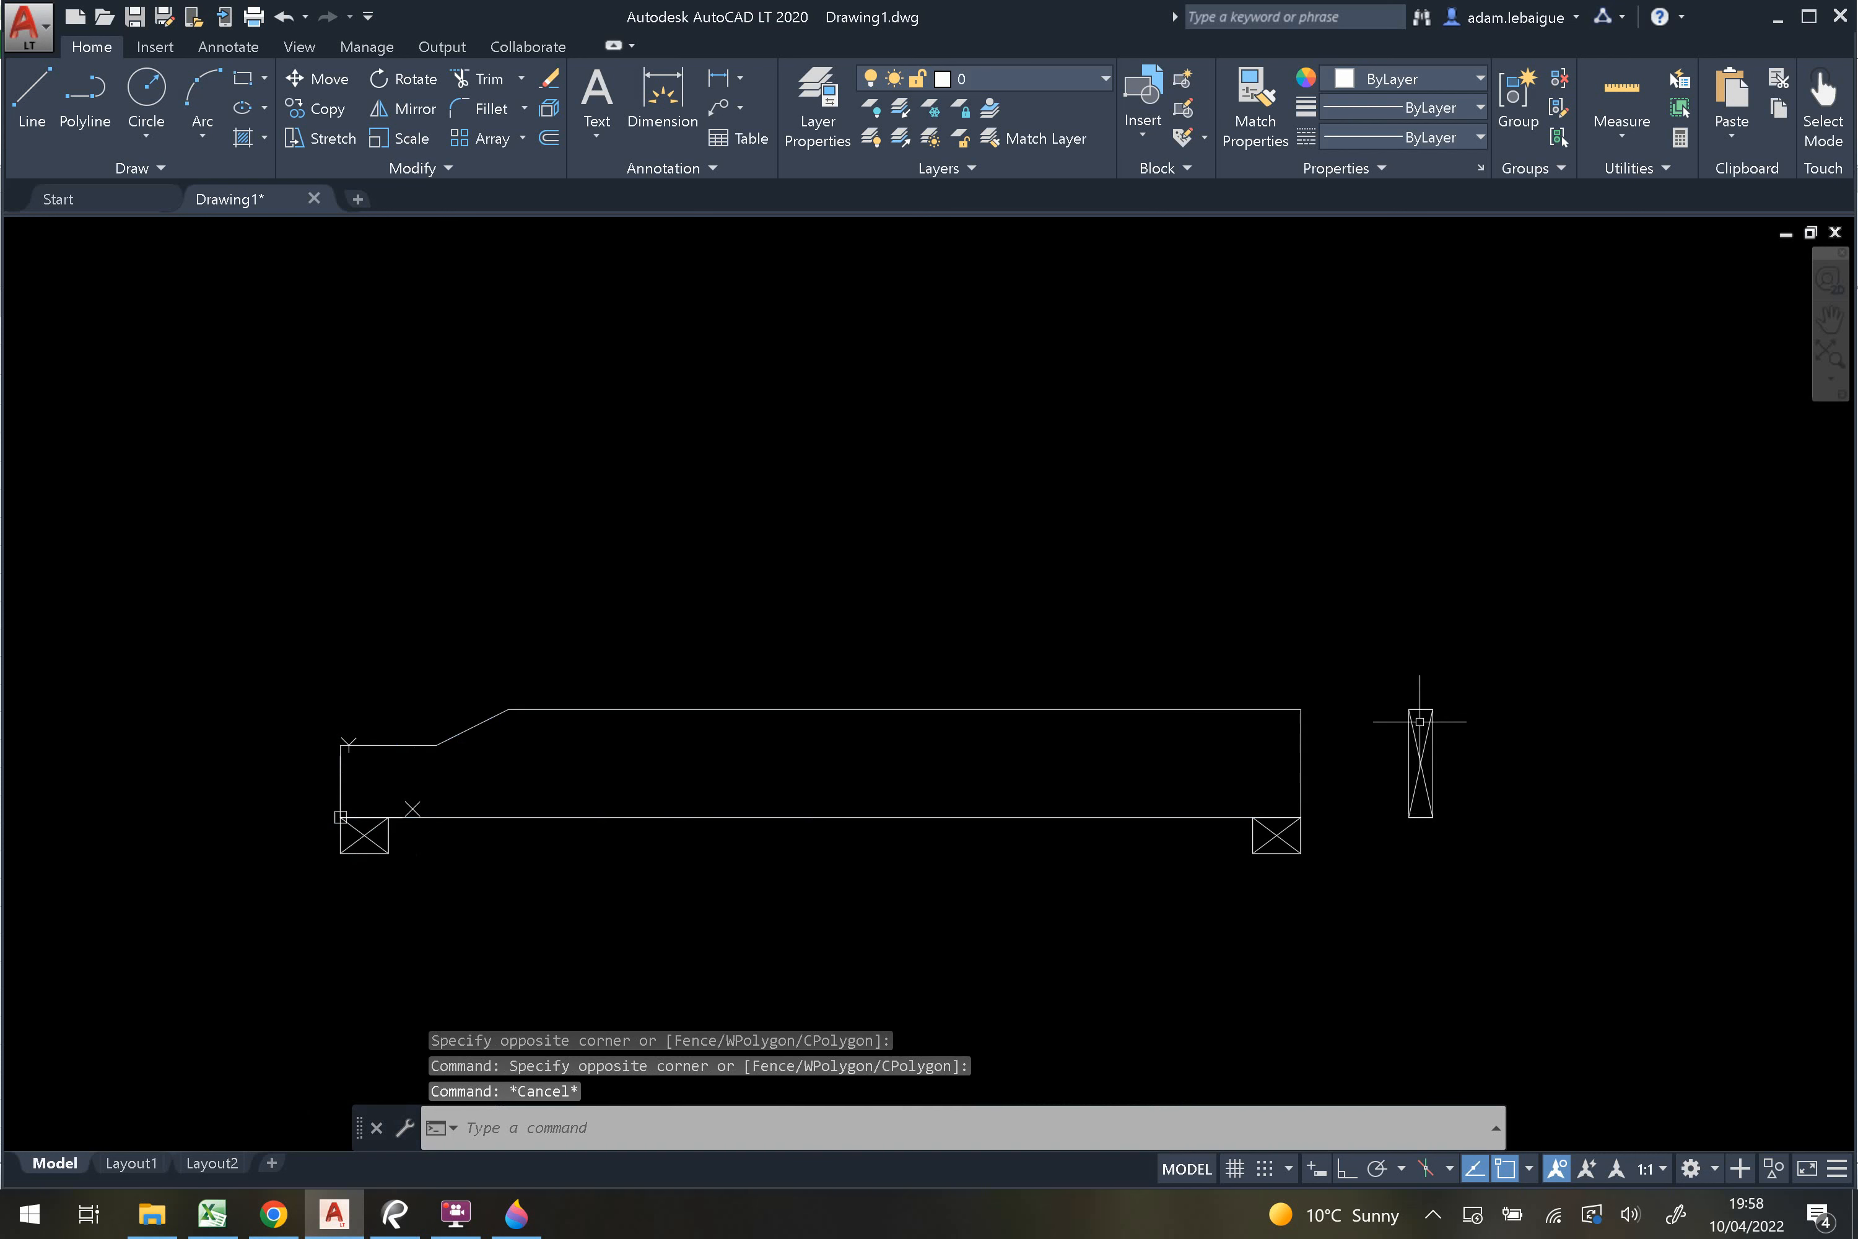
pyautogui.click(1396, 652)
pyautogui.click(1449, 846)
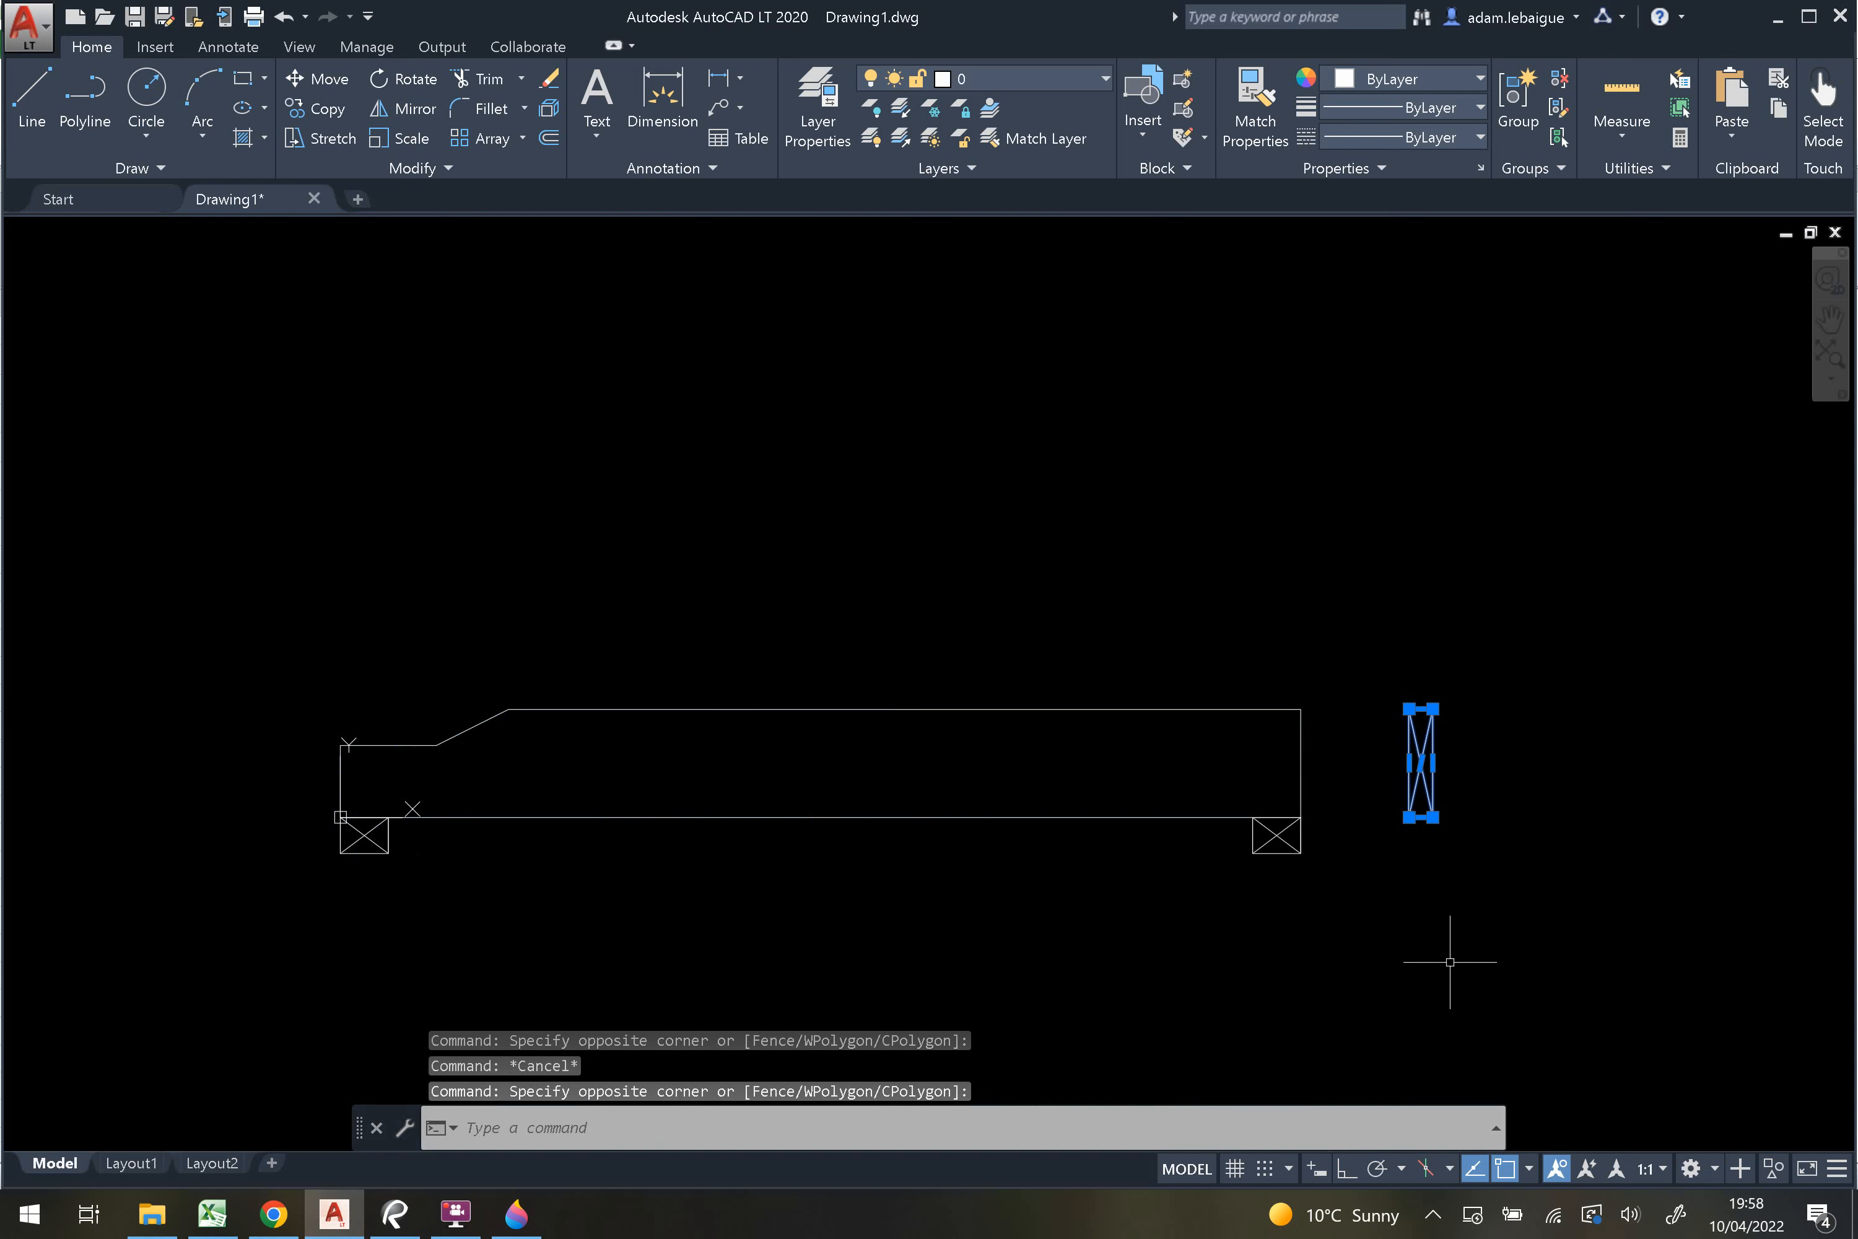
pyautogui.press('Escape')
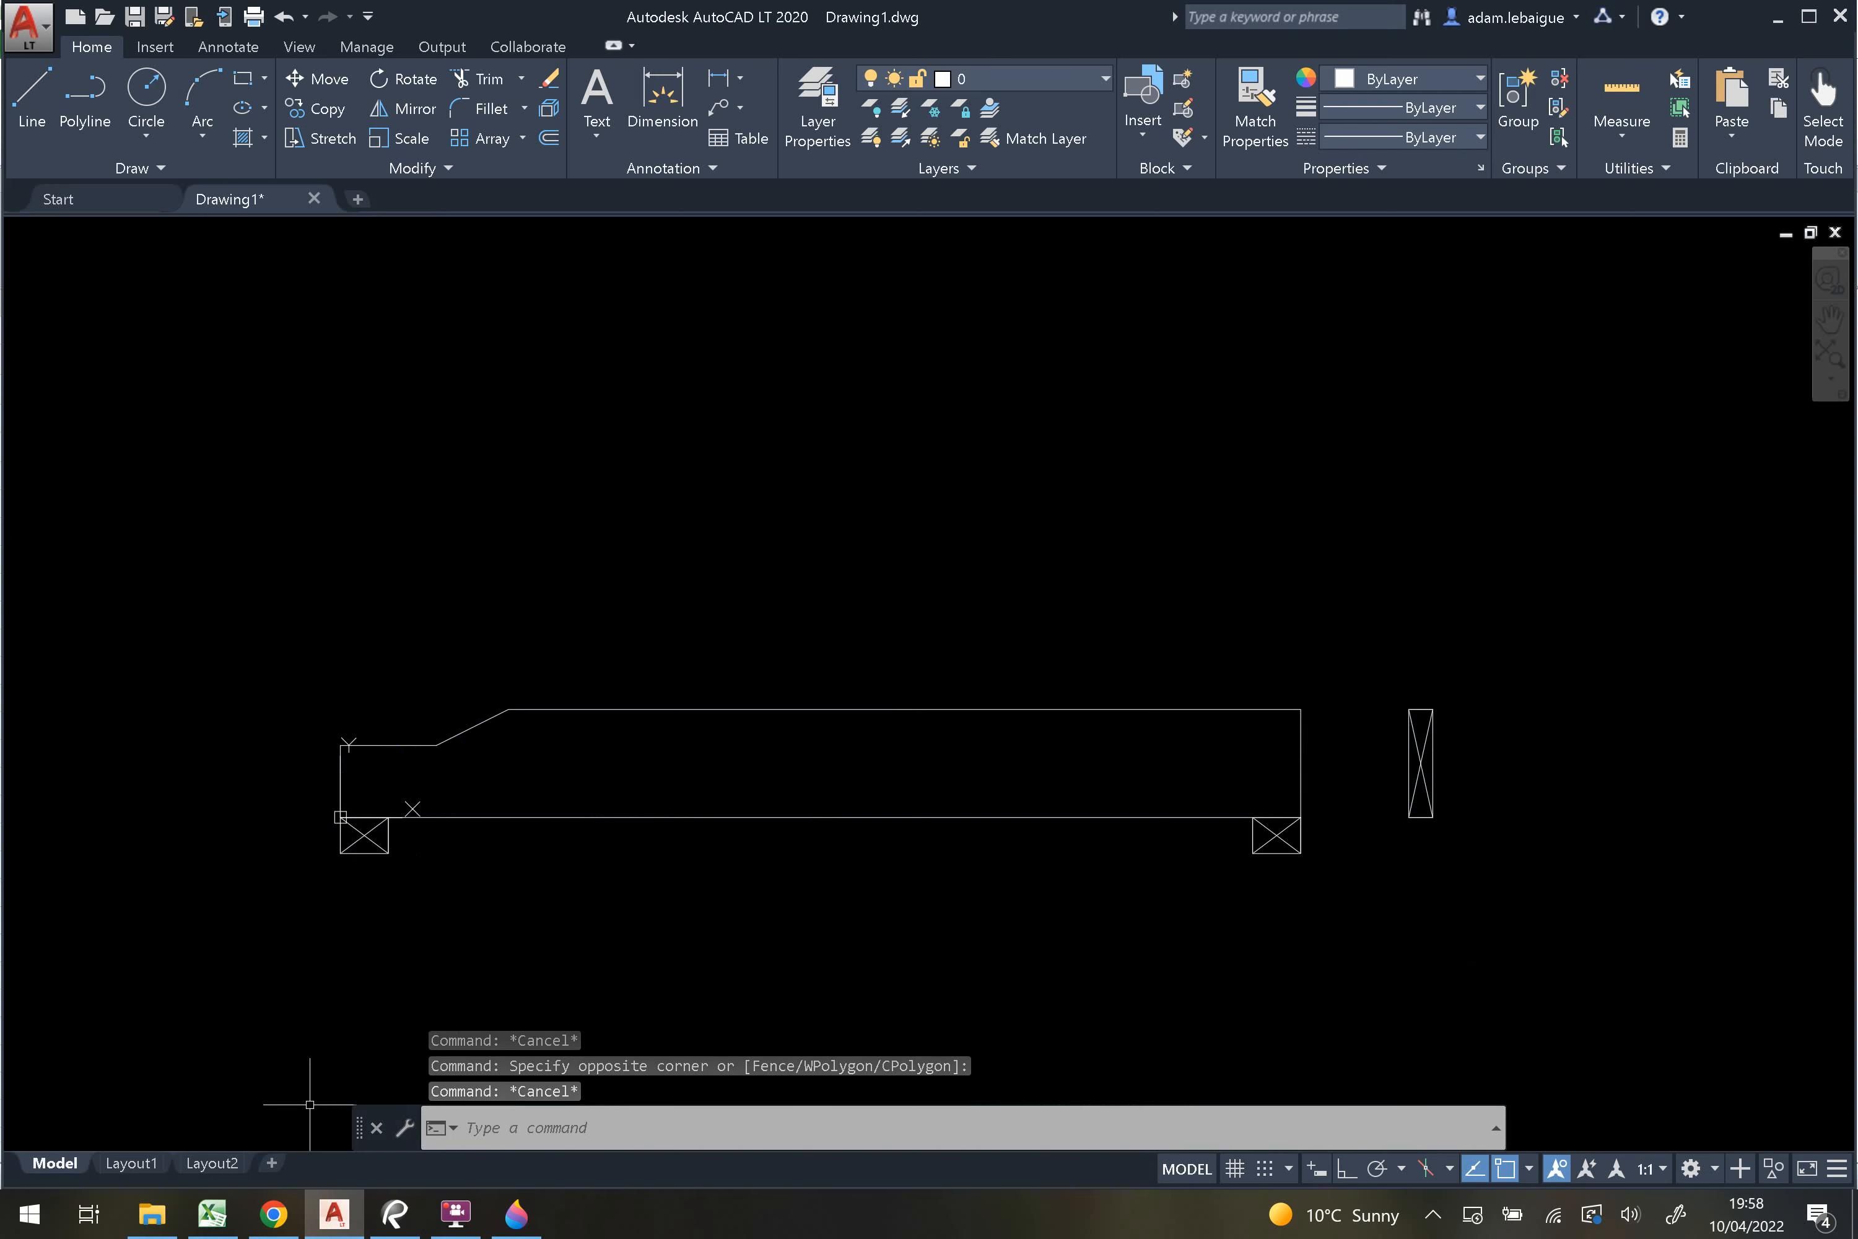
# Switch back to Excel and choose design 1 as the selected design on the SAVED DESIGNS sheet.
pyautogui.click(212, 1214)
pyautogui.scroll(2, 1023, 867)
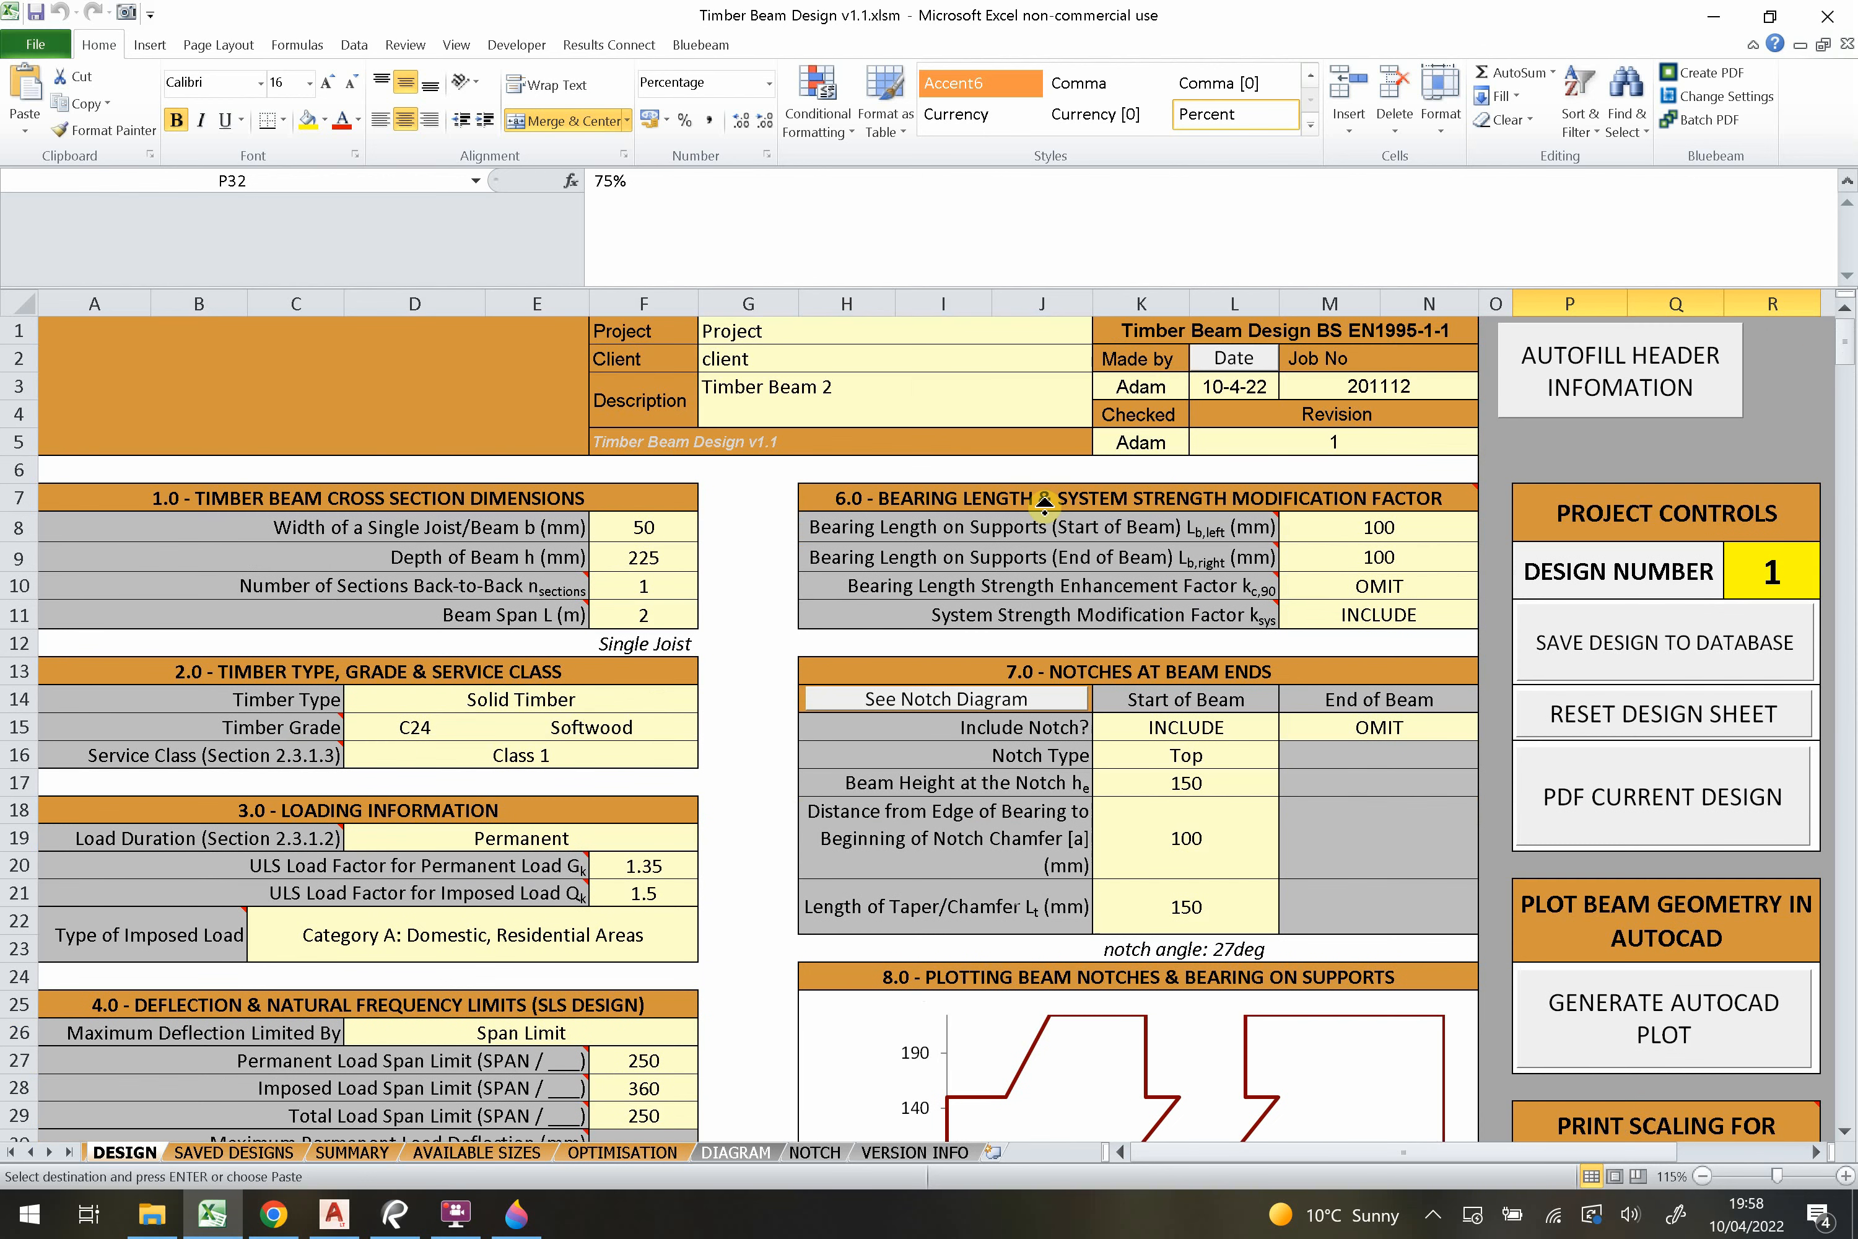
pyautogui.click(232, 1151)
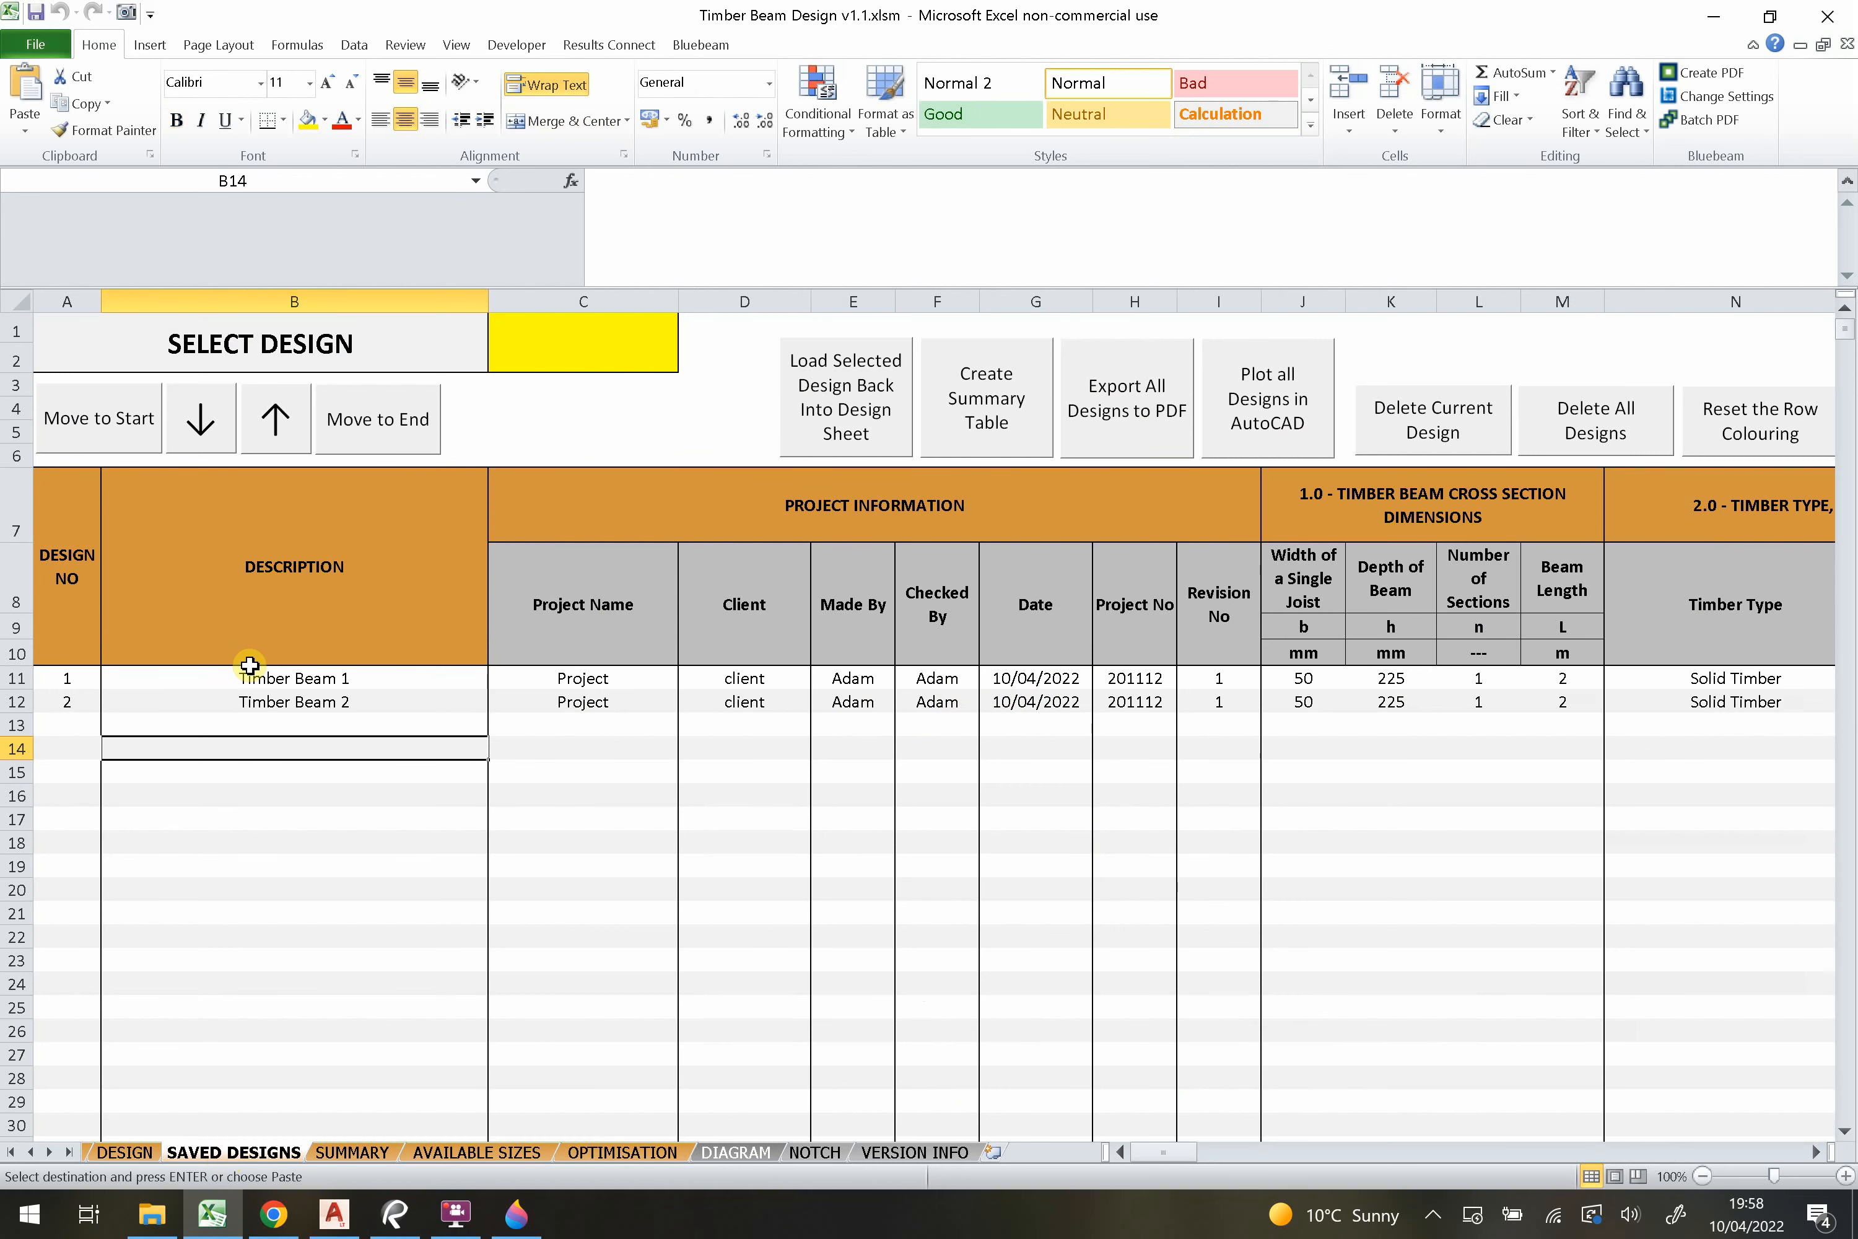
pyautogui.click(247, 671)
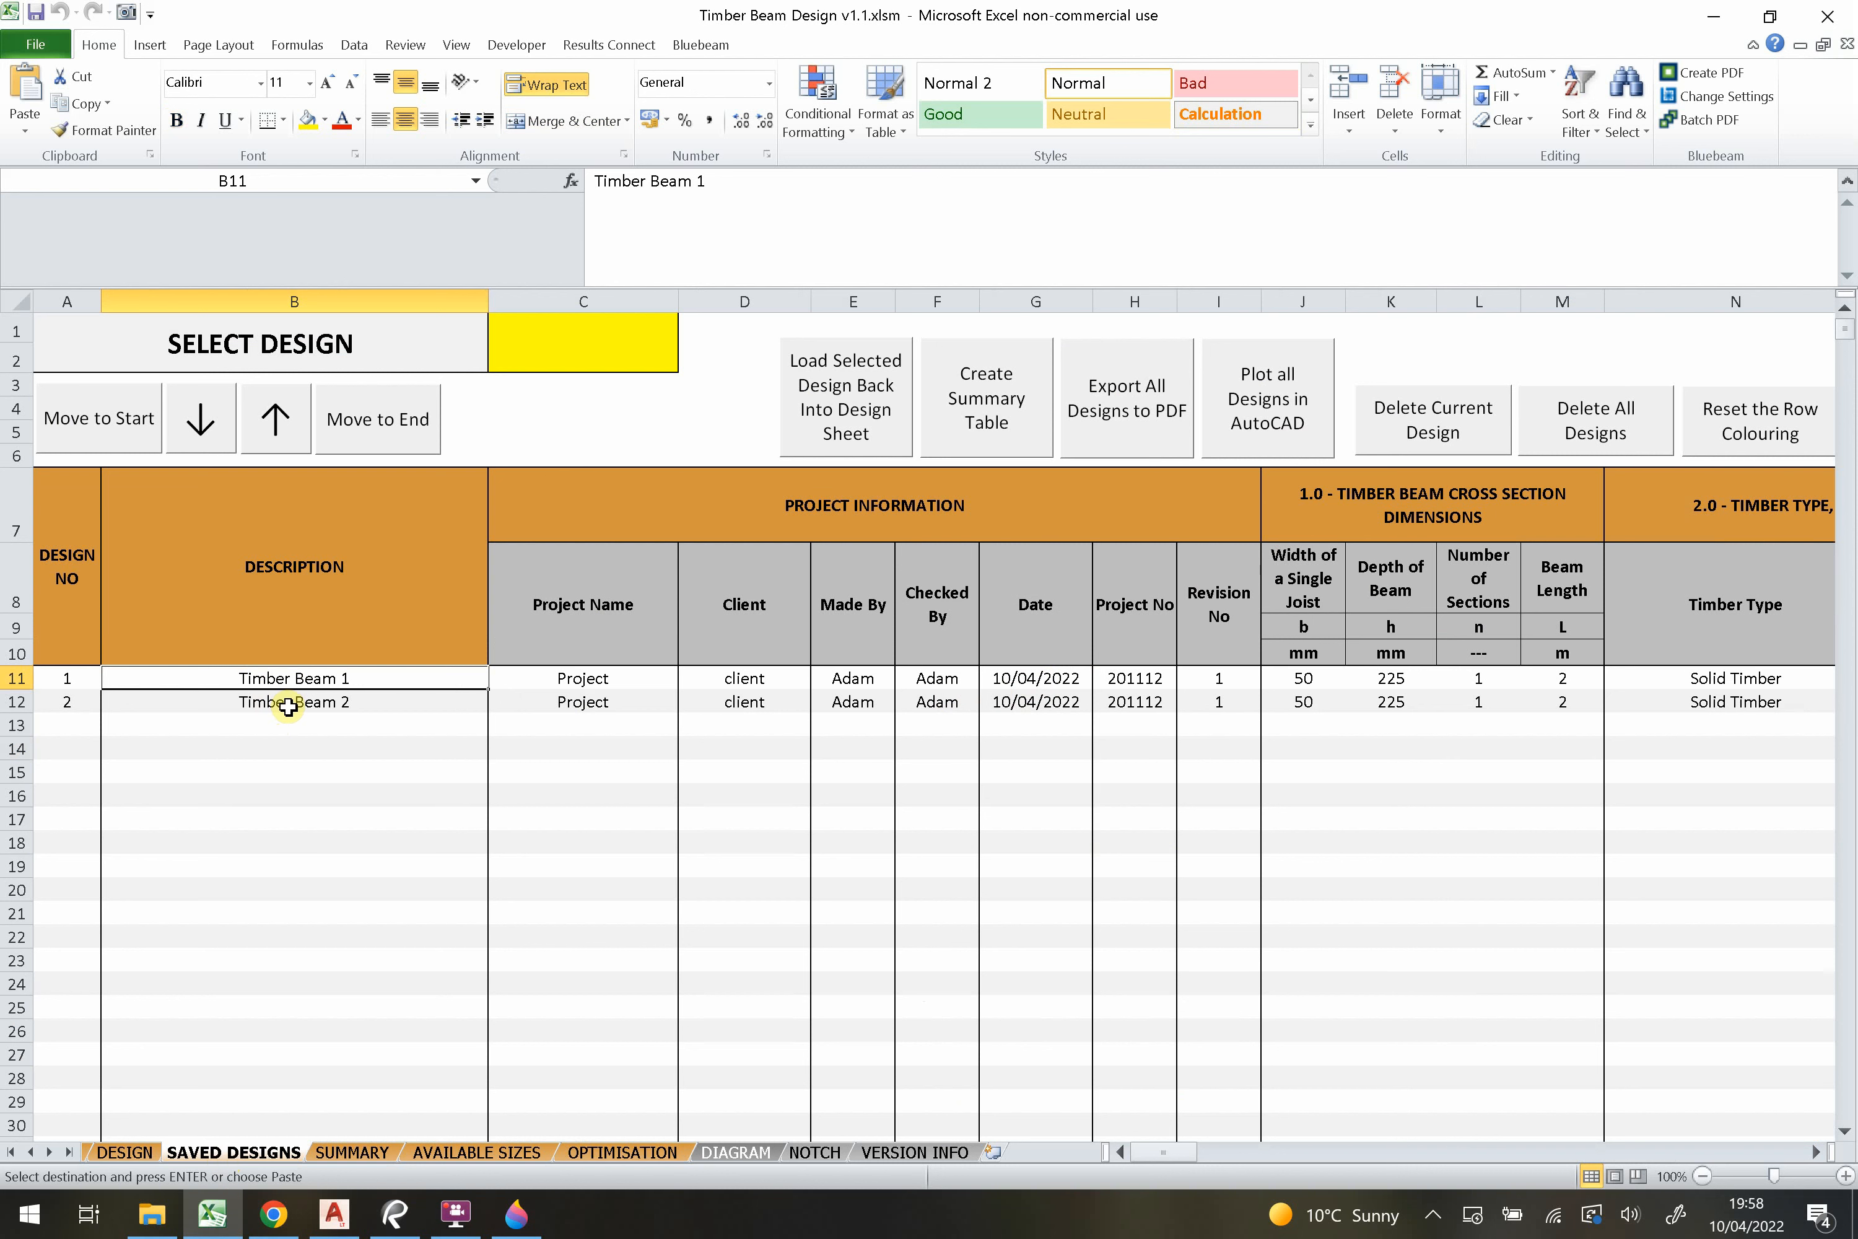
pyautogui.click(278, 703)
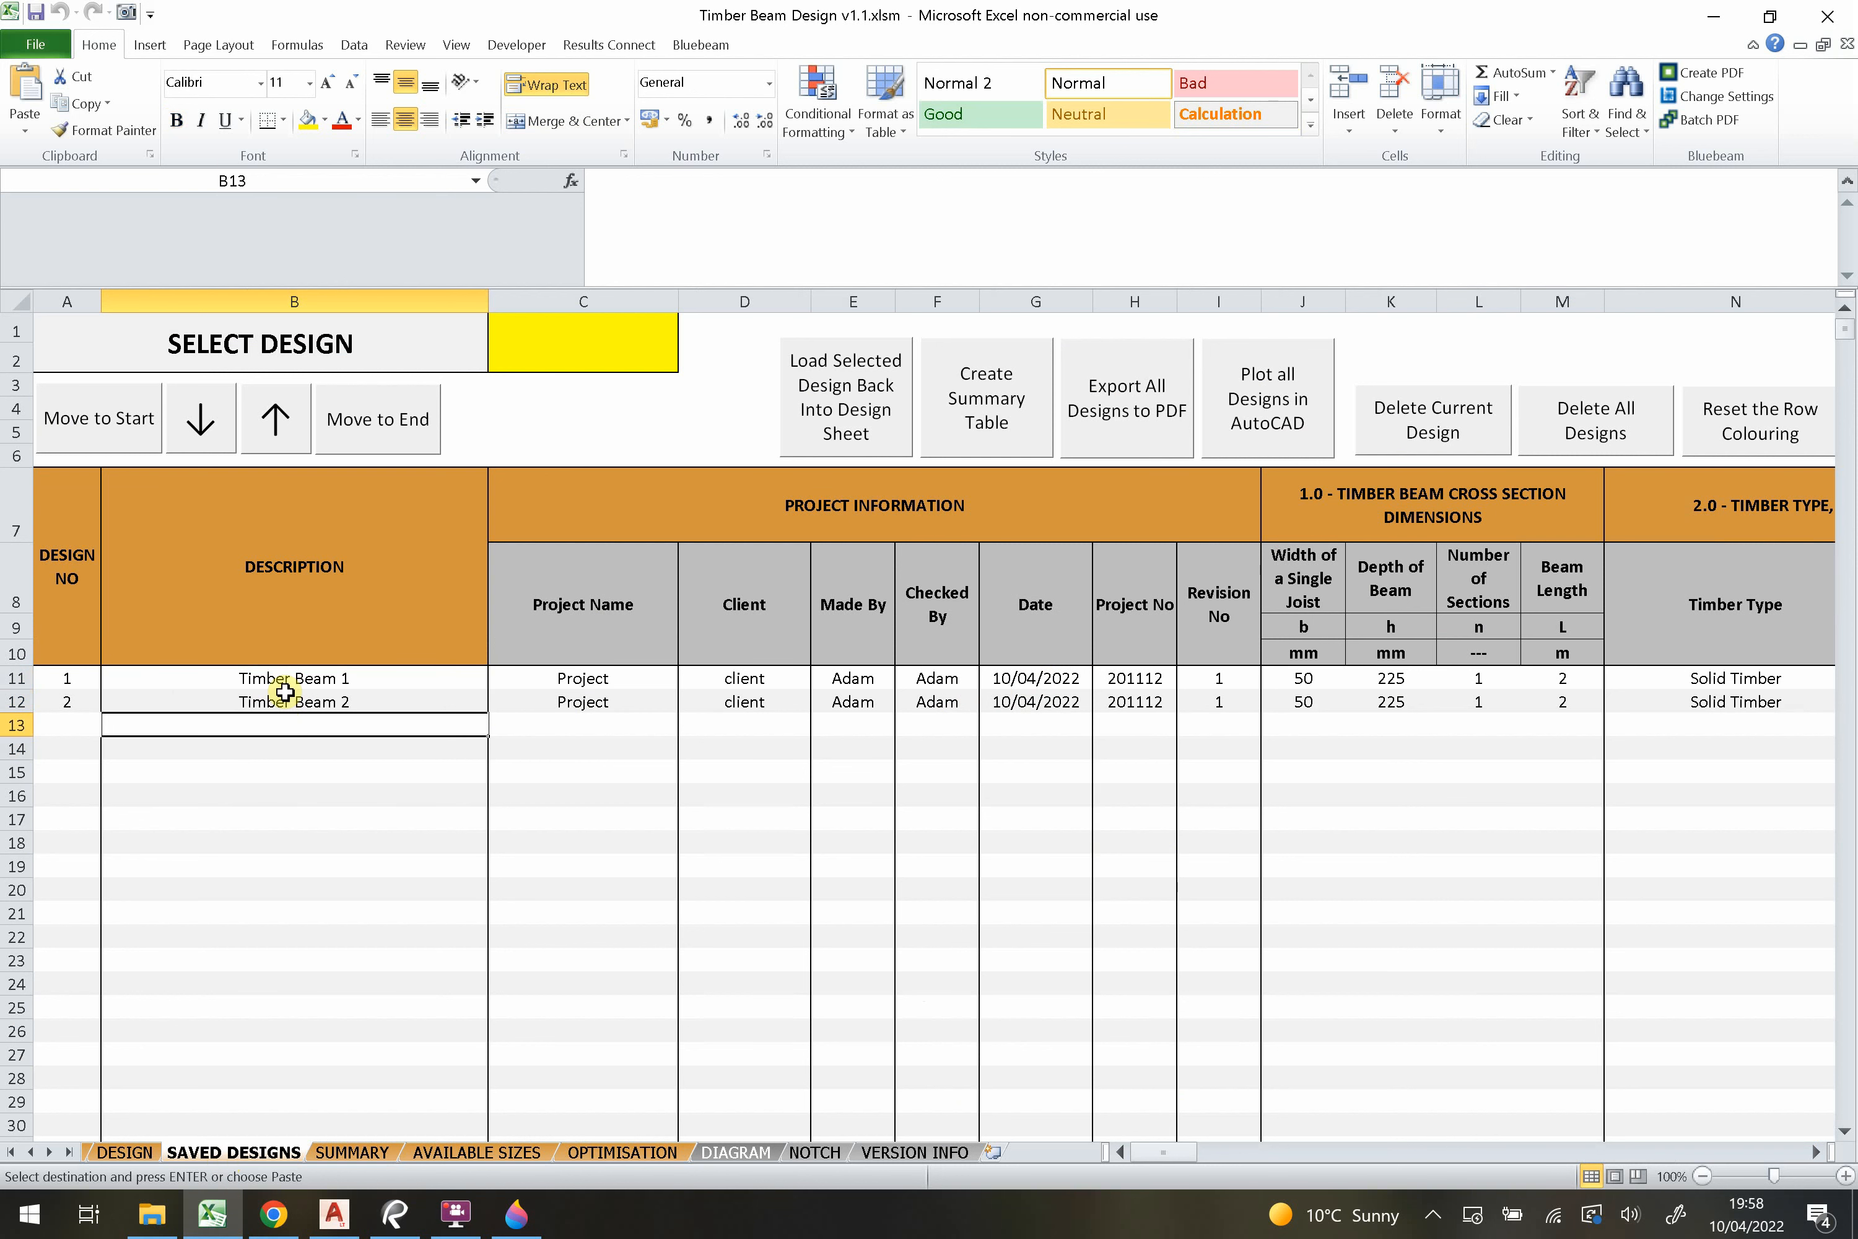
pyautogui.click(592, 353)
pyautogui.click(678, 331)
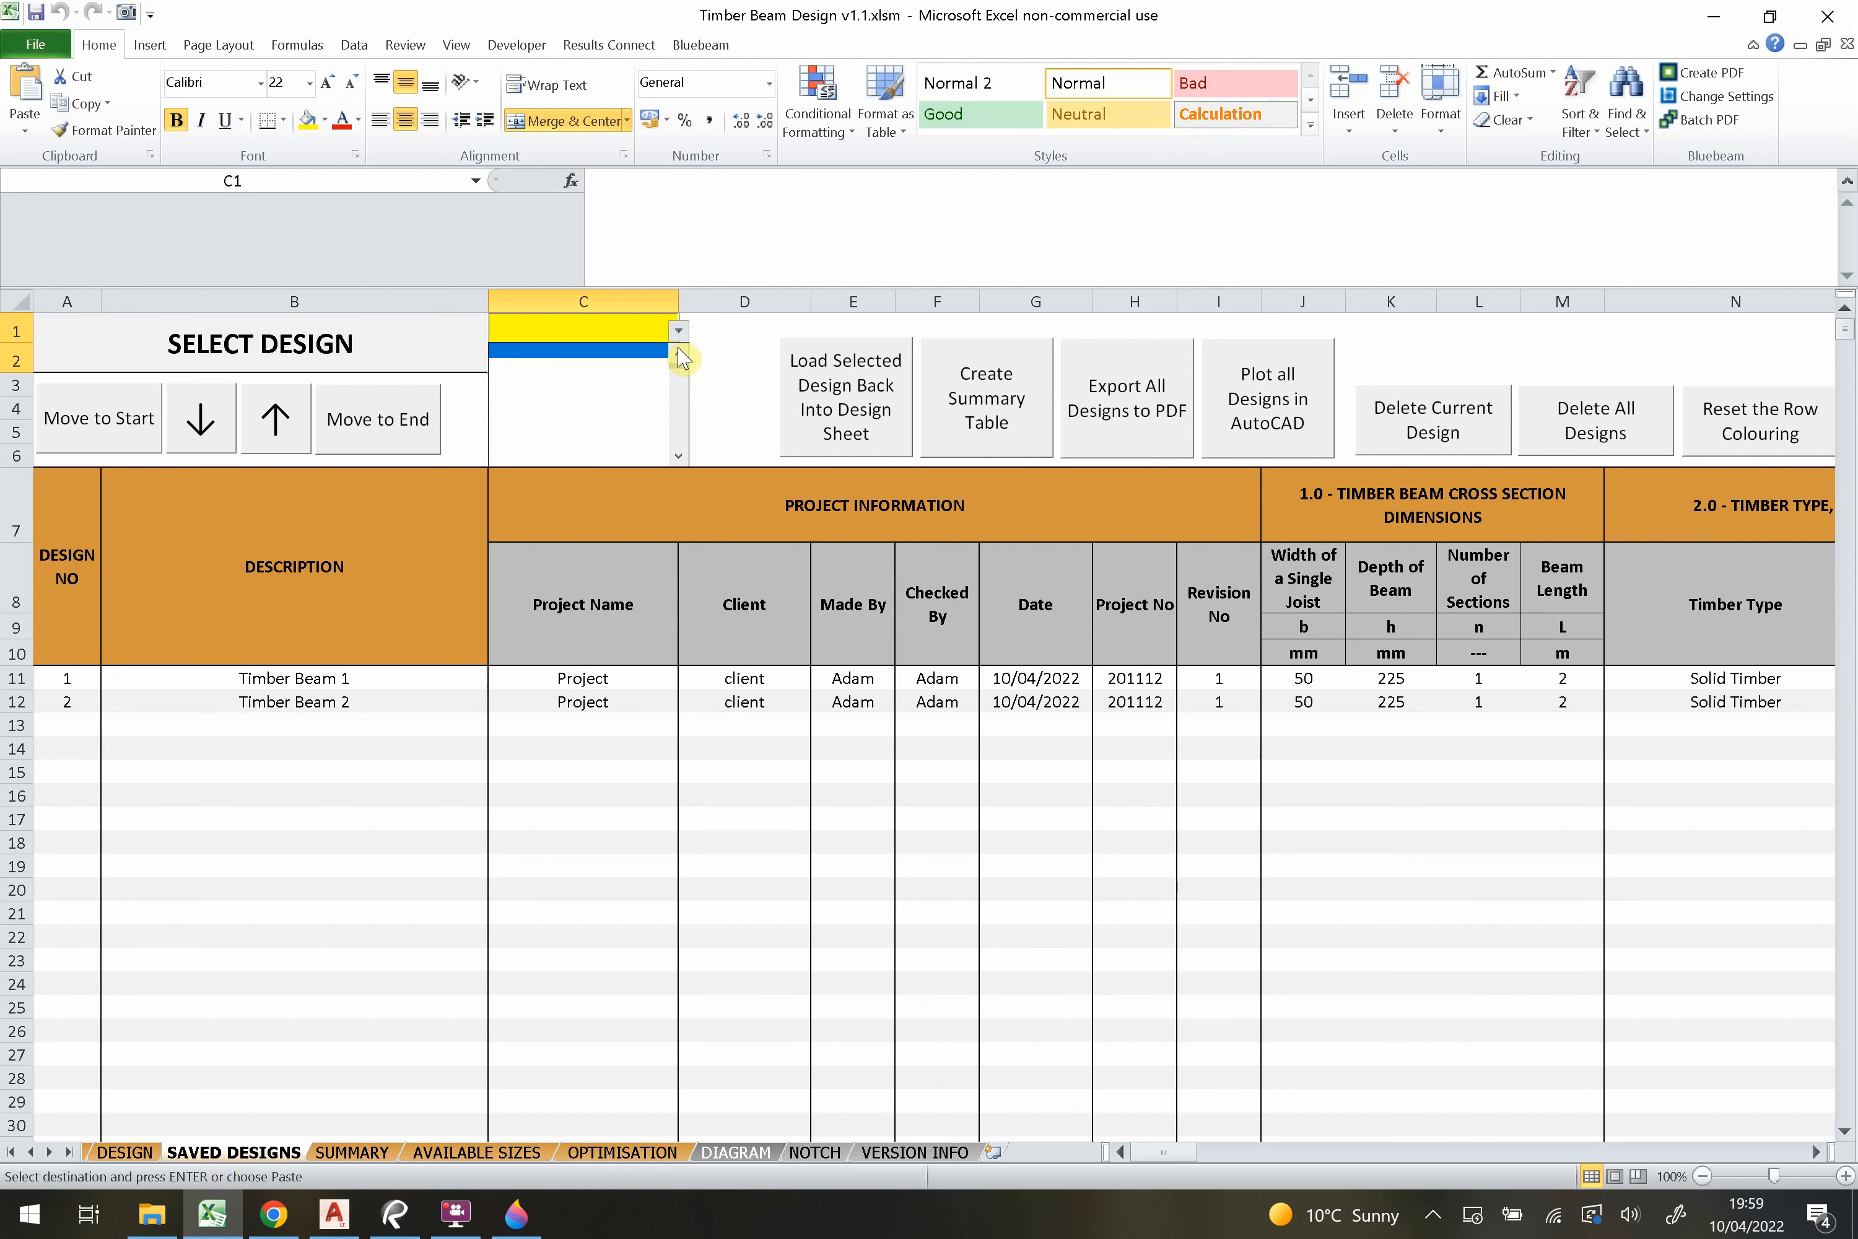
pyautogui.click(678, 352)
pyautogui.click(679, 352)
pyautogui.click(614, 352)
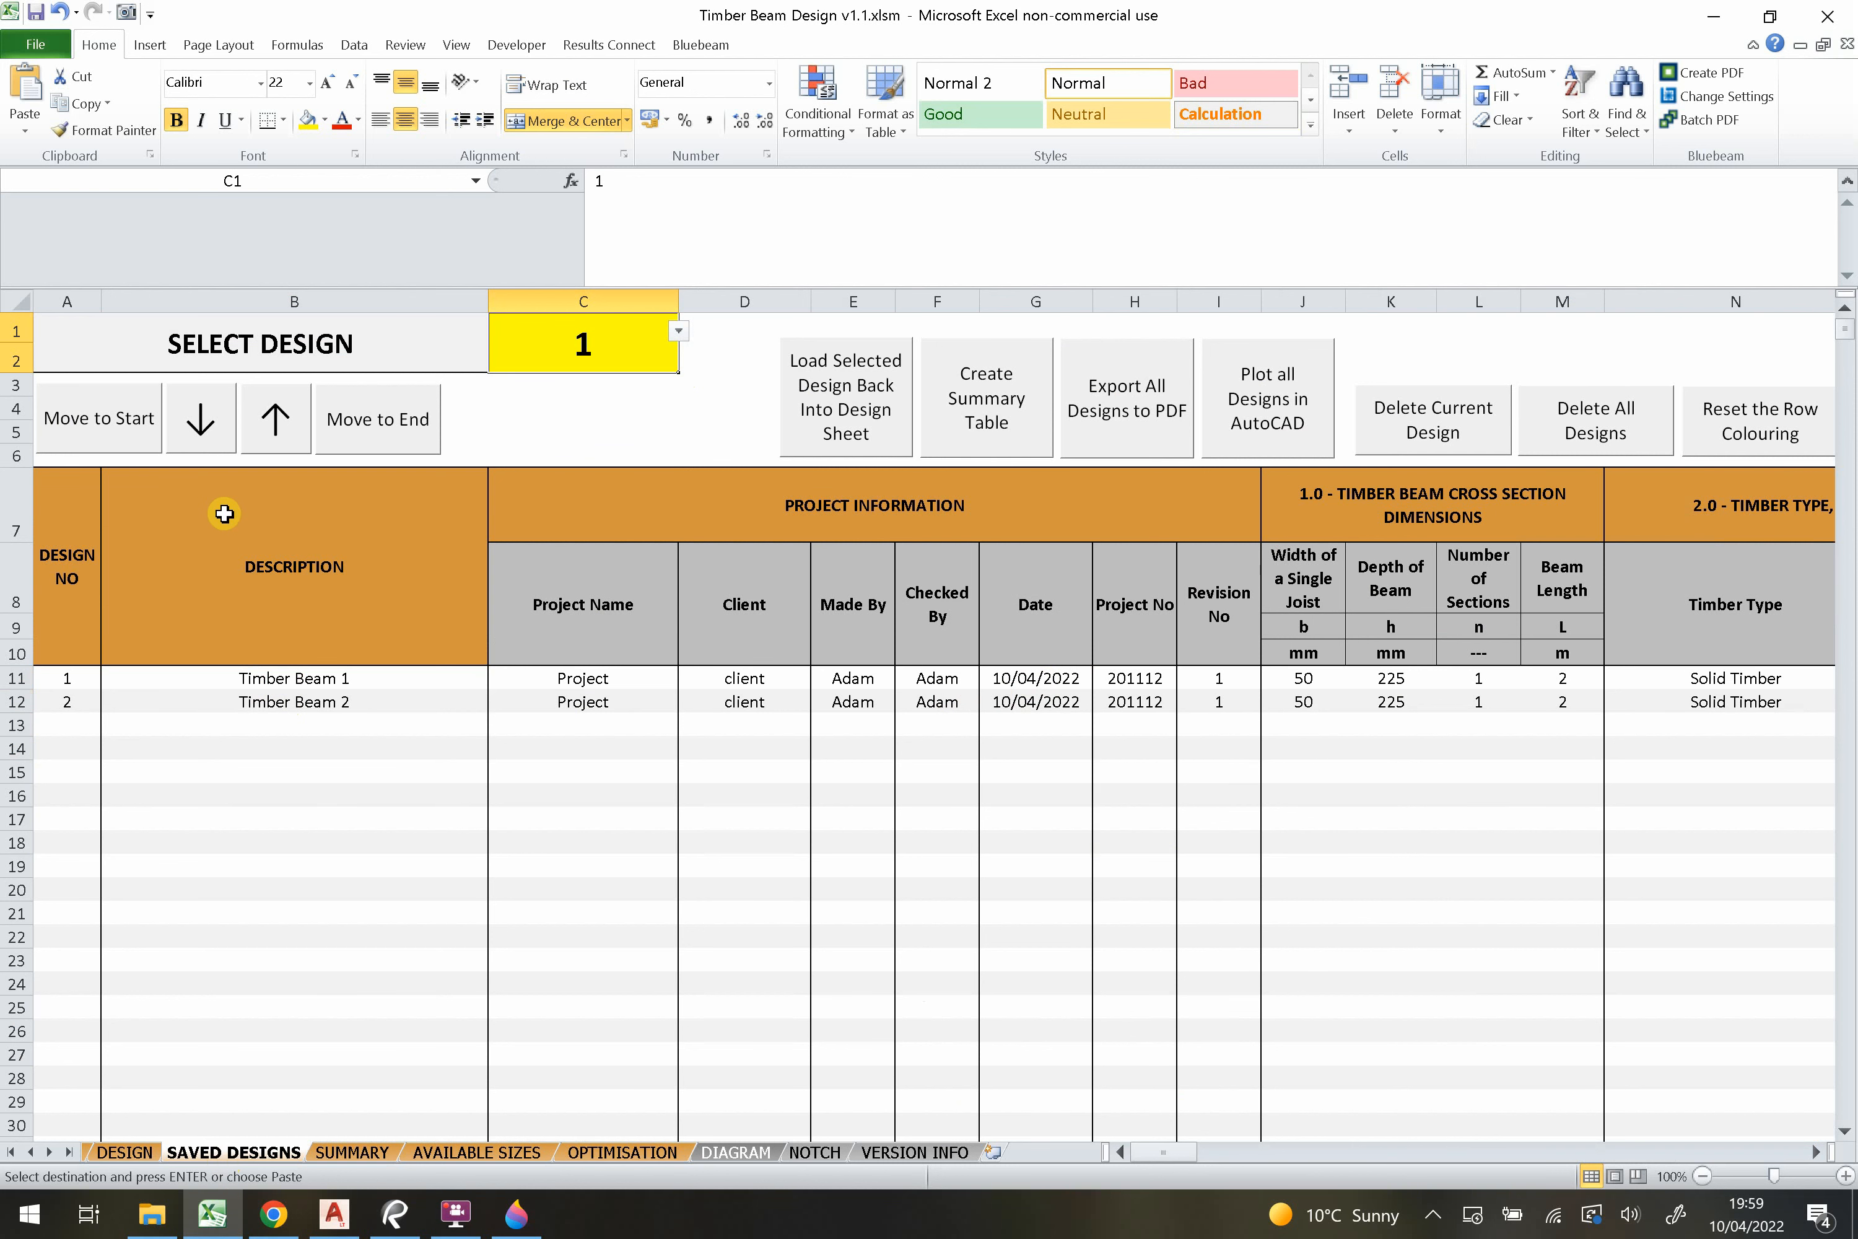
# Shift the selected design down one place in the saved list, then return it to the start.
pyautogui.click(206, 432)
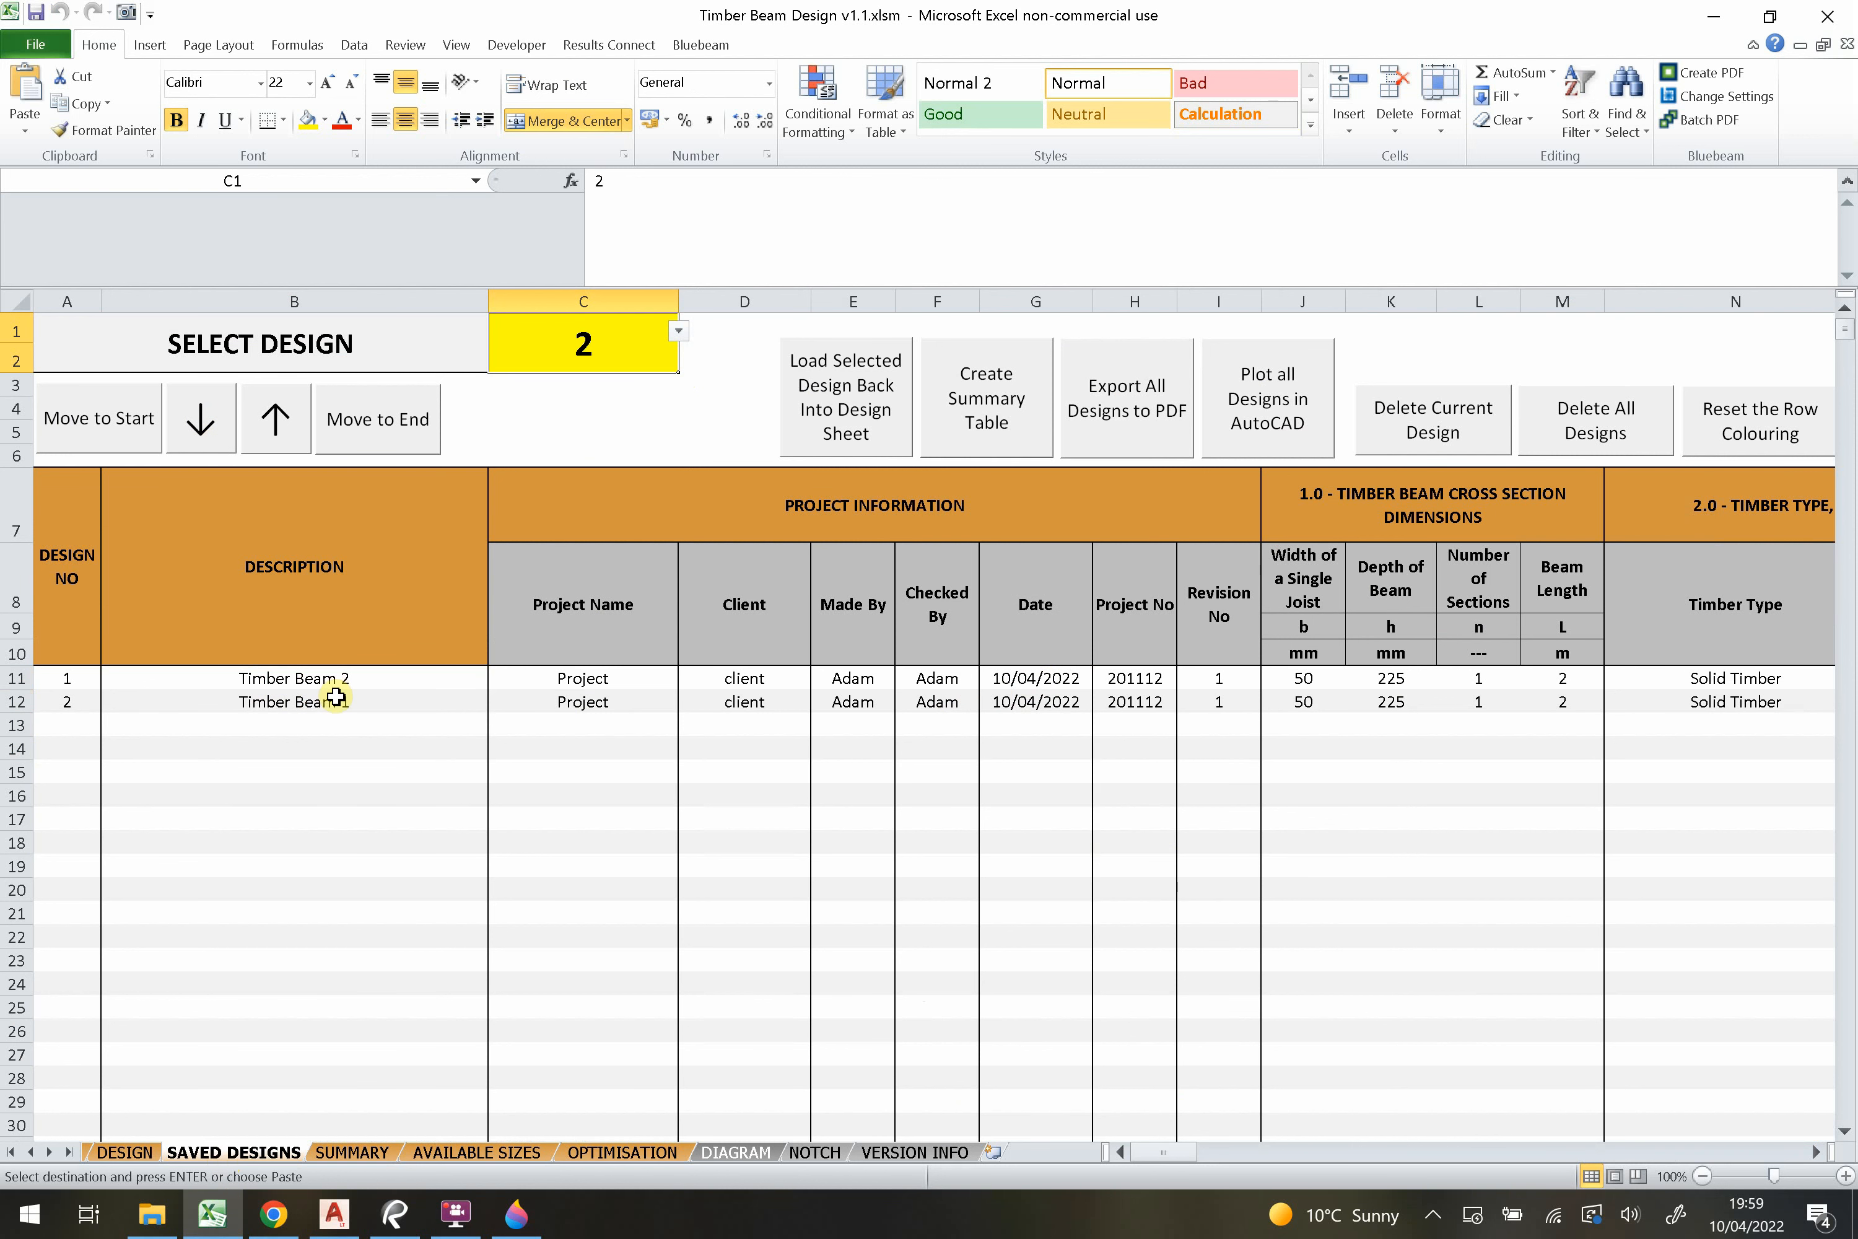
pyautogui.click(281, 424)
pyautogui.click(112, 424)
pyautogui.click(916, 888)
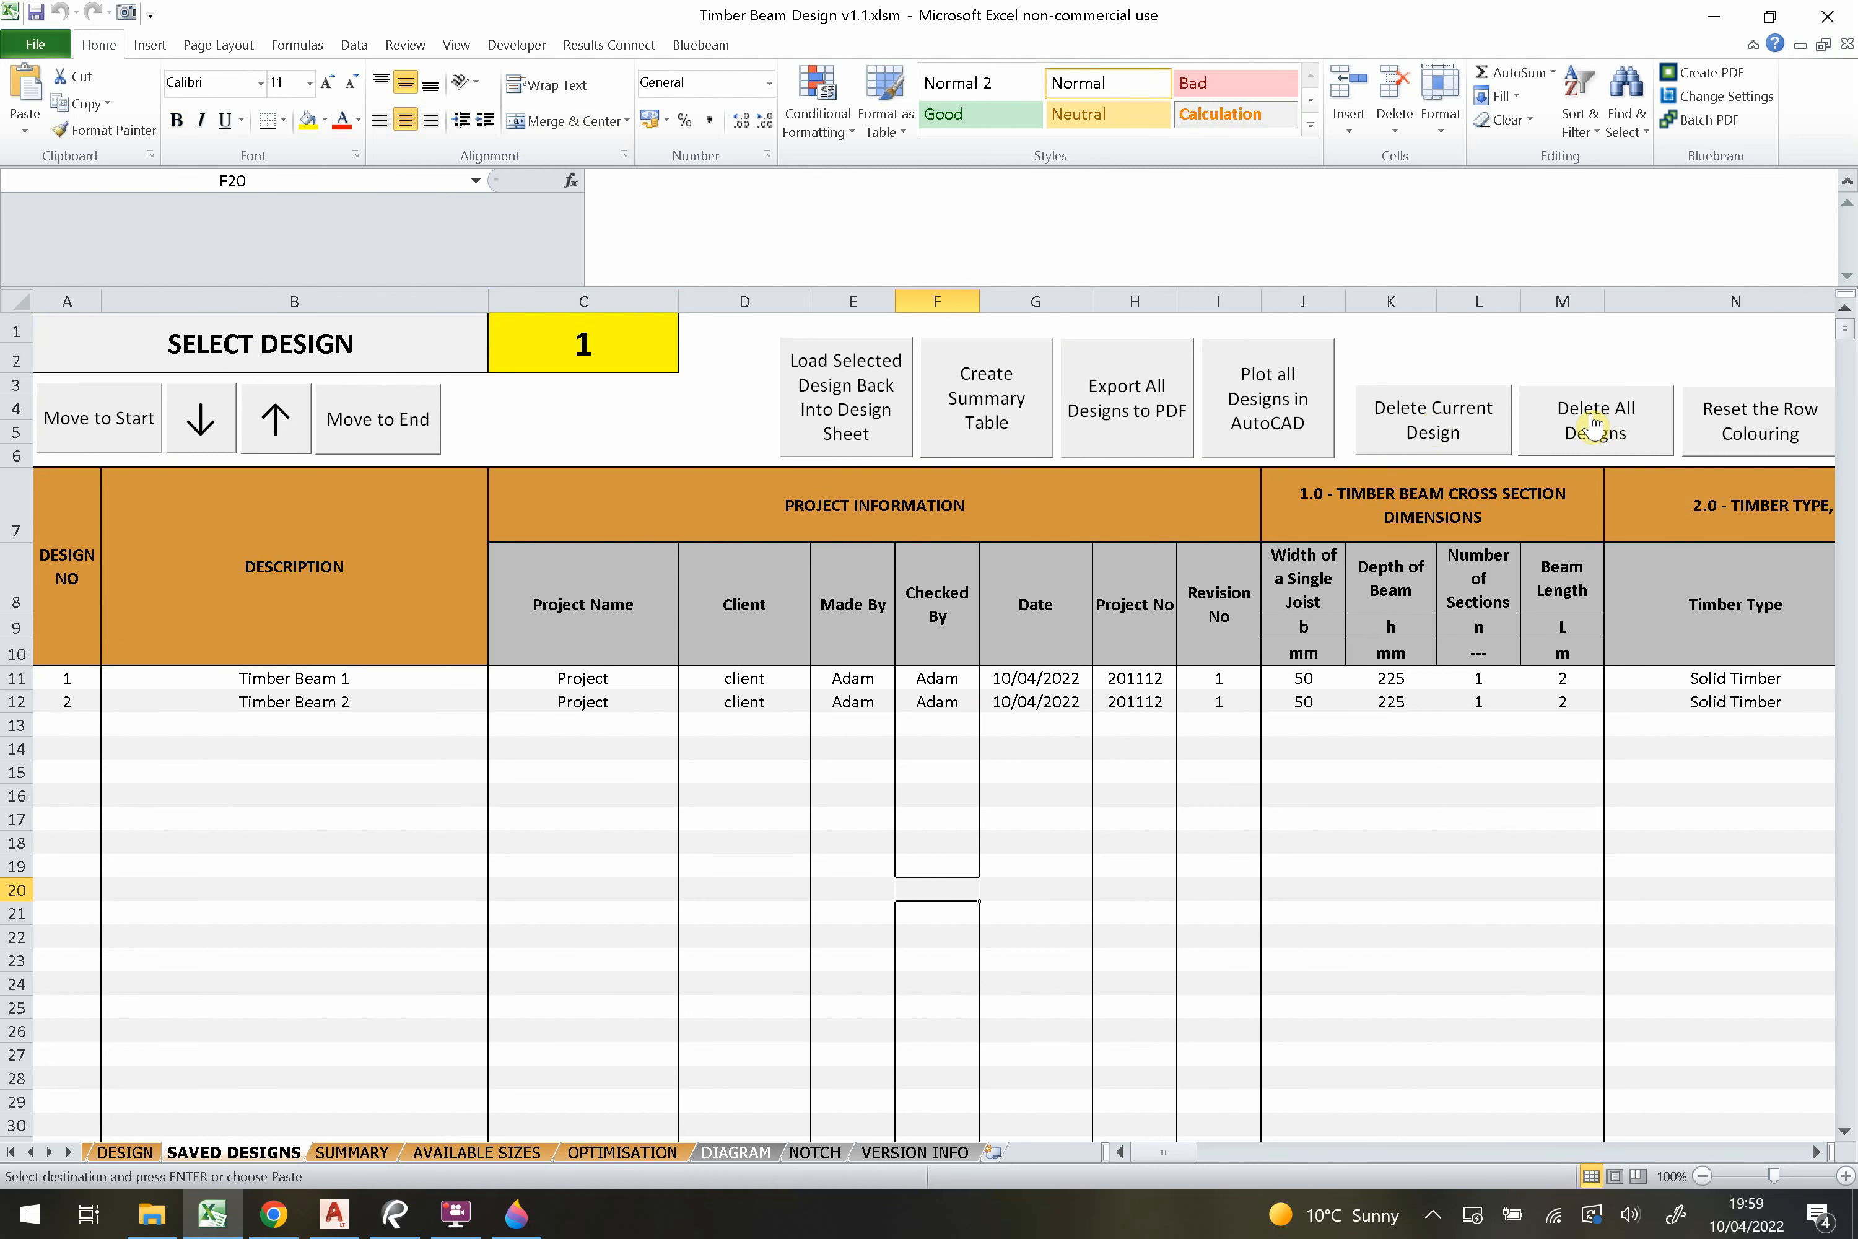
pyautogui.click(1317, 791)
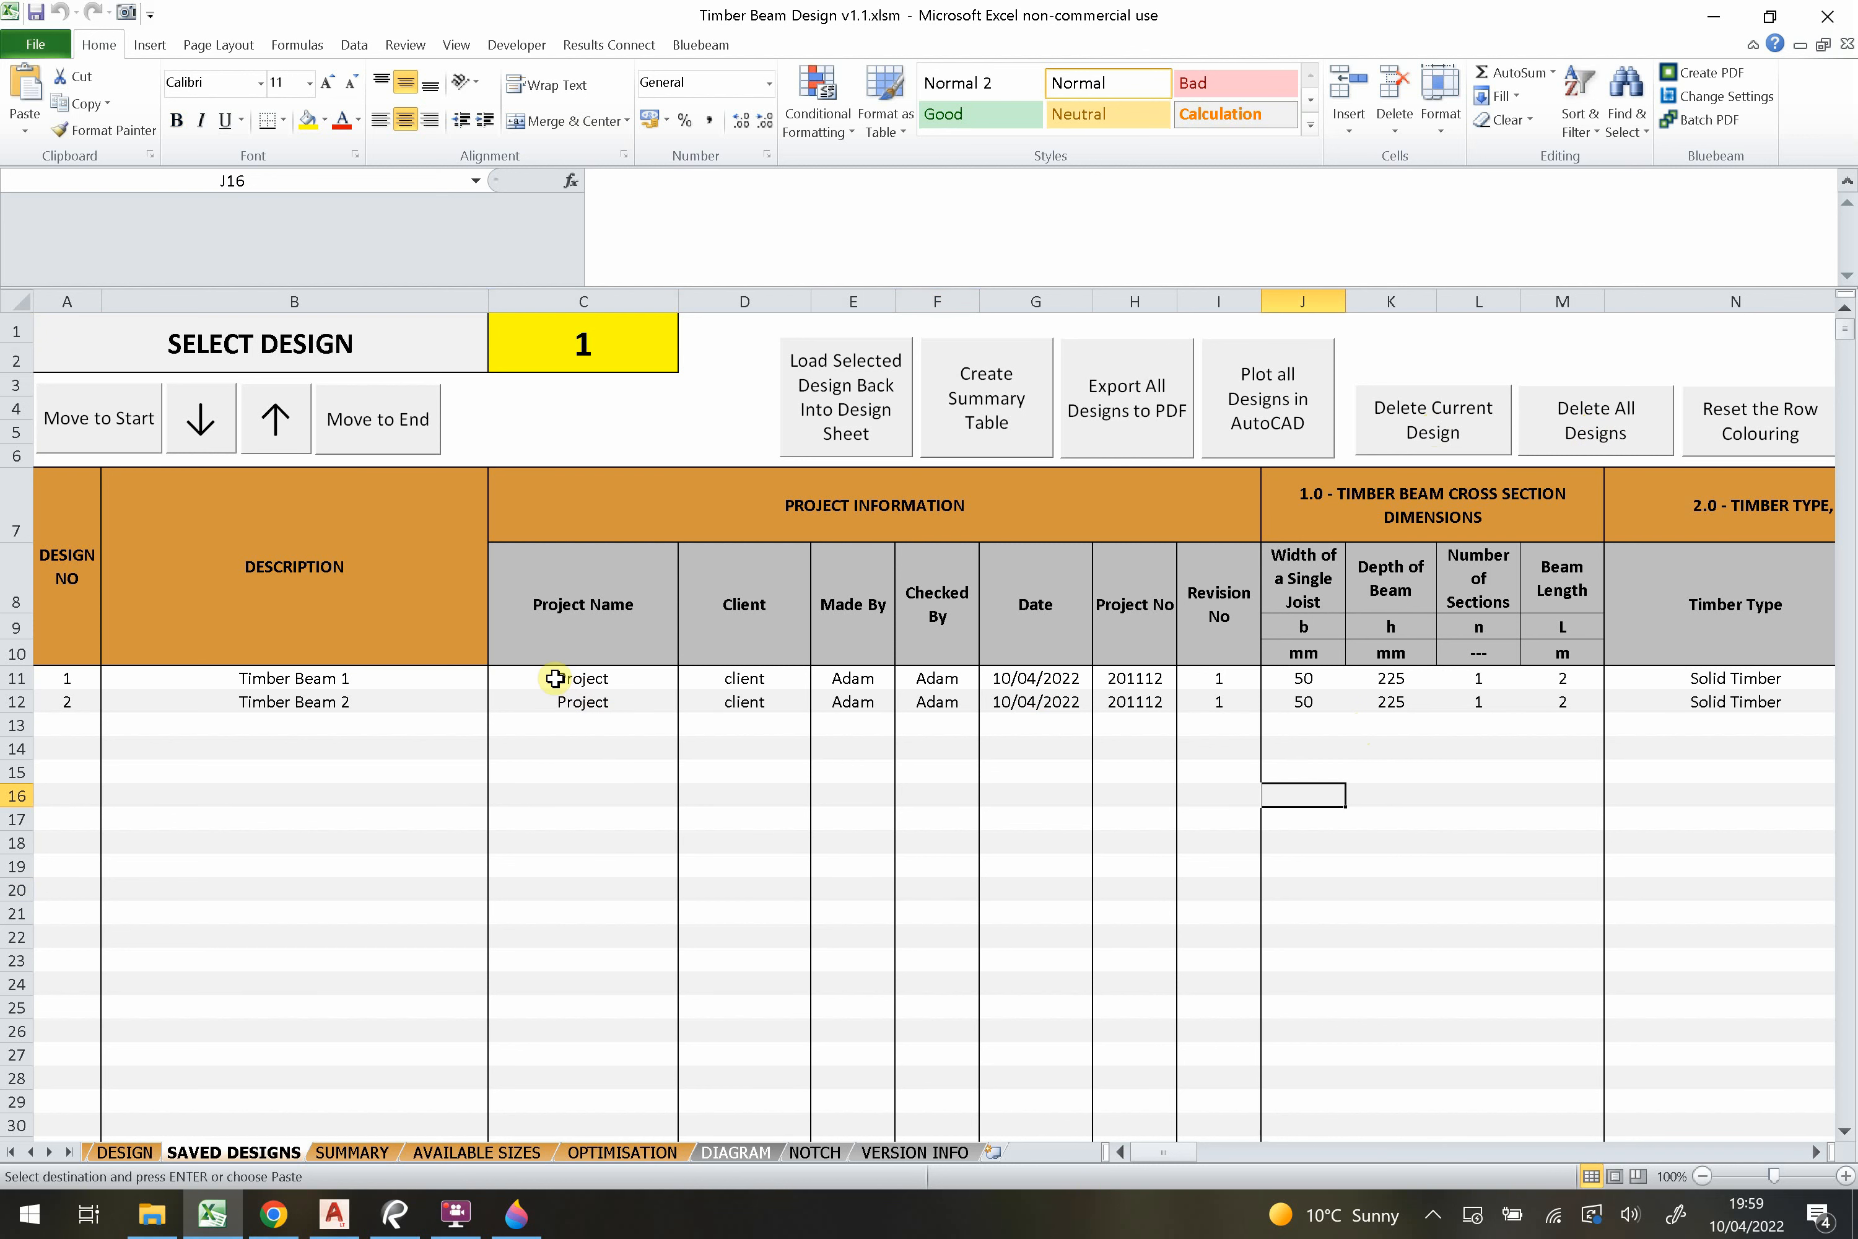
# Fill cells B12:C17 with yellow and restore the default row colouring of the saved designs table.
pyautogui.moveTo(388, 695); pyautogui.dragTo(583, 820)
pyautogui.click(313, 125)
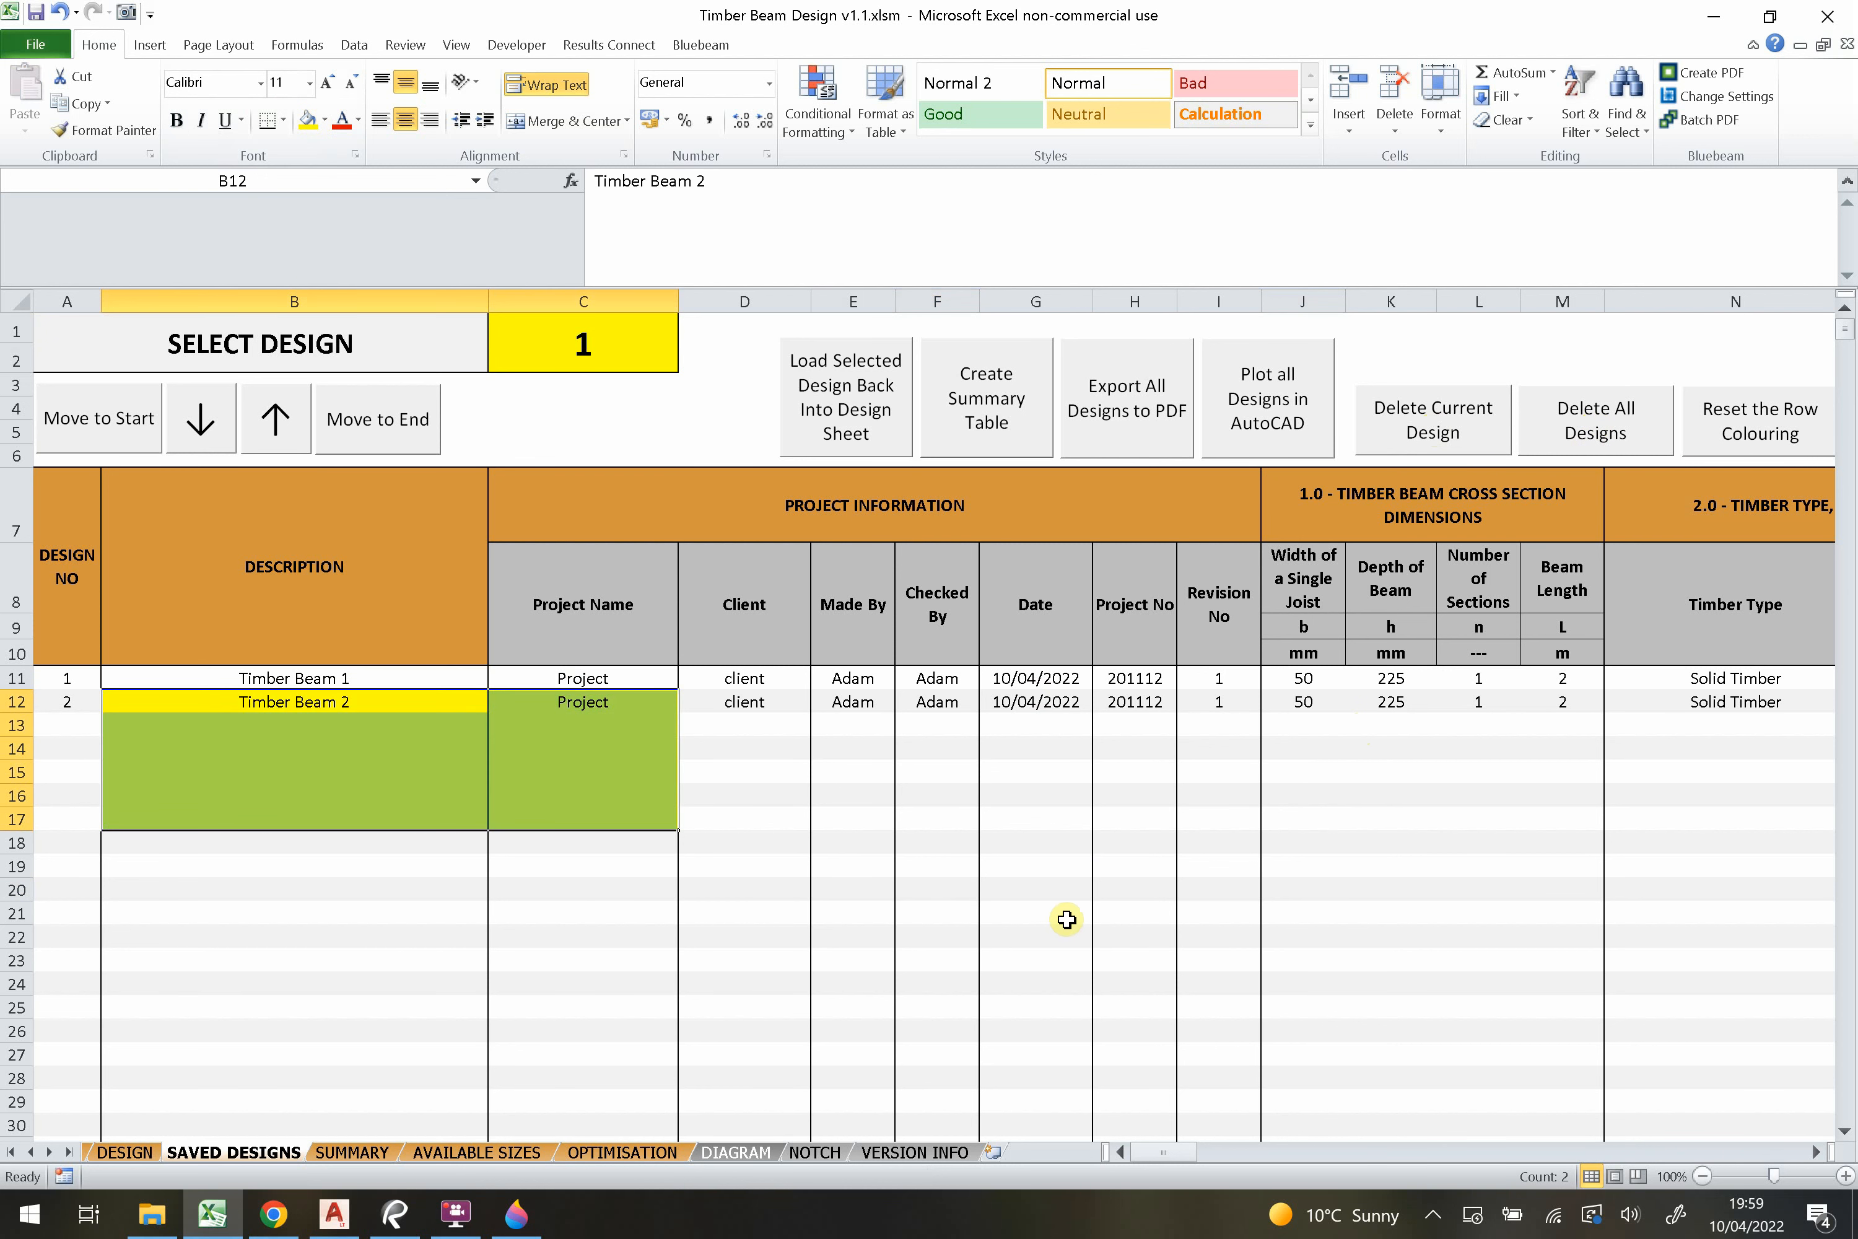
pyautogui.click(1040, 913)
pyautogui.click(1775, 431)
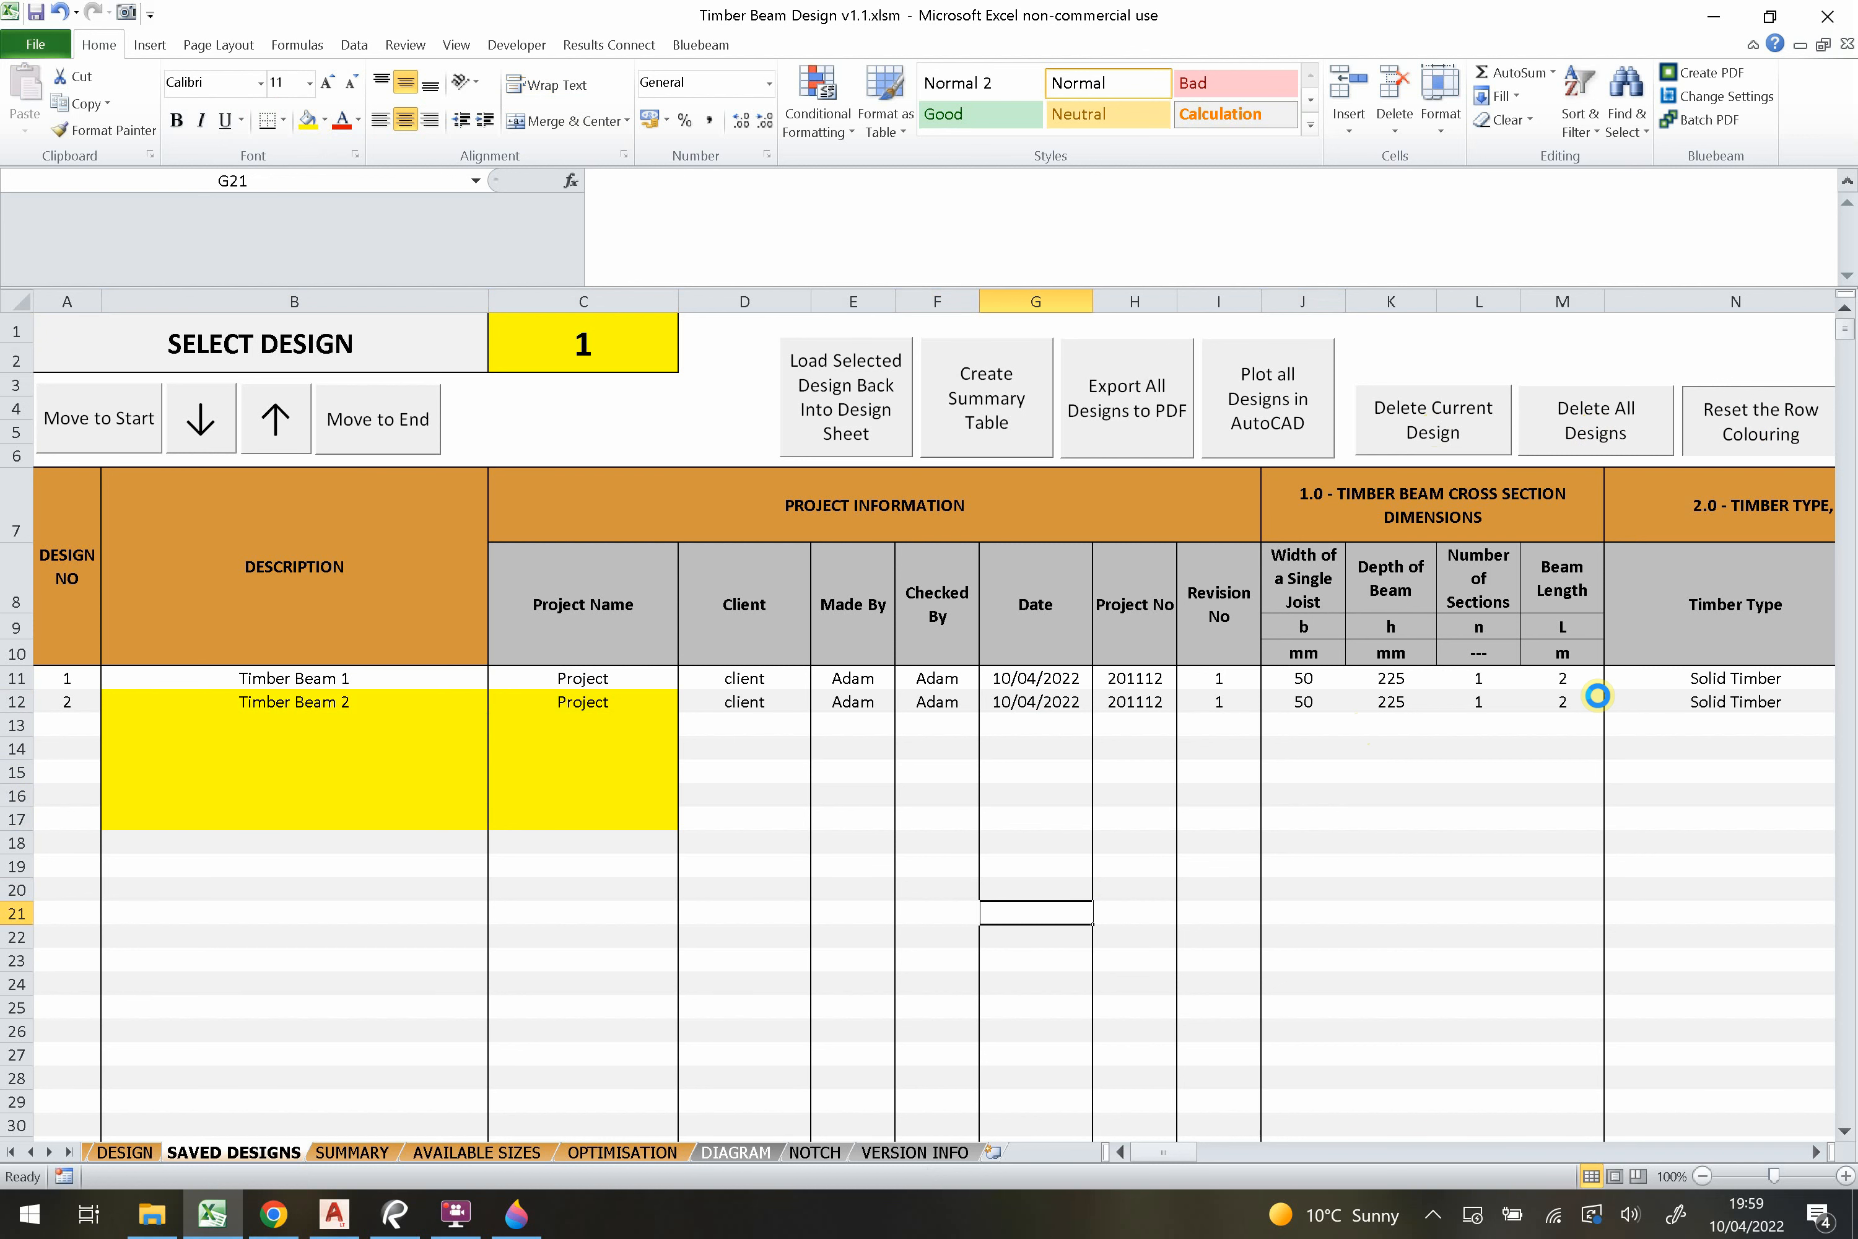
pyautogui.click(1045, 765)
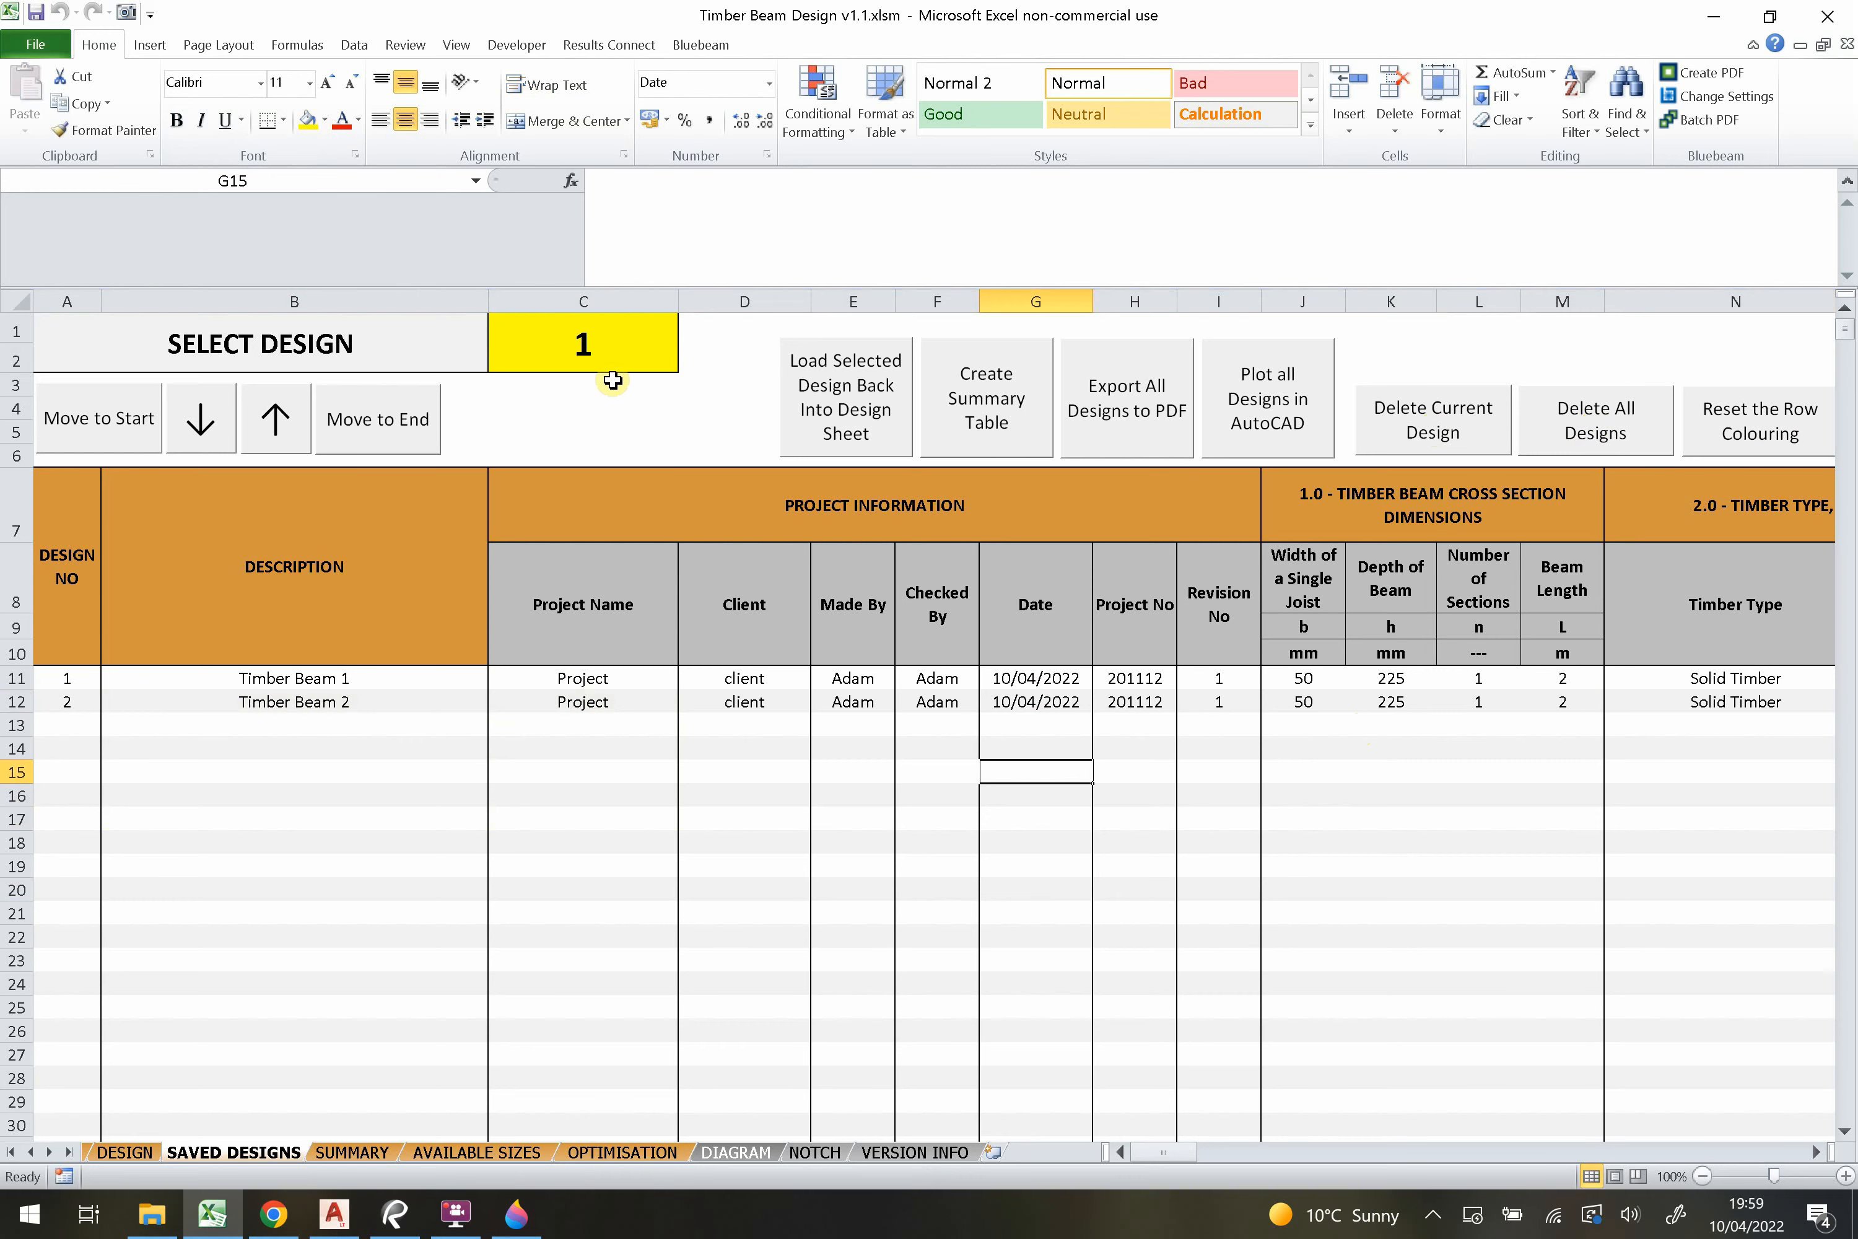
# Choose design 2 on the SAVED DESIGNS sheet and load it back into the DESIGN sheet.
pyautogui.click(612, 364)
pyautogui.click(679, 331)
pyautogui.click(635, 371)
pyautogui.click(648, 433)
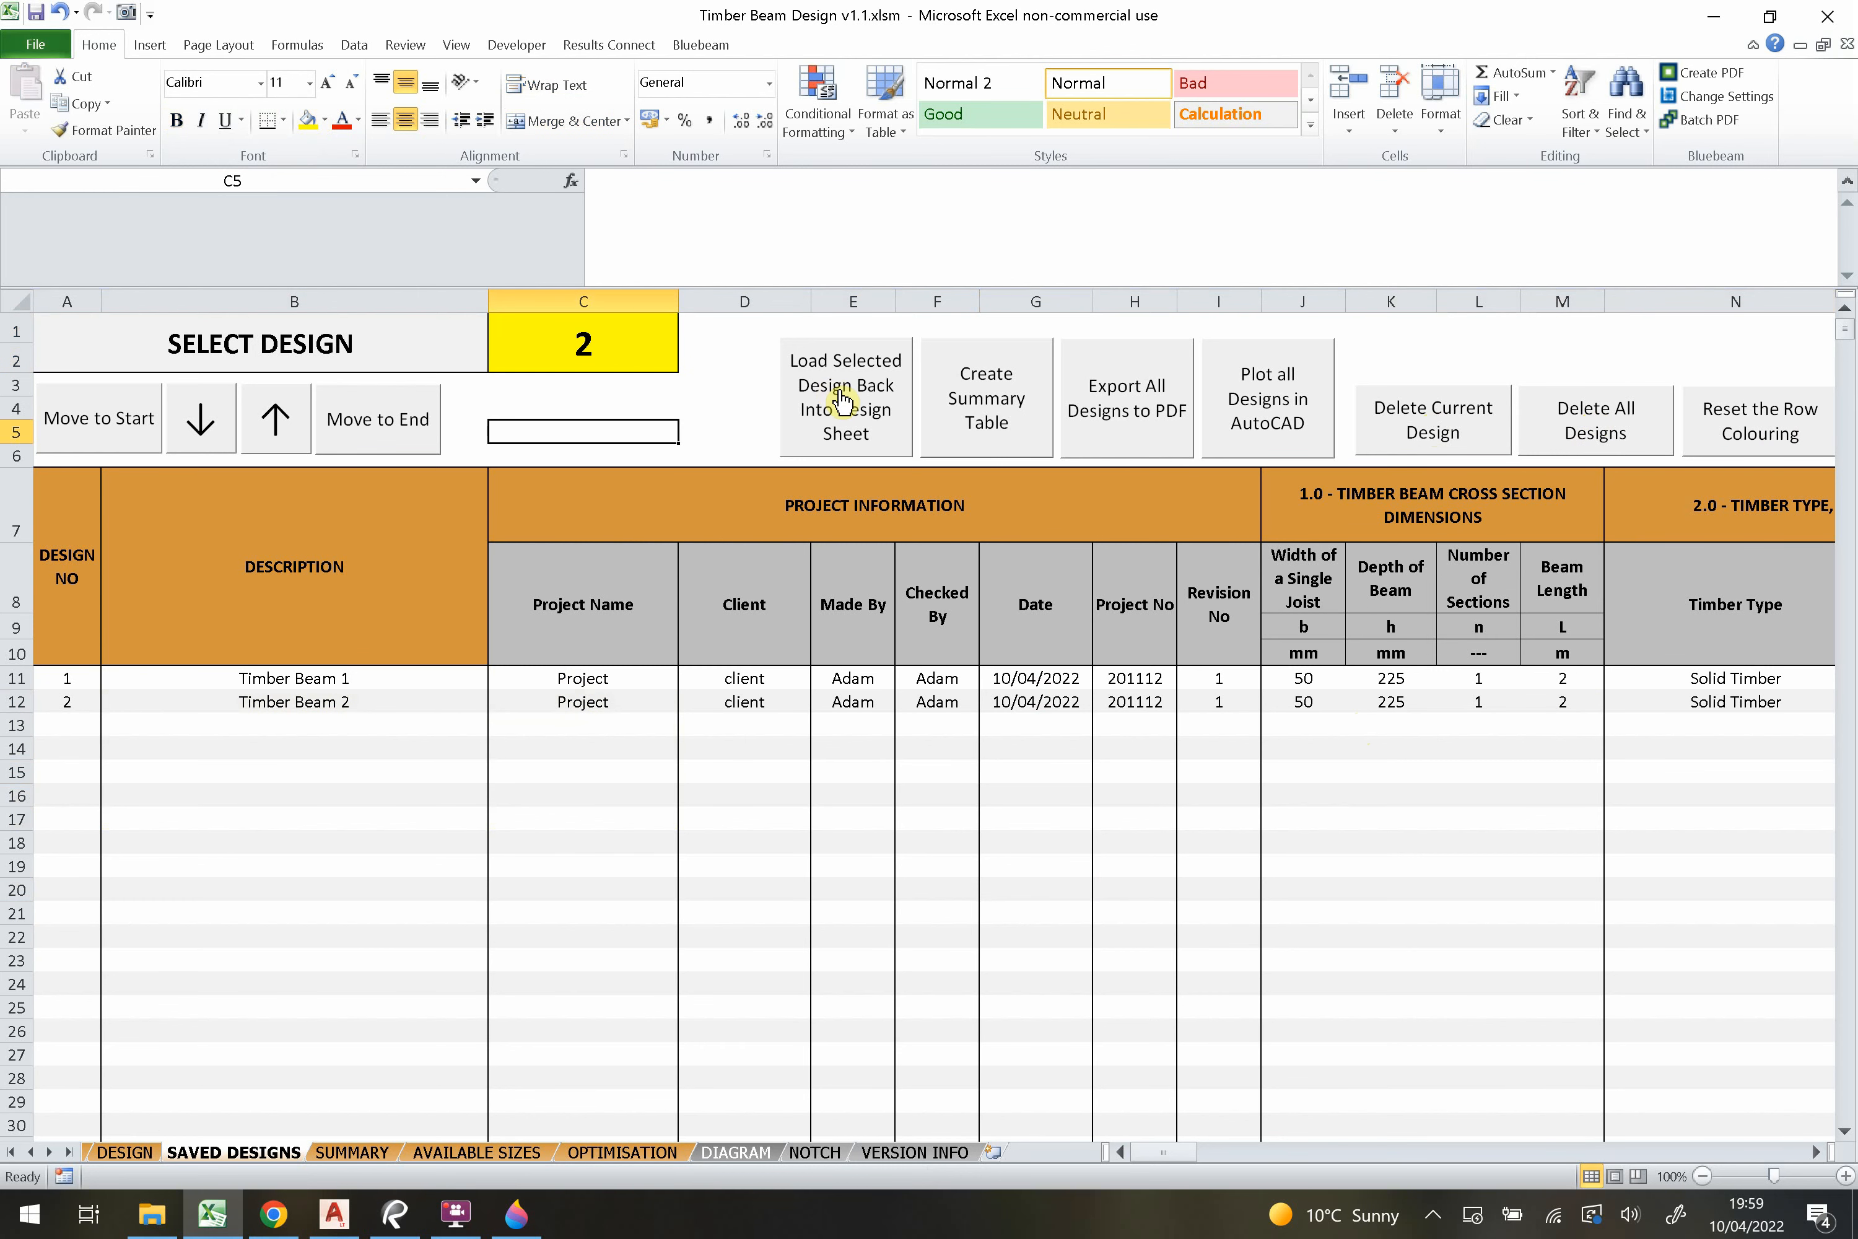
pyautogui.click(842, 402)
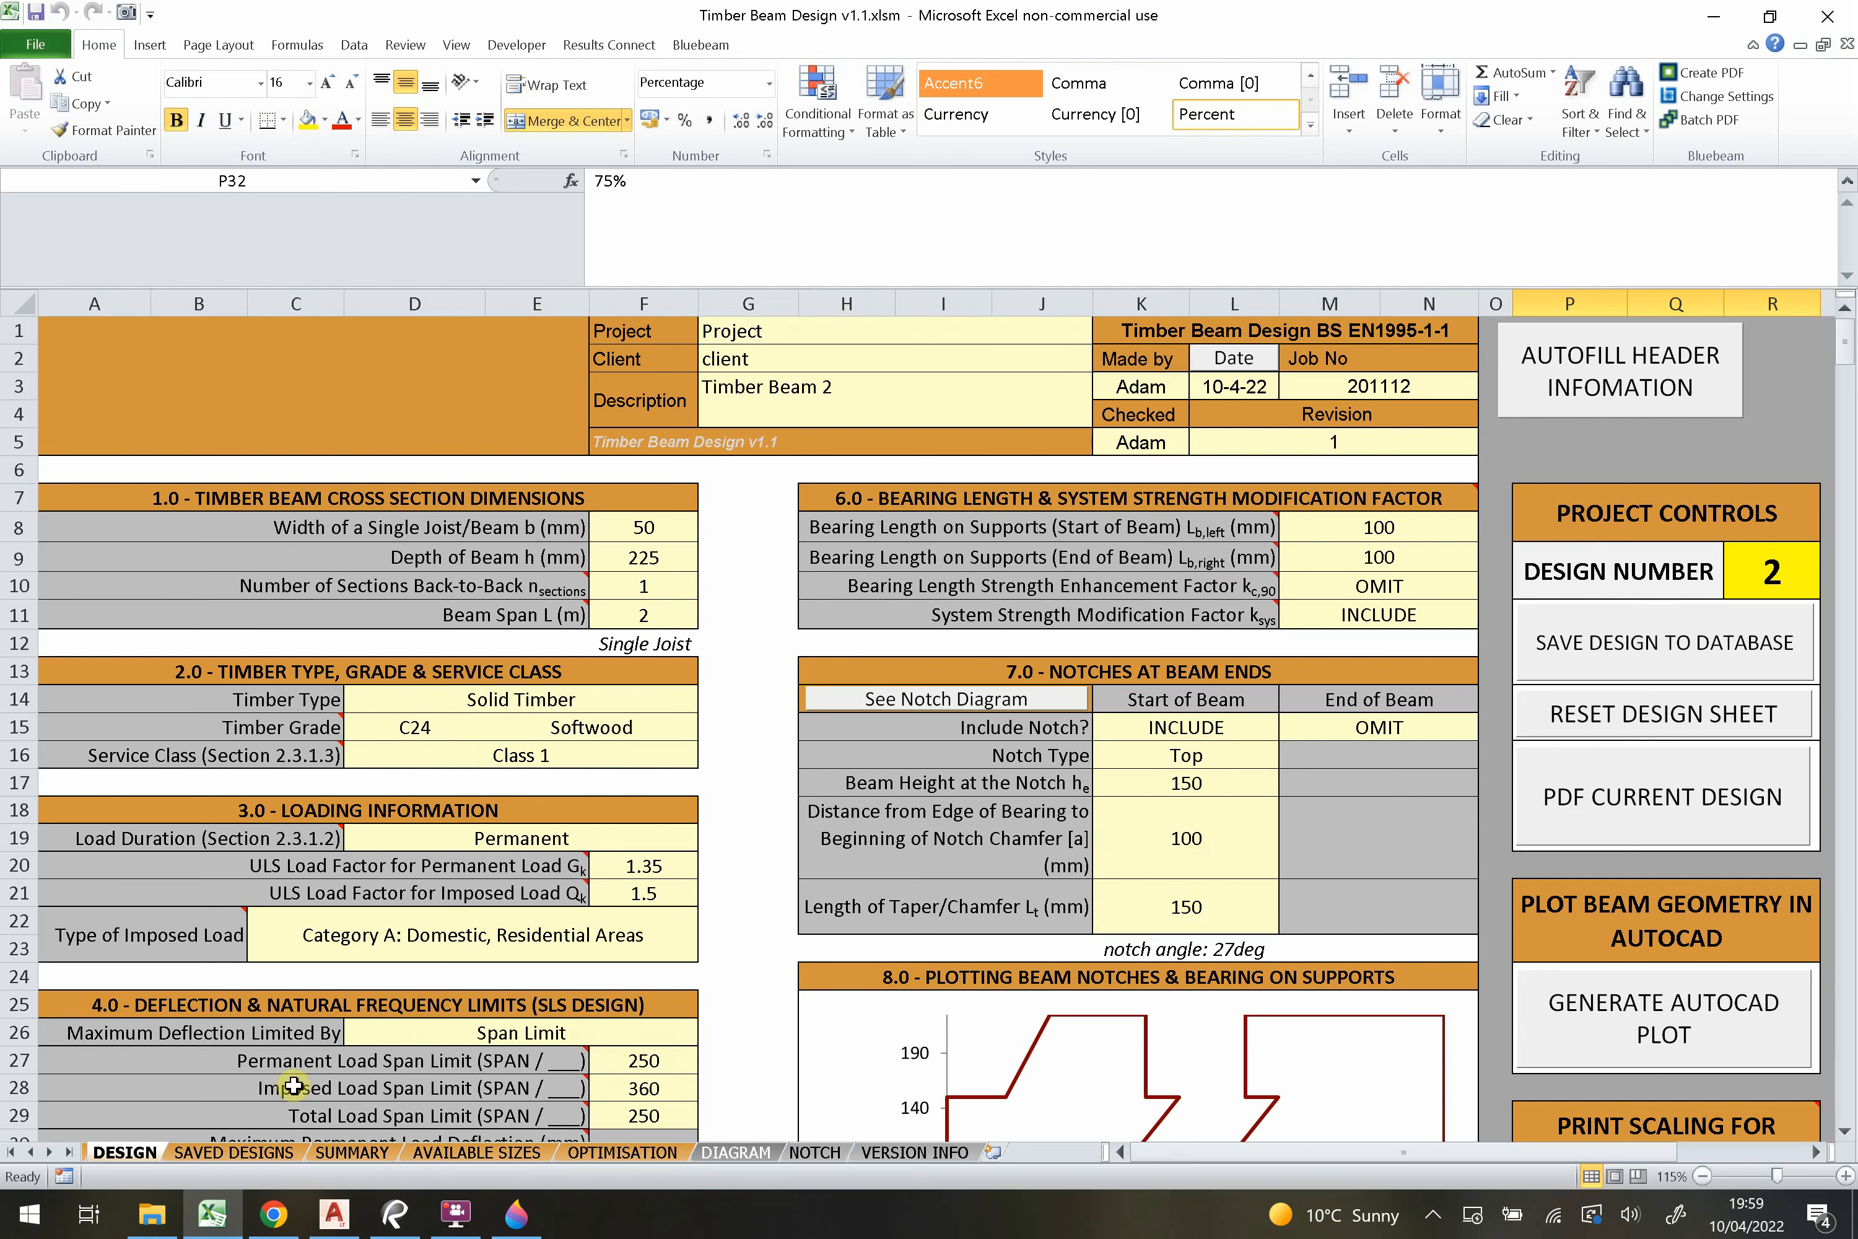
# Set the selected design to 1 on the SAVED DESIGNS sheet and load it back into the DESIGN sheet.
pyautogui.click(258, 1151)
pyautogui.click(636, 358)
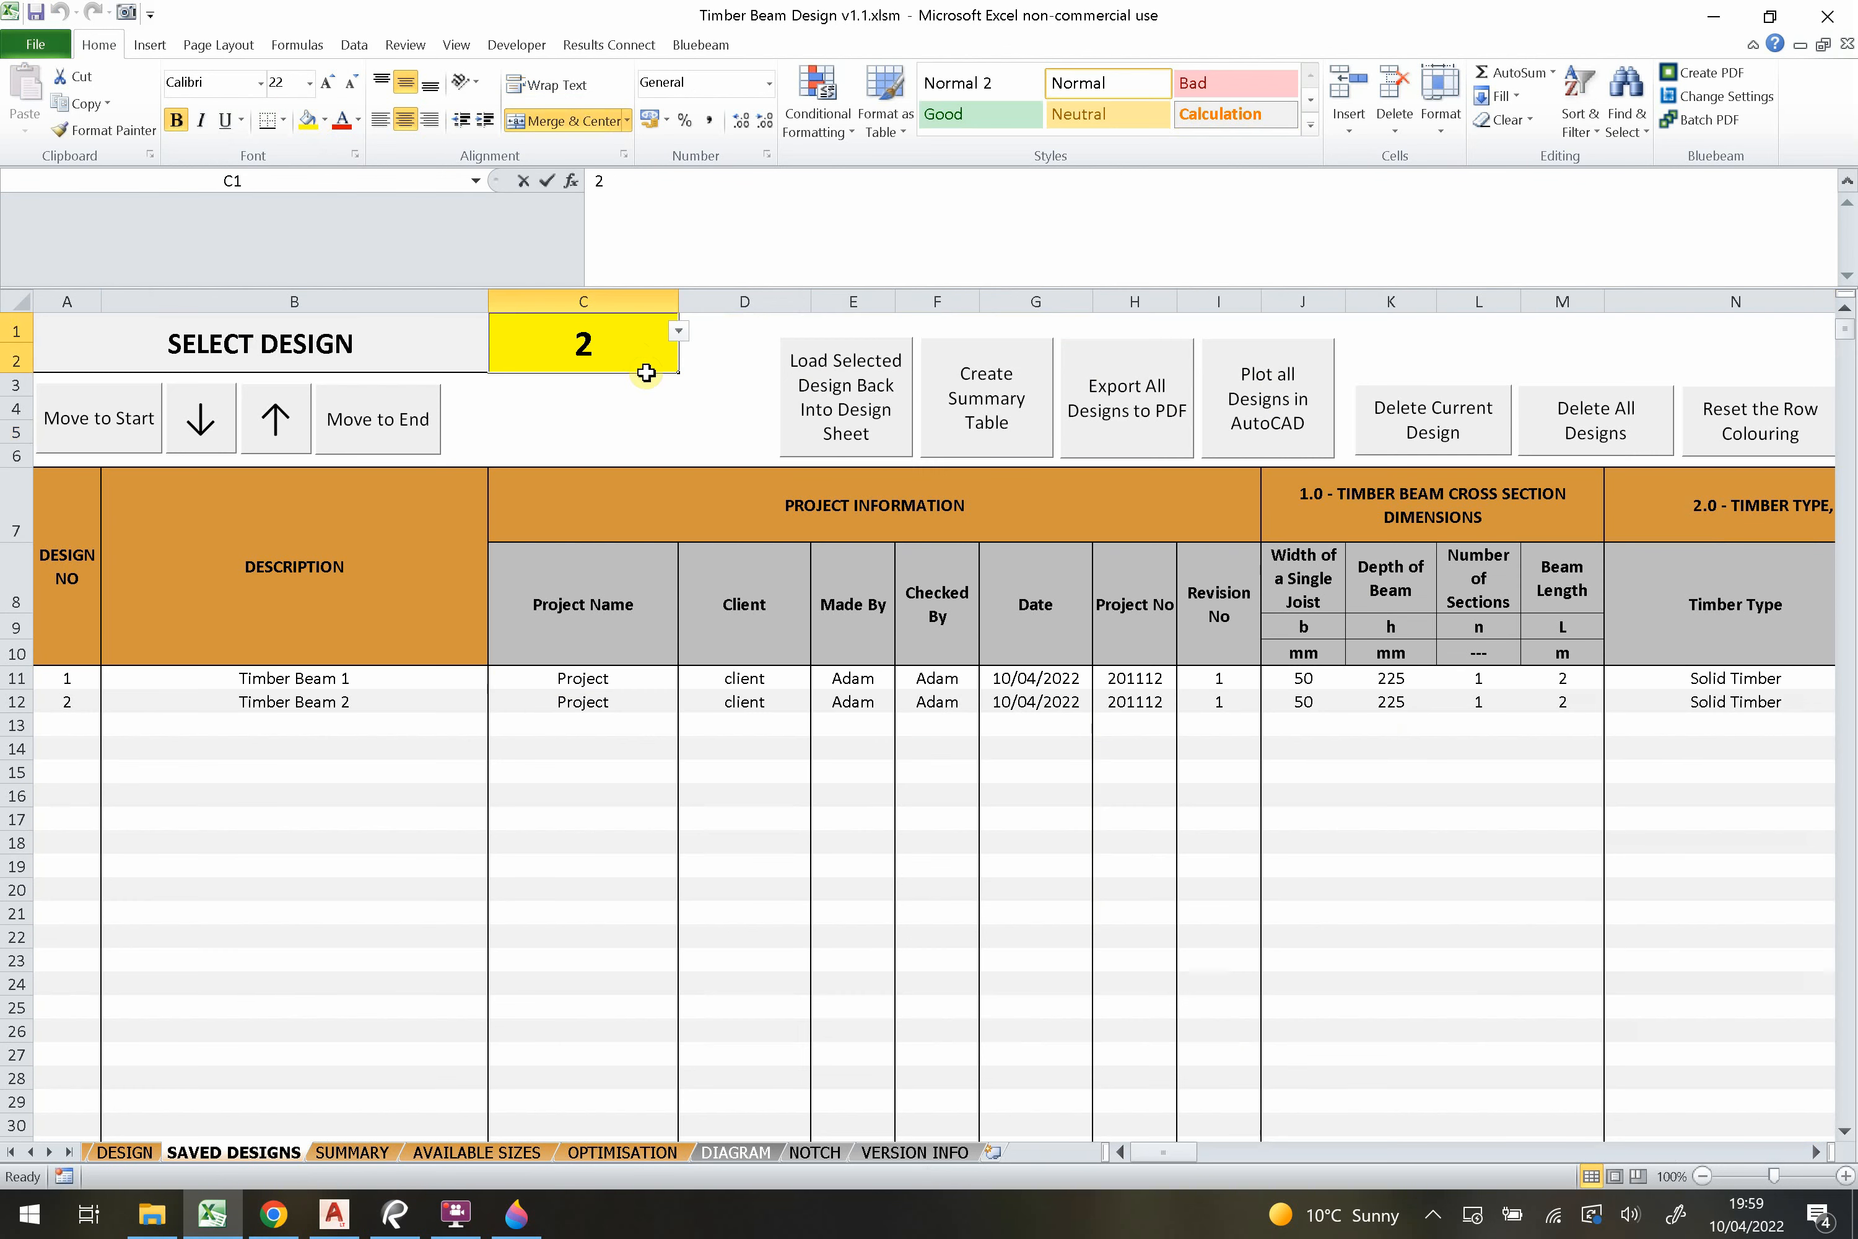
pyautogui.write('1')
pyautogui.press('Return')
pyautogui.click(709, 416)
pyautogui.click(846, 404)
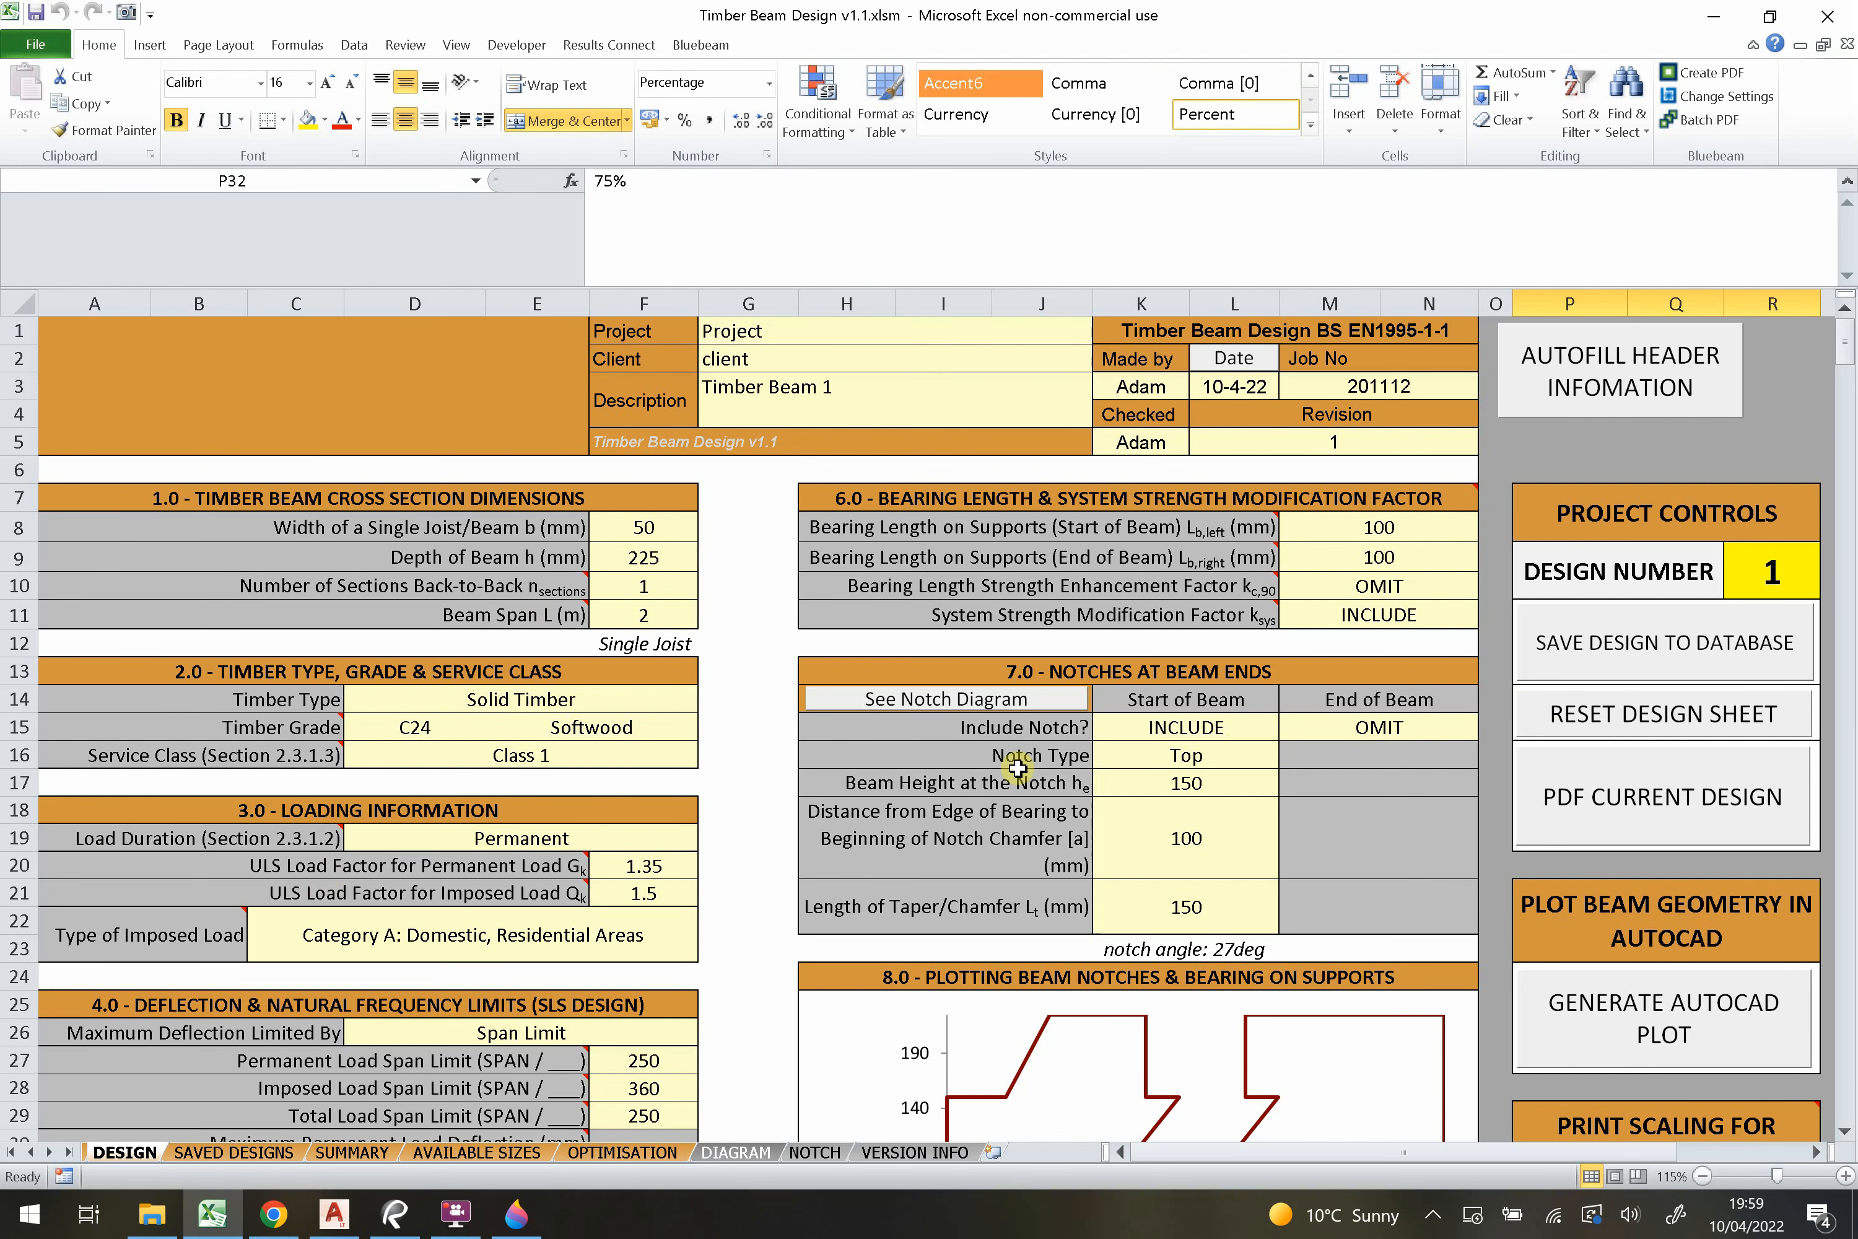
# Return to the SAVED DESIGNS sheet and look over the Timber Beam 1 and Timber Beam 2 entries.
pyautogui.click(273, 1153)
pyautogui.click(854, 799)
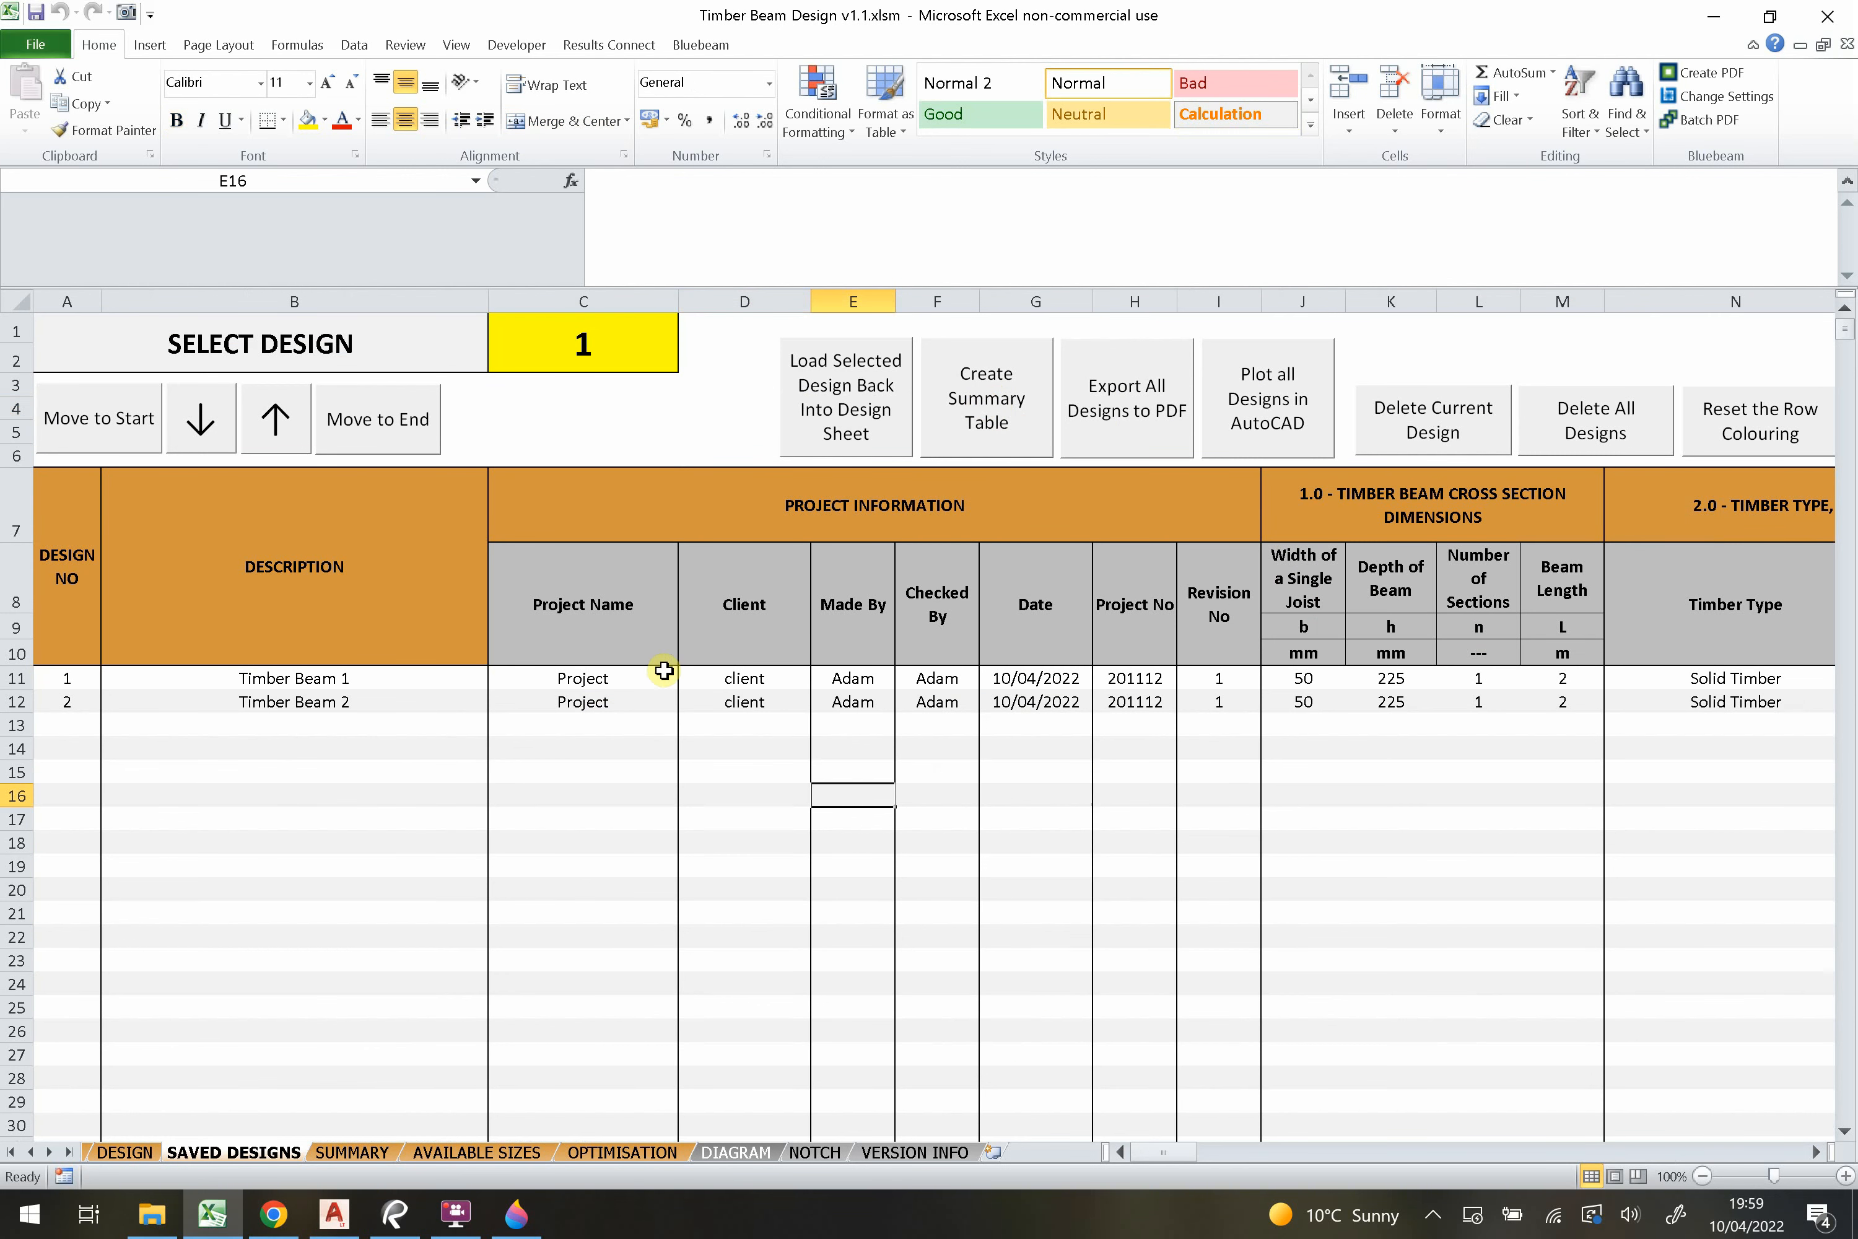
pyautogui.click(599, 680)
pyautogui.click(293, 681)
pyautogui.click(291, 703)
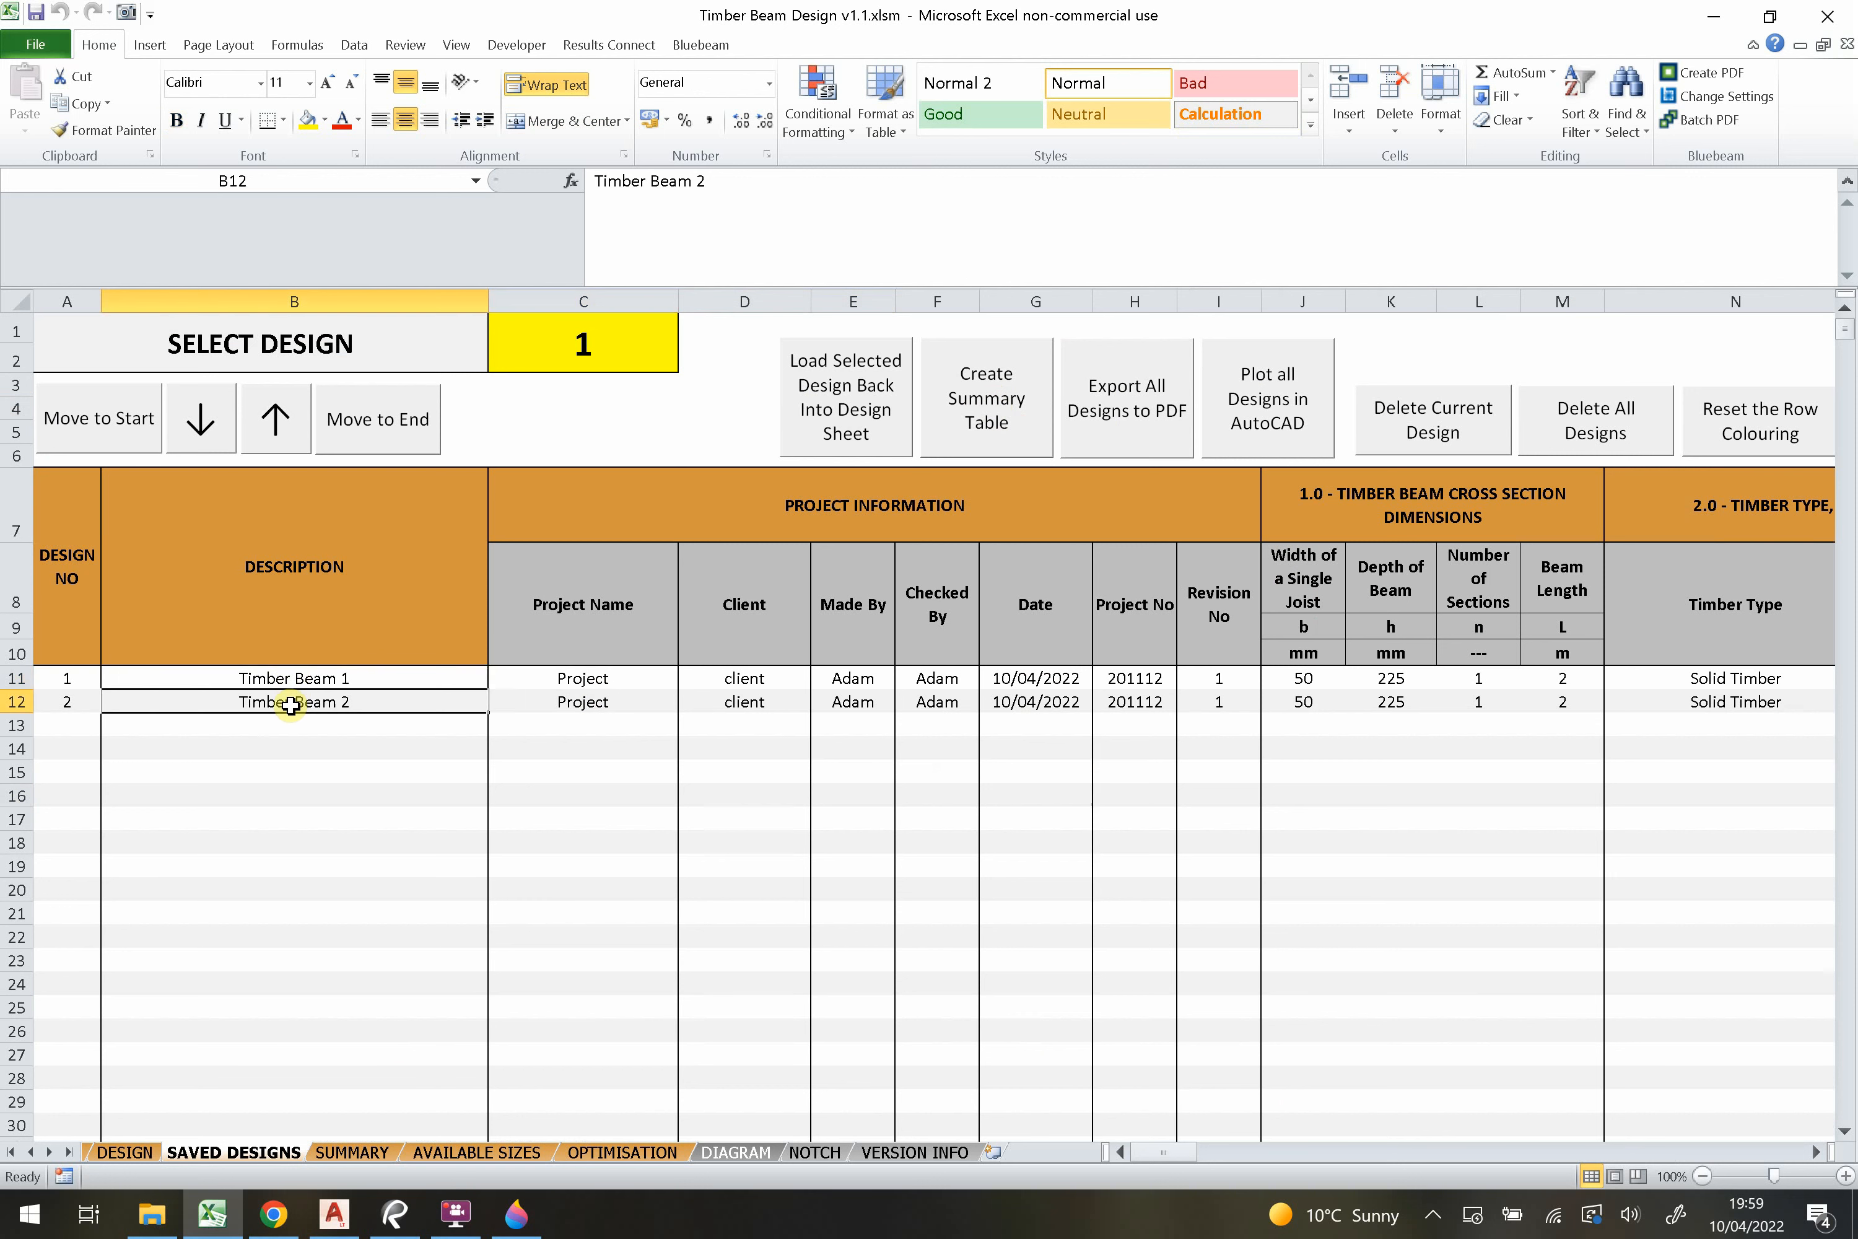
# Create the summary table from the saved designs and review its ULS utilisation, deflection and natural frequency checks.
pyautogui.moveTo(283, 680); pyautogui.dragTo(1009, 817)
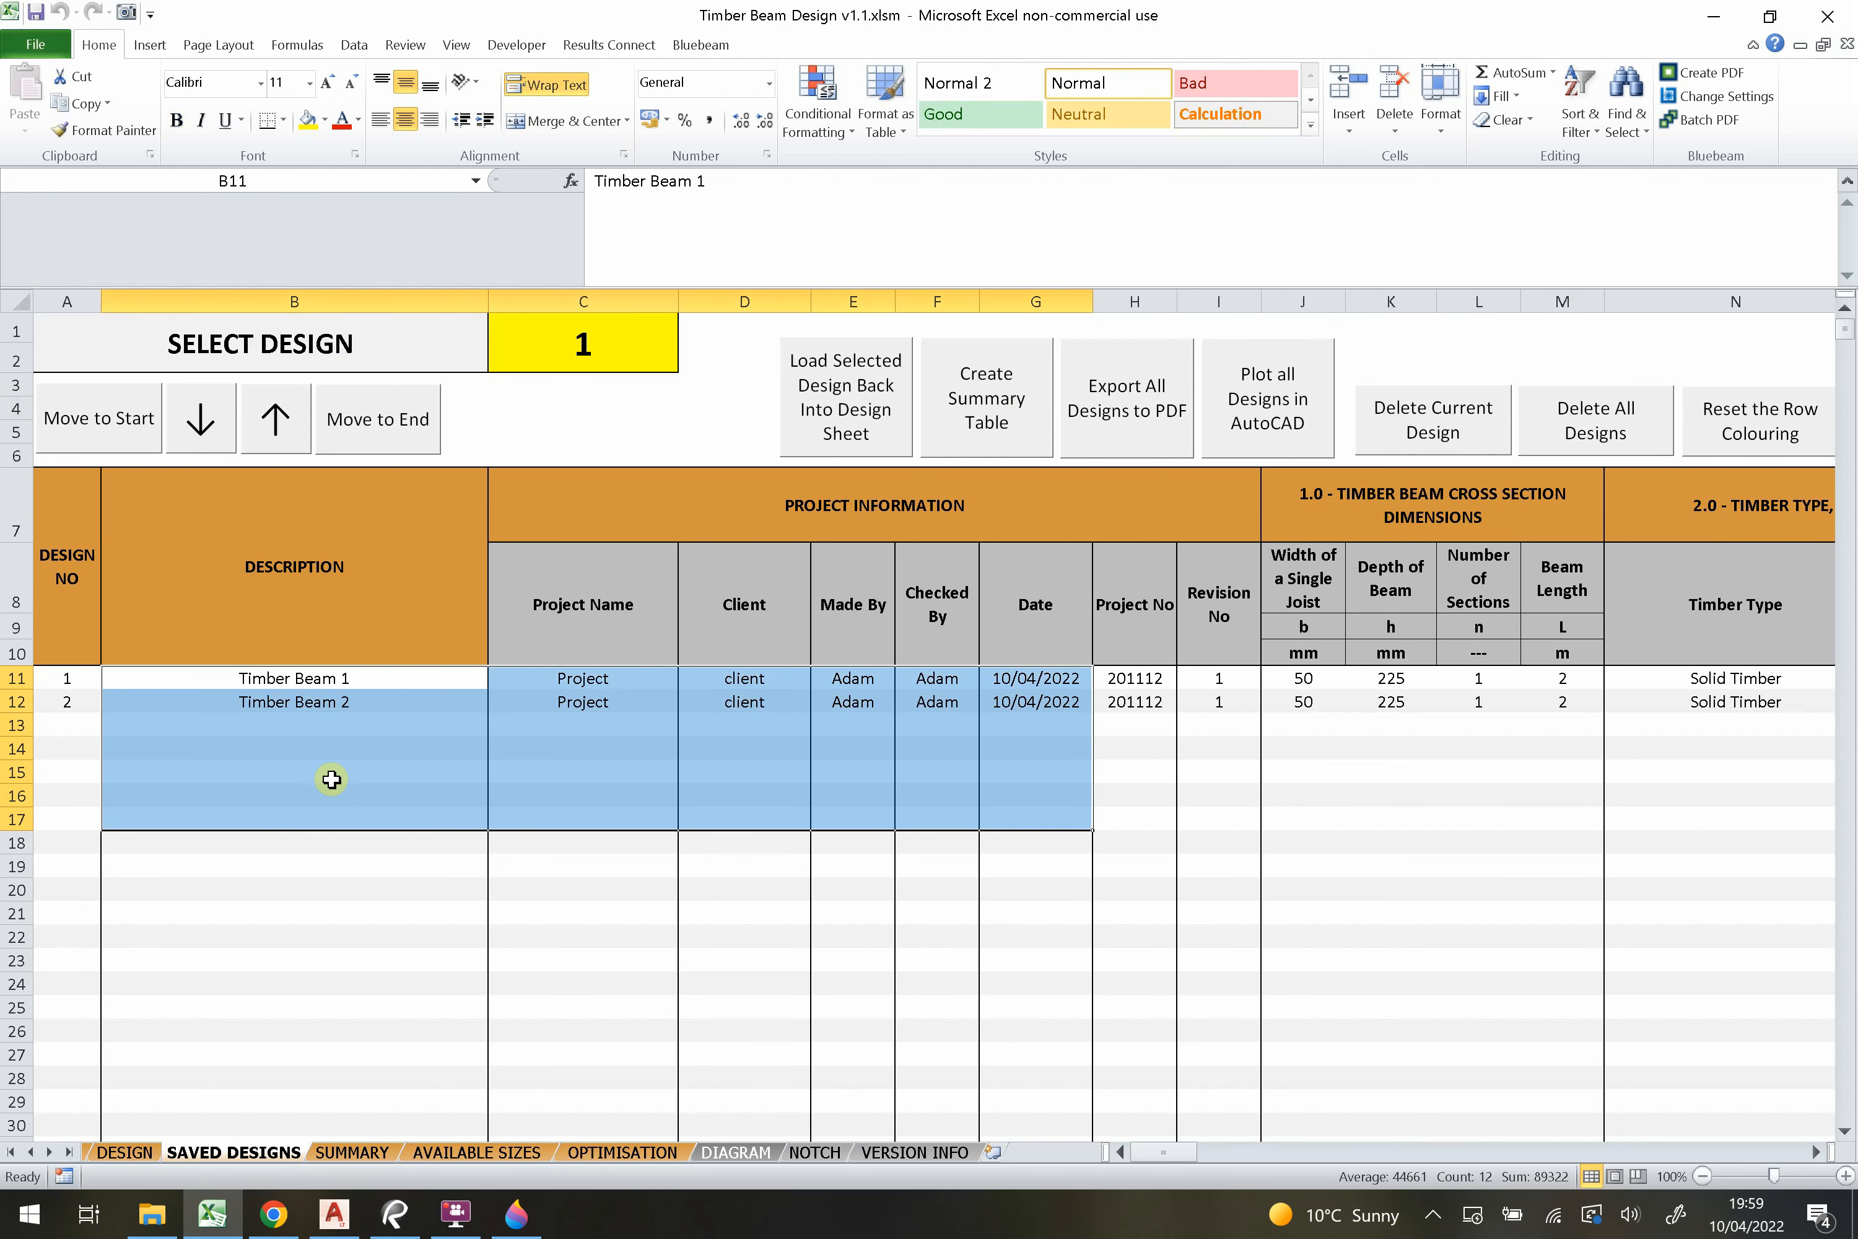
pyautogui.click(332, 779)
pyautogui.click(352, 1153)
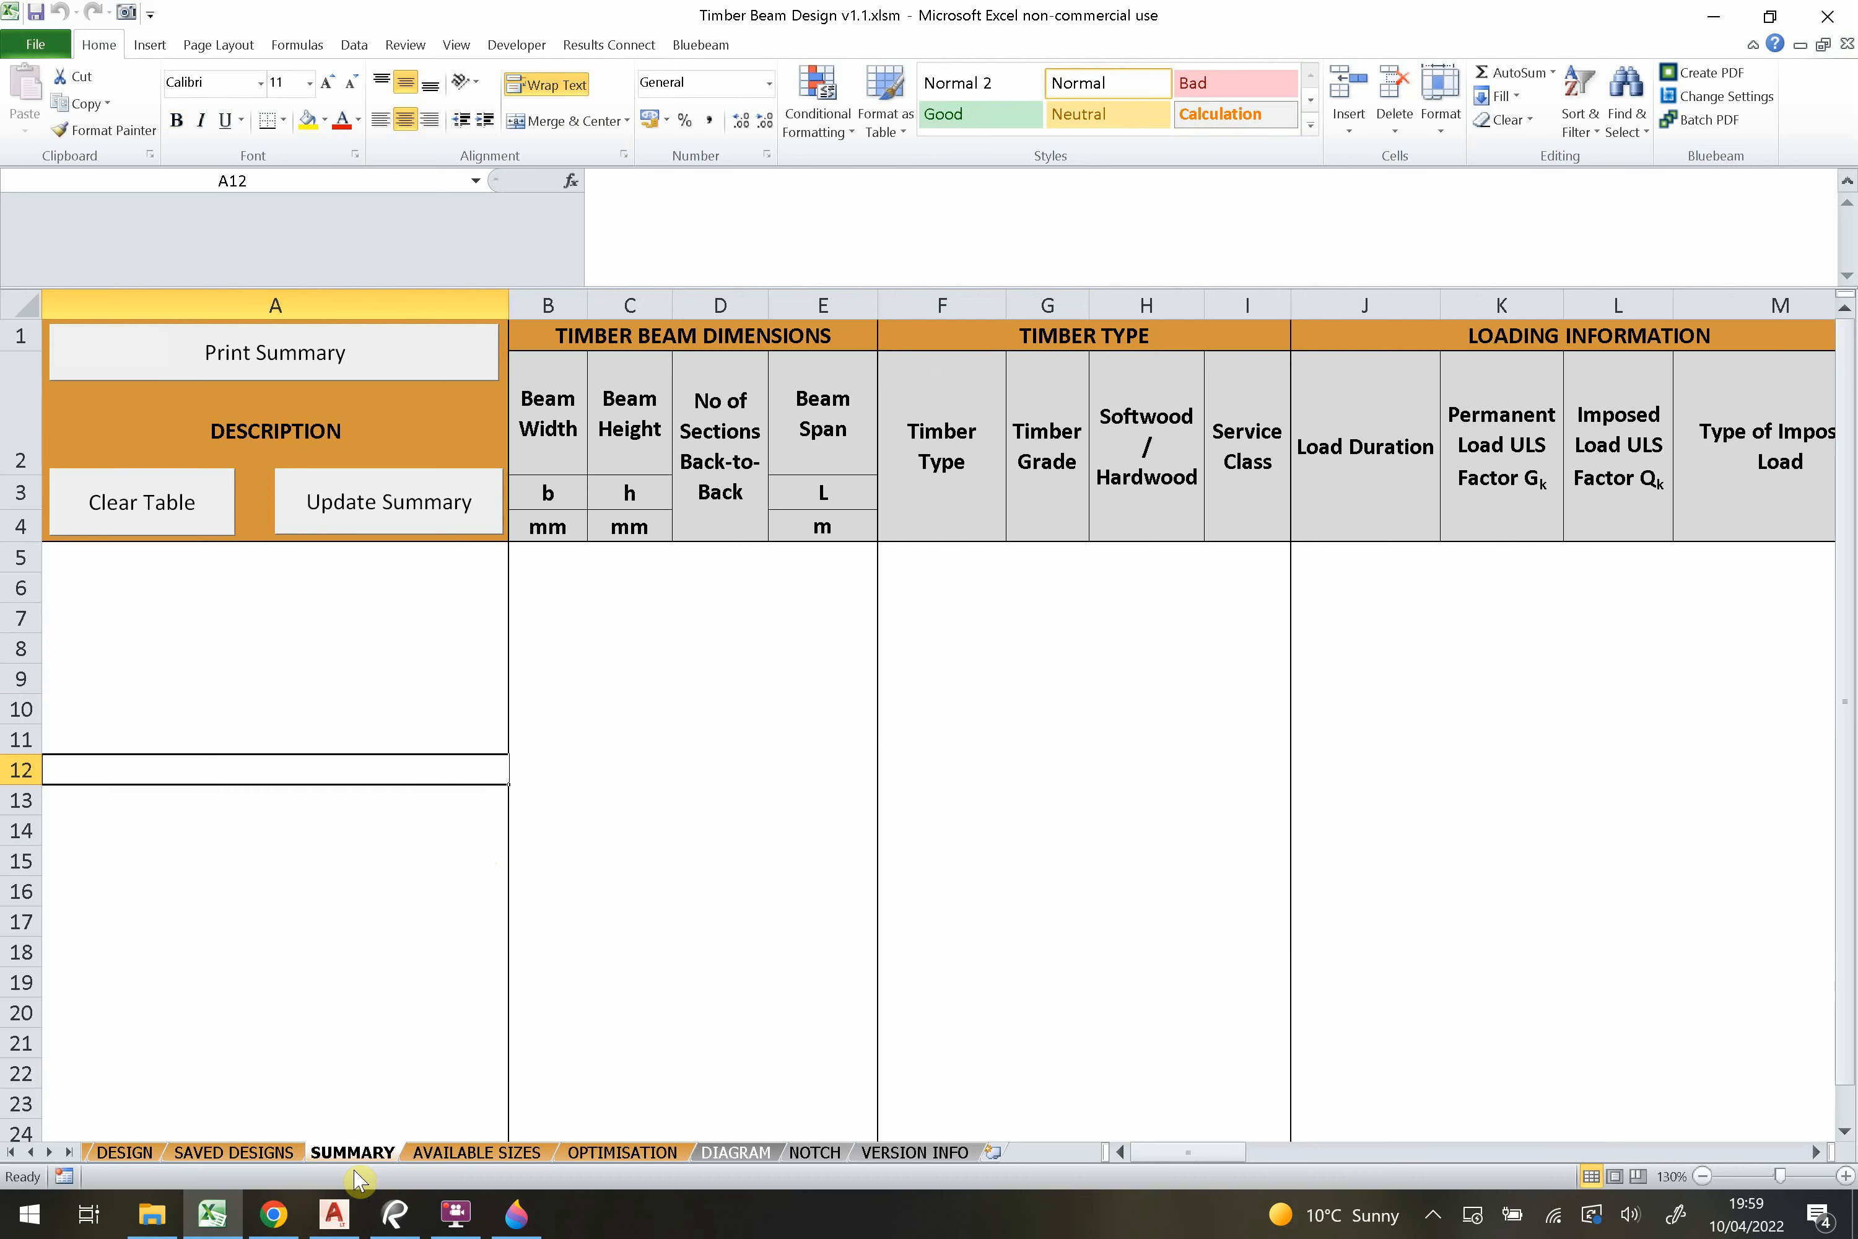
pyautogui.click(233, 1153)
pyautogui.click(1008, 394)
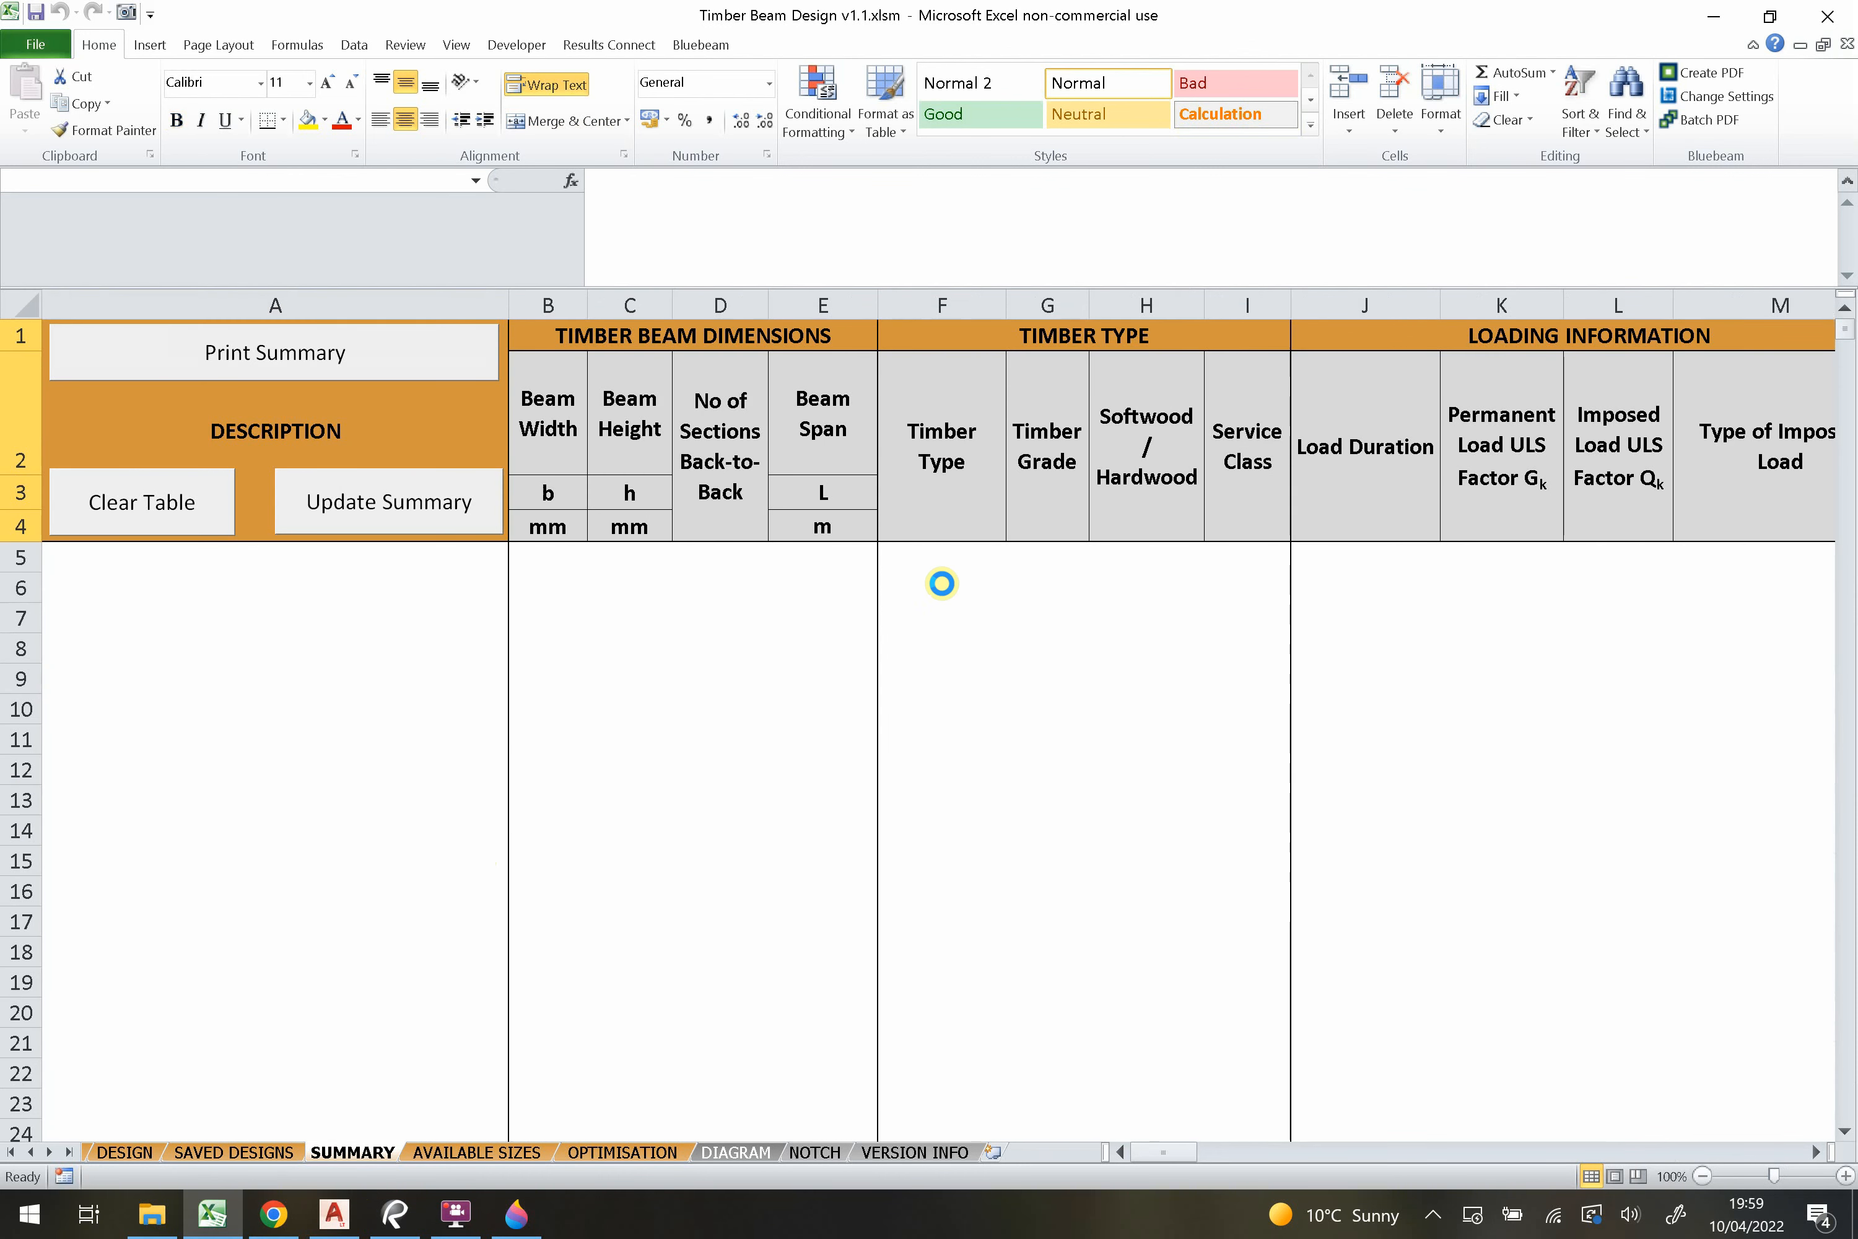
pyautogui.click(764, 617)
pyautogui.click(340, 589)
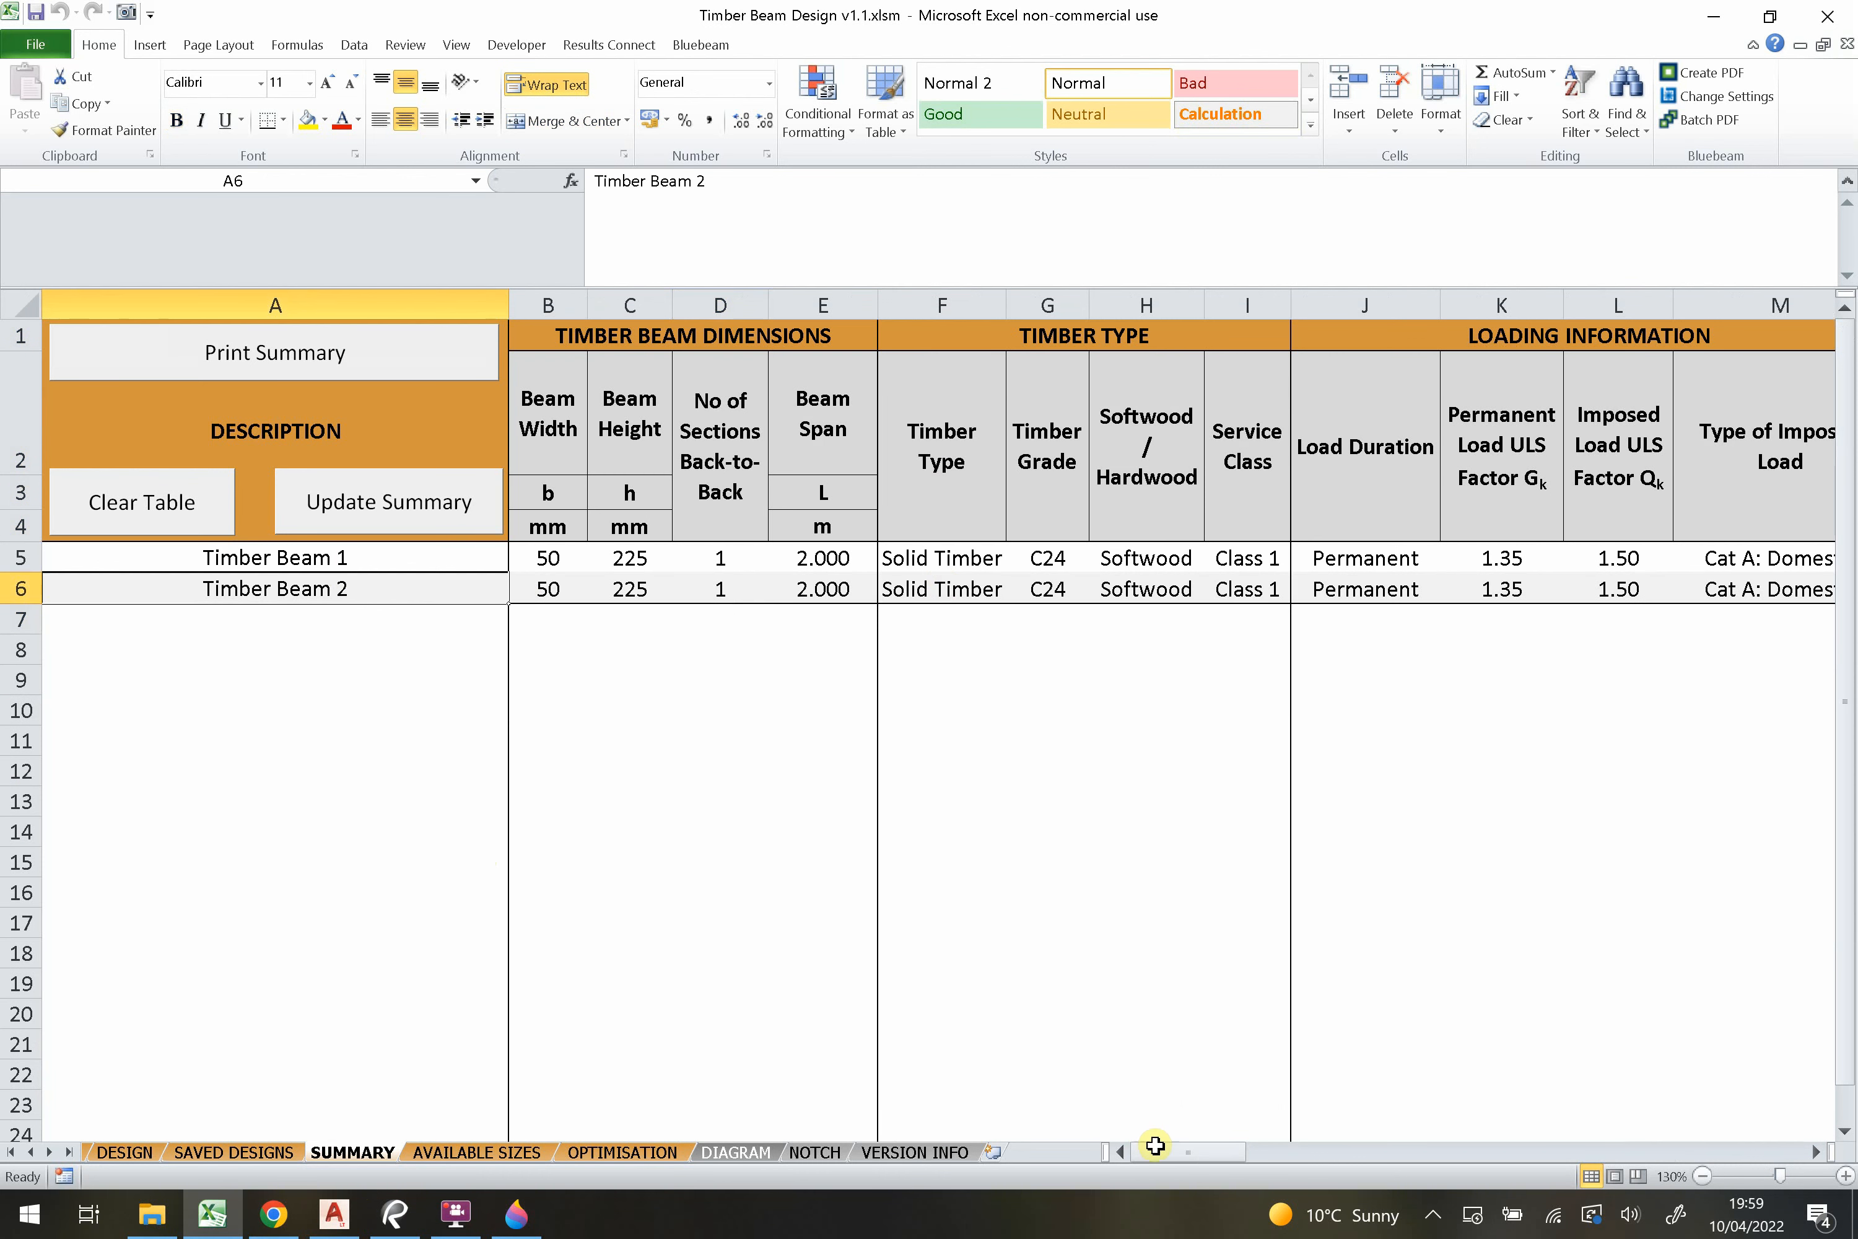
pyautogui.moveTo(1157, 1151); pyautogui.dragTo(1555, 1150)
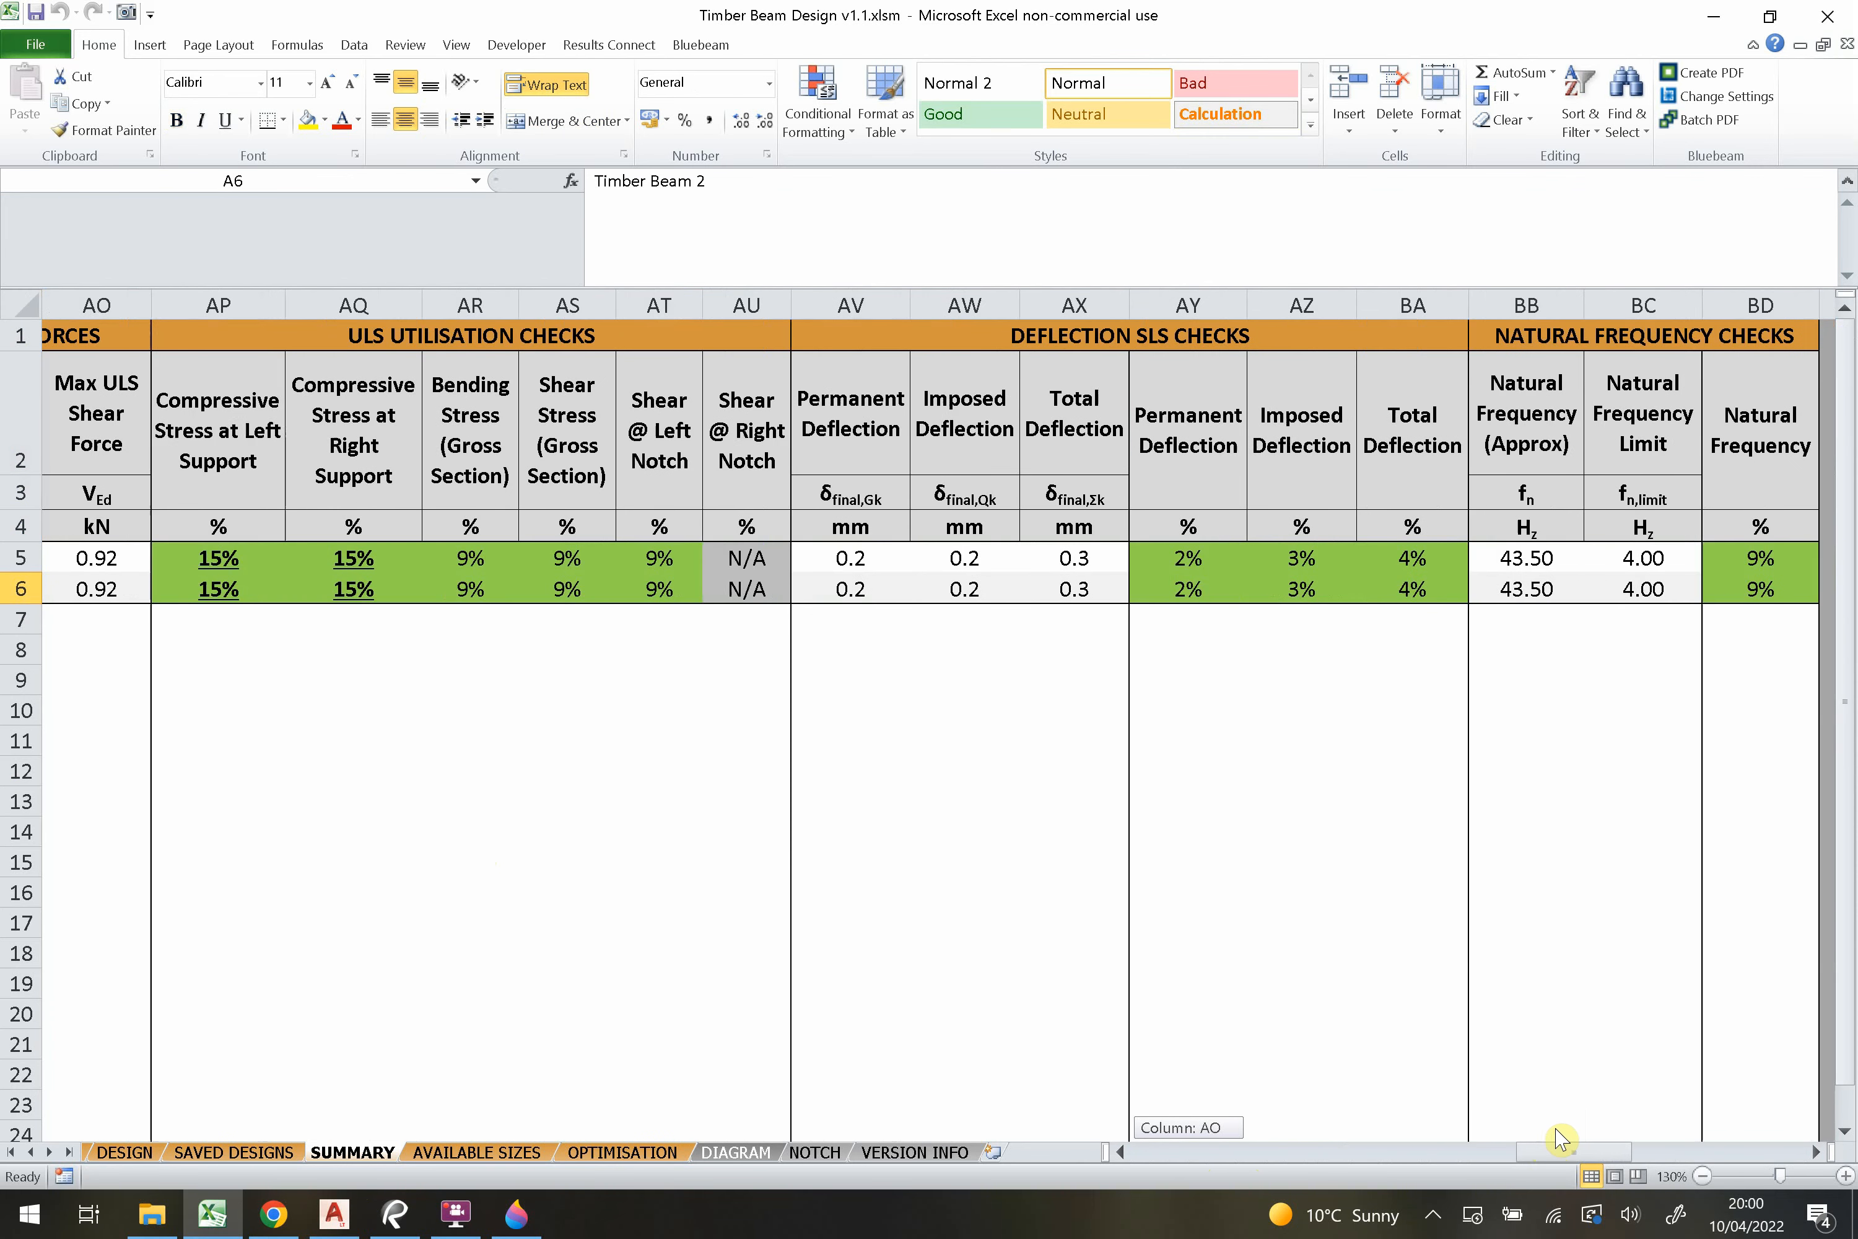
pyautogui.click(205, 557)
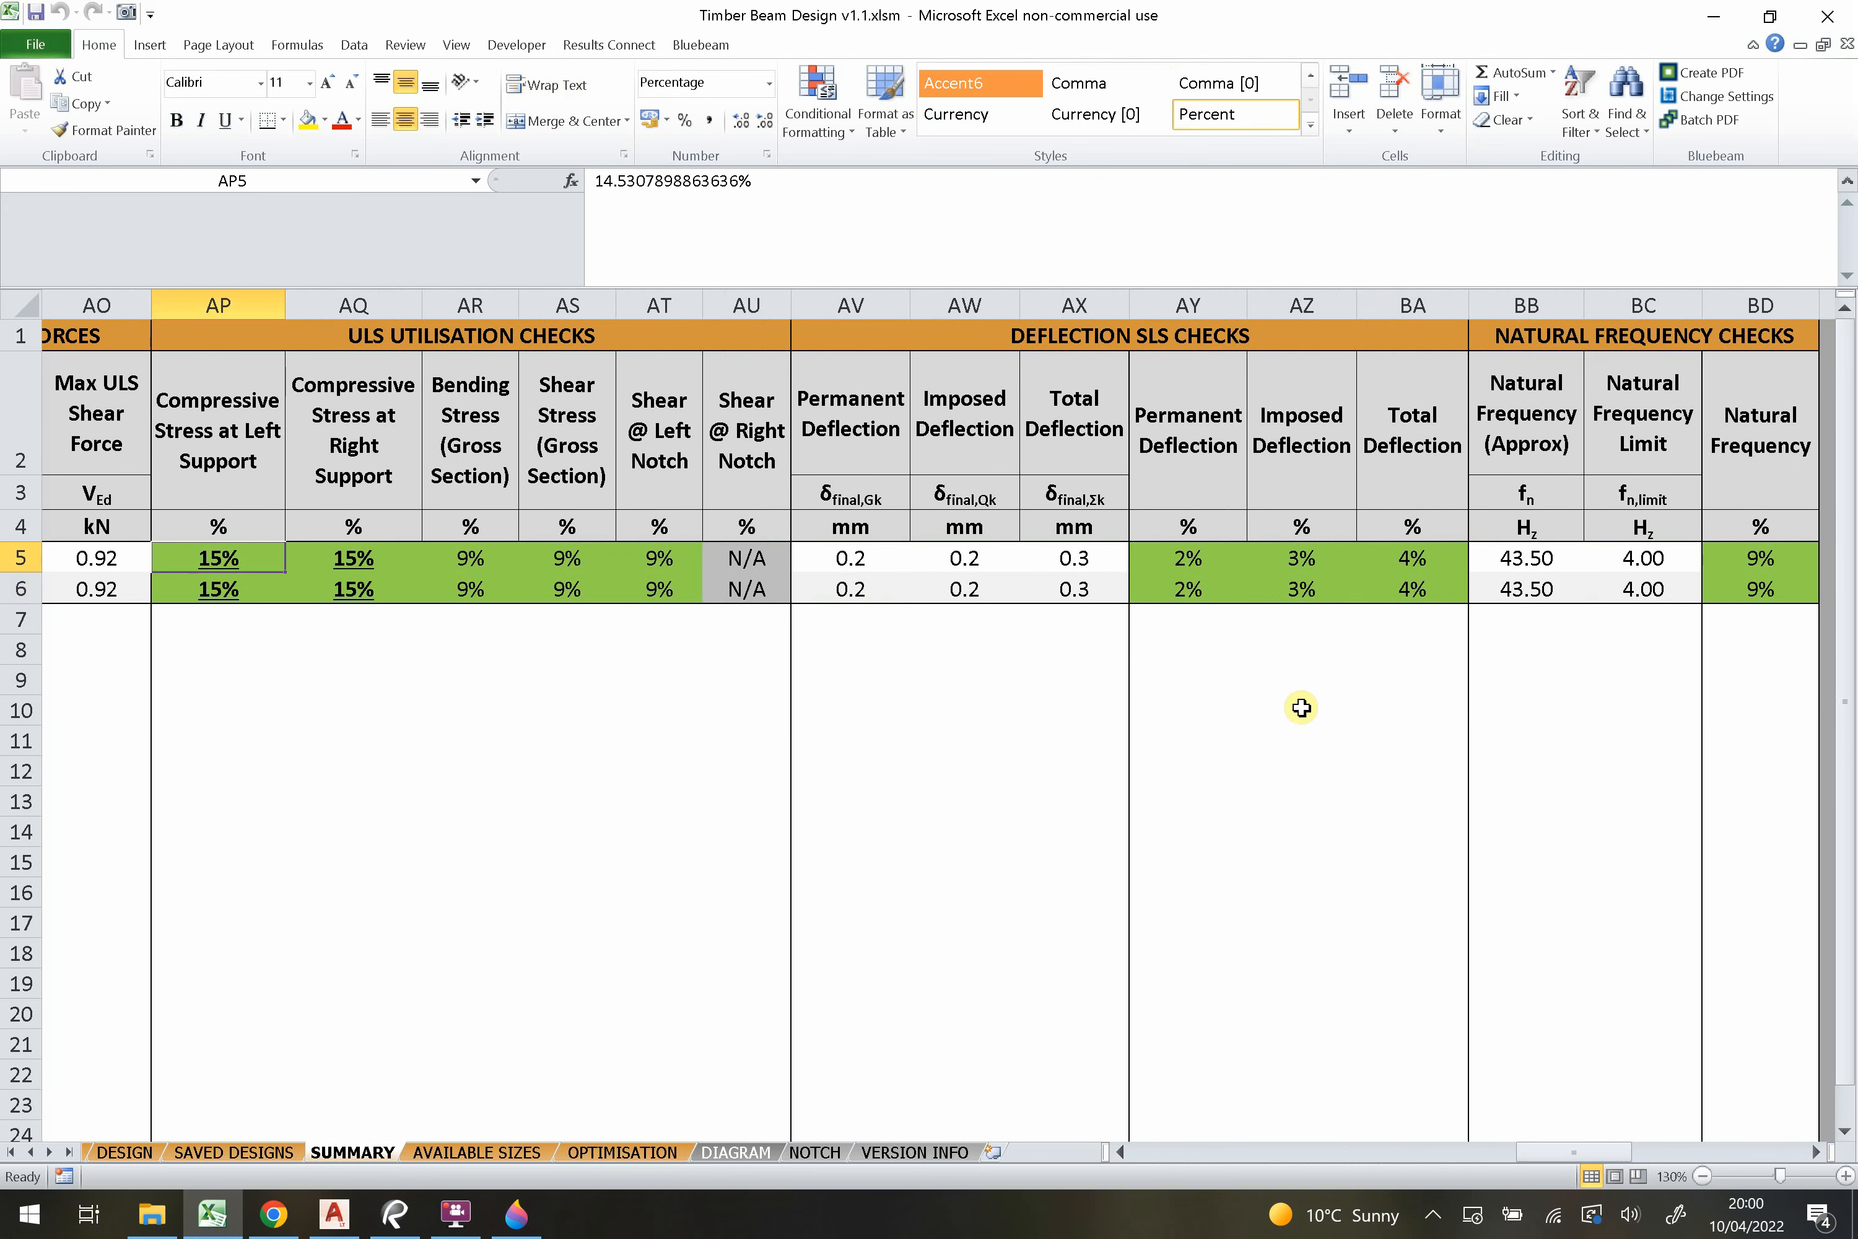
# Clear the summary table and refill it with the saved designs.
pyautogui.moveTo(1617, 1155); pyautogui.dragTo(1231, 1153)
pyautogui.click(209, 501)
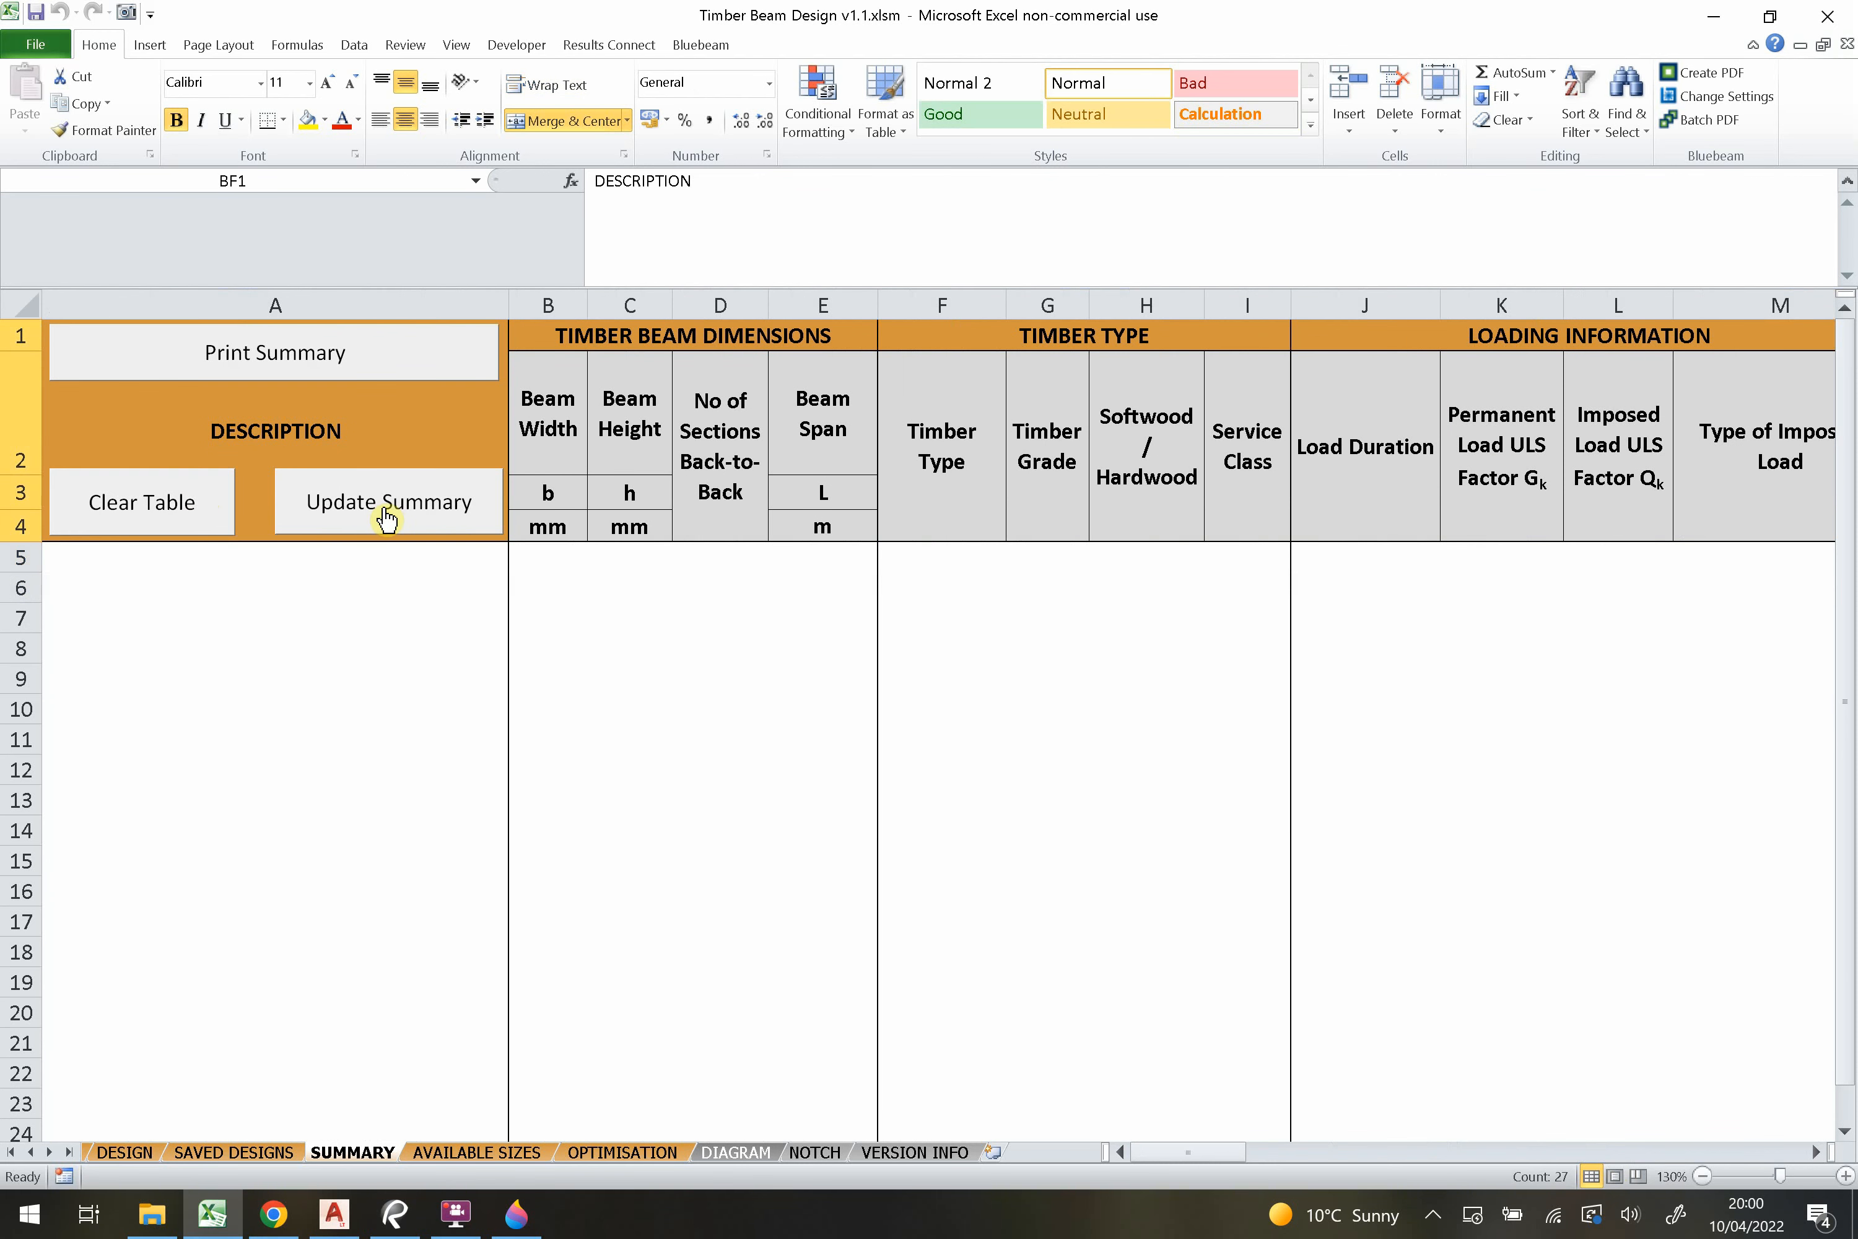
pyautogui.click(379, 511)
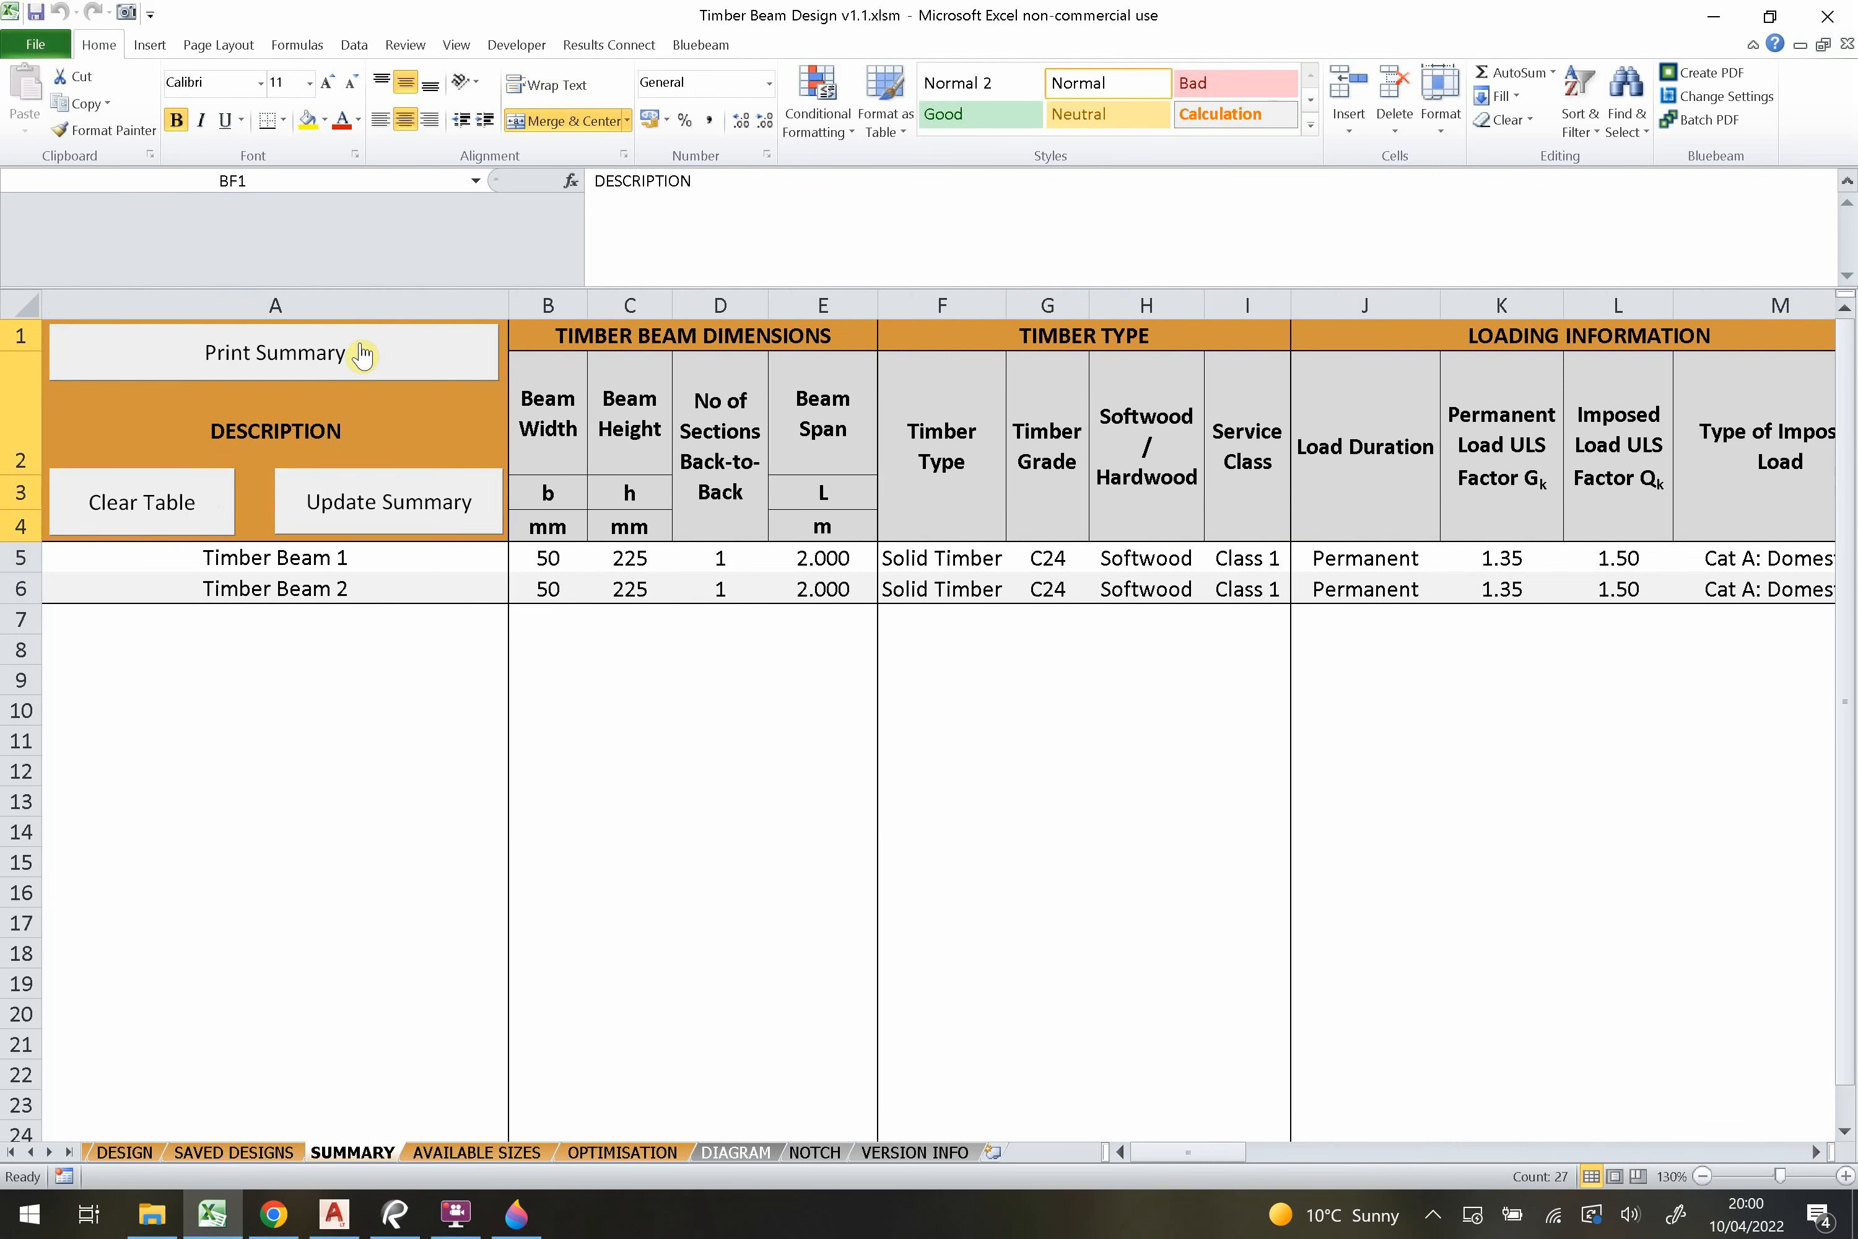
# Bring up the save dialog for printing the summary, cancel it, and check the summary sheet's print scaling setting.
pyautogui.click(362, 354)
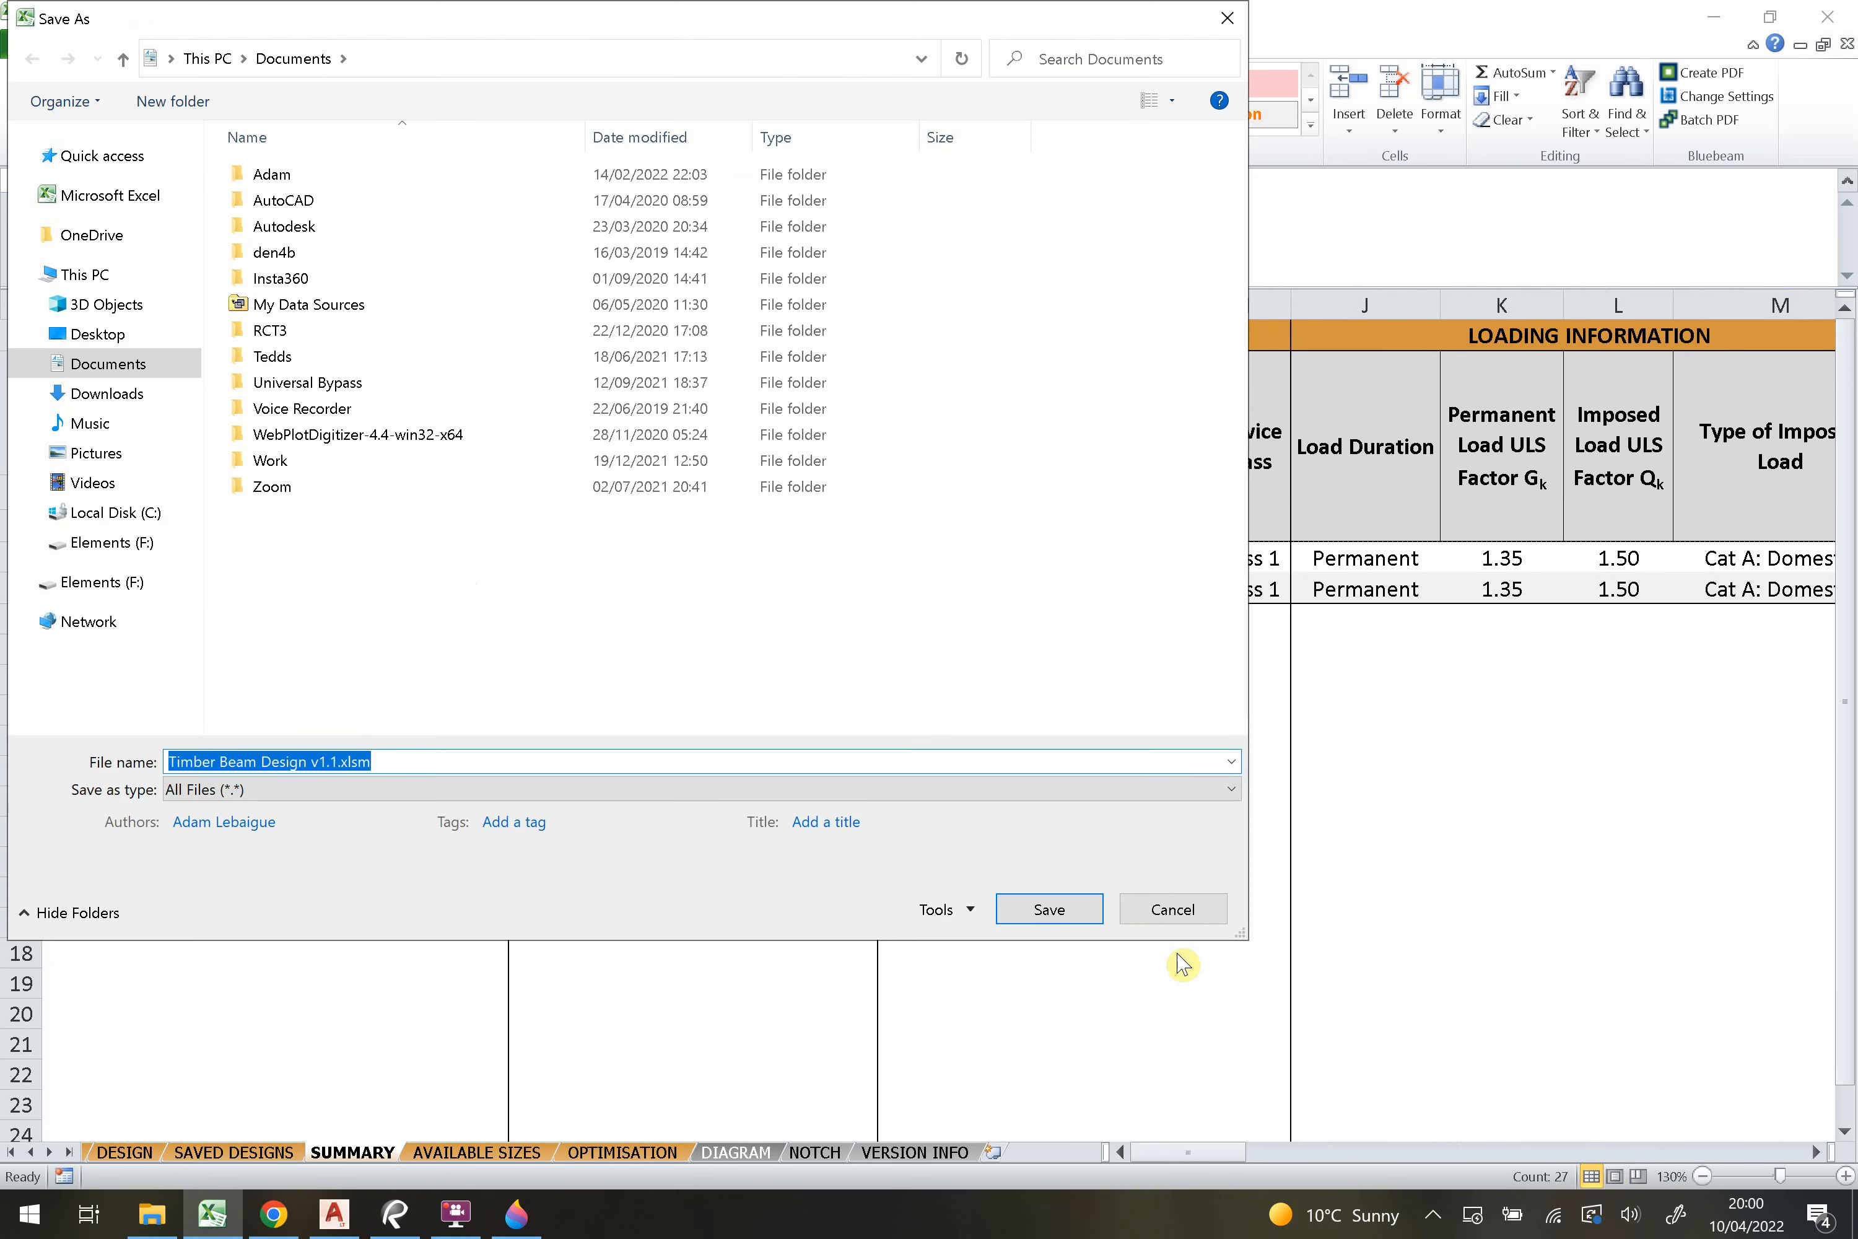
pyautogui.click(1182, 913)
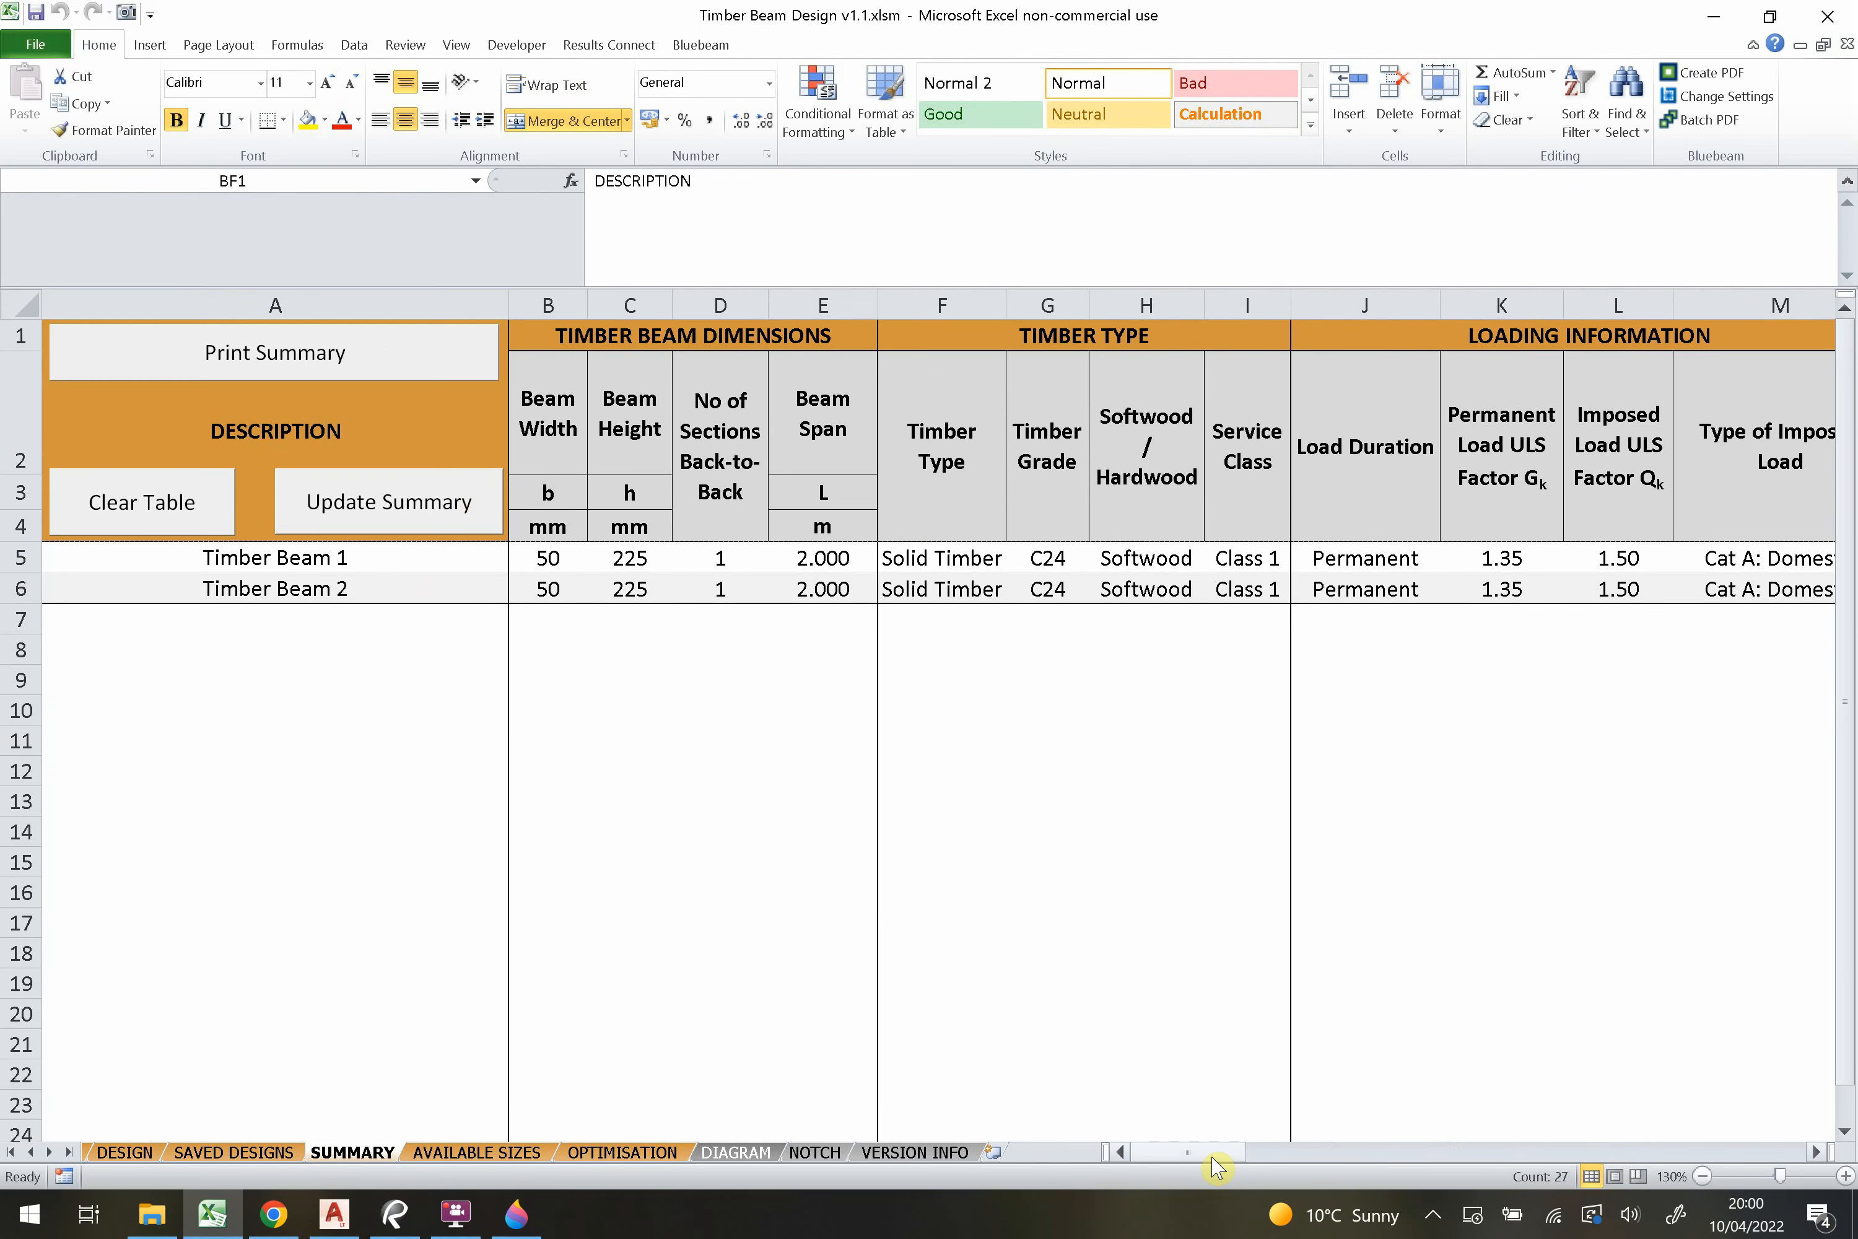
pyautogui.moveTo(1212, 1152); pyautogui.dragTo(1227, 1151)
pyautogui.click(1279, 468)
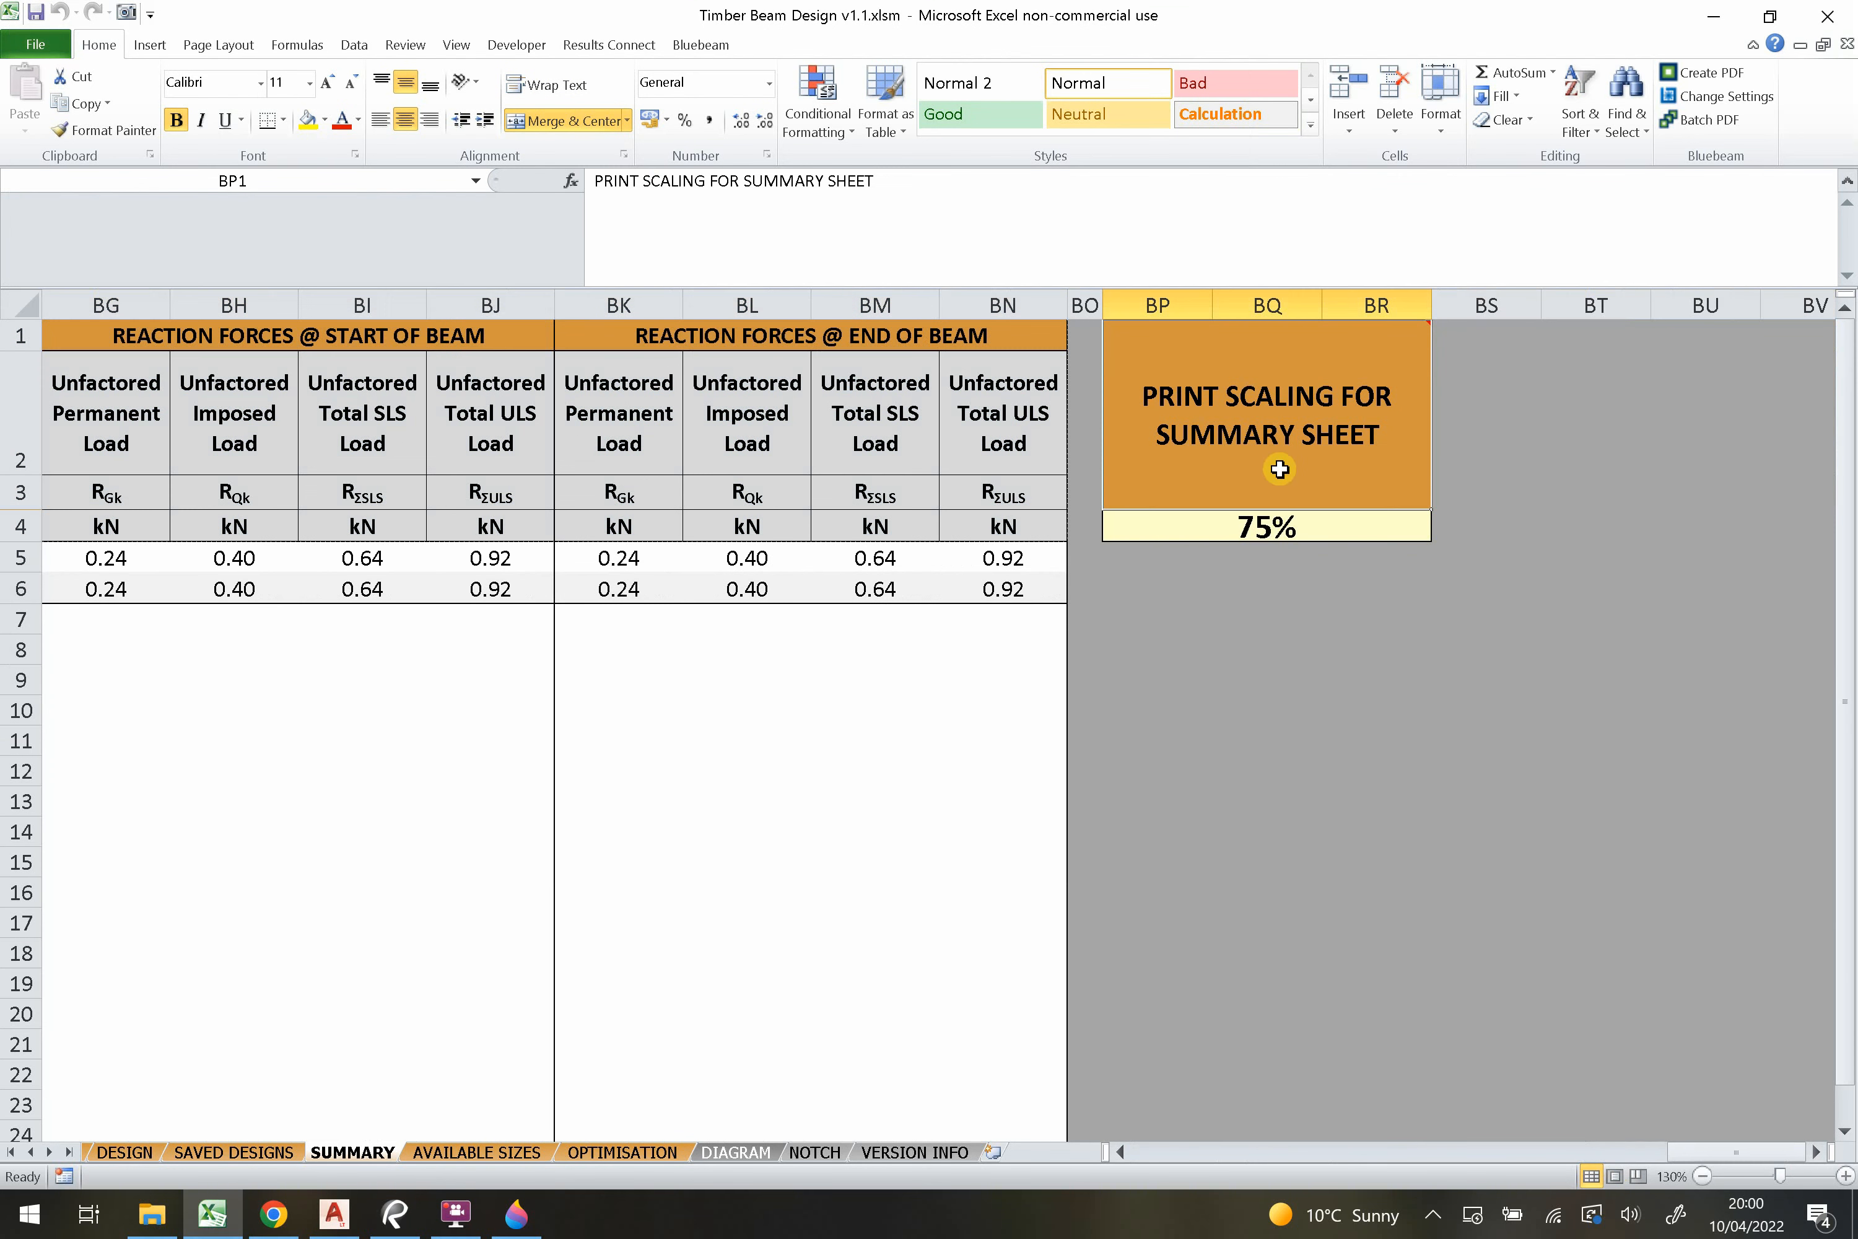
pyautogui.click(1278, 526)
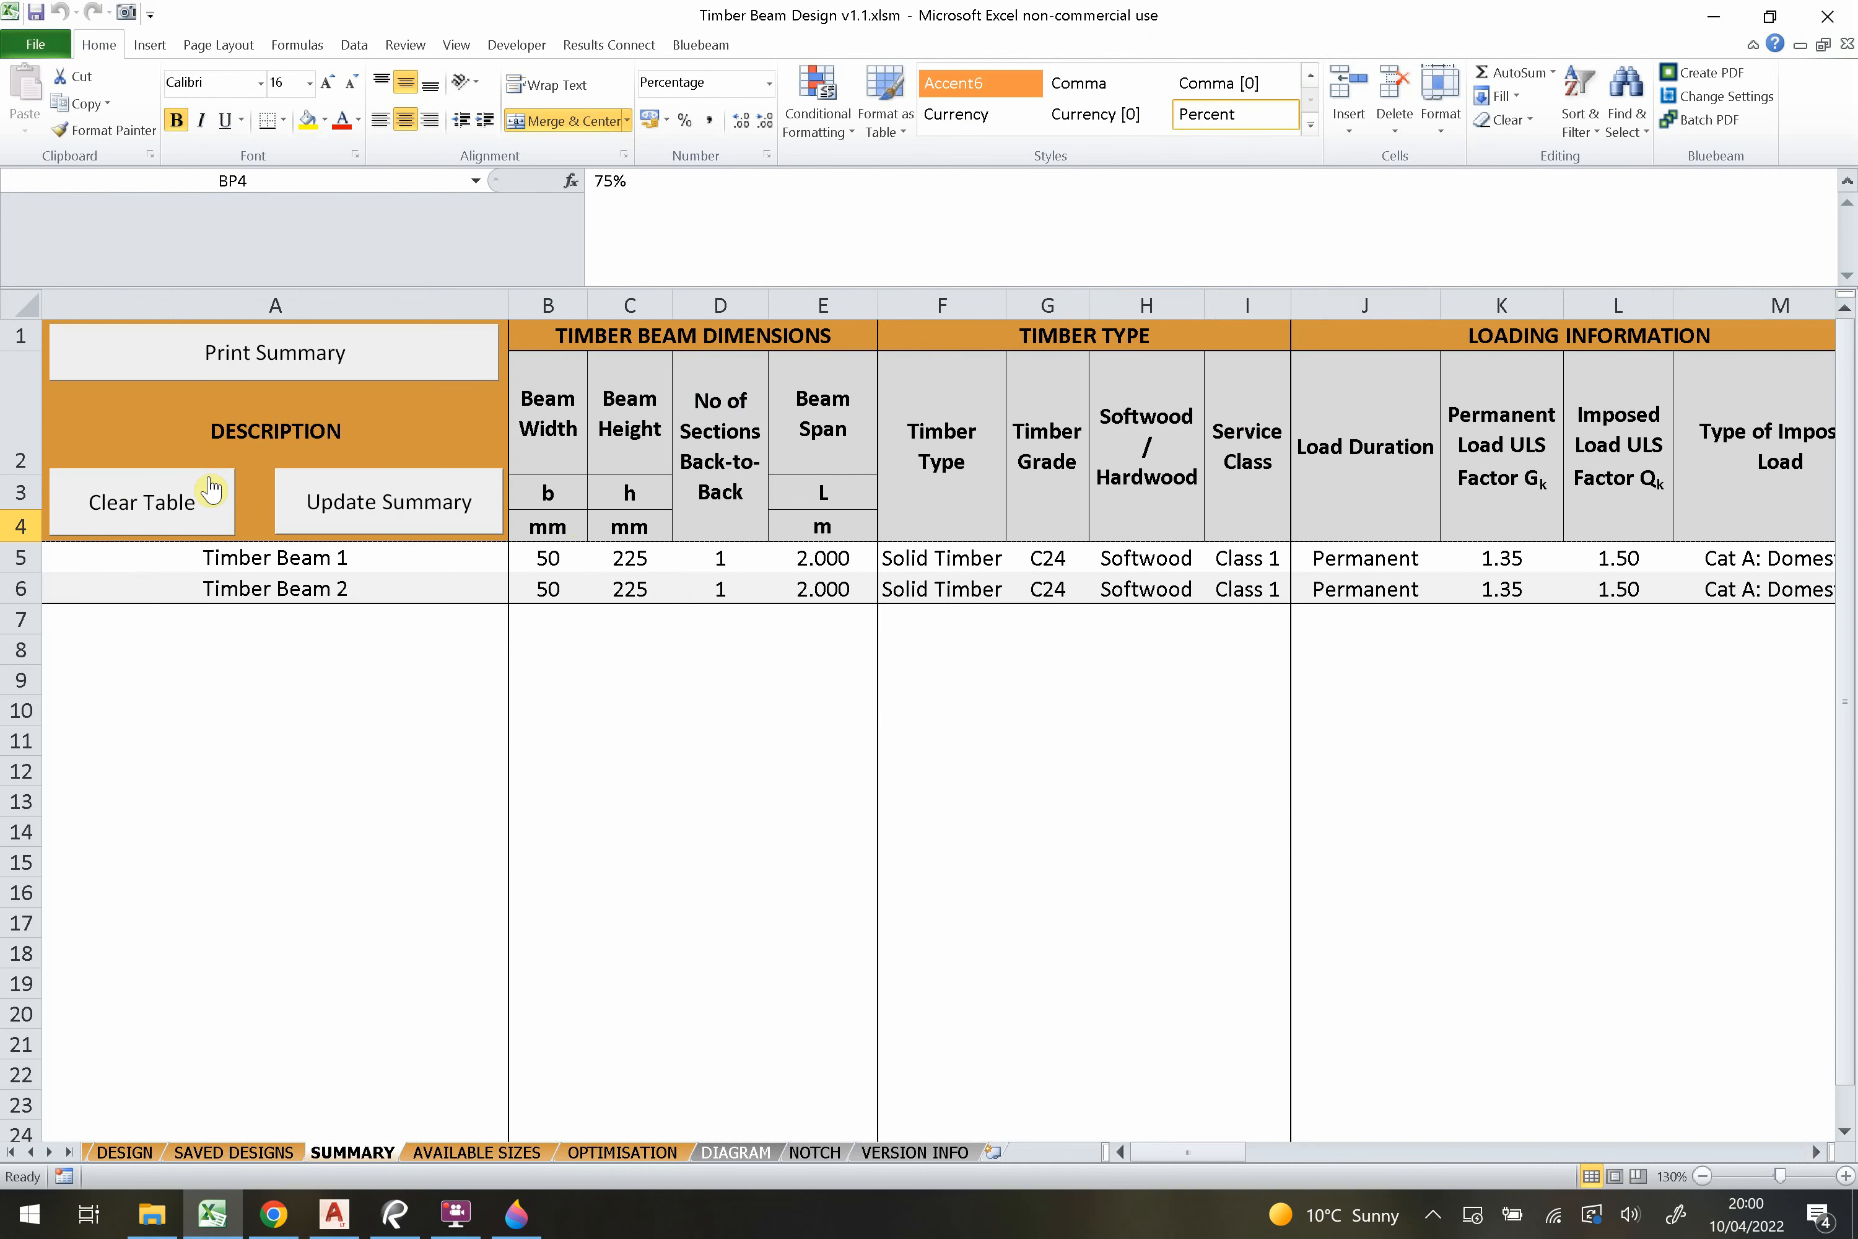
# Clear the summary table and return to the SAVED DESIGNS sheet.
pyautogui.click(211, 489)
pyautogui.click(685, 704)
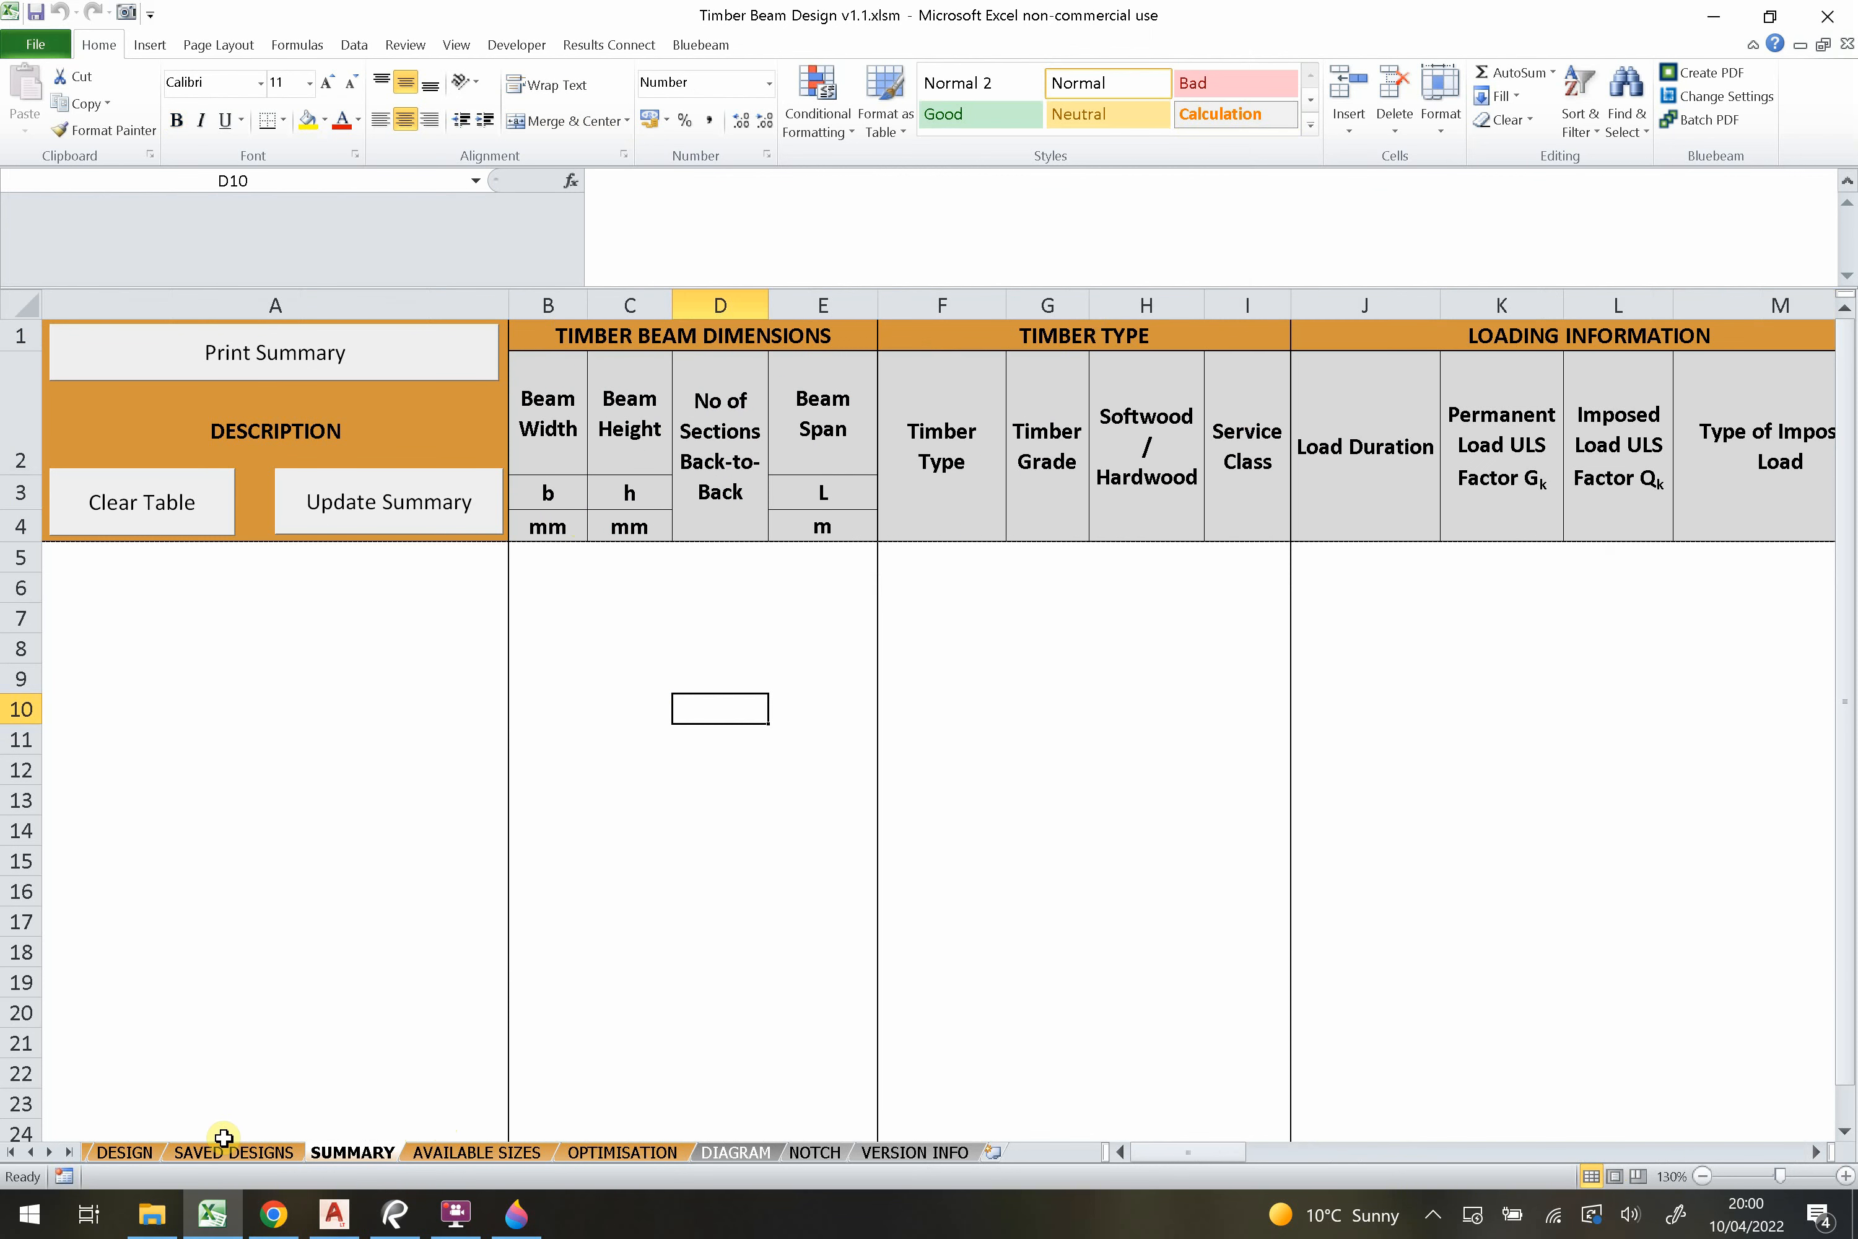
pyautogui.click(242, 1153)
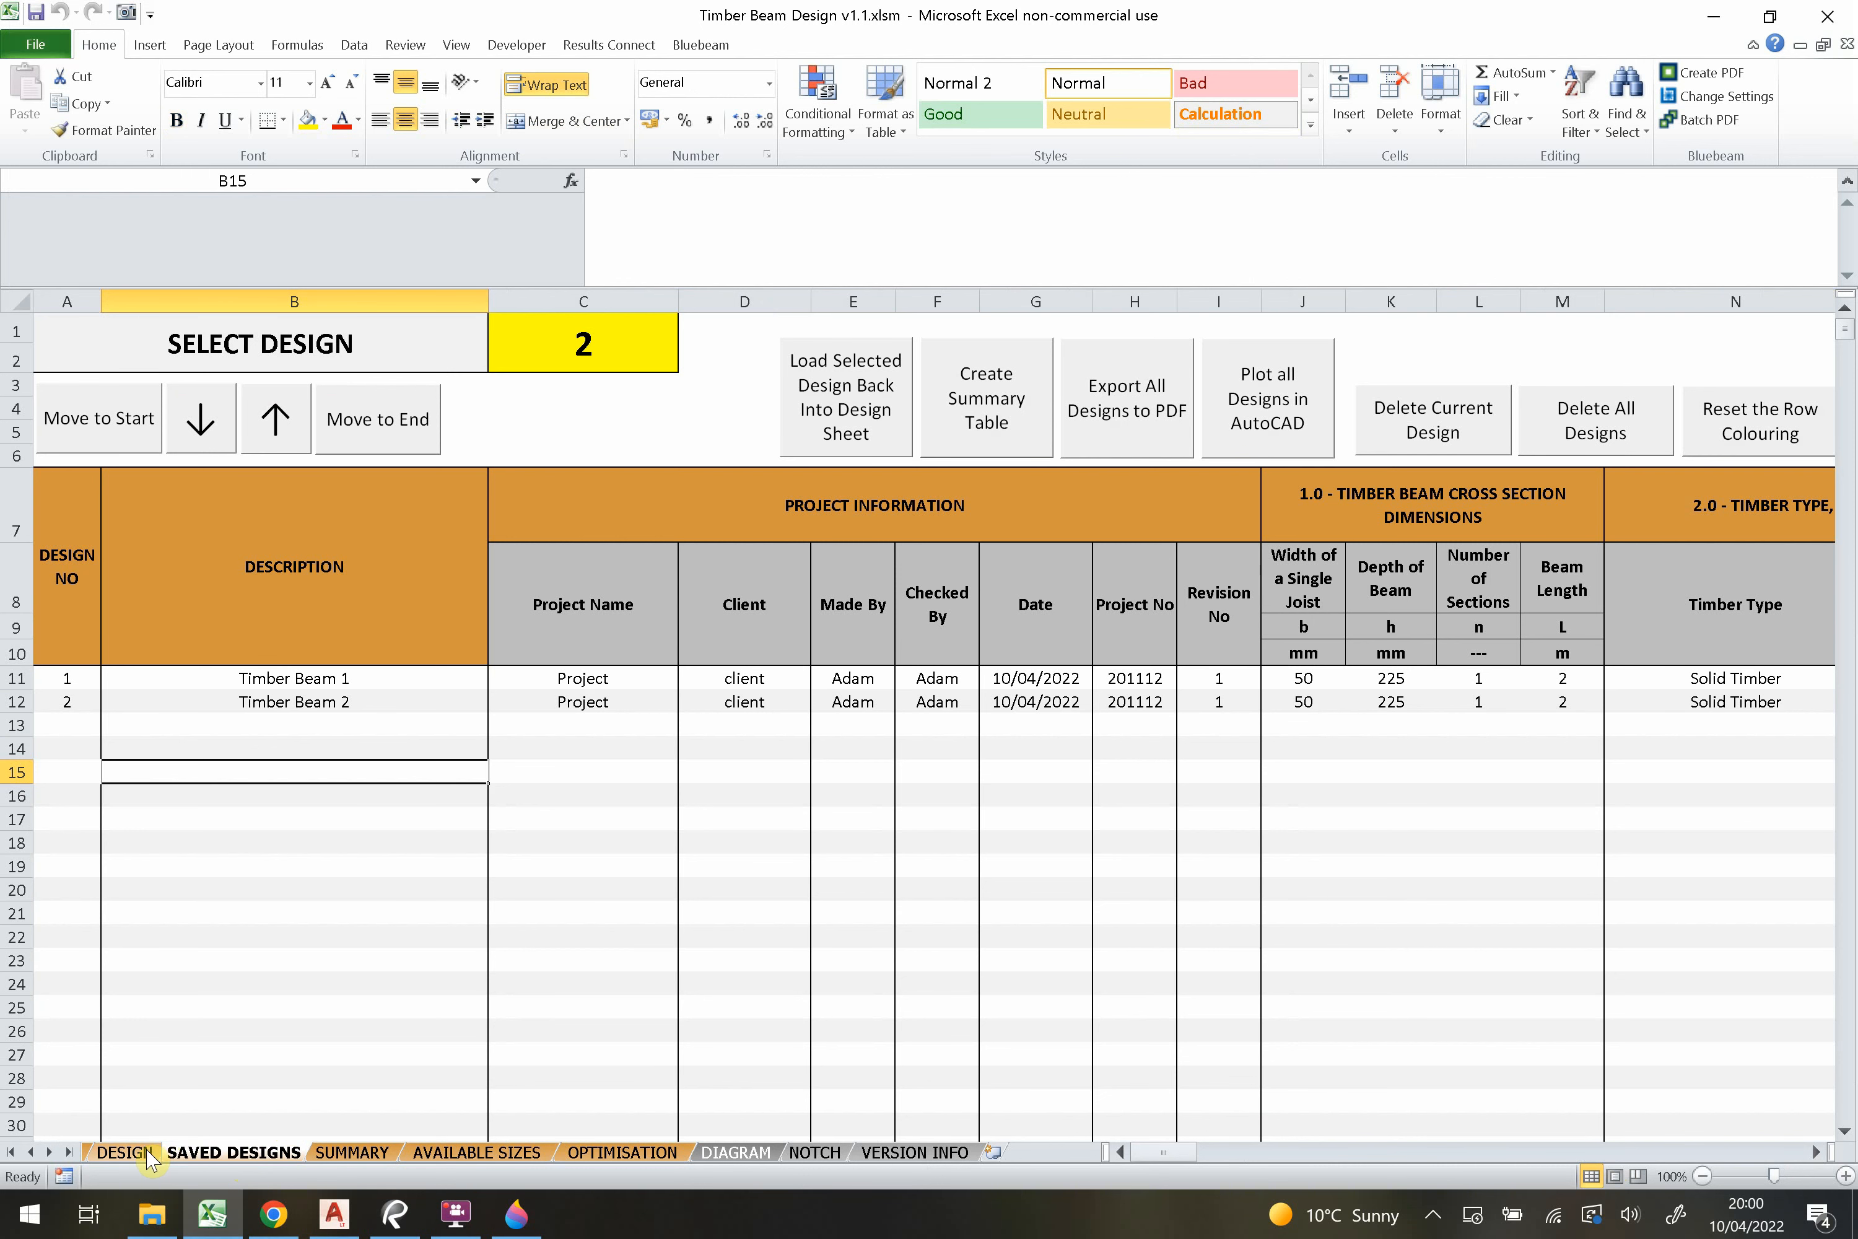
# Look over the design inputs on the DESIGN sheet and view the OPTIMISATION sheet's size tables.
pyautogui.click(124, 1153)
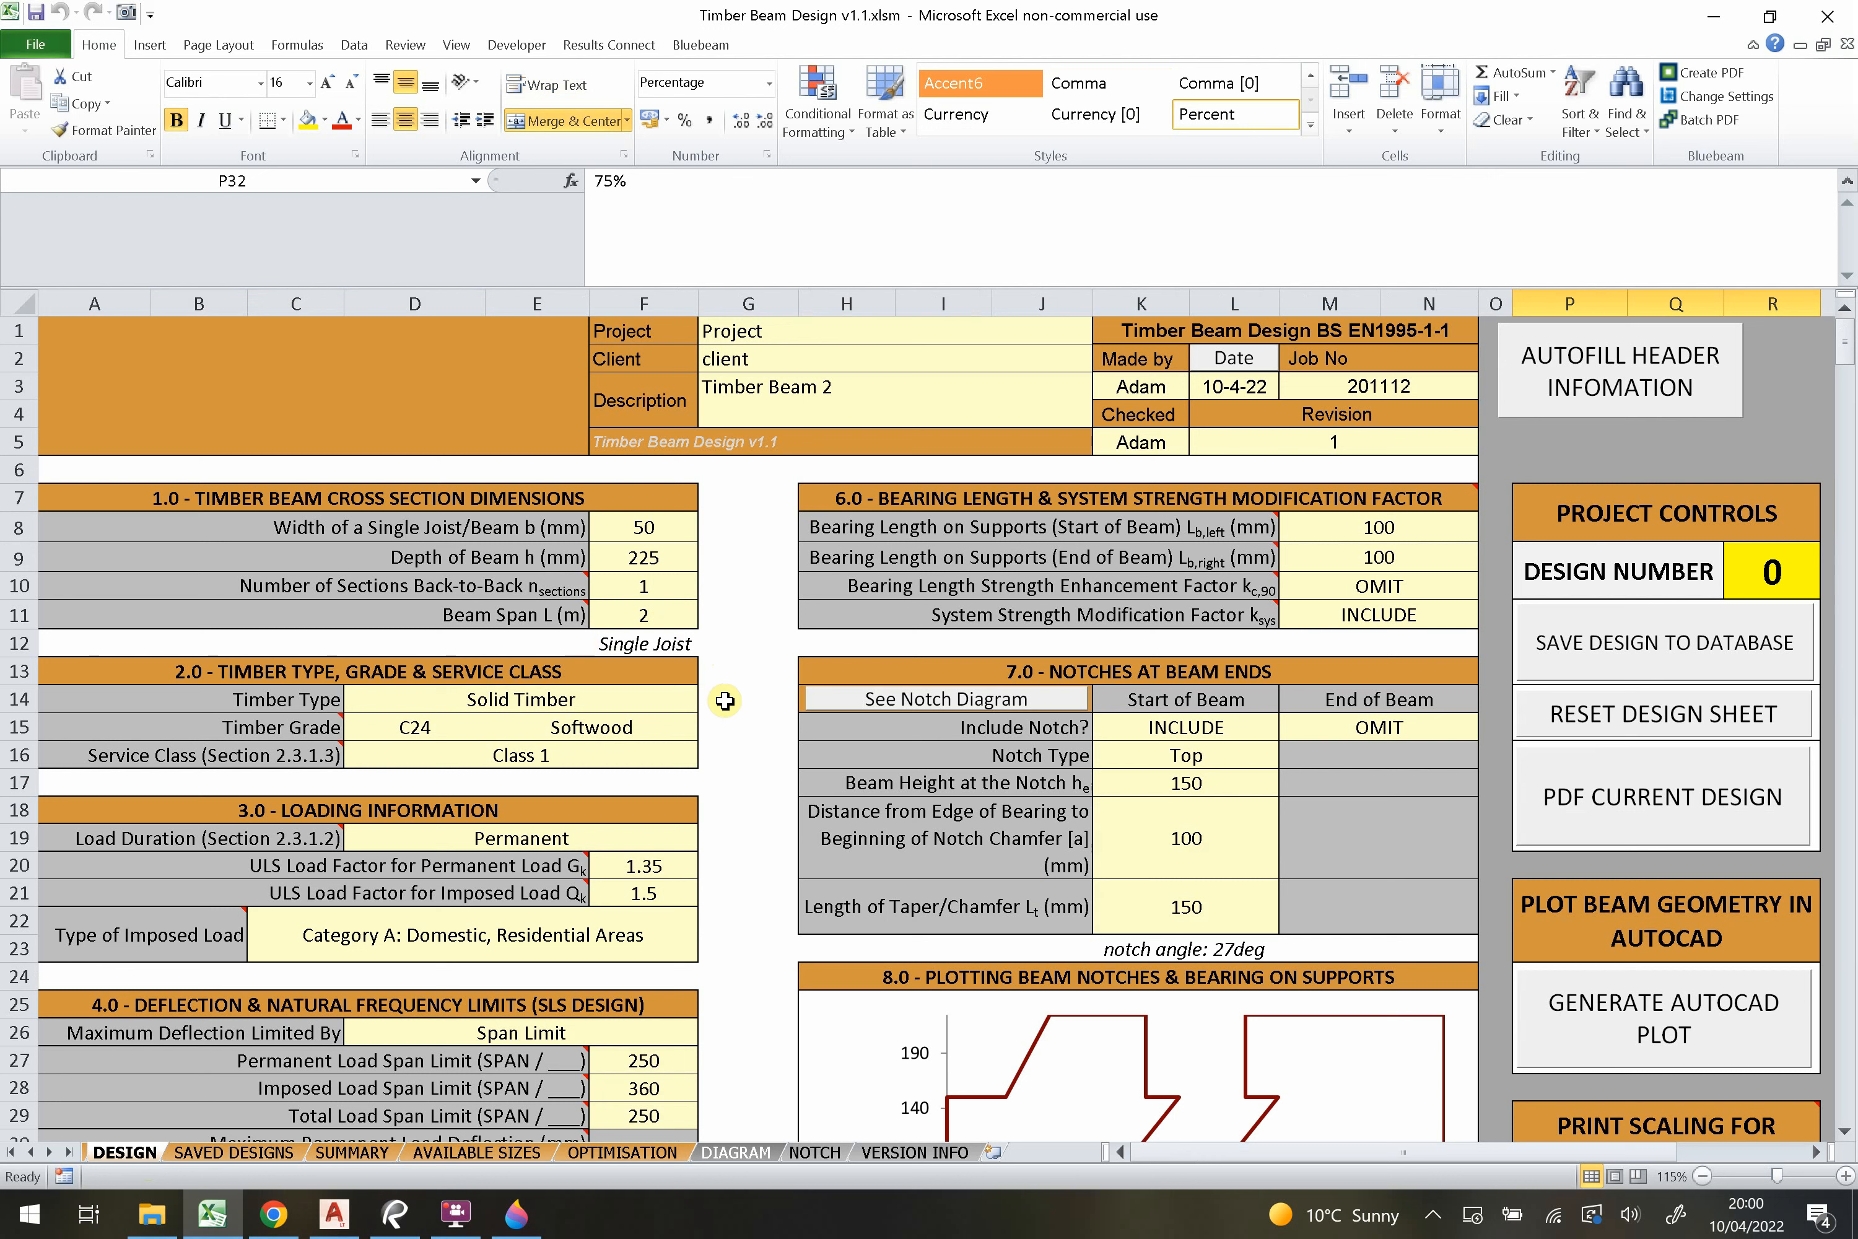
pyautogui.scroll(-2, 729, 697)
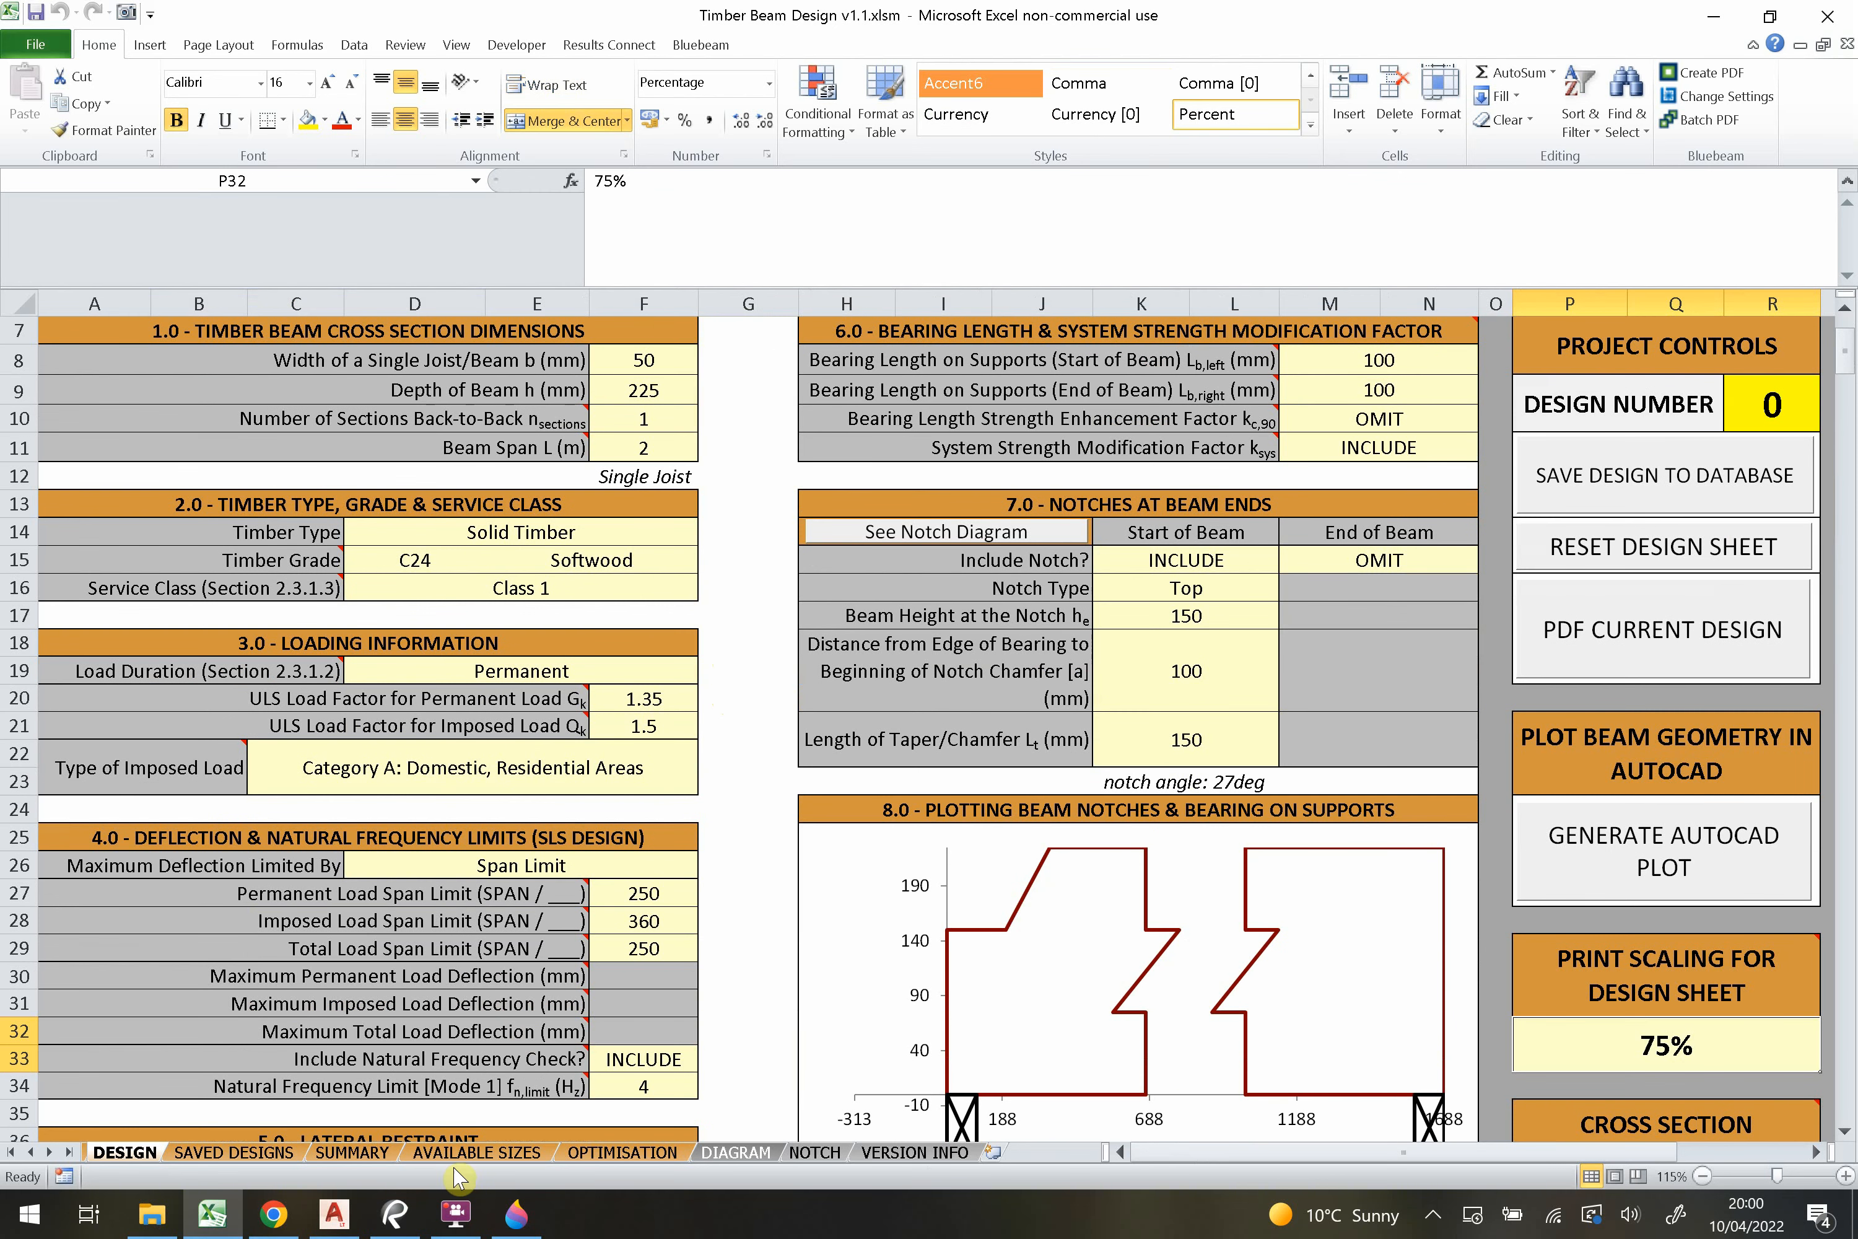
pyautogui.click(611, 1154)
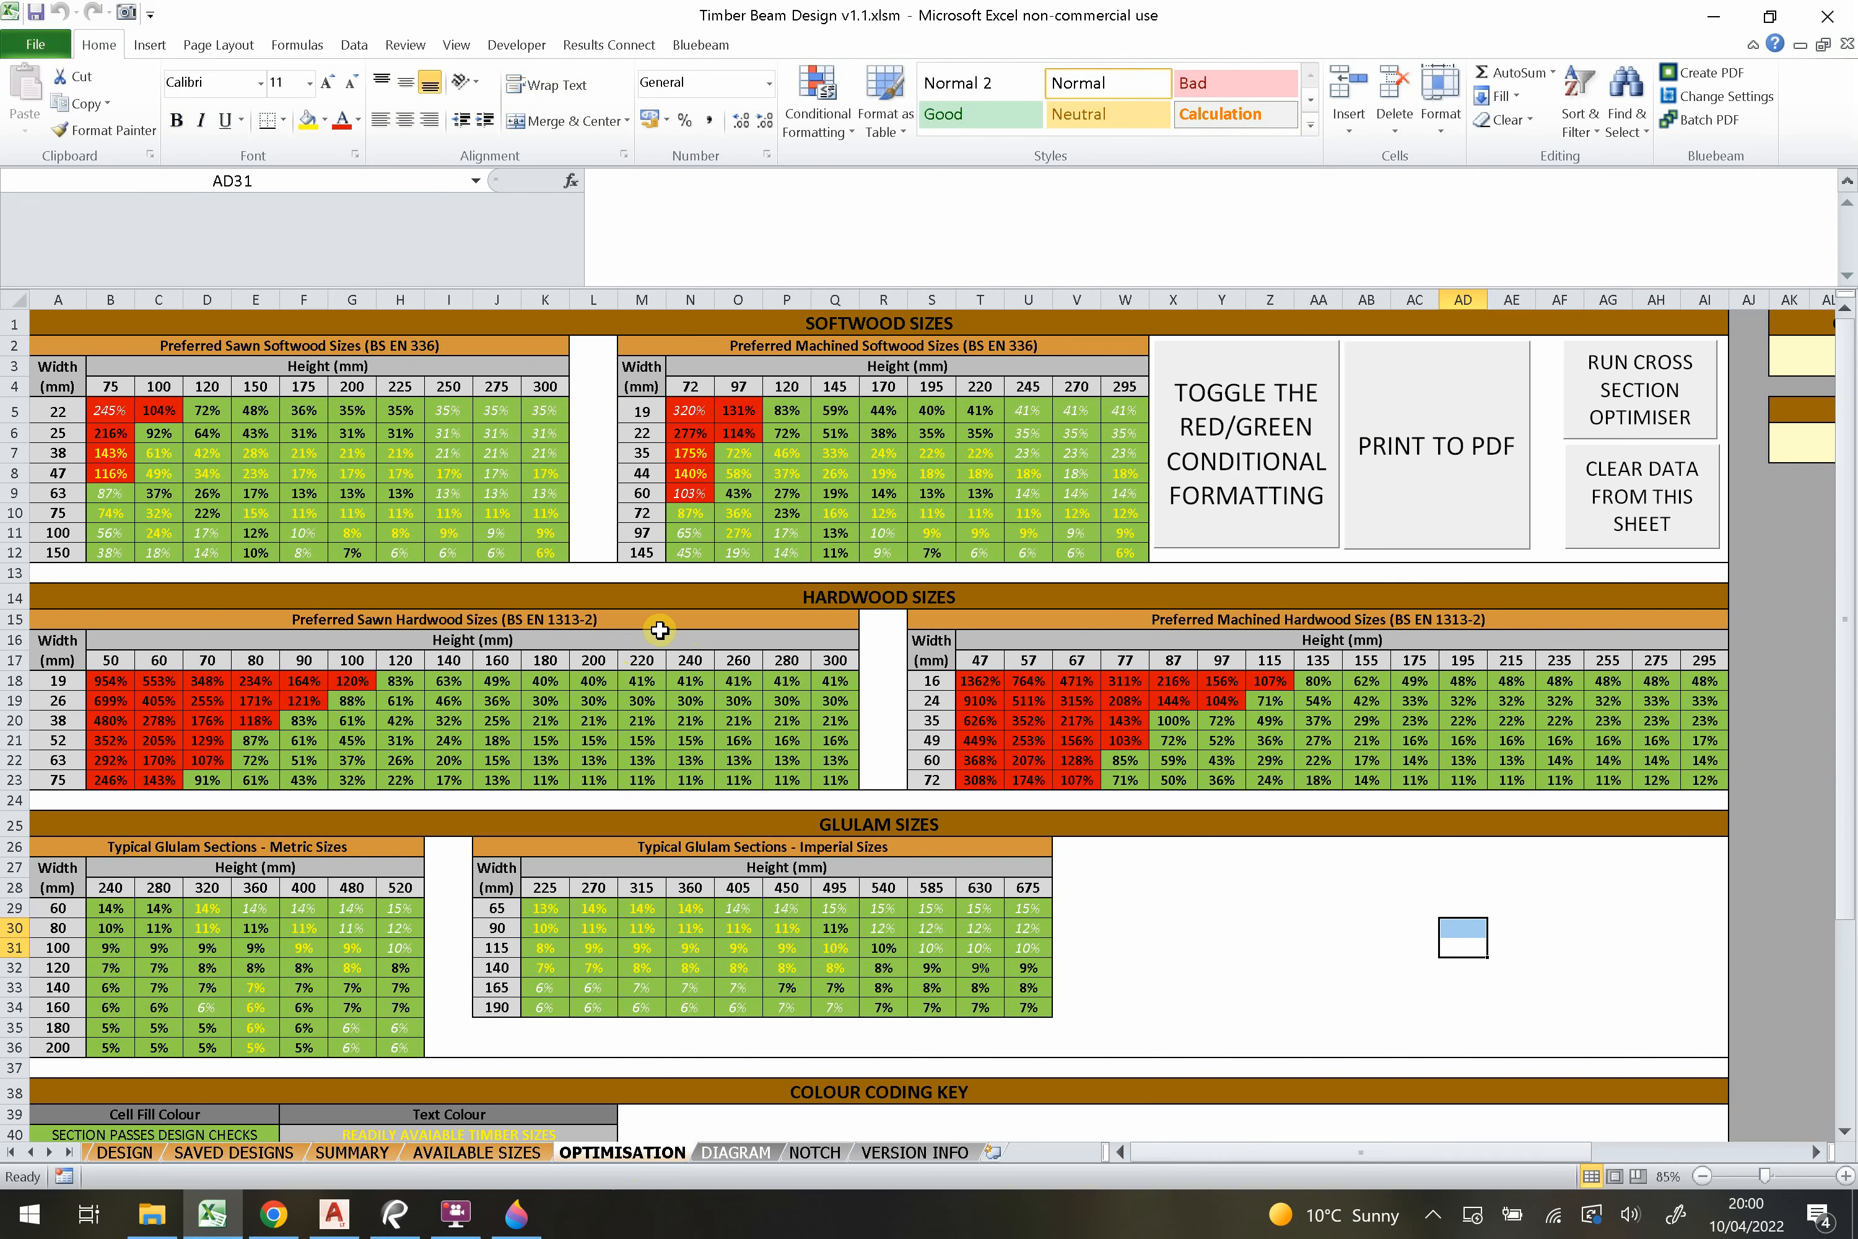
# Bring up the cross section optimiser's explanation from the DESIGN sheet, read it and decline to run it.
pyautogui.click(128, 1151)
pyautogui.keyDown('ctrl'); pyautogui.scroll(2, 1351, 607); pyautogui.keyUp('ctrl')
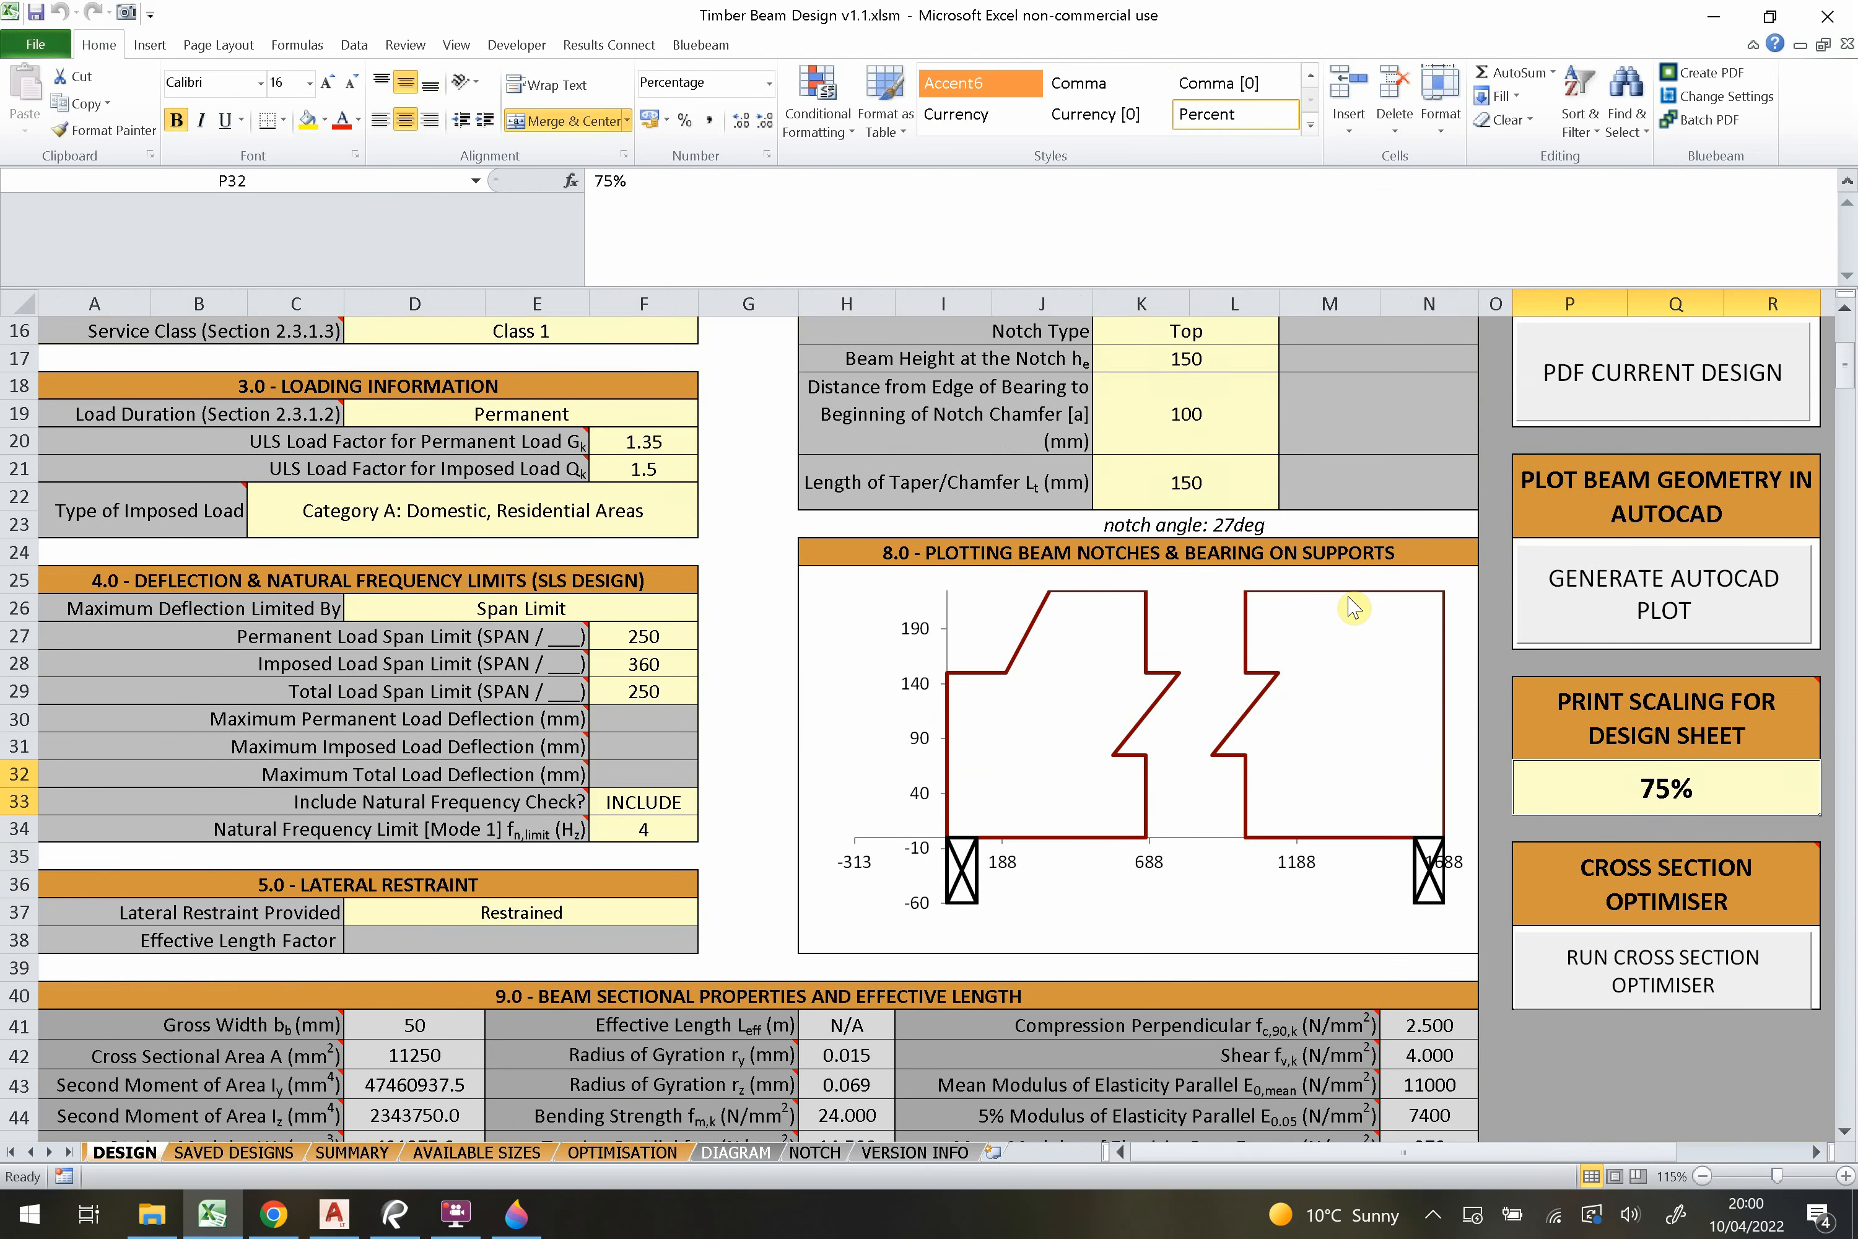
pyautogui.scroll(-3, 1352, 607)
pyautogui.scroll(-2, 1641, 675)
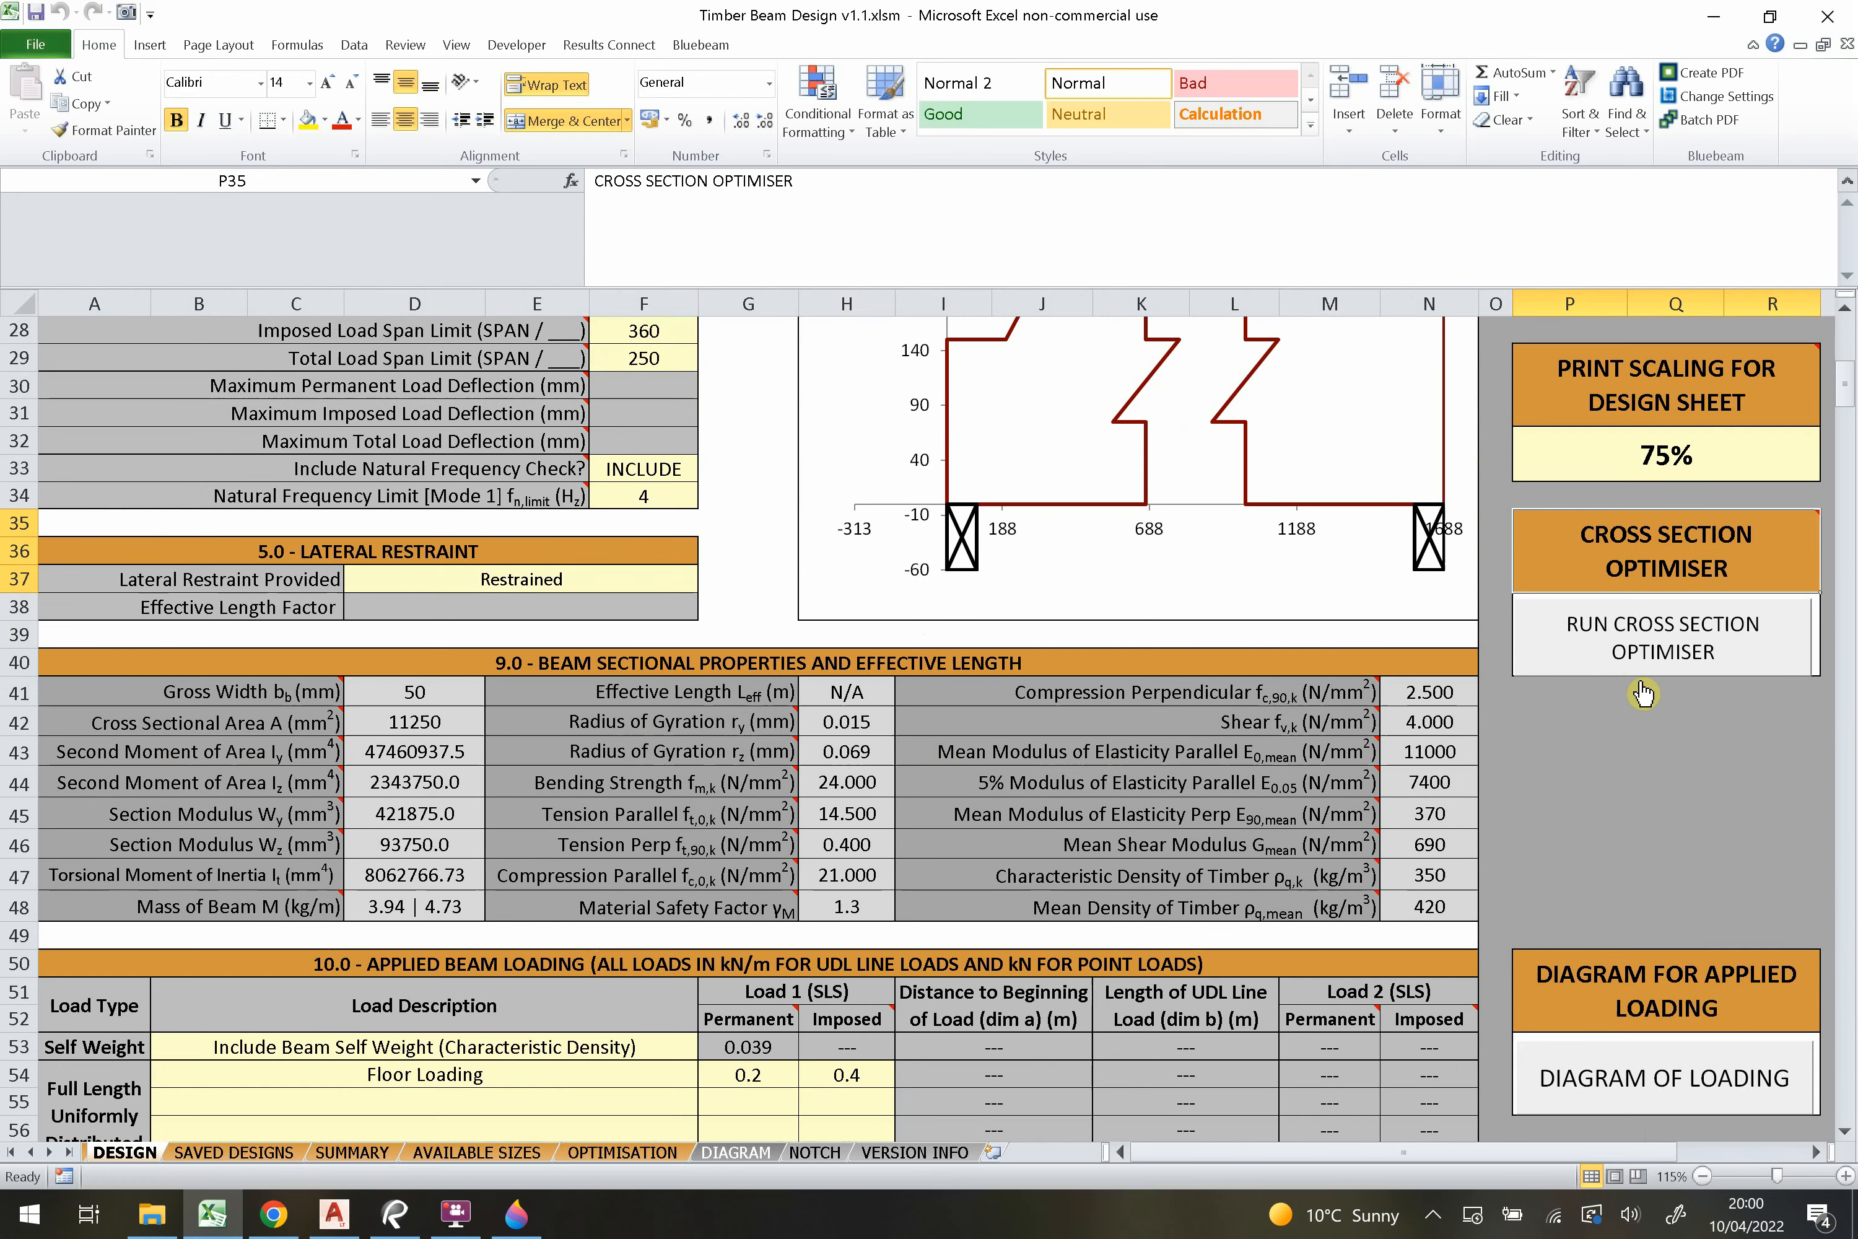
pyautogui.click(1635, 557)
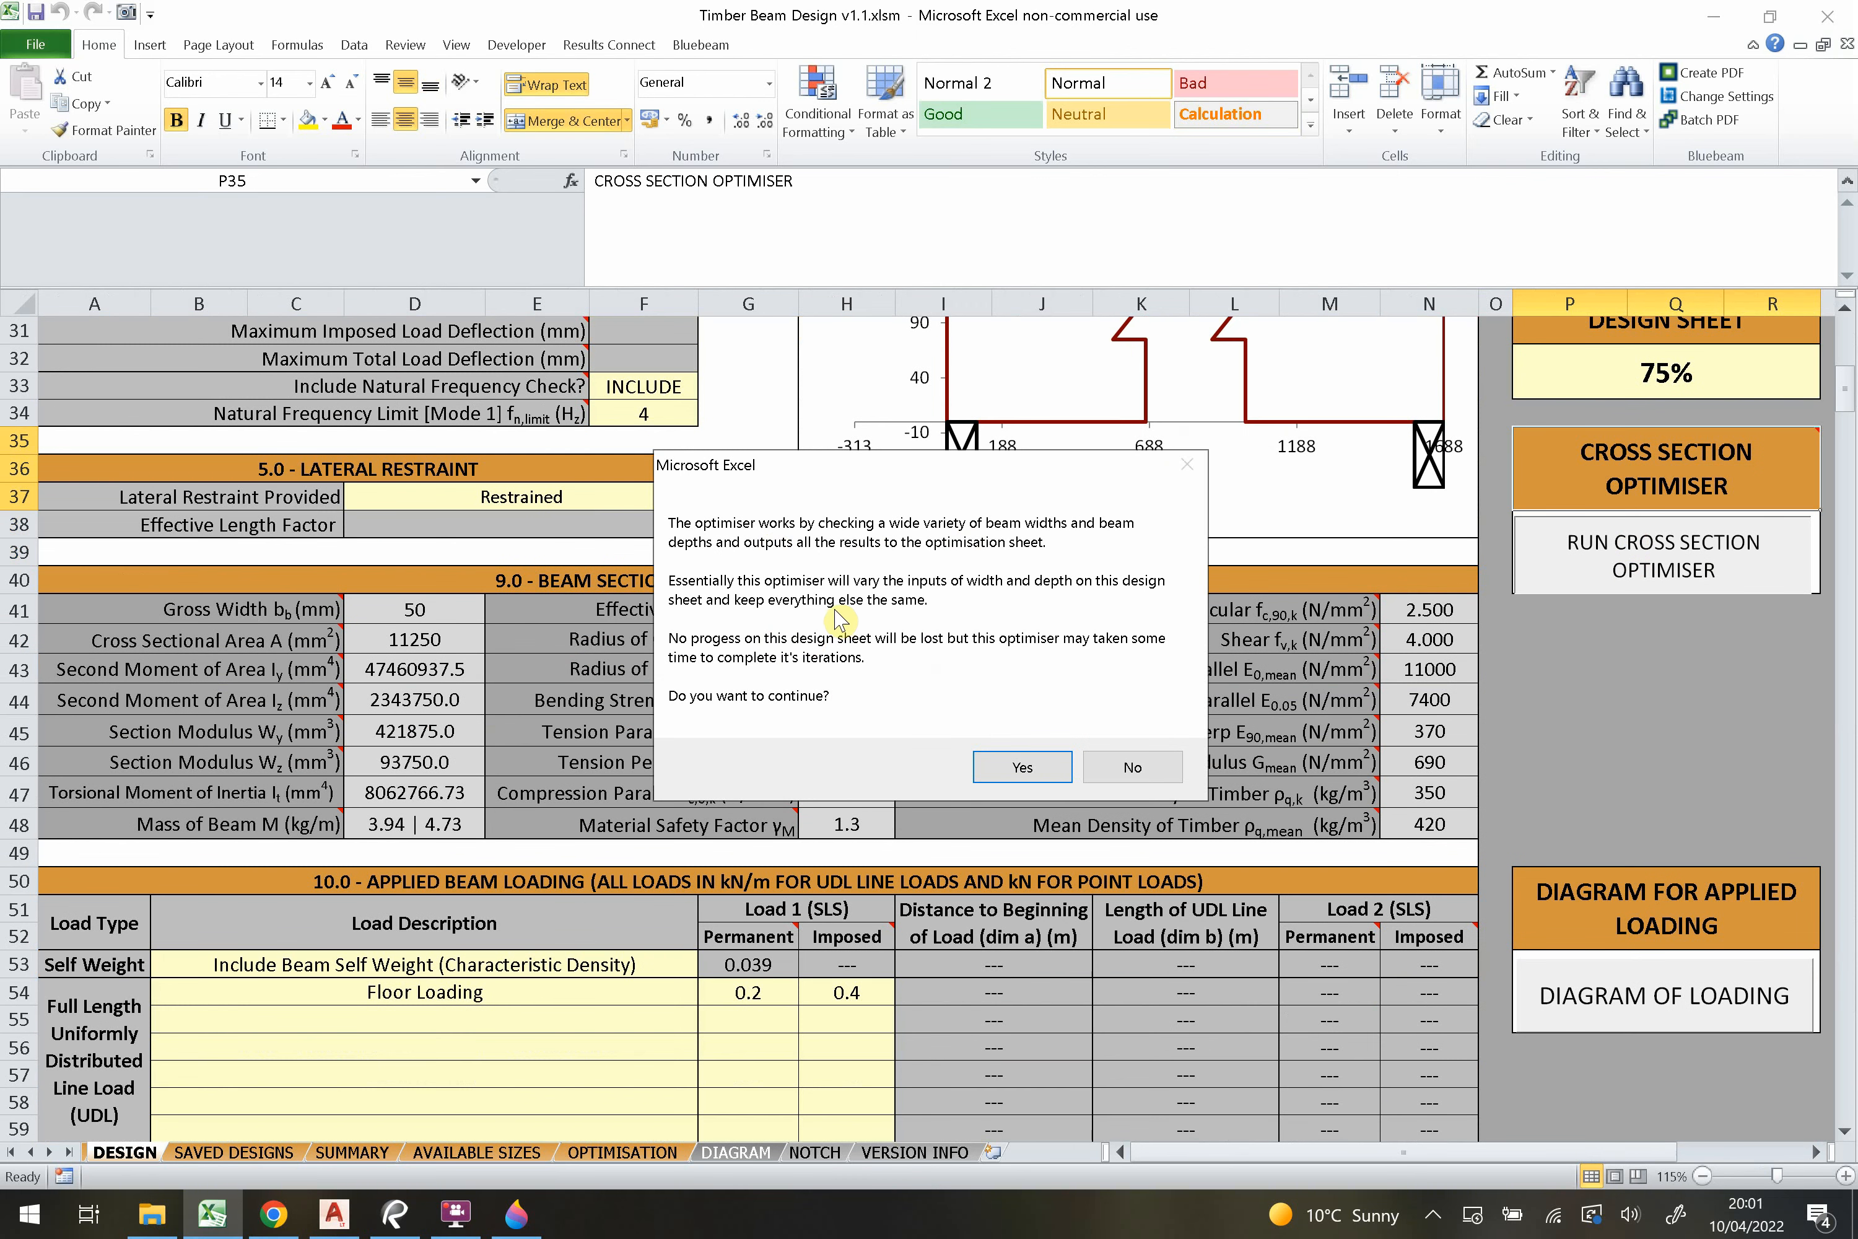
pyautogui.click(1154, 754)
# Examine the width and height headings of the preferred softwood size tables on the OPTIMISATION sheet.
pyautogui.click(588, 1151)
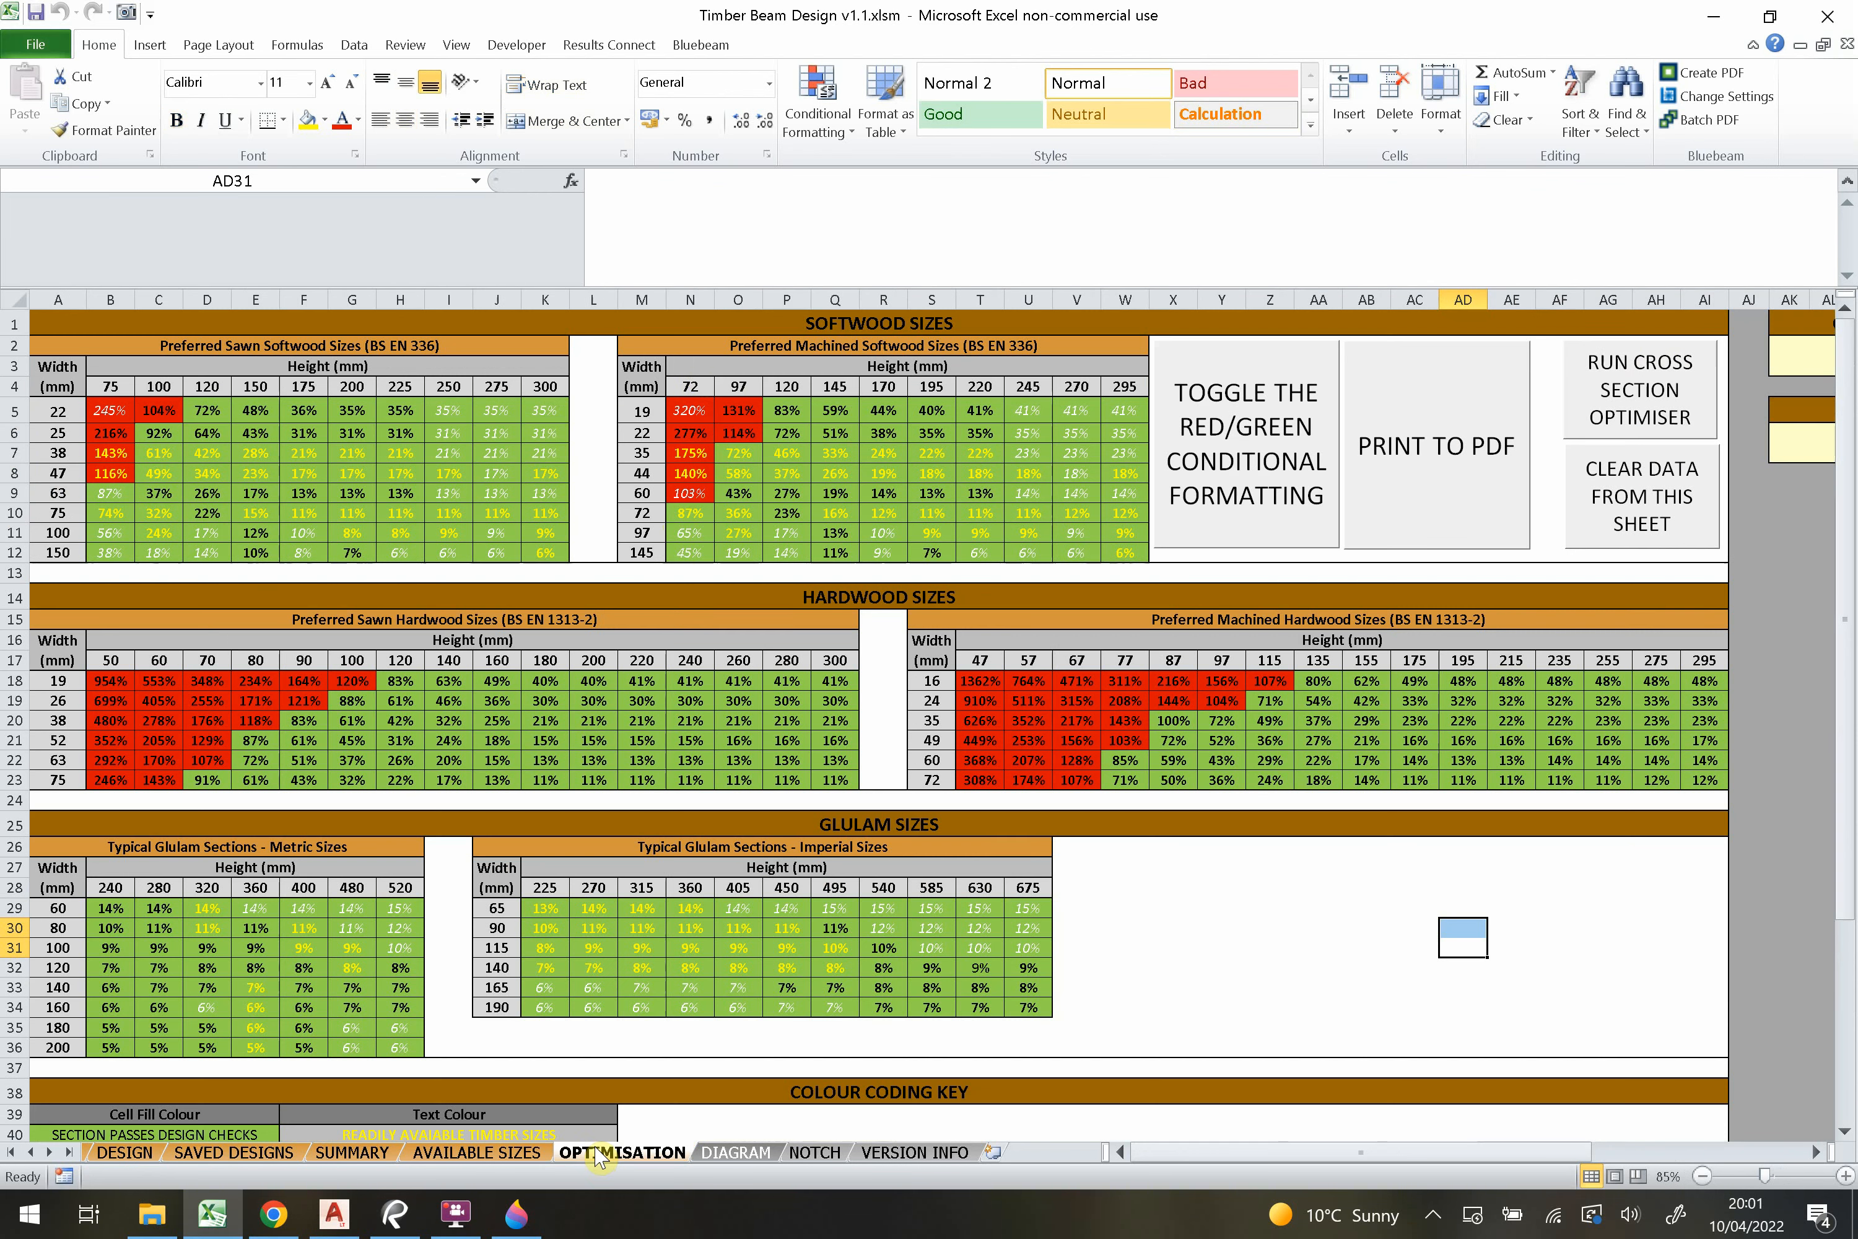
pyautogui.click(704, 382)
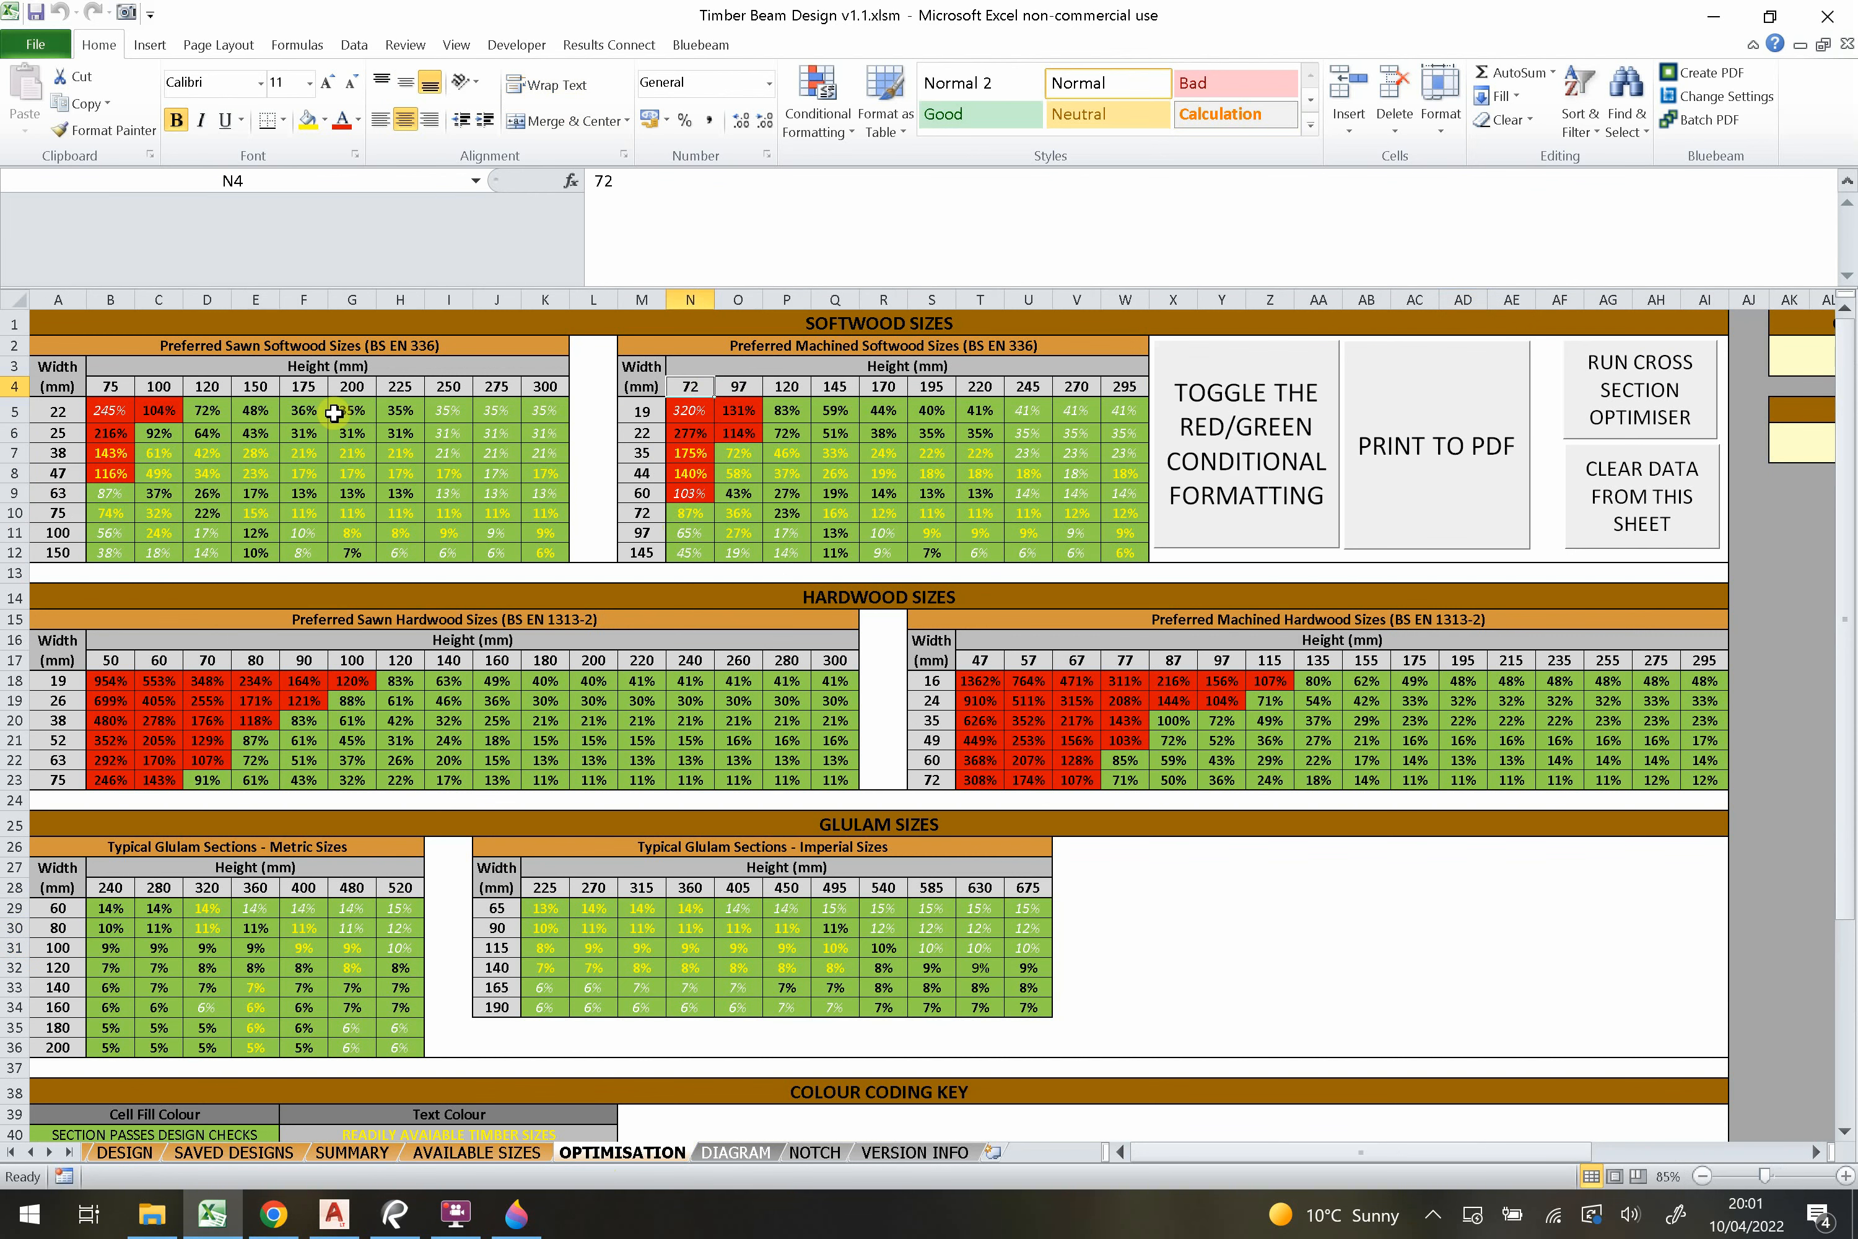
pyautogui.click(55, 409)
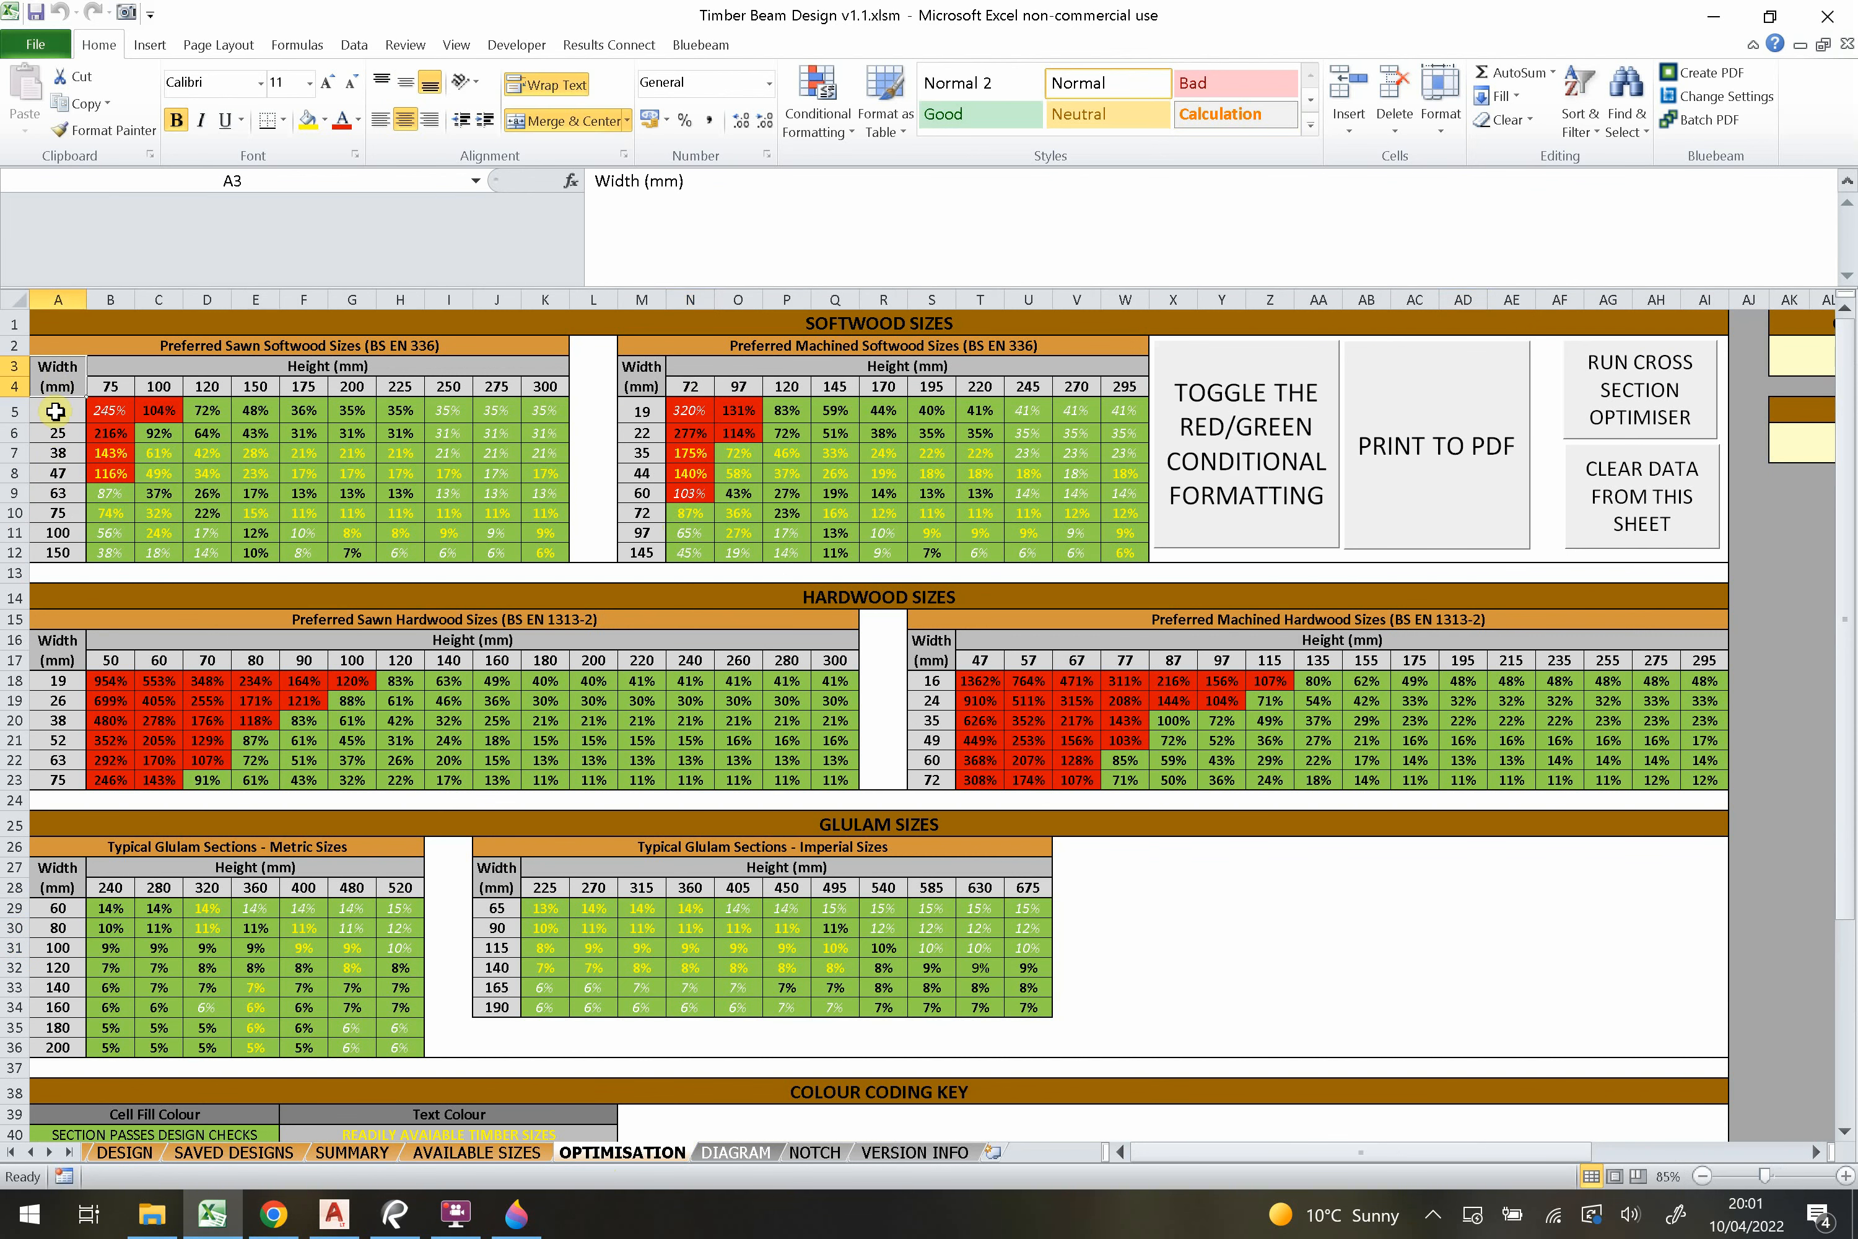
pyautogui.click(212, 368)
pyautogui.click(129, 387)
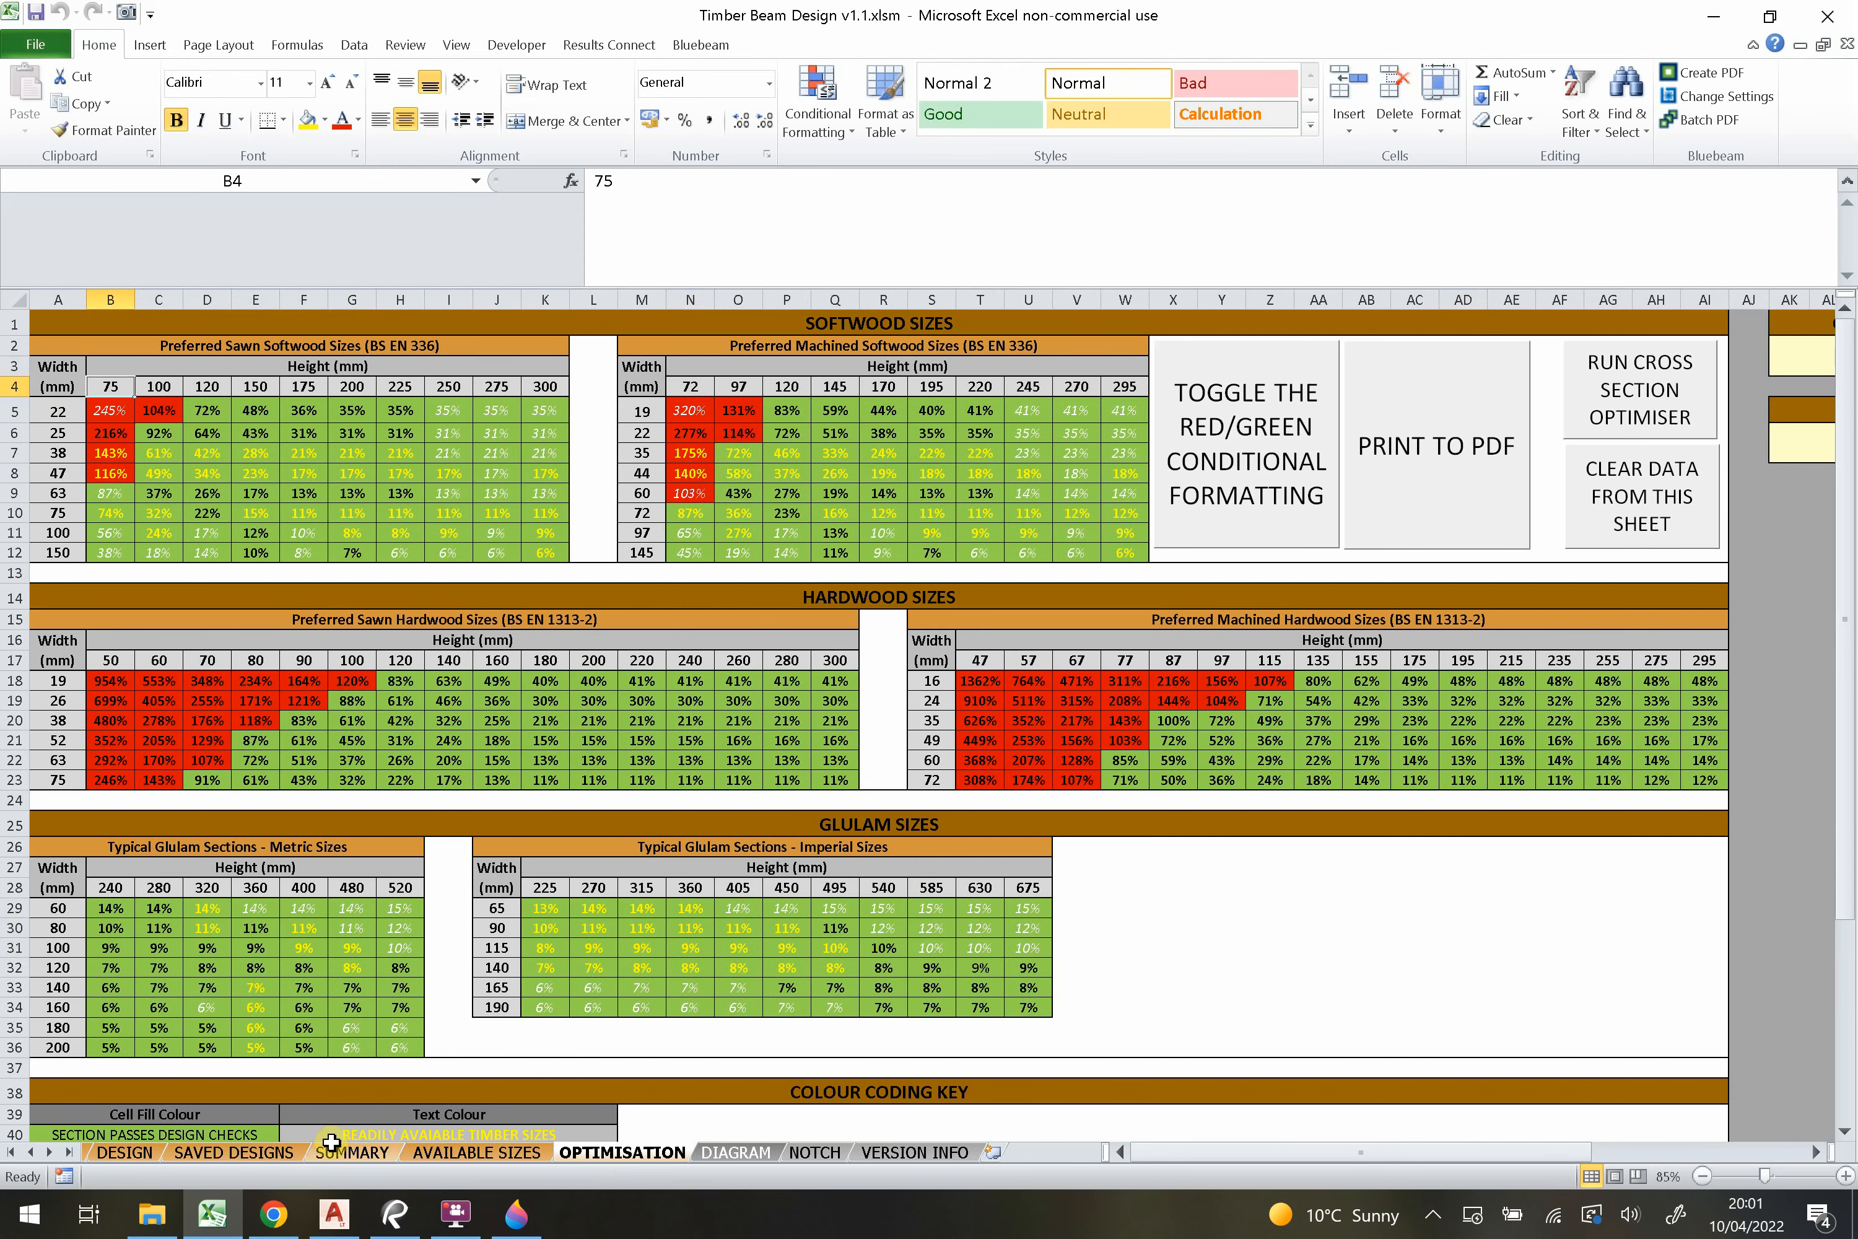
# Point out the beam width and depth inputs on the DESIGN sheet and view the AVAILABLE SIZES sheet.
pyautogui.click(124, 1152)
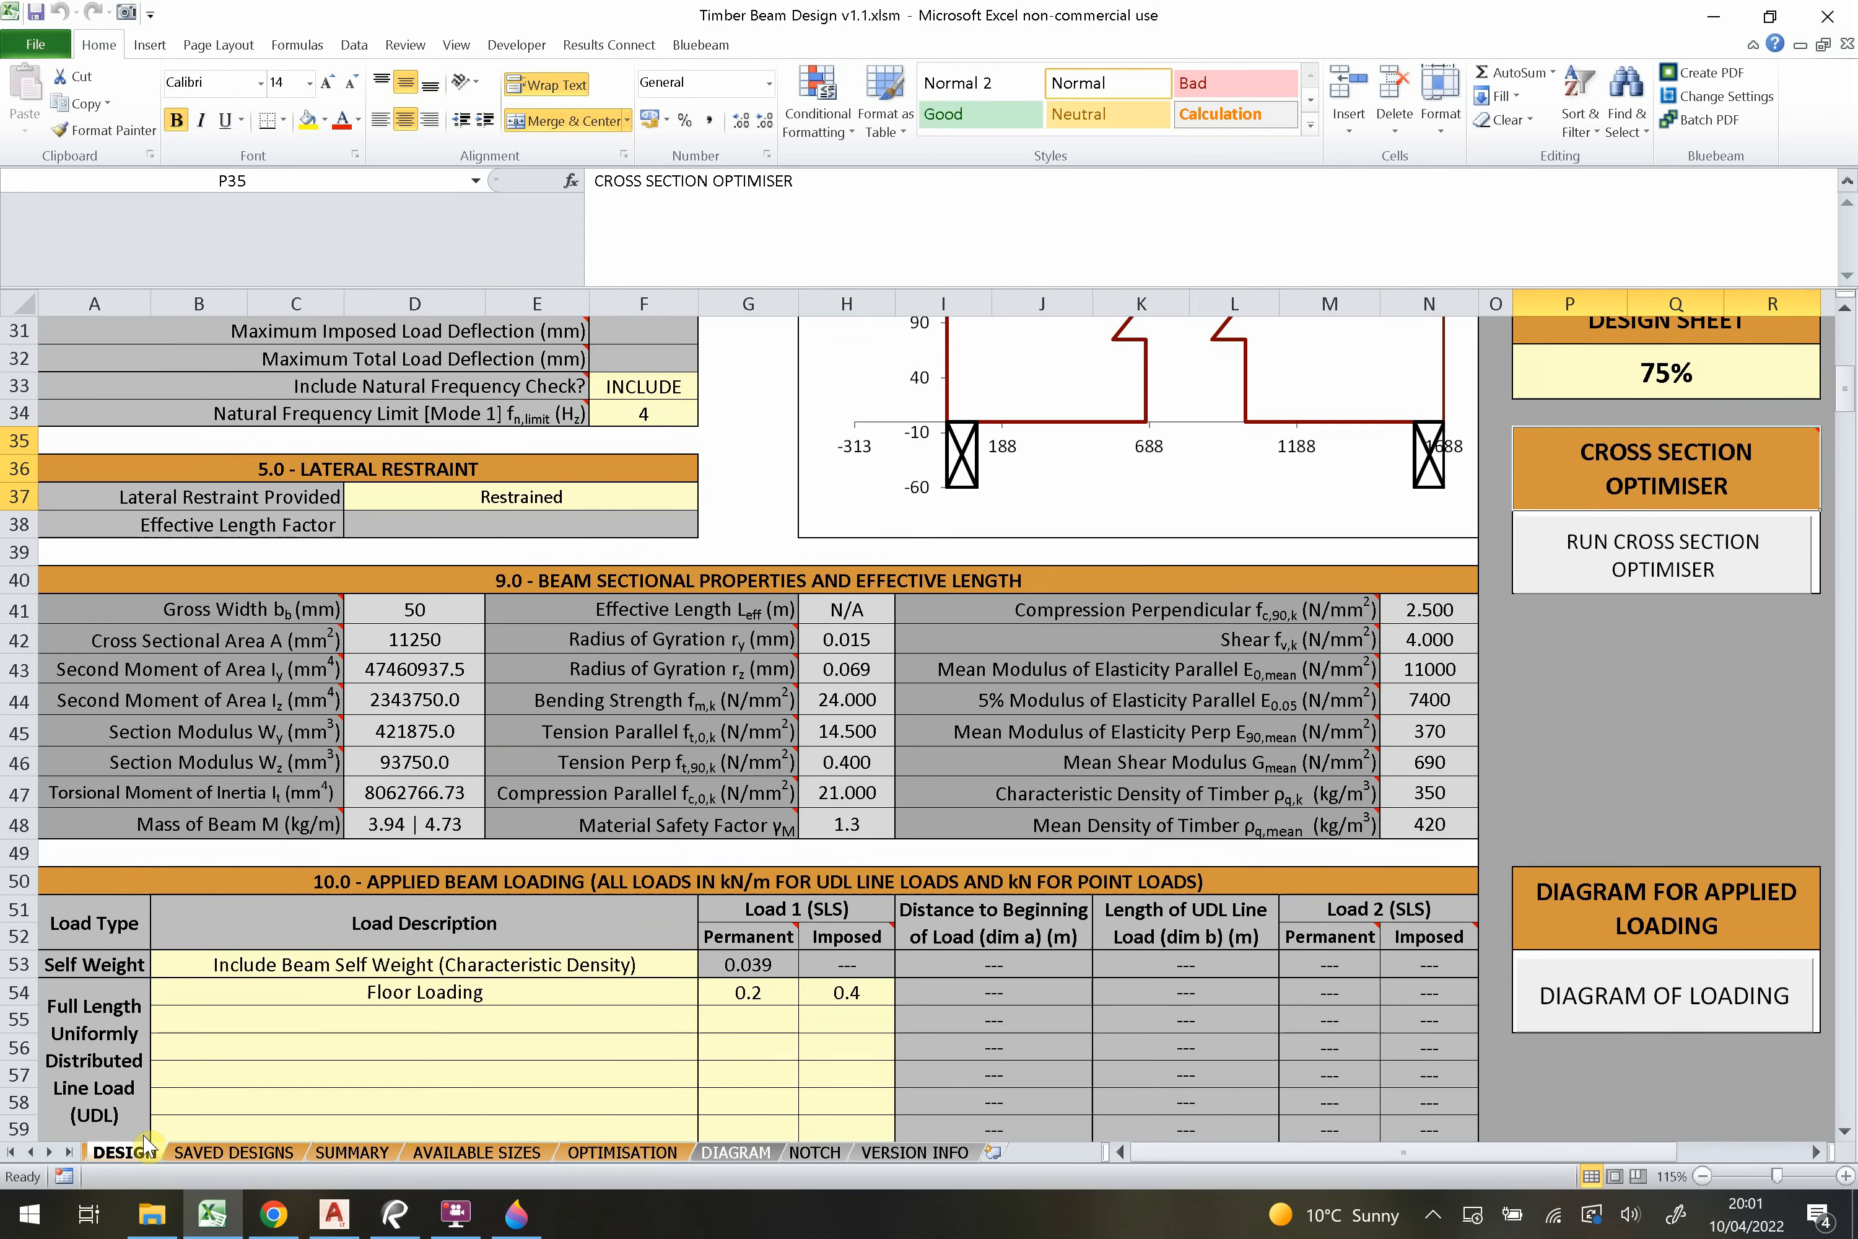
pyautogui.scroll(10, 681, 639)
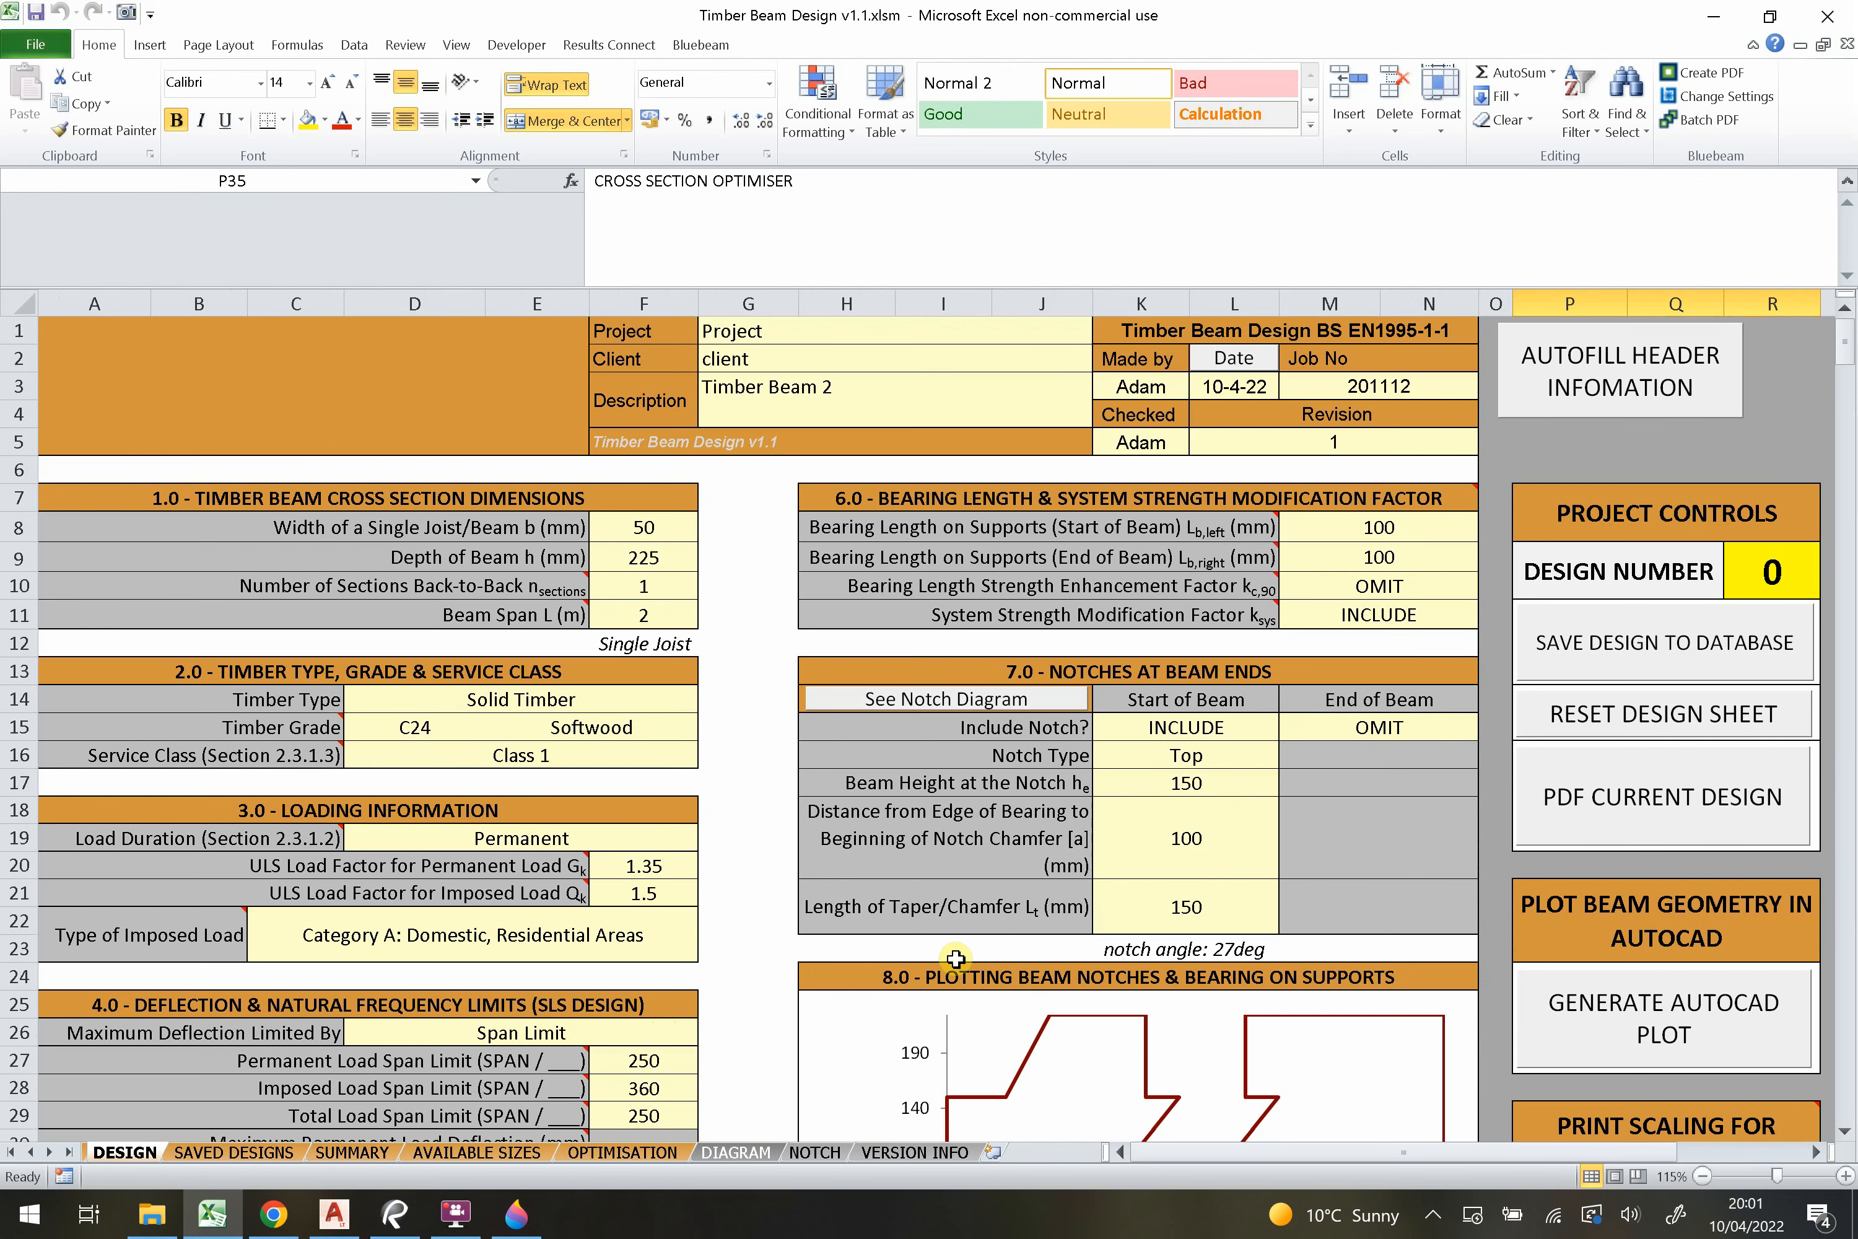
pyautogui.moveTo(631, 526); pyautogui.dragTo(552, 524)
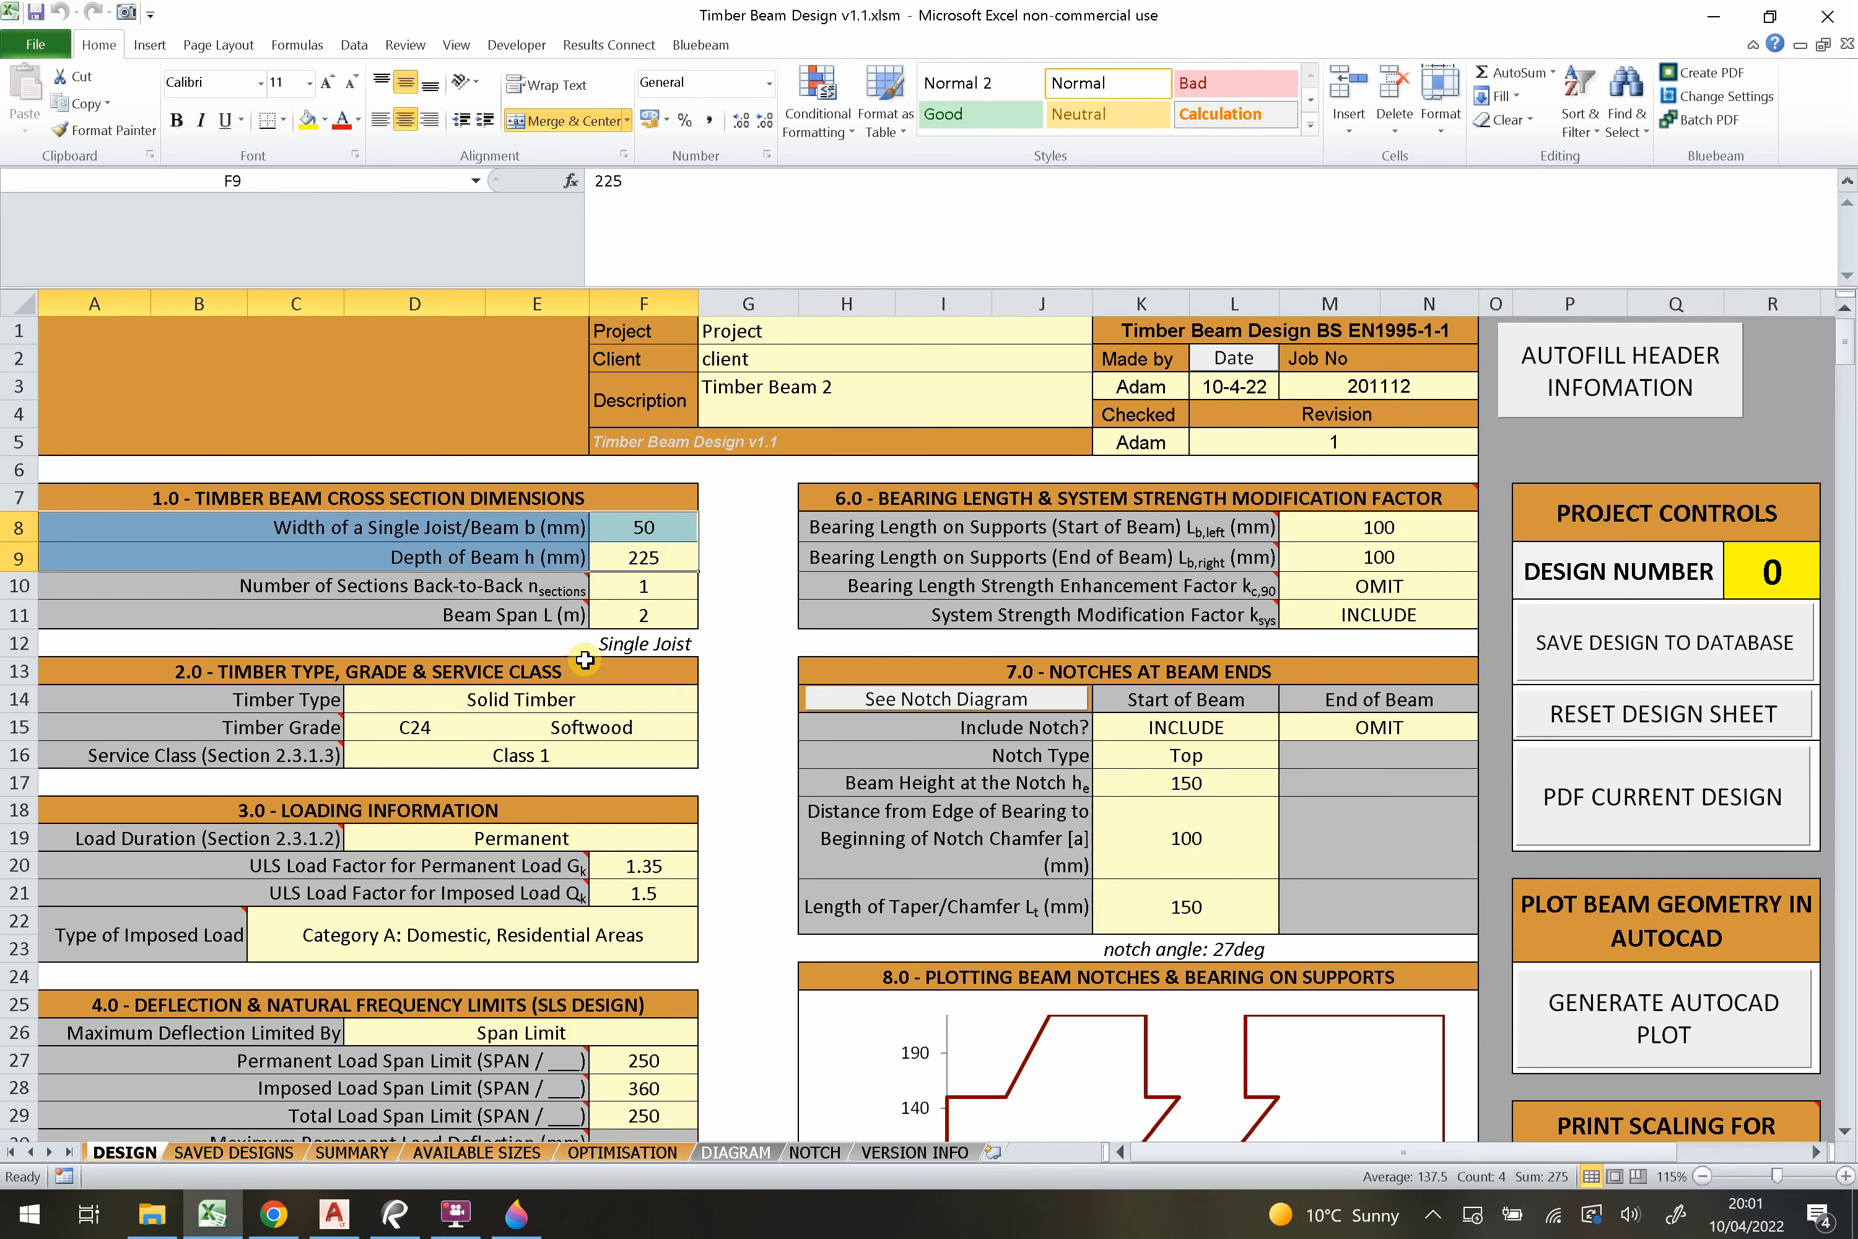
pyautogui.click(480, 1152)
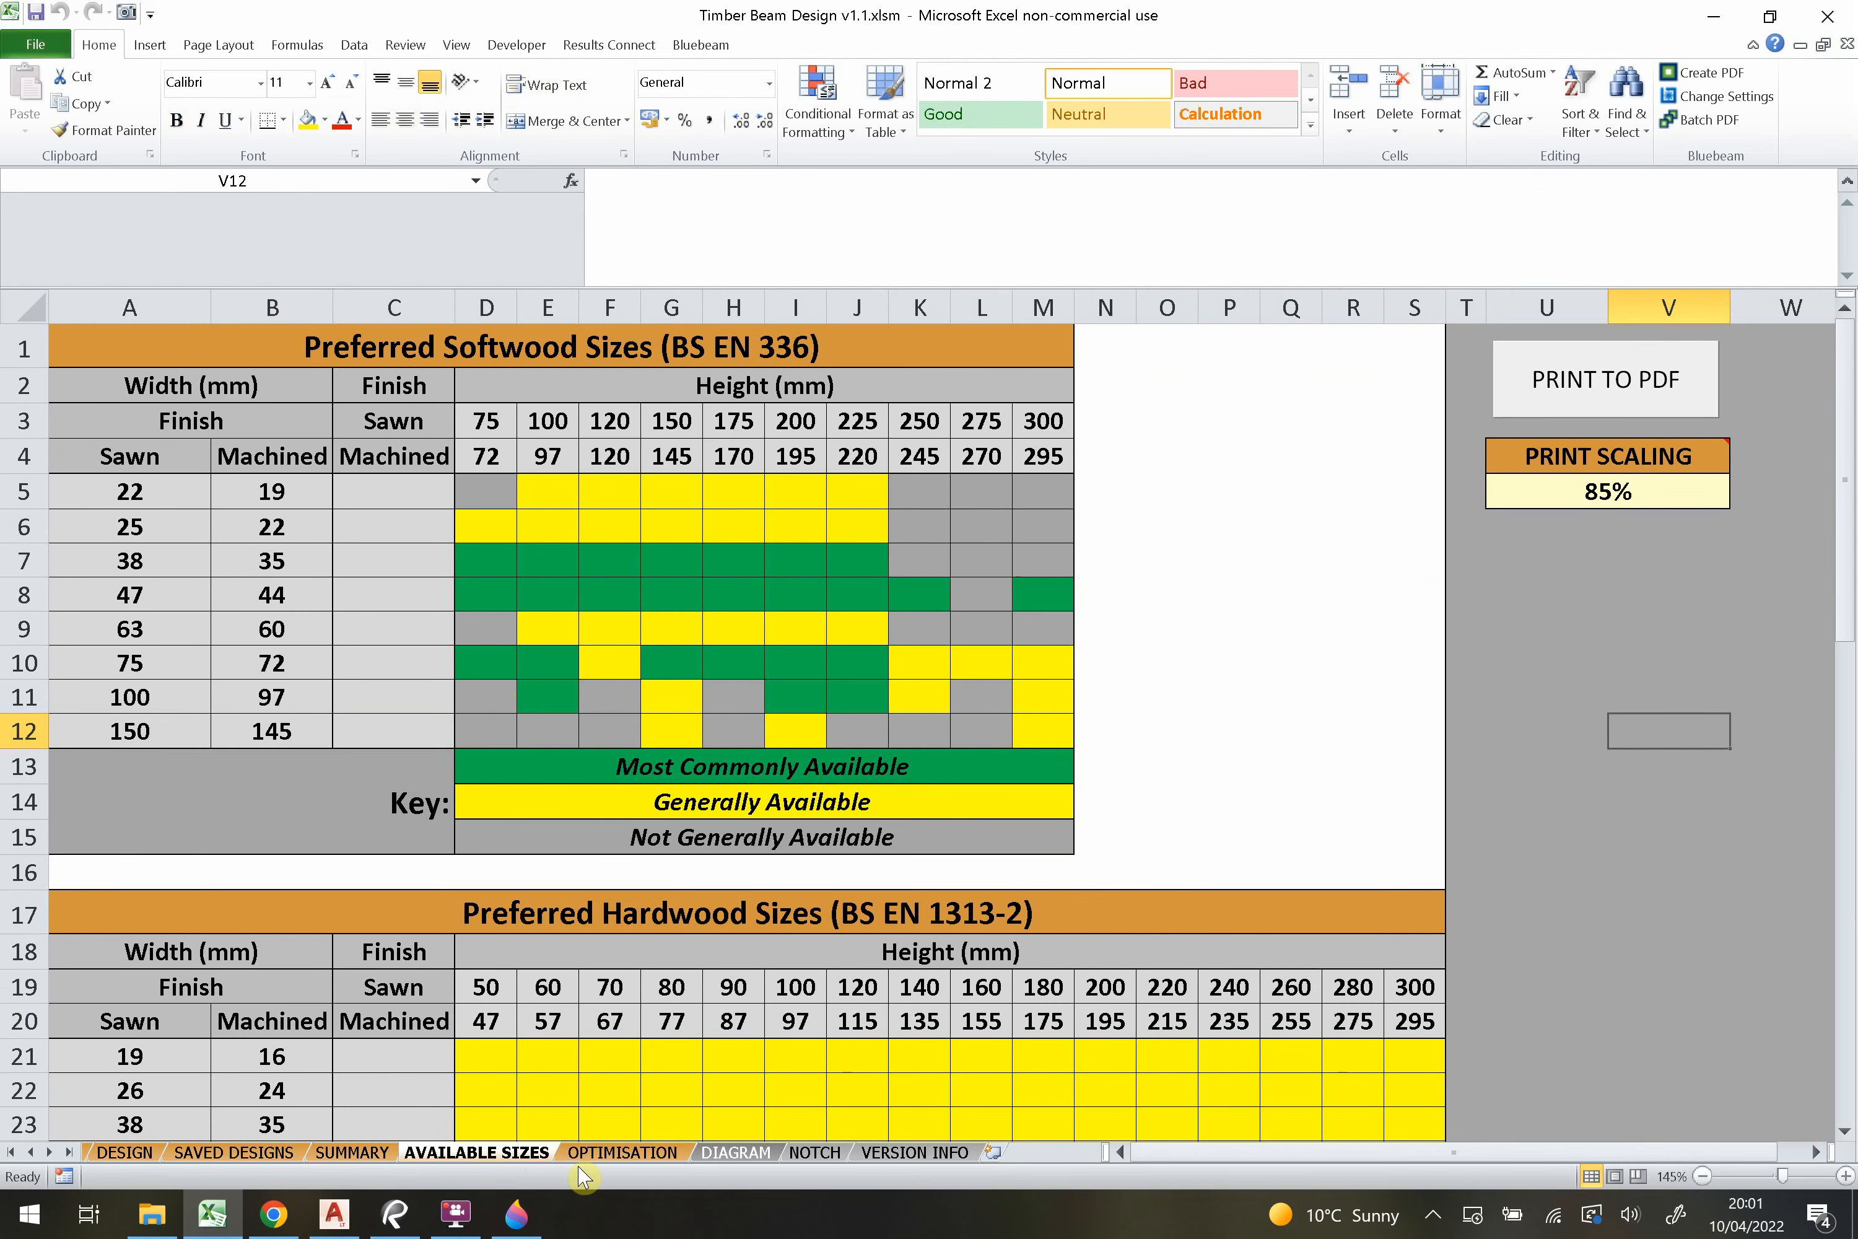
# Examine the failing and passing sections in the preferred sawn hardwood table on the OPTIMISATION sheet.
pyautogui.click(592, 1153)
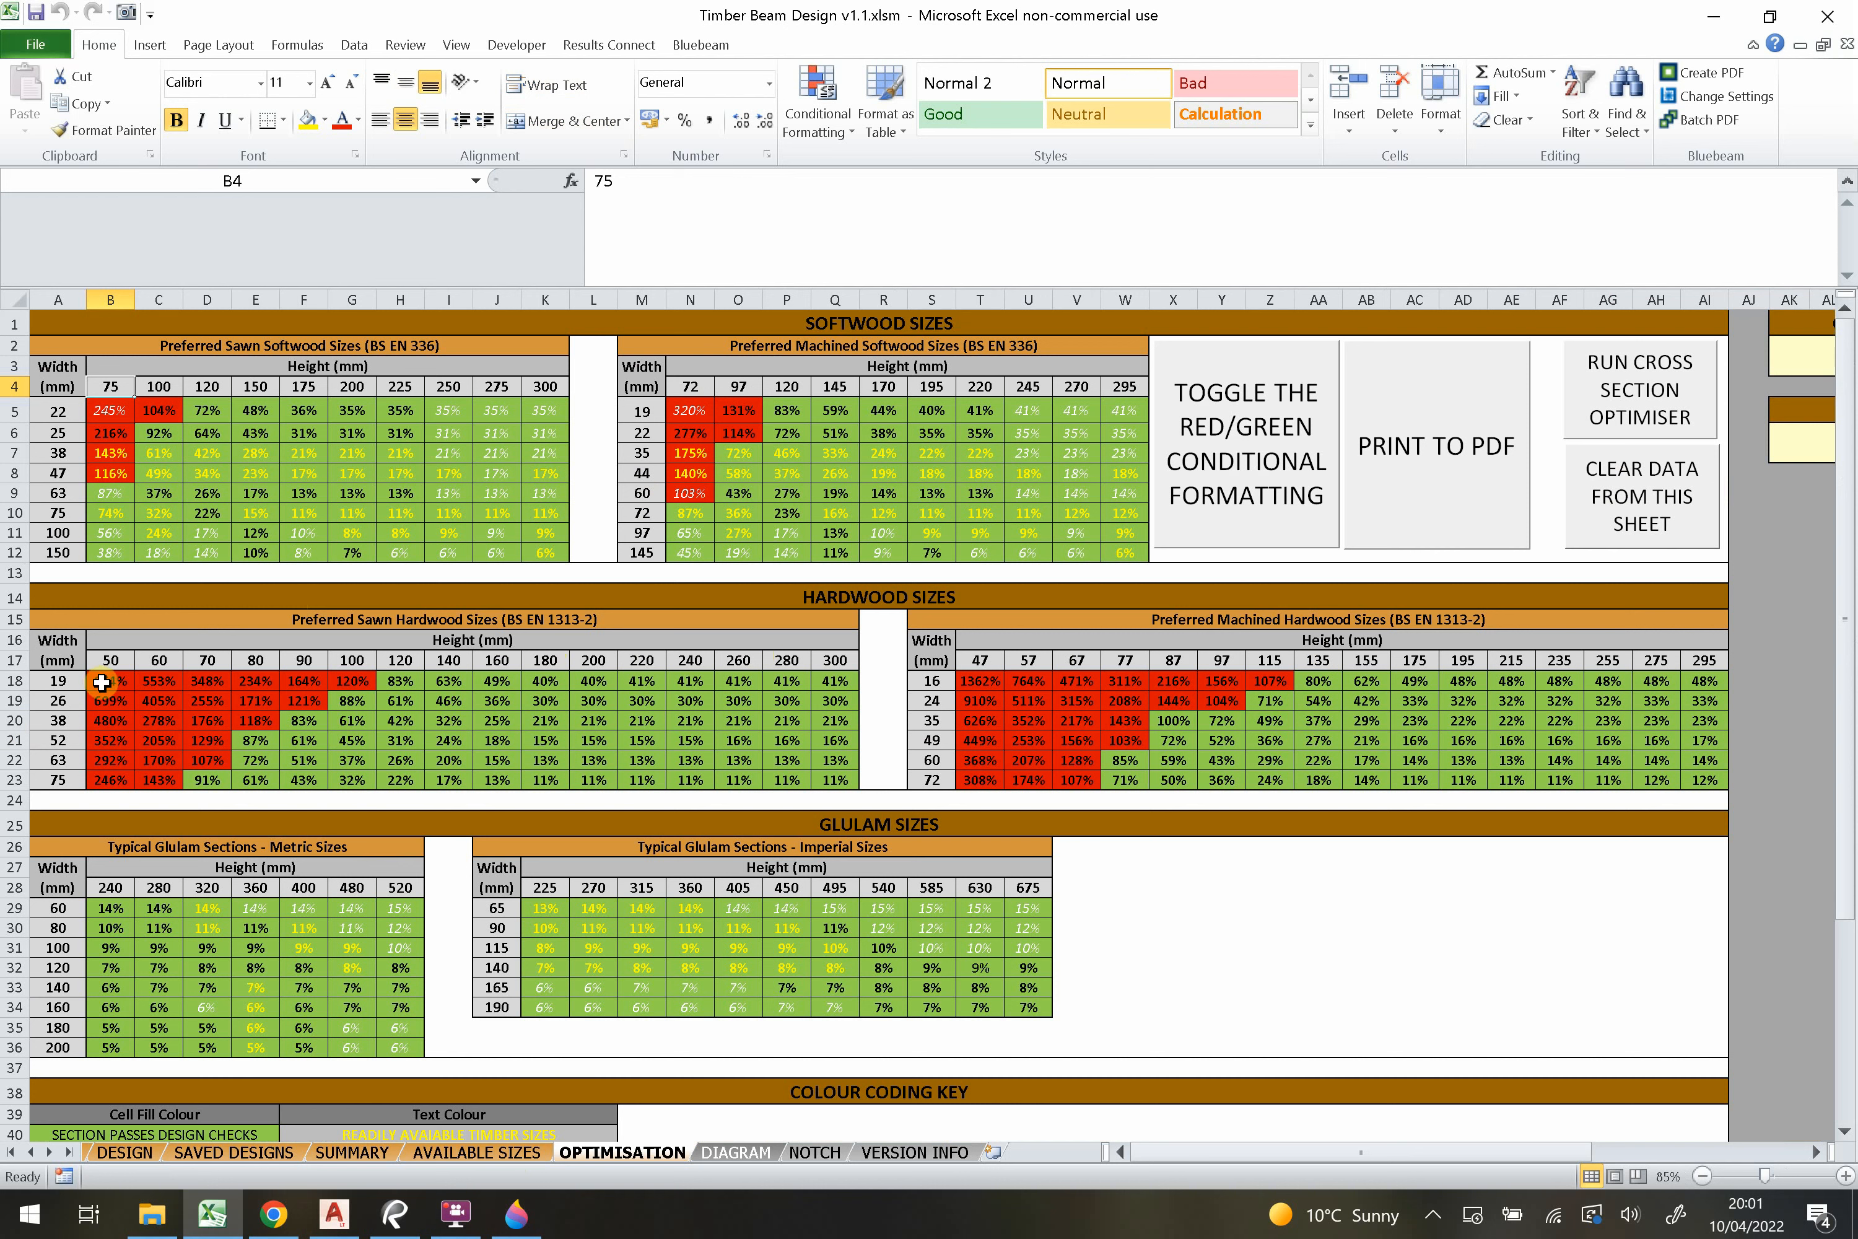
pyautogui.moveTo(102, 681); pyautogui.dragTo(319, 777)
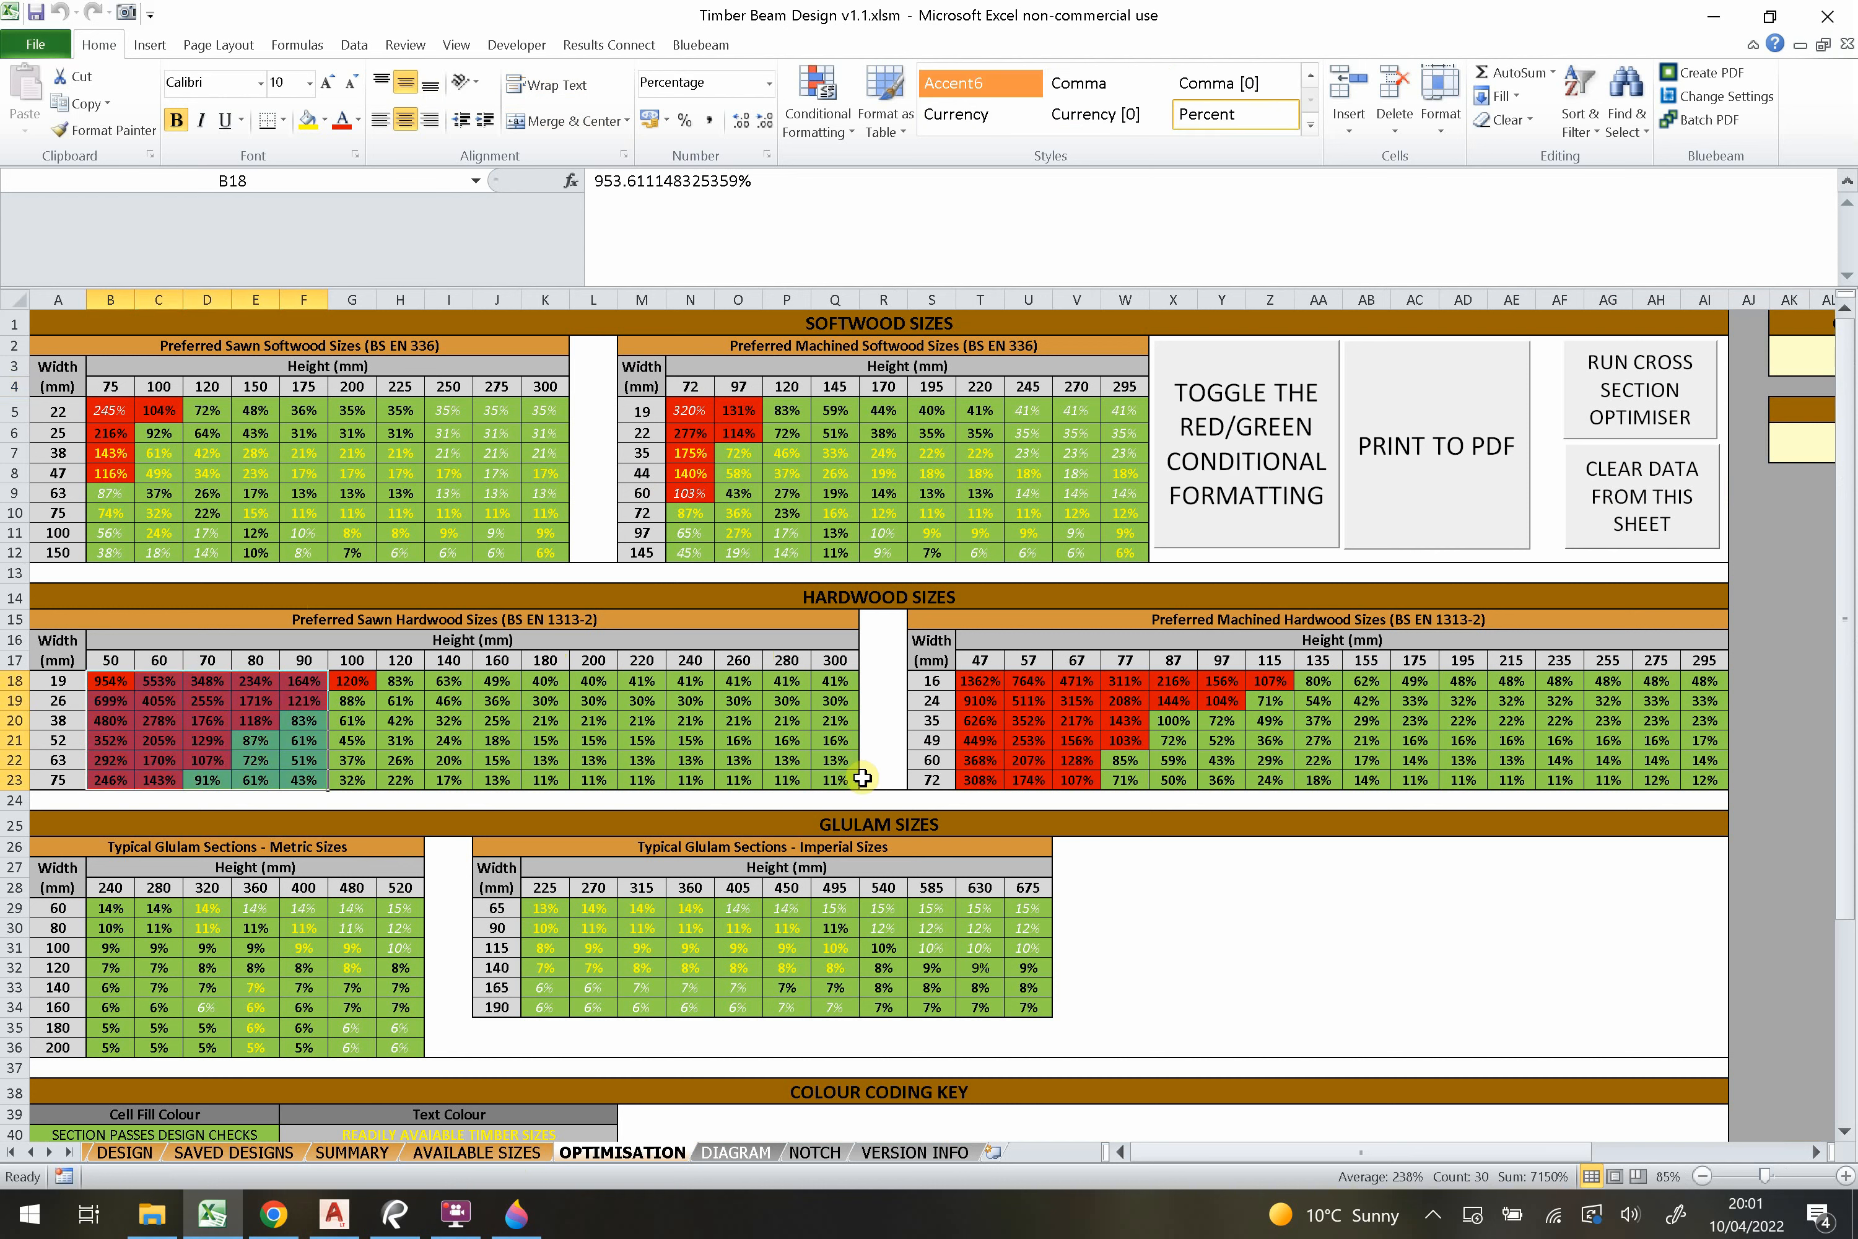
pyautogui.moveTo(862, 777); pyautogui.dragTo(360, 686)
pyautogui.click(487, 719)
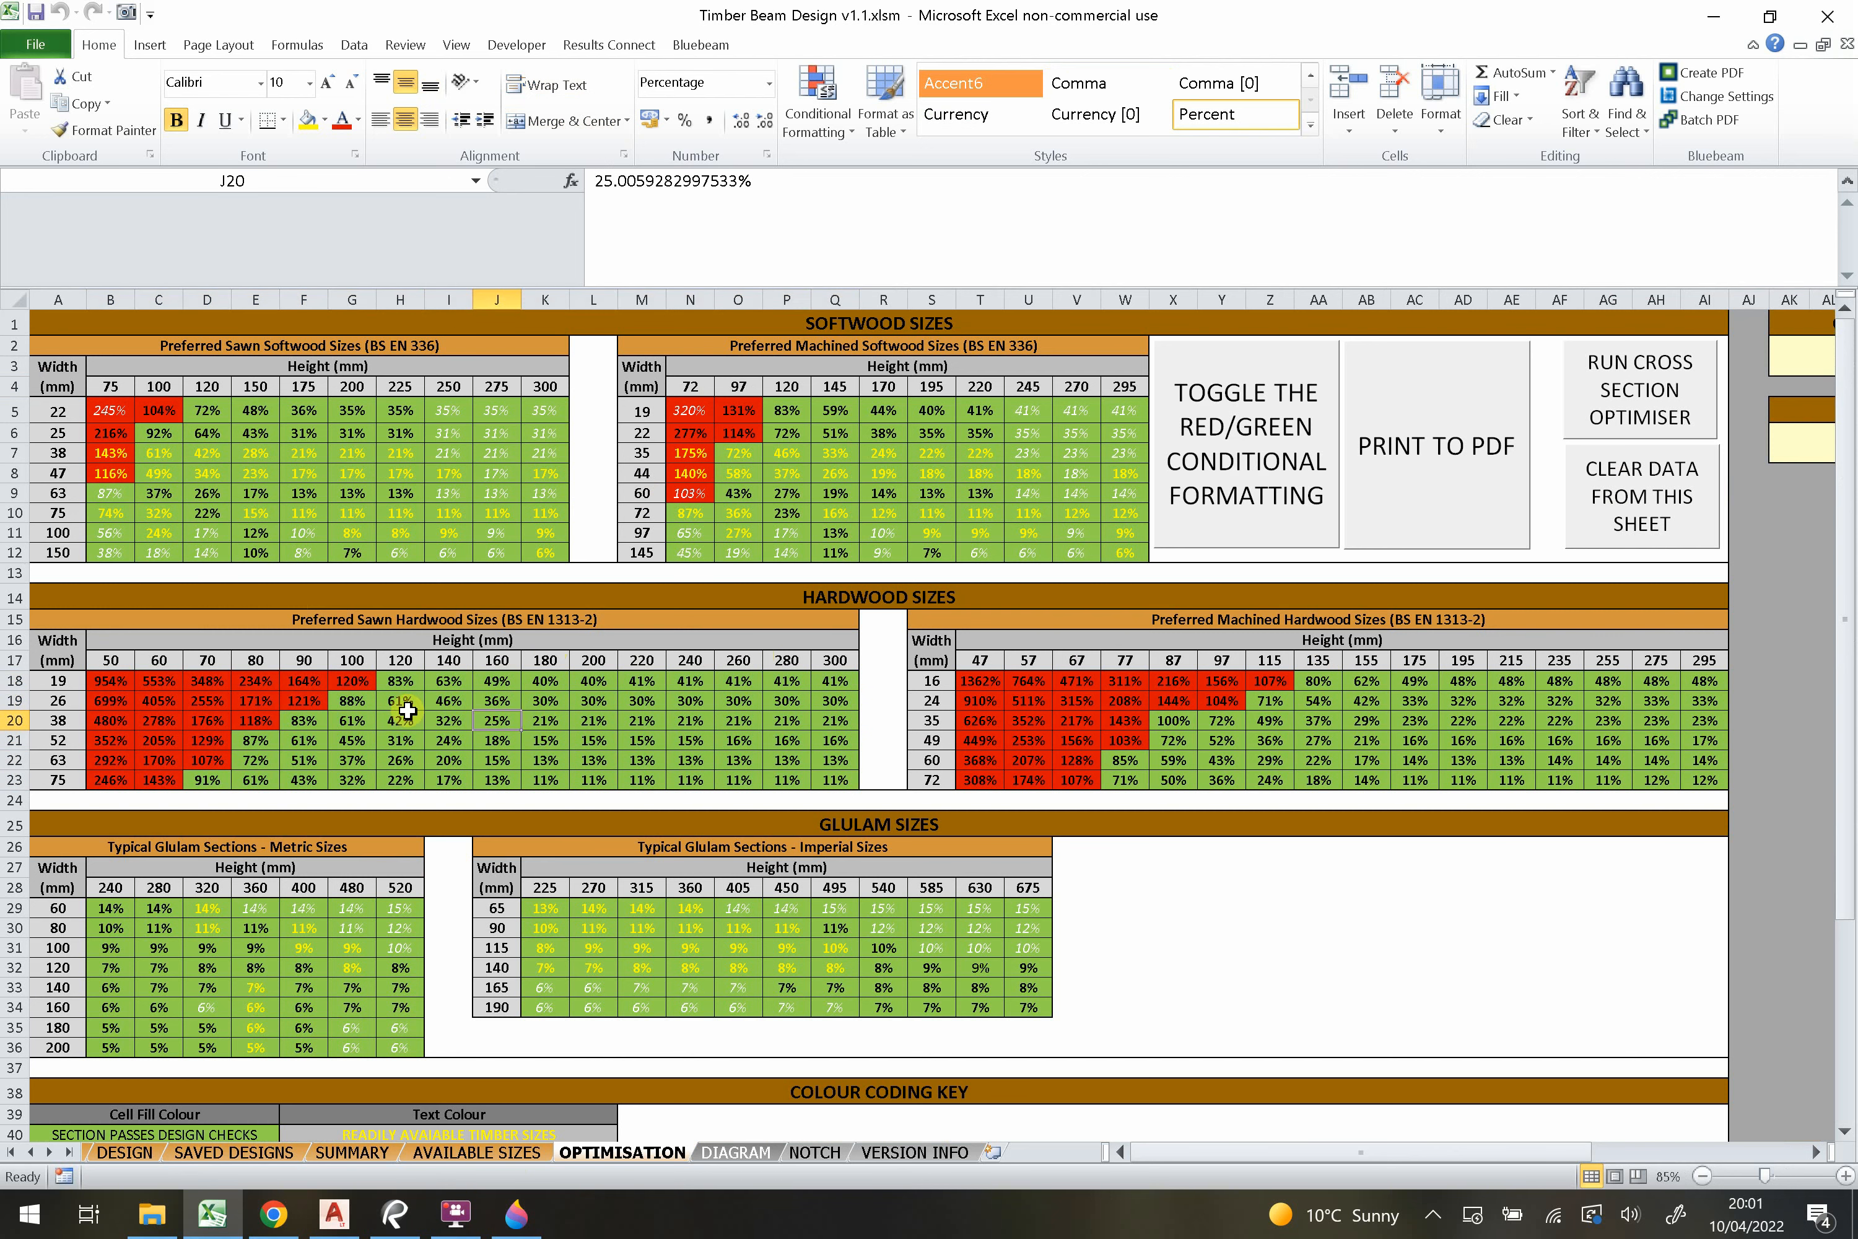
# Review the softwood, hardwood and glulam size sections and the colour coding key on the OPTIMISATION sheet.
pyautogui.click(888, 322)
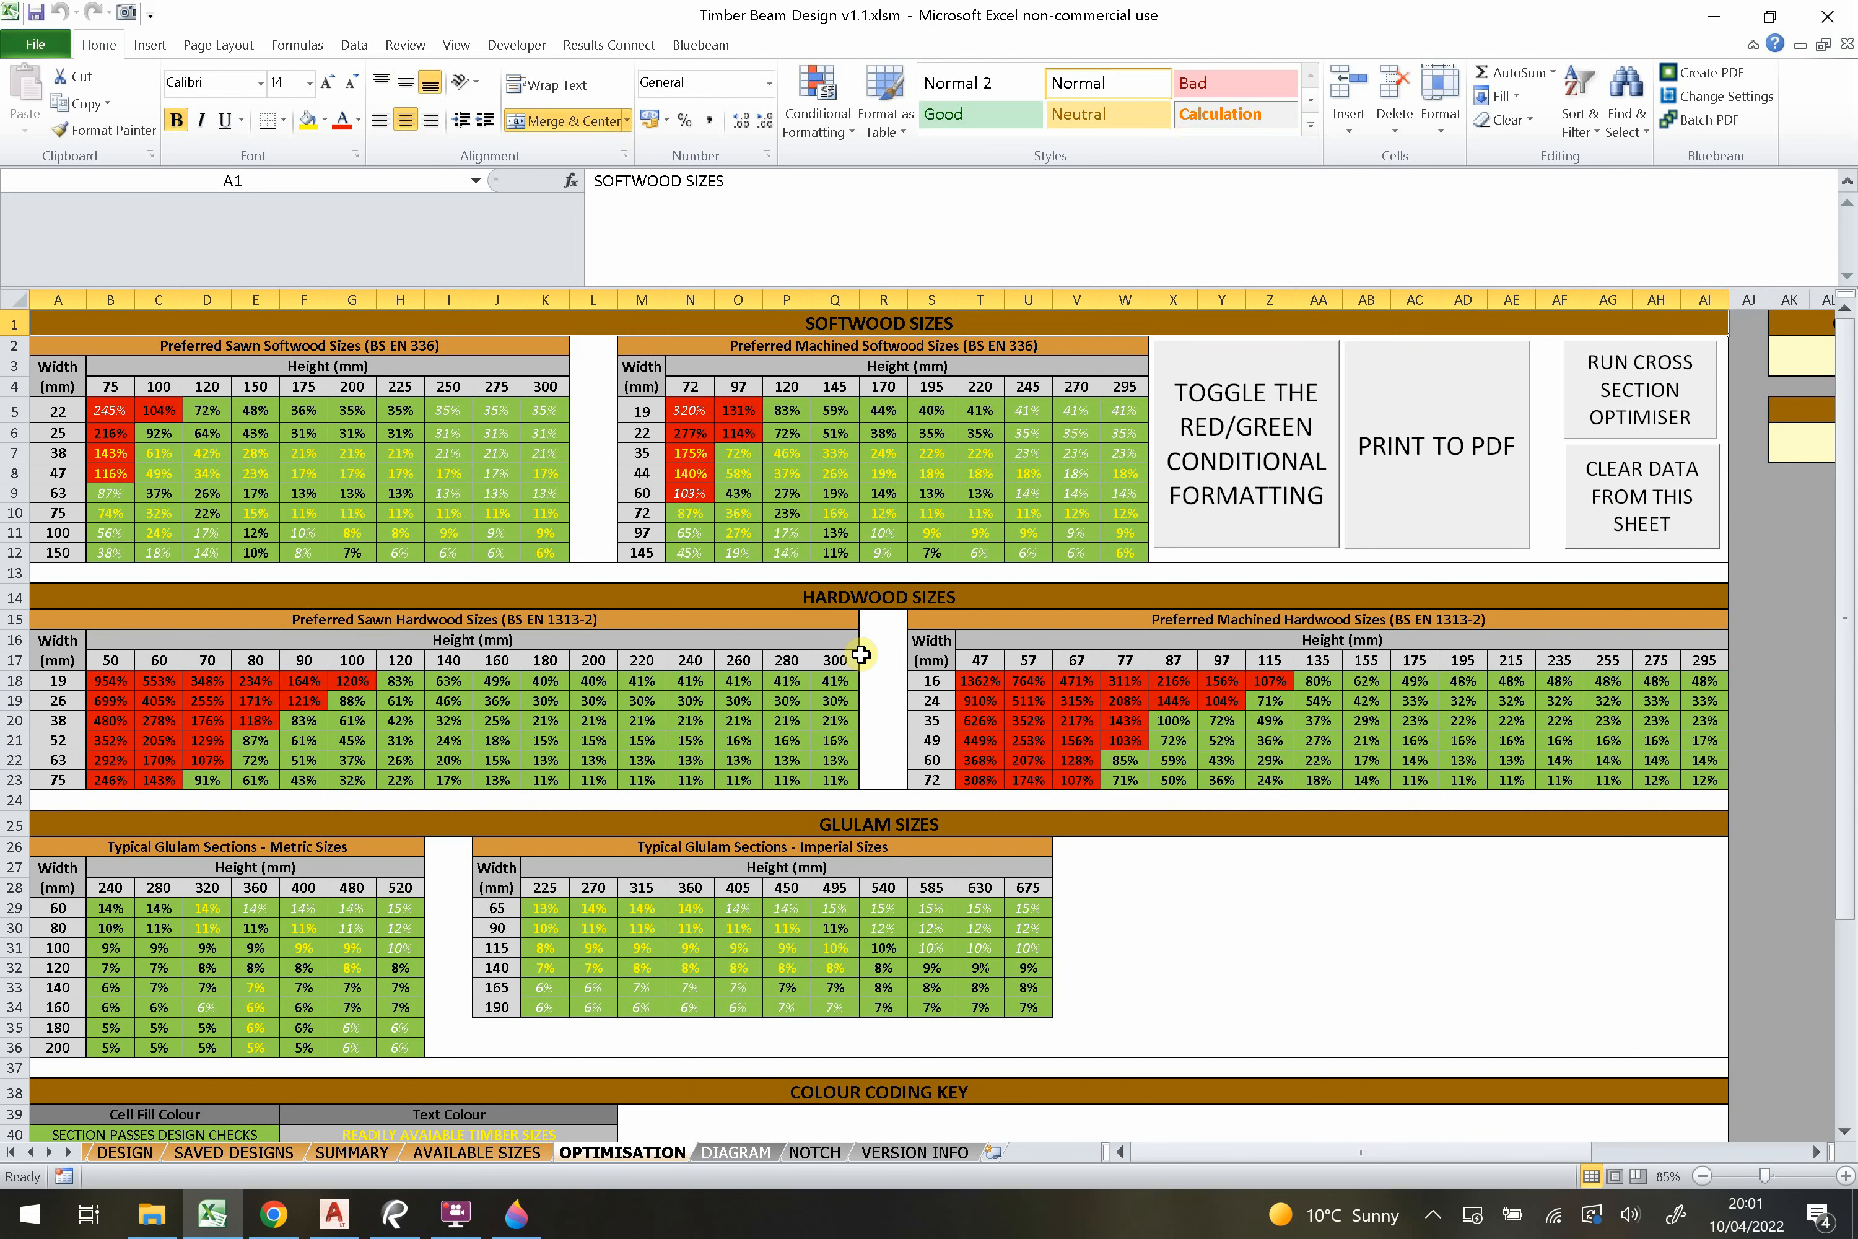
pyautogui.click(889, 598)
pyautogui.scroll(-6, 788, 714)
pyautogui.click(791, 693)
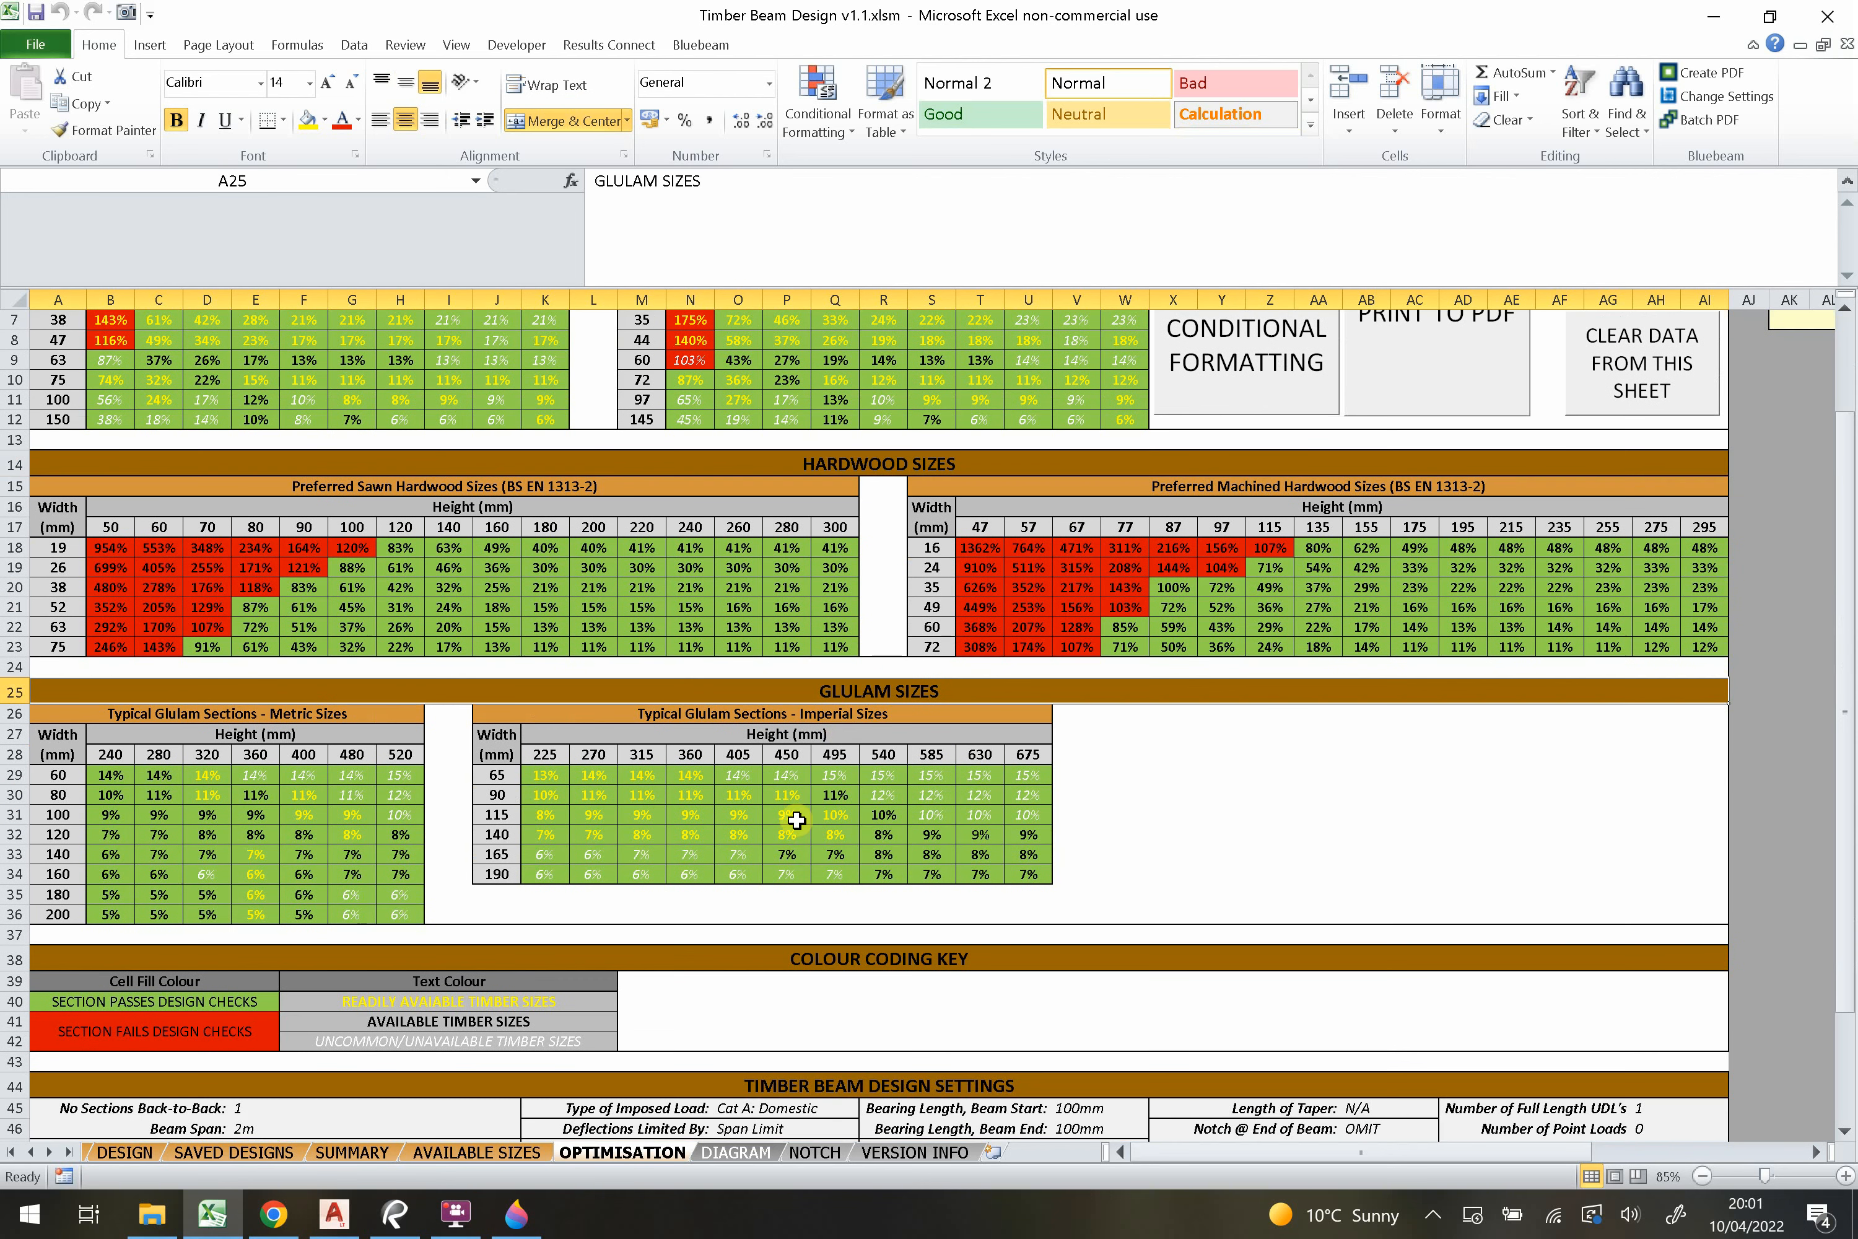
pyautogui.scroll(2, 747, 817)
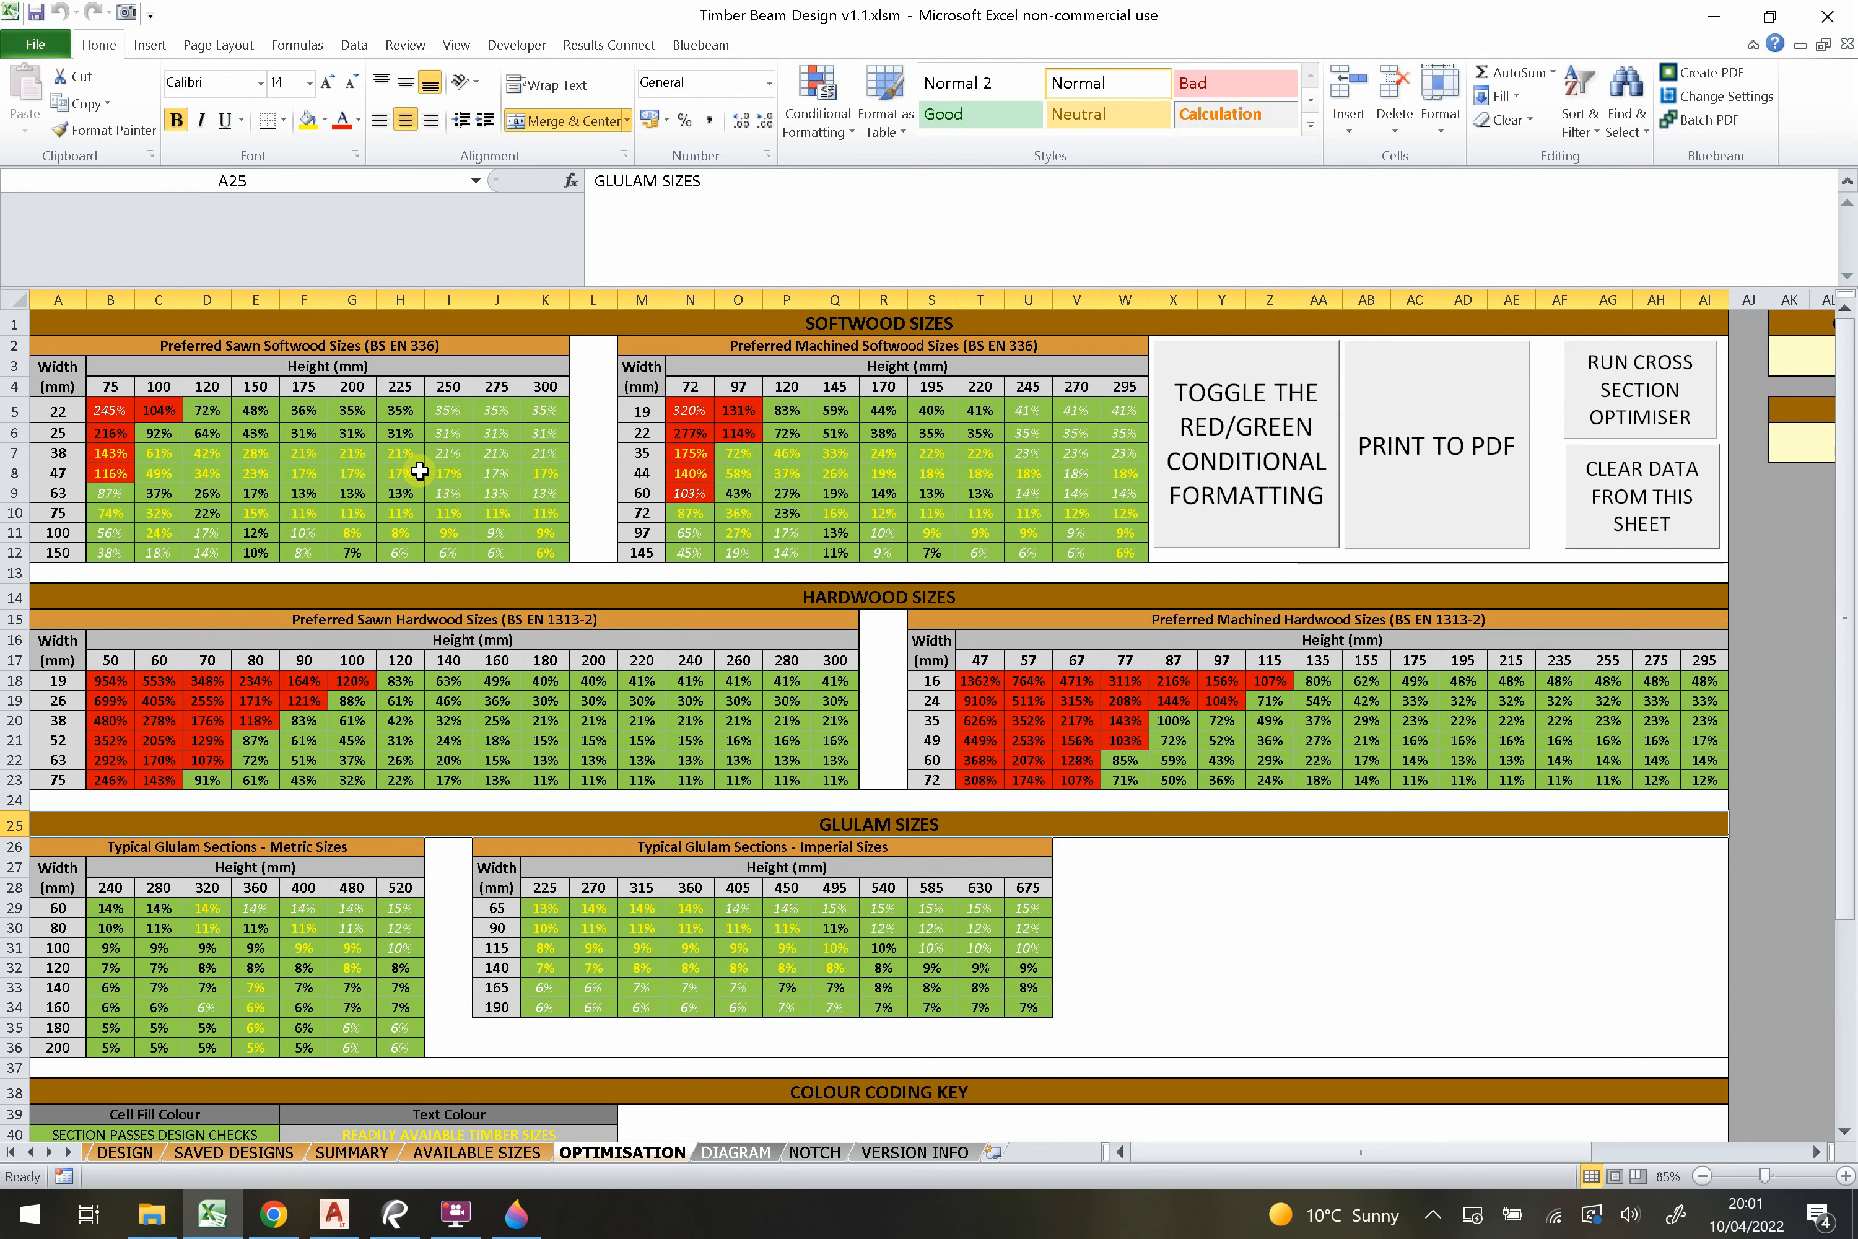
pyautogui.click(259, 415)
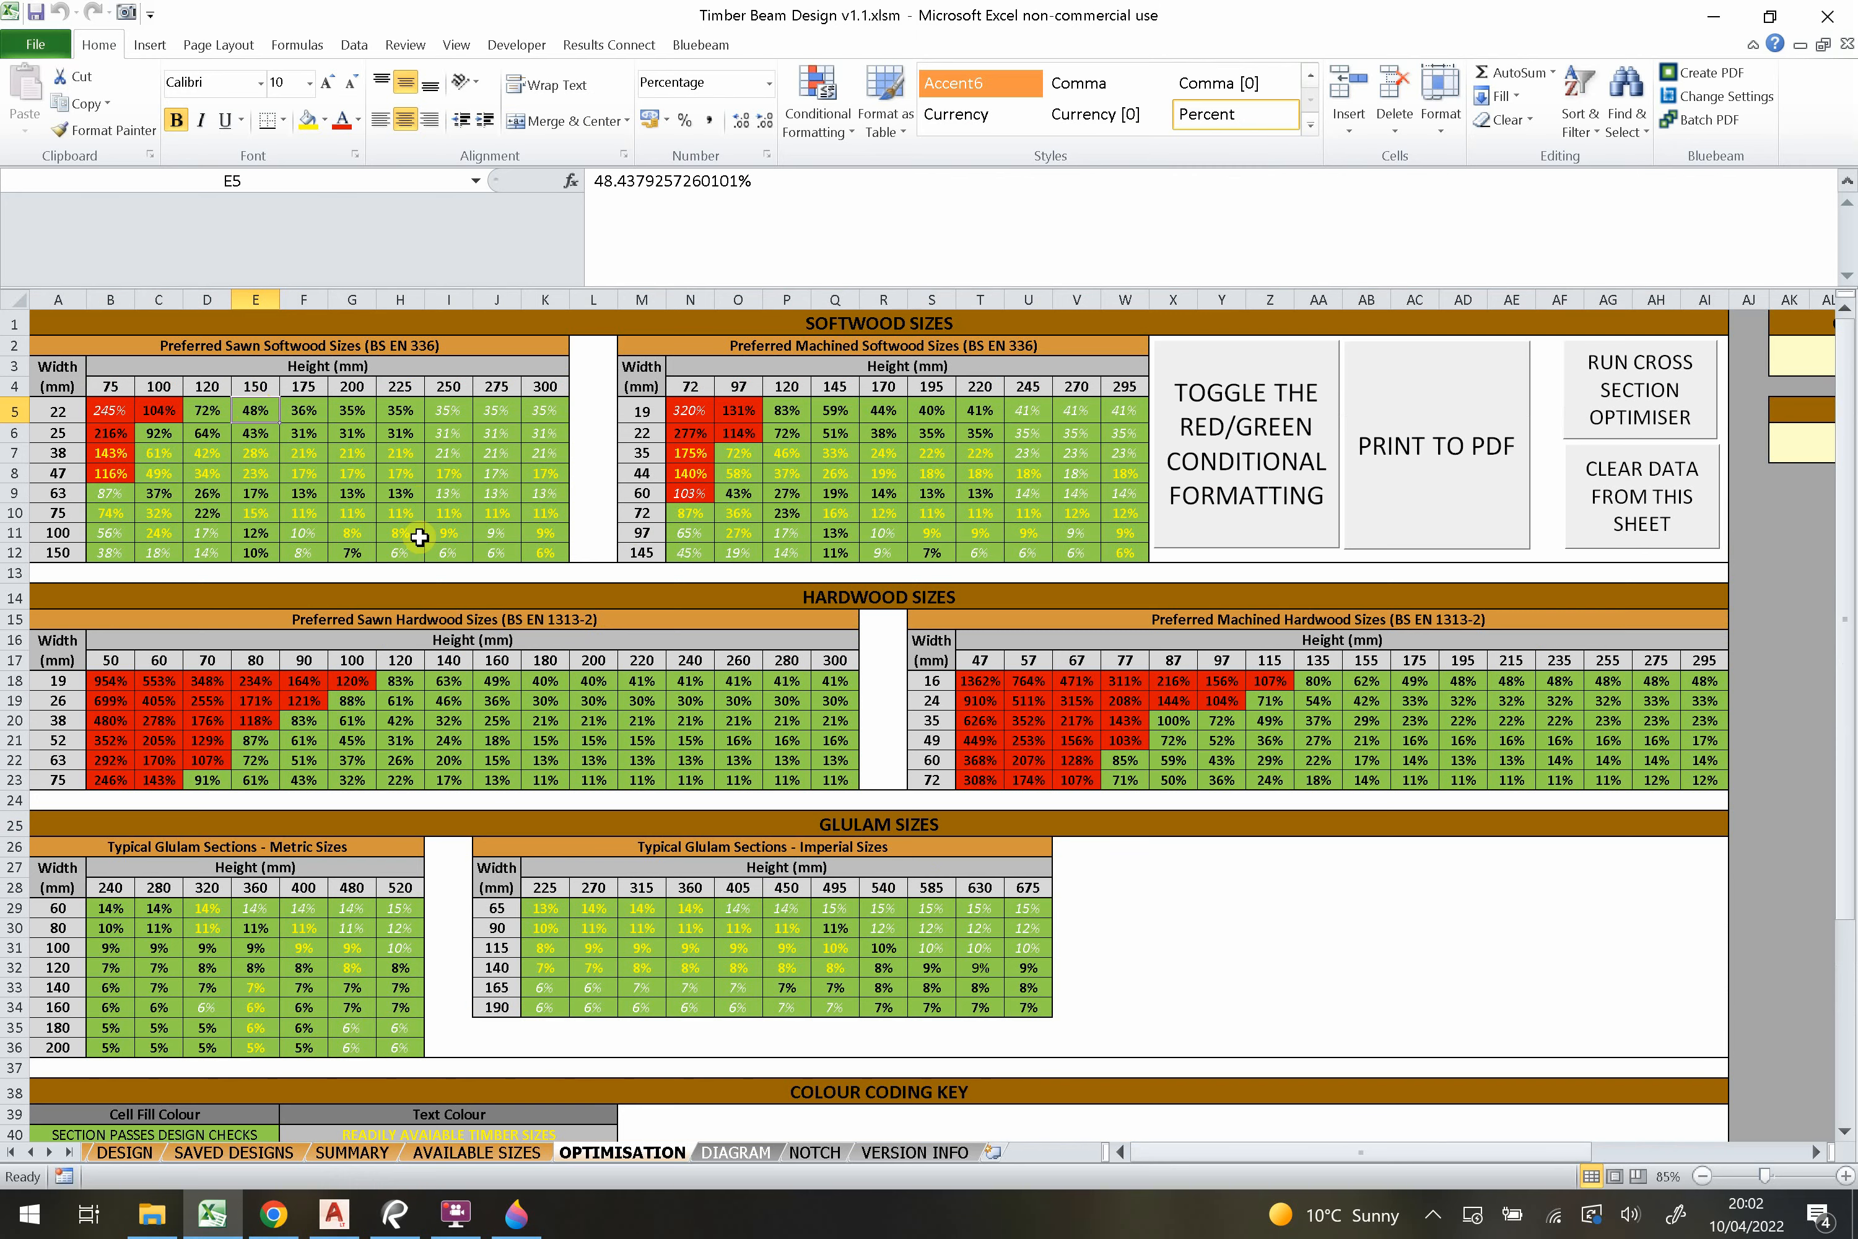
# Examine the readily available, available and uncommon timber size text colours in the colour coding key on the OPTIMISATION sheet.
pyautogui.scroll(-3, 380, 450)
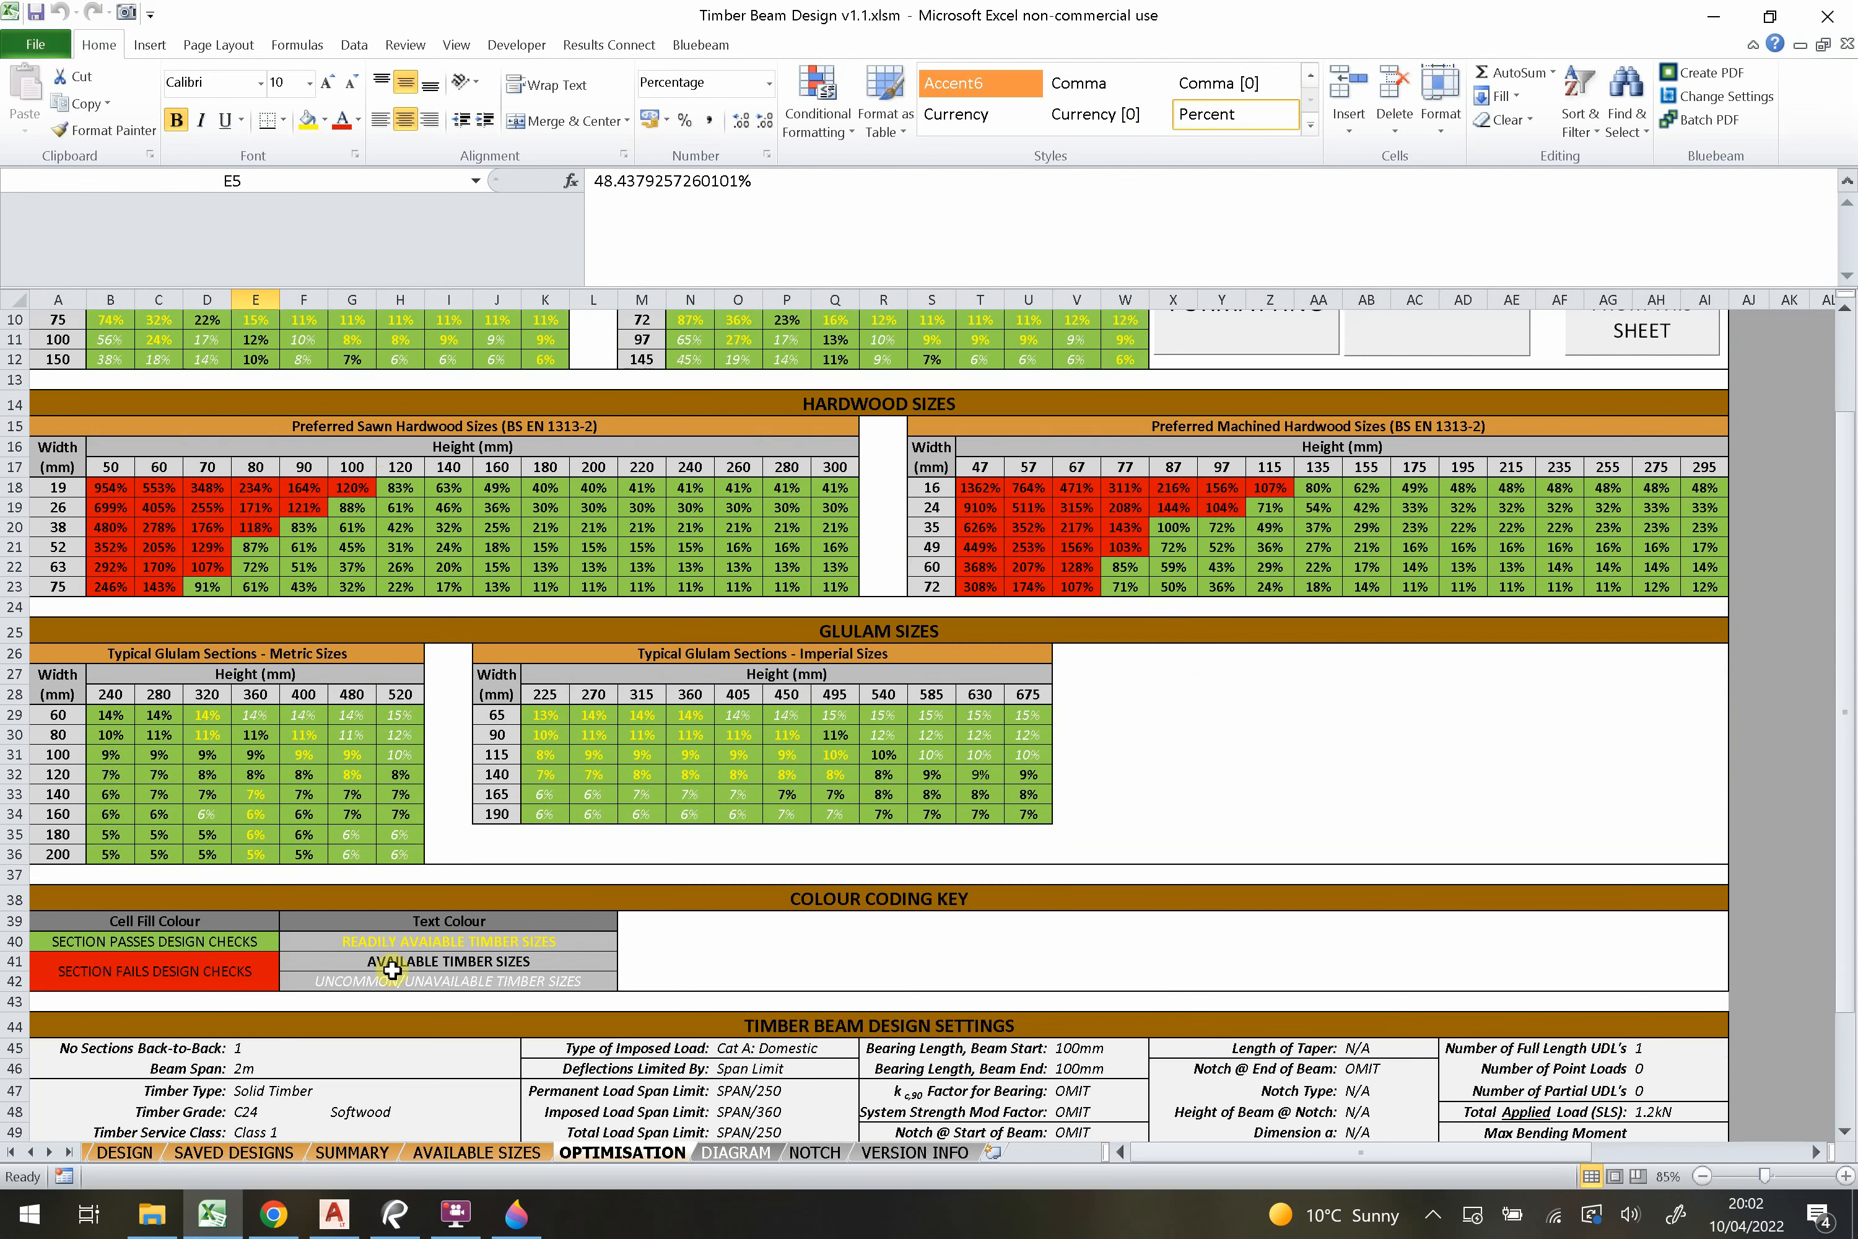
pyautogui.click(395, 943)
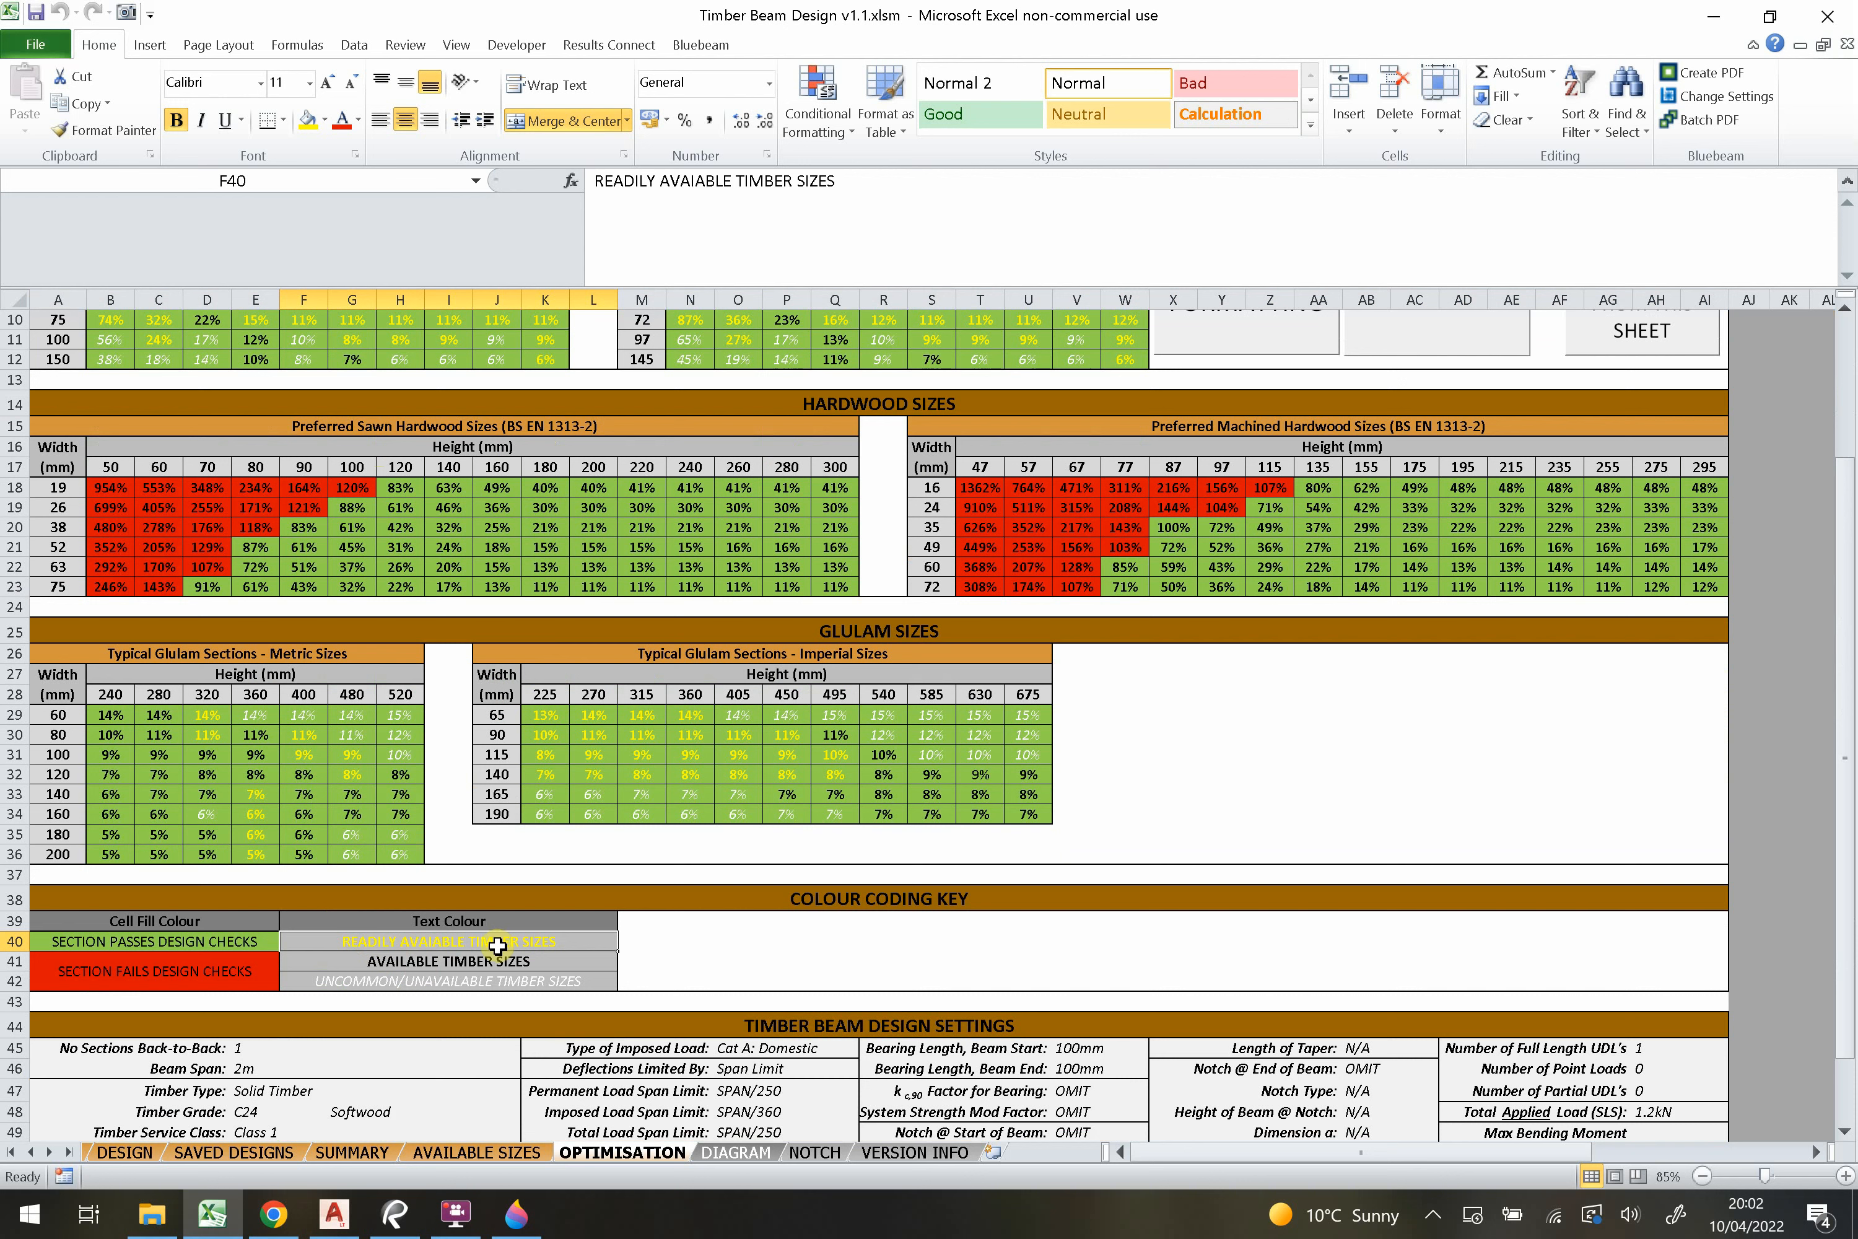
pyautogui.click(433, 963)
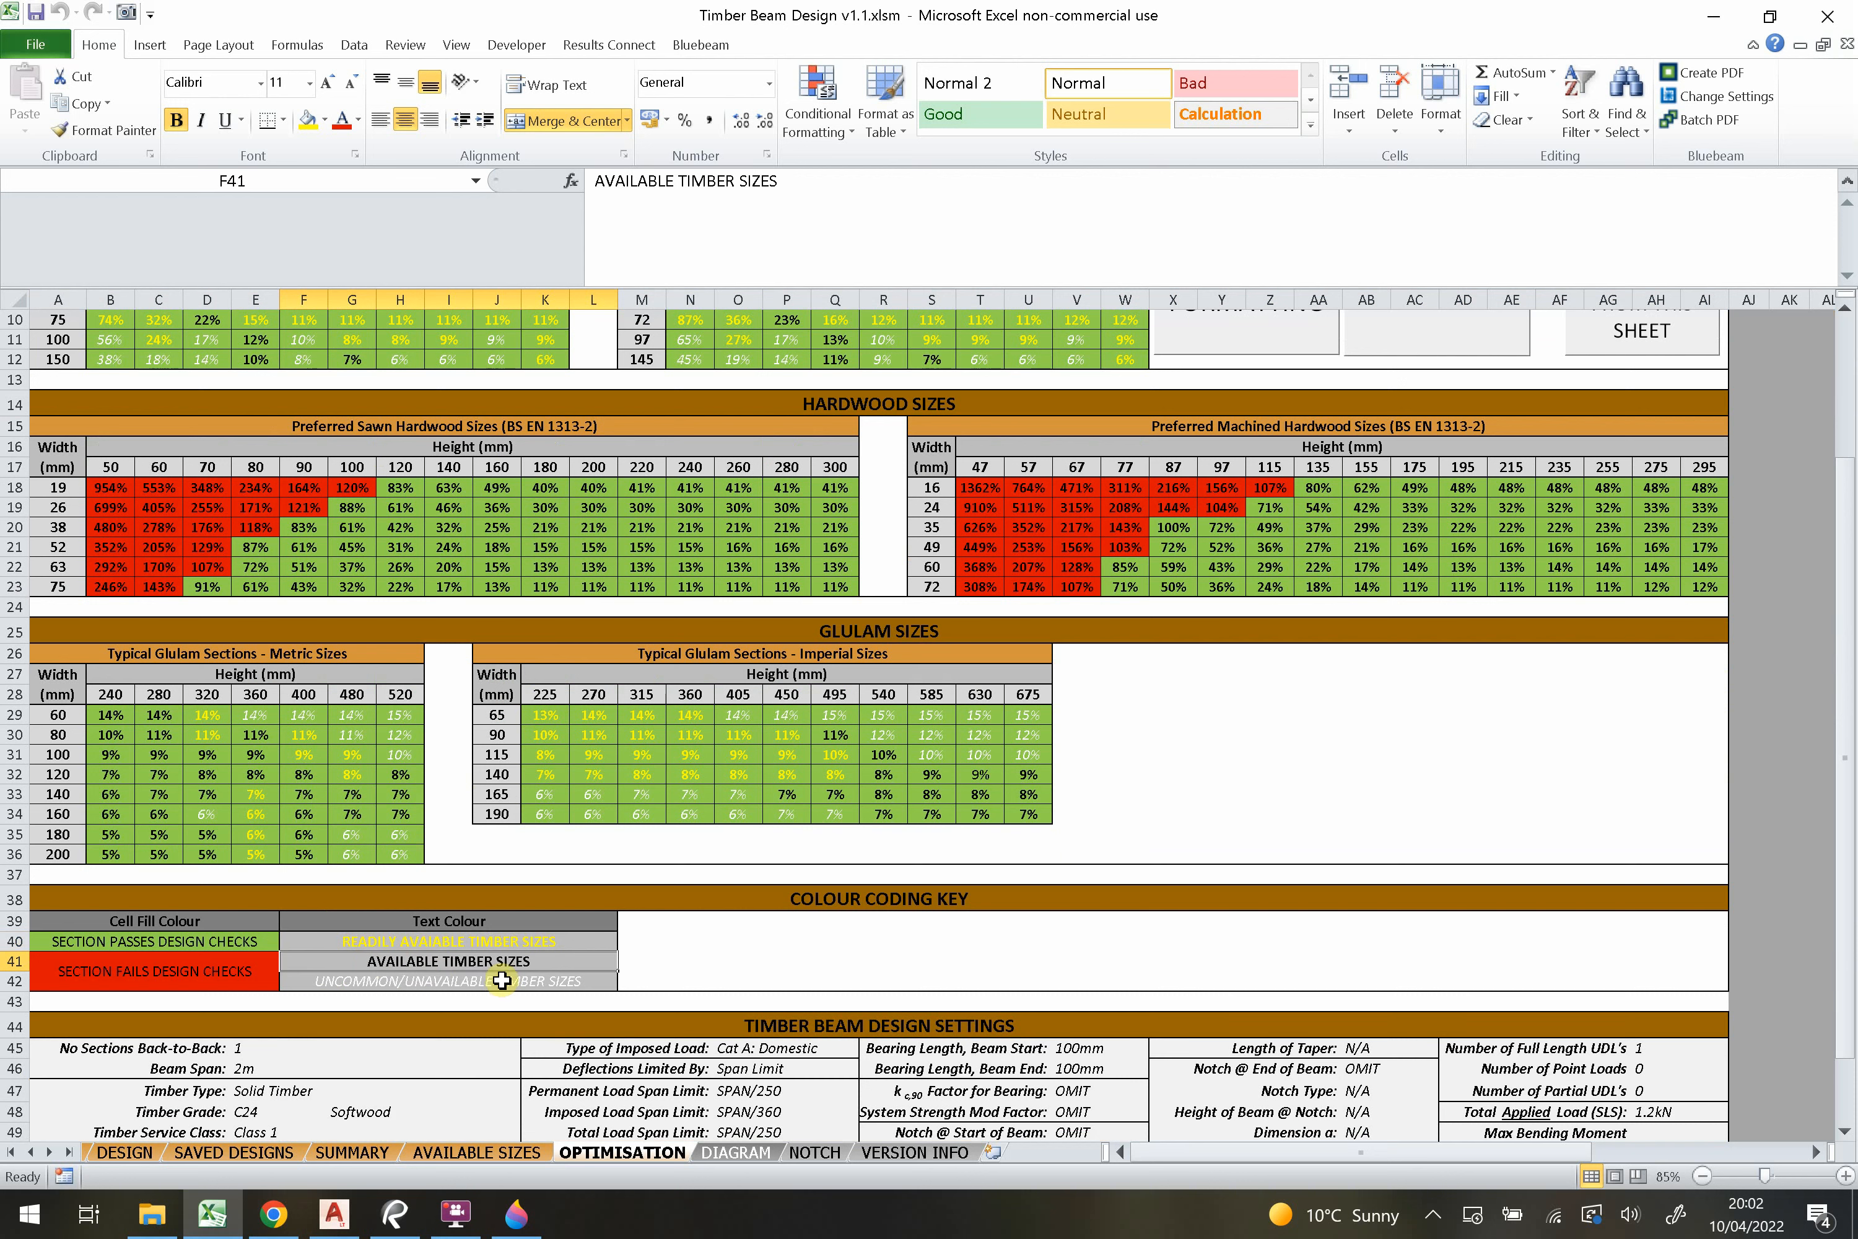
pyautogui.click(382, 983)
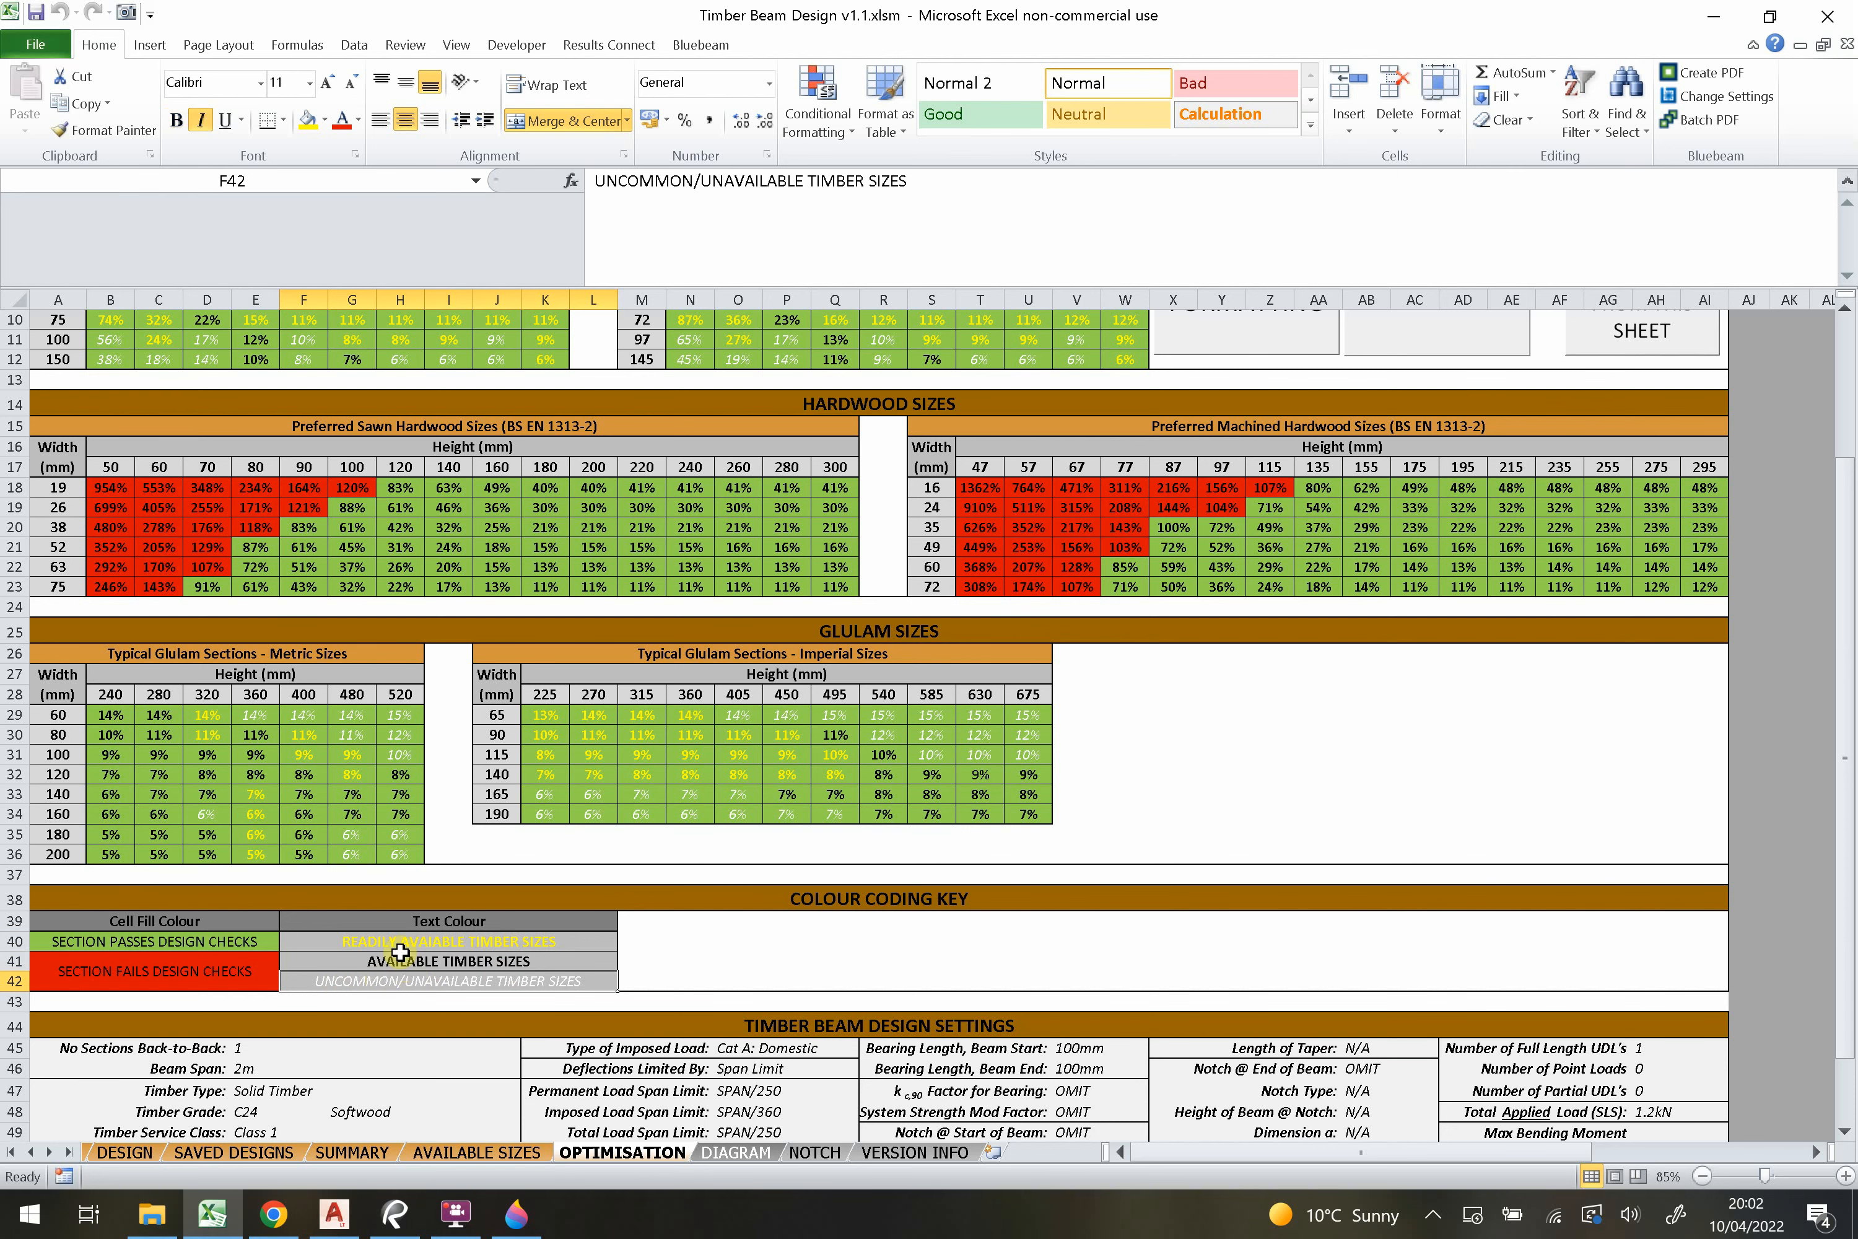
# Examine the passing sections in the preferred sawn hardwood table.
pyautogui.scroll(3, 400, 953)
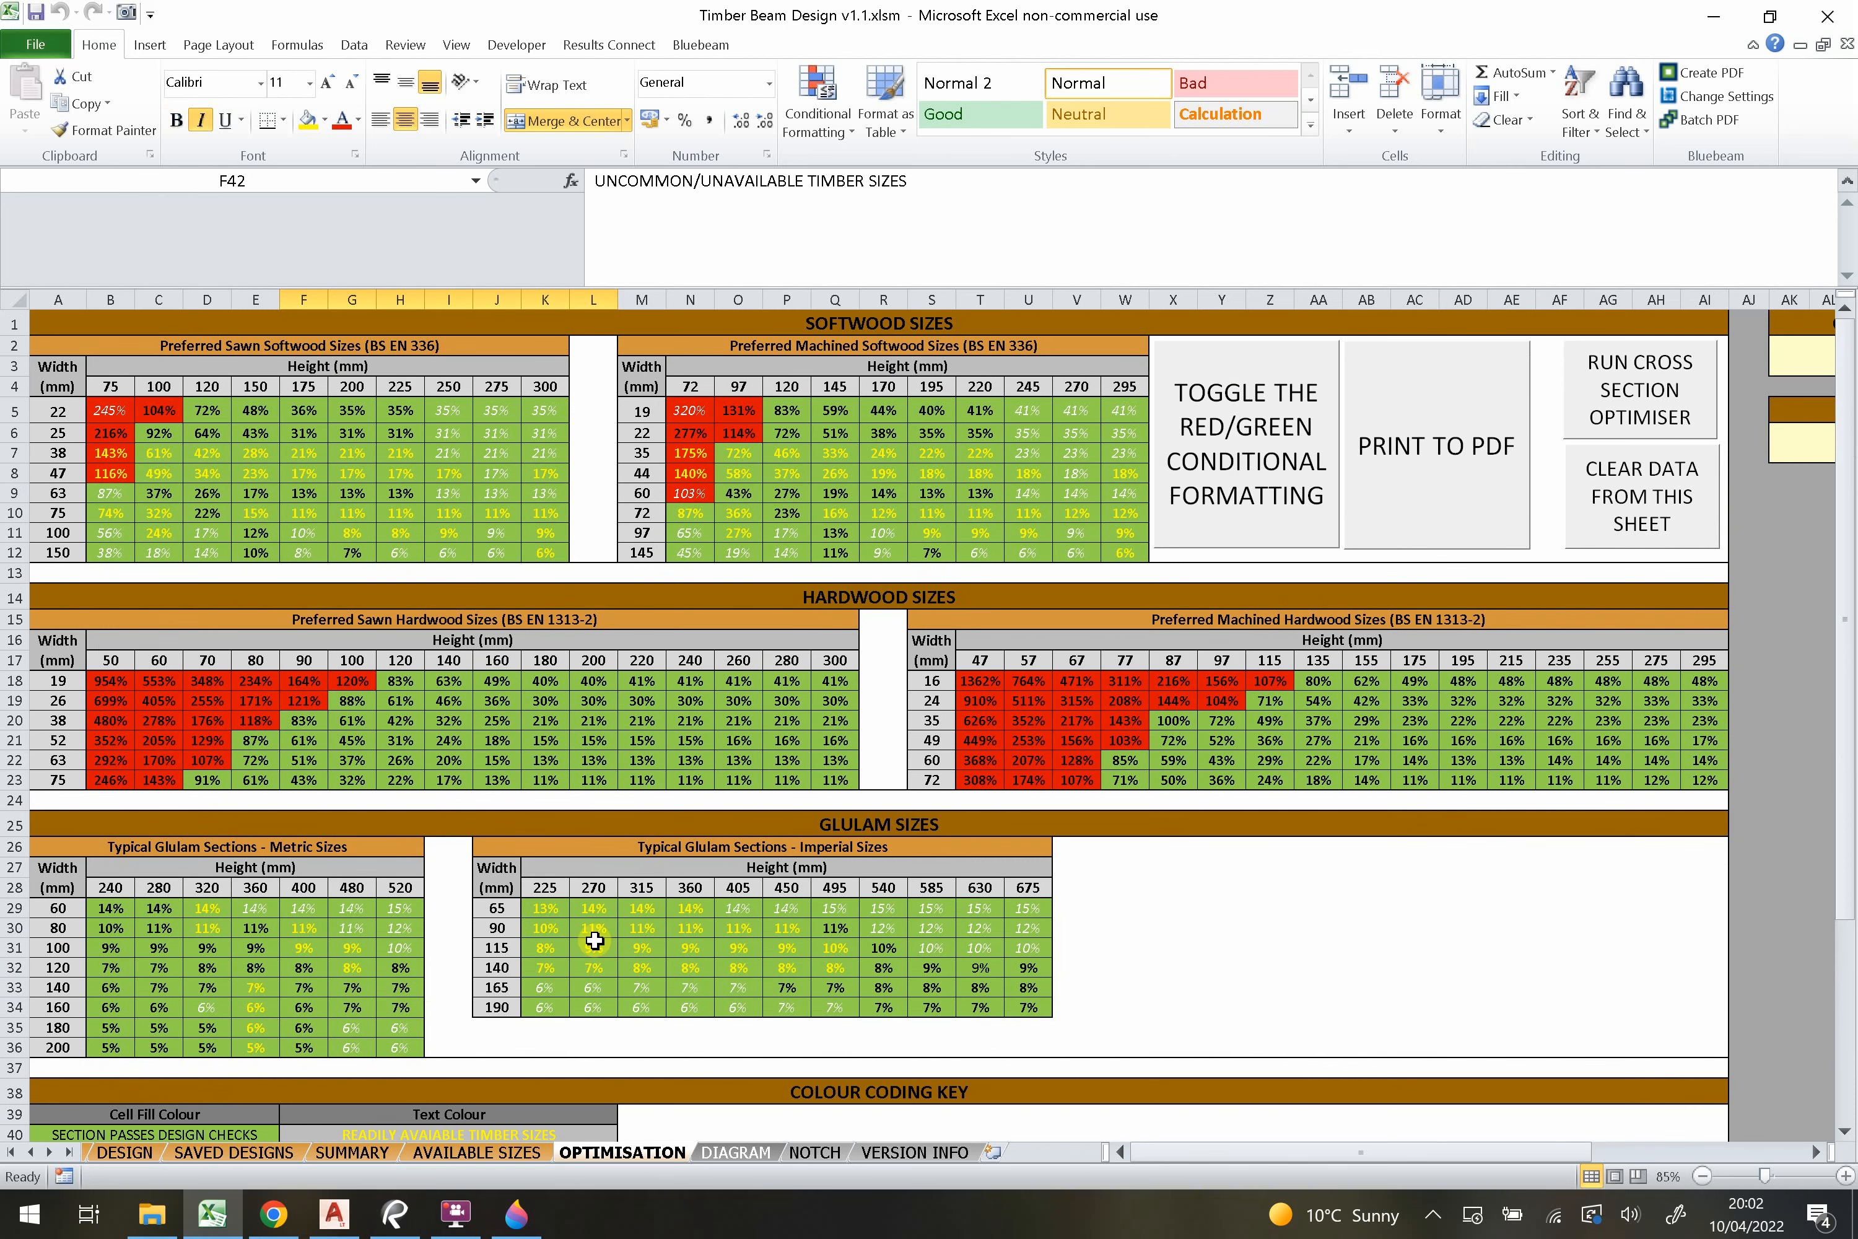
pyautogui.click(644, 715)
pyautogui.moveTo(848, 779); pyautogui.dragTo(363, 679)
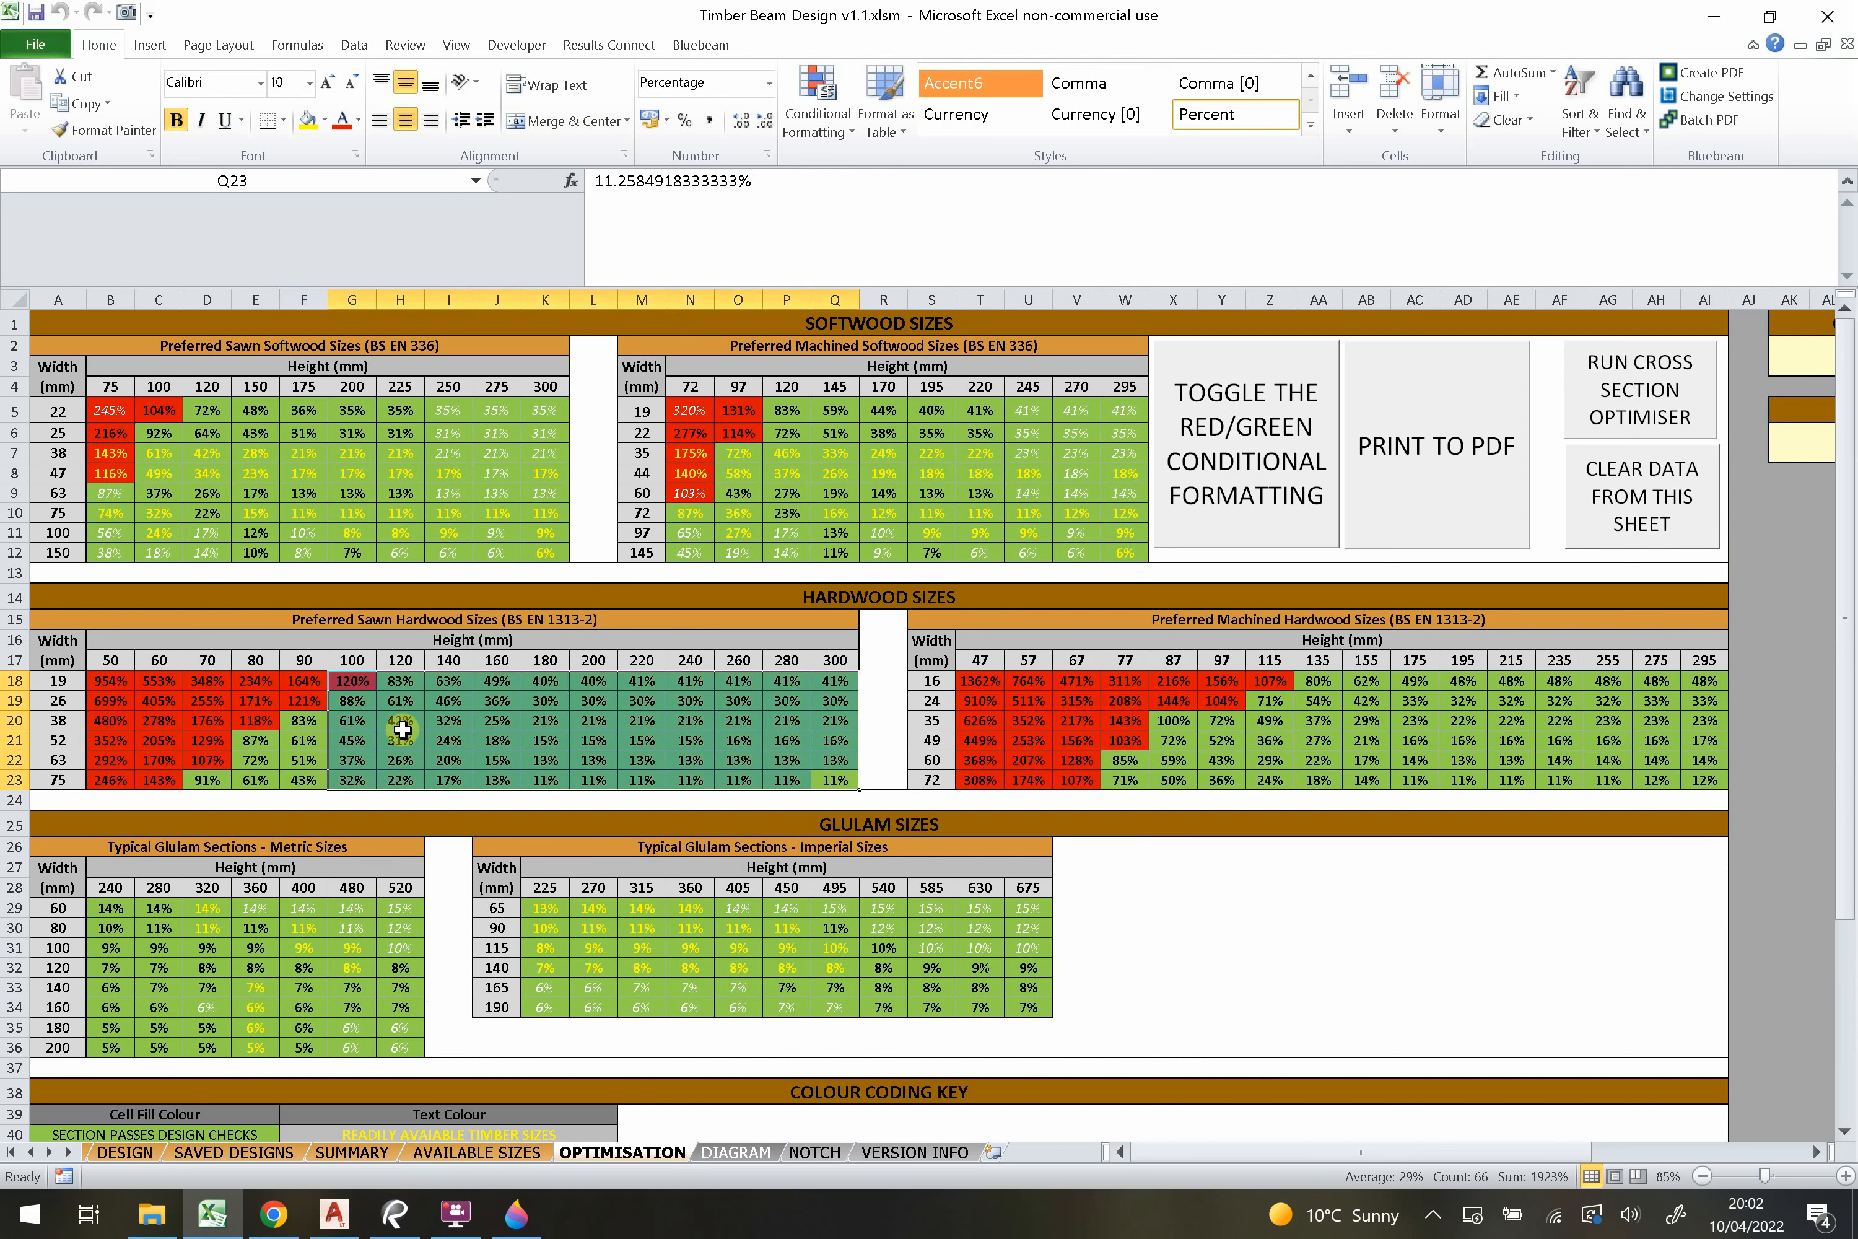
pyautogui.click(481, 737)
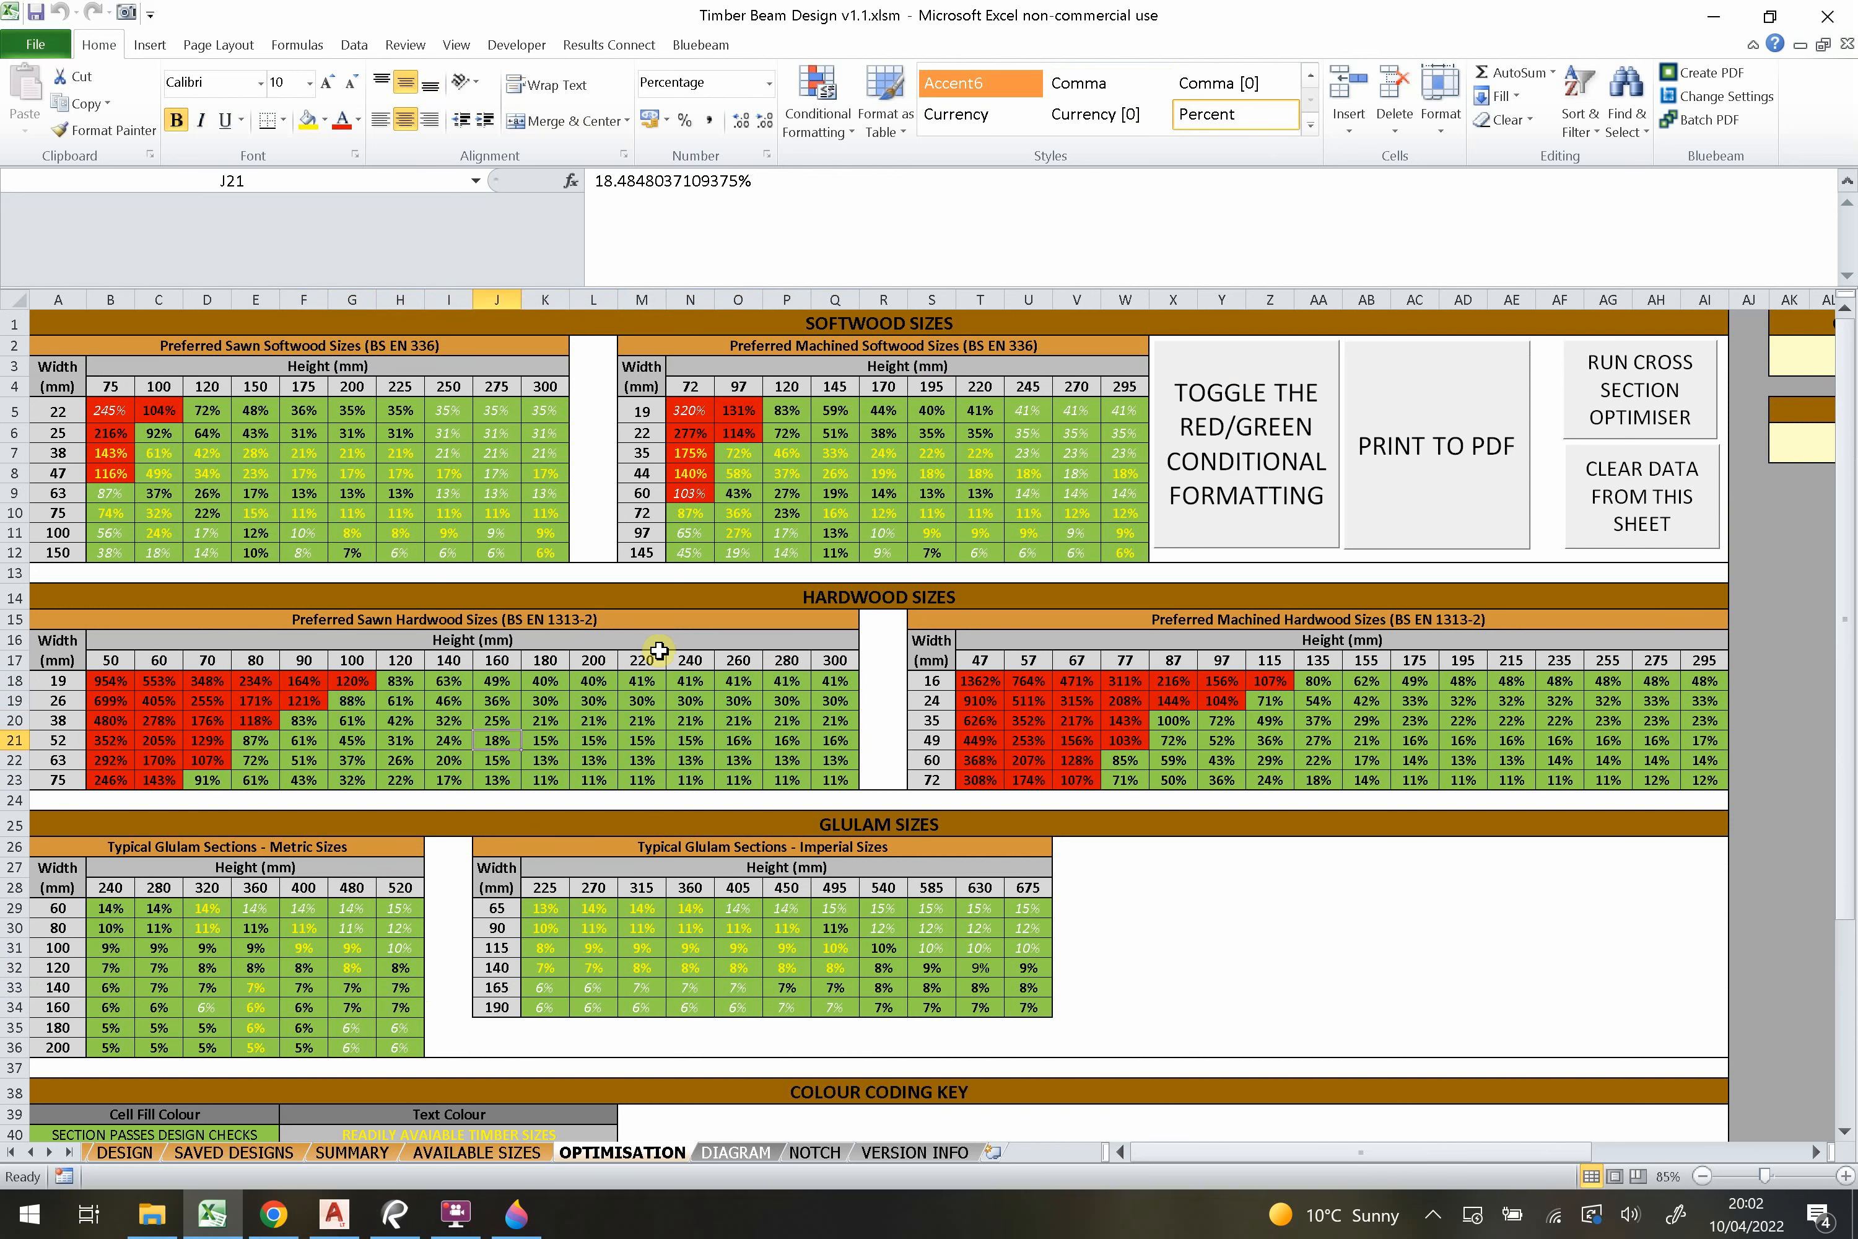
# Toggle the red/green conditional formatting of the size tables off and back on.
pyautogui.click(1205, 450)
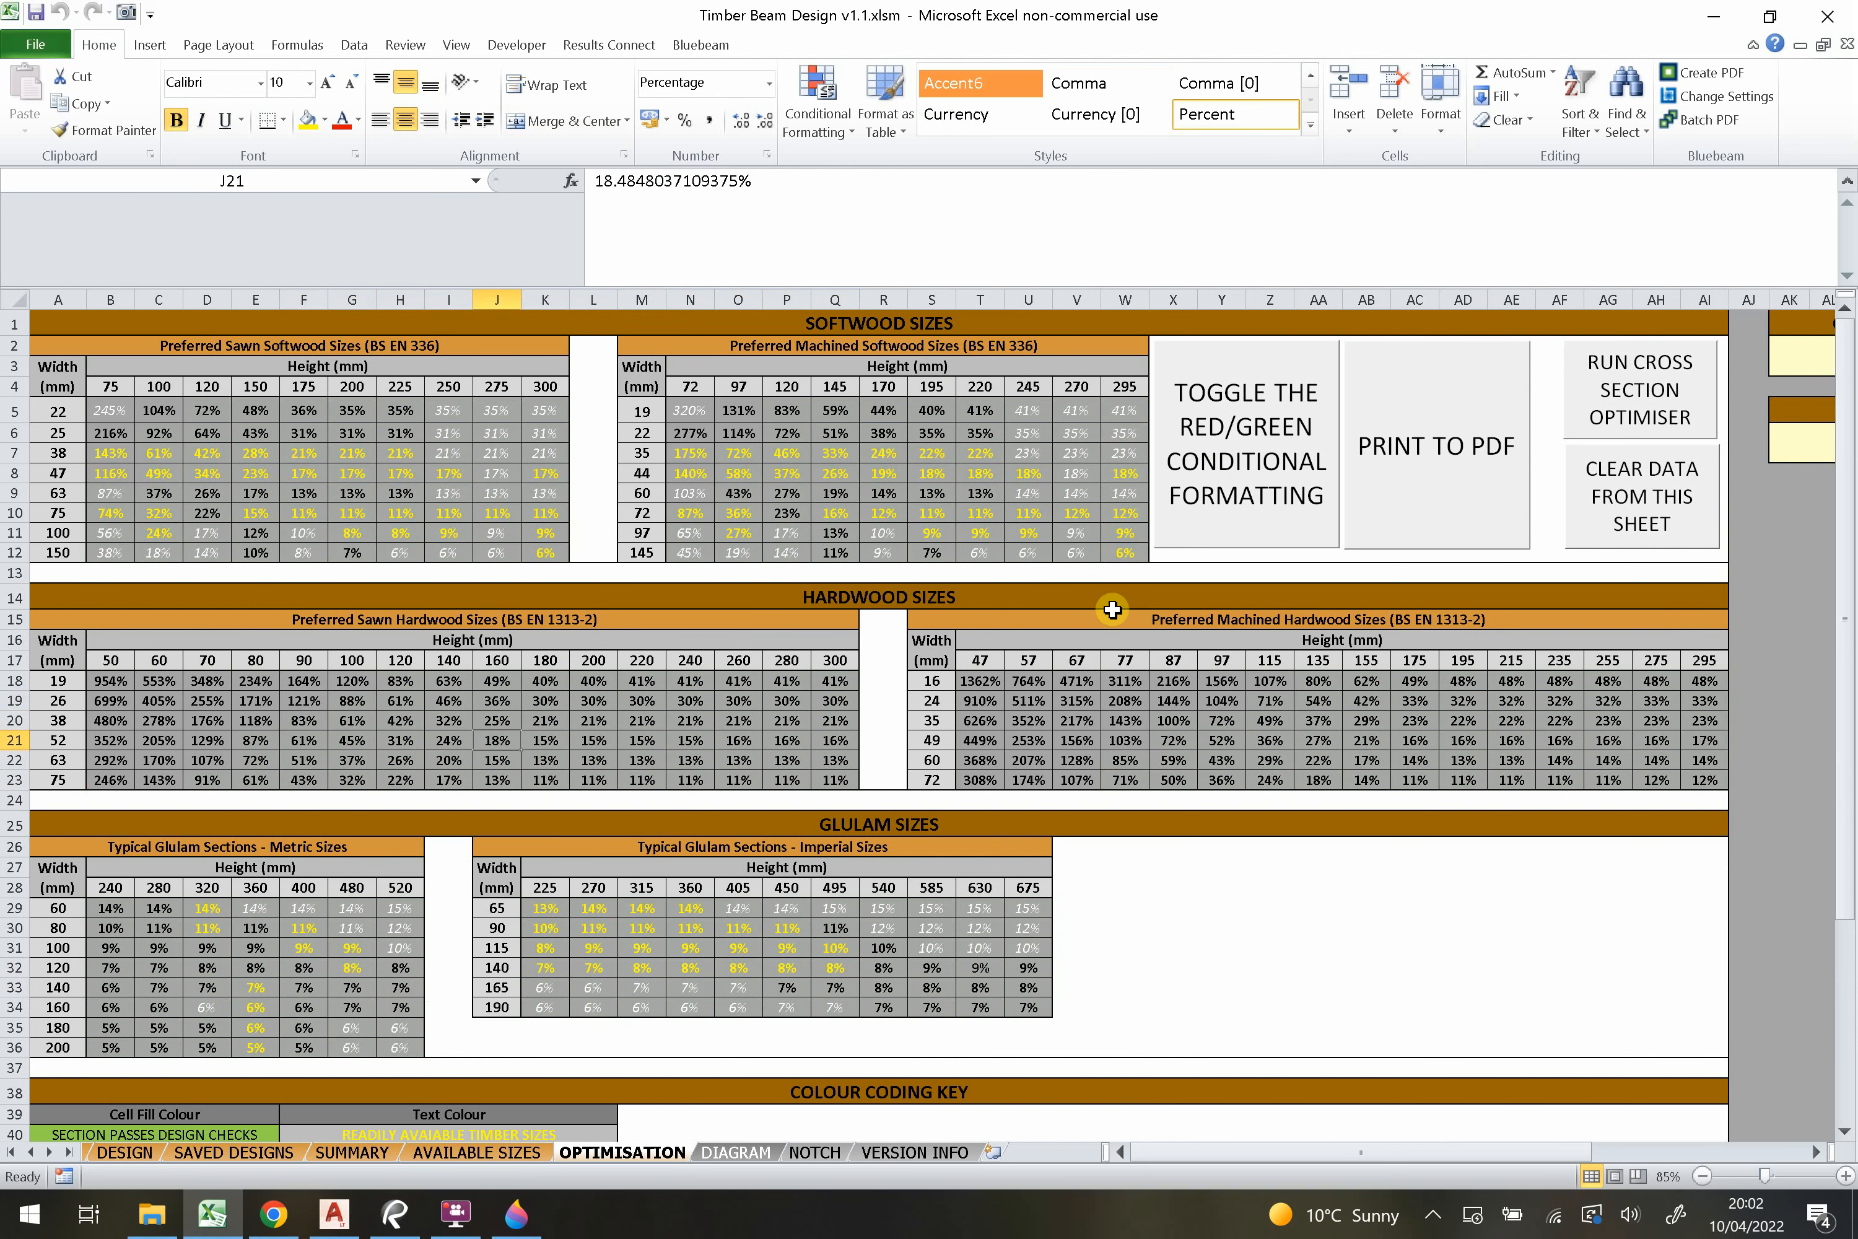
pyautogui.click(1236, 462)
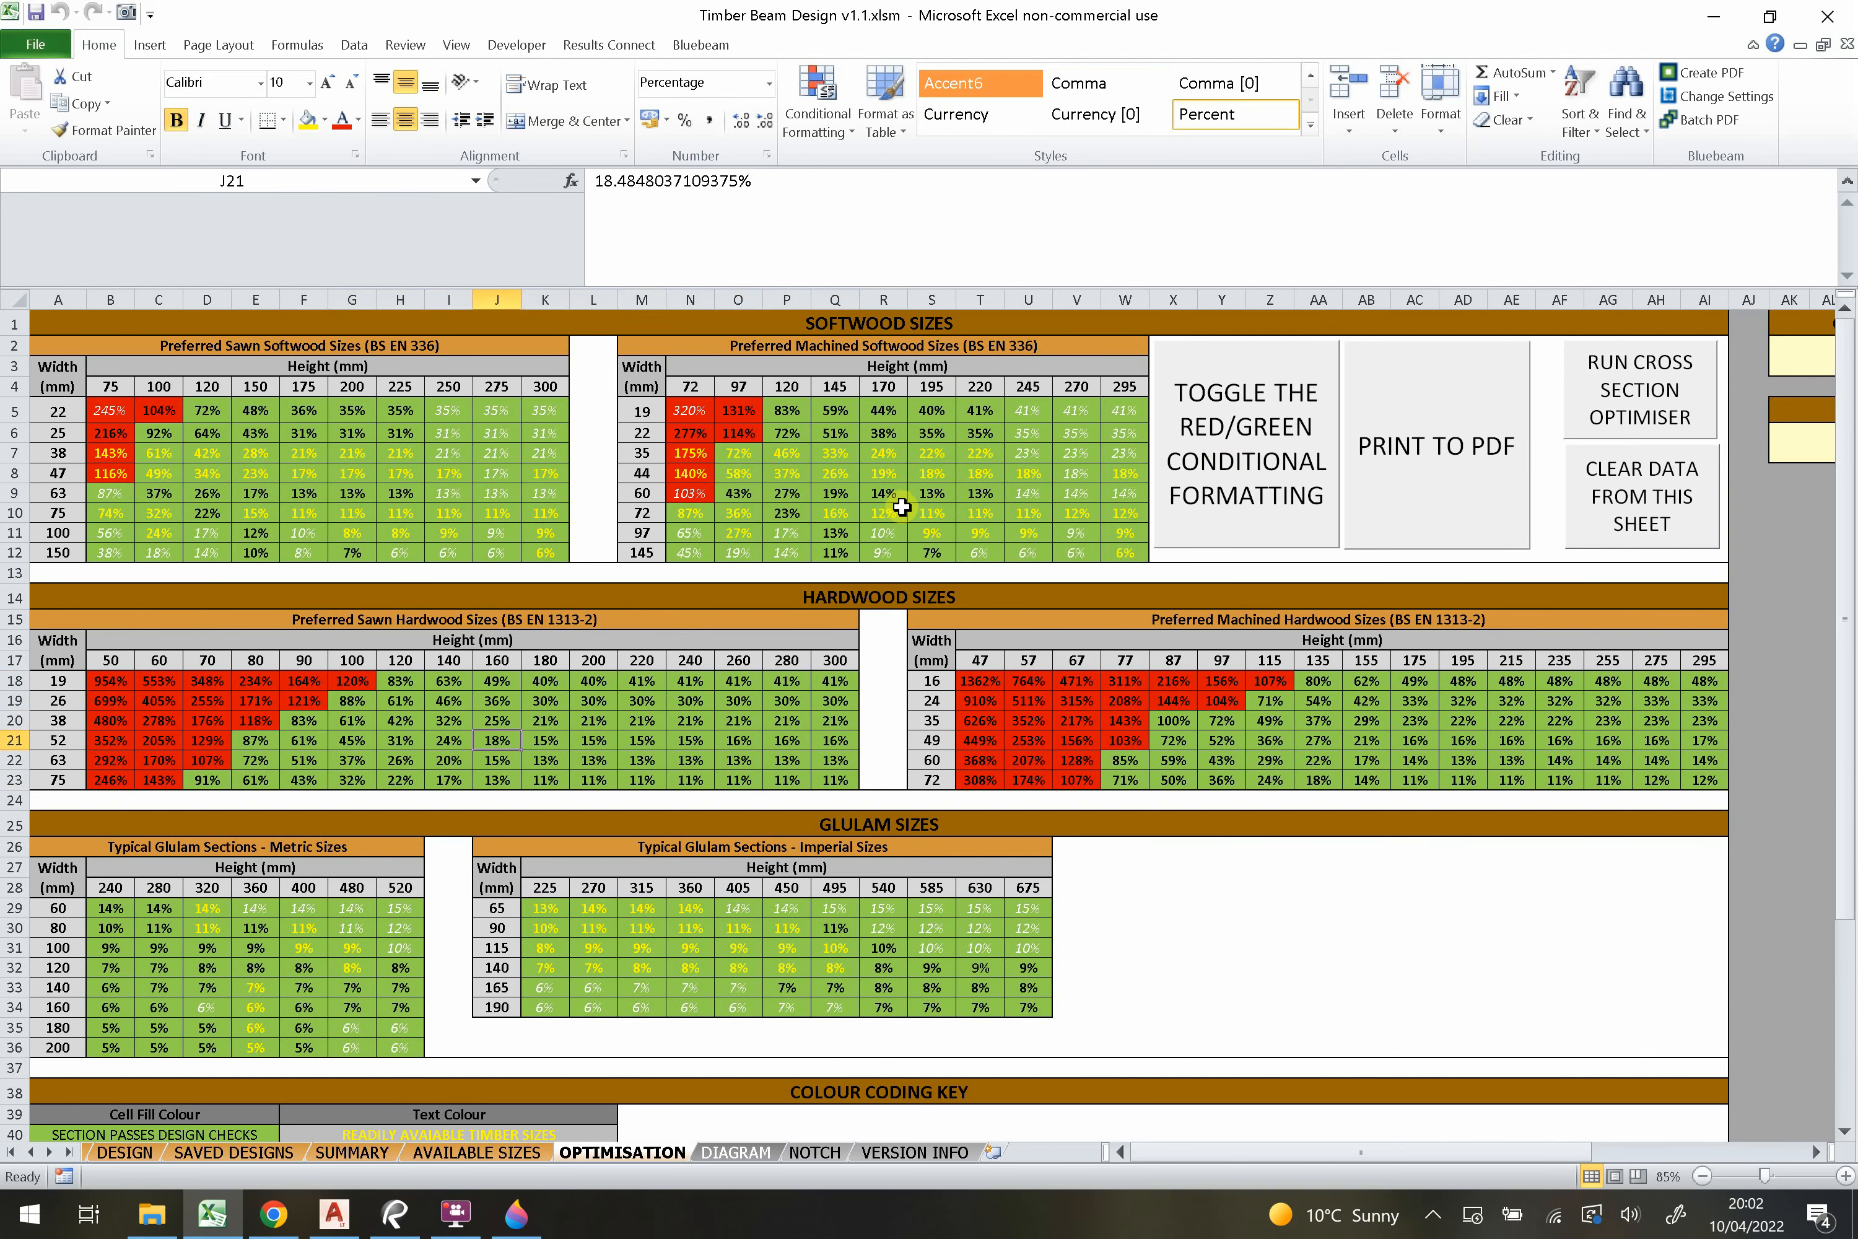
# Review the timber beam design settings below the colour coding key, including the timber type and load duration.
pyautogui.scroll(-1, 902, 506)
pyautogui.scroll(-7, 907, 507)
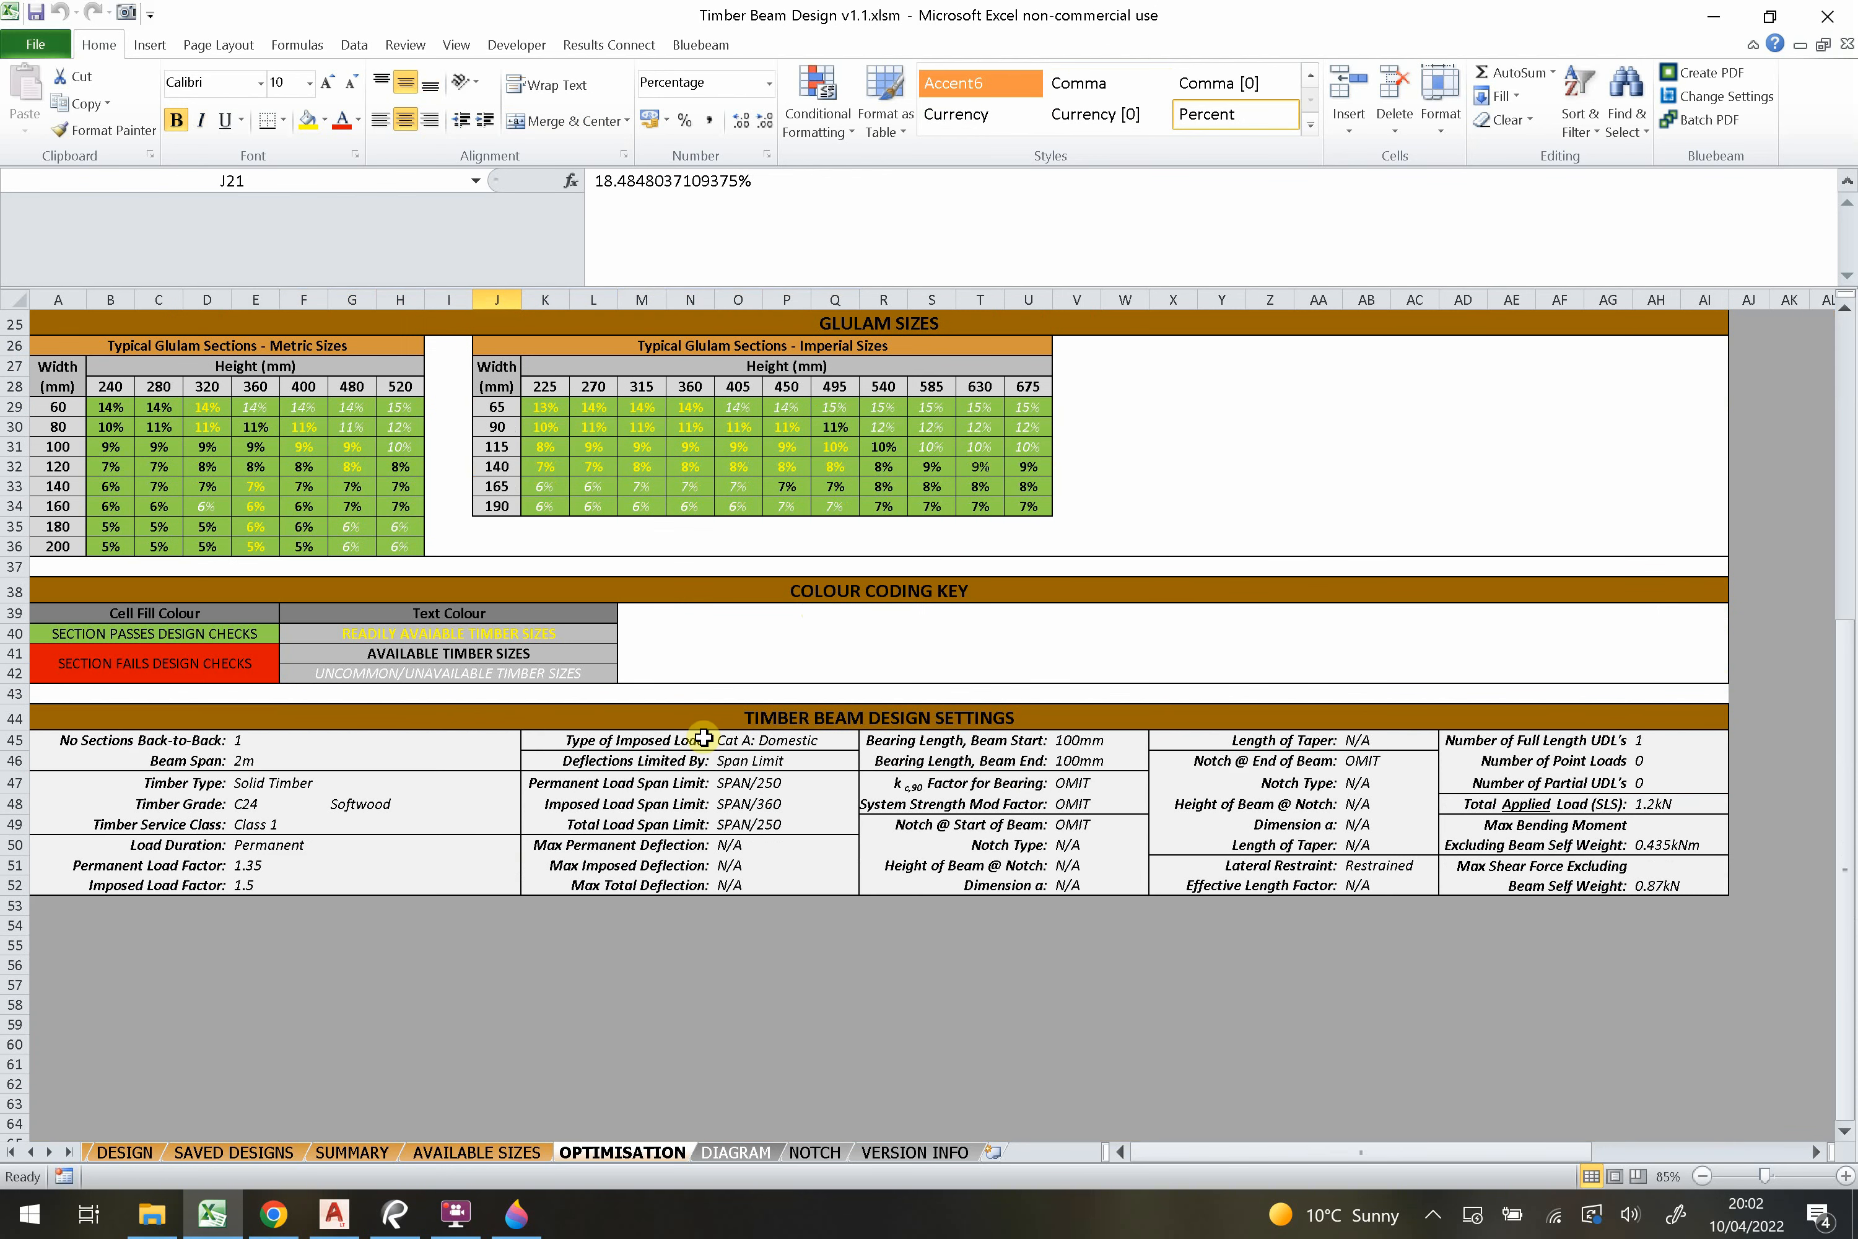
pyautogui.moveTo(754, 716); pyautogui.dragTo(738, 883)
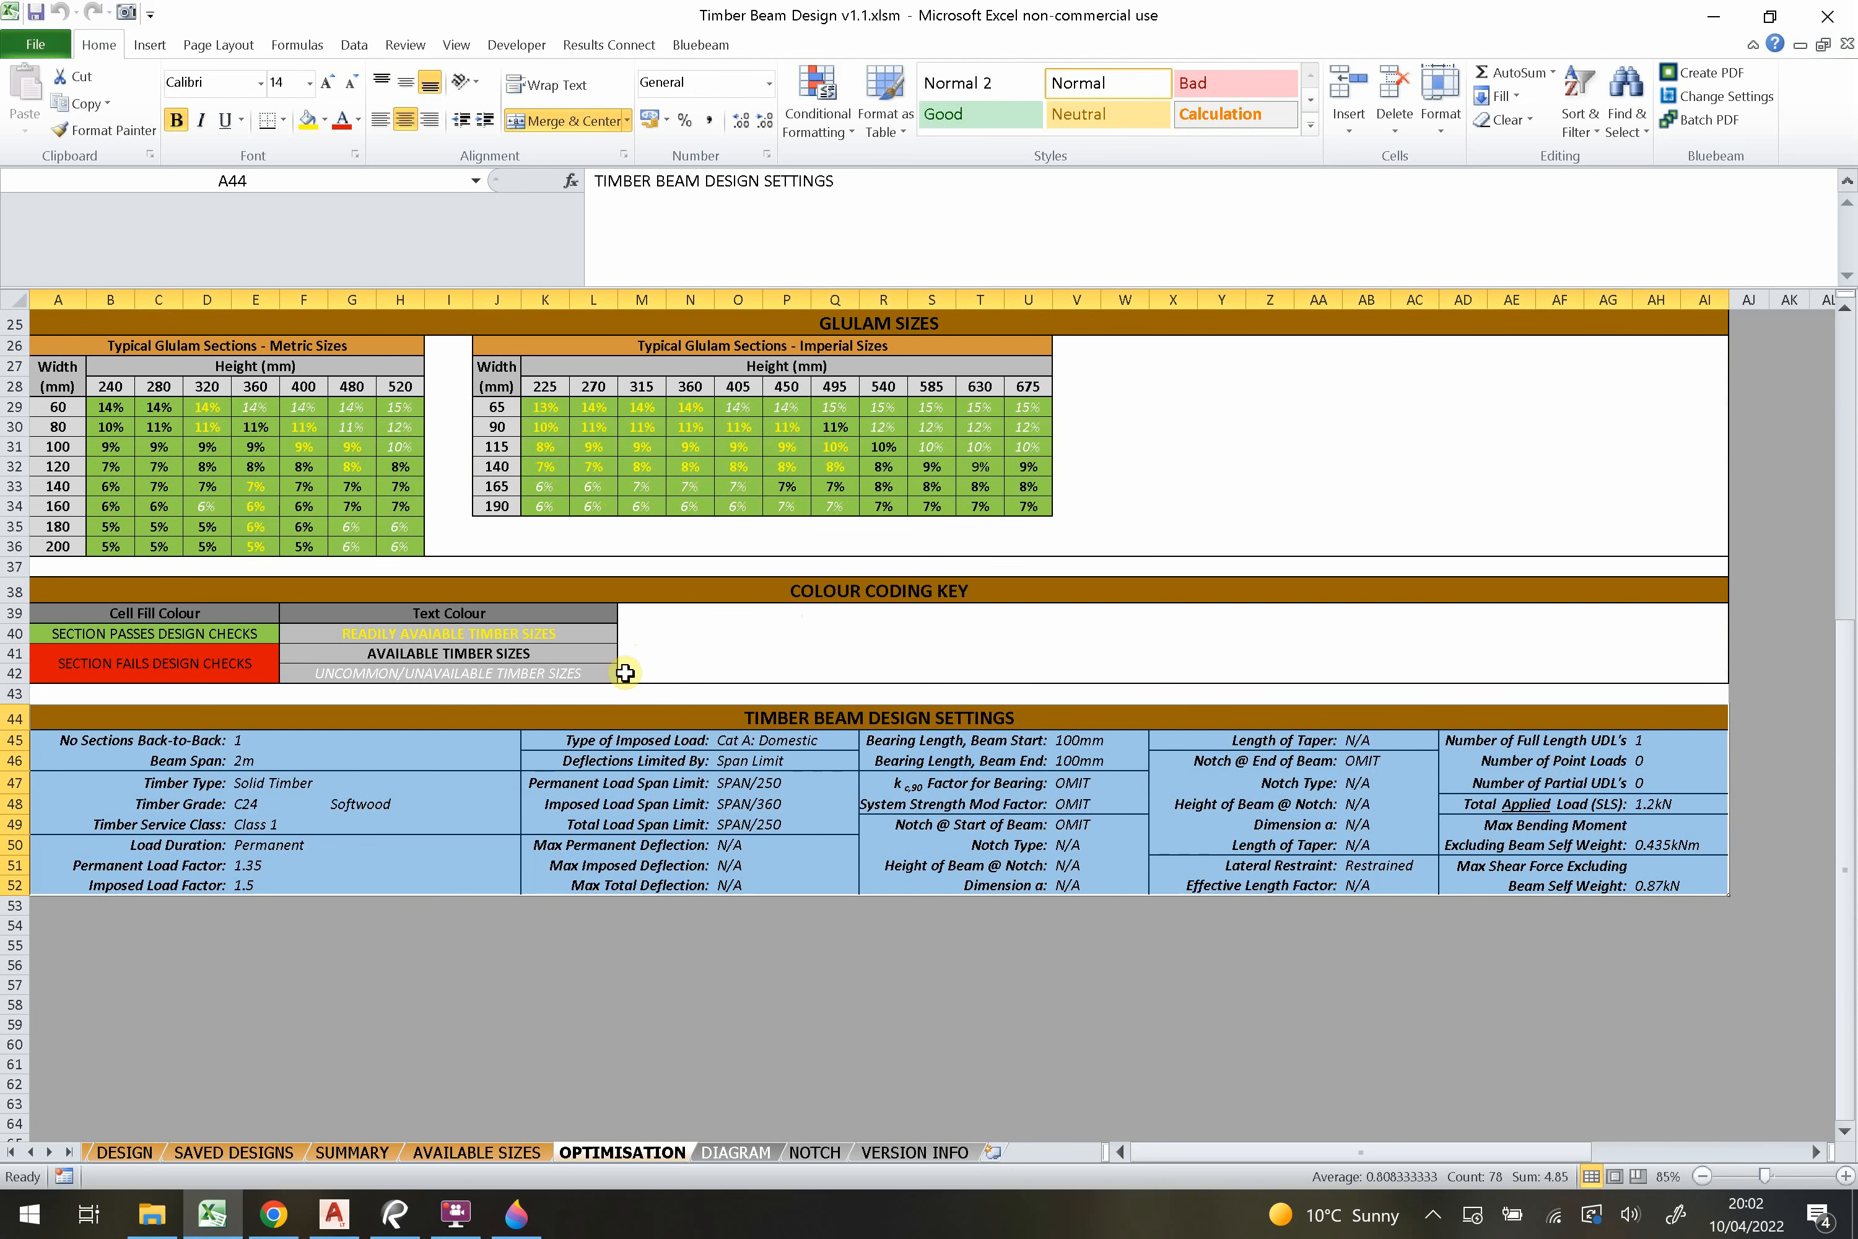
pyautogui.click(236, 782)
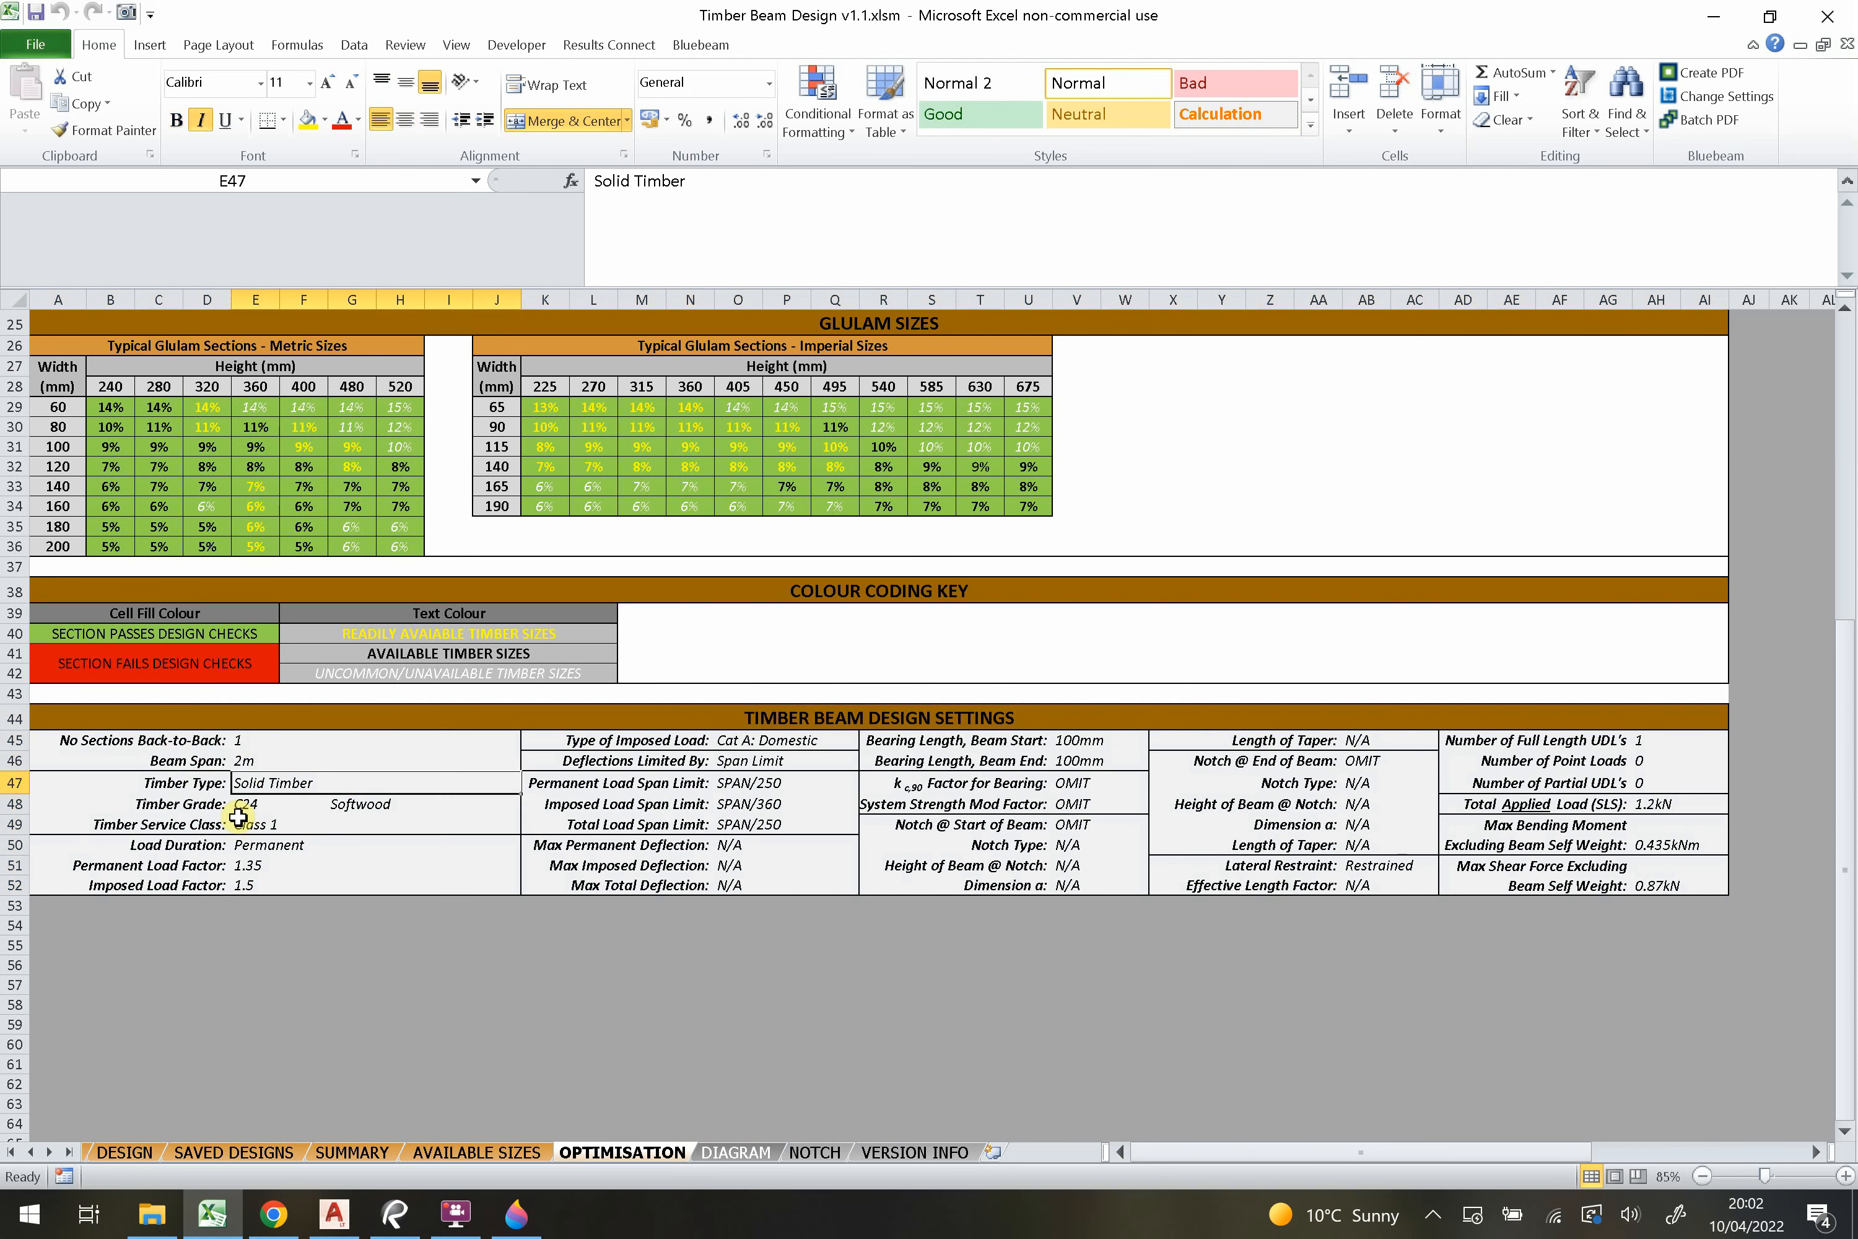
pyautogui.click(300, 848)
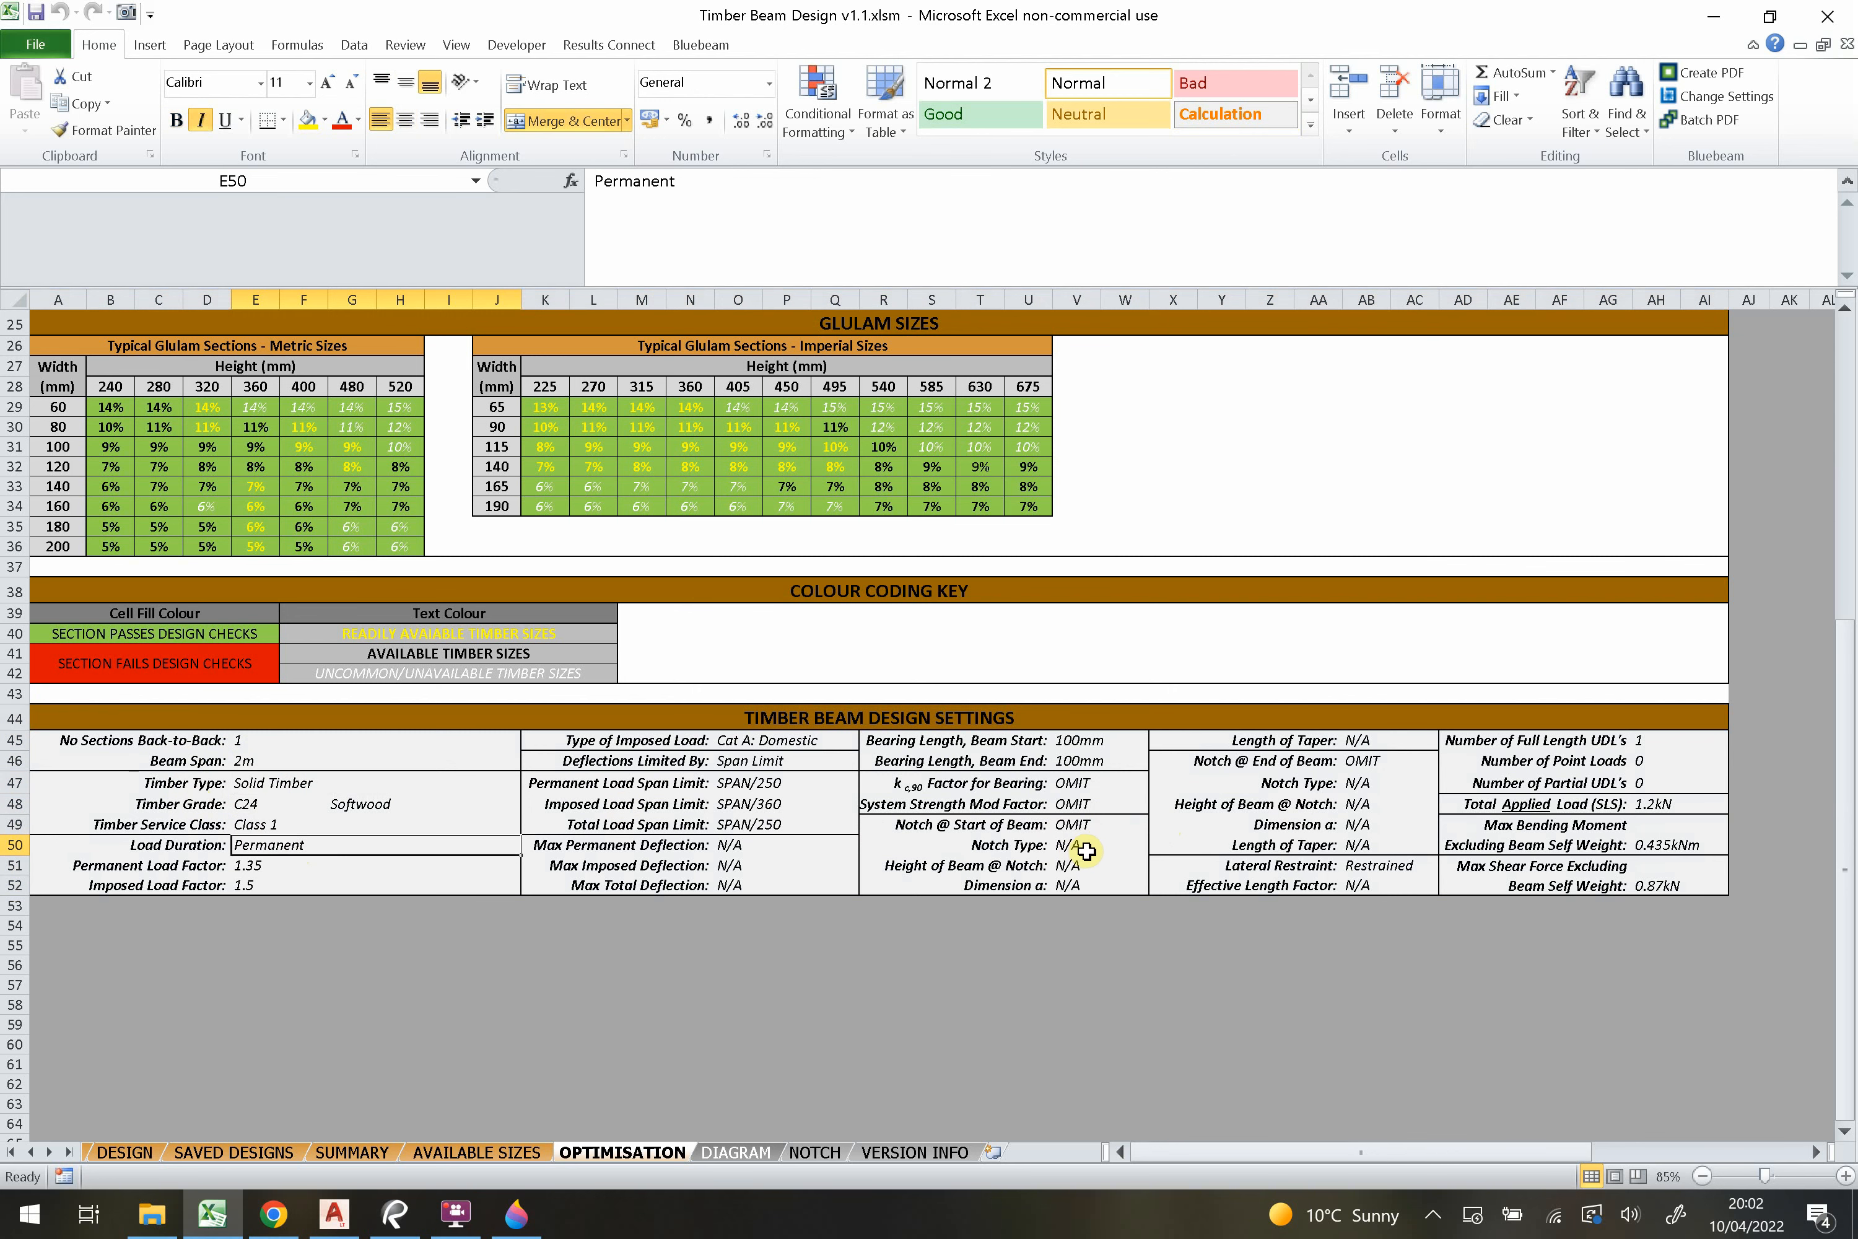
# Set the CONDITIONAL FORMATTING cell beside the OPTIMISATION tables to OFF.
pyautogui.scroll(8, 1086, 851)
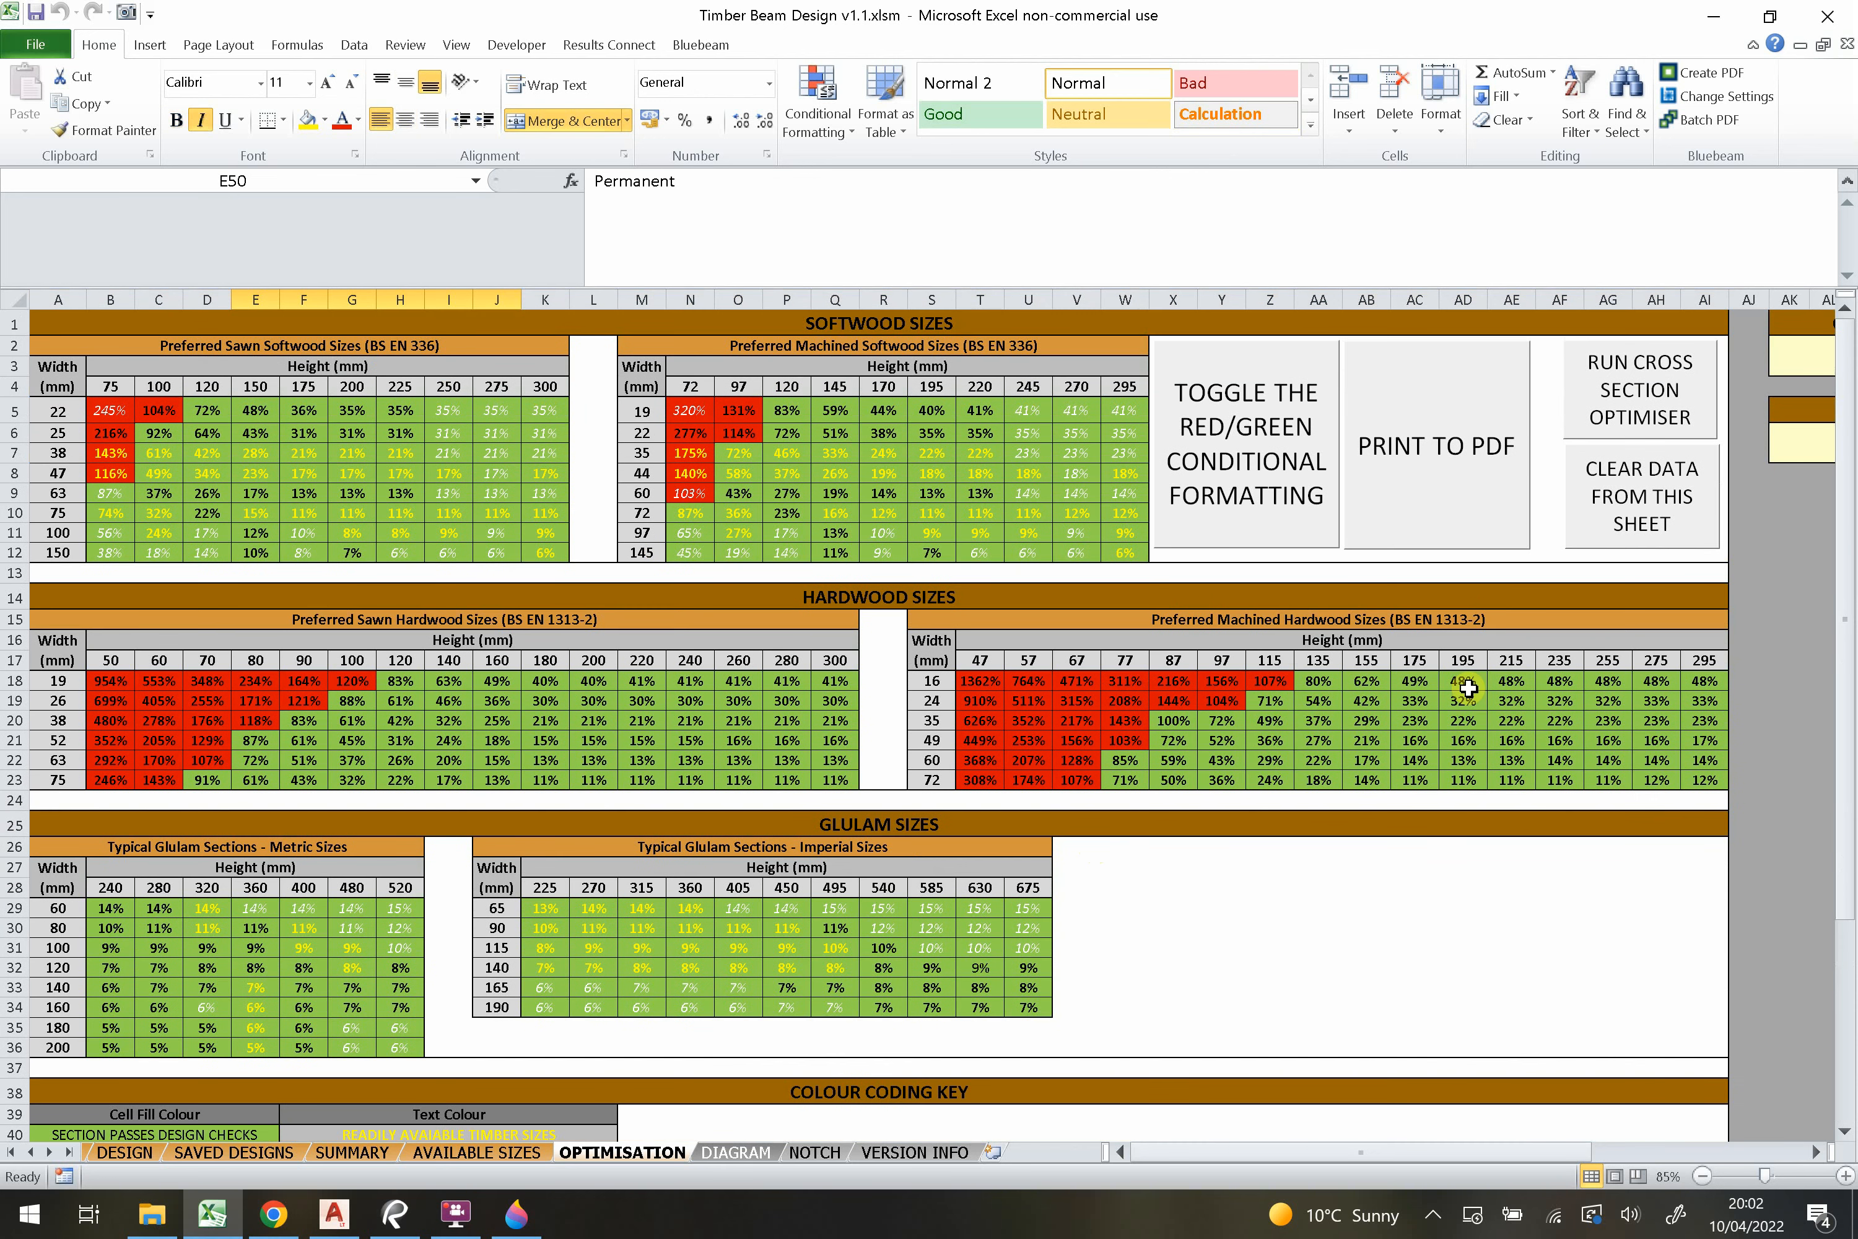
pyautogui.moveTo(1298, 1151); pyautogui.dragTo(1423, 1141)
pyautogui.click(1542, 445)
pyautogui.click(1547, 363)
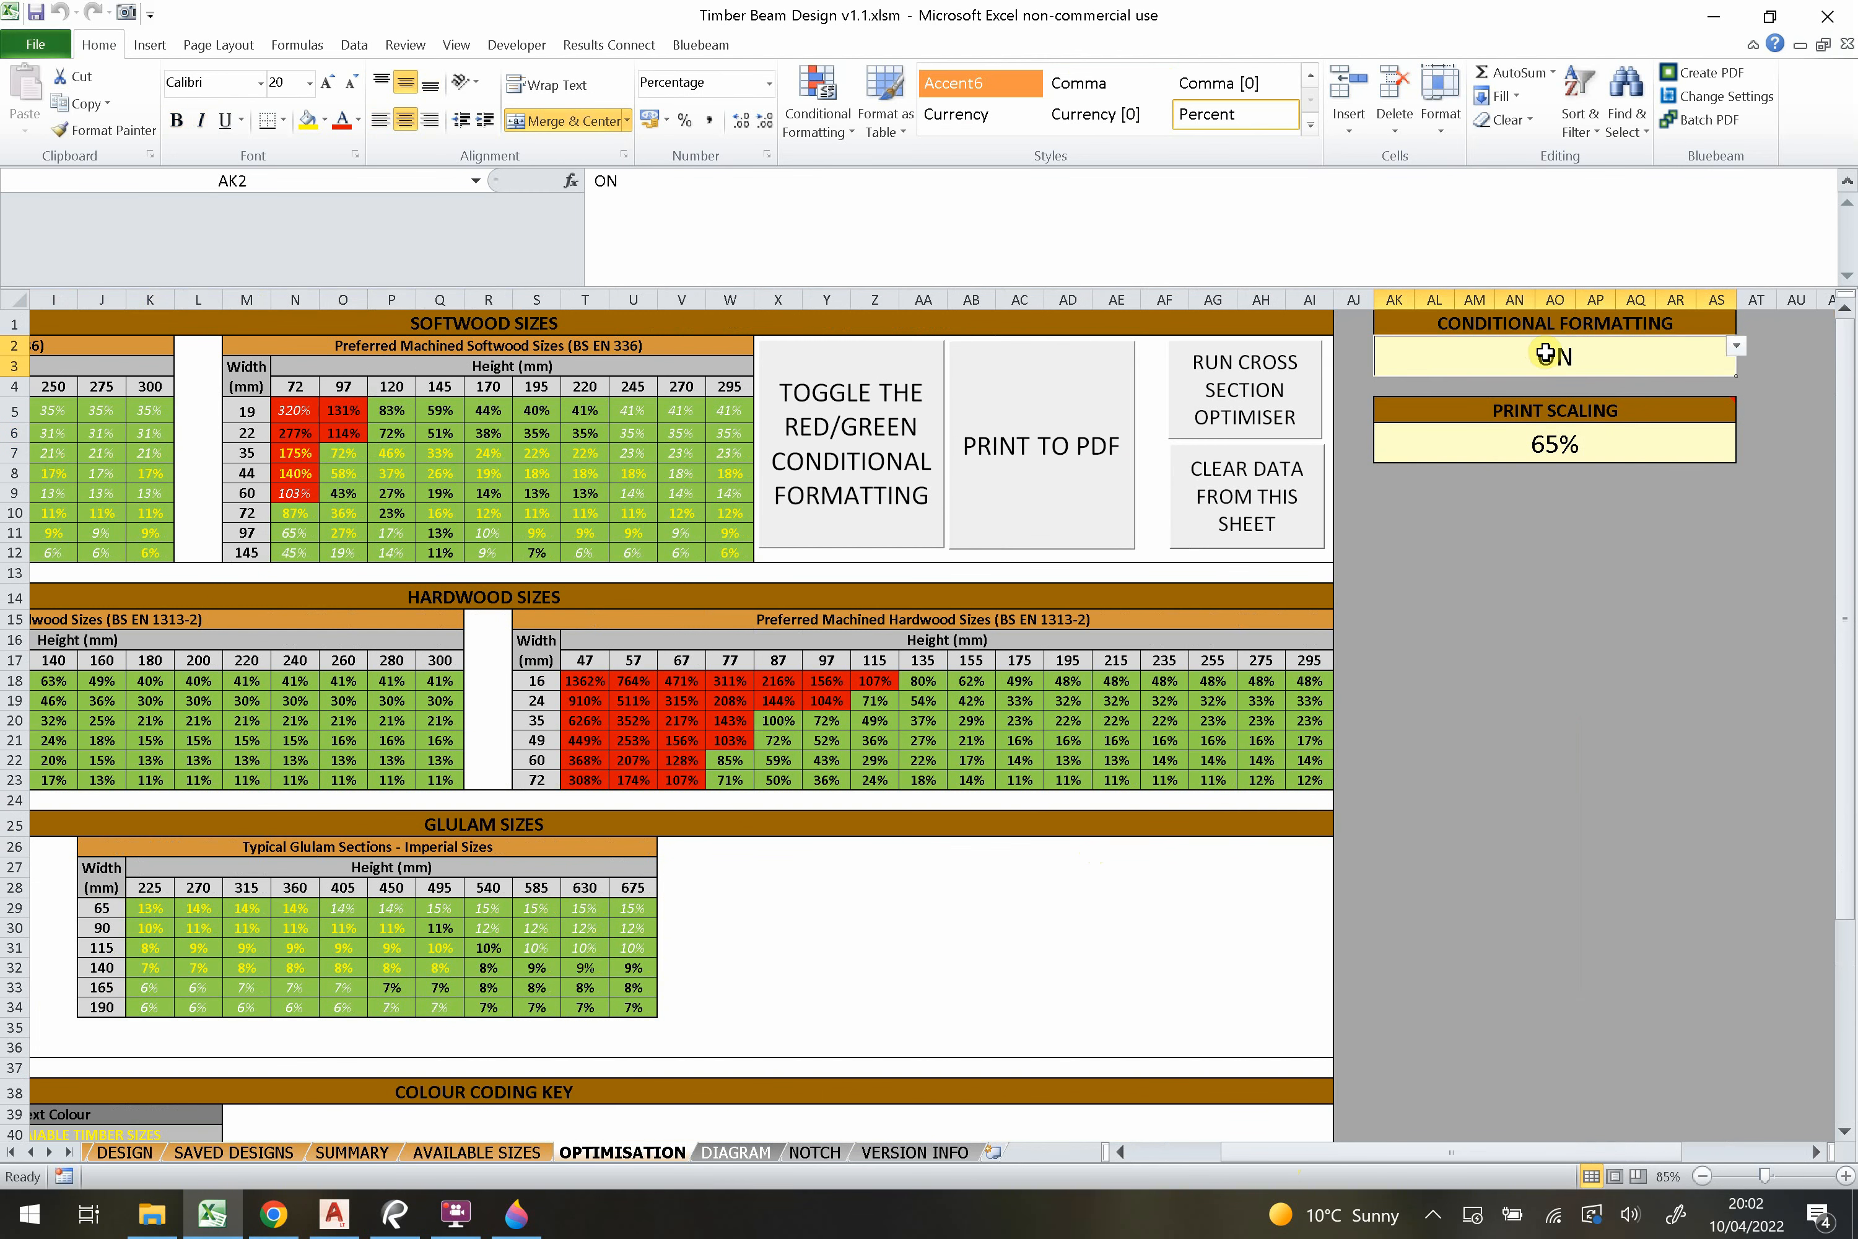
pyautogui.click(1737, 345)
pyautogui.click(1605, 376)
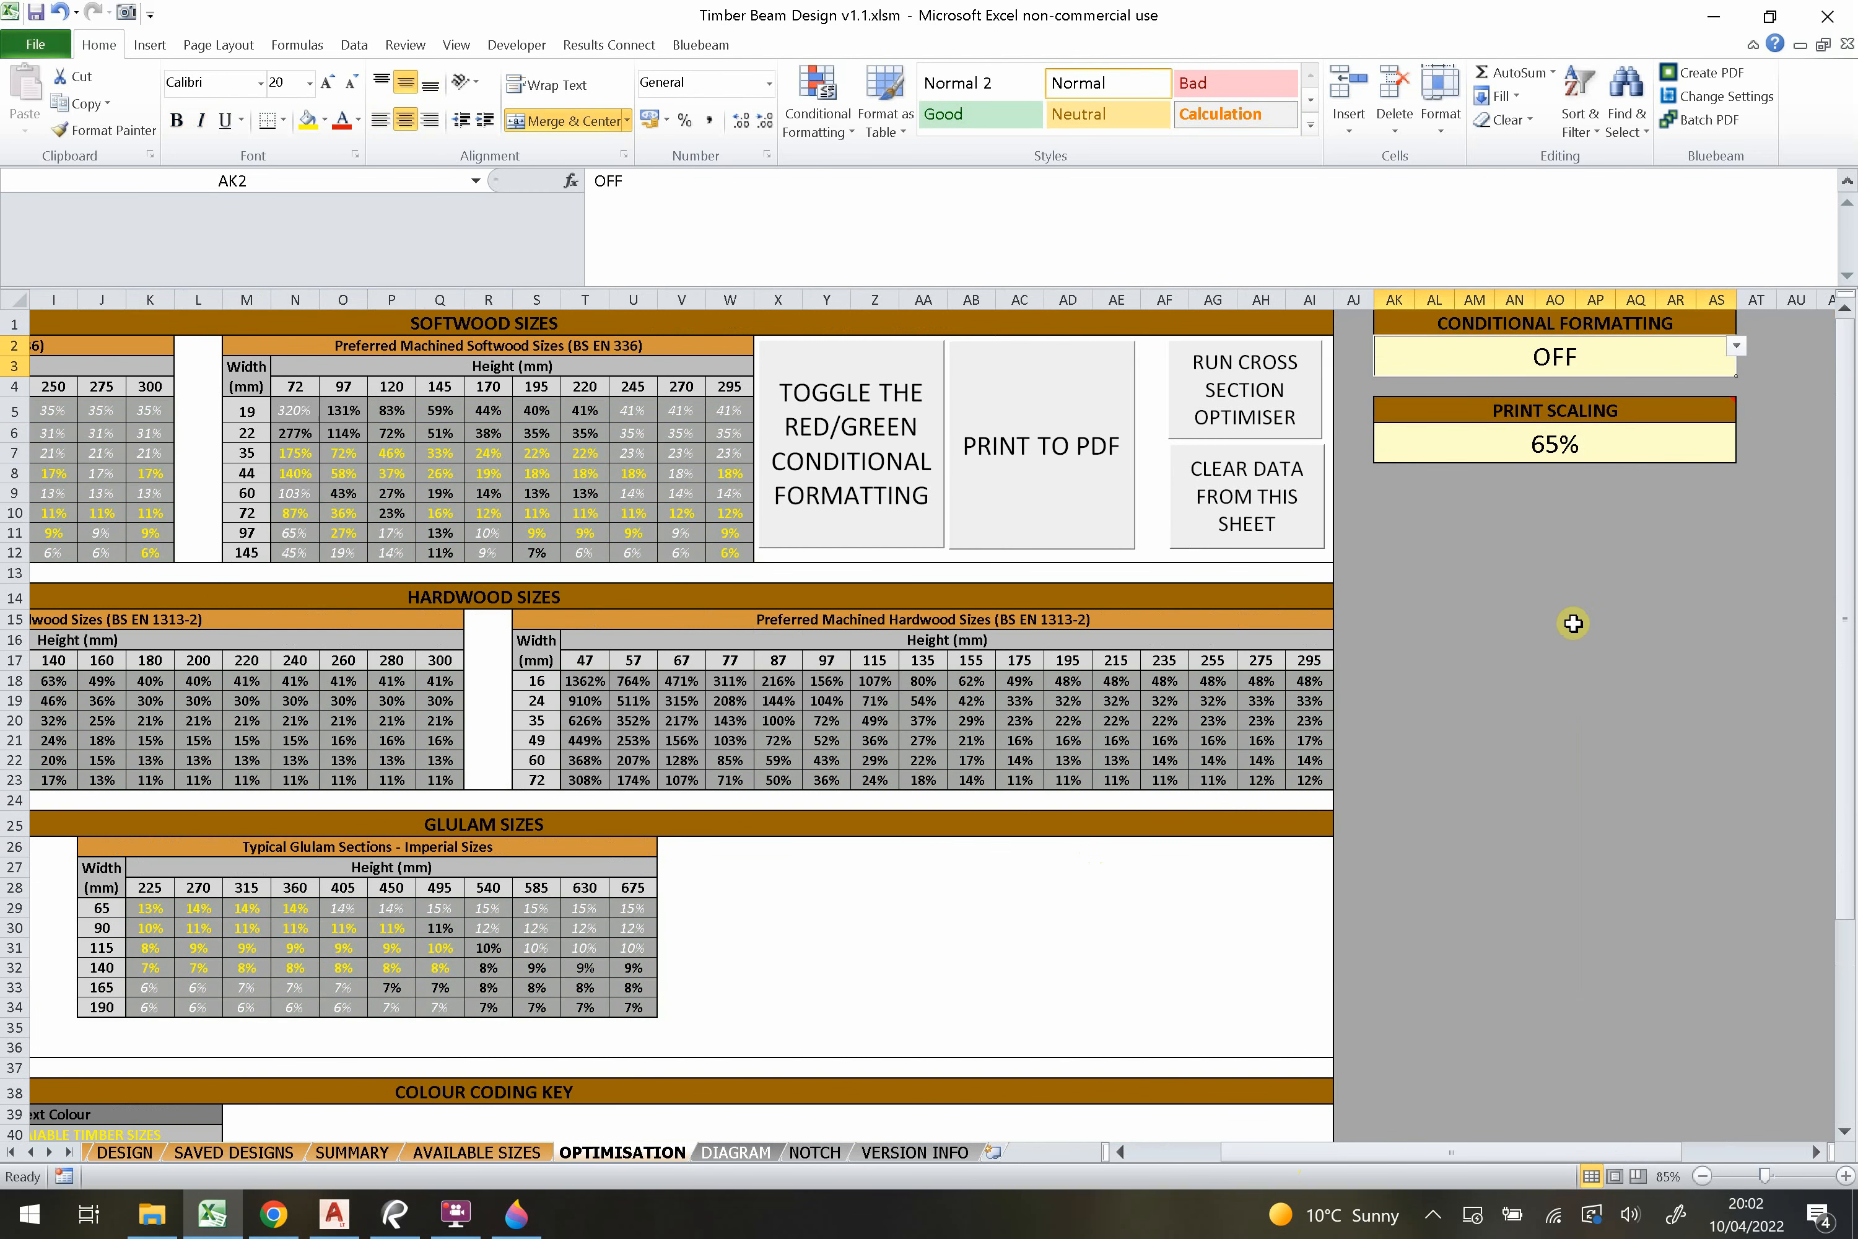
# Toggle the red/green conditional formatting back to ON for the size tables.
pyautogui.click(1559, 620)
pyautogui.click(868, 428)
pyautogui.click(865, 429)
pyautogui.click(866, 429)
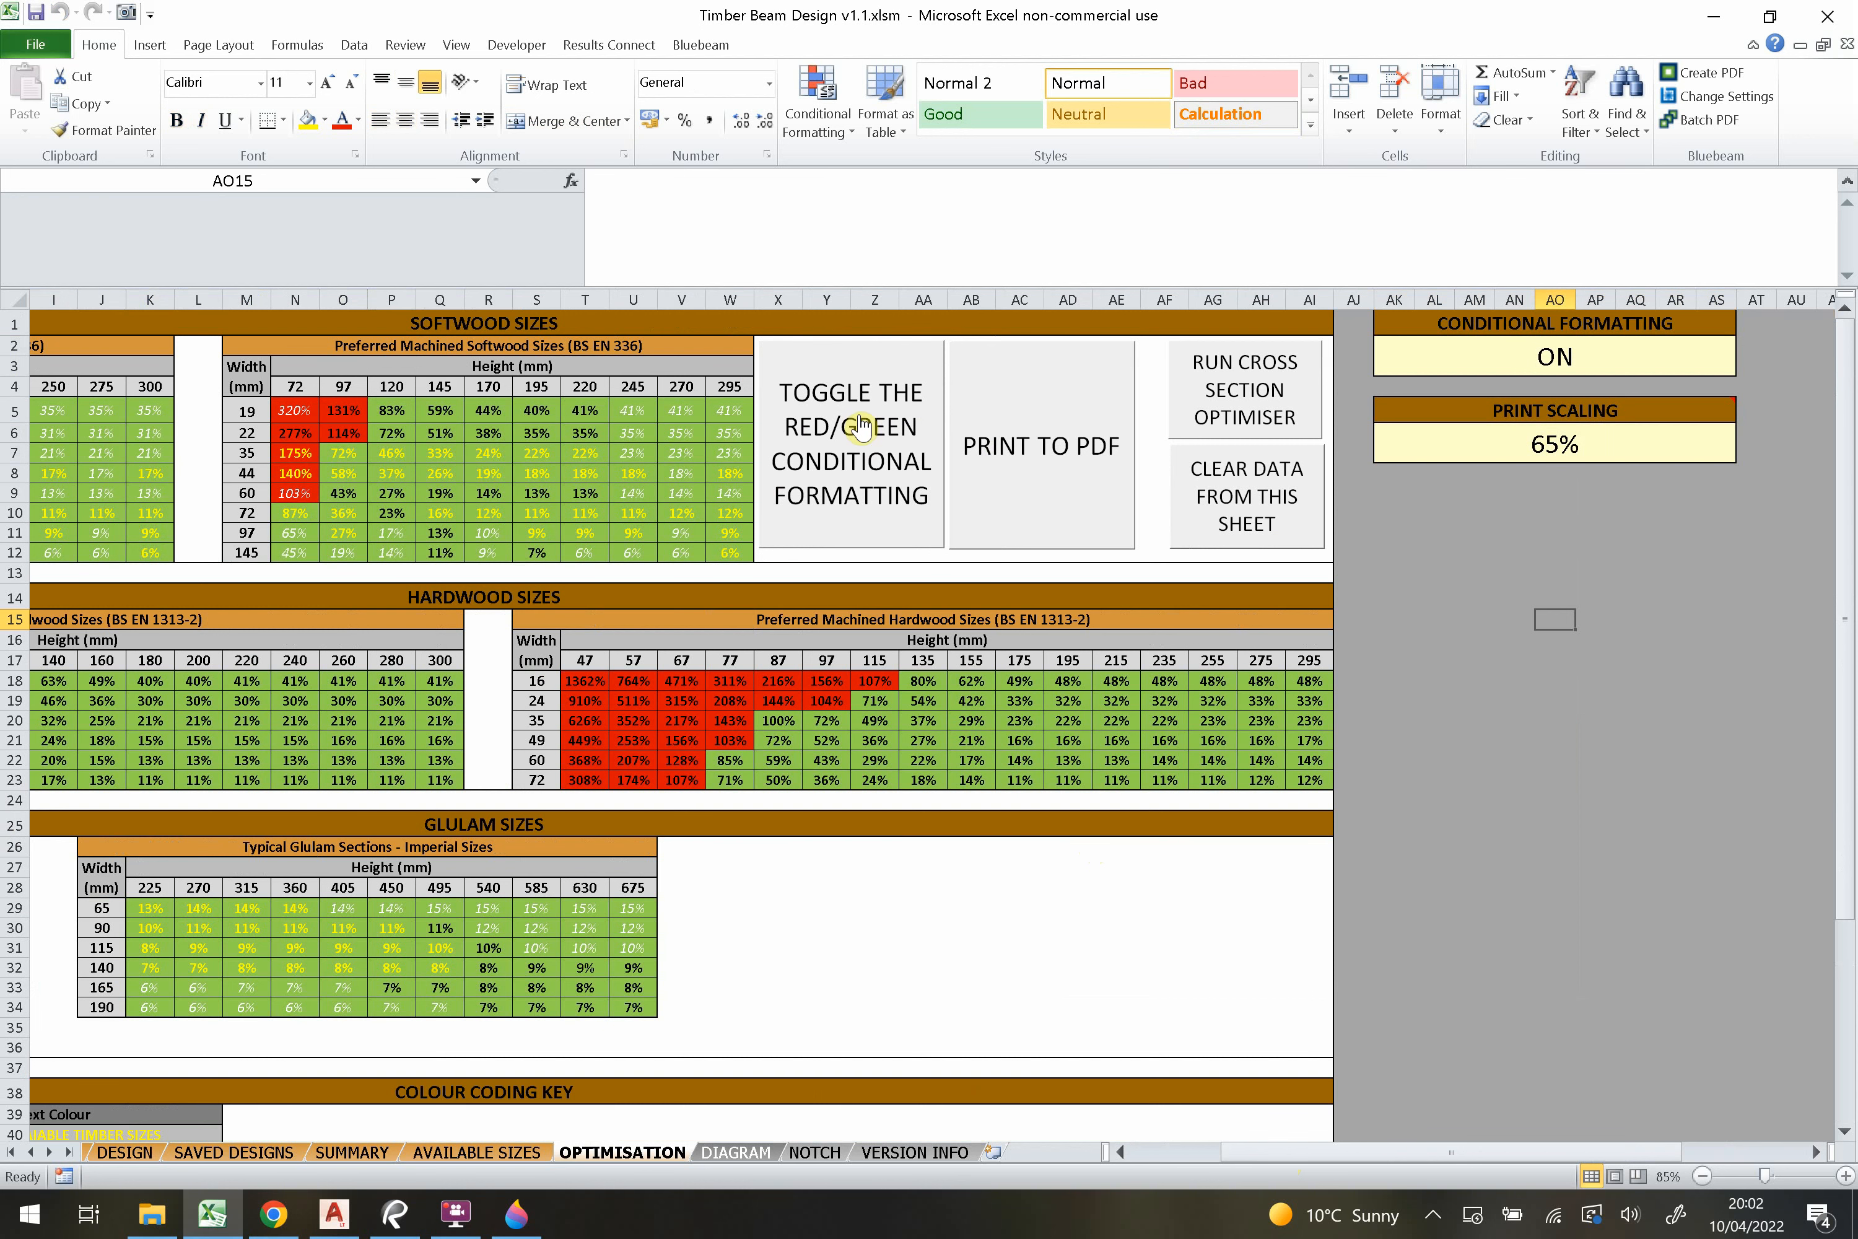
pyautogui.click(1623, 660)
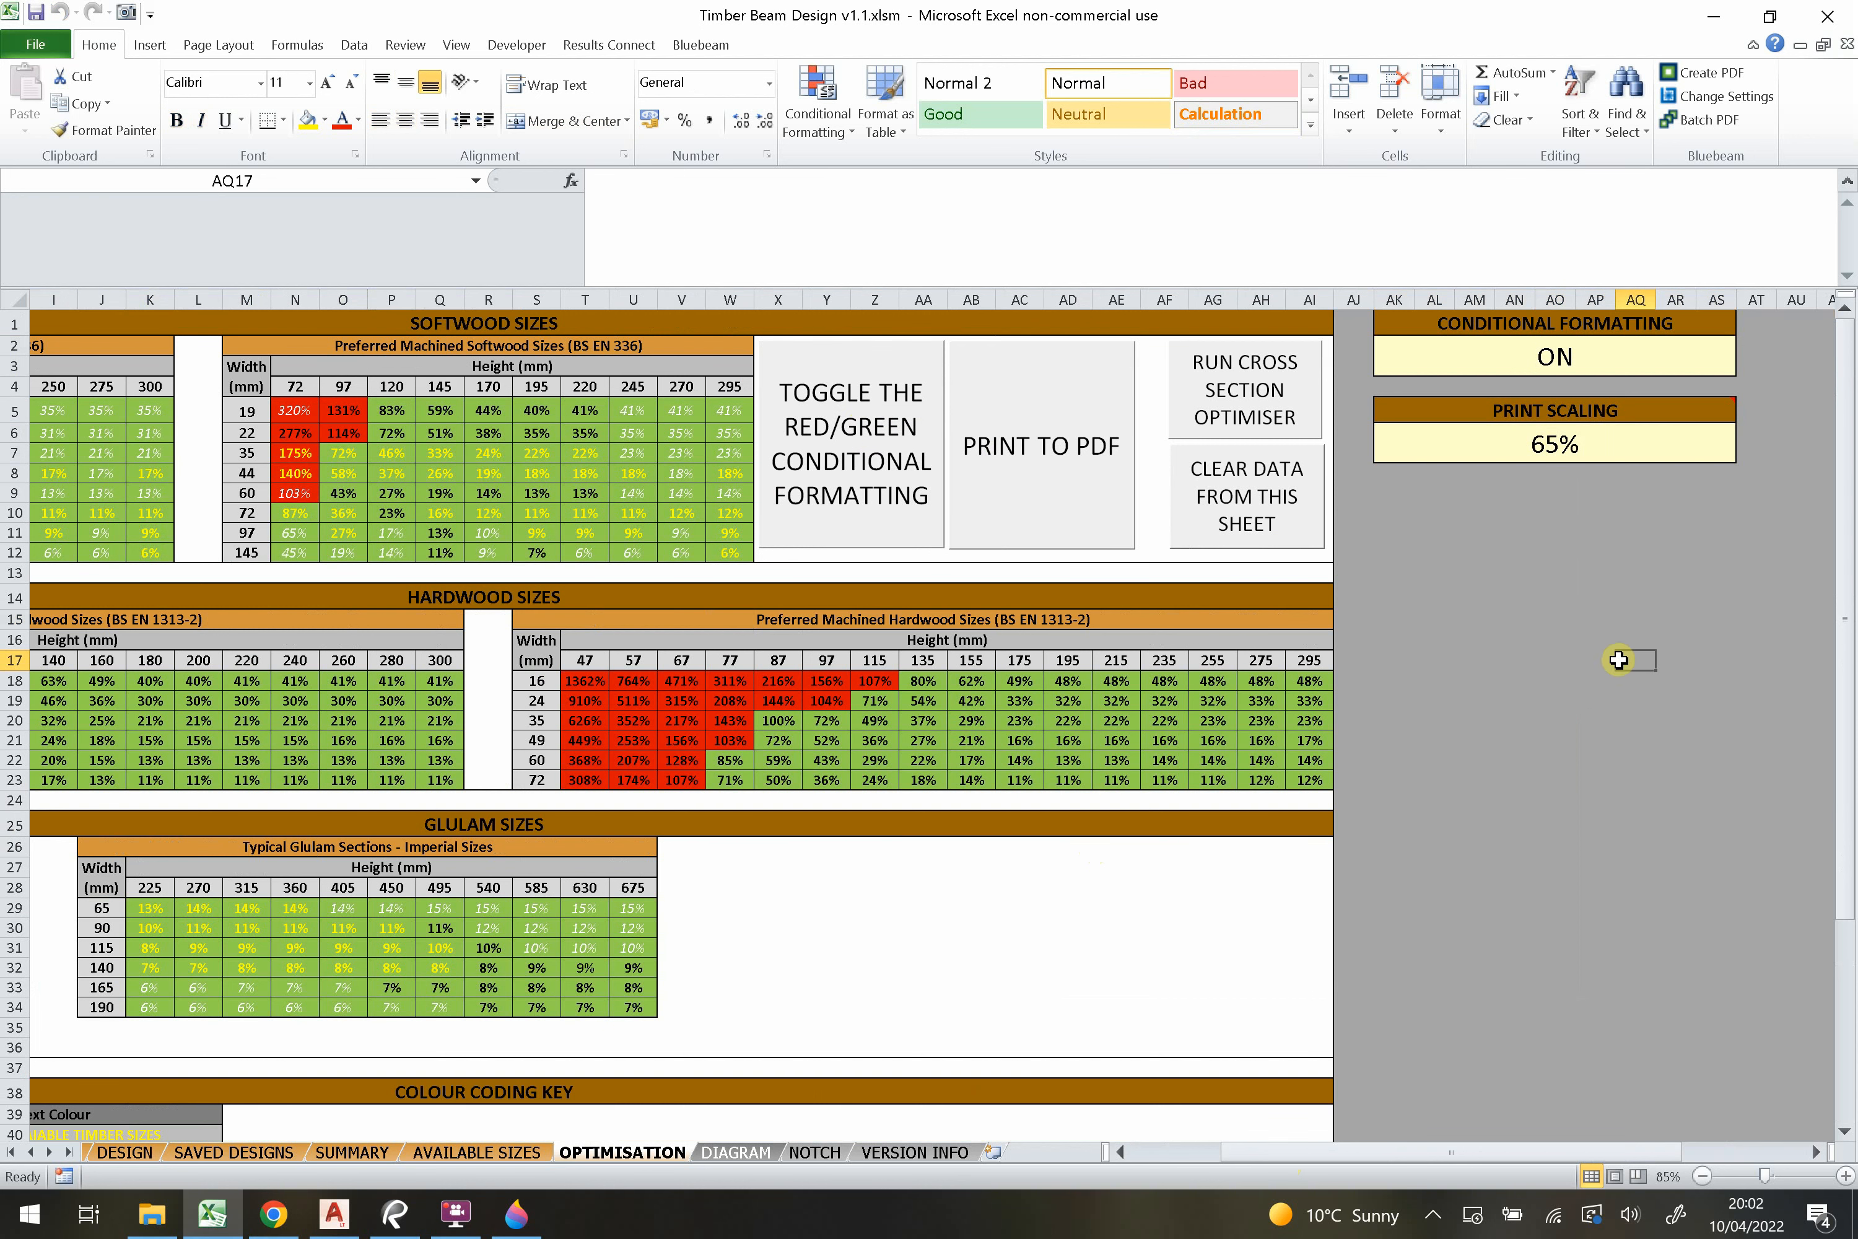
# Clear all optimiser results from the OPTIMISATION sheet and confirm the deletion.
pyautogui.click(1199, 474)
pyautogui.click(967, 678)
pyautogui.click(1395, 719)
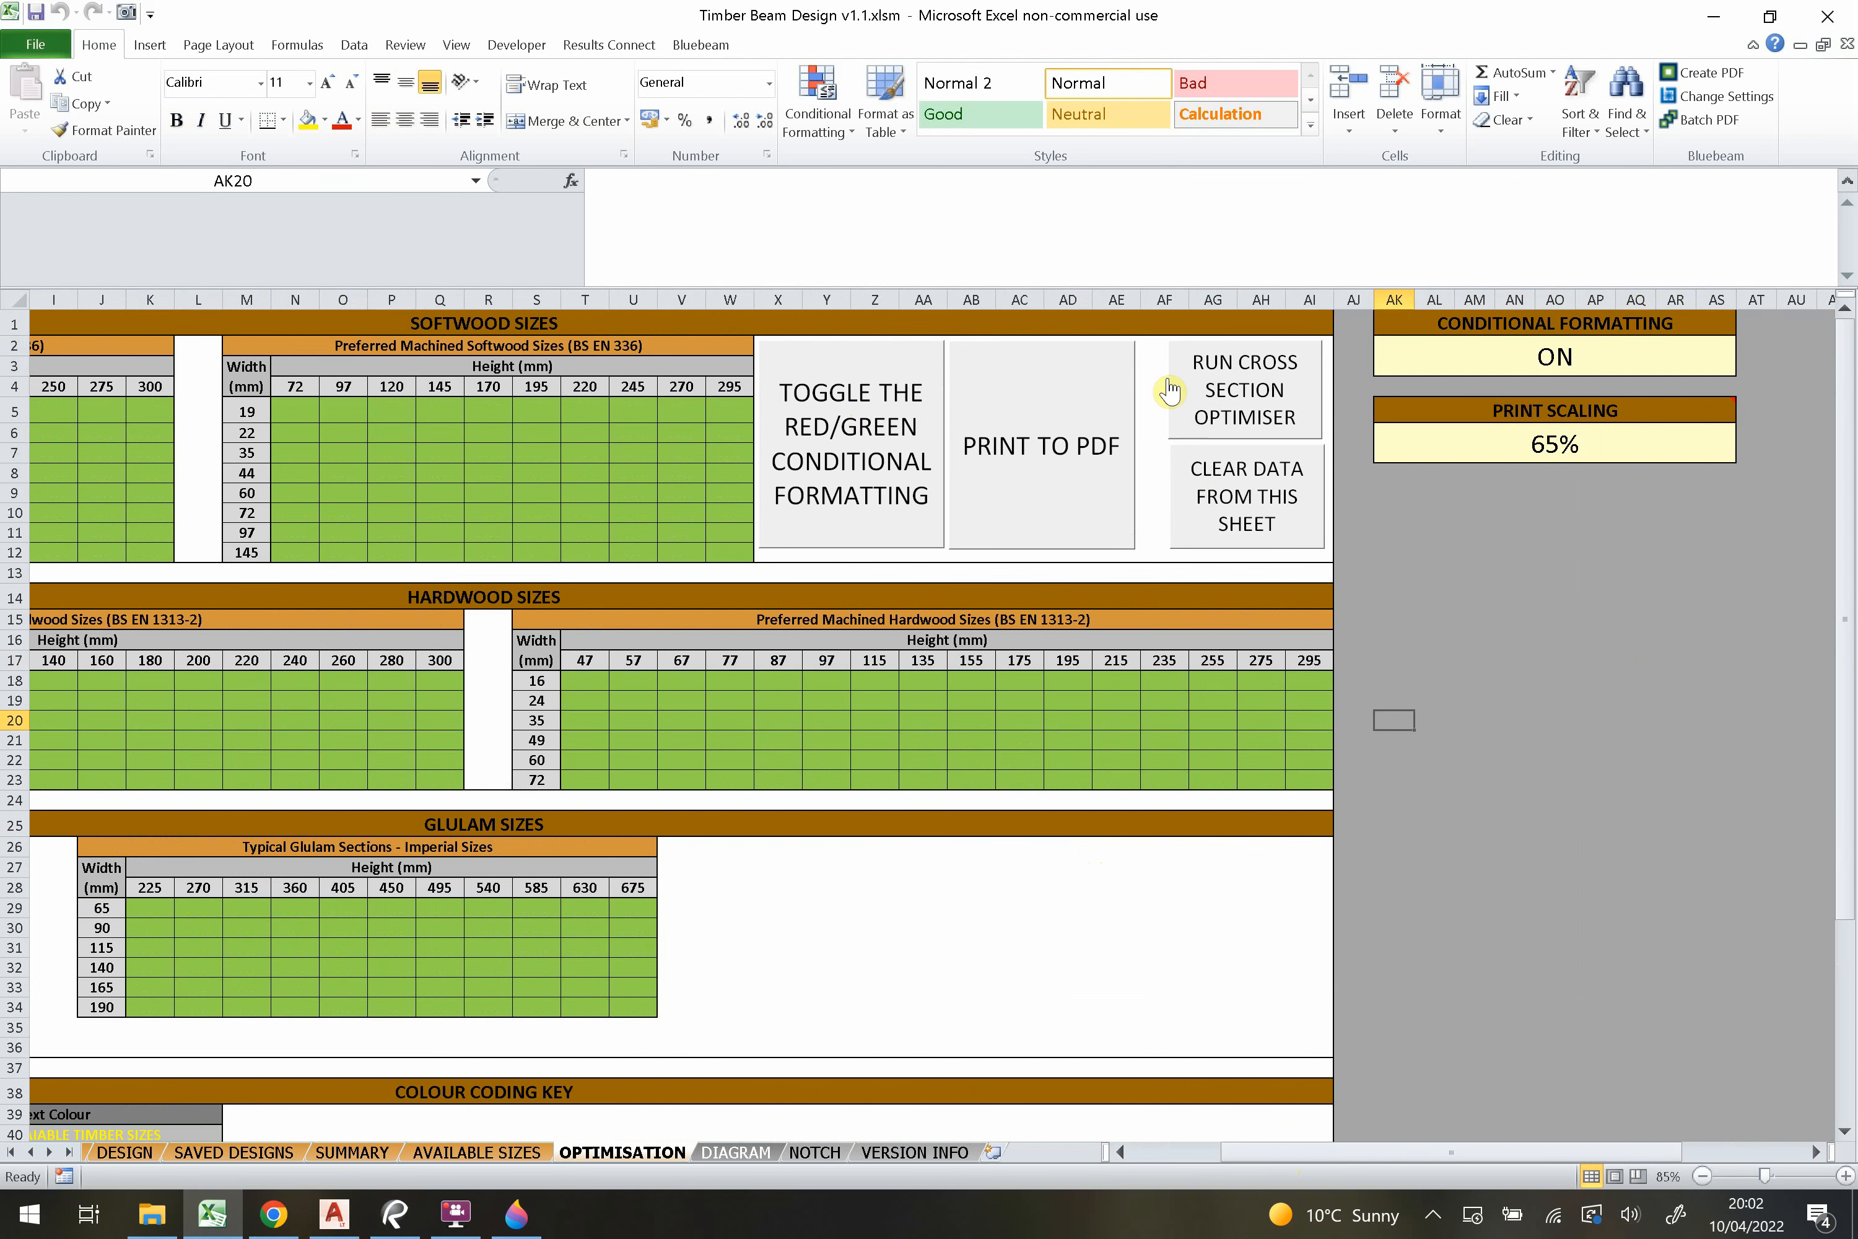
# Start the cross section optimiser from the OPTIMISATION sheet and decline to continue with the run.
pyautogui.click(1248, 392)
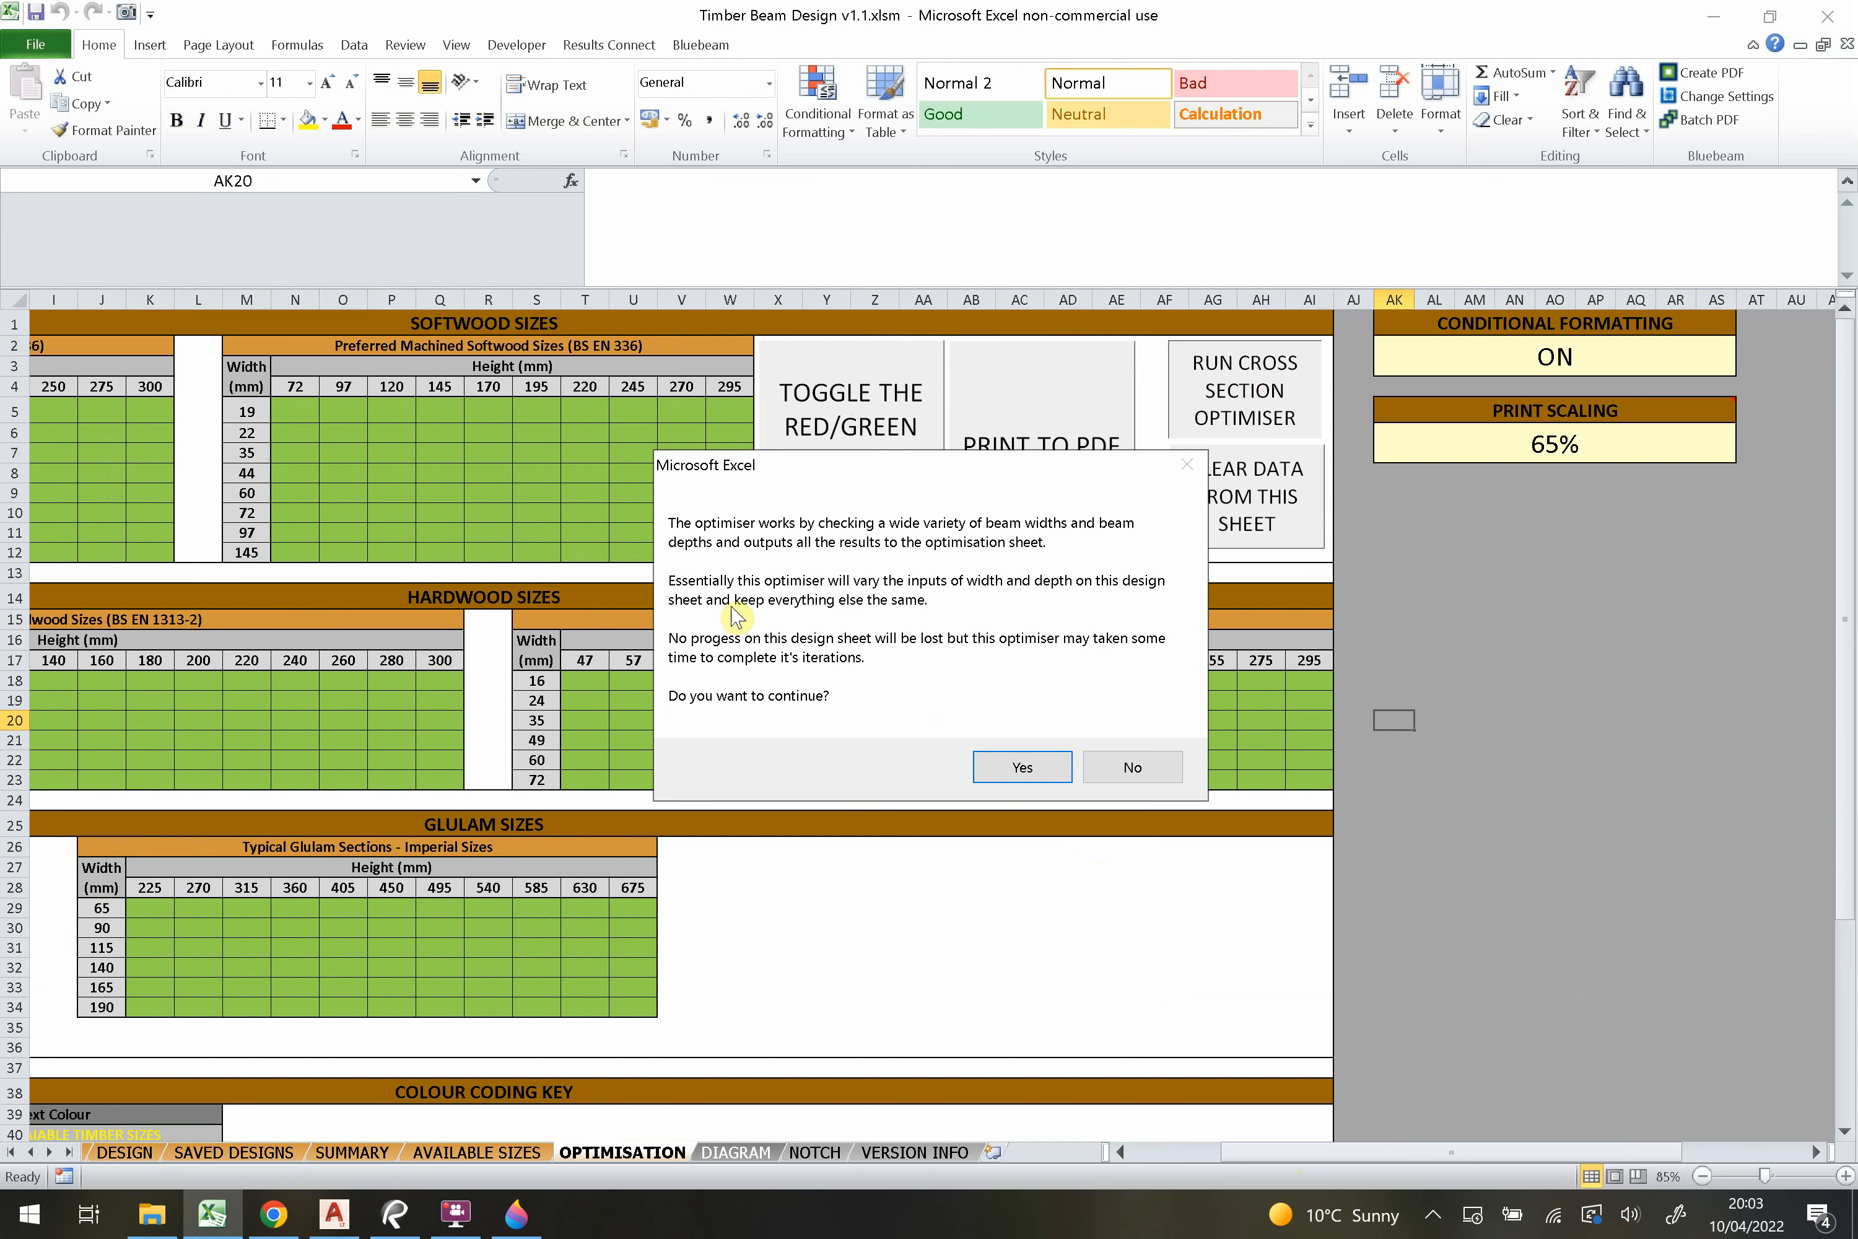
pyautogui.click(1130, 768)
pyautogui.moveTo(1435, 680); pyautogui.dragTo(1394, 681)
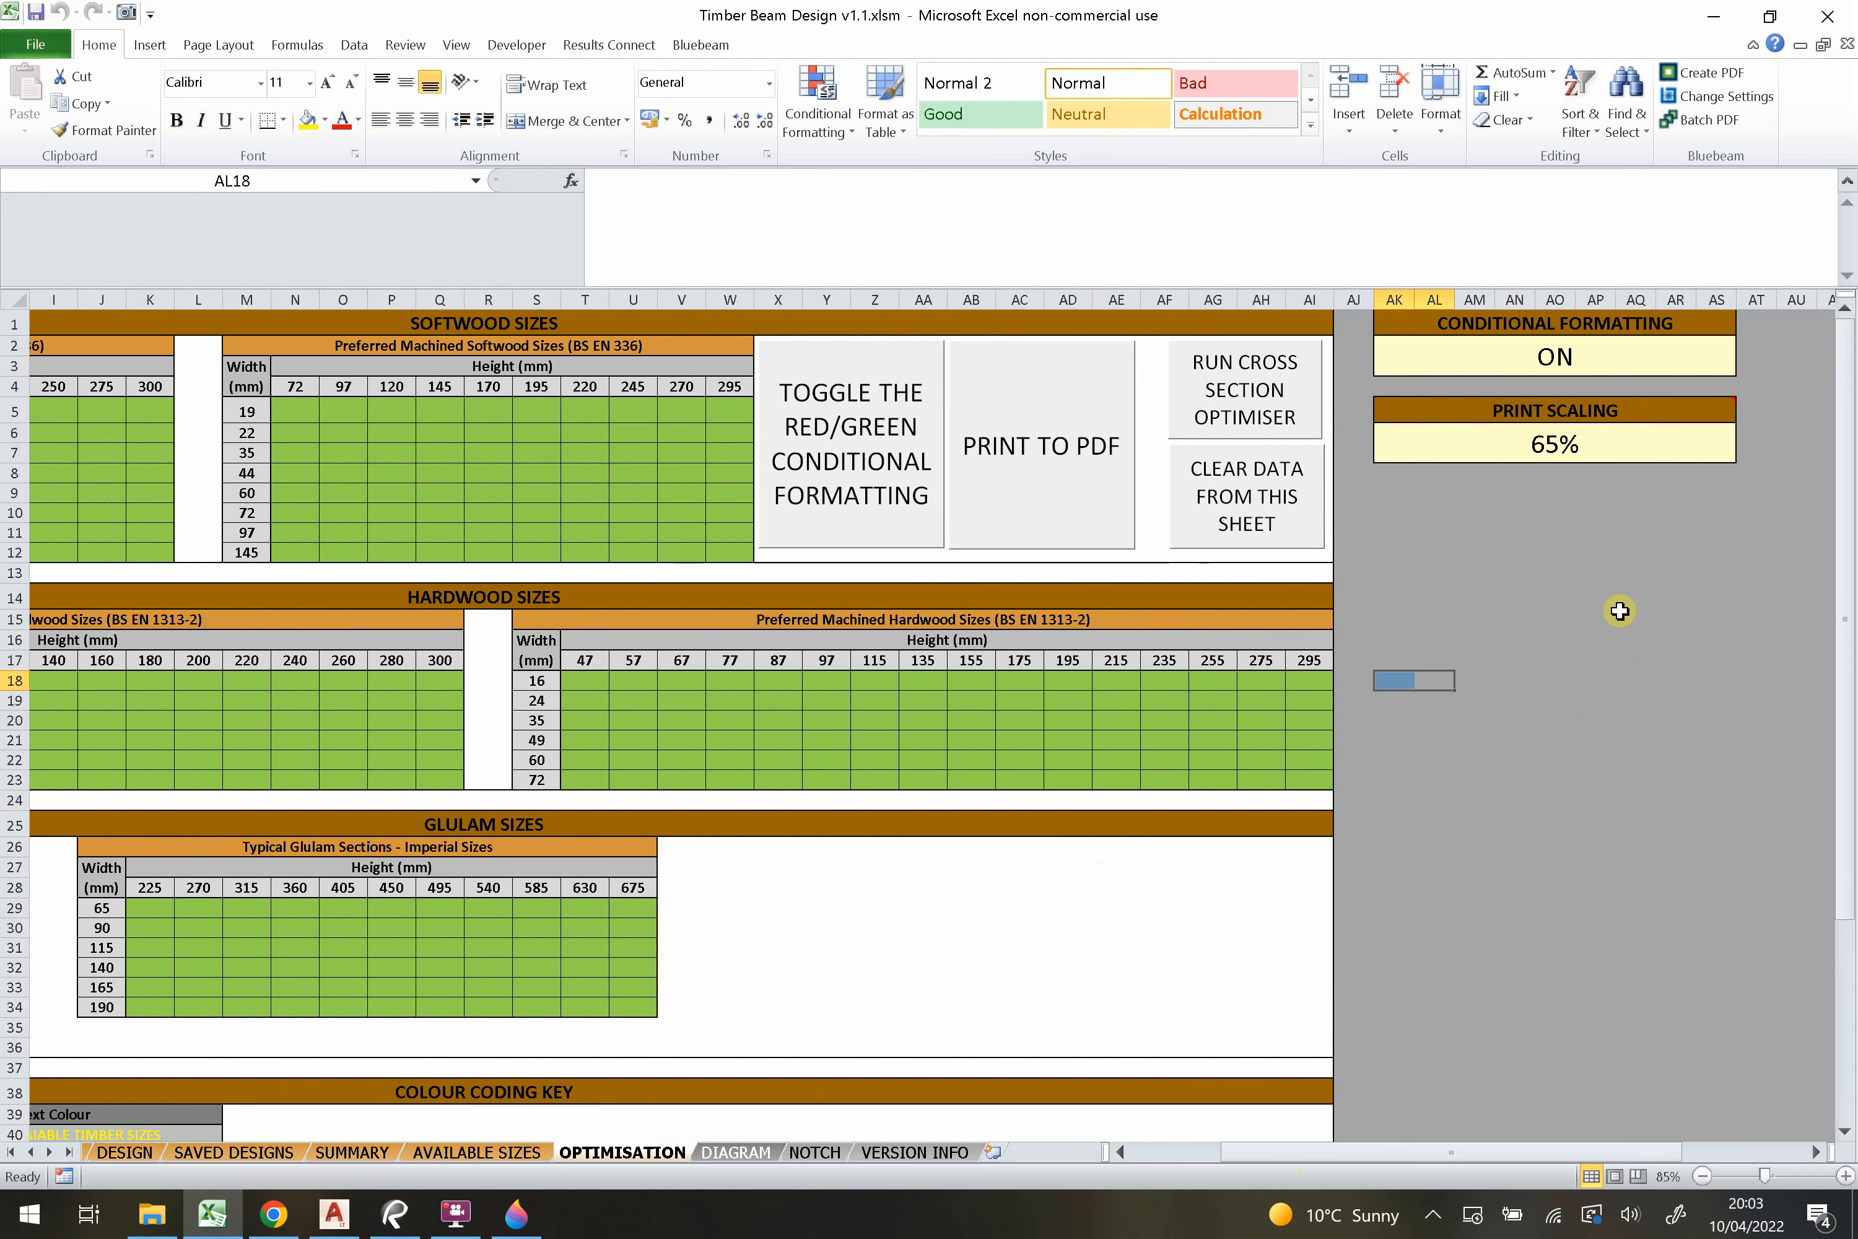
# Compare the cleared OPTIMISATION tables with the preferred softwood and hardwood tables on the AVAILABLE SIZES sheet.
pyautogui.middleClick(1180, 708)
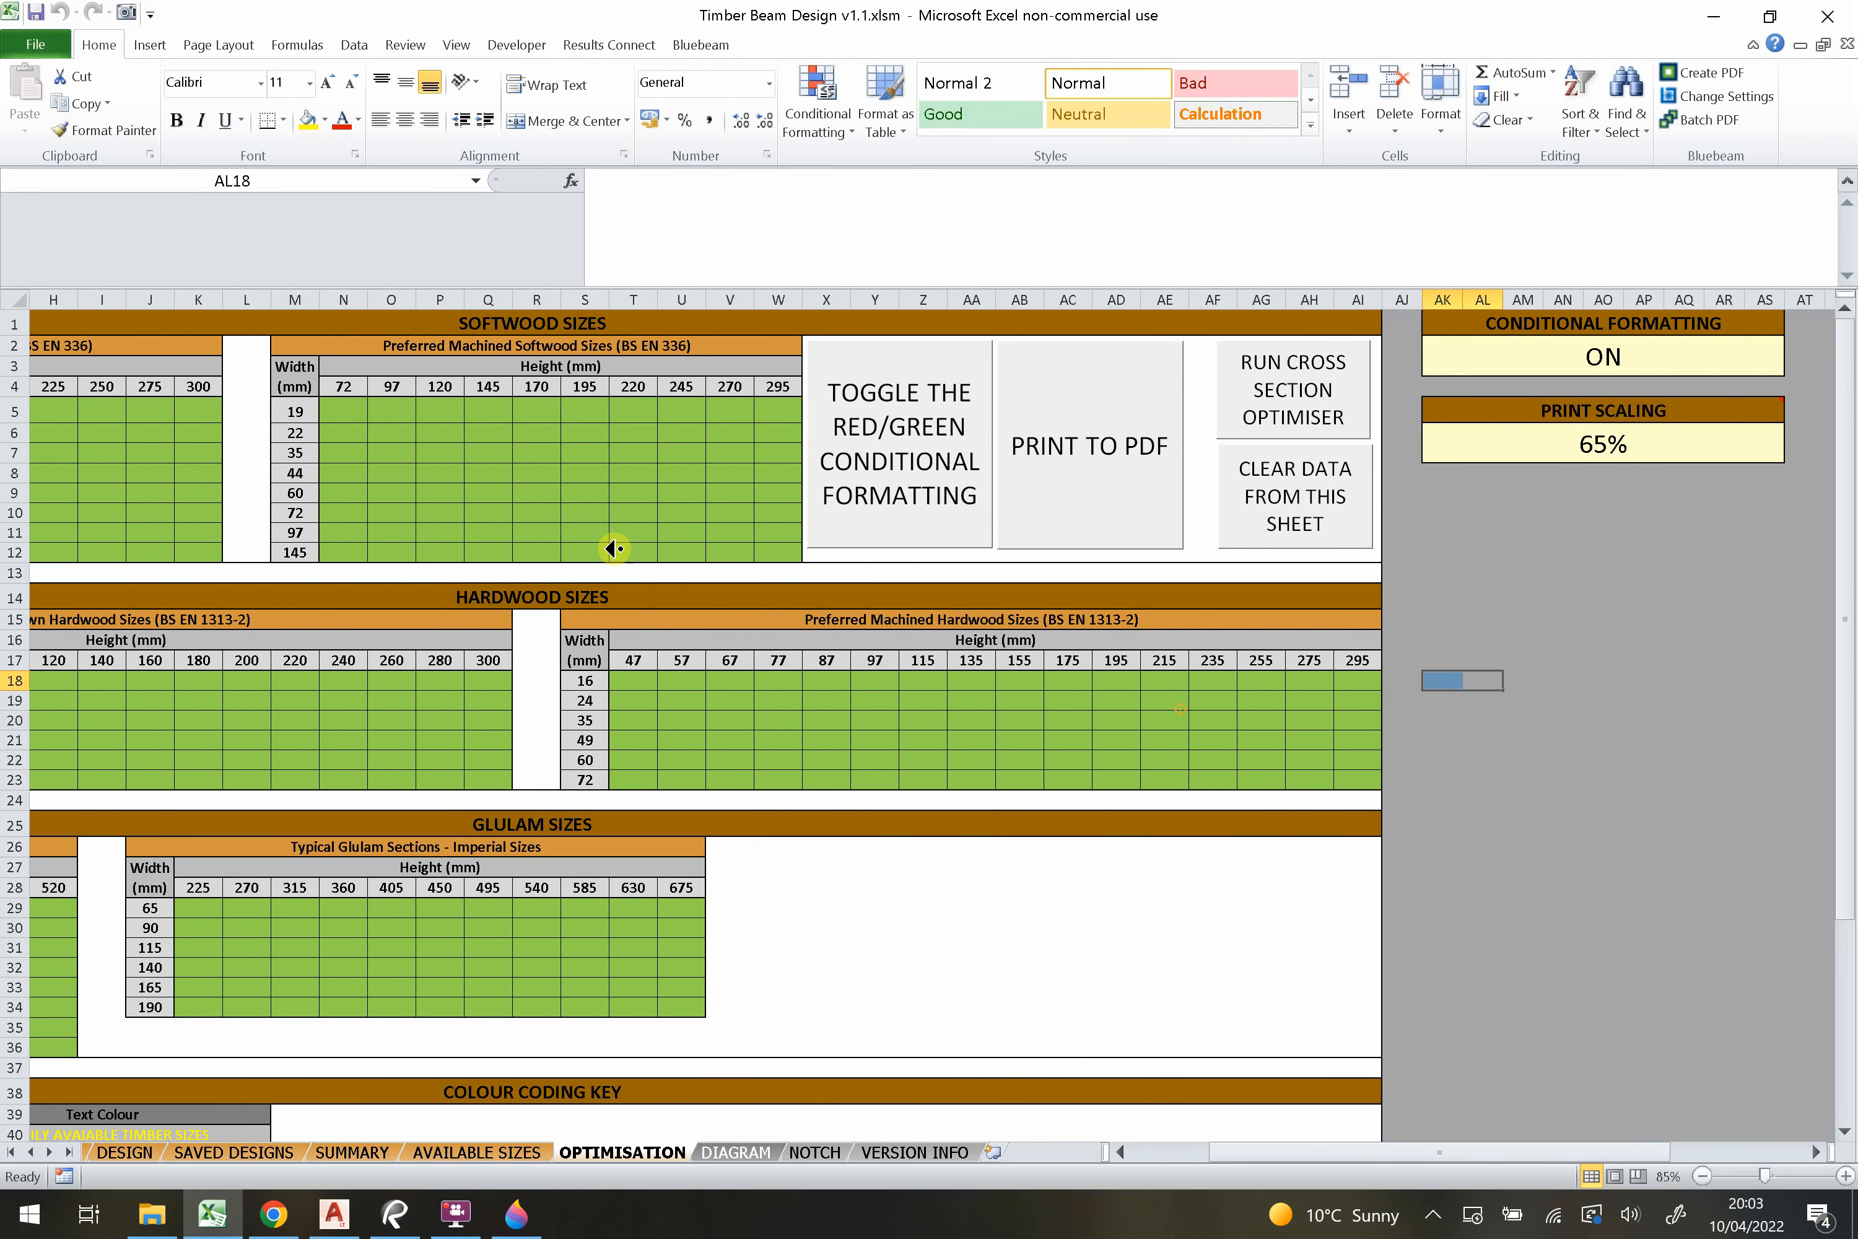
pyautogui.middleClick(609, 549)
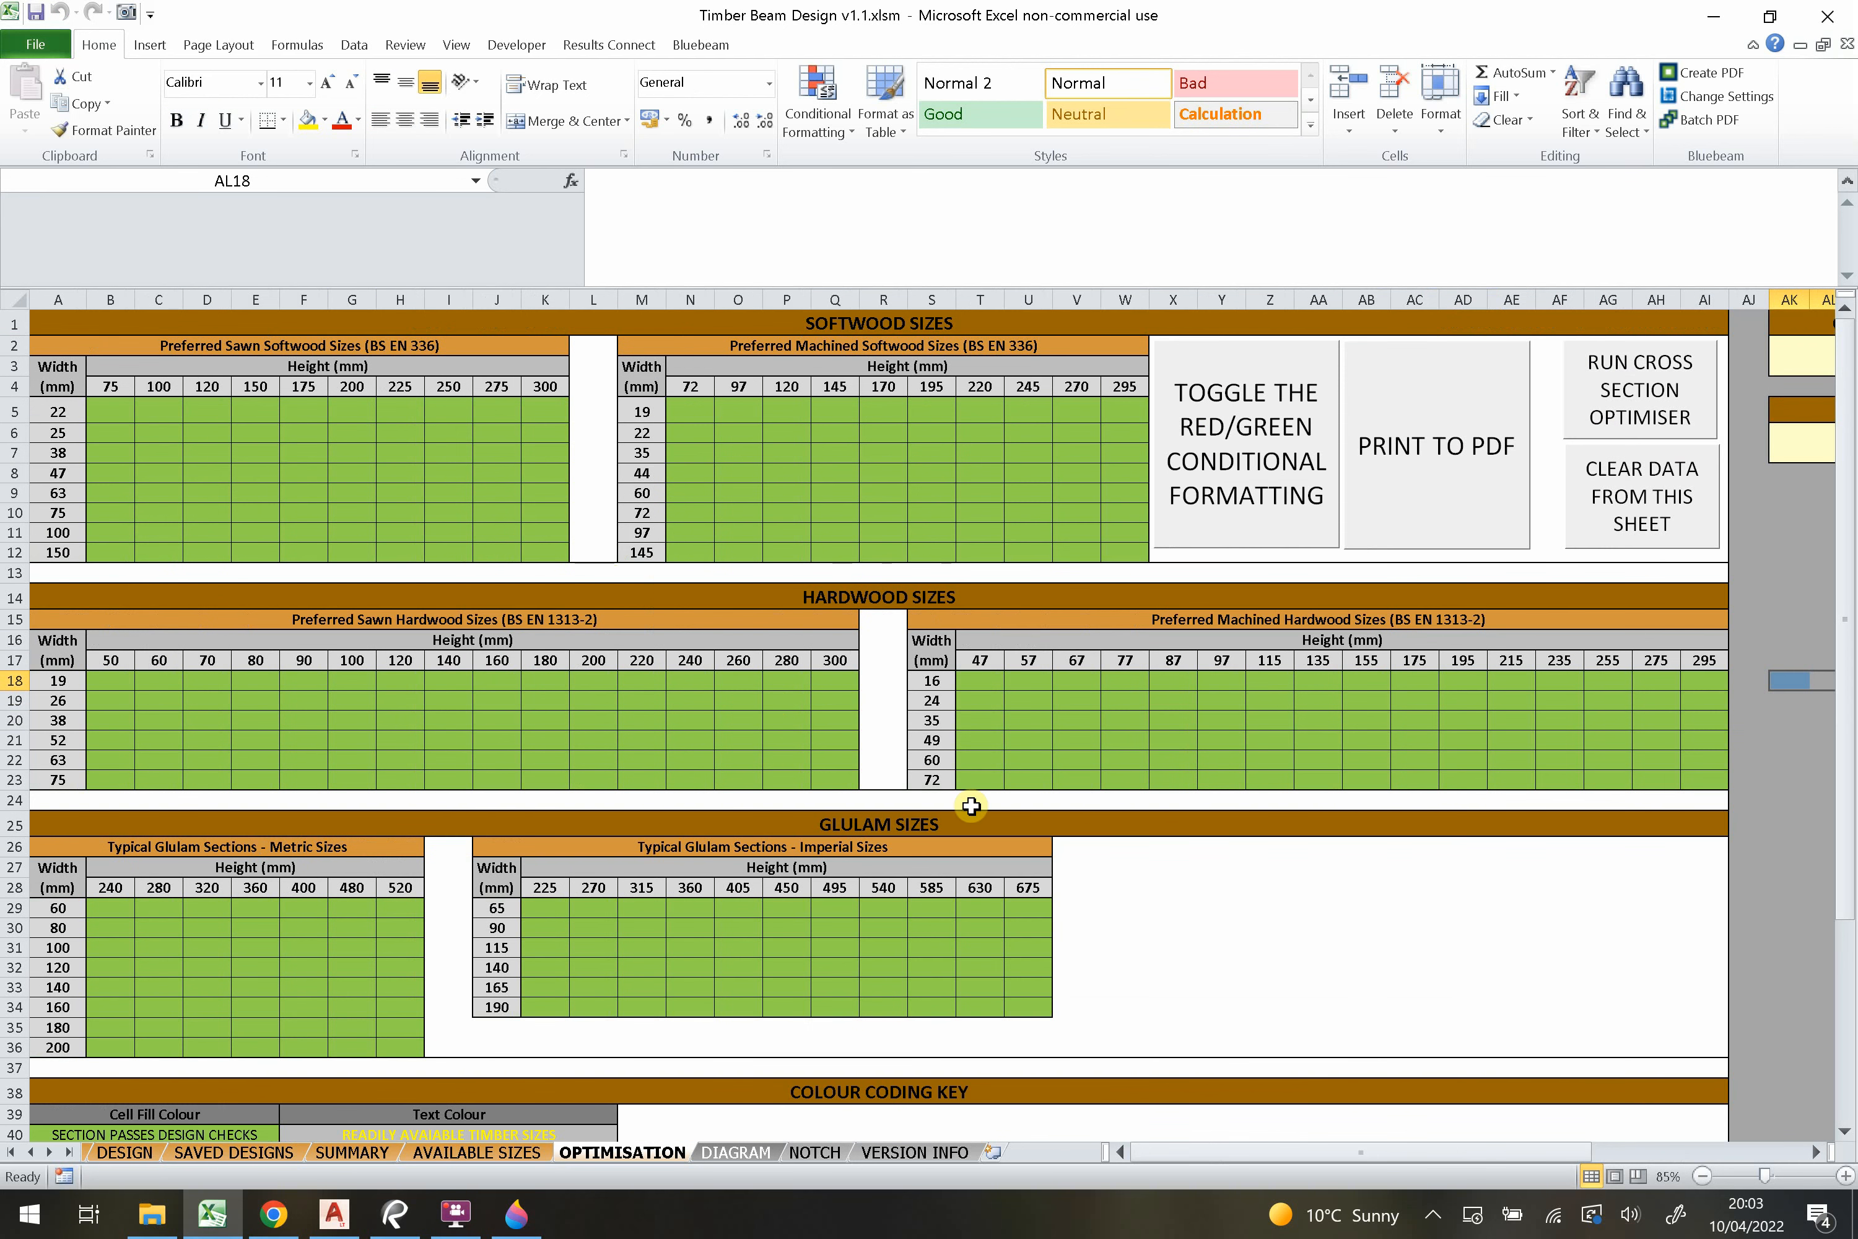
pyautogui.click(478, 1153)
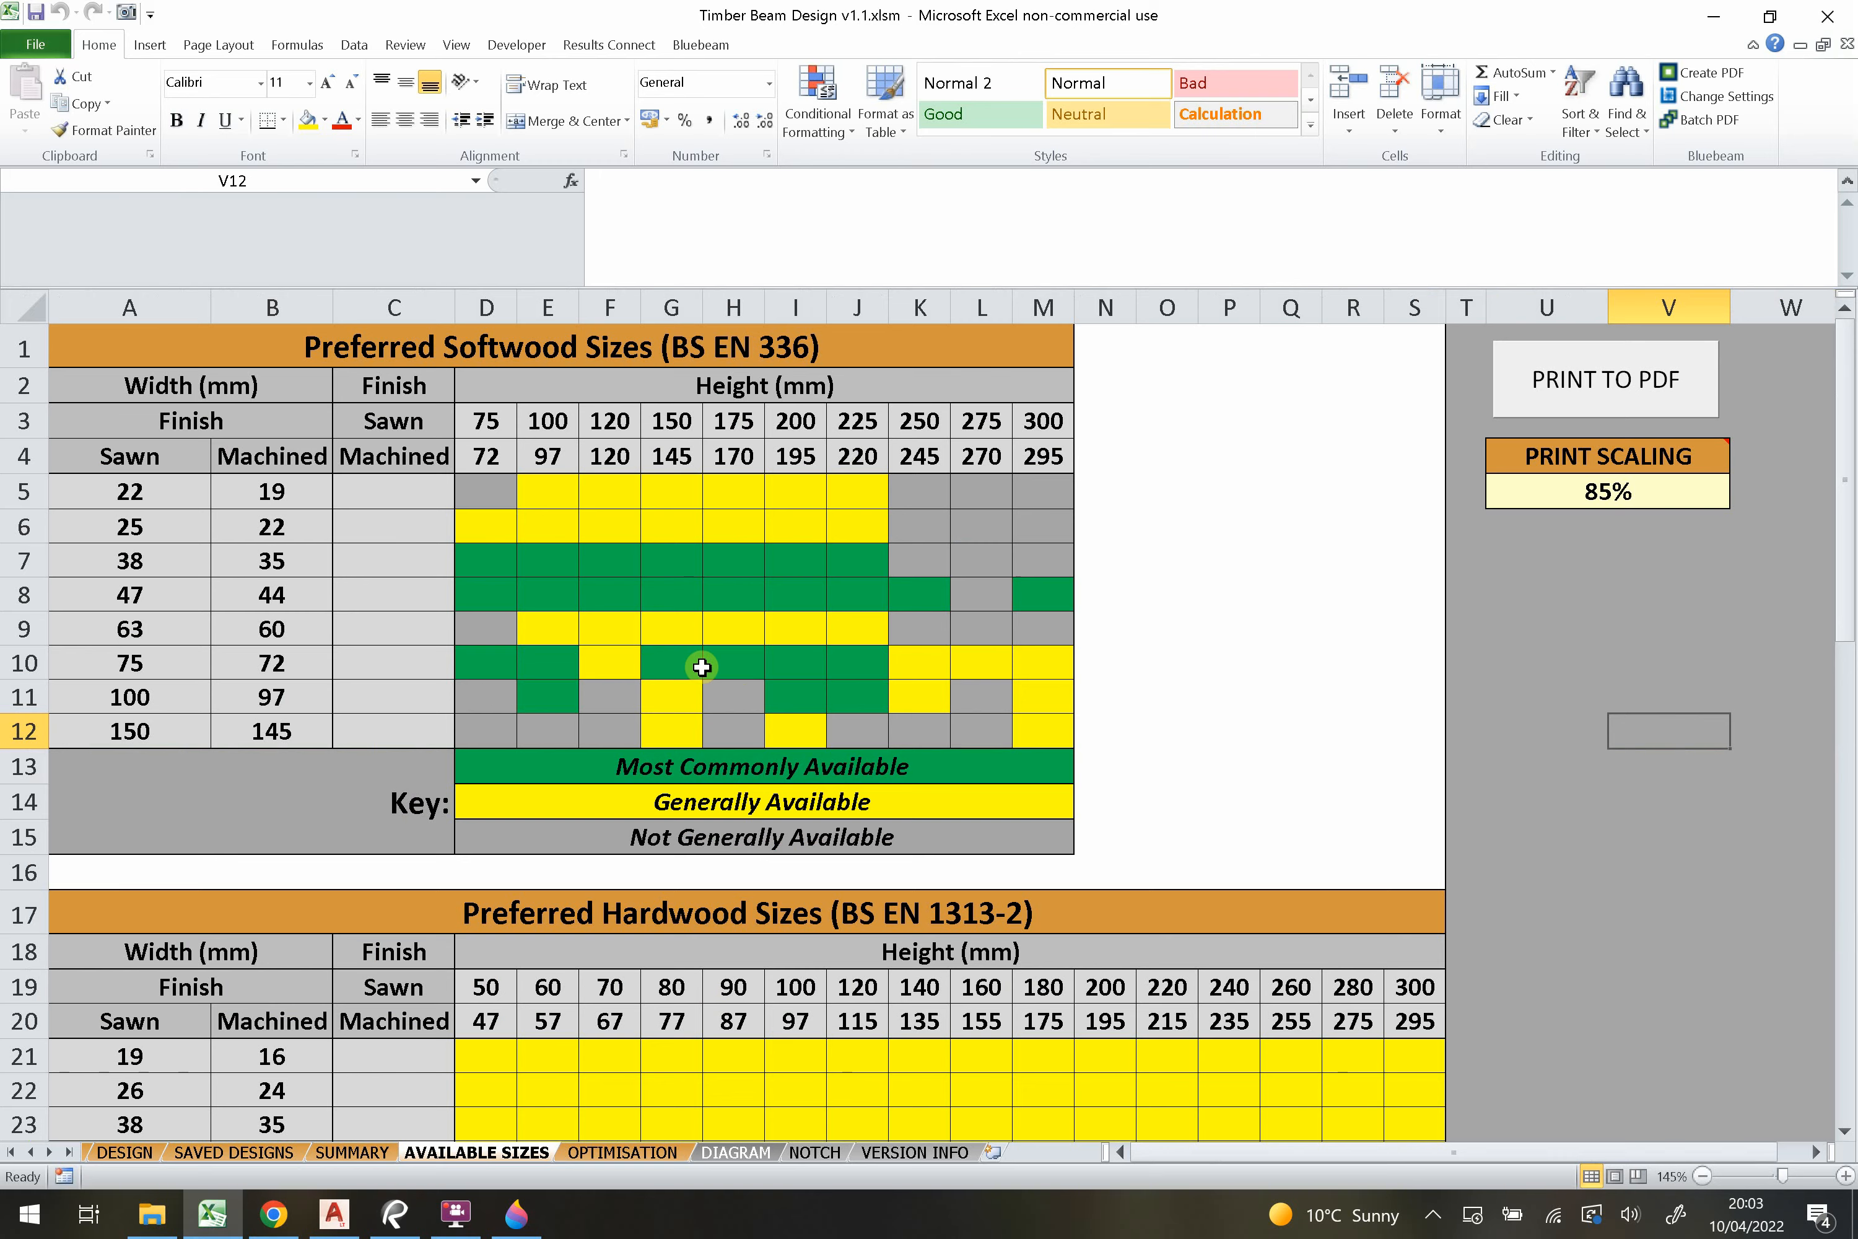
pyautogui.click(622, 1152)
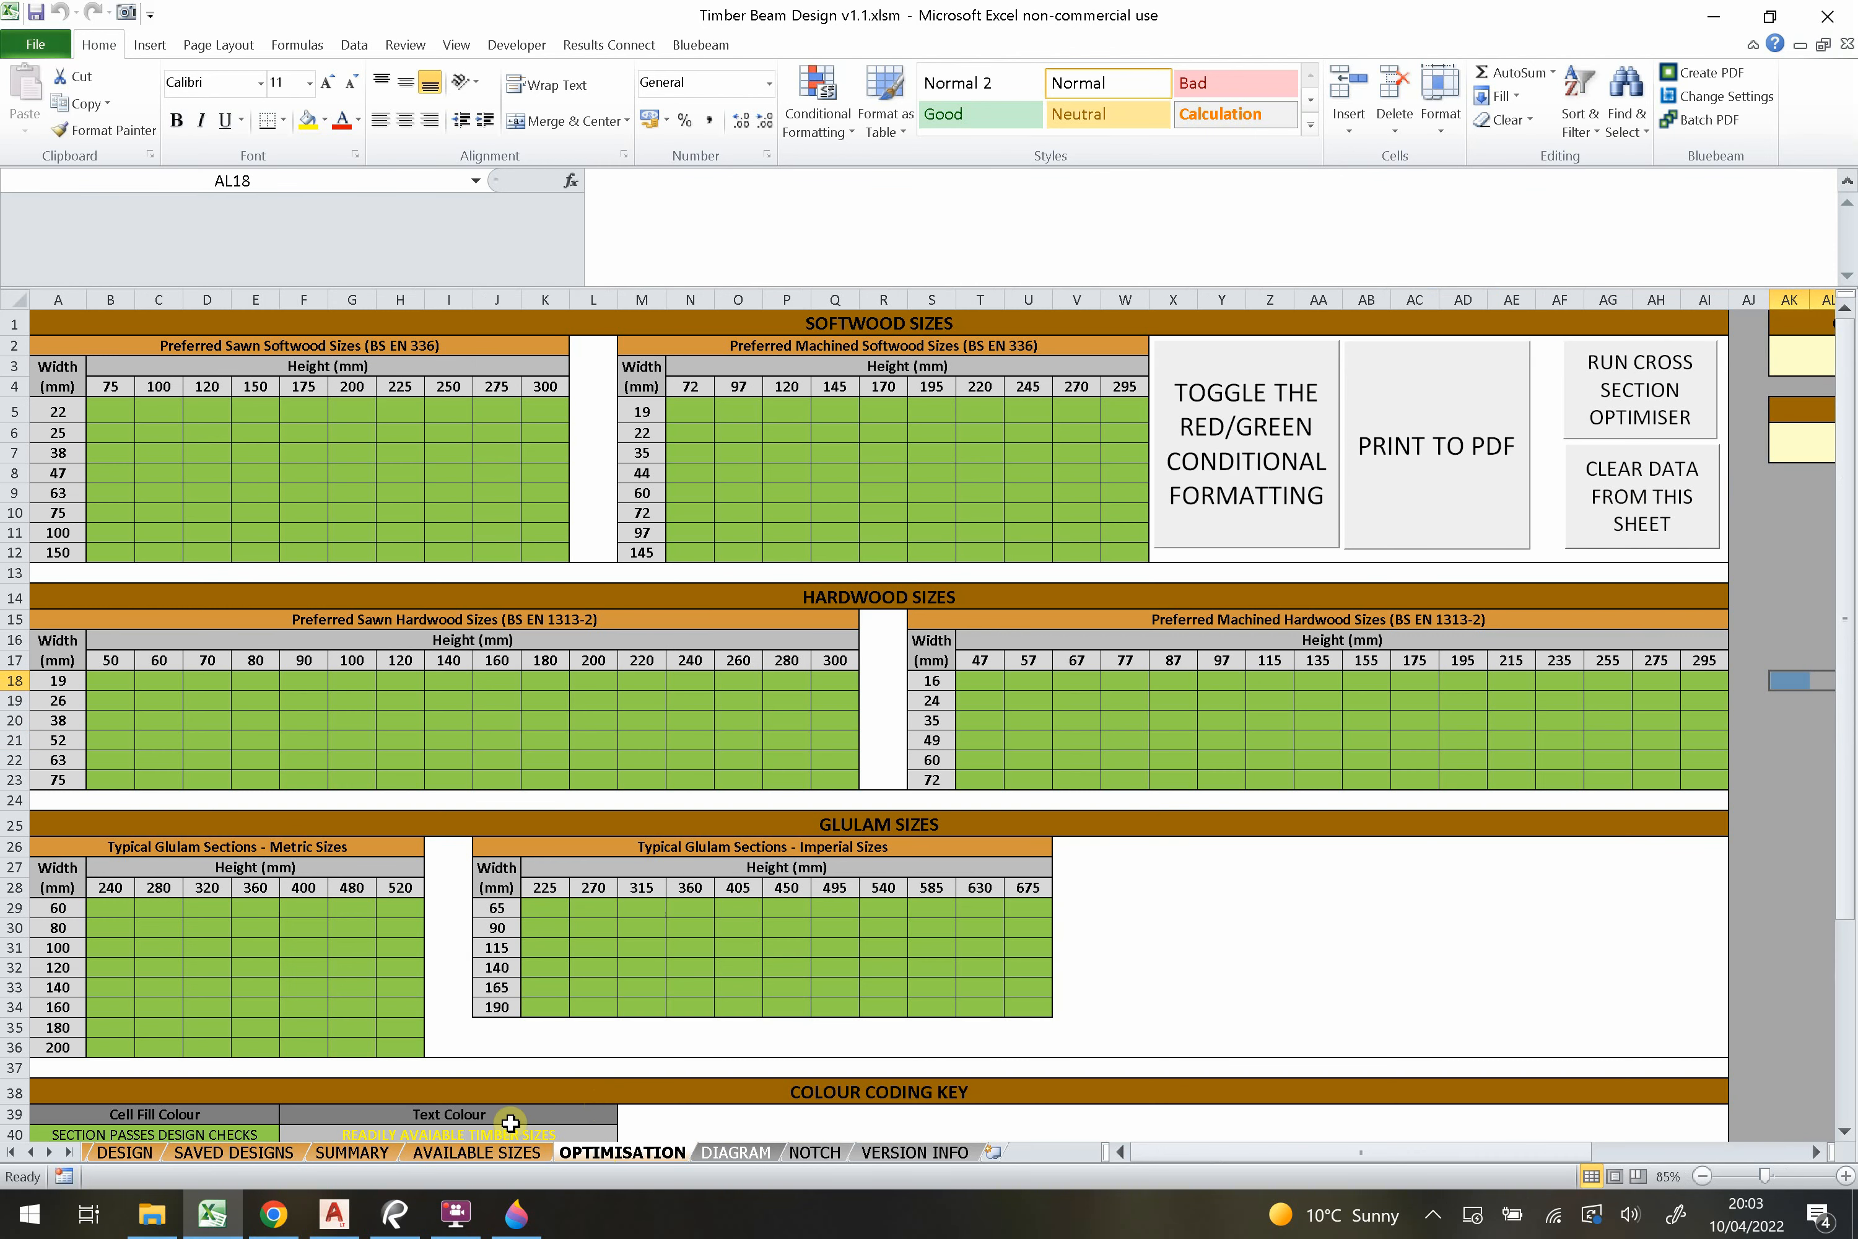
pyautogui.click(511, 1152)
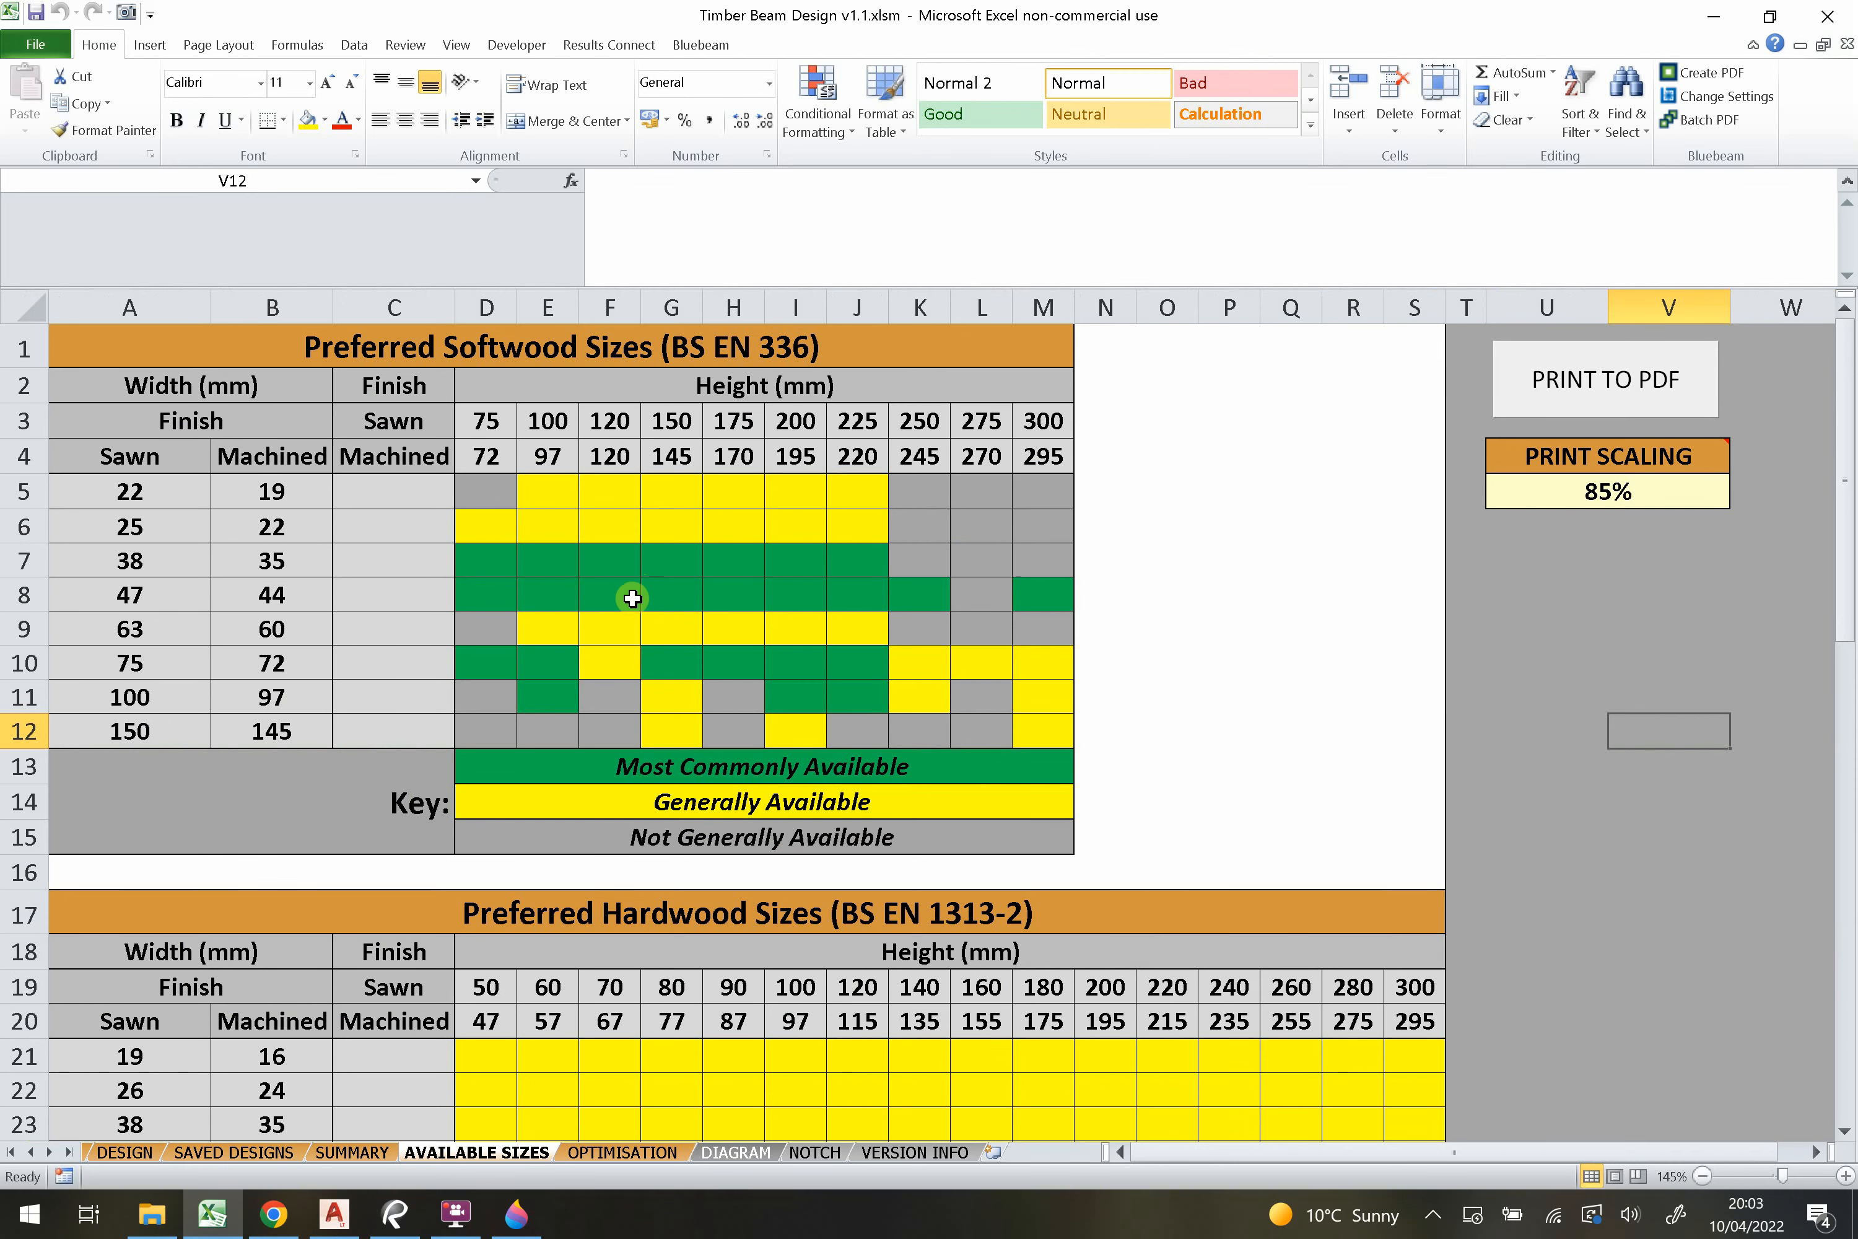
pyautogui.scroll(-3, 584, 564)
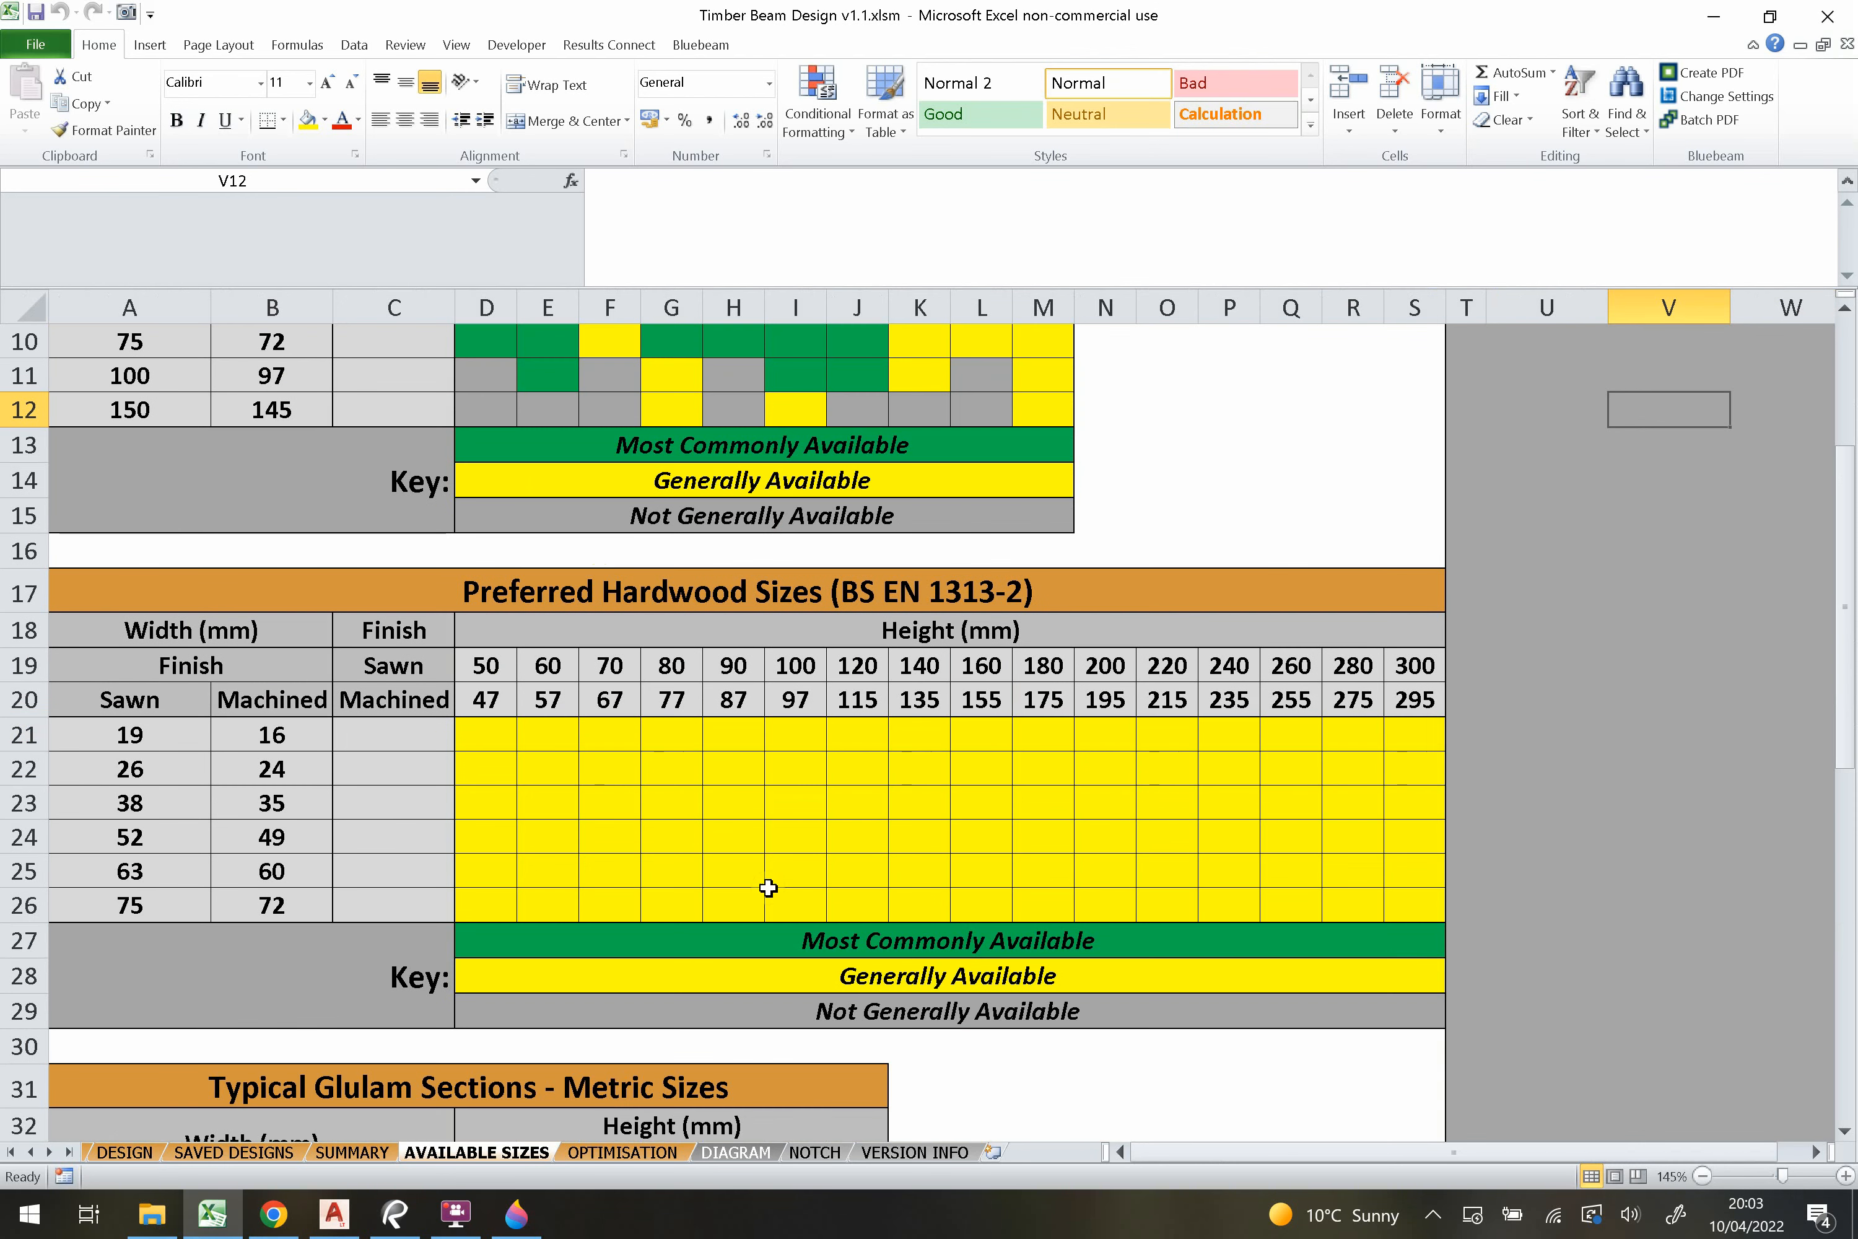
pyautogui.scroll(3, 768, 887)
# Switch to Bluebeam Revu and examine the cover, acknowledgements and publication details of the Manual for the design of timber to EC5.
pyautogui.click(395, 1214)
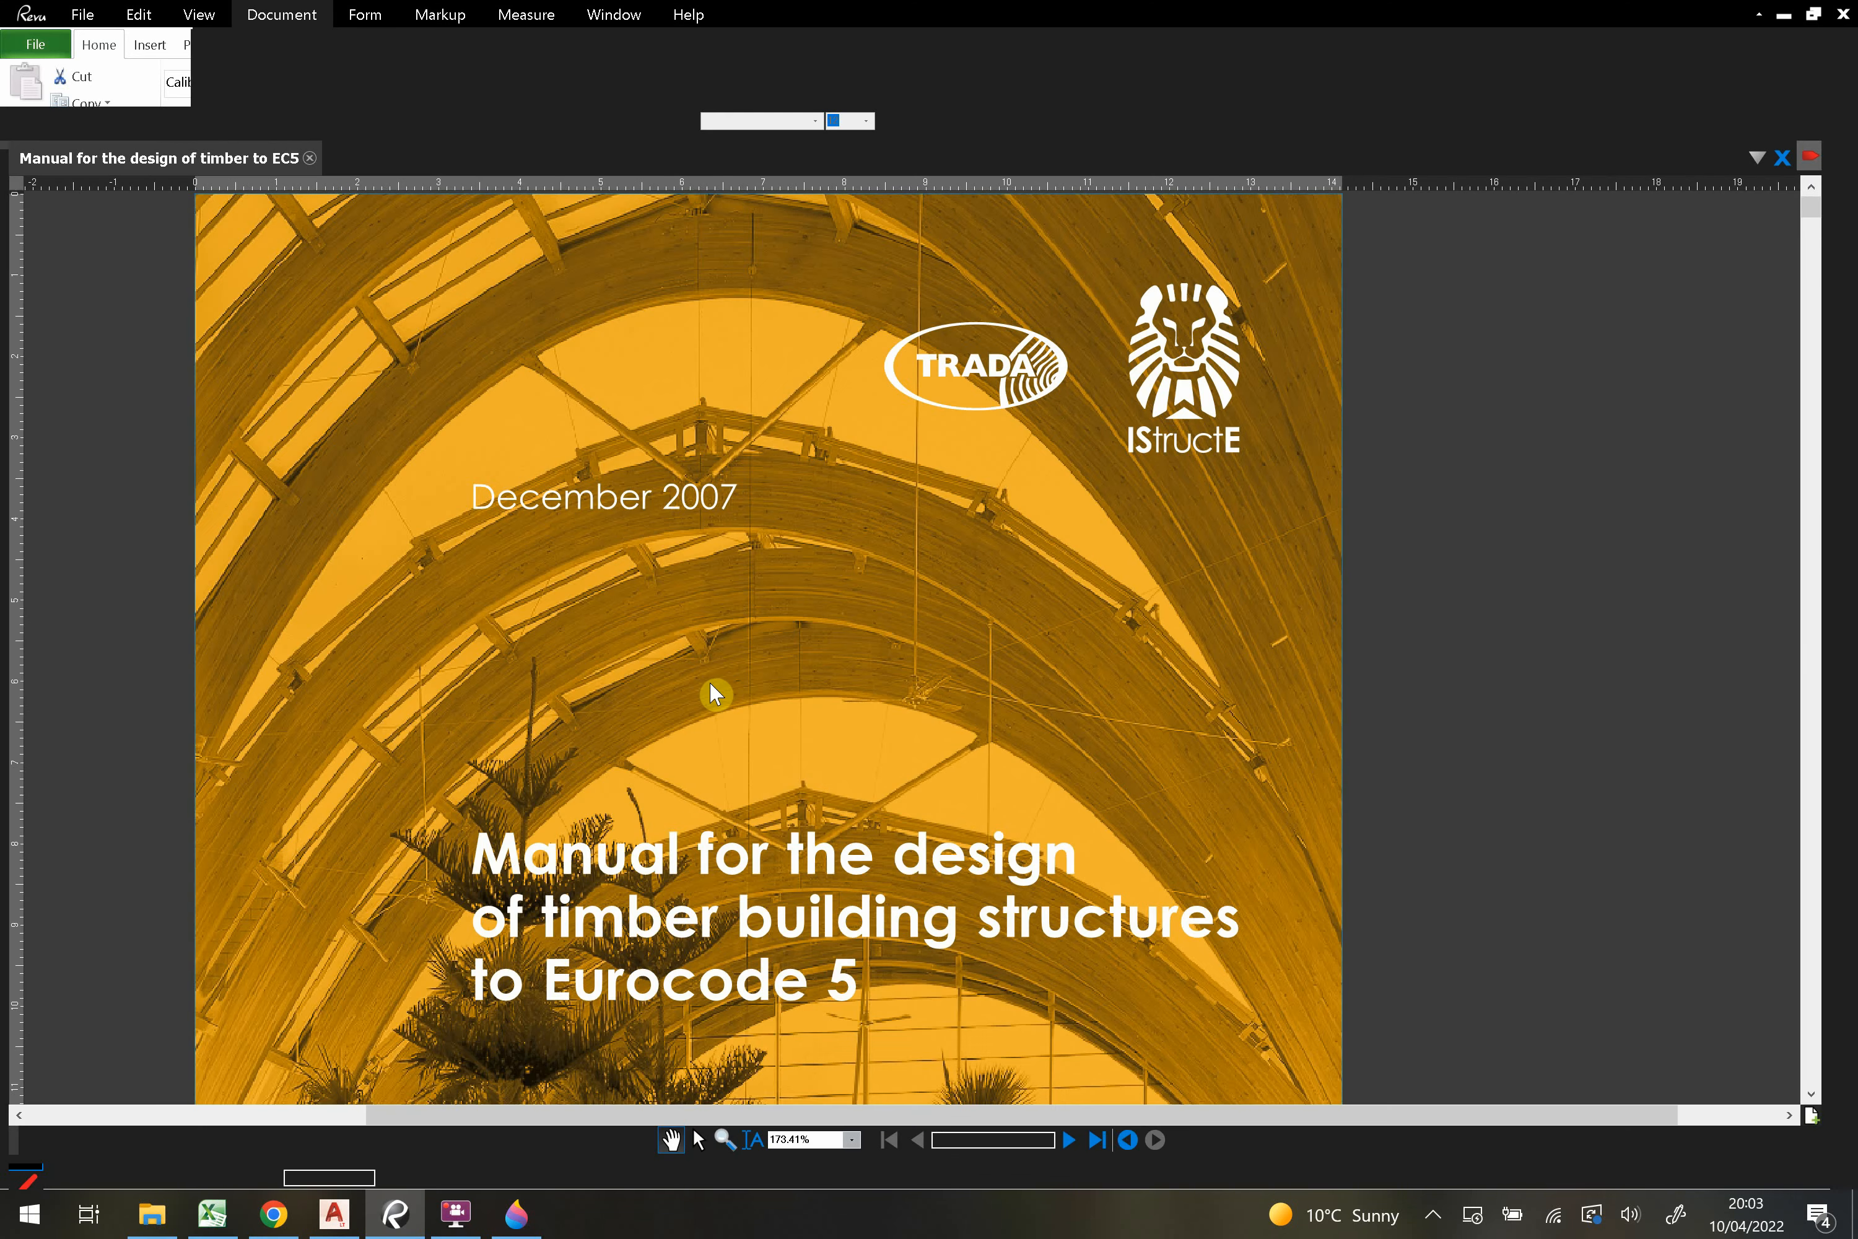
pyautogui.scroll(-3, 797, 552)
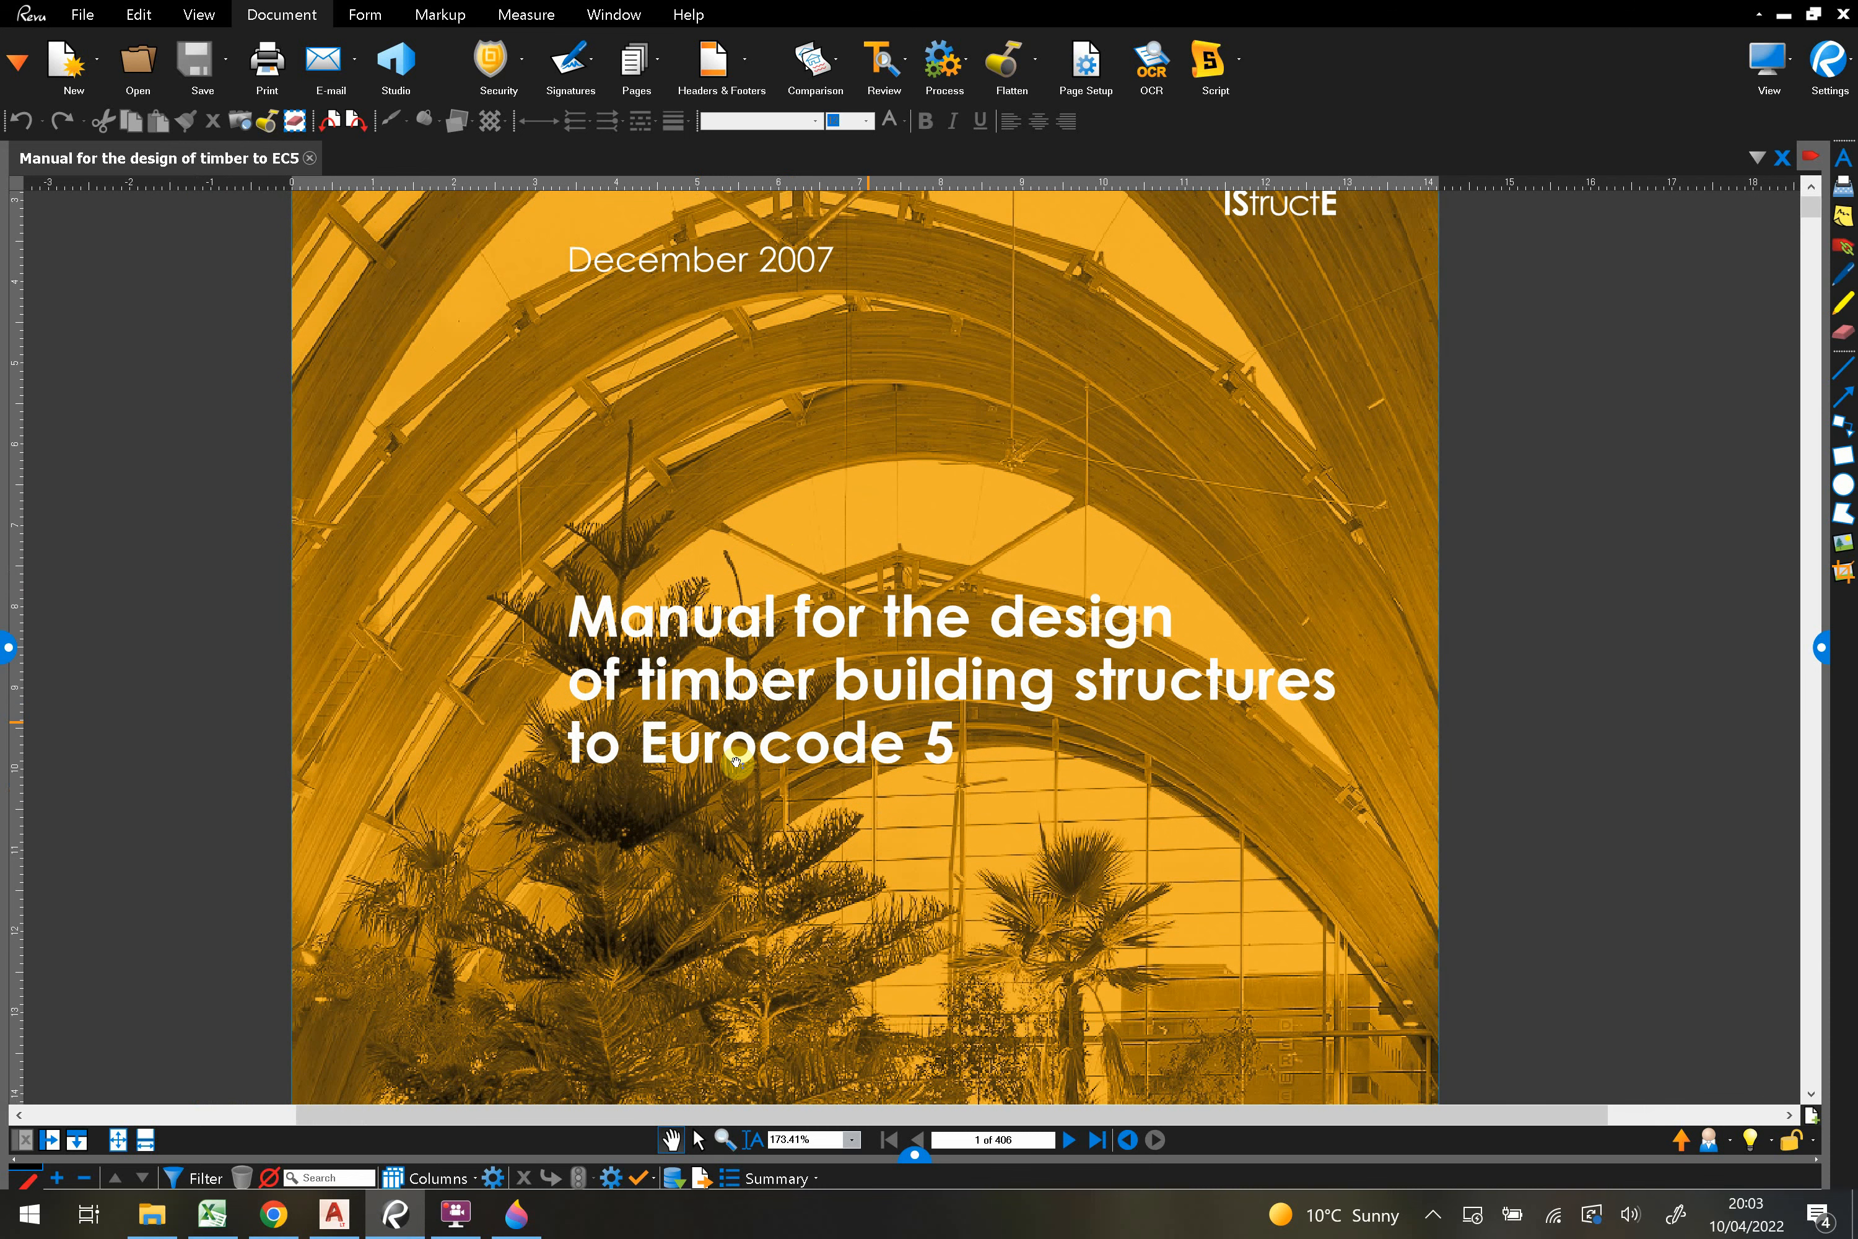
pyautogui.scroll(2, 814, 777)
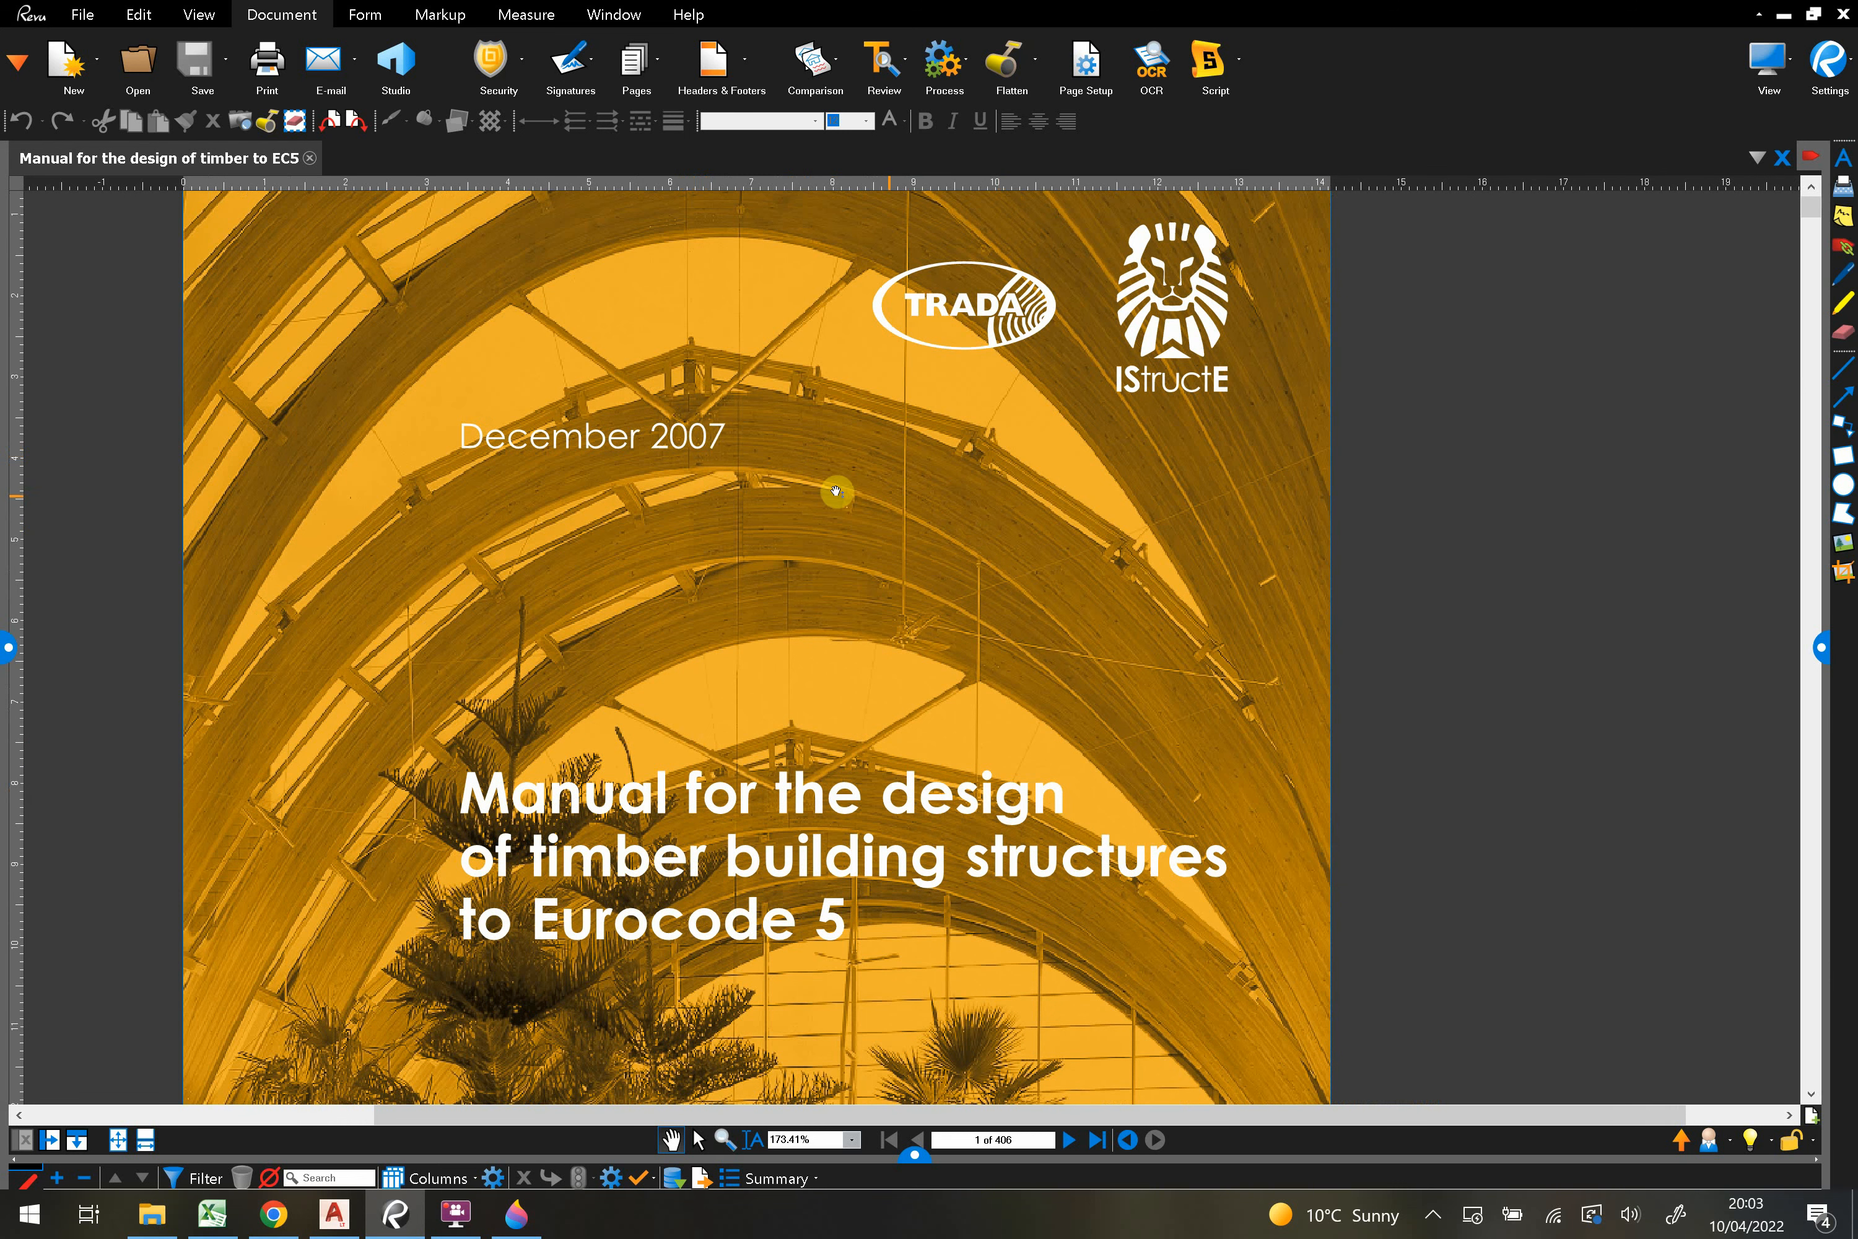
pyautogui.scroll(-2, 987, 448)
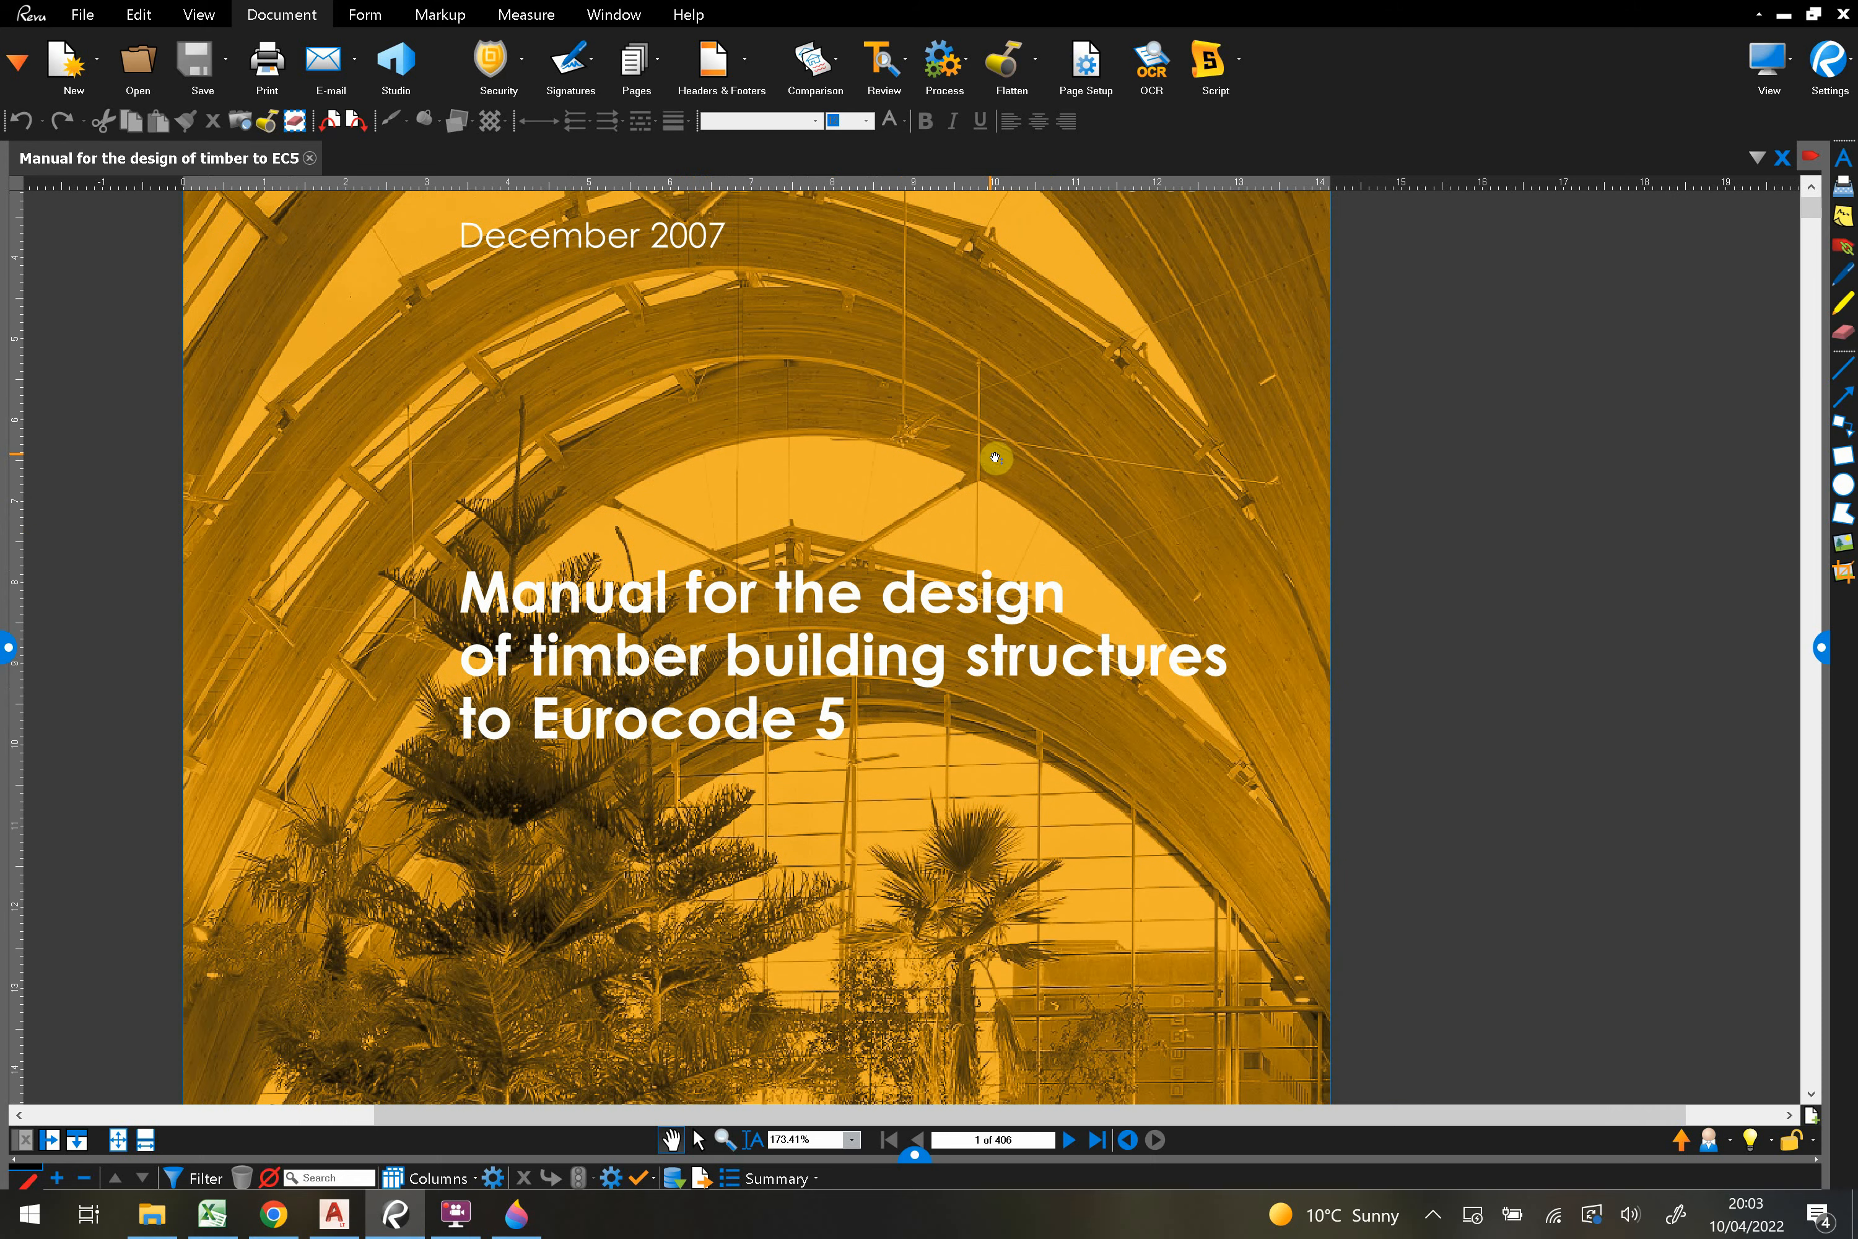
pyautogui.scroll(-12, 996, 458)
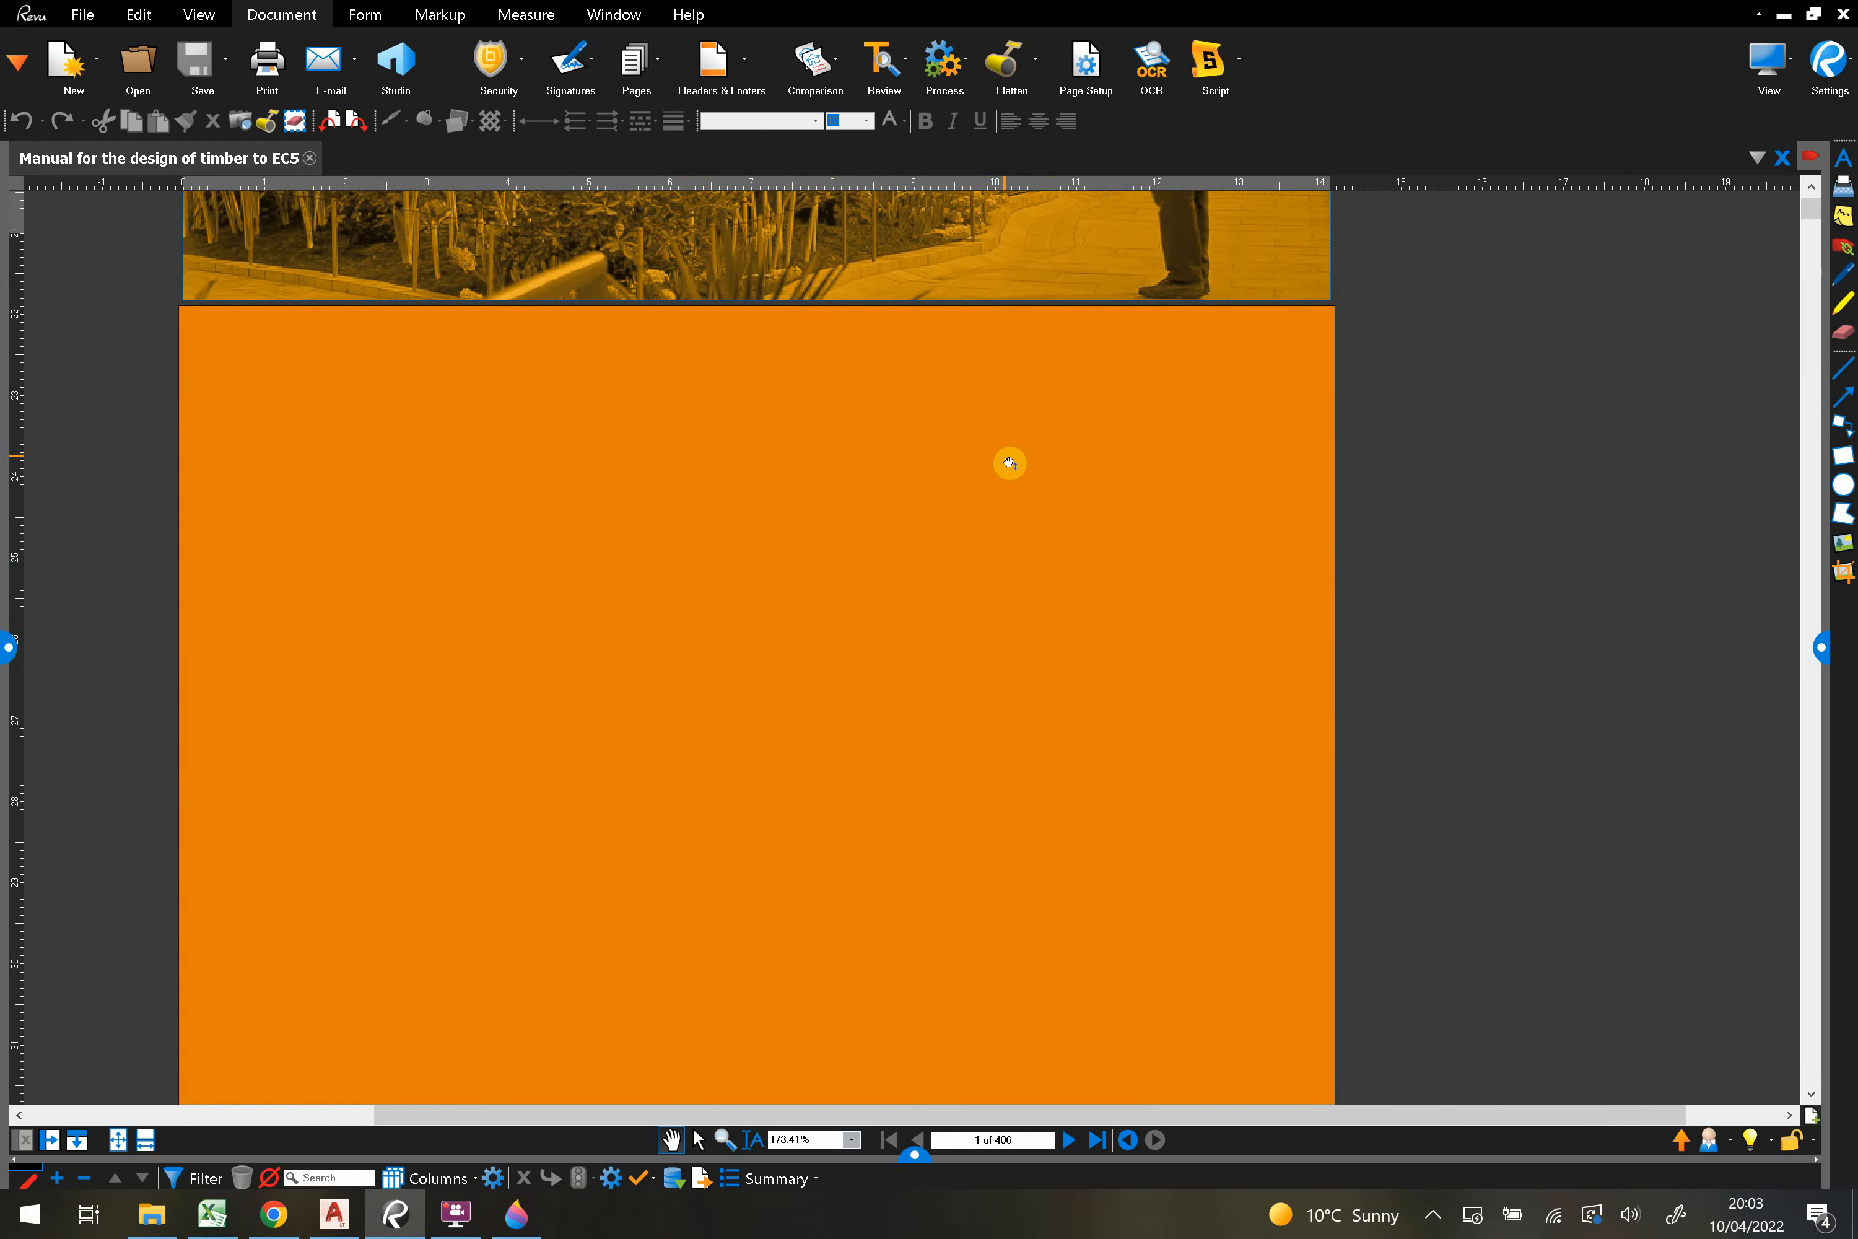
pyautogui.scroll(-12, 1009, 463)
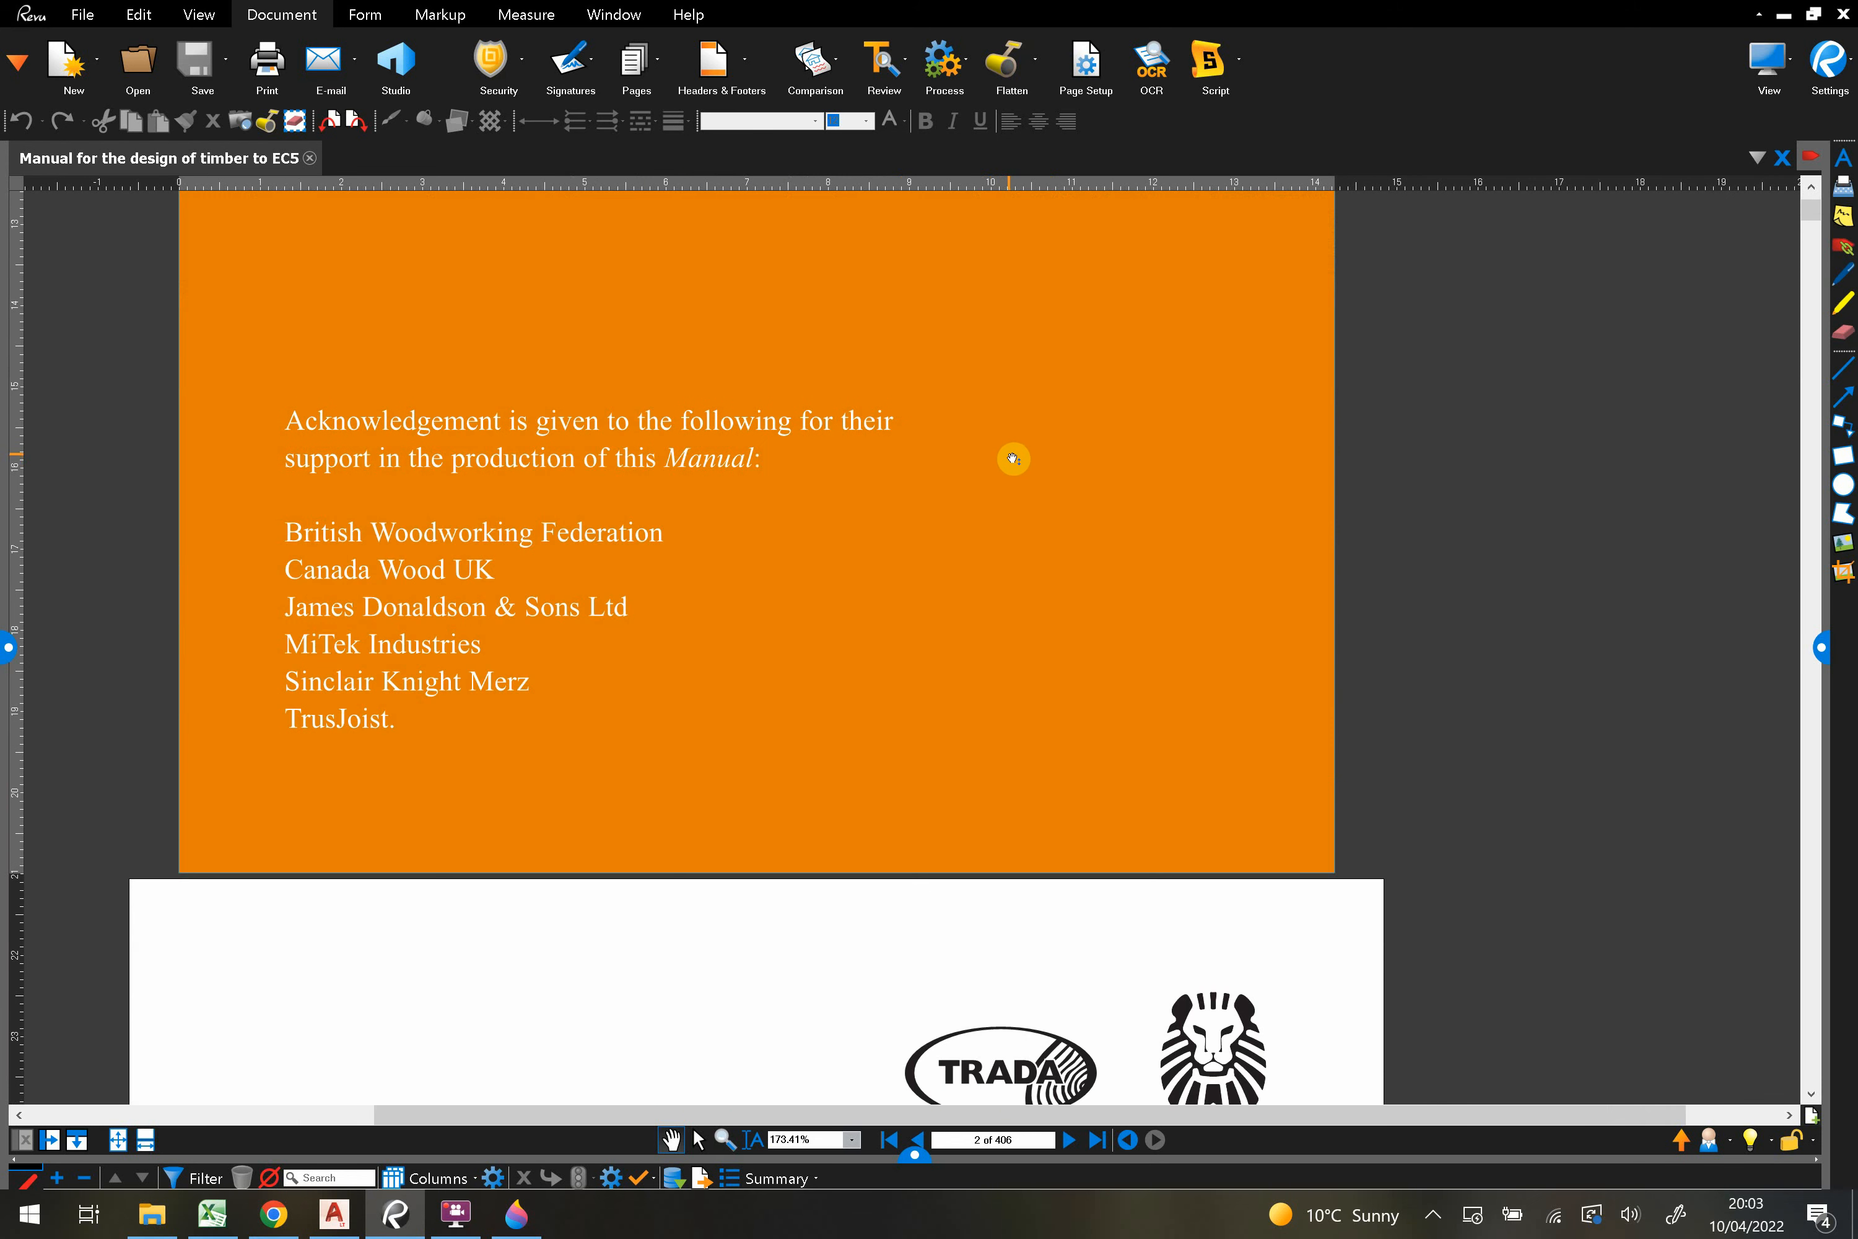
pyautogui.scroll(-15, 1013, 459)
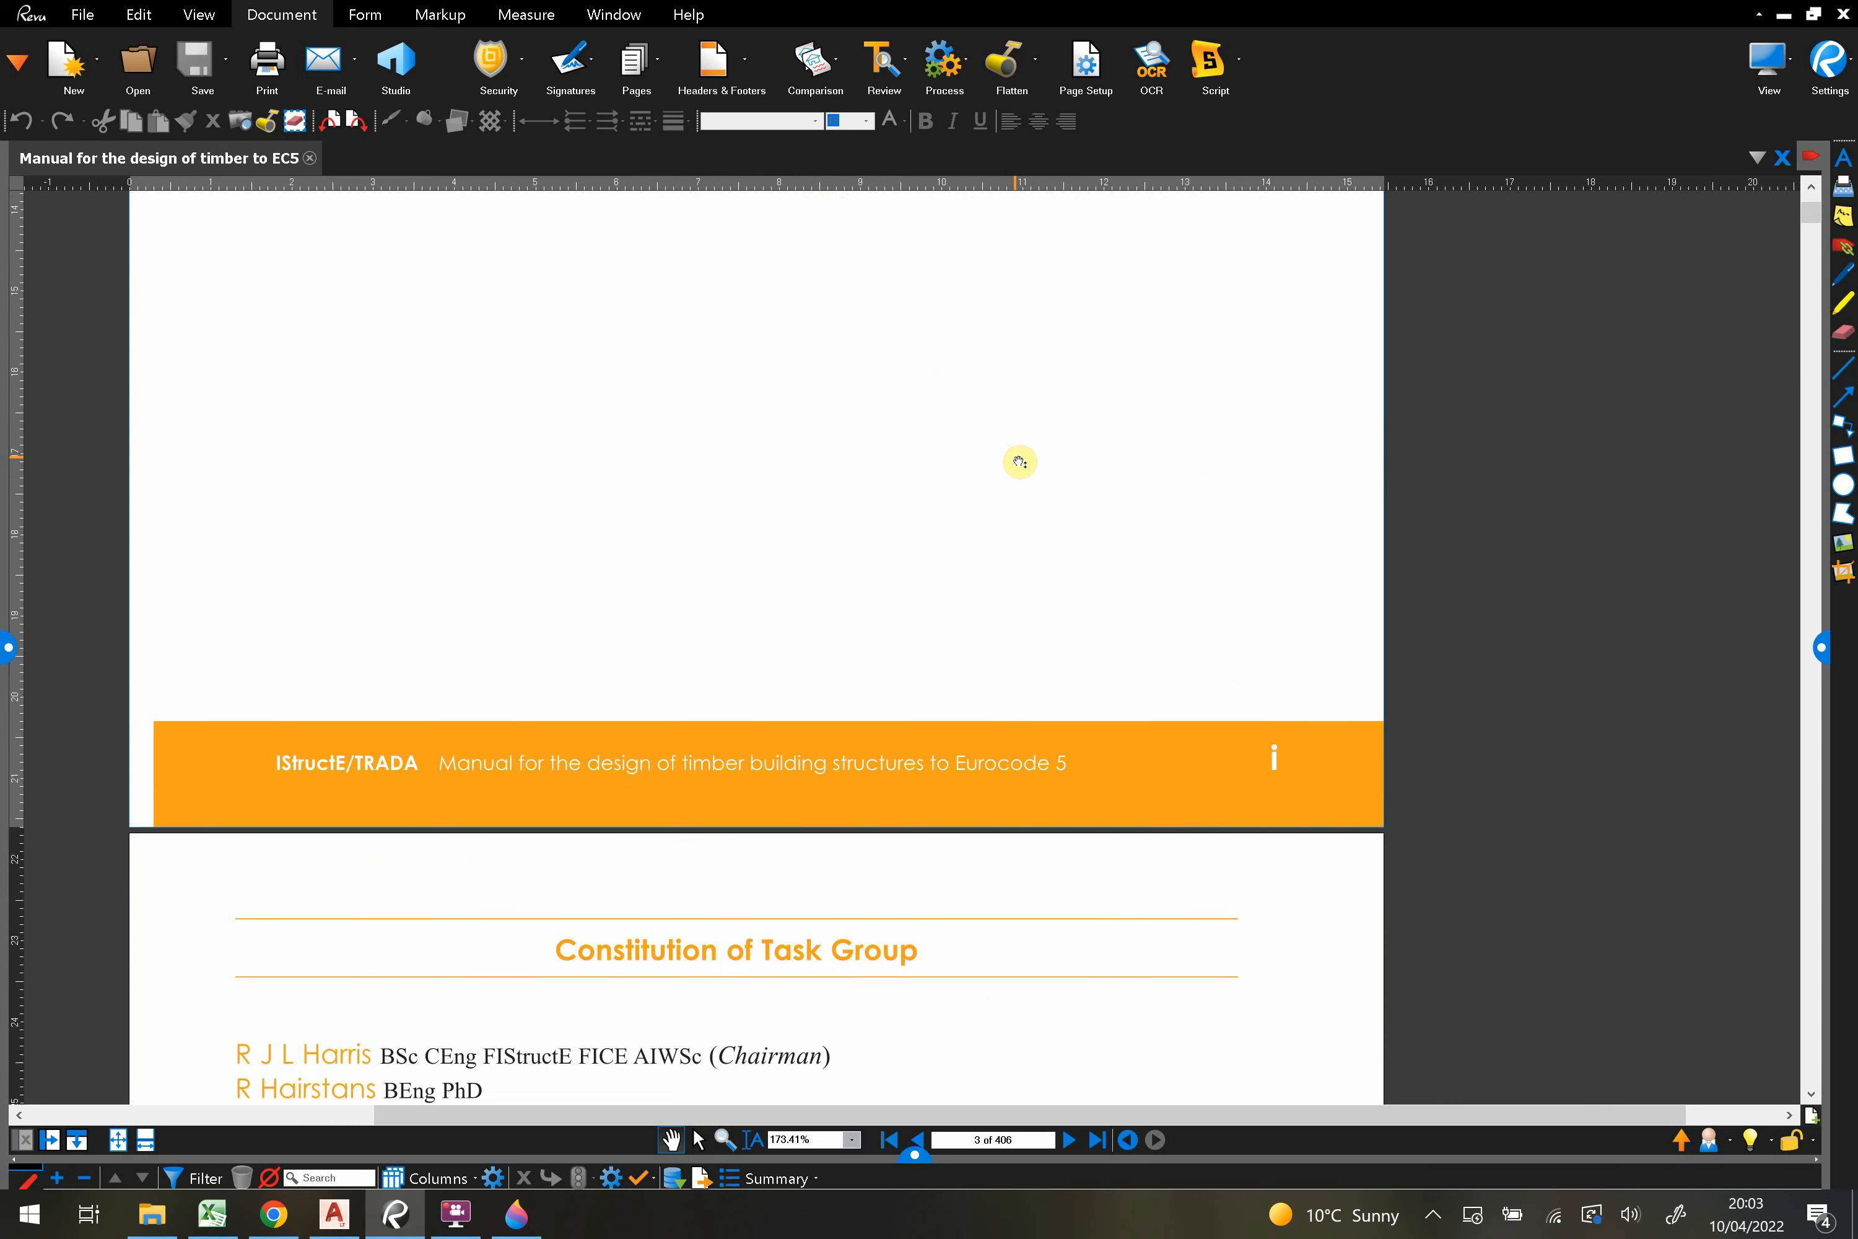
pyautogui.scroll(-15, 1021, 459)
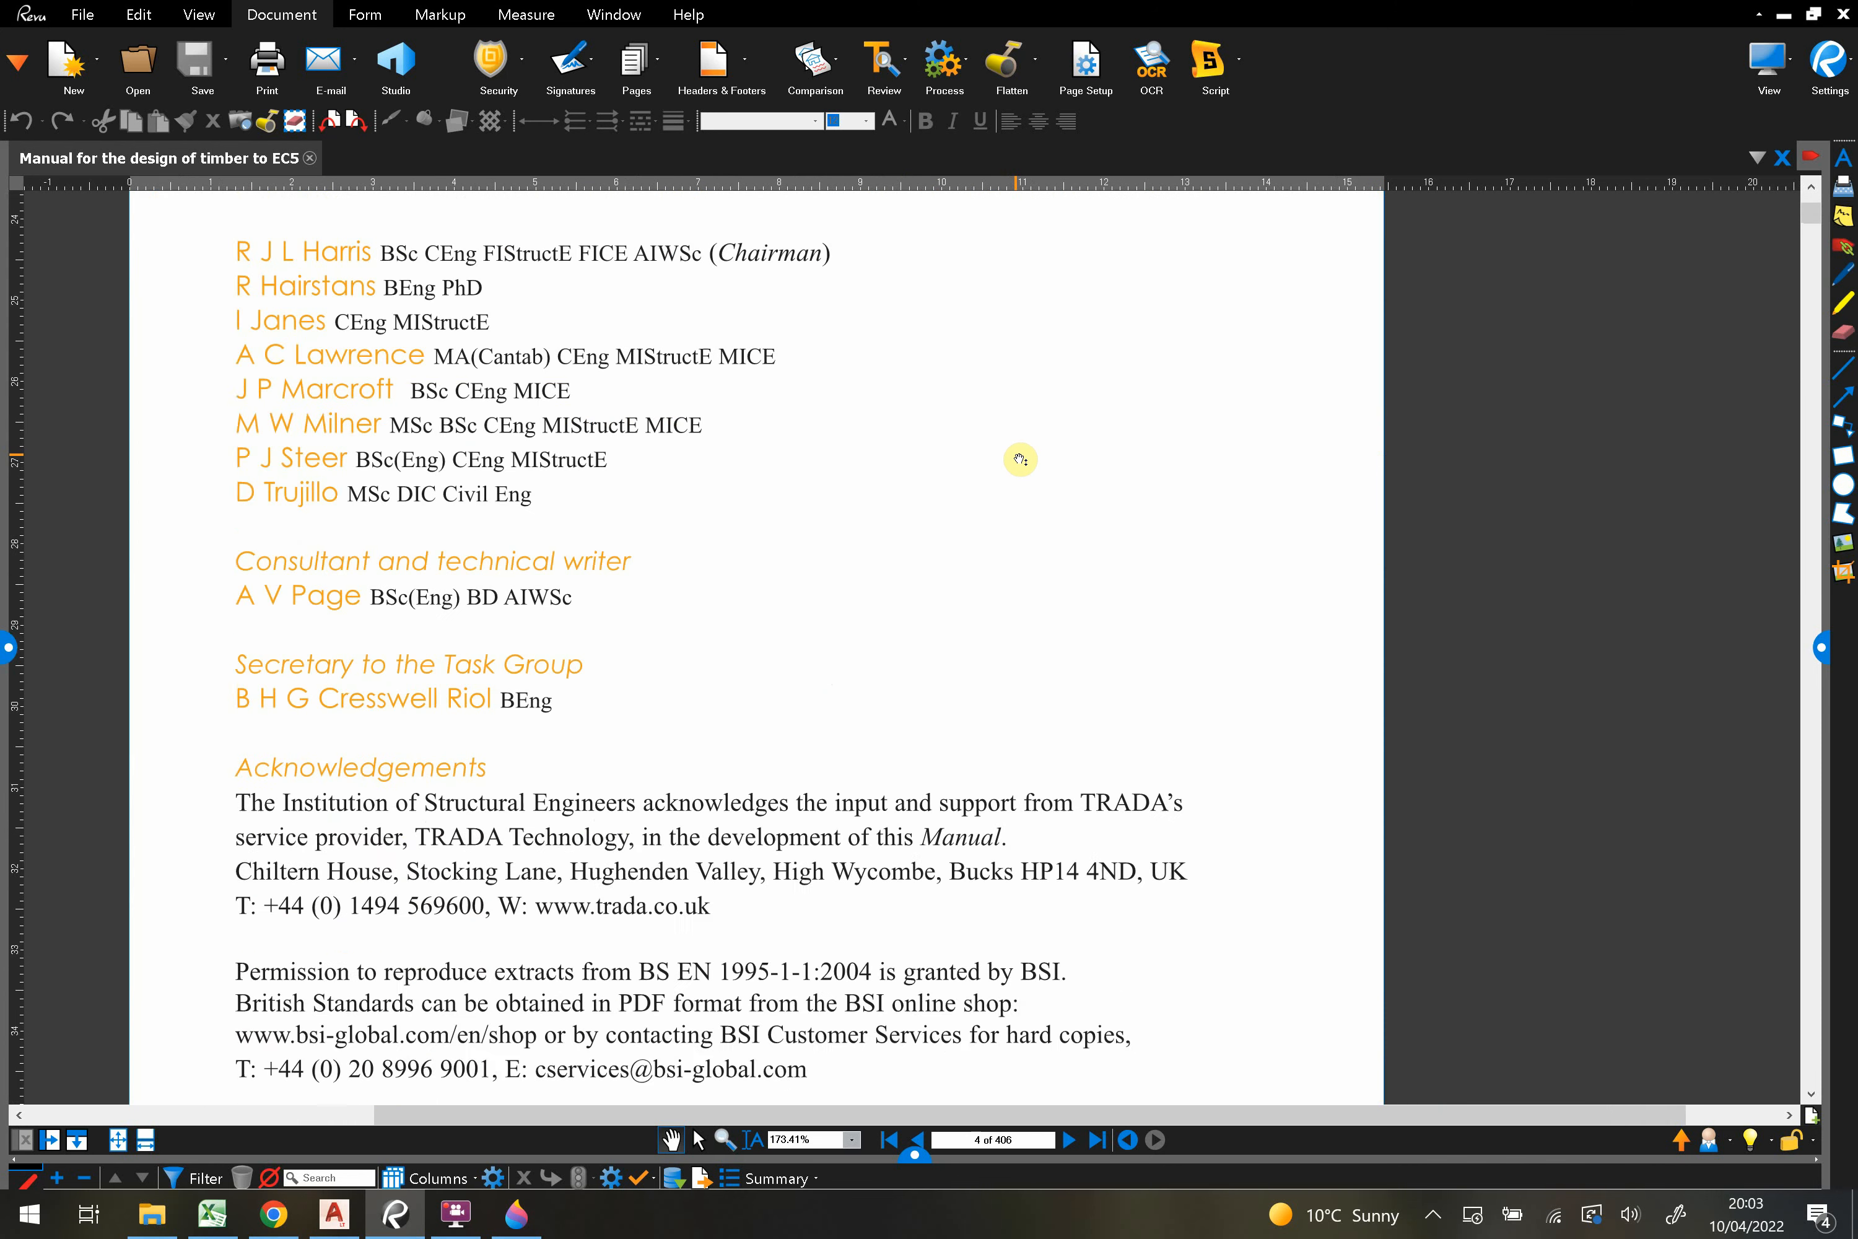
pyautogui.scroll(-3, 1020, 460)
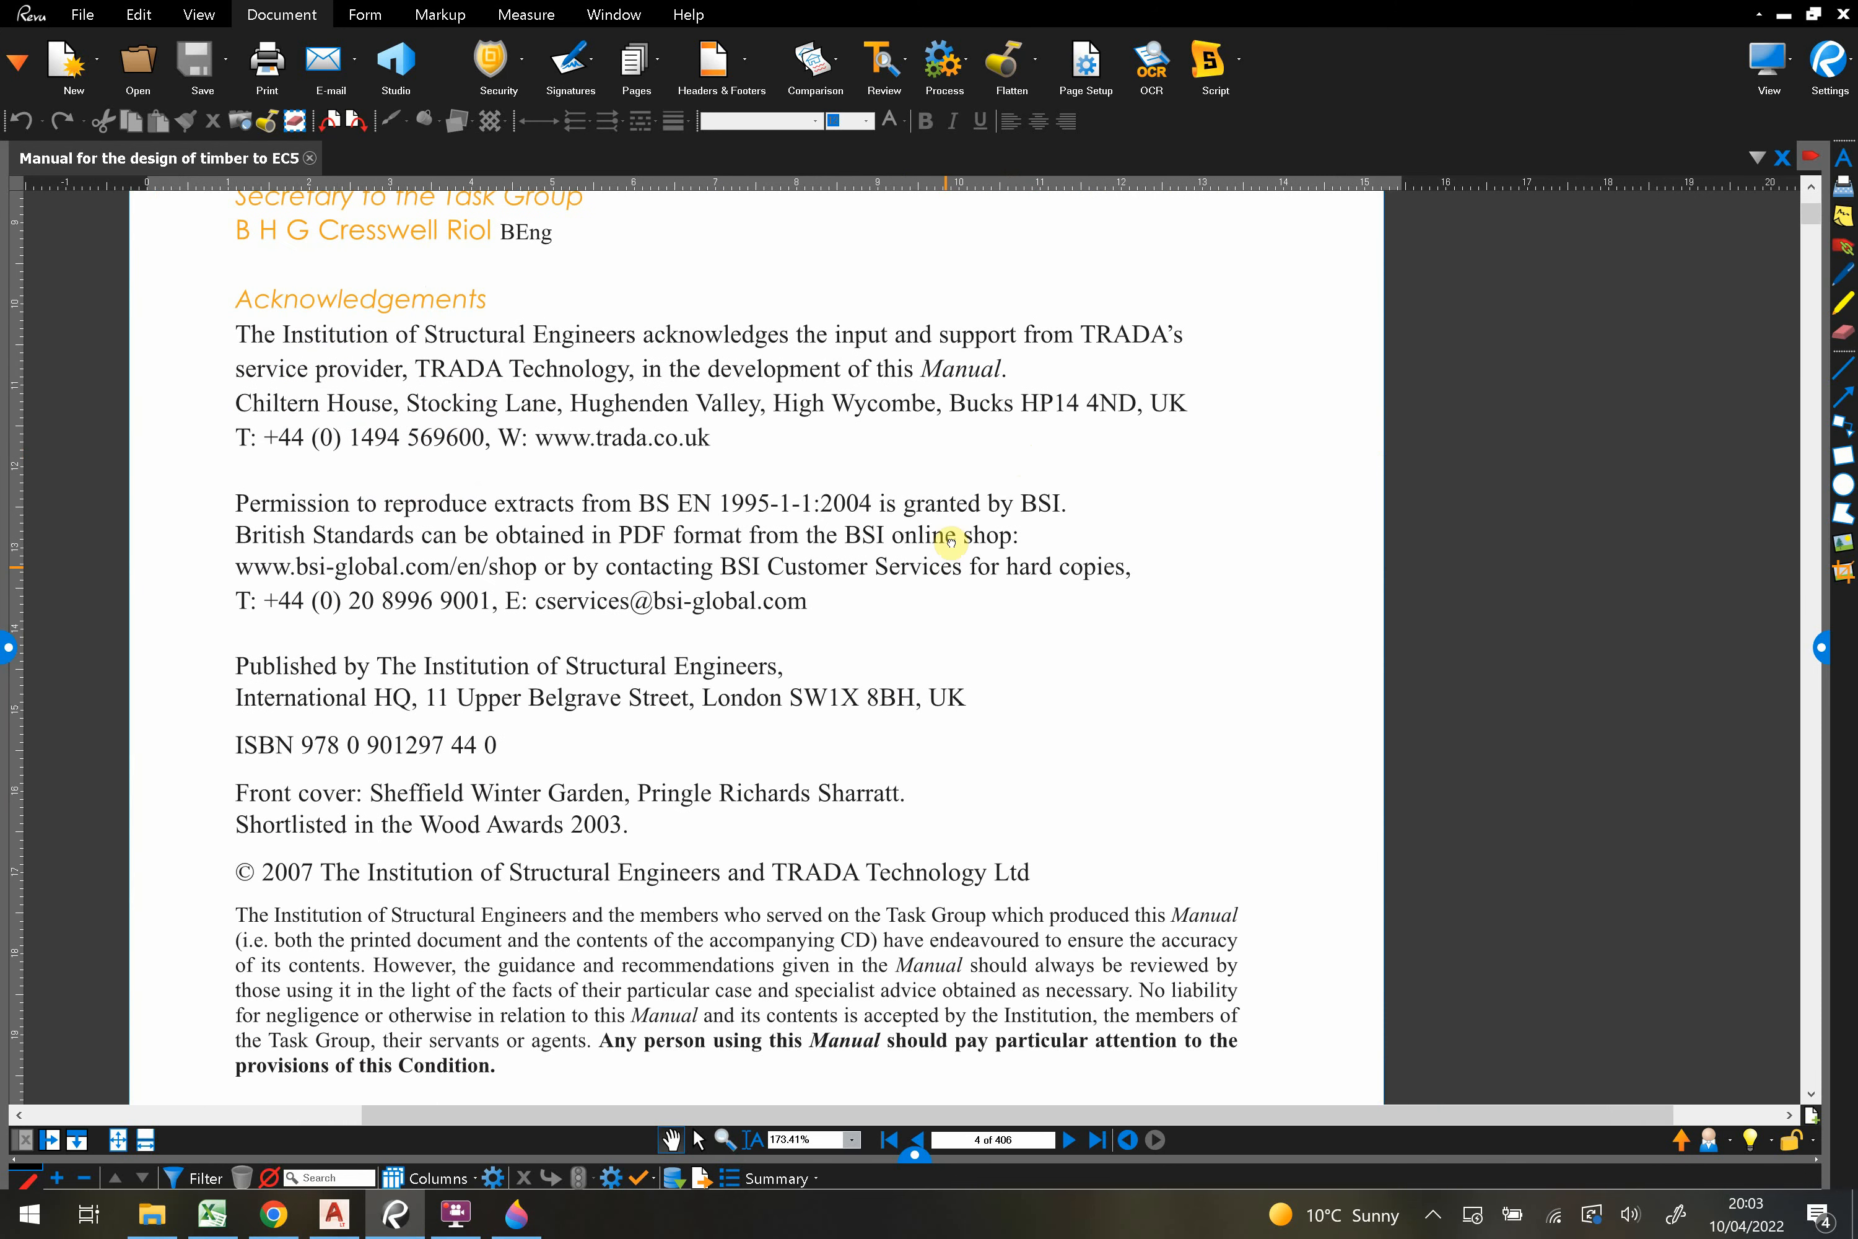
pyautogui.scroll(-2, 640, 591)
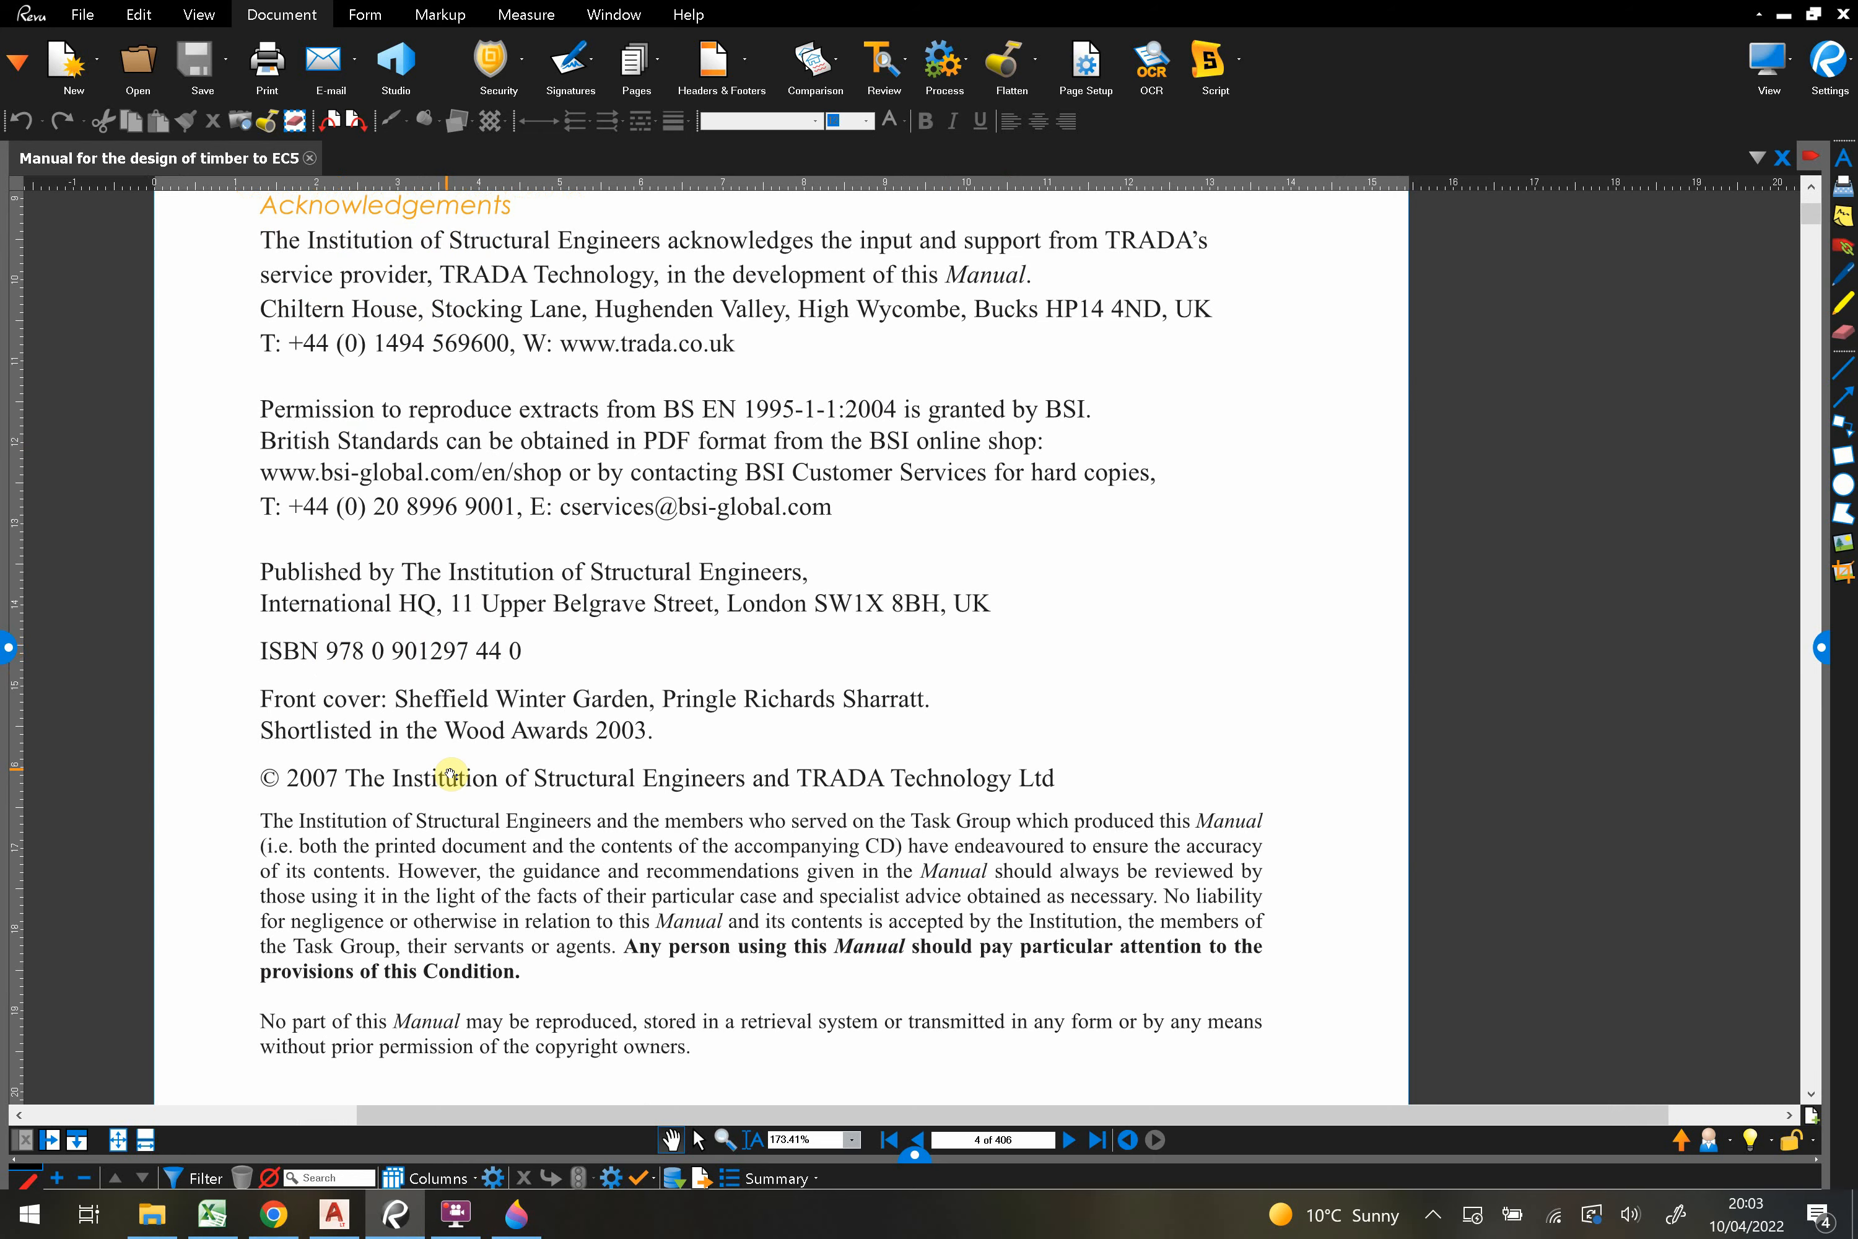
pyautogui.click(396, 1216)
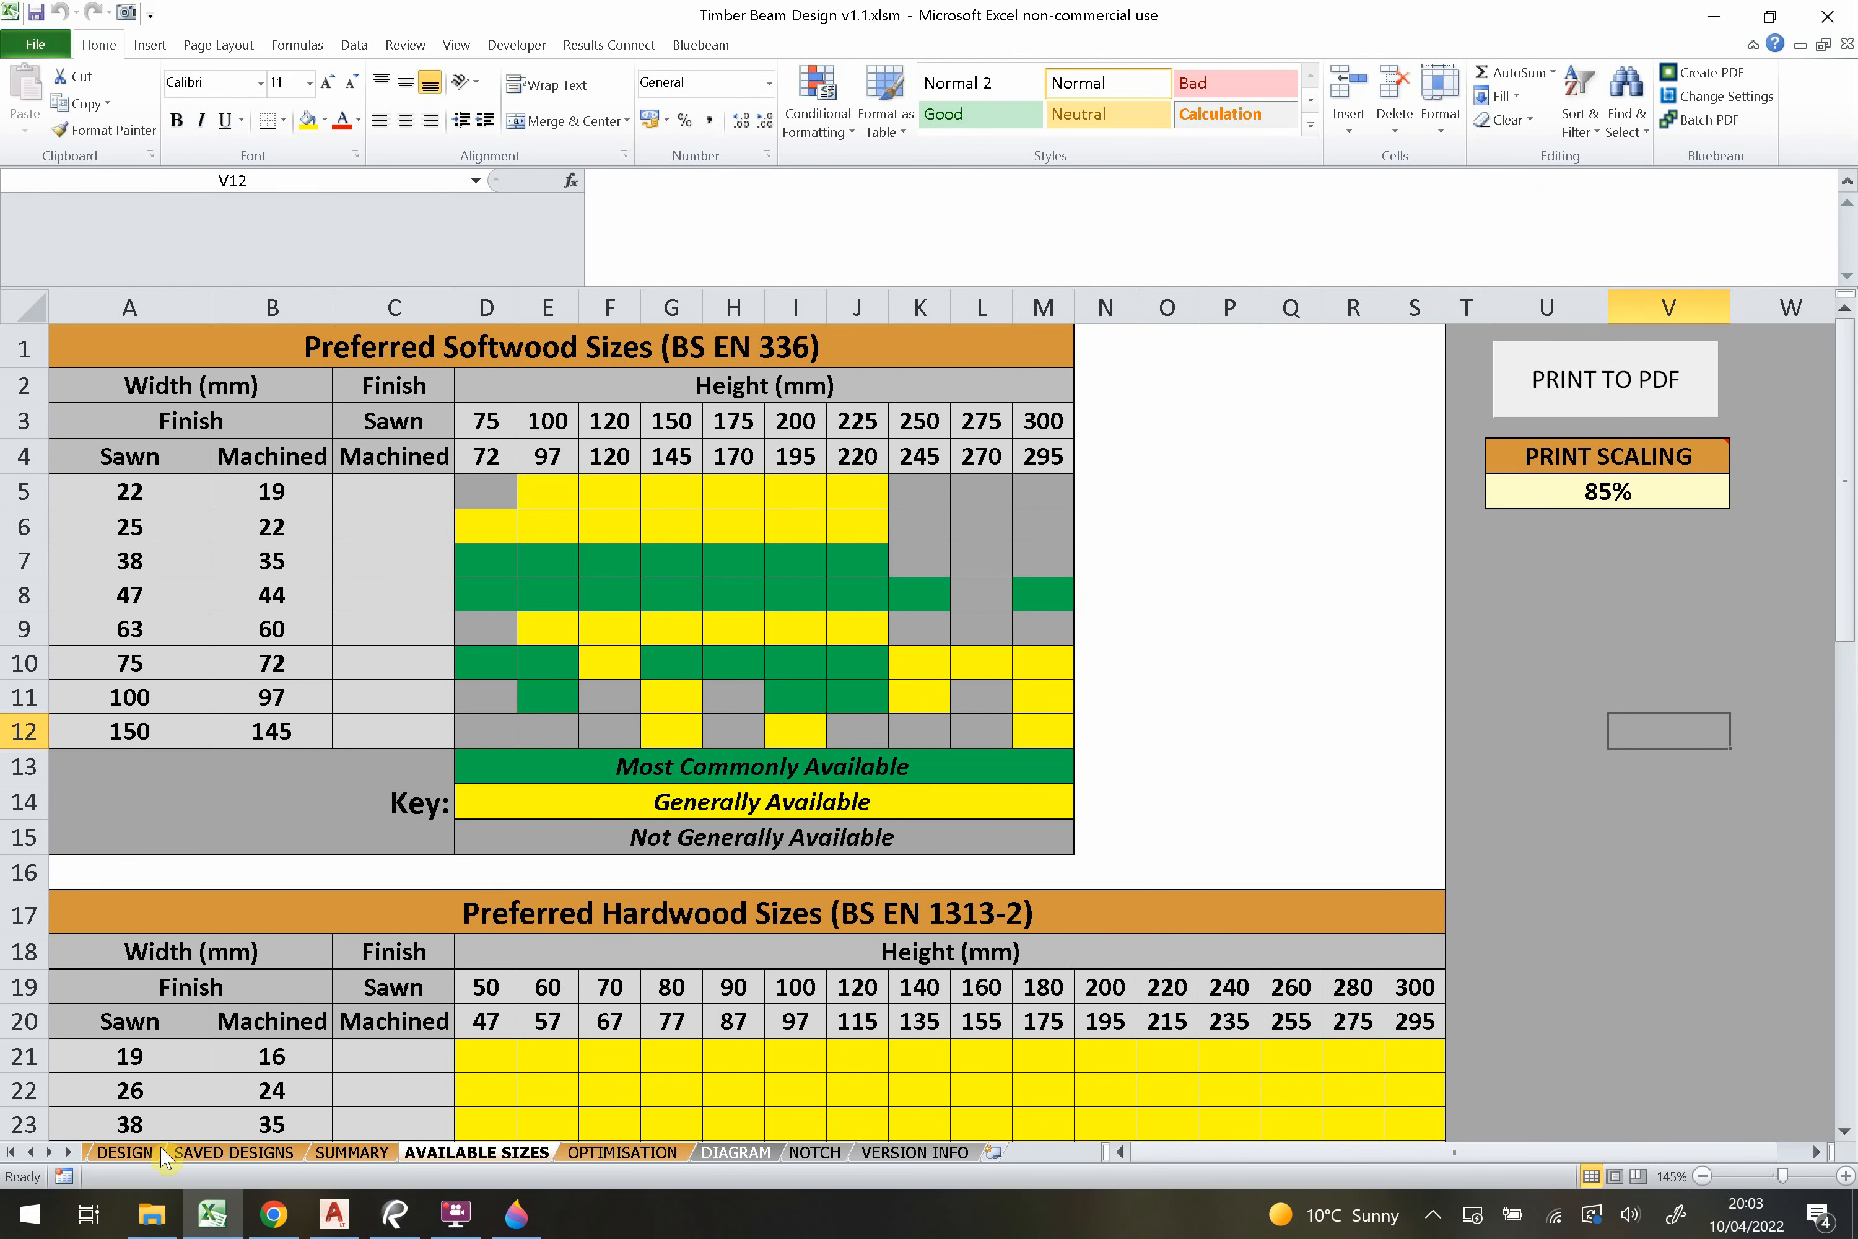
# Generate the AutoCAD plot of all designs from the SAVED DESIGNS sheet of the timber beam workbook.
pyautogui.click(128, 1151)
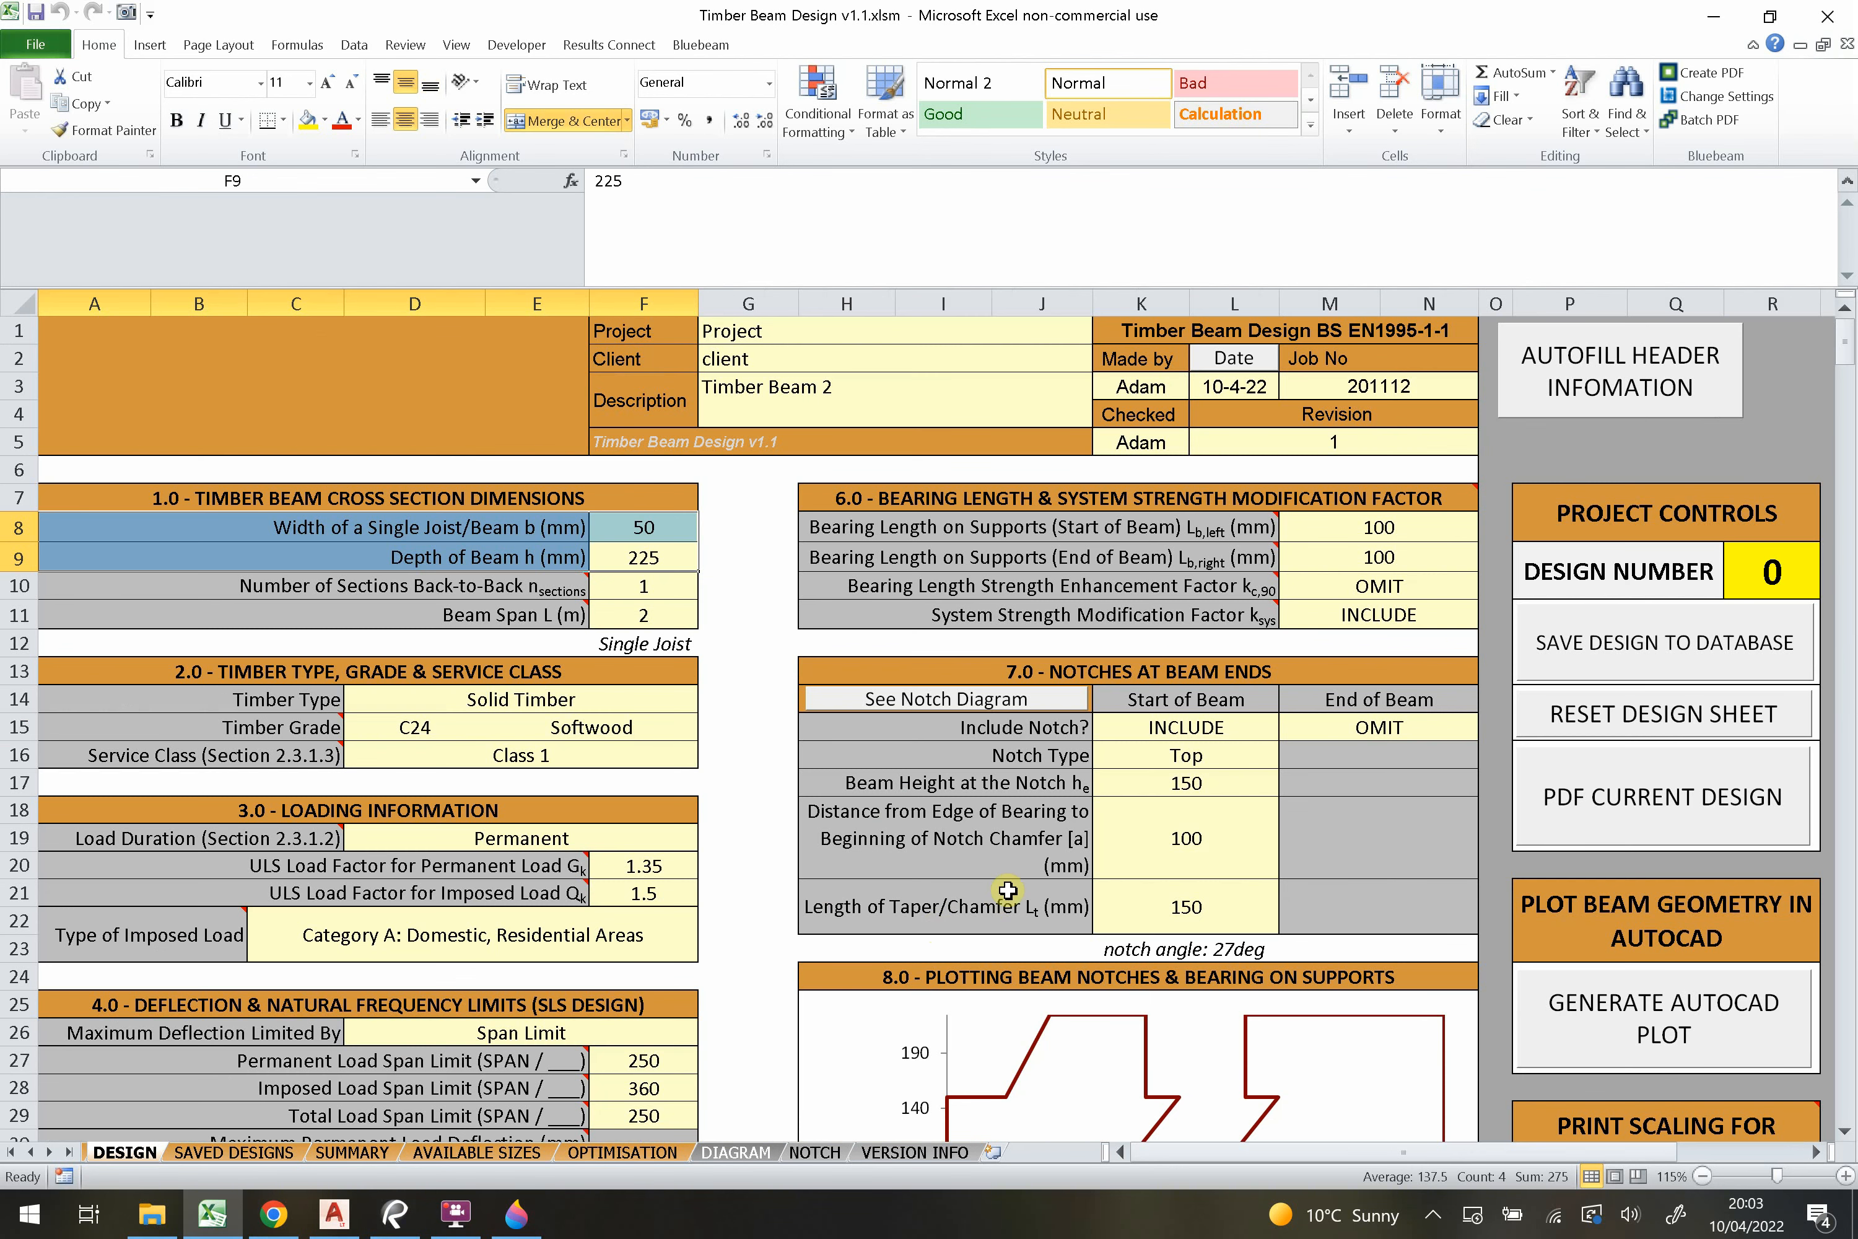
pyautogui.scroll(-4, 1009, 893)
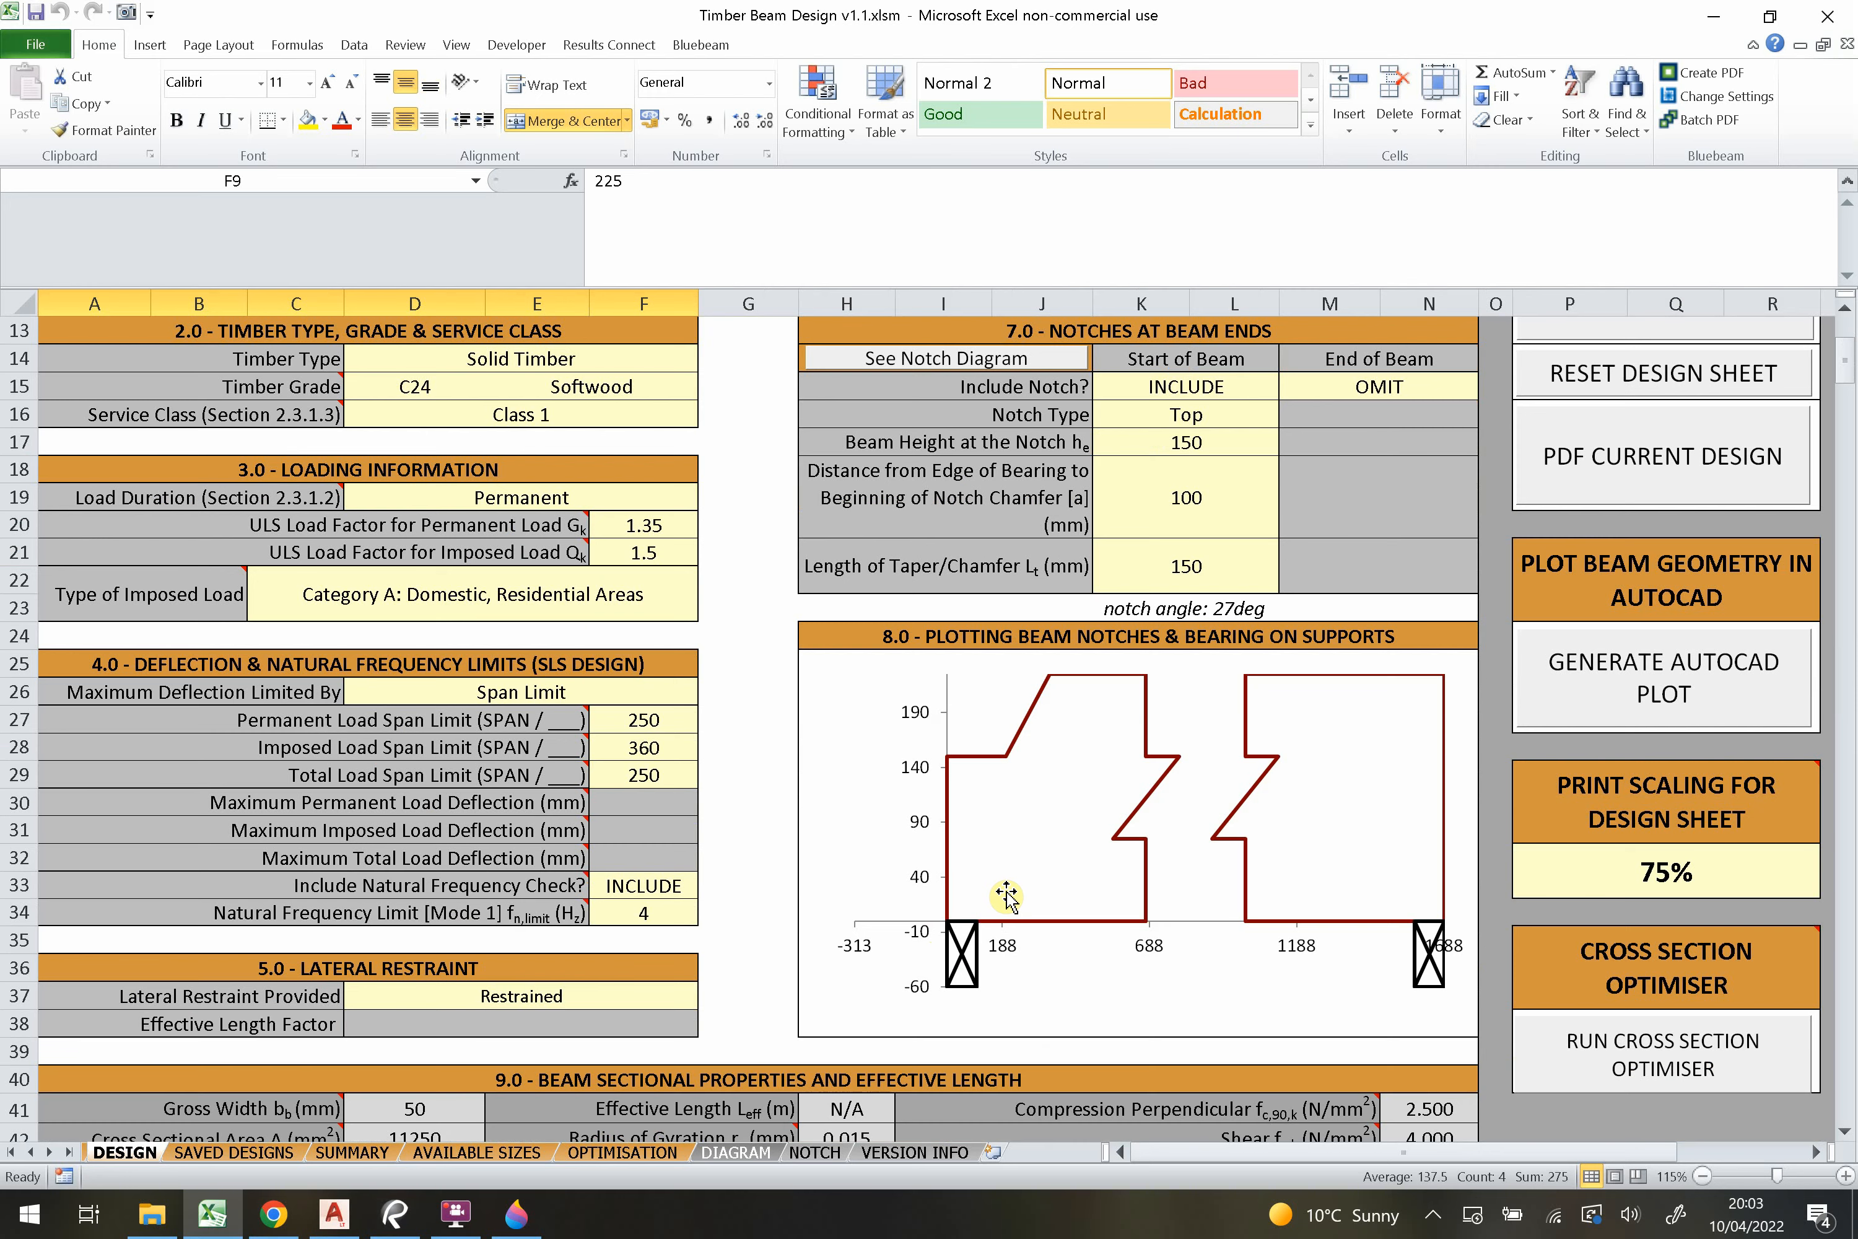
pyautogui.click(272, 1152)
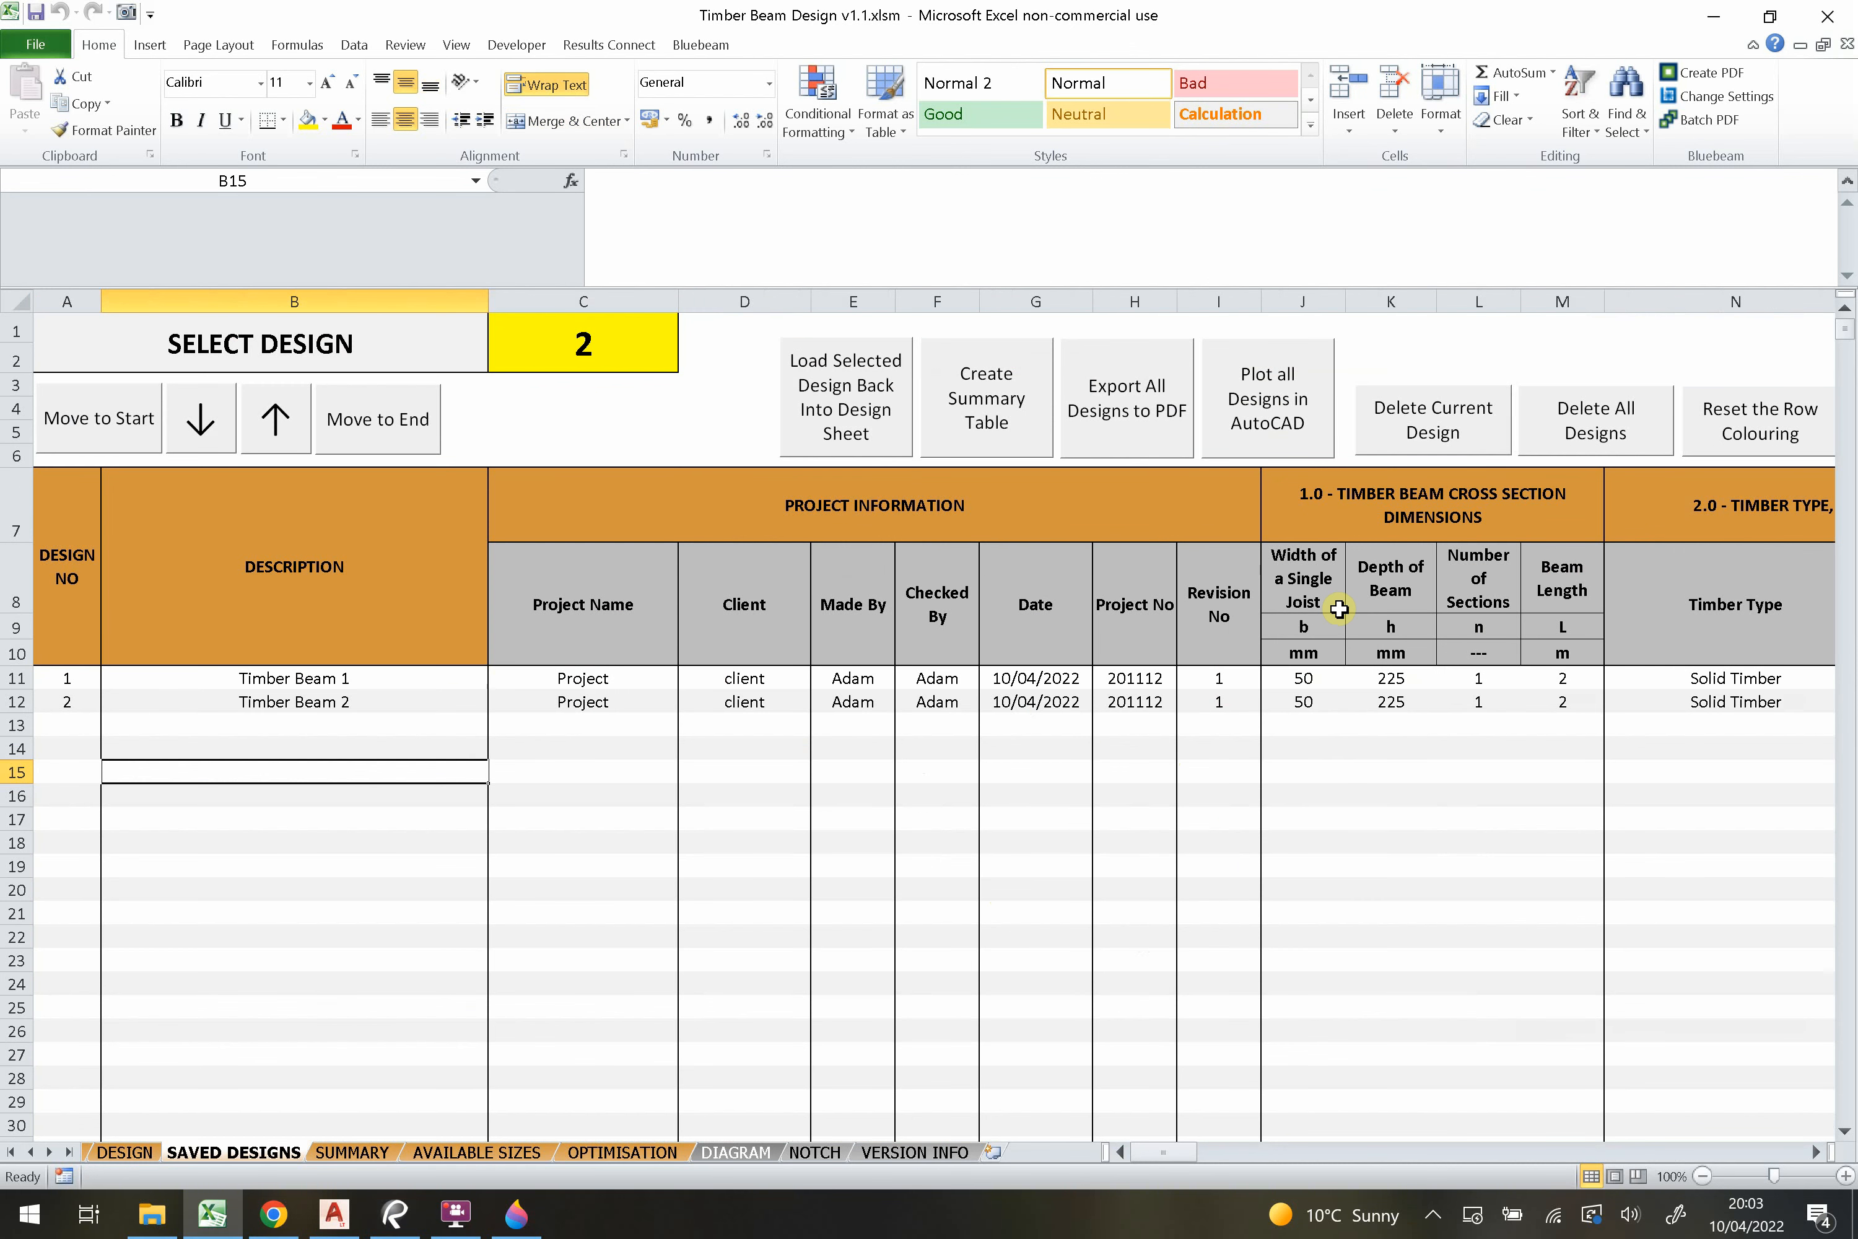
pyautogui.click(1274, 439)
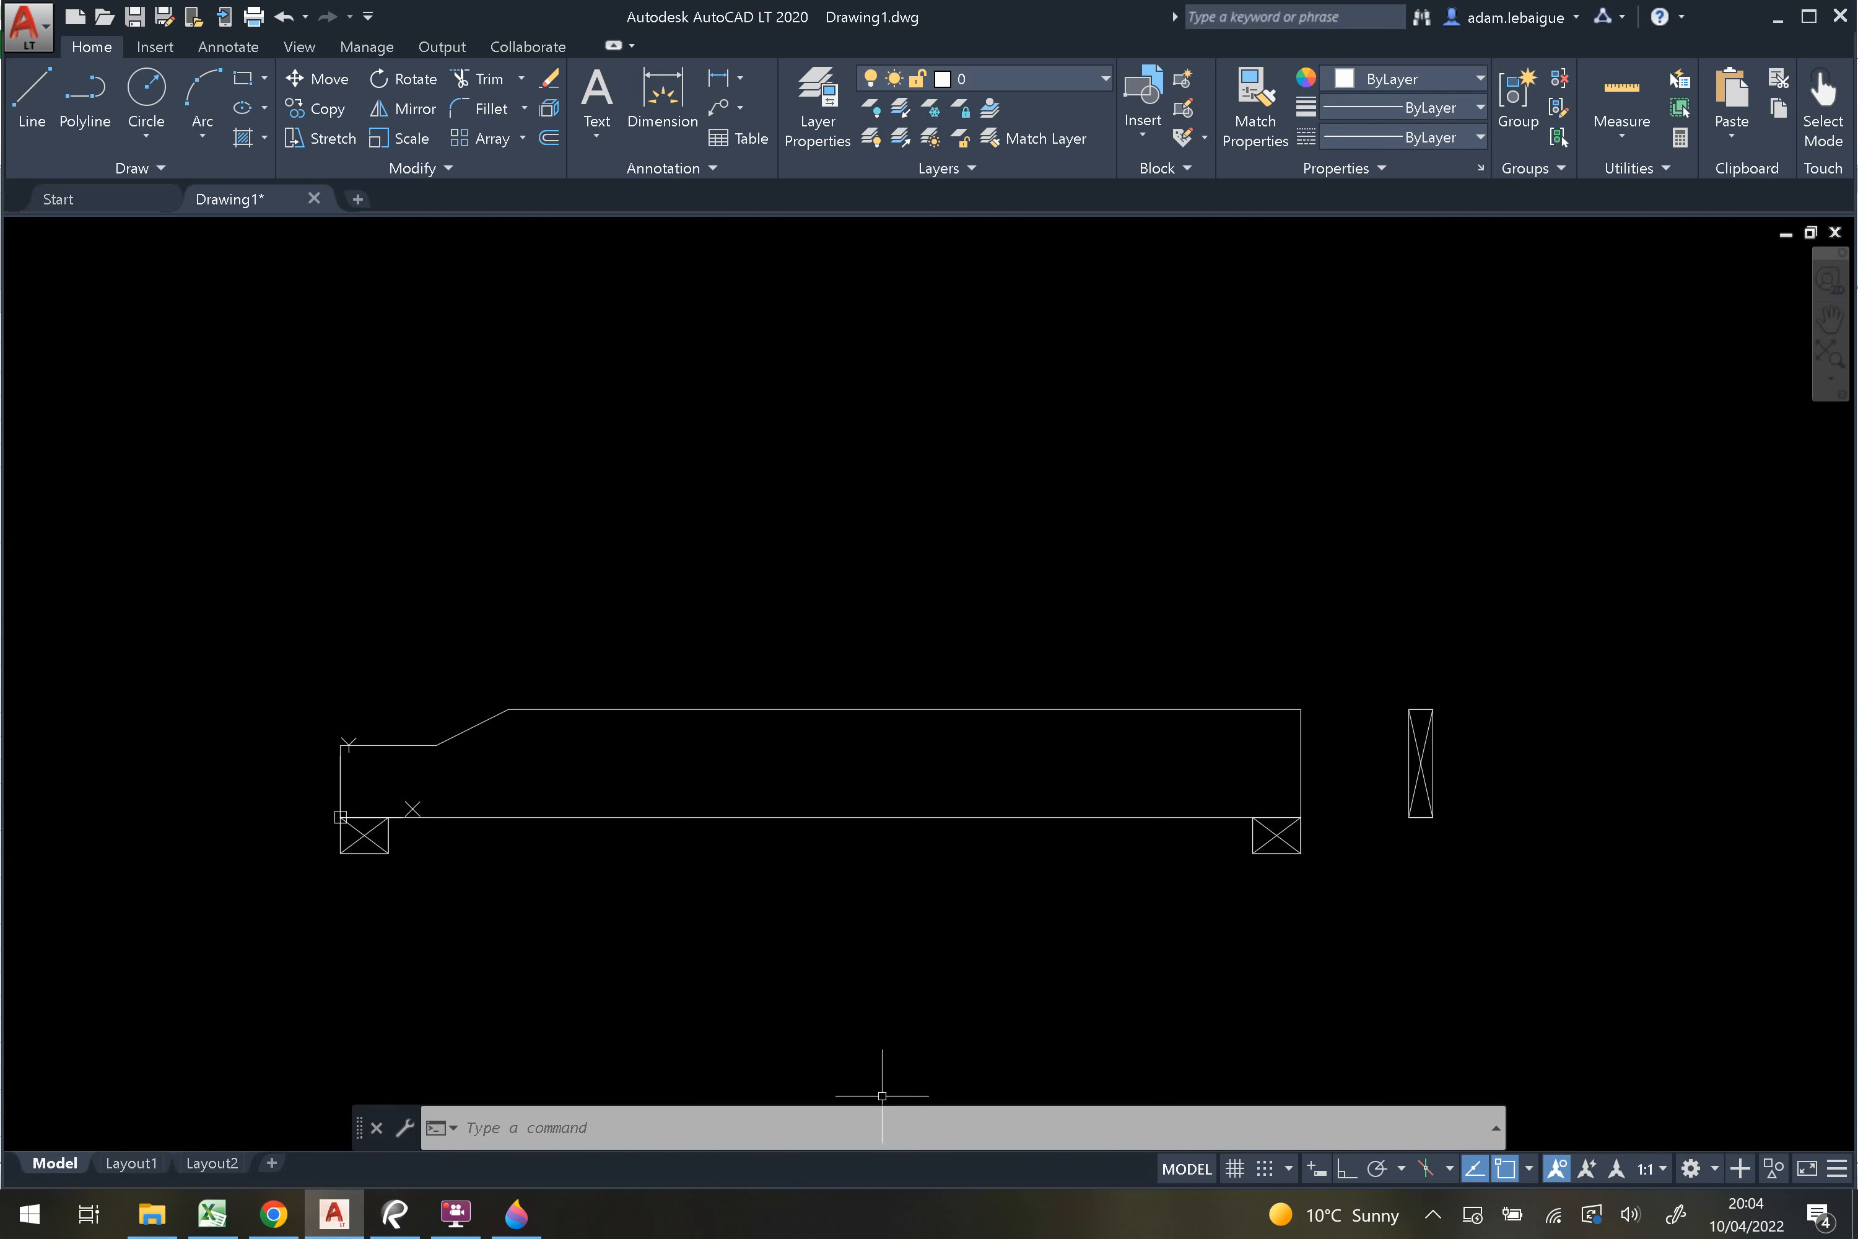
# In AutoCAD, erase the existing beam plot and paste the copied plot commands at the command prompt to draw all saved designs.
pyautogui.click(1539, 909)
pyautogui.click(208, 502)
pyautogui.press('Delete')
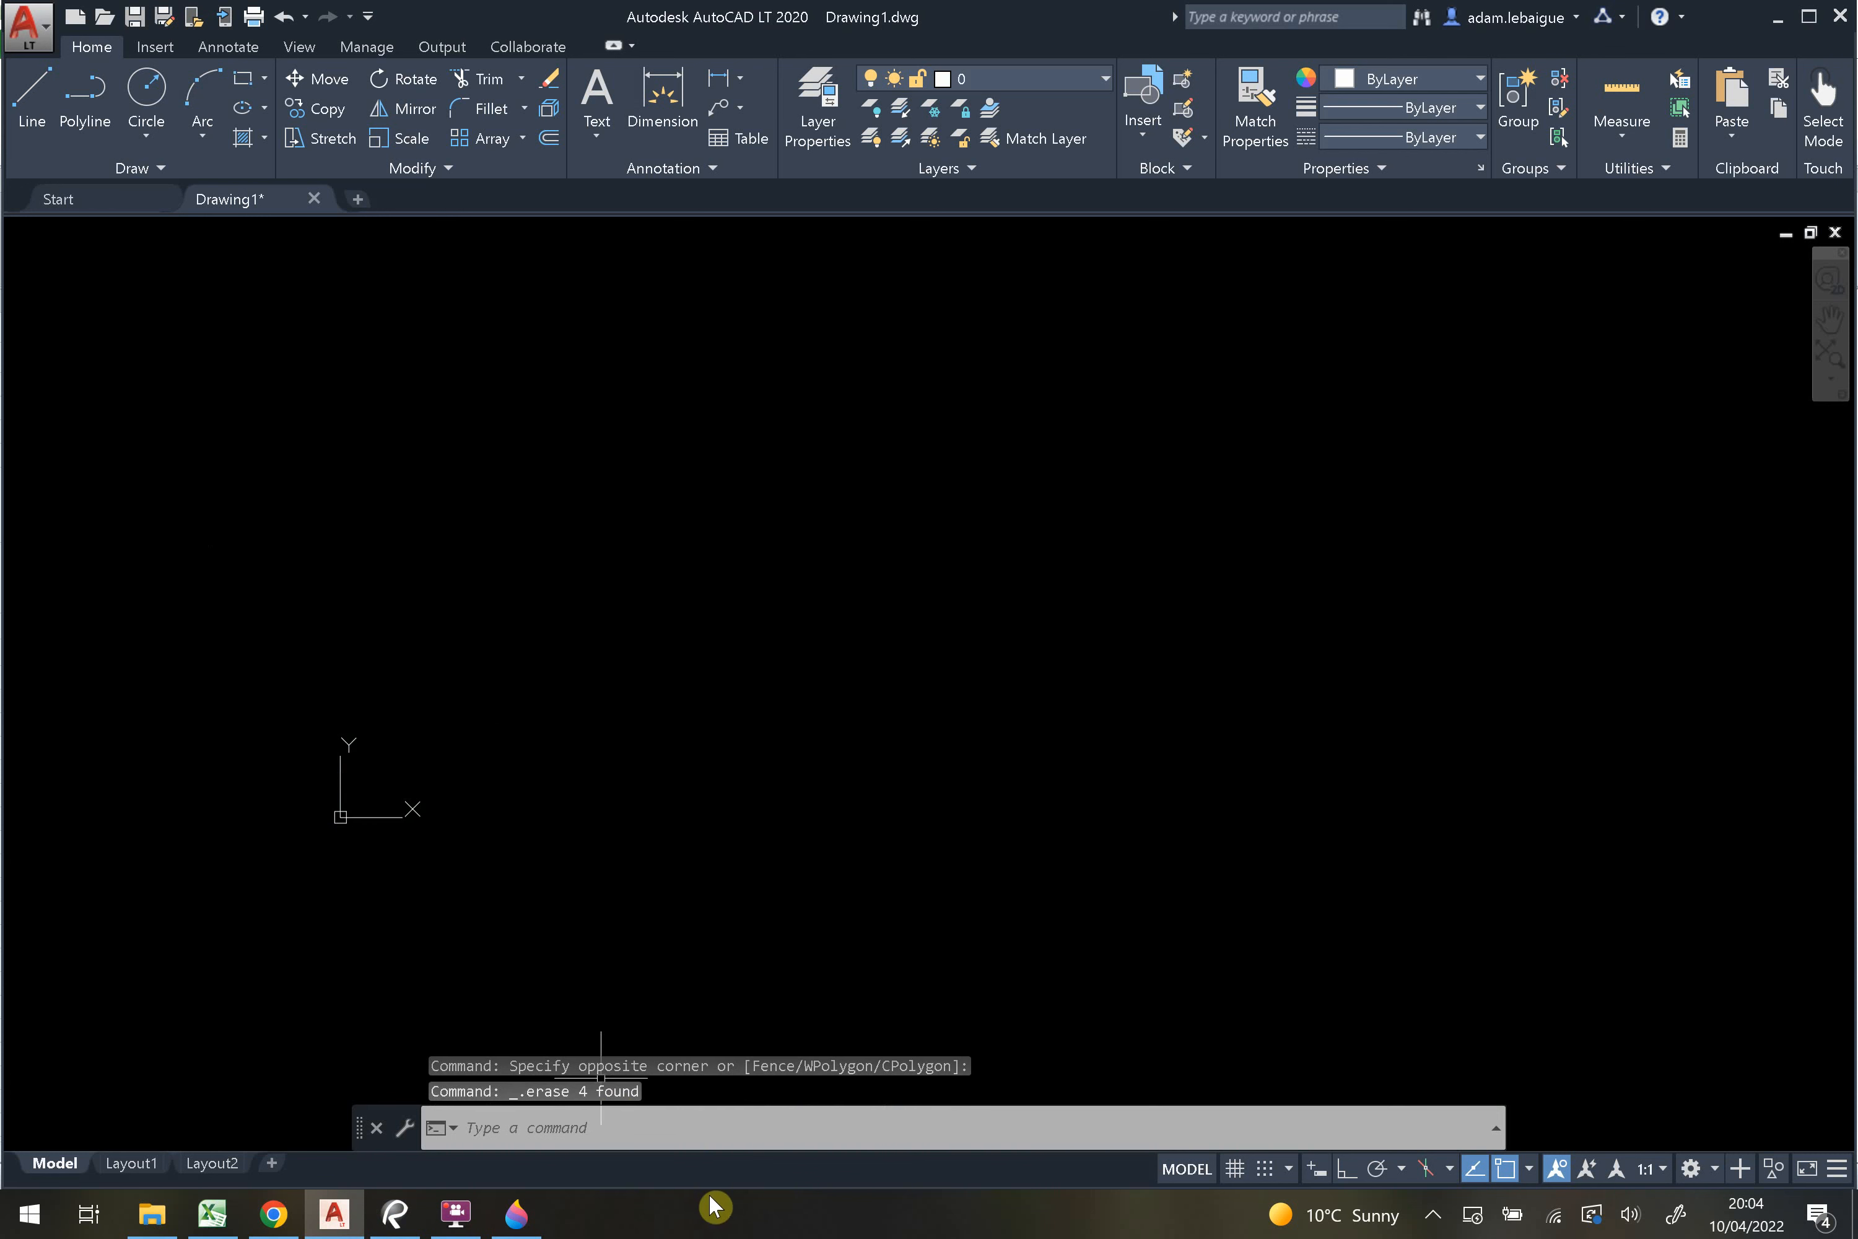
pyautogui.click(675, 1126)
pyautogui.hotkey('ctrl', 'v')
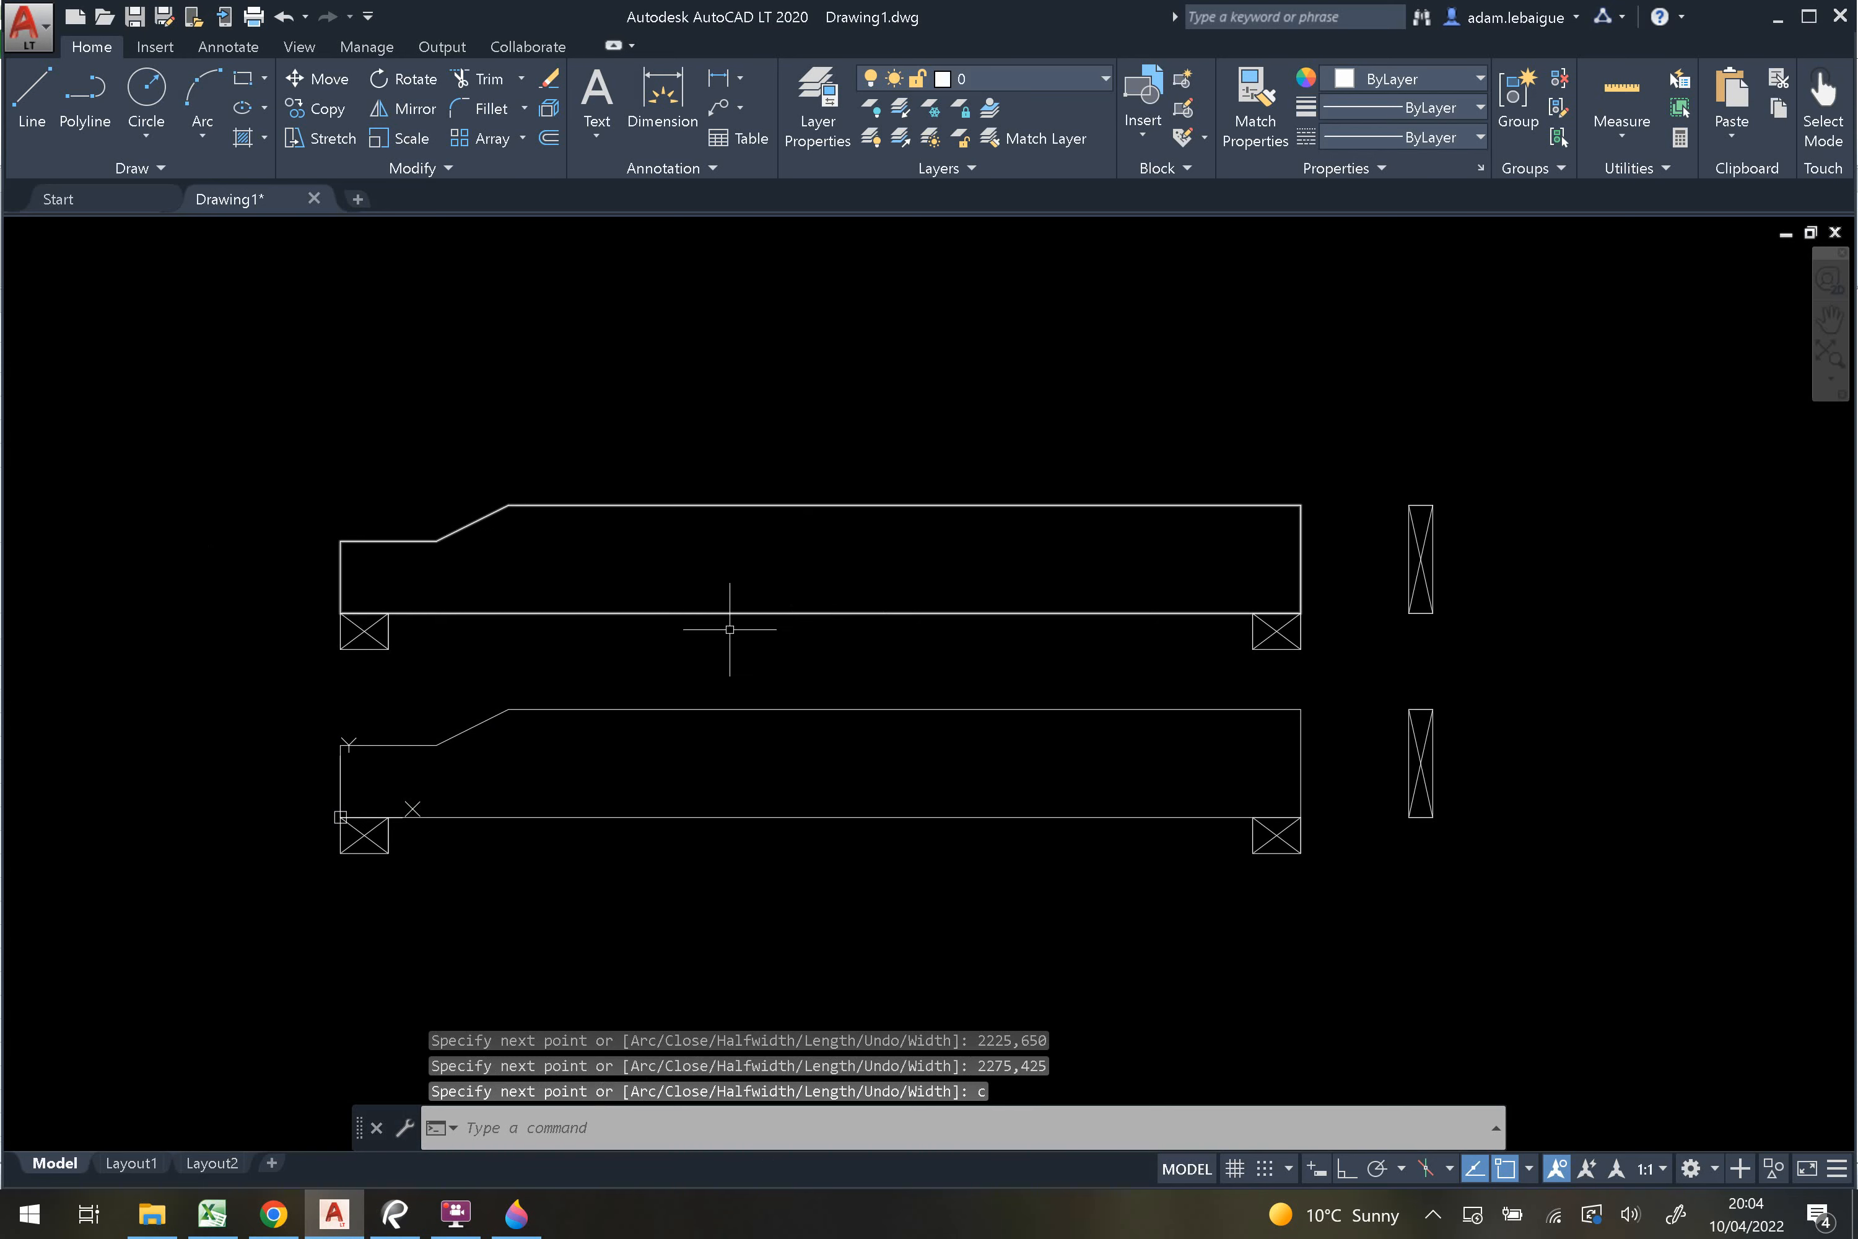
# Switch back to Excel and review the Timber Beam 1 inputs, notch plot and sectional properties on the DESIGN sheet.
pyautogui.click(212, 1213)
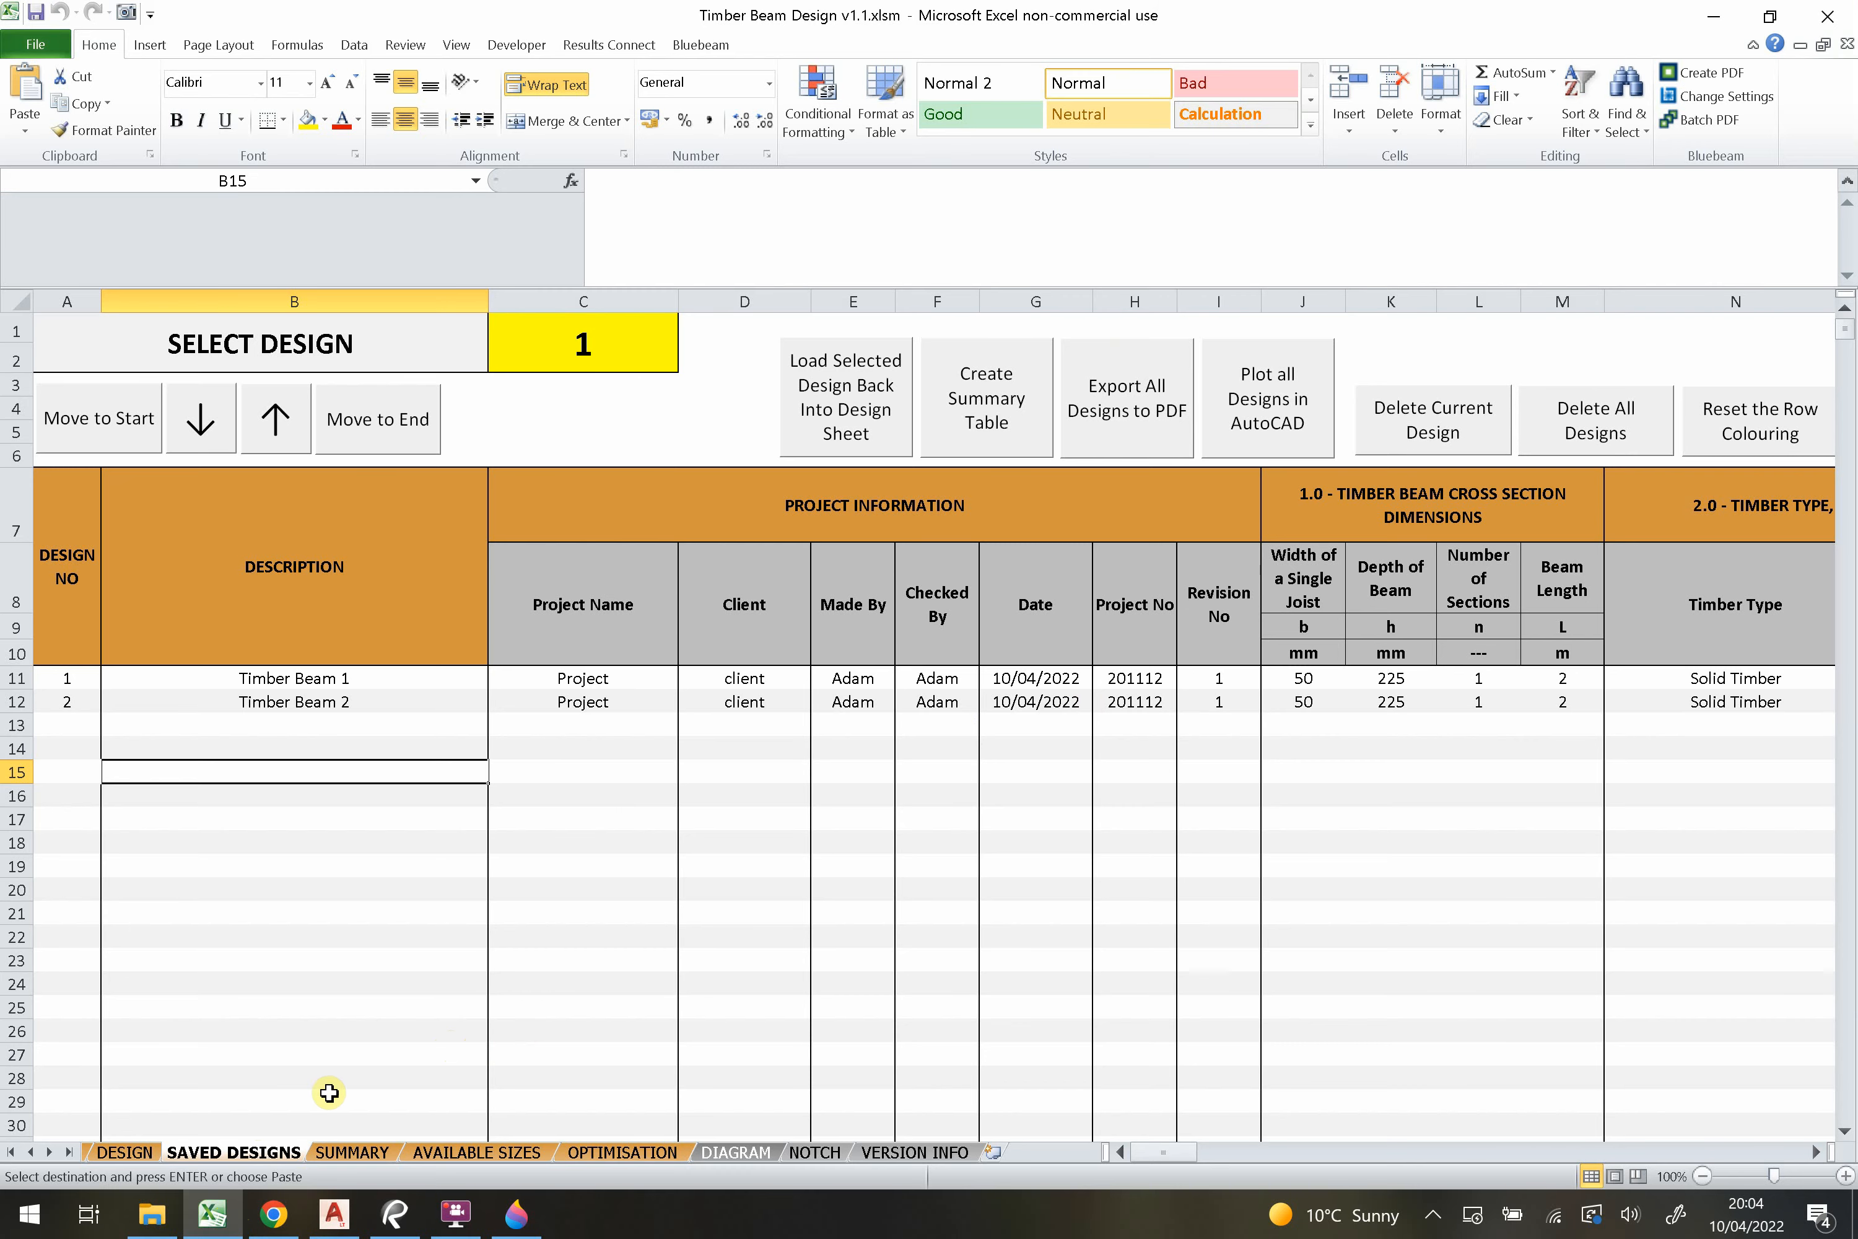
pyautogui.click(124, 1151)
pyautogui.scroll(-3, 704, 902)
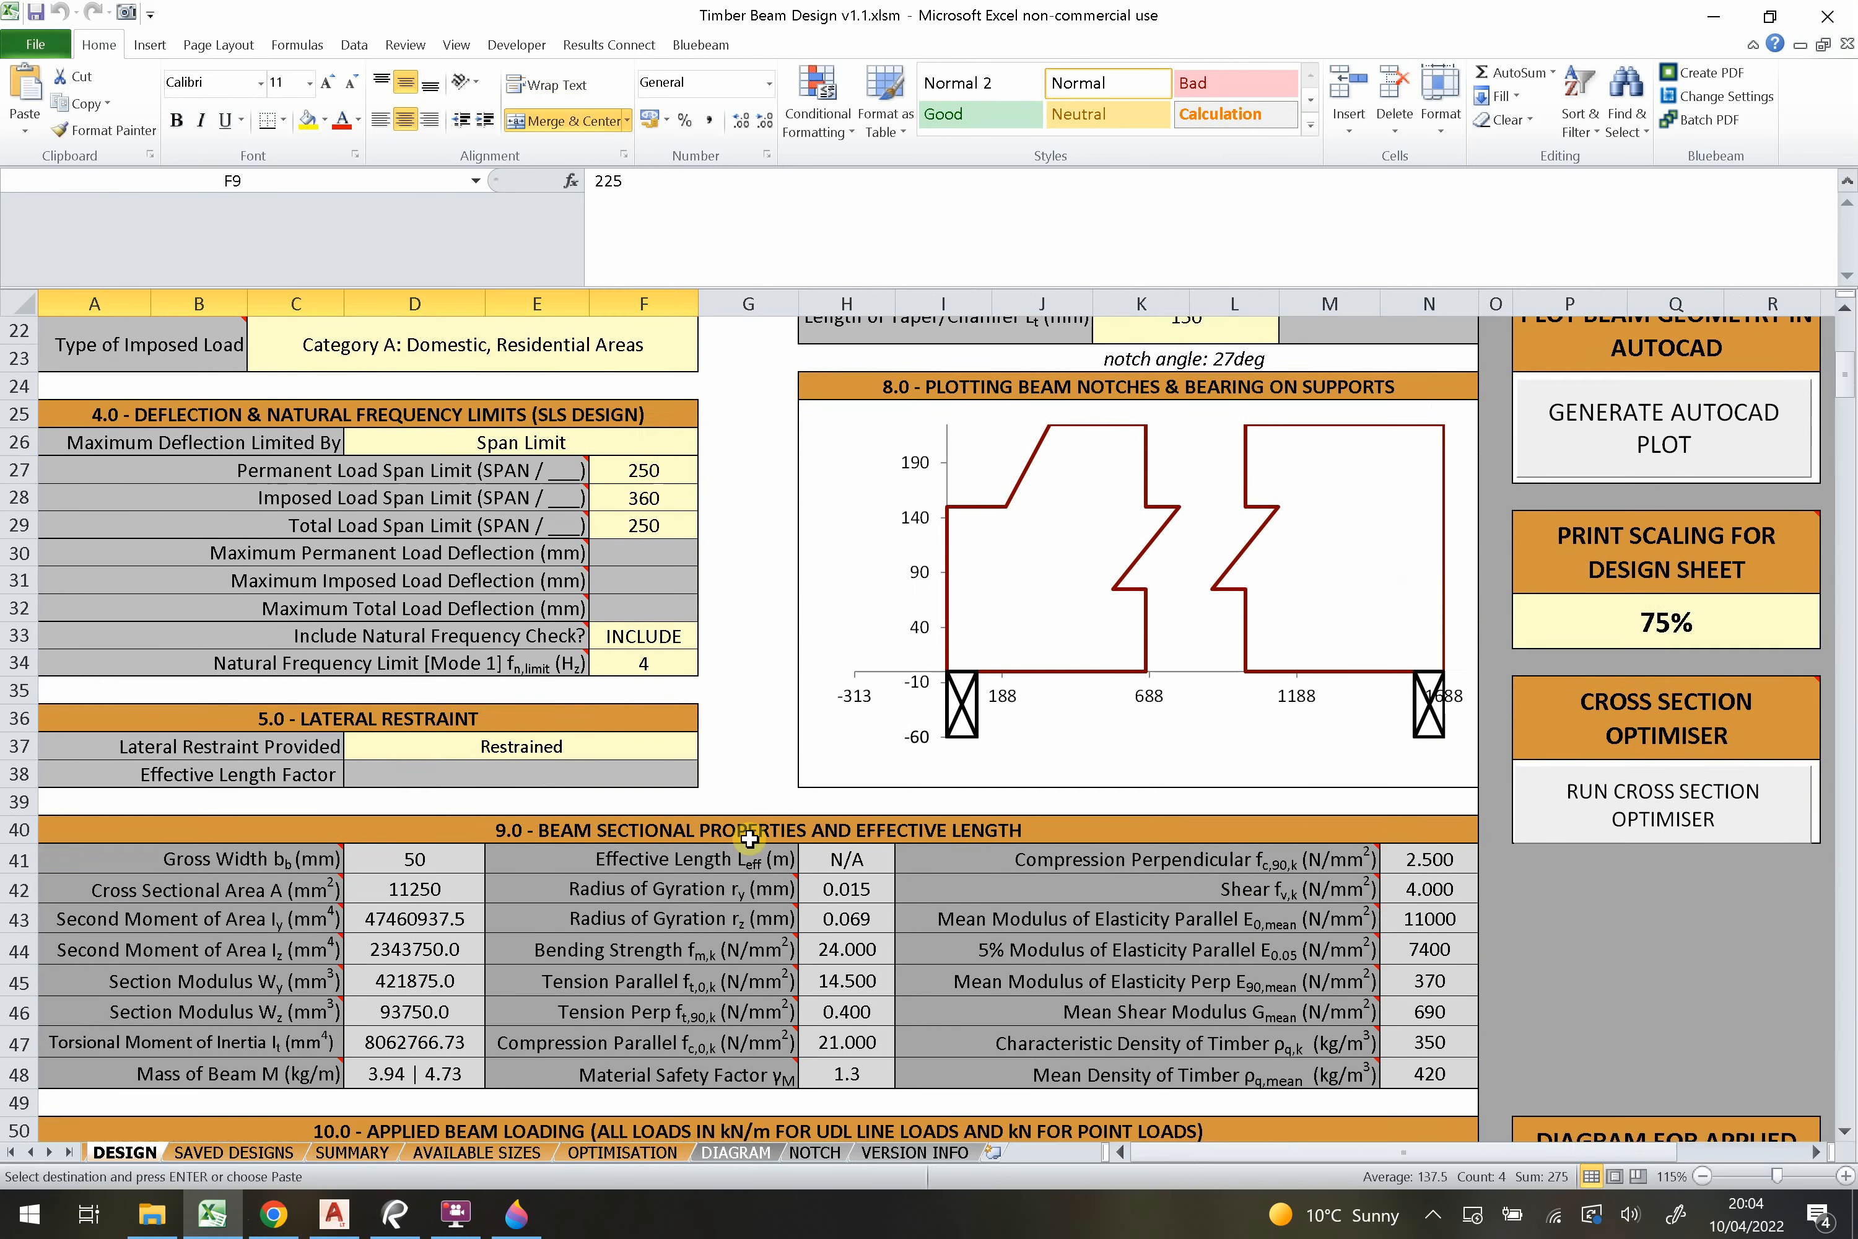
pyautogui.scroll(7, 789, 527)
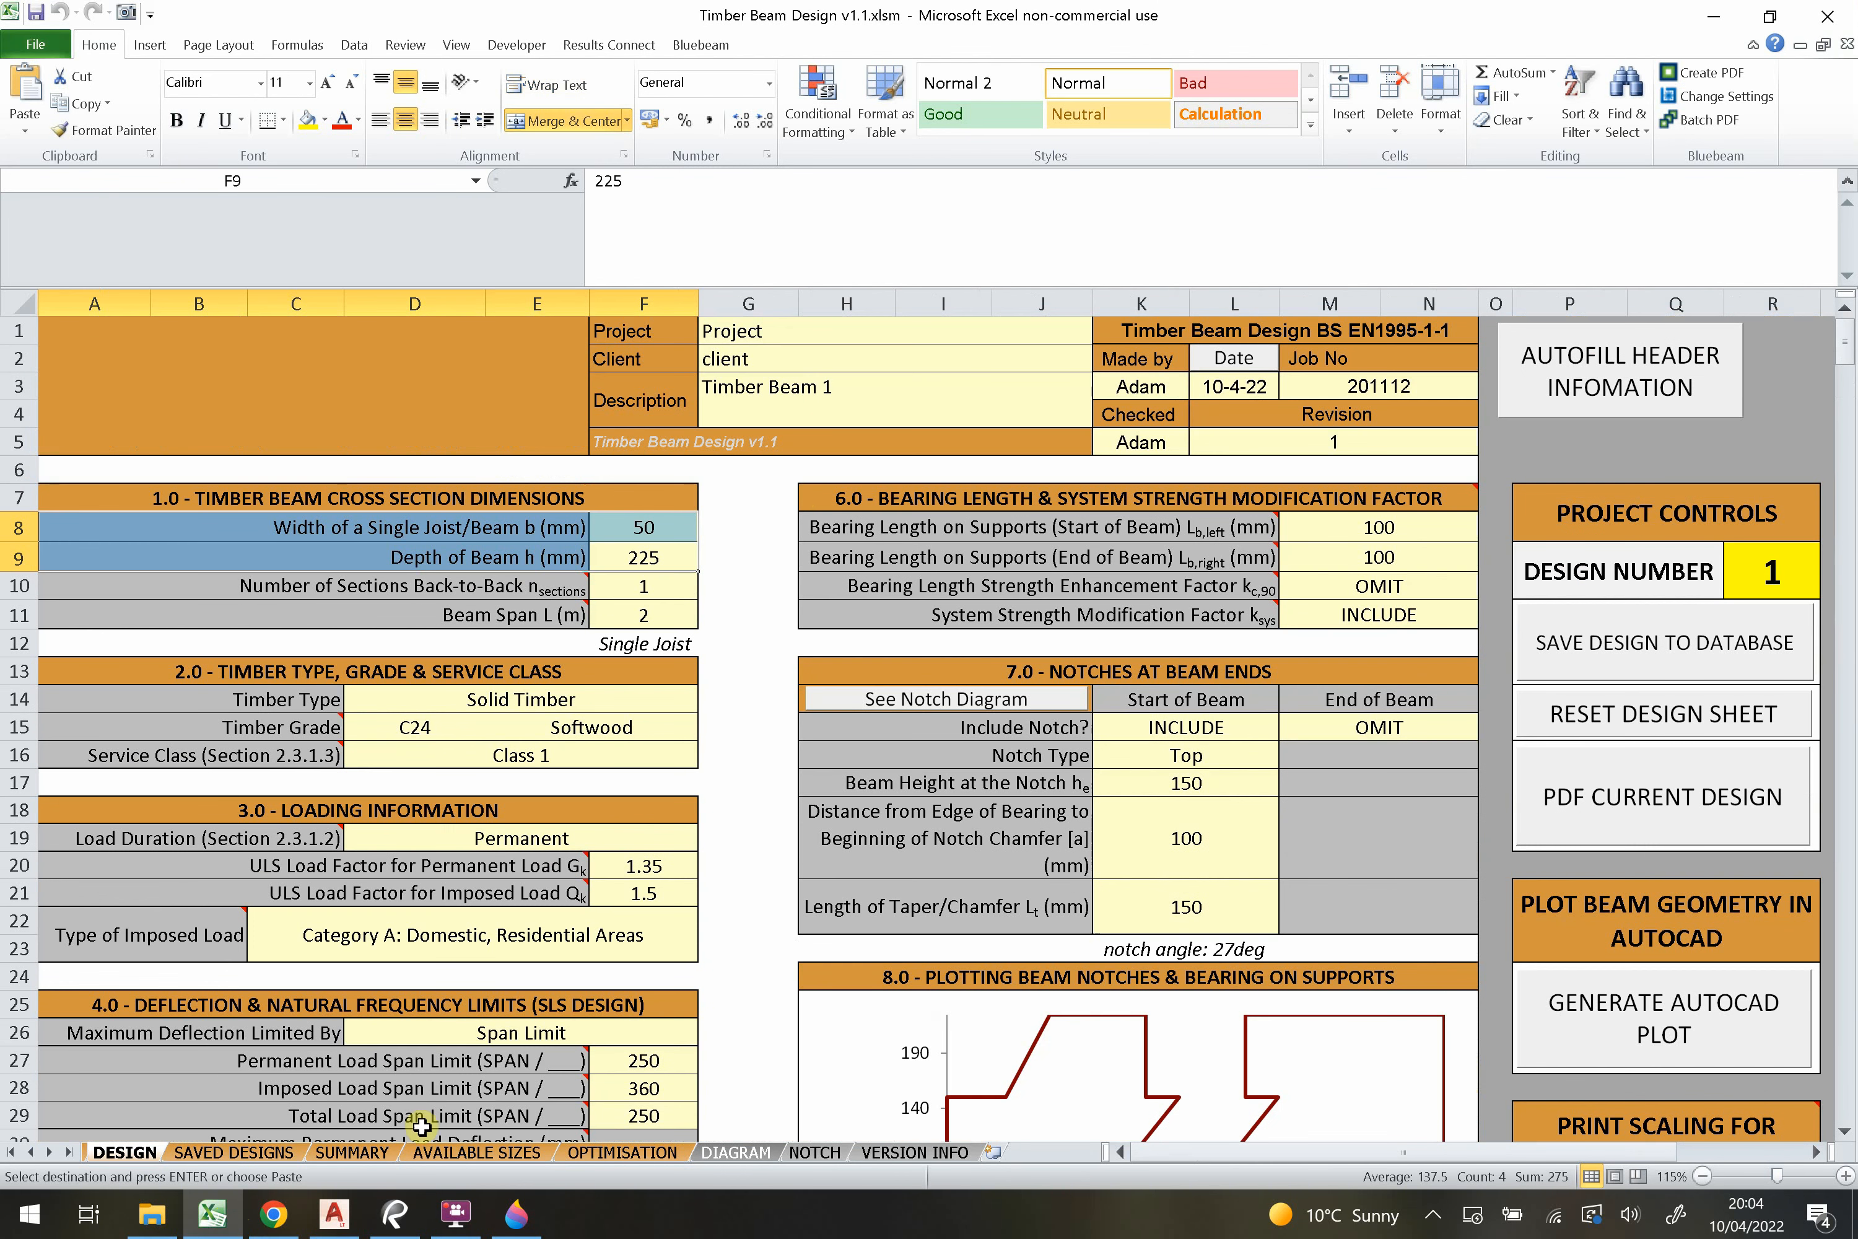
pyautogui.moveTo(442, 1210)
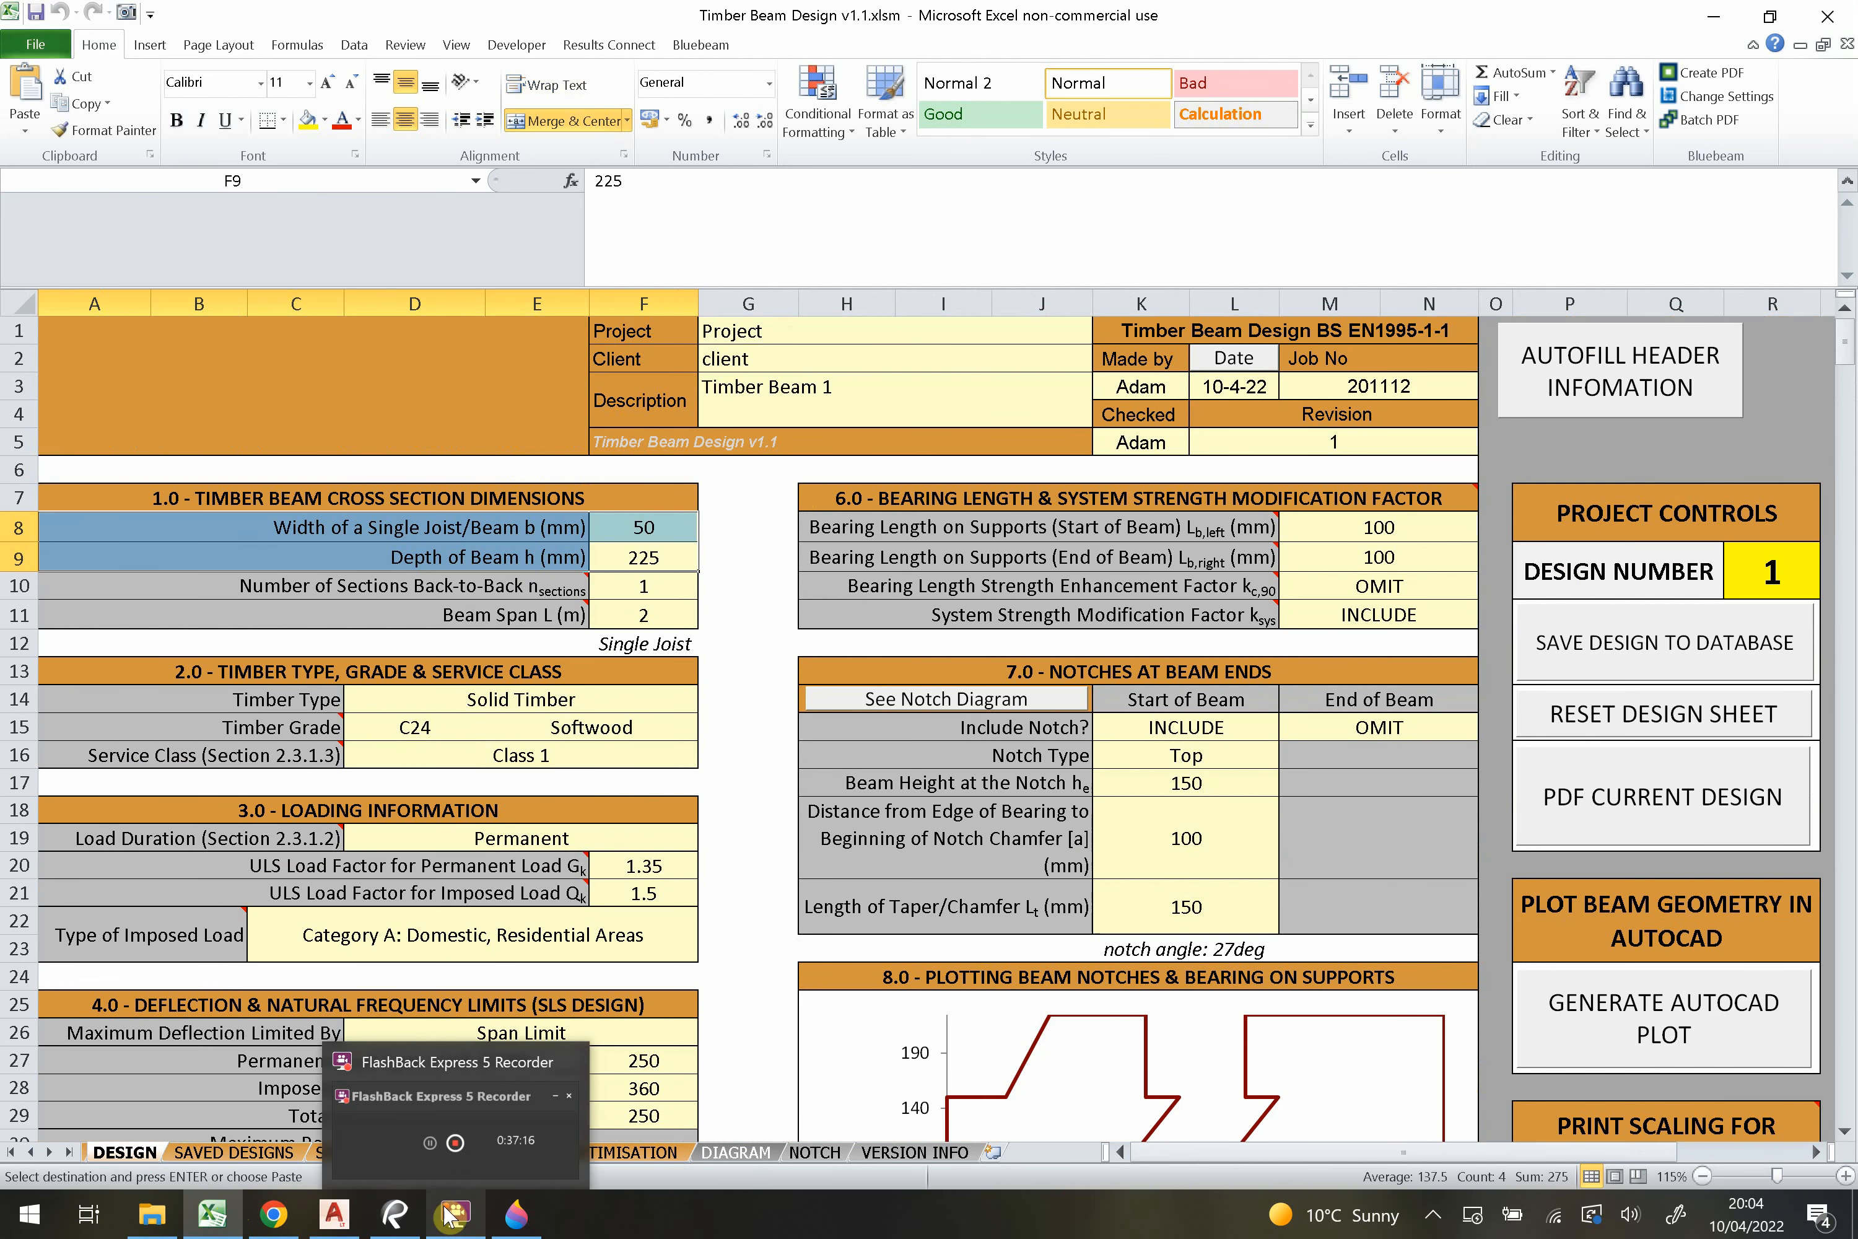